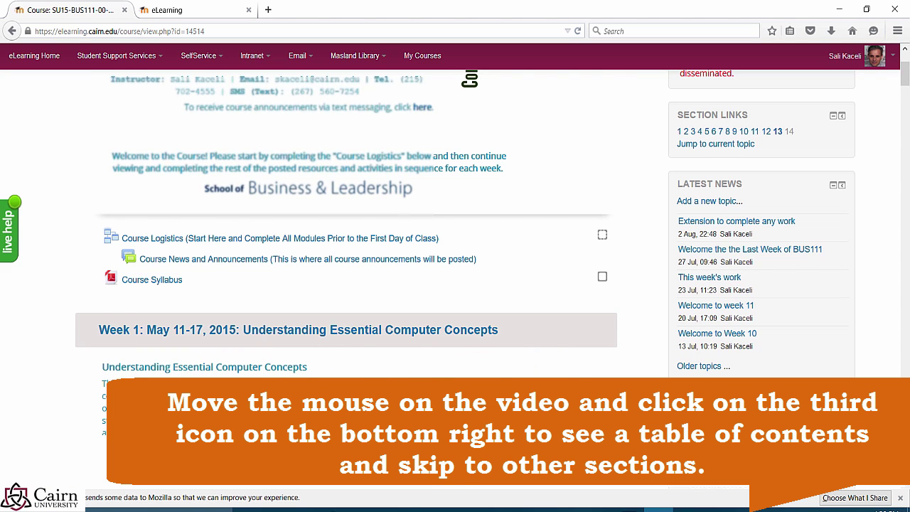
# Step: Highlight the Week 1 overview paragraph and the 'Reading for this Week' label
pyautogui.scroll(-5, 469, 79)
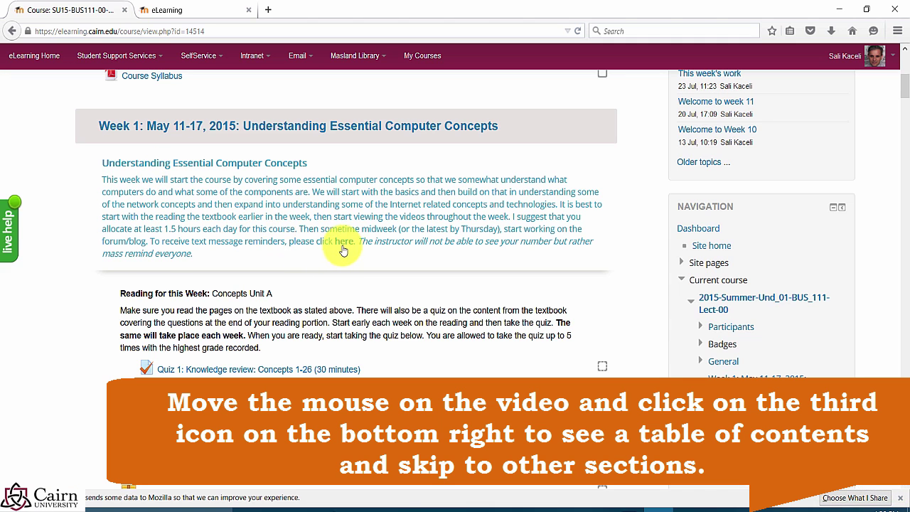
pyautogui.scroll(3, 349, 252)
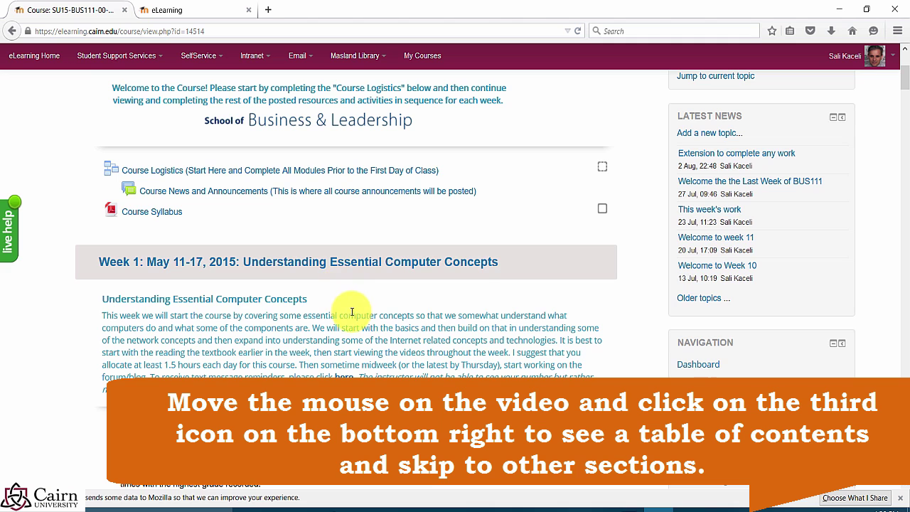
pyautogui.scroll(-2, 344, 321)
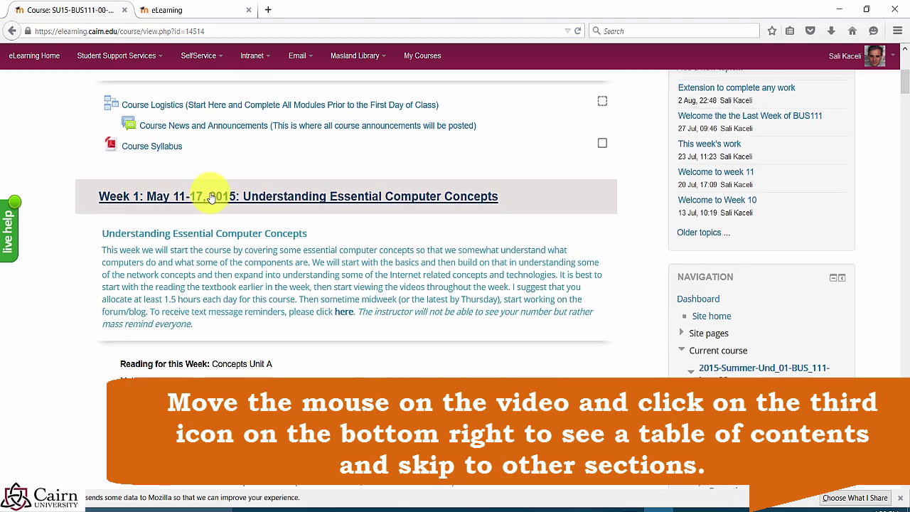
pyautogui.scroll(6, 213, 189)
pyautogui.scroll(-2, 209, 270)
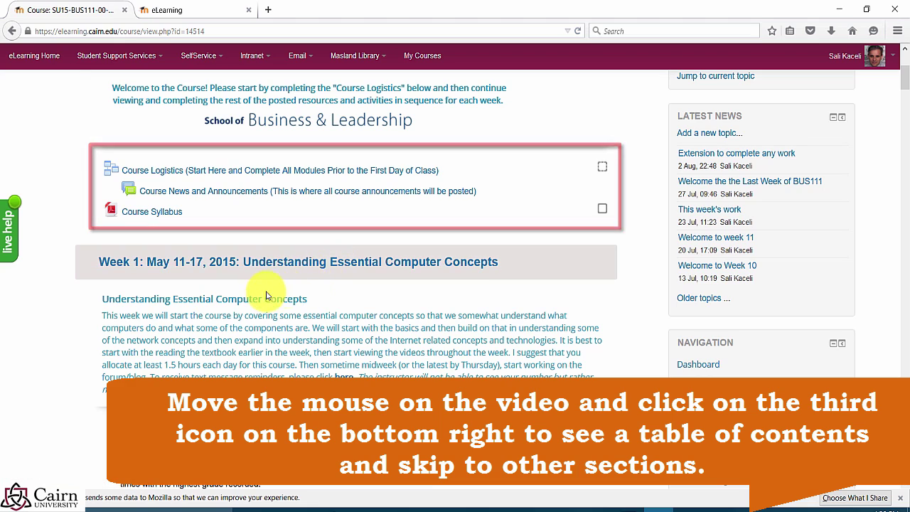
pyautogui.scroll(-3, 260, 294)
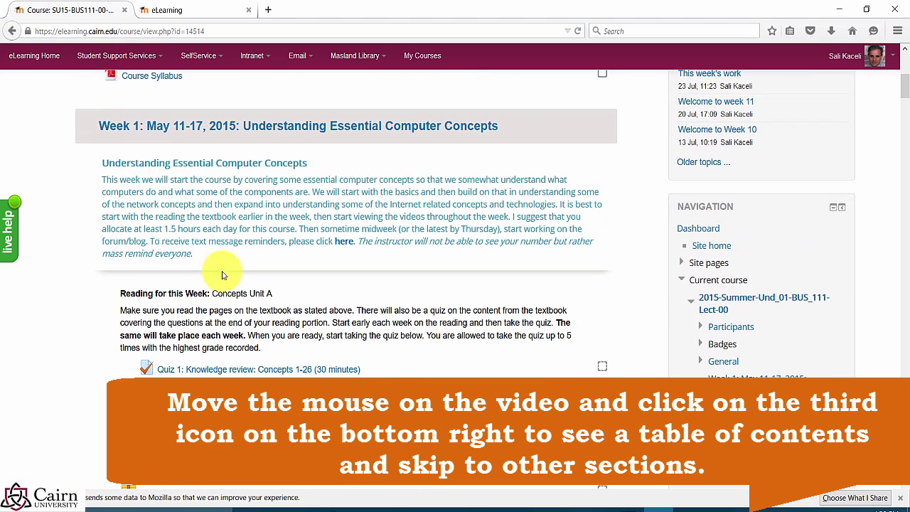
pyautogui.scroll(-2, 219, 285)
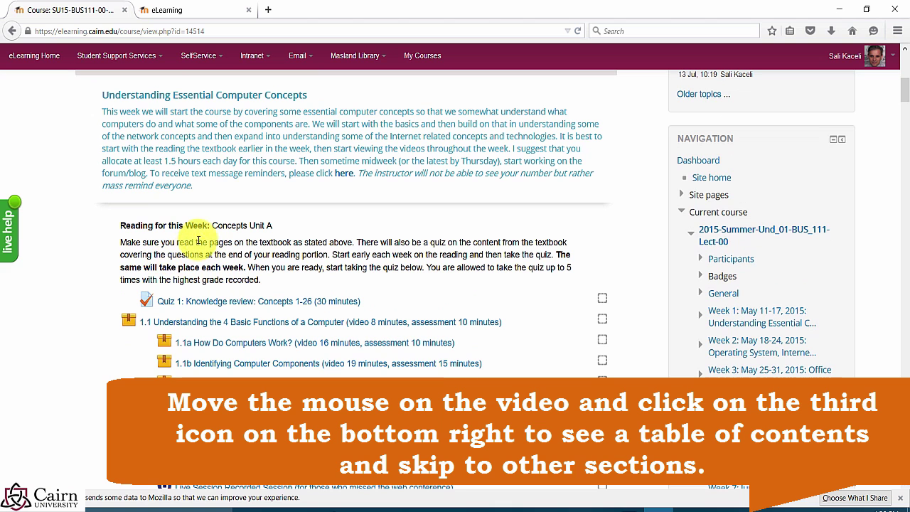
pyautogui.moveTo(150, 95); pyautogui.dragTo(216, 186)
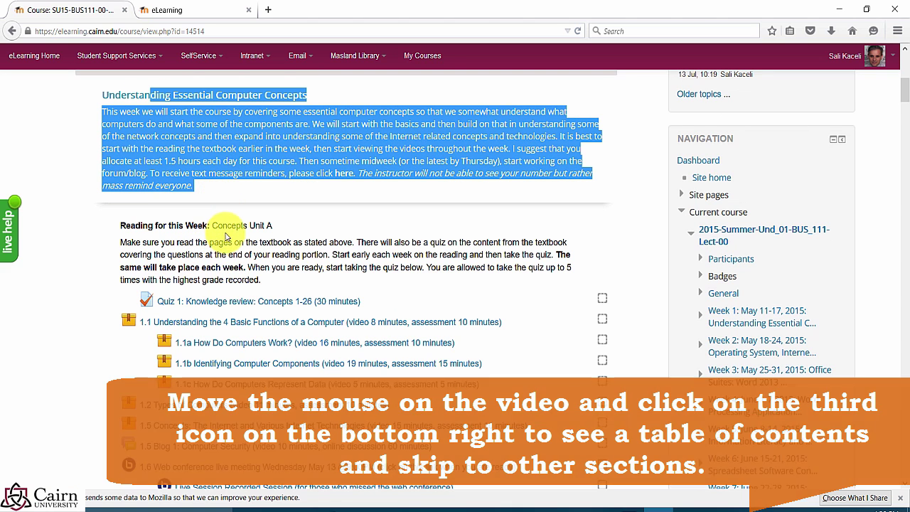
pyautogui.moveTo(278, 225); pyautogui.dragTo(112, 228)
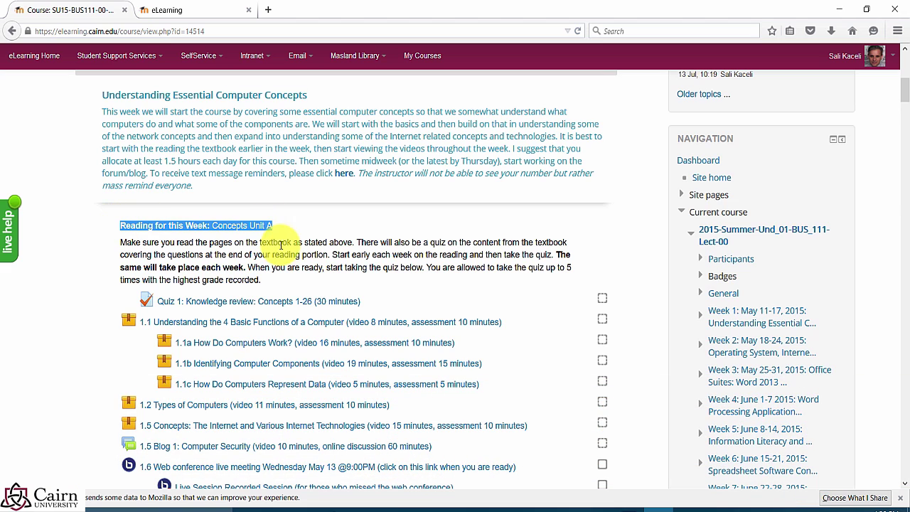
# Step: Scroll down to Week 2 and open the '2.1 Computer software' lesson
pyautogui.scroll(-2, 212, 323)
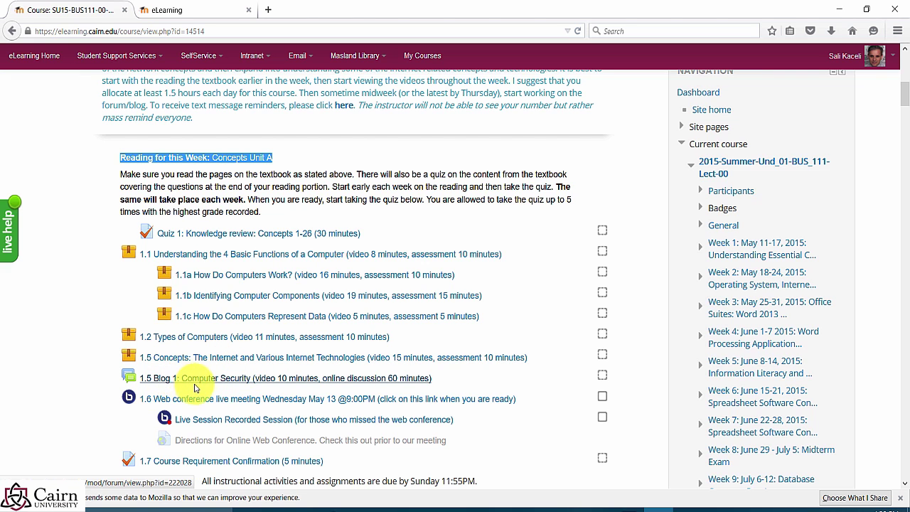
pyautogui.scroll(-2, 192, 383)
pyautogui.scroll(-10, 232, 387)
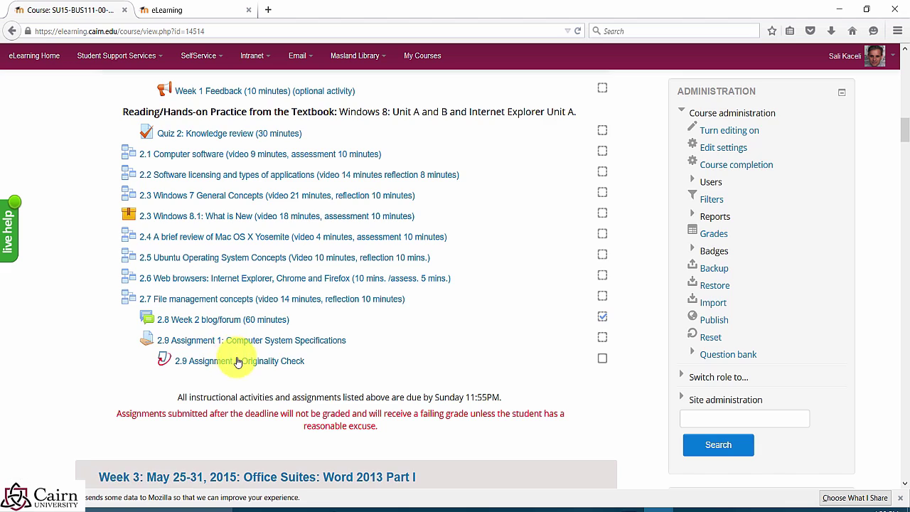
pyautogui.scroll(5, 241, 366)
pyautogui.scroll(-2, 281, 376)
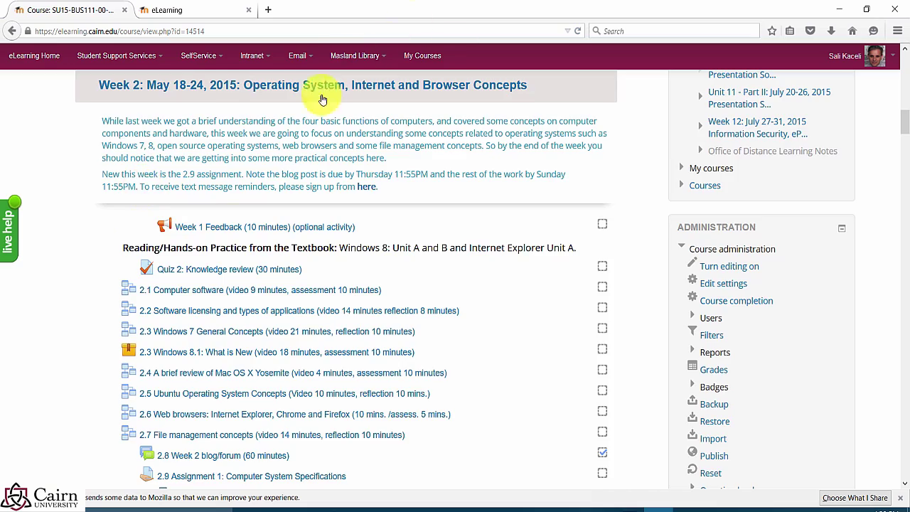
pyautogui.scroll(5, 280, 149)
pyautogui.scroll(5, 248, 265)
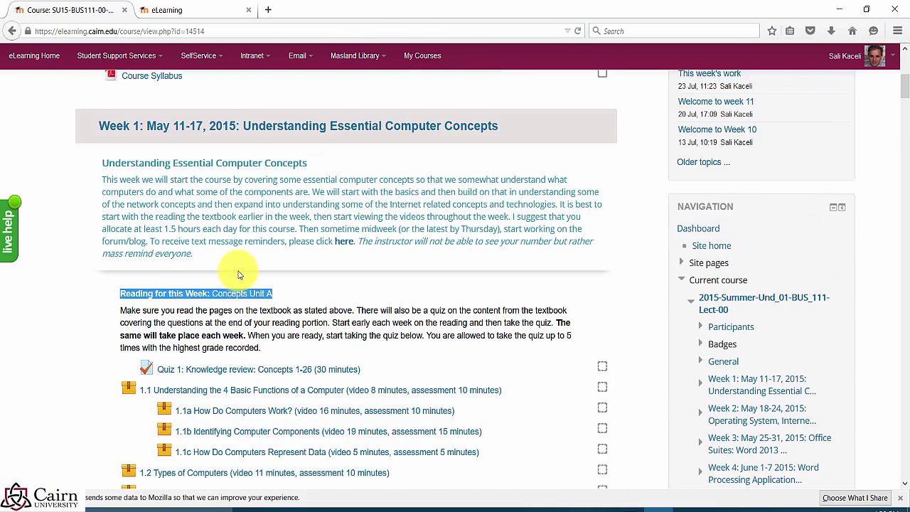
pyautogui.scroll(-2, 242, 270)
pyautogui.scroll(3, 434, 297)
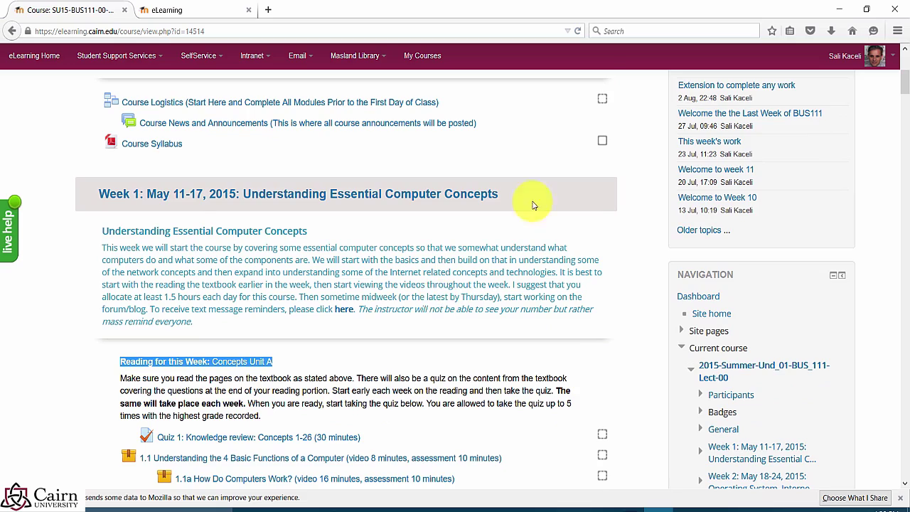
pyautogui.scroll(3, 540, 284)
pyautogui.scroll(2, 623, 333)
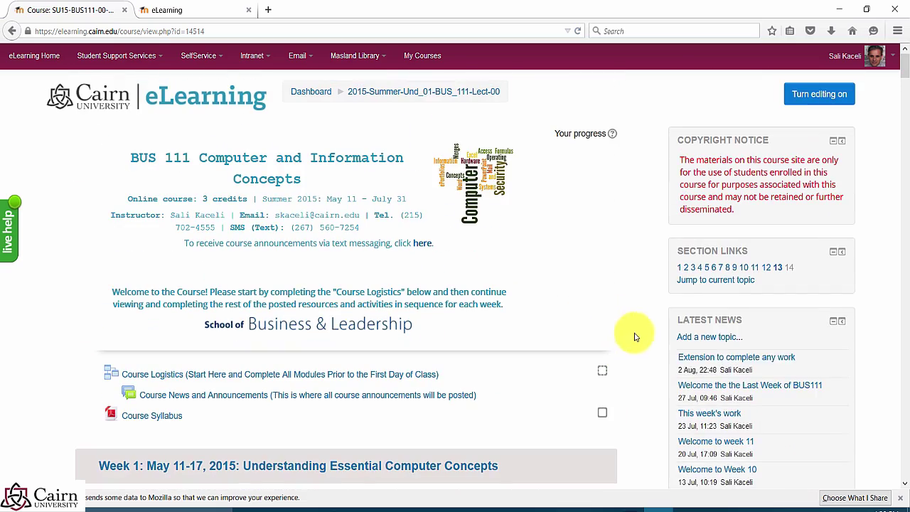
pyautogui.scroll(-6, 632, 346)
pyautogui.scroll(-10, 654, 349)
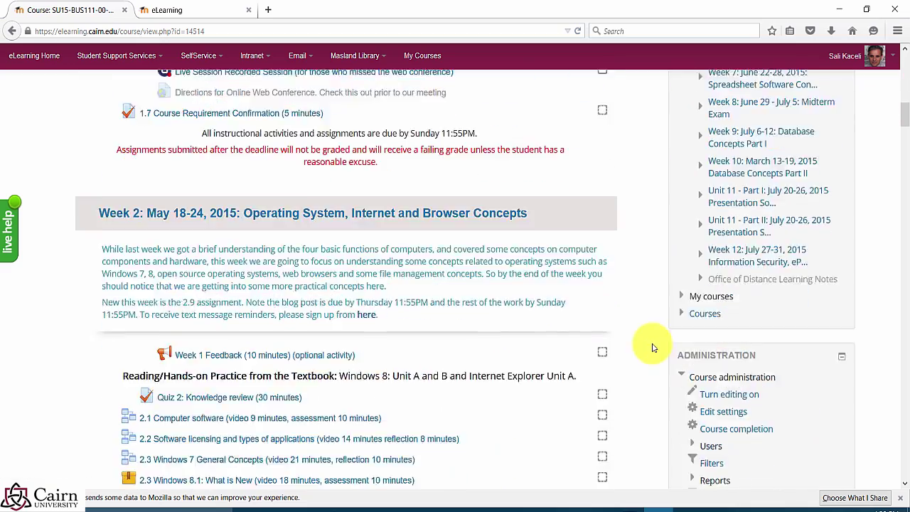
pyautogui.scroll(-2, 644, 341)
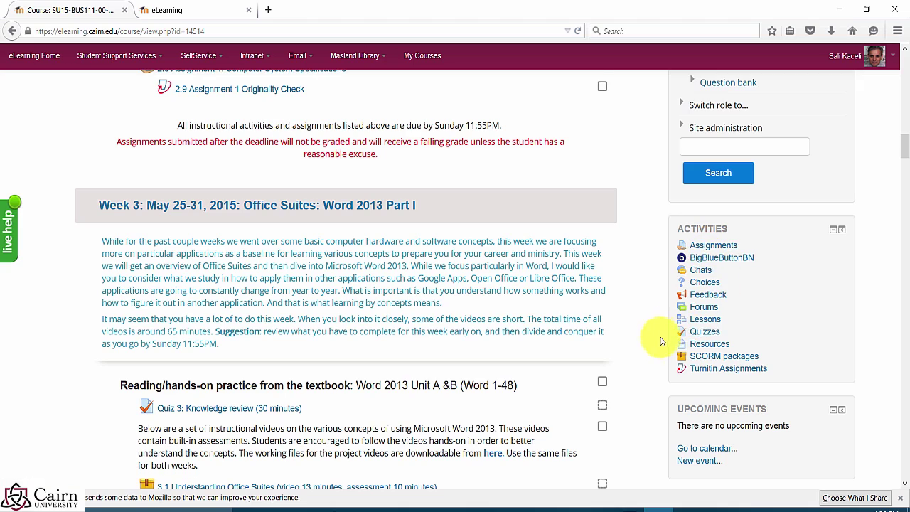
pyautogui.scroll(3, 612, 352)
pyautogui.scroll(4, 455, 311)
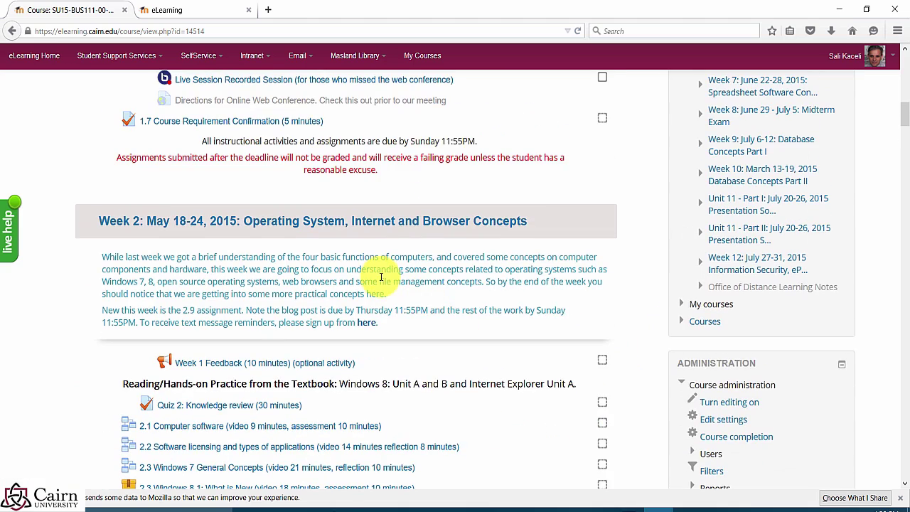
pyautogui.scroll(6, 597, 214)
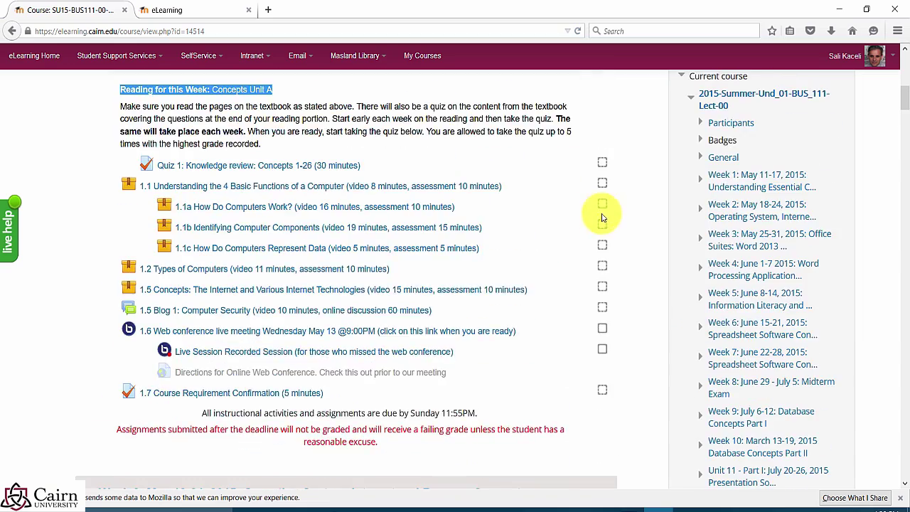
pyautogui.scroll(4, 570, 240)
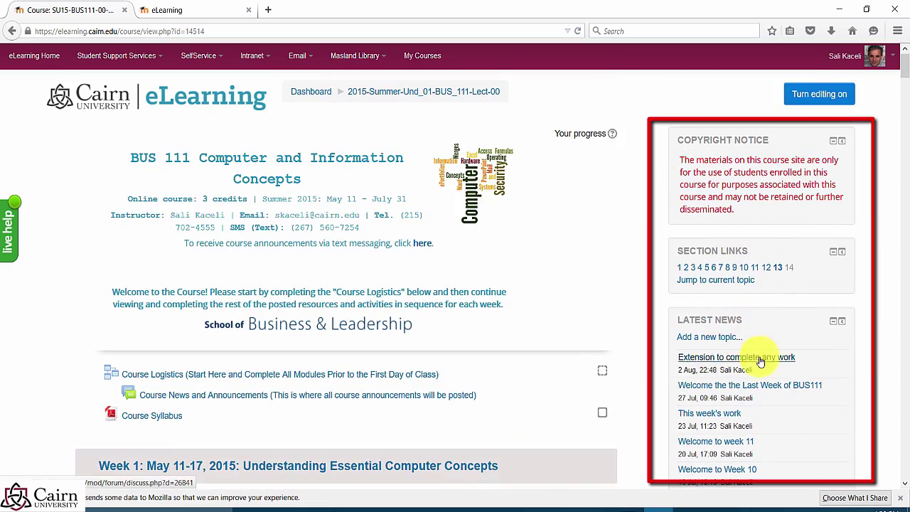
pyautogui.scroll(-1, 786, 367)
pyautogui.scroll(-3, 787, 368)
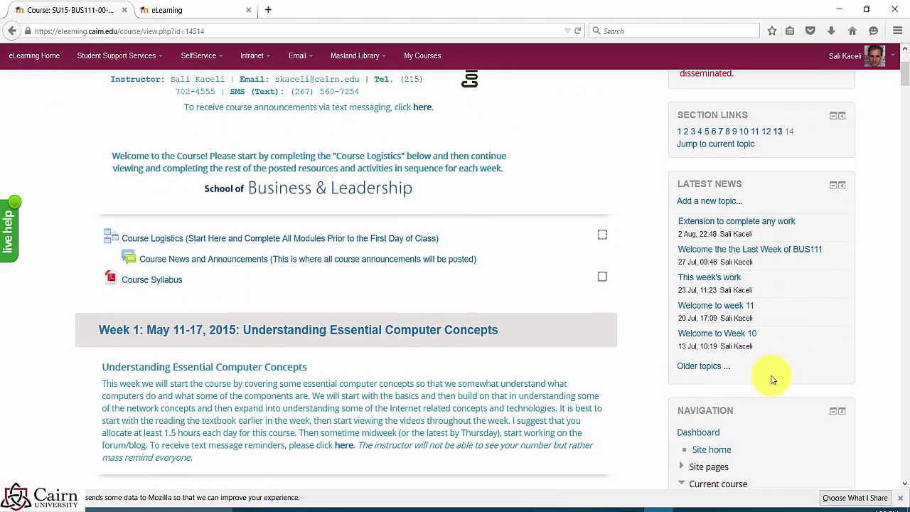
pyautogui.scroll(-2, 755, 376)
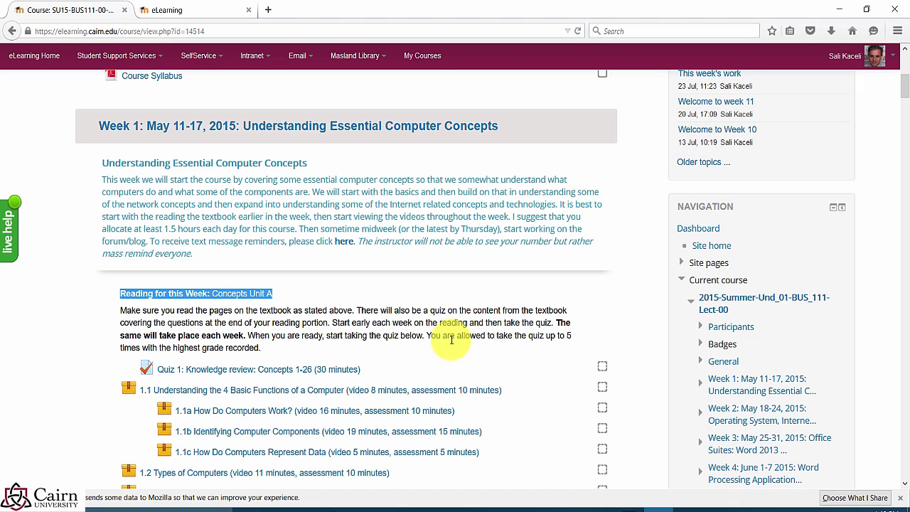
pyautogui.scroll(-5, 543, 352)
pyautogui.scroll(-1, 539, 350)
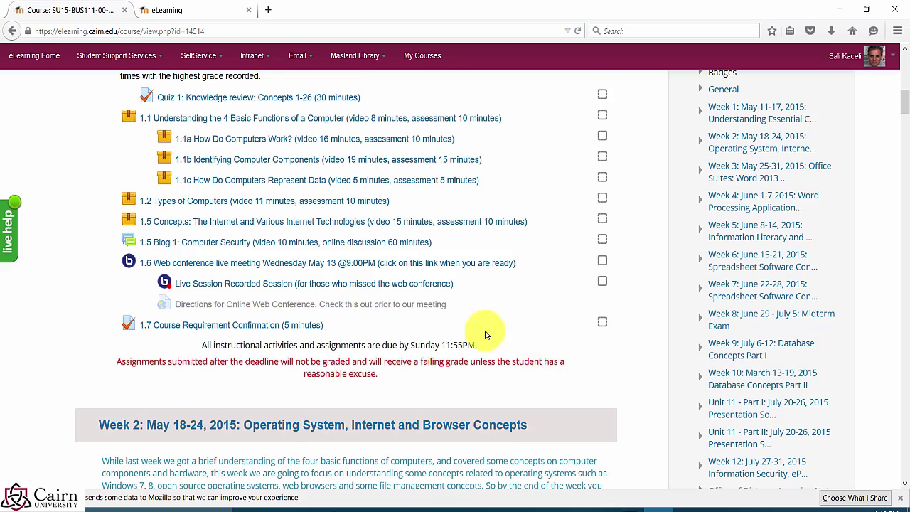
pyautogui.scroll(6, 500, 341)
pyautogui.scroll(4, 500, 332)
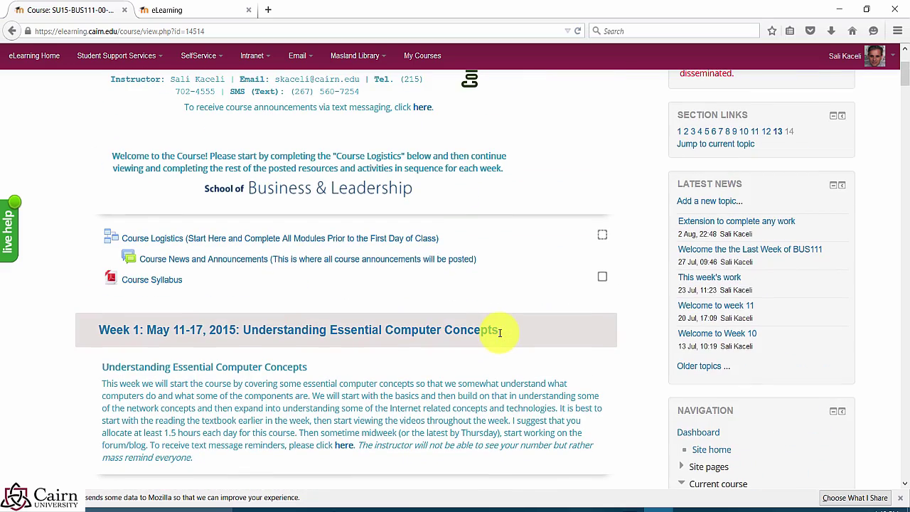
pyautogui.scroll(-7, 443, 355)
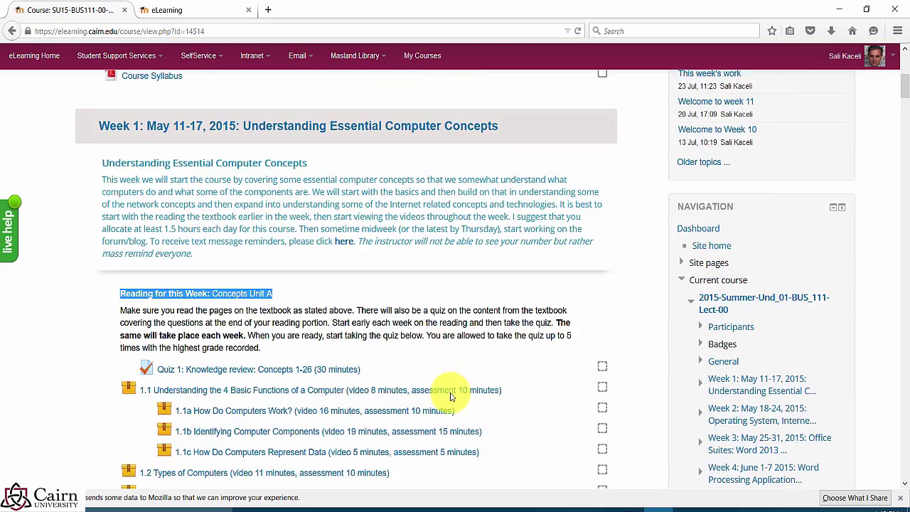
pyautogui.scroll(-7, 355, 363)
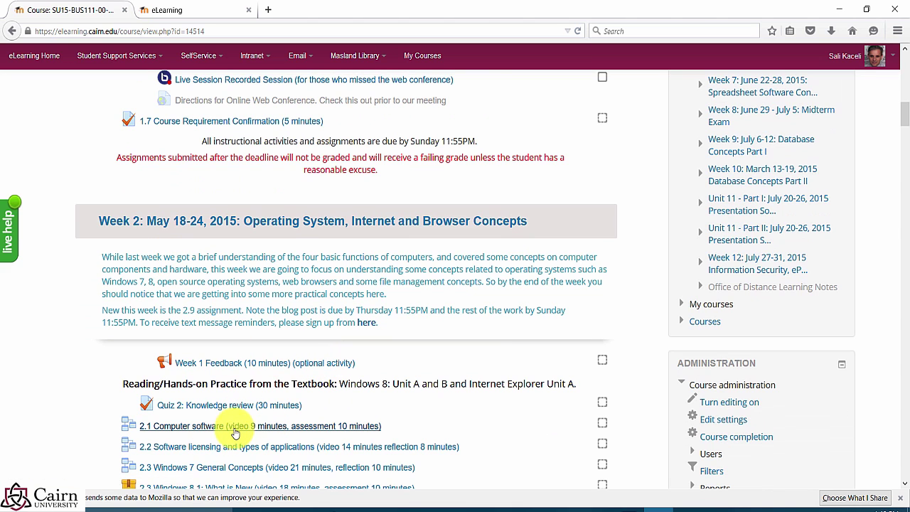
pyautogui.click(182, 432)
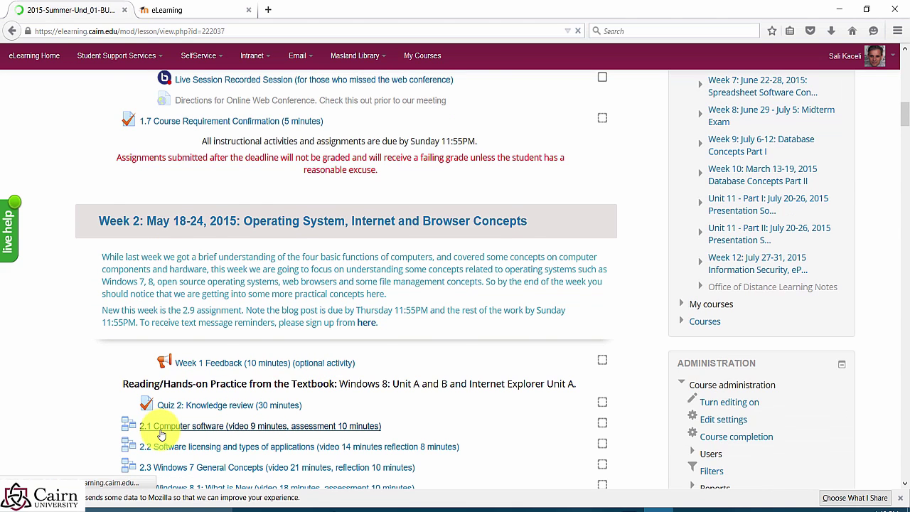
# Step: Dismiss Firefox's Reader View suggestion and scroll down to the Unit C part 1 video
pyautogui.scroll(-2, 171, 309)
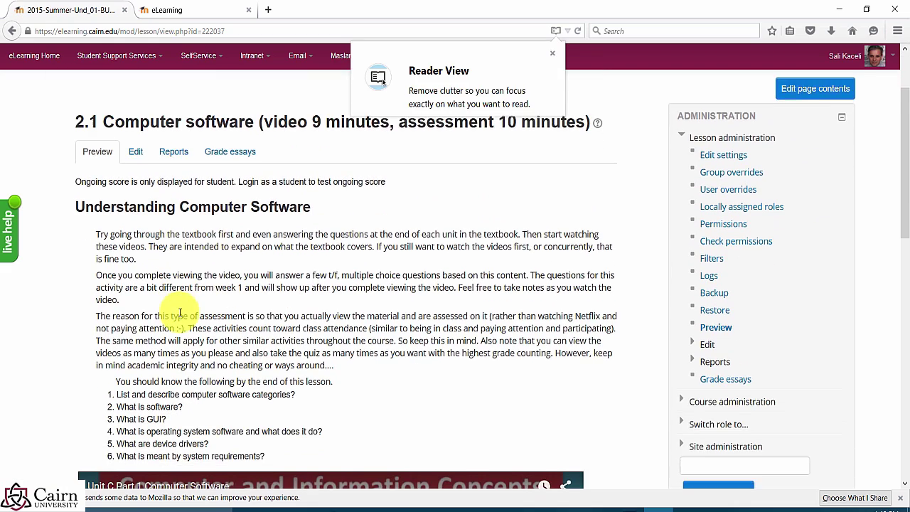
pyautogui.scroll(-1, 180, 313)
pyautogui.click(551, 53)
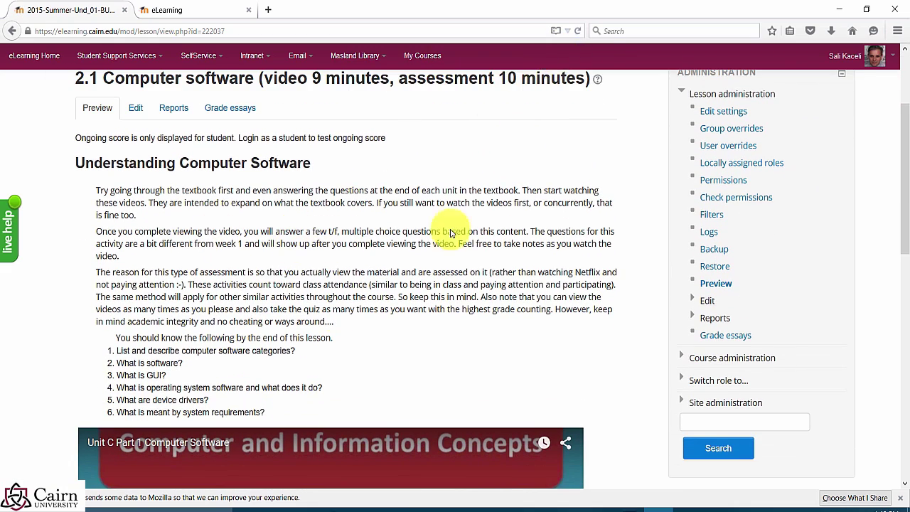
pyautogui.scroll(-6, 278, 320)
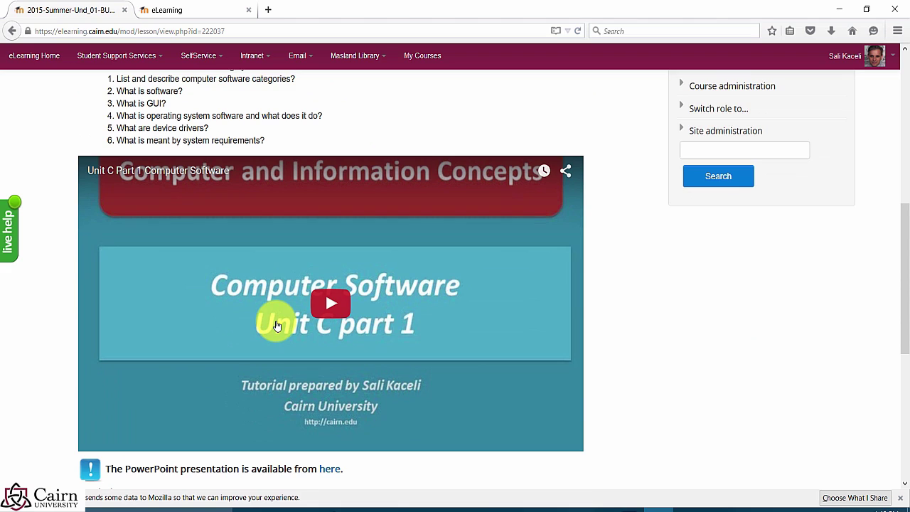
pyautogui.scroll(-3, 466, 313)
pyautogui.scroll(6, 460, 319)
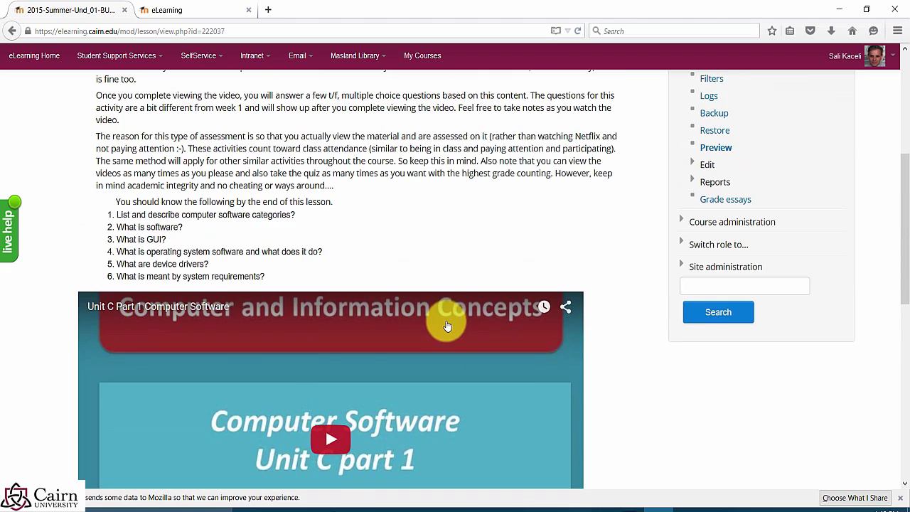
pyautogui.scroll(5, 446, 325)
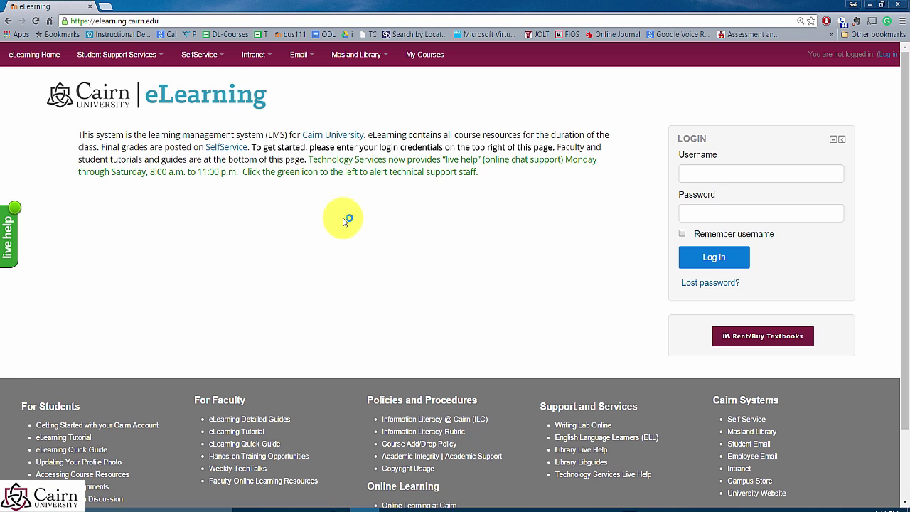
pyautogui.click(704, 173)
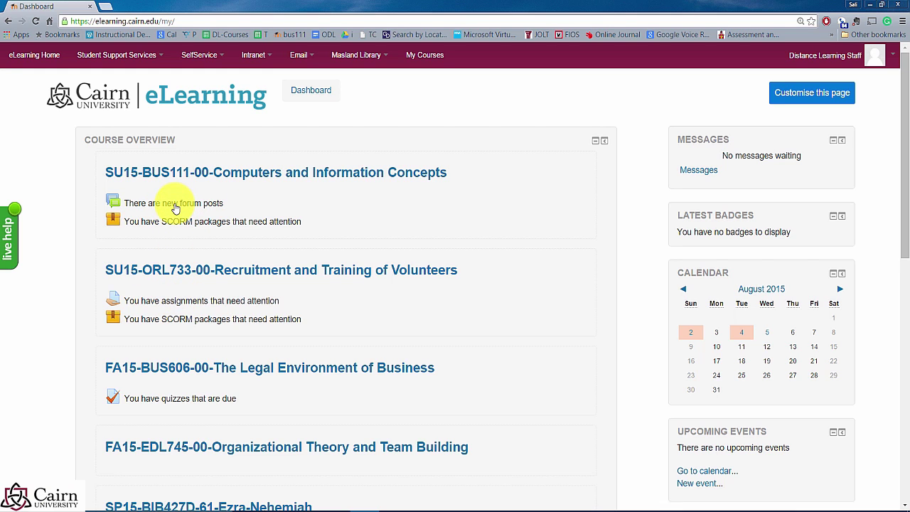
# Step: Glance at the new forum posts, then make the dashboard the default home page from eLearning Home
pyautogui.click(176, 206)
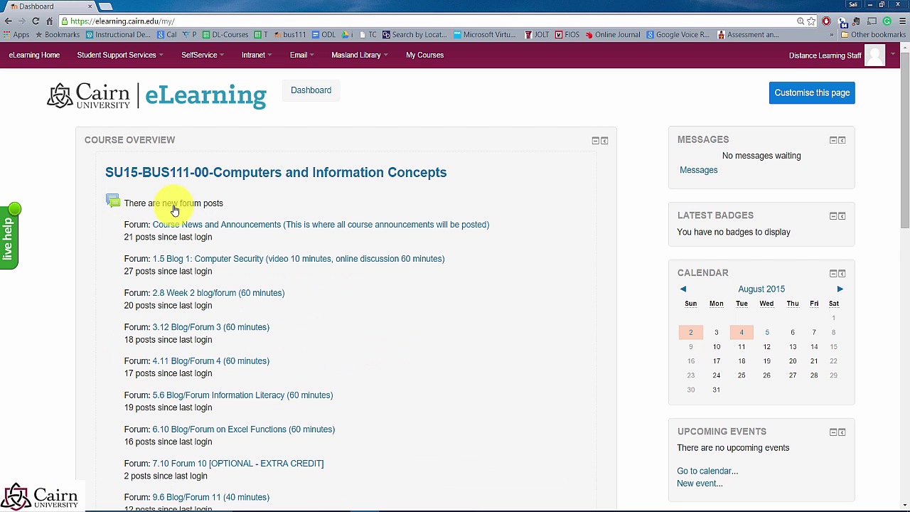
pyautogui.click(172, 208)
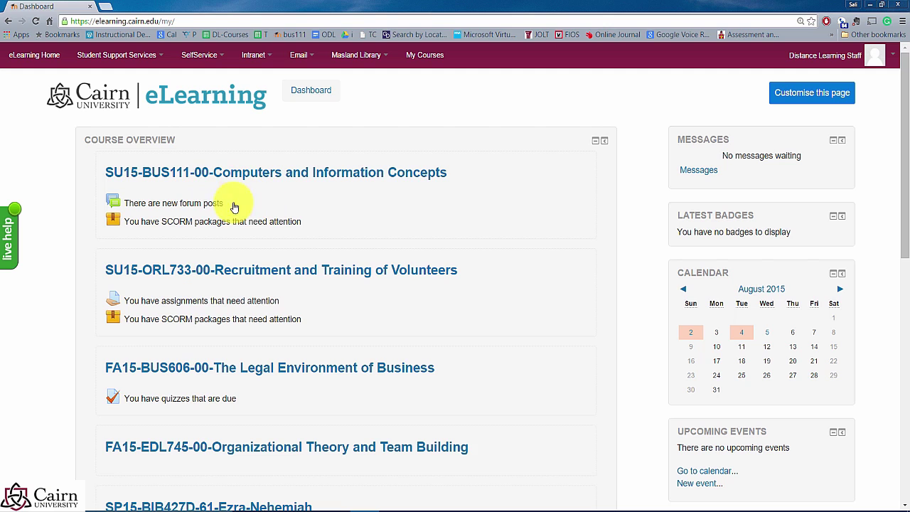
pyautogui.click(33, 64)
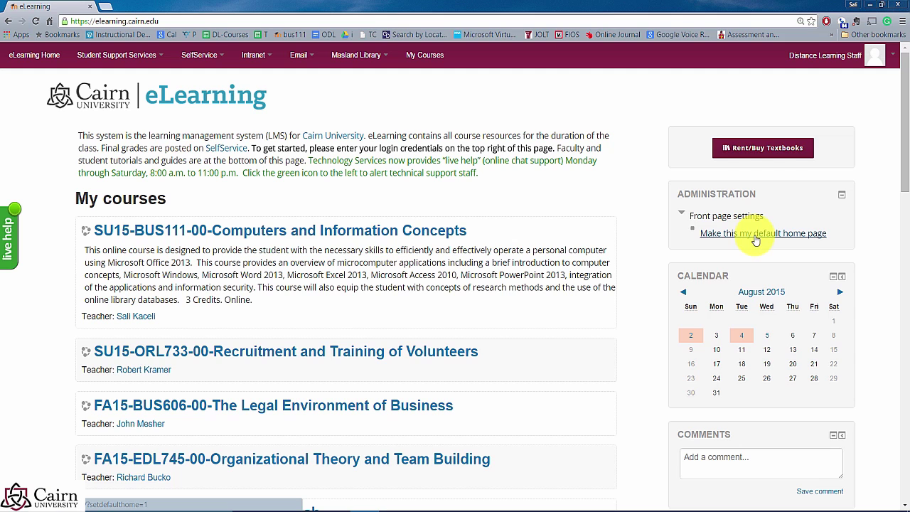
pyautogui.click(756, 236)
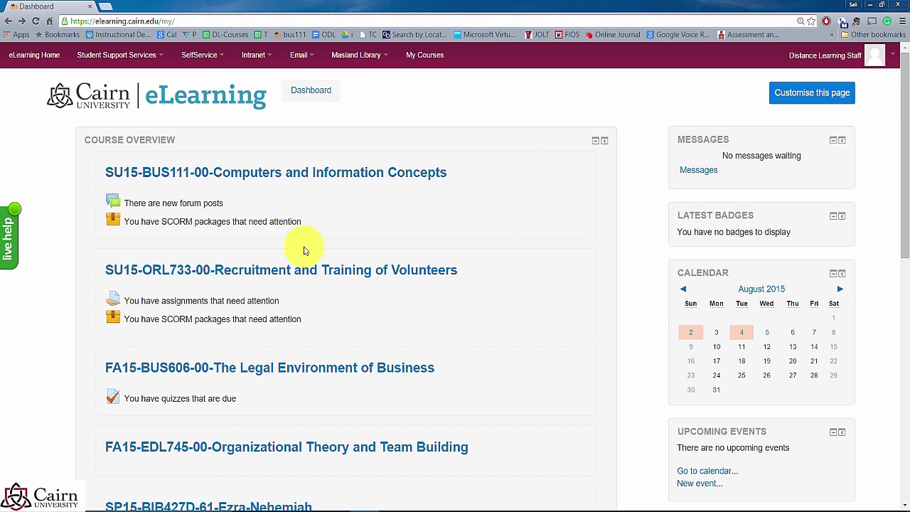
pyautogui.scroll(-2, 416, 223)
pyautogui.scroll(2, 431, 229)
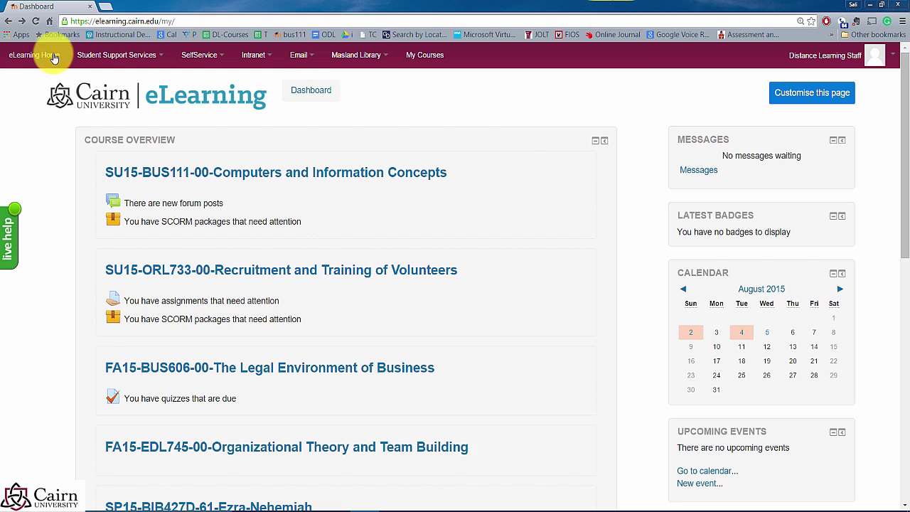
pyautogui.click(158, 57)
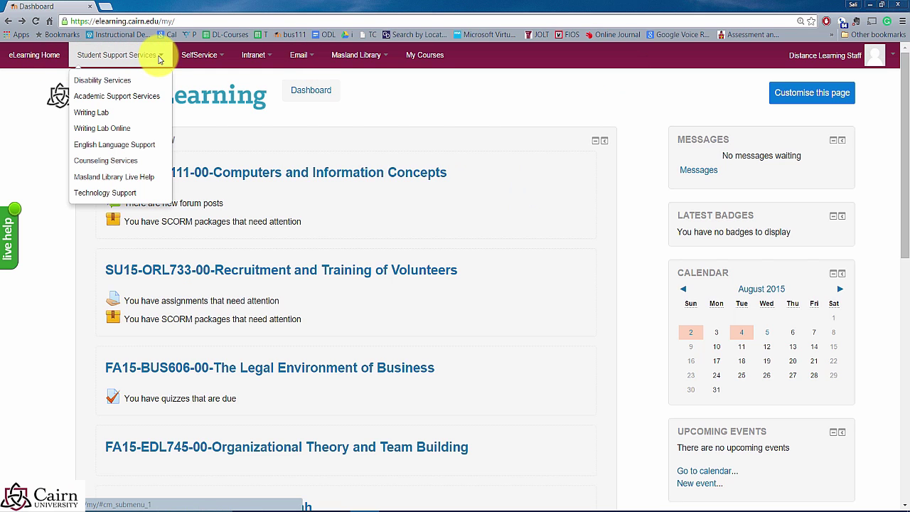
pyautogui.click(201, 55)
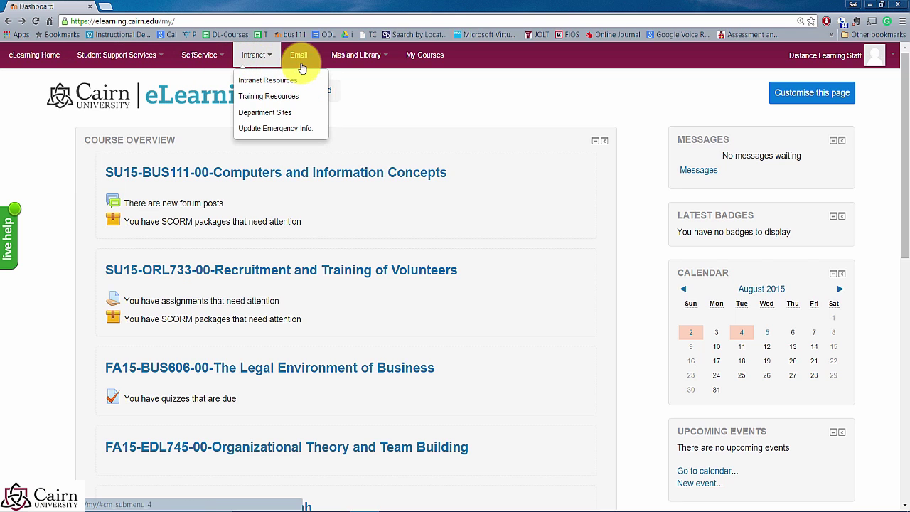
pyautogui.moveTo(305, 56)
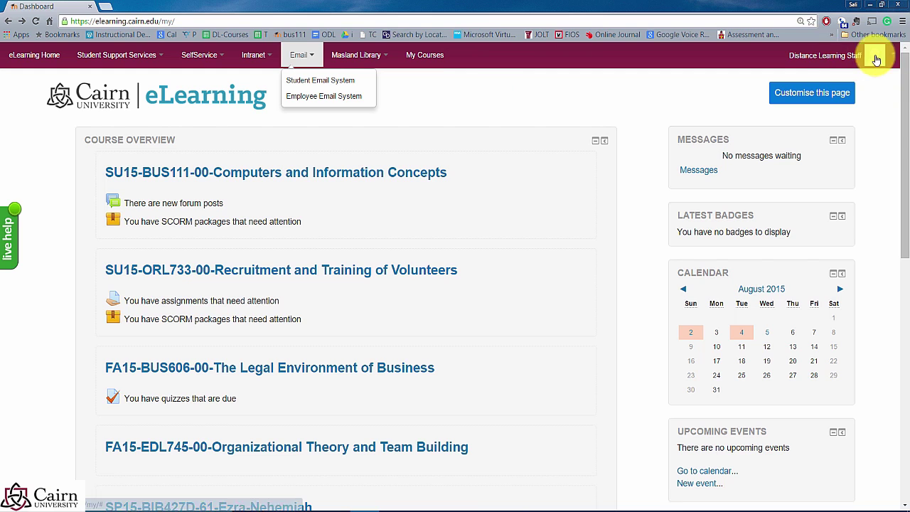
pyautogui.click(893, 60)
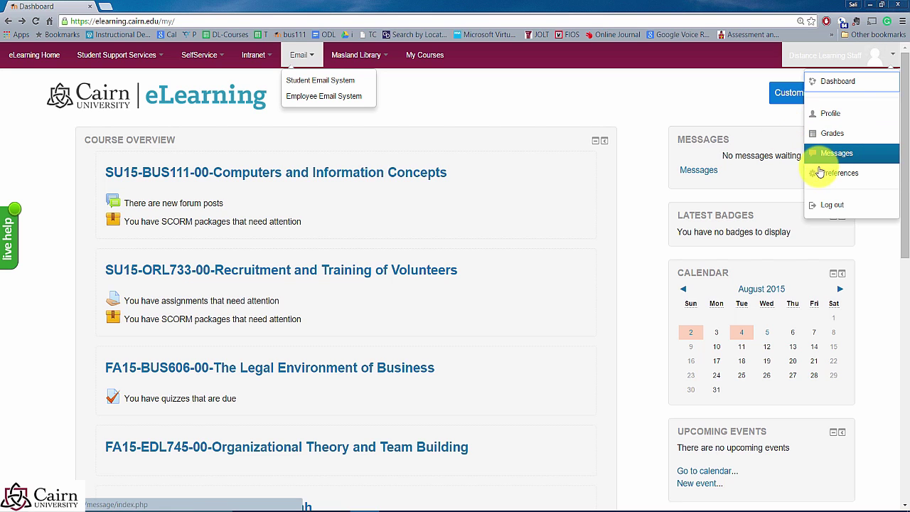
# Step: Close the site menus and scroll the dashboard to the full course list with Test Course
pyautogui.click(632, 303)
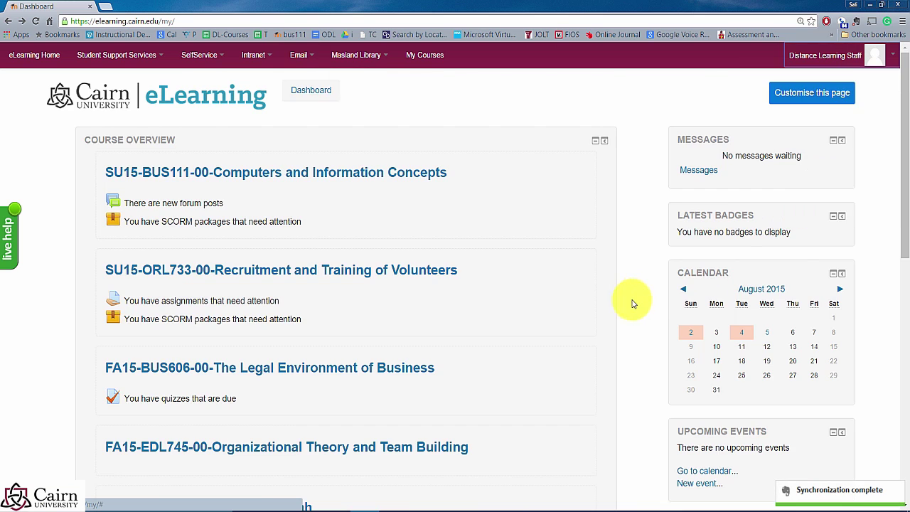
pyautogui.scroll(-7, 623, 297)
pyautogui.scroll(-1, 612, 291)
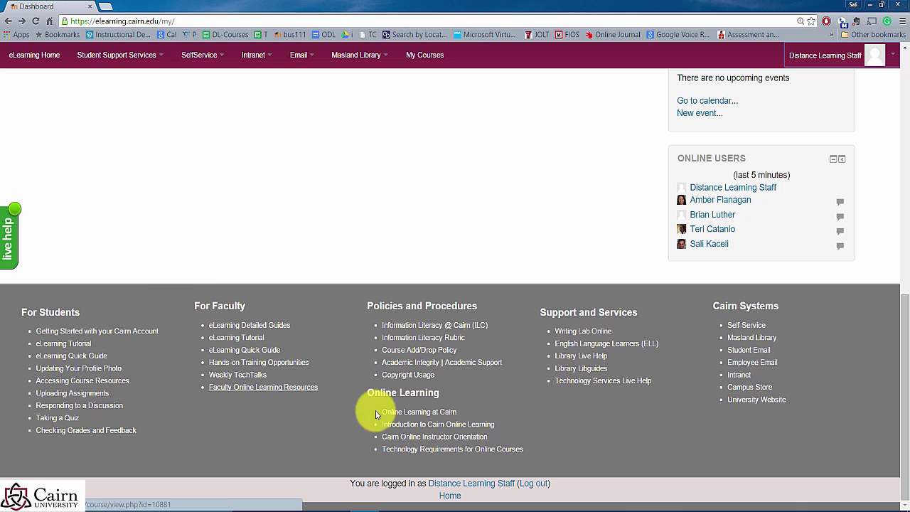
pyautogui.scroll(3, 547, 245)
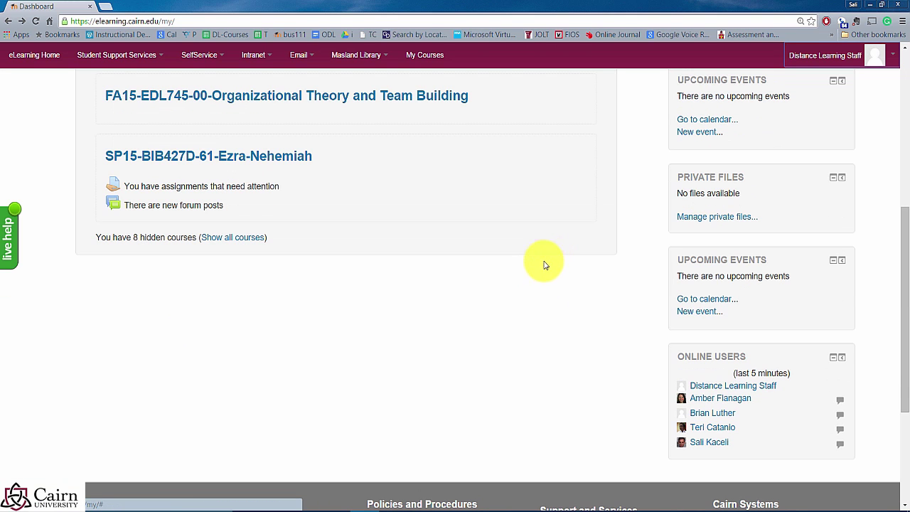
pyautogui.scroll(3, 433, 297)
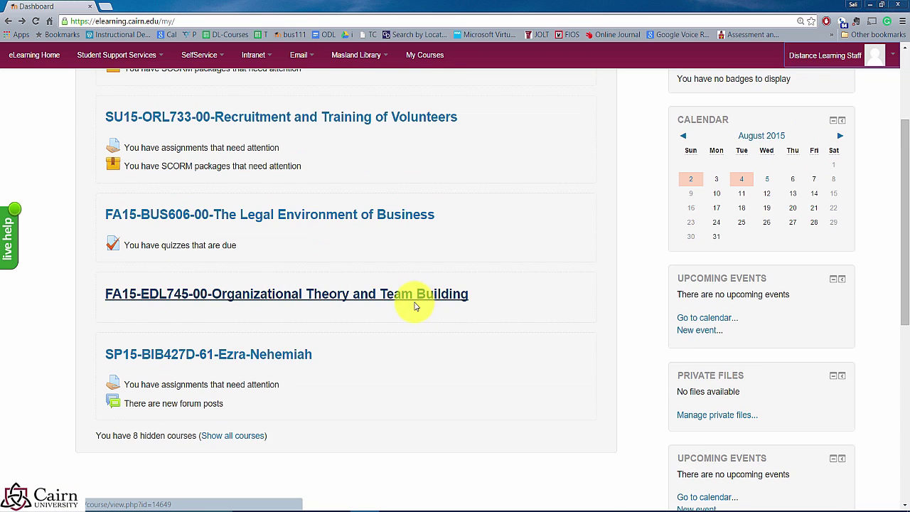
pyautogui.scroll(3, 416, 307)
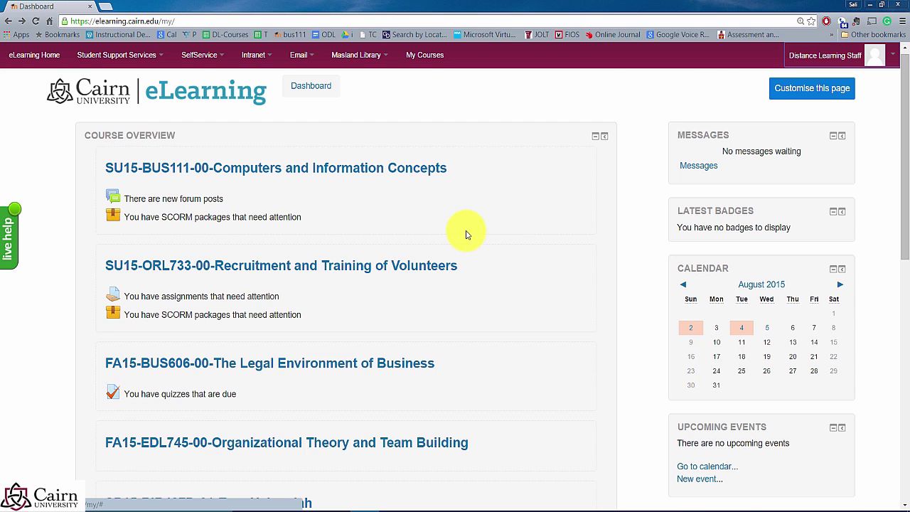
pyautogui.scroll(-4, 464, 305)
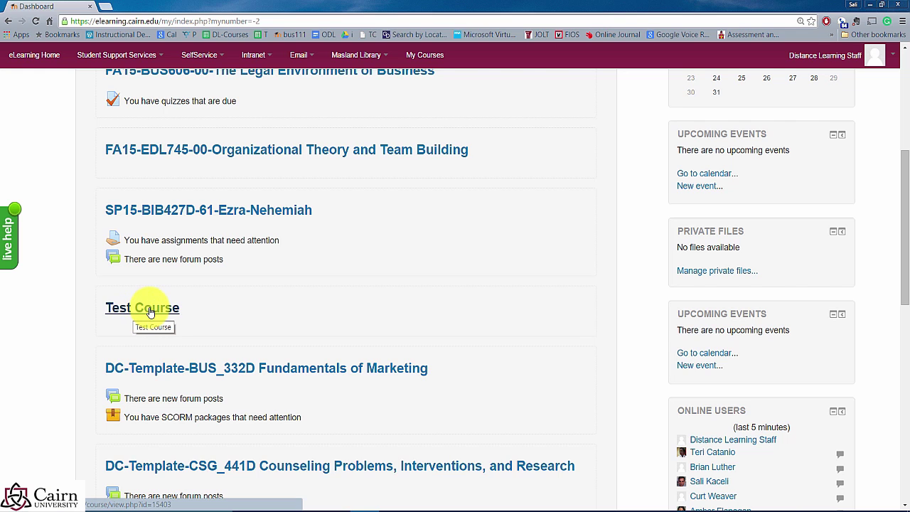
# Step: Open Test Course and scroll through its Topic 1–10 sections and back to the top
pyautogui.click(149, 312)
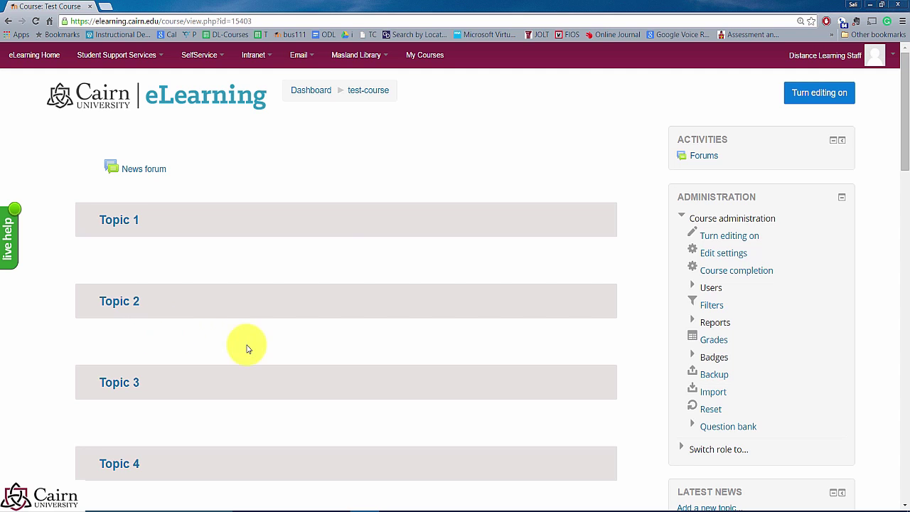
pyautogui.scroll(-1, 244, 251)
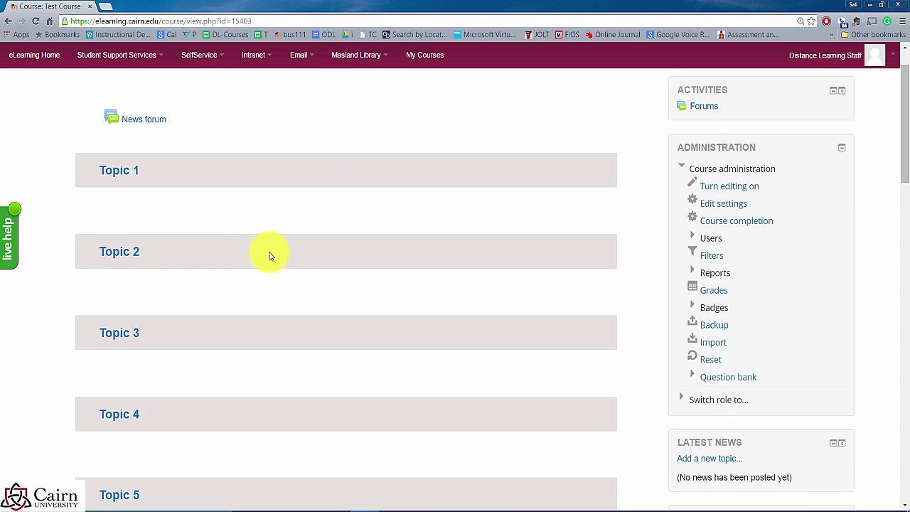
pyautogui.scroll(1, 270, 254)
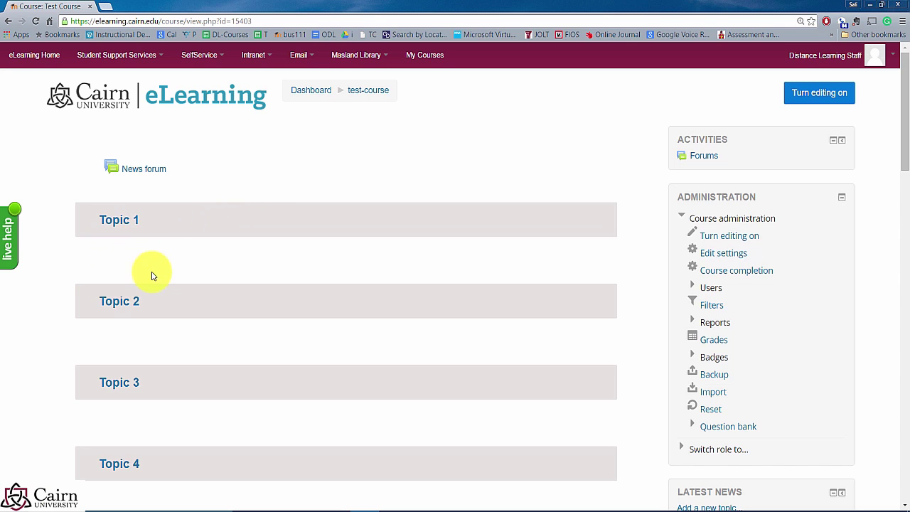
pyautogui.scroll(-2, 138, 306)
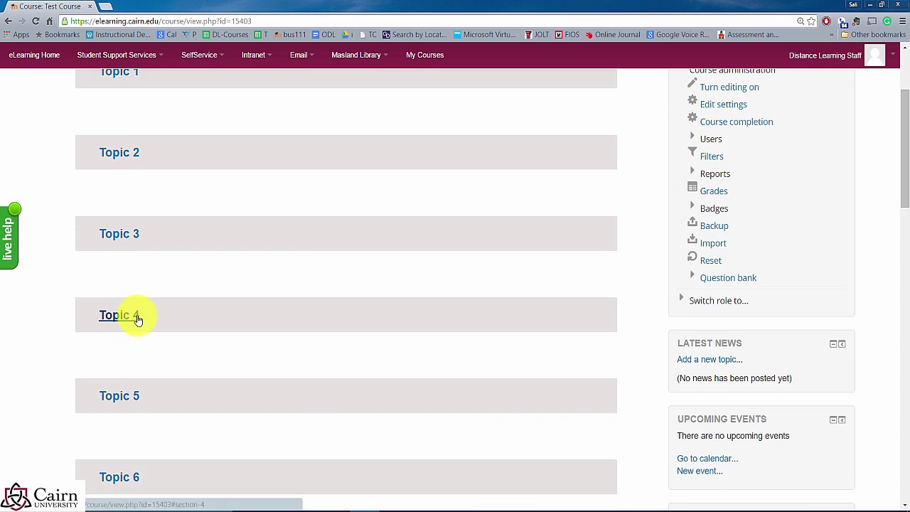
pyautogui.scroll(-3, 142, 321)
pyautogui.scroll(-1, 203, 325)
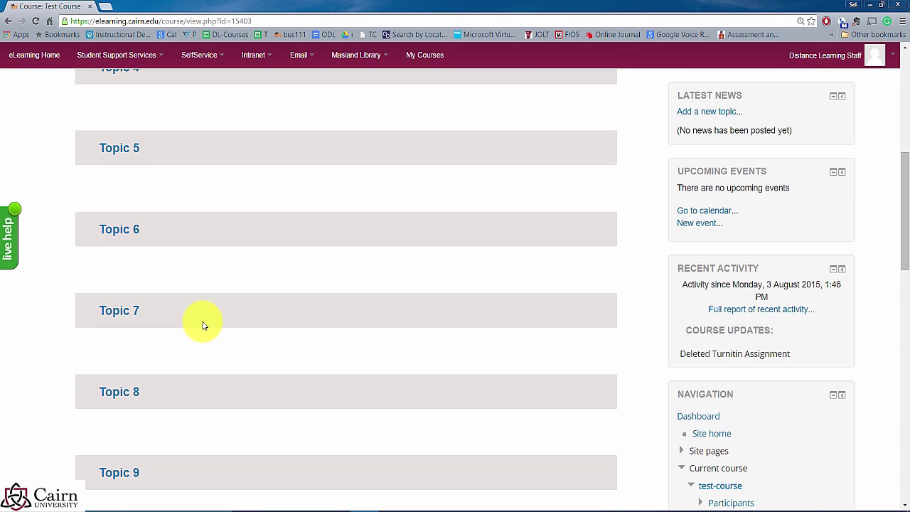
pyautogui.scroll(-1, 202, 325)
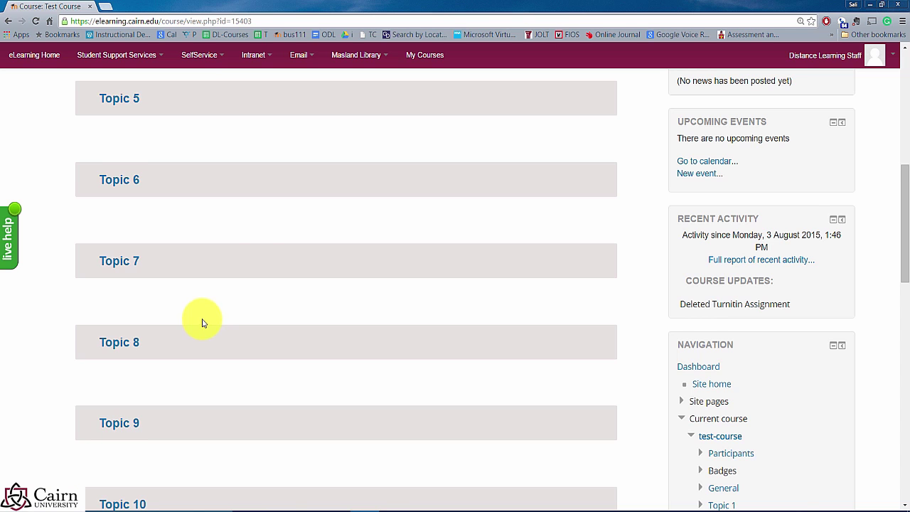
pyautogui.scroll(6, 264, 268)
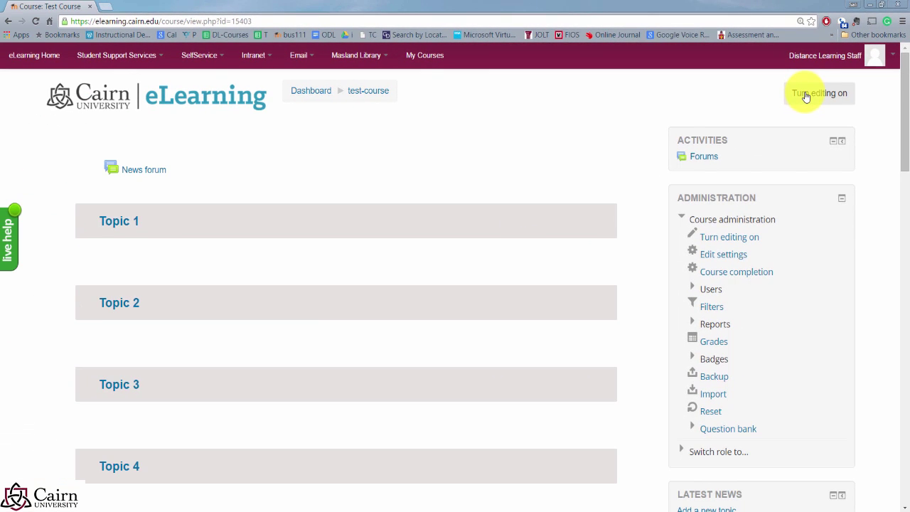
# Step: Turn editing on for Test Course and drag the News forum back into place by its move handle
pyautogui.click(786, 106)
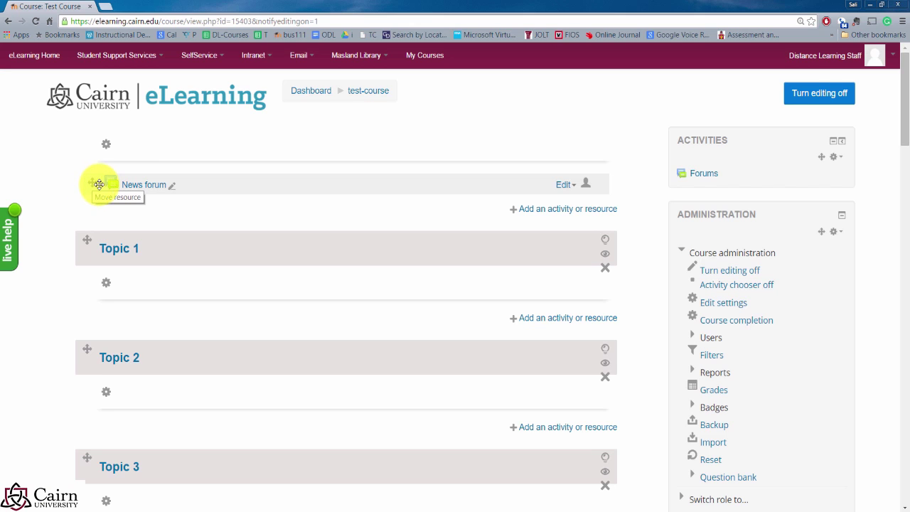
pyautogui.moveTo(95, 179); pyautogui.dragTo(172, 187)
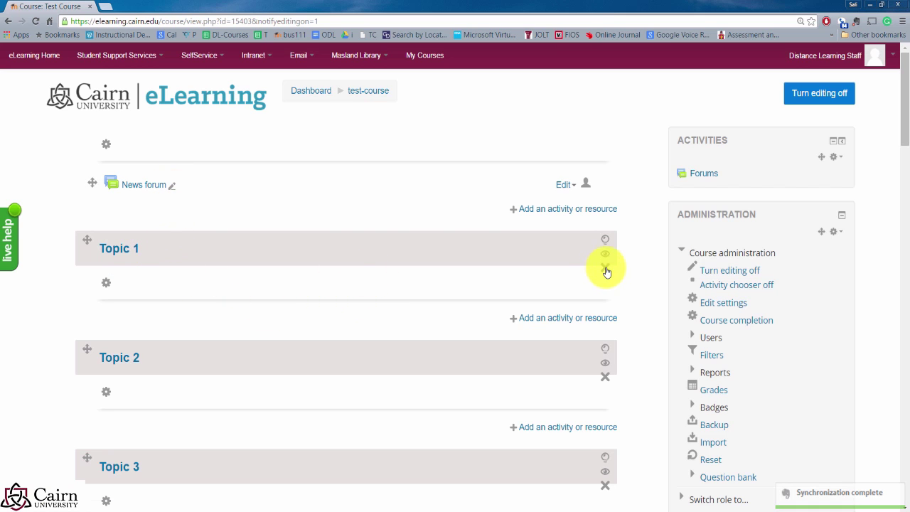
pyautogui.click(534, 215)
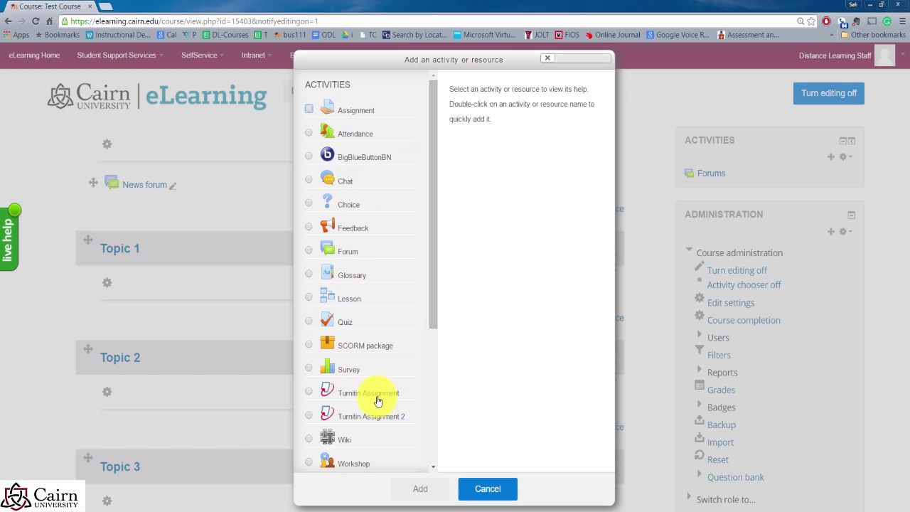
pyautogui.moveTo(436, 331); pyautogui.dragTo(436, 459)
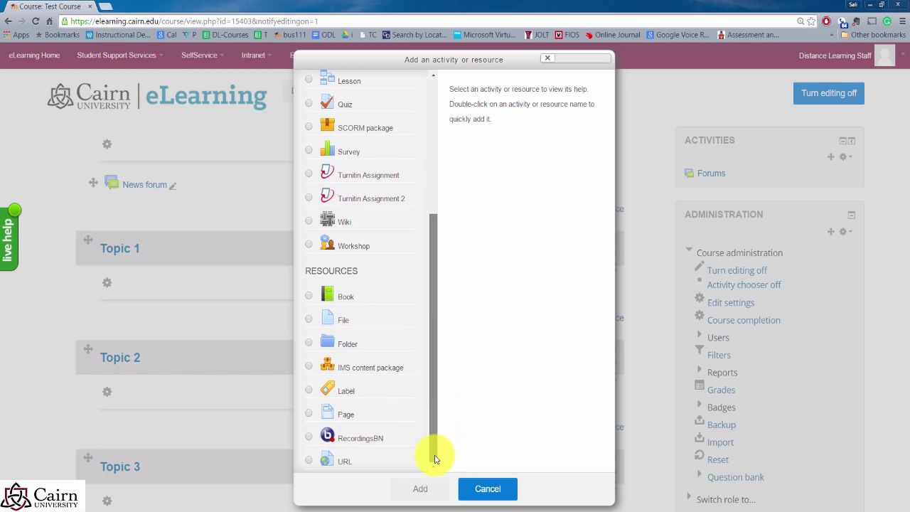
pyautogui.scroll(5, 412, 288)
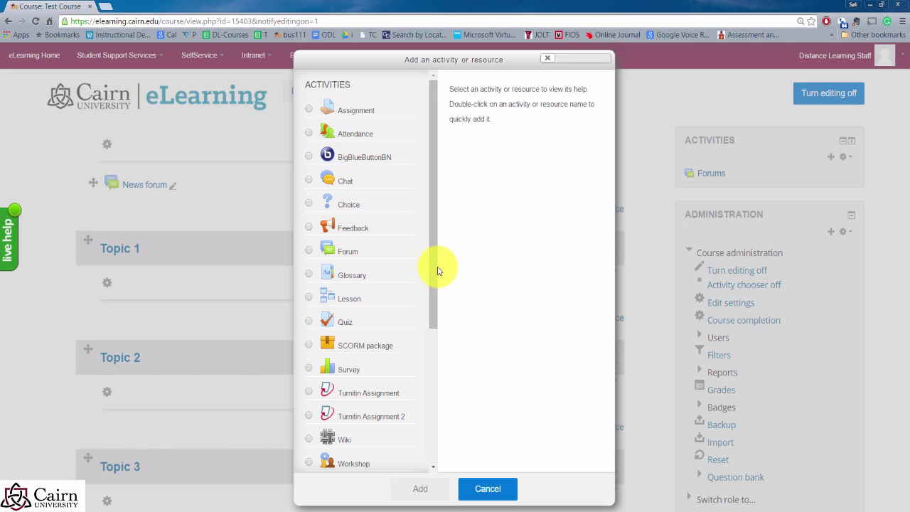
pyautogui.moveTo(432, 308); pyautogui.dragTo(436, 431)
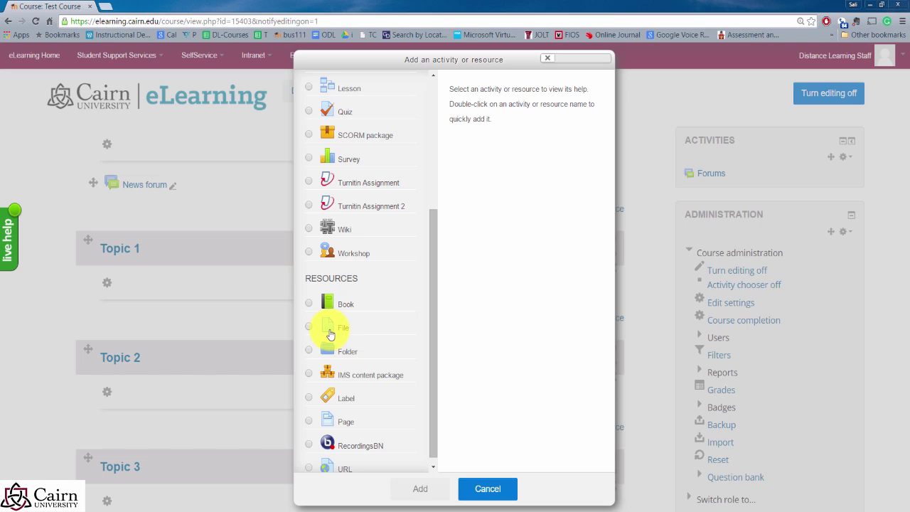
pyautogui.click(506, 492)
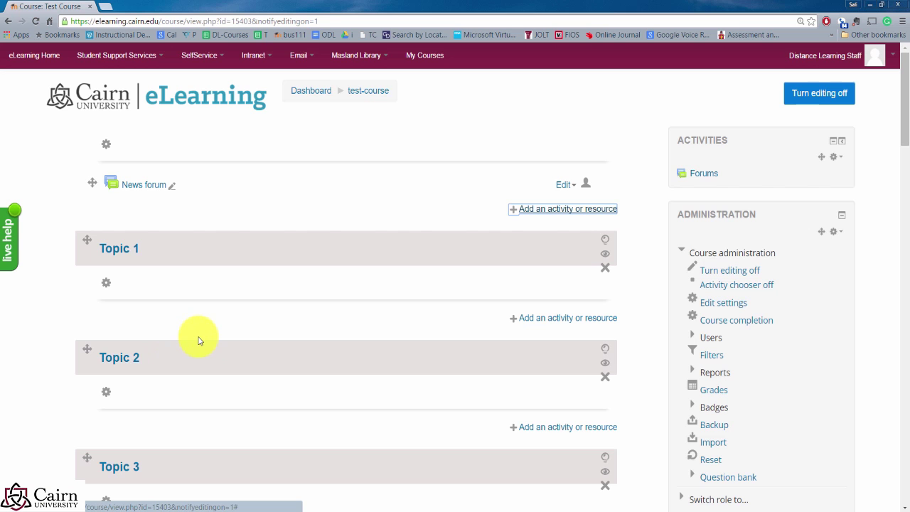
pyautogui.scroll(-6, 220, 332)
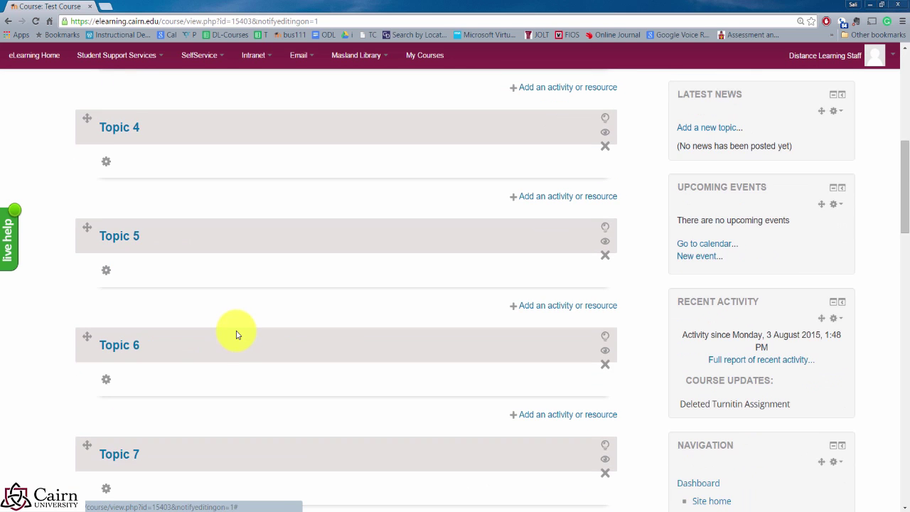
pyautogui.scroll(-8, 237, 335)
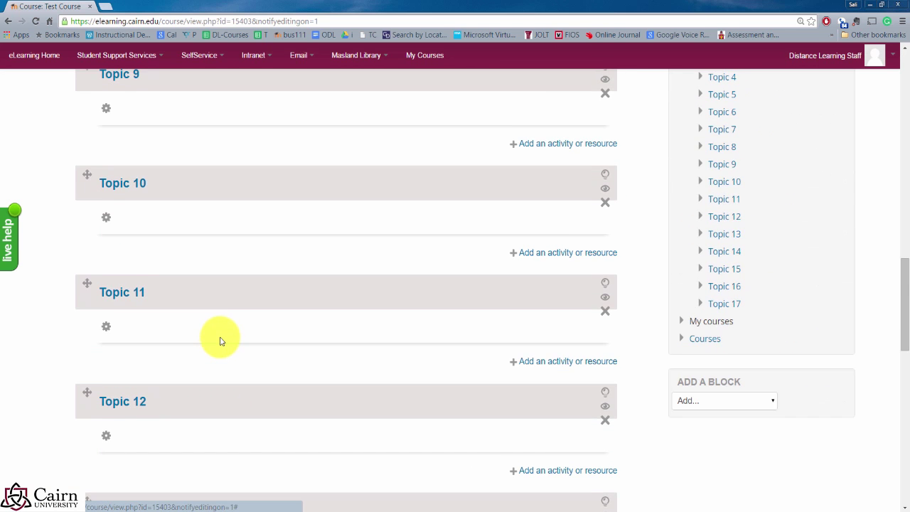
pyautogui.scroll(-8, 220, 341)
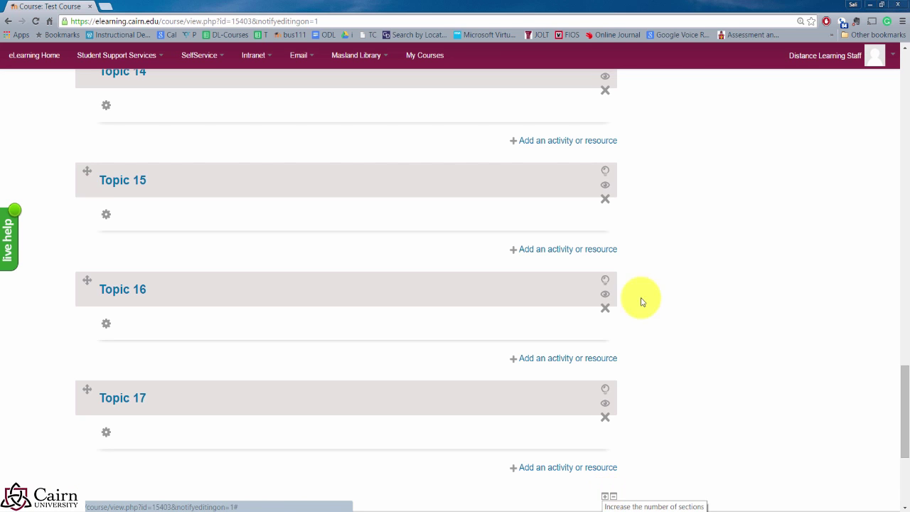
pyautogui.scroll(15, 670, 191)
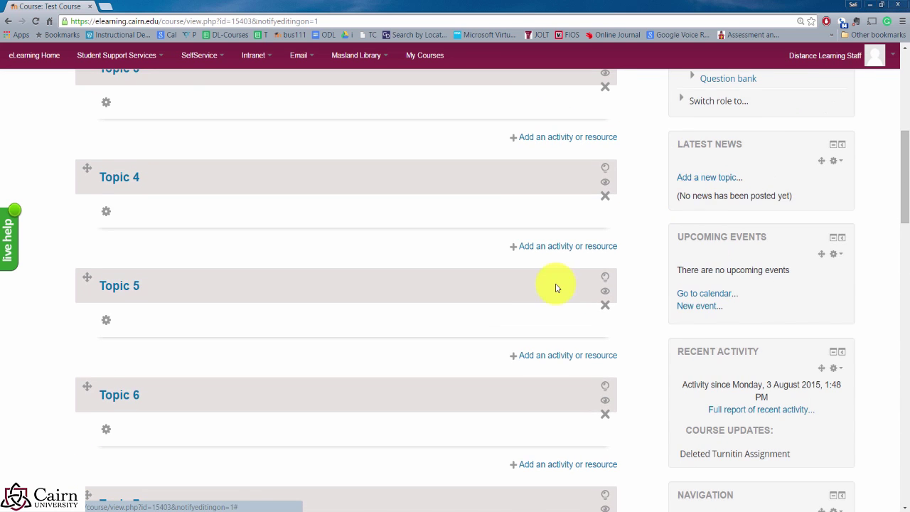
pyautogui.scroll(6, 557, 288)
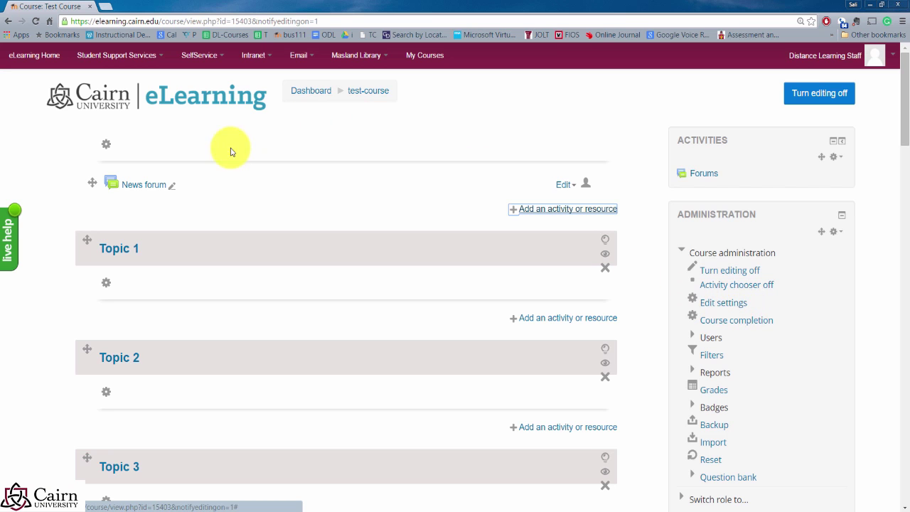
# Step: Open Test Course's Edit settings and expand Course format, showing Topics format with 17 sections
pyautogui.click(720, 302)
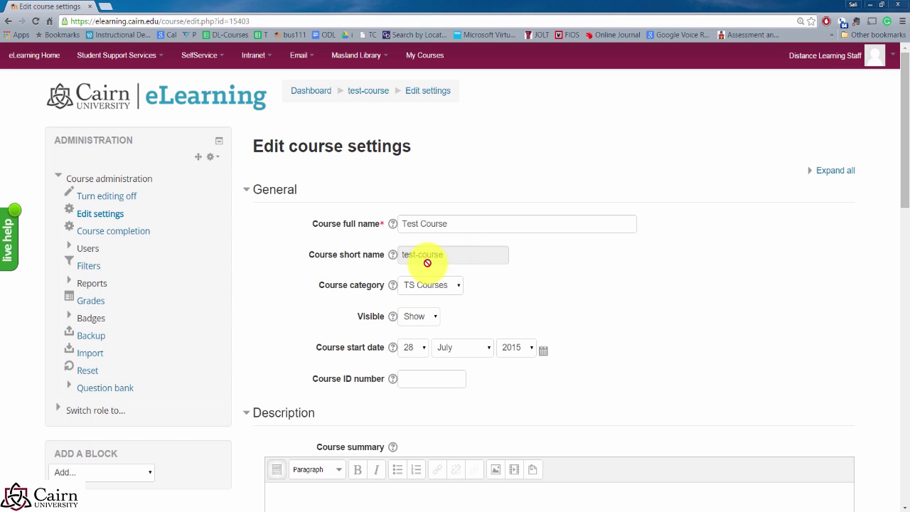
pyautogui.scroll(-3, 455, 316)
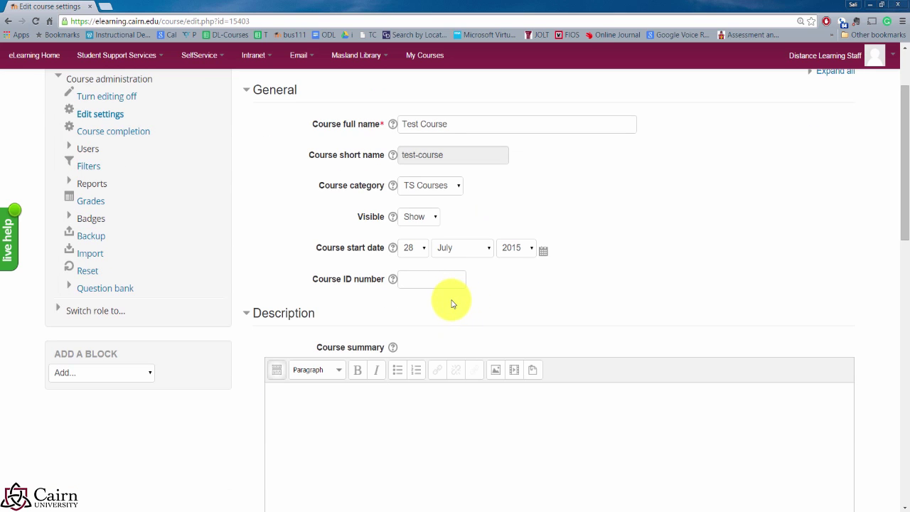
pyautogui.scroll(-3, 329, 277)
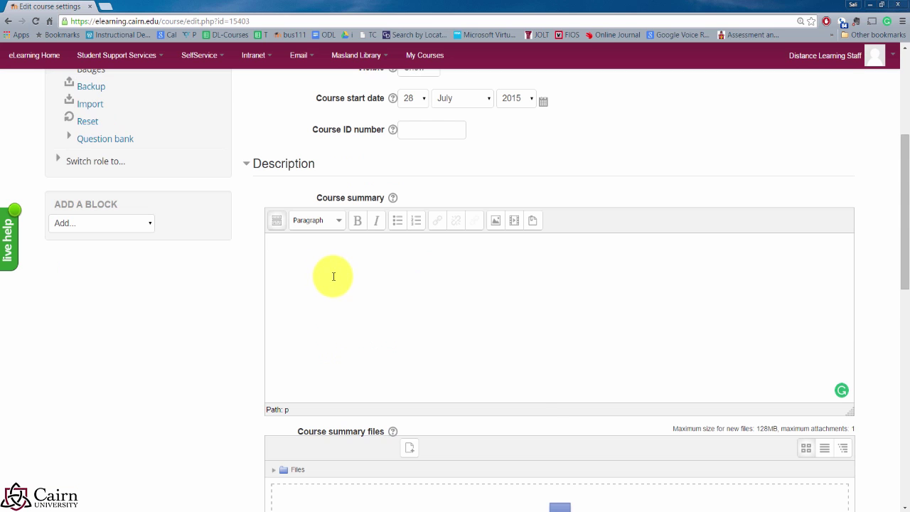
pyautogui.scroll(-3, 332, 273)
pyautogui.scroll(-3, 425, 321)
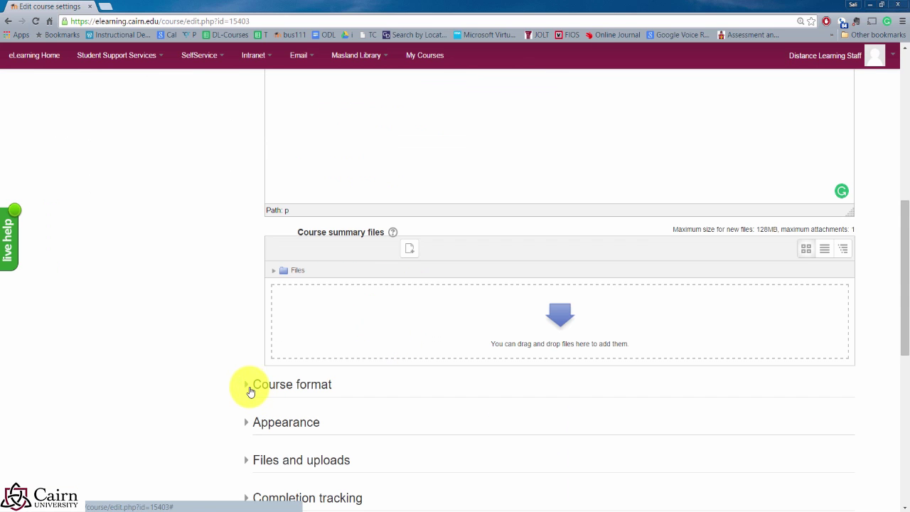
pyautogui.click(258, 393)
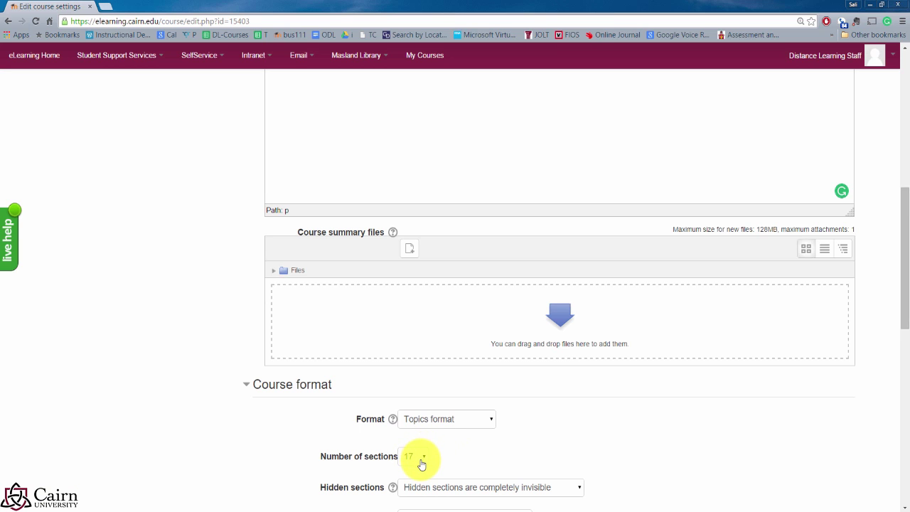
pyautogui.scroll(-2, 419, 459)
# Step: Change the Number of sections from 17 to 42
pyautogui.click(420, 409)
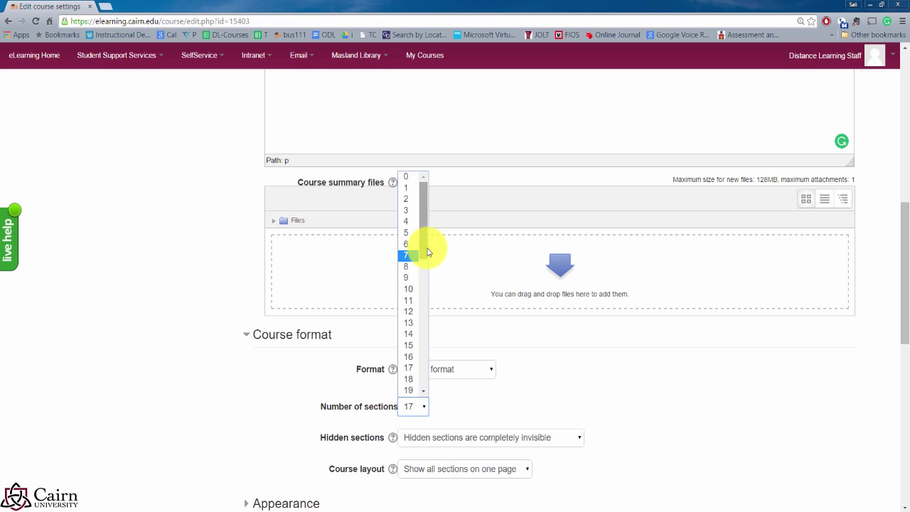
pyautogui.moveTo(424, 248); pyautogui.dragTo(420, 369)
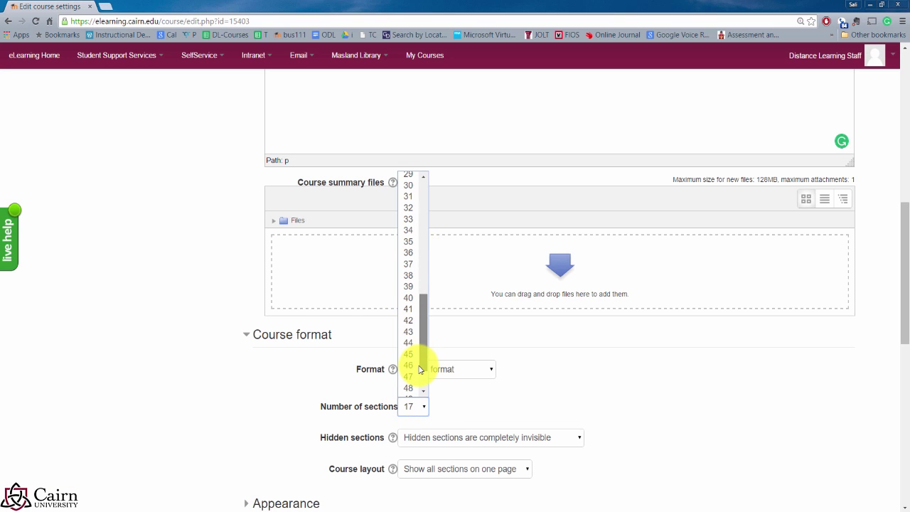
pyautogui.click(407, 323)
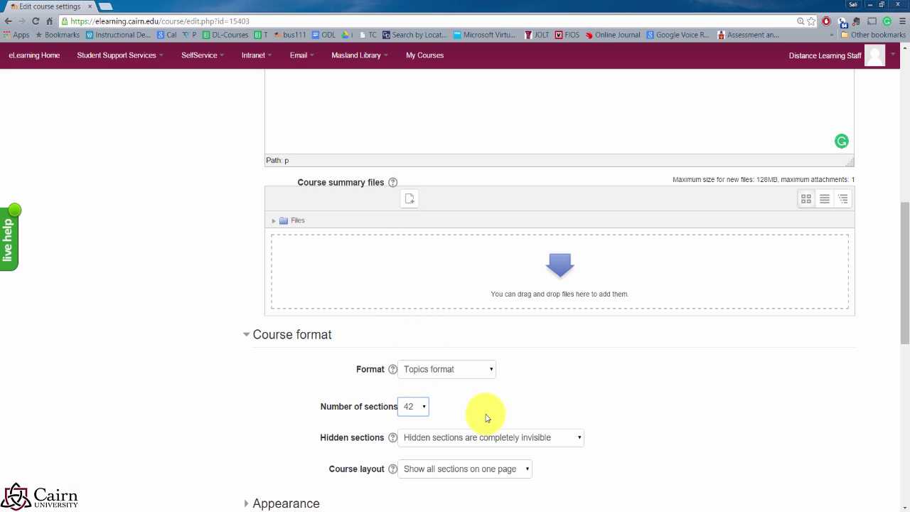
pyautogui.scroll(-1, 625, 418)
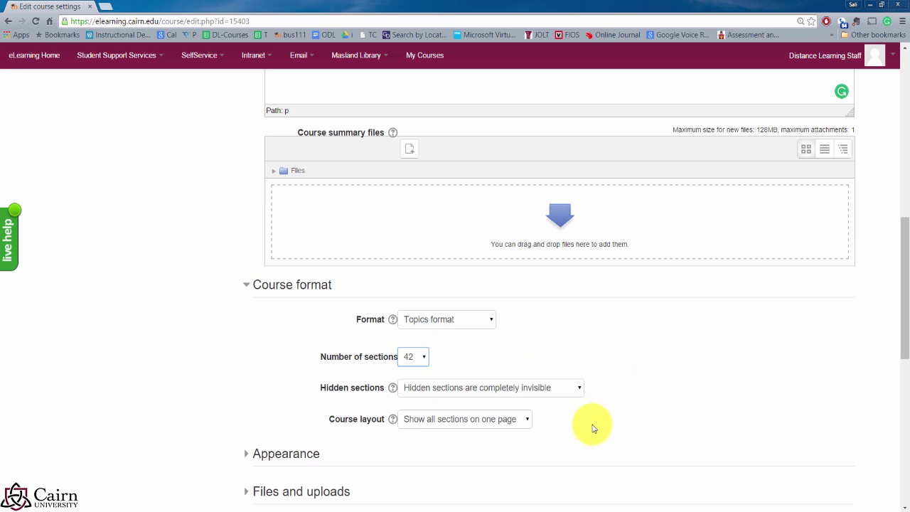
pyautogui.scroll(-1, 575, 422)
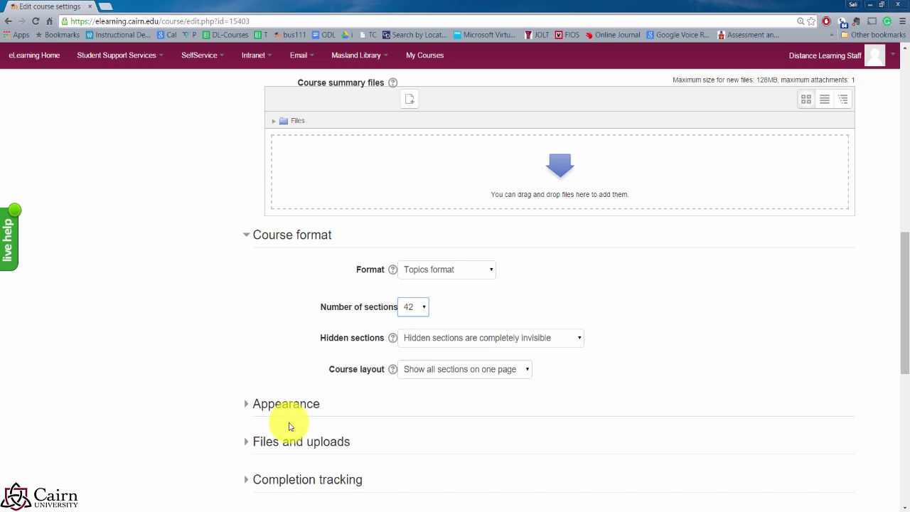
pyautogui.scroll(-2, 334, 425)
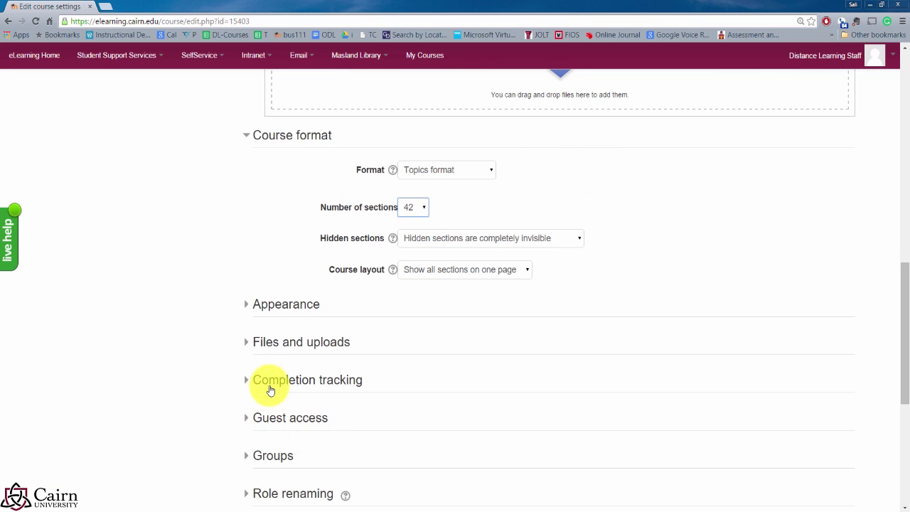
# Step: Confirm Completion tracking is Yes, then Save and display the 42-section settings
pyautogui.click(275, 381)
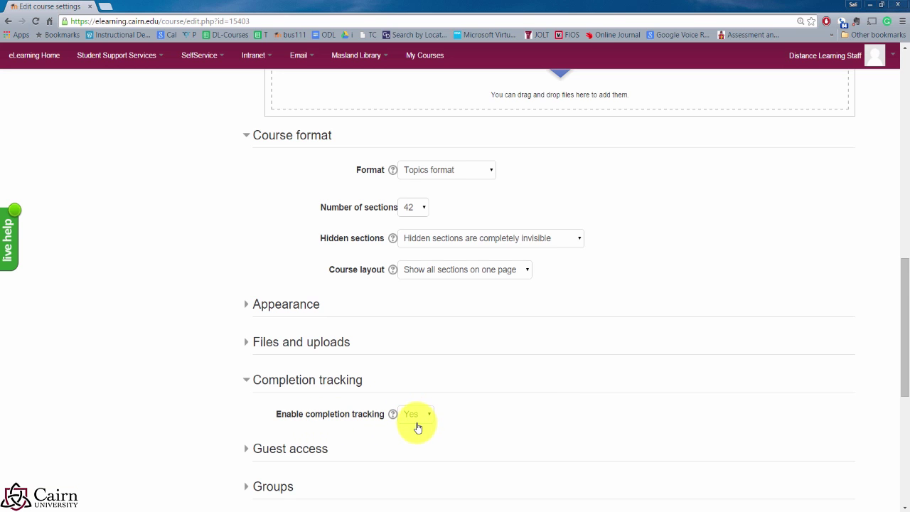
pyautogui.scroll(-3, 411, 425)
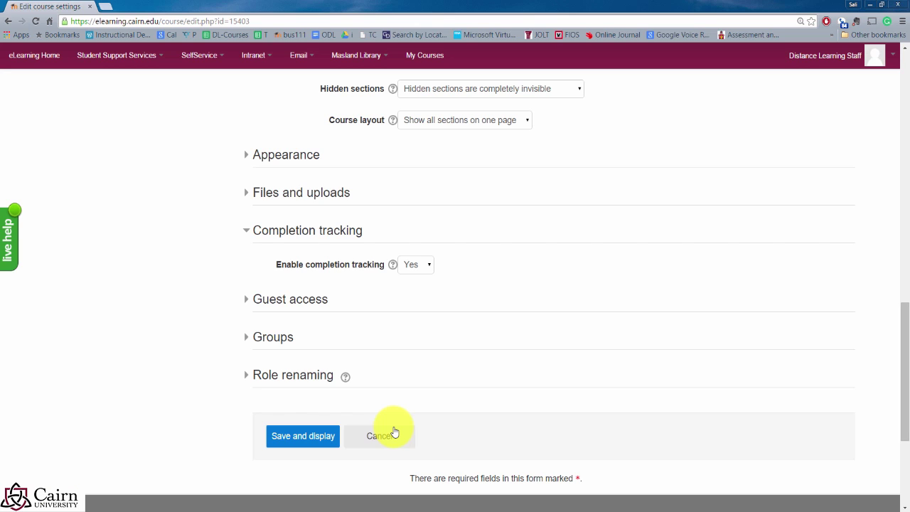
pyautogui.click(317, 435)
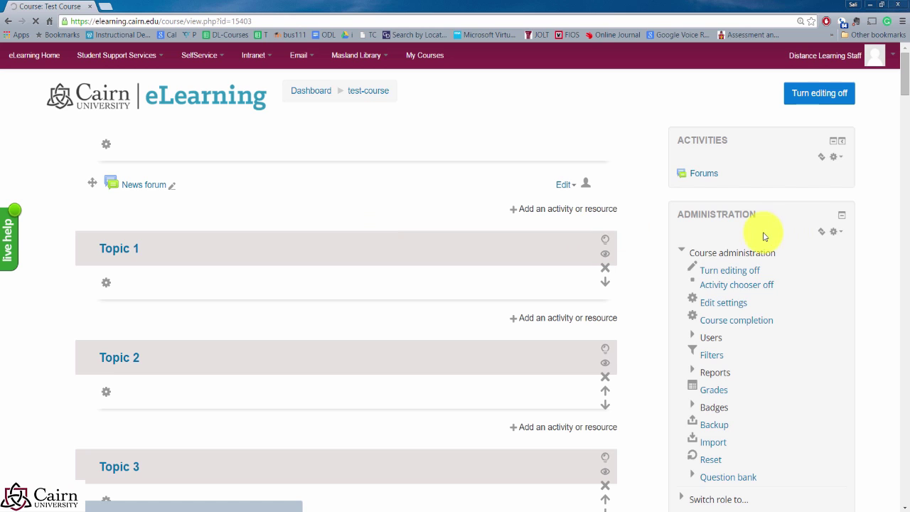
# Step: Drag the Latest News block up above the Administration block in the sidebar
pyautogui.scroll(-1, 667, 282)
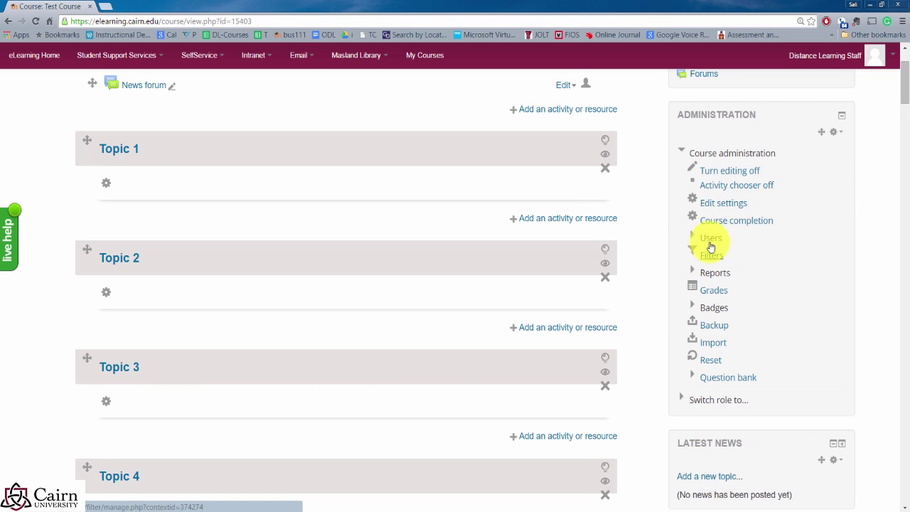
pyautogui.scroll(-2, 704, 242)
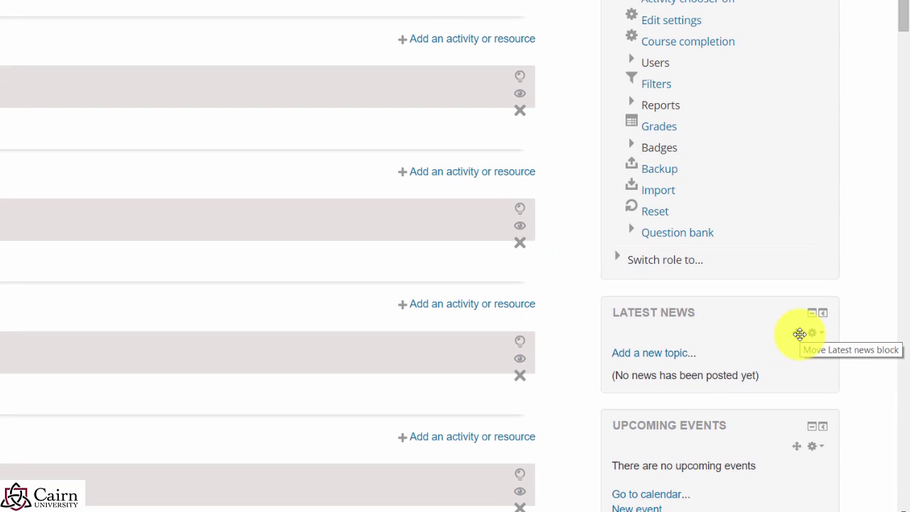
pyautogui.moveTo(800, 337); pyautogui.dragTo(766, 107)
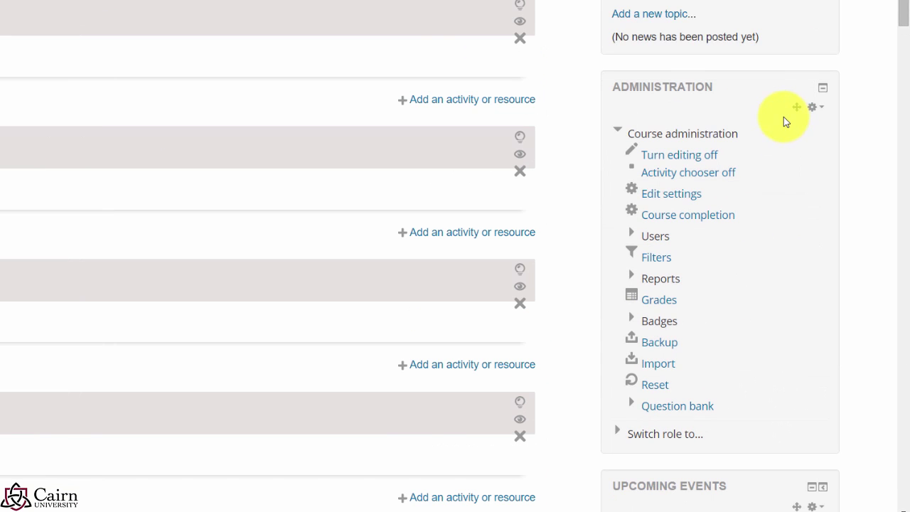
pyautogui.scroll(1, 774, 122)
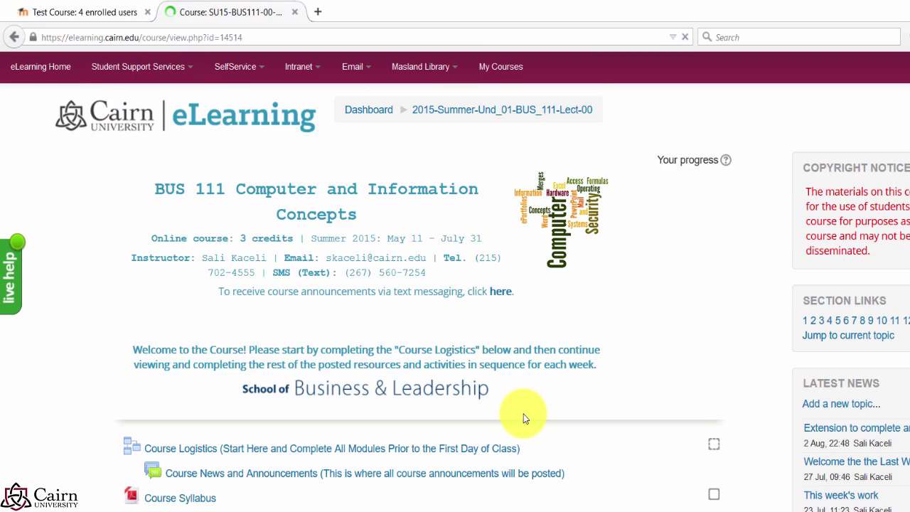
# Step: Scroll down the Test Course page with editing off to view its plain Topic sections
pyautogui.scroll(-5, 523, 416)
pyautogui.scroll(-6, 431, 400)
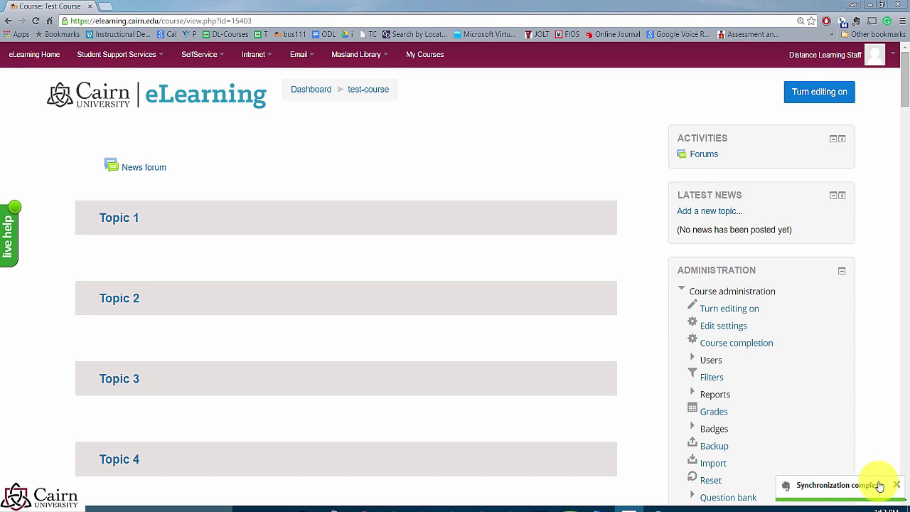
# Step: Return to the Dashboard, open Test Course and turn editing on
pyautogui.click(310, 93)
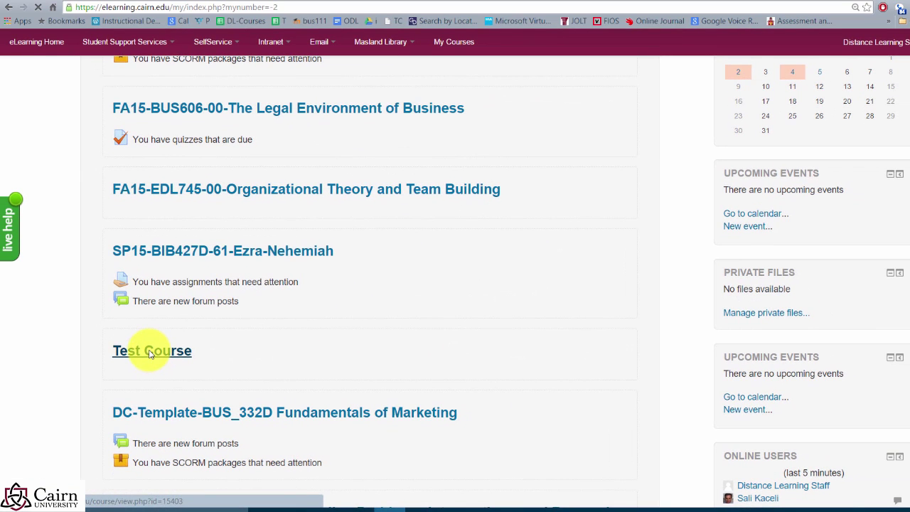
pyautogui.click(151, 351)
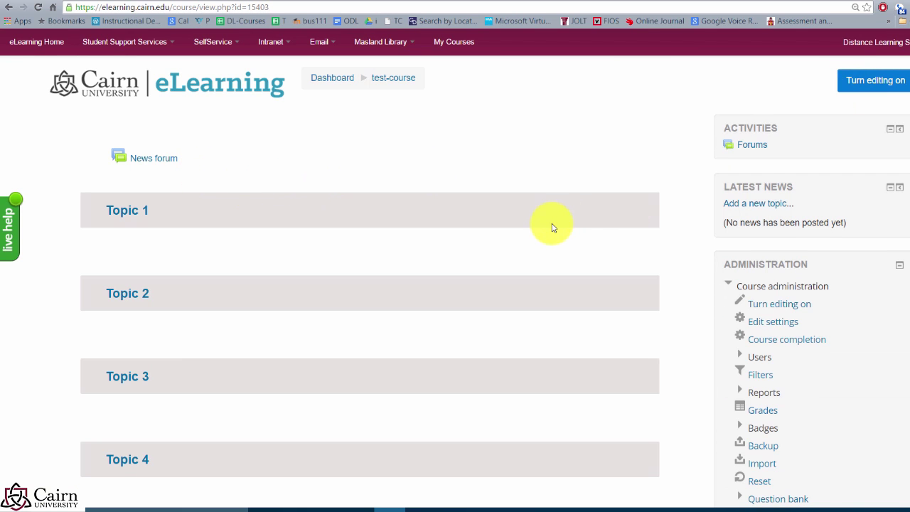
pyautogui.click(883, 84)
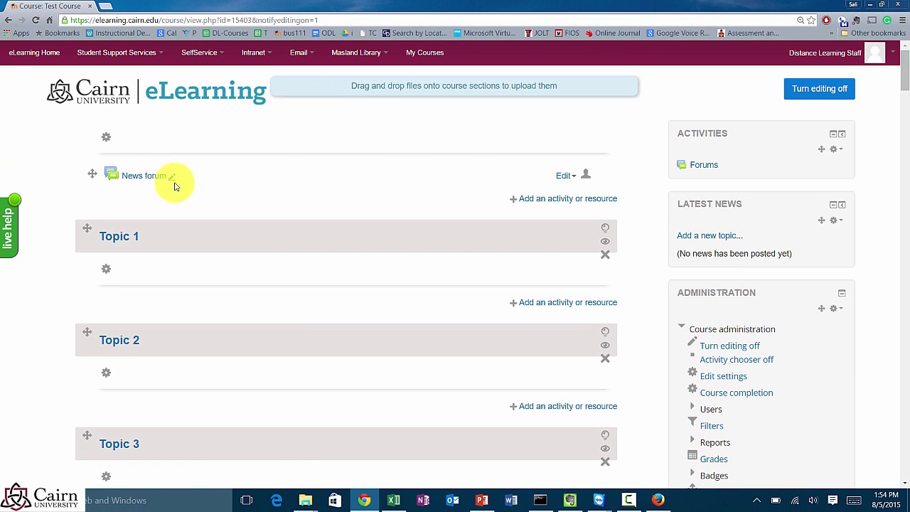
# Step: Paste 'Using eLearning 101', the instructor line and Semester into the General section summary
pyautogui.click(106, 142)
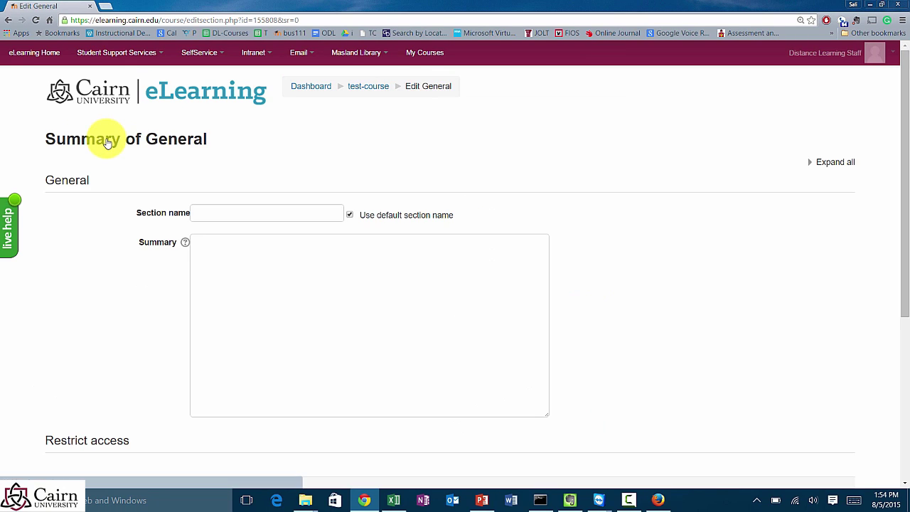
pyautogui.click(249, 267)
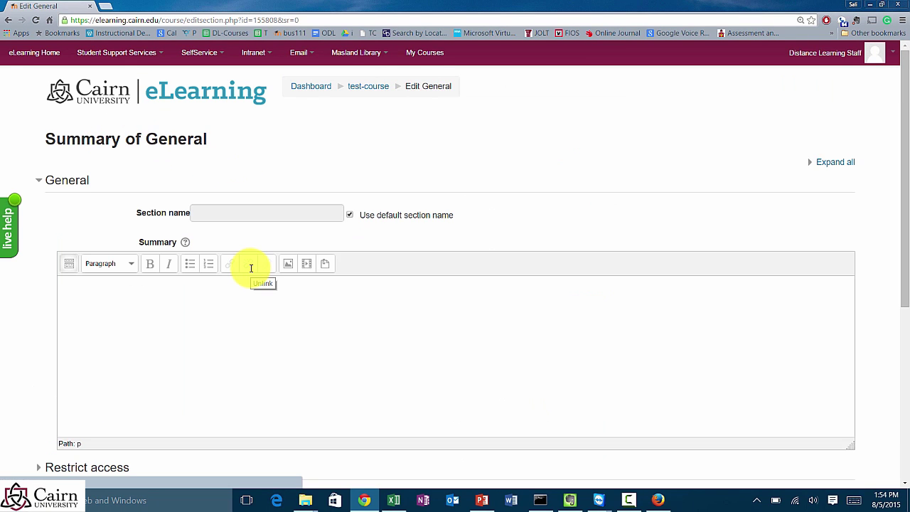
pyautogui.click(197, 311)
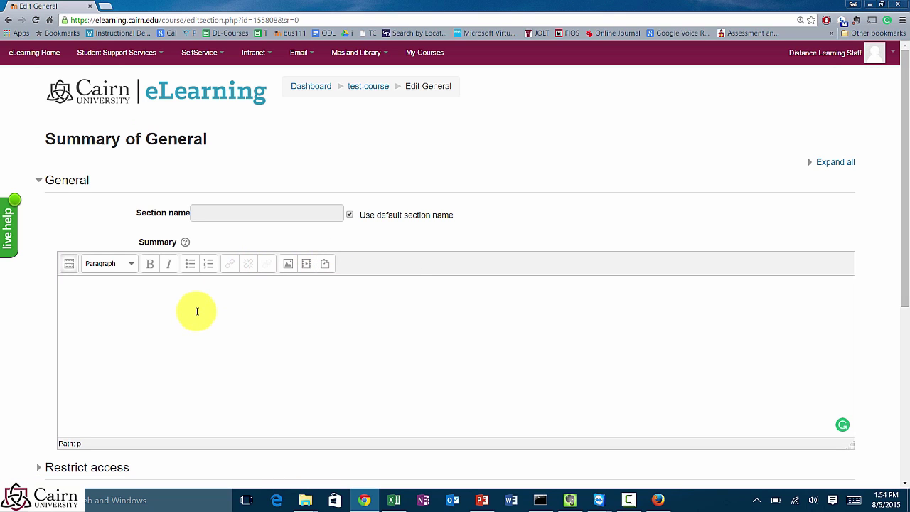
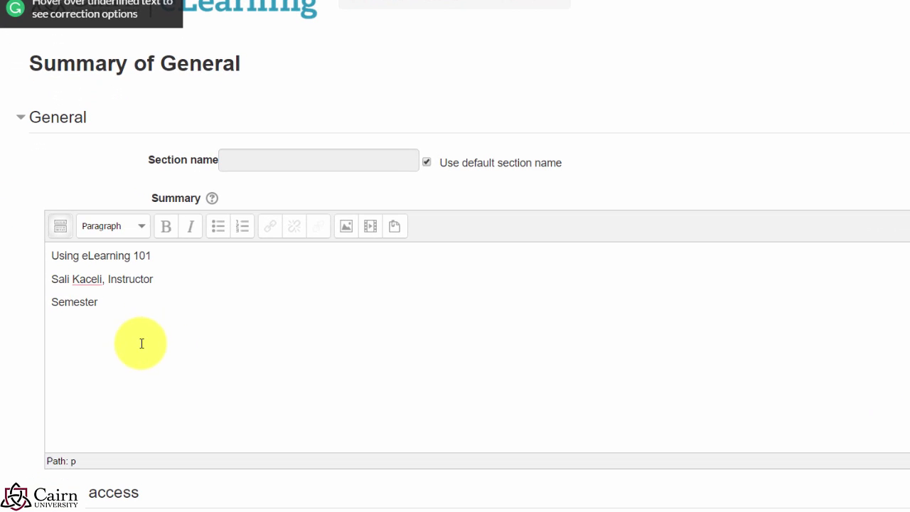
pyautogui.scroll(-2, 181, 368)
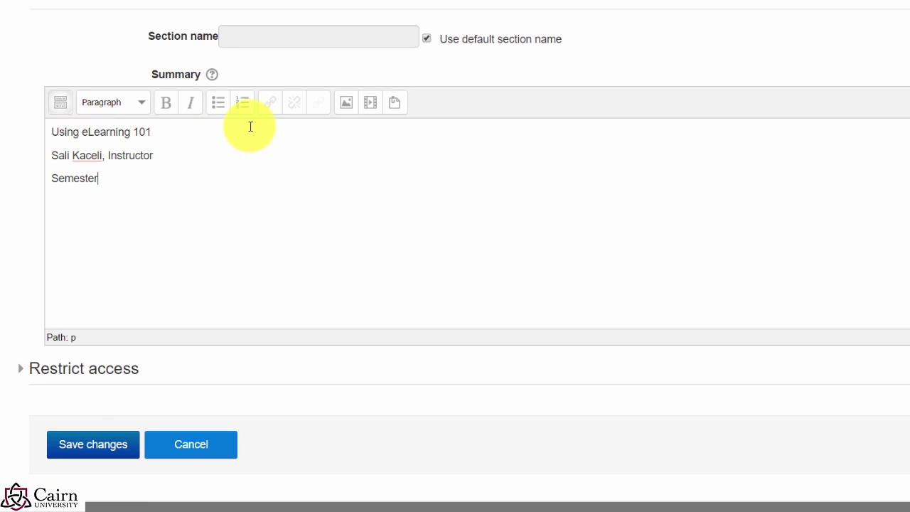
# Step: Make the 'Using eLearning 101' line a bold Heading 1
pyautogui.moveTo(157, 132); pyautogui.dragTo(32, 129)
pyautogui.click(168, 105)
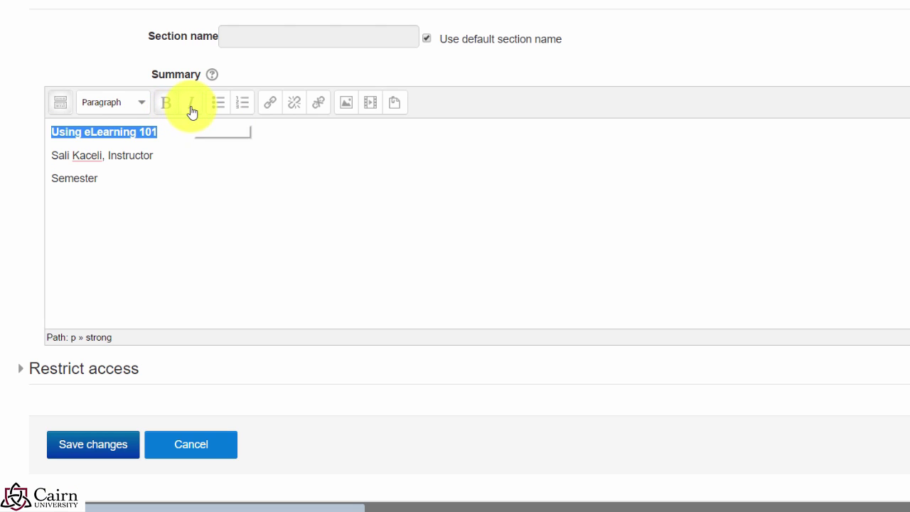
pyautogui.click(141, 106)
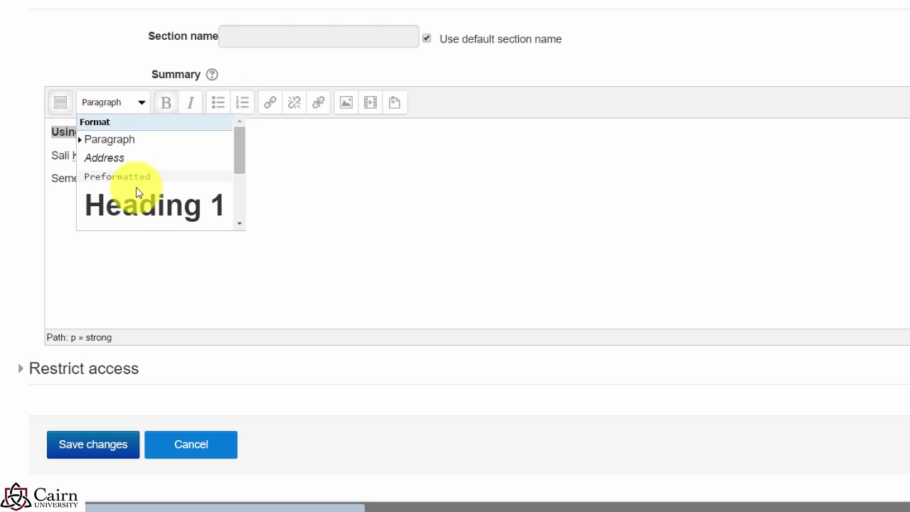
pyautogui.click(216, 204)
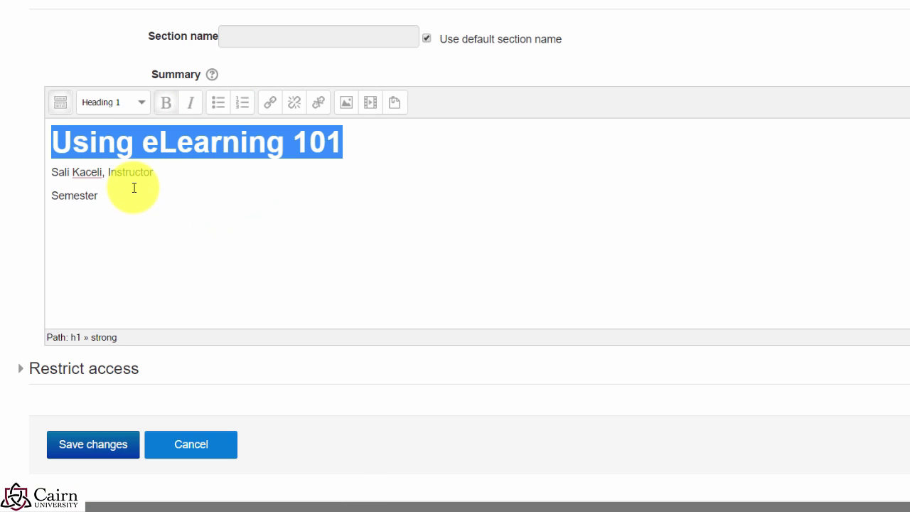
pyautogui.click(145, 194)
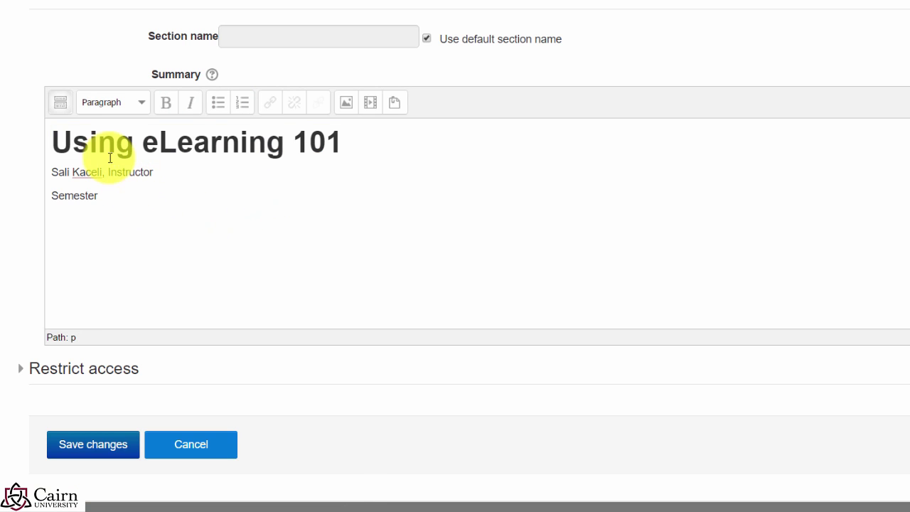
# Step: Expand the full editor toolbar and open Insert/edit image at the course title
pyautogui.click(61, 111)
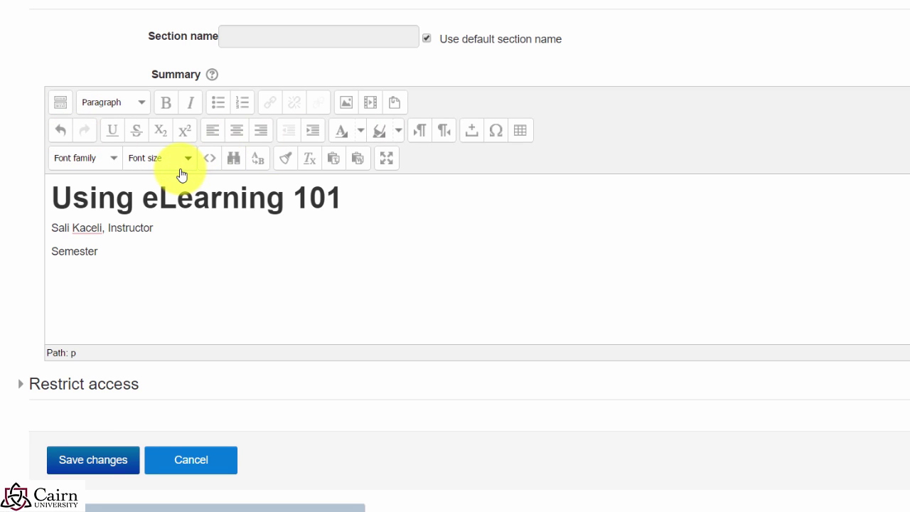
pyautogui.moveTo(153, 228); pyautogui.dragTo(49, 228)
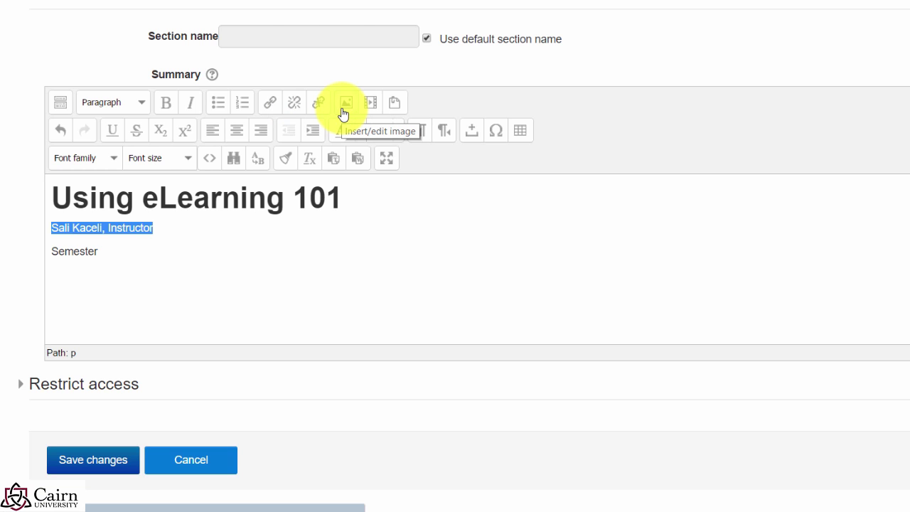
pyautogui.click(165, 257)
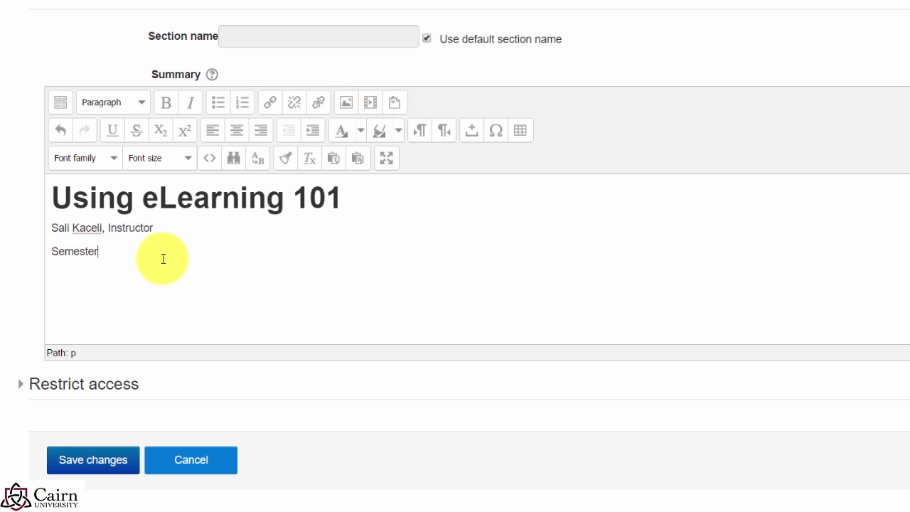
pyautogui.click(54, 198)
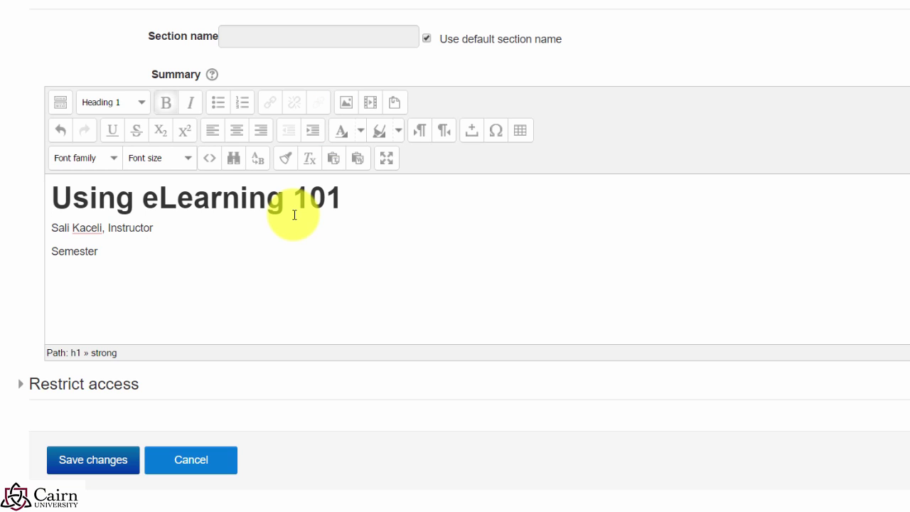
pyautogui.click(345, 108)
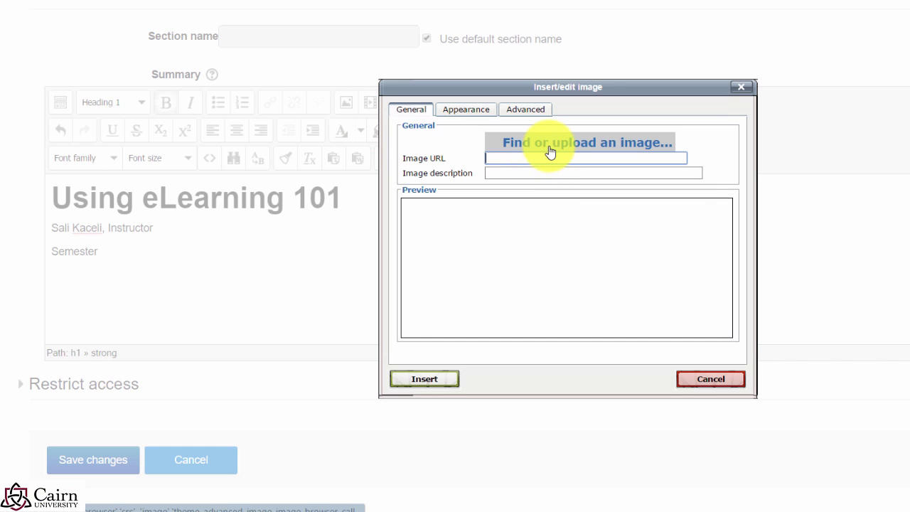
# Step: Choose 'How computers work image.png' from Desktop > Sample Course > Presentations and Resources for upload
pyautogui.click(544, 147)
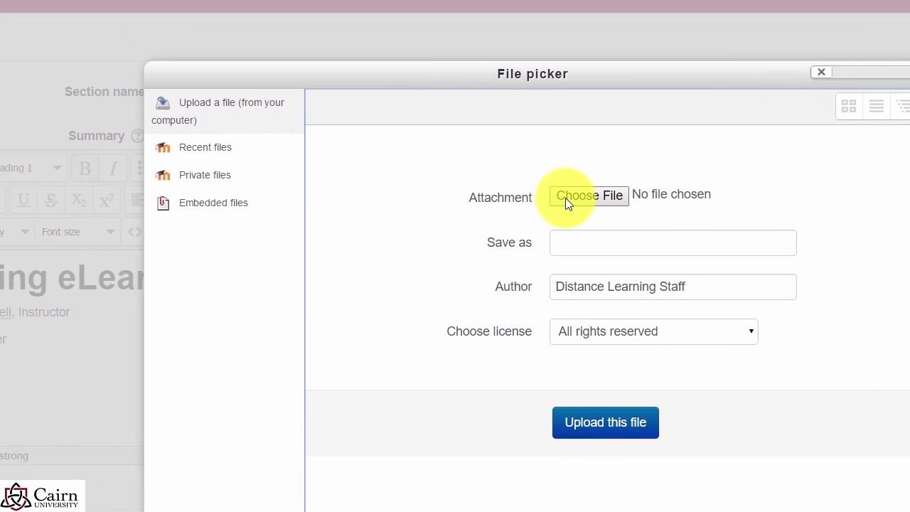
pyautogui.click(561, 136)
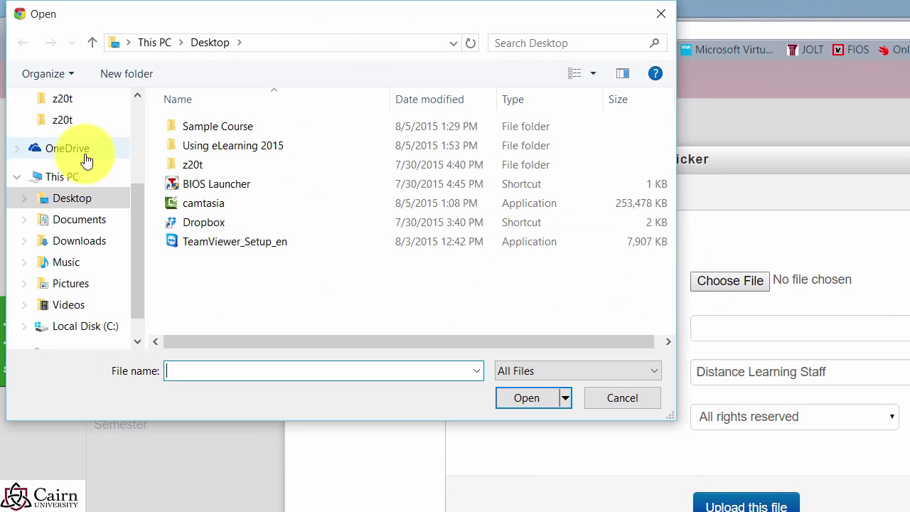
pyautogui.moveTo(137, 209); pyautogui.dragTo(137, 120)
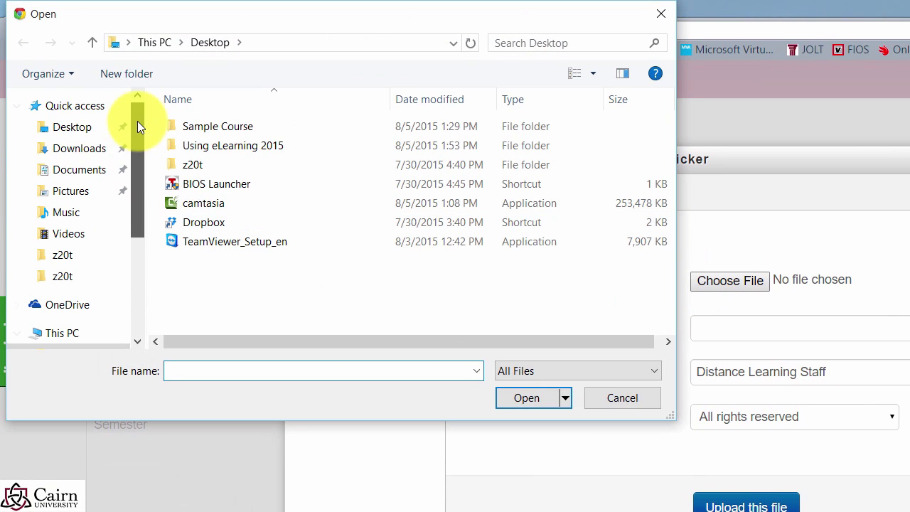
pyautogui.click(74, 128)
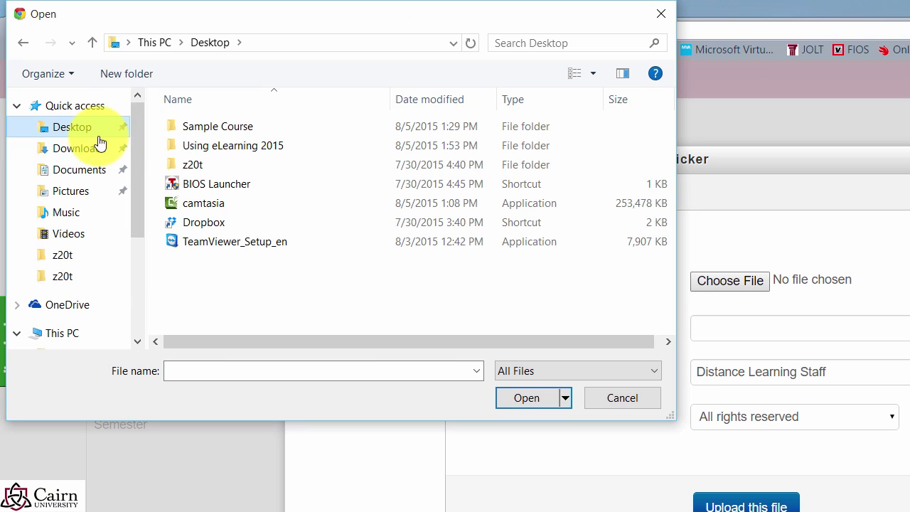
pyautogui.doubleClick(201, 126)
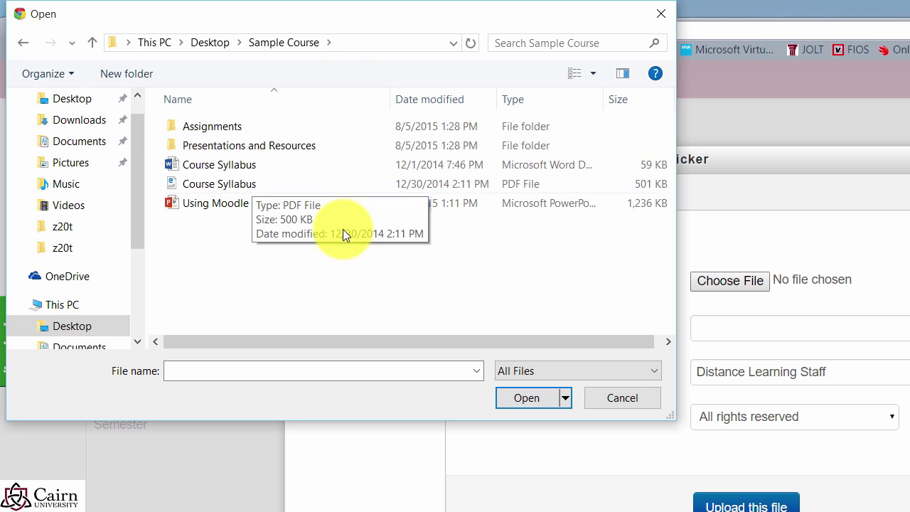
pyautogui.doubleClick(217, 145)
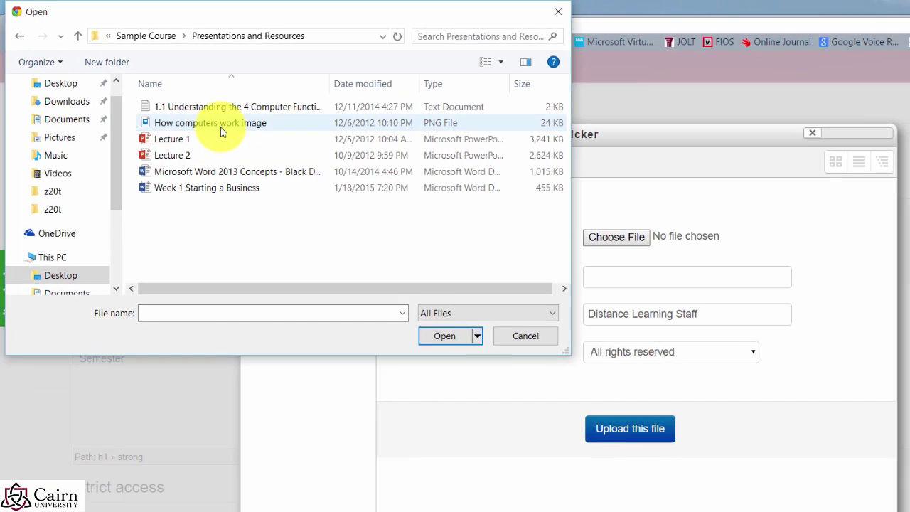
pyautogui.doubleClick(220, 125)
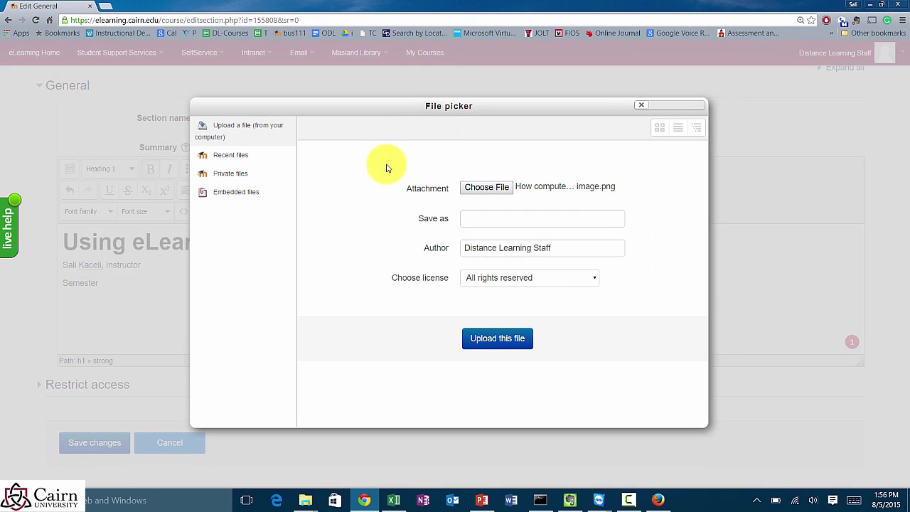
# Step: Upload the image and insert it at width 300 with constrained proportions (300 × 225 px)
pyautogui.click(502, 343)
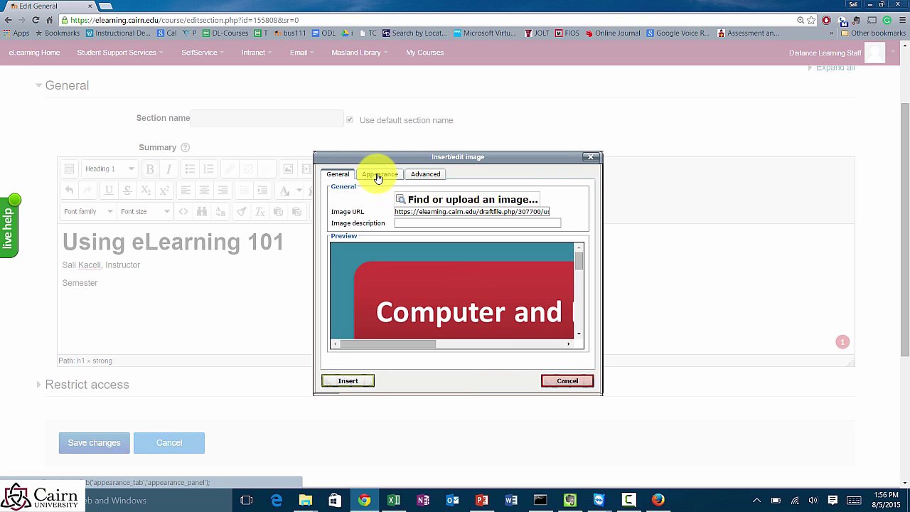
pyautogui.click(382, 179)
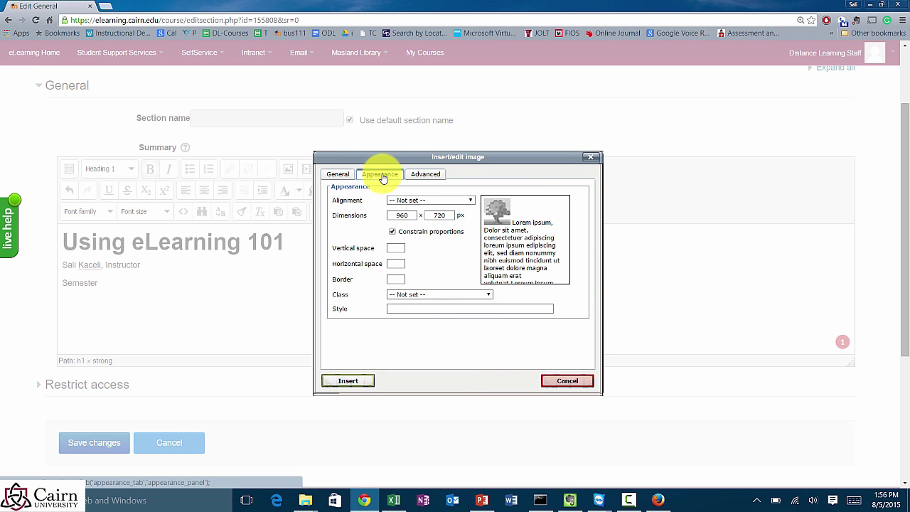
pyautogui.doubleClick(390, 216)
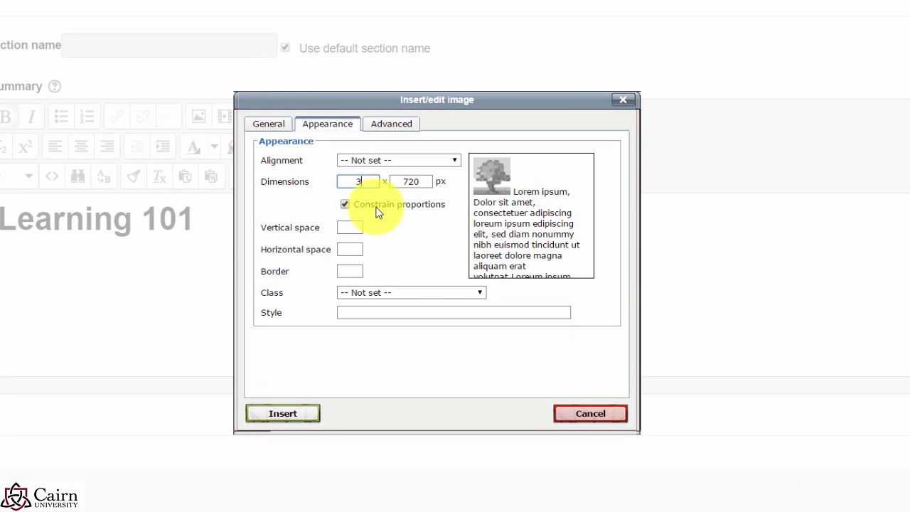
pyautogui.write('300')
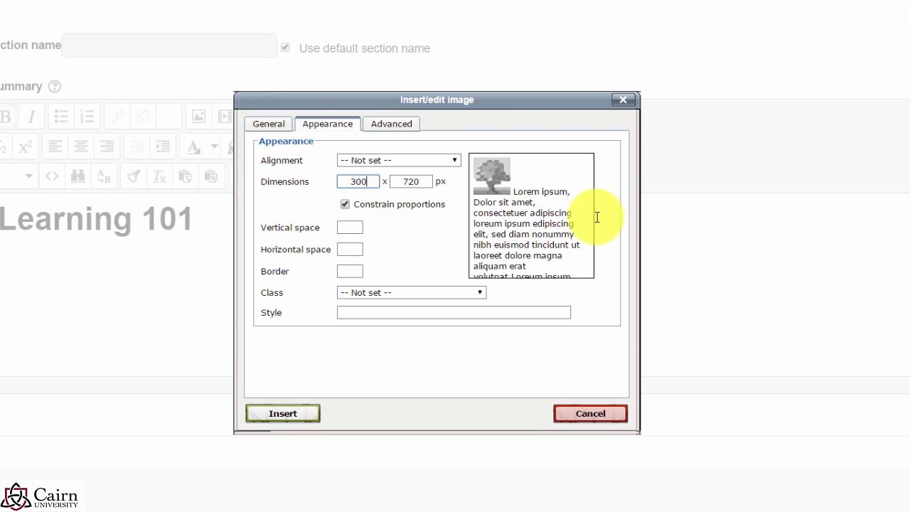
pyautogui.click(424, 248)
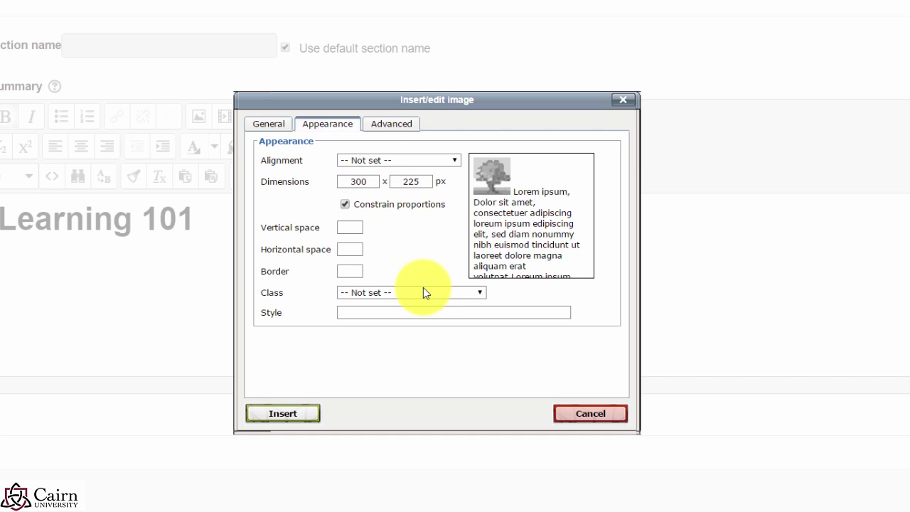
pyautogui.click(292, 419)
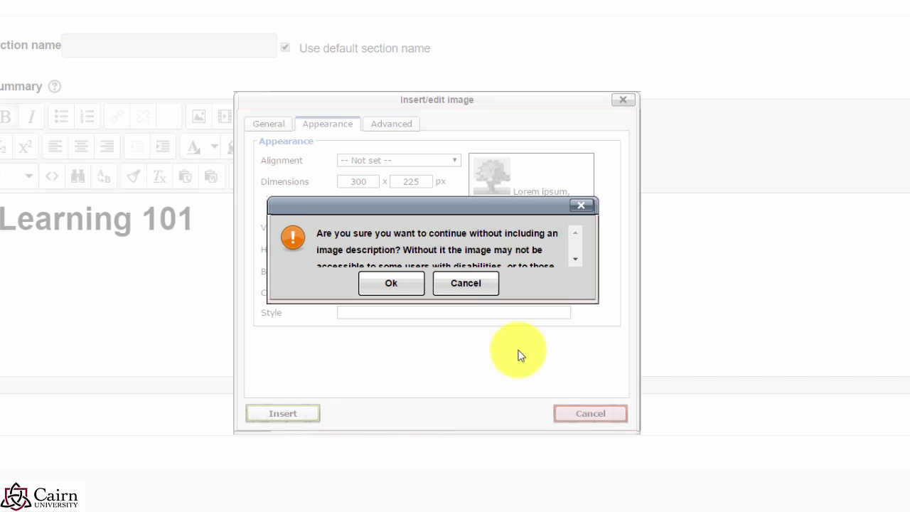
pyautogui.click(381, 293)
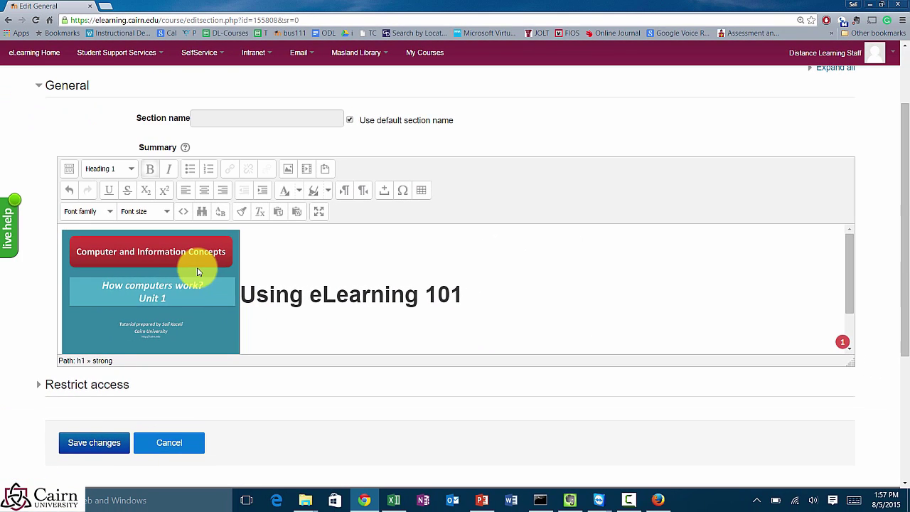
# Step: Set the image's alignment to Right and save the General section summary
pyautogui.click(198, 273)
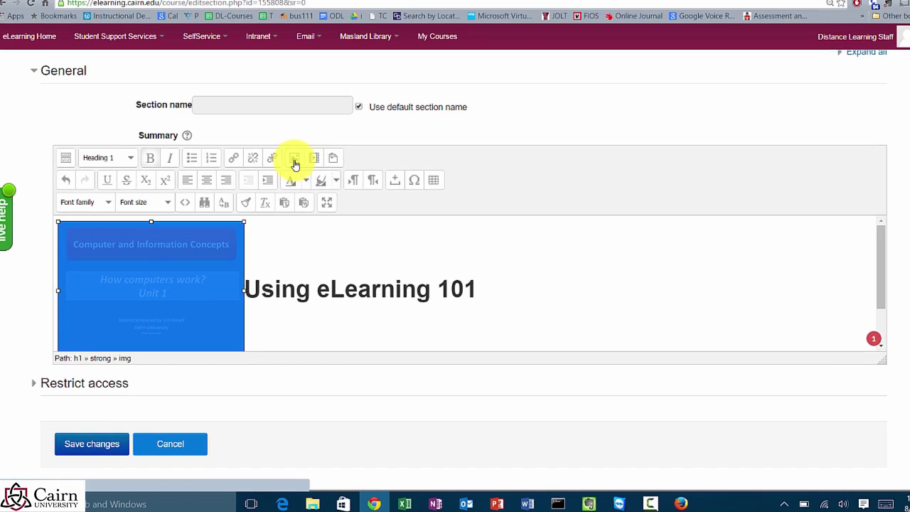
pyautogui.click(314, 125)
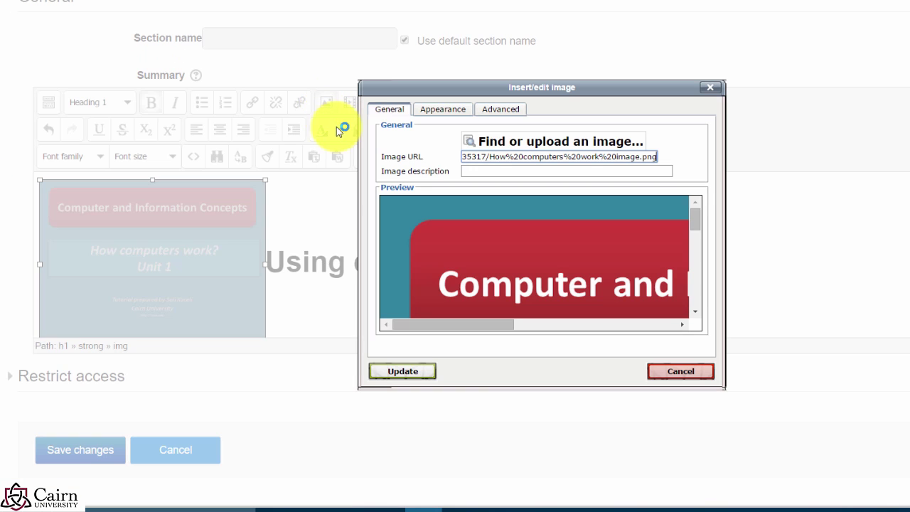
pyautogui.click(444, 114)
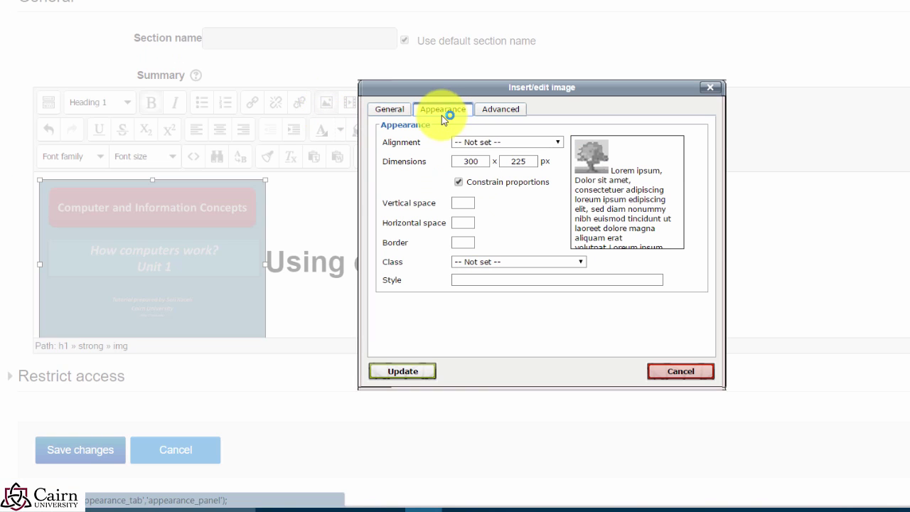
pyautogui.click(522, 143)
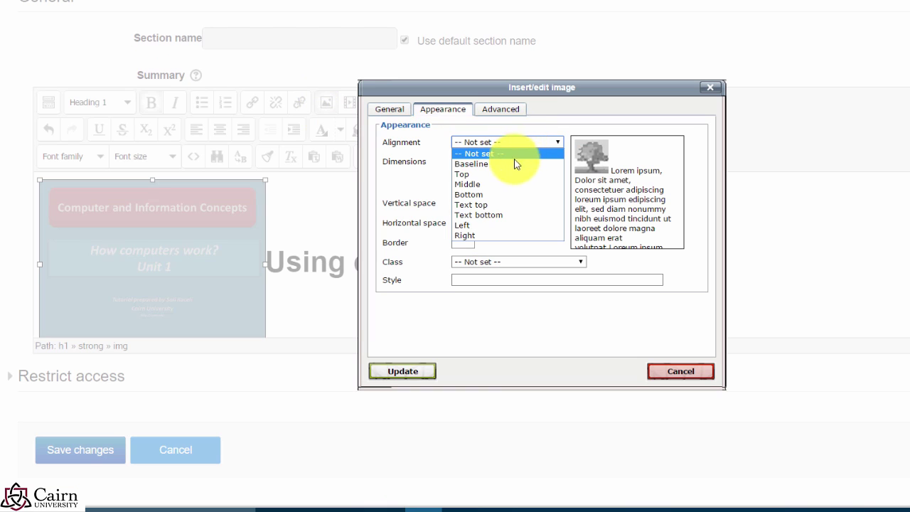
pyautogui.click(476, 235)
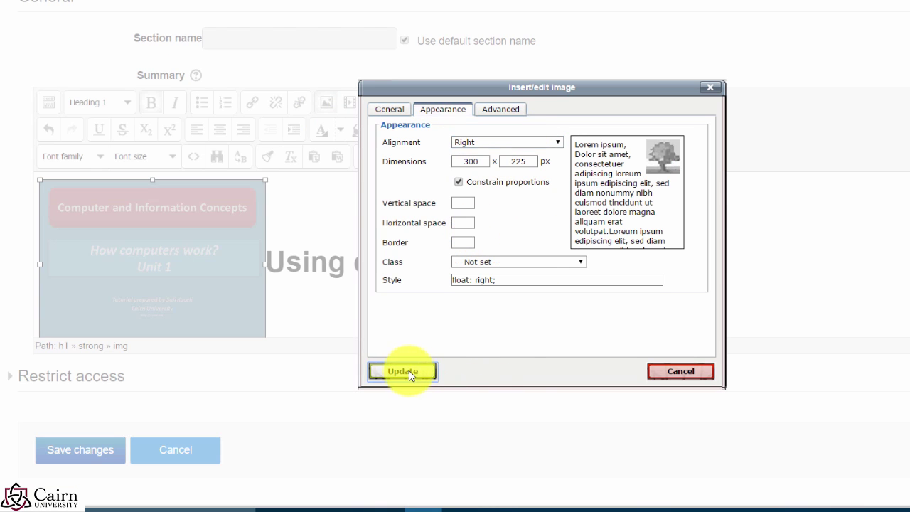
pyautogui.click(408, 370)
pyautogui.click(502, 252)
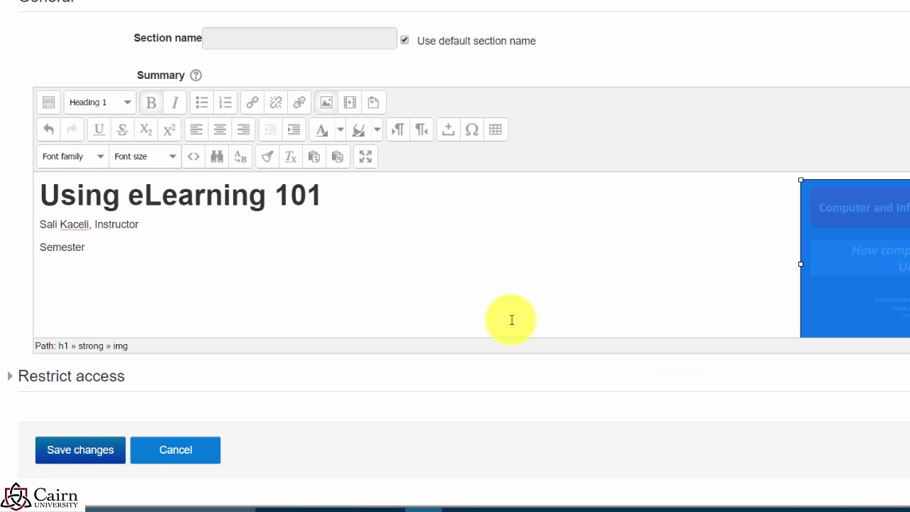
pyautogui.click(70, 461)
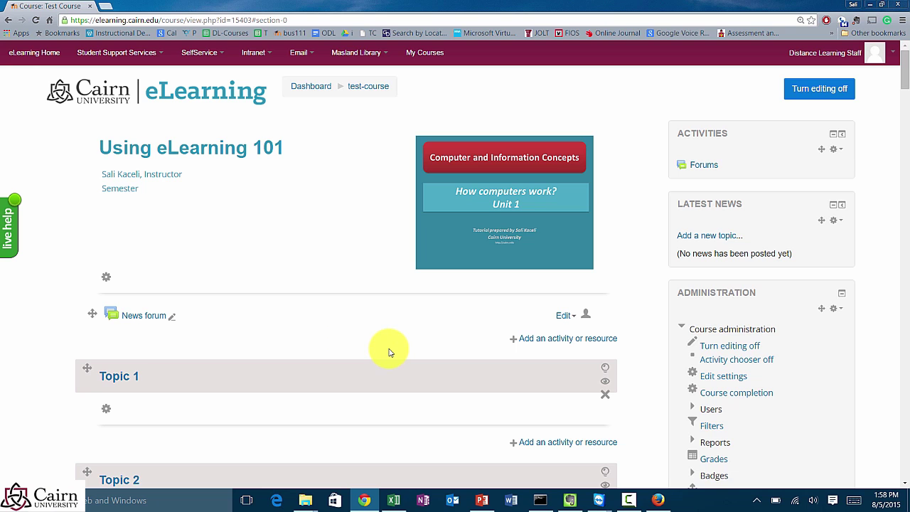
# Step: Bring up the Sample Course folder window in File Explorer and check its path
pyautogui.click(313, 505)
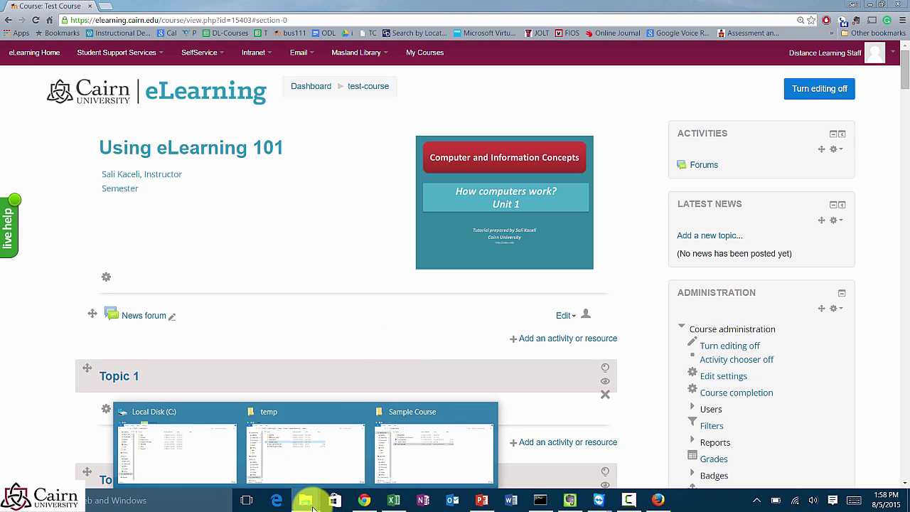
pyautogui.click(409, 455)
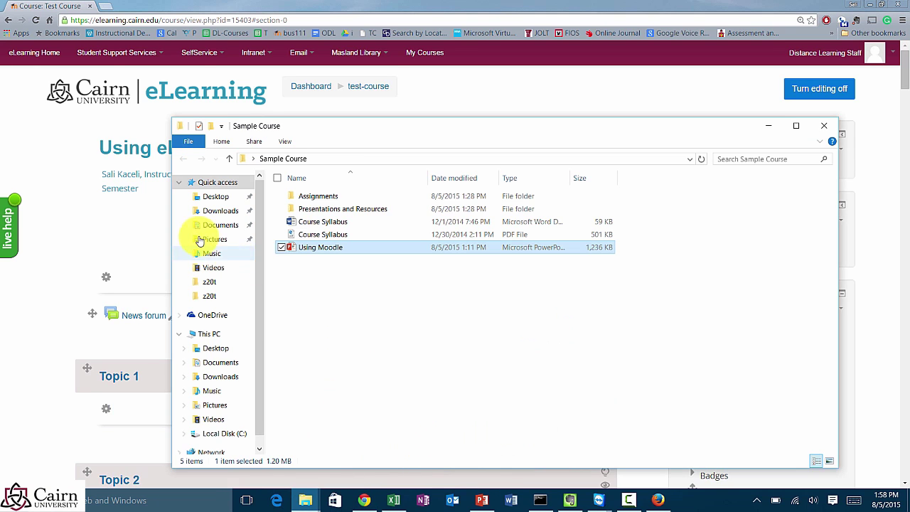
pyautogui.click(311, 158)
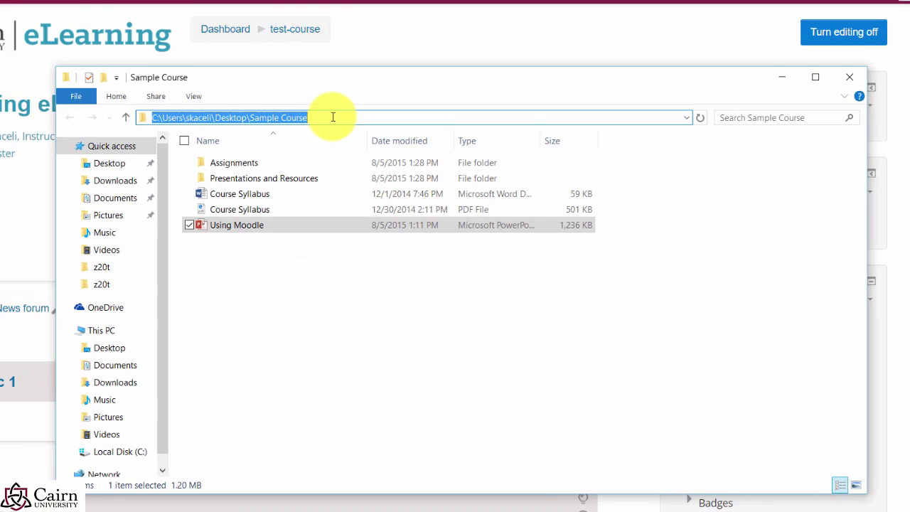
pyautogui.click(349, 302)
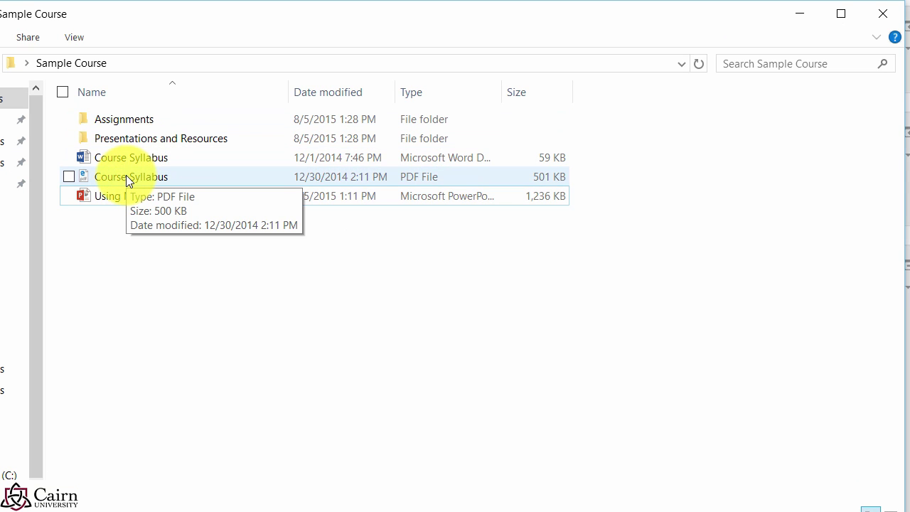
# Step: Preview Course Syllabus.pdf in Foxit Reader, close it, and minimize the Sample Course folder
pyautogui.moveTo(140, 179)
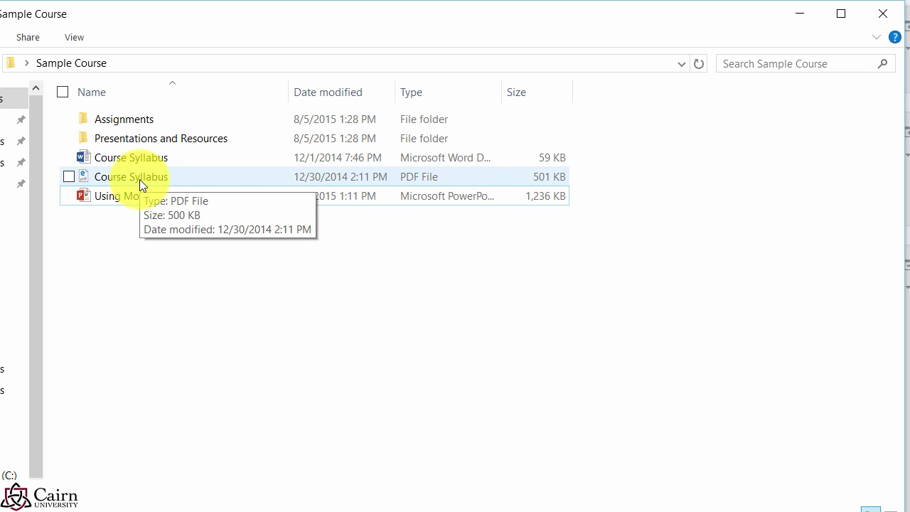
pyautogui.doubleClick(139, 180)
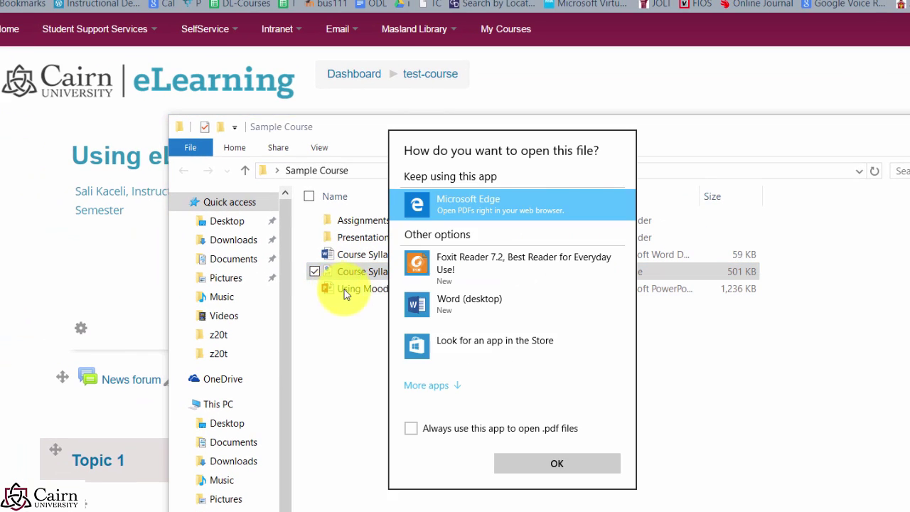
pyautogui.click(426, 273)
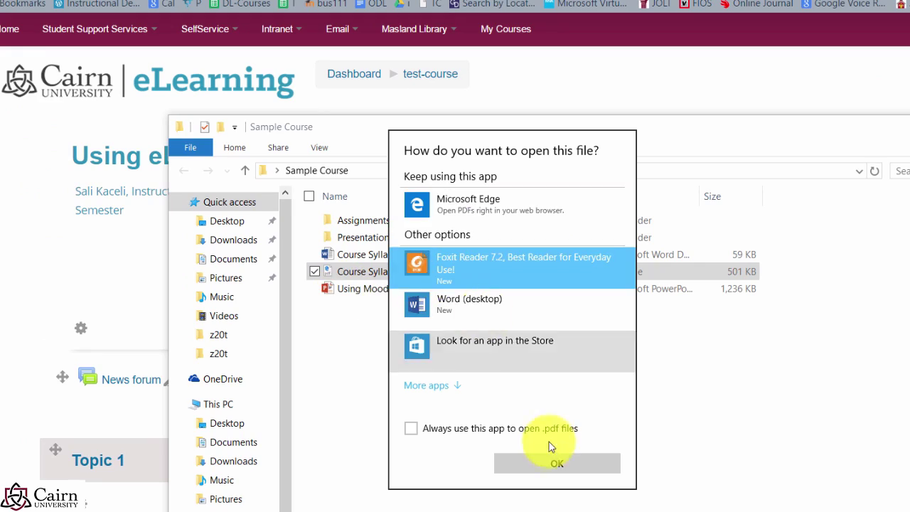
pyautogui.click(556, 463)
pyautogui.click(604, 369)
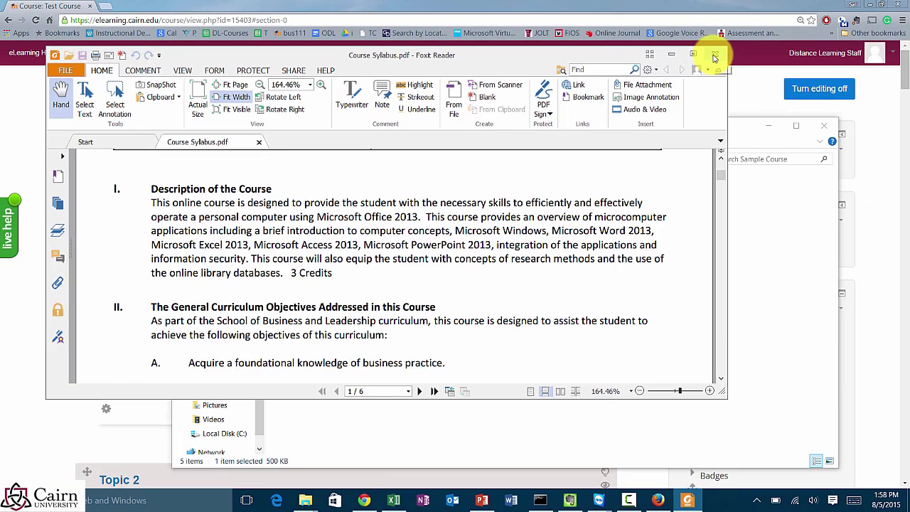
pyautogui.click(715, 56)
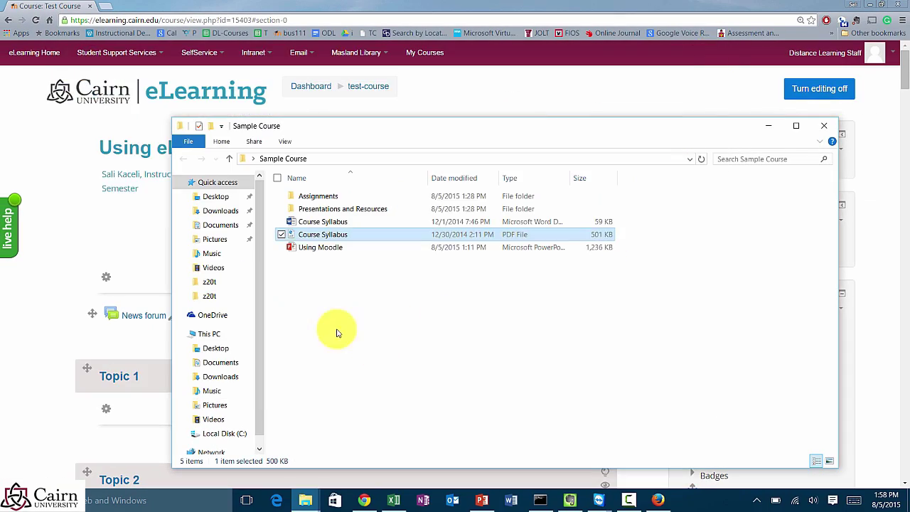
pyautogui.click(769, 126)
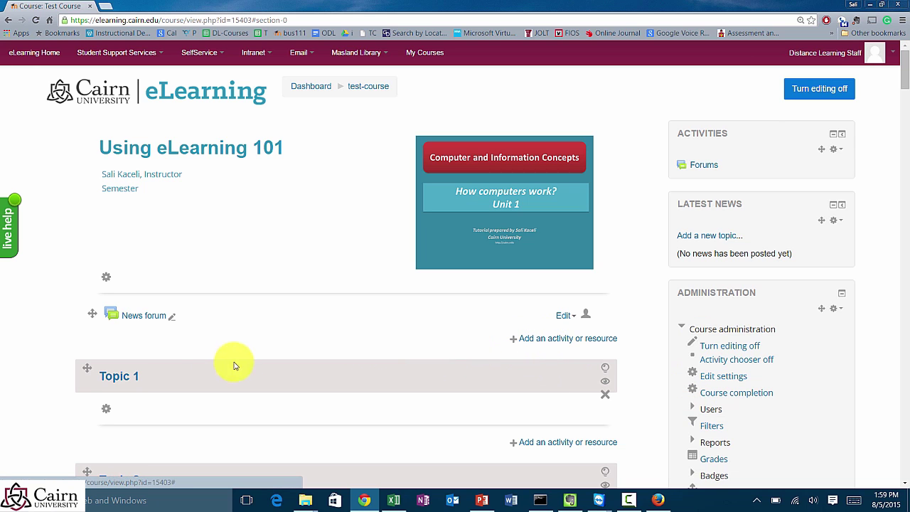
# Step: Open the activity chooser under News forum and pick the File resource
pyautogui.scroll(-2, 562, 412)
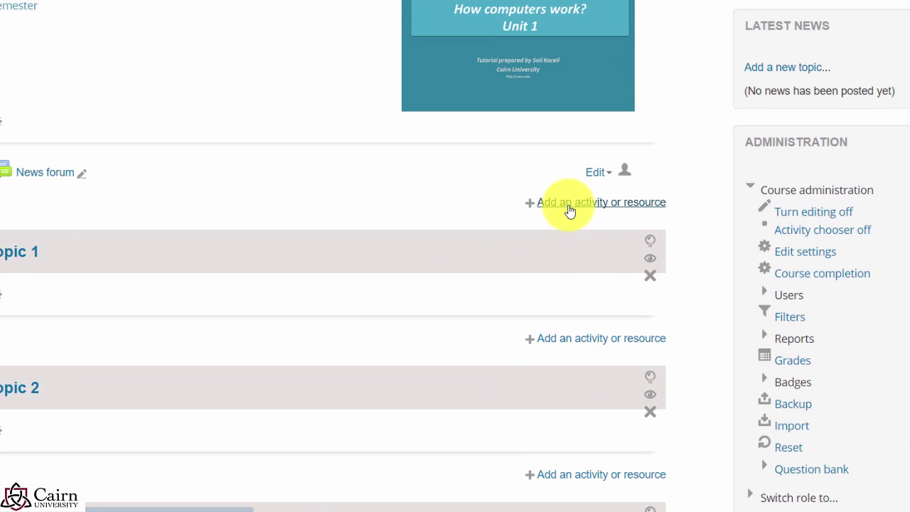
pyautogui.click(540, 244)
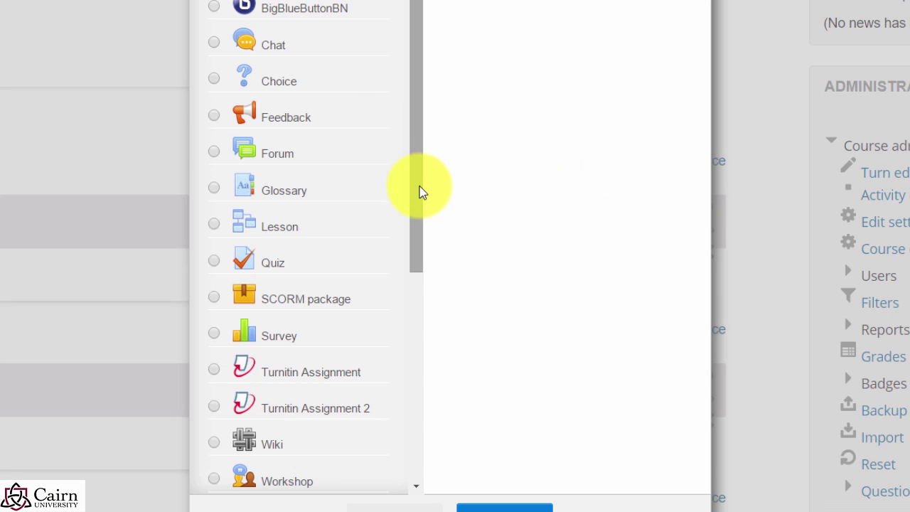
pyautogui.moveTo(419, 192); pyautogui.dragTo(420, 416)
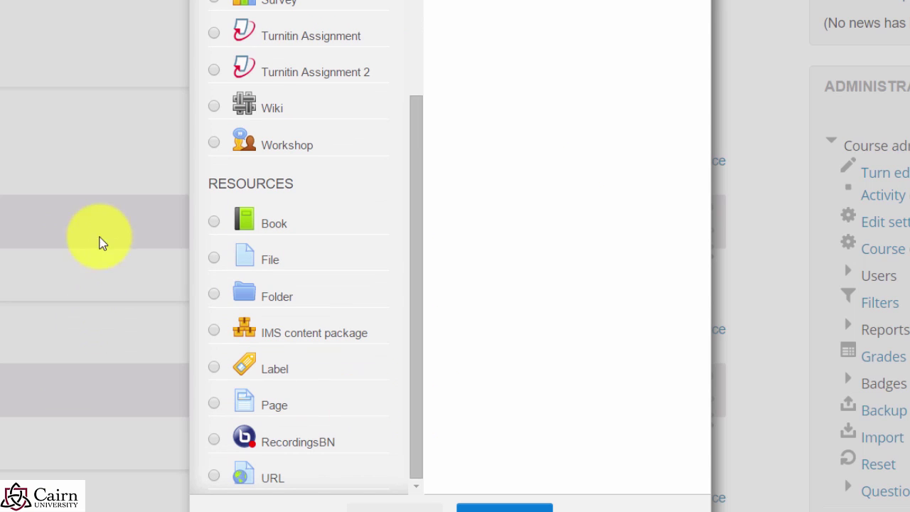
pyautogui.click(213, 259)
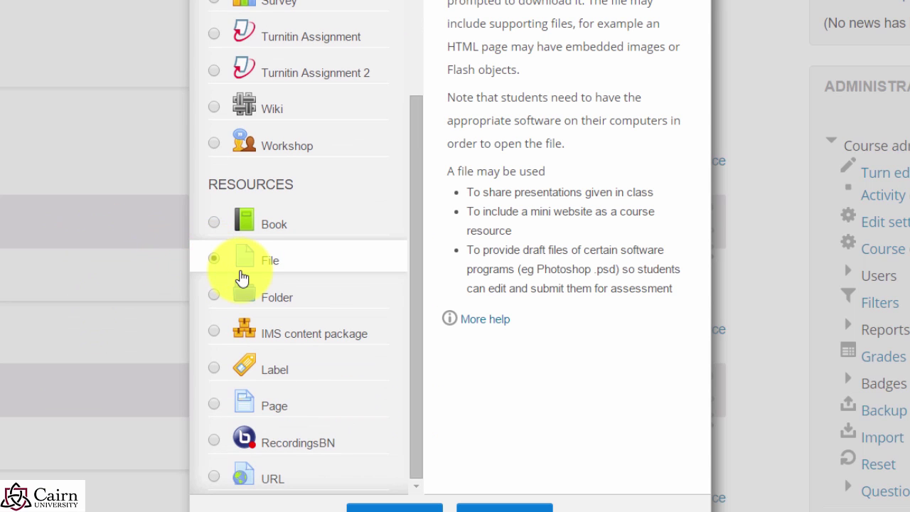
pyautogui.click(427, 509)
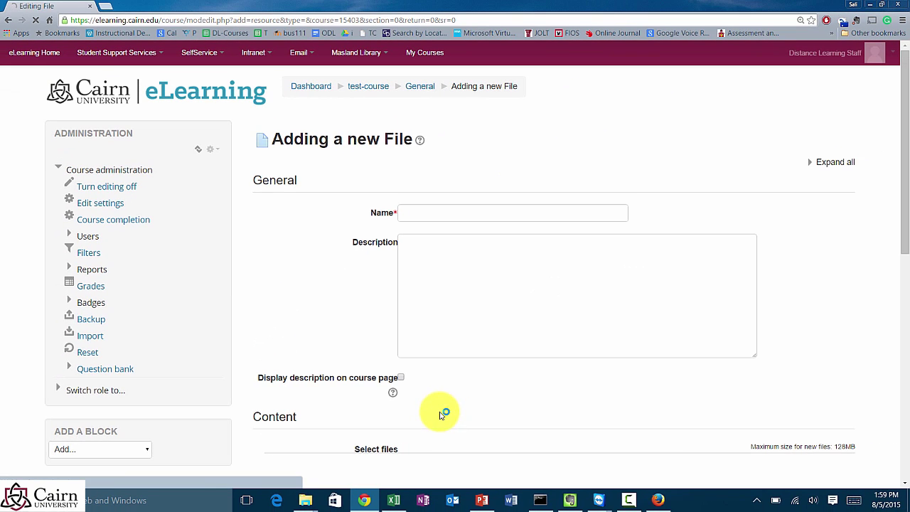
# Step: Name the new File resource 'Course Syllabus' and scroll down to the Content area
pyautogui.click(439, 215)
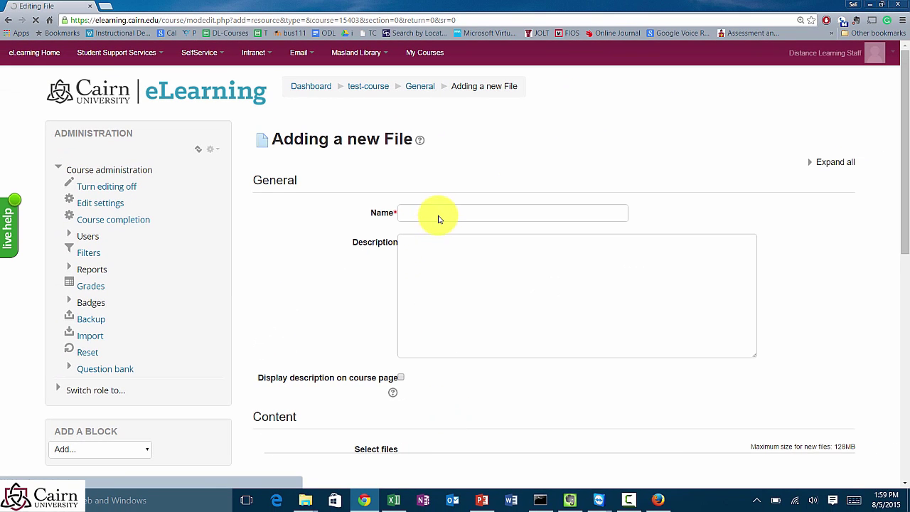
pyautogui.write('Course Syllabus')
pyautogui.click(342, 334)
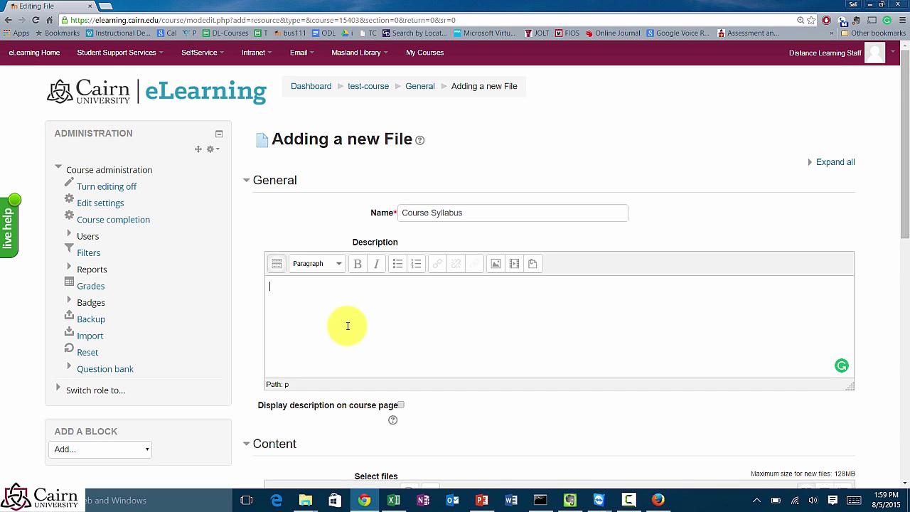
pyautogui.scroll(-1, 349, 326)
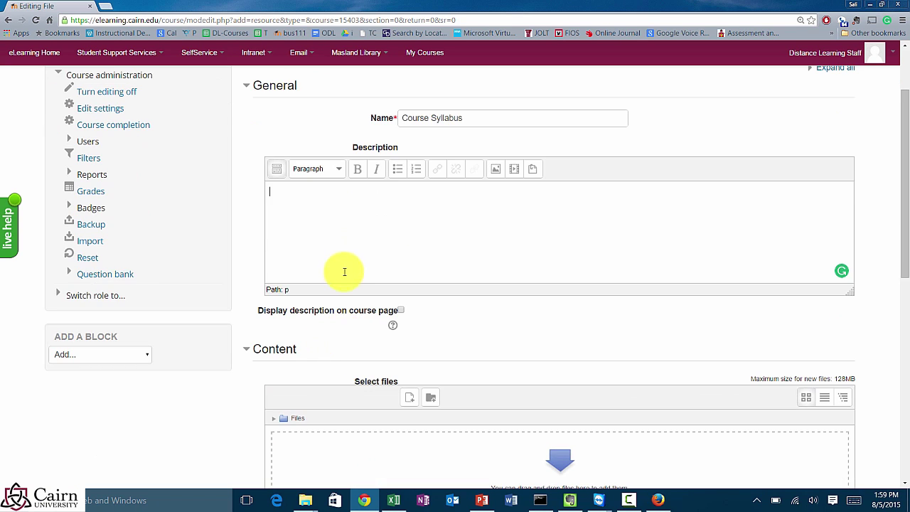
pyautogui.scroll(-1, 345, 270)
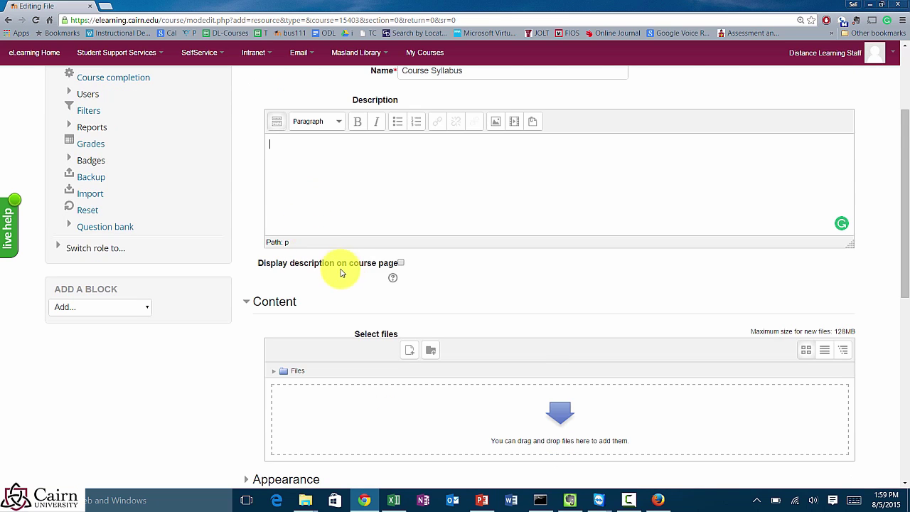
pyautogui.scroll(-1, 310, 301)
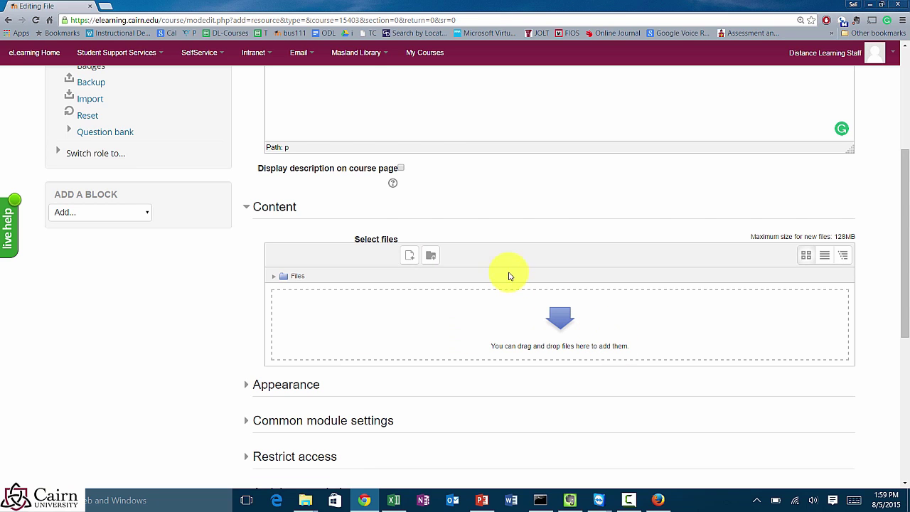
# Step: Upload Course Syllabus.pdf from the Sample Course folder into the resource's content files
pyautogui.click(409, 256)
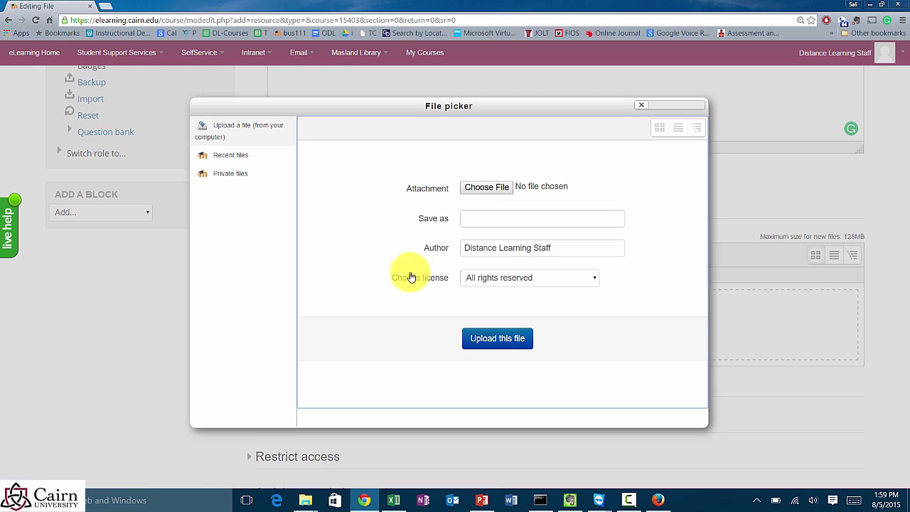
pyautogui.click(484, 189)
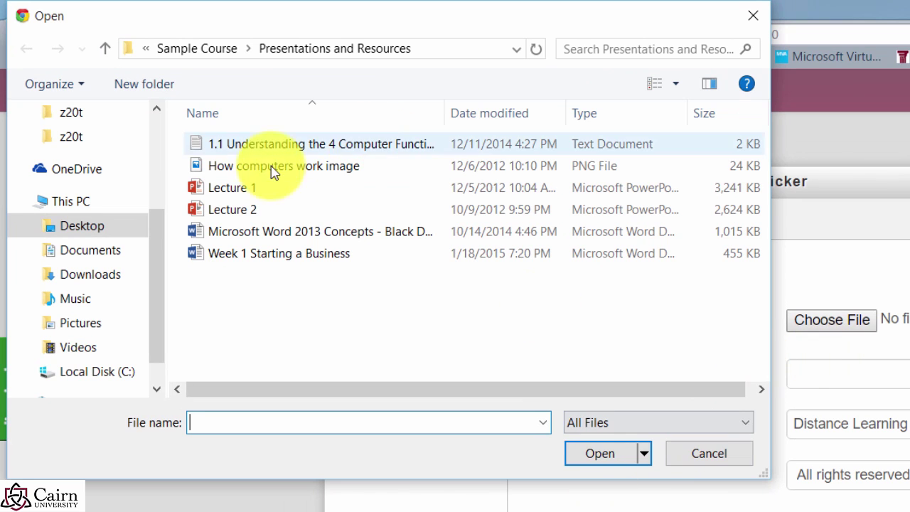
pyautogui.click(220, 57)
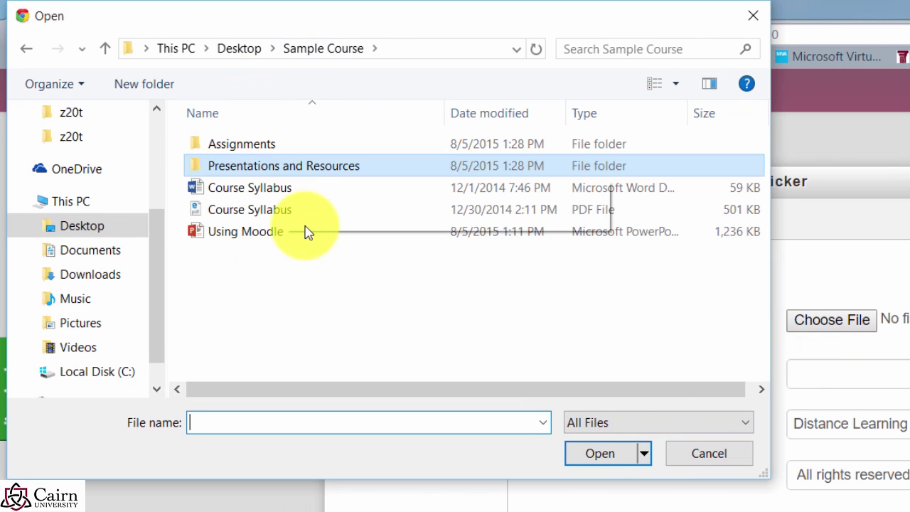
pyautogui.click(257, 216)
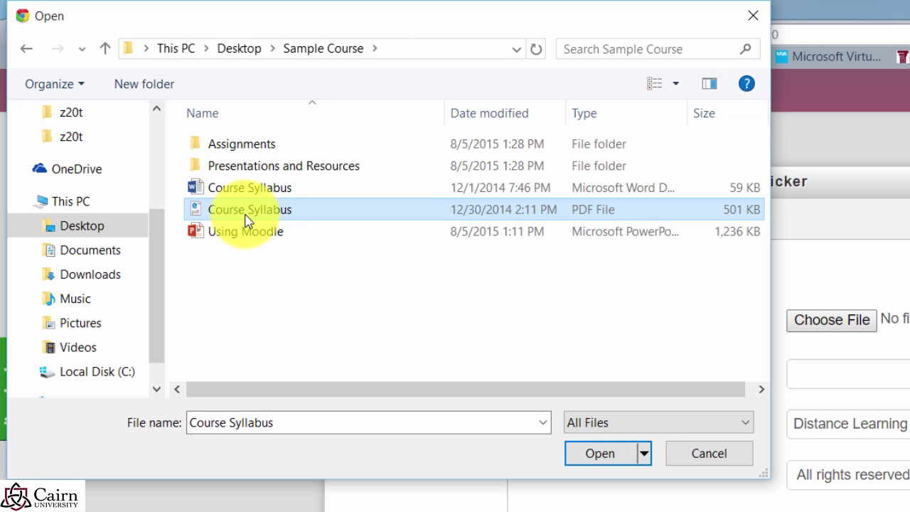
pyautogui.click(607, 461)
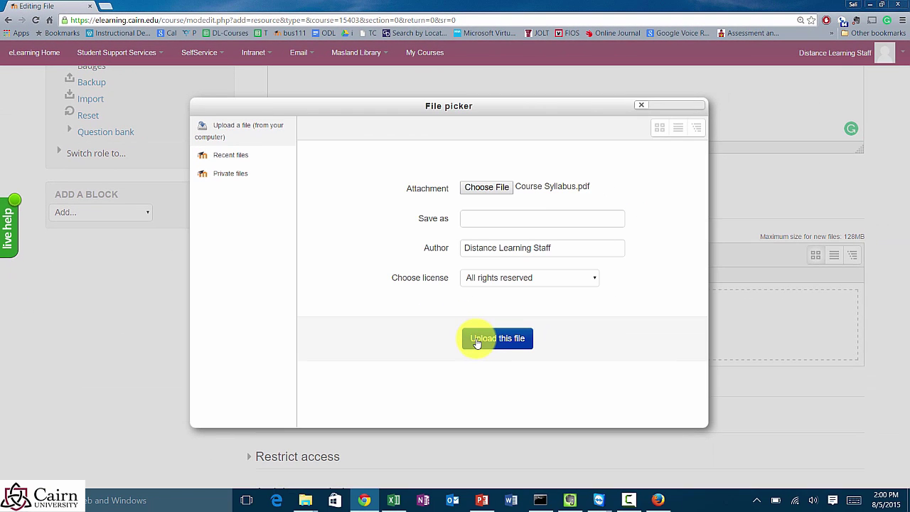
pyautogui.click(481, 344)
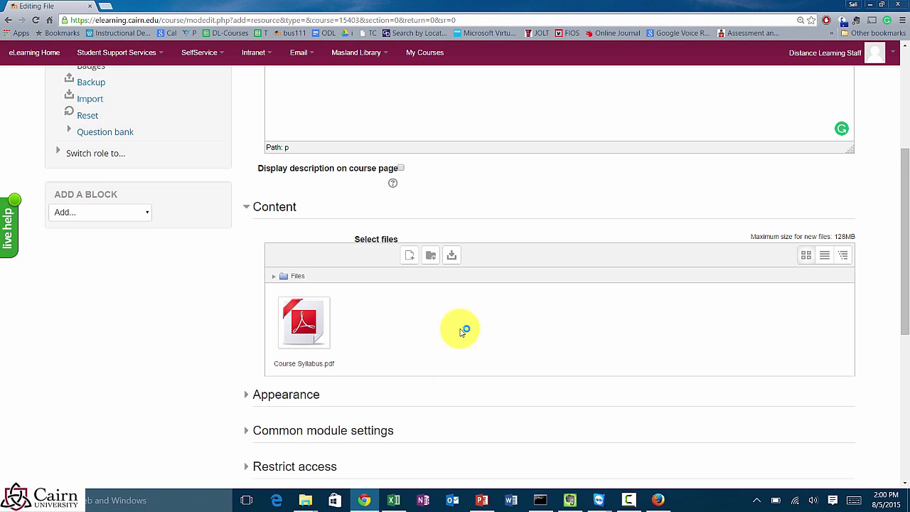
# Step: Leave the Course Syllabus display as Force download under Appearance and save it to the course
pyautogui.scroll(-2, 476, 367)
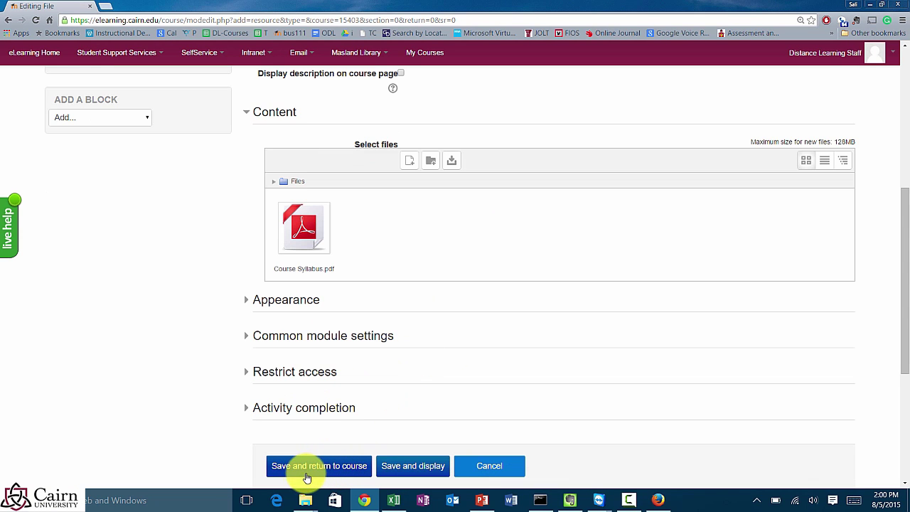
pyautogui.click(247, 301)
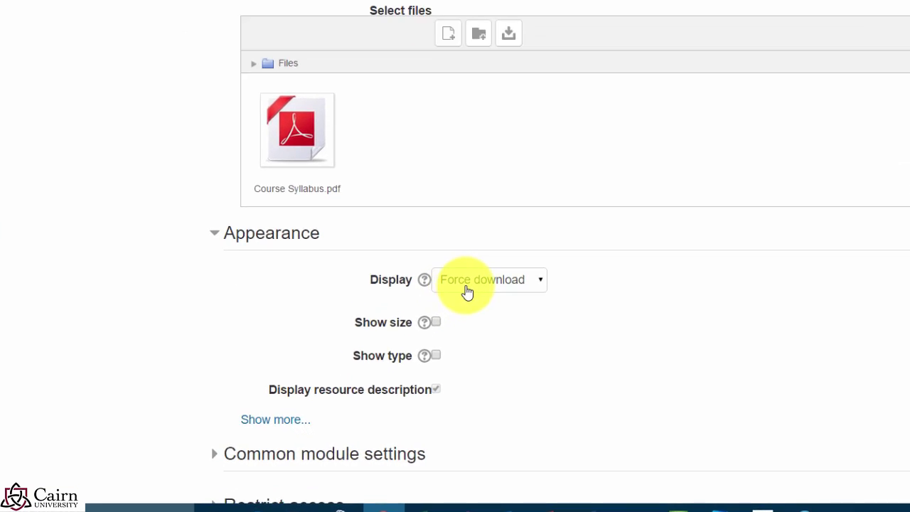
pyautogui.click(518, 284)
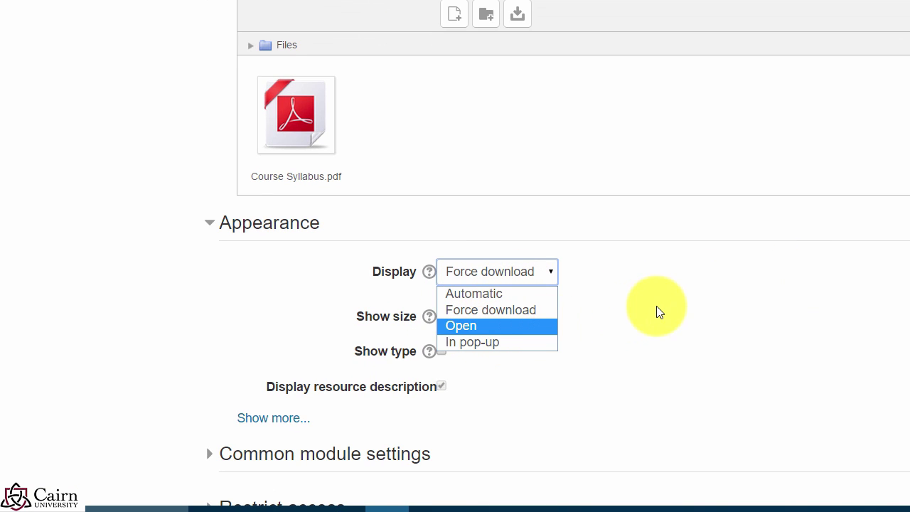
pyautogui.click(490, 316)
pyautogui.scroll(-2, 718, 305)
pyautogui.scroll(-1, 721, 299)
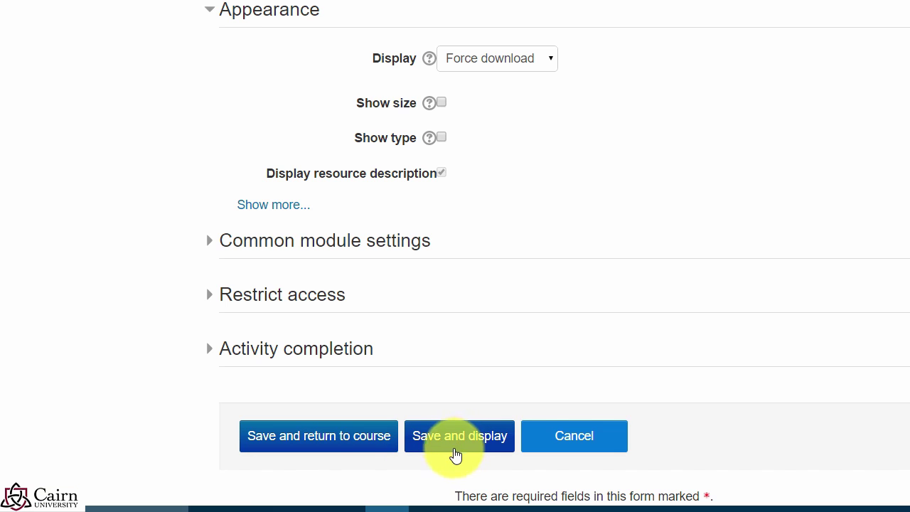
pyautogui.click(366, 441)
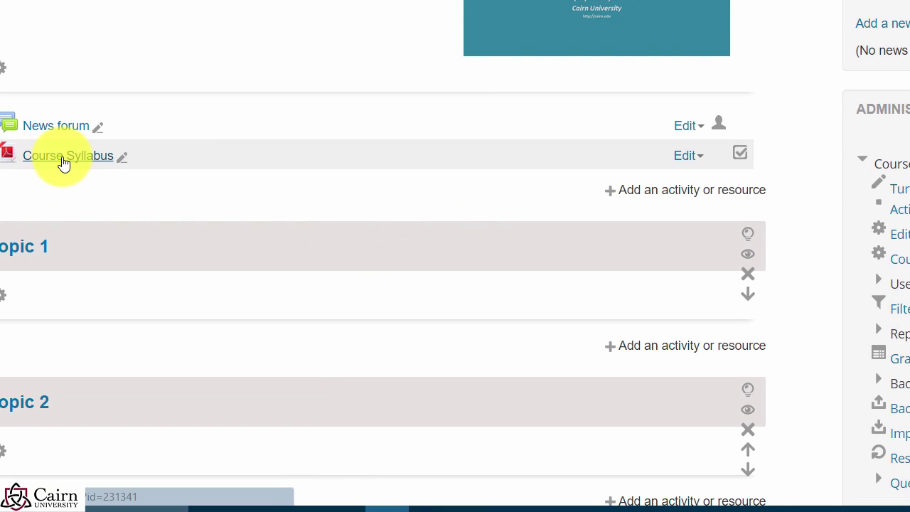
# Step: Download the Course Syllabus PDF to the Desktop, skim through it, and close it
pyautogui.click(64, 158)
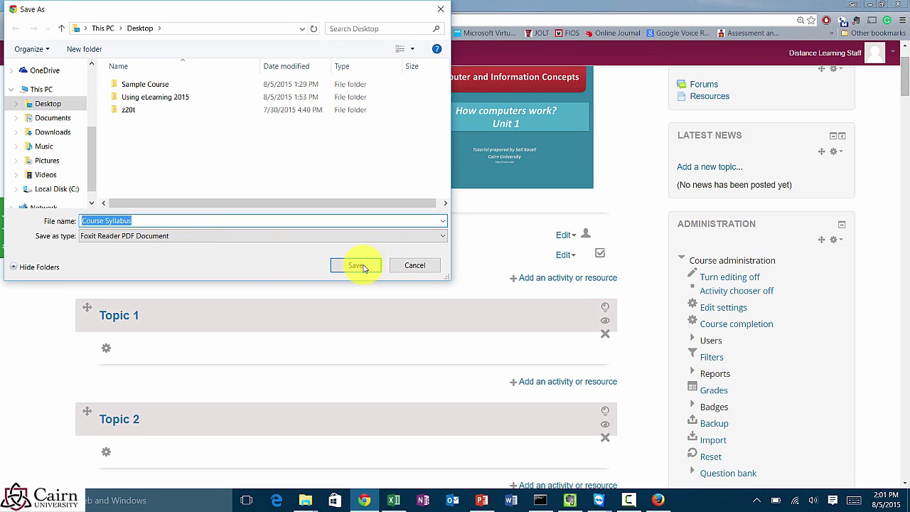
pyautogui.click(356, 265)
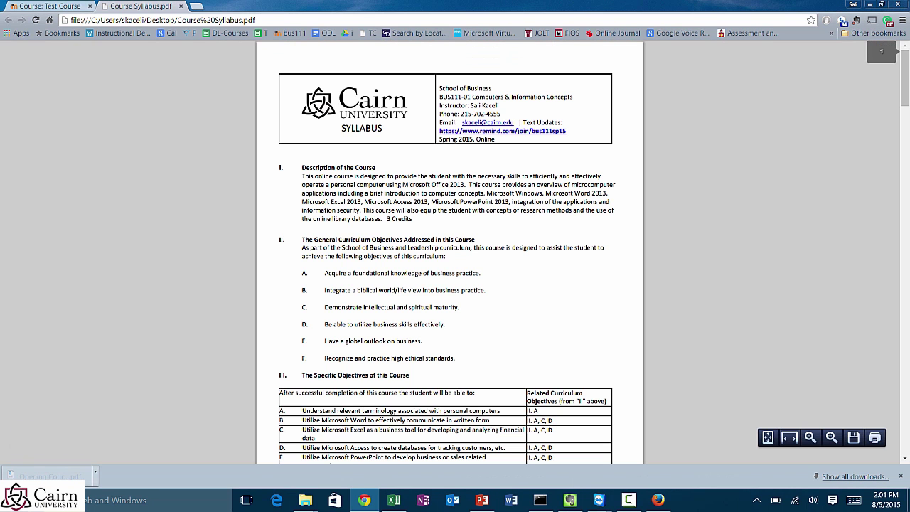
pyautogui.scroll(-3, 449, 270)
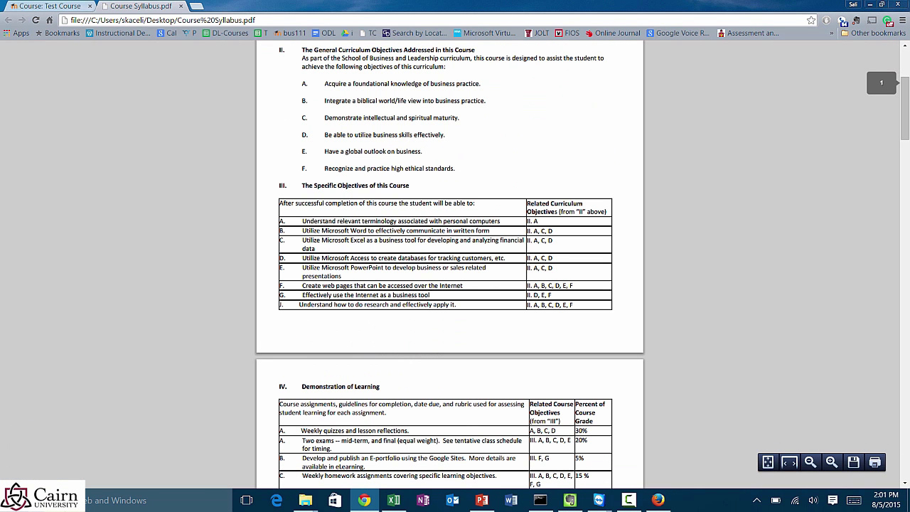
pyautogui.click(897, 4)
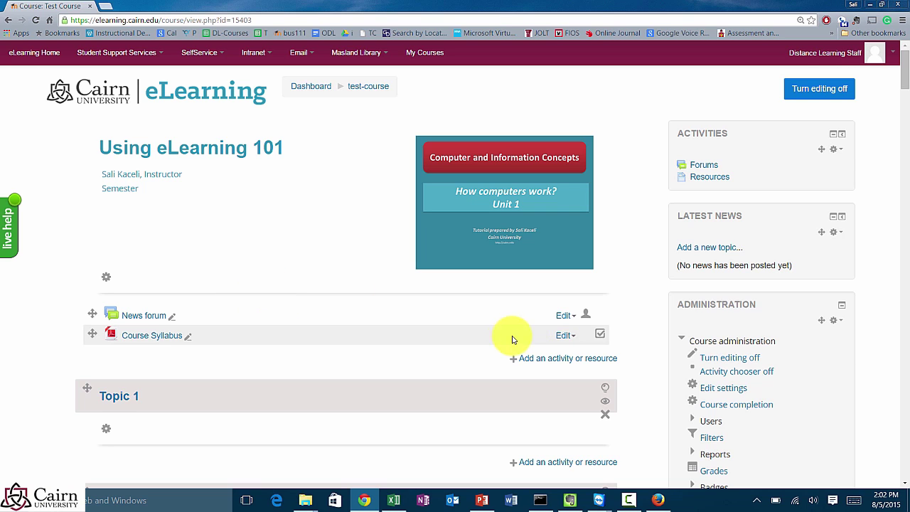
# Step: Delete the Course Syllabus file from the General section and confirm the deletion
pyautogui.click(566, 338)
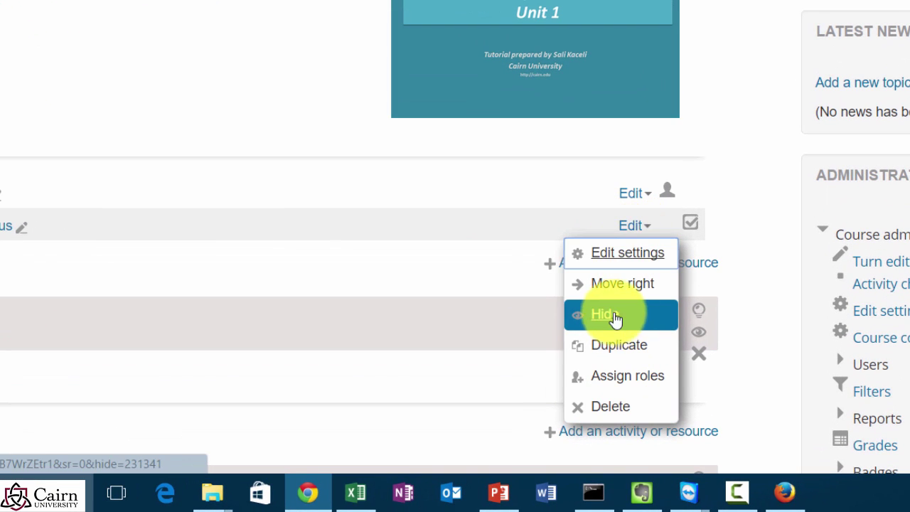
pyautogui.click(616, 410)
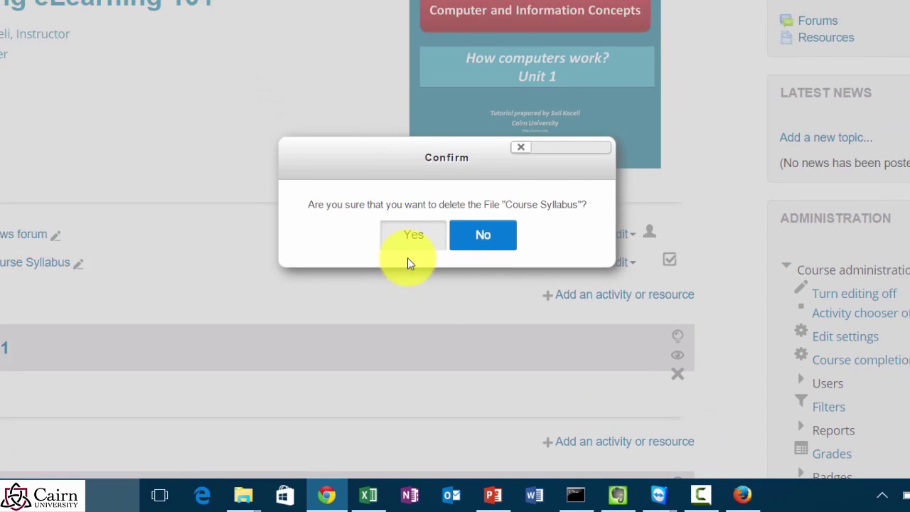
pyautogui.click(409, 202)
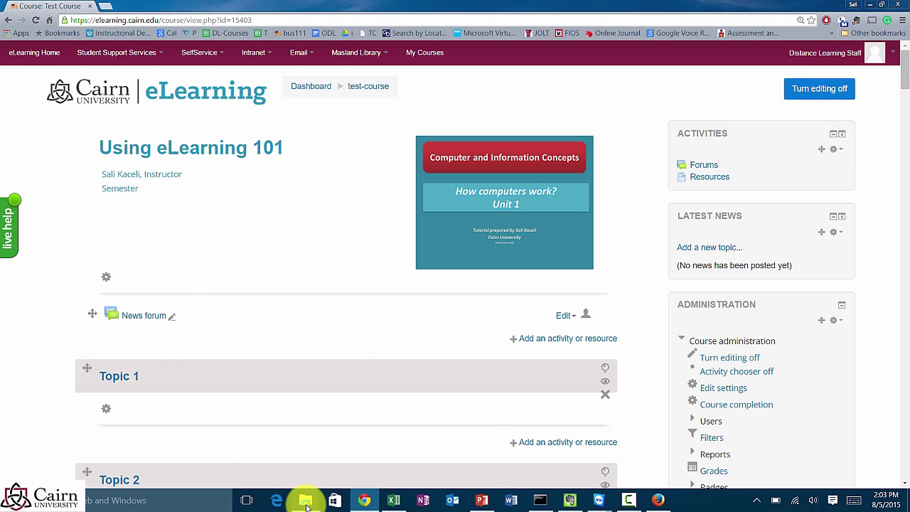
# Step: Drag the Course Syllabus PDF from the Sample Course folder into the course's top section
pyautogui.moveTo(305, 505)
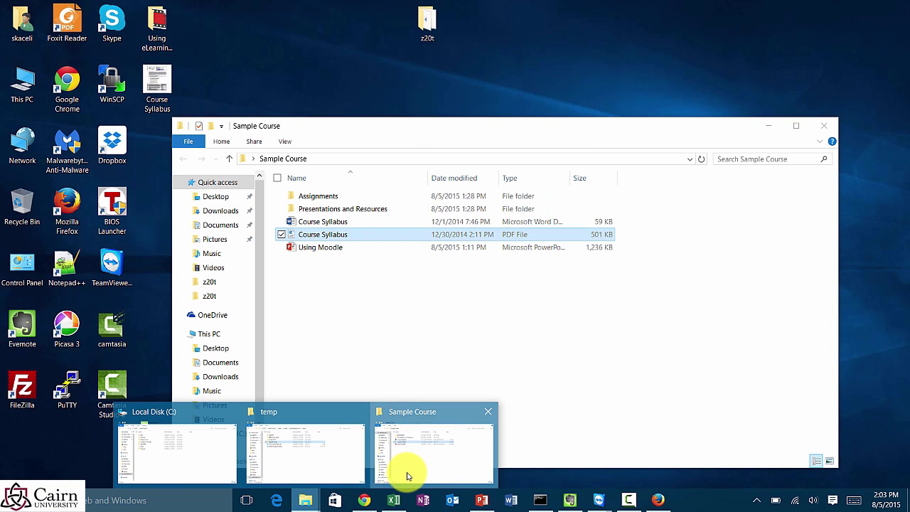
pyautogui.click(409, 474)
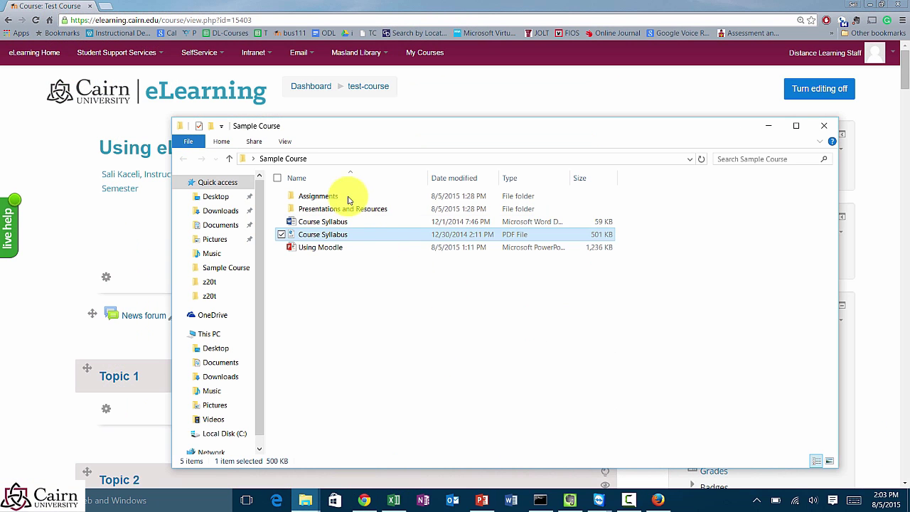
pyautogui.moveTo(376, 129); pyautogui.dragTo(538, 143)
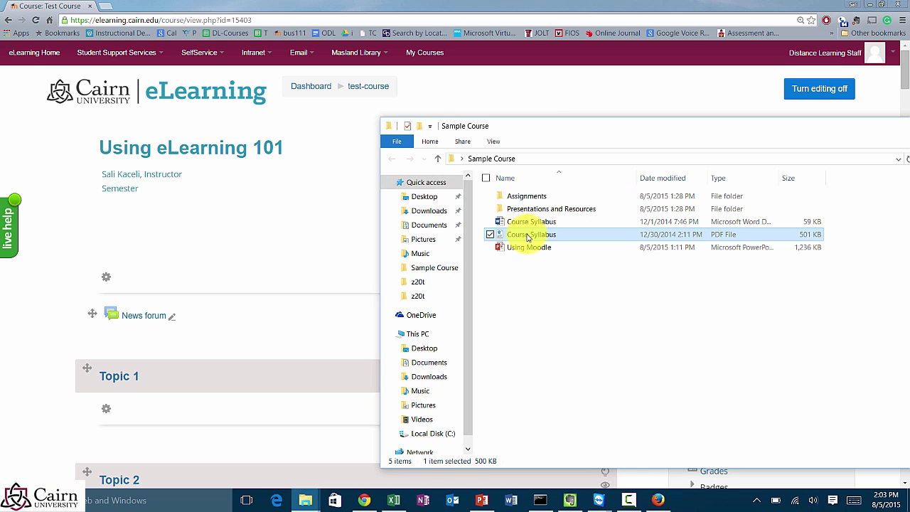
pyautogui.moveTo(527, 237); pyautogui.dragTo(188, 341)
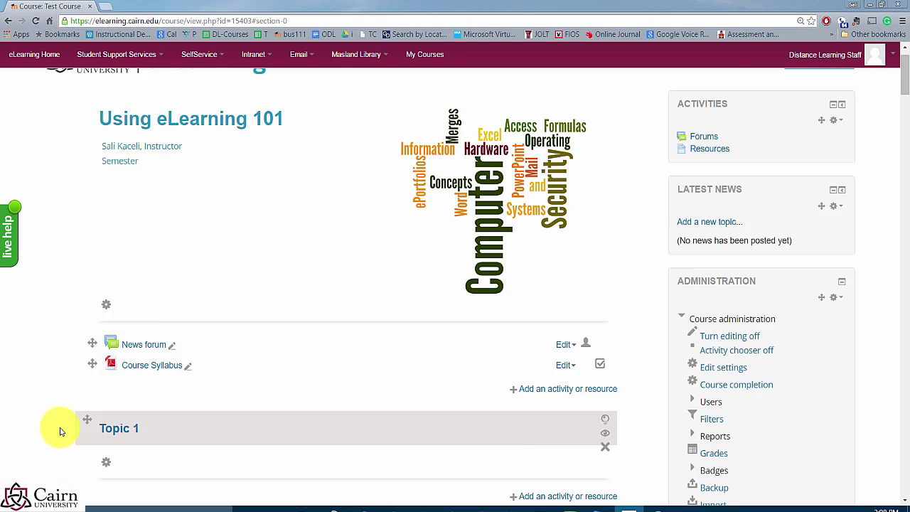
pyautogui.scroll(-1, 61, 426)
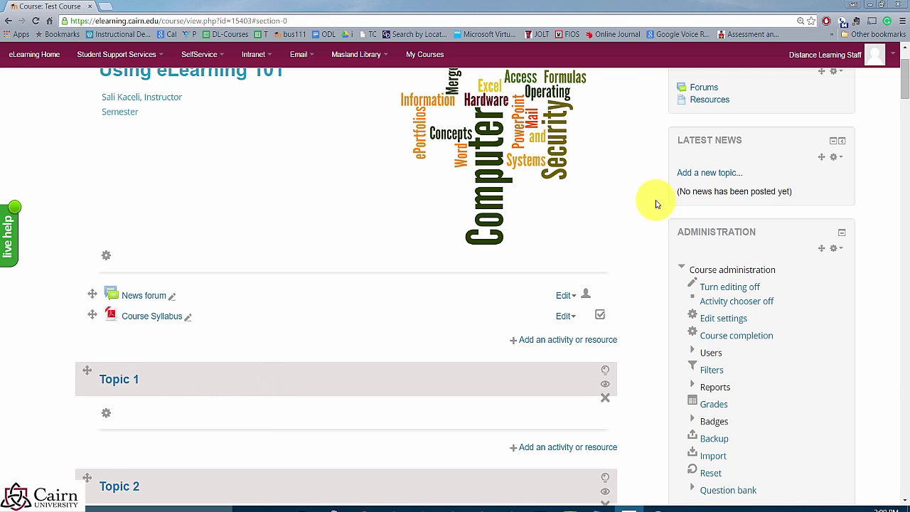
# Step: Open the Edit summary page for Topic 1
pyautogui.scroll(2, 626, 205)
pyautogui.click(814, 96)
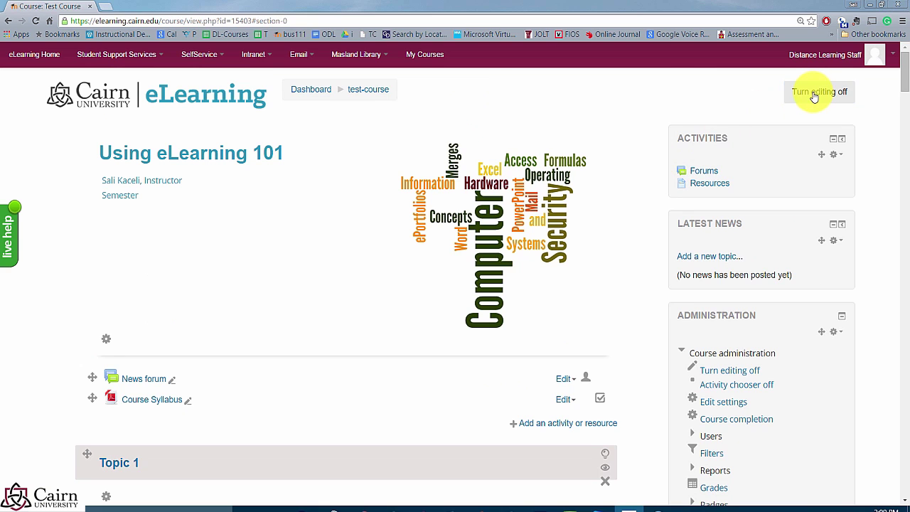
pyautogui.scroll(-2, 145, 413)
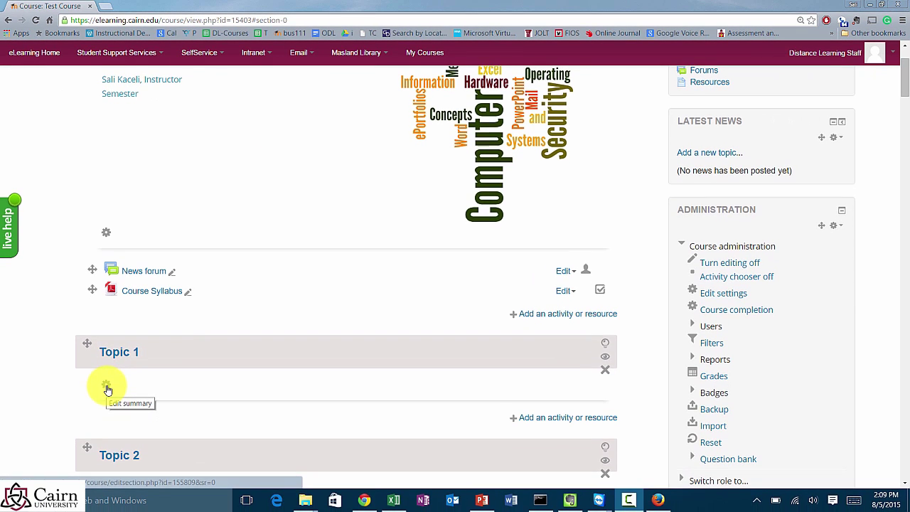
pyautogui.click(107, 389)
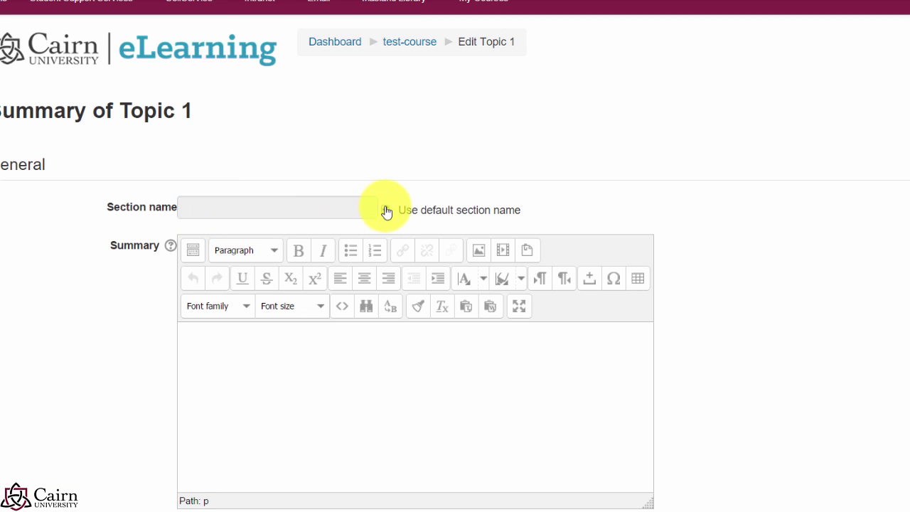
# Step: Replace the default section name with 'Week 1 - September 1-6 - Introduction to Information Technology'
pyautogui.click(386, 211)
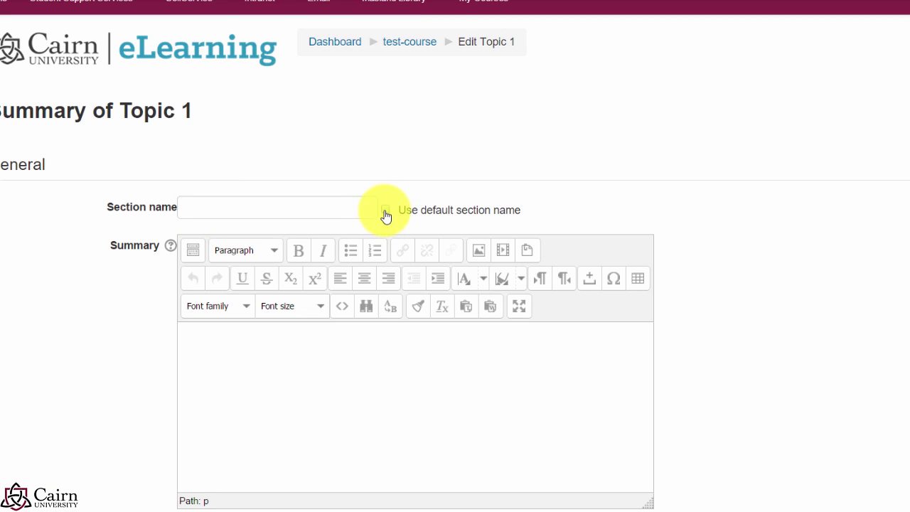
pyautogui.click(252, 207)
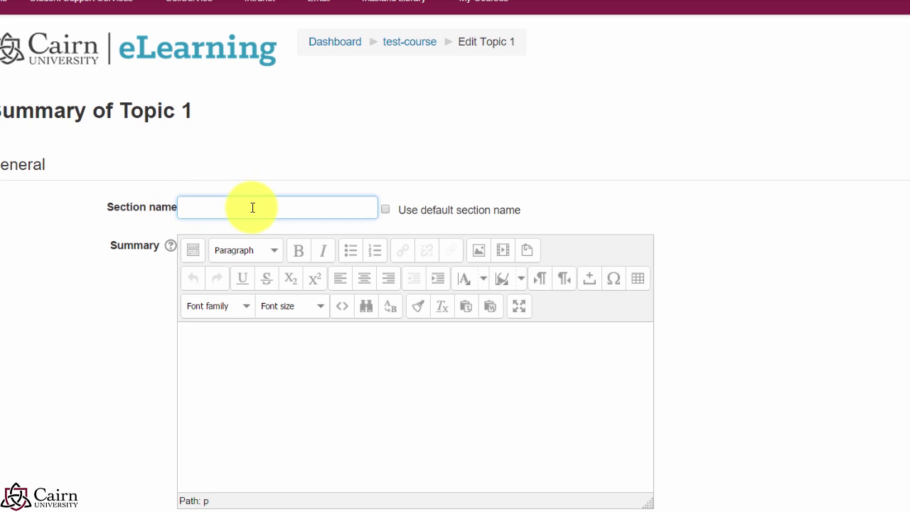
pyautogui.write('Week 1 - September 1-')
pyautogui.write('6 - Introduction to Information Technology')
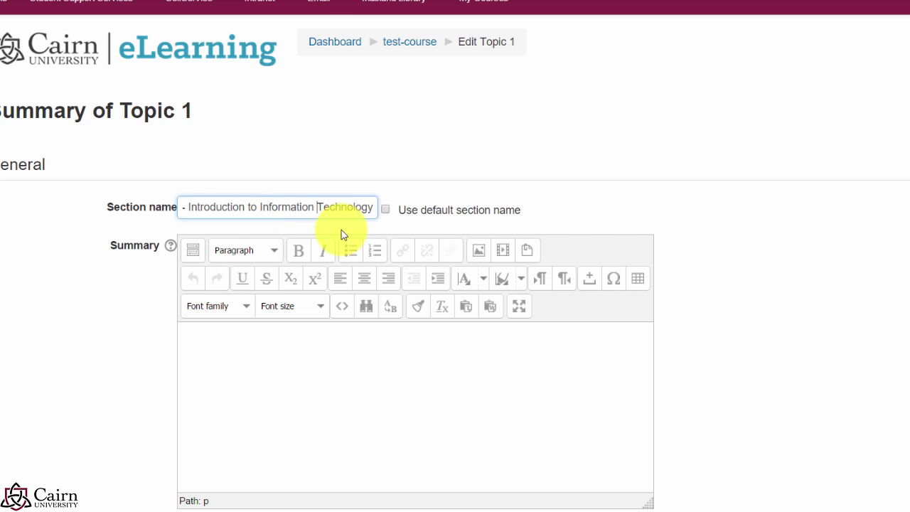
# Step: Write the summary 'Learning Objectives:' with '1. Identify computer components.' and '2. Build'
pyautogui.click(318, 375)
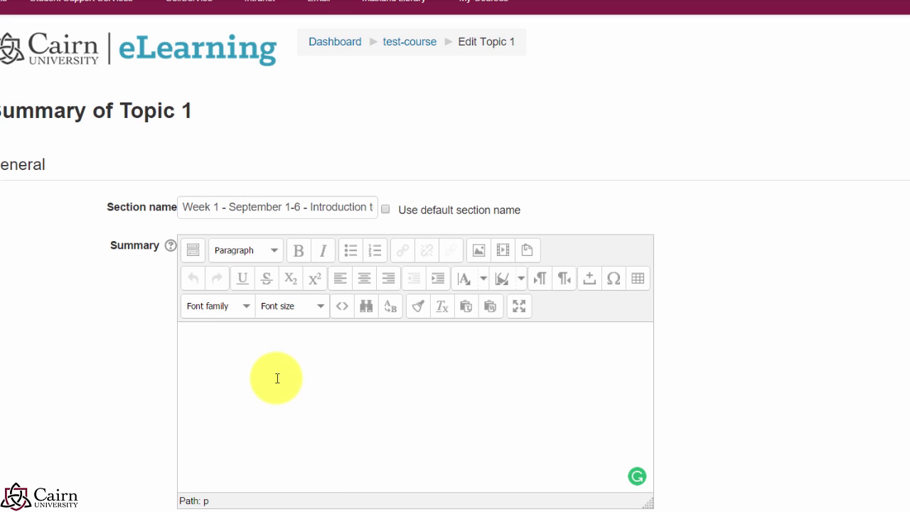
pyautogui.write('rning Objectives:')
pyautogui.press('Return')
pyautogui.write('1. Identify computer components.')
pyautogui.press('Return')
pyautogui.write('2. Build a computer')
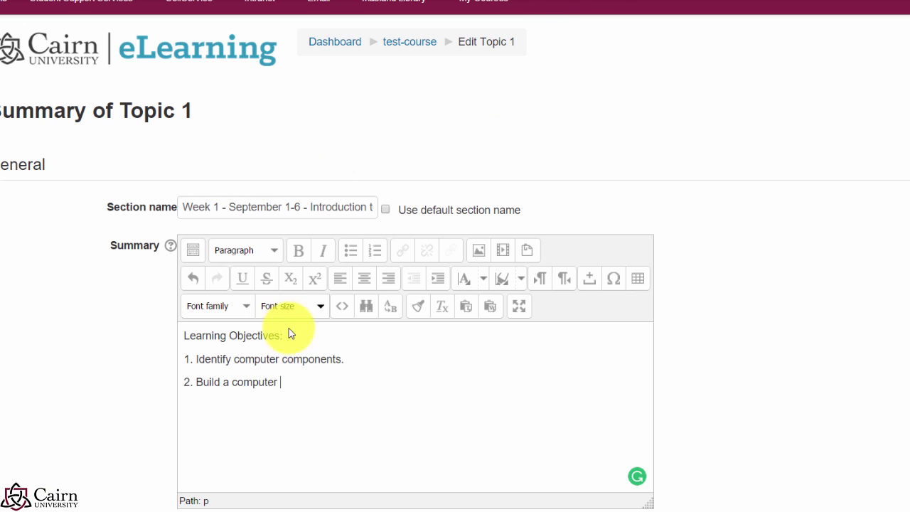
# Step: Make the 'Learning Objectives' heading bold in the summary editor
pyautogui.moveTo(287, 335); pyautogui.dragTo(152, 335)
pyautogui.click(299, 251)
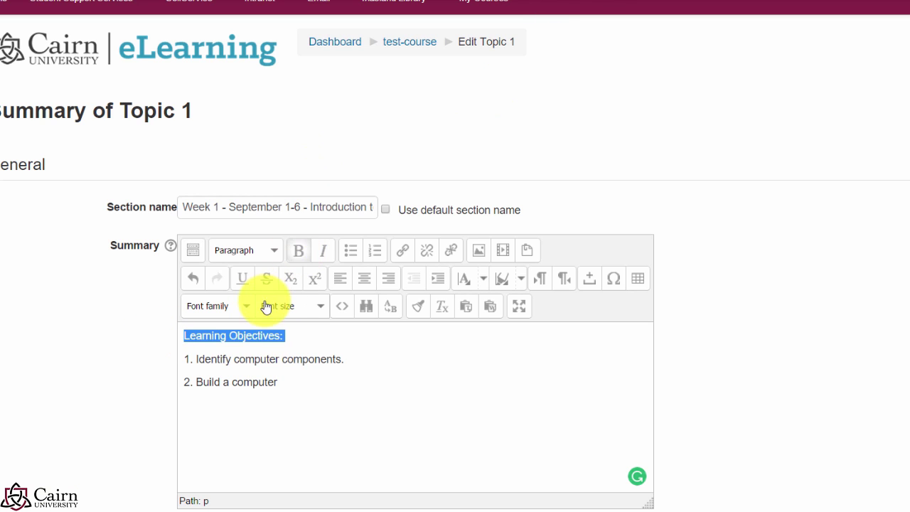
pyautogui.click(217, 354)
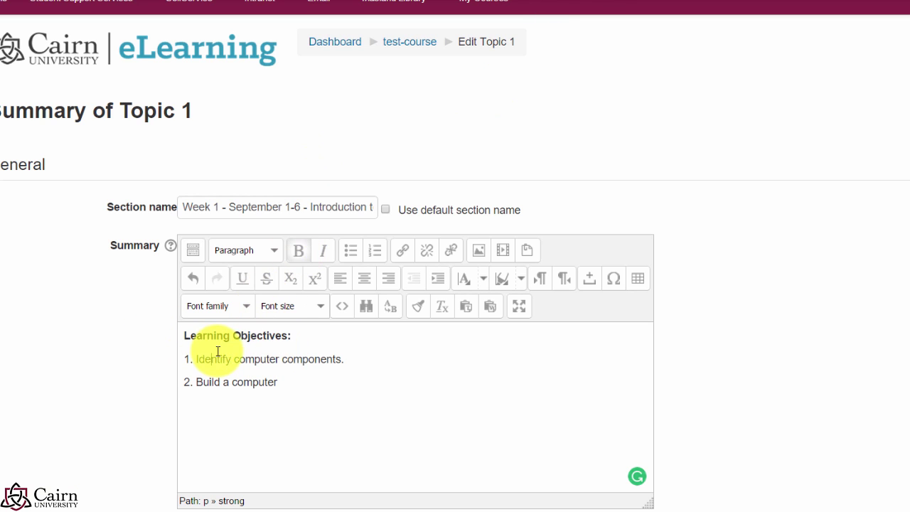
pyautogui.click(301, 340)
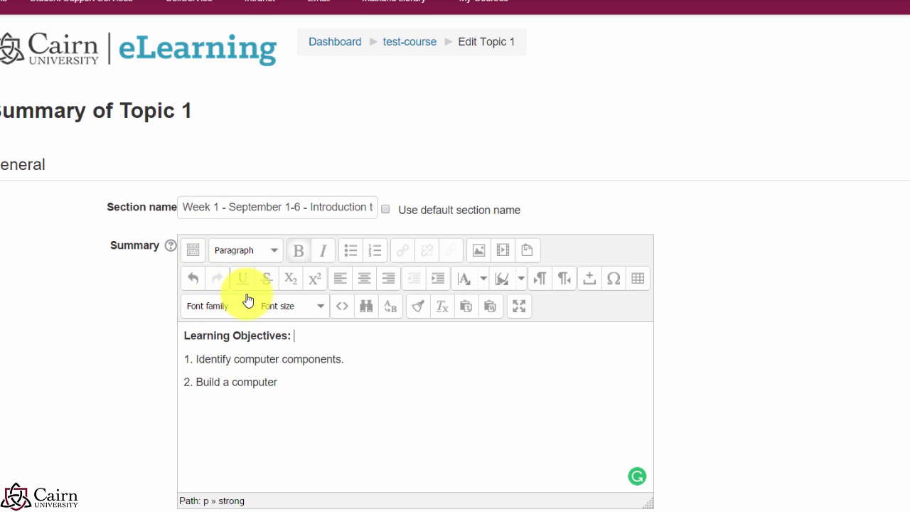
pyautogui.click(194, 252)
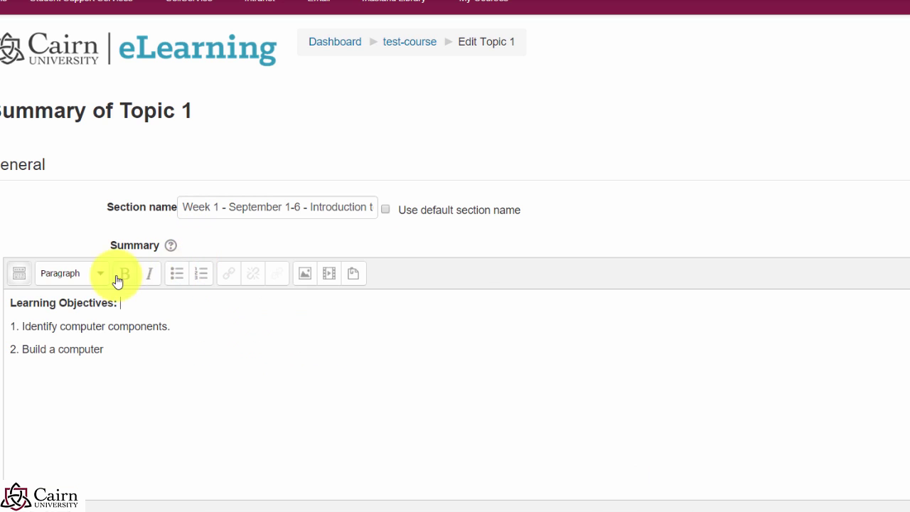
pyautogui.click(20, 277)
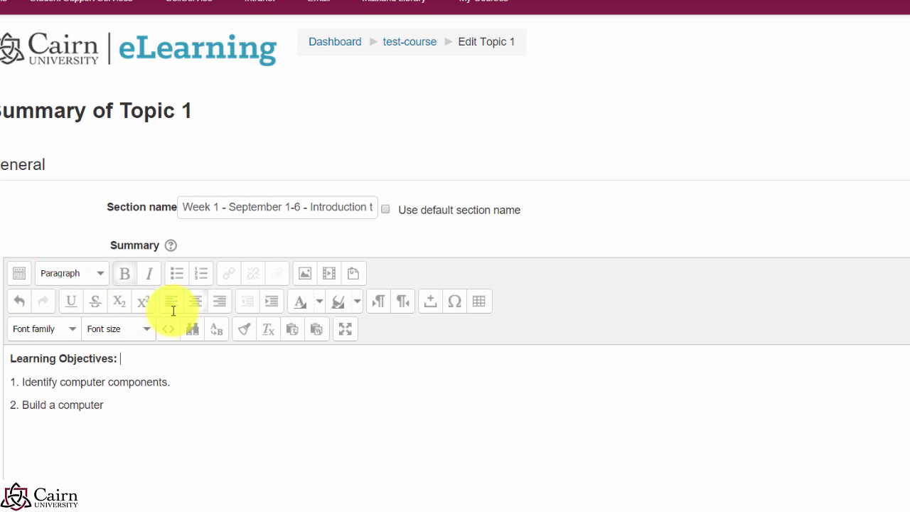
pyautogui.scroll(-1, 93, 305)
pyautogui.scroll(-2, 202, 353)
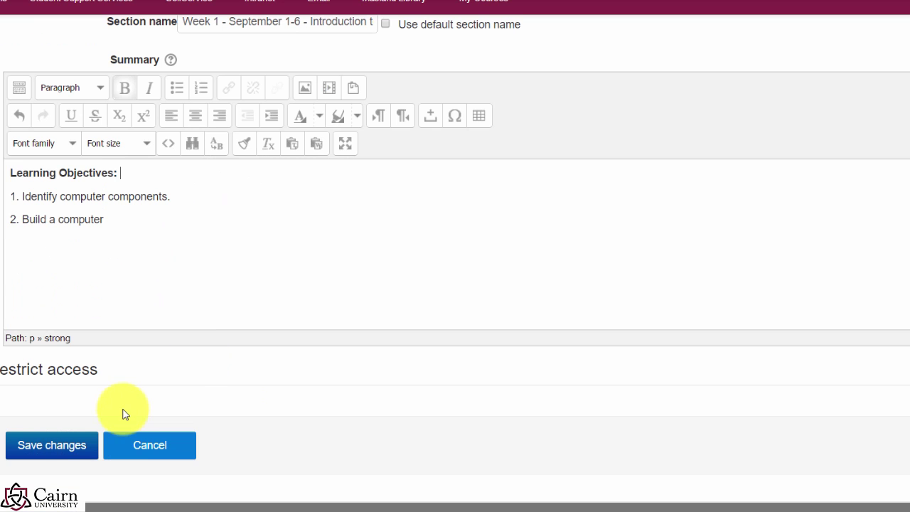
# Step: Save the Topic 1 name and summary, then review the Week 1 section on the course page
pyautogui.click(43, 448)
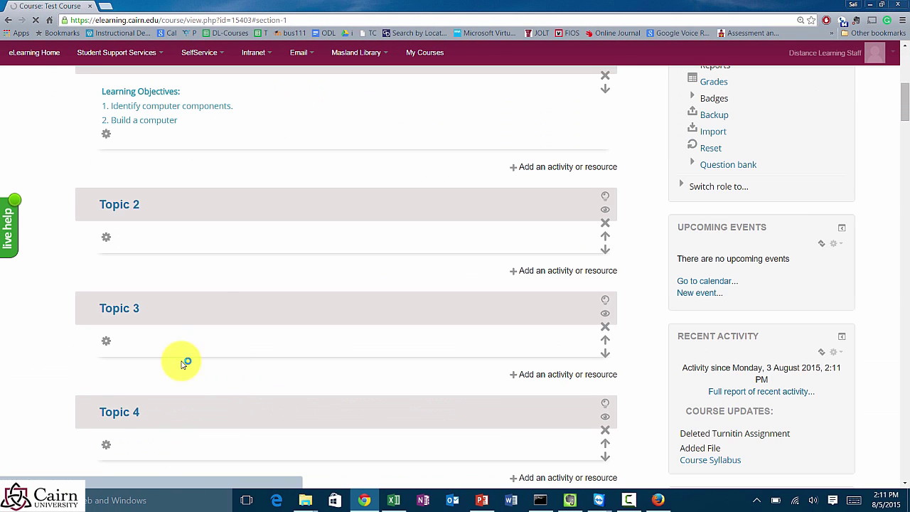
pyautogui.scroll(-1, 213, 297)
pyautogui.scroll(3, 199, 298)
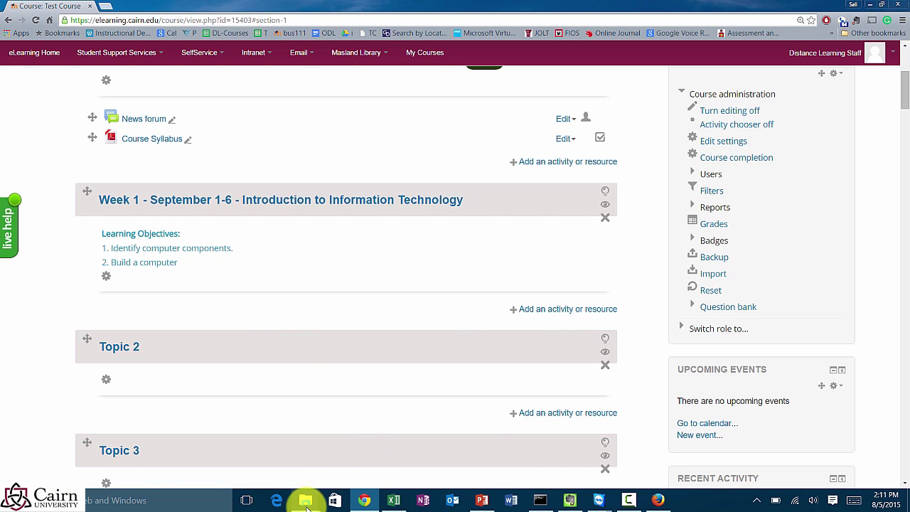
# Step: Drag Lecture 1 from the Presentations and Resources folder into the Week 1 section
pyautogui.moveTo(305, 501)
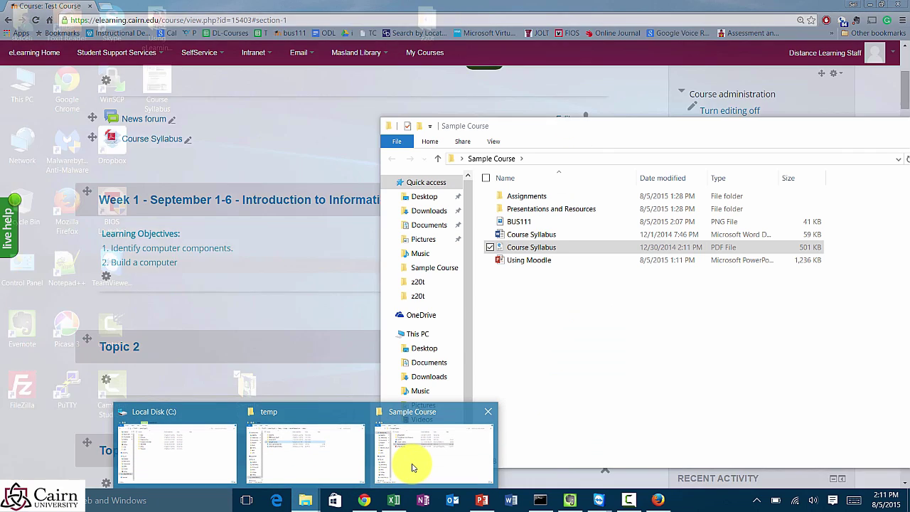
pyautogui.click(419, 464)
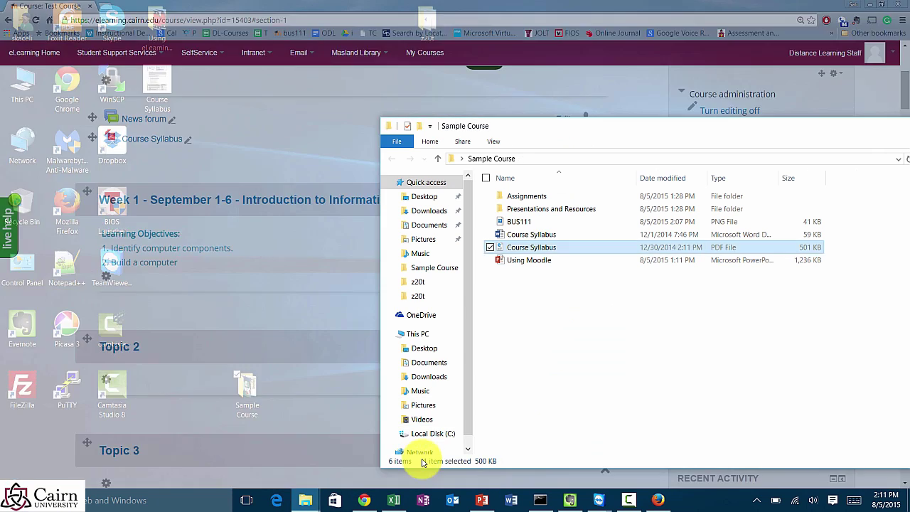
pyautogui.click(533, 158)
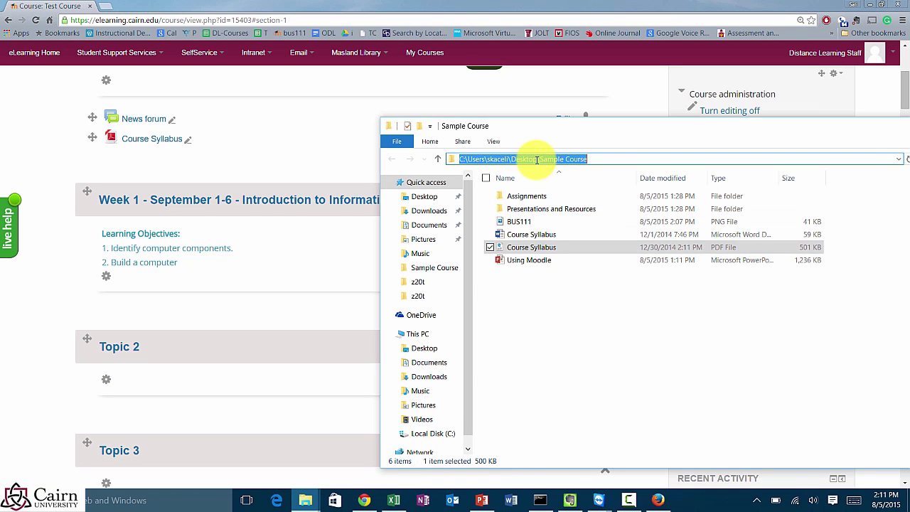
pyautogui.click(579, 346)
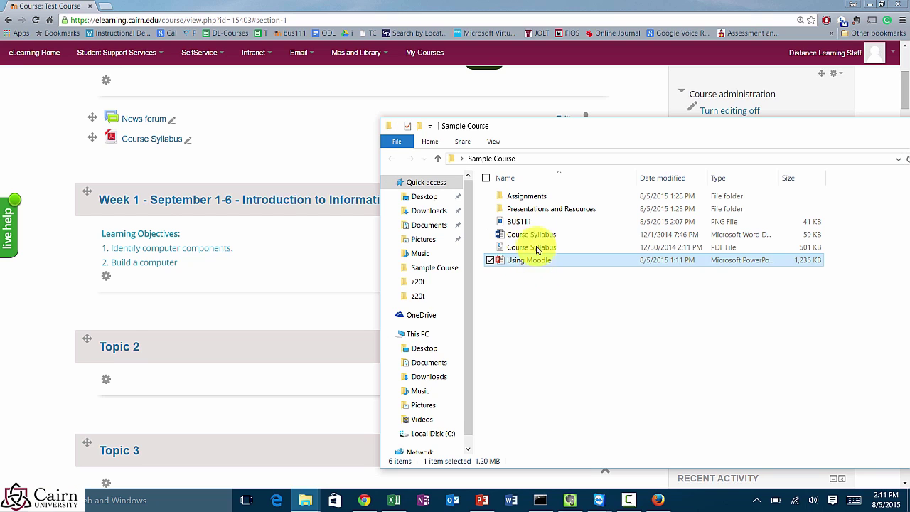
pyautogui.click(531, 211)
pyautogui.doubleClick(531, 211)
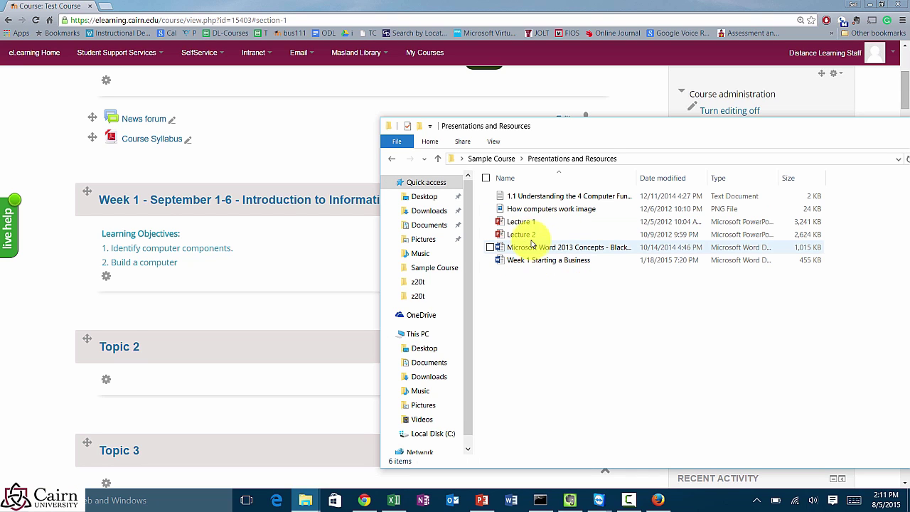
pyautogui.click(526, 228)
pyautogui.moveTo(527, 226); pyautogui.dragTo(571, 214)
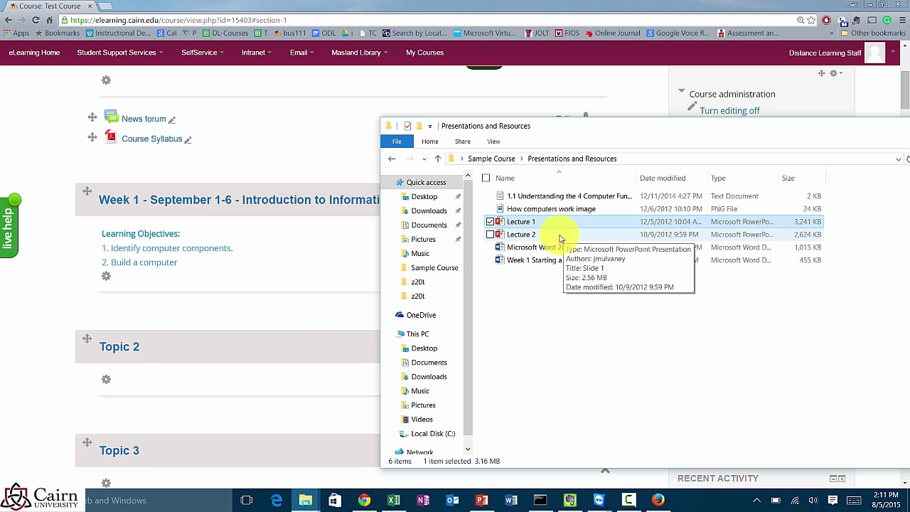
pyautogui.moveTo(523, 222); pyautogui.dragTo(215, 312)
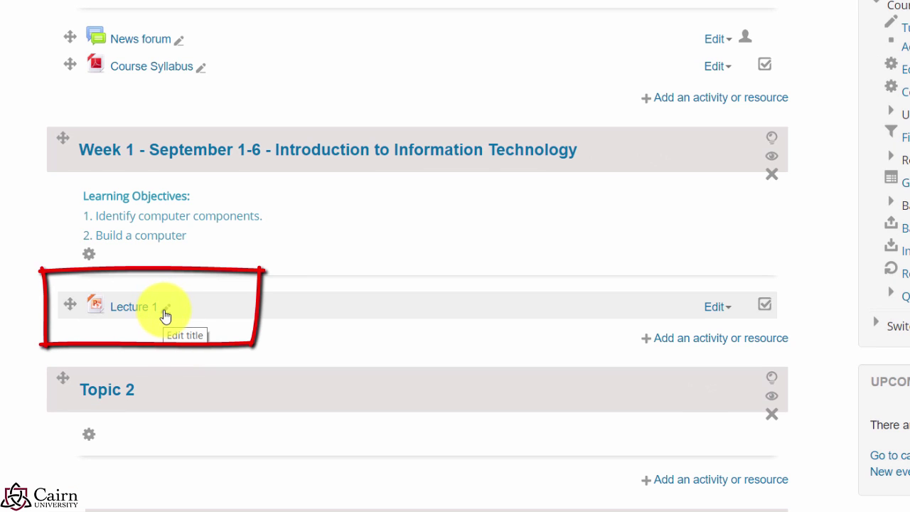
# Step: Rename the Lecture 1 resource to 'Lecture 1: Identifying Computer Components'
pyautogui.click(168, 313)
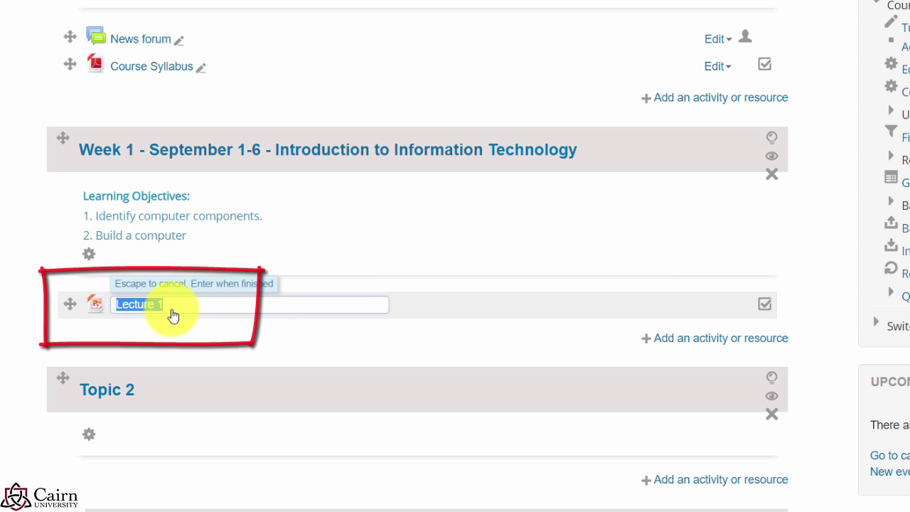
pyautogui.click(187, 311)
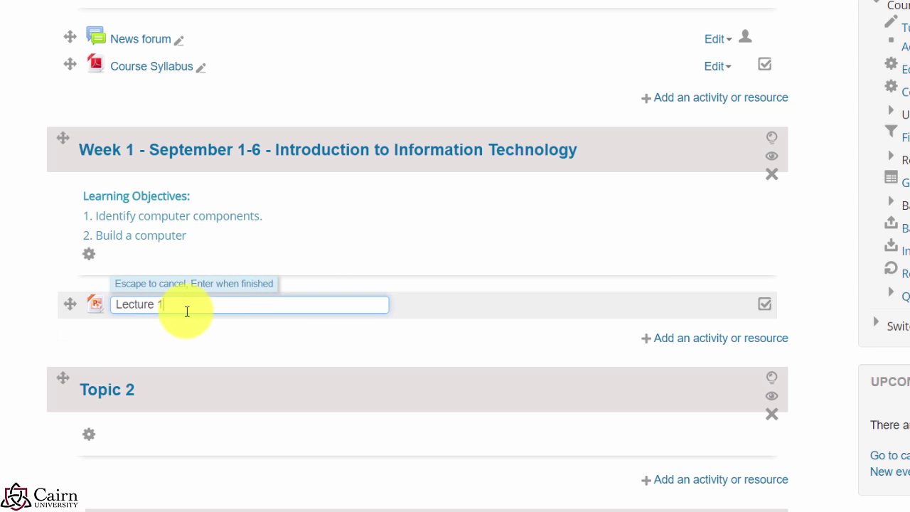
pyautogui.write(': C')
pyautogui.press('BackSpace')
pyautogui.write('Identifying Computer Components')
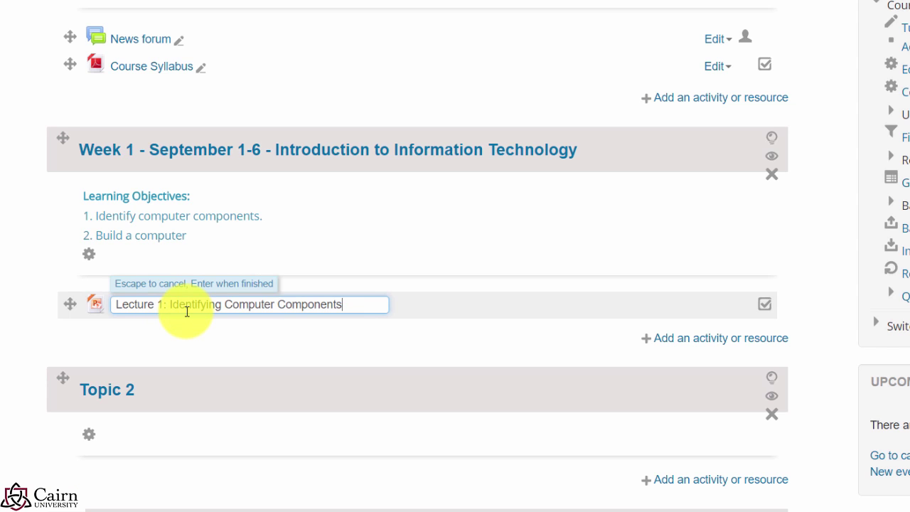
pyautogui.press('Return')
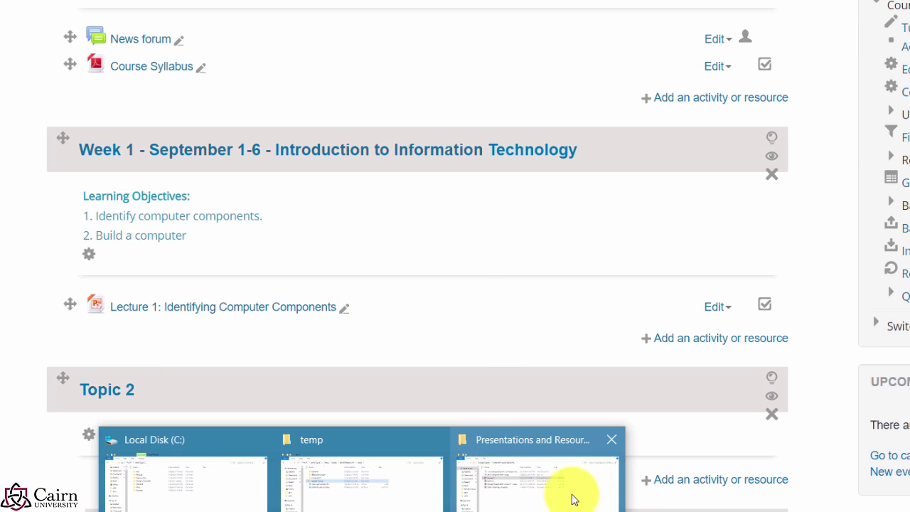
# Step: Drag Lecture 2, then the computers image, Word 2013 Concepts and Week 1 Starting a Business files into Week 1
pyautogui.click(571, 496)
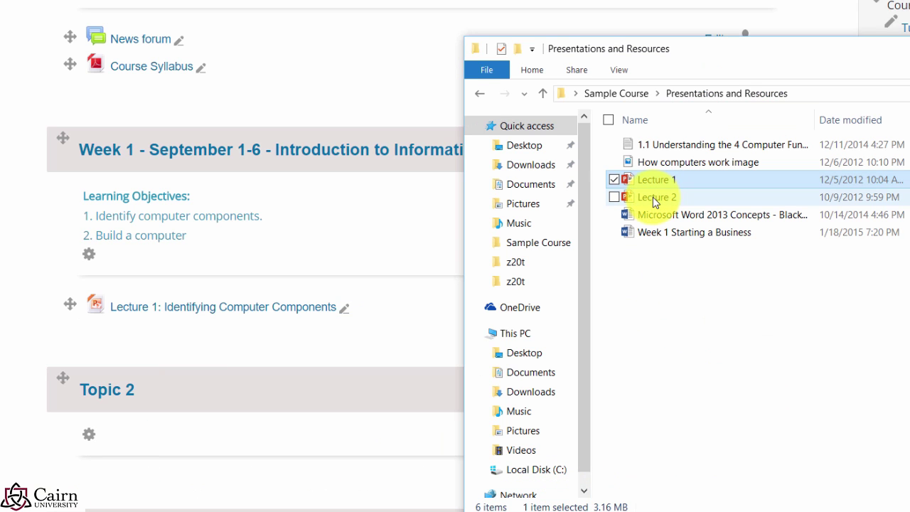
pyautogui.moveTo(652, 197); pyautogui.dragTo(188, 334)
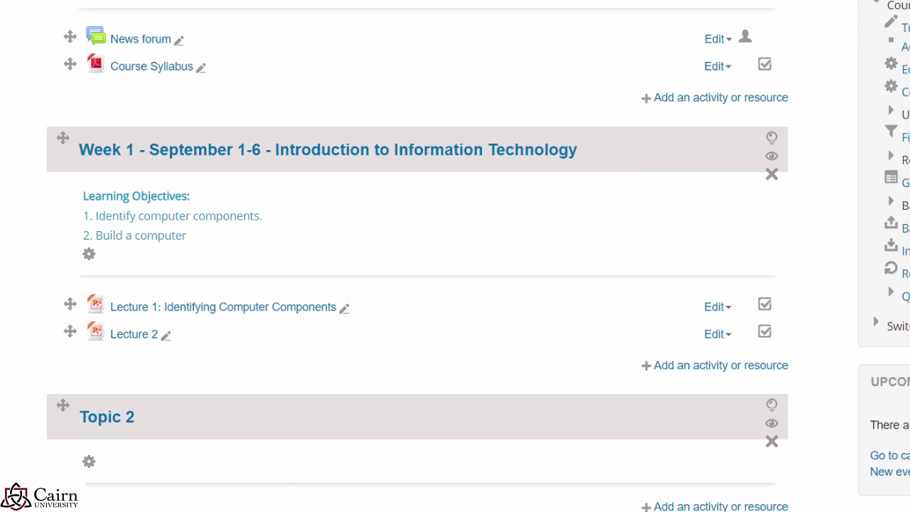
pyautogui.moveTo(473, 502)
pyautogui.click(515, 501)
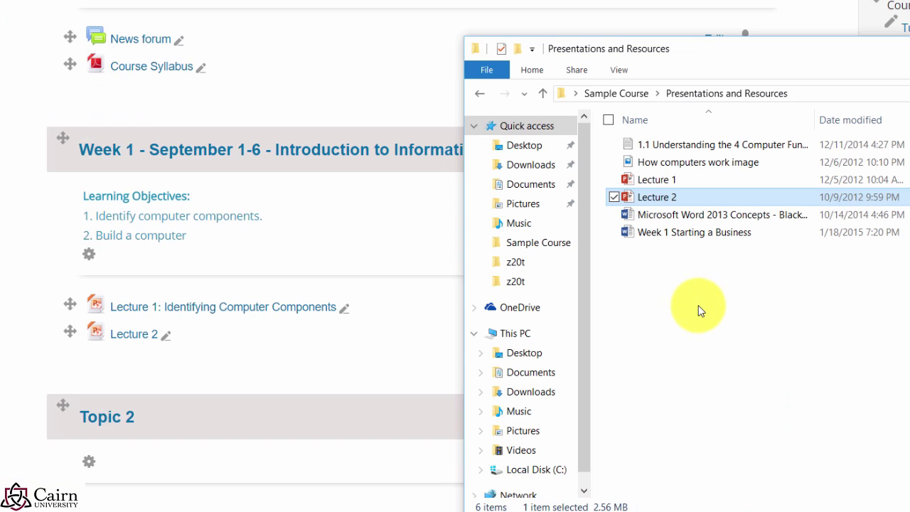
pyautogui.click(717, 277)
pyautogui.moveTo(722, 257); pyautogui.dragTo(657, 164)
pyautogui.click(661, 164)
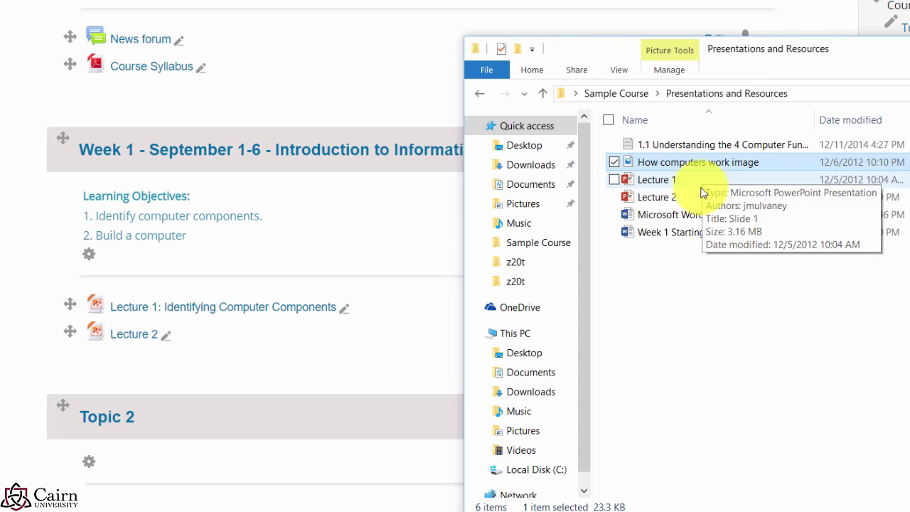
pyautogui.keyDown('ctrl'); pyautogui.click(661, 213); pyautogui.keyUp('ctrl')
pyautogui.keyDown('ctrl'); pyautogui.click(666, 233); pyautogui.keyUp('ctrl')
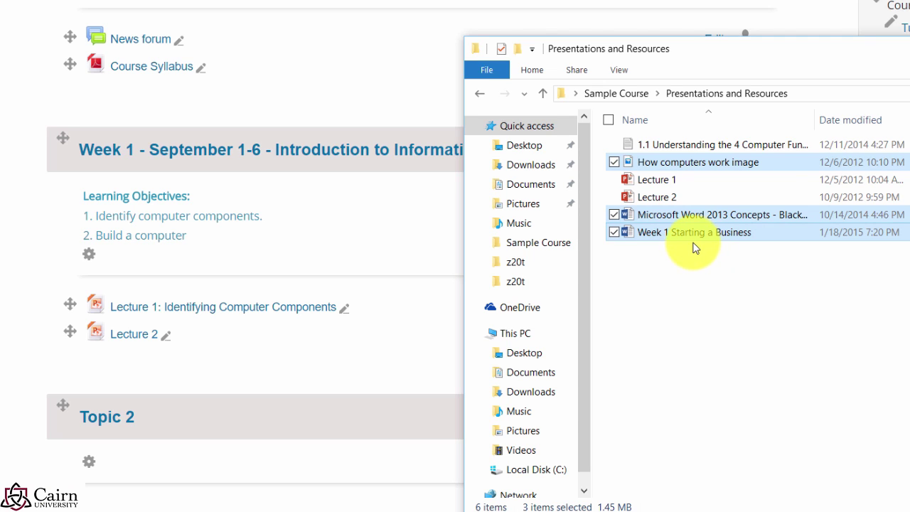
pyautogui.moveTo(670, 235); pyautogui.dragTo(295, 363)
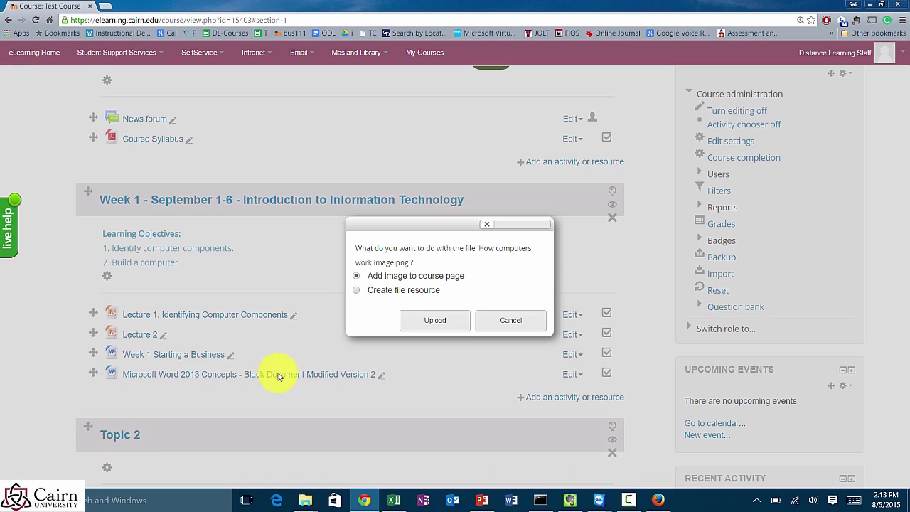
# Step: Upload the How computers work image straight onto the Week 1 course page
pyautogui.click(432, 322)
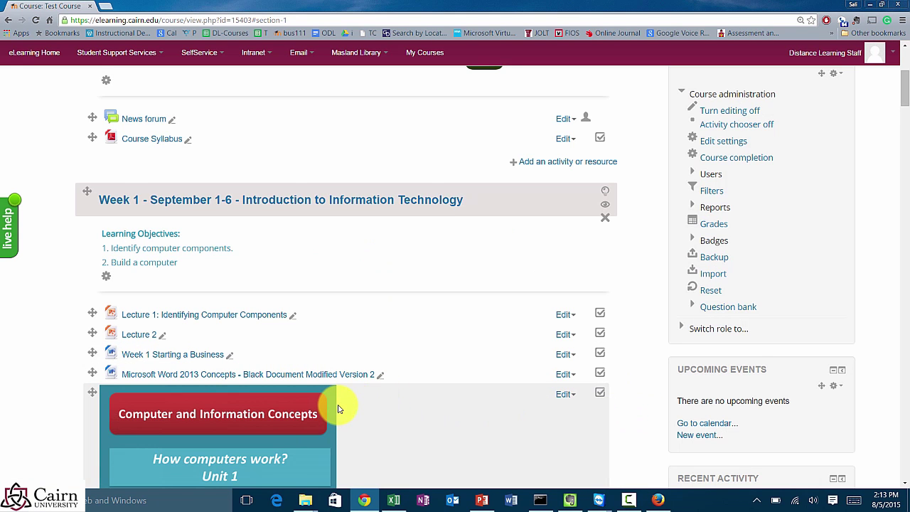
pyautogui.scroll(-2, 340, 409)
pyautogui.scroll(-1, 339, 409)
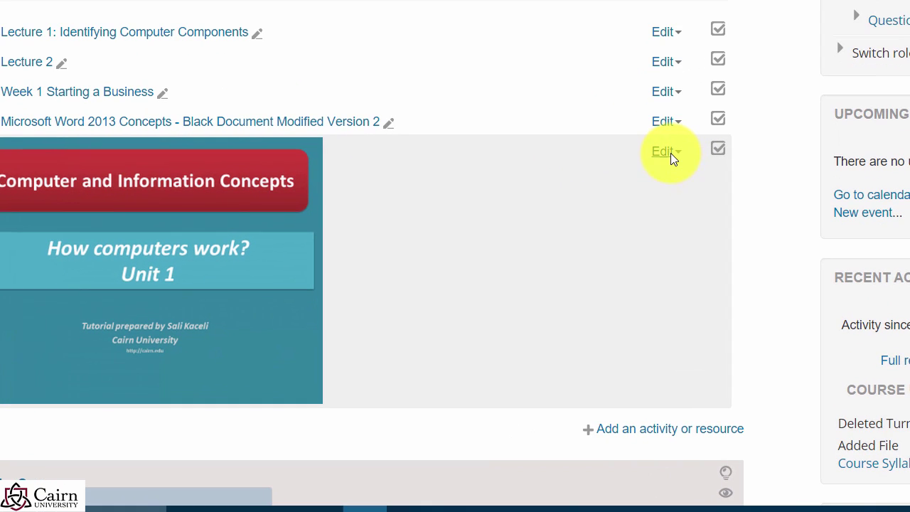
# Step: Delete the How computers work image from Week 1 and confirm the removal
pyautogui.click(665, 152)
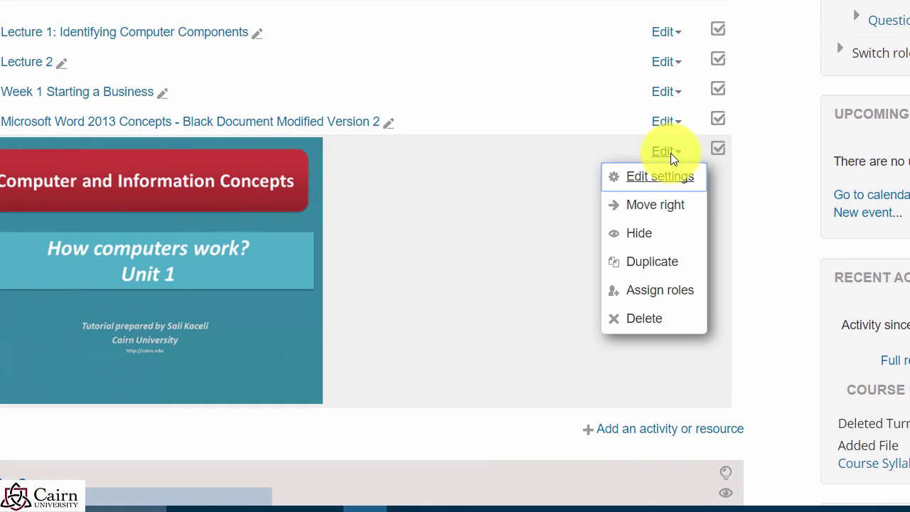
pyautogui.click(650, 331)
pyautogui.click(456, 247)
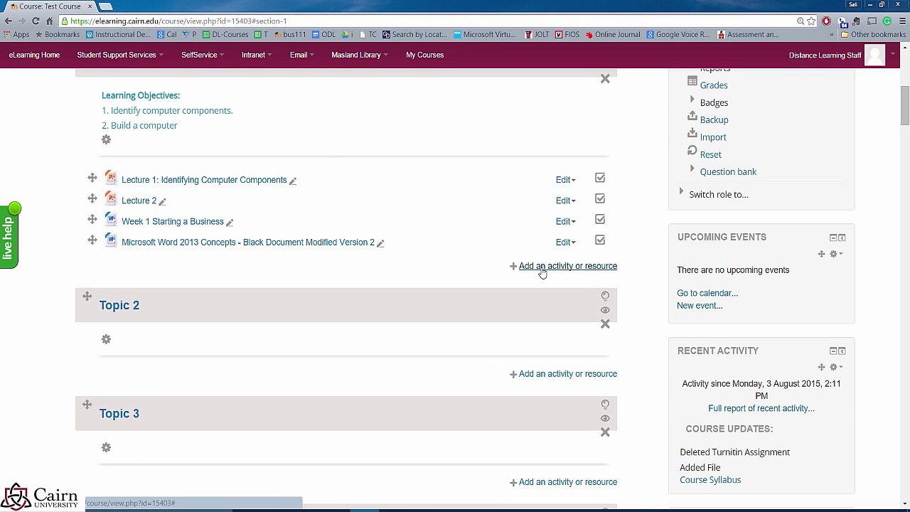
# Step: Choose Label from Week 1's activity chooser to open a blank label form
pyautogui.click(541, 269)
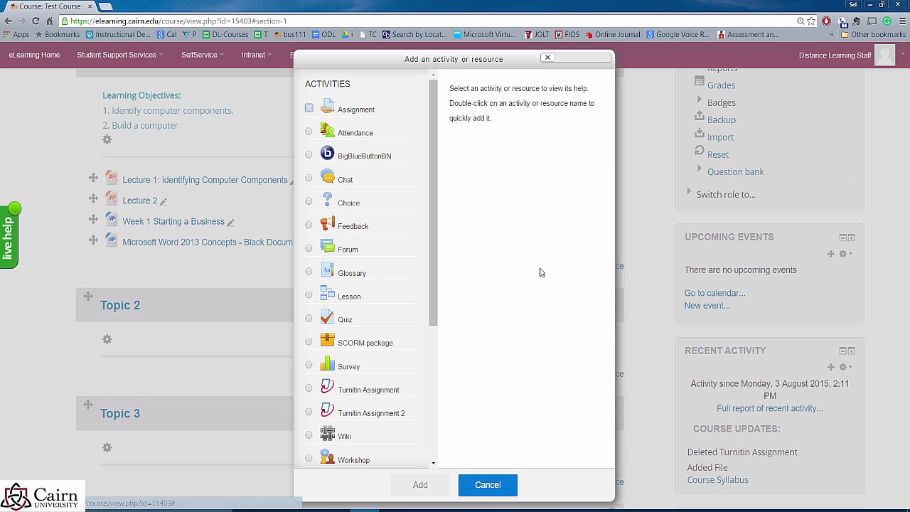
pyautogui.moveTo(435, 243); pyautogui.dragTo(432, 398)
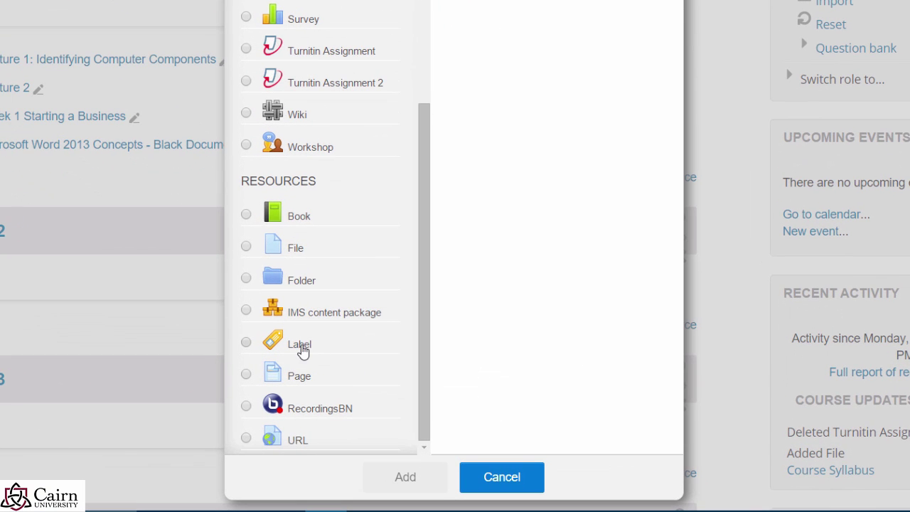
pyautogui.click(314, 351)
pyautogui.click(408, 481)
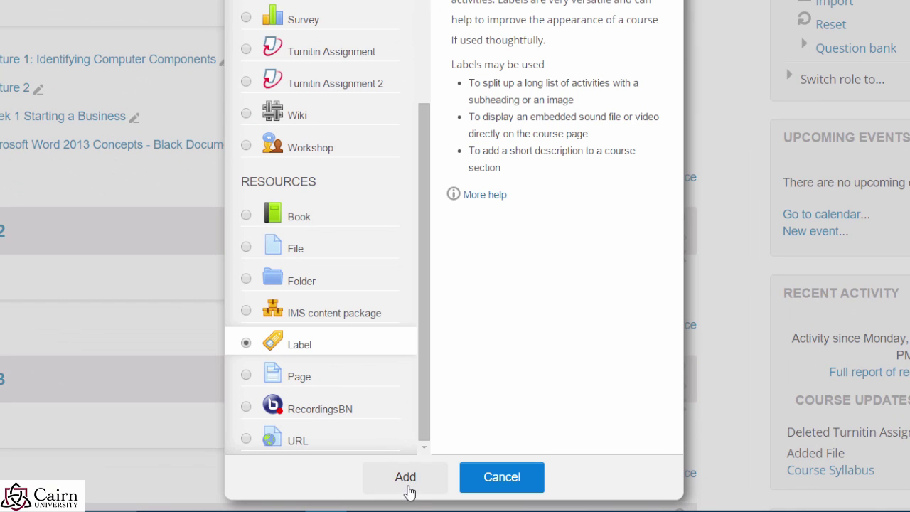
pyautogui.click(411, 486)
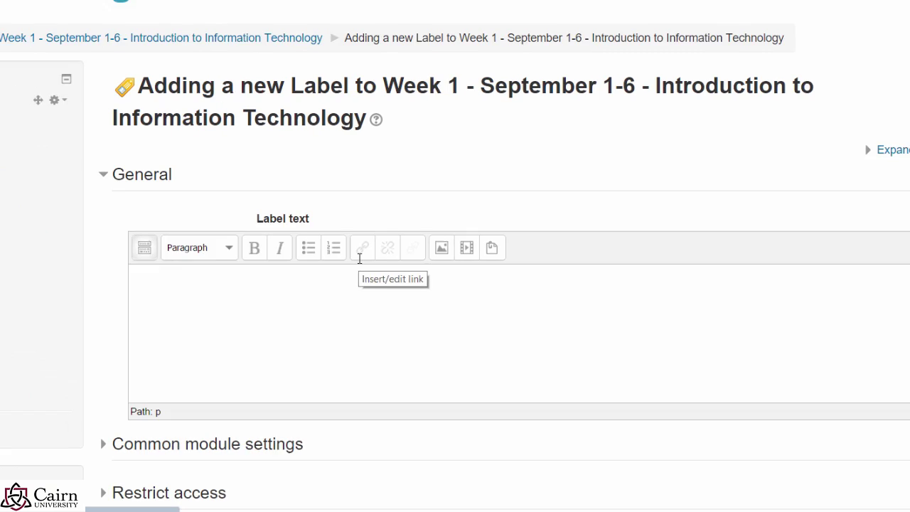
# Step: Write 'Reading for the week: Chapter 1: Introducing Computer Systems.', bold the lead-in phrase, and save
pyautogui.click(387, 333)
pyautogui.write('Reading for the week: Chapter 1: Introducing Computer Systems.')
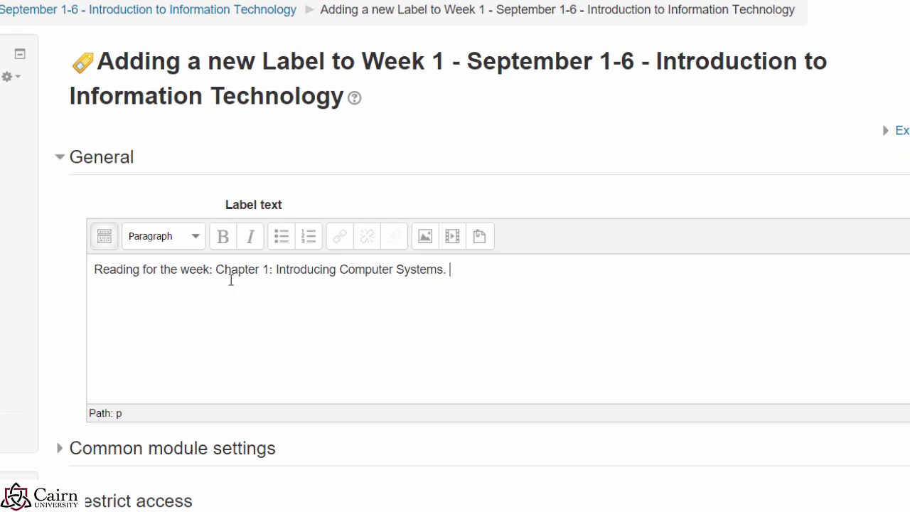
pyautogui.moveTo(215, 272); pyautogui.dragTo(94, 270)
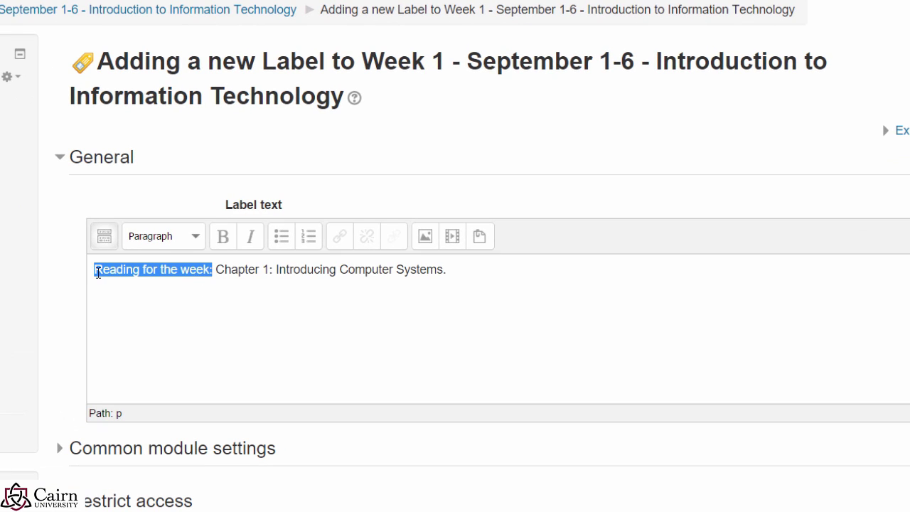
pyautogui.hotkey('ctrl', 'b')
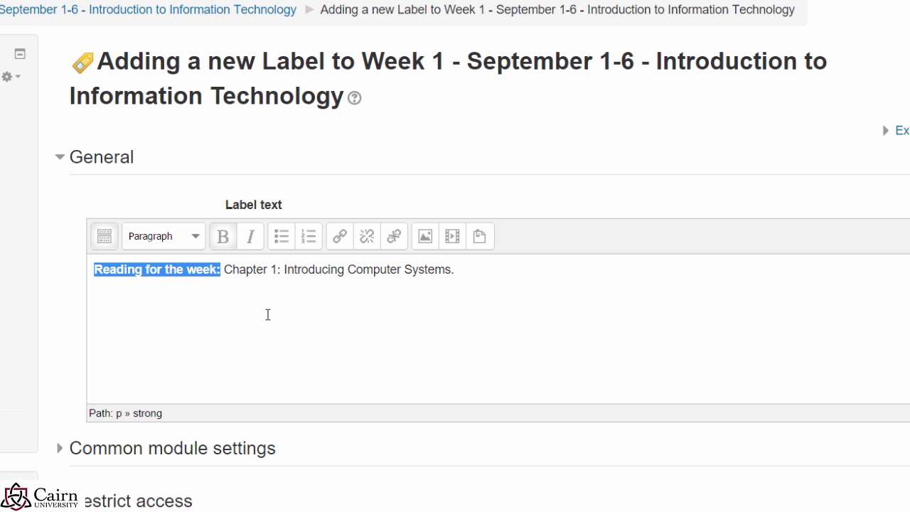
pyautogui.scroll(-2, 270, 352)
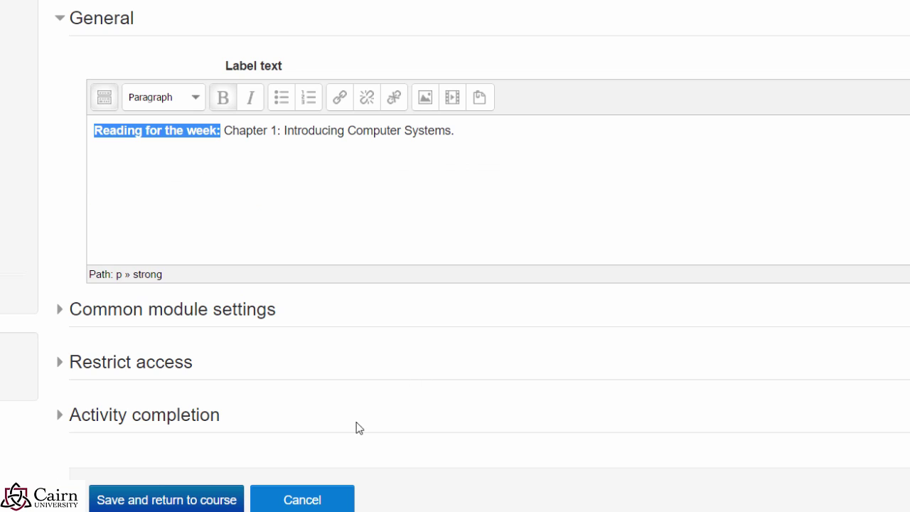
pyautogui.click(195, 506)
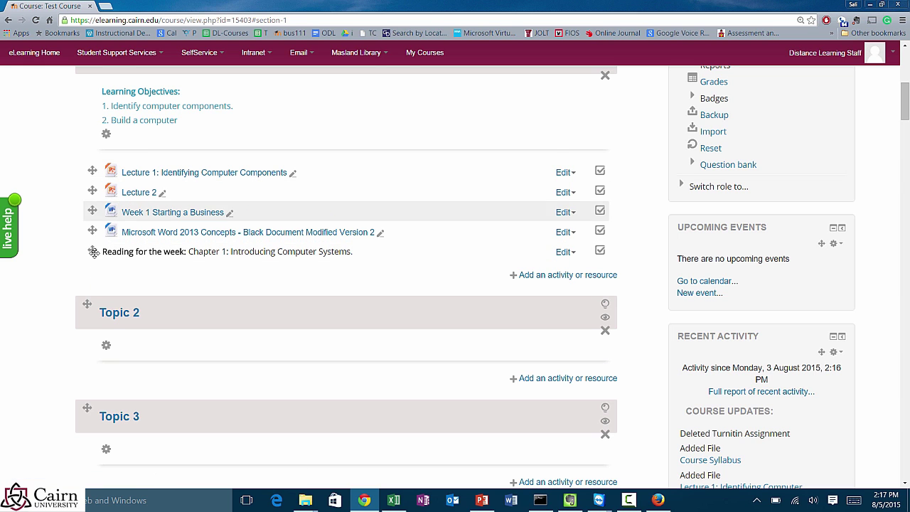
# Step: Drag the reading label above Lecture 1, then indent Lecture 1 and Lecture 2 one step
pyautogui.click(92, 251)
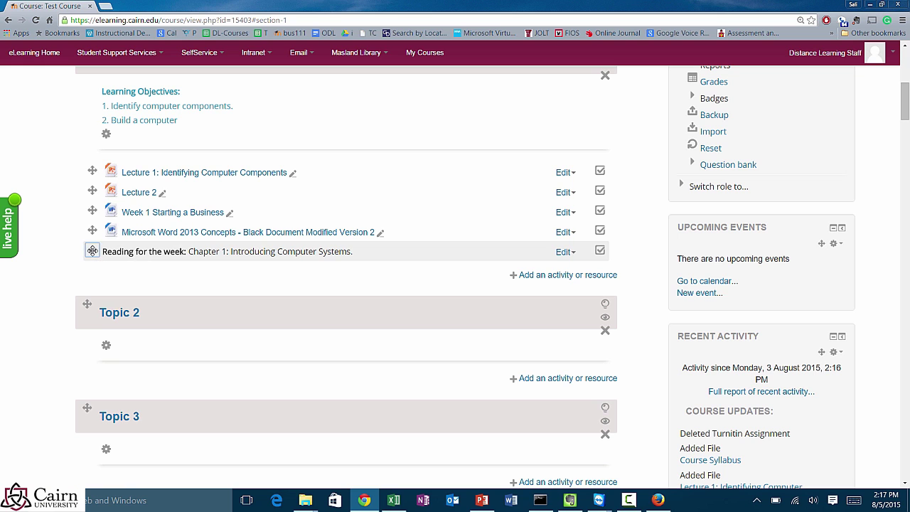
pyautogui.moveTo(92, 251); pyautogui.dragTo(93, 169)
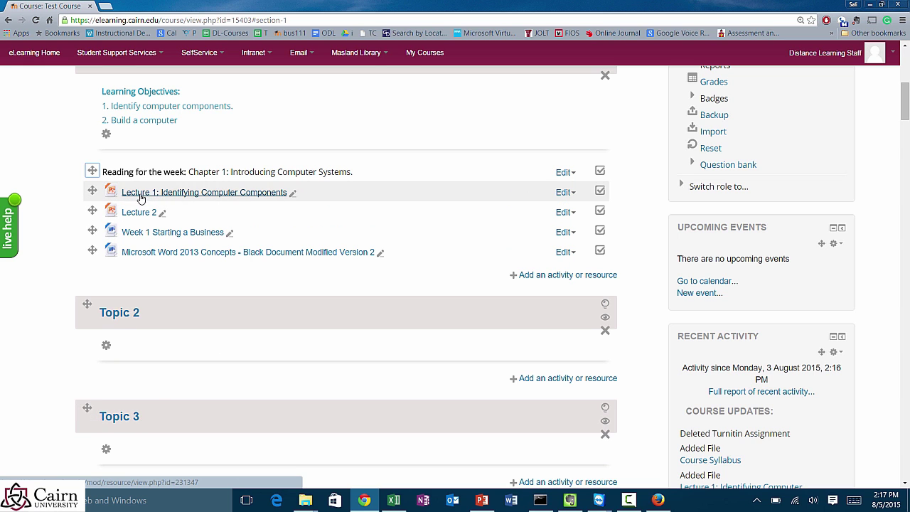
pyautogui.click(569, 195)
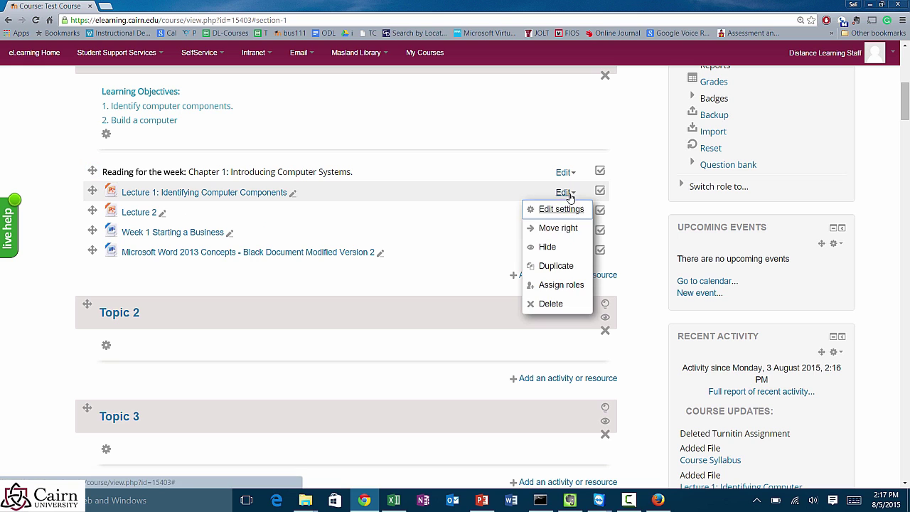
pyautogui.click(554, 228)
pyautogui.click(381, 220)
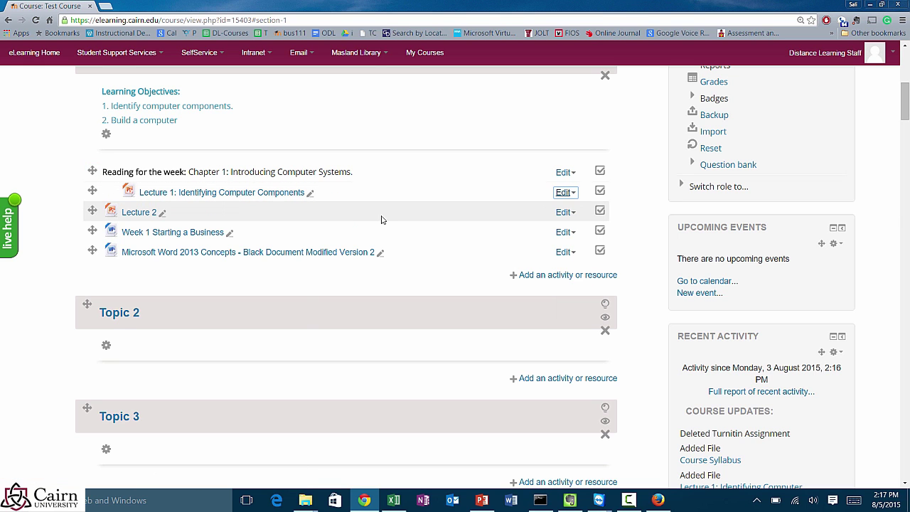
pyautogui.click(565, 212)
pyautogui.click(556, 248)
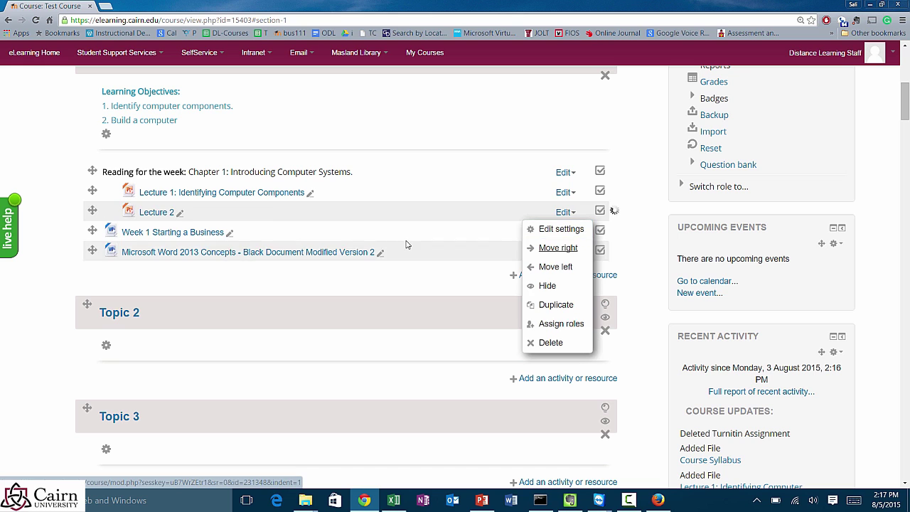
pyautogui.click(362, 240)
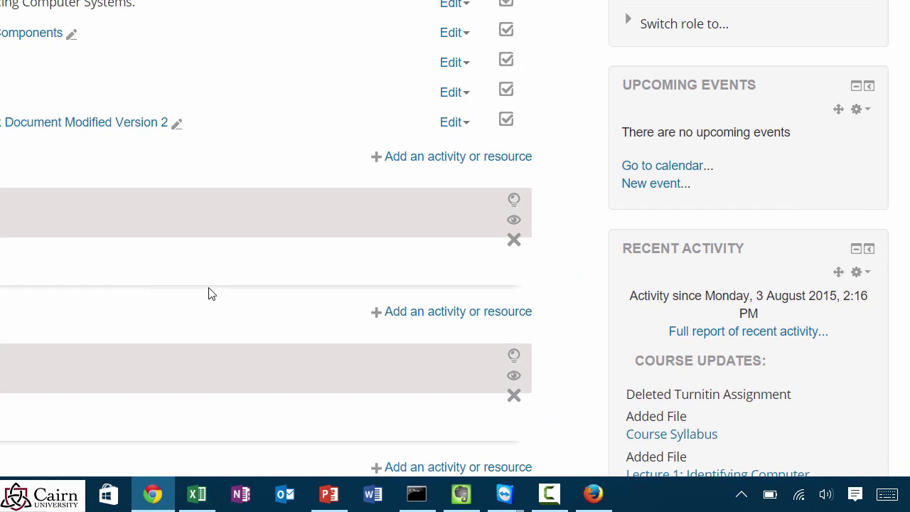
pyautogui.click(553, 497)
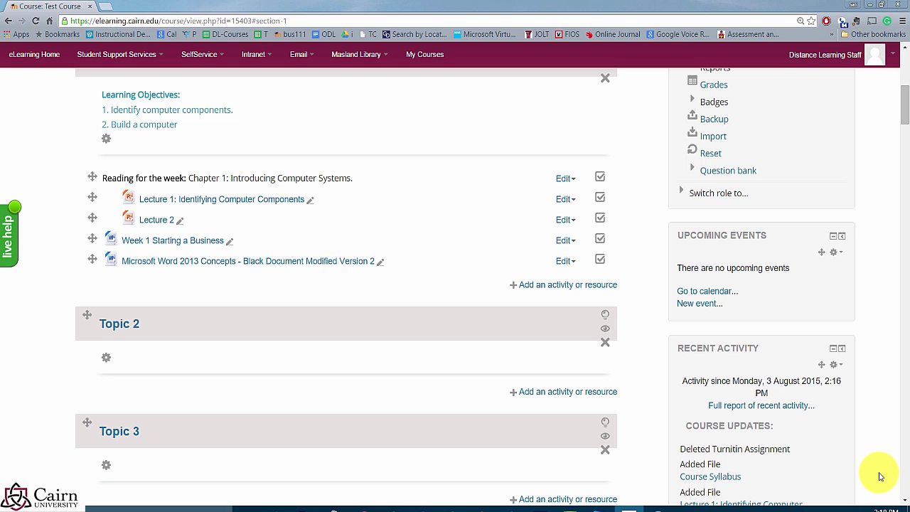
pyautogui.moveTo(574, 509)
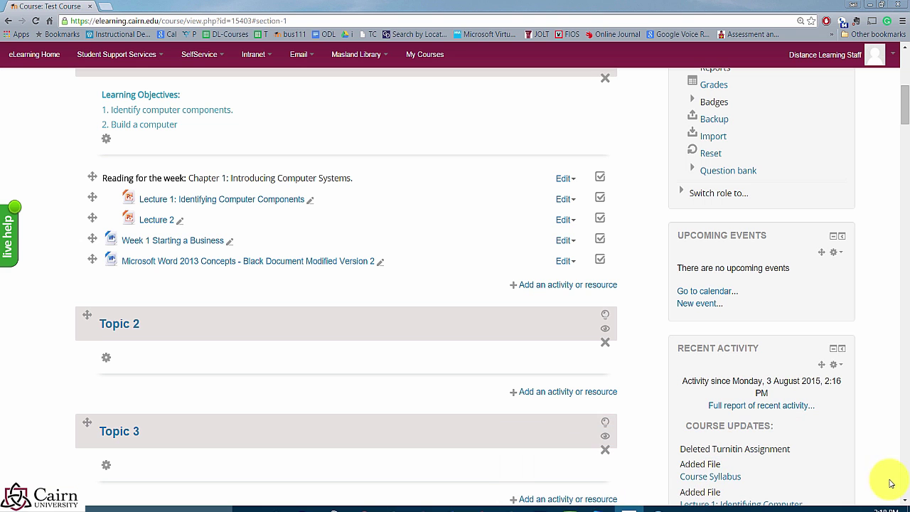
# Step: Open the library website in a new browser tab
pyautogui.click(106, 6)
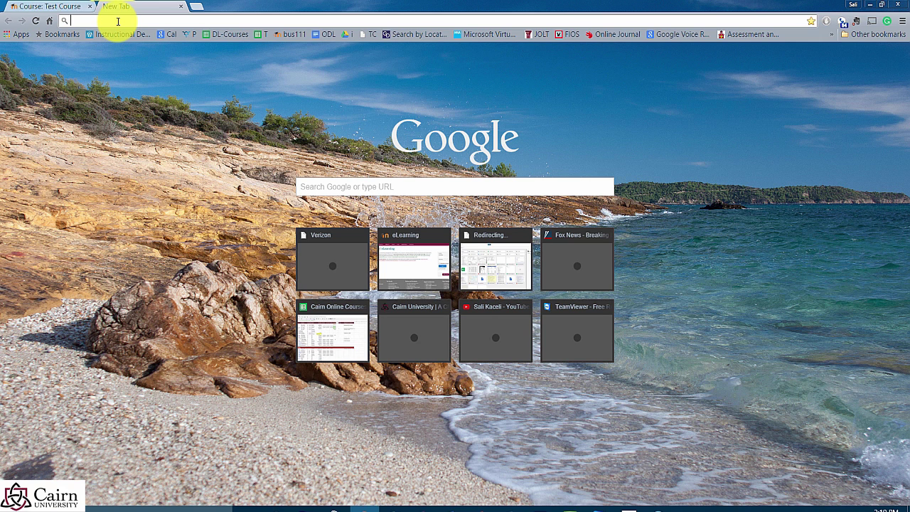
pyautogui.write('library.cairn.edu')
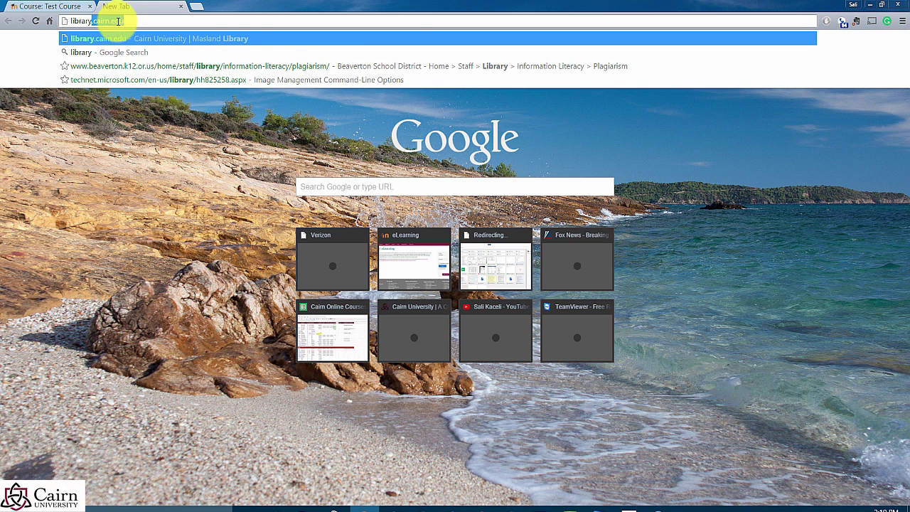
pyautogui.press('Return')
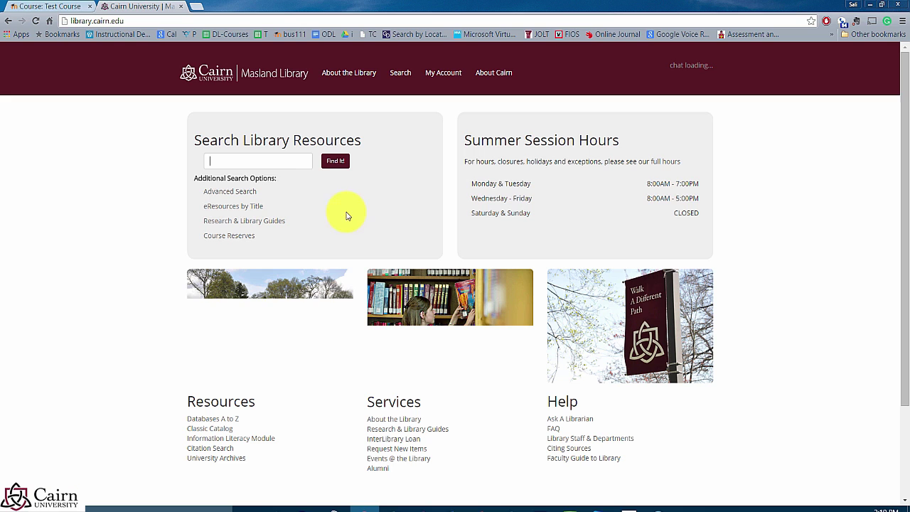
# Step: Search library resources for 'classrooms of the 21st century' and open the information literacy article
pyautogui.click(234, 160)
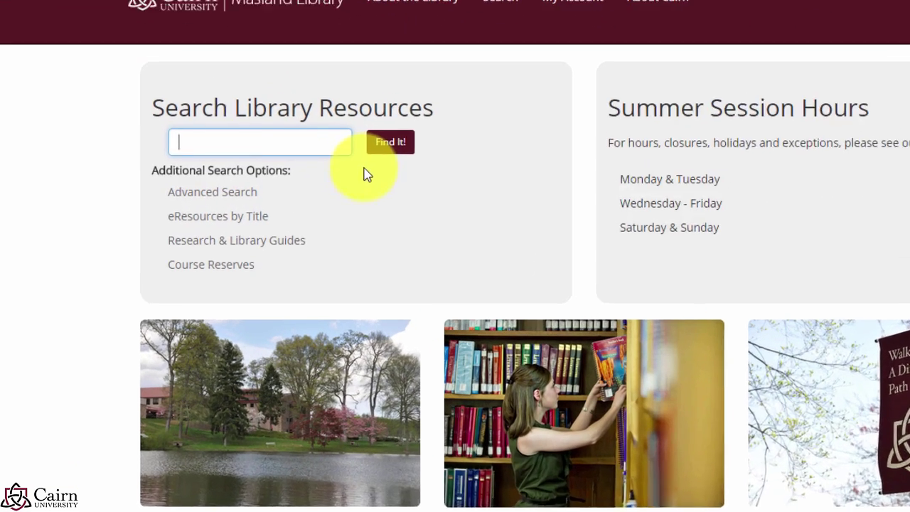
pyautogui.write('classrooms ')
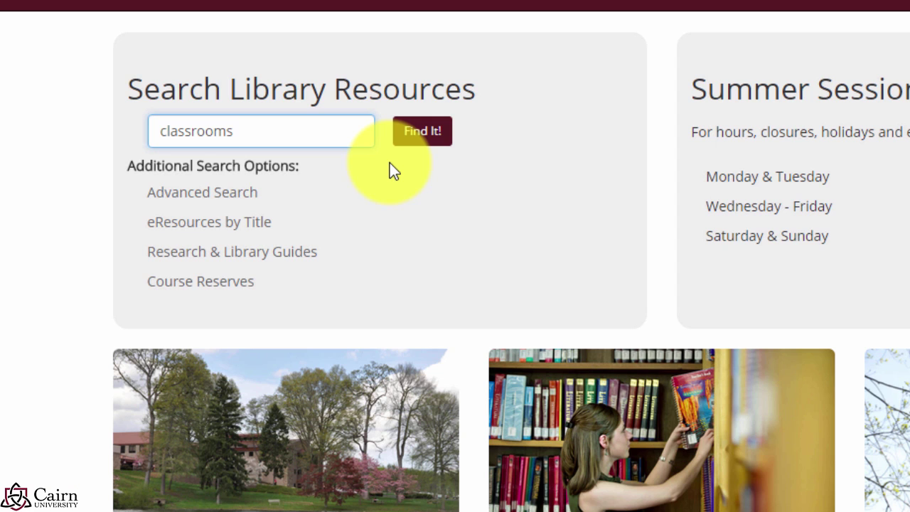
pyautogui.write('of the 21st century')
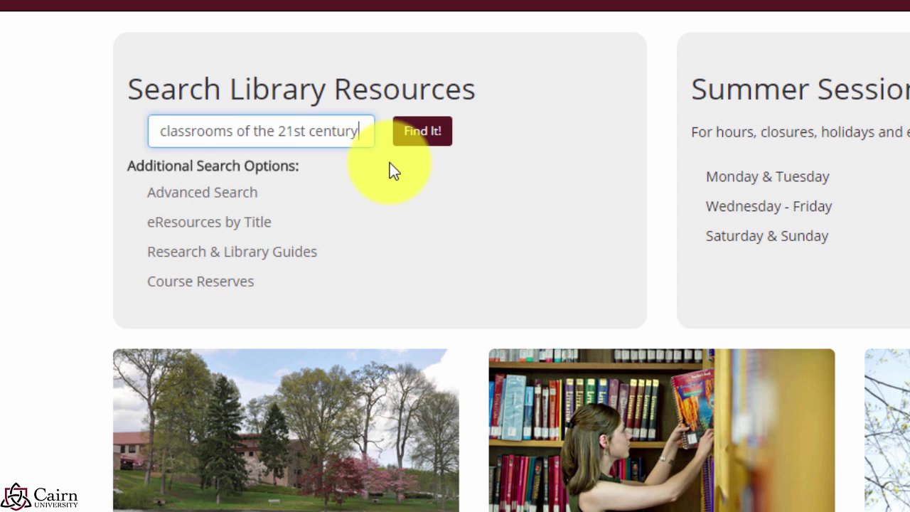
pyautogui.press('Return')
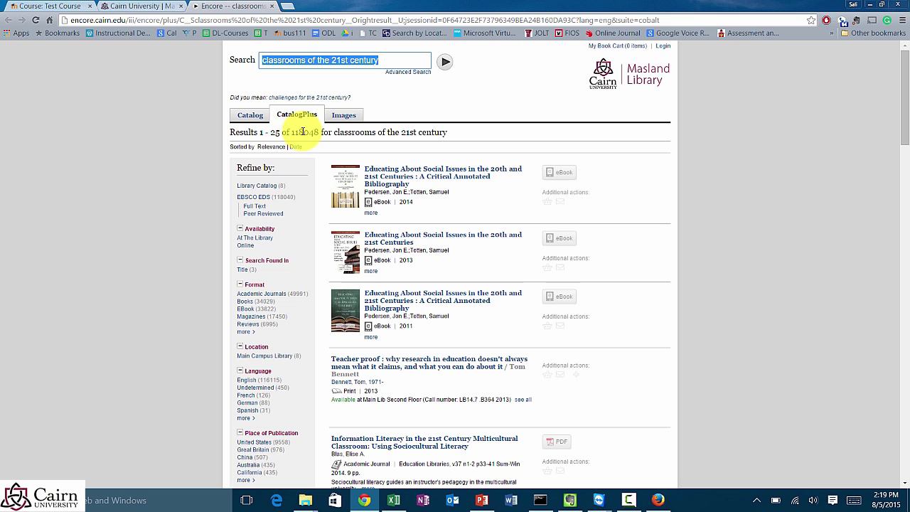
pyautogui.scroll(-1, 643, 347)
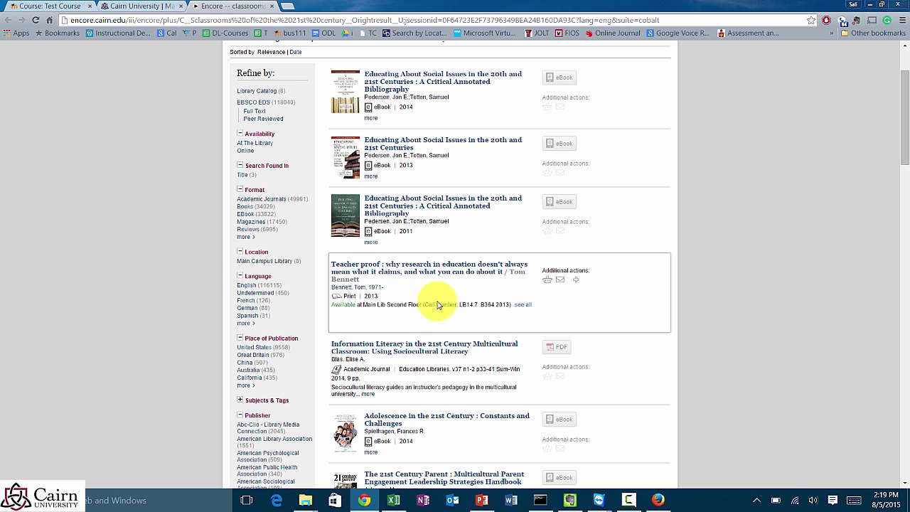
pyautogui.click(417, 352)
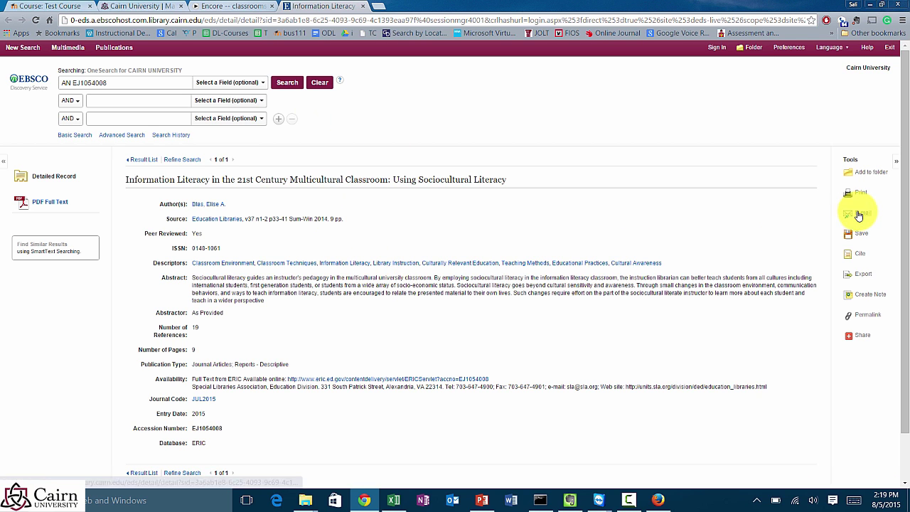
# Step: Open the article's PDF Full Text, copy its address, and return to the Test Course tab
pyautogui.click(277, 21)
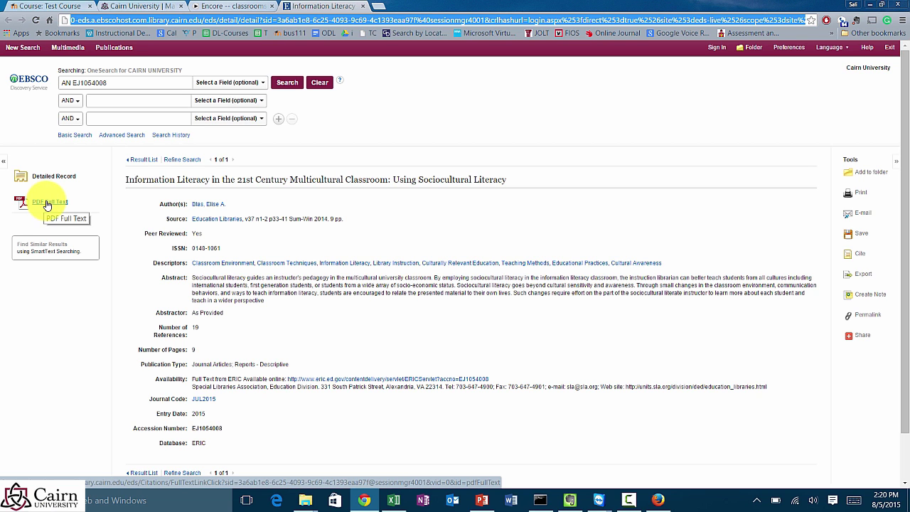
pyautogui.click(47, 205)
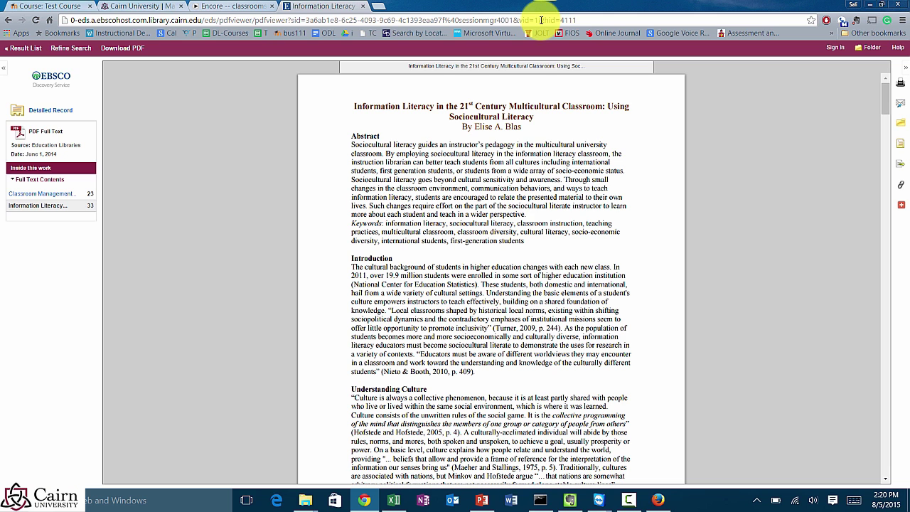
pyautogui.click(900, 186)
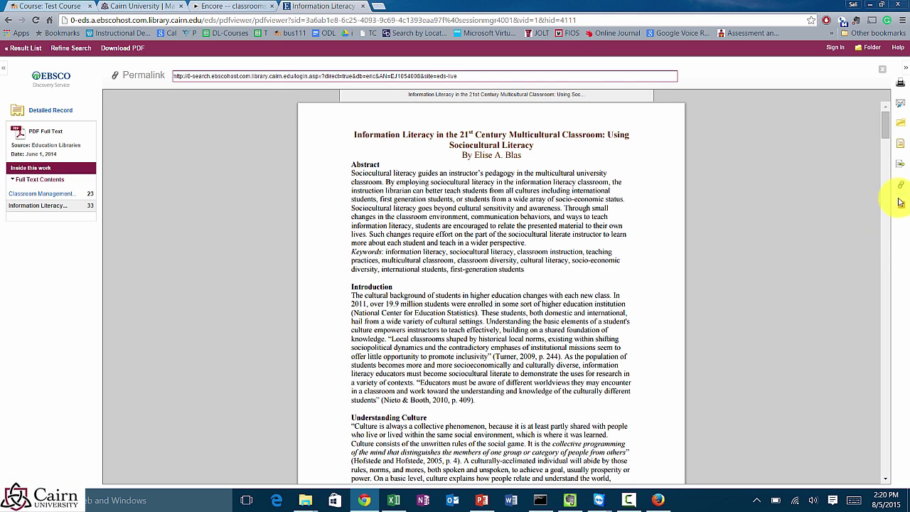
pyautogui.click(900, 185)
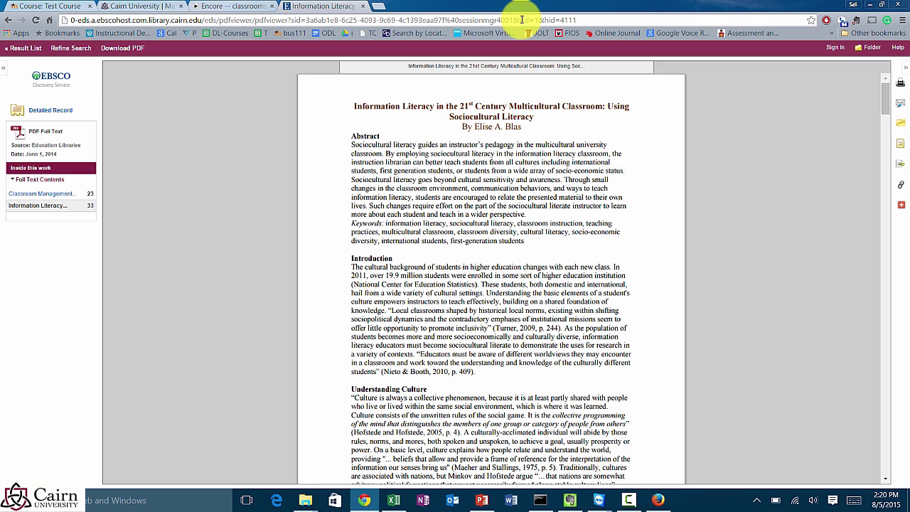
pyautogui.click(522, 20)
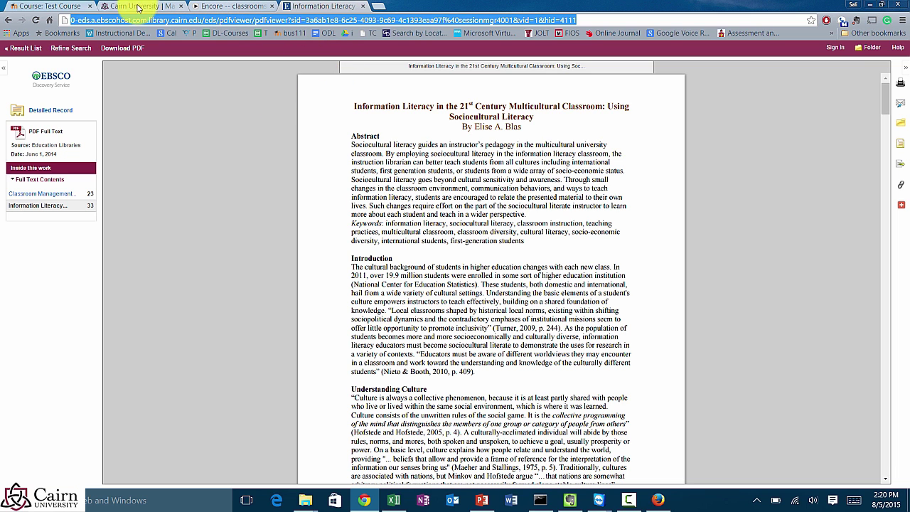
pyautogui.click(61, 5)
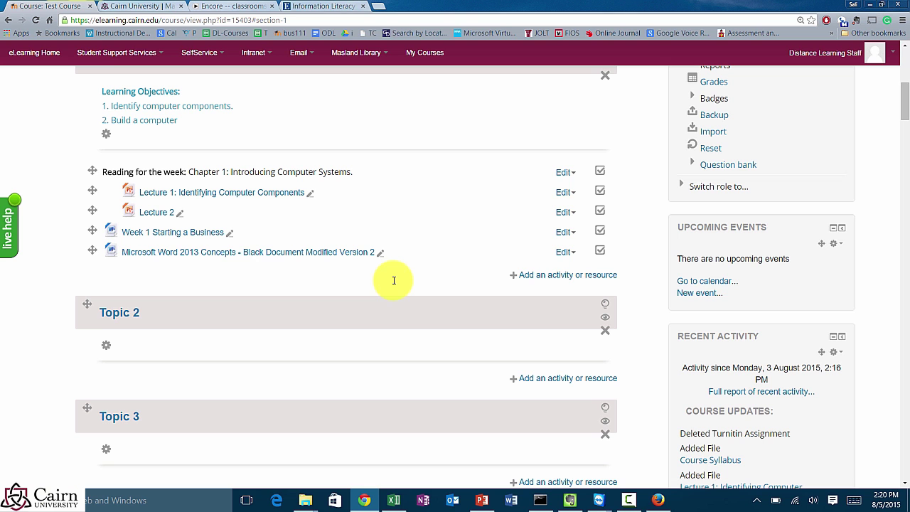
# Step: Choose URL from Week 1's activity chooser to open a new URL form
pyautogui.click(534, 280)
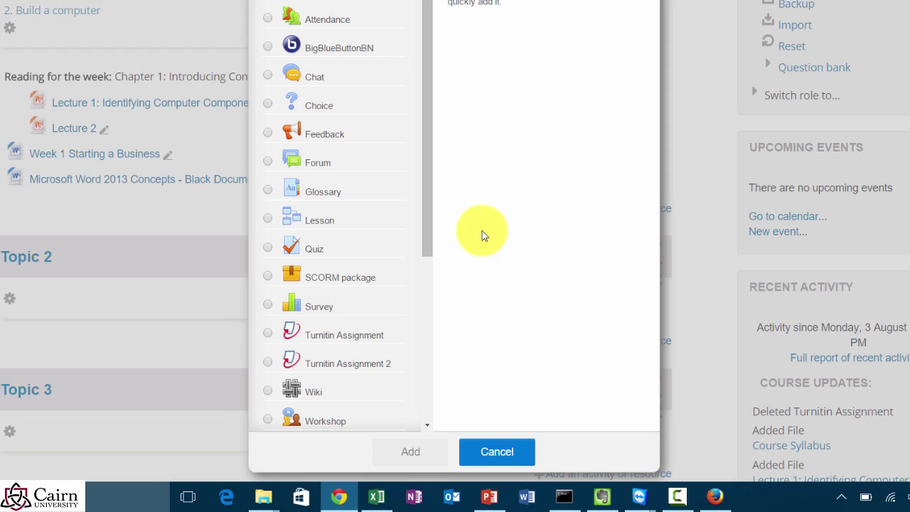
pyautogui.moveTo(426, 171); pyautogui.dragTo(413, 379)
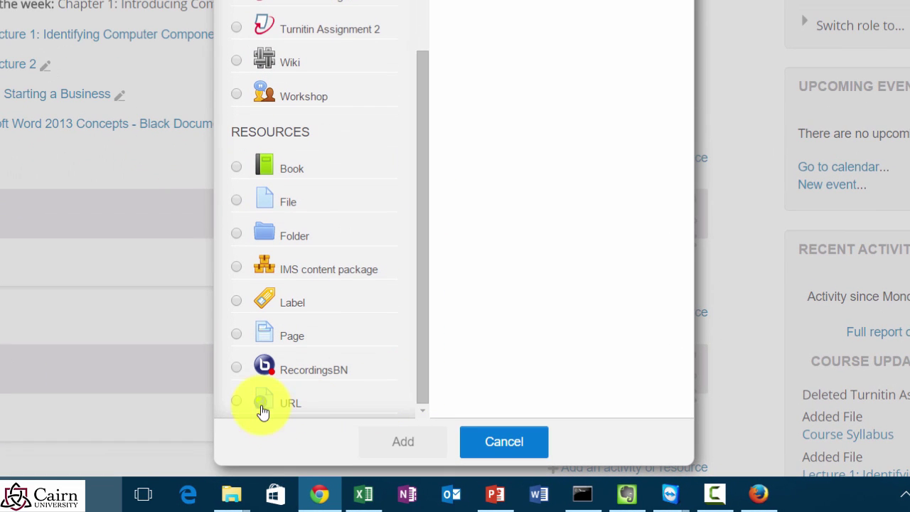
pyautogui.click(235, 402)
pyautogui.click(400, 442)
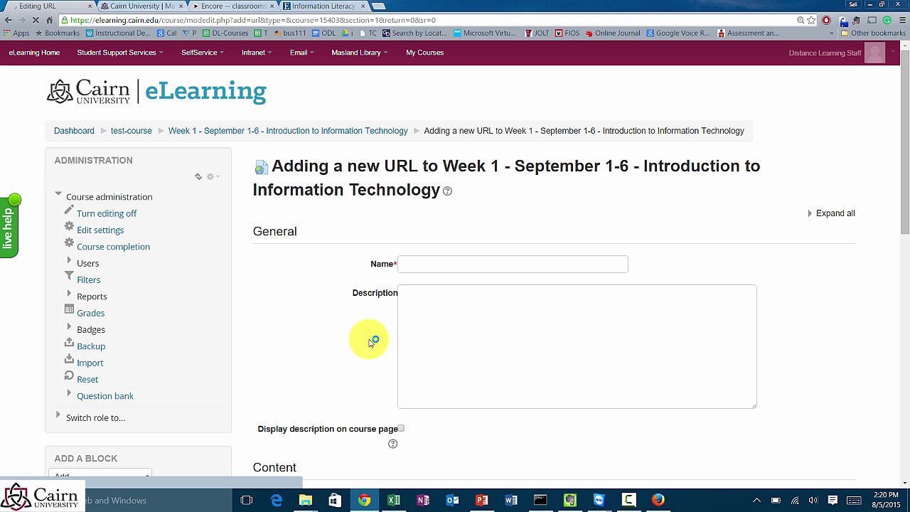
# Step: Name it 'Article on 21st Century Classrooms', paste the quiz-reminder description, and display it on the course page
pyautogui.click(420, 270)
pyautogui.write('Article on 21st Century Classrooms')
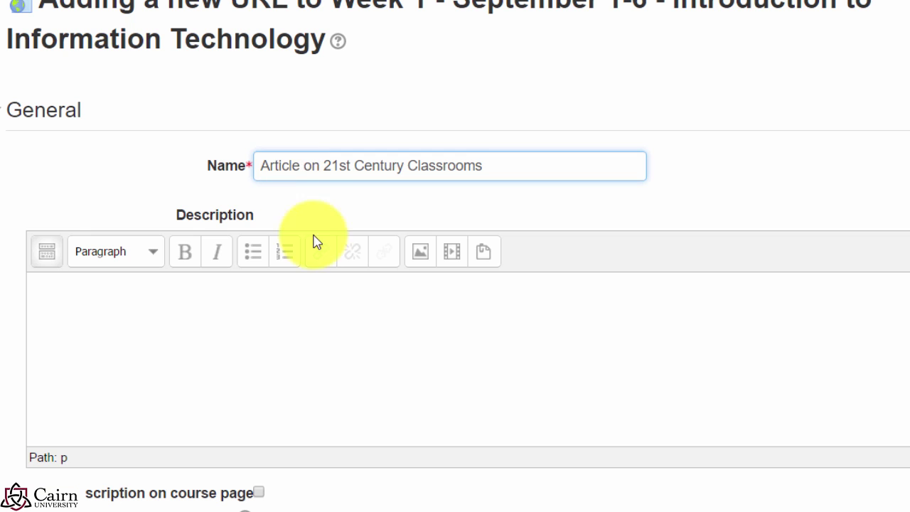
pyautogui.click(219, 361)
pyautogui.scroll(-1, 203, 368)
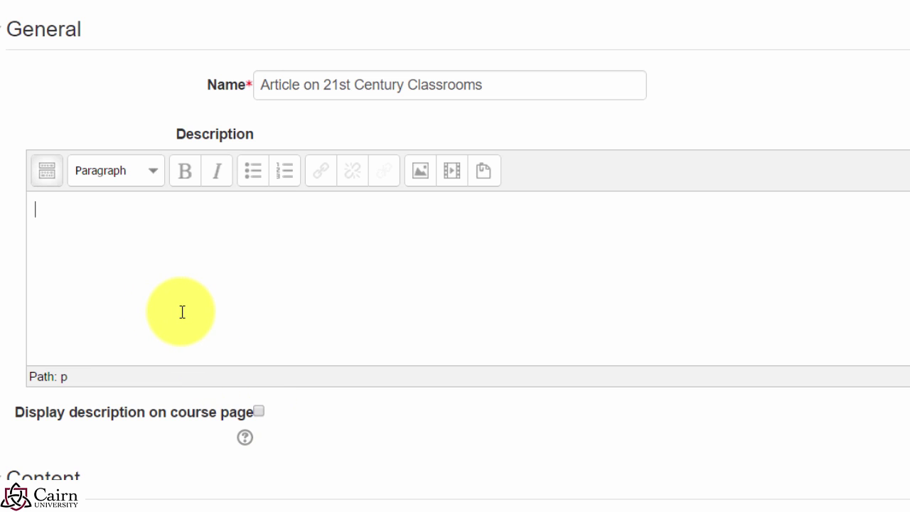
pyautogui.write('Read the article. It will be in the quiz.')
pyautogui.scroll(-2, 325, 296)
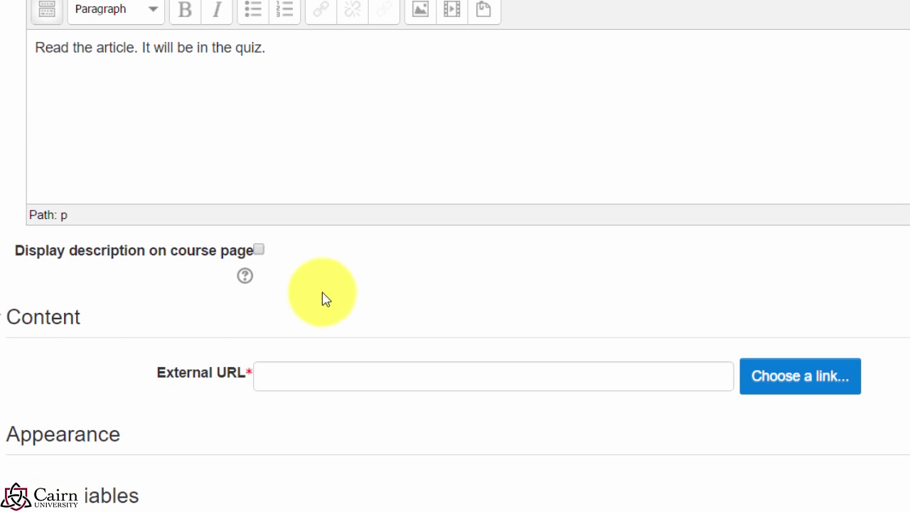
pyautogui.click(259, 250)
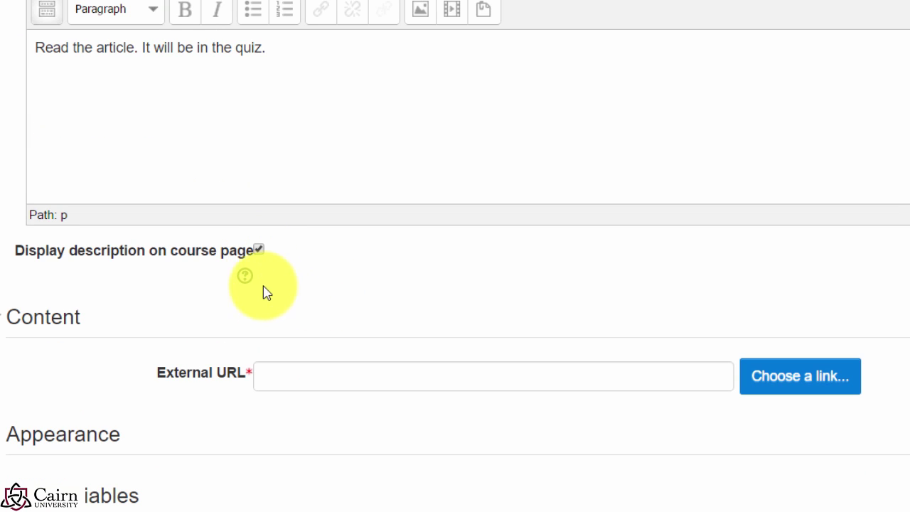
# Step: Paste the EBSCO PDF address as the External URL and set Display to Open
pyautogui.click(312, 378)
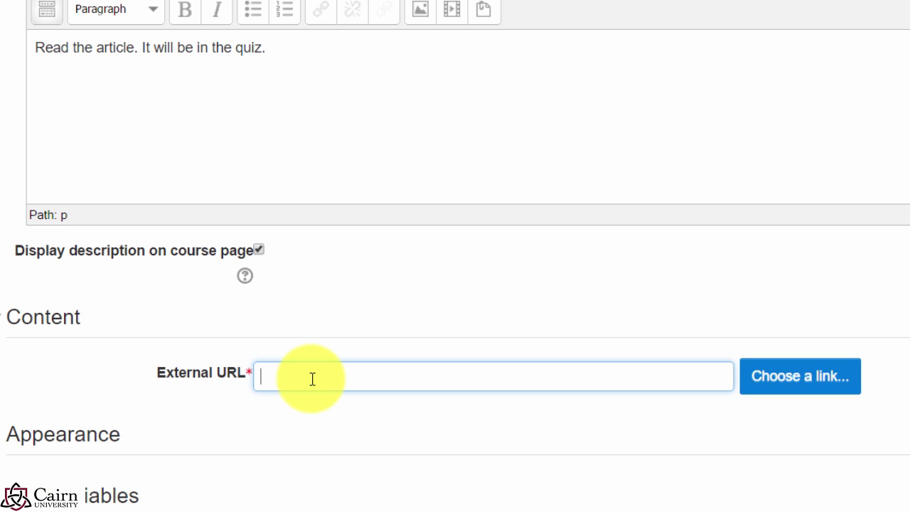
pyautogui.hotkey('ctrl', 'v')
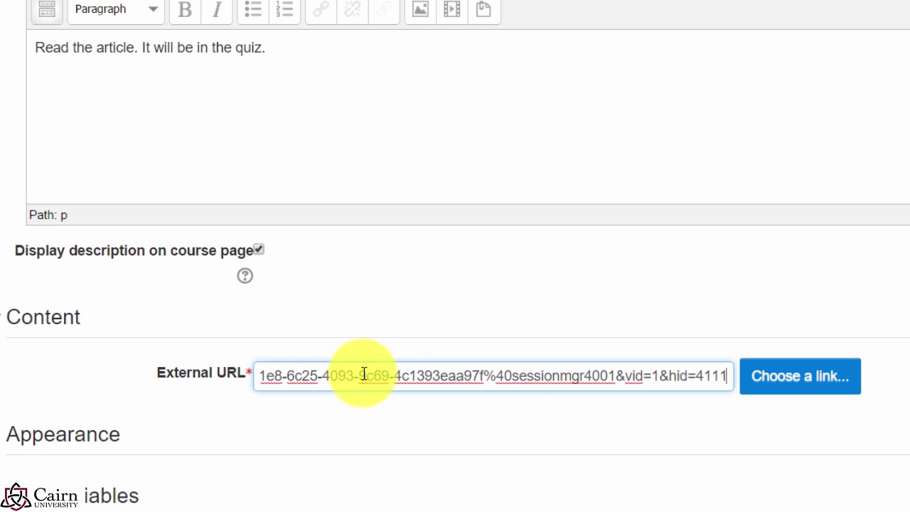
pyautogui.scroll(-1, 280, 474)
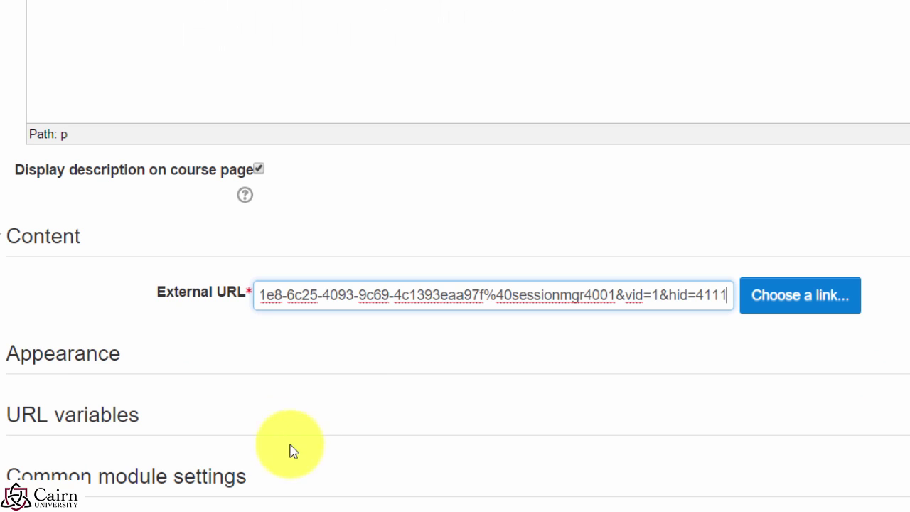
pyautogui.click(45, 358)
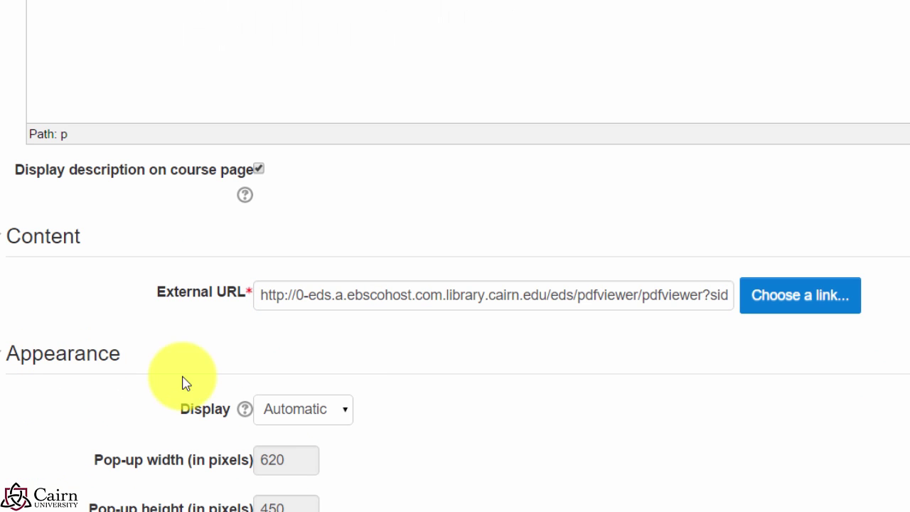
pyautogui.click(306, 427)
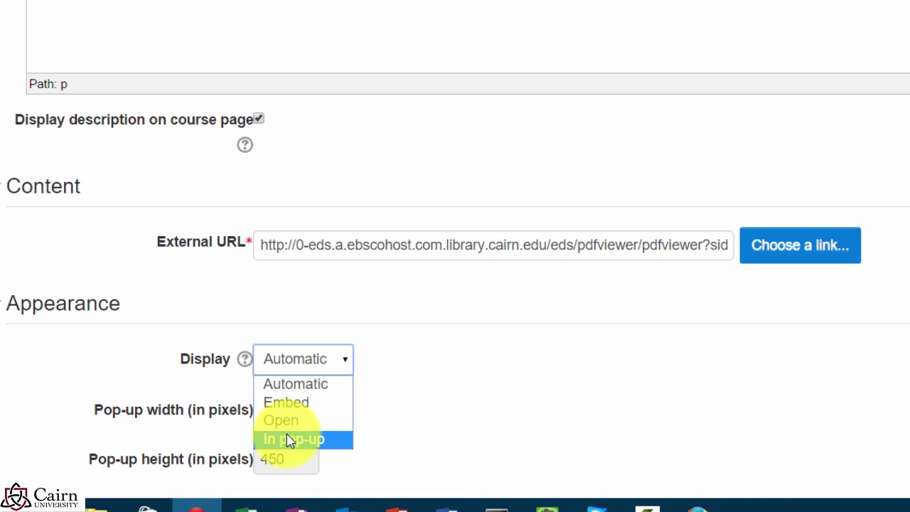
pyautogui.click(284, 422)
pyautogui.scroll(-8, 391, 425)
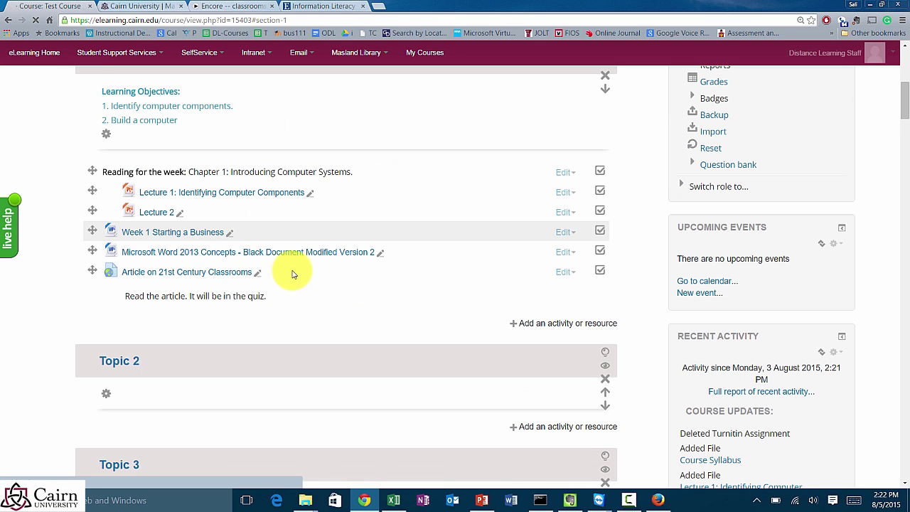
pyautogui.scroll(-2, 284, 330)
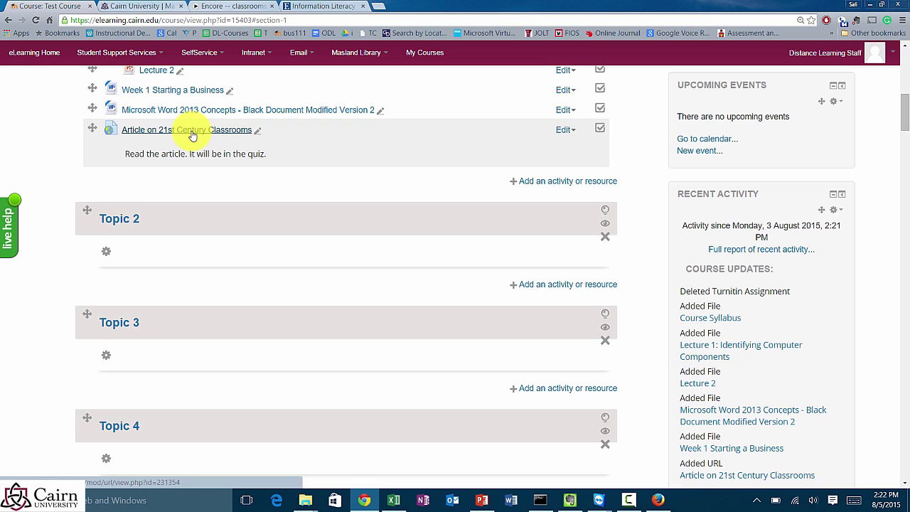
pyautogui.click(192, 135)
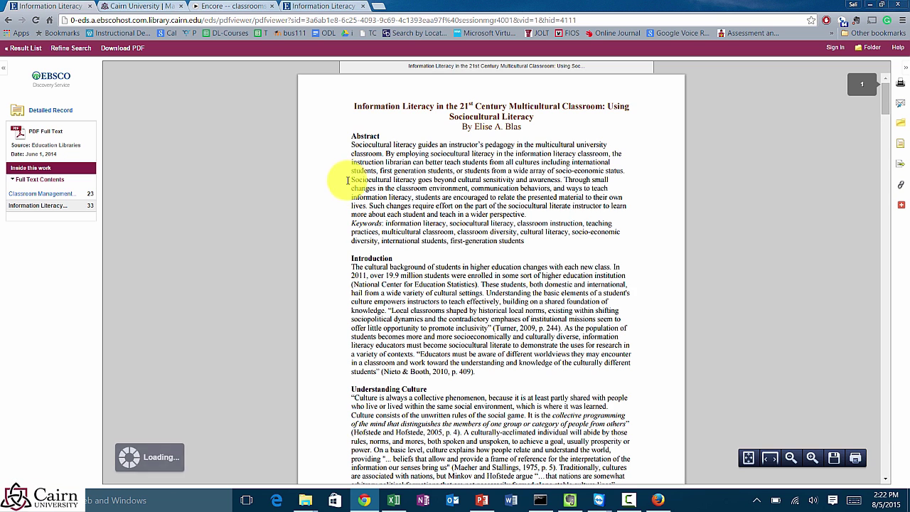
pyautogui.click(9, 21)
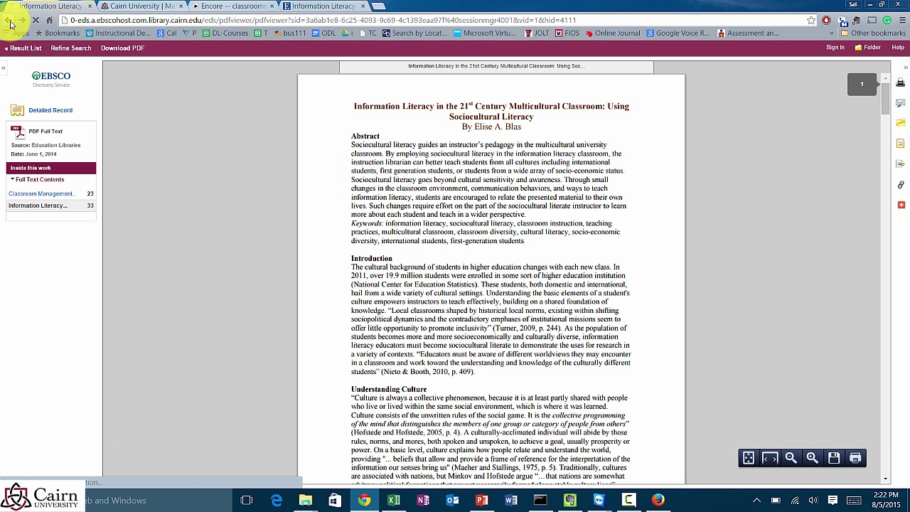
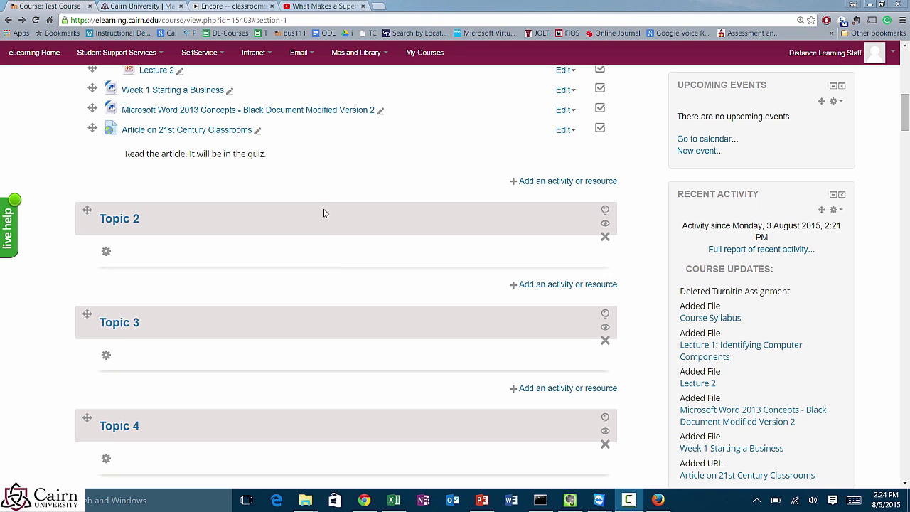
# Step: Copy the 'What Makes a Supercomputer?' YouTube video address and return to the Test Course tab
pyautogui.click(317, 6)
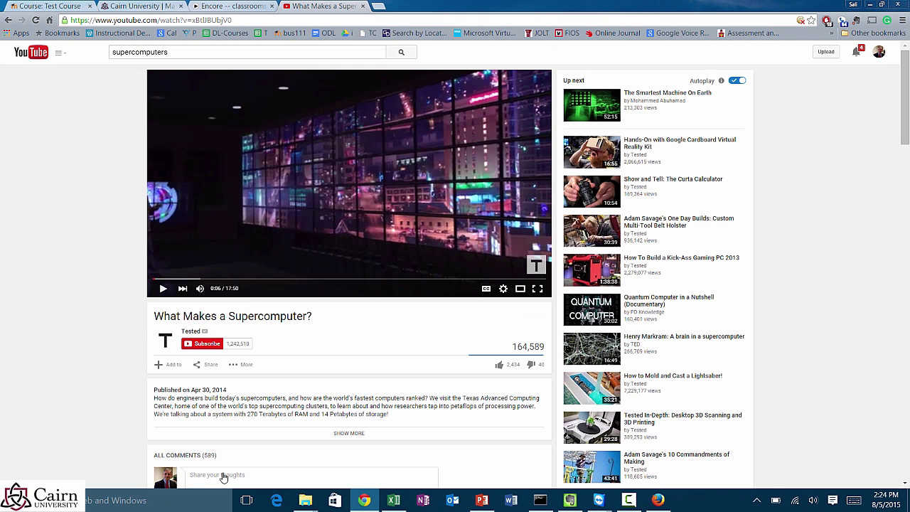
pyautogui.click(173, 56)
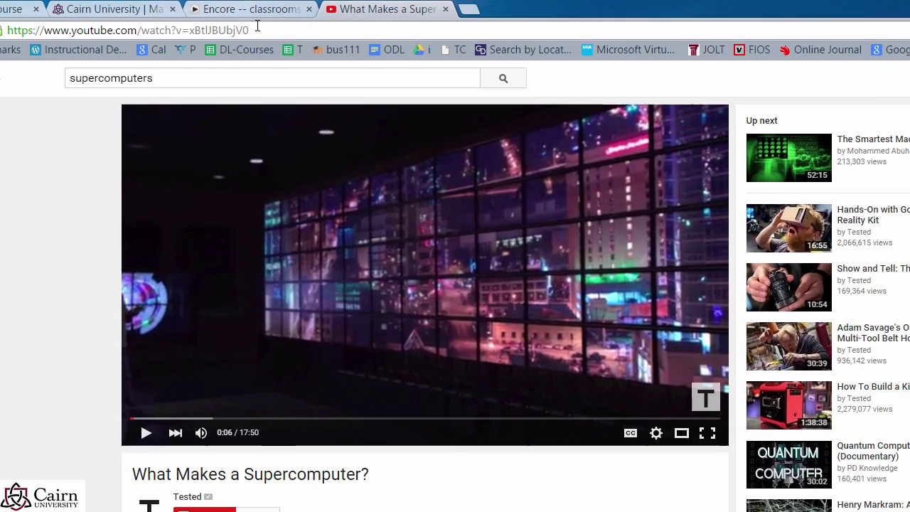
pyautogui.click(263, 29)
pyautogui.hotkey('ctrl', 'c')
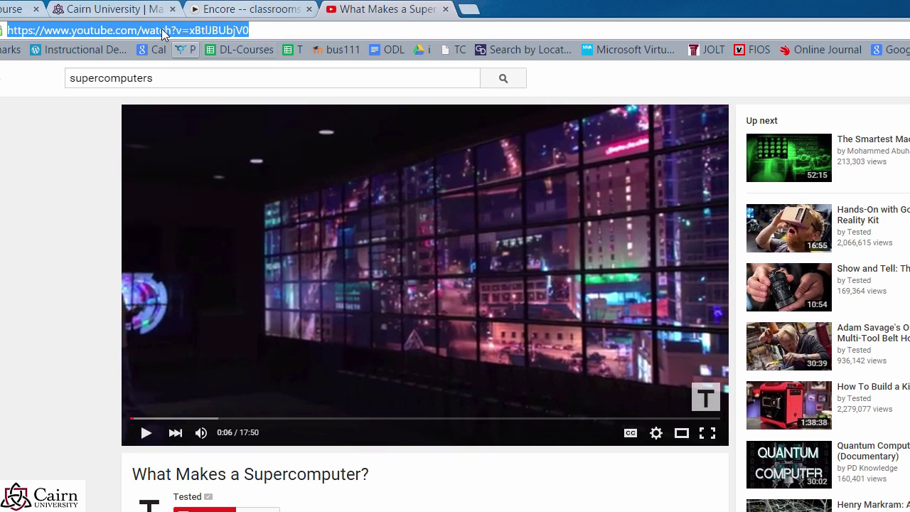
pyautogui.click(2, 14)
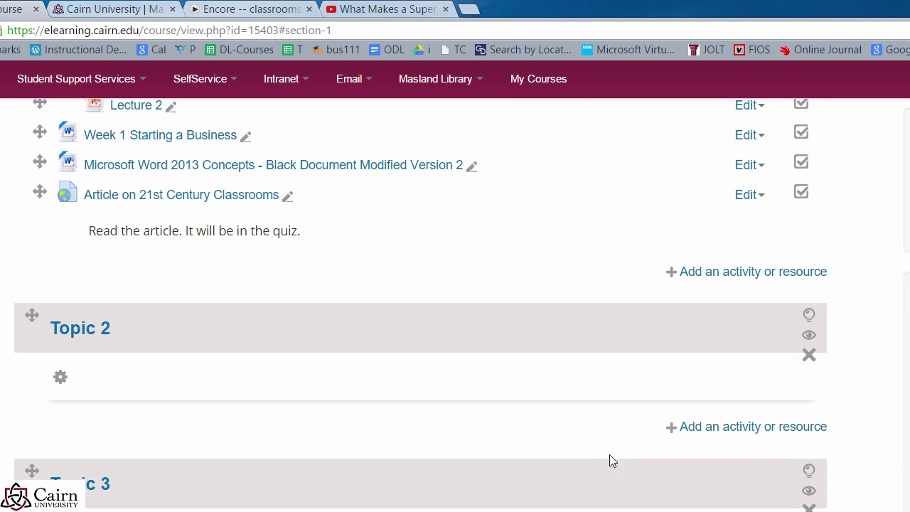
# Step: Start a new URL resource in Week 1 named 'What makes a computer a supercomputer'
pyautogui.click(718, 274)
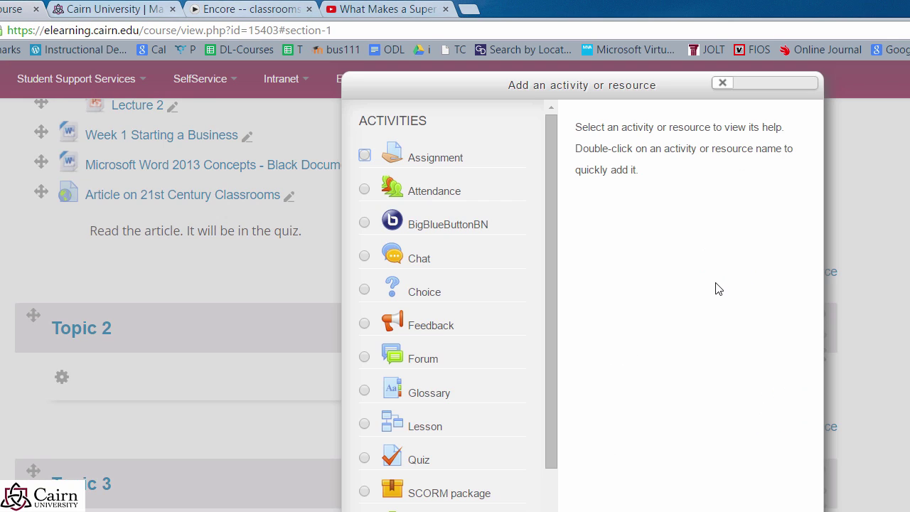
pyautogui.moveTo(404, 348); pyautogui.dragTo(189, 427)
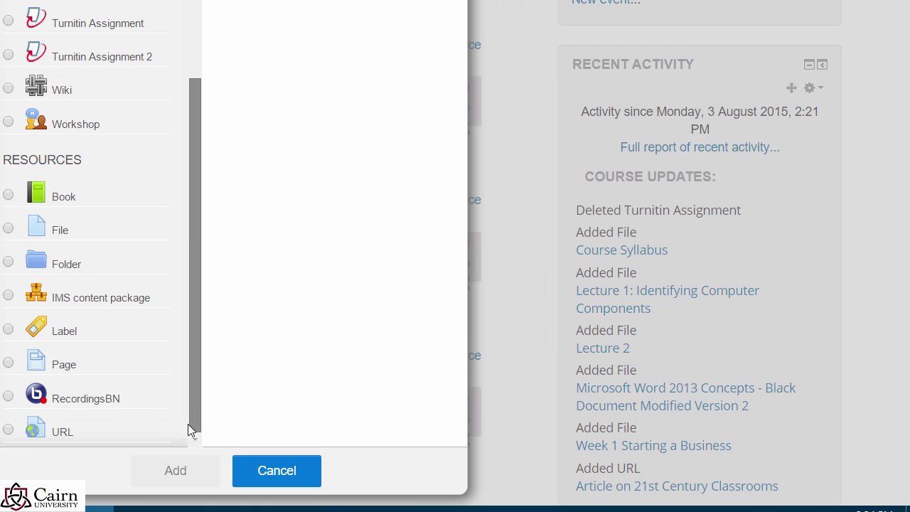
pyautogui.click(9, 431)
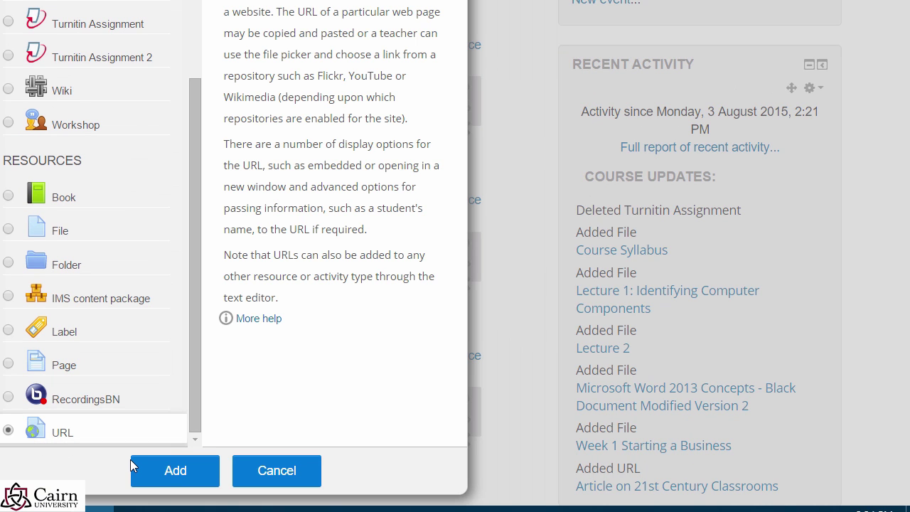
pyautogui.click(162, 477)
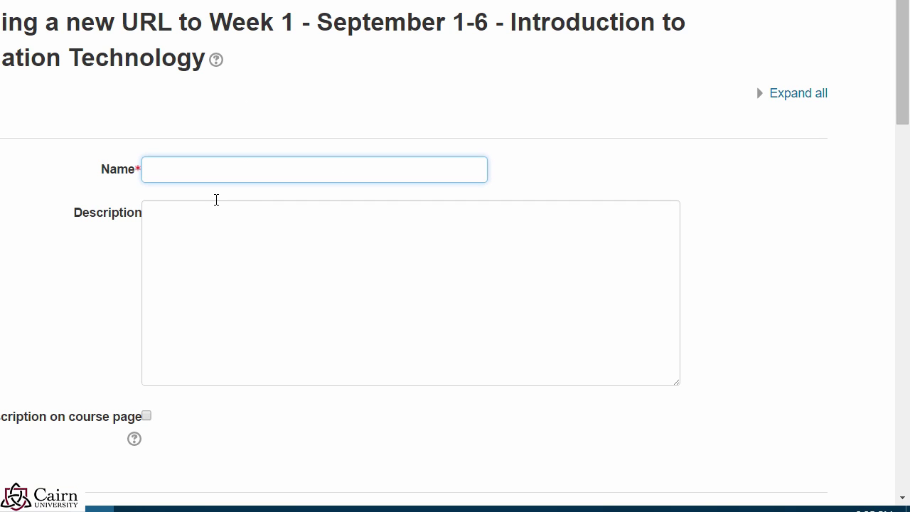
pyautogui.write('What makes a computer a supercomputer')
pyautogui.click(151, 334)
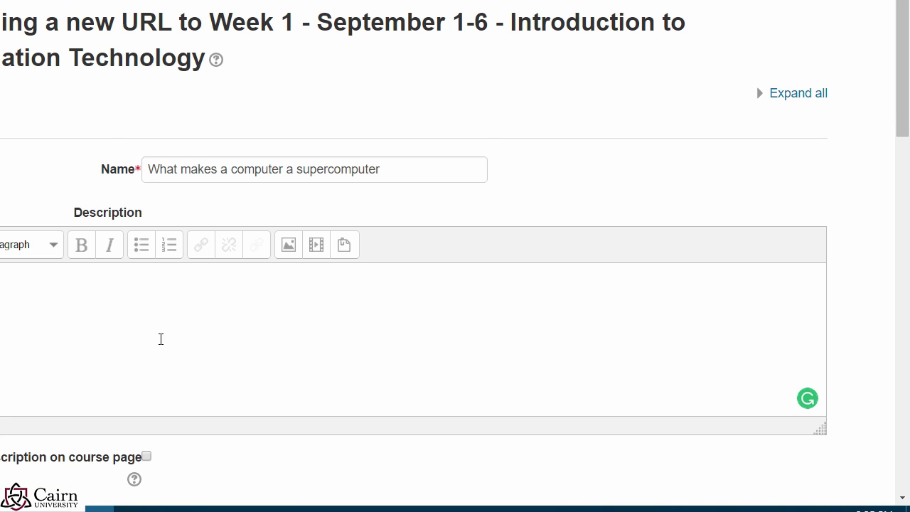
# Step: Paste the YouTube video address as the External URL
pyautogui.scroll(-2, 79, 372)
pyautogui.scroll(-1, 146, 349)
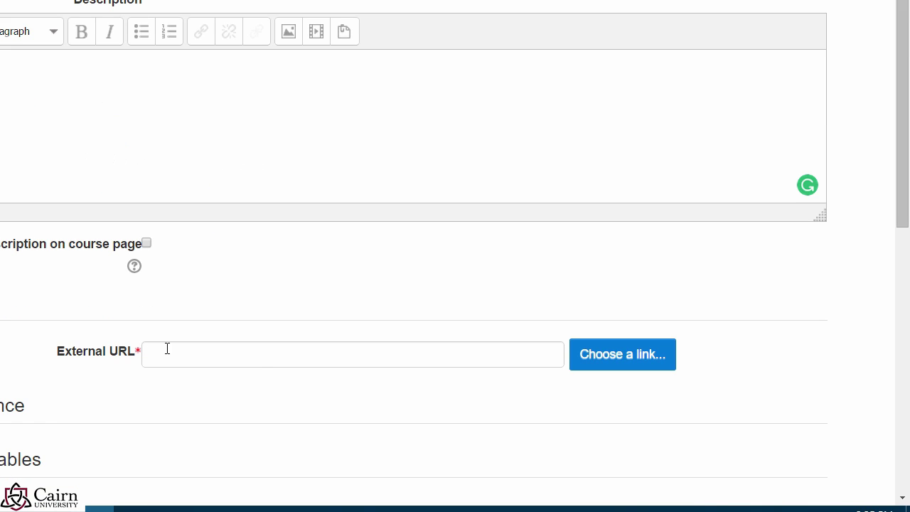
pyautogui.click(253, 365)
pyautogui.hotkey('ctrl', 'v')
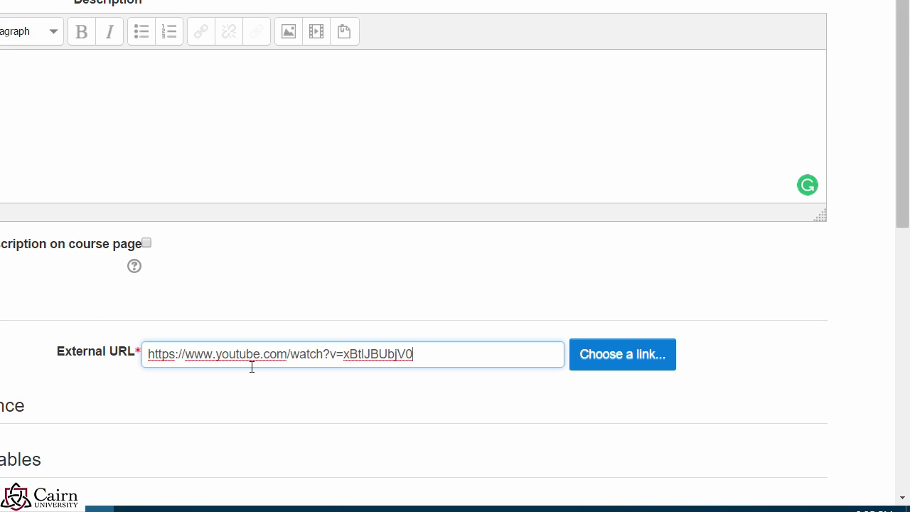
# Step: Set the Appearance Display option to Embed, then save and return to the course
pyautogui.scroll(-2, 618, 483)
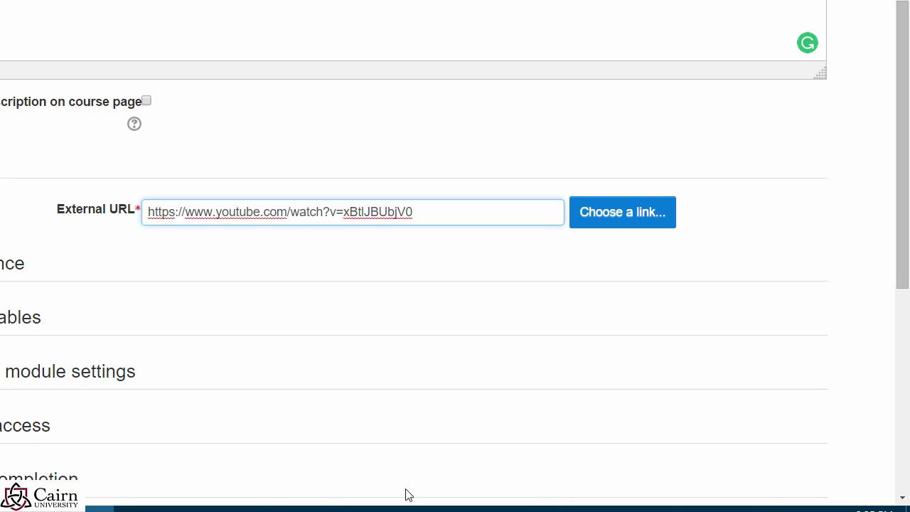
pyautogui.scroll(-1, 49, 433)
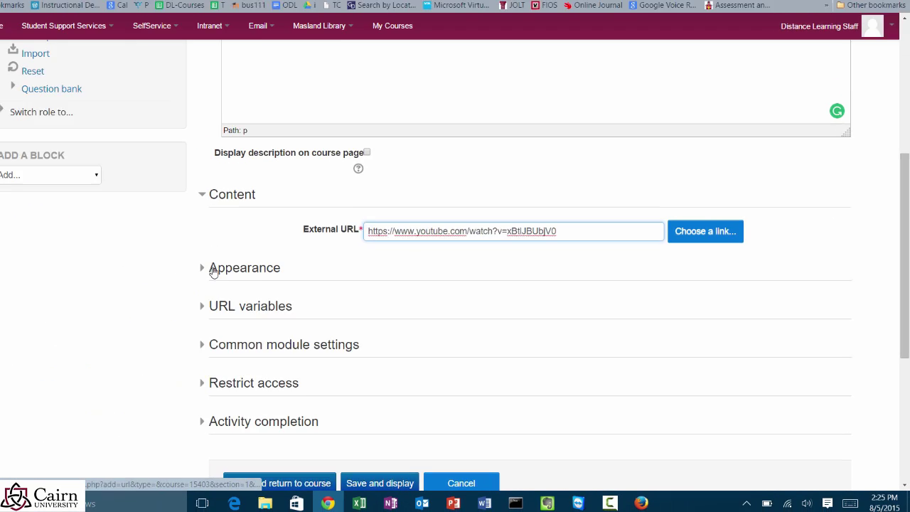
pyautogui.click(13, 191)
pyautogui.click(420, 318)
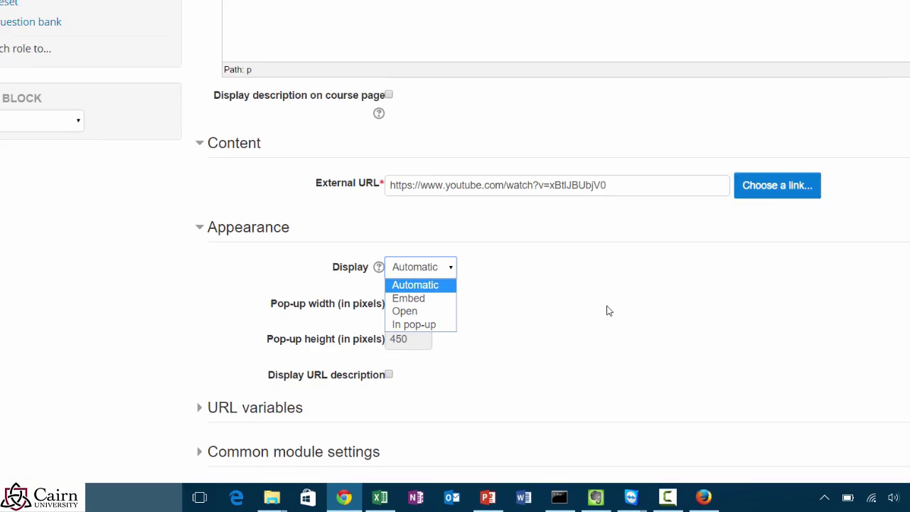
pyautogui.click(582, 342)
pyautogui.click(419, 199)
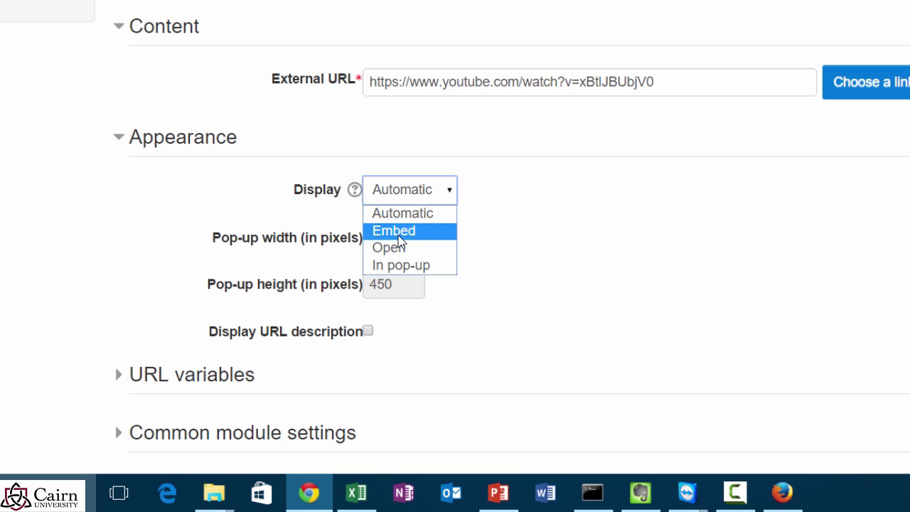
pyautogui.click(398, 235)
pyautogui.scroll(-1, 569, 281)
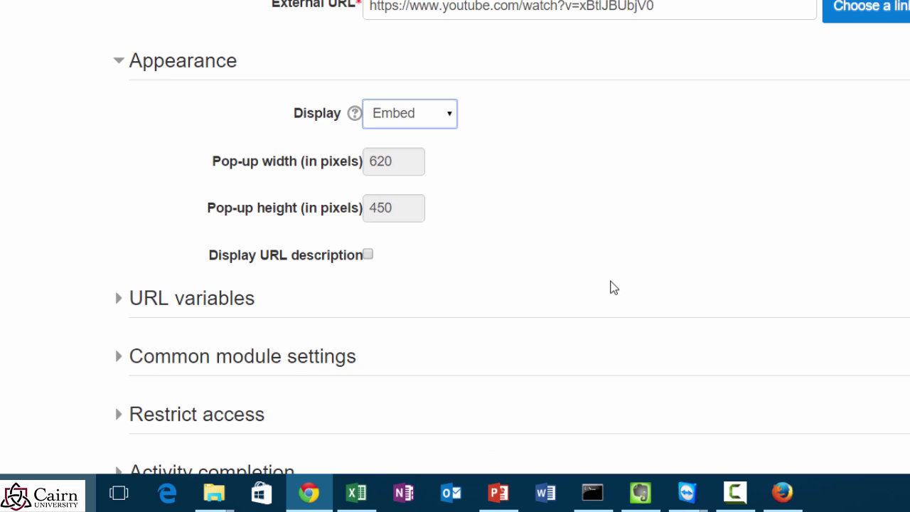
pyautogui.scroll(-3, 327, 356)
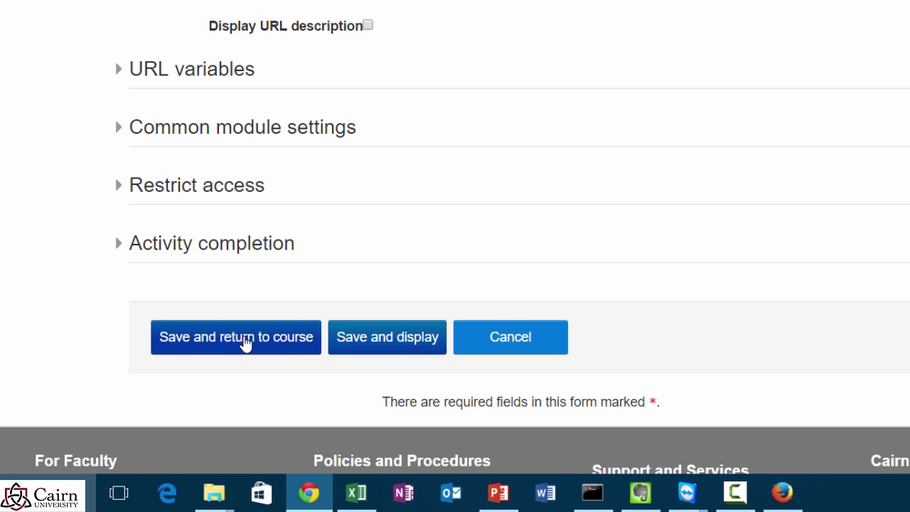
pyautogui.click(254, 347)
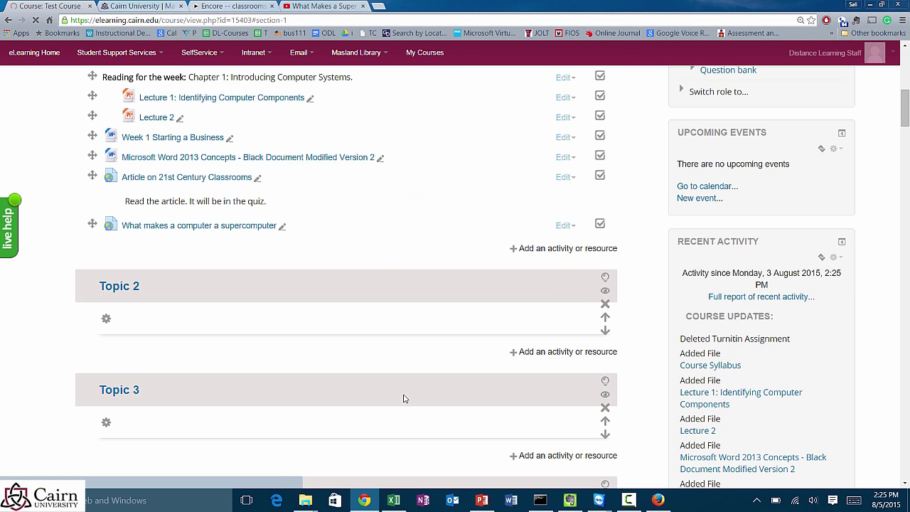
# Step: Open the supercomputer link page, play and pause its embedded video, then go back to the course
pyautogui.scroll(-1, 403, 398)
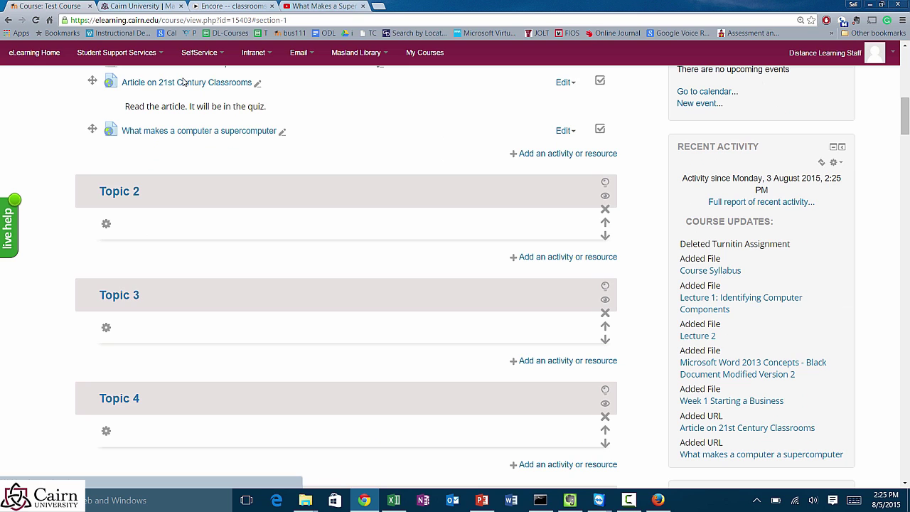
pyautogui.click(188, 134)
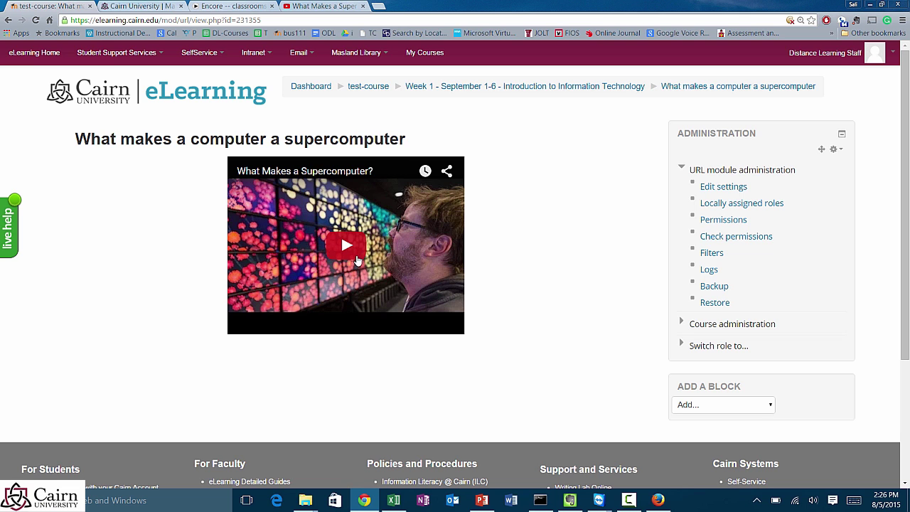
pyautogui.click(356, 260)
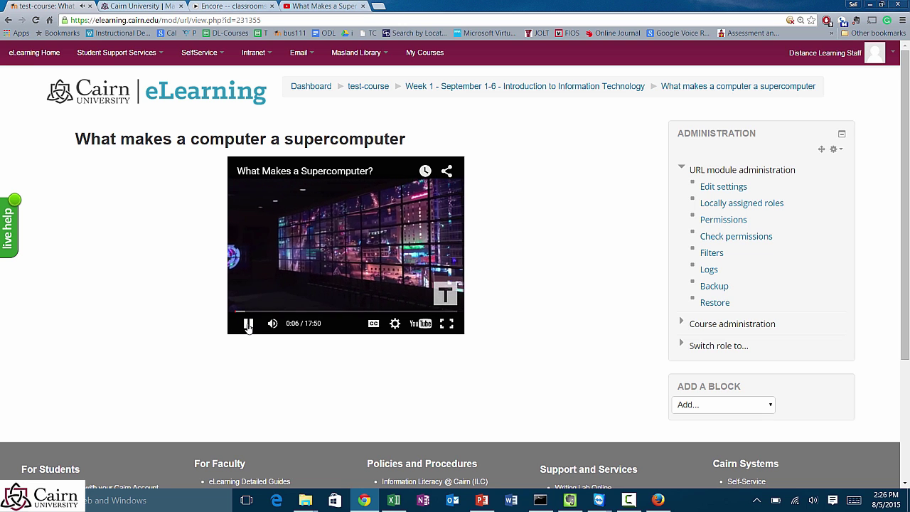
pyautogui.click(248, 324)
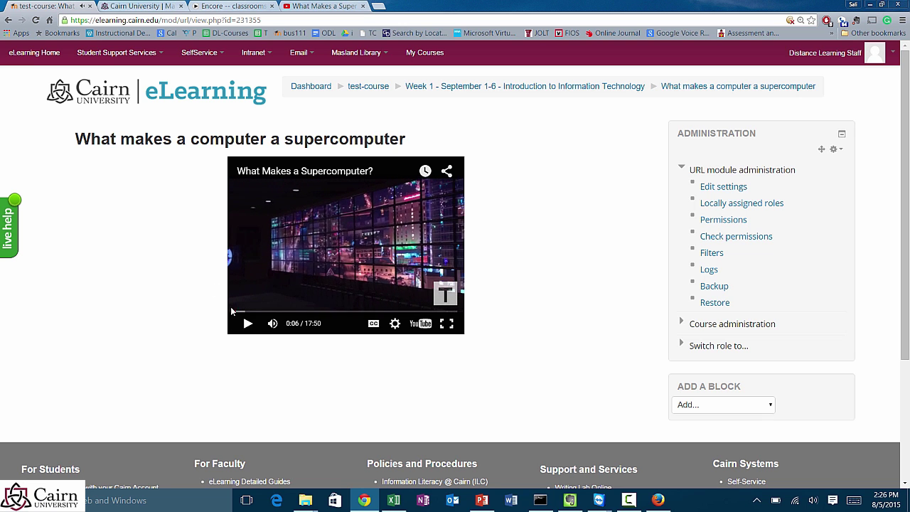
pyautogui.click(7, 20)
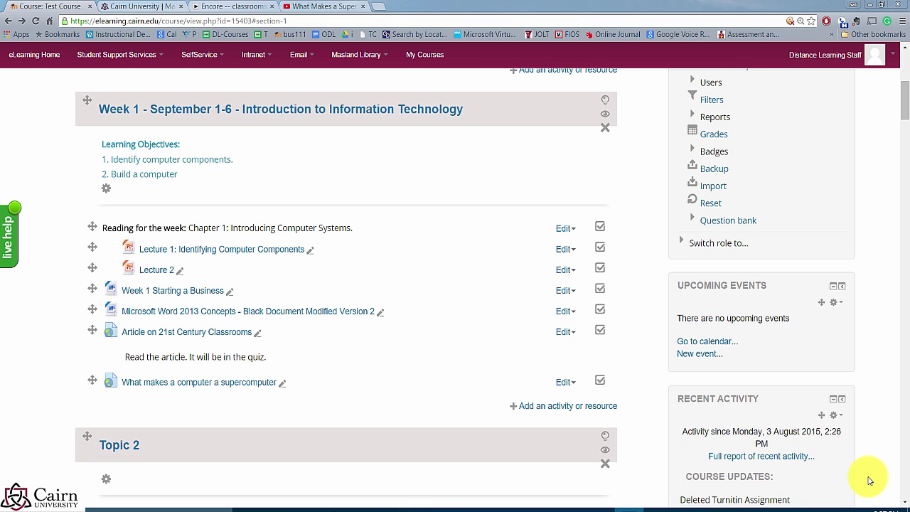
# Step: Expand 'Switch role to' in the Administration block to list the available roles
pyautogui.scroll(3, 533, 304)
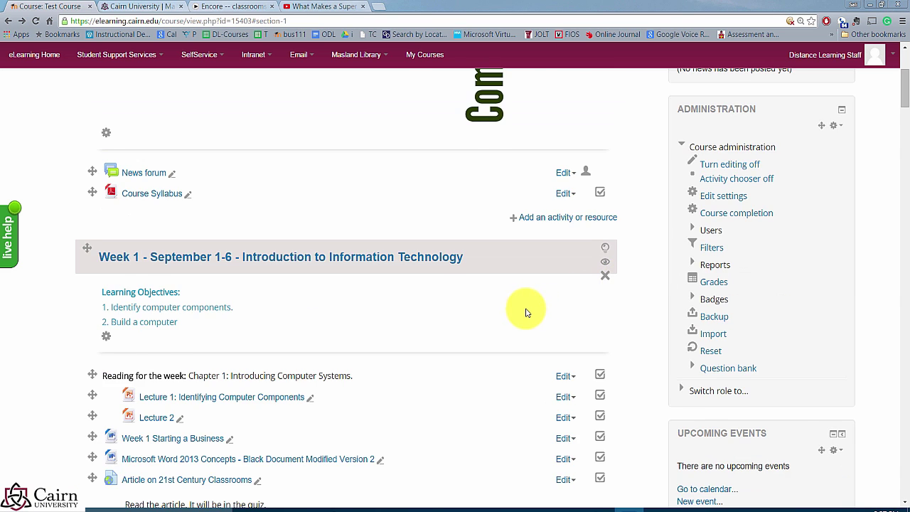
pyautogui.scroll(1, 528, 312)
pyautogui.scroll(1, 542, 319)
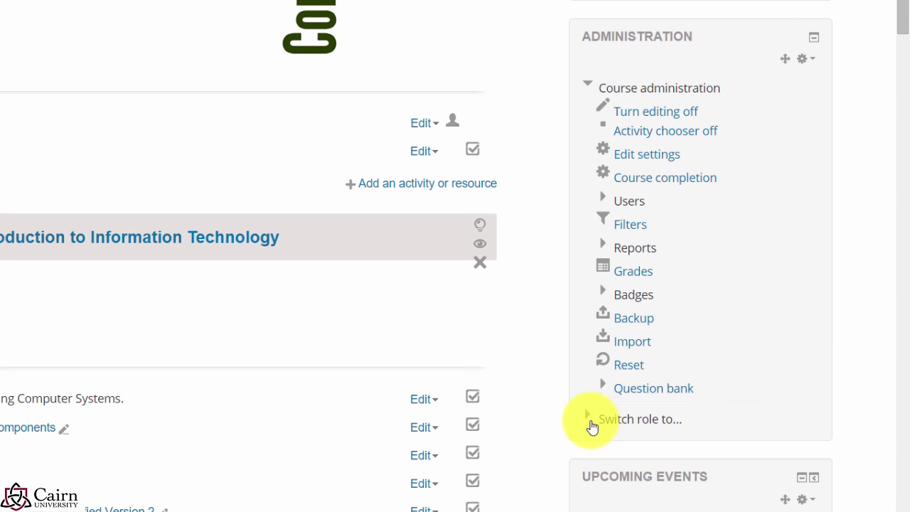
pyautogui.click(588, 422)
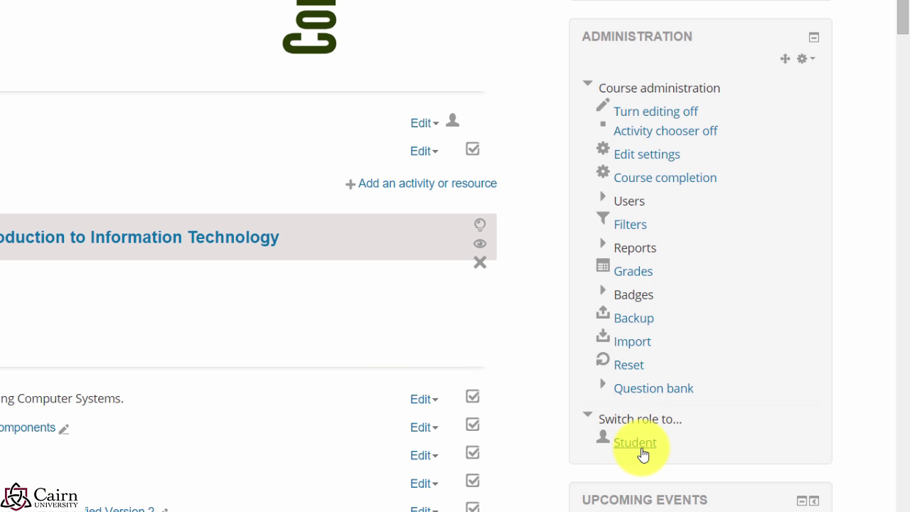
# Step: Switch to the Student role and browse the course as students see it
pyautogui.click(617, 442)
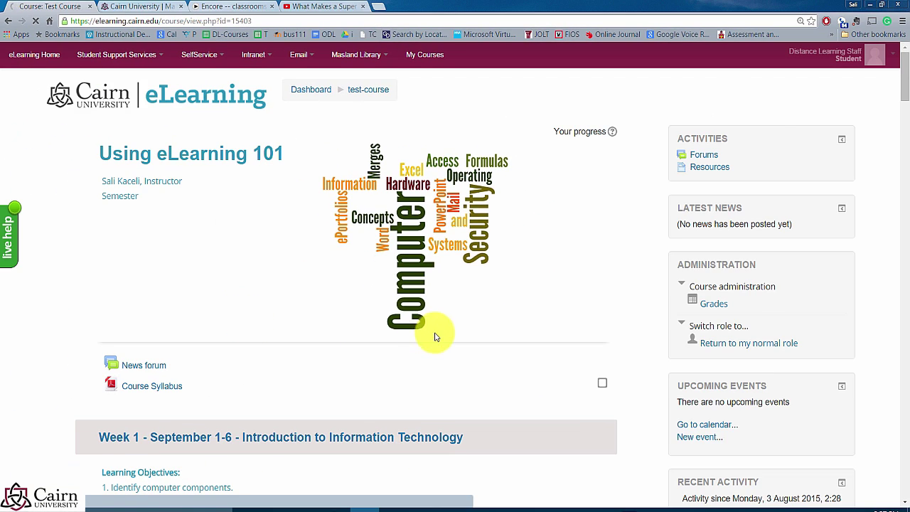
pyautogui.scroll(-1, 412, 324)
pyautogui.scroll(-2, 319, 341)
pyautogui.scroll(-1, 316, 345)
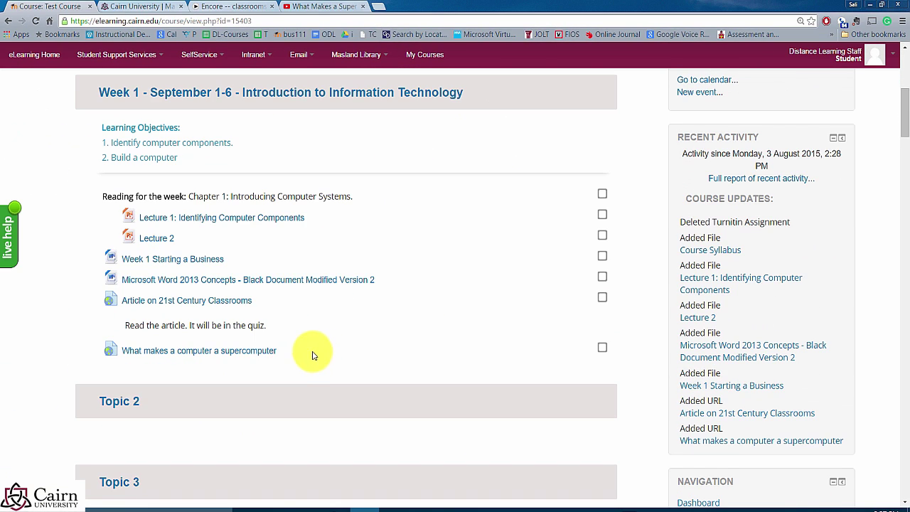
pyautogui.scroll(-1, 270, 346)
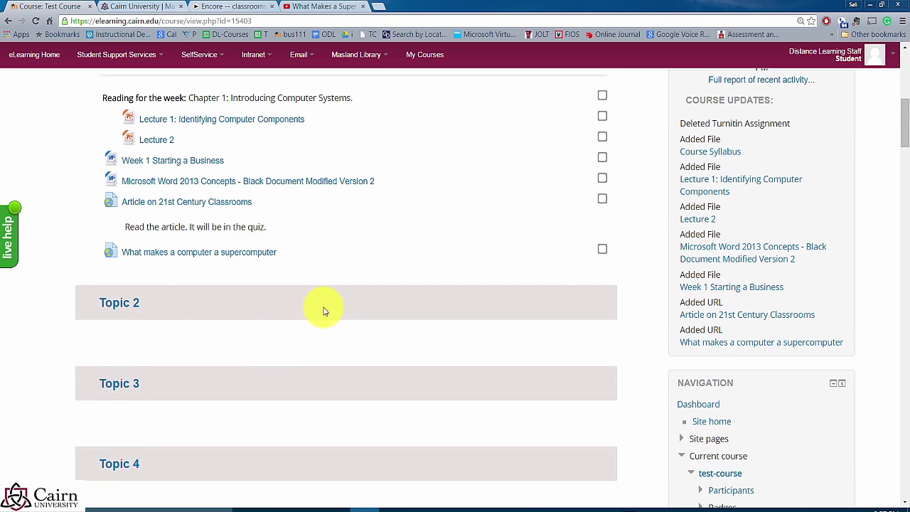
pyautogui.scroll(3, 323, 309)
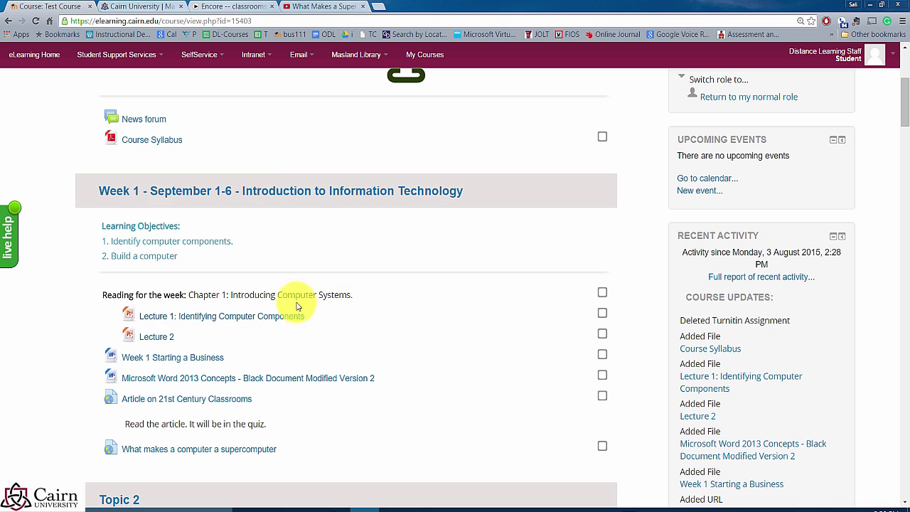
pyautogui.scroll(1, 577, 285)
pyautogui.scroll(1, 577, 285)
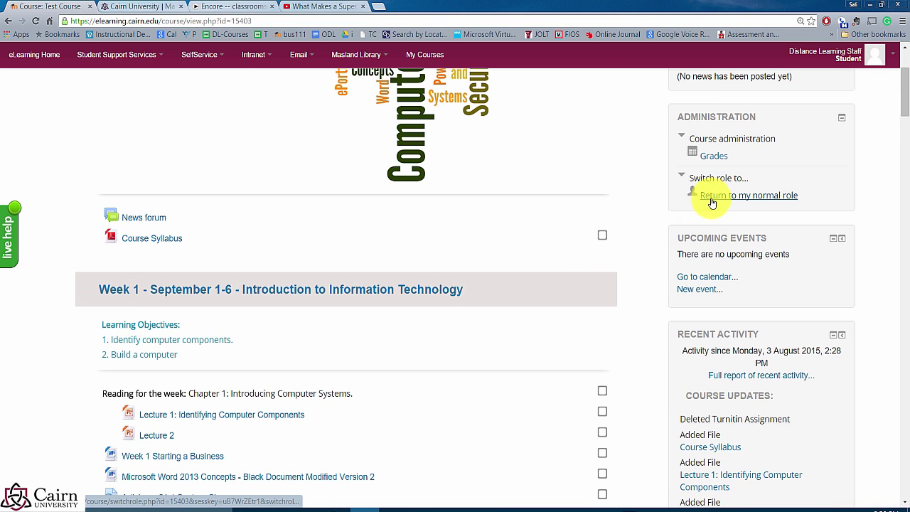
# Step: Return to the normal instructor role from the Student view
pyautogui.click(718, 200)
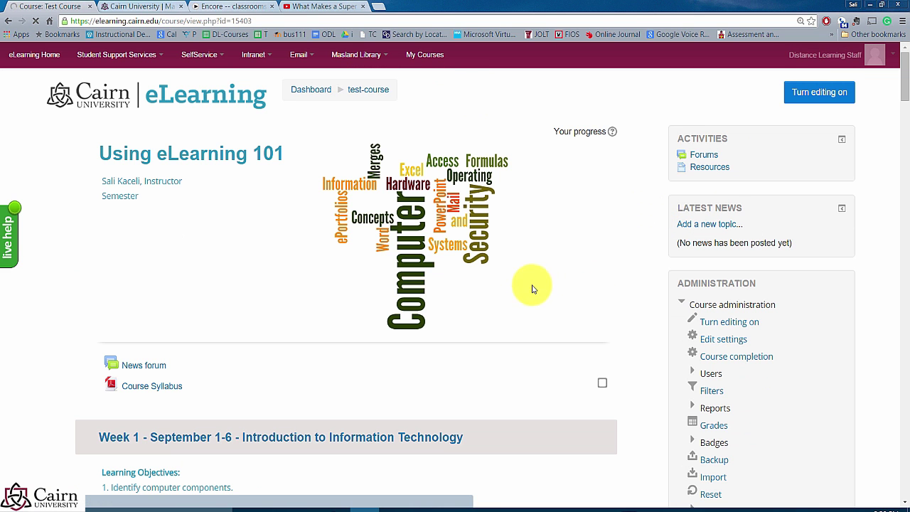
pyautogui.scroll(-3, 409, 368)
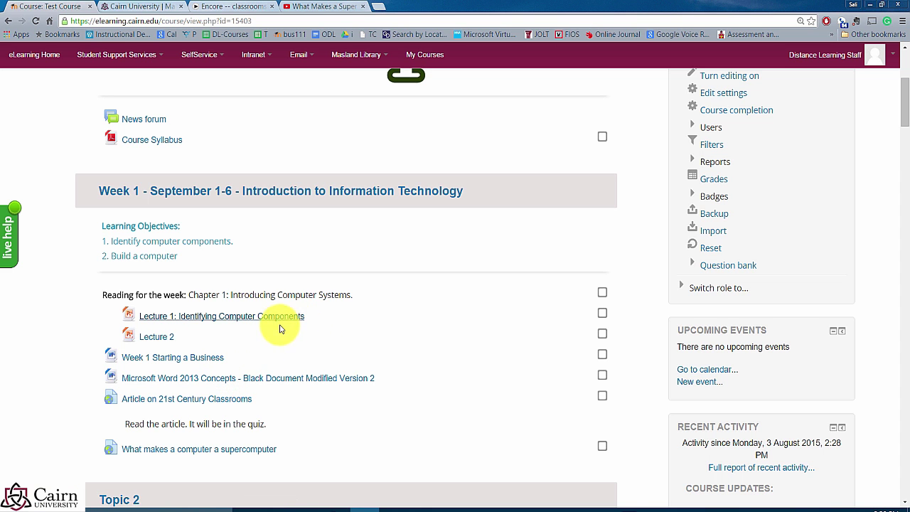
pyautogui.scroll(3, 656, 254)
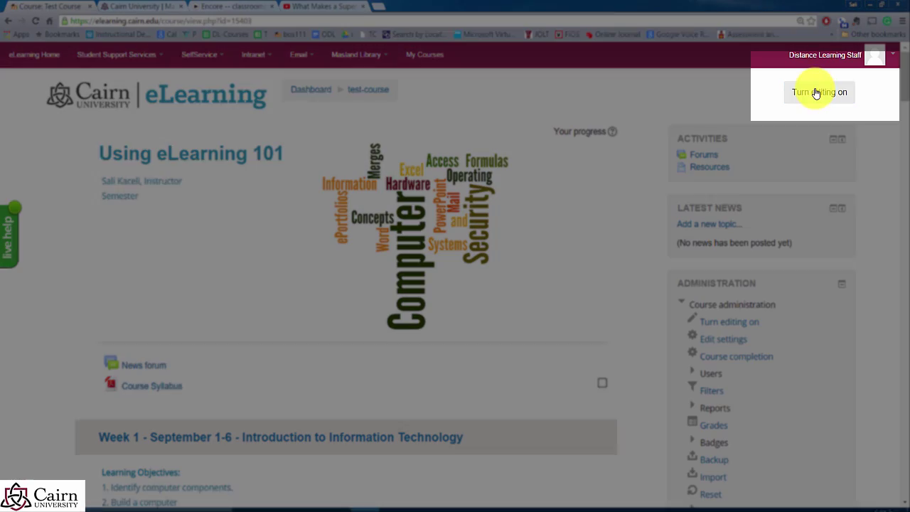
# Step: Turn editing on and hide Lecture 1: Identifying Computer Components from students
pyautogui.click(816, 93)
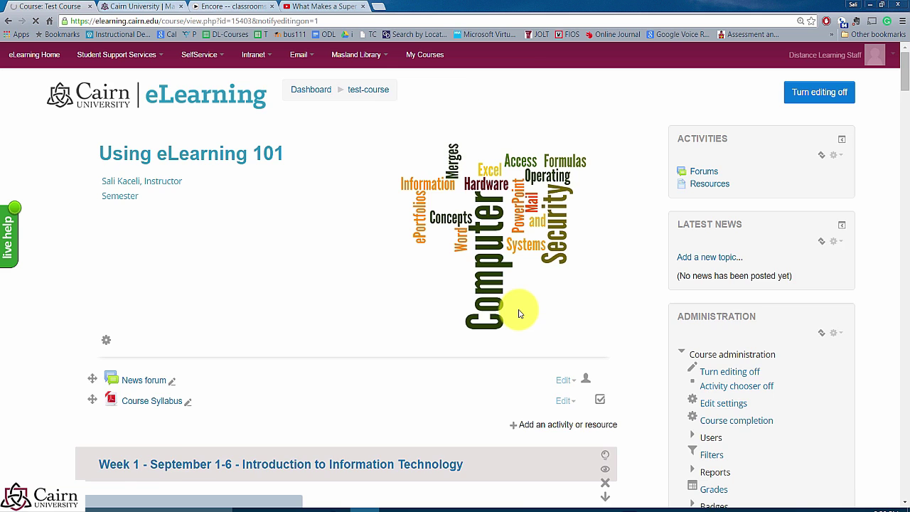
pyautogui.scroll(-4, 522, 316)
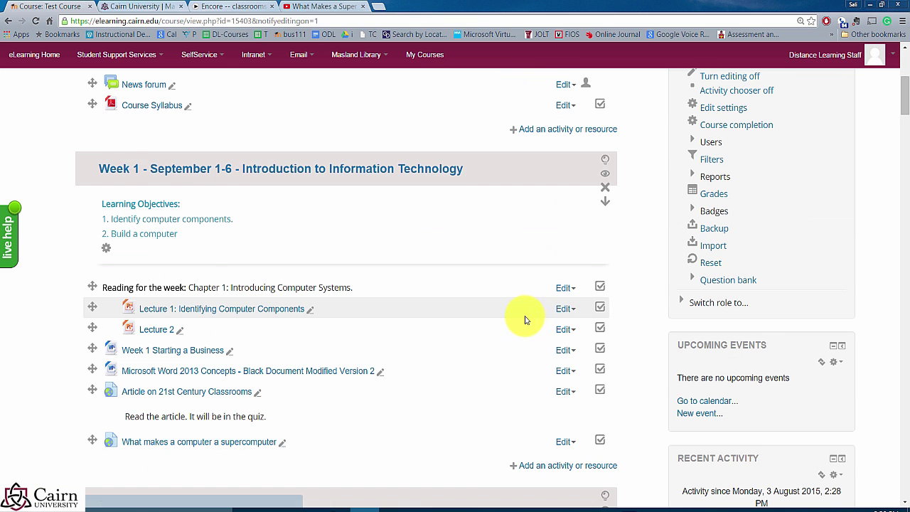
pyautogui.scroll(-1, 524, 320)
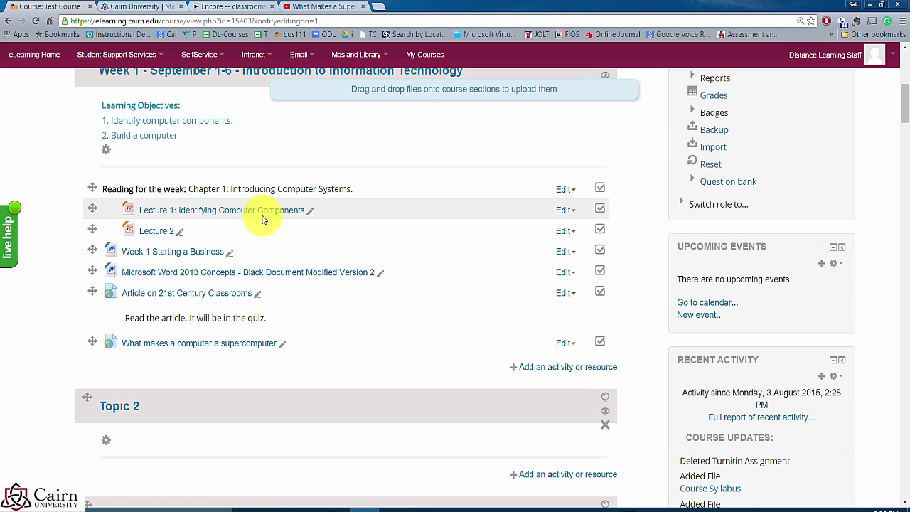
pyautogui.click(567, 217)
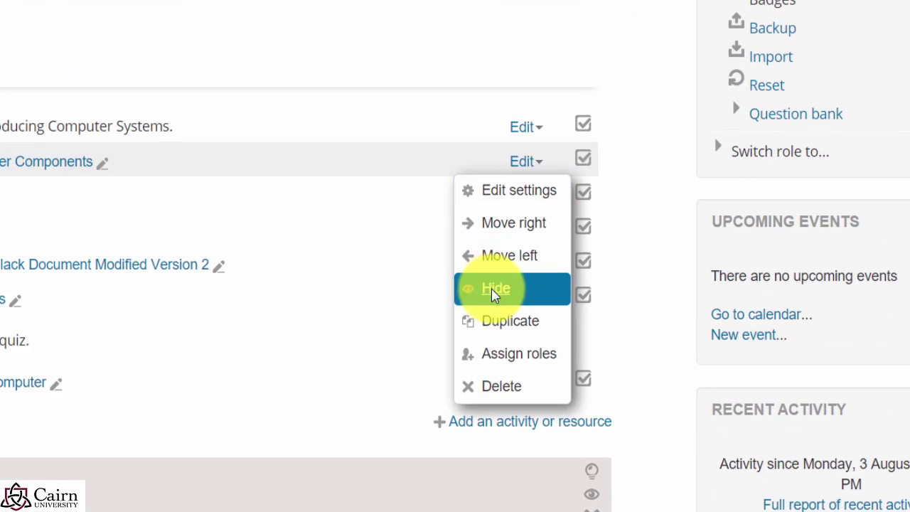
pyautogui.click(496, 295)
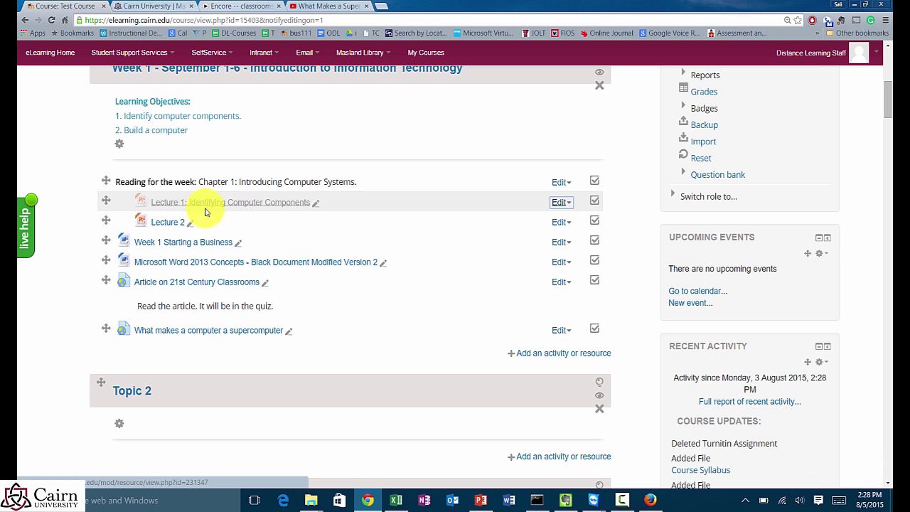
pyautogui.doubleClick(656, 146)
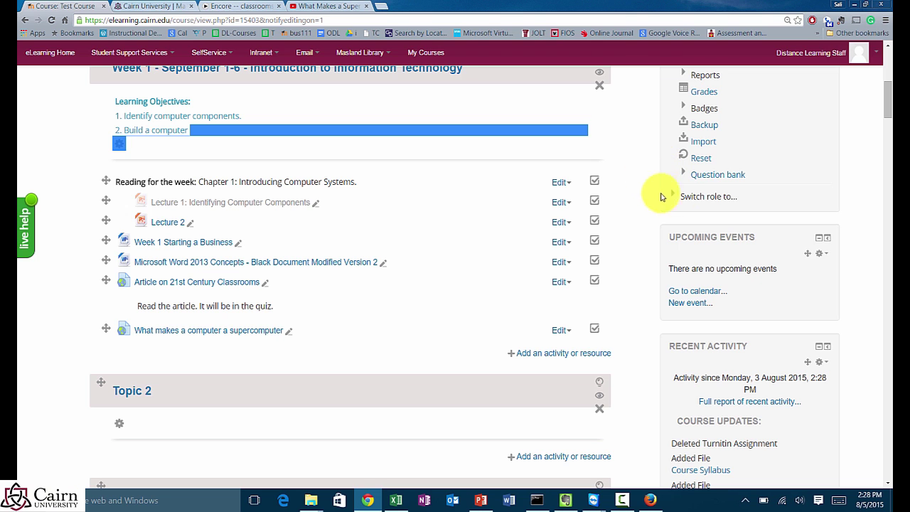
pyautogui.scroll(3, 702, 211)
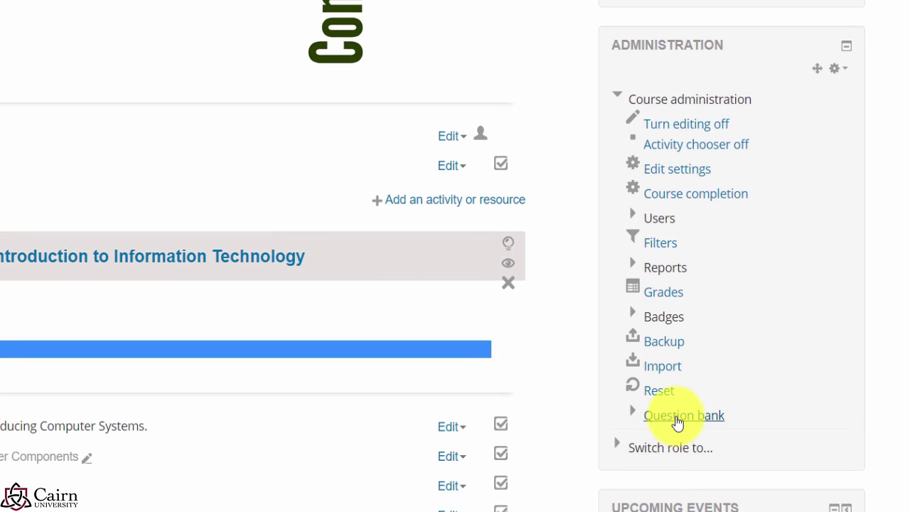
pyautogui.click(672, 450)
pyautogui.click(669, 473)
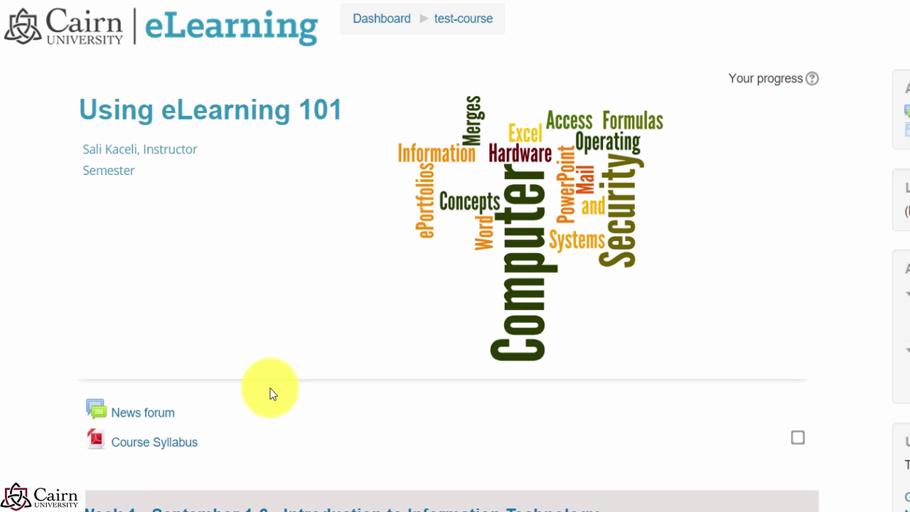
pyautogui.scroll(-4, 273, 393)
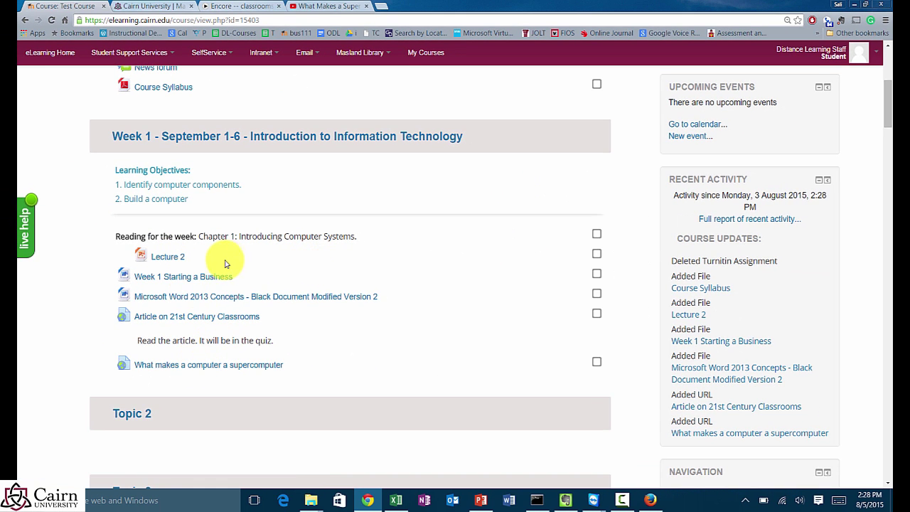
pyautogui.scroll(2, 549, 230)
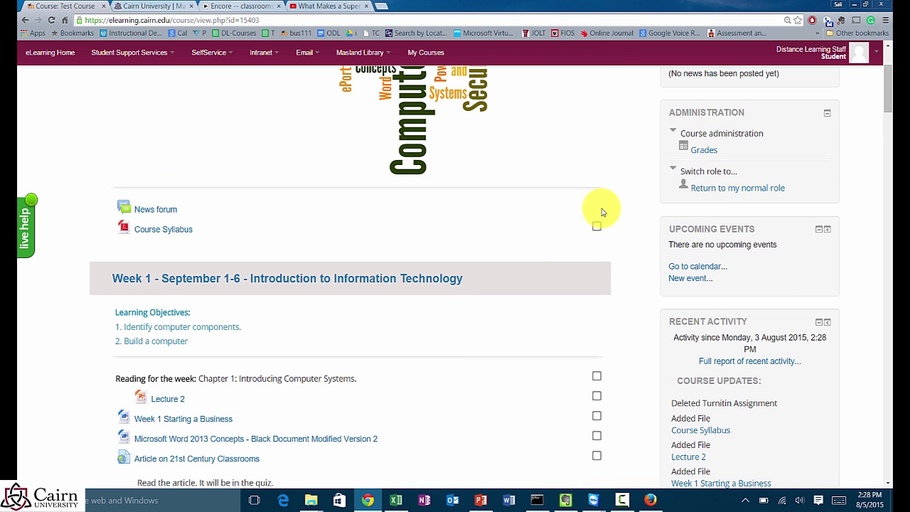
pyautogui.click(714, 188)
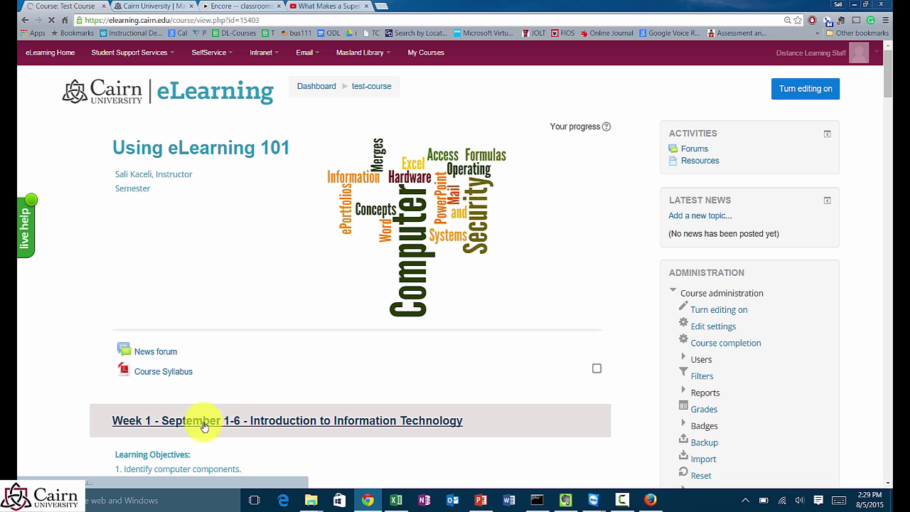
pyautogui.scroll(-2, 312, 386)
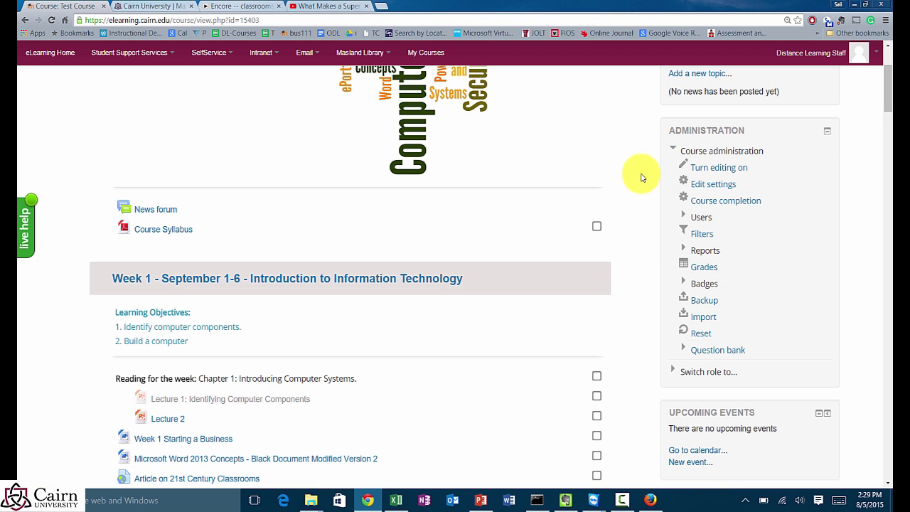
pyautogui.scroll(2, 640, 177)
pyautogui.click(792, 88)
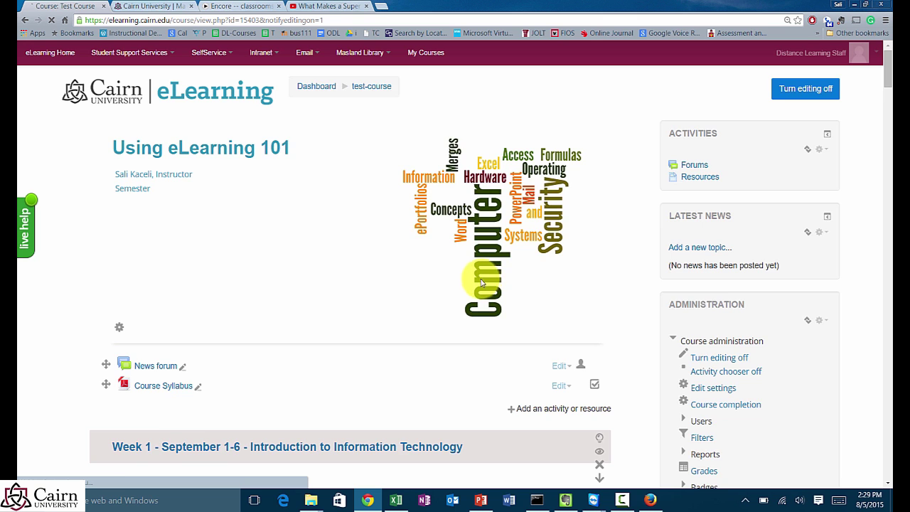
# Step: Choose Show from the hidden Lecture 1's Edit menu so students can see it
pyautogui.scroll(-3, 483, 281)
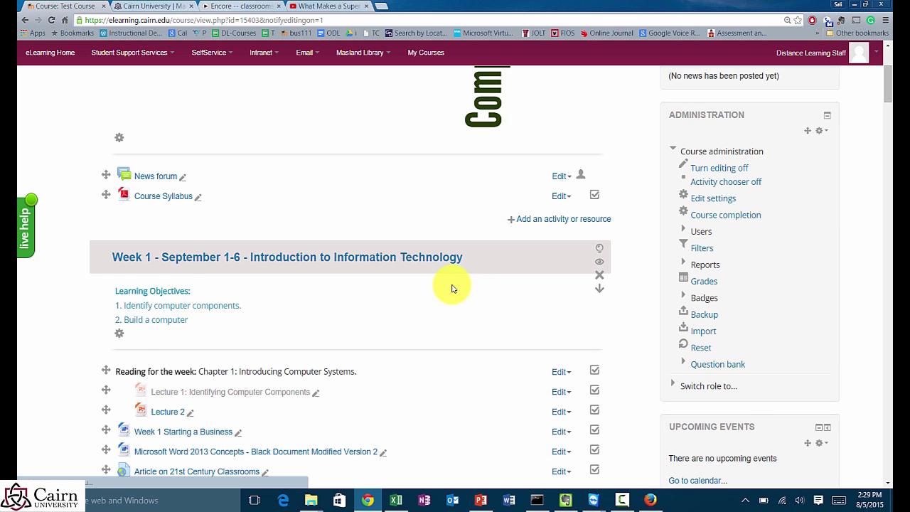
pyautogui.scroll(-2, 452, 287)
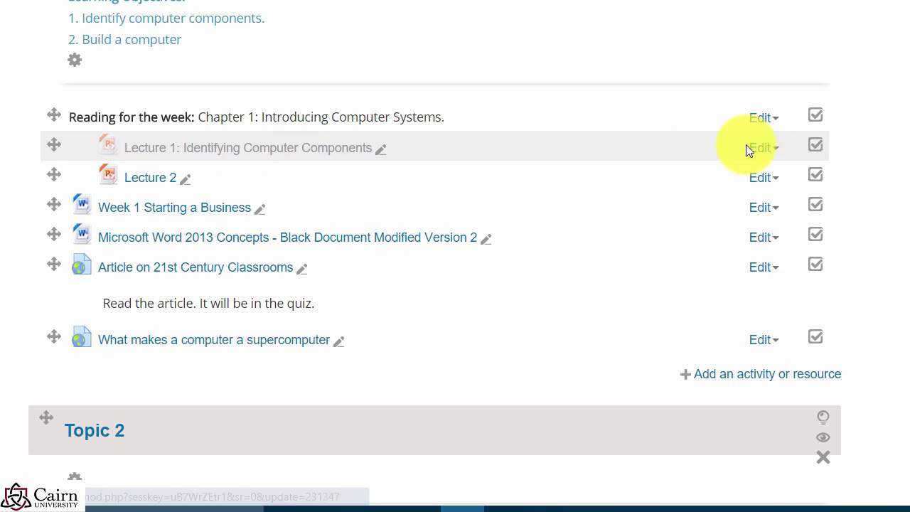
pyautogui.click(759, 148)
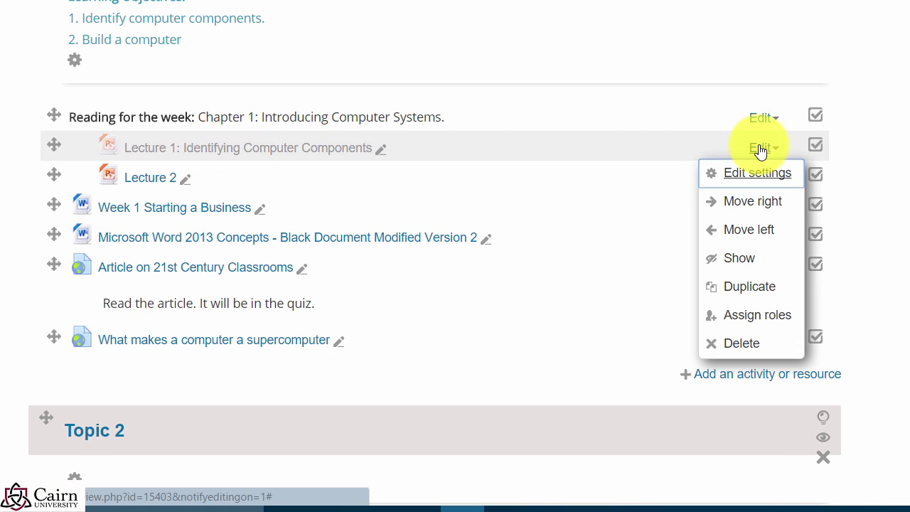
pyautogui.click(748, 262)
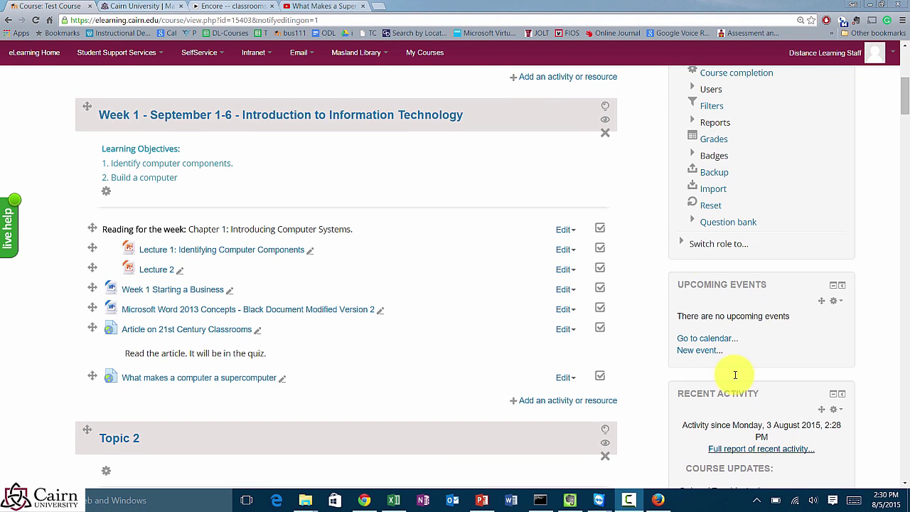
pyautogui.scroll(2, 643, 220)
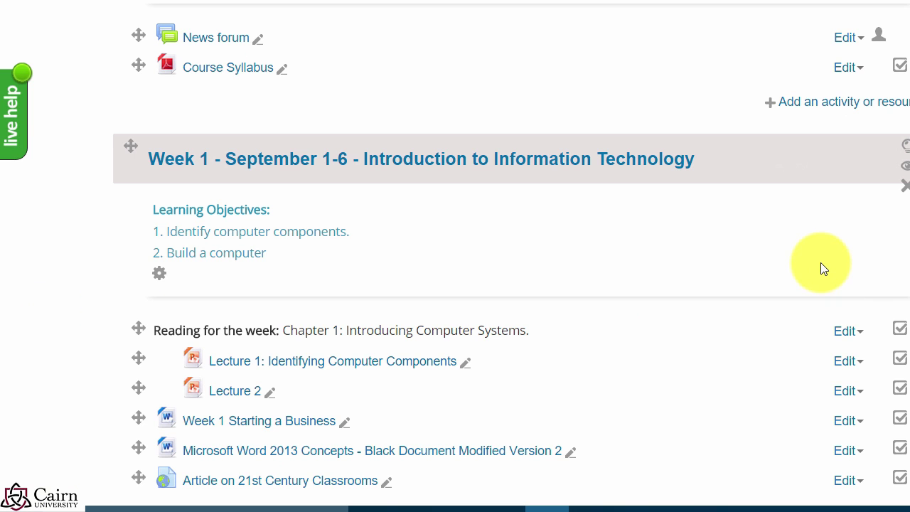
pyautogui.scroll(-2, 732, 277)
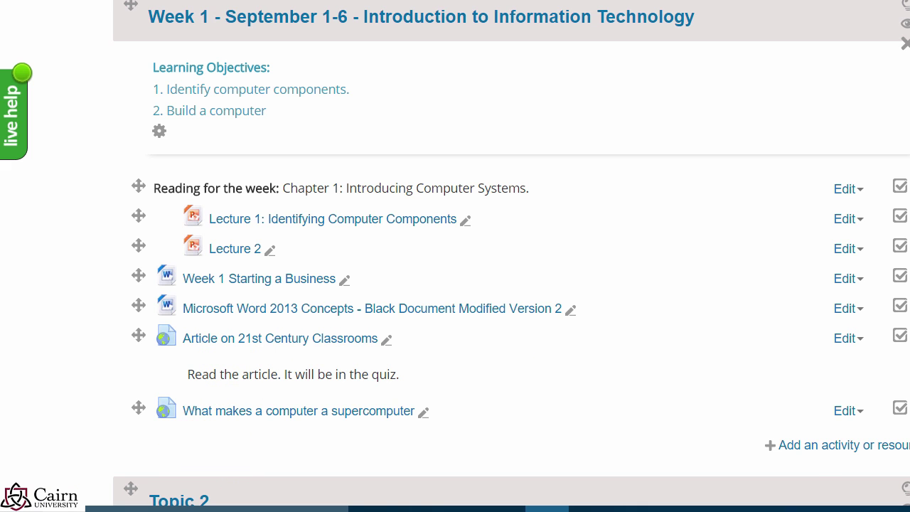
pyautogui.scroll(2, 455, 284)
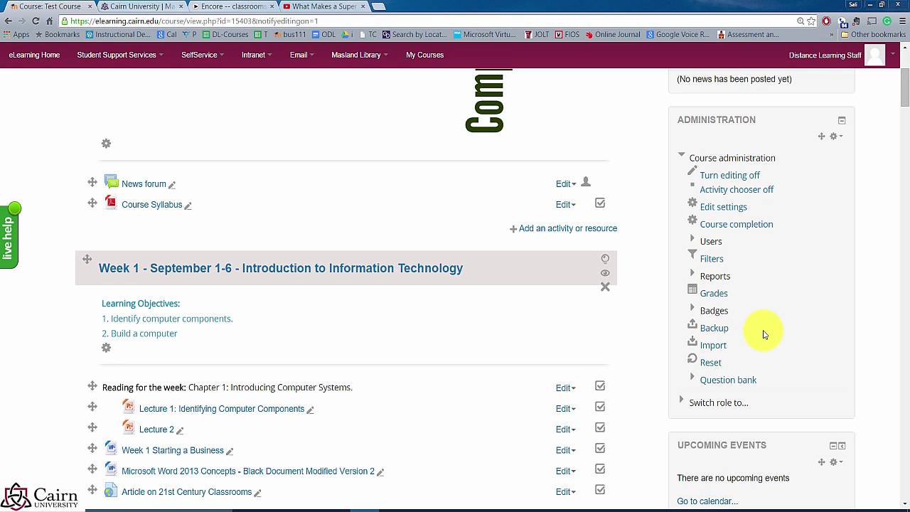
# Step: Open Grades and its Setup tab showing Categories and items
pyautogui.click(715, 295)
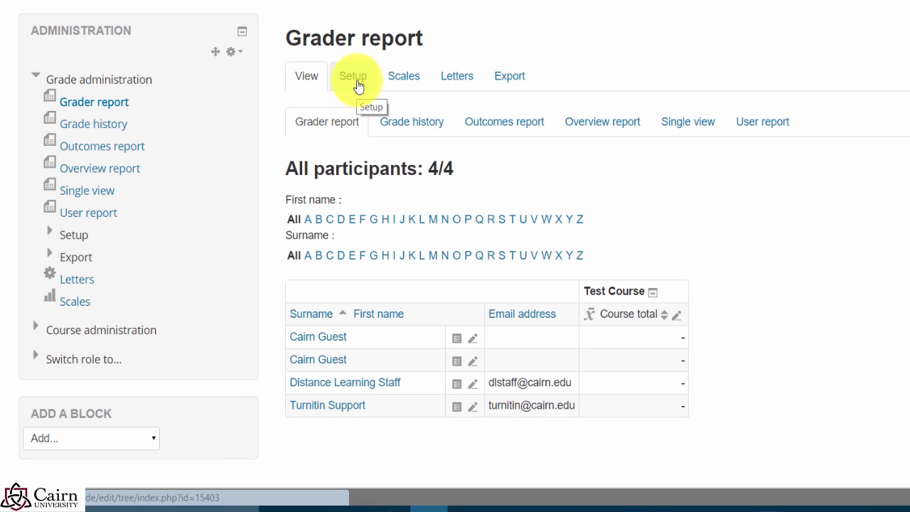
pyautogui.click(440, 84)
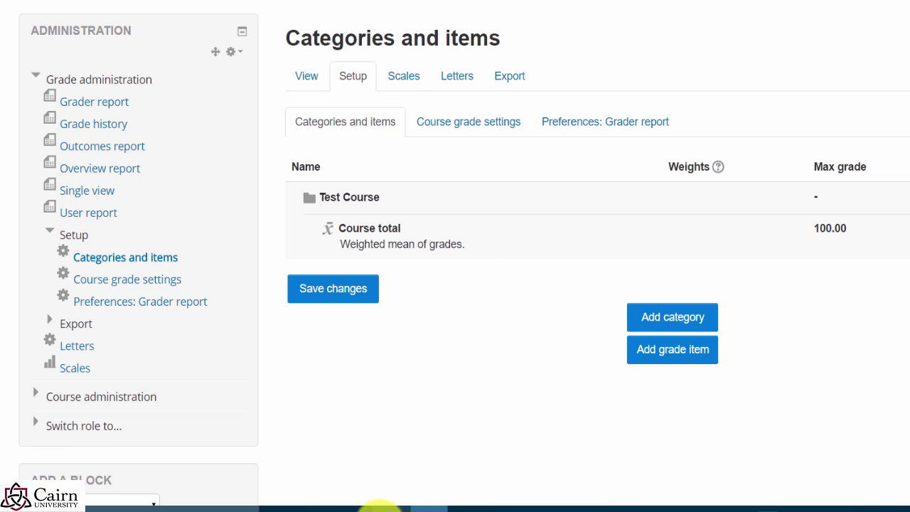
# Step: In File Explorer, go up to the Sample Course folder and select the Course Syllabus Word file
pyautogui.moveTo(359, 507)
pyautogui.click(520, 459)
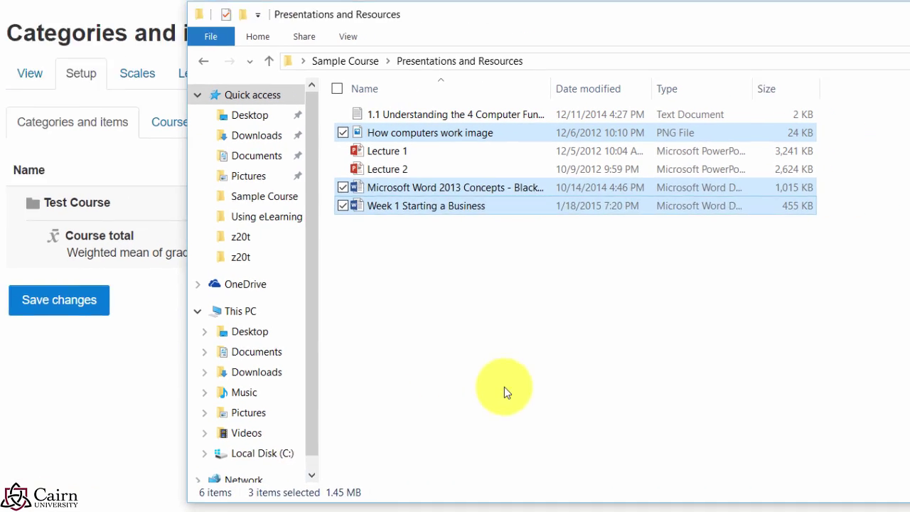
pyautogui.click(504, 387)
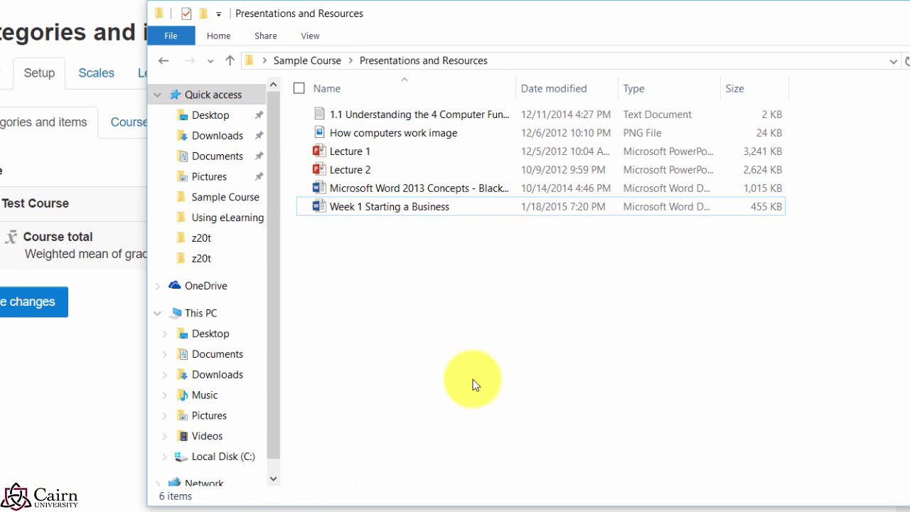
pyautogui.click(321, 64)
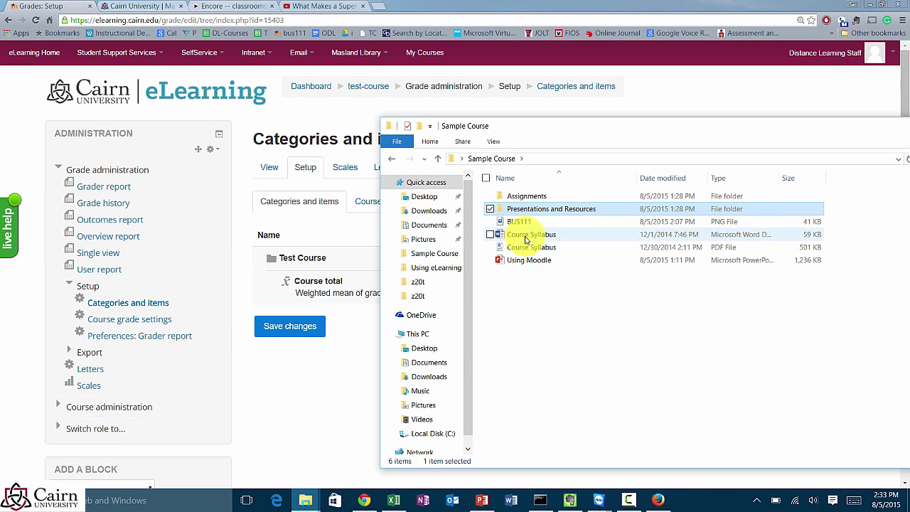
pyautogui.click(398, 188)
# Step: Open Course Syllabus.docx and select row A's weekly quizzes and lesson reflections text in section IV
pyautogui.doubleClick(524, 242)
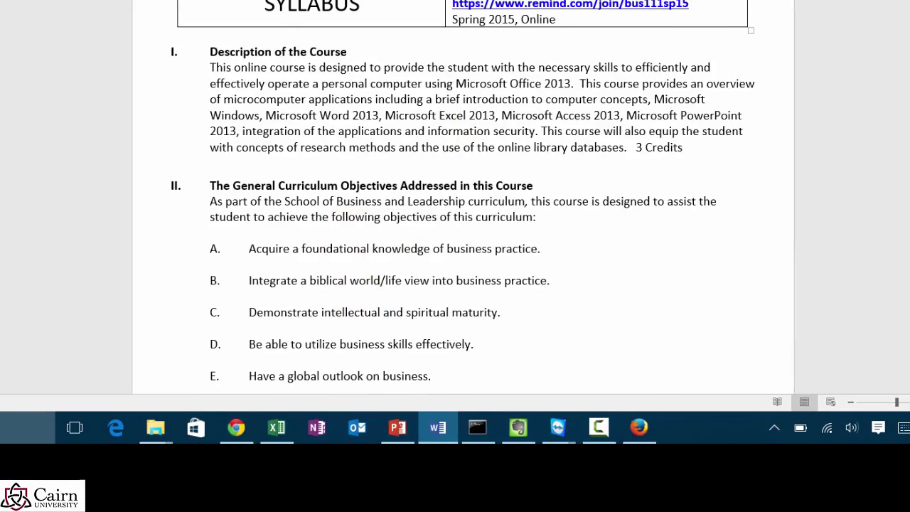
pyautogui.scroll(-15, 360, 234)
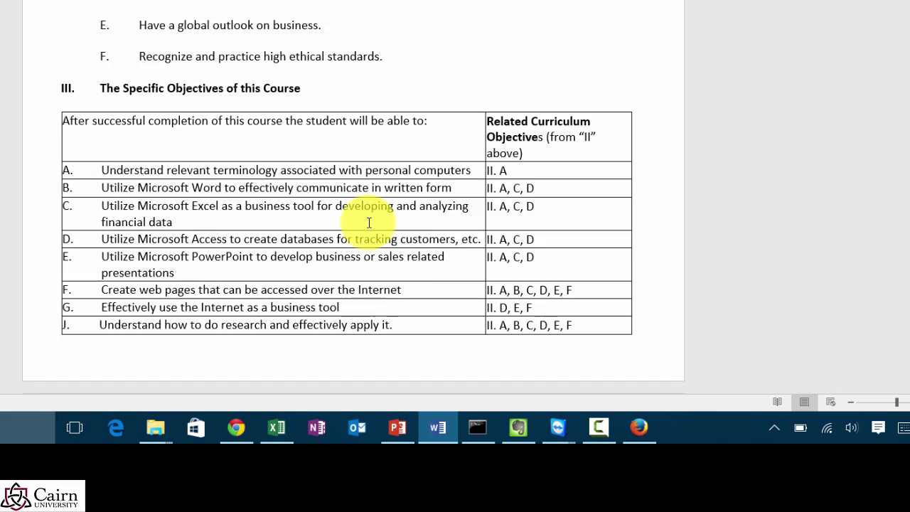
pyautogui.scroll(-5, 366, 225)
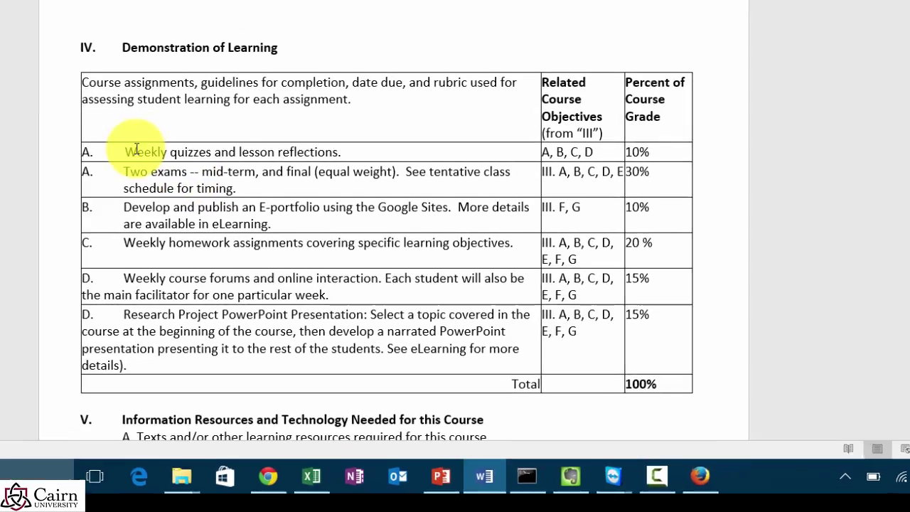
pyautogui.moveTo(137, 149); pyautogui.dragTo(264, 149)
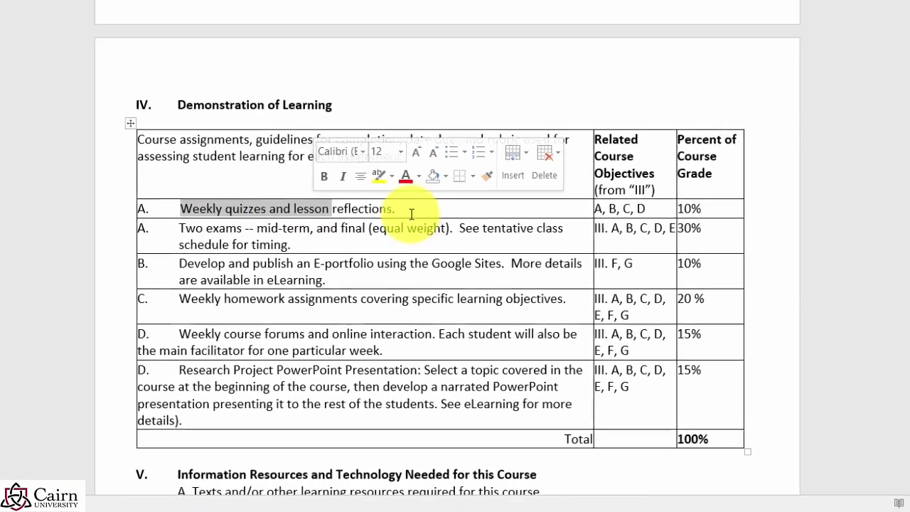
pyautogui.click(407, 191)
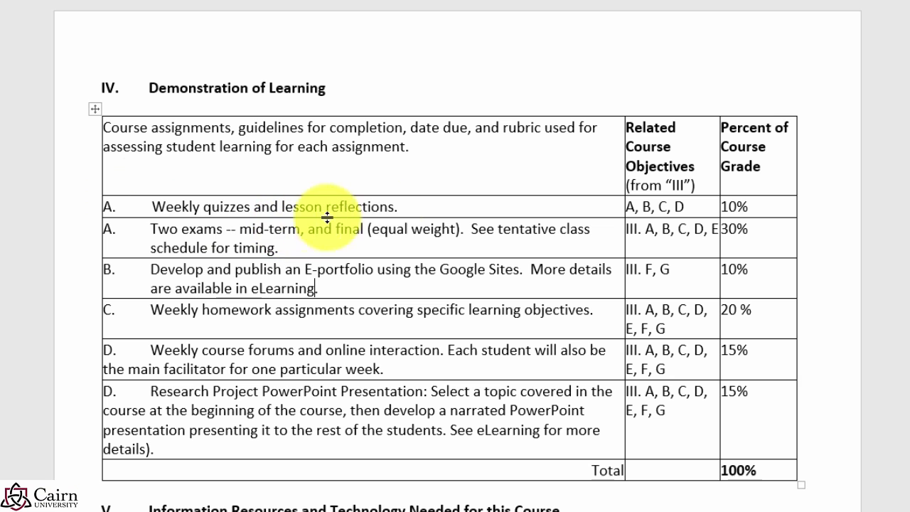
pyautogui.moveTo(396, 206); pyautogui.dragTo(113, 206)
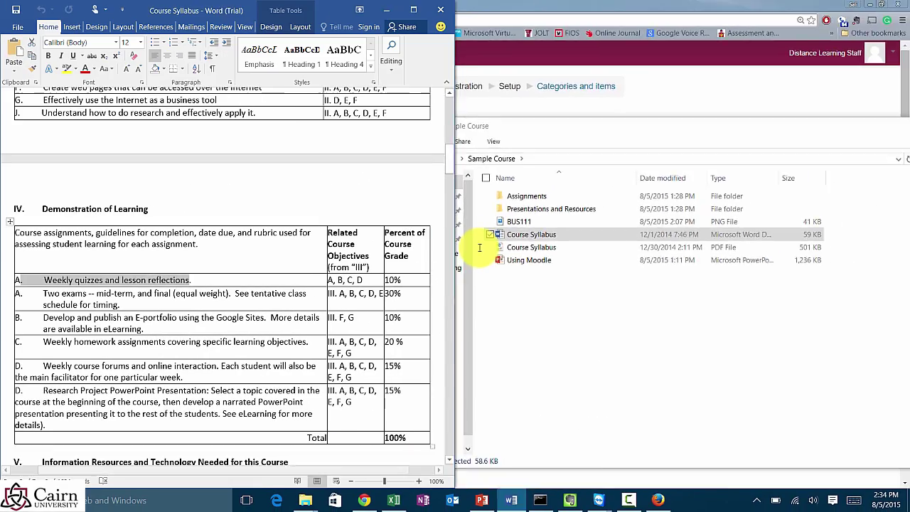
# Step: Place the syllabus and the Moodle grade setup side by side, widen the browser, and start a new category
pyautogui.press('super+Left')
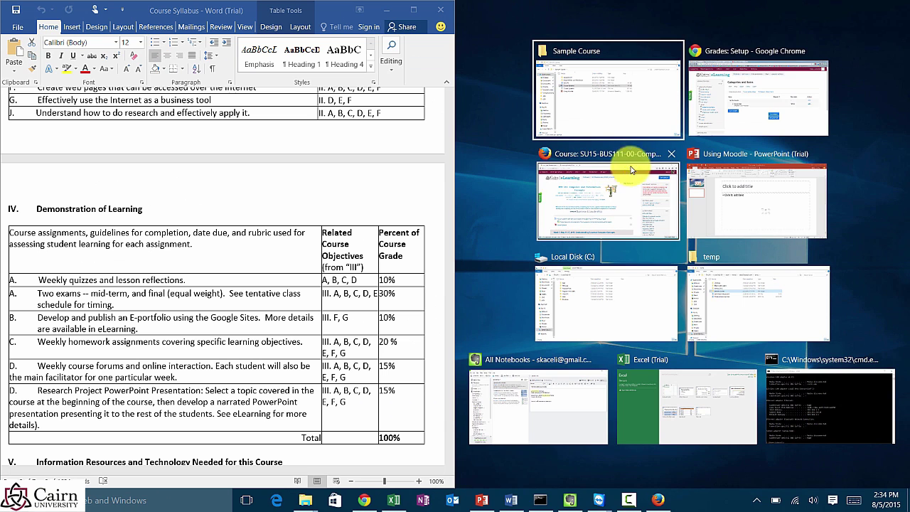
pyautogui.click(714, 107)
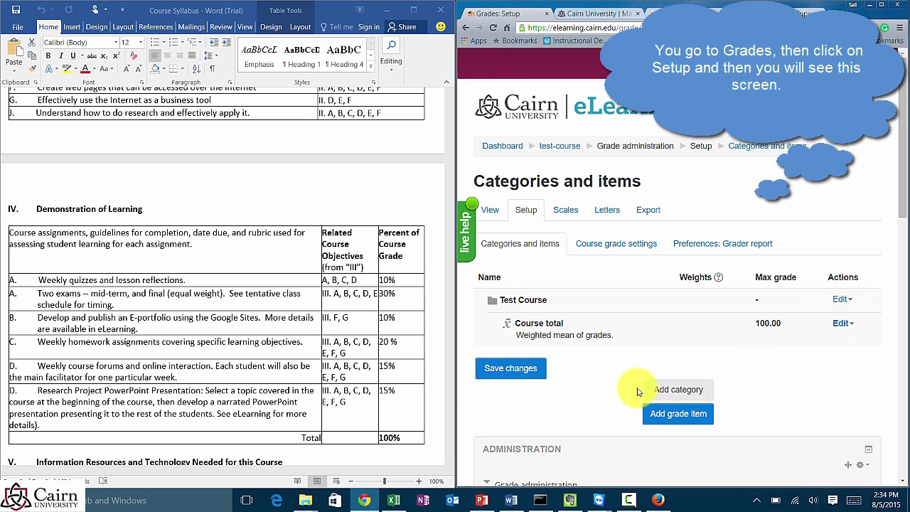
pyautogui.moveTo(457, 278); pyautogui.dragTo(408, 278)
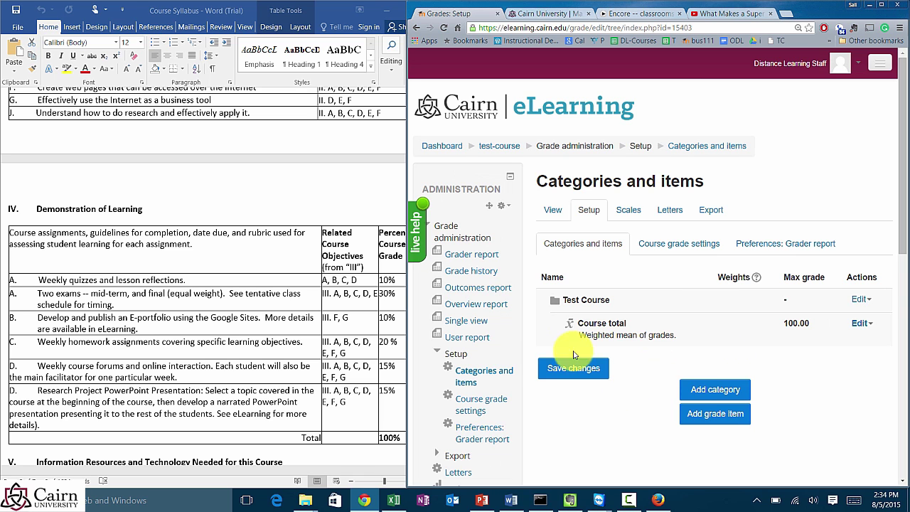
pyautogui.click(699, 388)
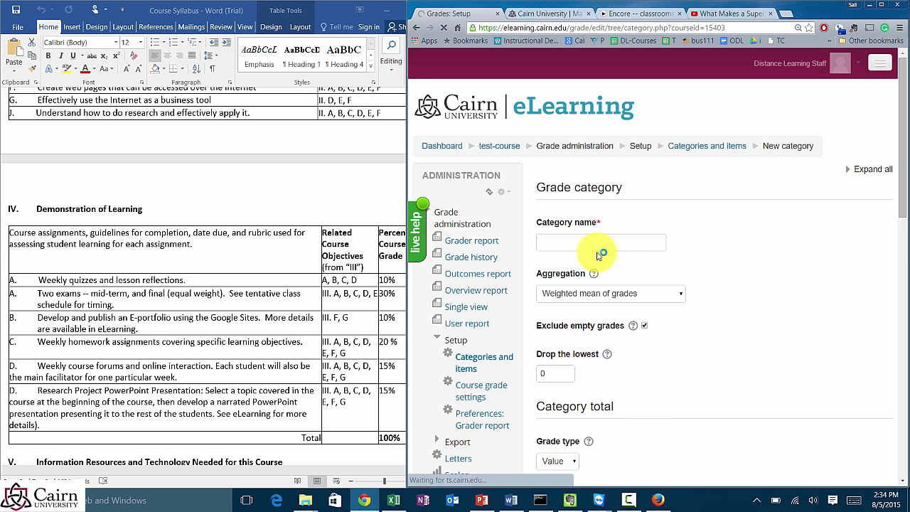
# Step: Name the category 'Quizzes and Lesson Reflections' and set aggregation to Simple weighted mean of grades
pyautogui.click(567, 246)
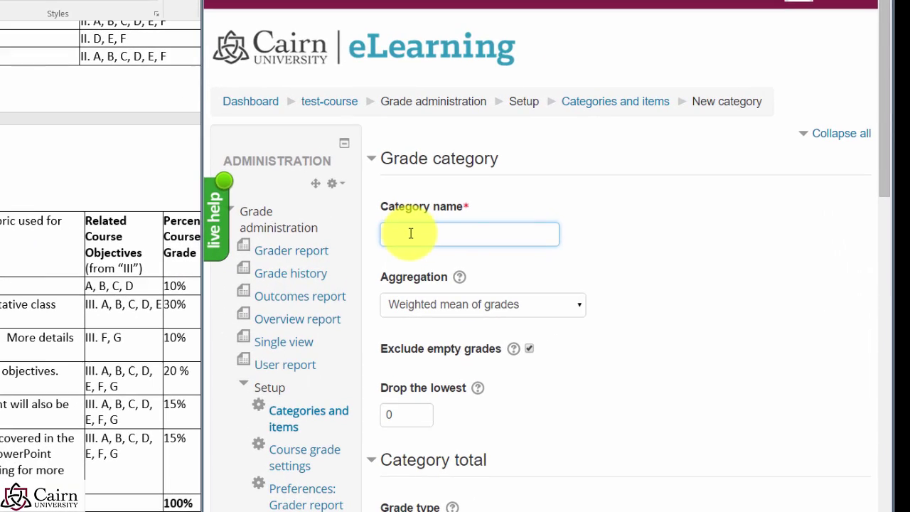
pyautogui.write('Quizzes and Lesson Re')
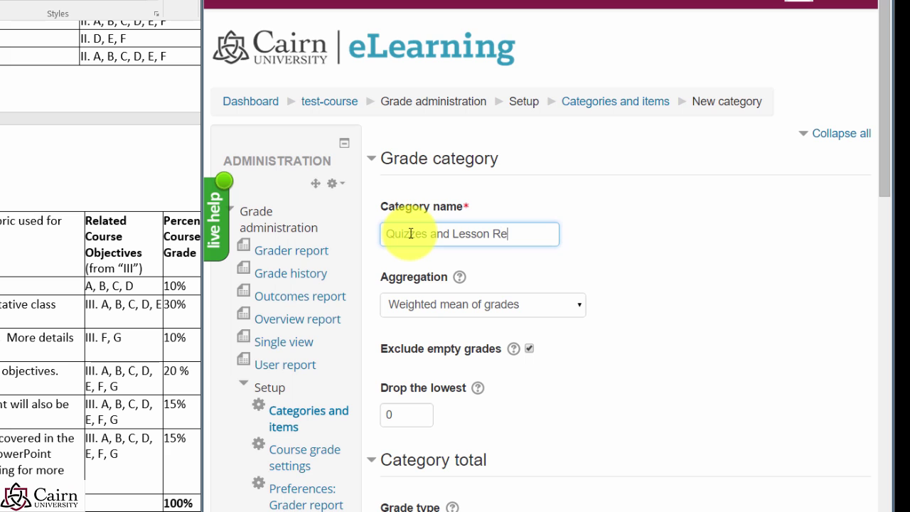
pyautogui.write('flections')
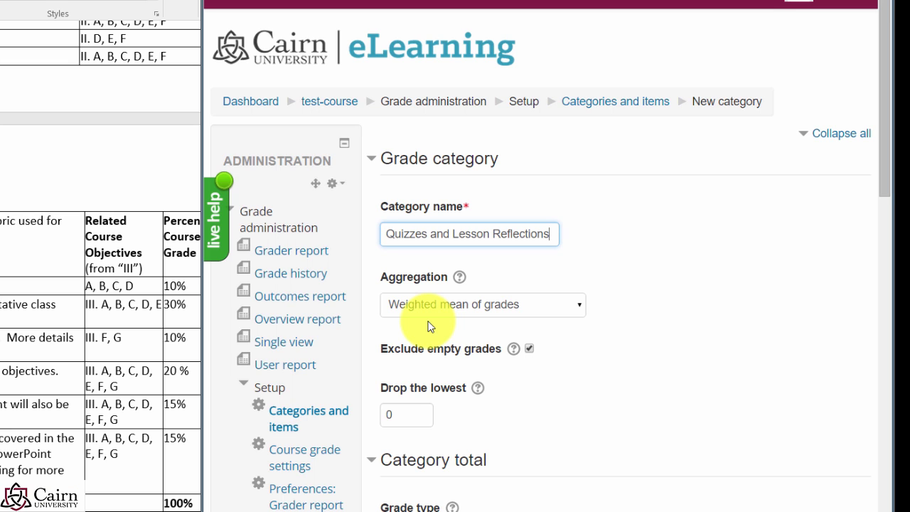
pyautogui.click(474, 316)
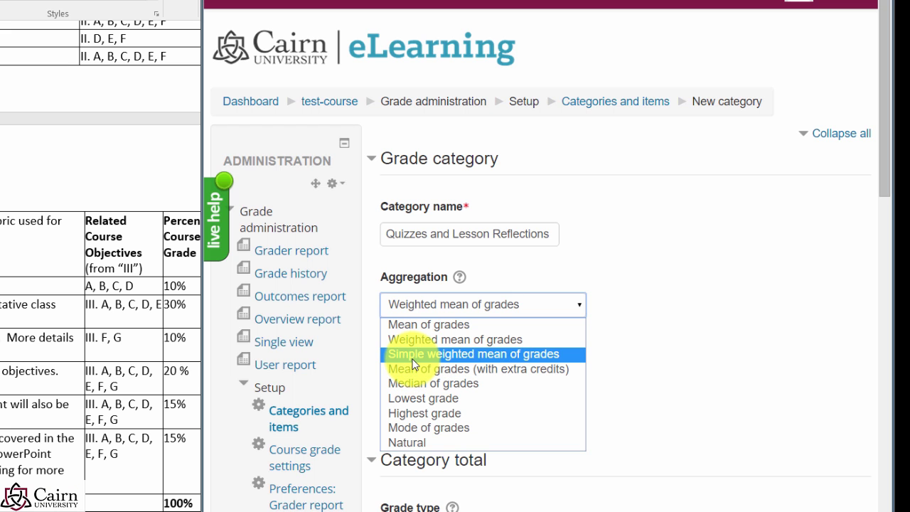
pyautogui.click(413, 358)
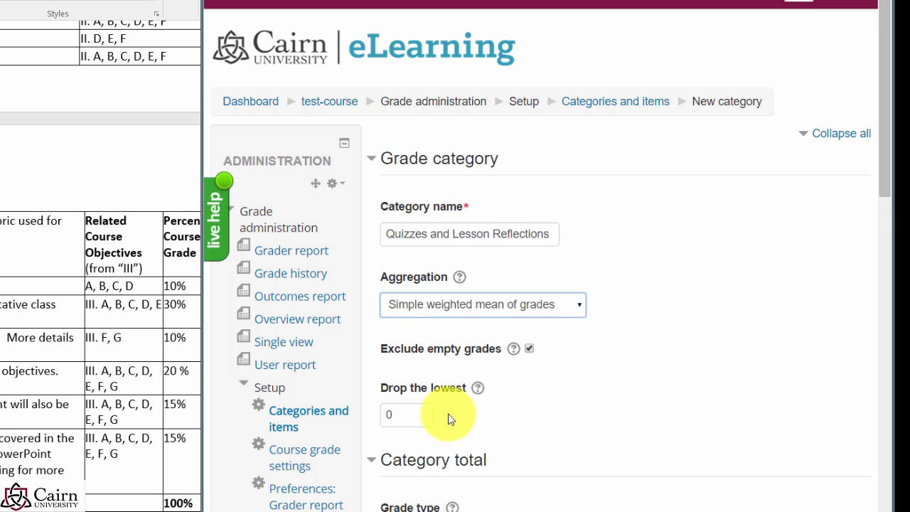
# Step: Review the Drop the lowest value and save the new category
pyautogui.scroll(-1, 448, 418)
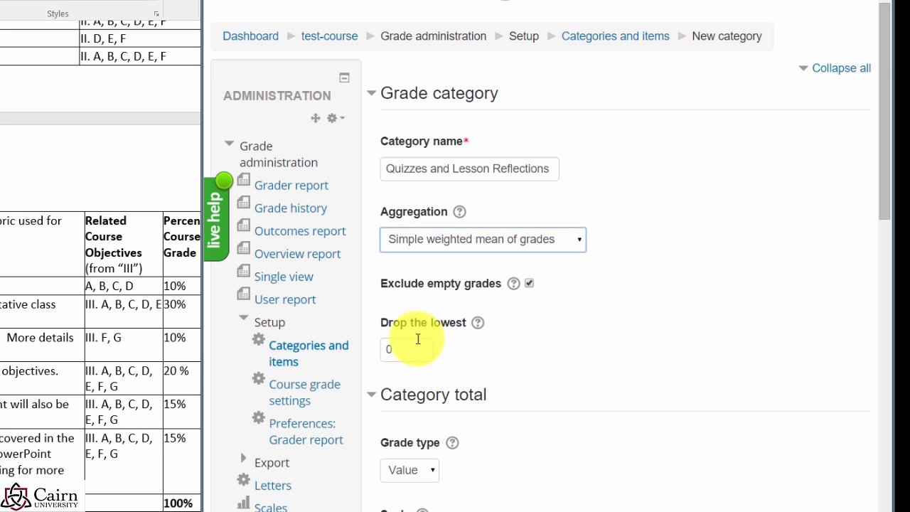
pyautogui.click(402, 352)
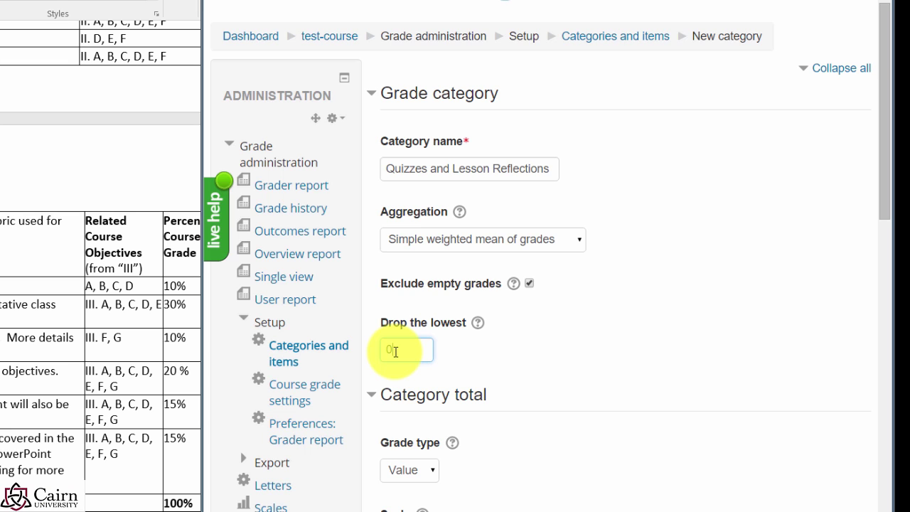
pyautogui.doubleClick(405, 348)
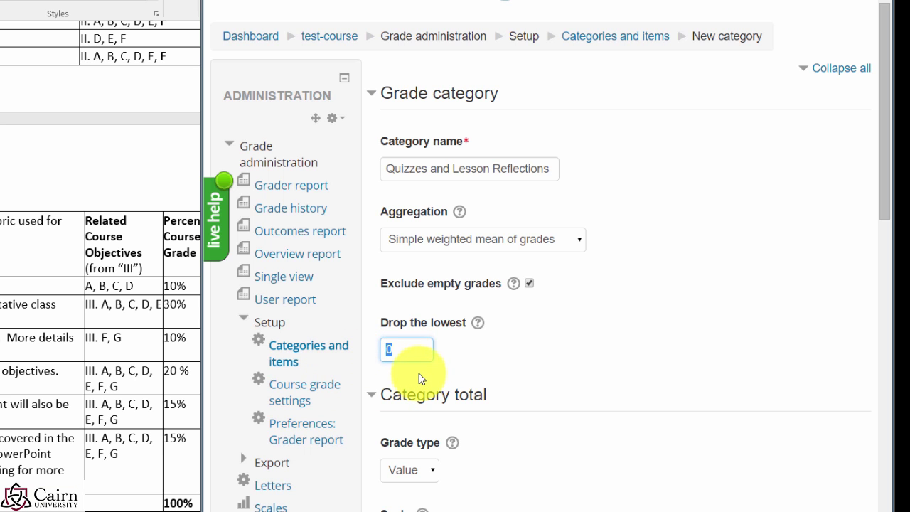
pyautogui.scroll(-1, 524, 424)
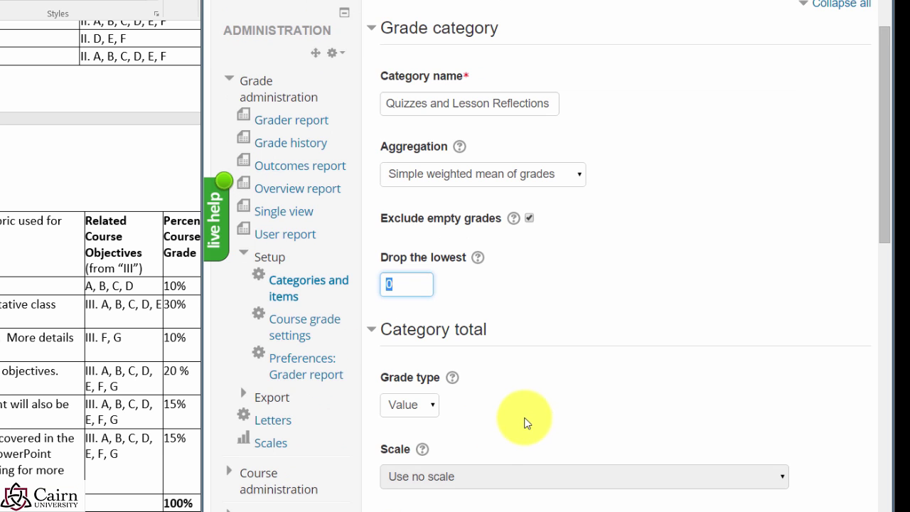
pyautogui.scroll(-2, 498, 432)
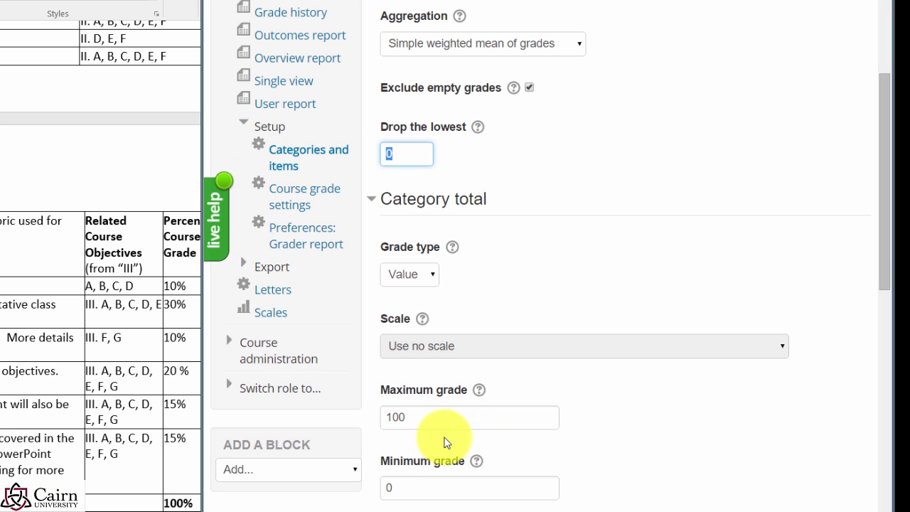
pyautogui.scroll(-1, 422, 412)
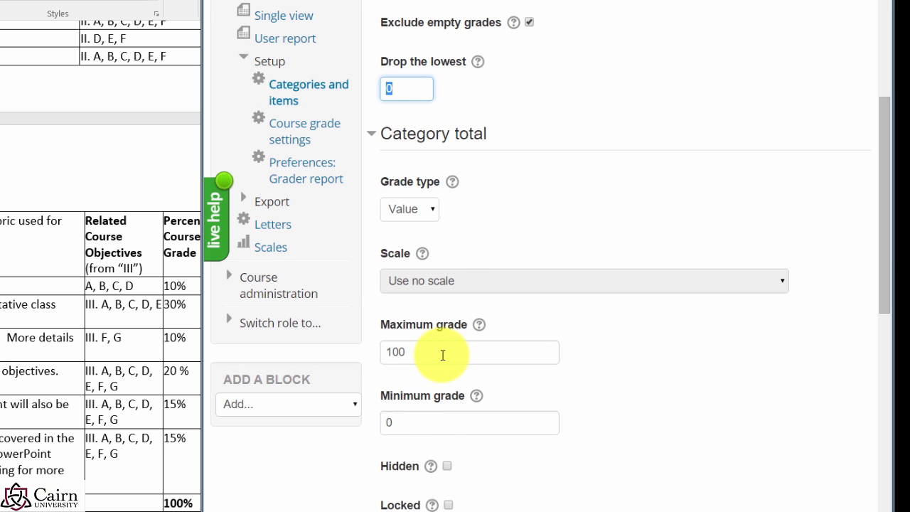
pyautogui.scroll(-1, 441, 355)
pyautogui.scroll(-1, 432, 371)
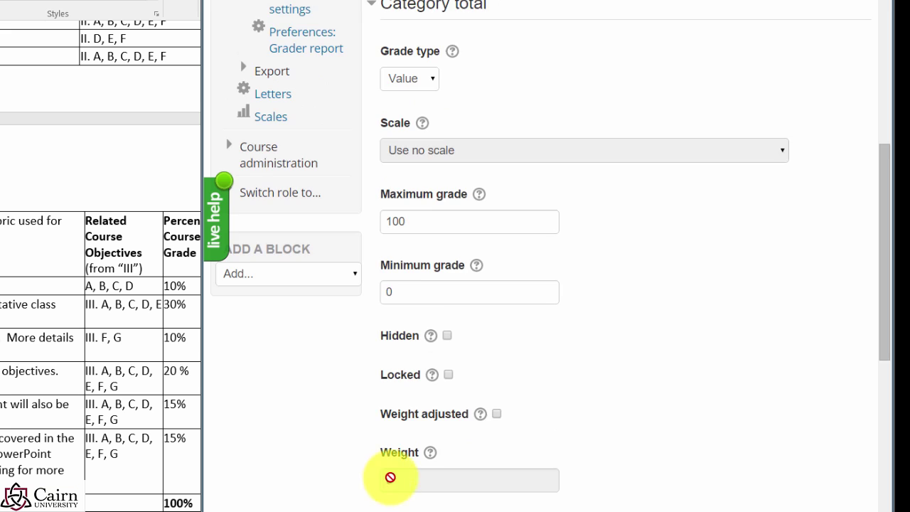
pyautogui.scroll(-2, 394, 476)
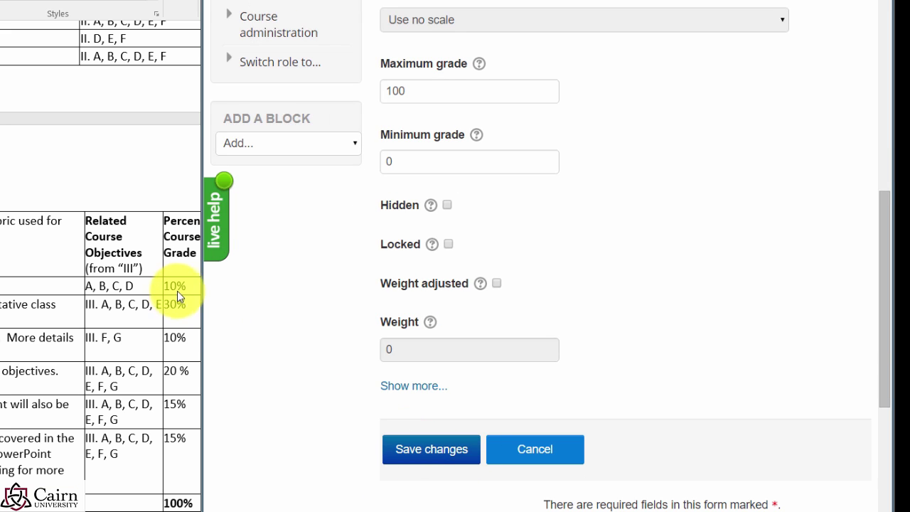
pyautogui.click(389, 446)
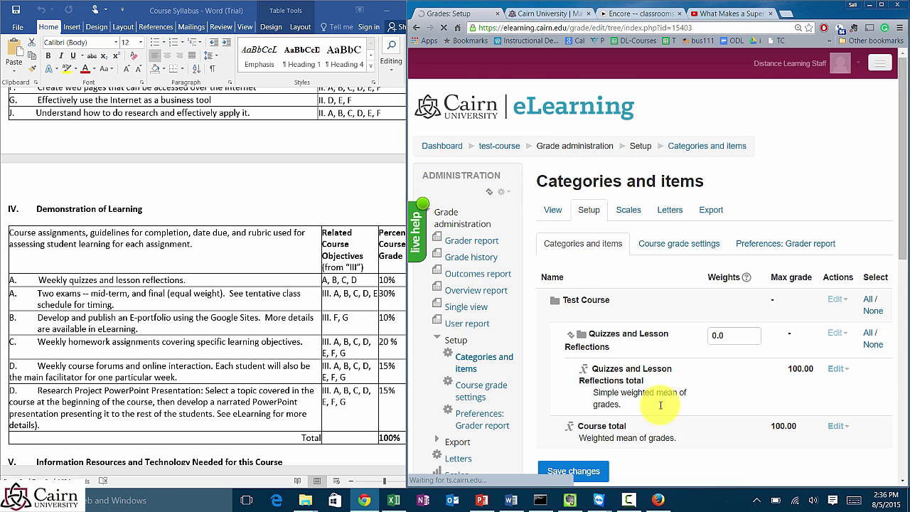
# Step: Check the next syllabus row, then save an 'Exams' category using Simple weighted mean of grades
pyautogui.scroll(-1, 659, 404)
pyautogui.scroll(-1, 592, 424)
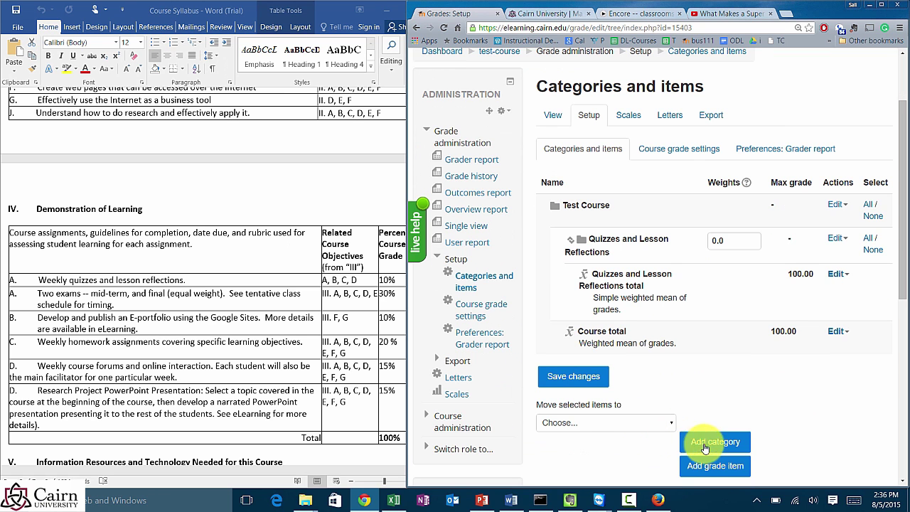
pyautogui.click(708, 445)
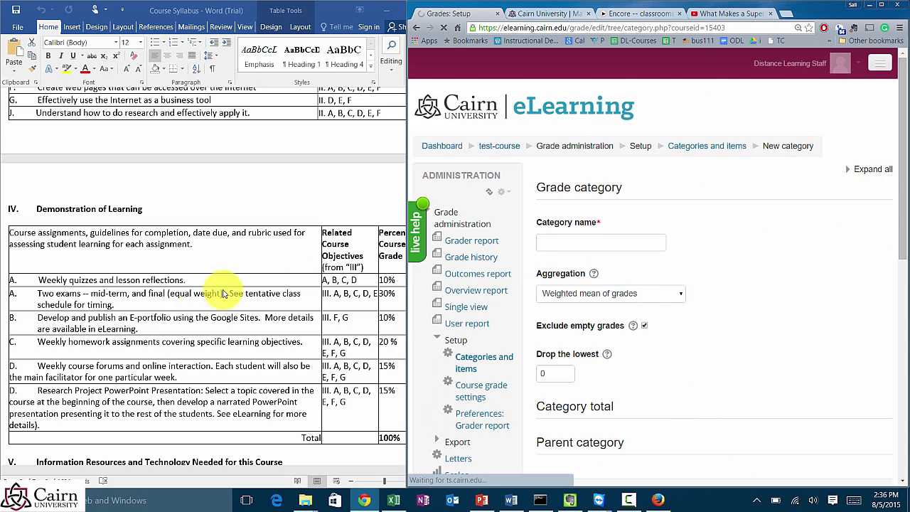
pyautogui.click(103, 293)
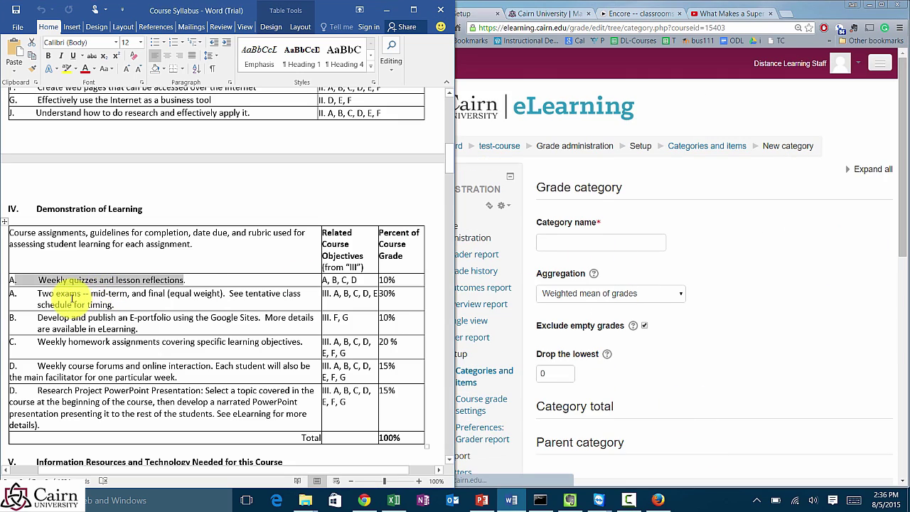
pyautogui.click(563, 247)
pyautogui.click(559, 248)
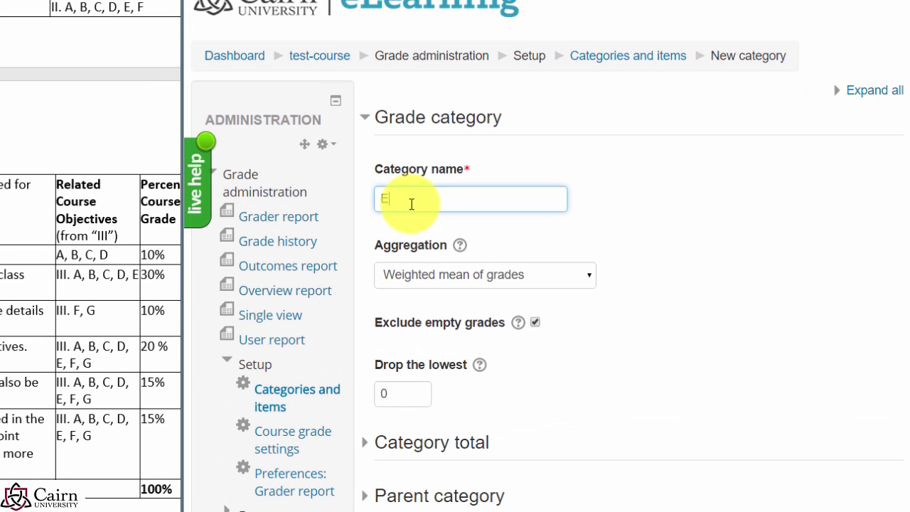
pyautogui.write('Exzamsms')
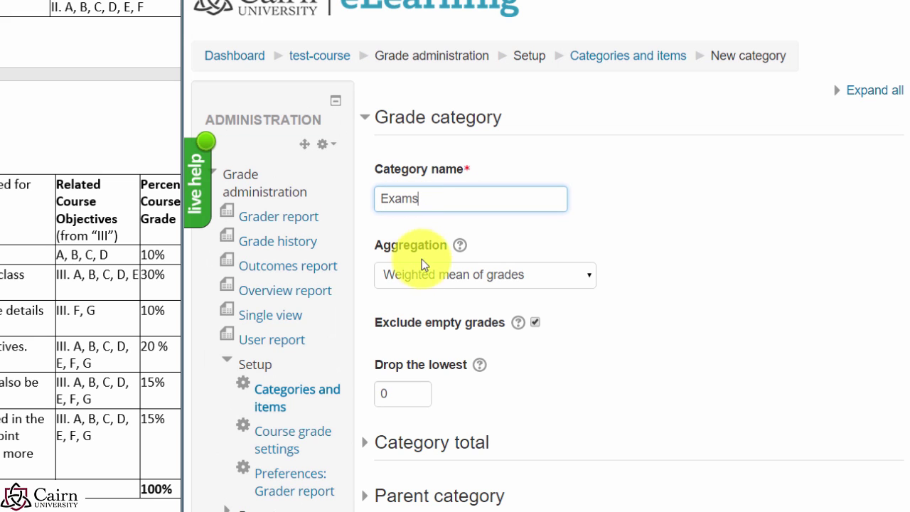
pyautogui.click(422, 276)
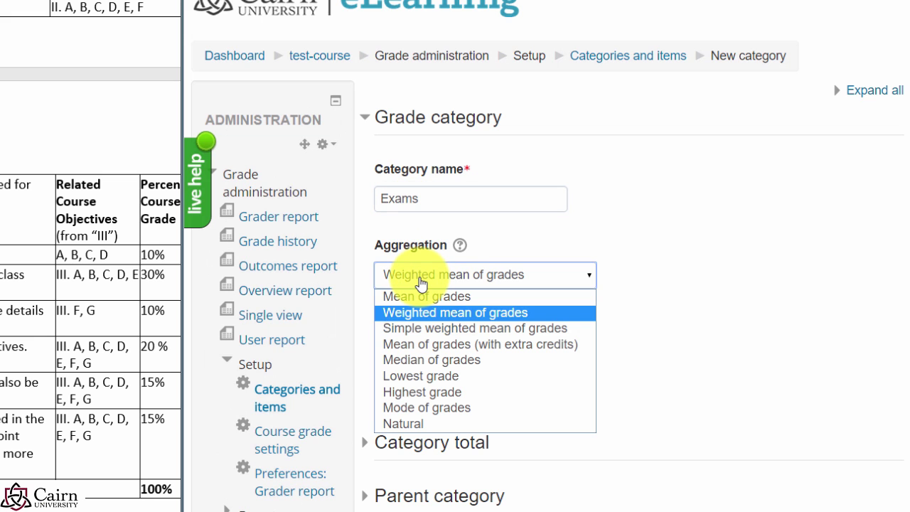
pyautogui.click(418, 331)
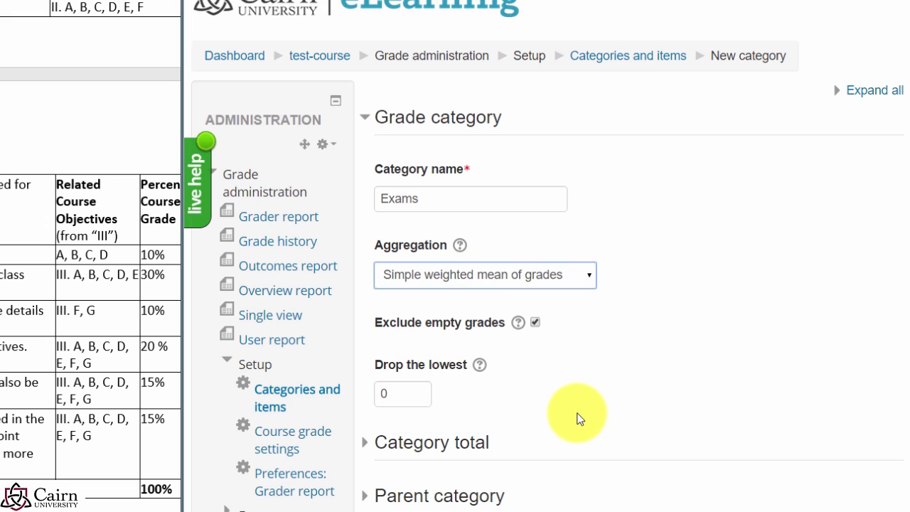
pyautogui.scroll(-1, 578, 417)
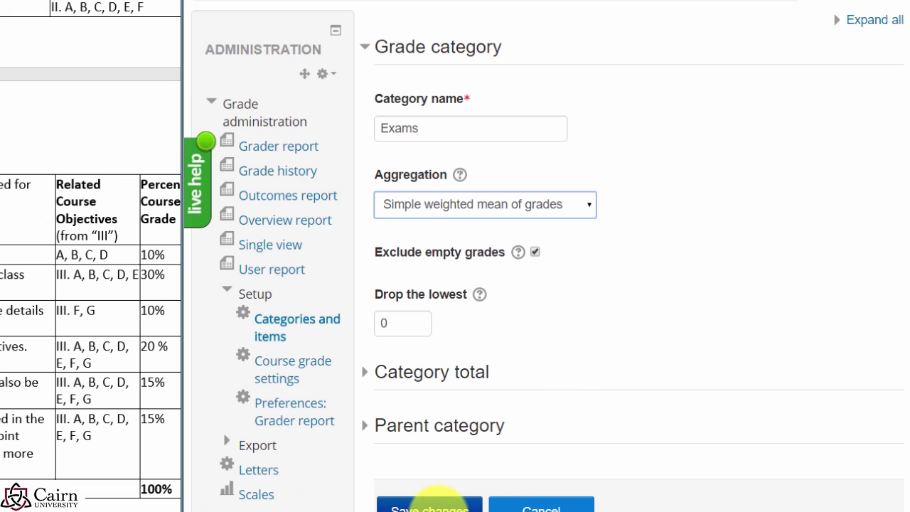
pyautogui.click(439, 506)
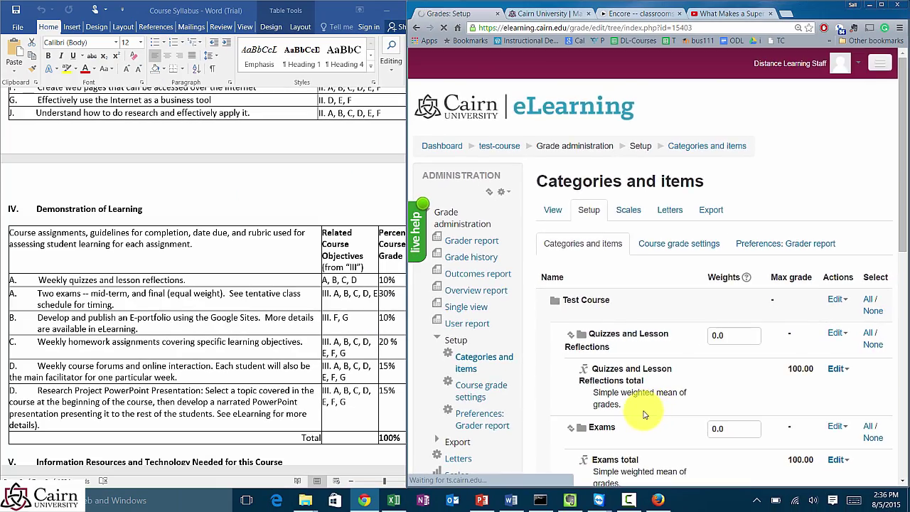
pyautogui.scroll(-2, 588, 440)
# Step: Save a new 'ePortfolio' category with Simple weighted mean of grades aggregation
pyautogui.scroll(-2, 714, 416)
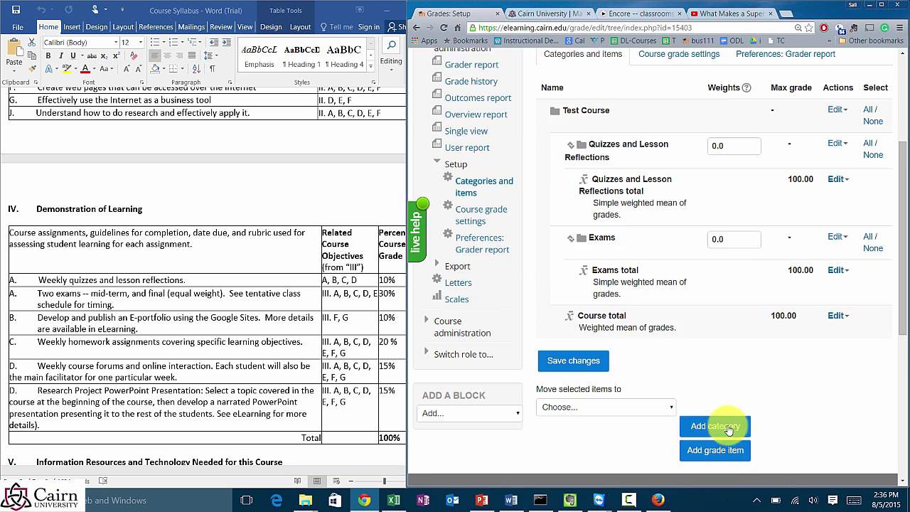
pyautogui.click(718, 380)
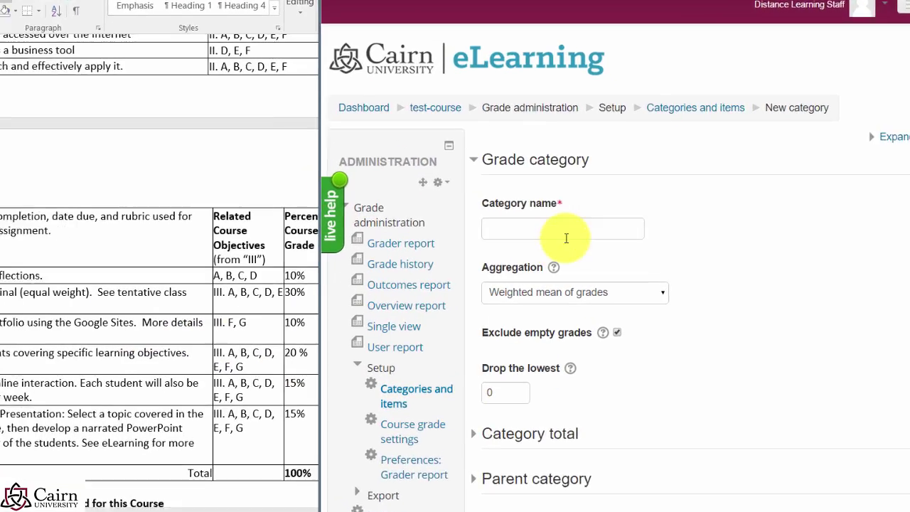
pyautogui.click(547, 234)
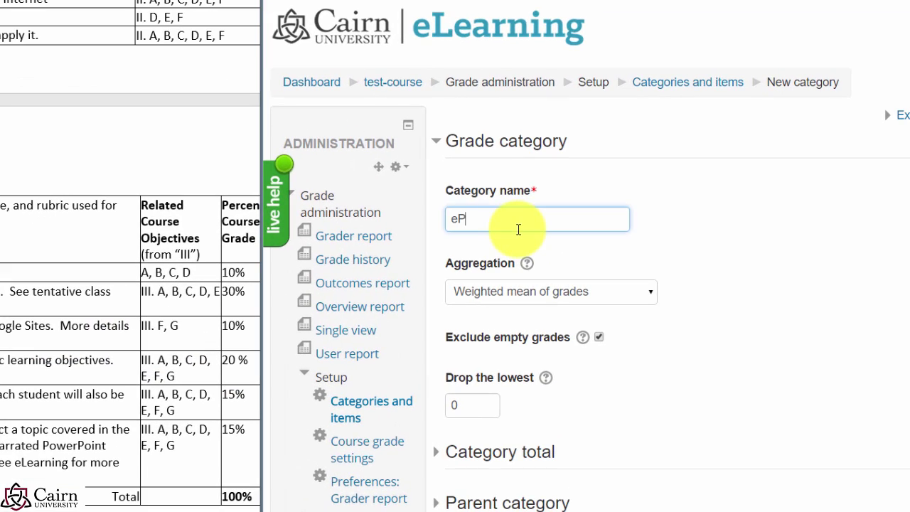
pyautogui.write('ePortfolio')
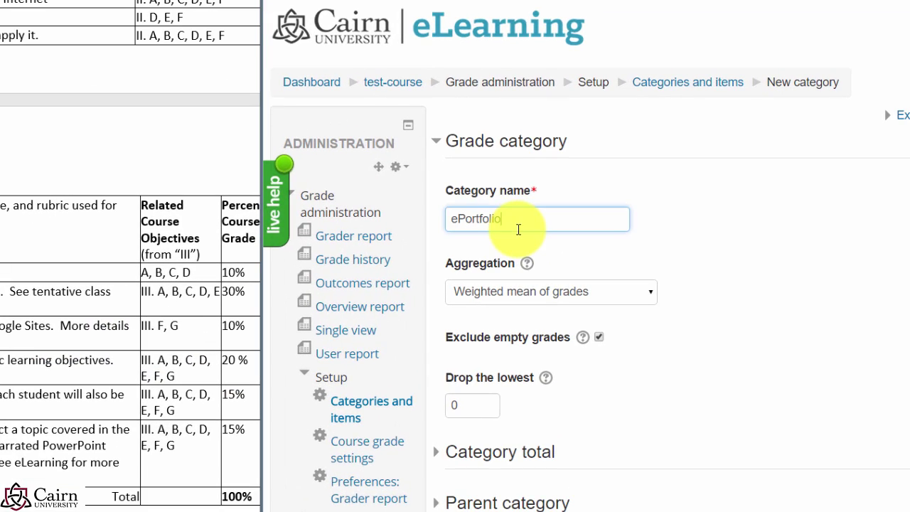
pyautogui.click(469, 294)
pyautogui.click(484, 342)
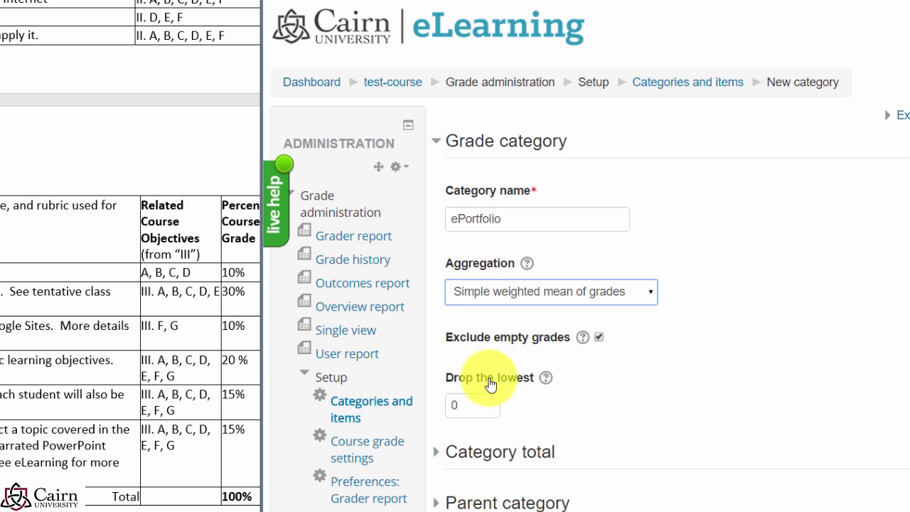
pyautogui.scroll(-1, 535, 454)
pyautogui.scroll(-1, 532, 450)
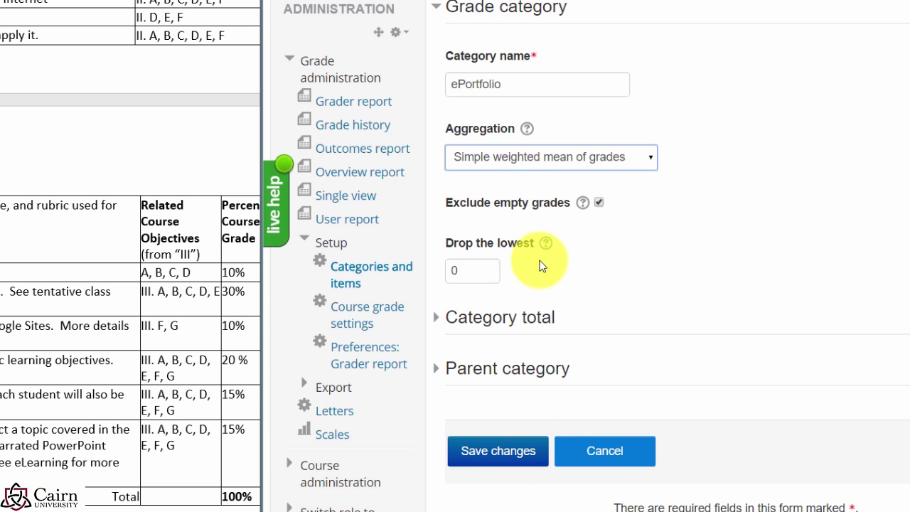
pyautogui.click(535, 455)
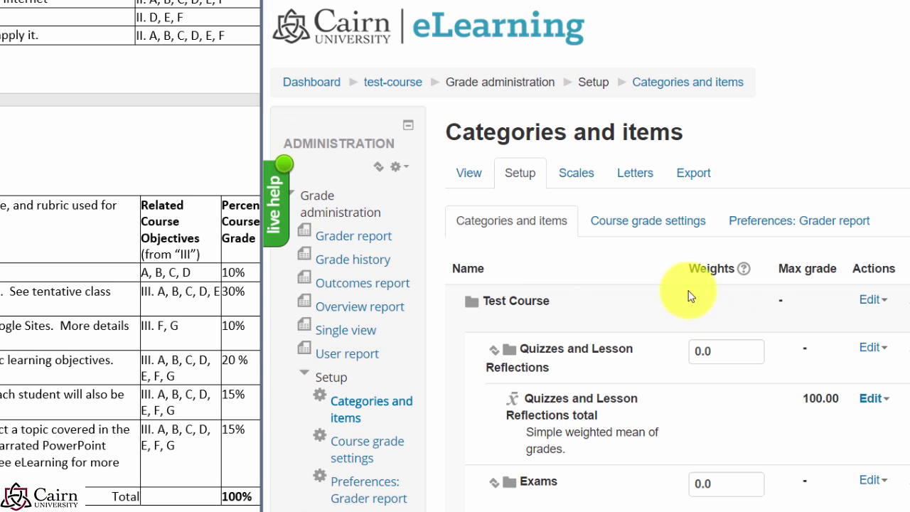
pyautogui.scroll(-3, 662, 313)
pyautogui.scroll(-3, 662, 312)
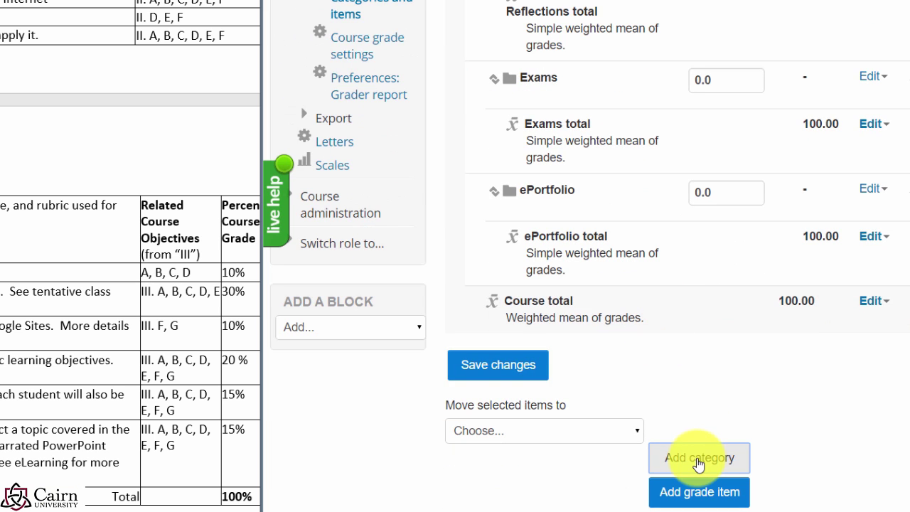
# Step: Save a new 'Homework Assignments' category aggregated by Simple weighted mean of grades
pyautogui.click(698, 461)
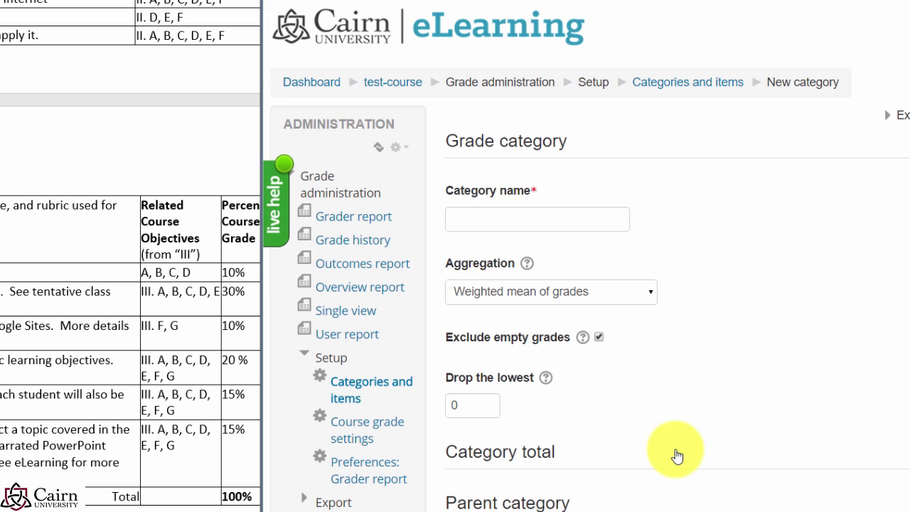
pyautogui.click(486, 225)
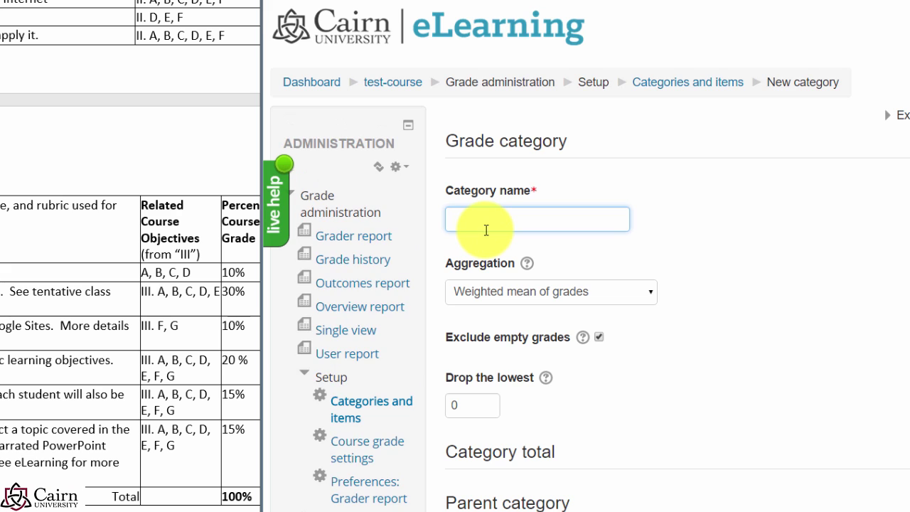
pyautogui.write('Homework Assignments')
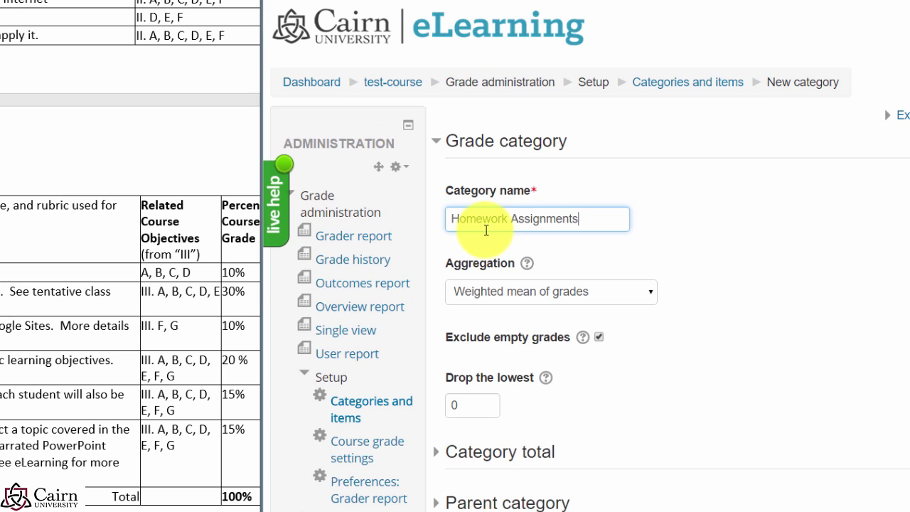
pyautogui.click(460, 291)
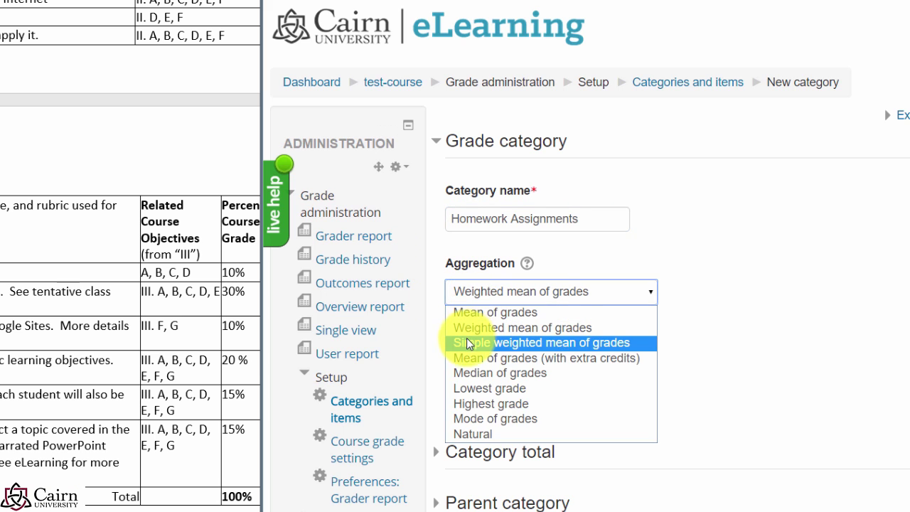
pyautogui.click(455, 286)
pyautogui.scroll(-2, 660, 353)
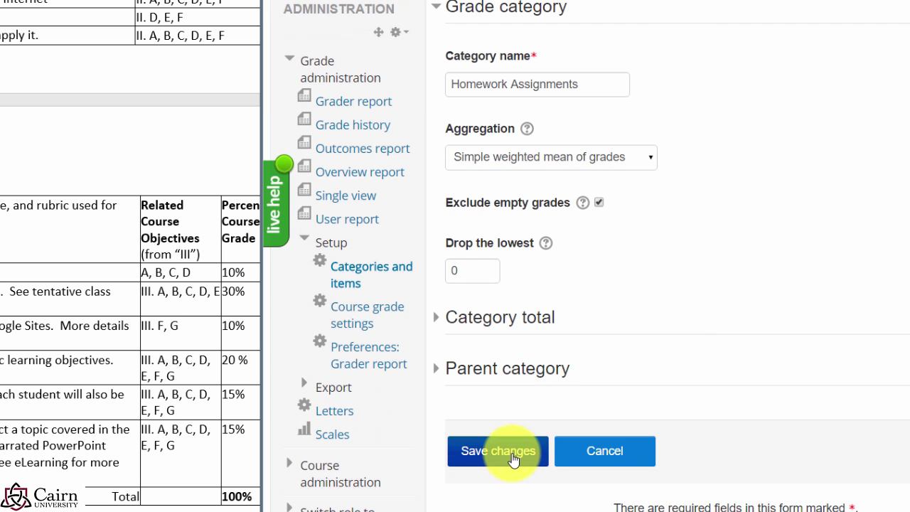
pyautogui.click(475, 442)
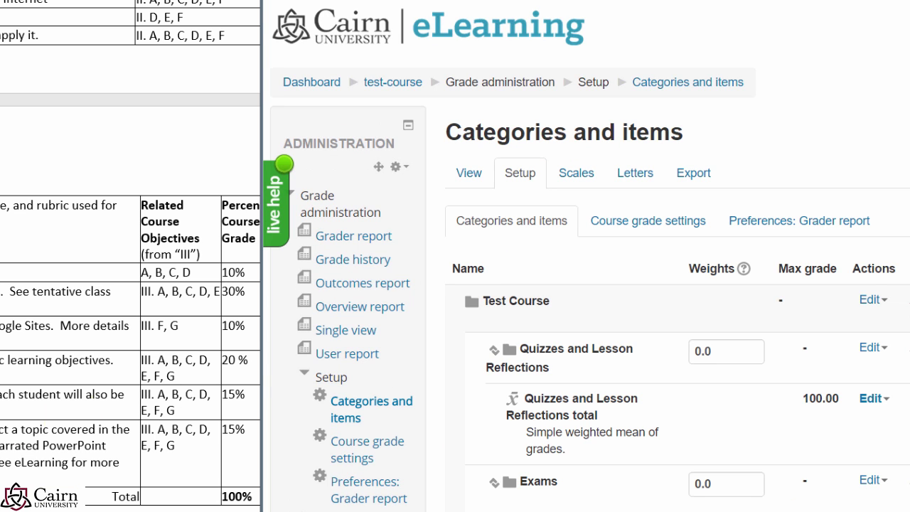
pyautogui.scroll(-5, 623, 282)
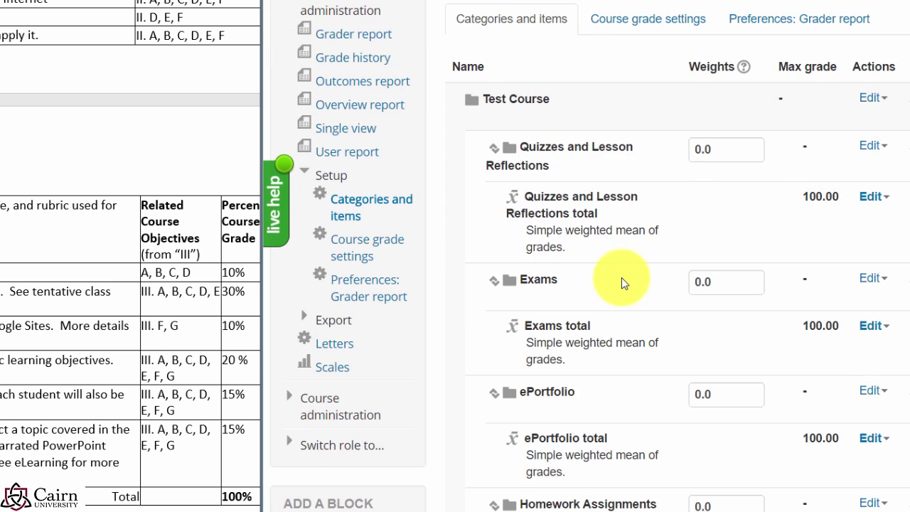
pyautogui.scroll(-3, 600, 444)
# Step: Save a 'Course Forums' category with Simple weighted mean of grades aggregation
pyautogui.click(700, 385)
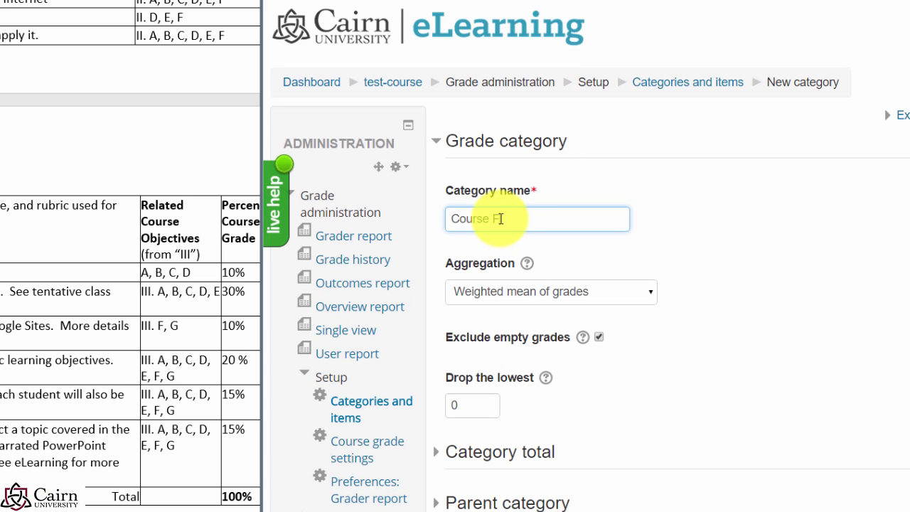
pyautogui.click(491, 291)
pyautogui.click(527, 343)
pyautogui.scroll(-2, 522, 435)
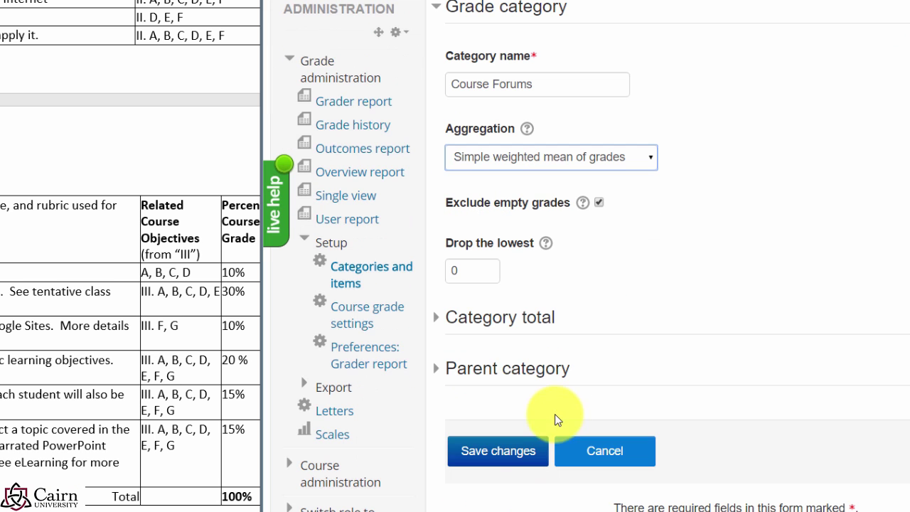
pyautogui.click(483, 458)
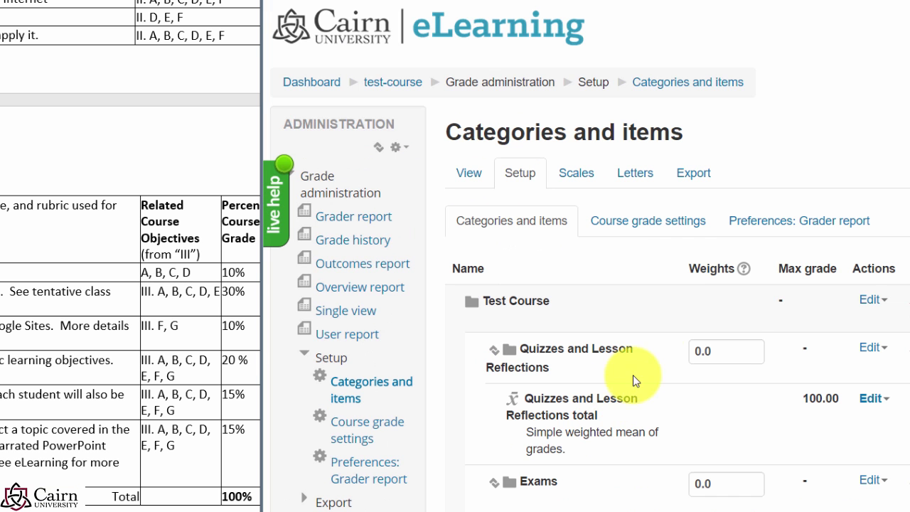
pyautogui.scroll(-9, 662, 327)
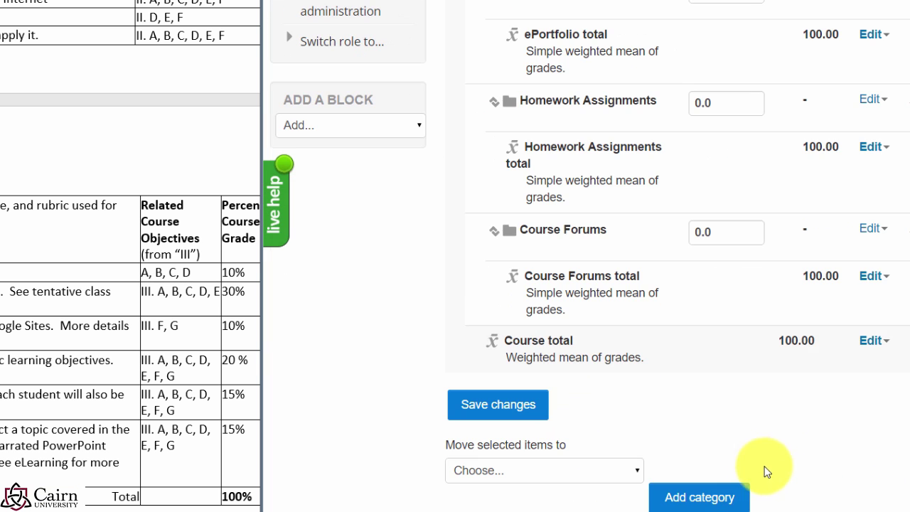
# Step: Save a 'Research Project Presentation' category using Simple weighted mean, then widen the eLearning page
pyautogui.click(743, 499)
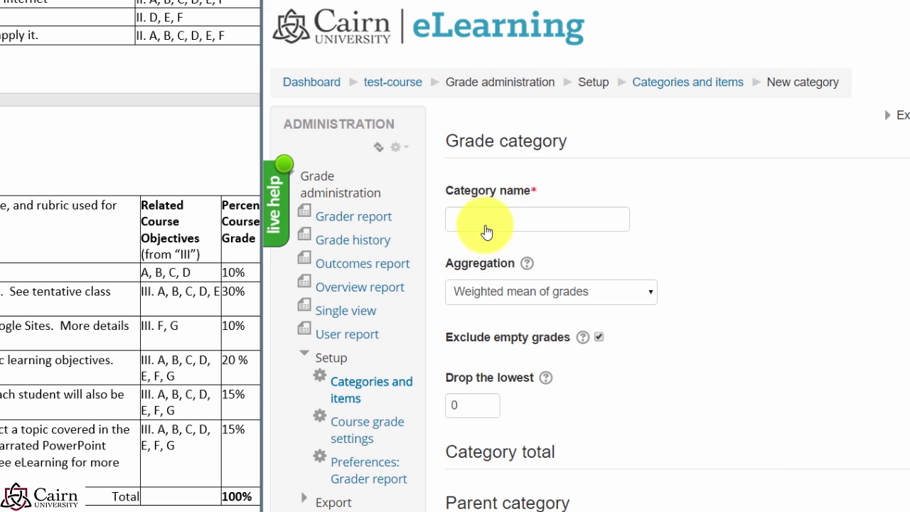
pyautogui.click(484, 220)
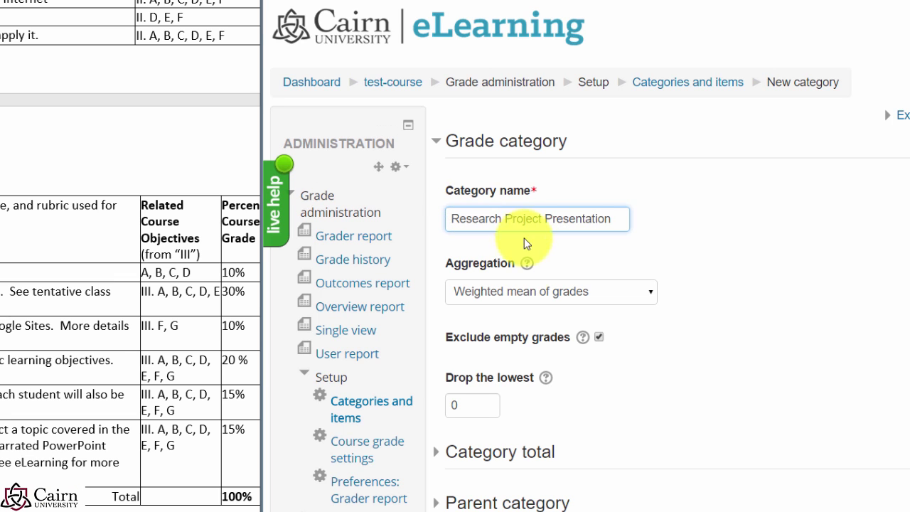
pyautogui.click(523, 292)
pyautogui.click(509, 342)
pyautogui.scroll(-3, 544, 355)
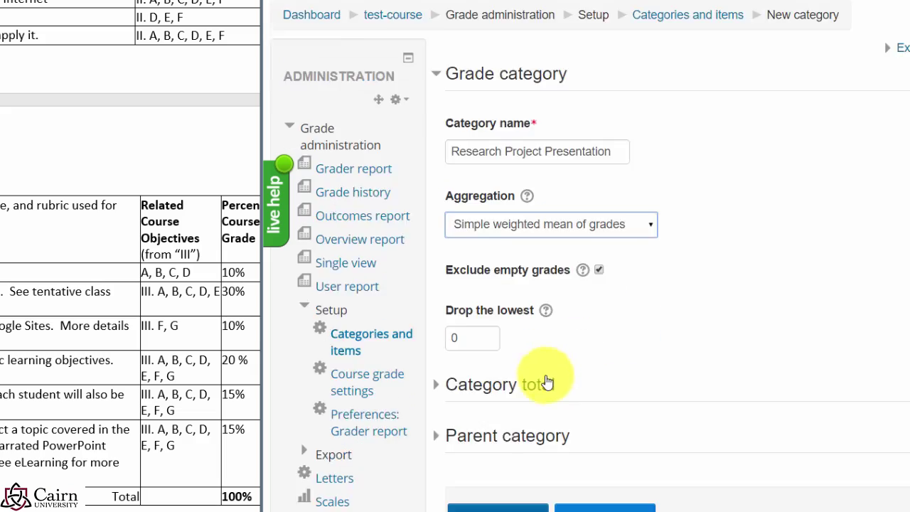
pyautogui.click(496, 384)
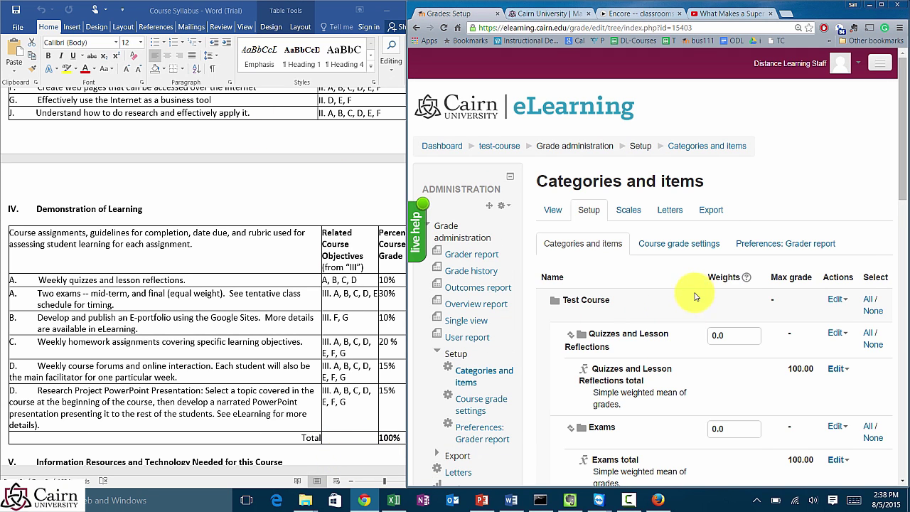
pyautogui.scroll(-1, 636, 296)
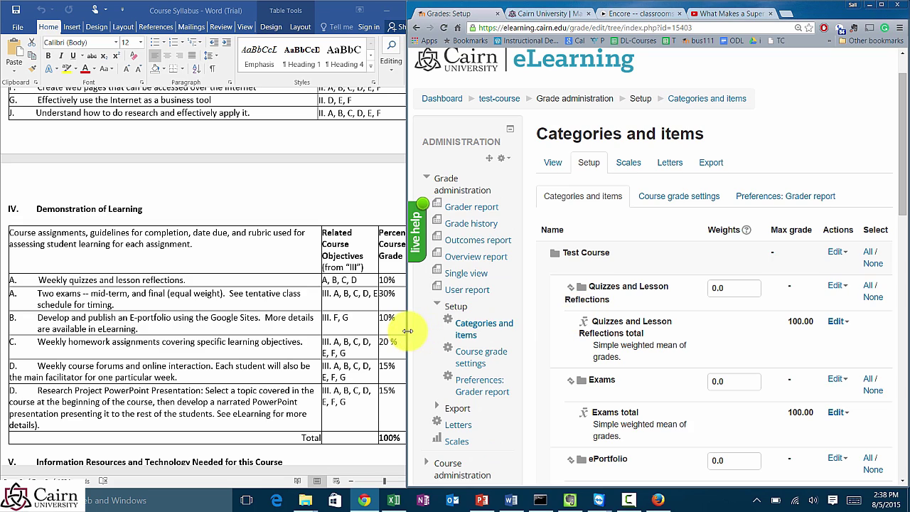
pyautogui.moveTo(407, 330); pyautogui.dragTo(307, 319)
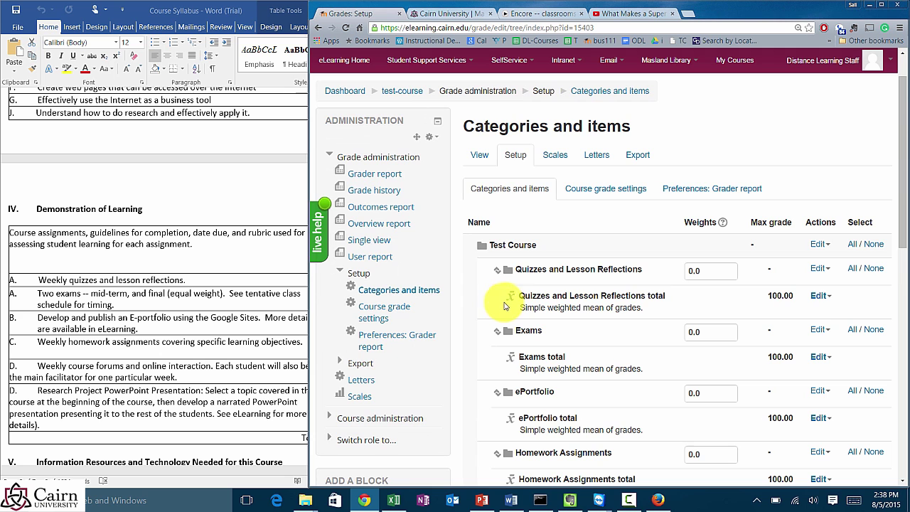
pyautogui.scroll(-3, 716, 283)
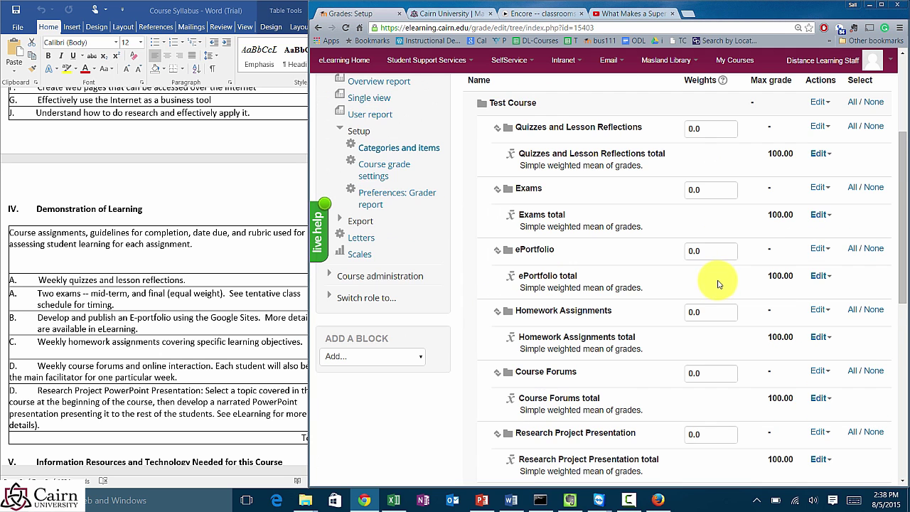
# Step: Match the syllabus percentages: Quizzes and Lesson Reflections weight 10, Exams weight 30
pyautogui.scroll(-2, 718, 282)
pyautogui.scroll(5, 661, 277)
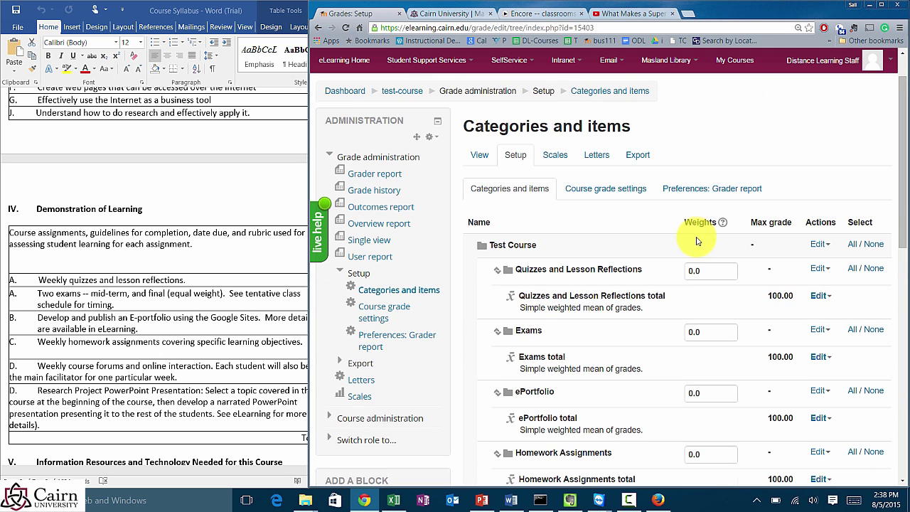
pyautogui.scroll(-1, 711, 270)
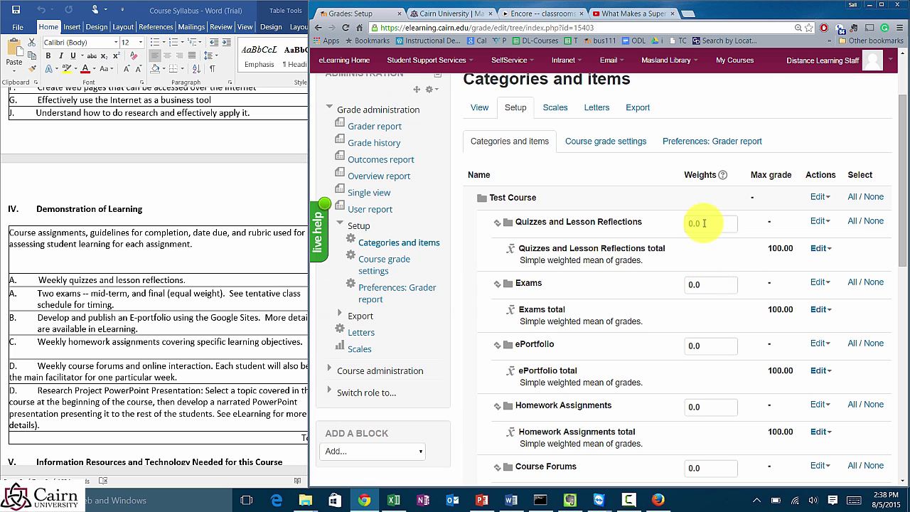
pyautogui.click(220, 207)
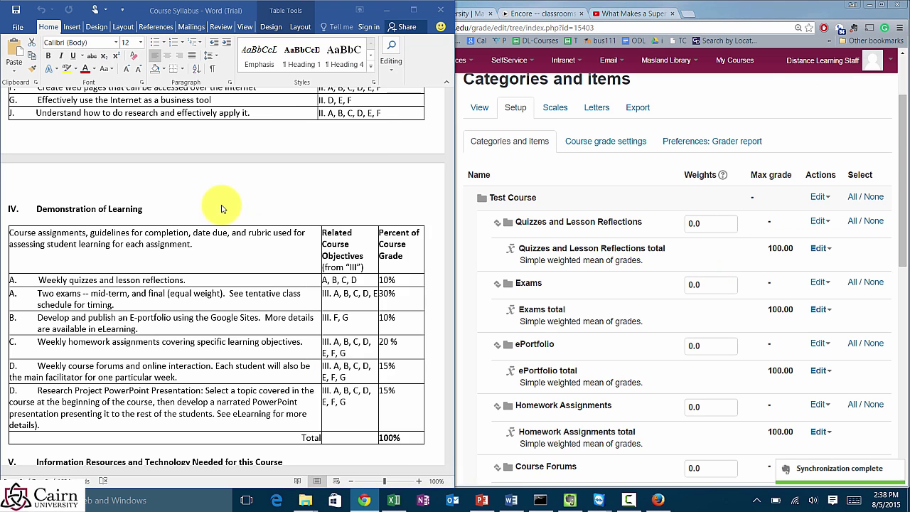
pyautogui.click(395, 281)
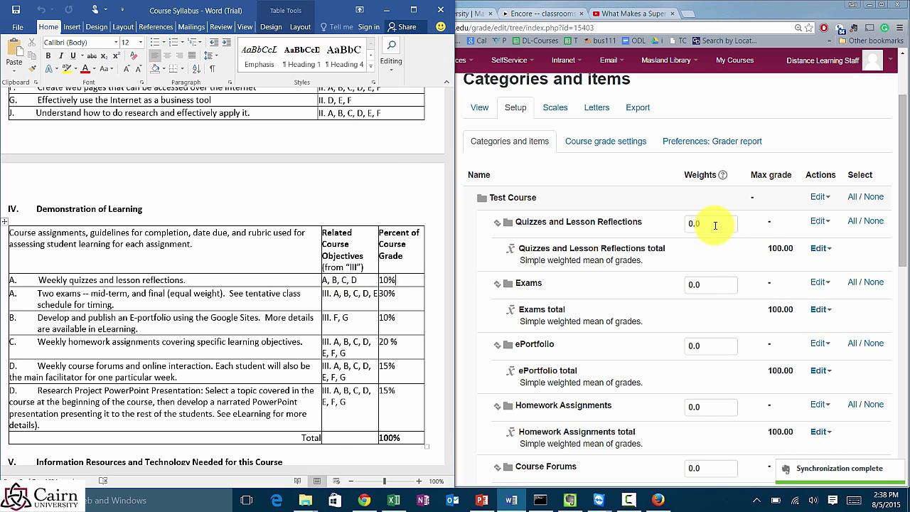
pyautogui.click(654, 224)
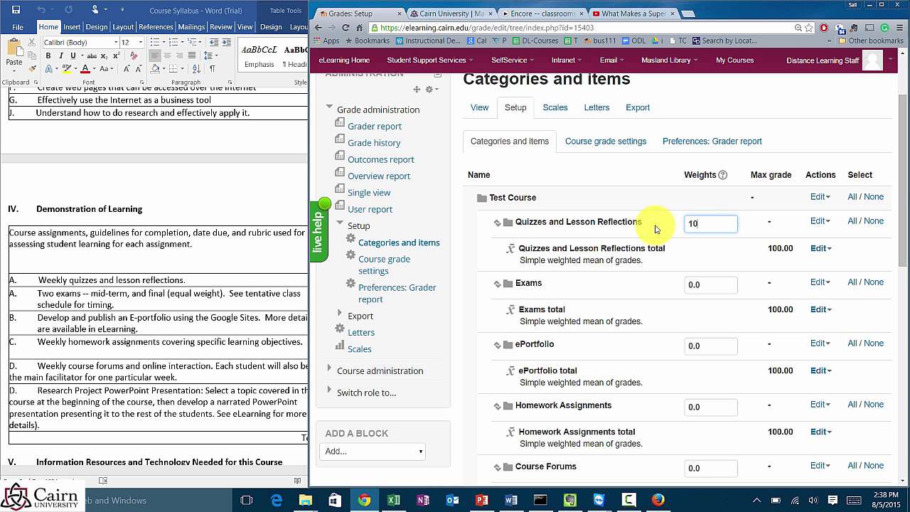
pyautogui.click(254, 189)
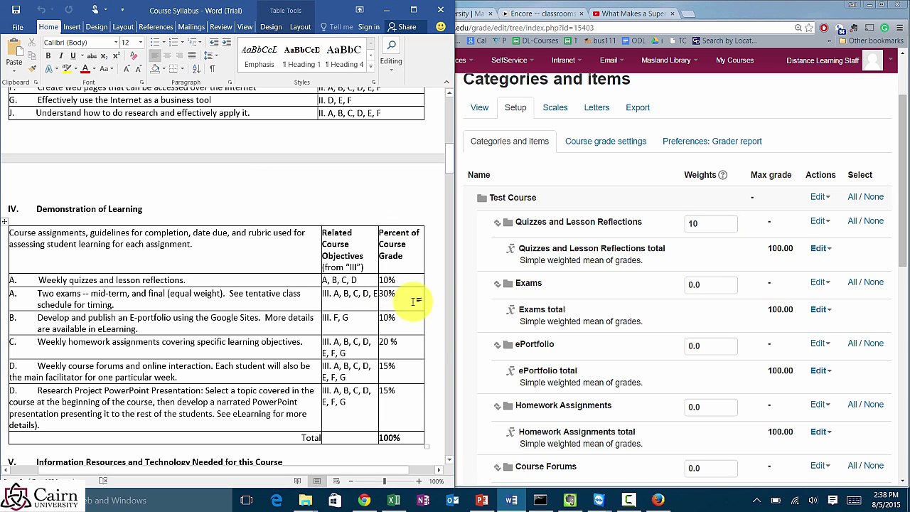
pyautogui.click(709, 284)
pyautogui.moveTo(710, 284); pyautogui.dragTo(665, 286)
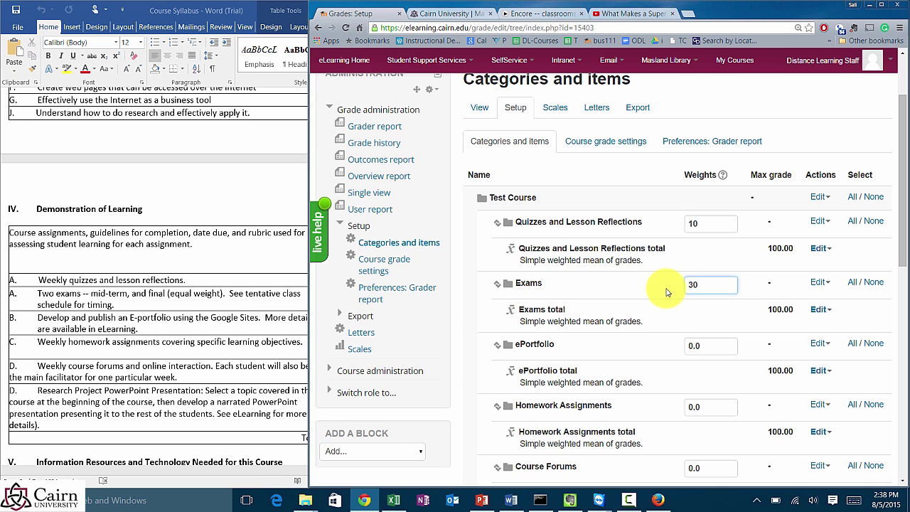
# Step: Set the ePortfolio weight to 10 and the Homework Assignments weight to 10
pyautogui.click(246, 189)
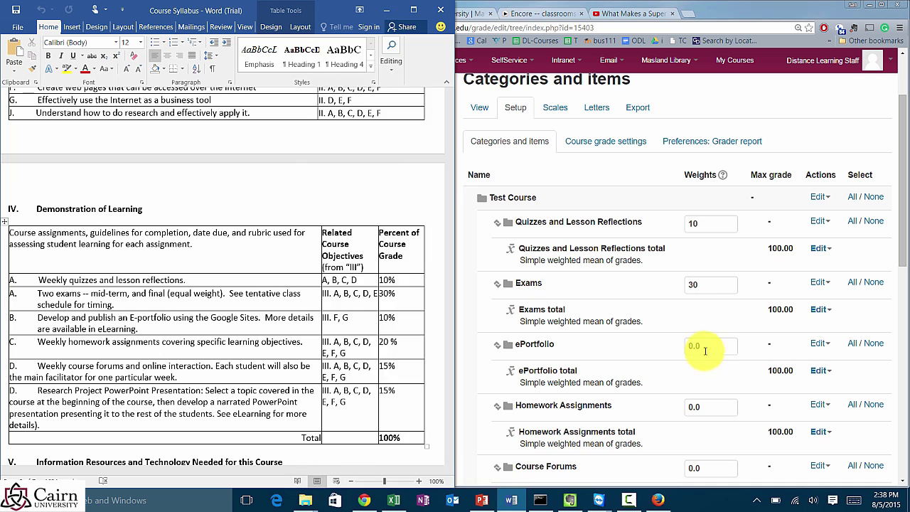
pyautogui.moveTo(700, 347); pyautogui.dragTo(662, 351)
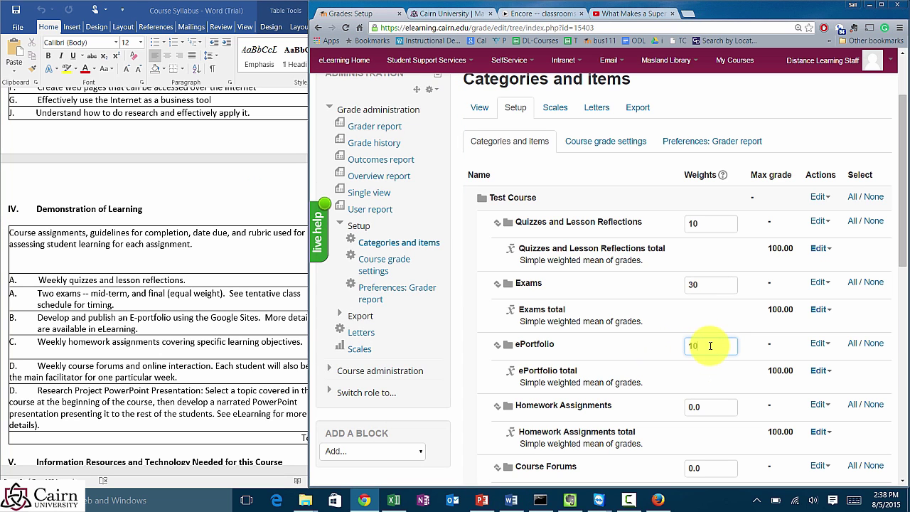
pyautogui.write('10')
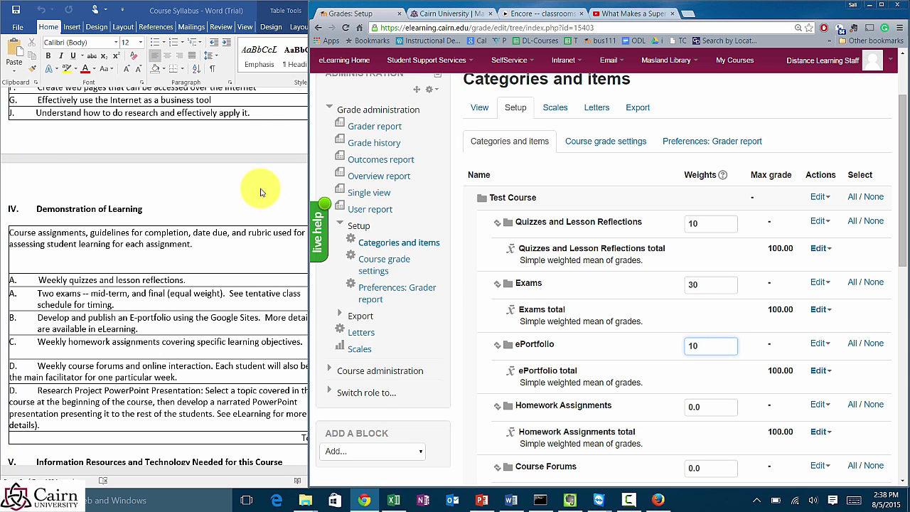
pyautogui.click(260, 192)
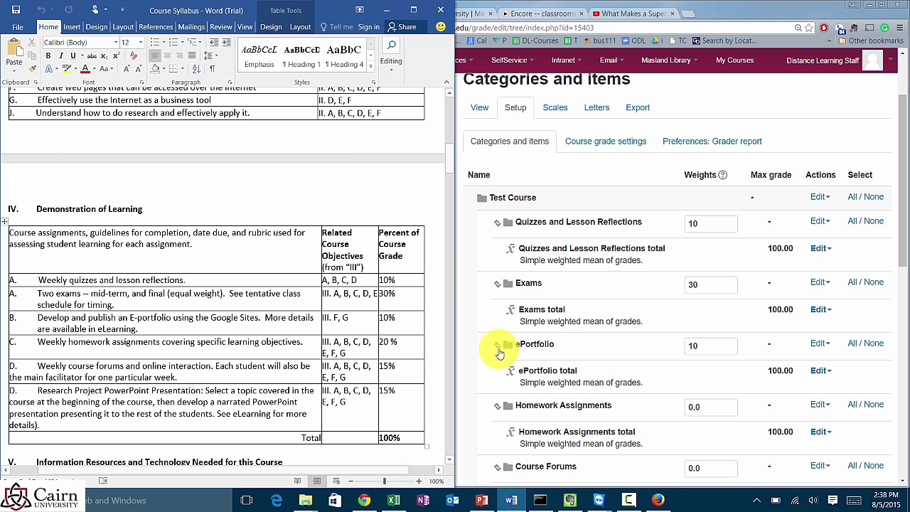
pyautogui.click(688, 345)
pyautogui.moveTo(713, 412); pyautogui.dragTo(646, 407)
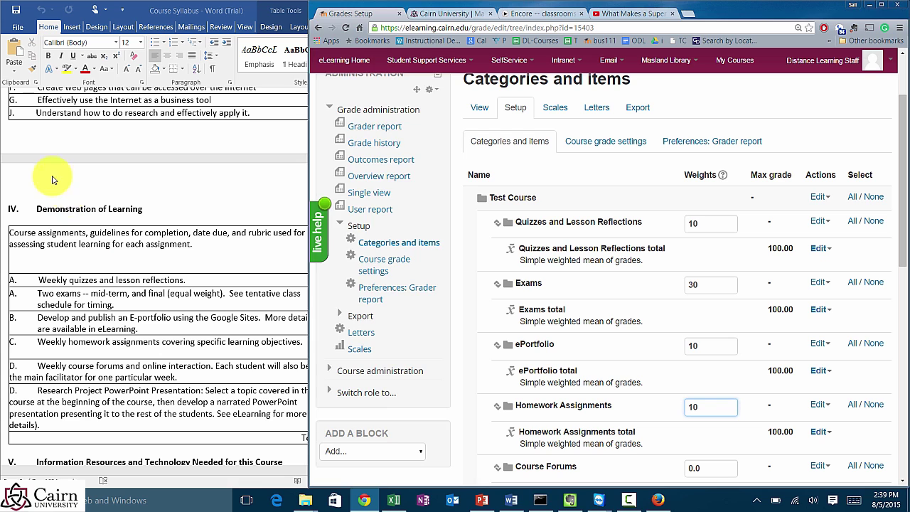
# Step: Set Course Forums to 15 (correcting an initial 20) and Research Project Presentation to 15
pyautogui.click(182, 213)
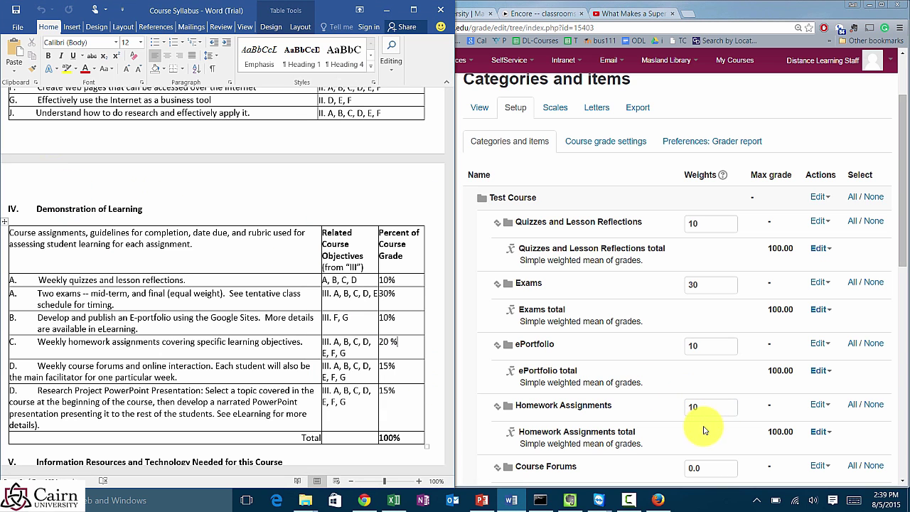
pyautogui.moveTo(710, 467); pyautogui.dragTo(653, 465)
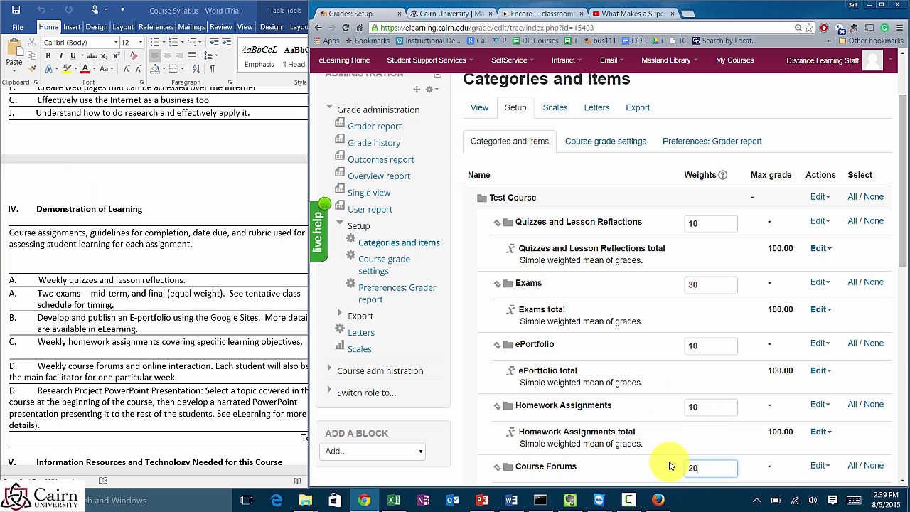
pyautogui.write('20')
pyautogui.scroll(-2, 668, 465)
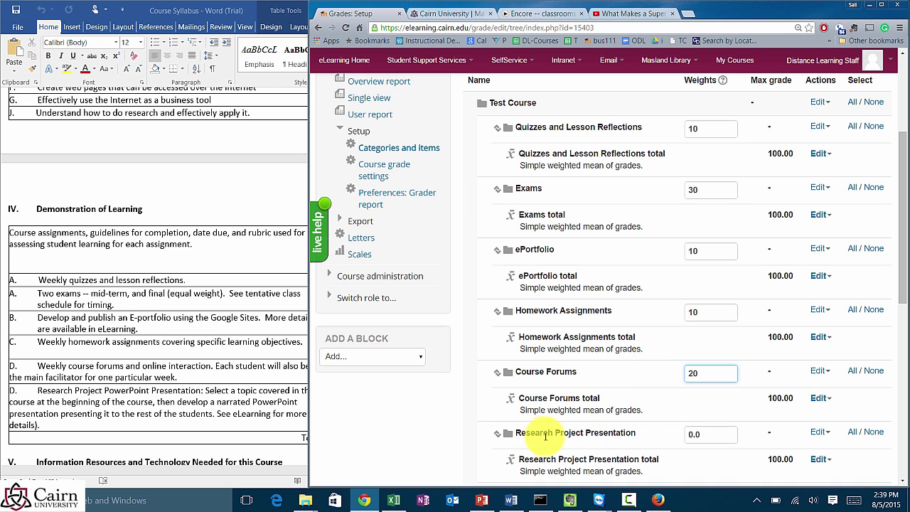
pyautogui.click(261, 183)
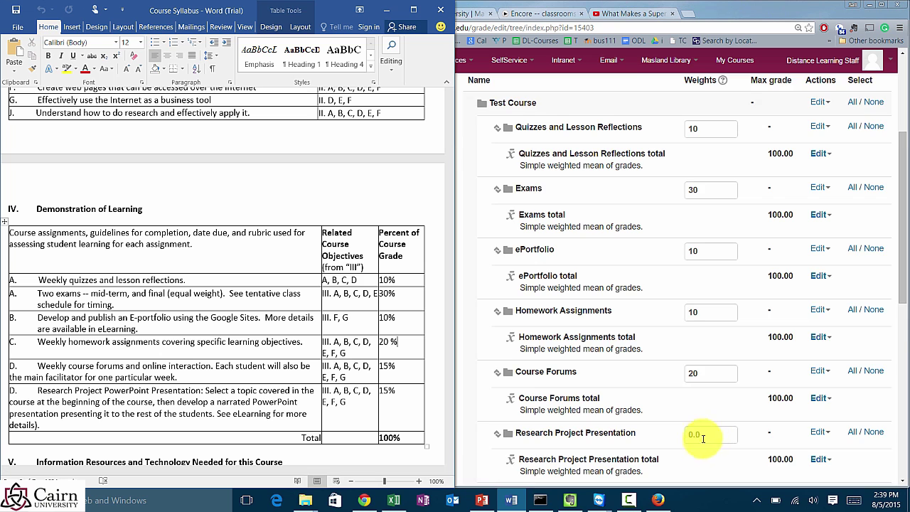
pyautogui.scroll(-2, 703, 432)
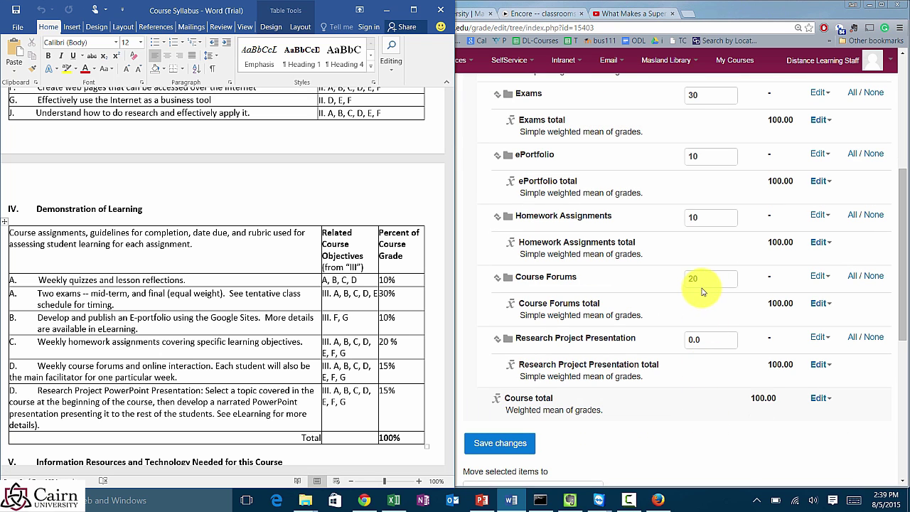
pyautogui.moveTo(700, 279); pyautogui.dragTo(675, 282)
pyautogui.write('1')
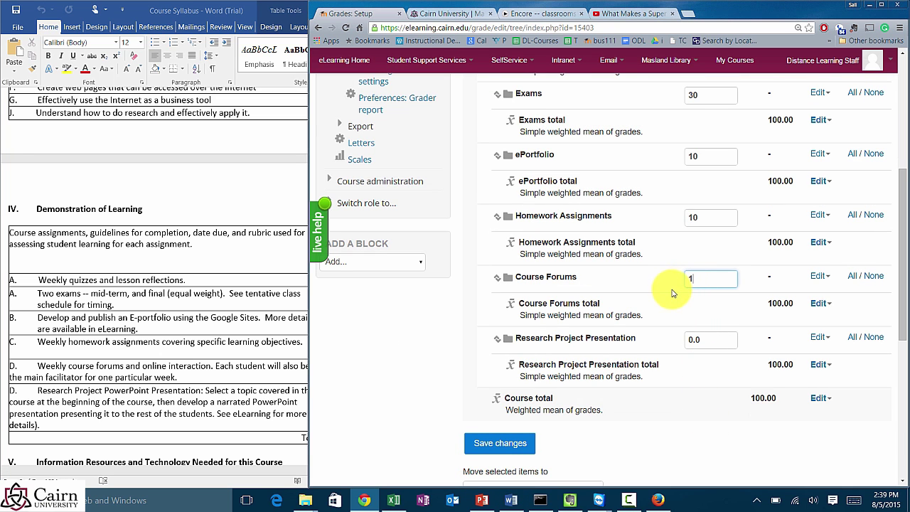
pyautogui.write('5')
pyautogui.moveTo(733, 339); pyautogui.dragTo(661, 341)
pyautogui.write('1')
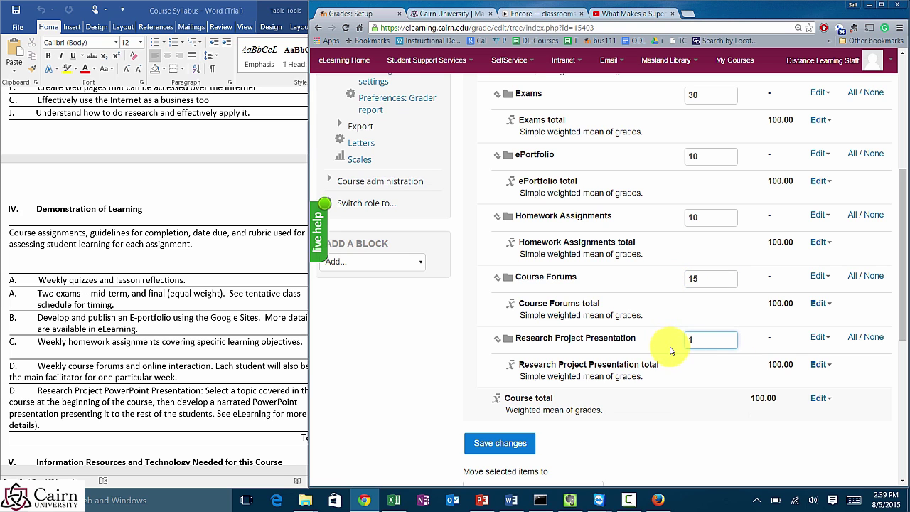
pyautogui.write('5')
# Step: Recheck the syllabus percentages against the entered category weights
pyautogui.click(203, 187)
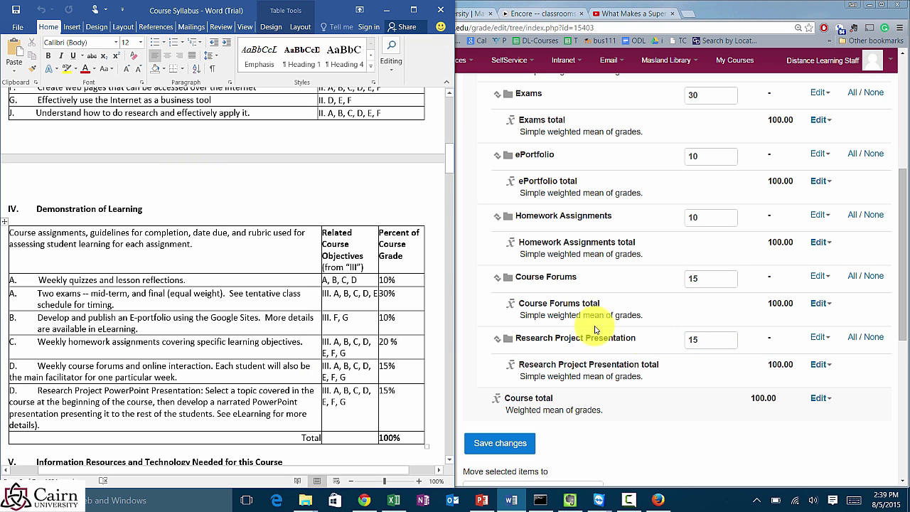
pyautogui.scroll(1, 701, 306)
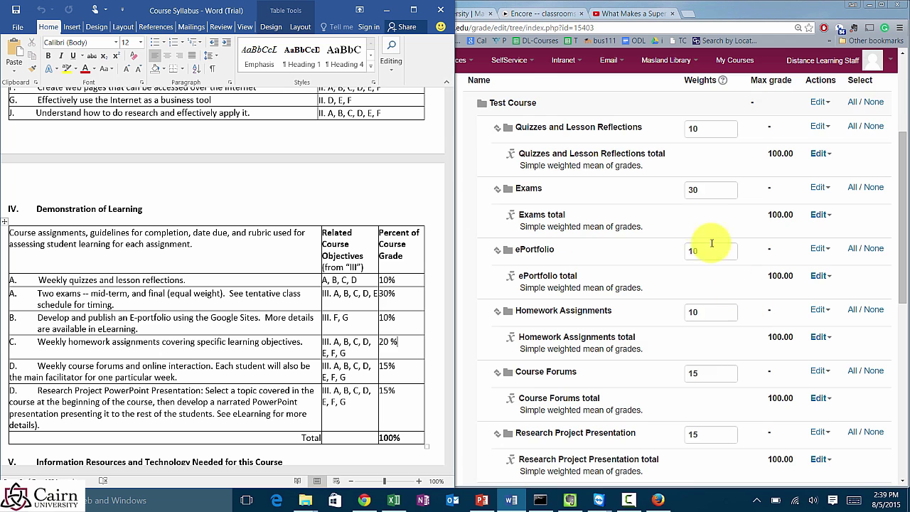
pyautogui.scroll(1, 712, 243)
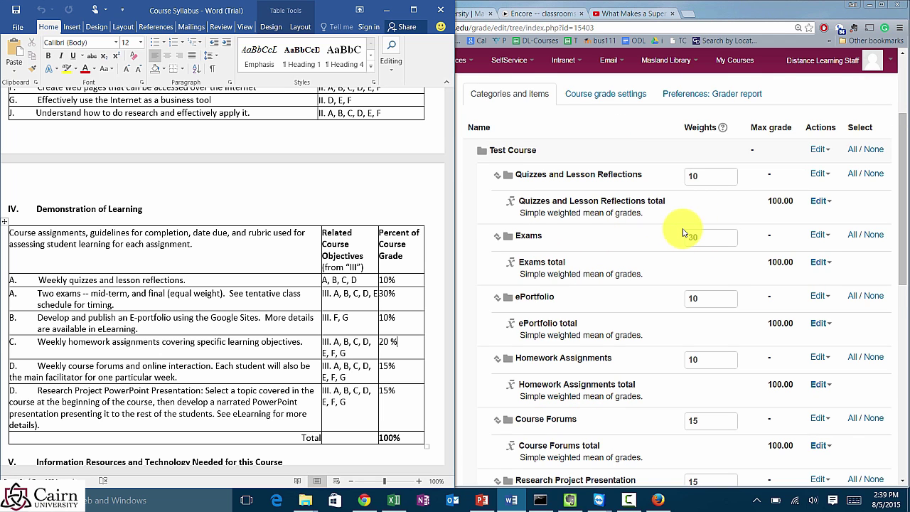
pyautogui.scroll(-1, 682, 233)
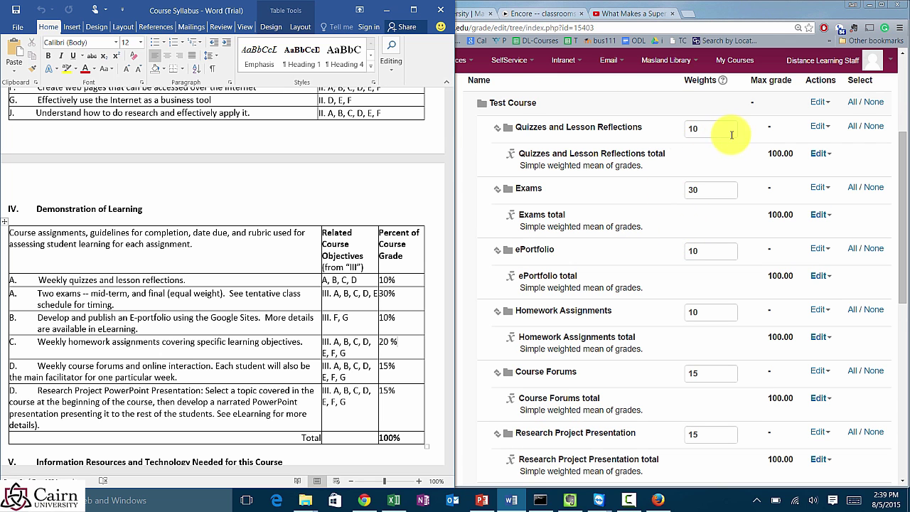
pyautogui.scroll(-4, 719, 173)
# Step: Save the category weights 10, 30, 10, 10, 15 and 15
pyautogui.click(502, 351)
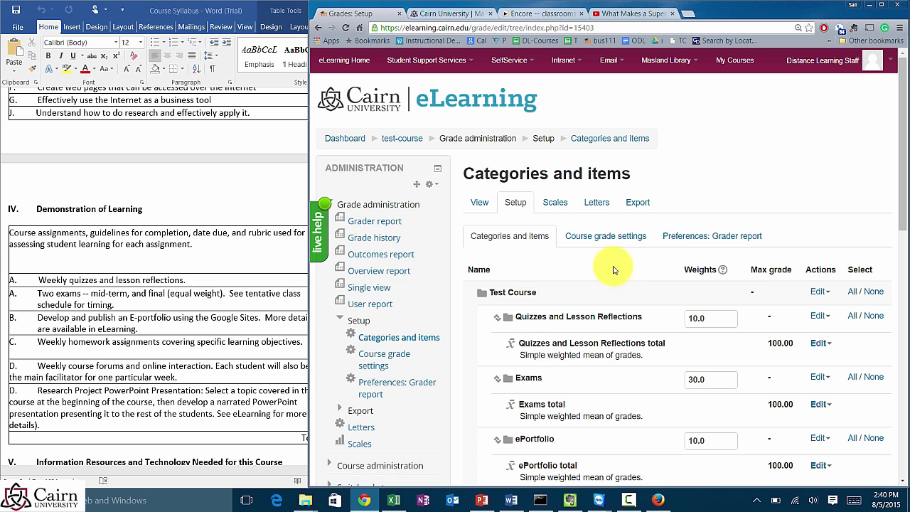
# Step: Look over the grader report, then go back to the Categories and items setup
pyautogui.click(479, 204)
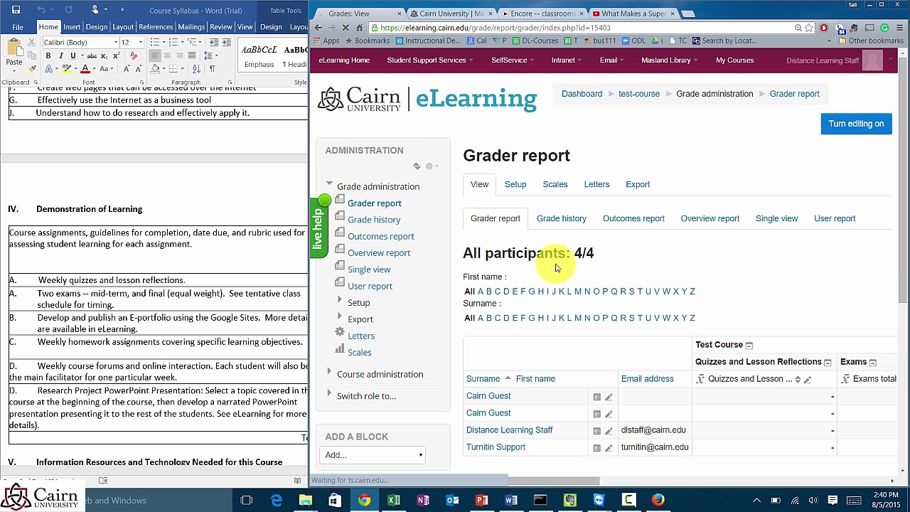
pyautogui.scroll(-2, 512, 270)
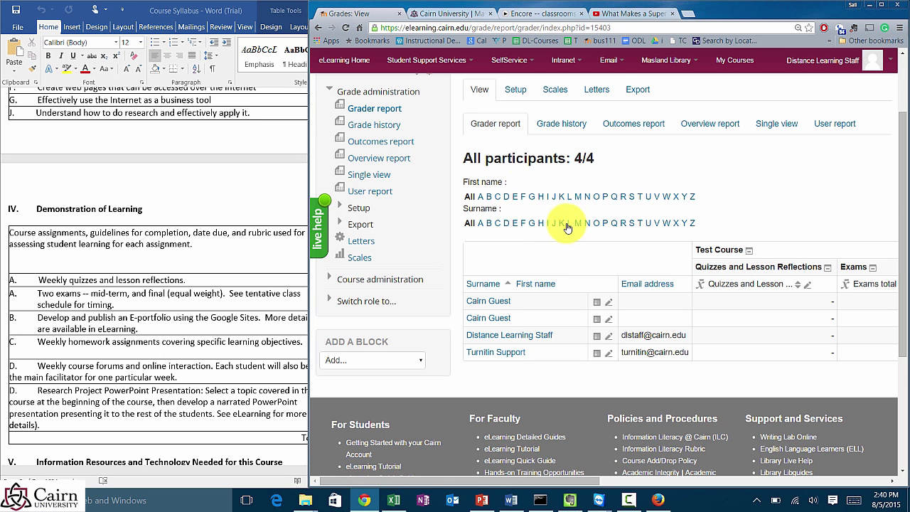
pyautogui.click(513, 93)
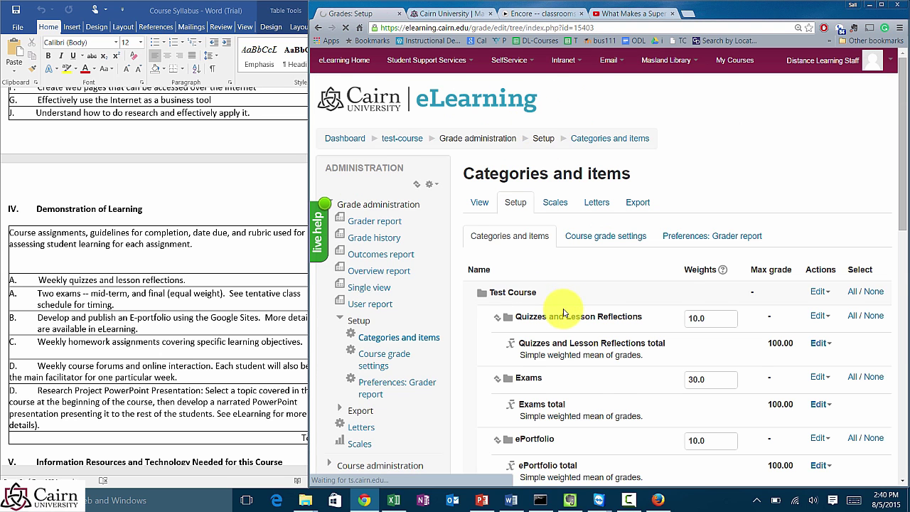
pyautogui.scroll(-2, 632, 325)
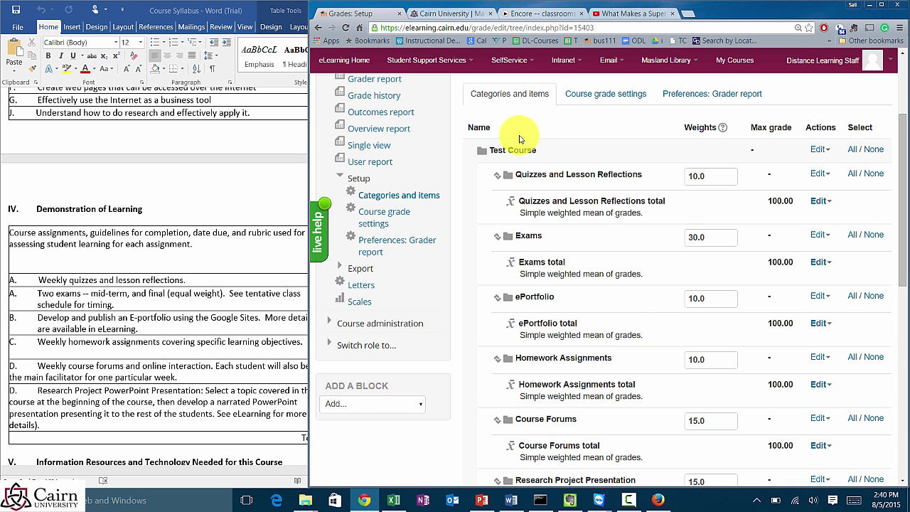
pyautogui.scroll(2, 519, 136)
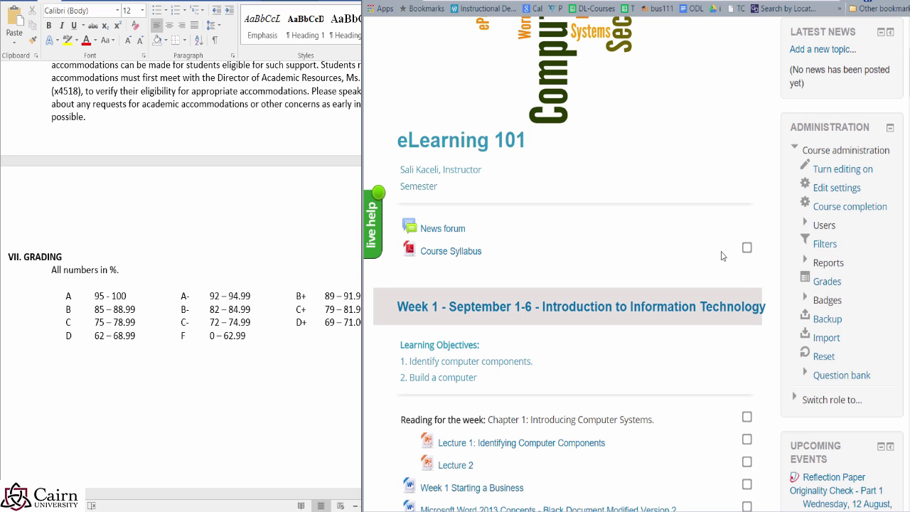
# Step: Open the course gradebook and switch to its Grade letters page, where A starts at 93%
pyautogui.scroll(3, 727, 205)
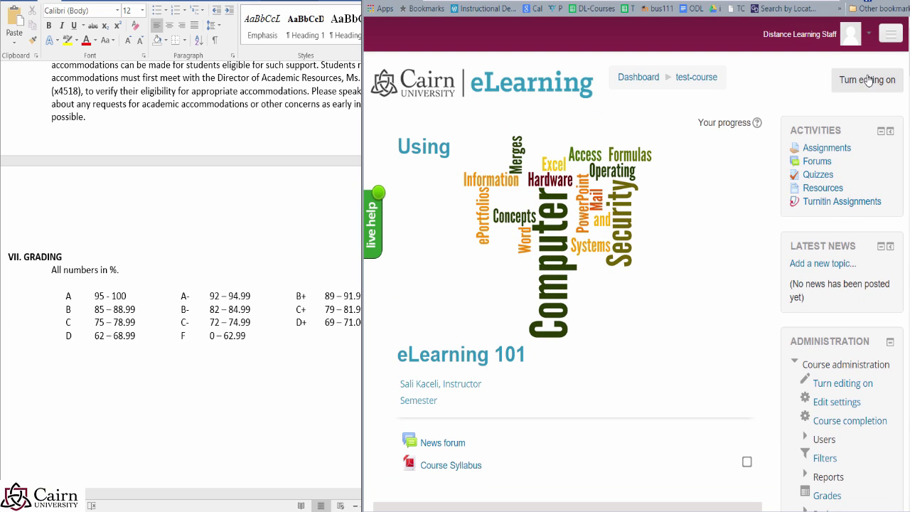
pyautogui.scroll(-1, 778, 213)
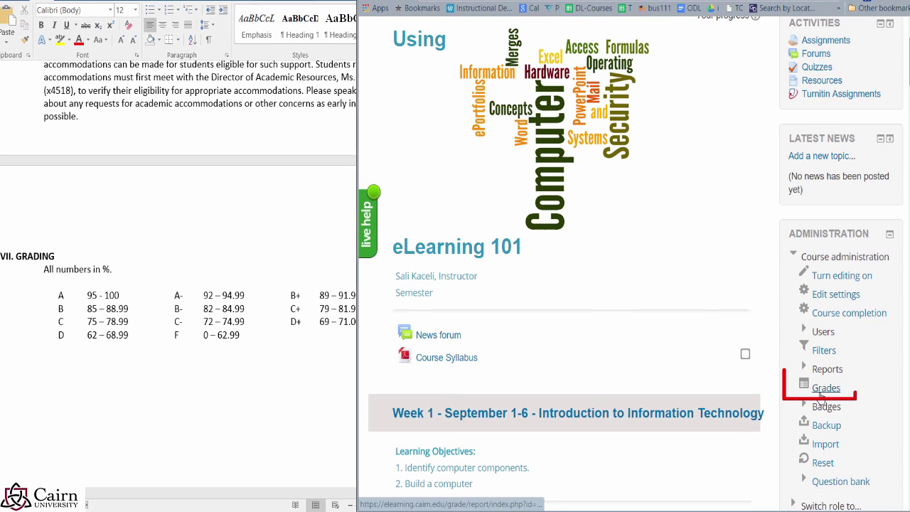
pyautogui.click(825, 389)
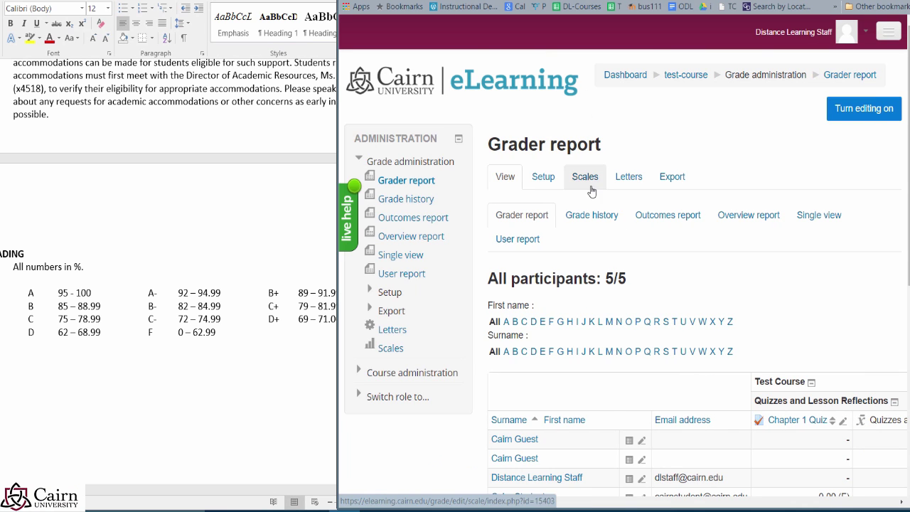
pyautogui.moveTo(608, 162)
pyautogui.mouseDown()
pyautogui.moveTo(607, 186)
pyautogui.moveTo(654, 178)
pyautogui.moveTo(604, 162)
pyautogui.moveTo(590, 145)
pyautogui.mouseUp()
pyautogui.moveTo(531, 144); pyautogui.dragTo(487, 145)
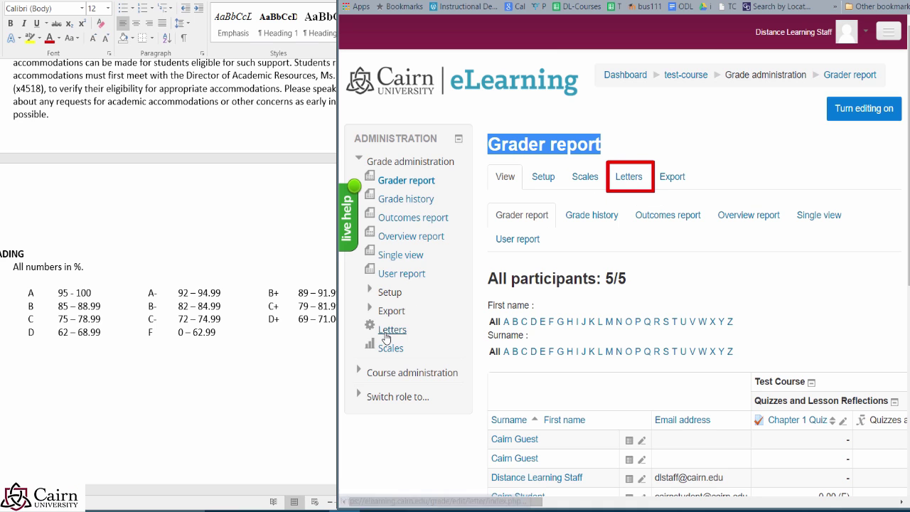
pyautogui.moveTo(360, 316)
pyautogui.mouseDown()
pyautogui.moveTo(417, 341)
pyautogui.moveTo(388, 334)
pyautogui.mouseUp()
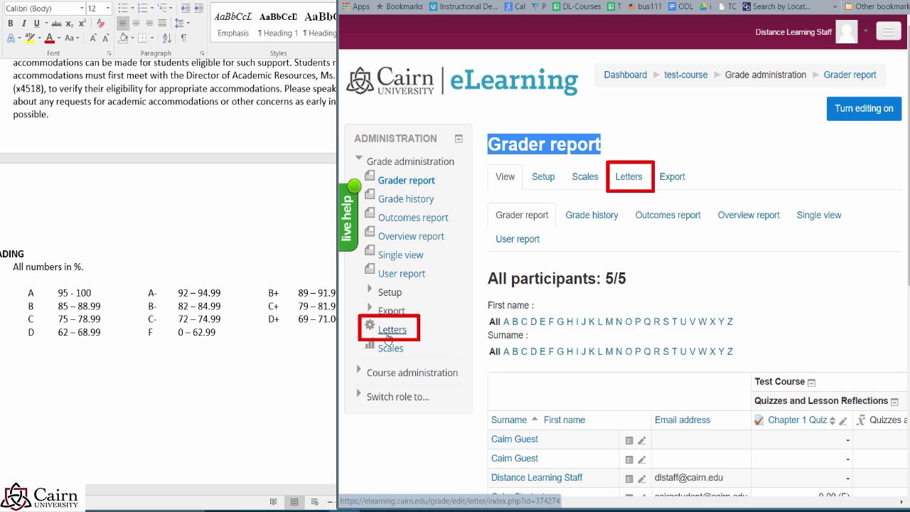
pyautogui.click(626, 184)
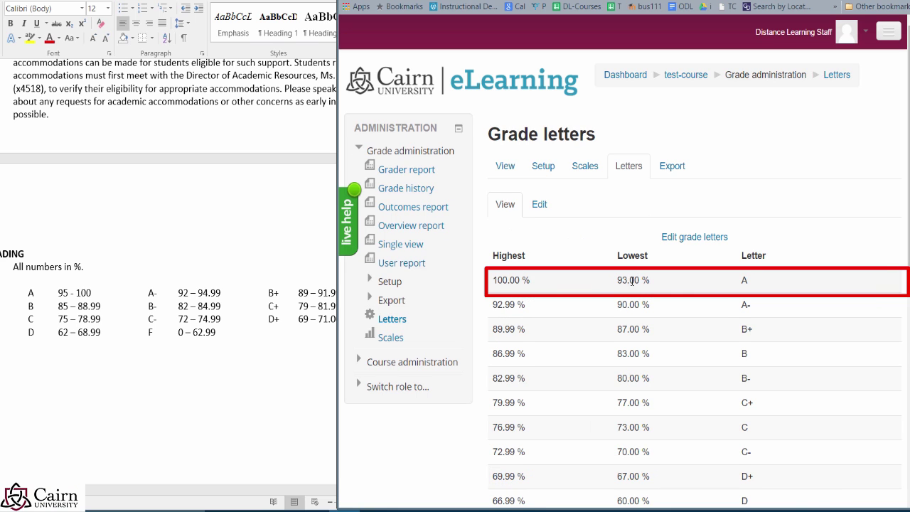
# Step: Open the Edit grade letters form for the course's letter boundaries
pyautogui.moveTo(634, 280); pyautogui.dragTo(608, 281)
pyautogui.click(577, 295)
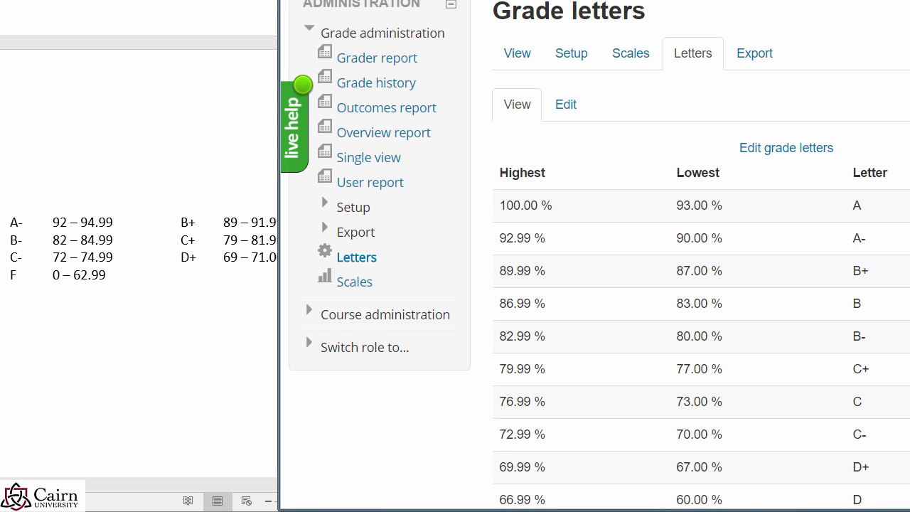
pyautogui.scroll(7, 27, 203)
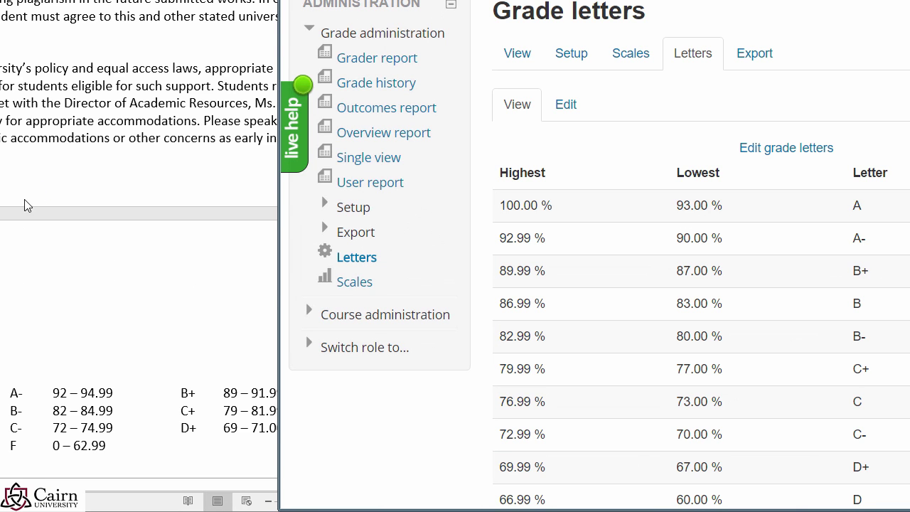
pyautogui.scroll(-6, 5, 240)
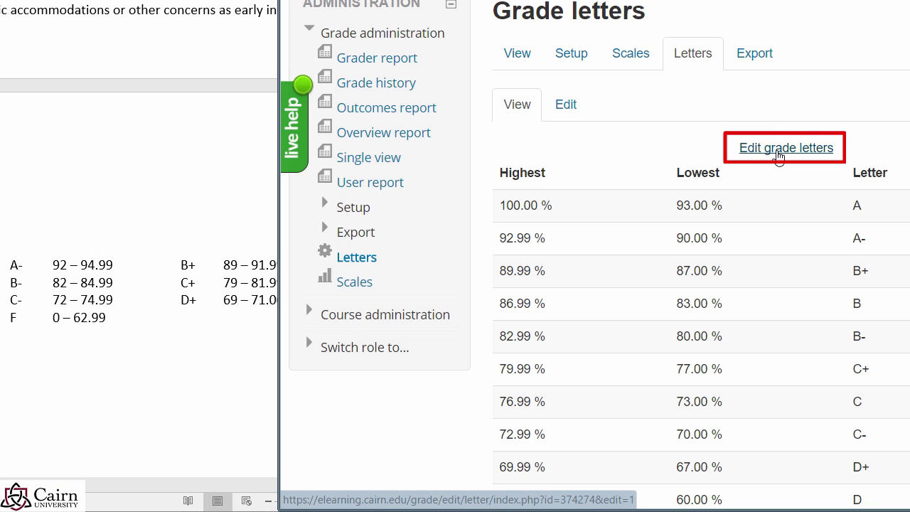
pyautogui.click(779, 152)
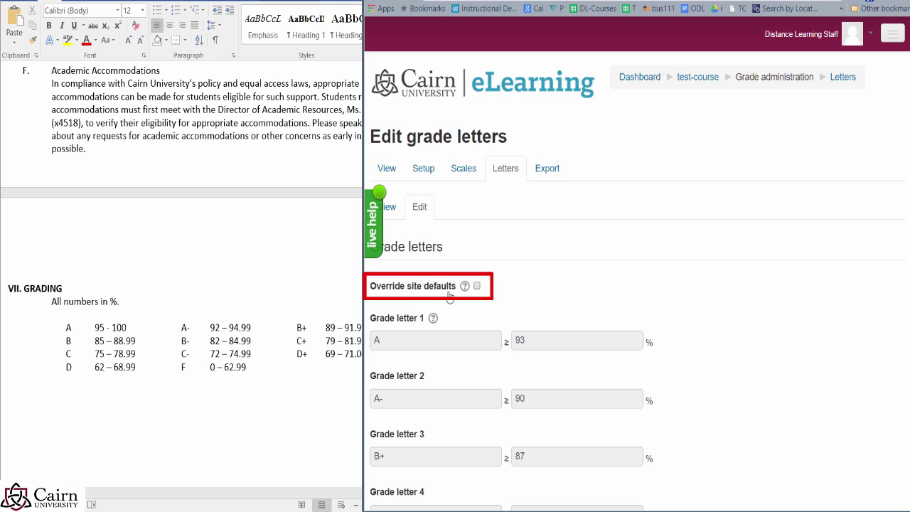
# Step: Tick Override site defaults and set the A and A- minimums to 95 and 92 percent
pyautogui.click(476, 286)
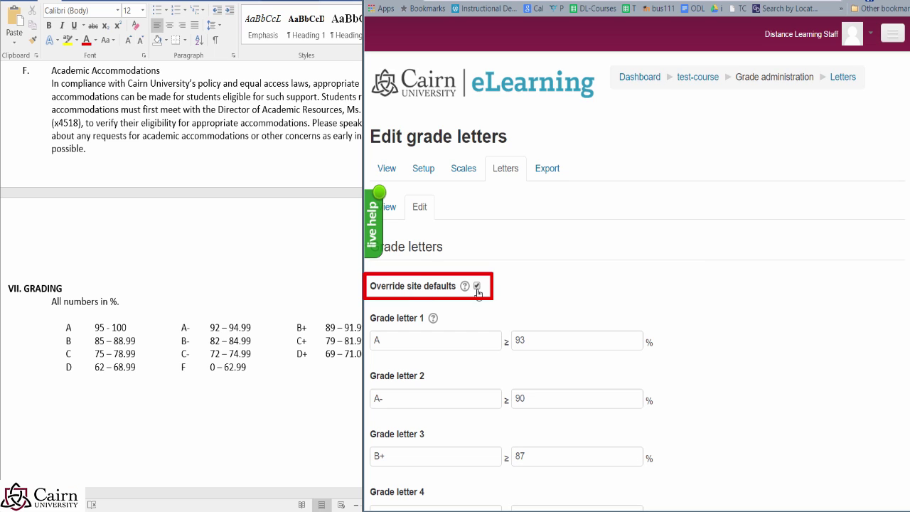
pyautogui.click(527, 343)
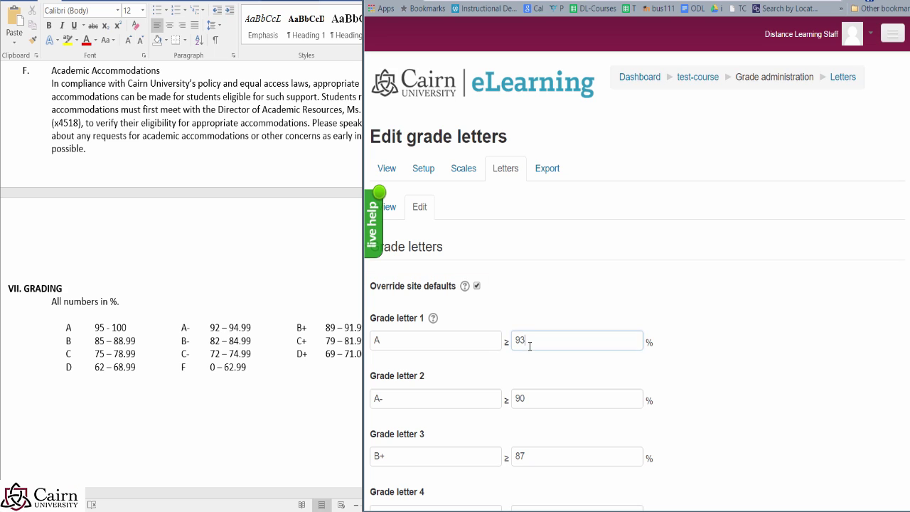
pyautogui.doubleClick(530, 340)
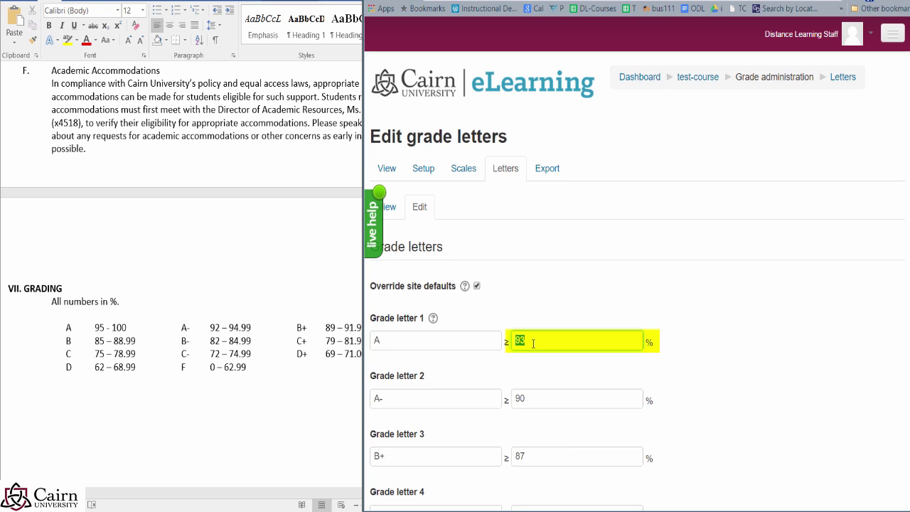
pyautogui.write('9')
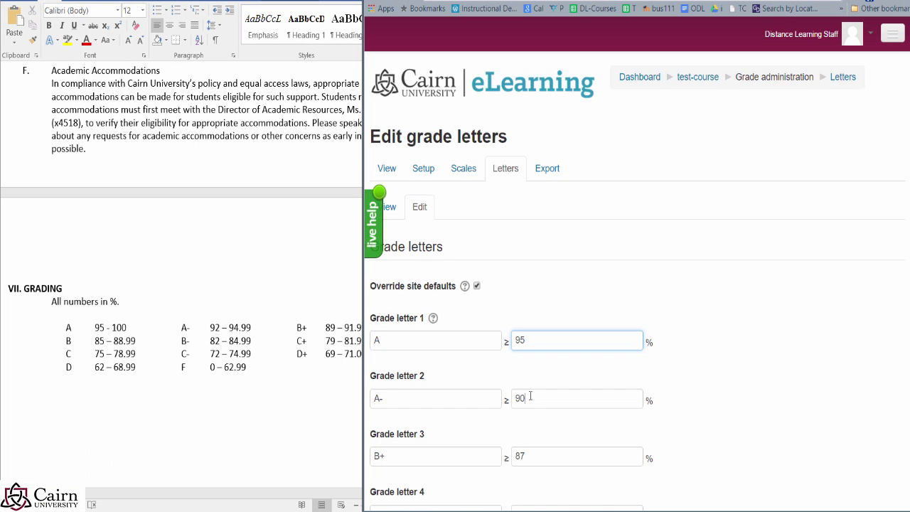
pyautogui.click(535, 401)
pyautogui.moveTo(534, 400); pyautogui.dragTo(515, 399)
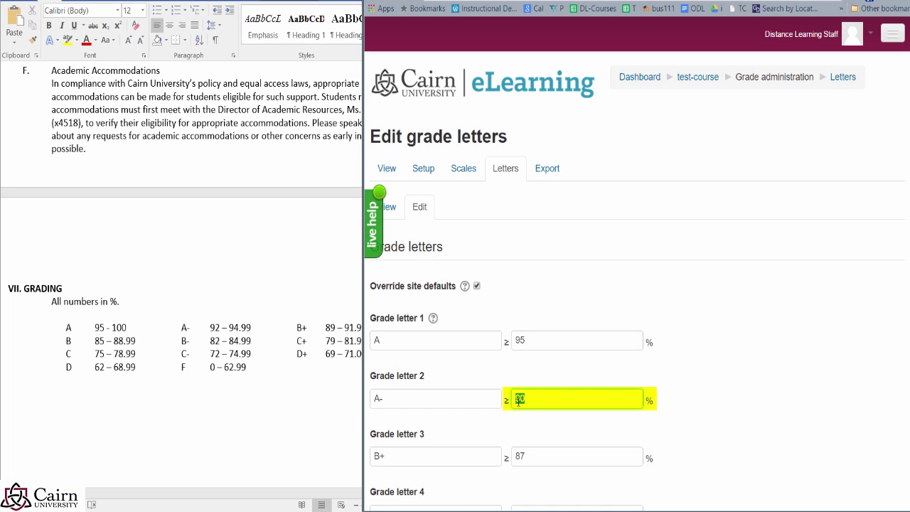
pyautogui.write('92')
# Step: Lower the B+ and B minimums to 85 and 82 percent
pyautogui.scroll(-1, 533, 408)
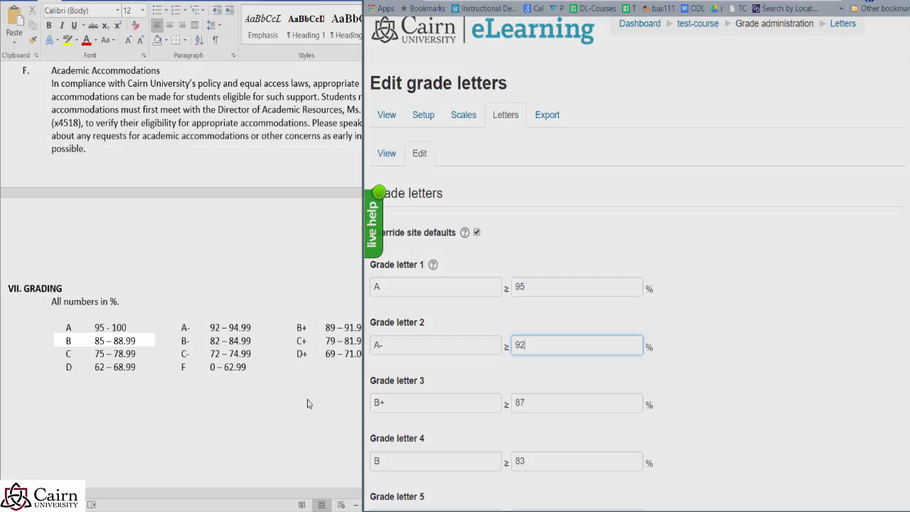
pyautogui.click(308, 401)
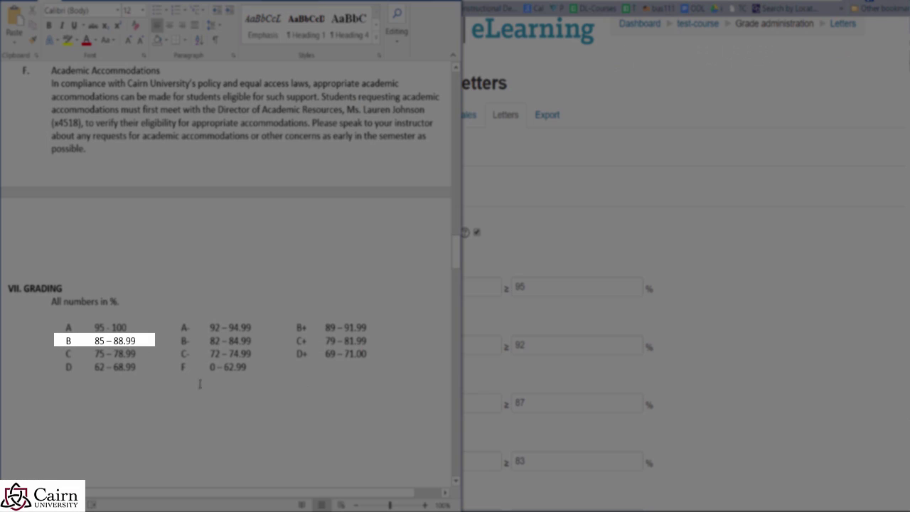
pyautogui.click(529, 403)
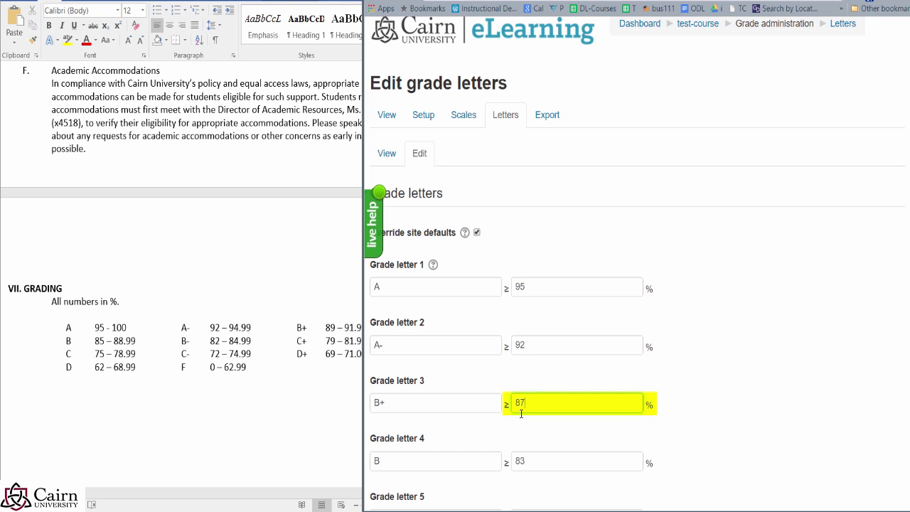
pyautogui.press('BackSpace')
pyautogui.click(549, 462)
pyautogui.press('BackSpace')
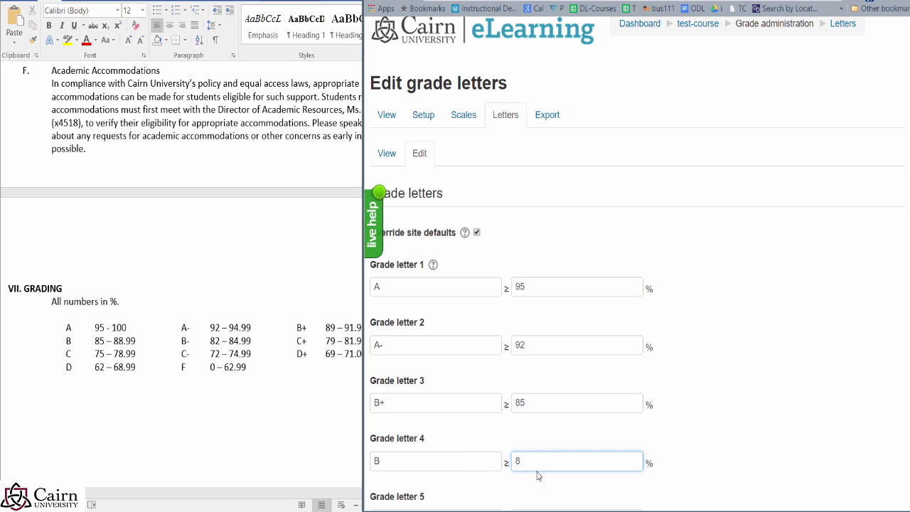
pyautogui.write('2')
pyautogui.scroll(-1, 700, 457)
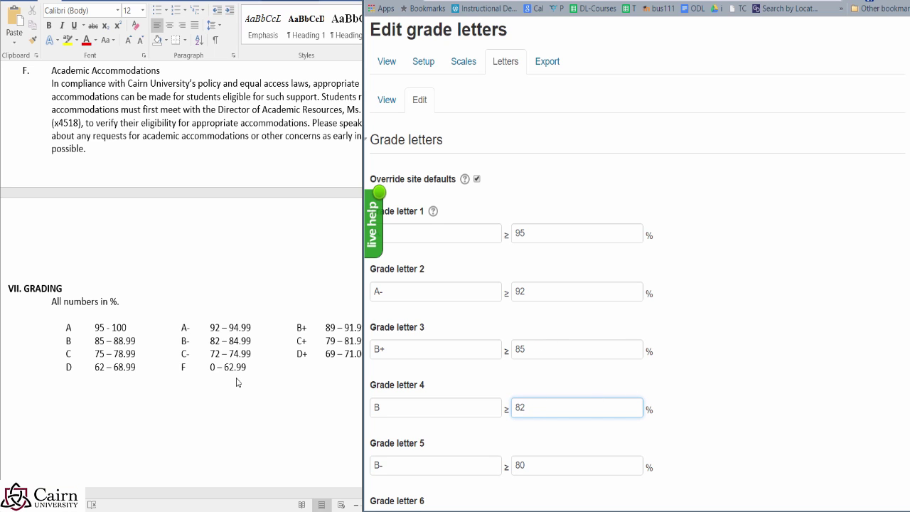
pyautogui.scroll(-4, 714, 366)
pyautogui.scroll(-8, 686, 387)
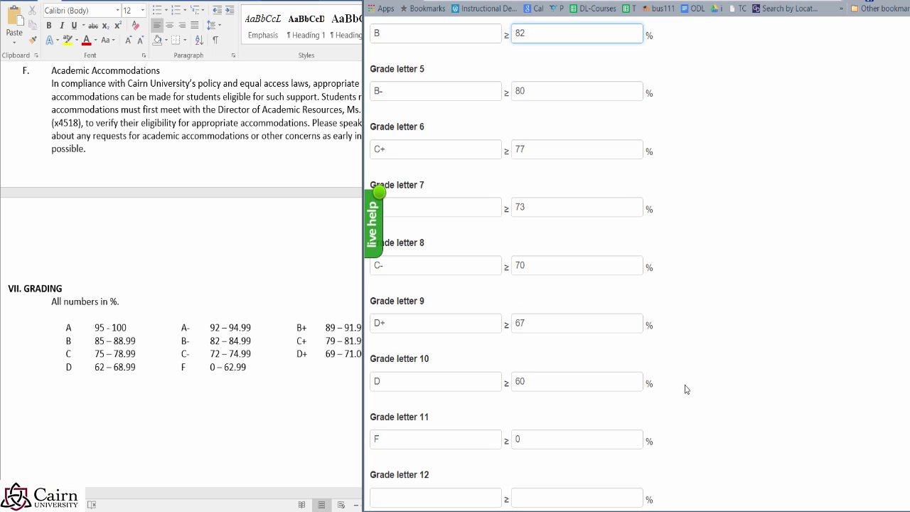
# Step: Save the custom grade letters and maximize the browser window
pyautogui.click(411, 418)
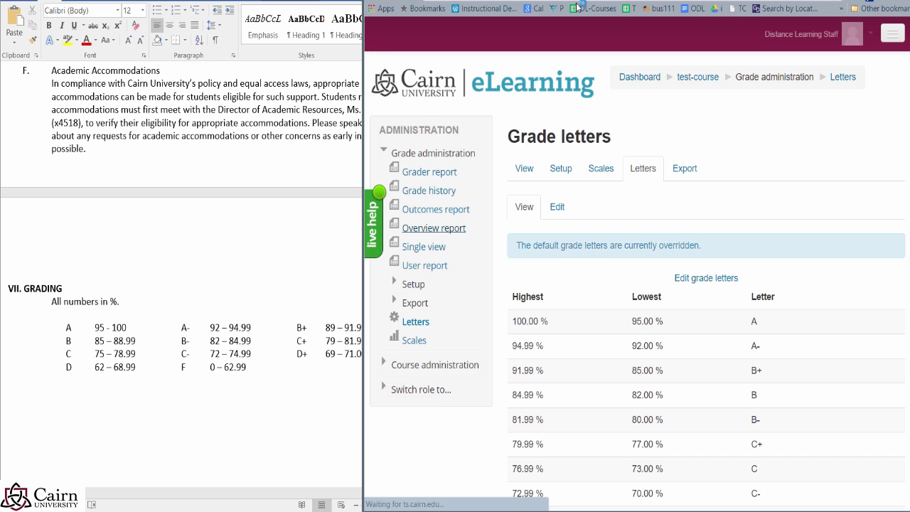
pyautogui.moveTo(363, 1); pyautogui.dragTo(470, 9)
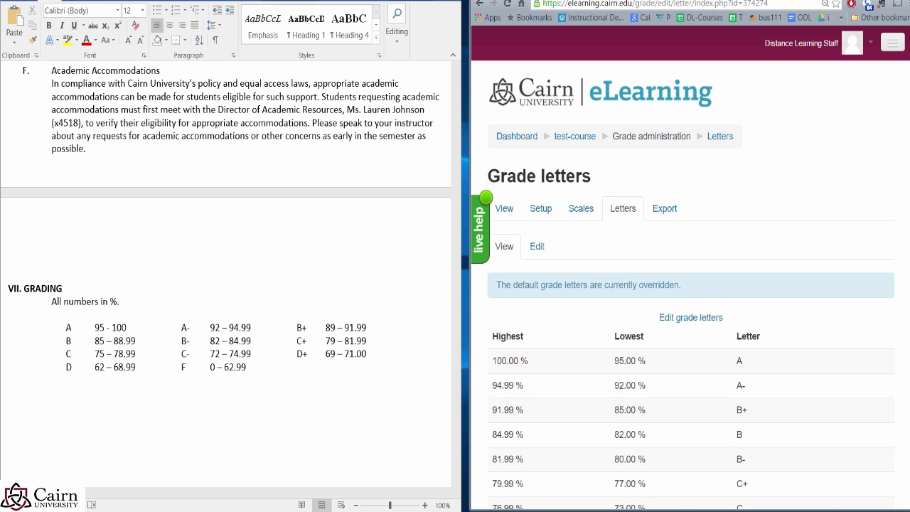
pyautogui.press('super+Up')
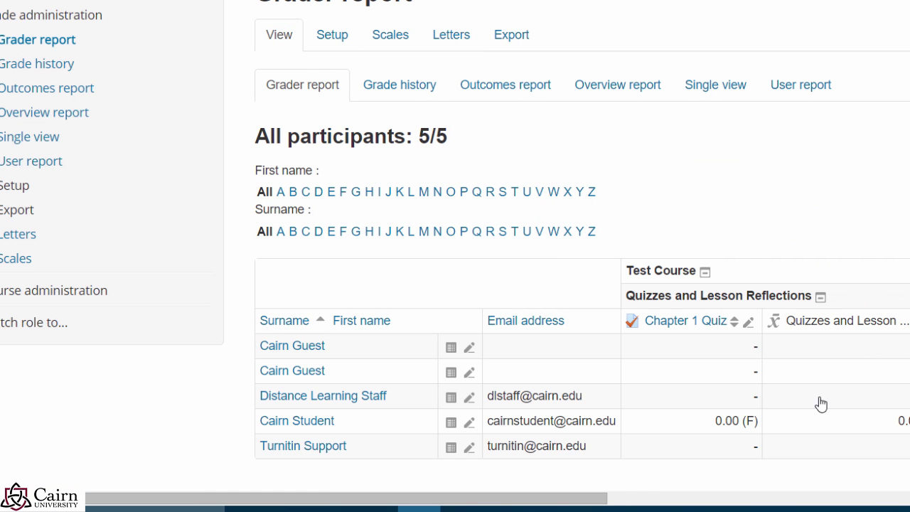
# Step: Scroll through the Grader report table, then stop the screen recording
pyautogui.scroll(-1, 755, 426)
pyautogui.scroll(-1, 755, 426)
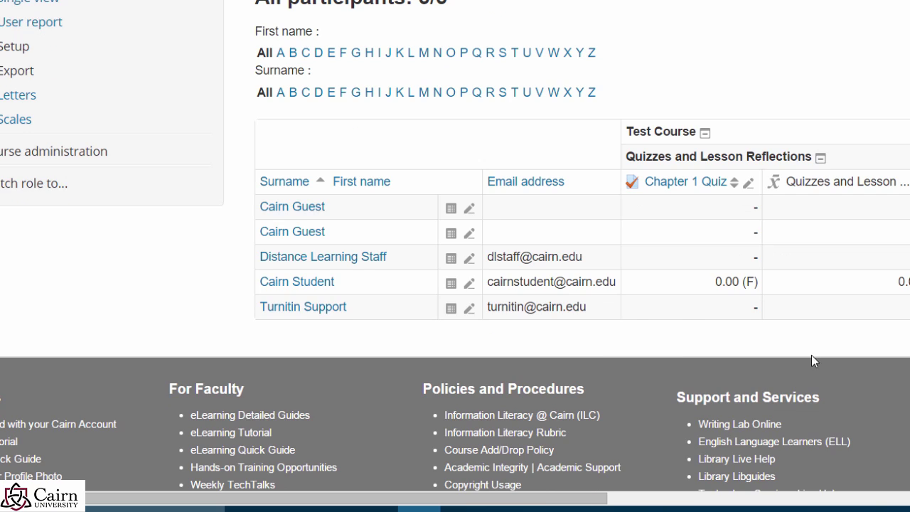
pyautogui.scroll(2, 778, 372)
pyautogui.scroll(-1, 691, 271)
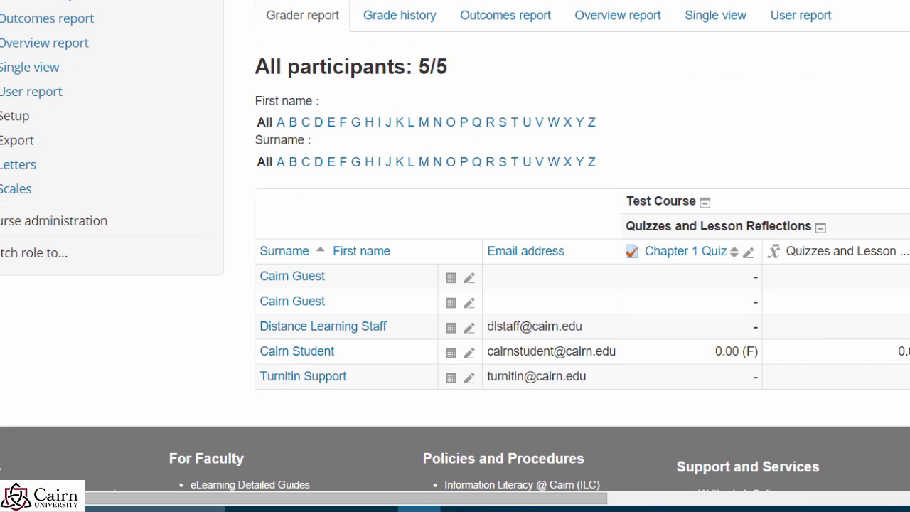
pyautogui.moveTo(295, 495); pyautogui.dragTo(400, 490)
pyautogui.moveTo(522, 492); pyautogui.dragTo(82, 477)
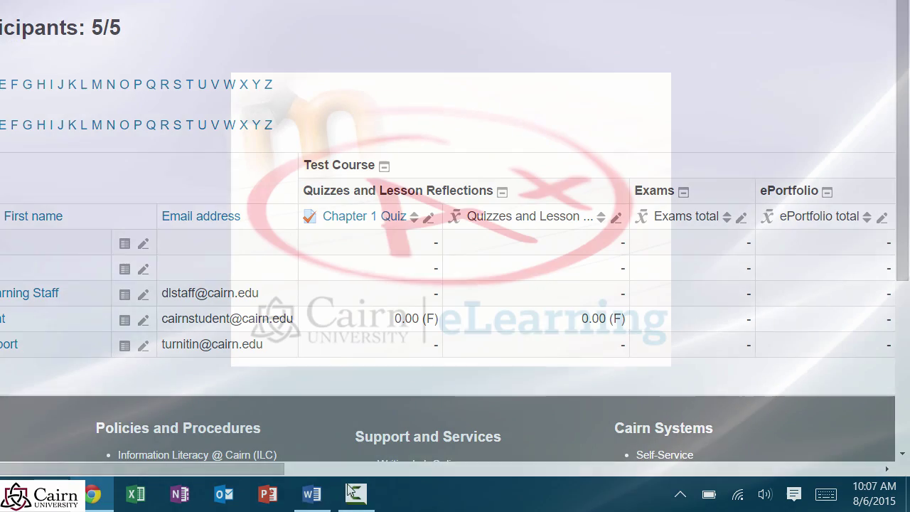
pyautogui.click(351, 491)
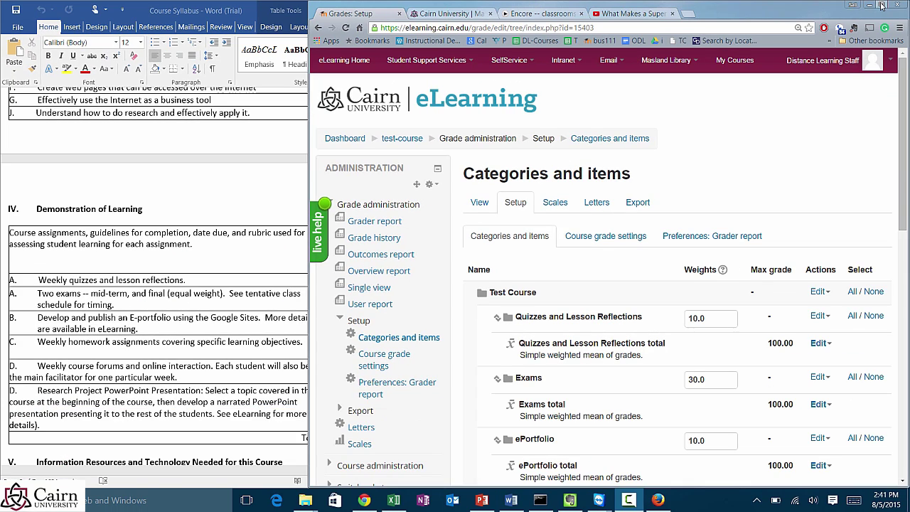
# Step: Maximize the browser so the gradebook's Categories and items page fills the screen
pyautogui.click(882, 6)
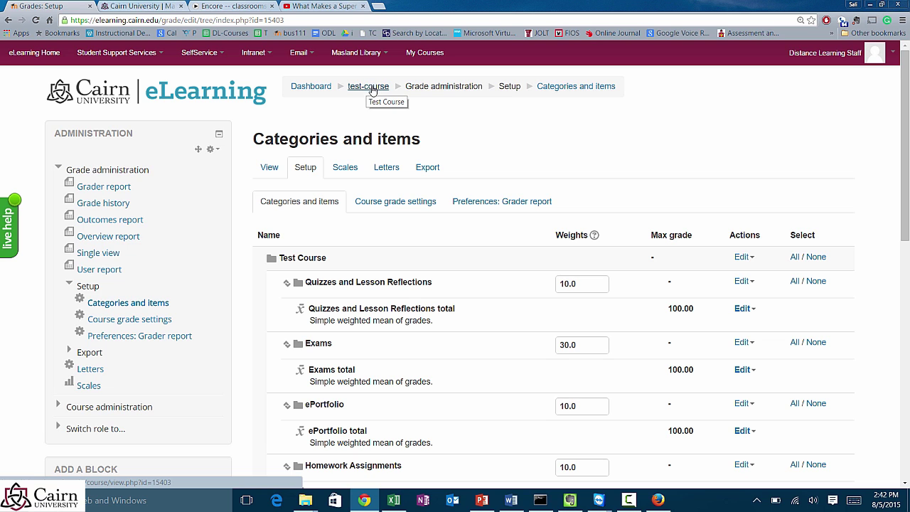
# Step: Return to the Test Course page, toggle editing off and back on, and scroll to Week 1
pyautogui.click(362, 90)
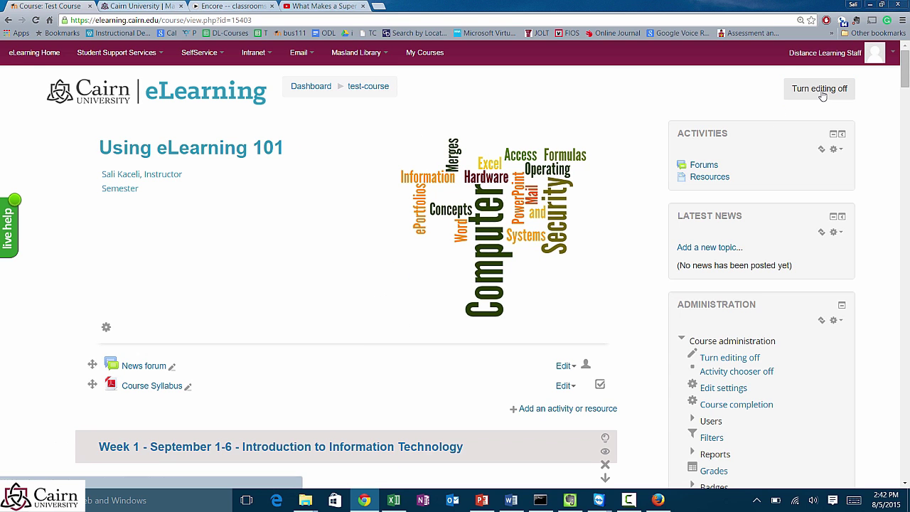
pyautogui.click(823, 91)
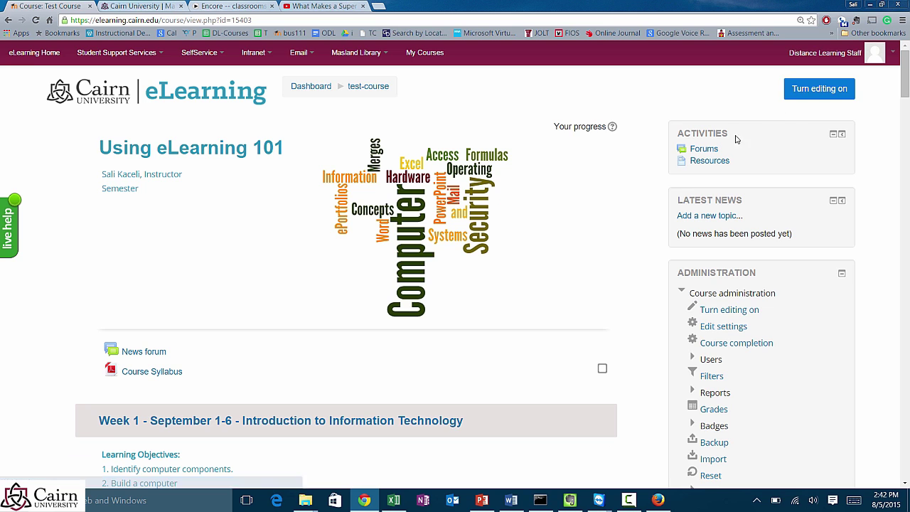
pyautogui.click(828, 93)
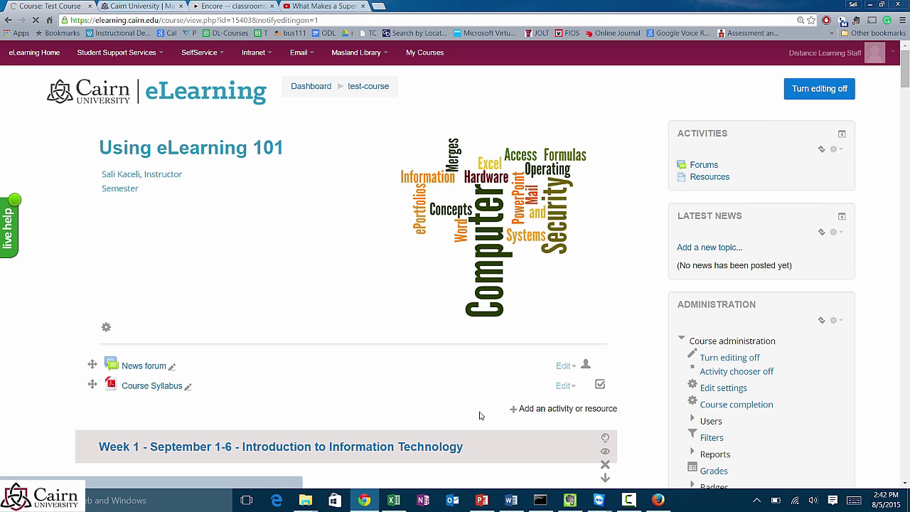
pyautogui.scroll(-1, 381, 401)
pyautogui.scroll(-1, 354, 404)
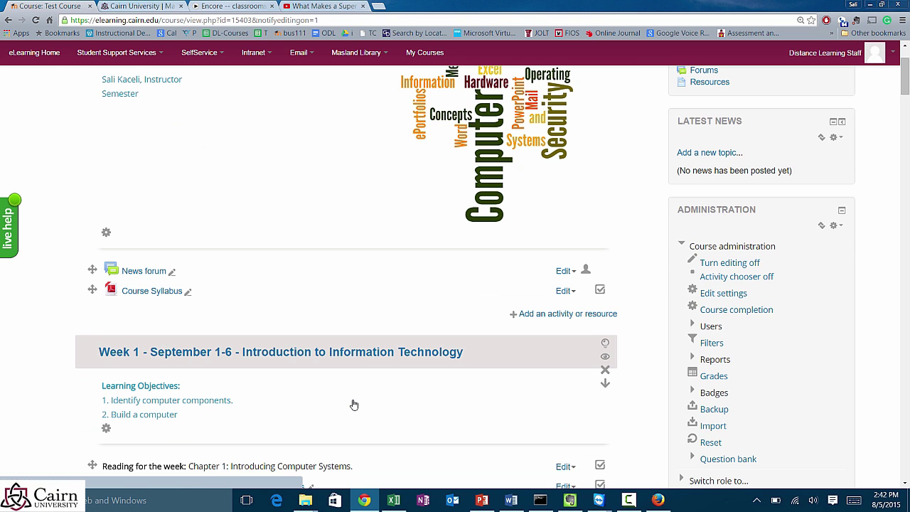
pyautogui.scroll(-2, 348, 403)
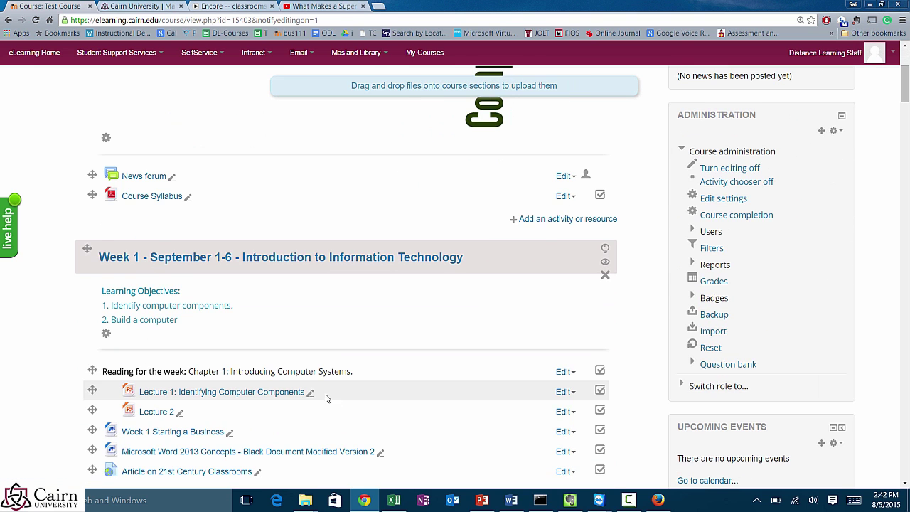
pyautogui.scroll(-2, 325, 398)
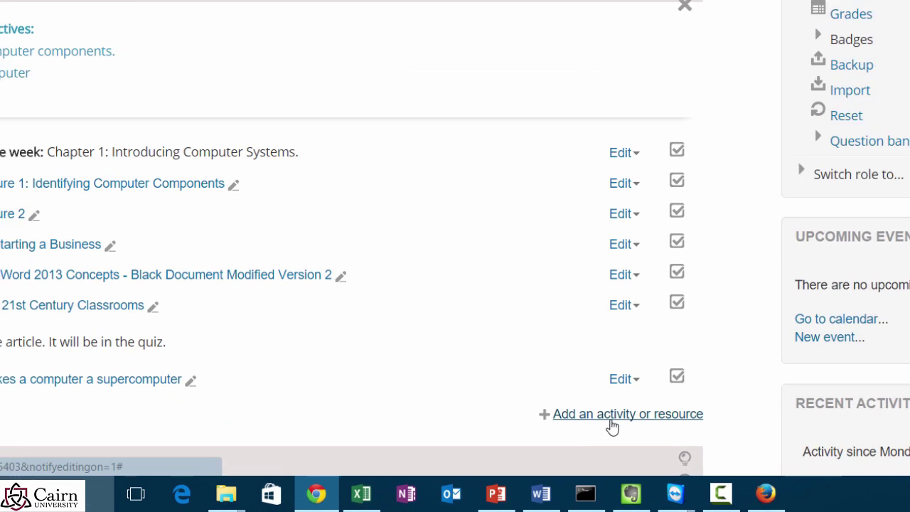
# Step: Add a new Assignment activity to Week 1 from the activity chooser
pyautogui.click(616, 417)
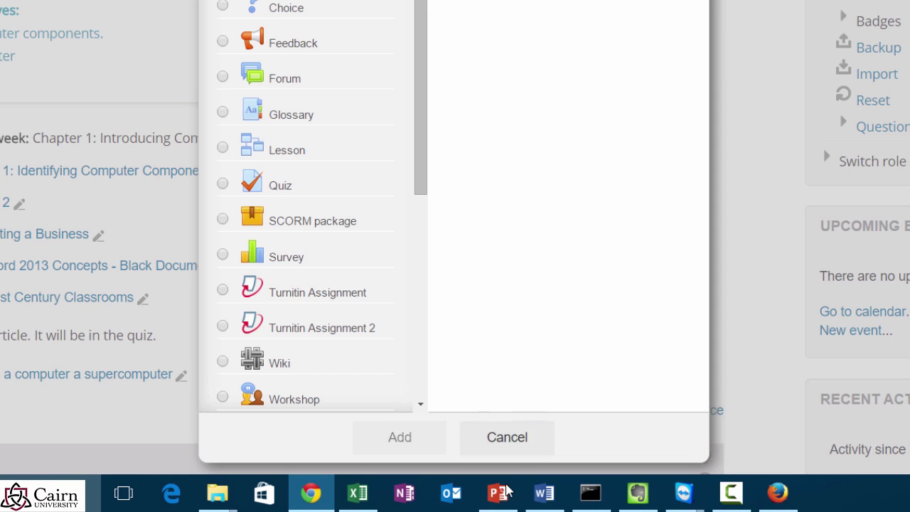
pyautogui.click(223, 29)
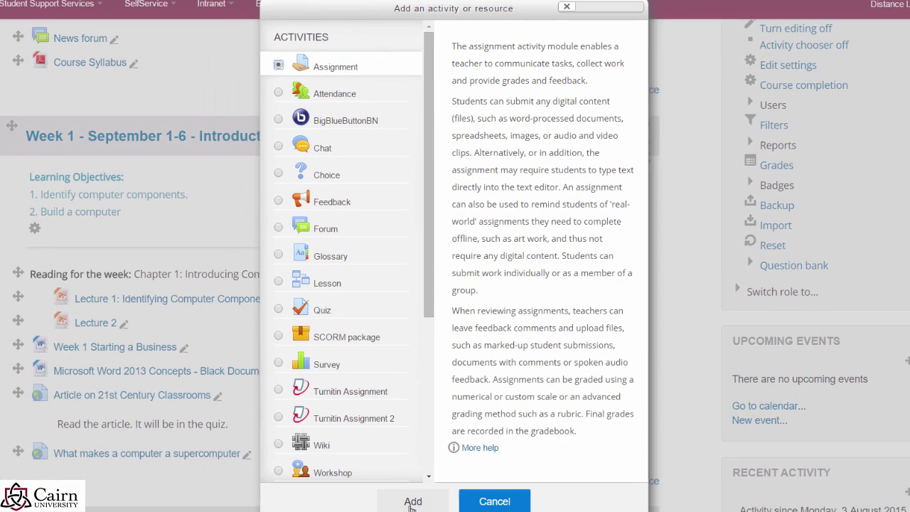
pyautogui.click(412, 502)
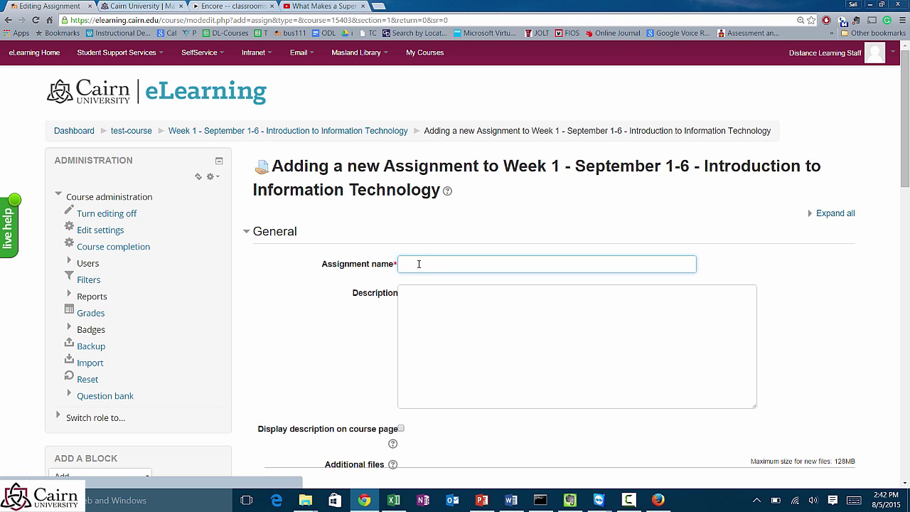
# Step: Name the assignment 'Assignment 1: Reflection Paper'
pyautogui.click(414, 263)
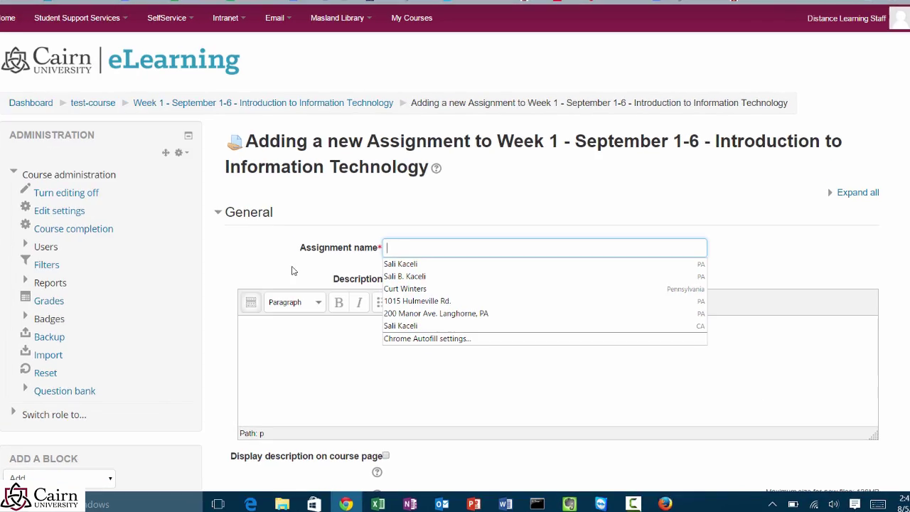
pyautogui.click(313, 290)
pyautogui.click(369, 264)
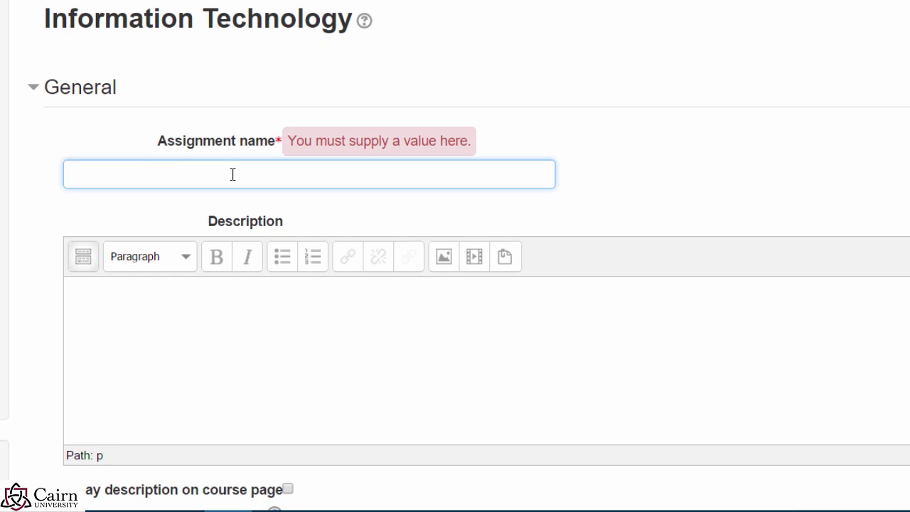
pyautogui.write('Assignment 1: Reflection Paper')
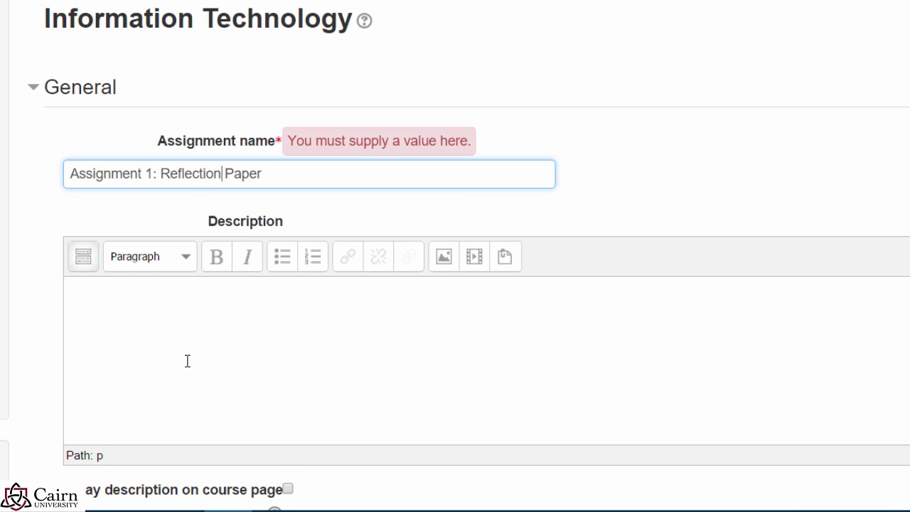
# Step: Paste the 2-page reflection paper instructions into the Description
pyautogui.click(187, 361)
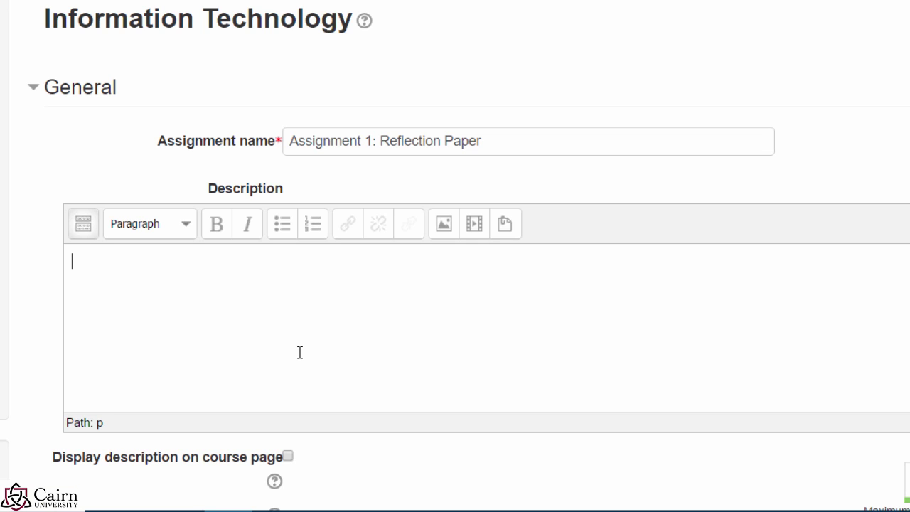
pyautogui.write('Write a detailed 2 page reflection with the following requirements. 1. 2. 3.')
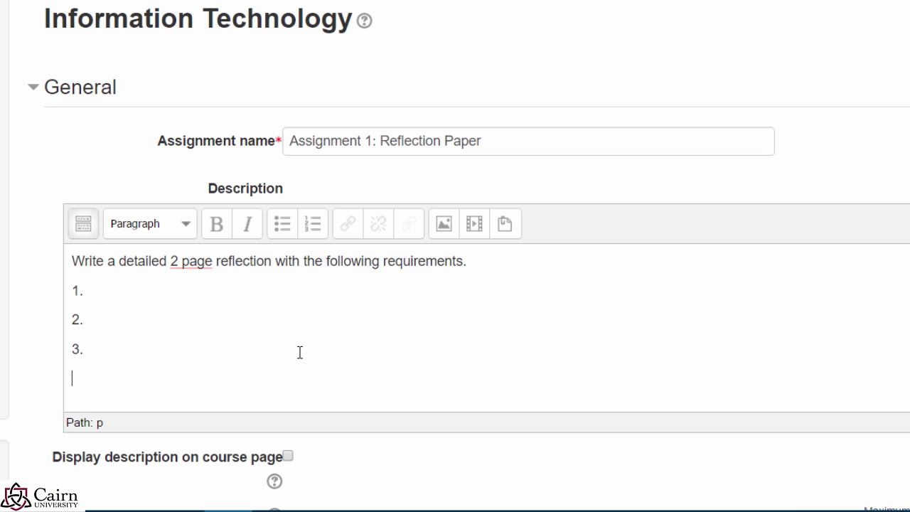
pyautogui.scroll(-5, 474, 418)
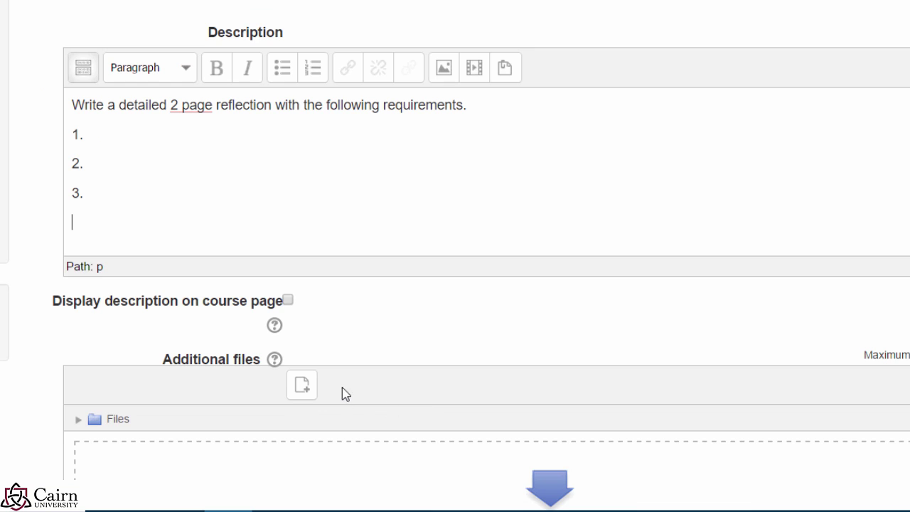
pyautogui.scroll(-1, 294, 382)
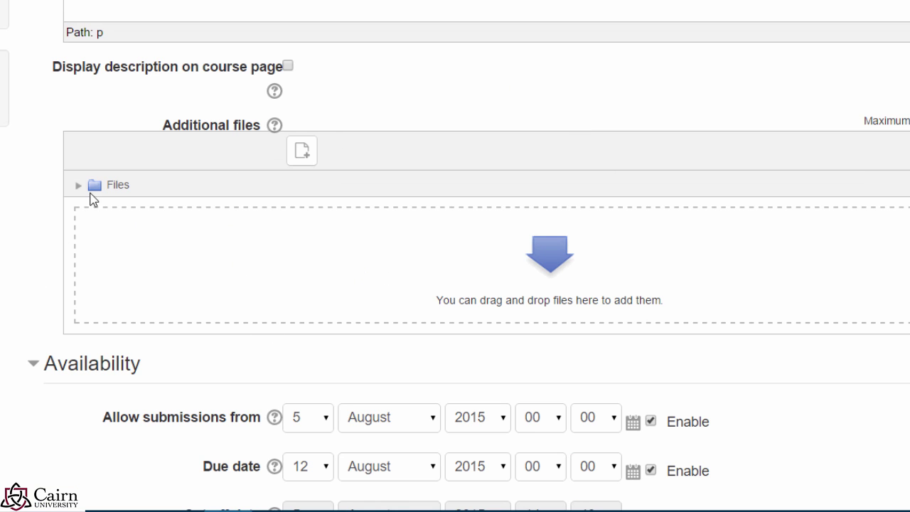
# Step: Drag Week 1 Starting a Business from Presentations and Resources into Additional files
pyautogui.moveTo(93, 509)
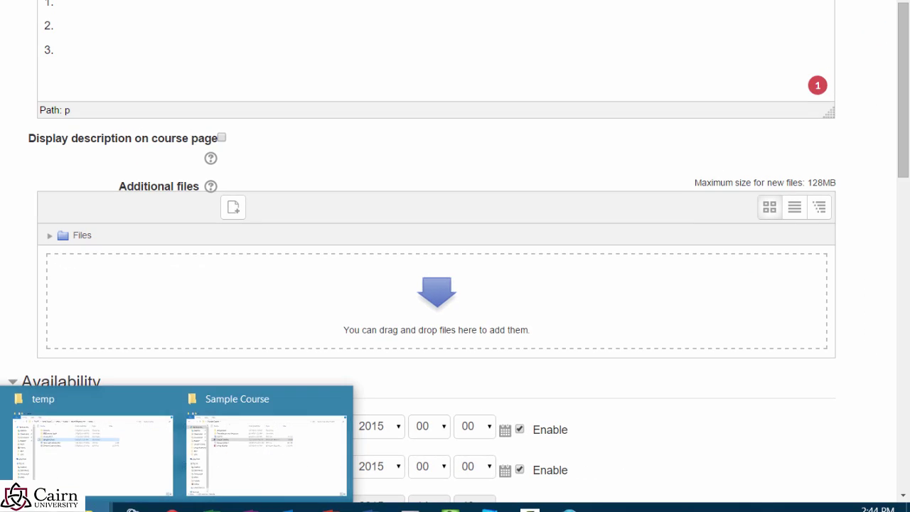
pyautogui.click(258, 475)
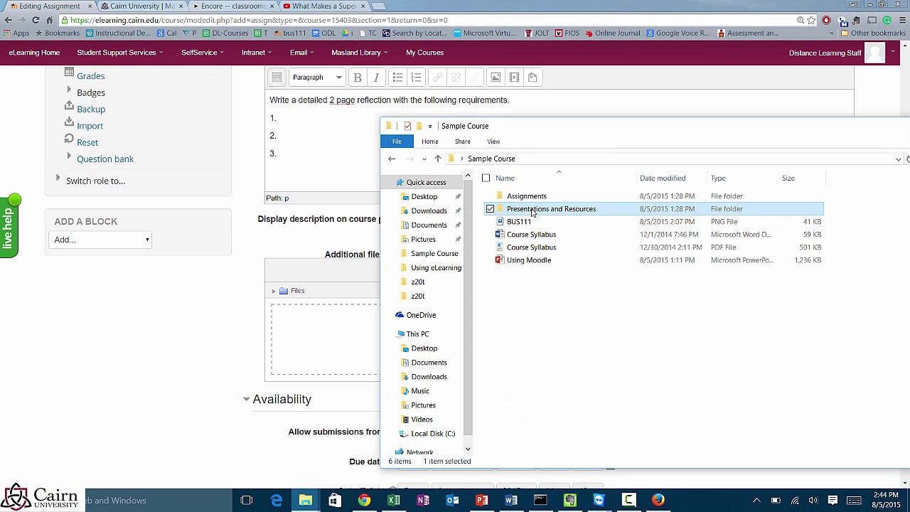
pyautogui.doubleClick(500, 175)
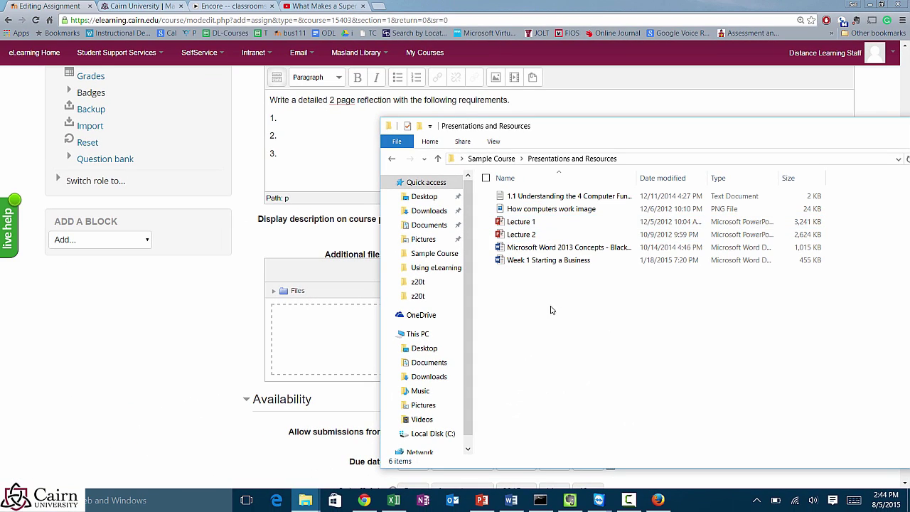
pyautogui.moveTo(549, 260); pyautogui.dragTo(322, 350)
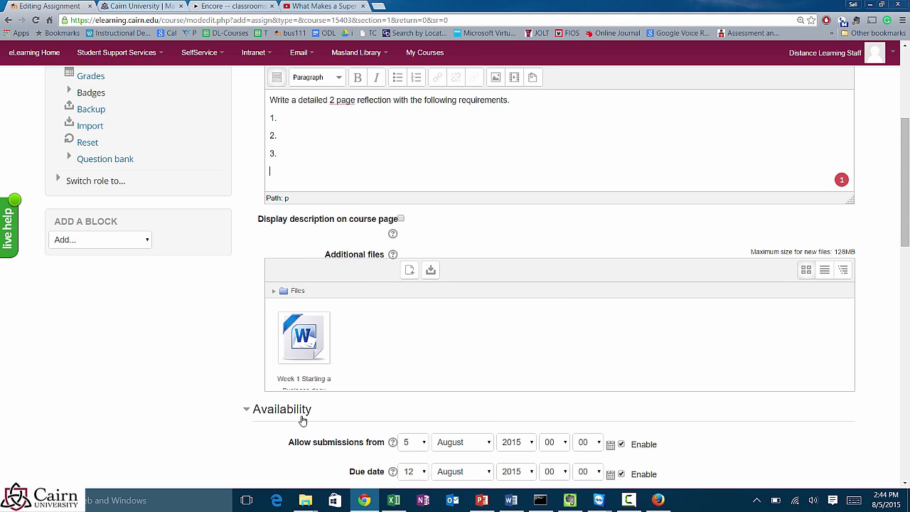
pyautogui.scroll(-1, 281, 416)
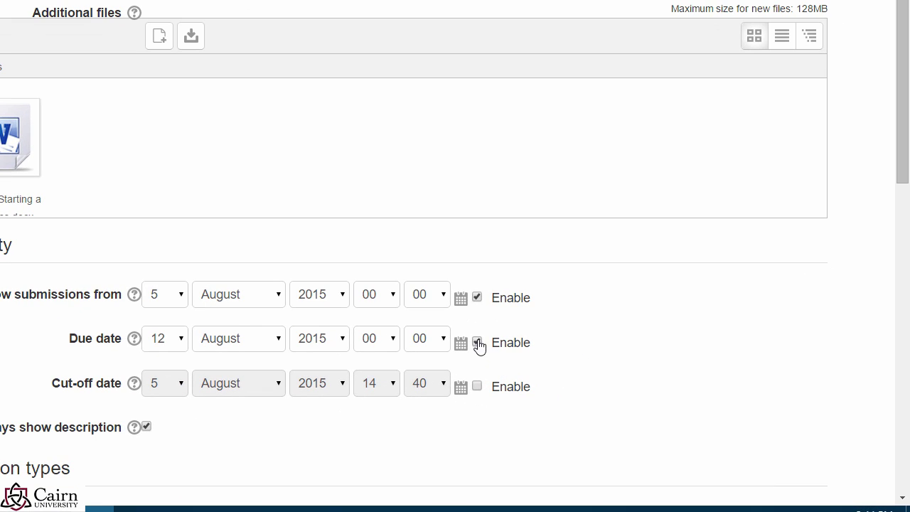
# Step: Disable the Allow submissions from and Due date settings so no dates are enforced
pyautogui.click(476, 297)
pyautogui.click(477, 341)
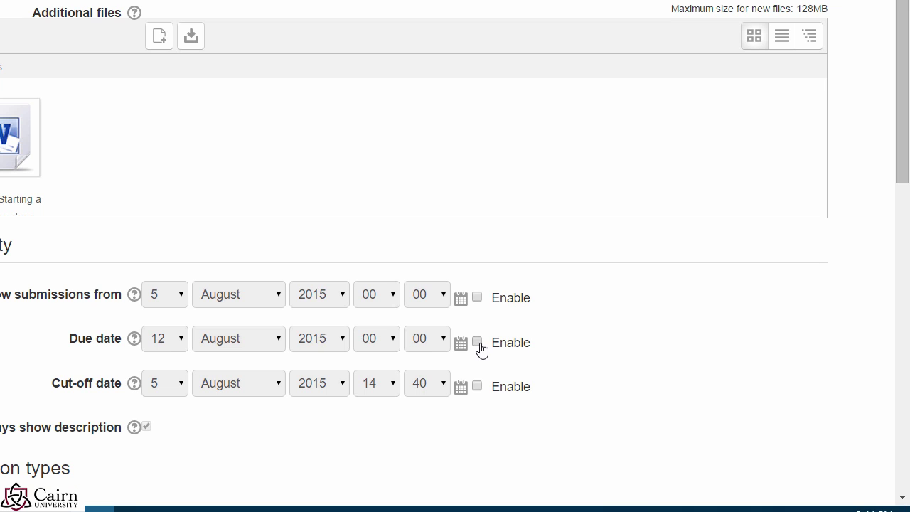
pyautogui.click(479, 344)
pyautogui.click(461, 348)
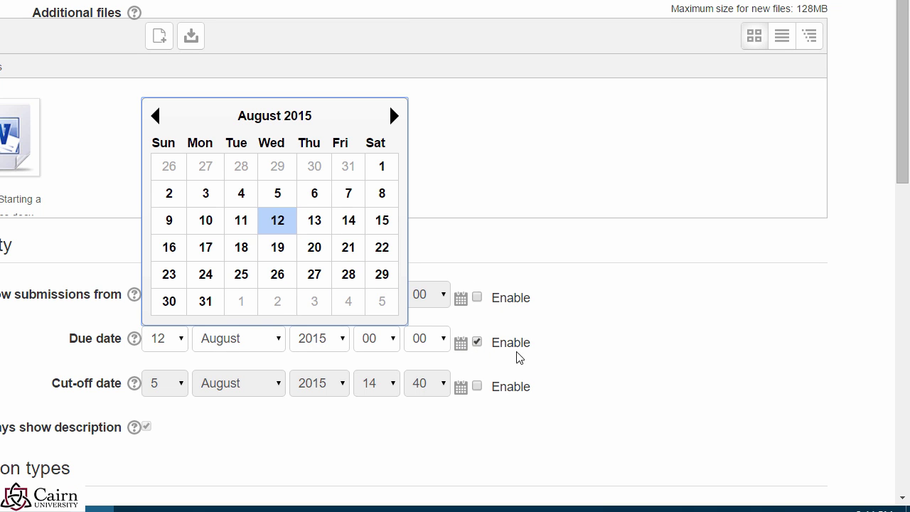
pyautogui.click(599, 350)
pyautogui.doubleClick(471, 342)
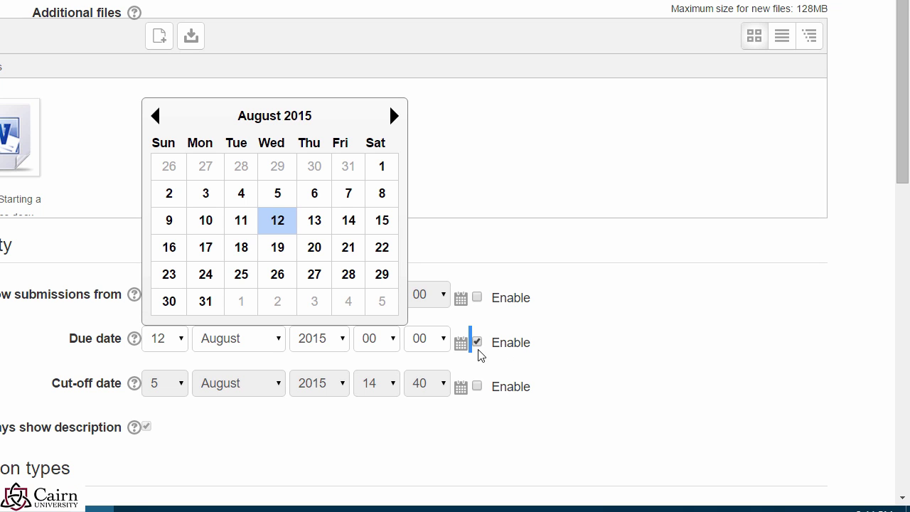
pyautogui.click(476, 342)
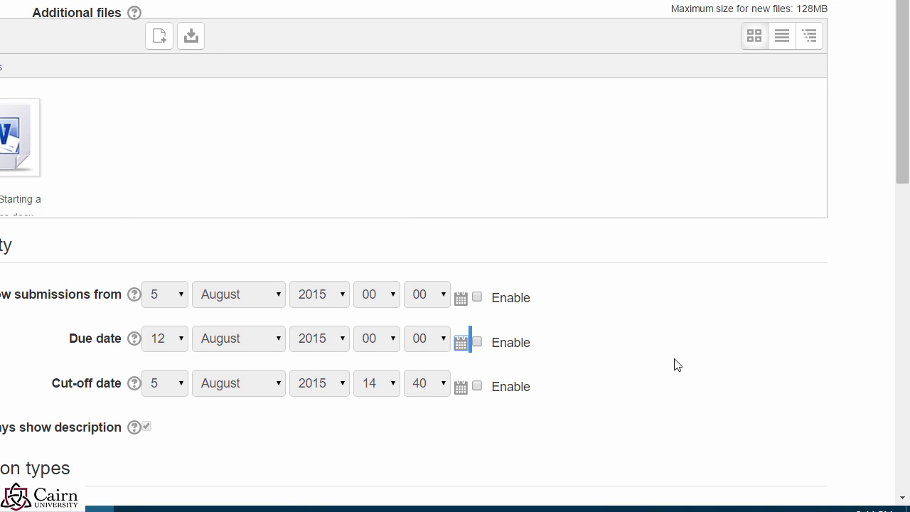
pyautogui.scroll(-3, 675, 366)
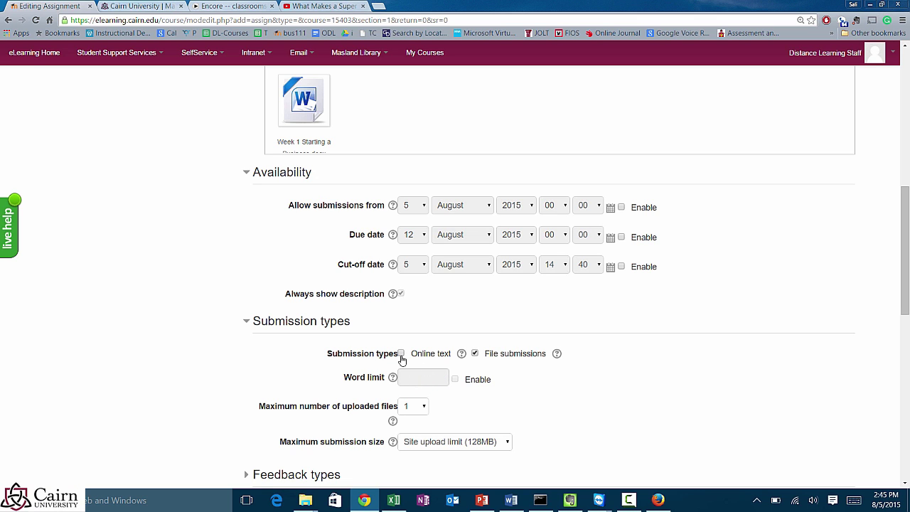
# Step: Expand Feedback types to show Feedback comments and Feedback files options
pyautogui.scroll(-1, 561, 430)
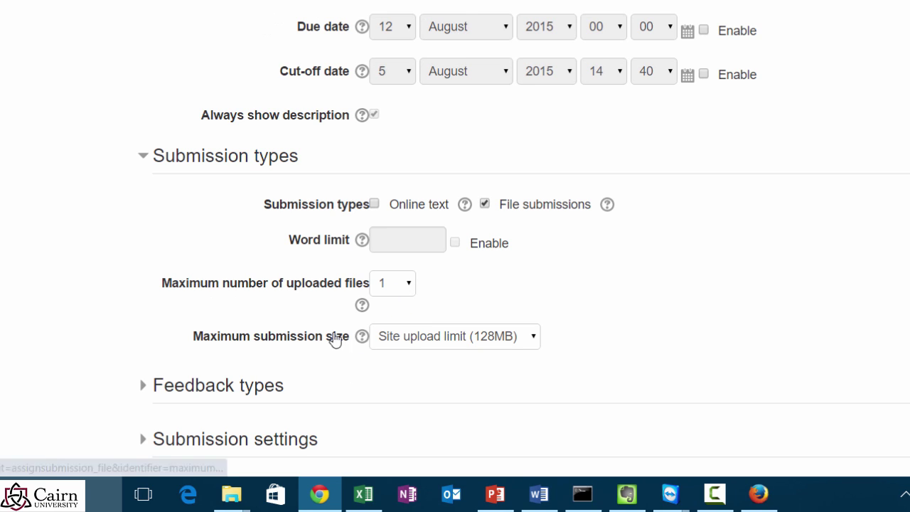
pyautogui.click(146, 387)
pyautogui.scroll(-1, 737, 324)
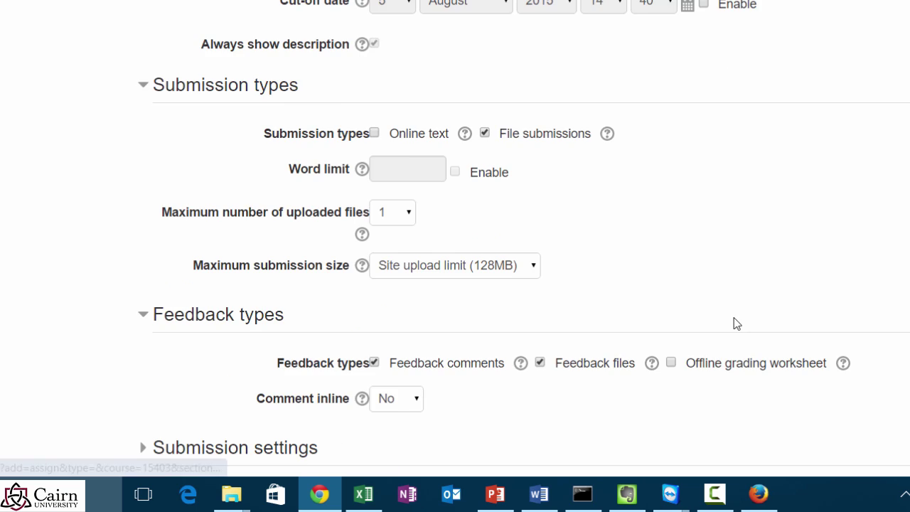
pyautogui.scroll(-1, 736, 324)
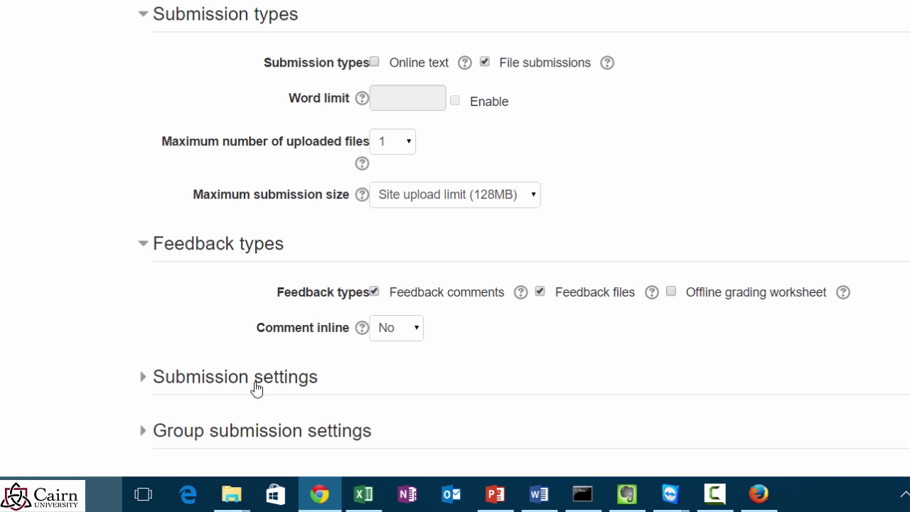
# Step: Expand the Submission settings section and scroll through its defaults
pyautogui.click(143, 384)
pyautogui.scroll(-2, 524, 374)
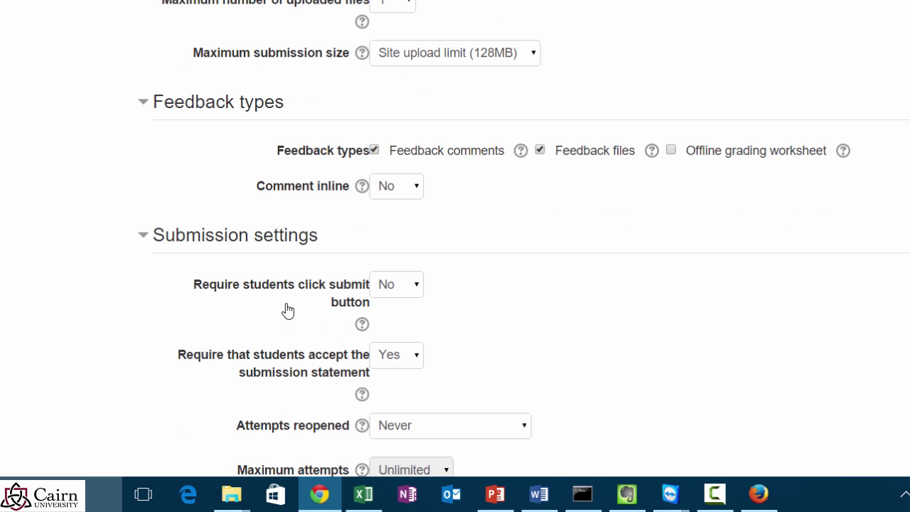
pyautogui.scroll(-1, 391, 376)
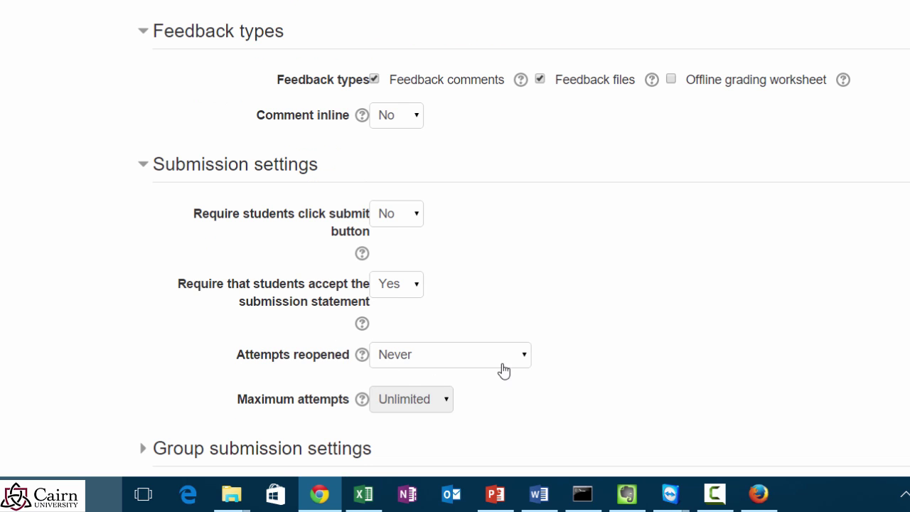
pyautogui.scroll(-1, 453, 382)
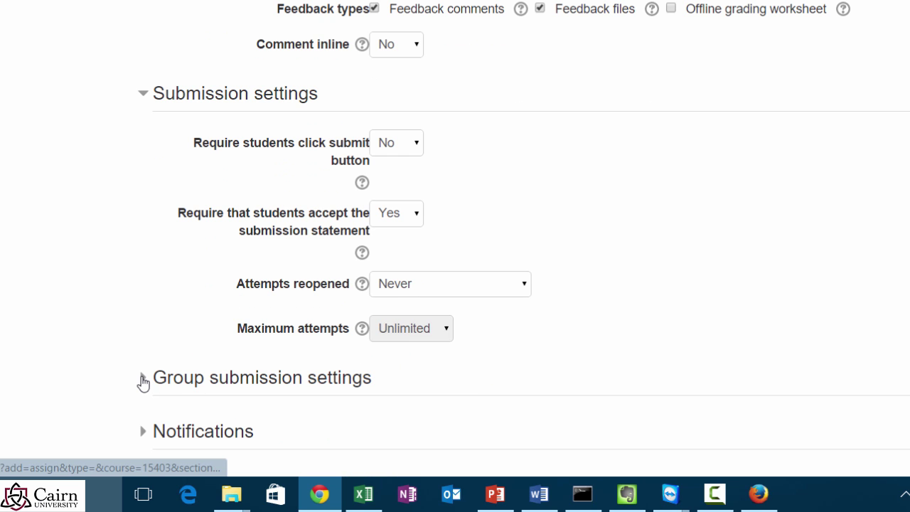
# Step: Expand the Group submission settings section and review its options
pyautogui.click(143, 383)
pyautogui.scroll(-2, 469, 391)
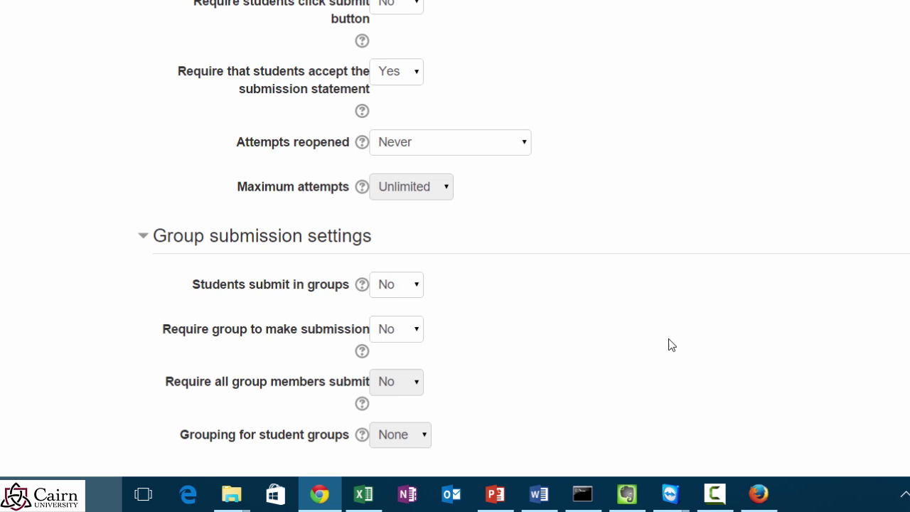
pyautogui.scroll(-1, 623, 344)
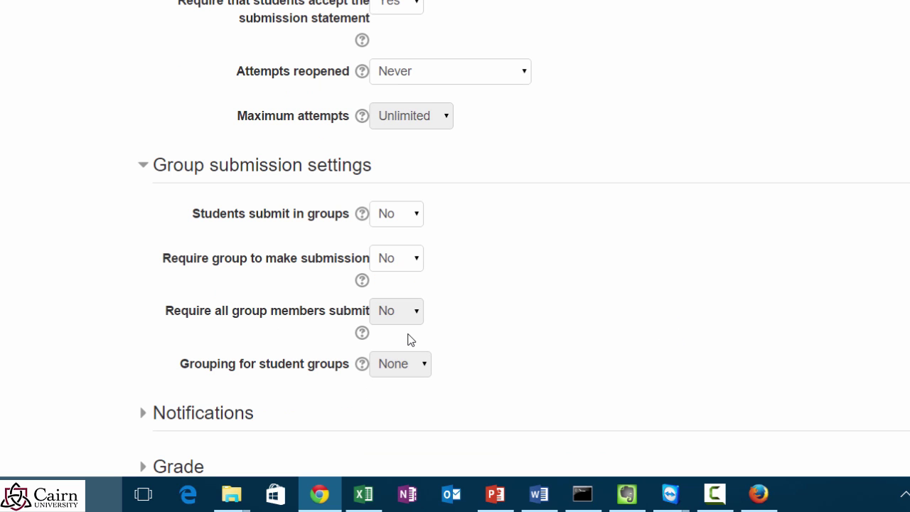
pyautogui.scroll(-1, 438, 340)
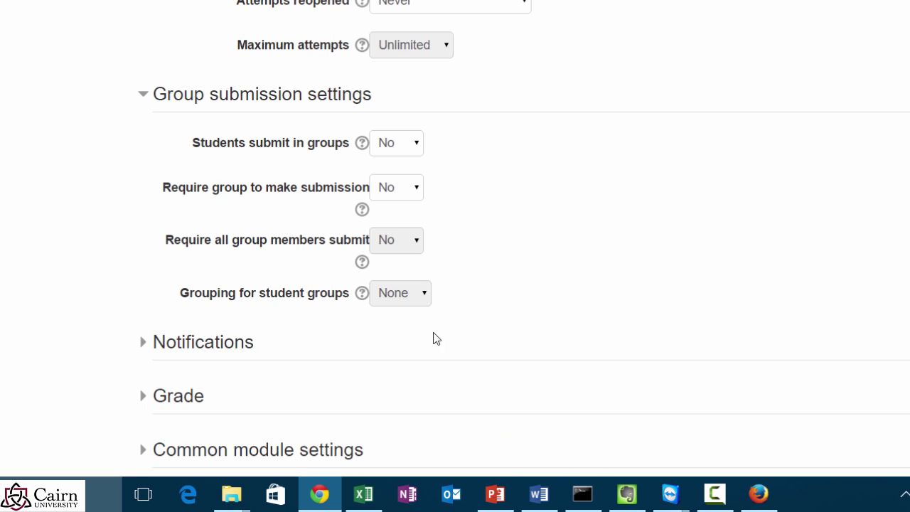
# Step: Expand Notifications and review the late-submission and student notification defaults
pyautogui.click(143, 344)
pyautogui.scroll(-1, 524, 364)
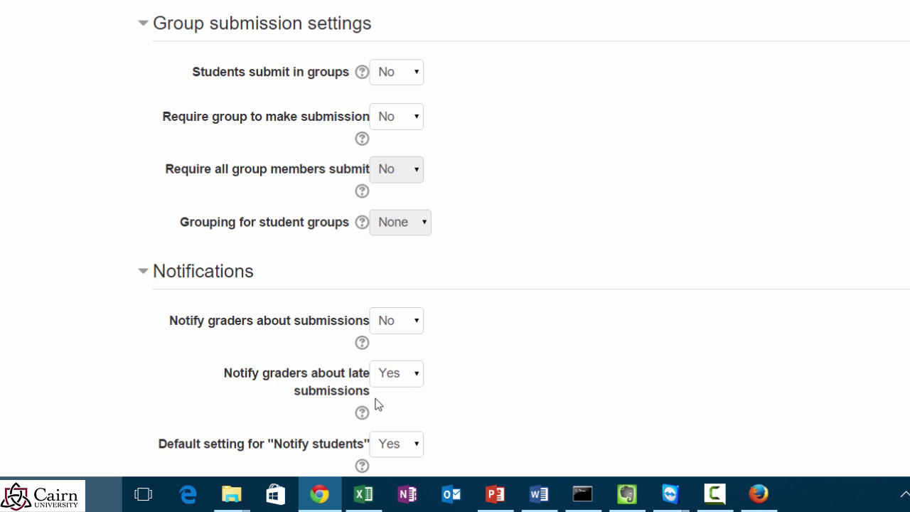
pyautogui.scroll(8, 416, 386)
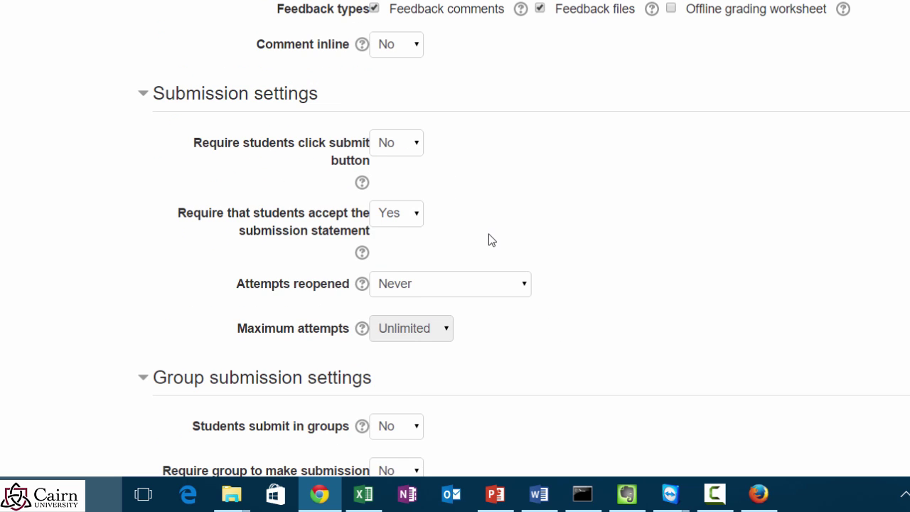
pyautogui.scroll(3, 601, 36)
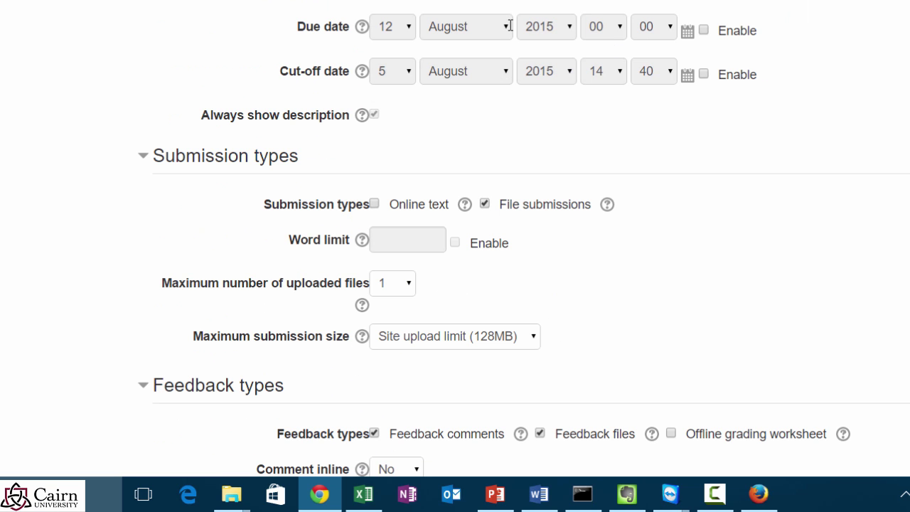
pyautogui.scroll(-5, 569, 291)
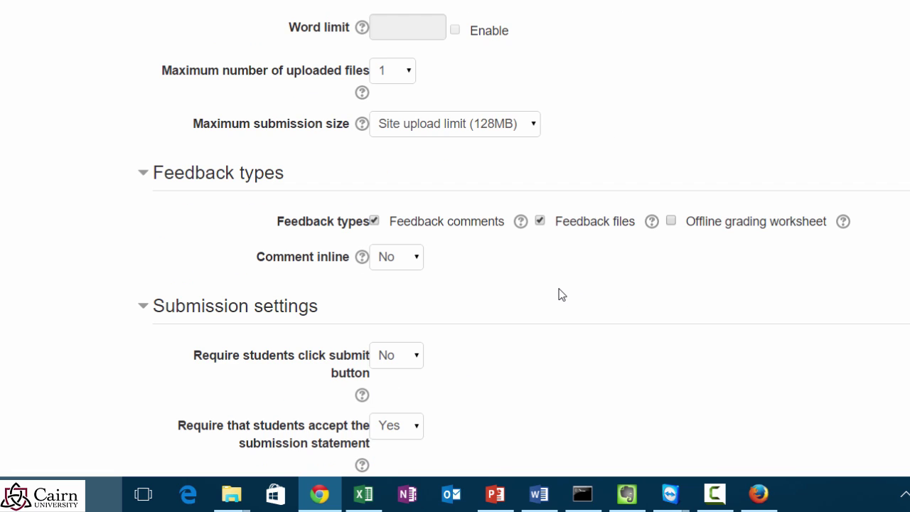
pyautogui.scroll(-2, 558, 298)
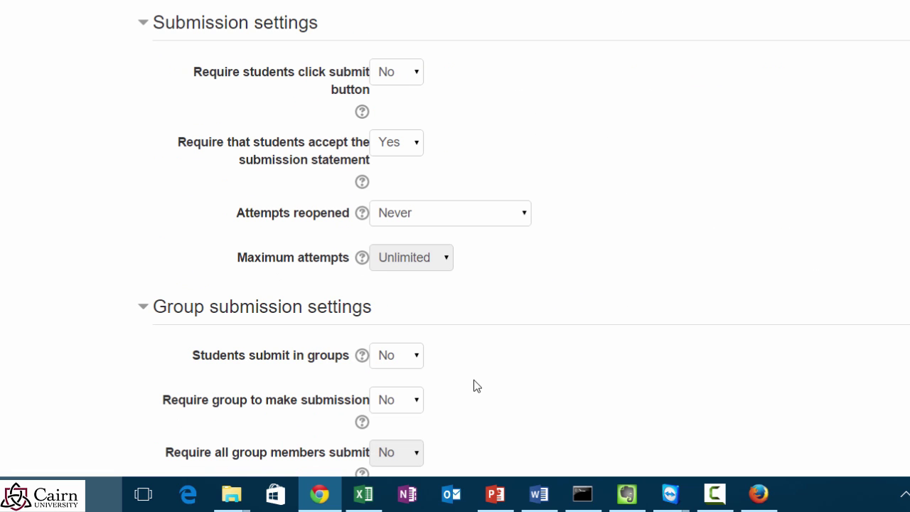
pyautogui.scroll(-5, 434, 390)
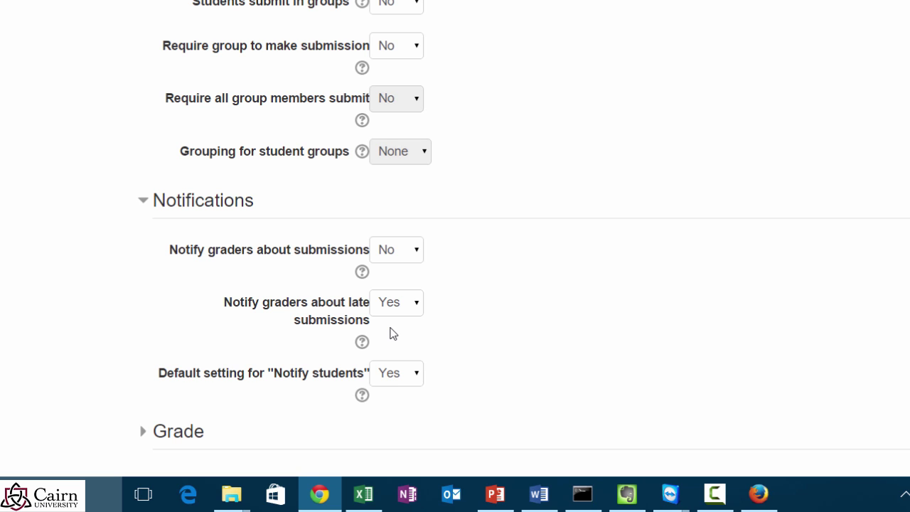
pyautogui.scroll(-3, 780, 177)
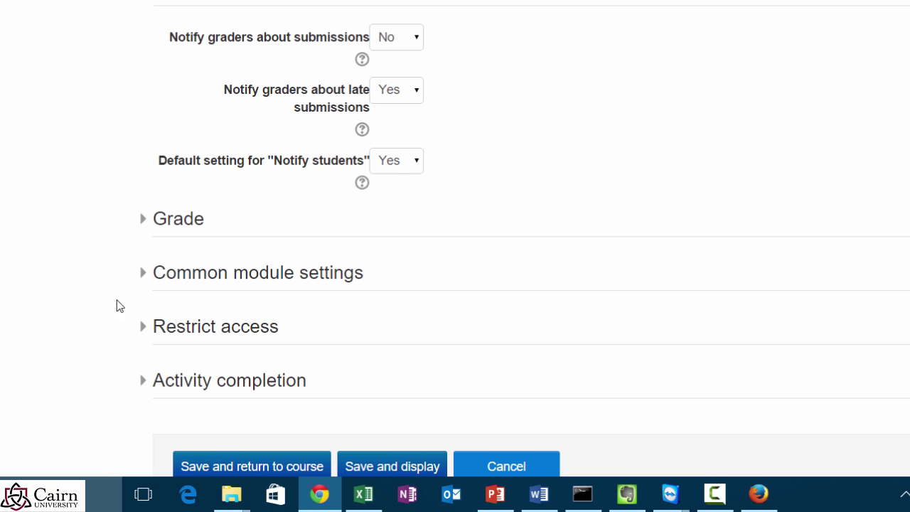
# Step: Expand Grade and keep type Point, maximum points 100, and Simple direct grading
pyautogui.click(143, 231)
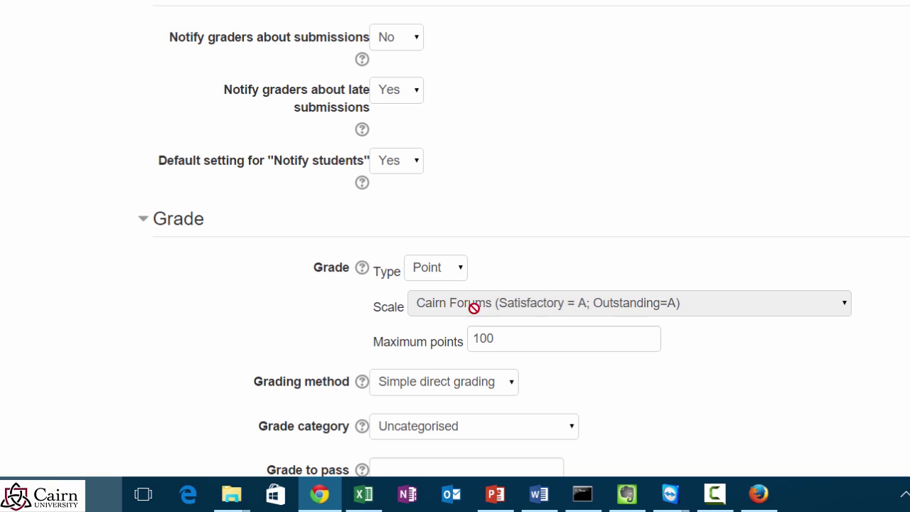
pyautogui.click(500, 341)
pyautogui.moveTo(501, 341); pyautogui.dragTo(469, 336)
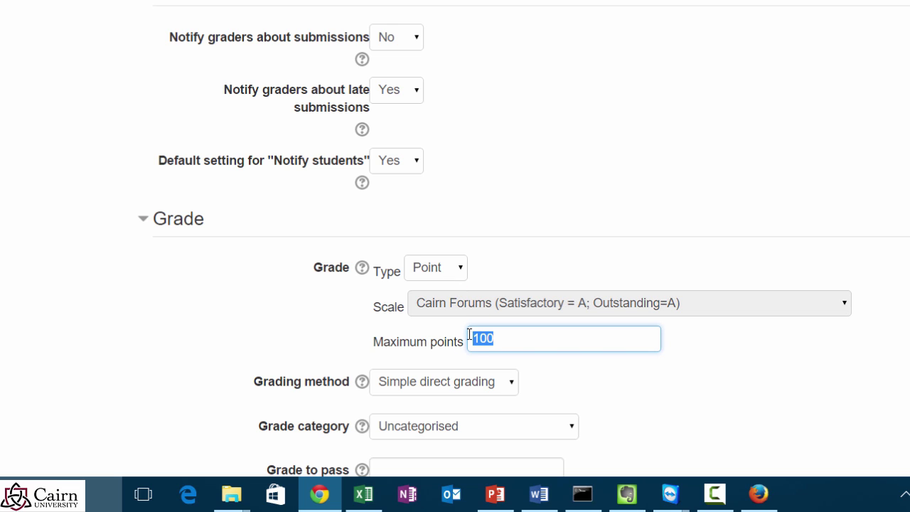
pyautogui.click(462, 273)
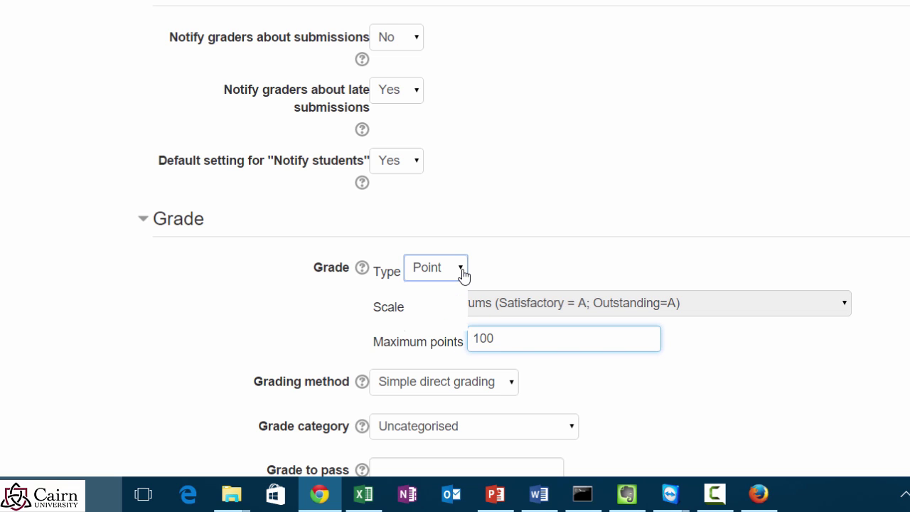
pyautogui.click(613, 241)
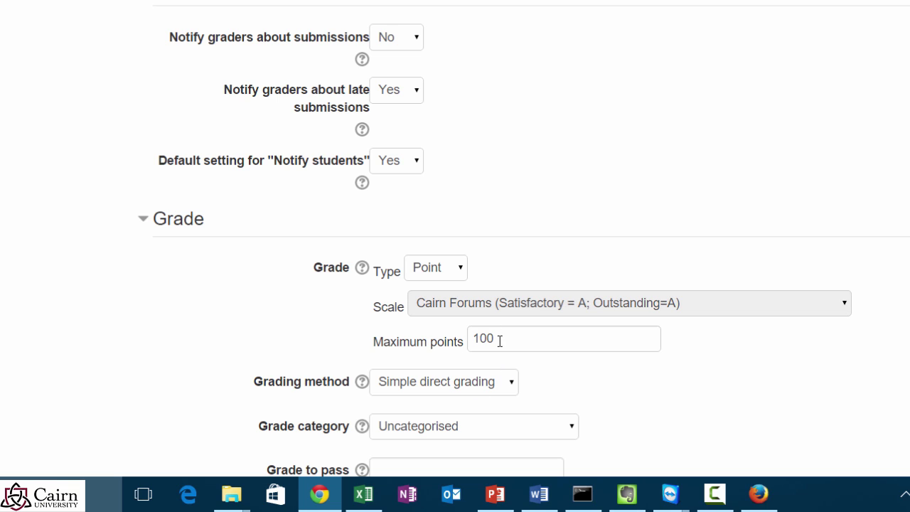
pyautogui.moveTo(503, 343); pyautogui.dragTo(443, 325)
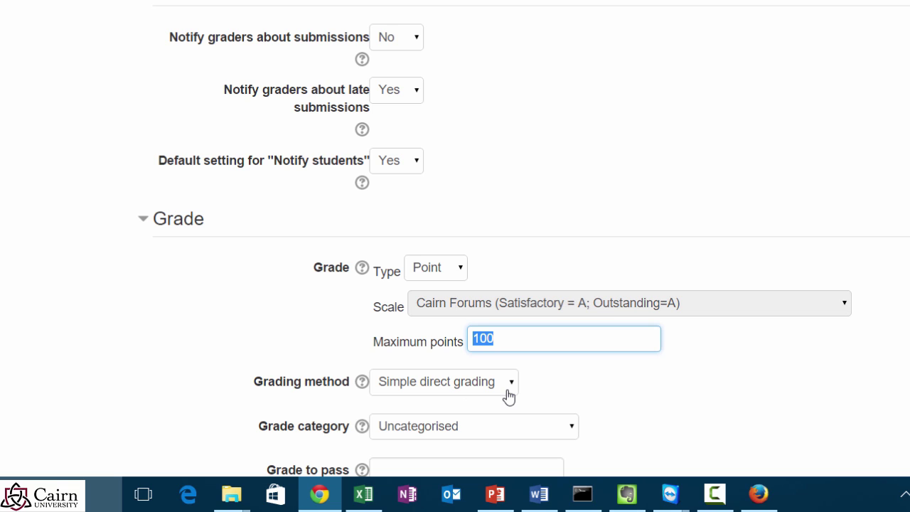
pyautogui.click(463, 382)
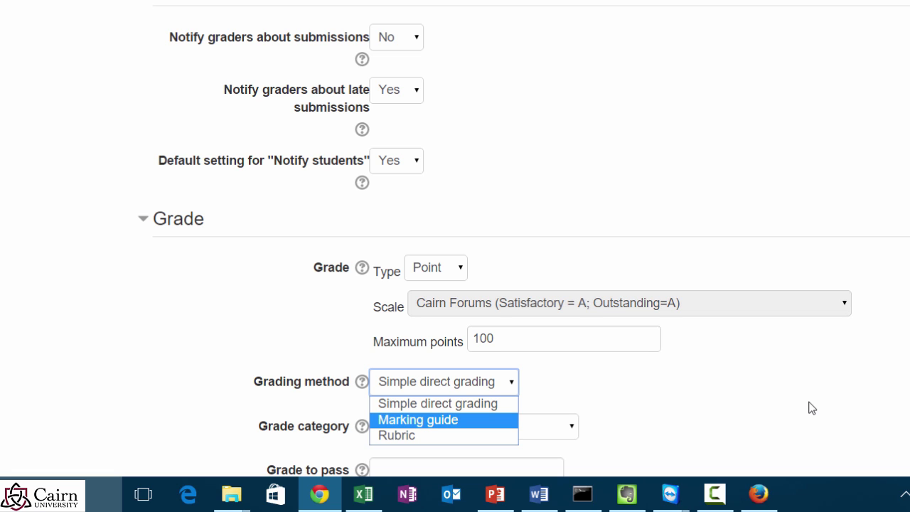
pyautogui.click(781, 246)
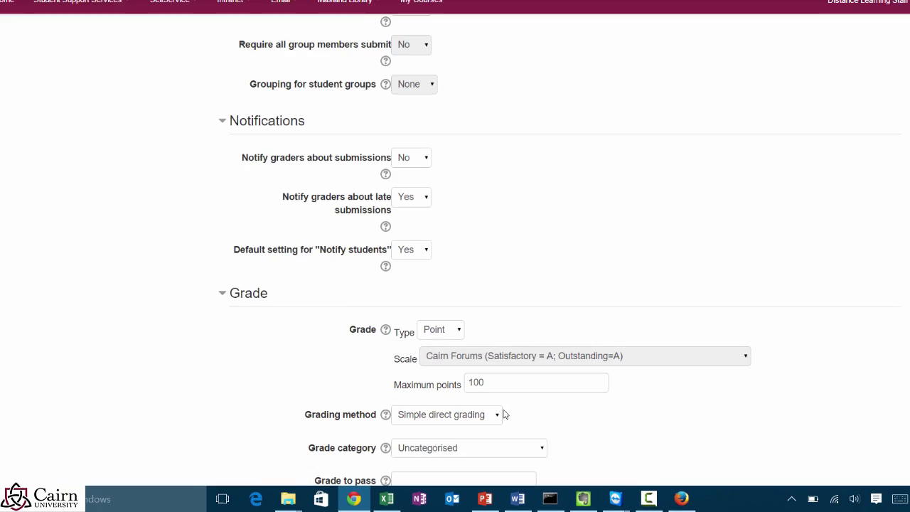
pyautogui.scroll(2, 445, 320)
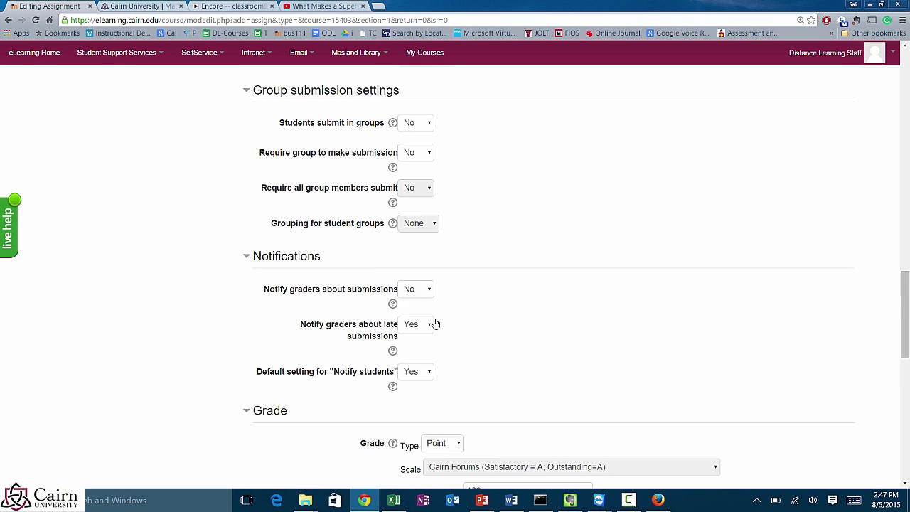
pyautogui.scroll(10, 435, 324)
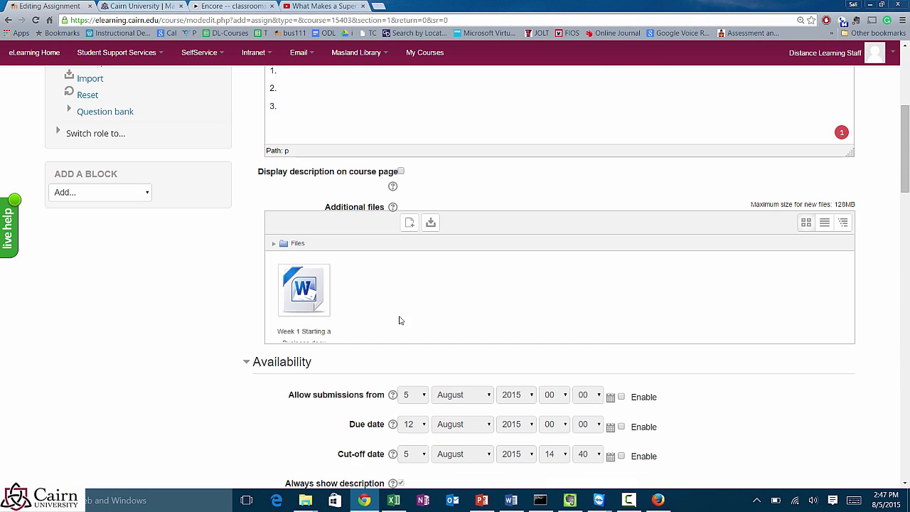
pyautogui.scroll(-5, 400, 320)
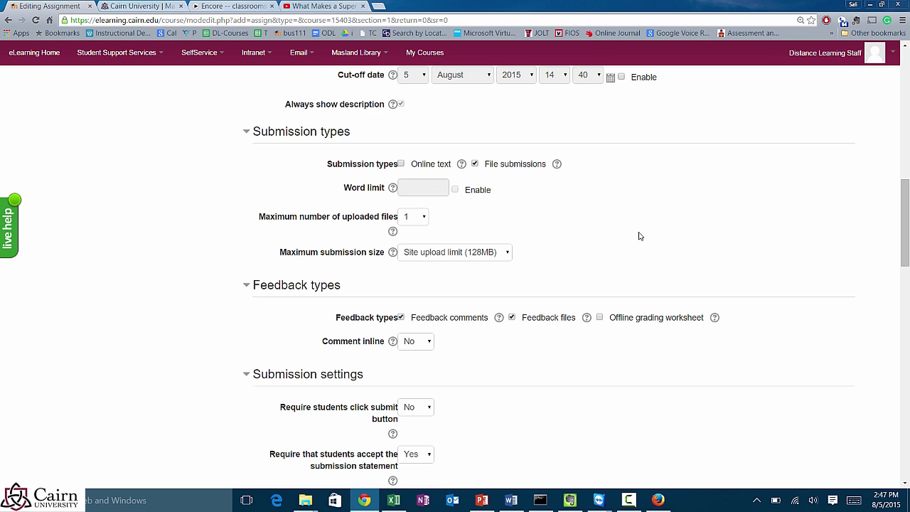
pyautogui.scroll(-2, 623, 245)
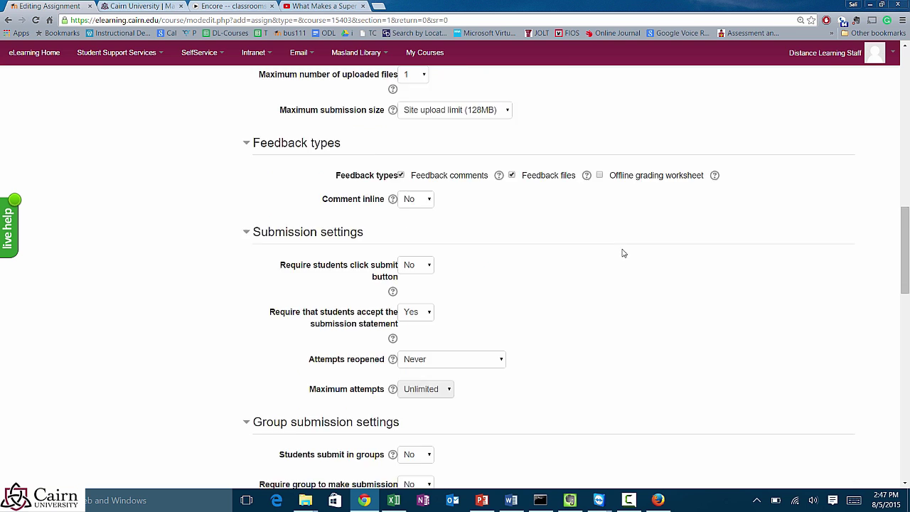
pyautogui.scroll(-6, 622, 253)
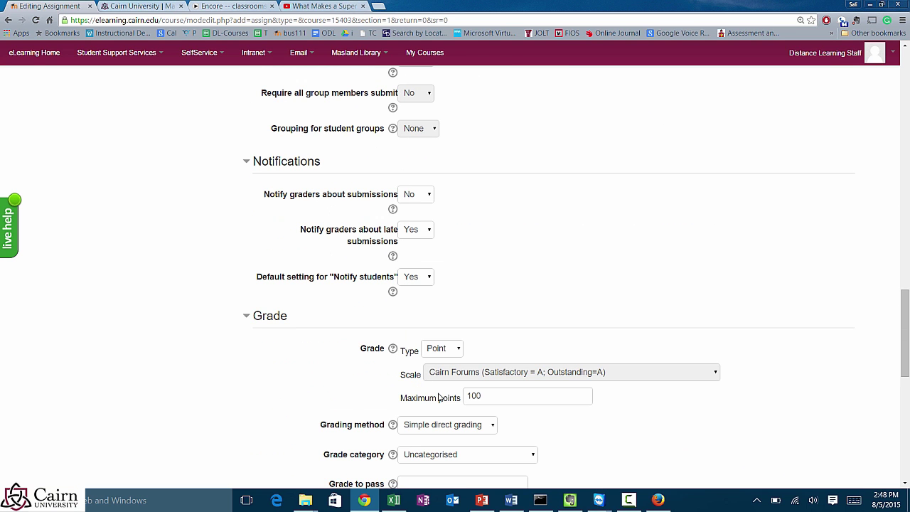
pyautogui.moveTo(482, 396); pyautogui.dragTo(462, 398)
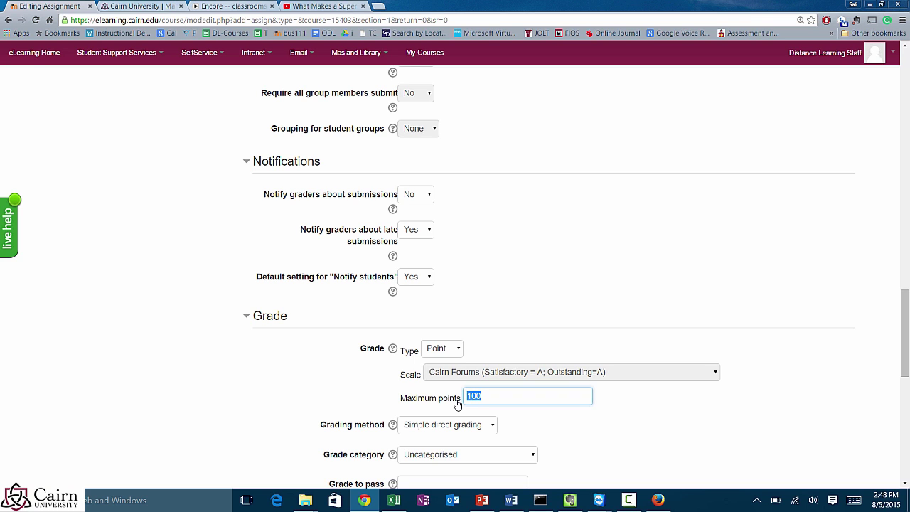
# Step: Change the assignment's maximum points from 100 to 20
pyautogui.click(491, 400)
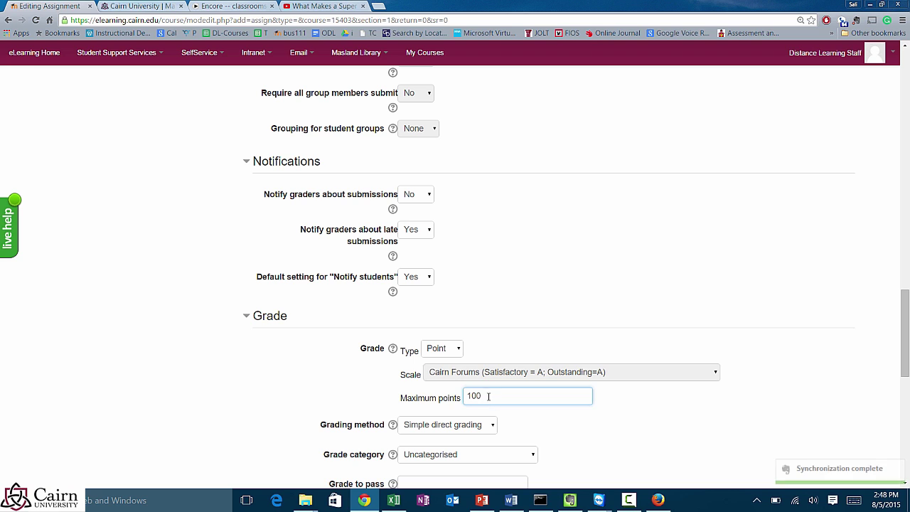
pyautogui.click(442, 398)
pyautogui.write('20')
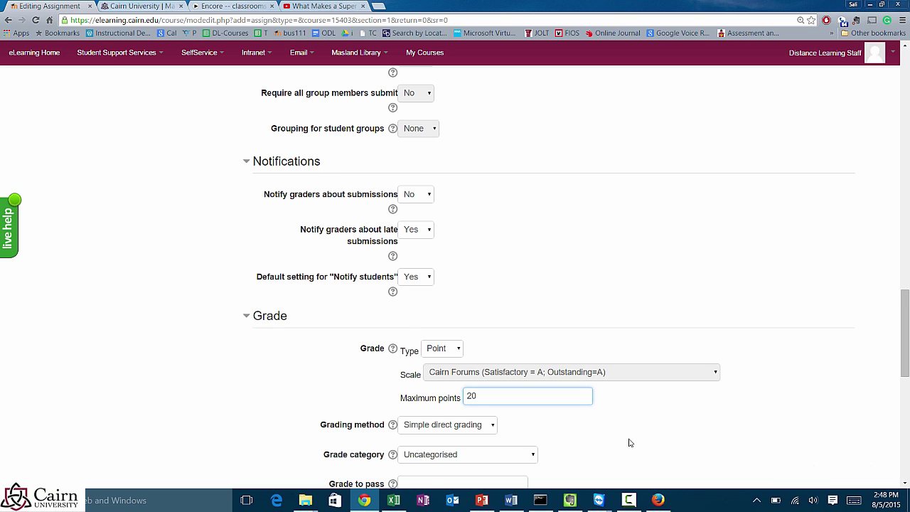
# Step: Put the assignment's grade in the Homework Assignments grade category
pyautogui.scroll(-1, 625, 439)
pyautogui.scroll(-1, 494, 402)
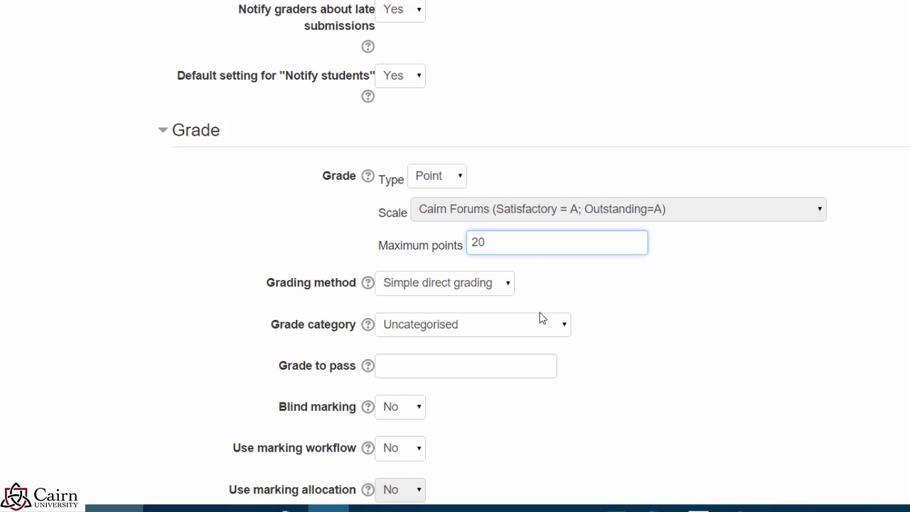
pyautogui.click(541, 352)
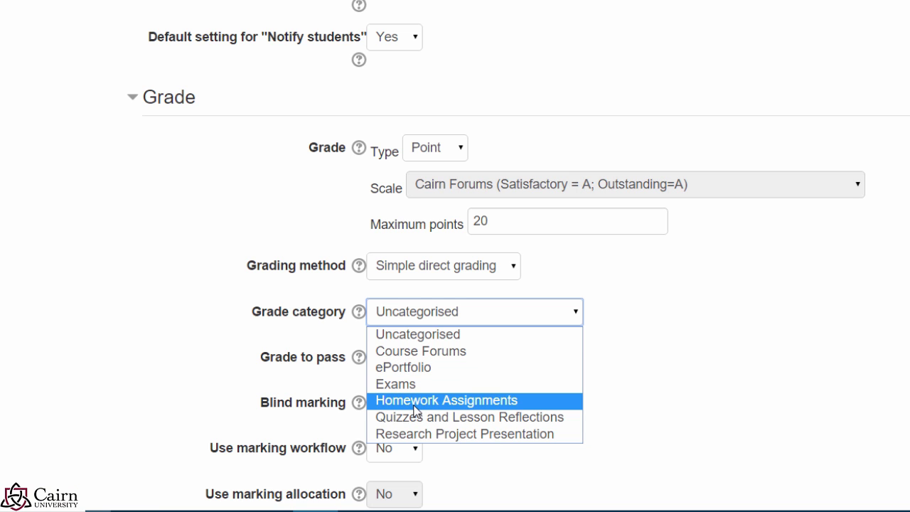
pyautogui.click(415, 404)
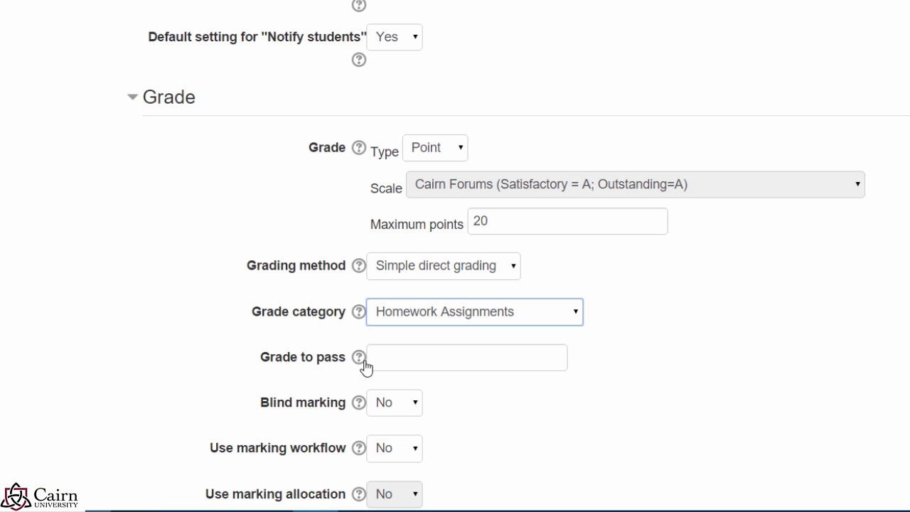
pyautogui.scroll(-1, 508, 444)
pyautogui.scroll(-1, 491, 441)
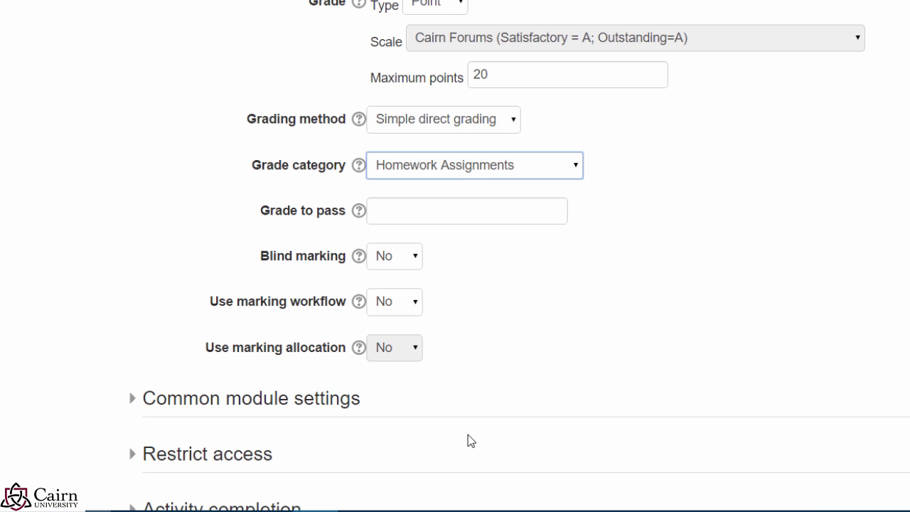
pyautogui.scroll(-1, 608, 368)
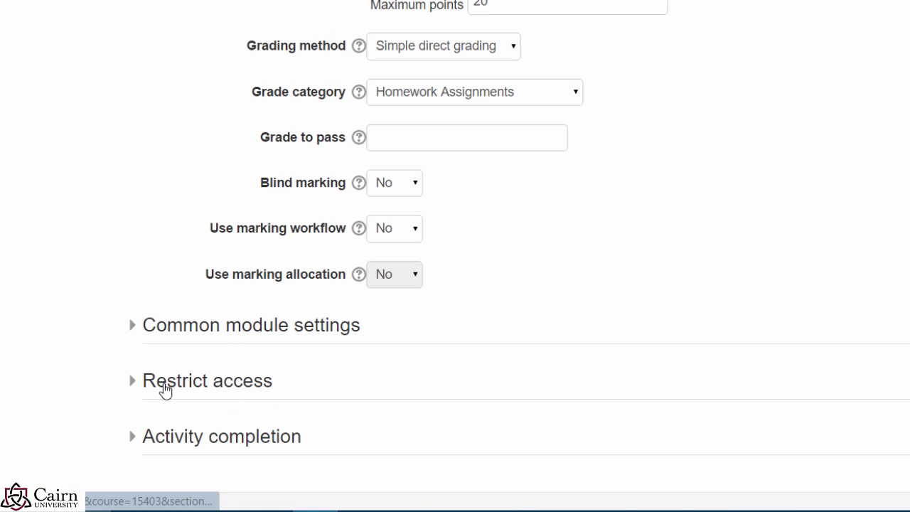
# Step: Set completion tracking to 'Show activity as complete when conditions are met', requiring view and submission
pyautogui.click(162, 384)
pyautogui.scroll(-2, 392, 398)
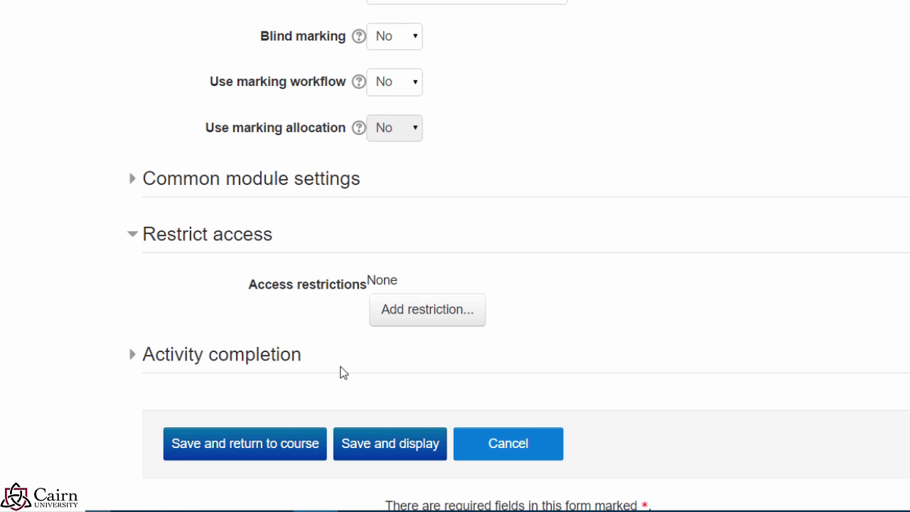
pyautogui.scroll(-1, 357, 342)
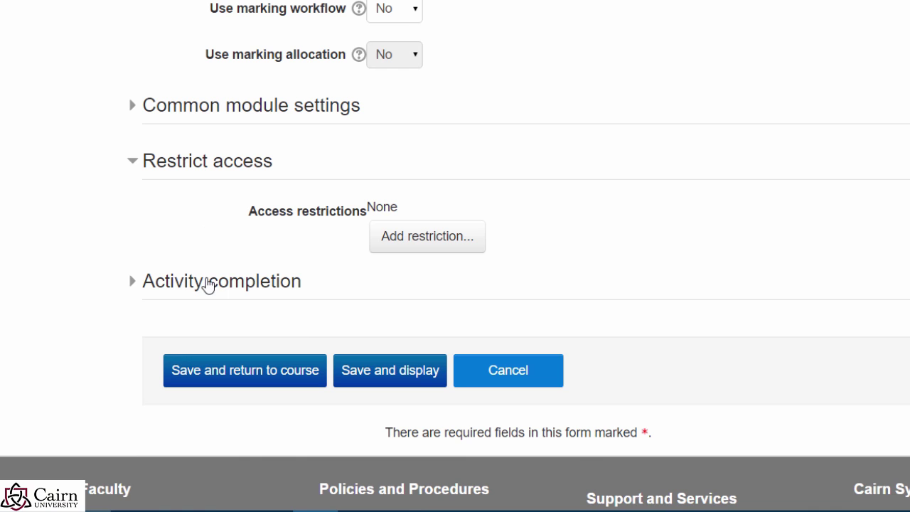
pyautogui.click(197, 284)
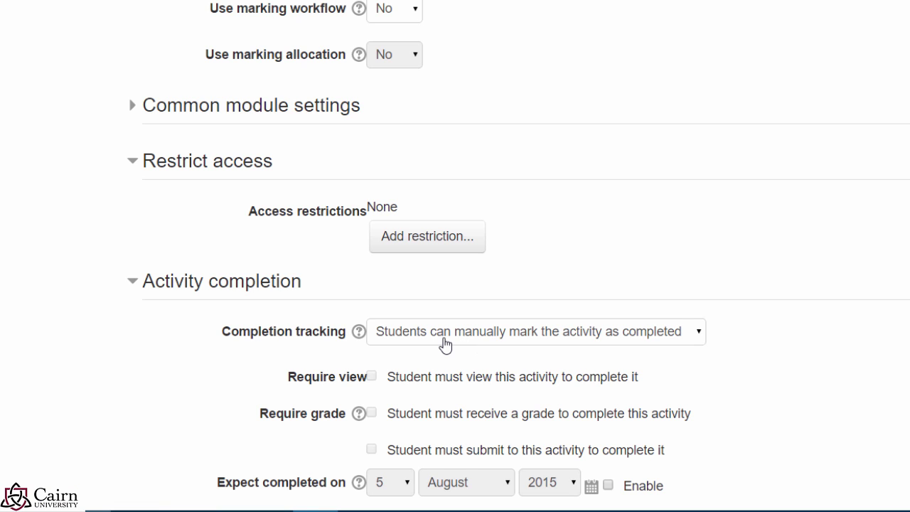
pyautogui.click(520, 346)
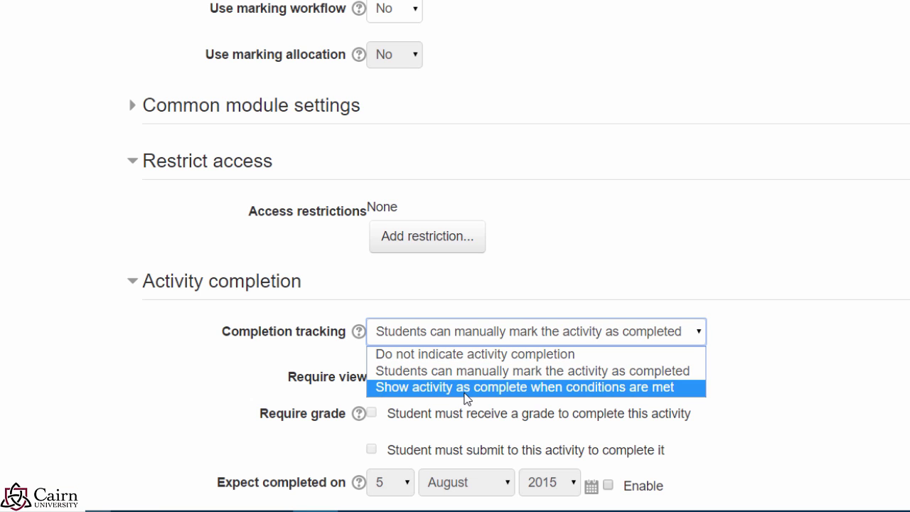
pyautogui.click(464, 390)
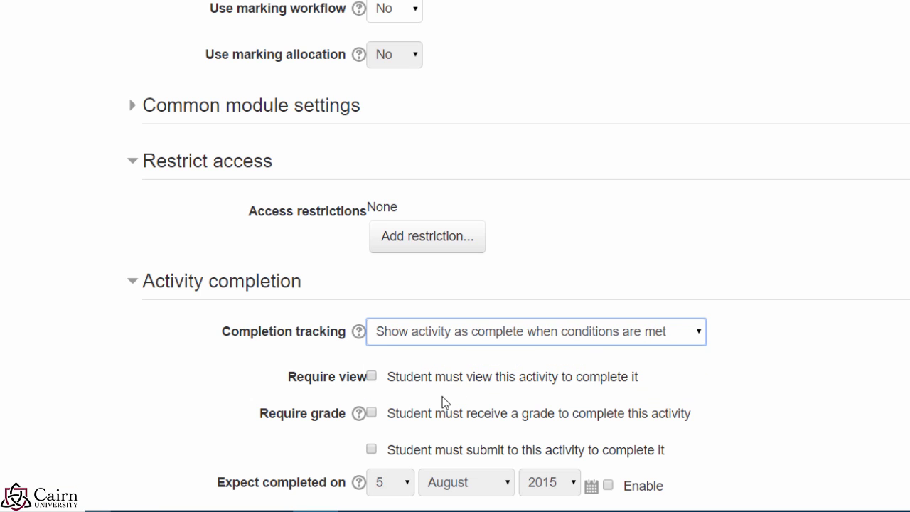
pyautogui.click(371, 377)
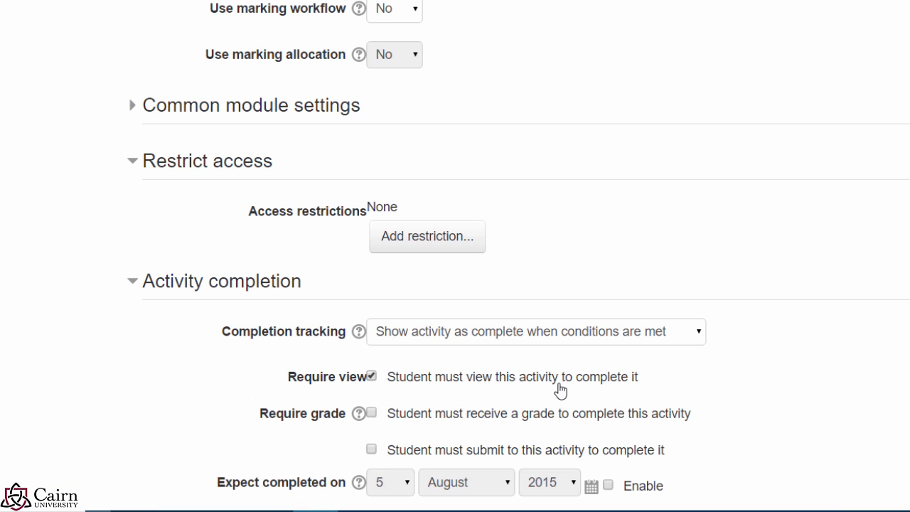
pyautogui.scroll(-2, 568, 437)
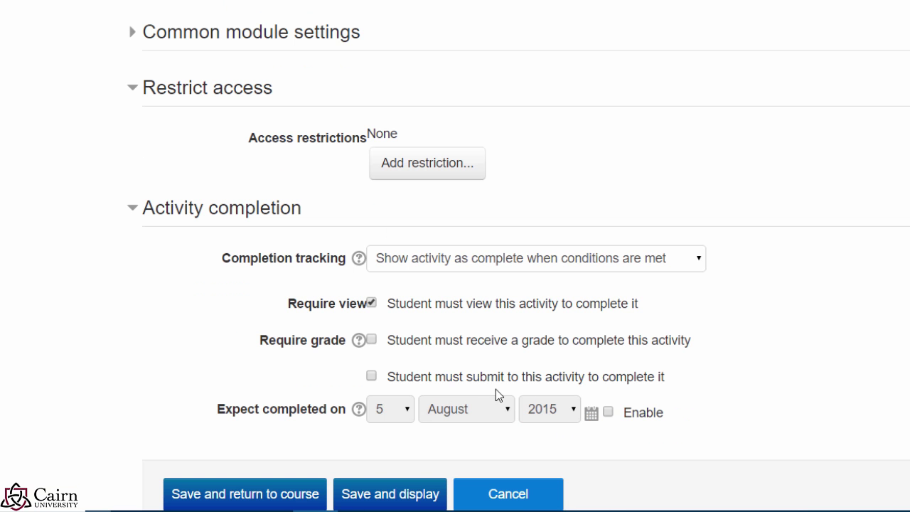
pyautogui.click(371, 339)
pyautogui.click(371, 376)
pyautogui.scroll(-2, 396, 376)
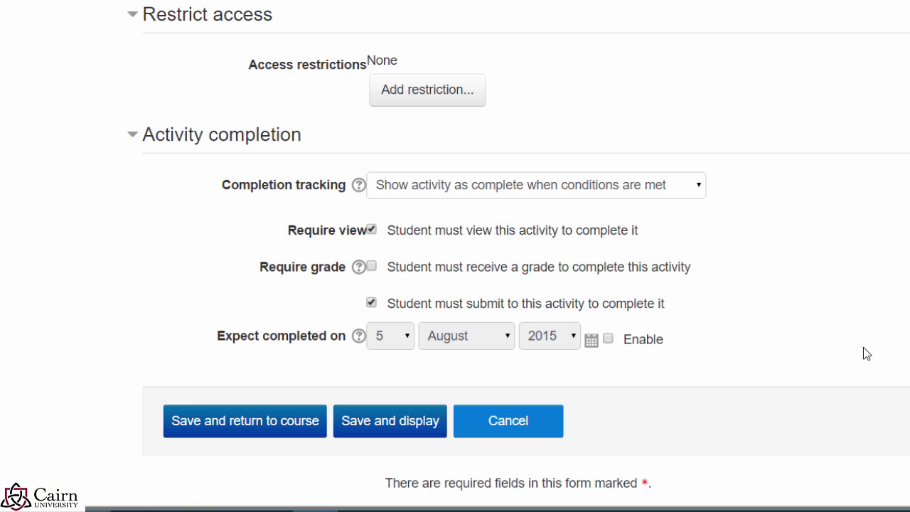
# Step: Save the assignment settings and open the Assignment 1: Reflection Paper page
pyautogui.click(266, 430)
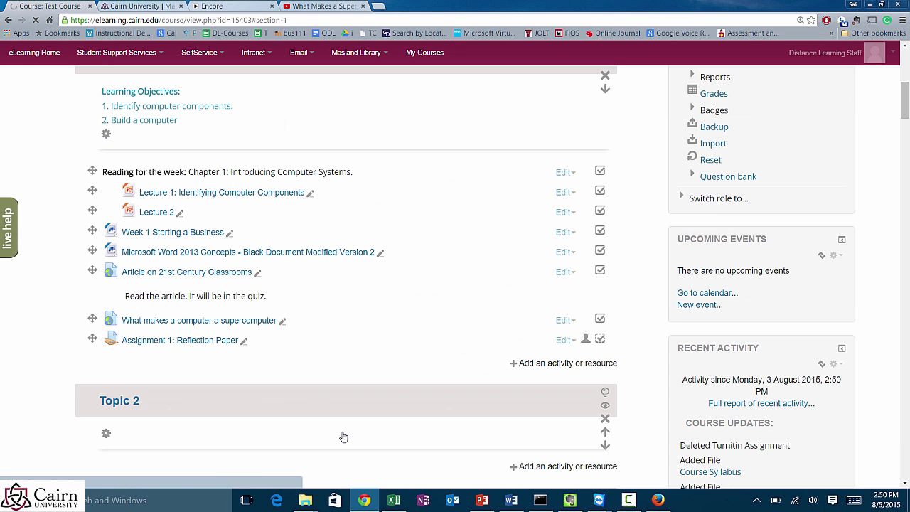
pyautogui.click(174, 341)
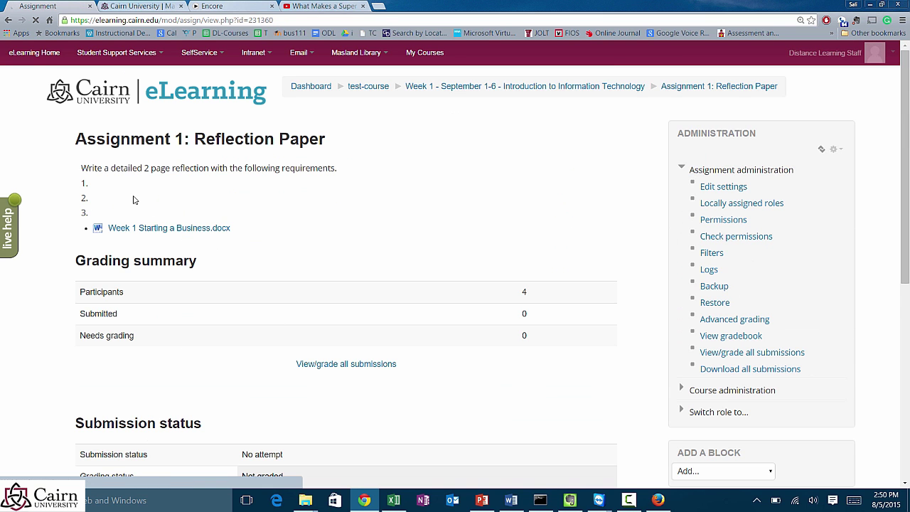
pyautogui.scroll(-1, 133, 199)
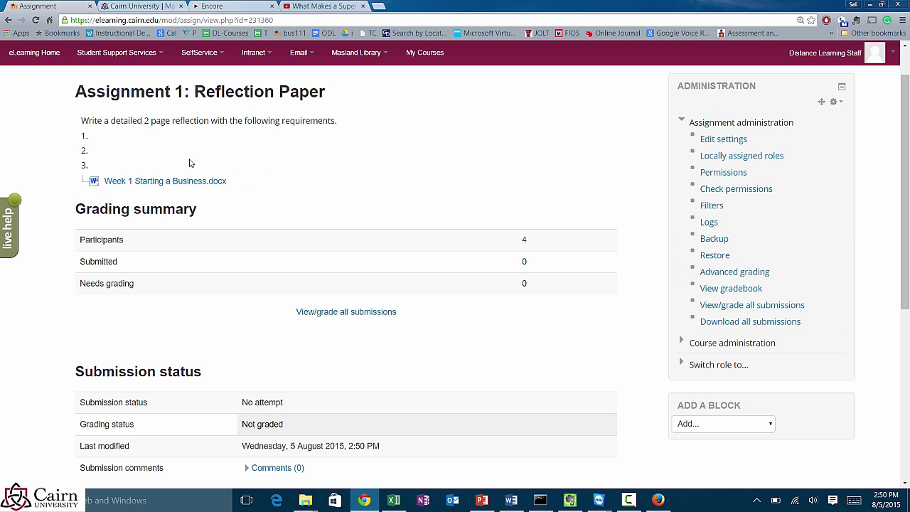
pyautogui.scroll(-1, 185, 173)
pyautogui.scroll(2, 186, 171)
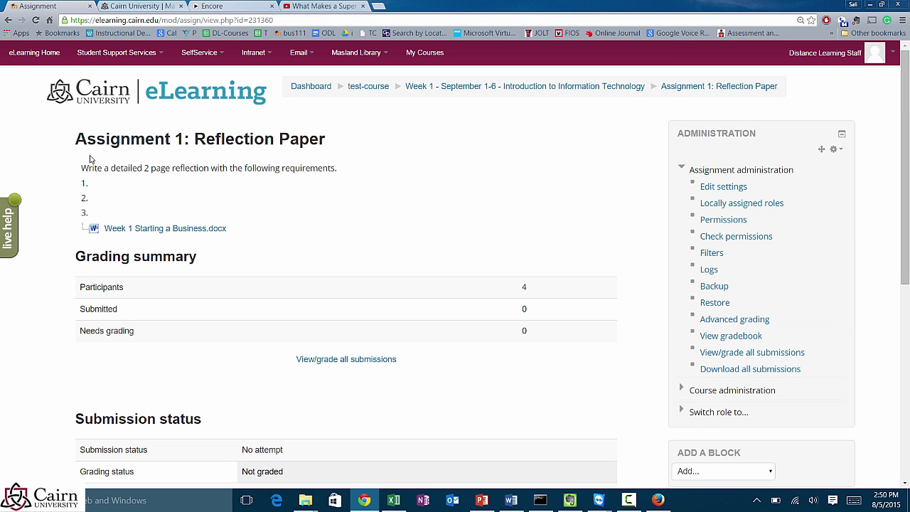
# Step: Review the assignment instructions, then go back to the course page
pyautogui.moveTo(104, 167); pyautogui.dragTo(253, 169)
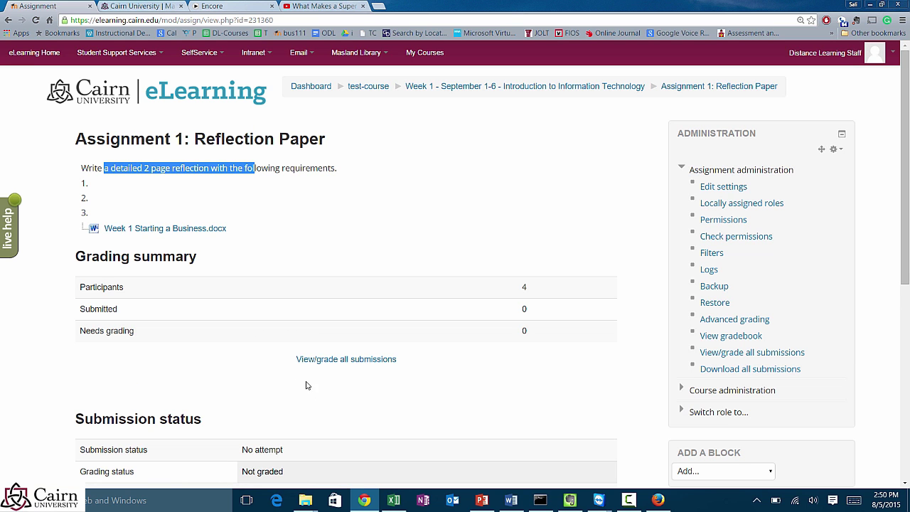
pyautogui.scroll(-4, 358, 371)
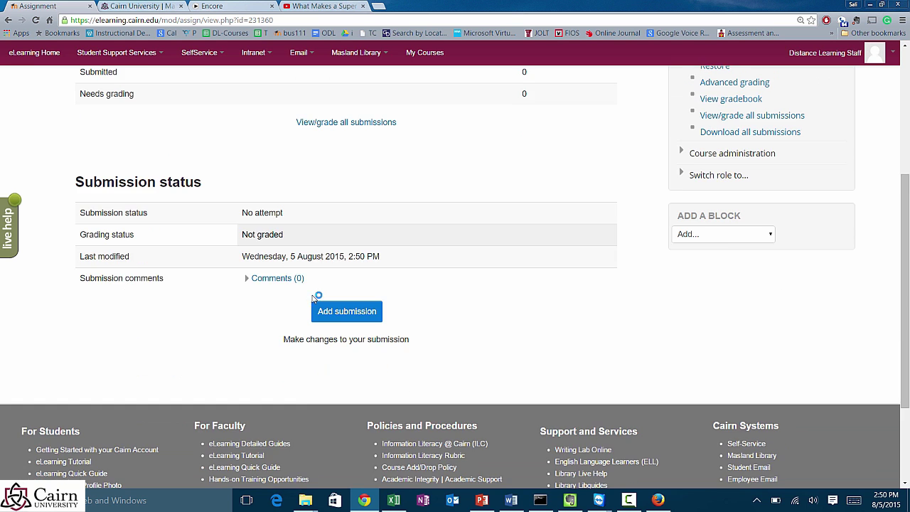
pyautogui.scroll(3, 292, 265)
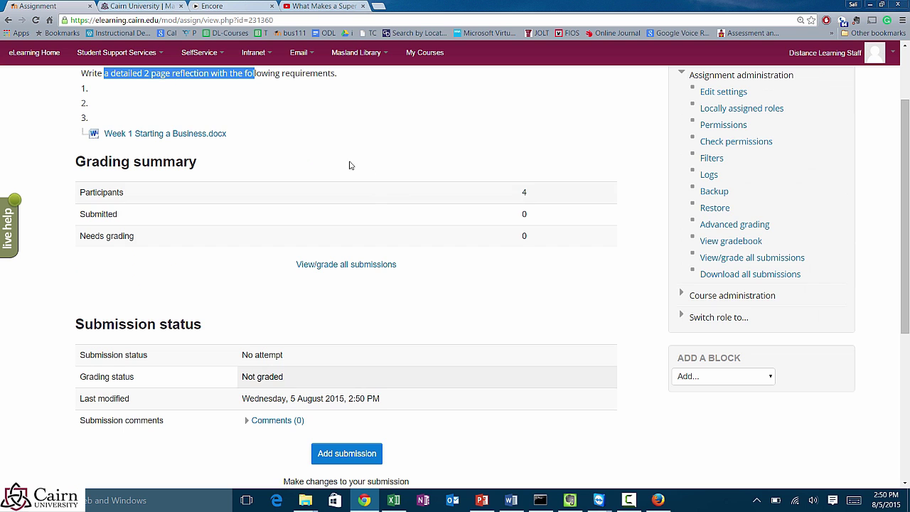
pyautogui.scroll(1, 334, 182)
pyautogui.scroll(-2, 288, 208)
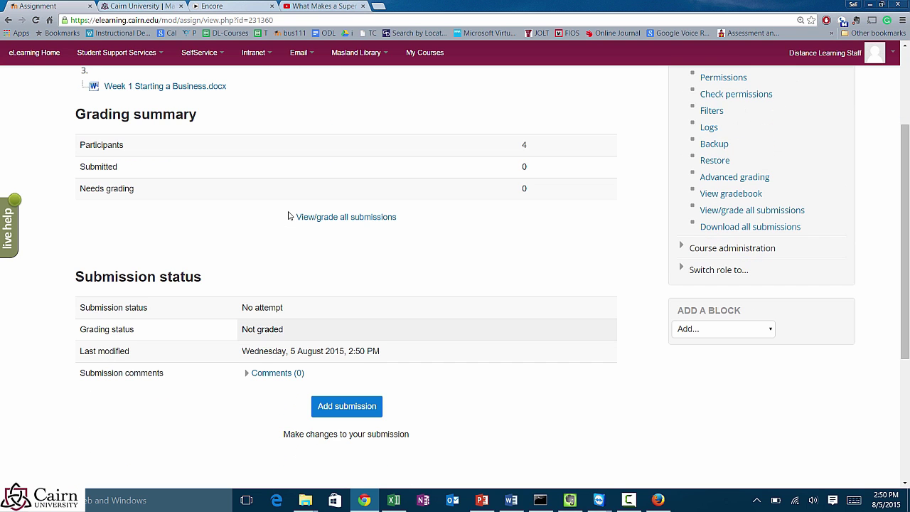
pyautogui.scroll(3, 289, 215)
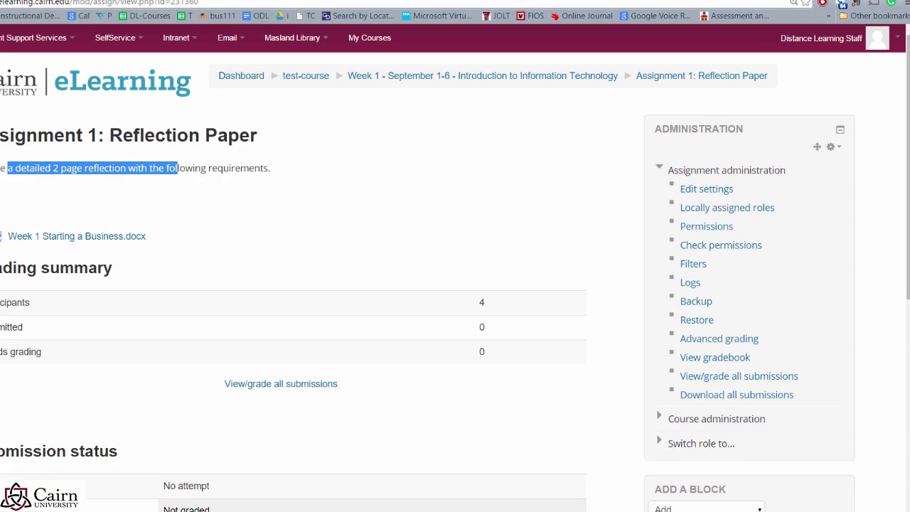
pyautogui.hotkey('alt', 'Left')
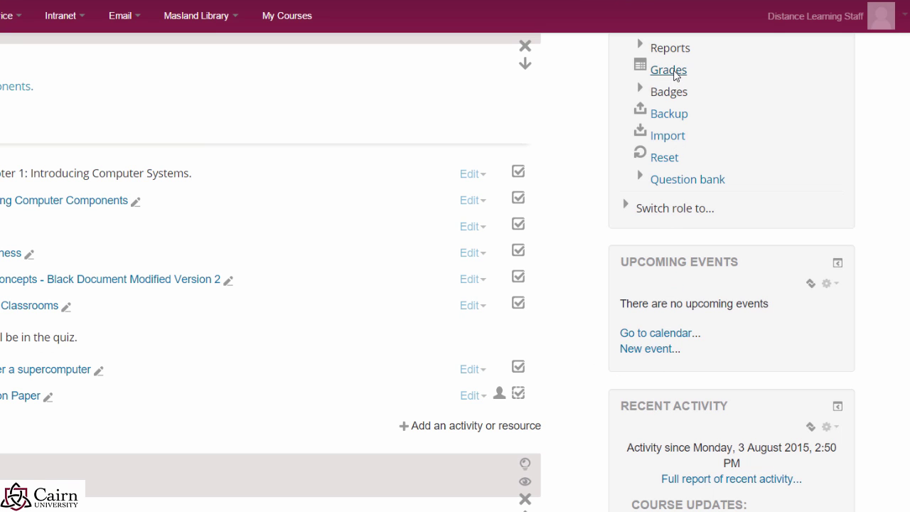
pyautogui.click(669, 71)
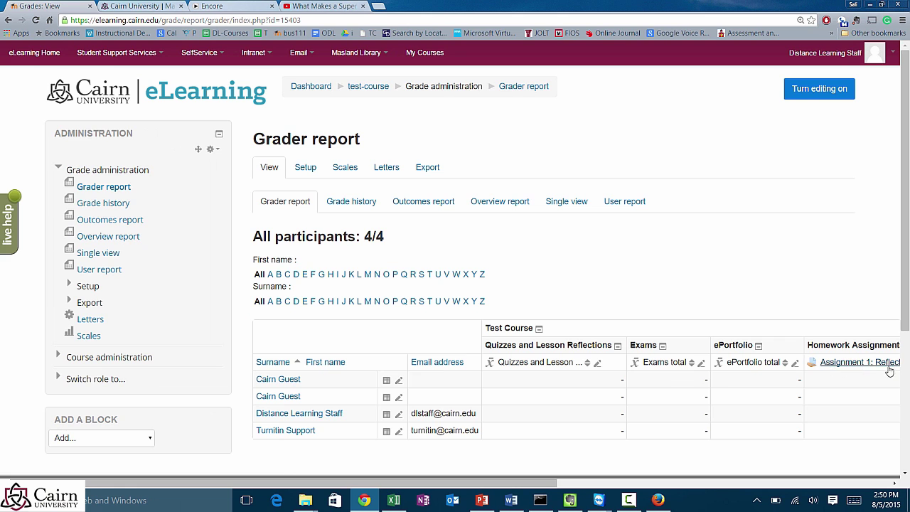
pyautogui.click(305, 167)
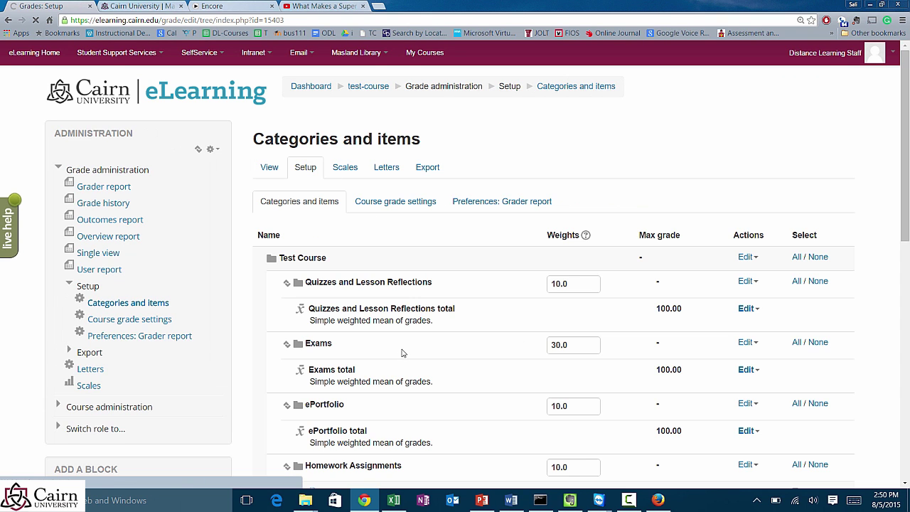
pyautogui.scroll(-2, 446, 387)
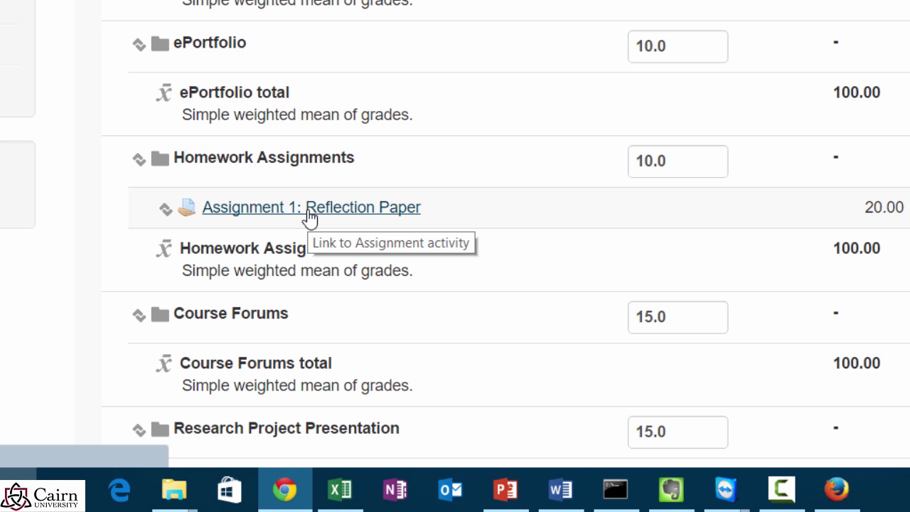
pyautogui.scroll(3, 418, 87)
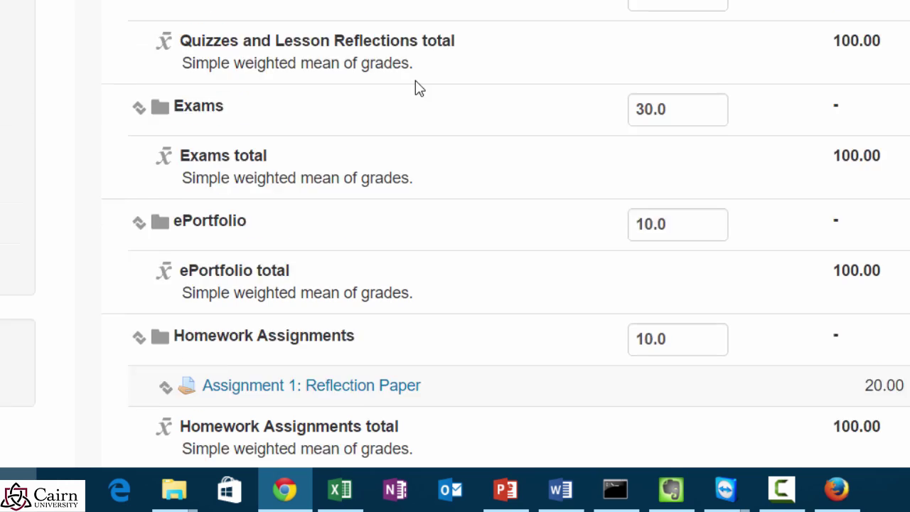
pyautogui.scroll(2, 418, 88)
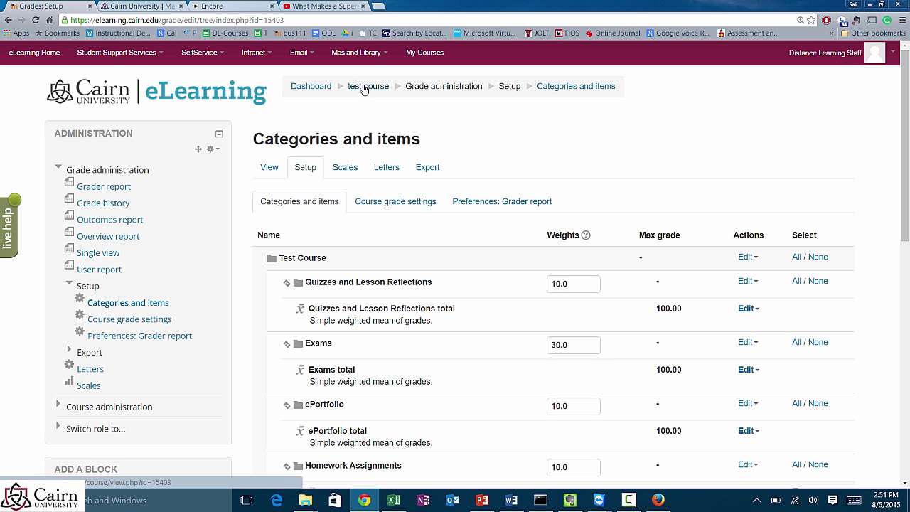
# Step: Return to the test course page and scroll down to the Week 1 activities
pyautogui.click(364, 89)
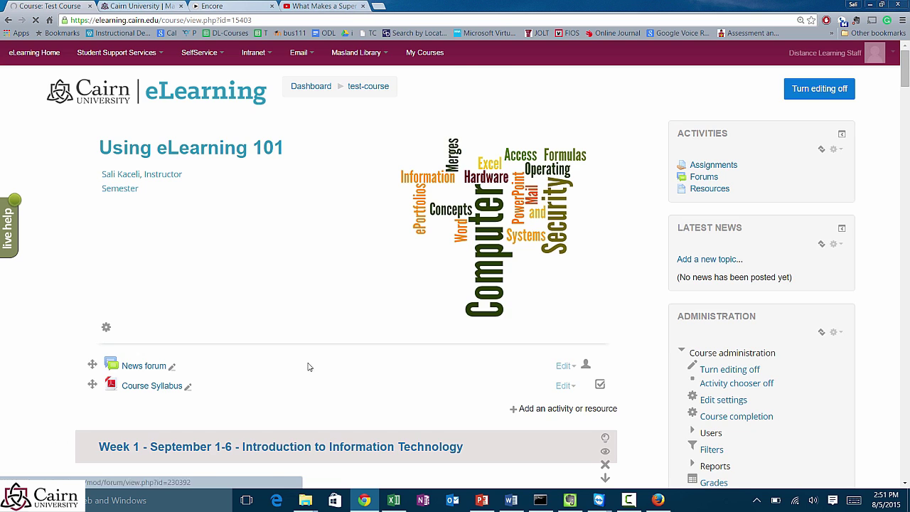
pyautogui.scroll(-1, 313, 364)
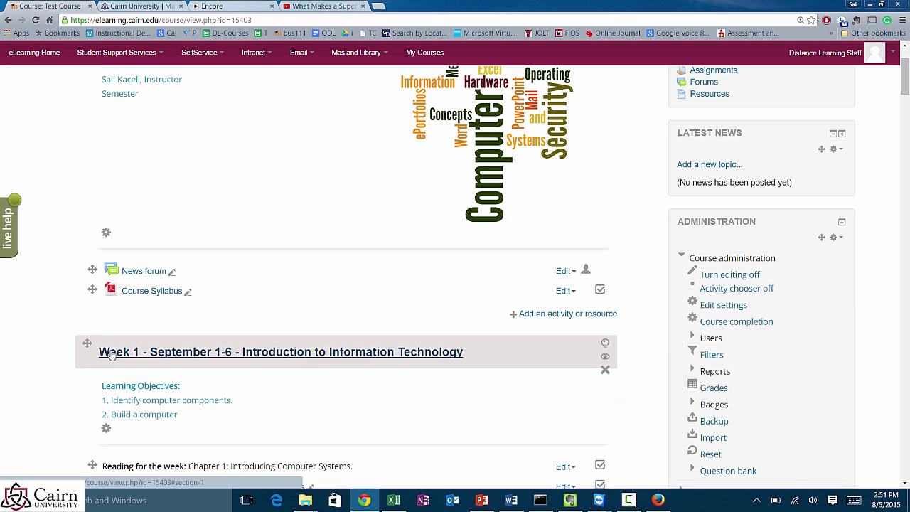
pyautogui.scroll(-2, 114, 354)
pyautogui.scroll(-2, 167, 375)
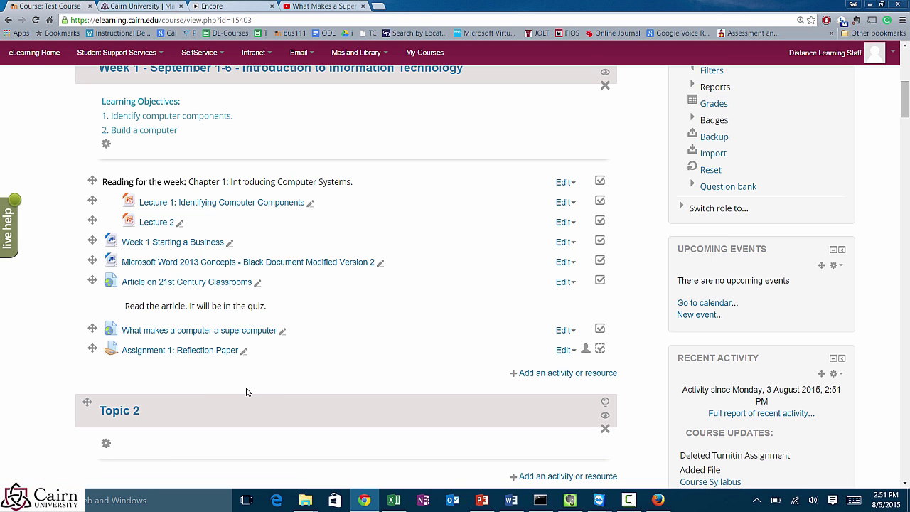
# Step: Add a Turnitin Assignment activity to Week 1 from the activity chooser
pyautogui.click(530, 380)
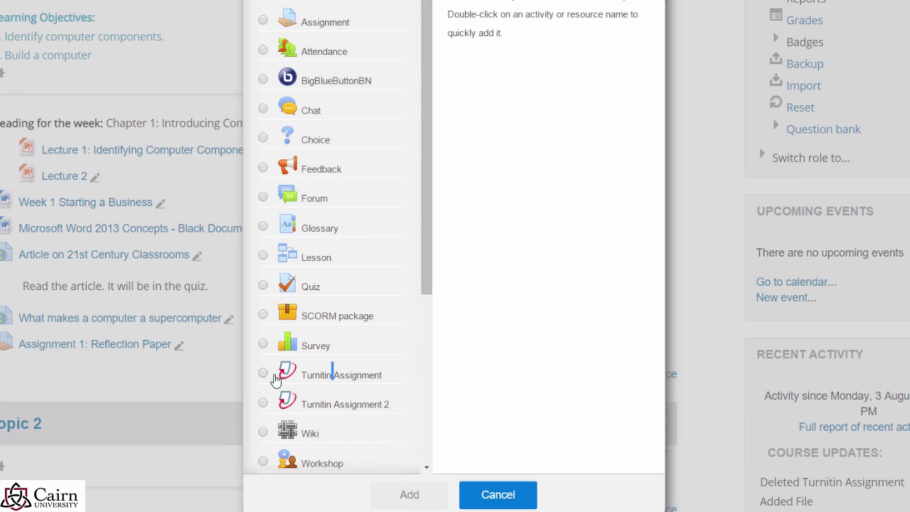
pyautogui.click(264, 374)
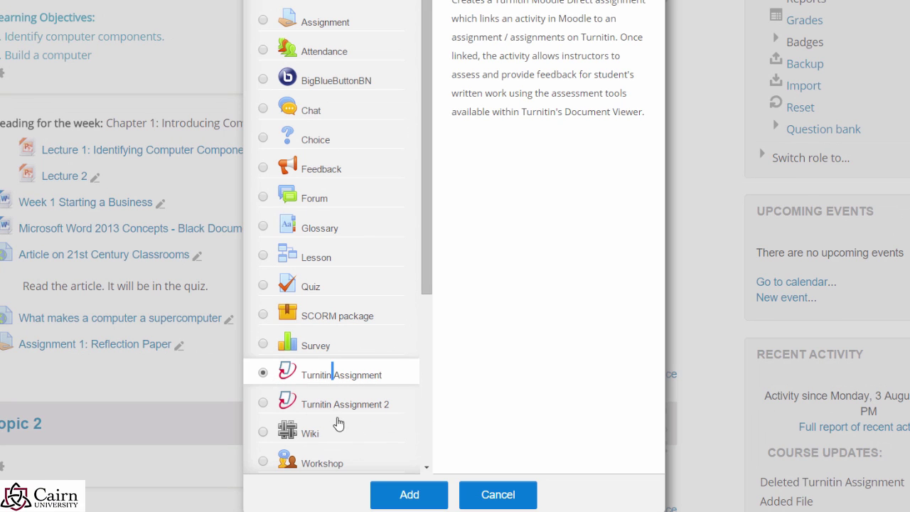
pyautogui.click(432, 500)
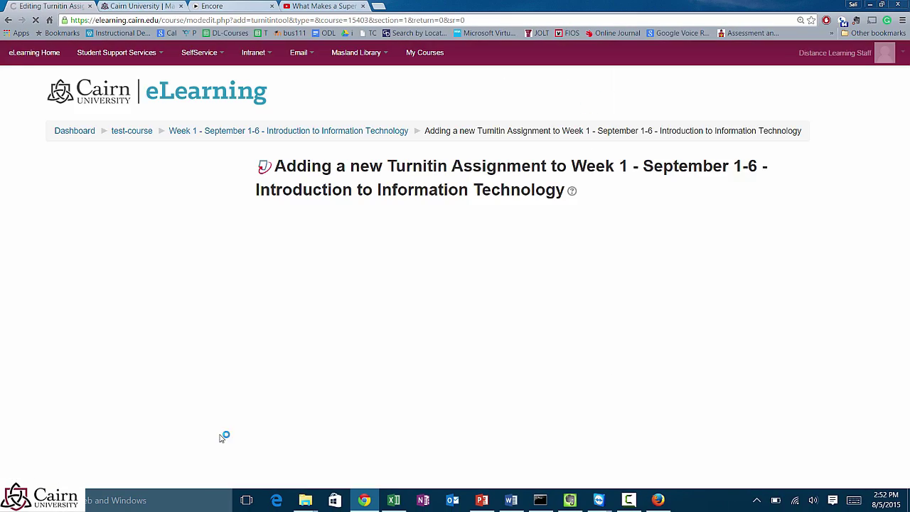
# Step: Name the Turnitin assignment 'Reflection Paper Originality Check' and fill in its upload summary
pyautogui.click(420, 214)
pyautogui.write('Reflection Paper Originality Check')
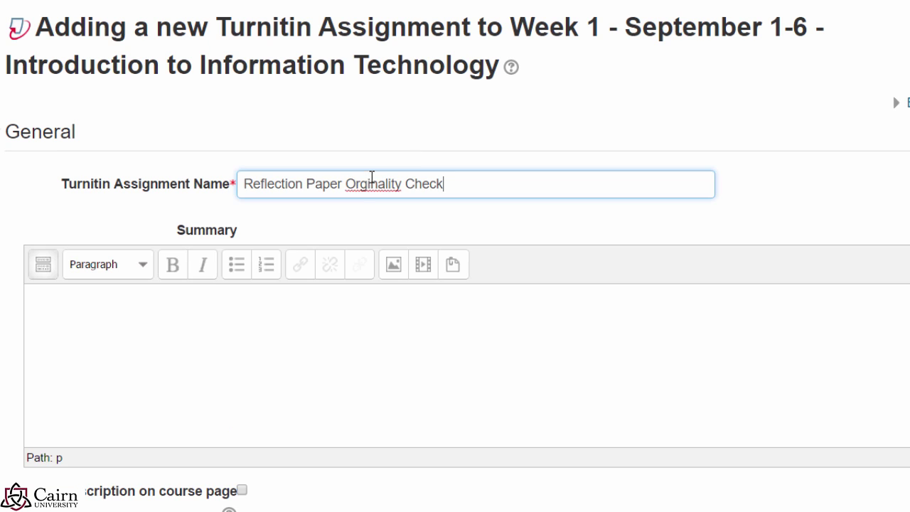
pyautogui.write('i')
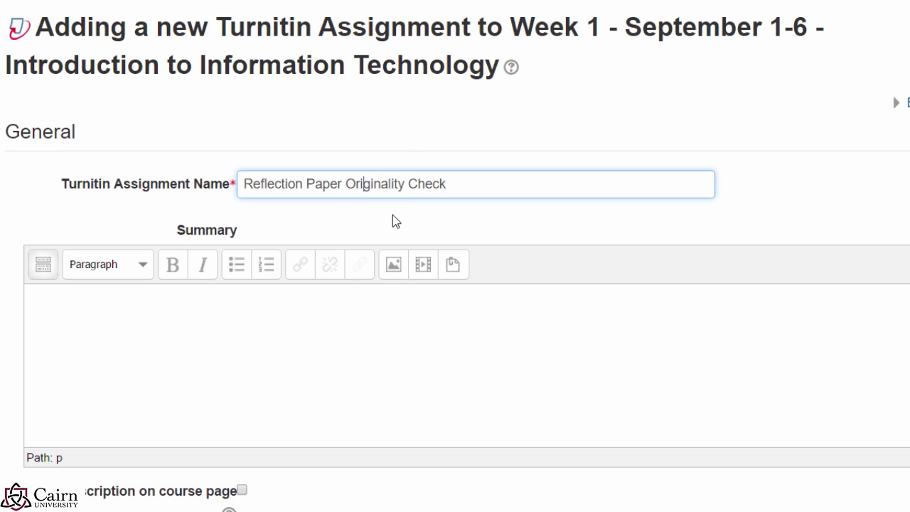
pyautogui.click(395, 233)
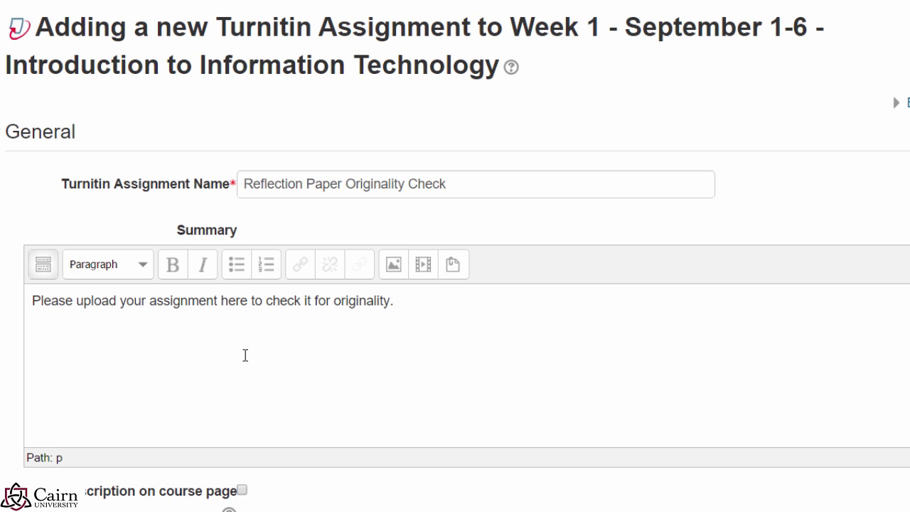
pyautogui.scroll(-6, 298, 361)
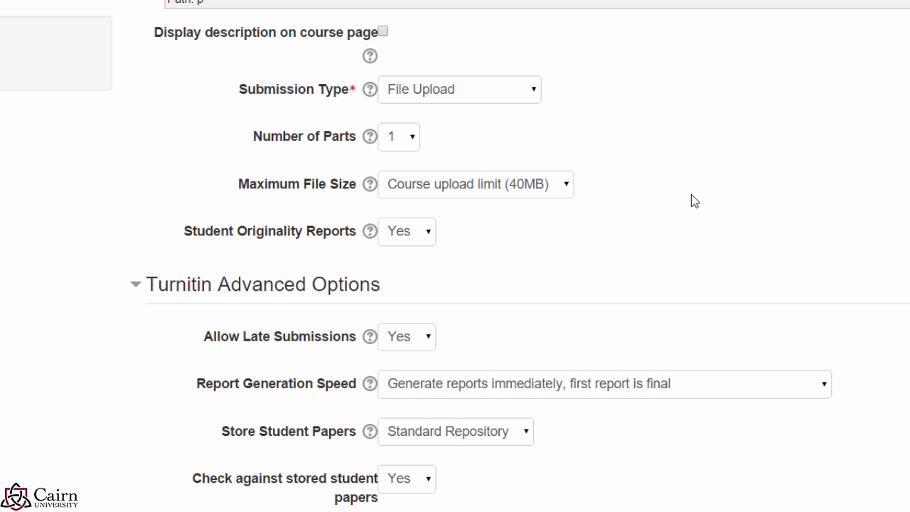
pyautogui.scroll(-3, 765, 289)
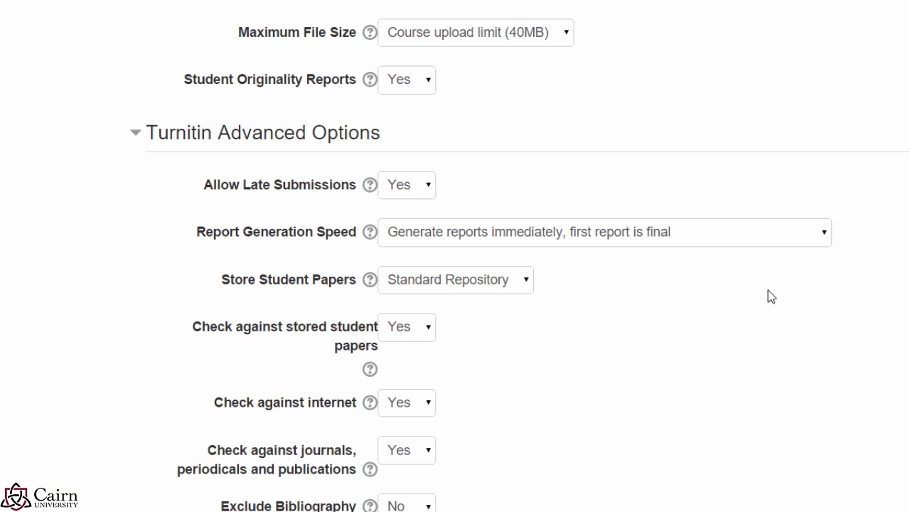
pyautogui.scroll(-5, 767, 296)
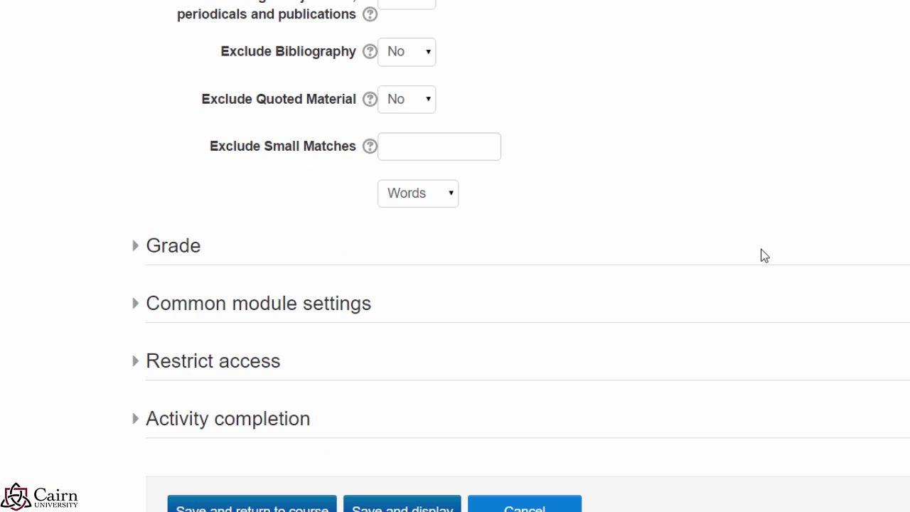
pyautogui.scroll(3, 712, 221)
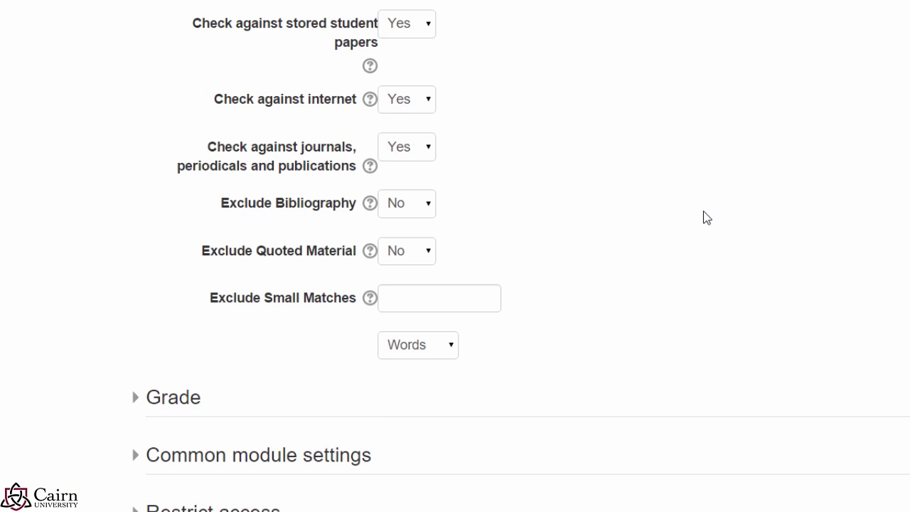
pyautogui.scroll(-2, 721, 209)
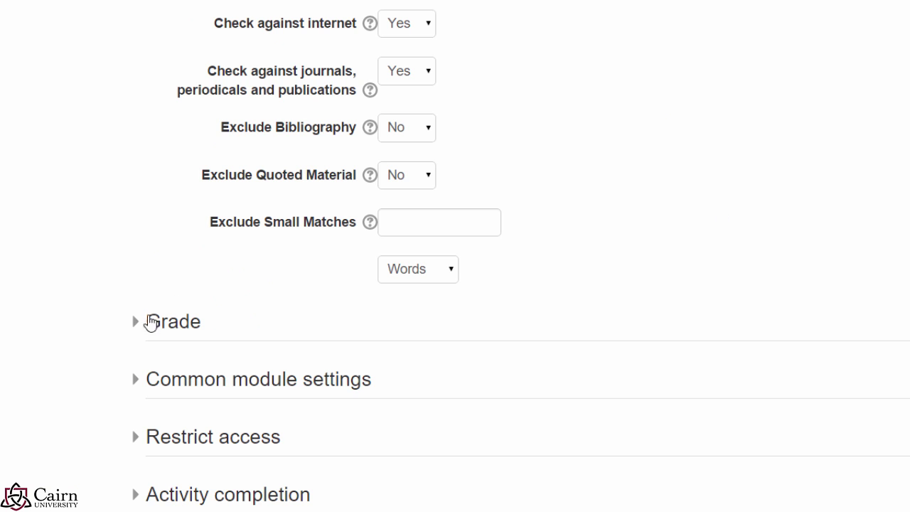
# Step: Set grade type to None, save to the course, and indent it under Assignment 1
pyautogui.click(163, 321)
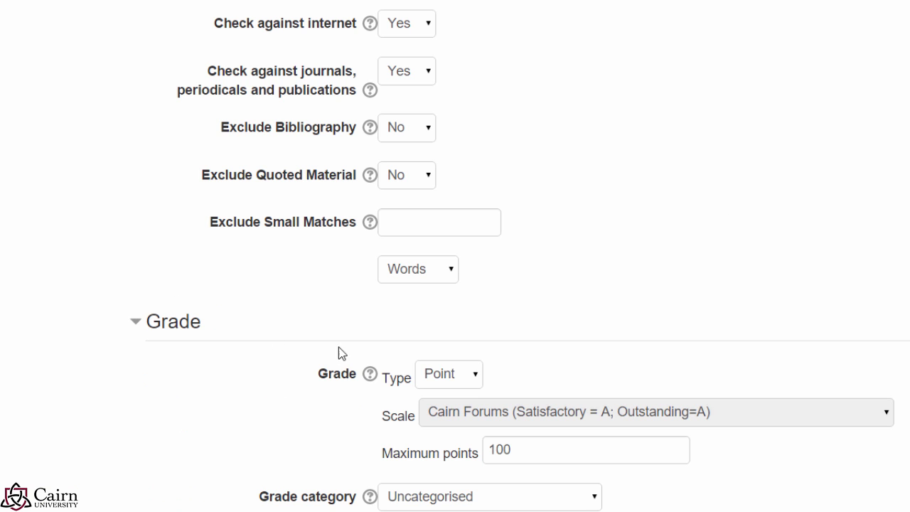
pyautogui.click(459, 380)
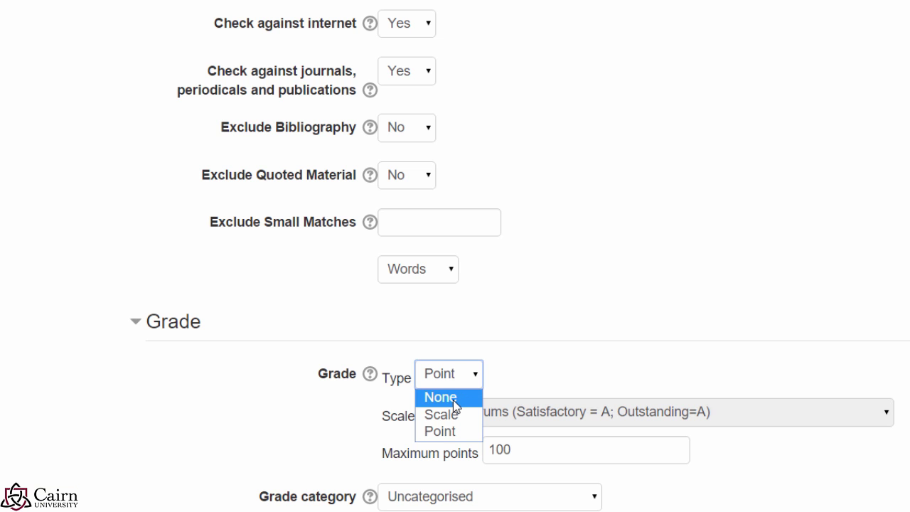
pyautogui.click(453, 398)
pyautogui.scroll(-2, 640, 346)
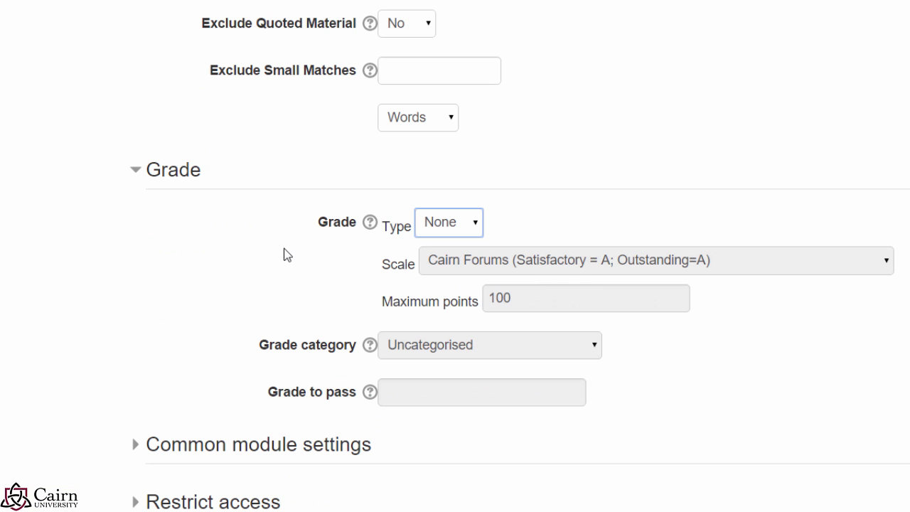
pyautogui.scroll(-4, 260, 314)
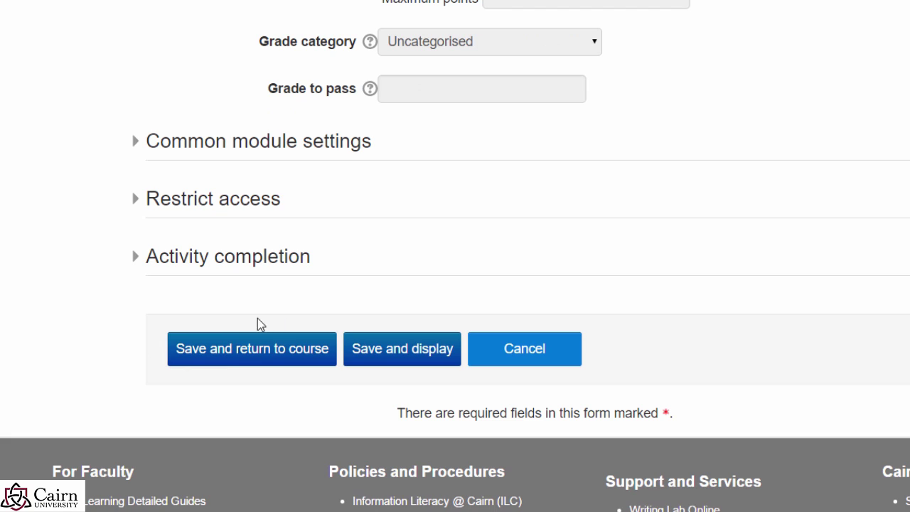
pyautogui.click(236, 358)
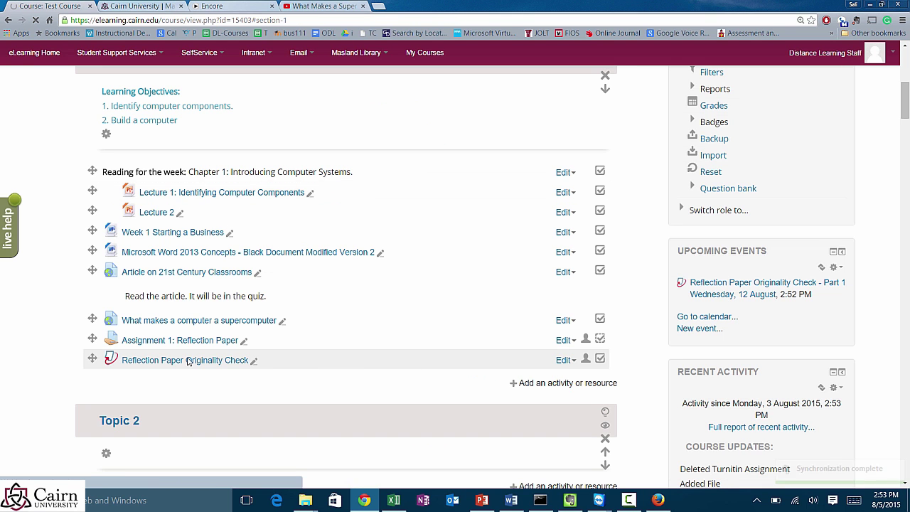
pyautogui.click(572, 363)
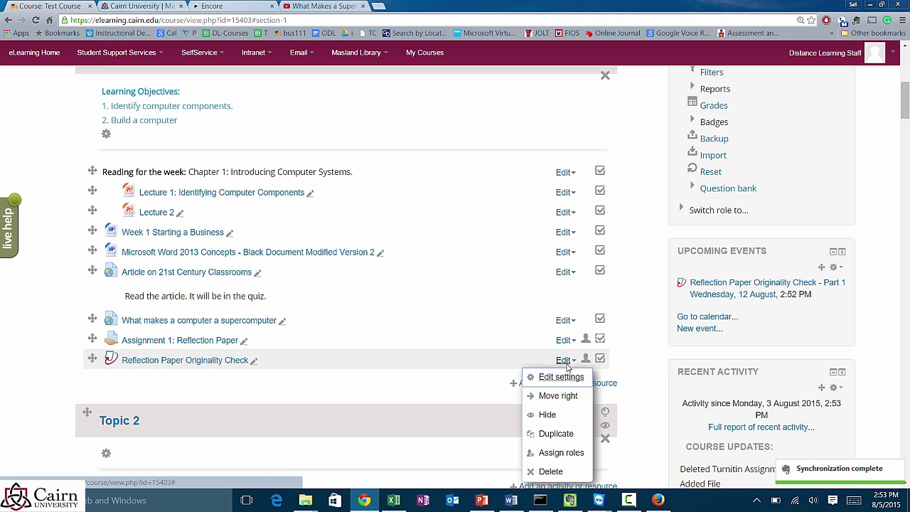
pyautogui.click(540, 395)
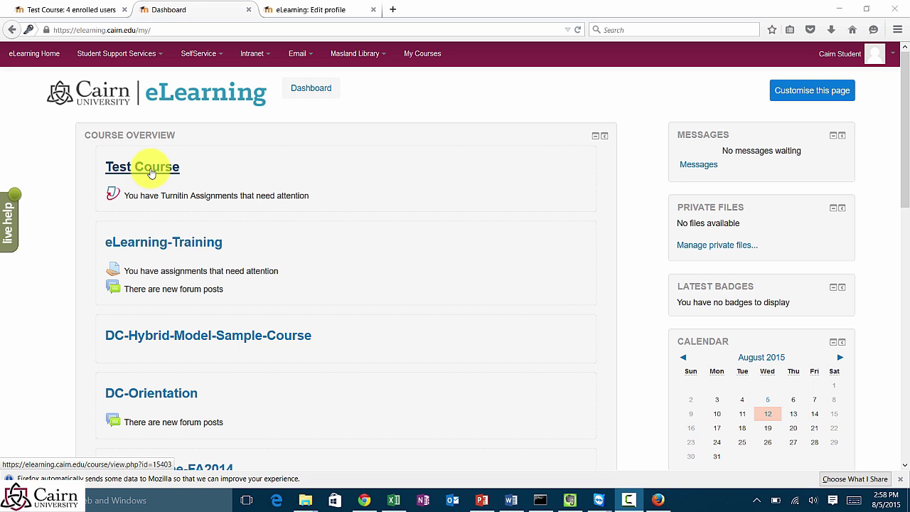
# Step: As the student, open Assignment 1: Reflection Paper from the Test Course on the dashboard
pyautogui.click(152, 174)
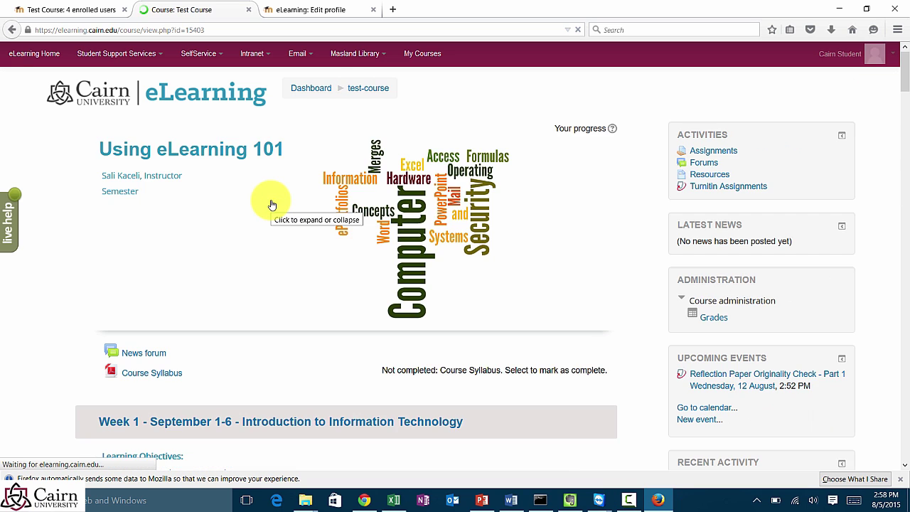
pyautogui.scroll(-5, 142, 271)
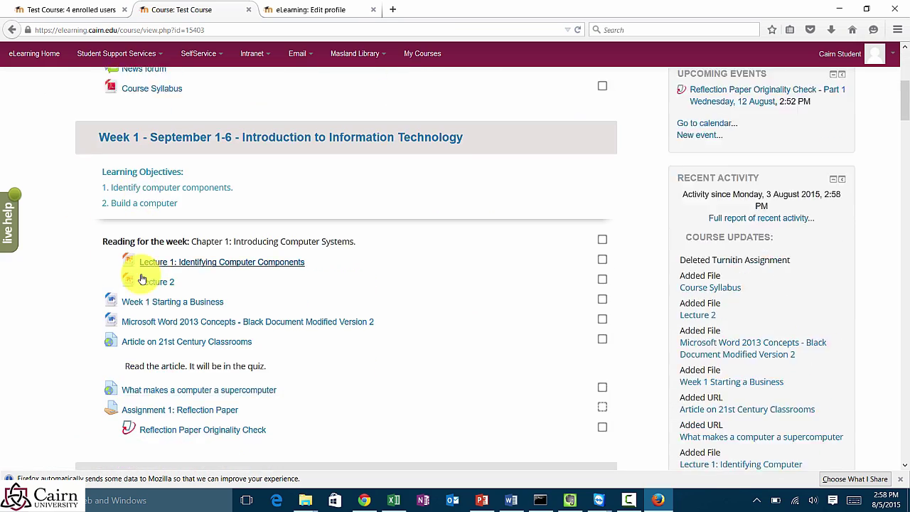
pyautogui.scroll(-1, 142, 277)
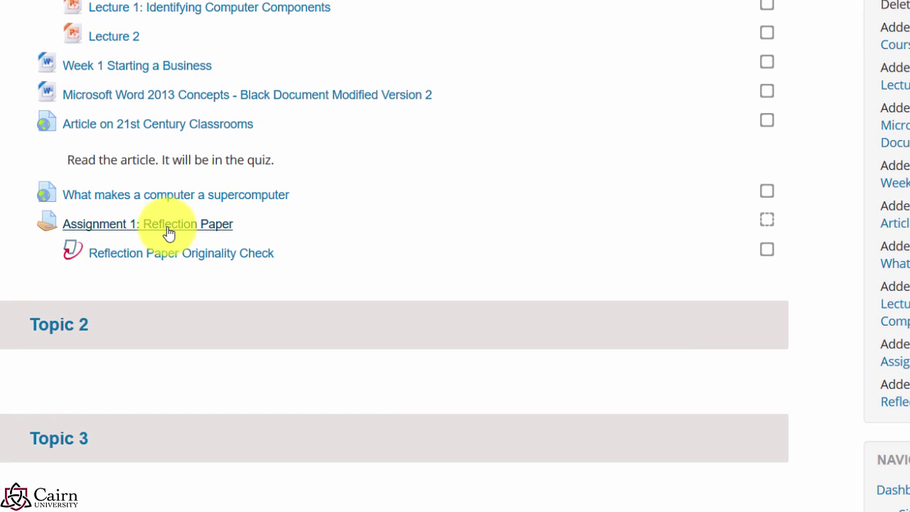
pyautogui.click(166, 226)
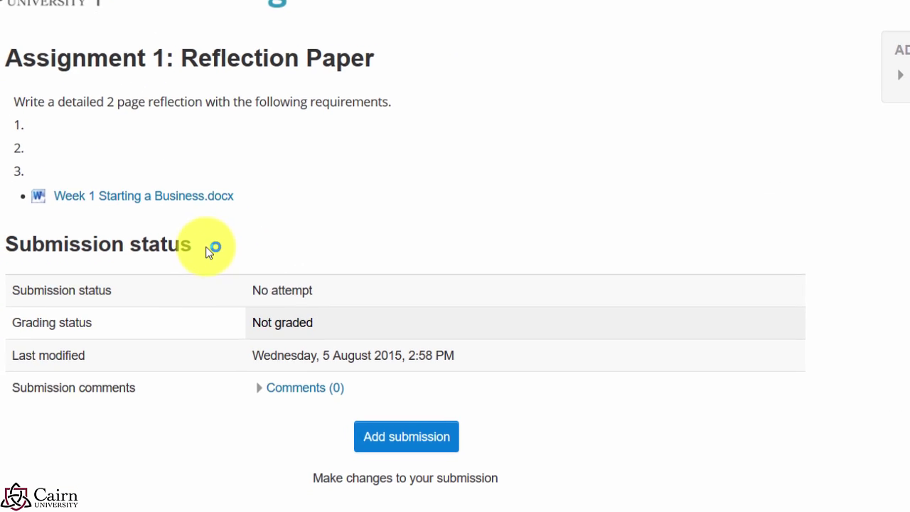
pyautogui.moveTo(159, 101); pyautogui.dragTo(392, 96)
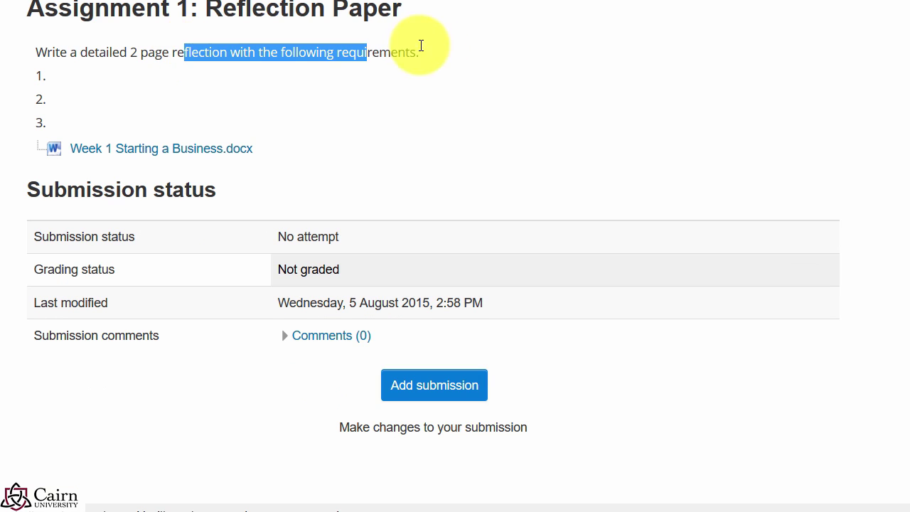
pyautogui.moveTo(420, 46); pyautogui.dragTo(424, 51)
# Step: Start a submission and agree that the assignment is the student's own work
pyautogui.click(417, 398)
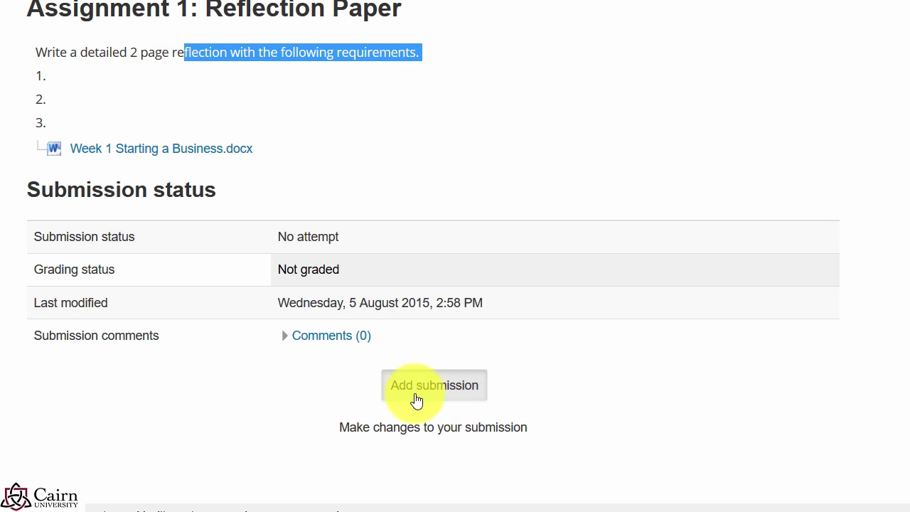
pyautogui.click(426, 404)
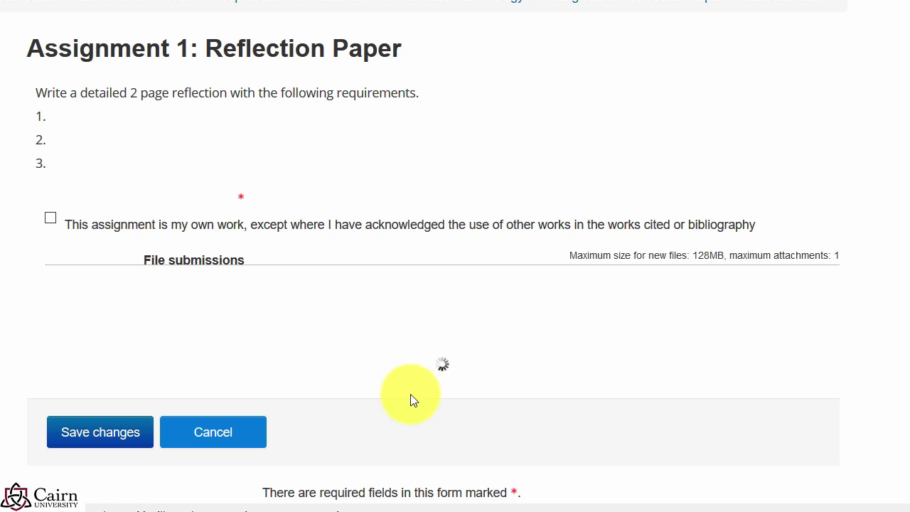
pyautogui.click(52, 220)
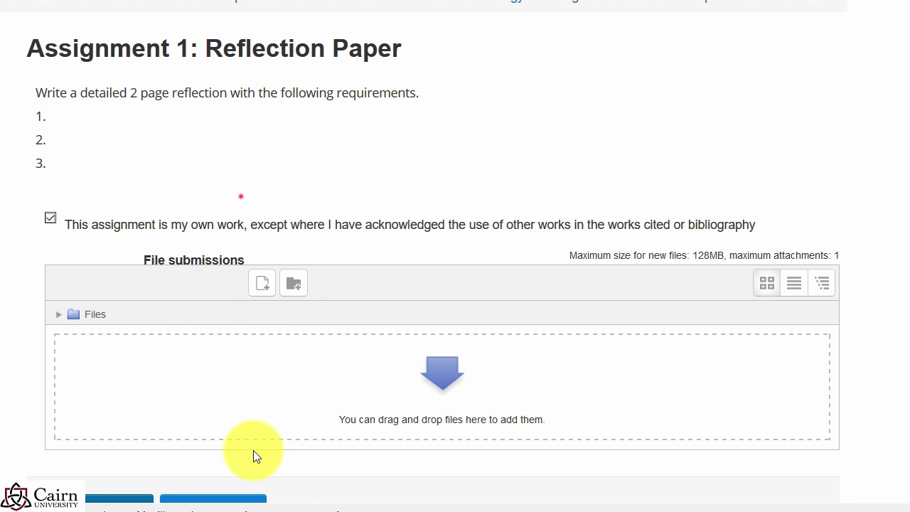
# Step: Upload Week 1 Starting a Business.docx from Sample Course > Presentations and Resources and save the submission
pyautogui.click(263, 292)
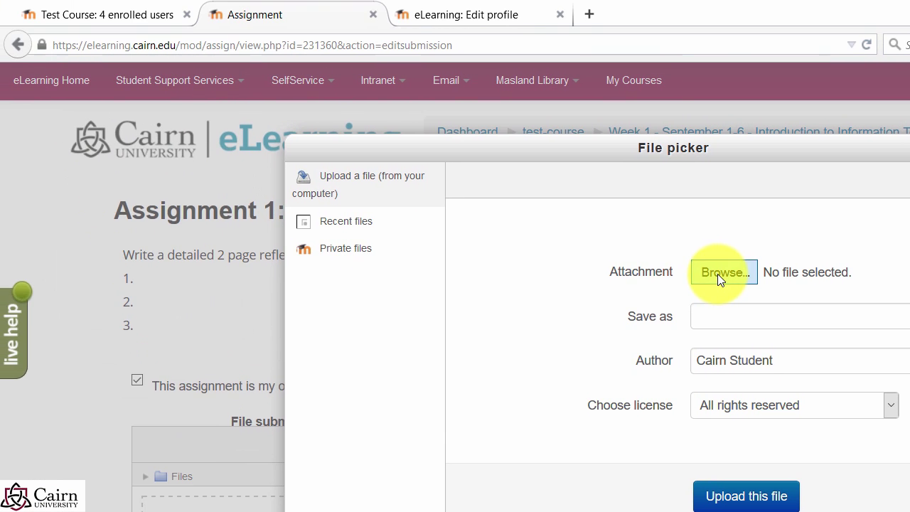
pyautogui.click(710, 278)
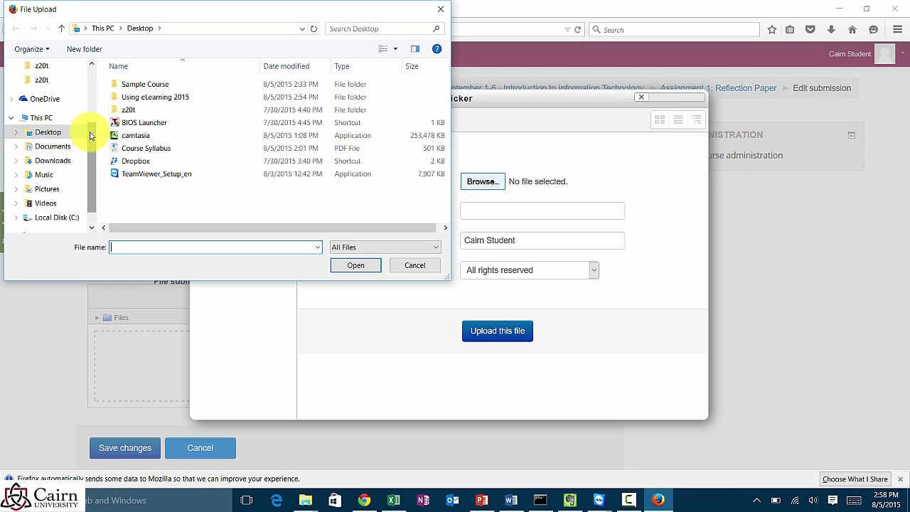
pyautogui.moveTo(115, 165); pyautogui.dragTo(114, 77)
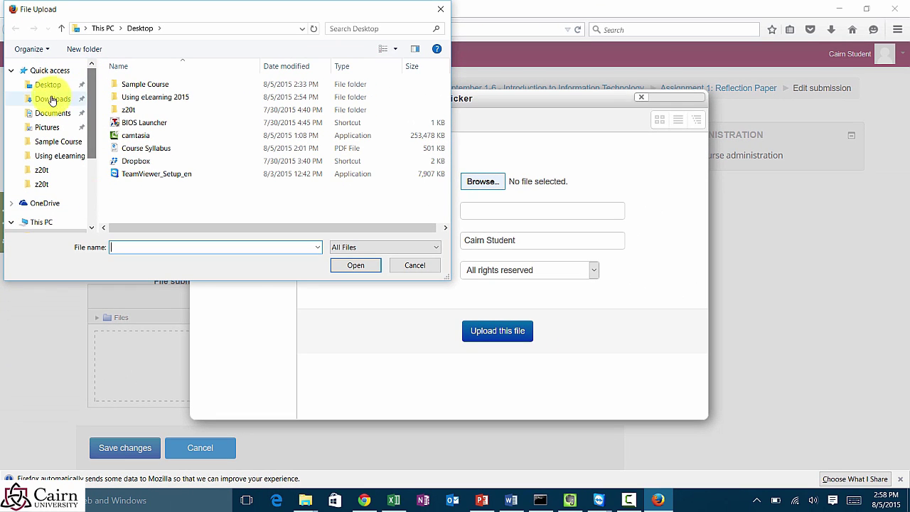
pyautogui.doubleClick(144, 84)
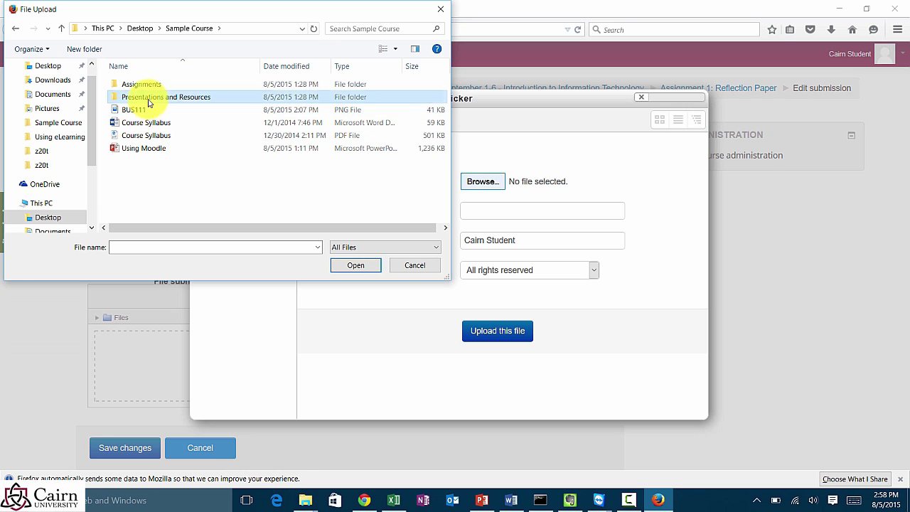
pyautogui.doubleClick(149, 97)
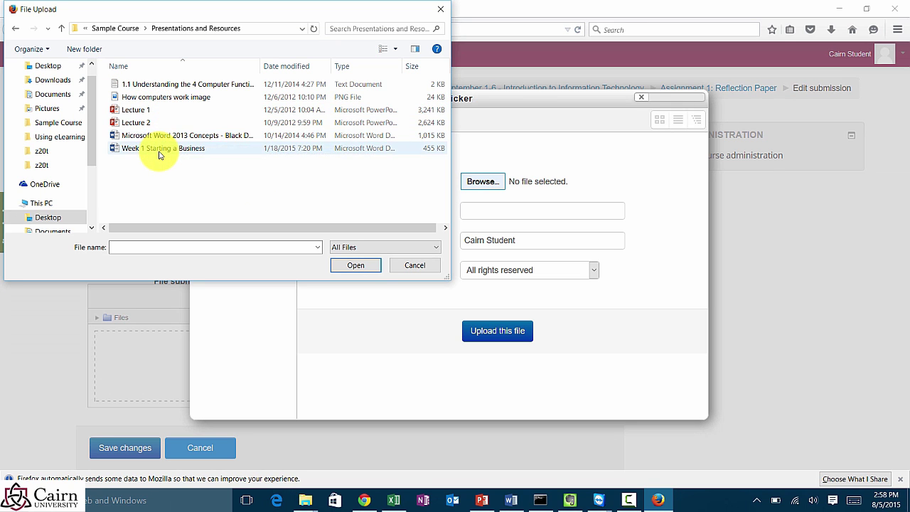
pyautogui.doubleClick(163, 148)
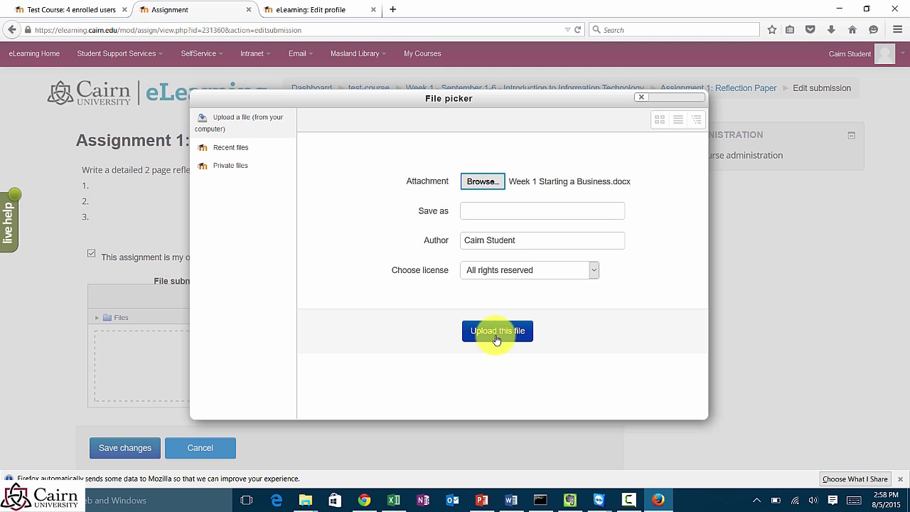
pyautogui.click(500, 332)
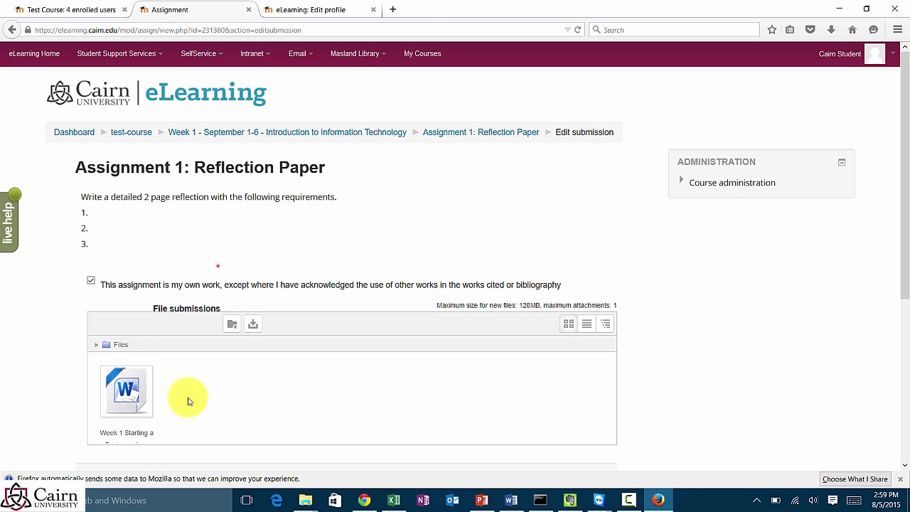
pyautogui.scroll(-3, 185, 399)
pyautogui.click(131, 364)
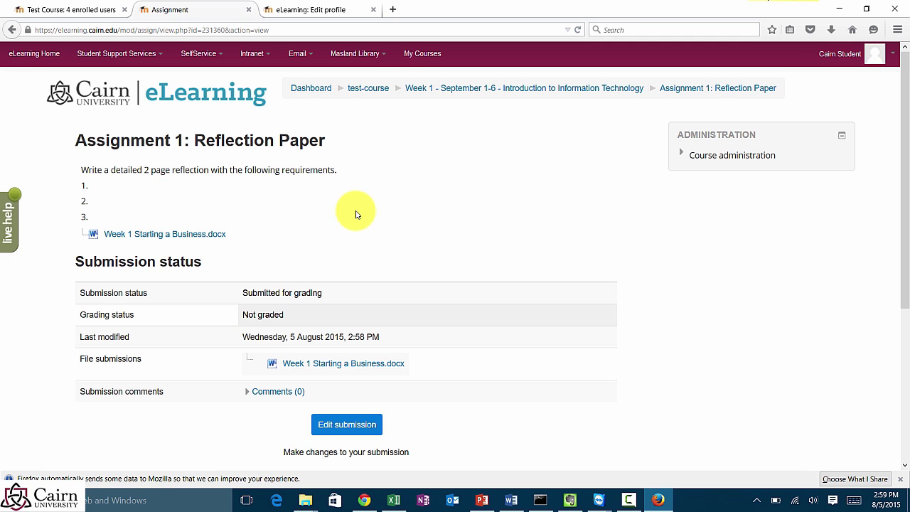
# Step: Switch to the instructor's browser, turn editing off, and open Assignment 1: Reflection Paper
pyautogui.click(839, 10)
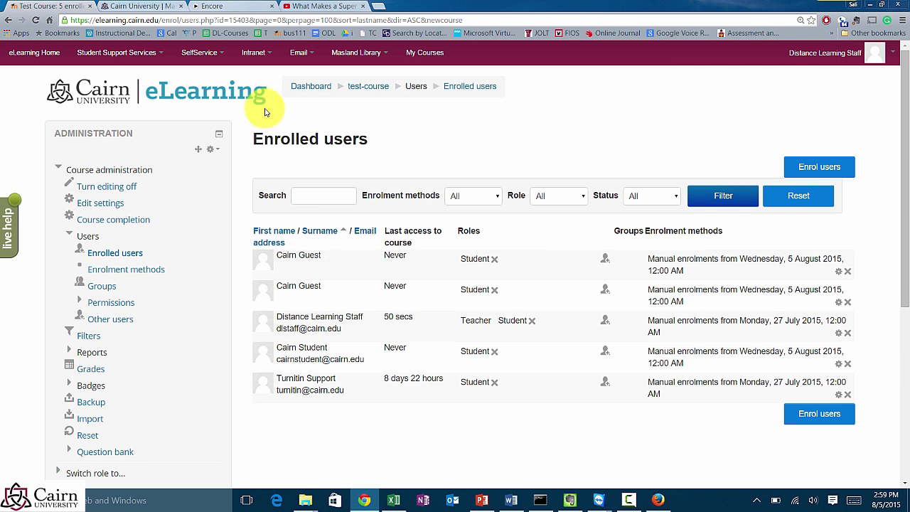
pyautogui.click(364, 96)
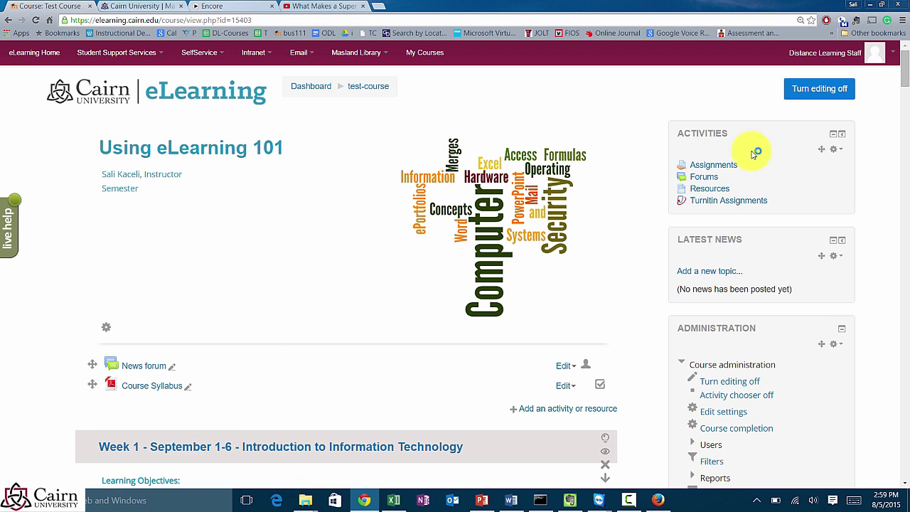
pyautogui.click(823, 96)
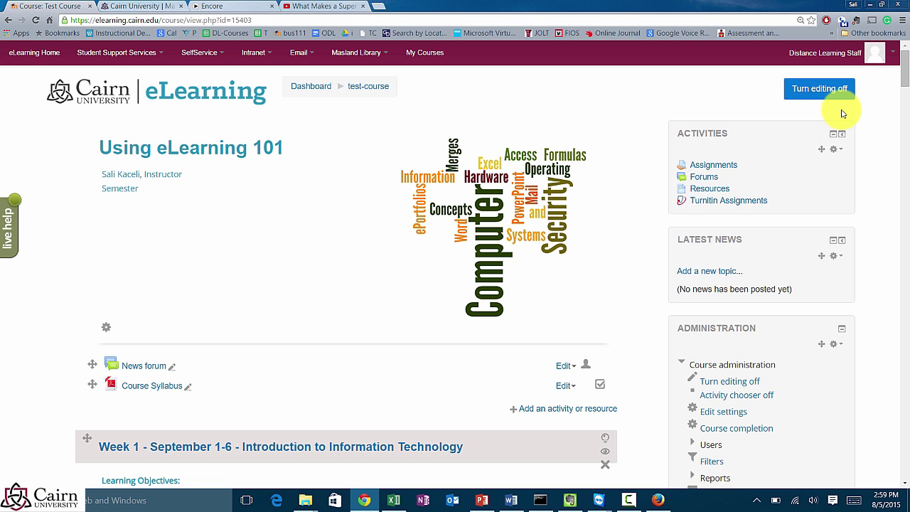
pyautogui.scroll(-2, 299, 288)
pyautogui.scroll(-3, 291, 295)
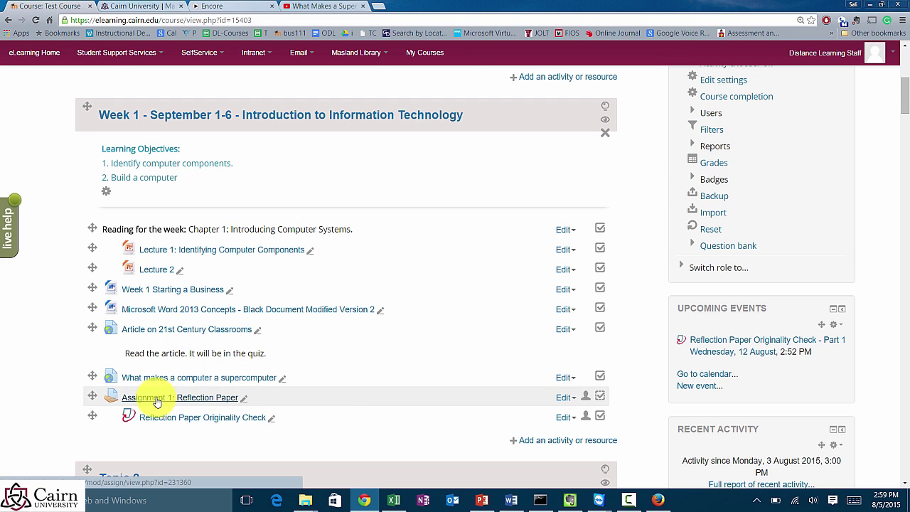
pyautogui.click(159, 398)
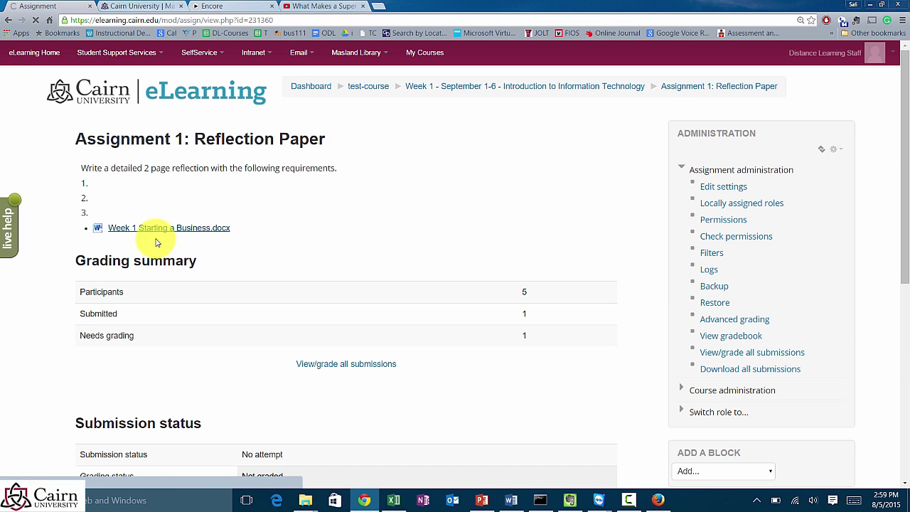
# Step: List all Assignment 1 submissions and scroll through the grading table and its options
pyautogui.click(346, 361)
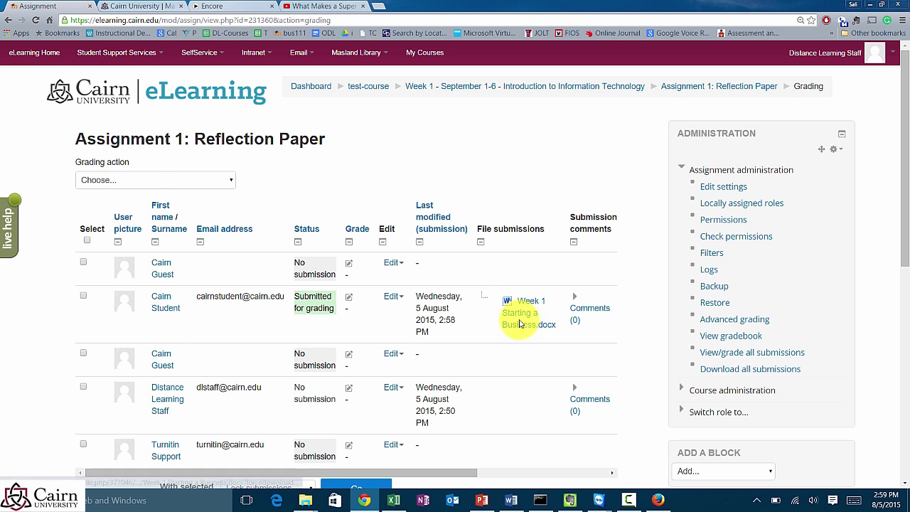
pyautogui.scroll(-2, 510, 324)
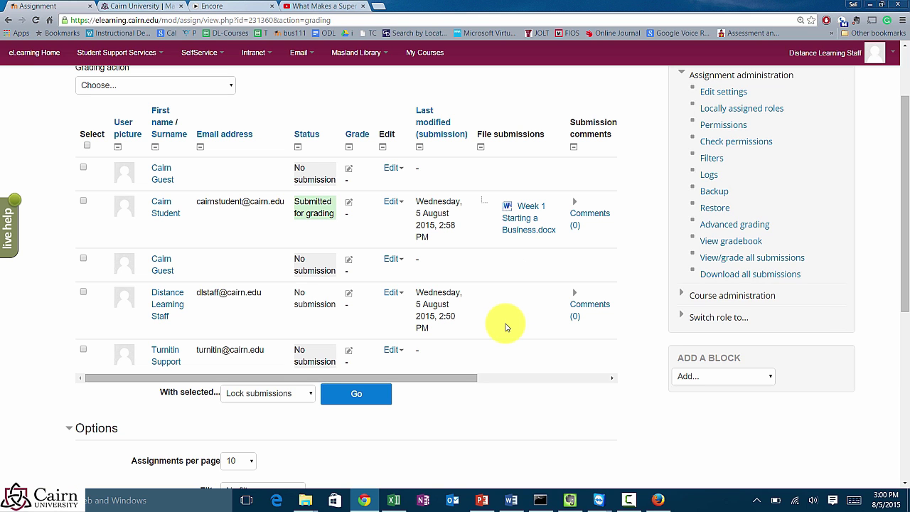
pyautogui.scroll(-3, 455, 342)
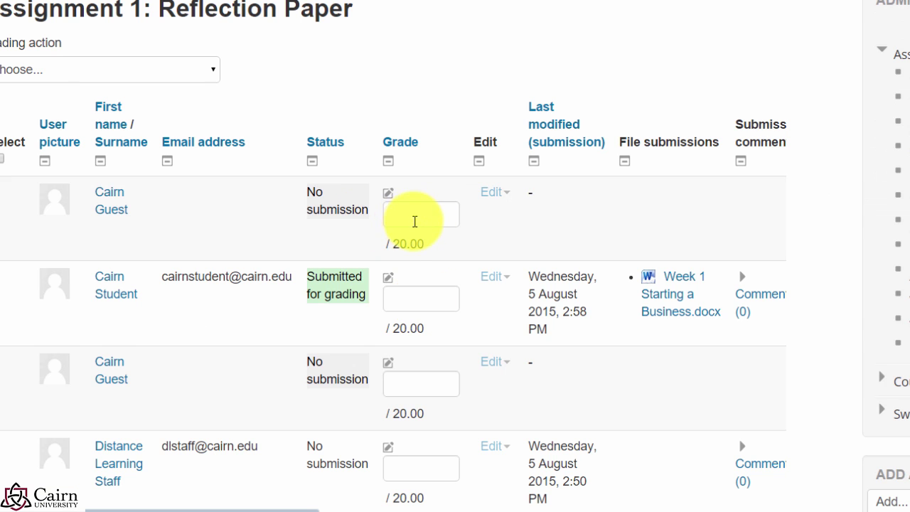
pyautogui.scroll(-3, 398, 308)
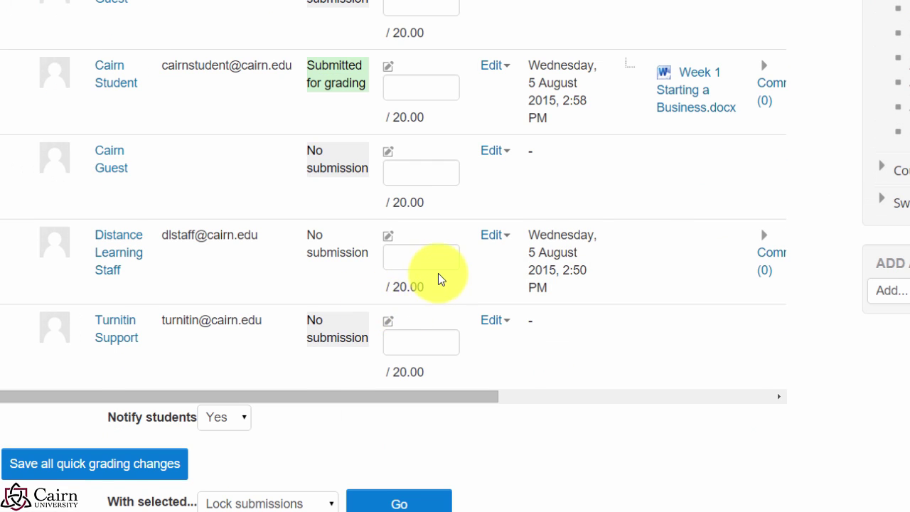
pyautogui.scroll(2, 437, 278)
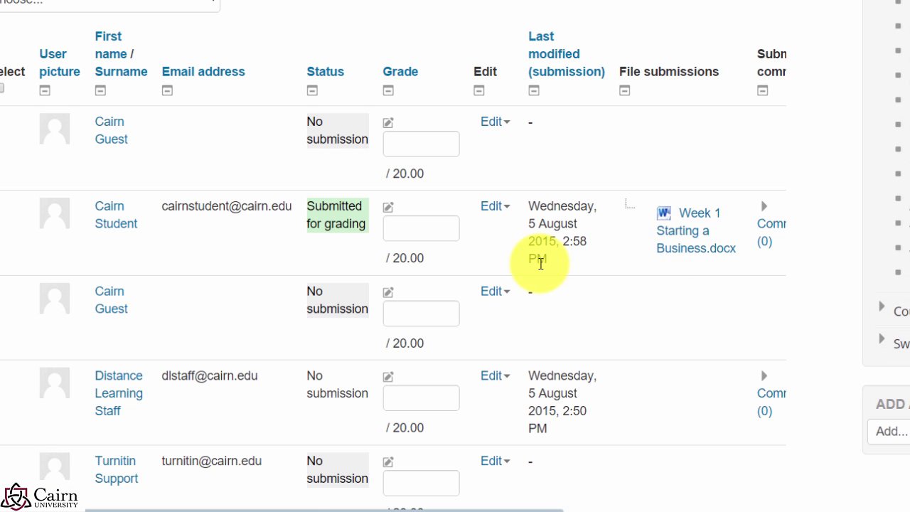
# Step: Save the student's Week 1 Starting a Business.docx from the grade page to the Desktop and open it in Word
pyautogui.click(399, 233)
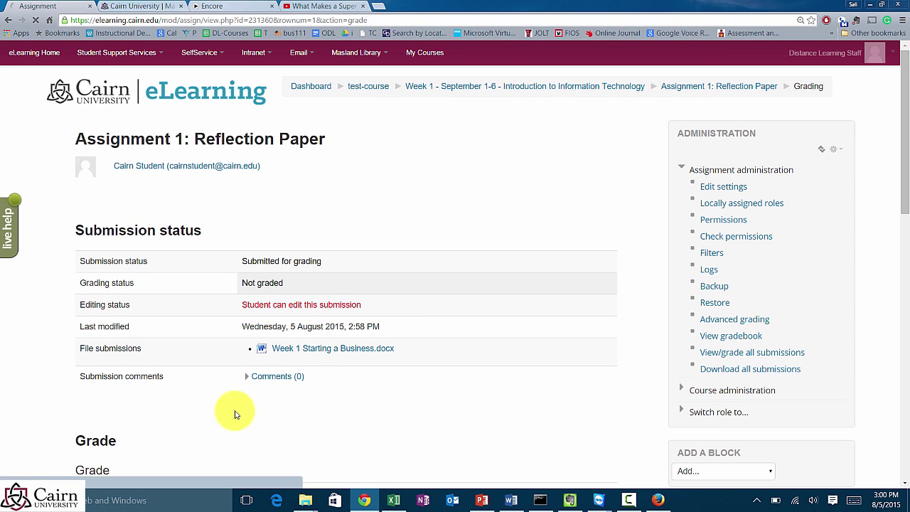
pyautogui.scroll(-3, 371, 305)
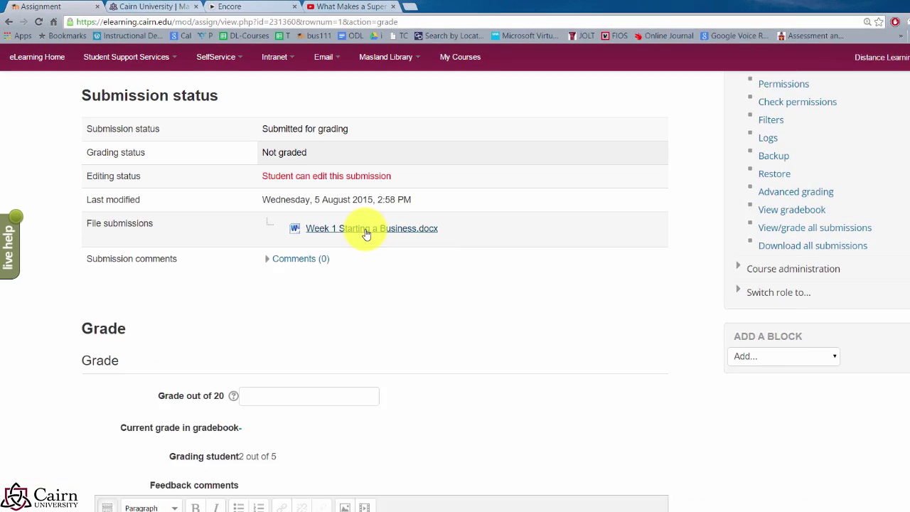
pyautogui.click(366, 233)
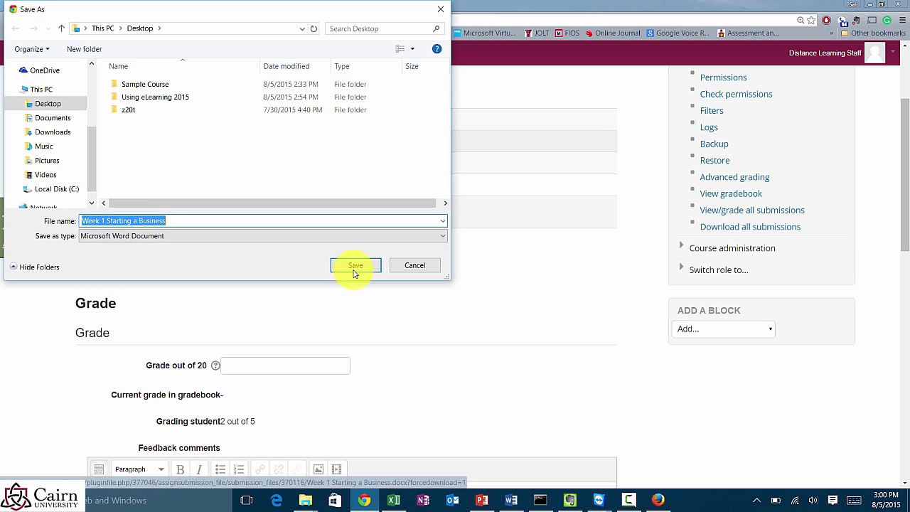
pyautogui.click(533, 397)
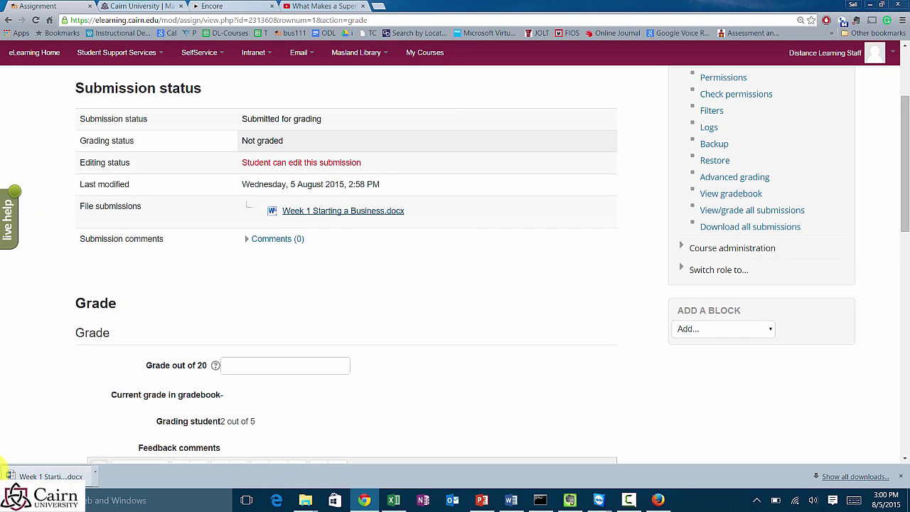
pyautogui.click(9, 473)
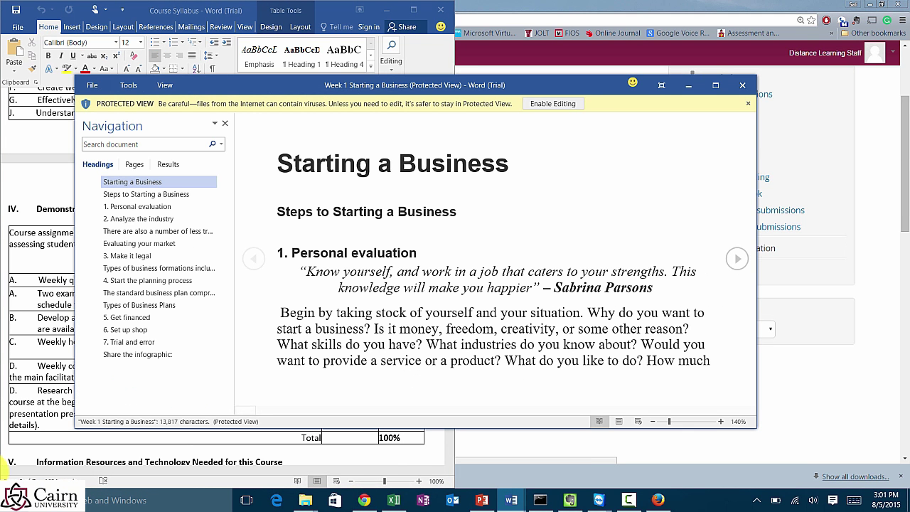
# Step: Enable editing on the Week 1 document, maximize Word, and bring up the Review tools
pyautogui.click(552, 103)
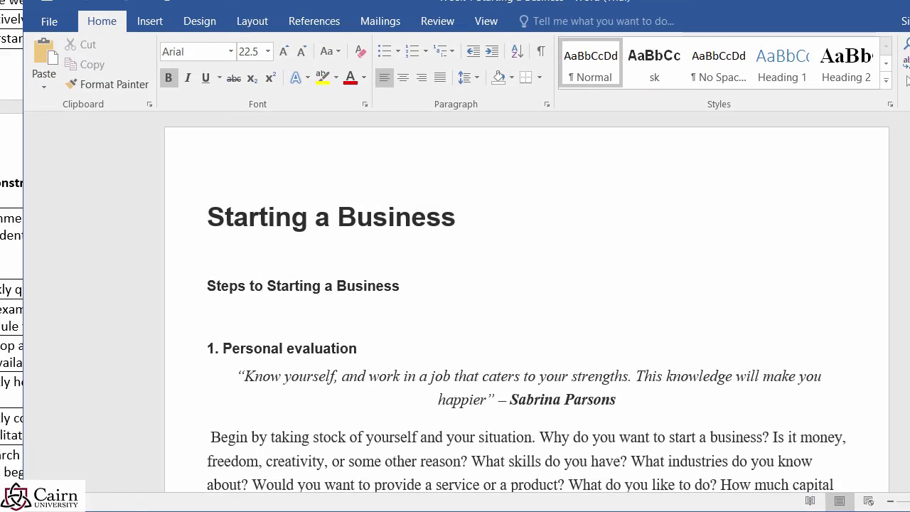
pyautogui.scroll(-10, 526, 299)
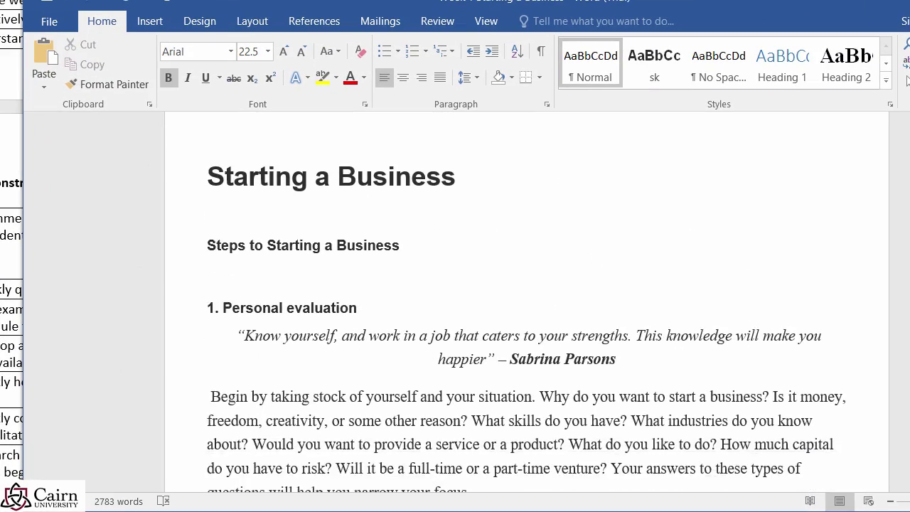
pyautogui.scroll(-15, 525, 298)
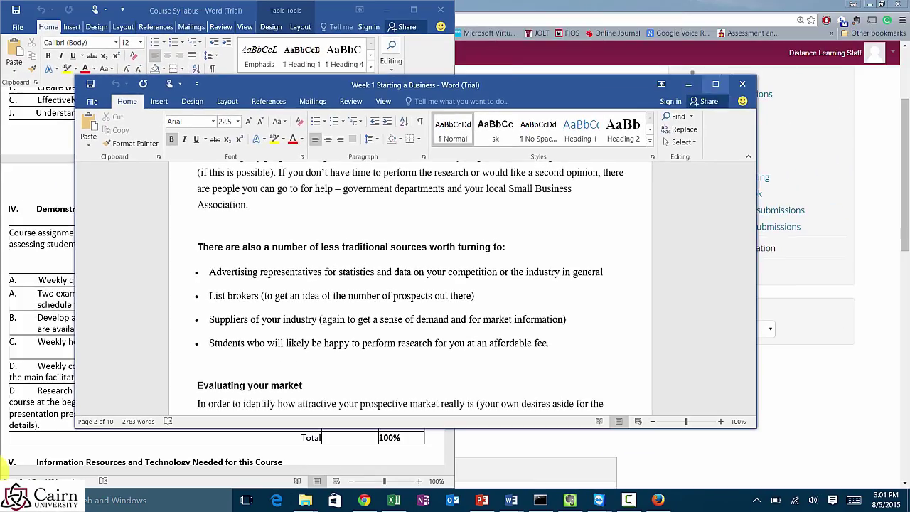
pyautogui.click(832, 45)
pyautogui.scroll(12, 2, 468)
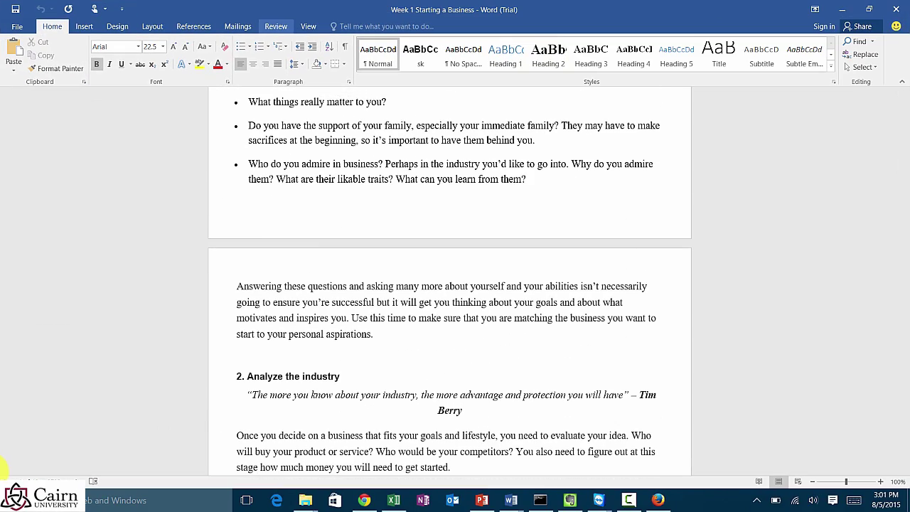
pyautogui.click(276, 26)
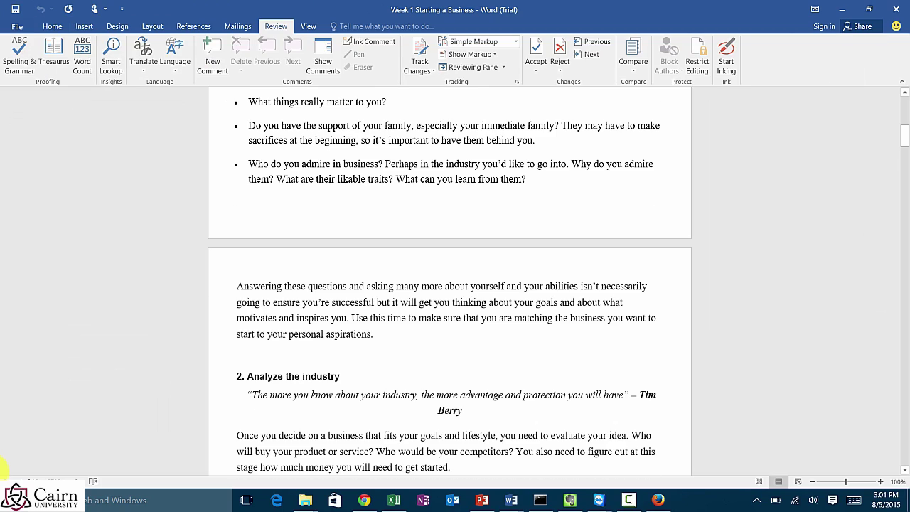
pyautogui.scroll(8, 2, 467)
# Step: Add a placeholder comment to the narrowing-your-focus sentence, then turn Show Comments off
pyautogui.scroll(8, 2, 468)
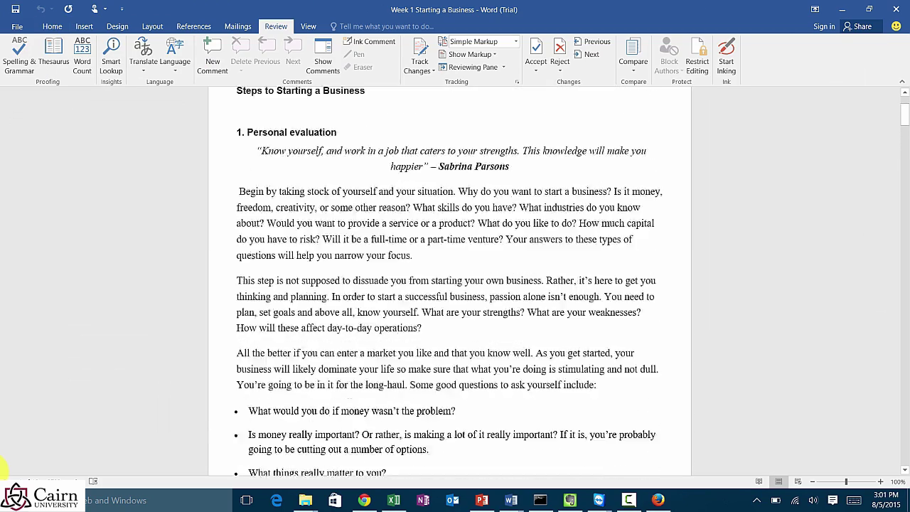
pyautogui.moveTo(412, 367); pyautogui.dragTo(506, 352)
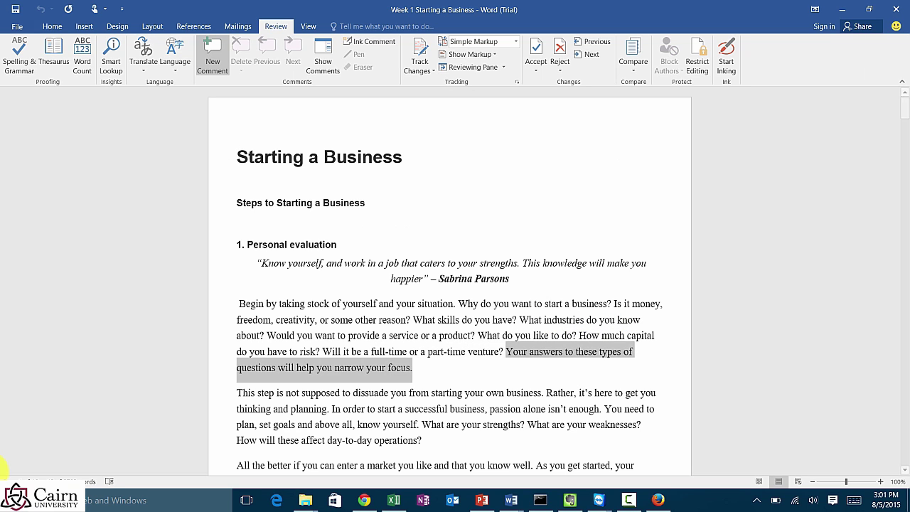
pyautogui.click(212, 55)
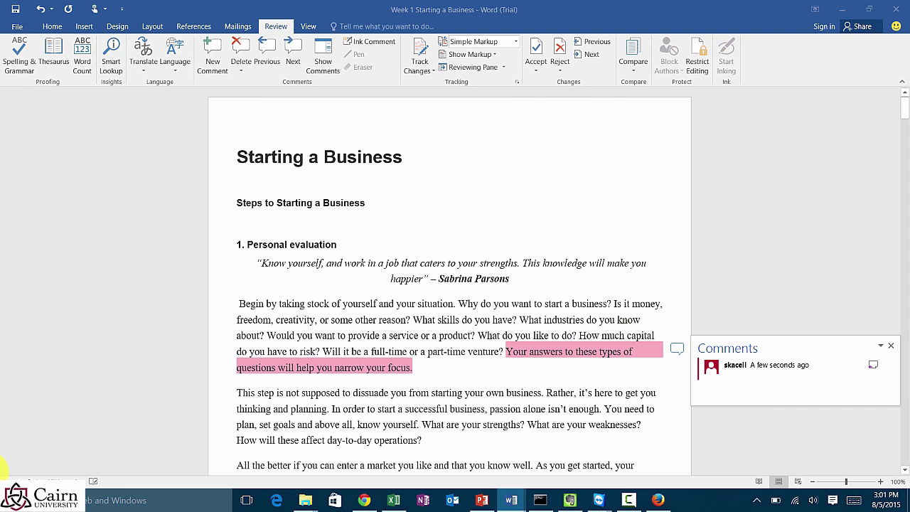
pyautogui.write('sdfsdfsfslf;skd;fkjsd;lfjsdfs')
pyautogui.click(323, 59)
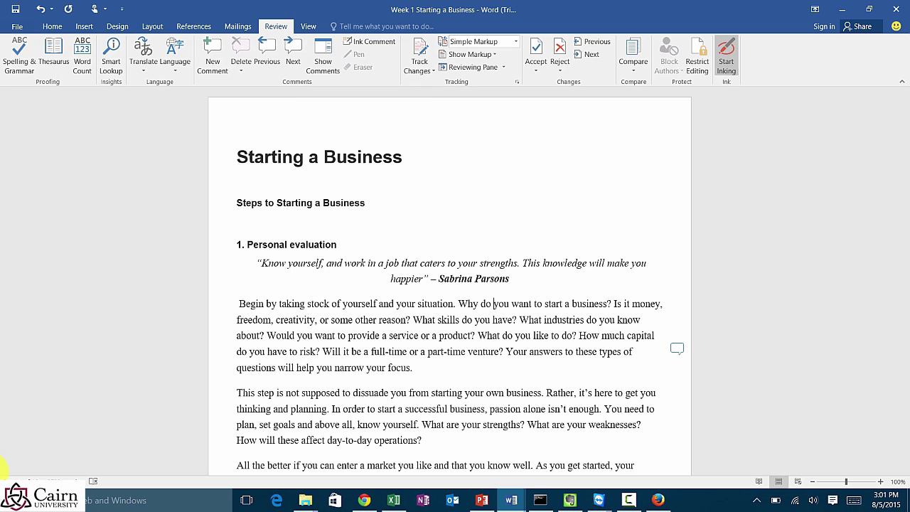
# Step: In red ink, circle the title and first paragraph and underline 'yourself. What are your'
pyautogui.click(725, 60)
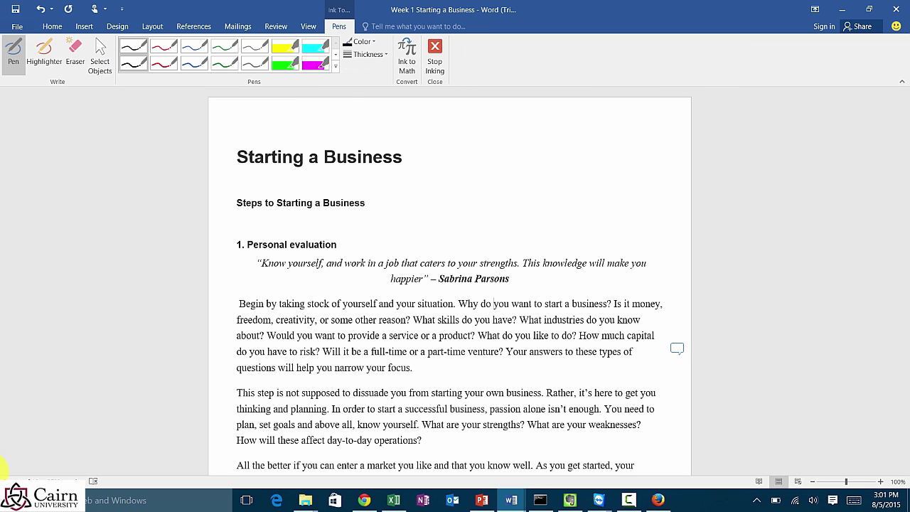
pyautogui.click(164, 47)
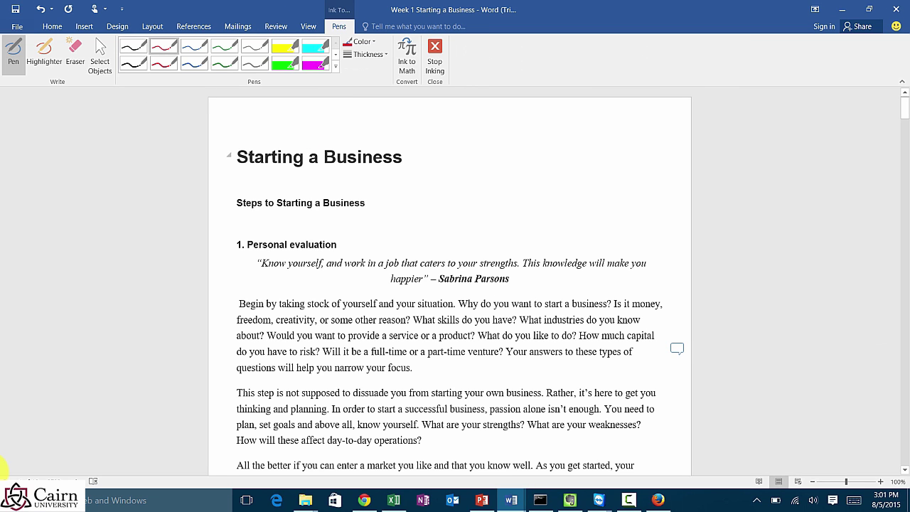
pyautogui.moveTo(313, 142)
pyautogui.mouseDown()
pyautogui.moveTo(235, 169)
pyautogui.moveTo(454, 160)
pyautogui.moveTo(471, 176)
pyautogui.mouseUp()
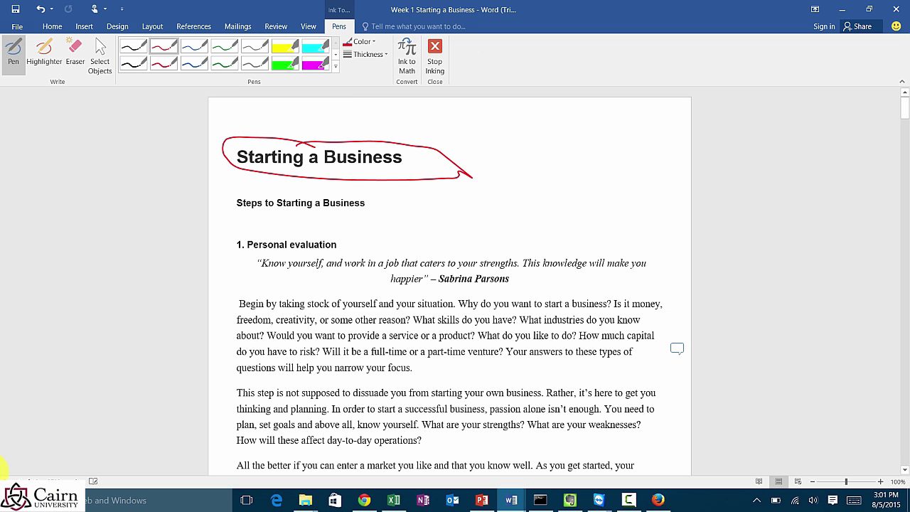
pyautogui.moveTo(263, 291); pyautogui.dragTo(270, 293)
pyautogui.moveTo(386, 434); pyautogui.dragTo(470, 430)
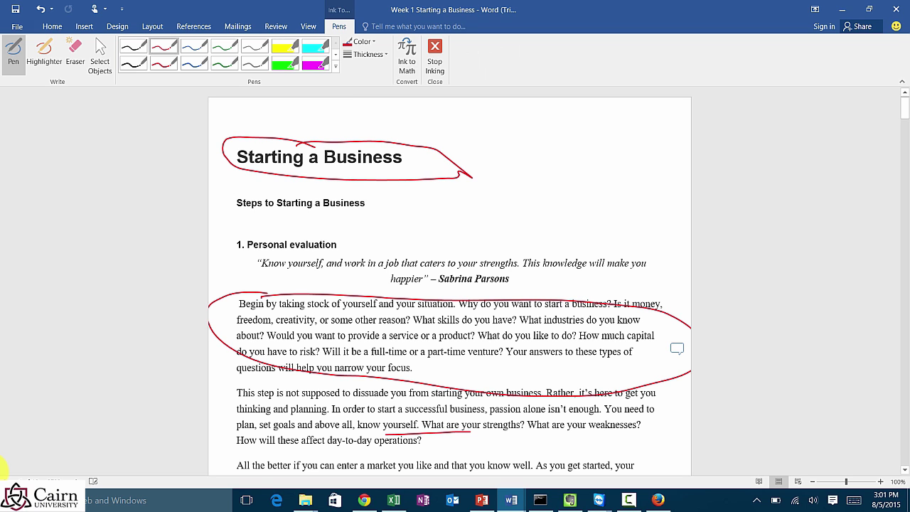
pyautogui.scroll(-5, 449, 284)
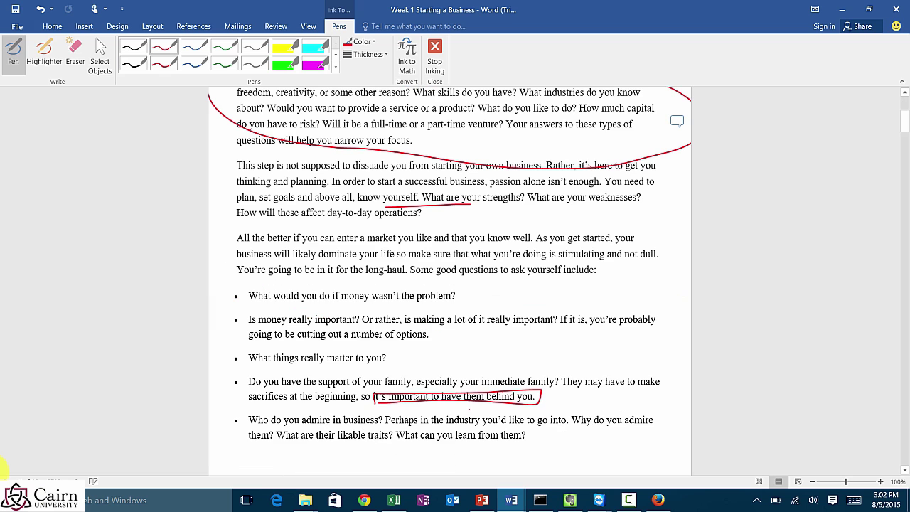
# Step: Turn Show Comments back on under Review after a brief look at the File page
pyautogui.click(17, 26)
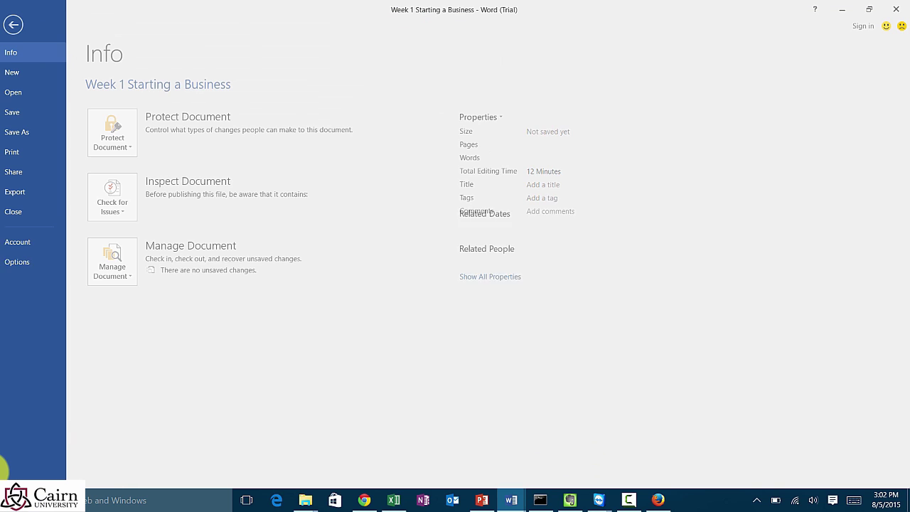
pyautogui.press('Escape')
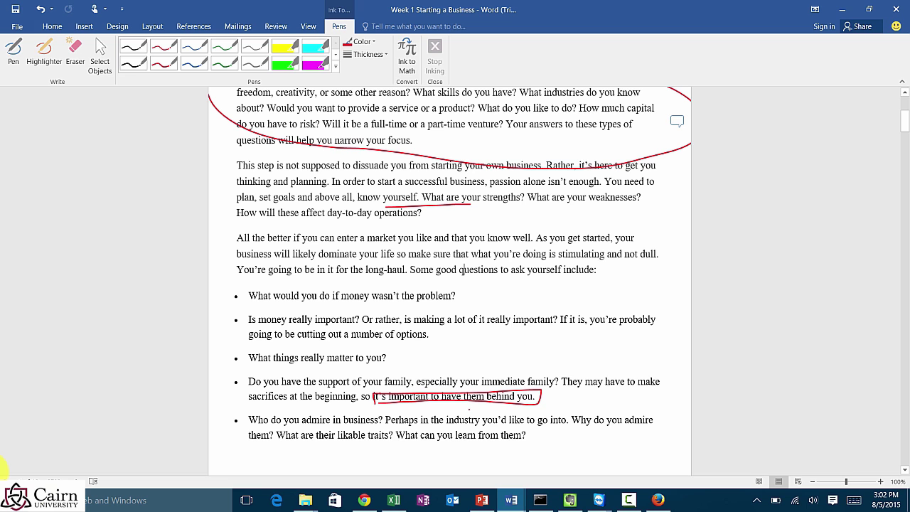
pyautogui.scroll(5, 2, 469)
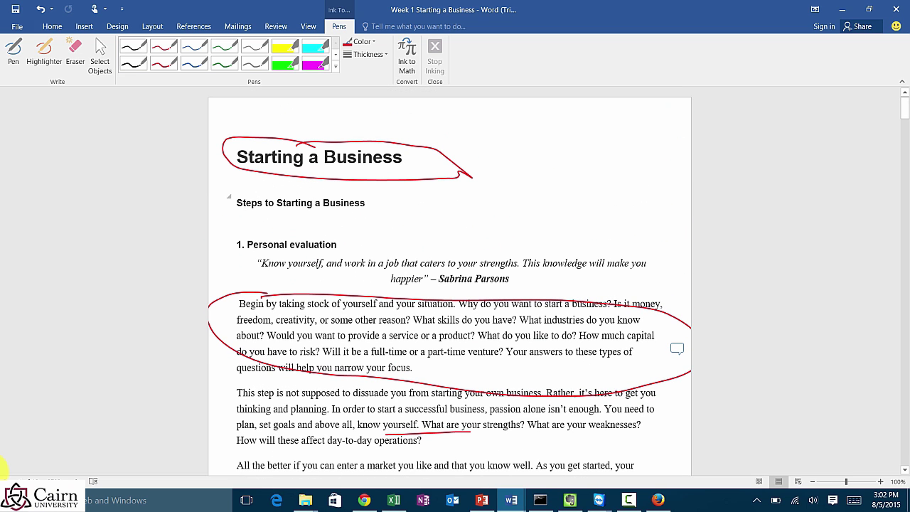
pyautogui.click(276, 26)
pyautogui.click(322, 55)
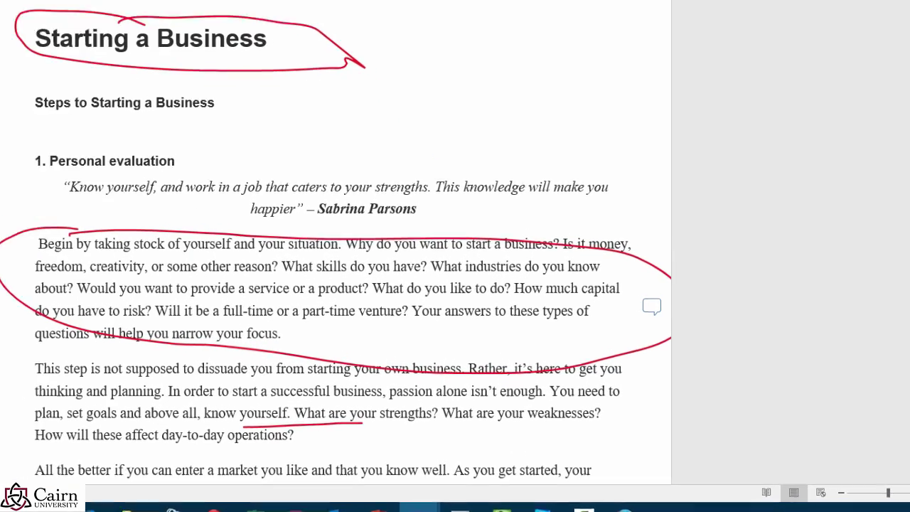
# Step: Comment 'Grade: 17/20' on the word Steps, correcting the typed 89/100 score
pyautogui.hotkey('ctrl', 'alt', 'm')
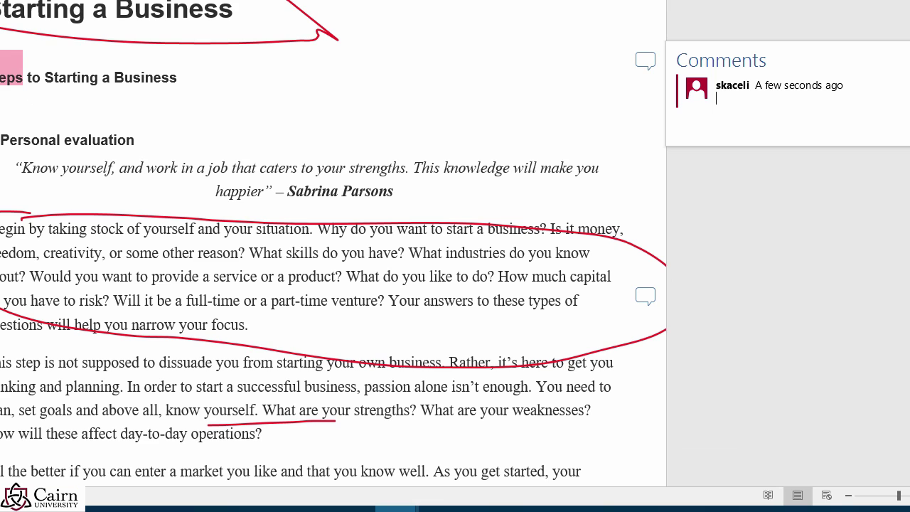
pyautogui.write('Grade: 89/100')
pyautogui.moveTo(780, 99); pyautogui.dragTo(748, 99)
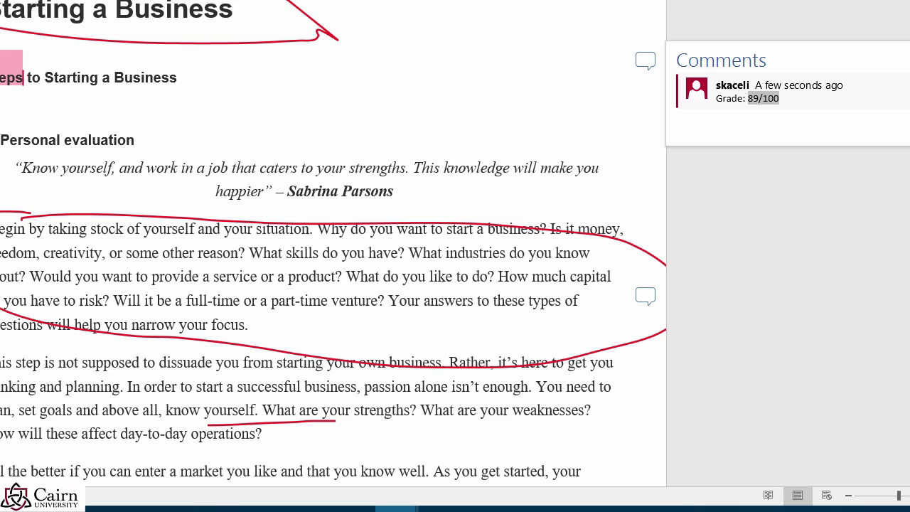
pyautogui.write('17/20')
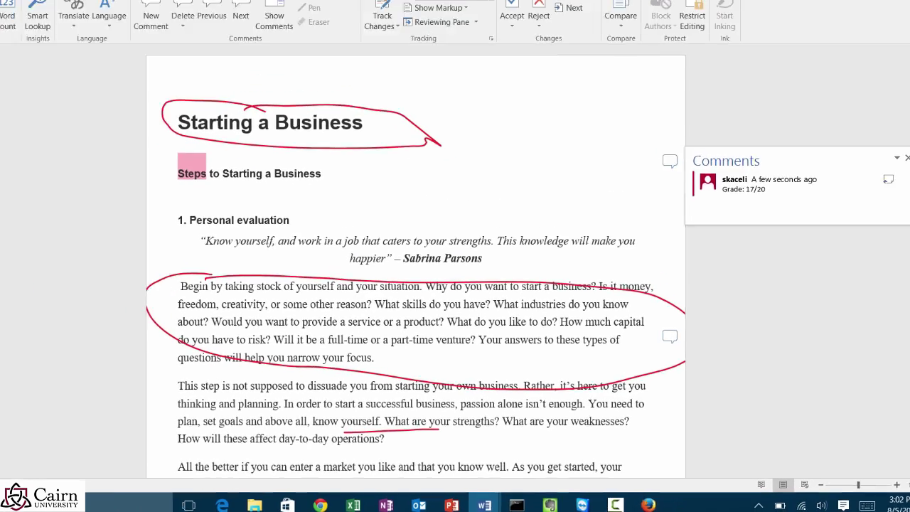
pyautogui.click(1, 467)
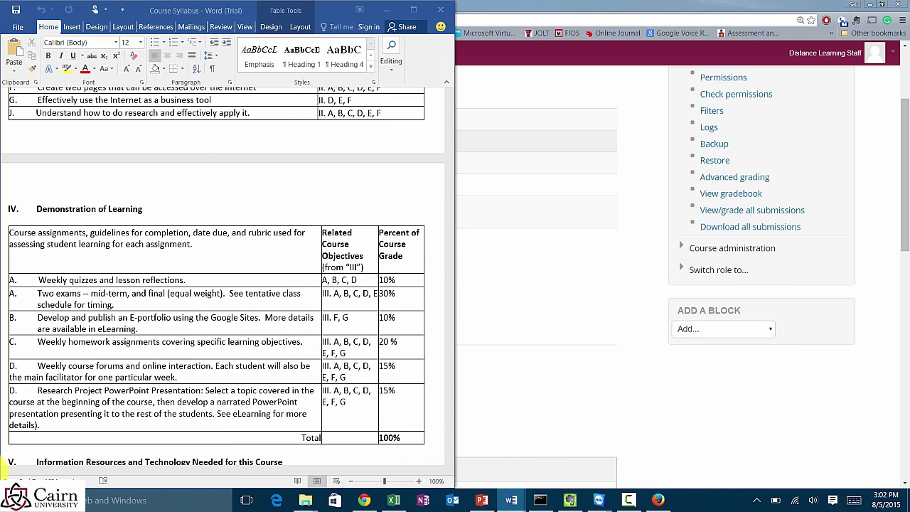
# Step: Close the syllabus window and enter a grade of 17 out of 20
pyautogui.click(440, 10)
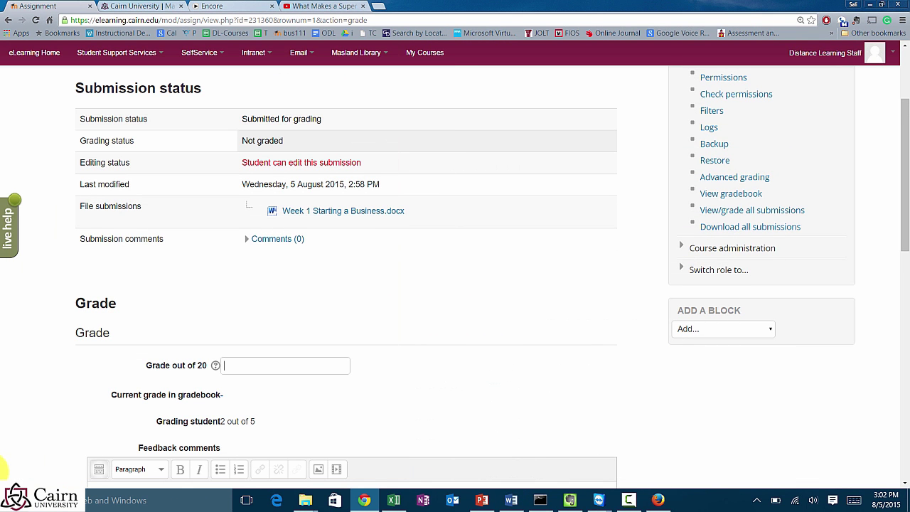
pyautogui.click(225, 366)
pyautogui.write('1')
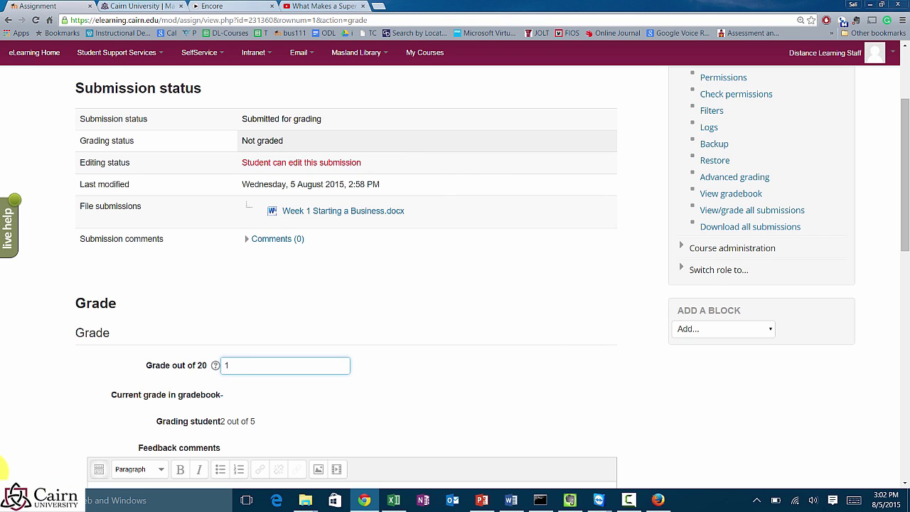
pyautogui.write('7')
# Step: Write the feedback comment 'See attached or feedback file for comments.'
pyautogui.scroll(-1, 454, 284)
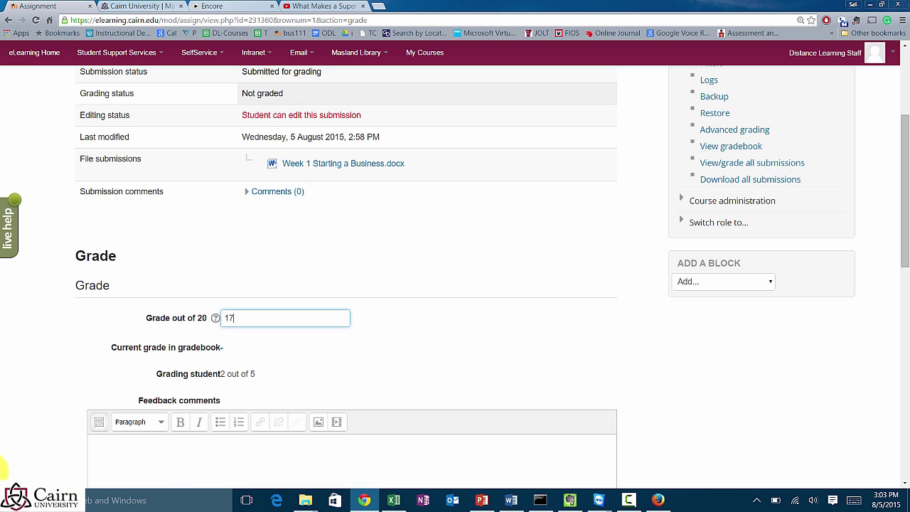
pyautogui.scroll(-1, 455, 284)
pyautogui.scroll(-2, 455, 285)
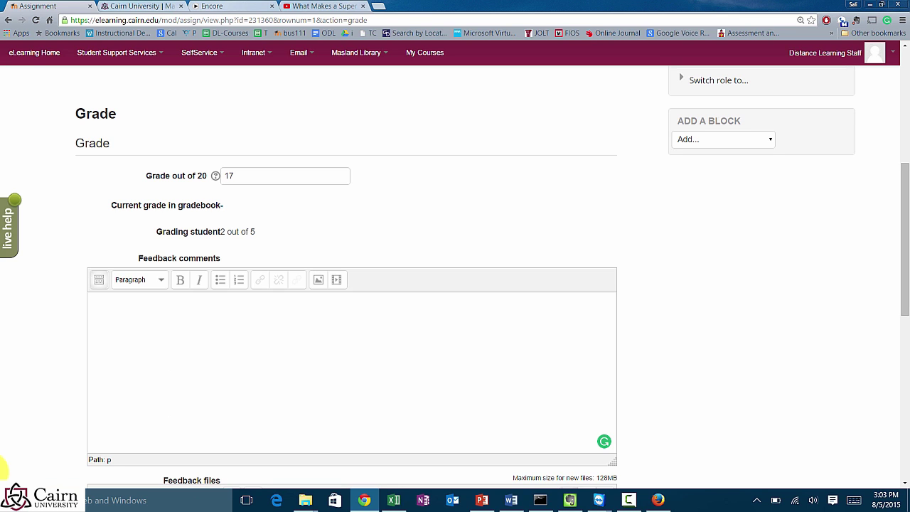
pyautogui.write('See attached or feedback file for x')
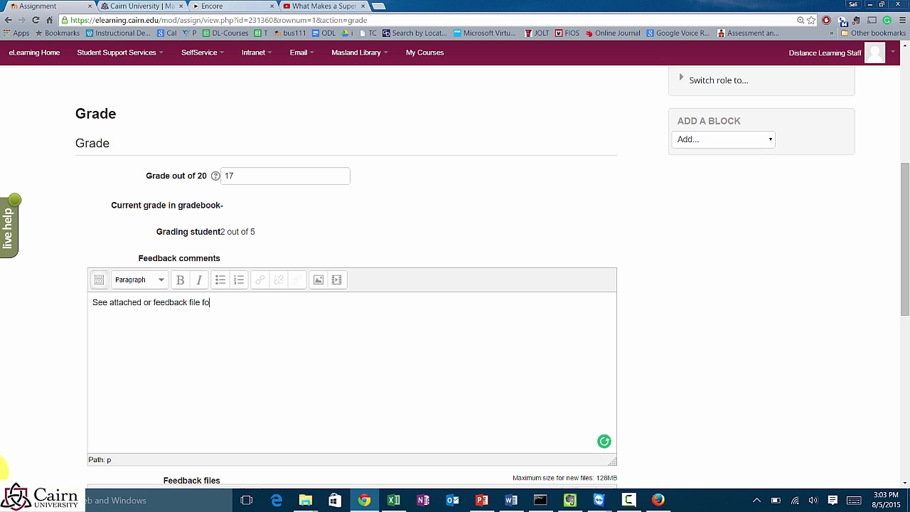
pyautogui.press('BackSpace')
pyautogui.write('comments.')
pyautogui.scroll(-2, 352, 284)
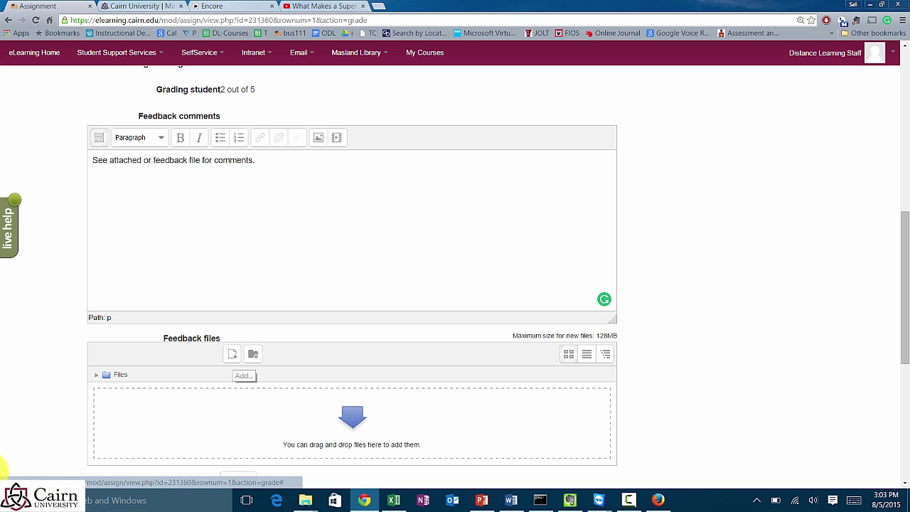
# Step: Drag Week 1 Starting a Business from the Desktop folder into Moodle's Feedback files area
pyautogui.moveTo(305, 500)
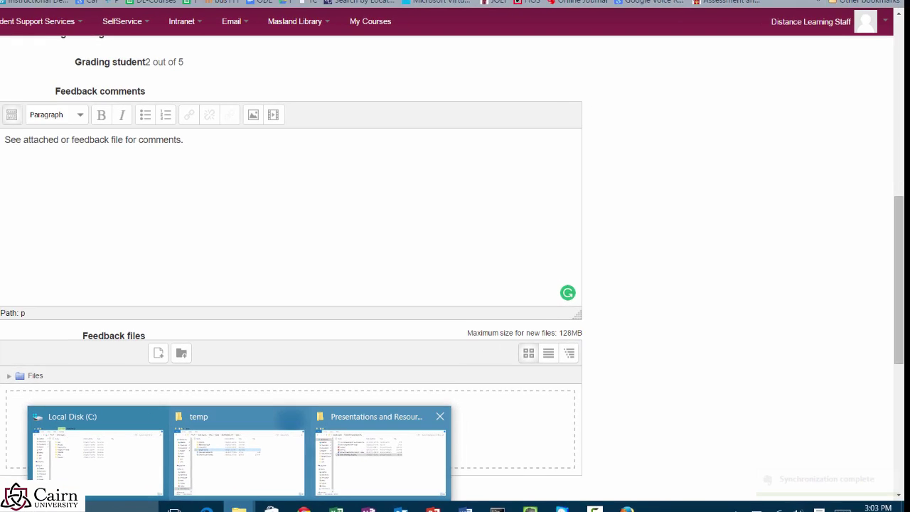
pyautogui.click(430, 448)
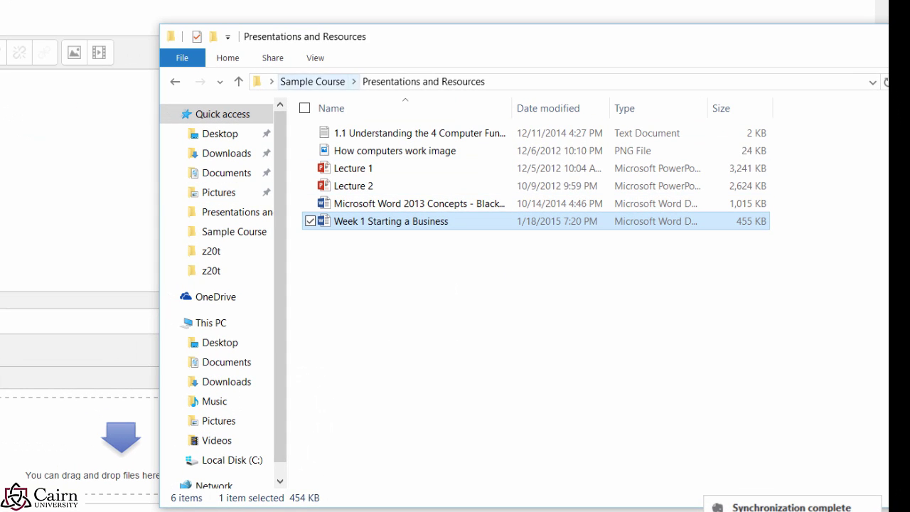
pyautogui.click(312, 81)
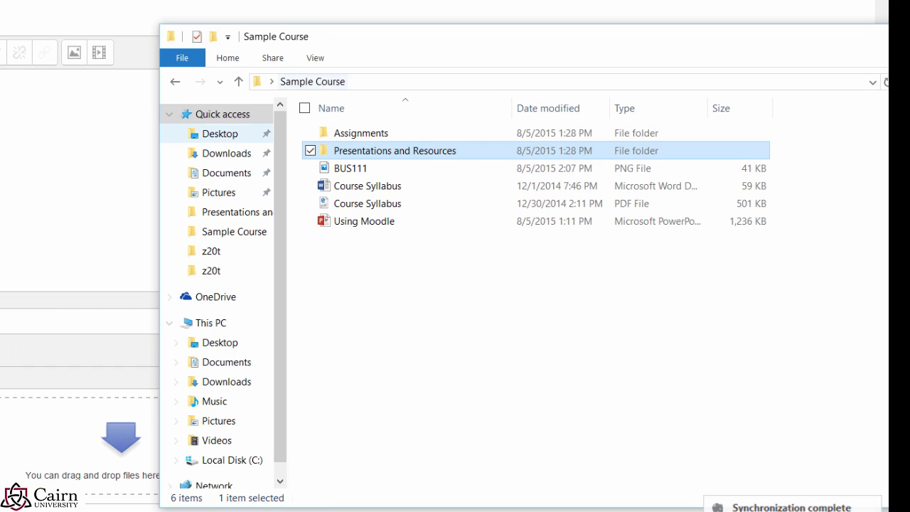
pyautogui.click(220, 133)
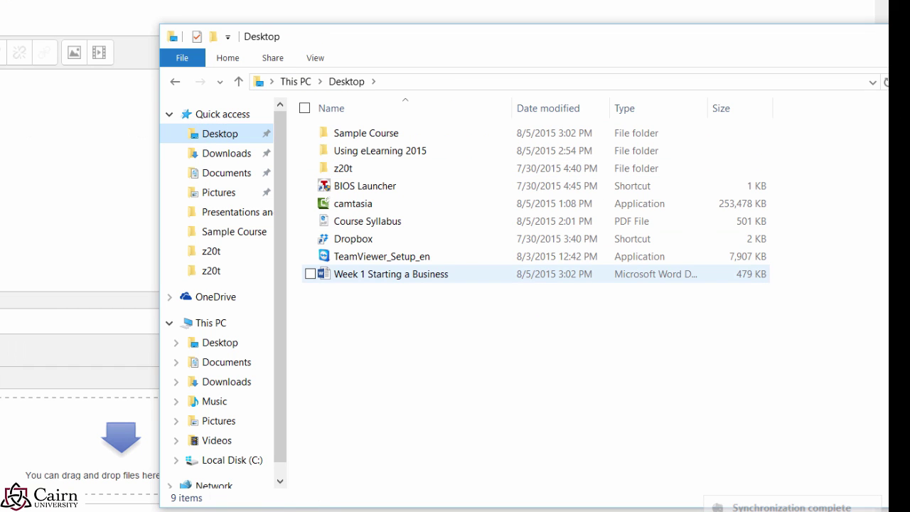
pyautogui.moveTo(383, 274); pyautogui.dragTo(0, 458)
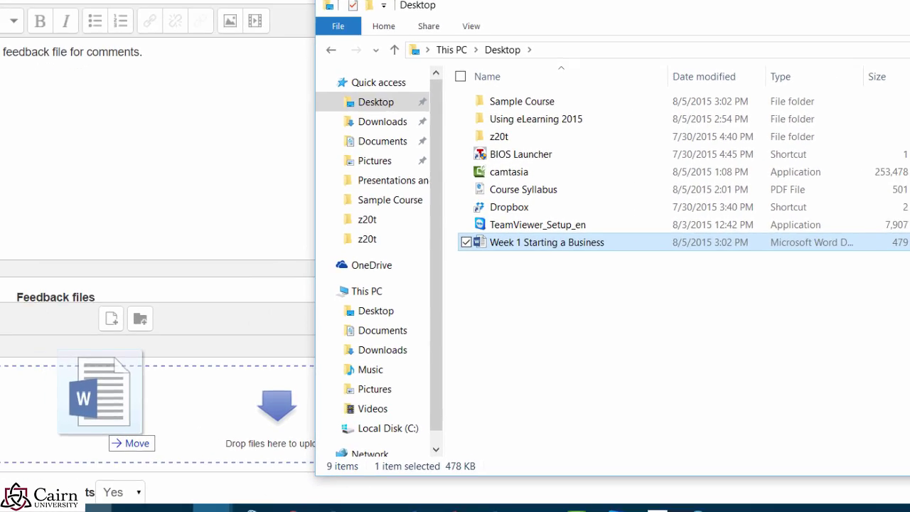
pyautogui.moveTo(107, 430); pyautogui.dragTo(107, 430)
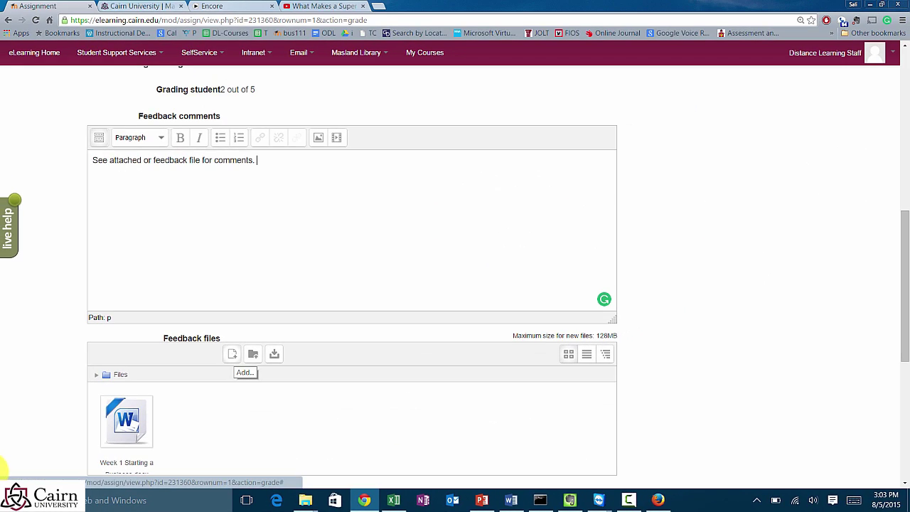
# Step: Save the 17/20 grade and move on to the next student
pyautogui.scroll(-2, 3, 469)
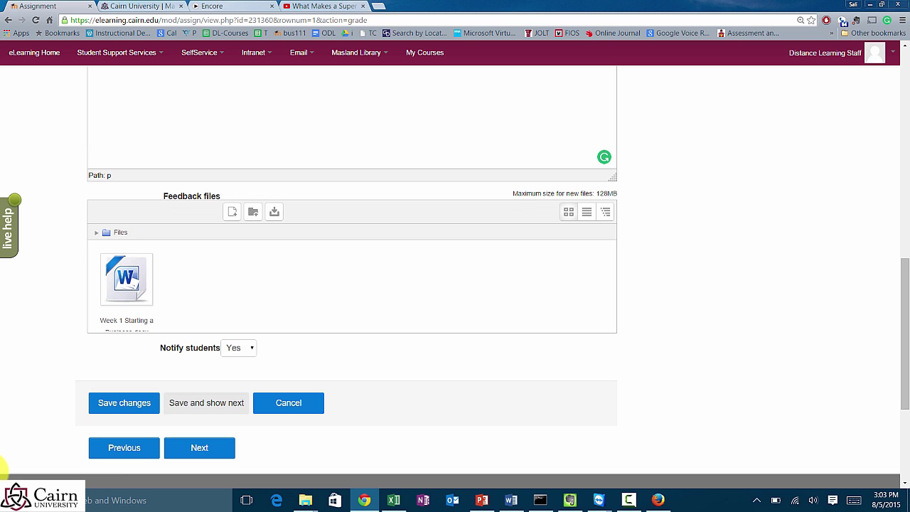
pyautogui.scroll(4, 3, 469)
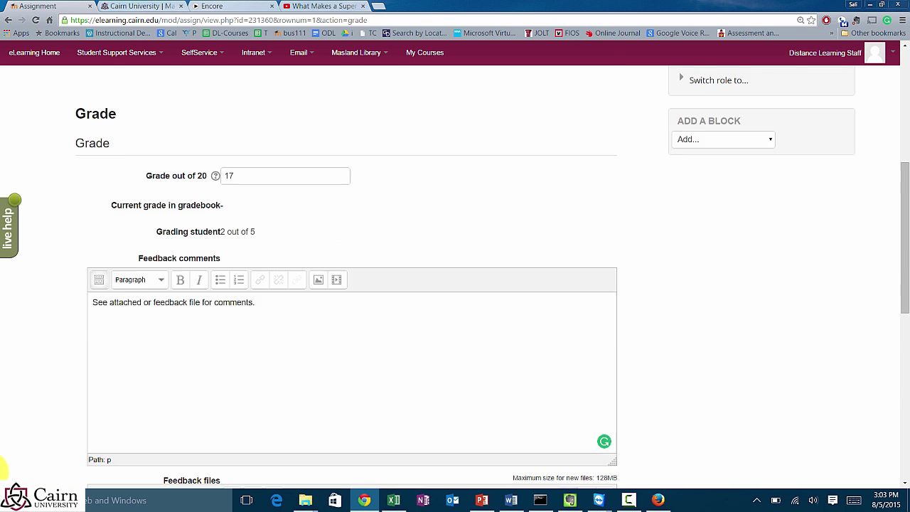
pyautogui.scroll(2, 3, 469)
pyautogui.scroll(-6, 348, 284)
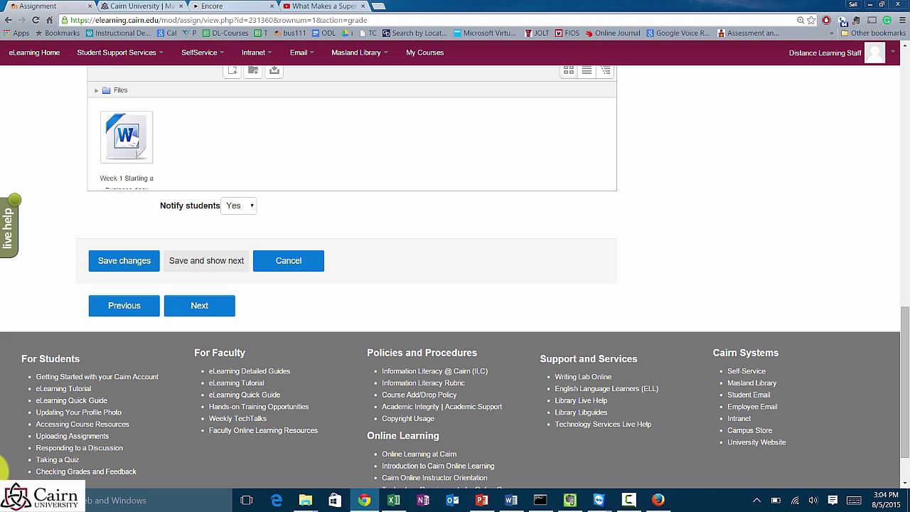
pyautogui.click(206, 260)
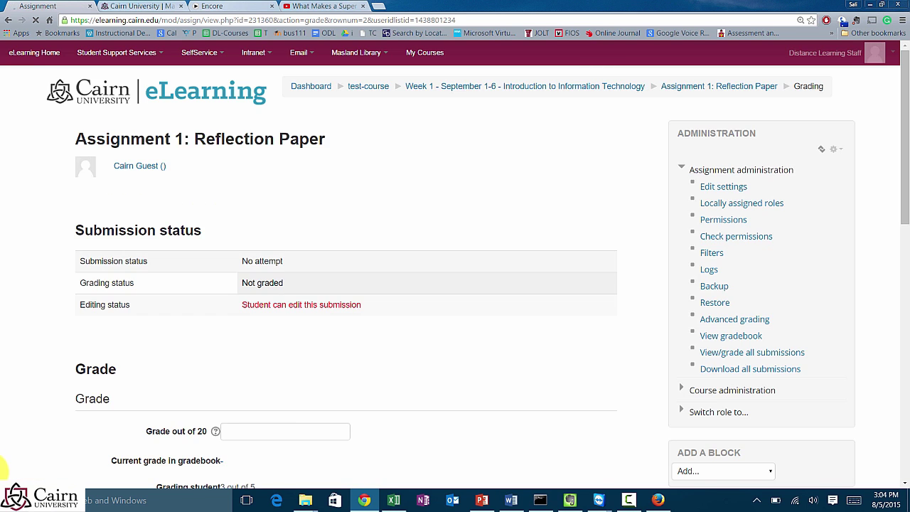
# Step: Grade the non-submitter 0 with feedback 'No assignment submitted.' and save, showing the next student
pyautogui.scroll(-1, 2, 469)
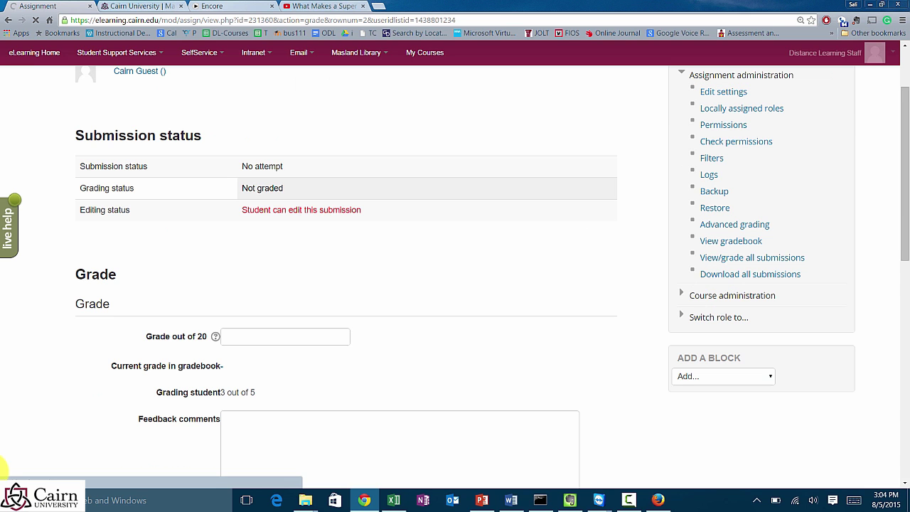
pyautogui.write('0')
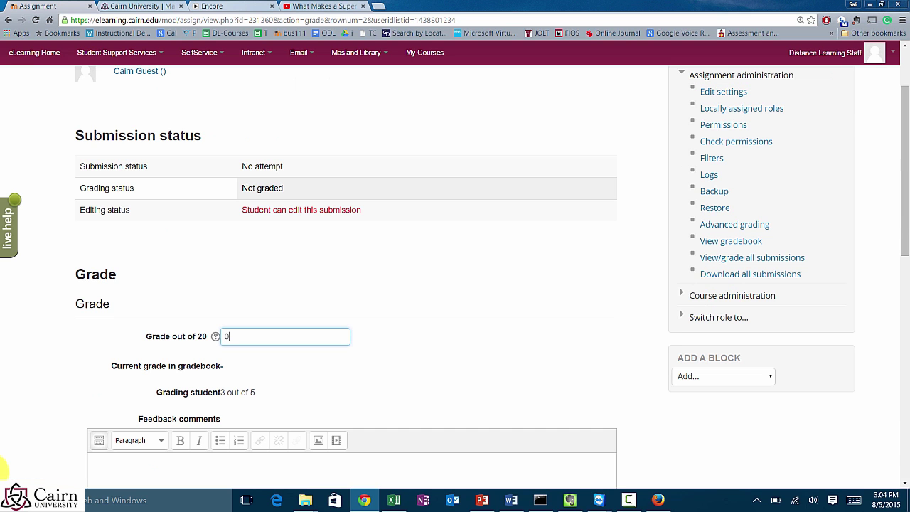
pyautogui.scroll(-1, 2, 469)
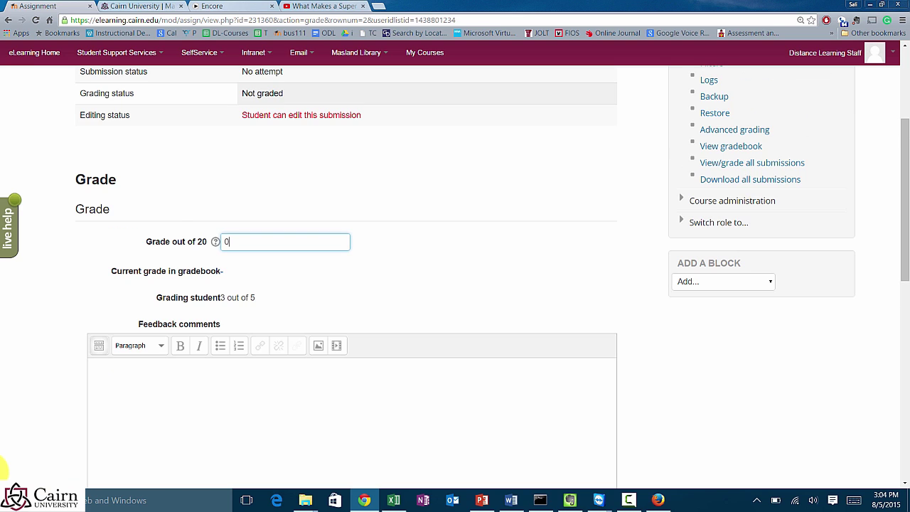
pyautogui.scroll(-1, 2, 469)
pyautogui.press('Tab')
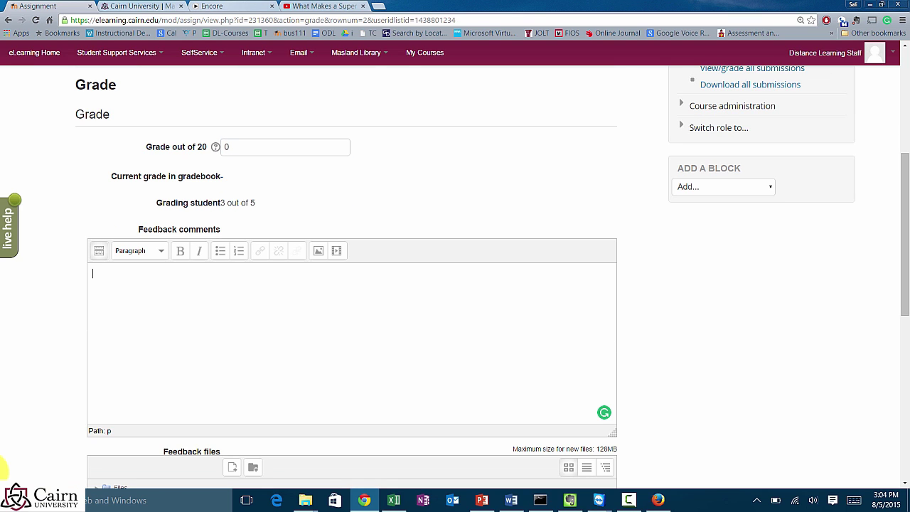
pyautogui.write('No assignment submitted.')
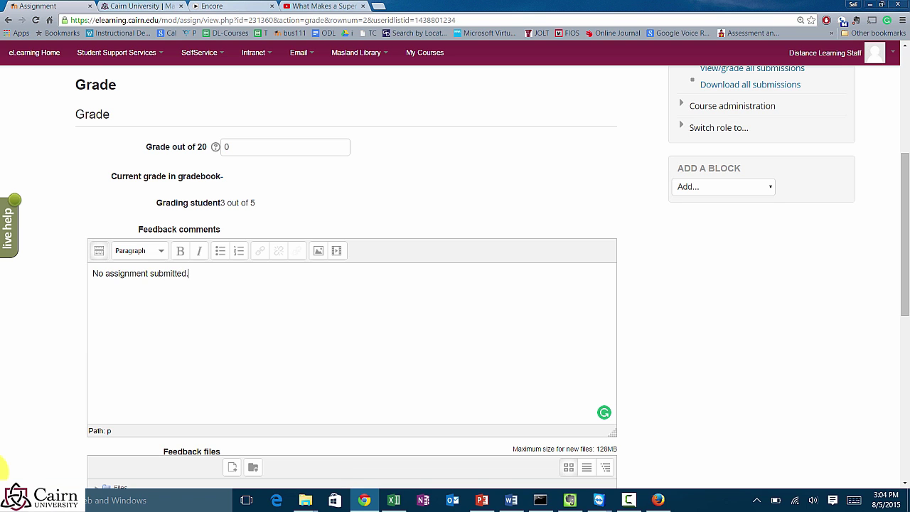
pyautogui.scroll(-1, 2, 469)
pyautogui.scroll(-1, 2, 469)
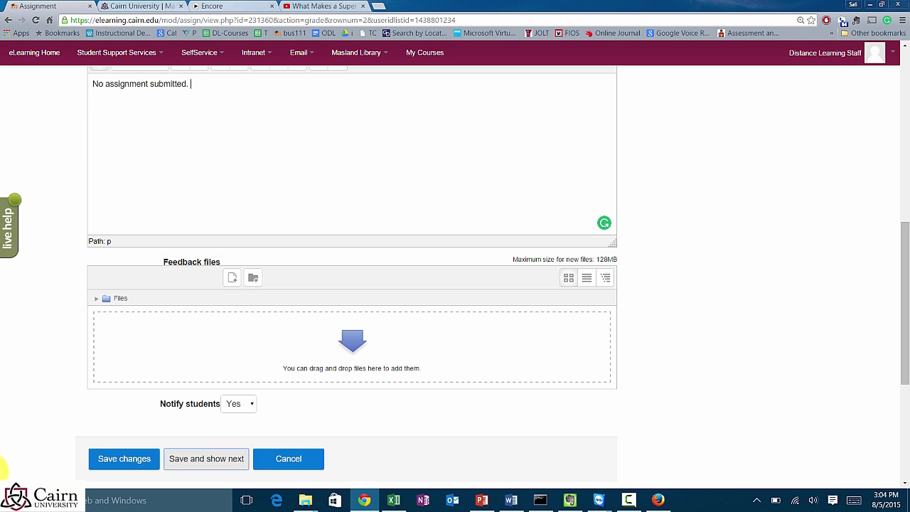
pyautogui.click(206, 458)
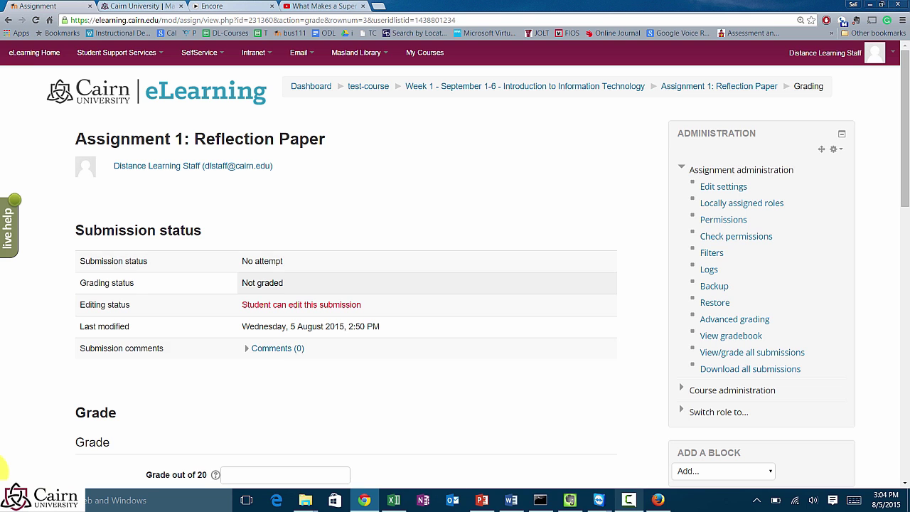
# Step: Refresh the student's Firefox view of the assignment to reveal the 17.00 (B) grade
pyautogui.click(657, 500)
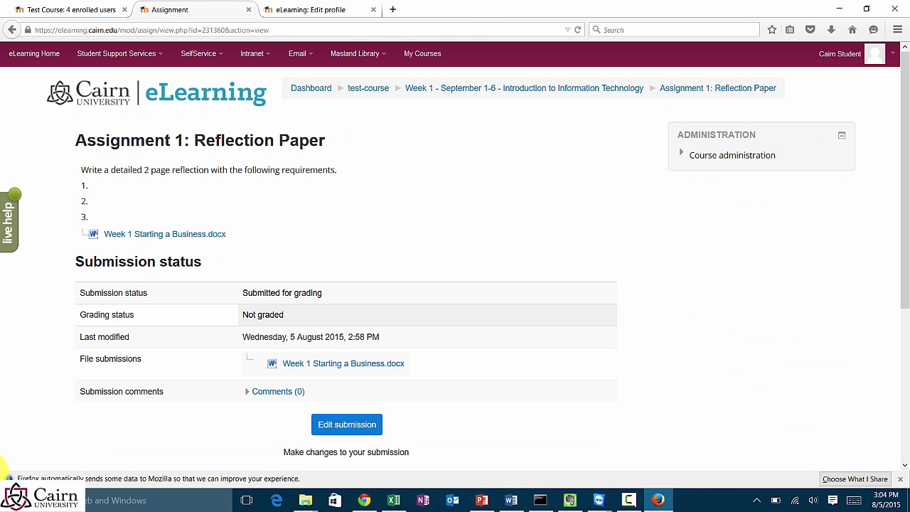
pyautogui.press('F5')
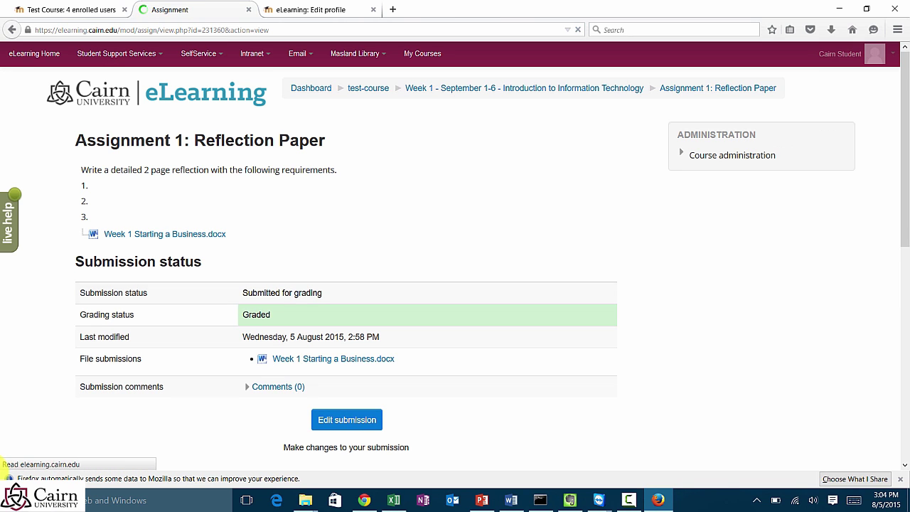
pyautogui.scroll(-2, 4, 465)
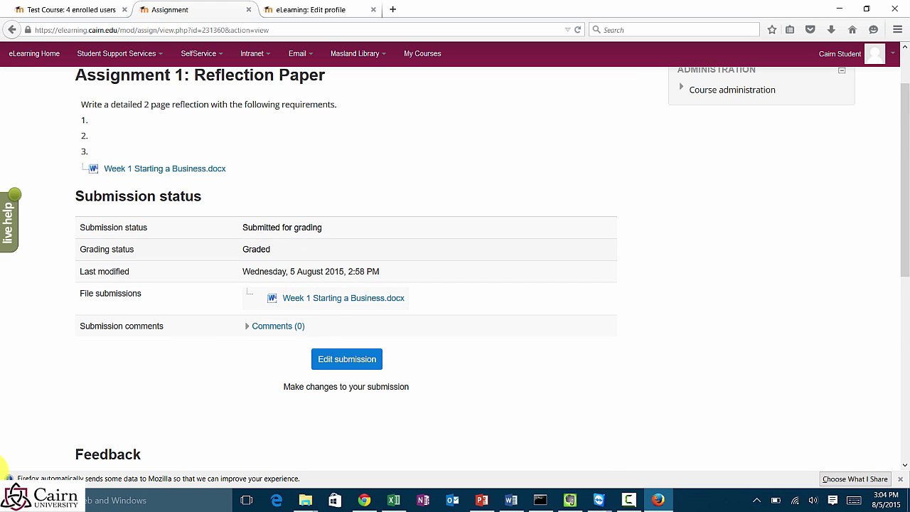
pyautogui.scroll(-4, 4, 468)
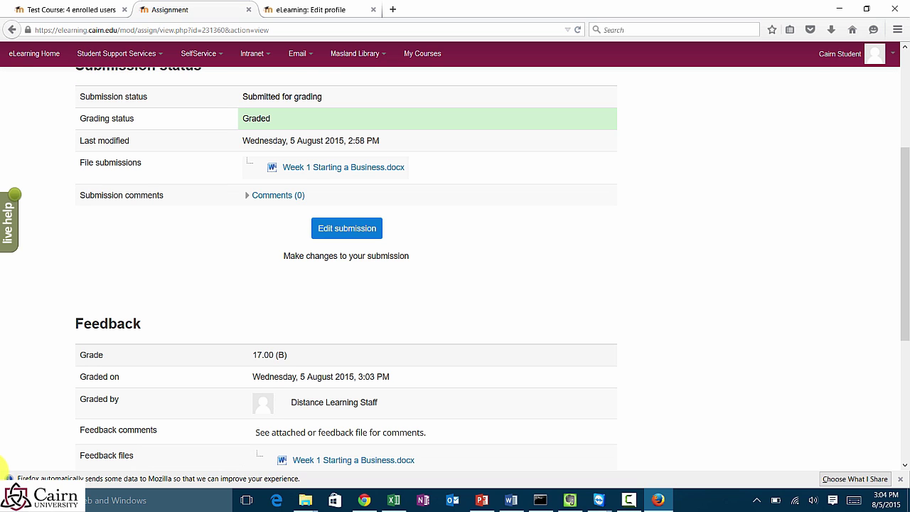
pyautogui.scroll(-2, 3, 469)
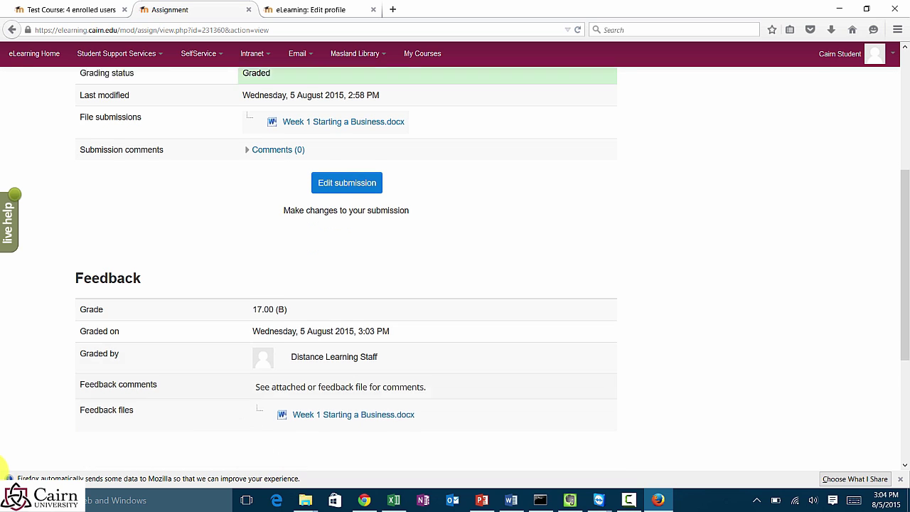
# Step: Open the returned feedback document in Word from the Feedback section
pyautogui.moveTo(279, 366); pyautogui.dragTo(428, 367)
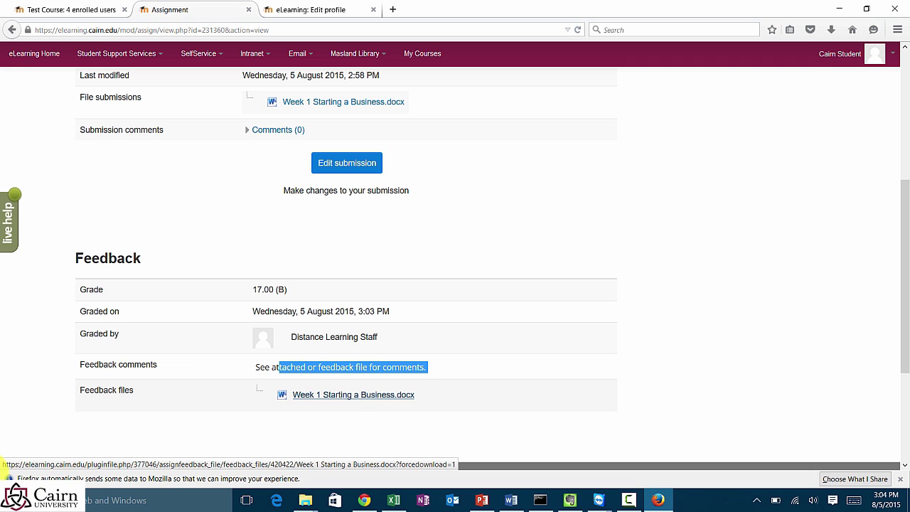
pyautogui.click(3, 471)
pyautogui.click(354, 394)
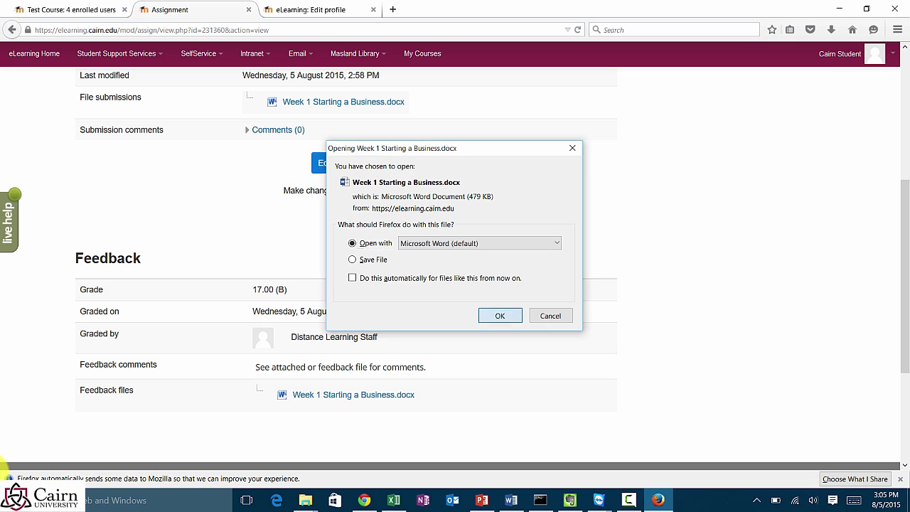
pyautogui.press('Return')
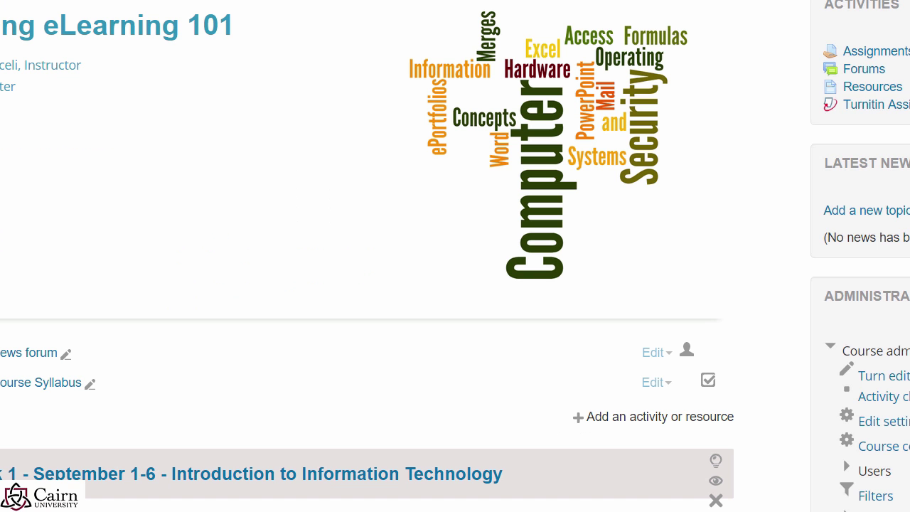
# Step: Scroll down and across the grader report's grade columns
pyautogui.scroll(-4, 455, 256)
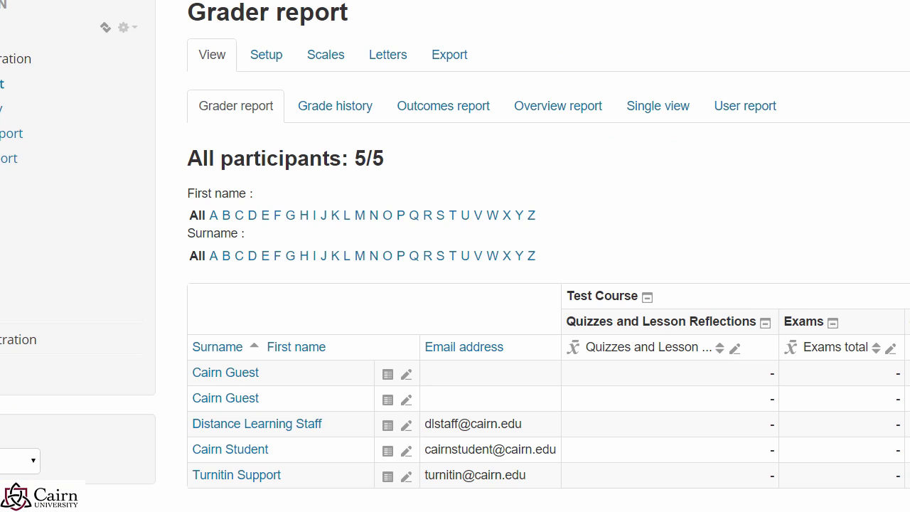
pyautogui.scroll(-1, 455, 284)
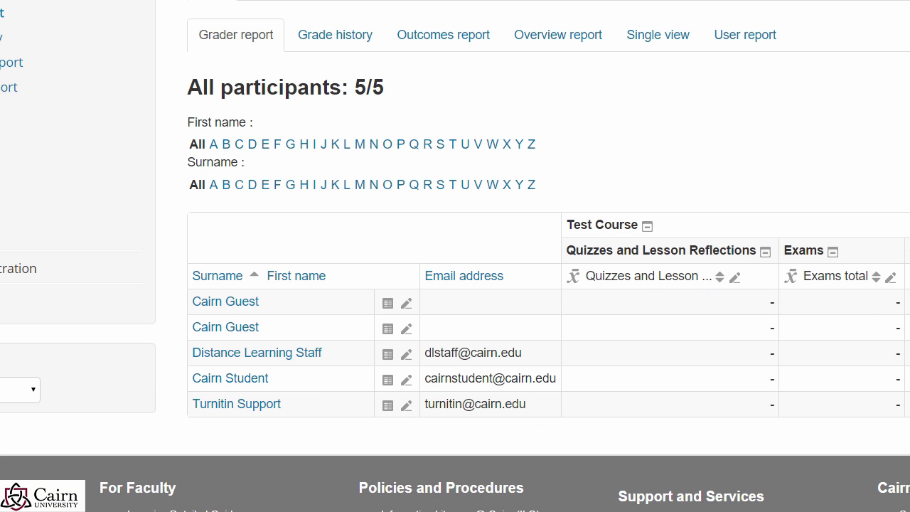
pyautogui.hscroll(3, 455, 284)
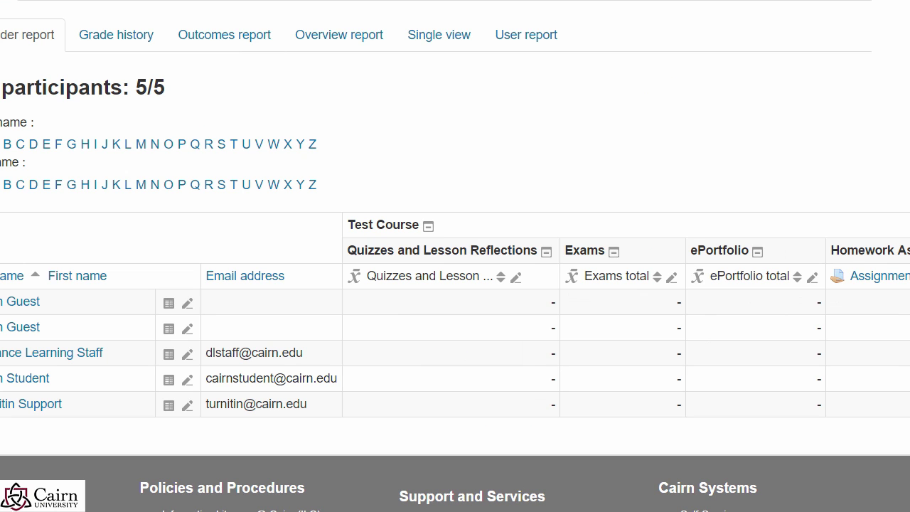
pyautogui.hscroll(9, 455, 284)
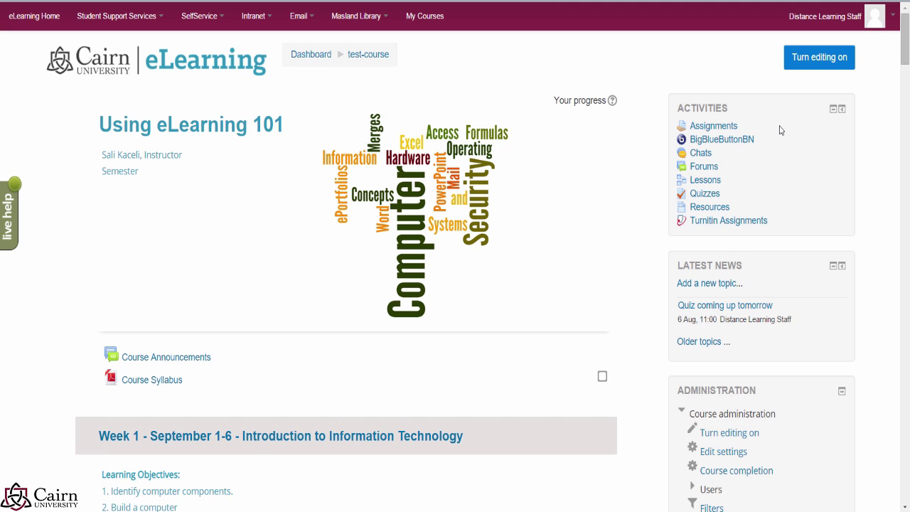
# Step: Turn on course editing and add a new Attendance activity from the activity chooser
pyautogui.click(808, 65)
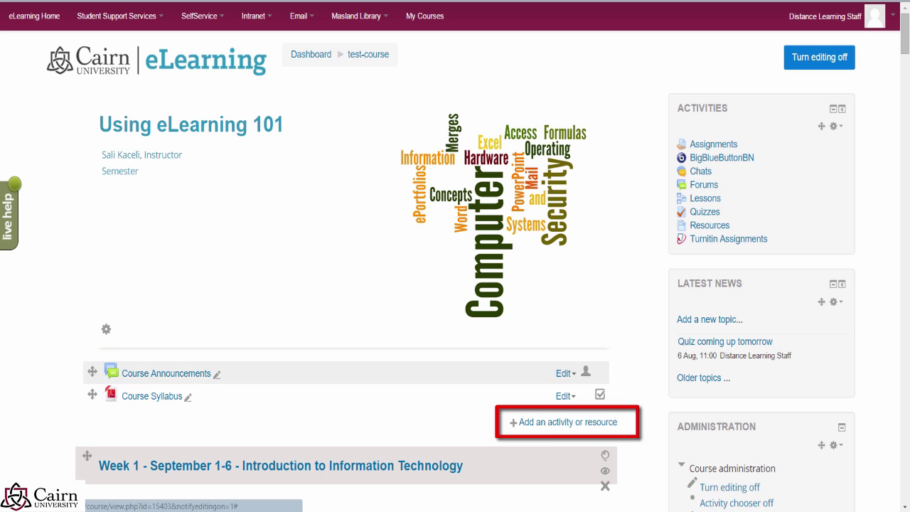
pyautogui.click(544, 422)
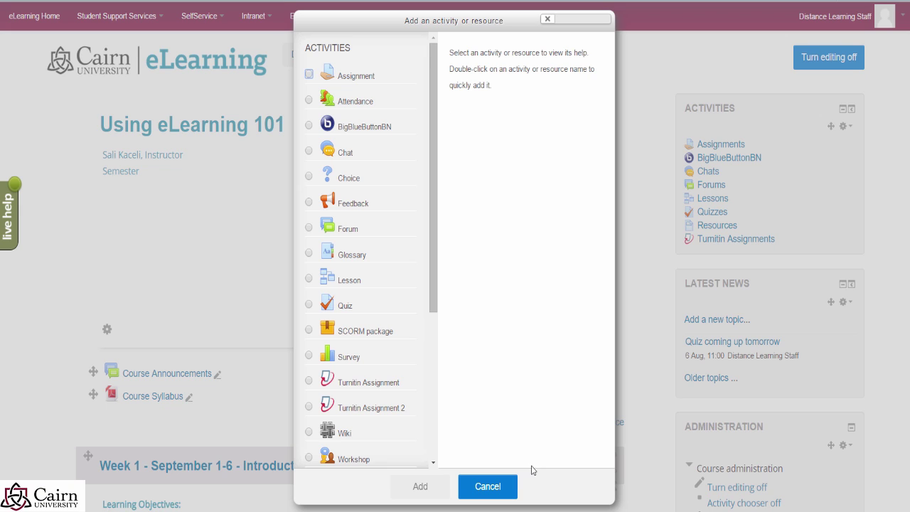
pyautogui.click(339, 104)
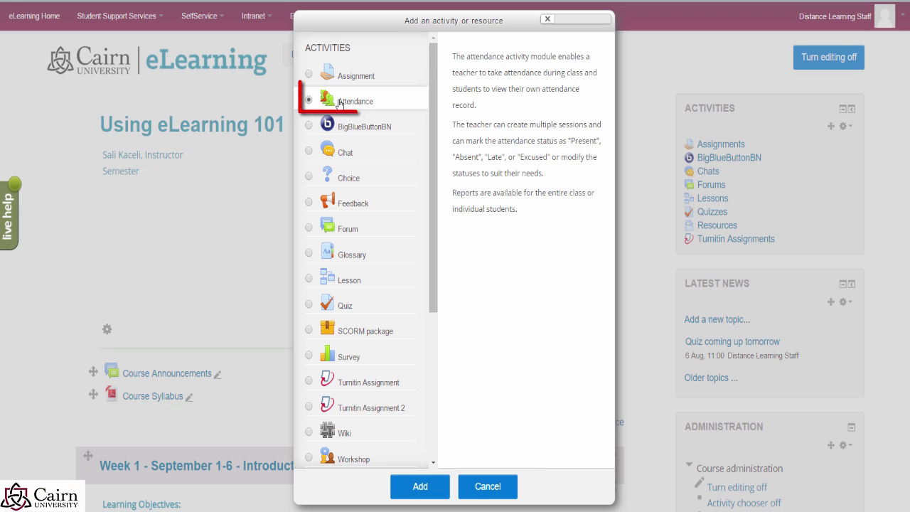
pyautogui.click(430, 492)
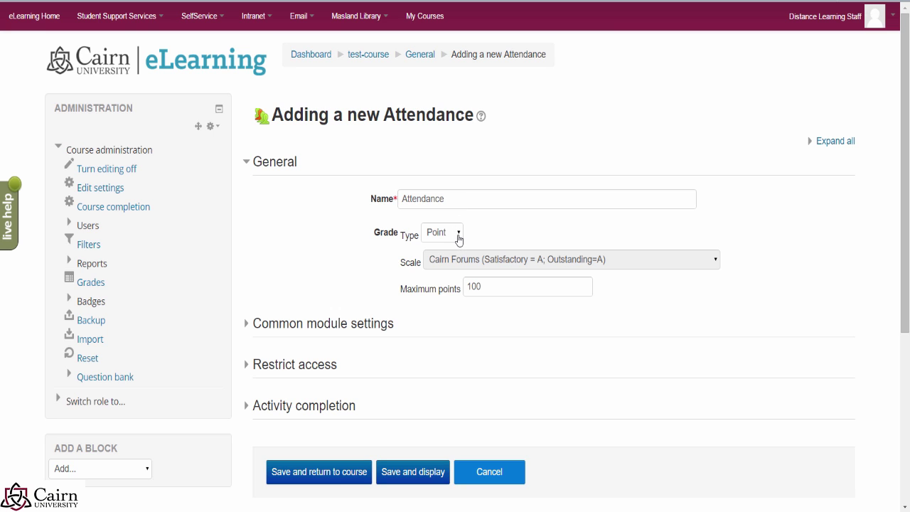
# Step: Set the Attendance grade type to None and save it back to the course
pyautogui.click(459, 236)
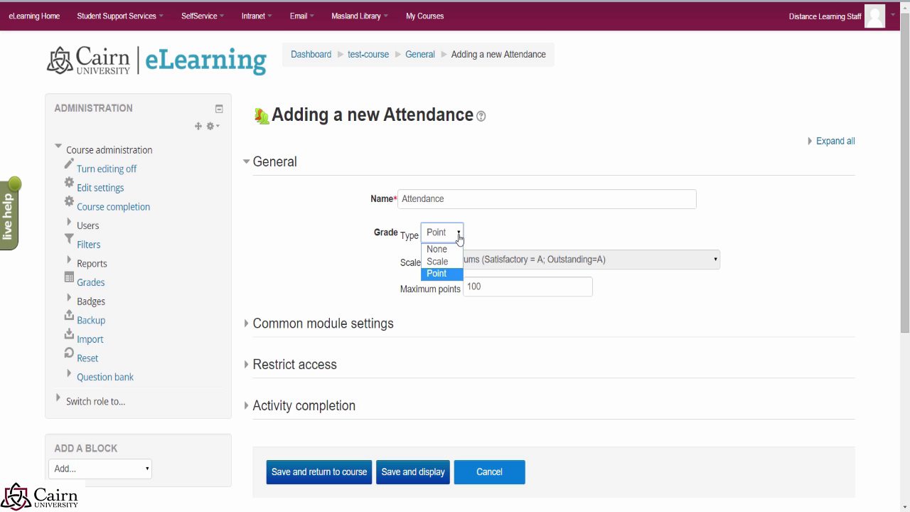
pyautogui.click(442, 250)
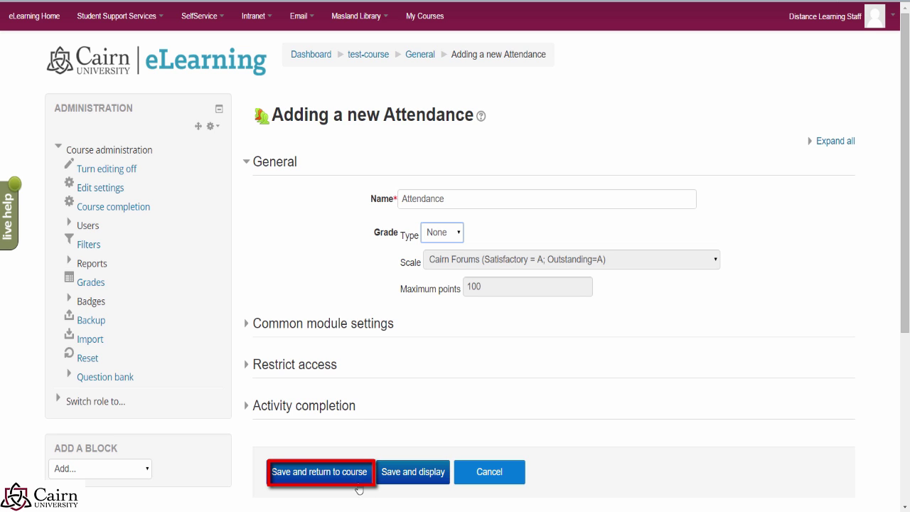
pyautogui.click(338, 478)
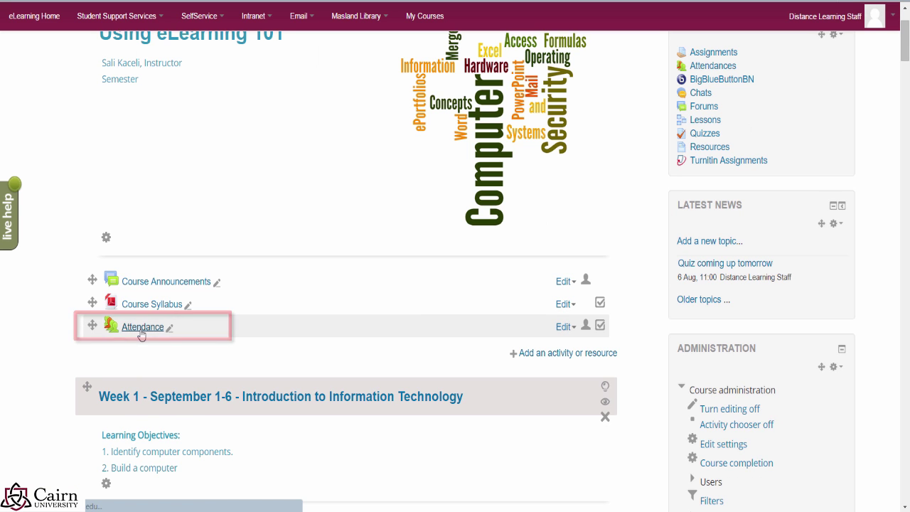
# Step: Open the new Attendance activity to show its empty Test Course sessions list
pyautogui.click(142, 329)
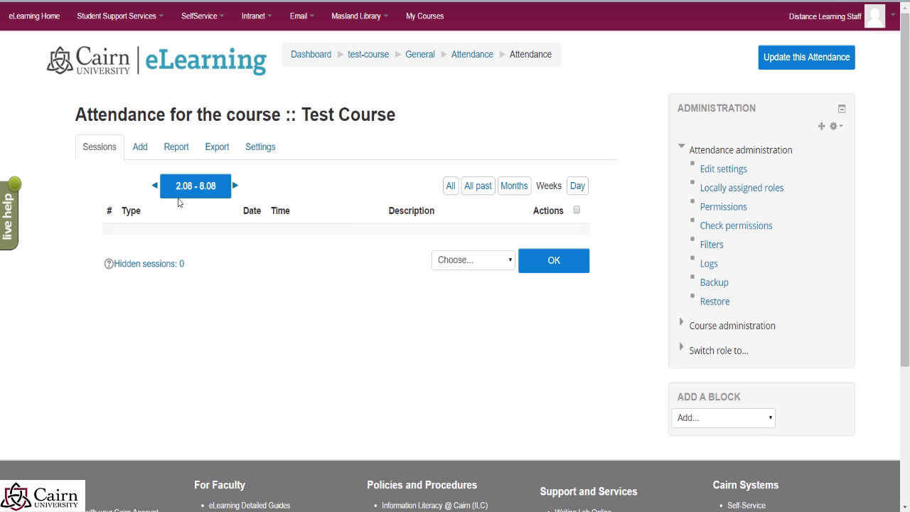
pyautogui.click(141, 152)
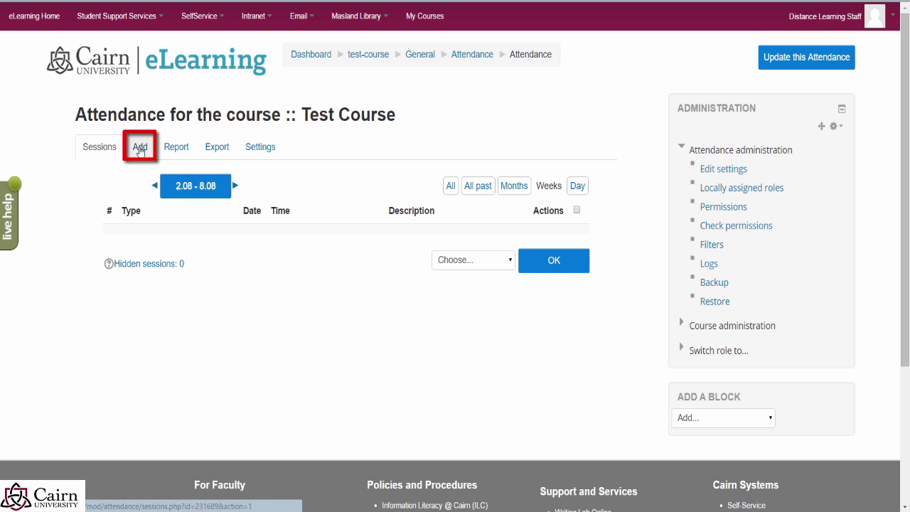
# Step: On the Add sessions form, enable multiple sessions and student self-recorded attendance
pyautogui.click(140, 150)
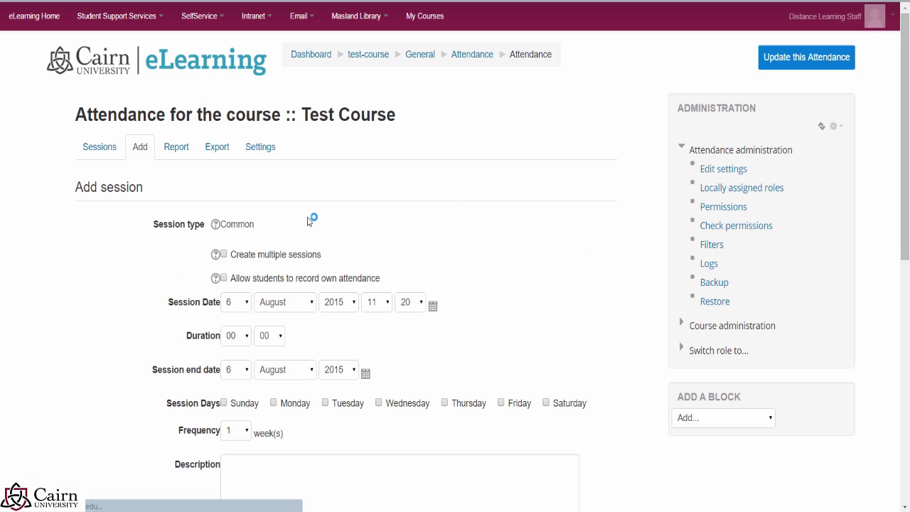
pyautogui.click(224, 255)
pyautogui.scroll(-2, 349, 329)
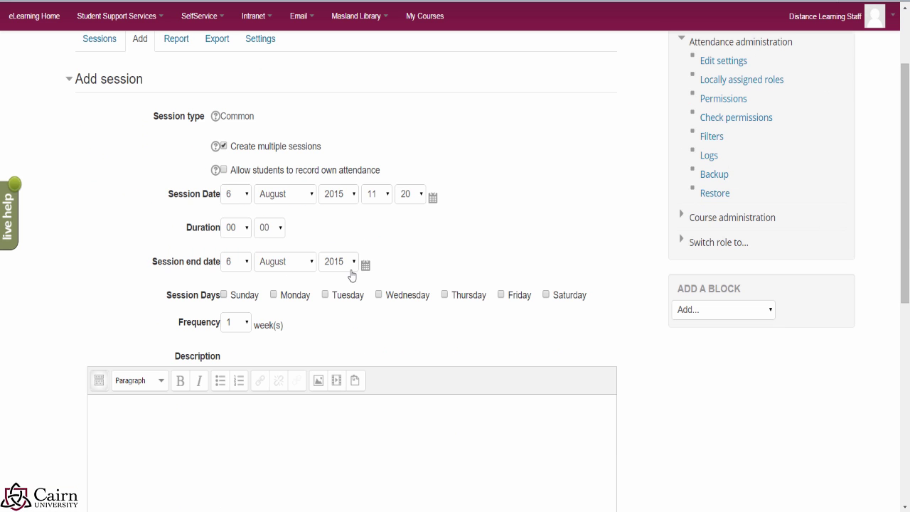
pyautogui.click(224, 171)
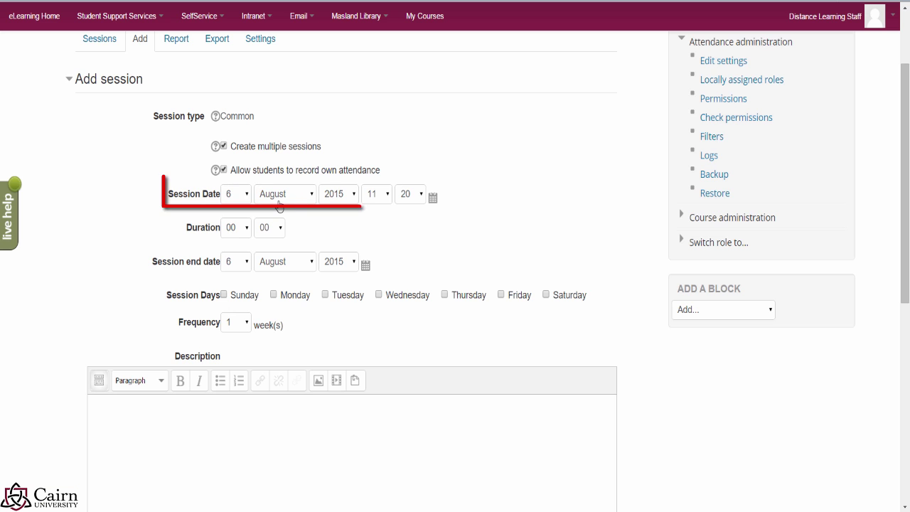
# Step: Set the session start date to 1 September 2016 with a 09-hour duration
pyautogui.click(240, 199)
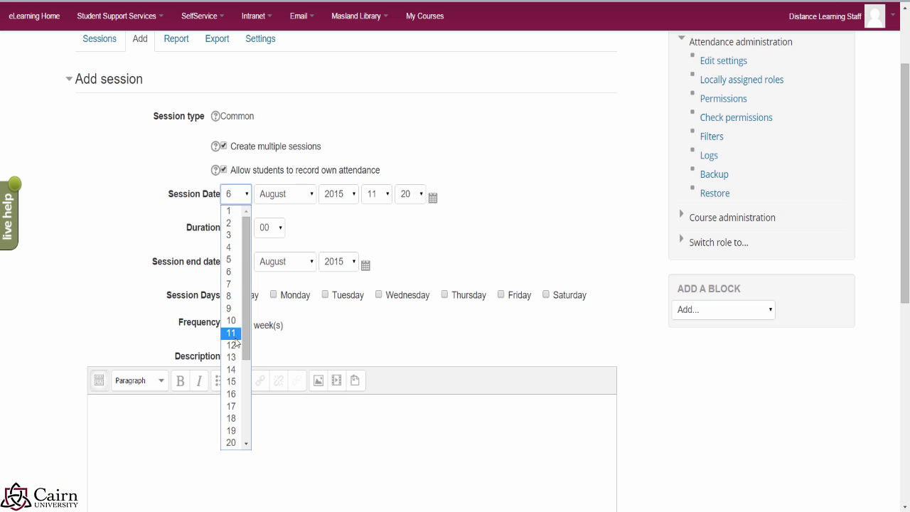
pyautogui.click(229, 211)
pyautogui.click(294, 201)
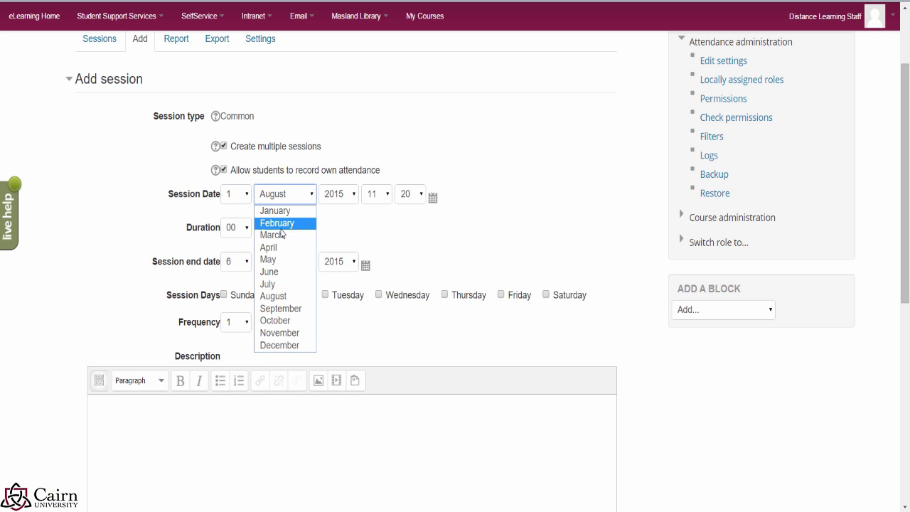
pyautogui.click(281, 309)
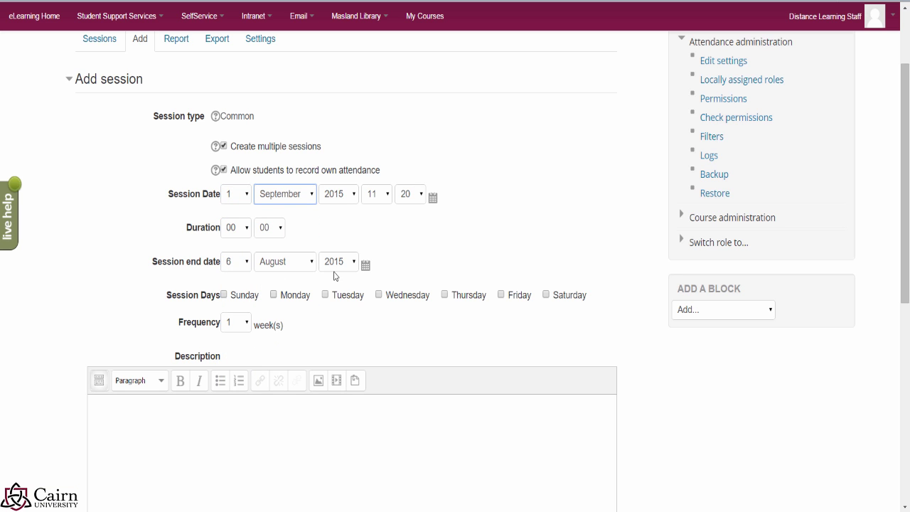
pyautogui.click(348, 195)
pyautogui.scroll(-1, 348, 445)
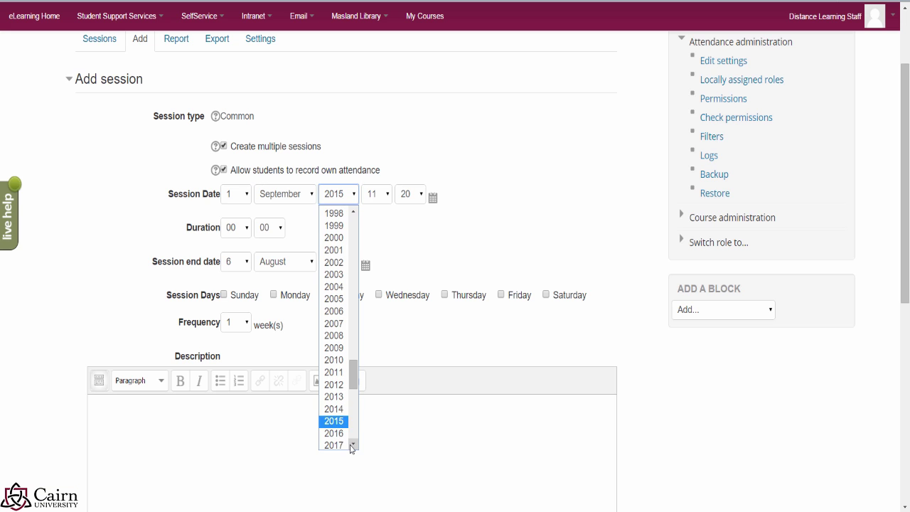
pyautogui.click(335, 431)
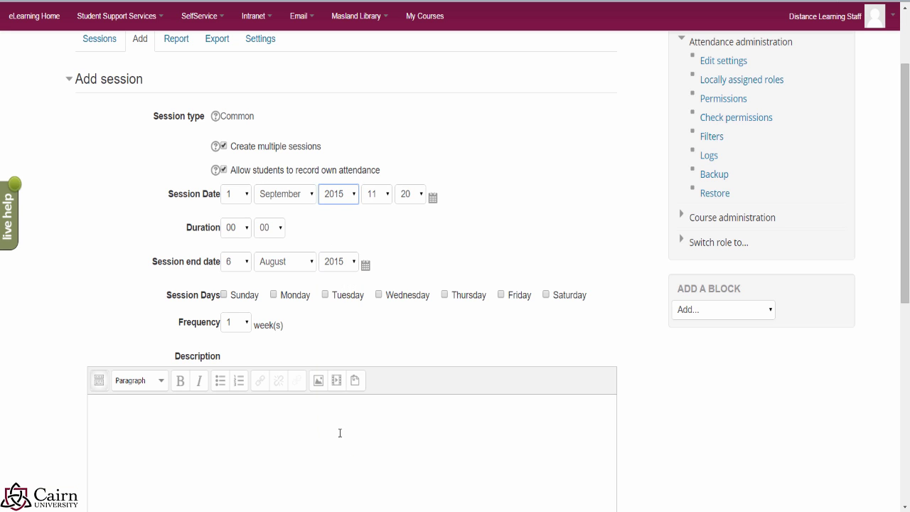
pyautogui.click(245, 235)
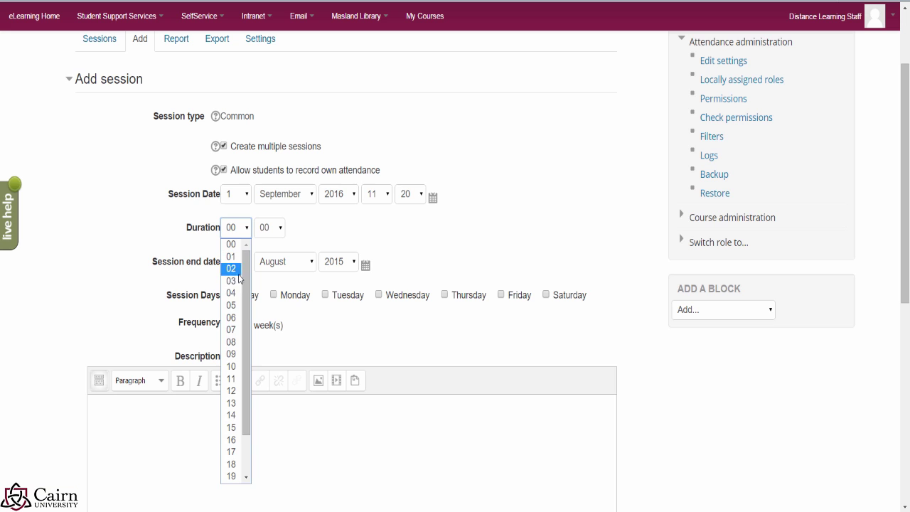
pyautogui.click(233, 351)
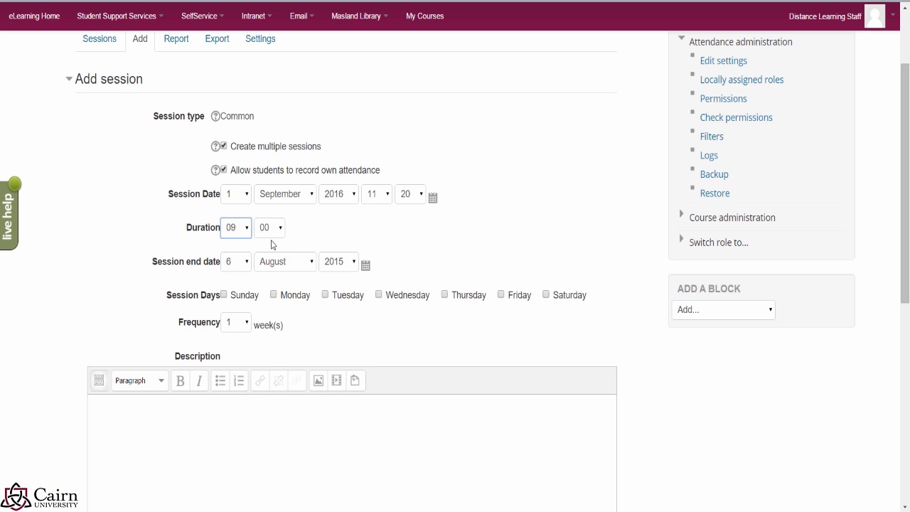
# Step: Set the session end date to 16 December 2016
pyautogui.click(244, 267)
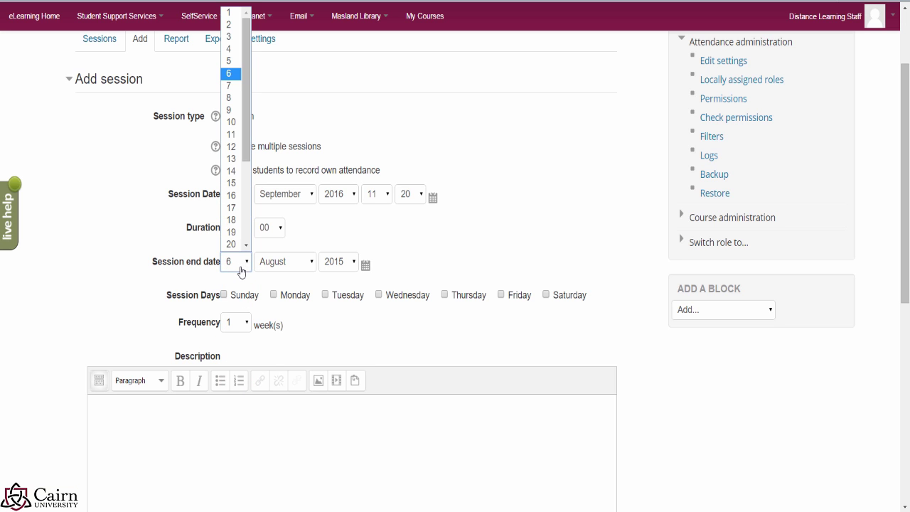
pyautogui.click(230, 196)
pyautogui.click(300, 265)
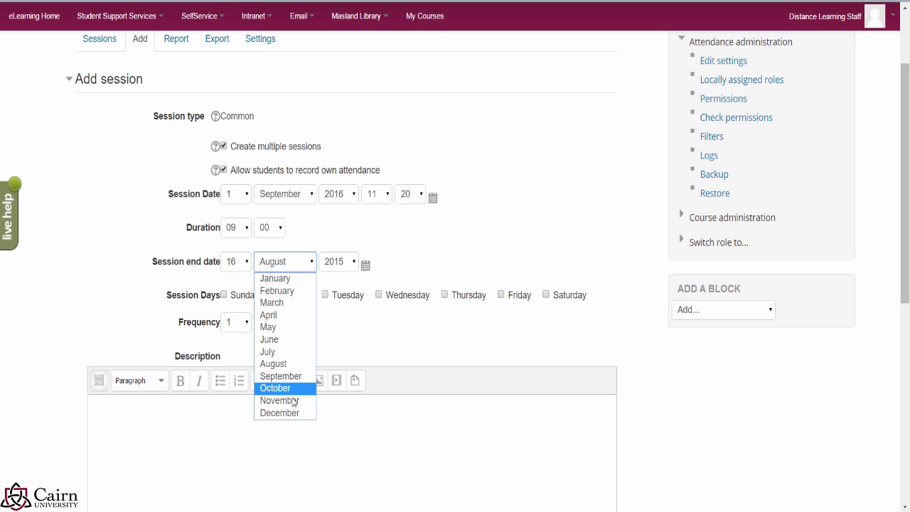
pyautogui.click(288, 412)
pyautogui.click(354, 264)
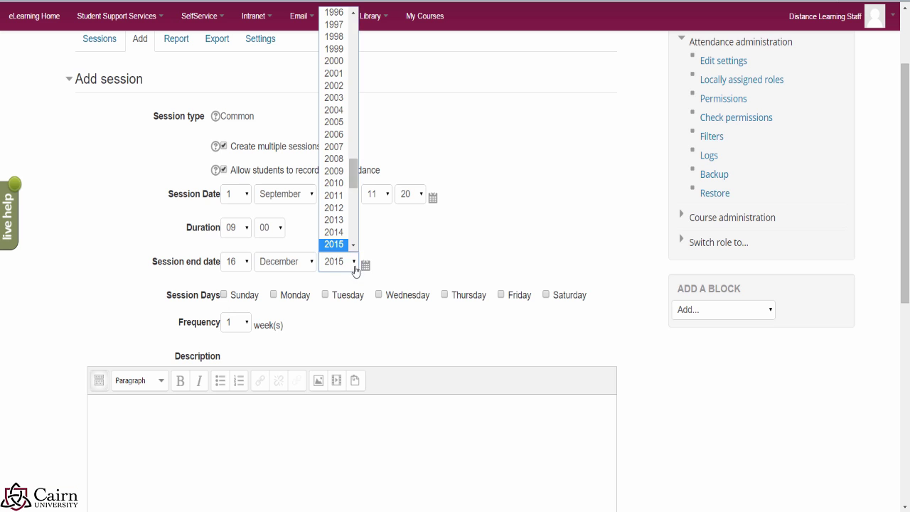
pyautogui.click(354, 246)
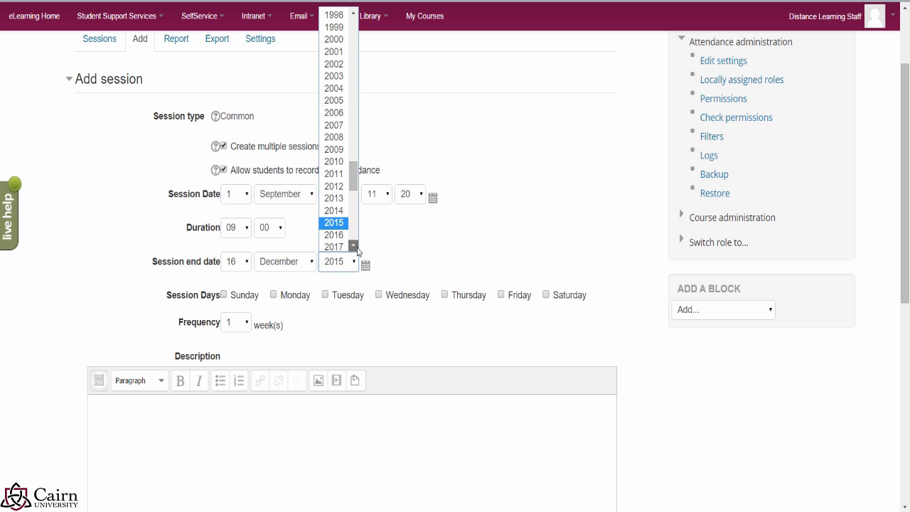
pyautogui.click(339, 234)
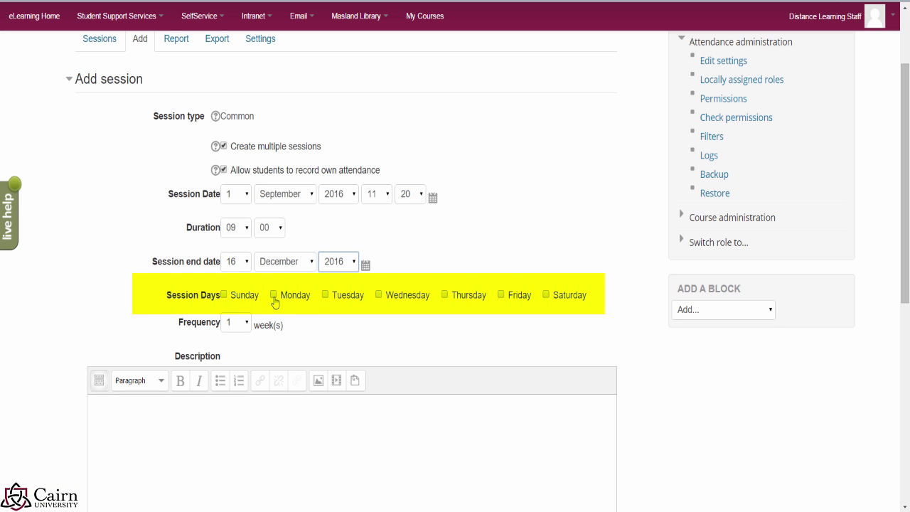
# Step: Schedule the sessions on Monday, Wednesday and Friday
pyautogui.click(273, 295)
pyautogui.click(379, 296)
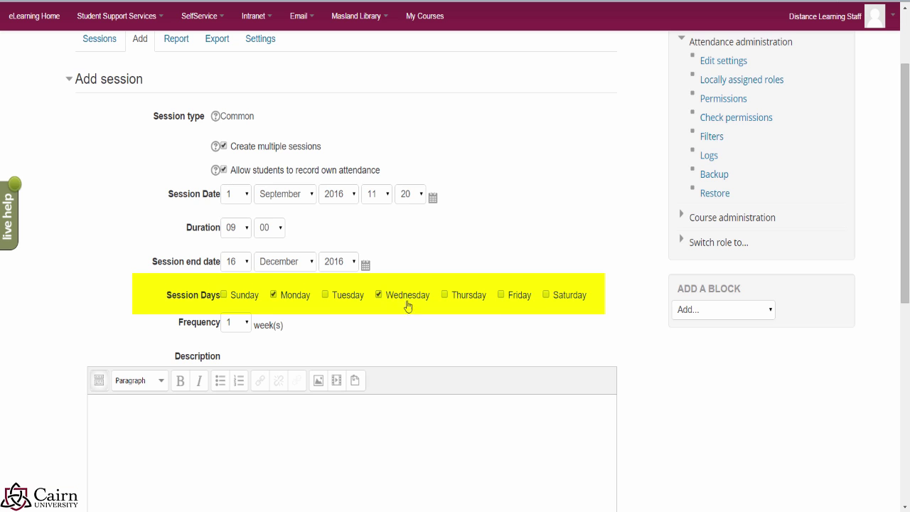
pyautogui.click(500, 296)
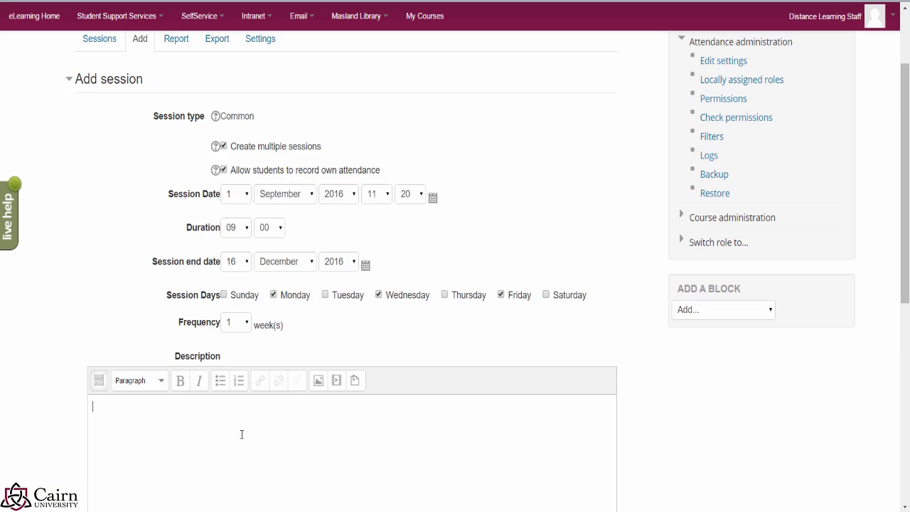
# Step: Describe the sessions as 'Regular class meeting' and generate them
pyautogui.scroll(-2, 242, 434)
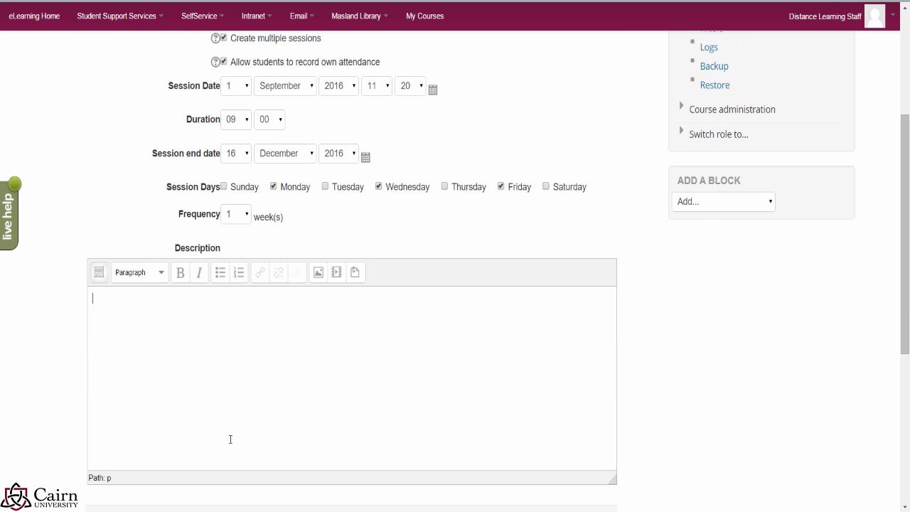
pyautogui.write('Regular class meeting')
pyautogui.scroll(-2, 249, 413)
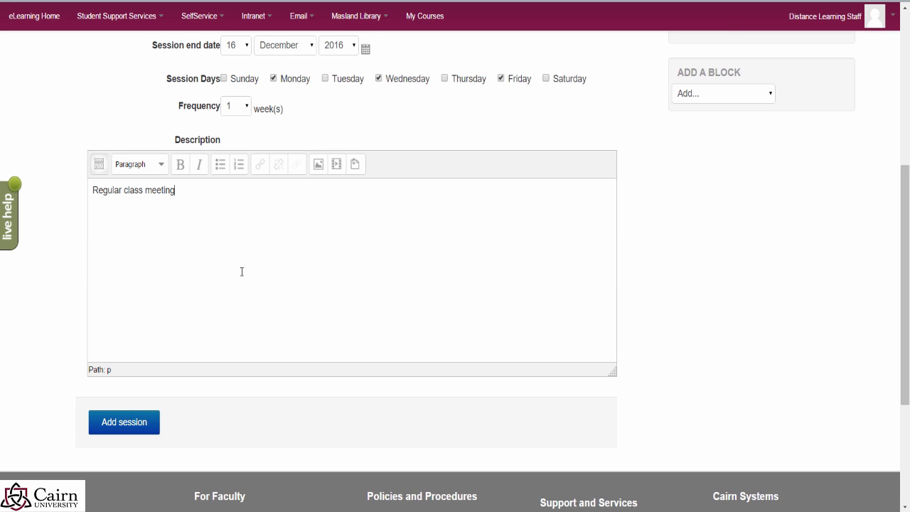
pyautogui.scroll(3, 298, 254)
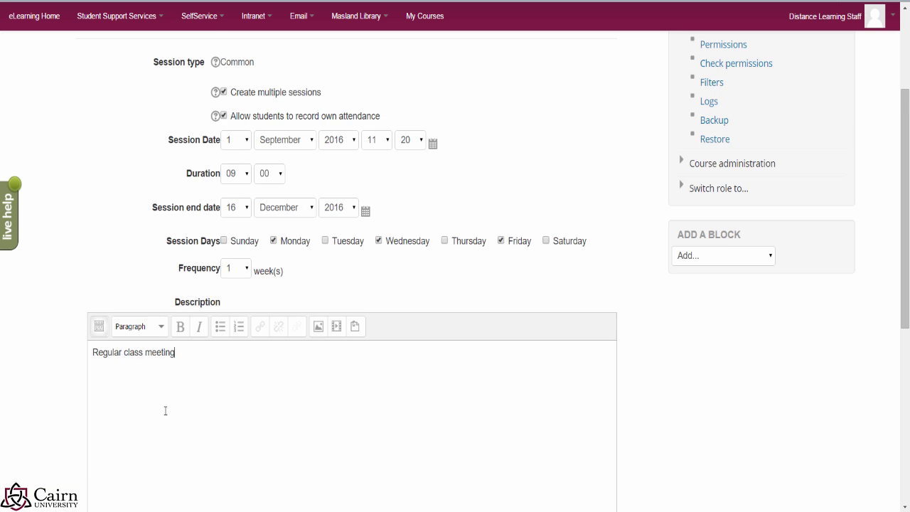
pyautogui.scroll(-1, 165, 409)
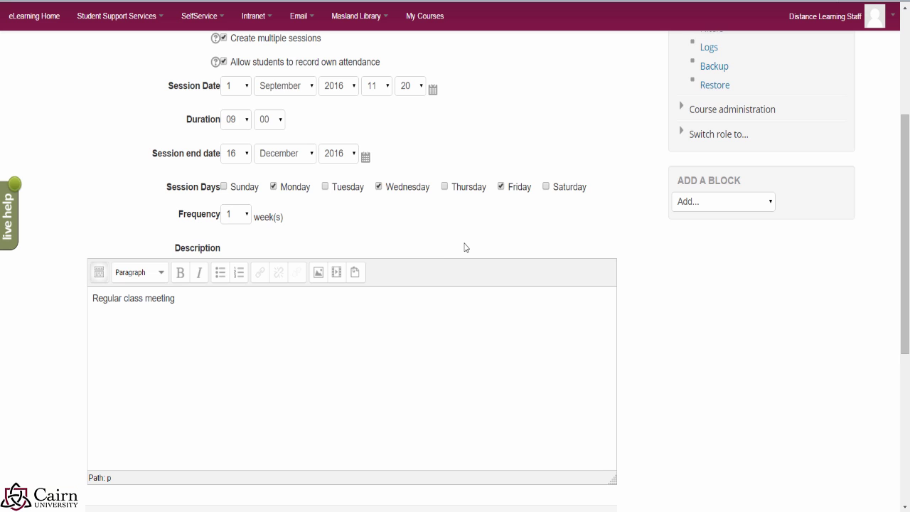
pyautogui.scroll(-3, 419, 242)
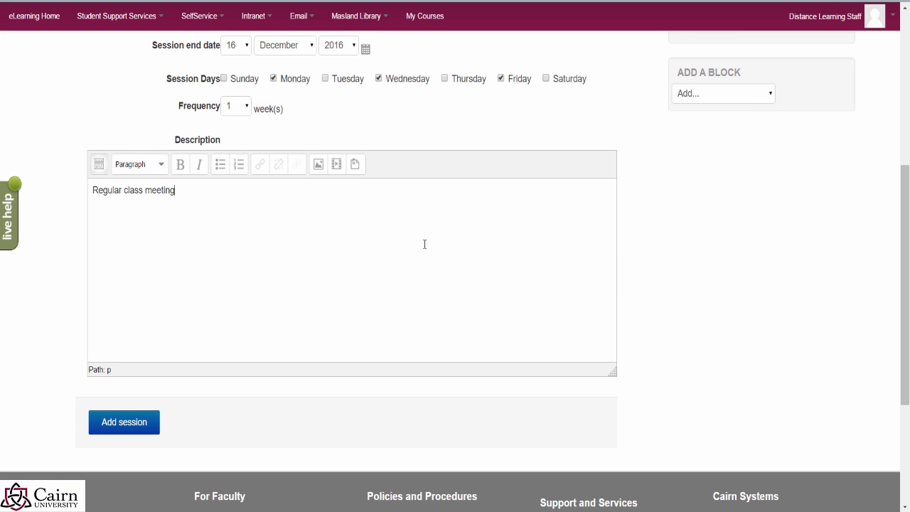
pyautogui.click(120, 431)
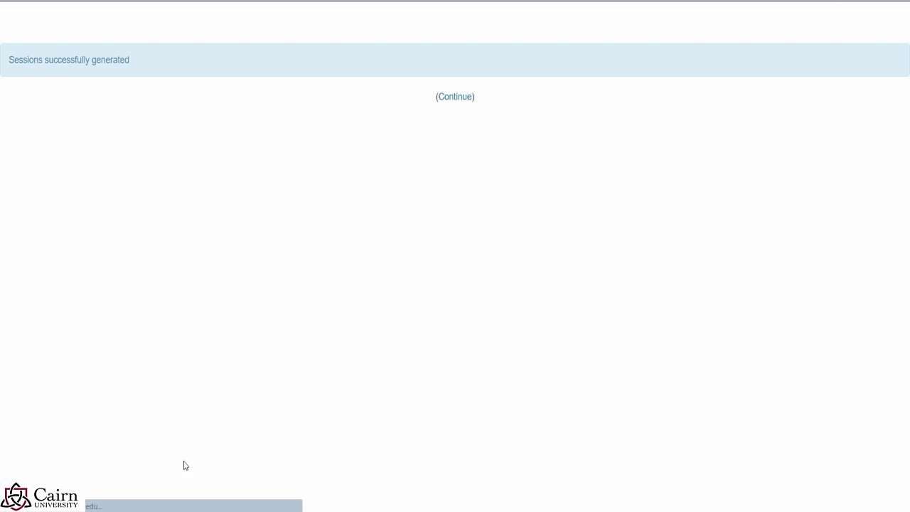
# Step: Dismiss the success message and list all generated sessions, scrolling through them
pyautogui.click(447, 99)
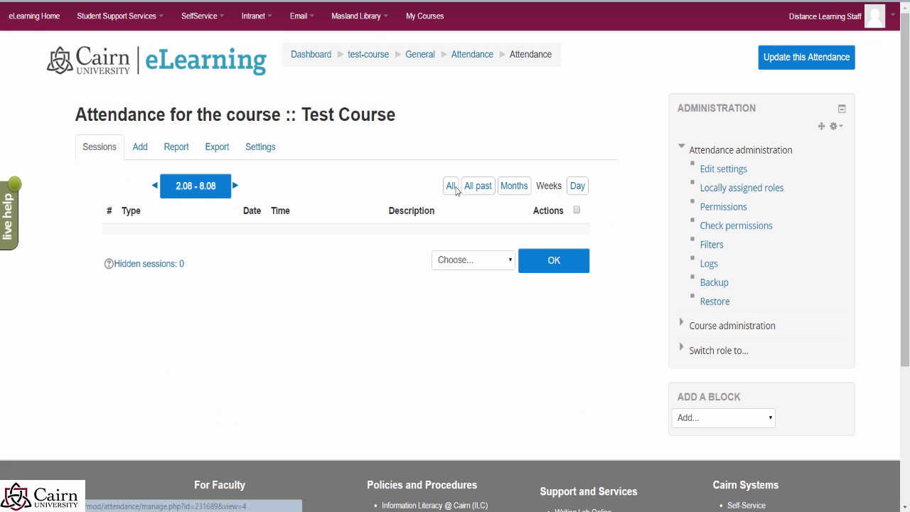
pyautogui.click(450, 188)
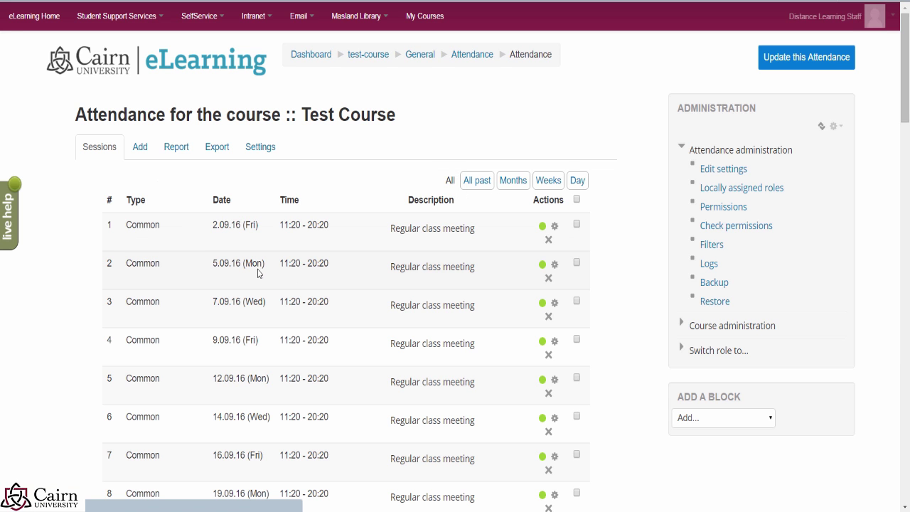
pyautogui.scroll(-5, 241, 250)
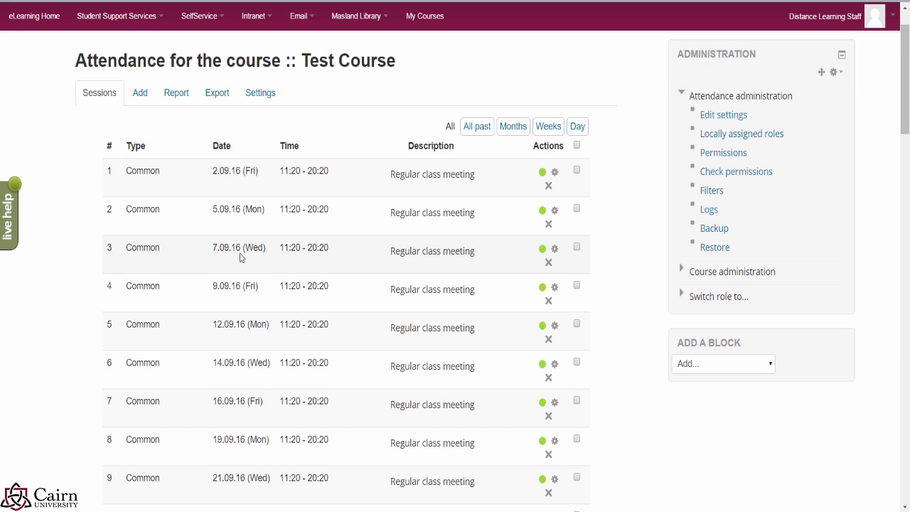
pyautogui.scroll(-9, 278, 266)
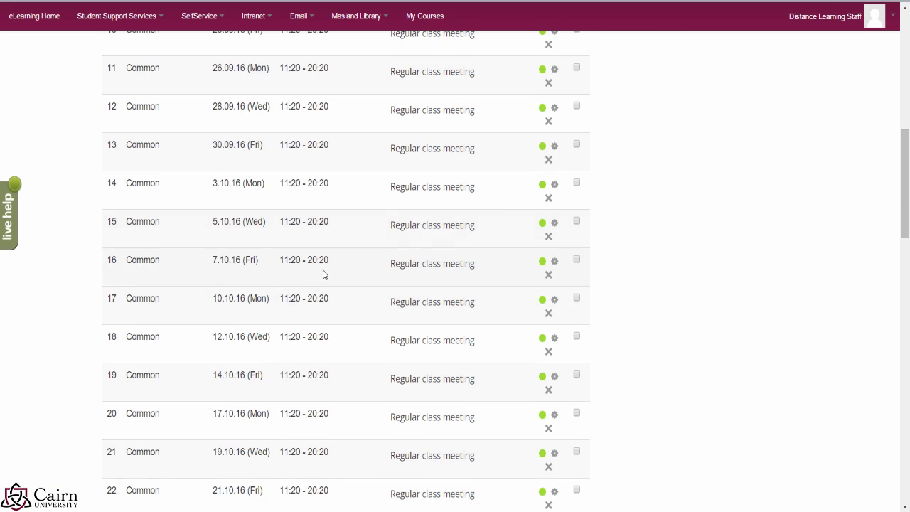
pyautogui.scroll(-8, 315, 252)
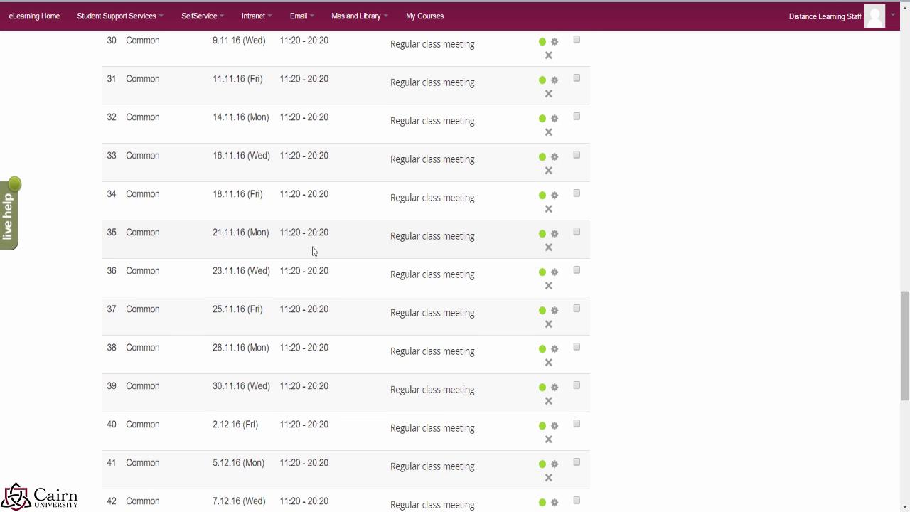
pyautogui.scroll(5, 317, 259)
pyautogui.scroll(11, 317, 258)
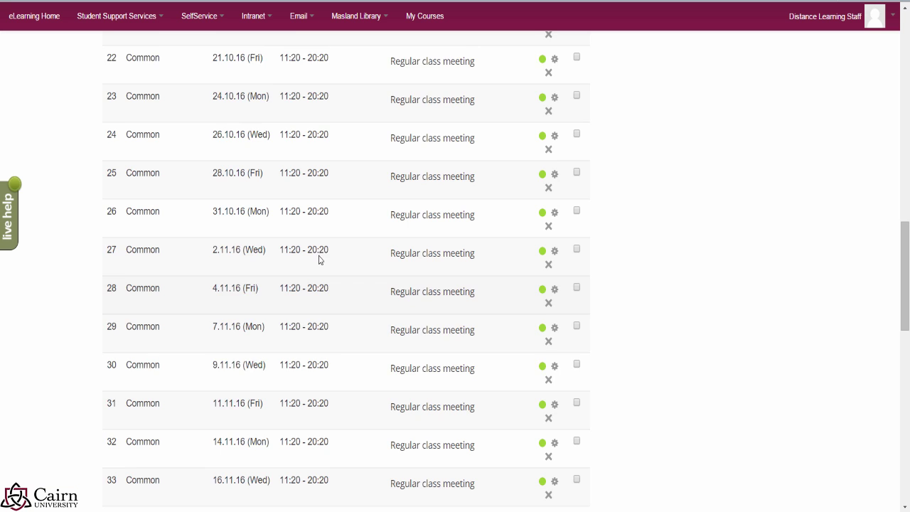
pyautogui.scroll(6, 319, 255)
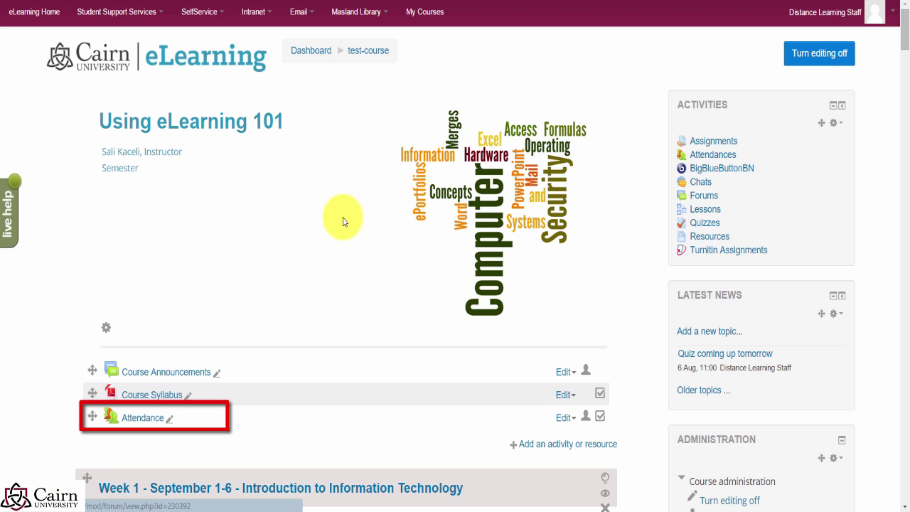
# Step: Open the Attendance activity from the course page
pyautogui.click(144, 420)
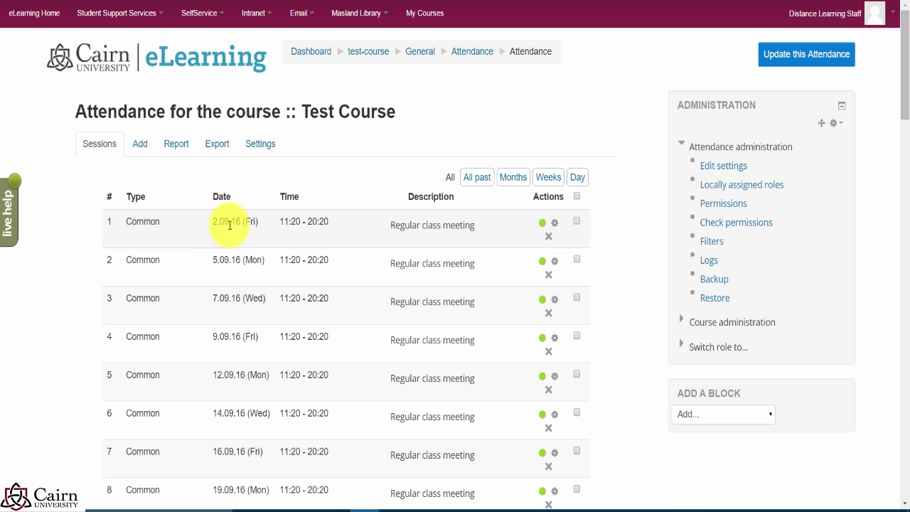
# Step: For the 2 September session, mark everyone Present, the fourth student Absent with a remark, and save
pyautogui.click(542, 226)
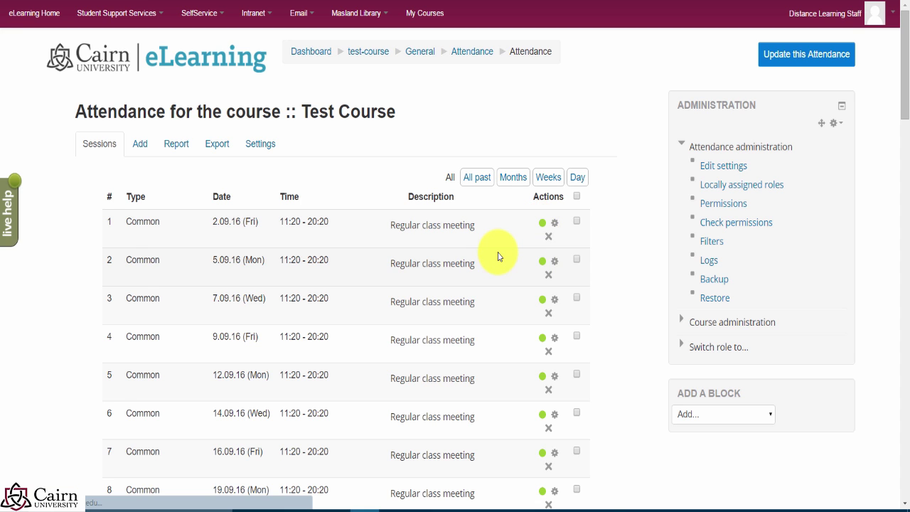
pyautogui.scroll(-2, 287, 281)
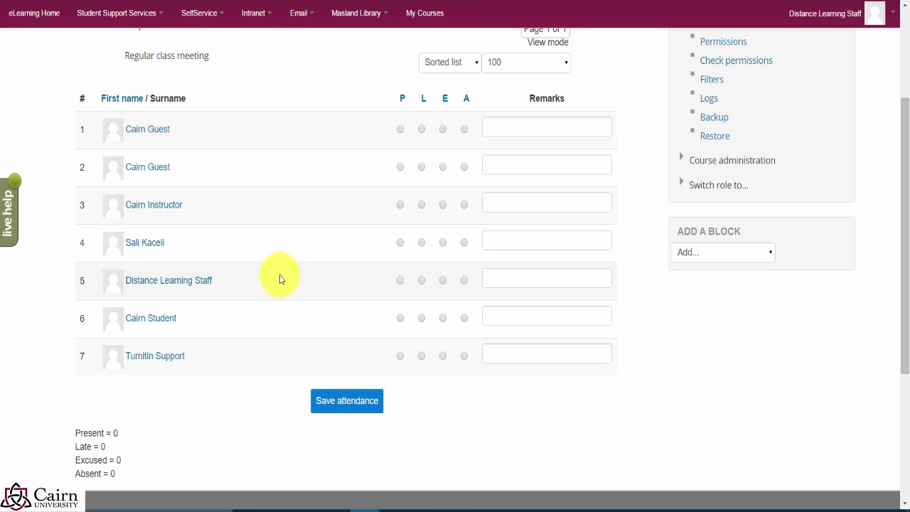
pyautogui.scroll(2, 241, 232)
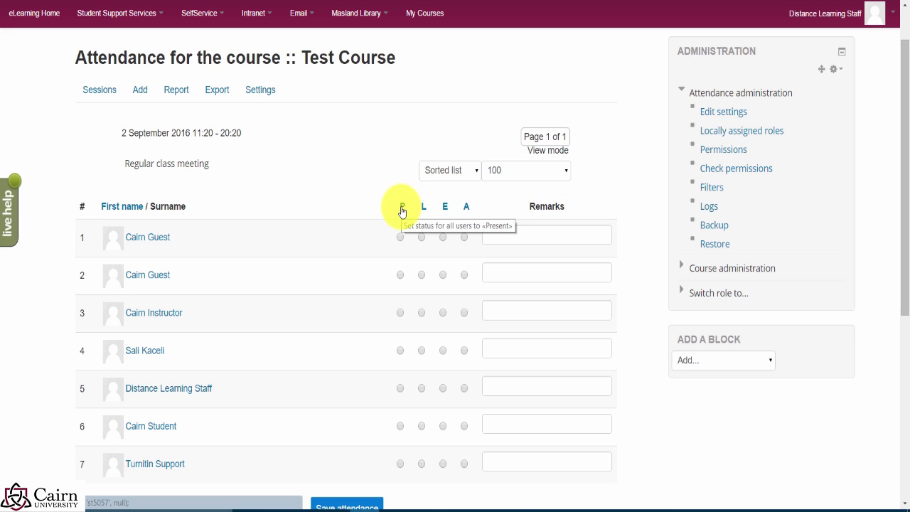
pyautogui.click(402, 207)
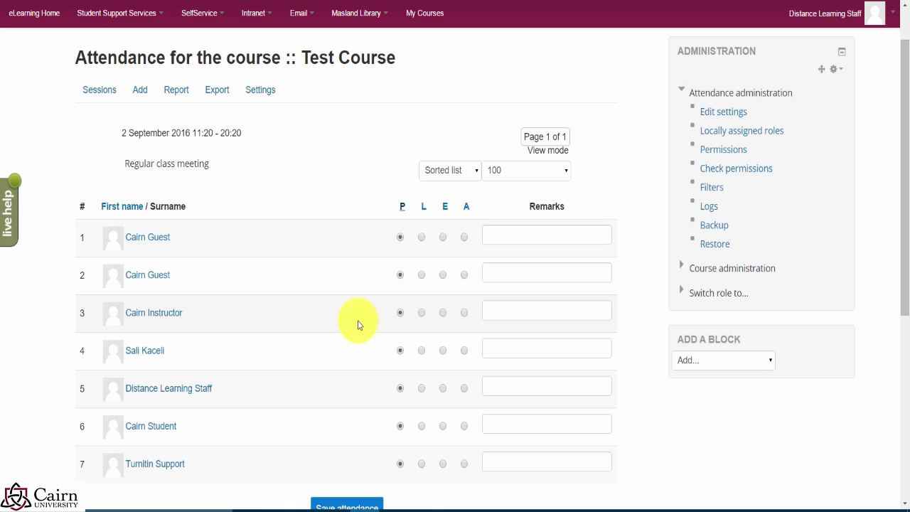
pyautogui.click(464, 352)
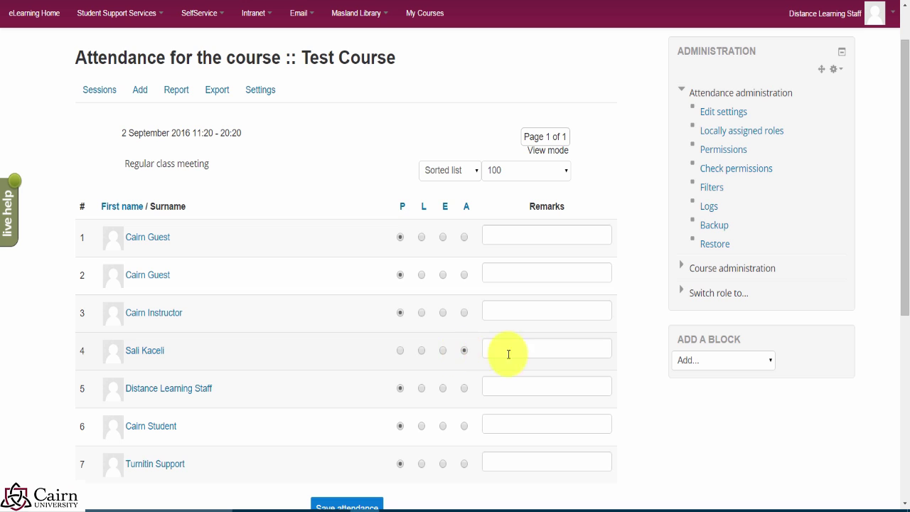
pyautogui.click(551, 347)
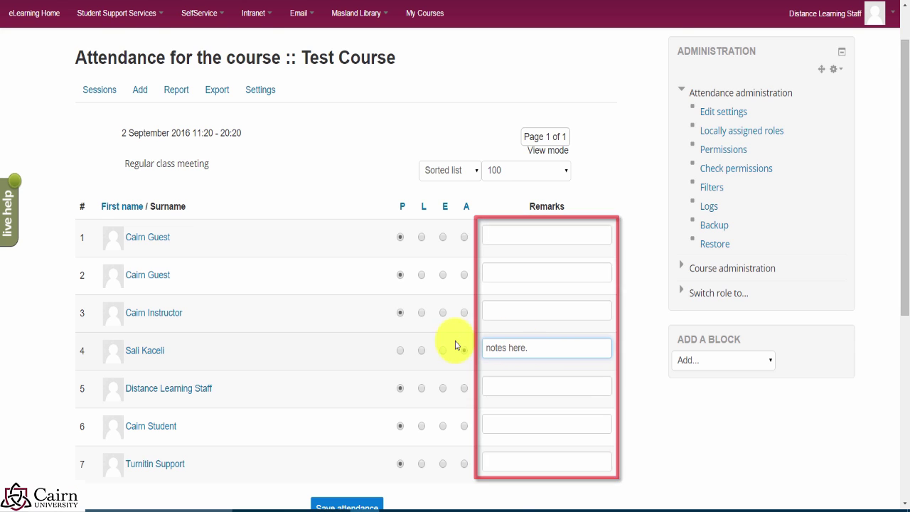
pyautogui.scroll(-1, 398, 377)
pyautogui.click(340, 459)
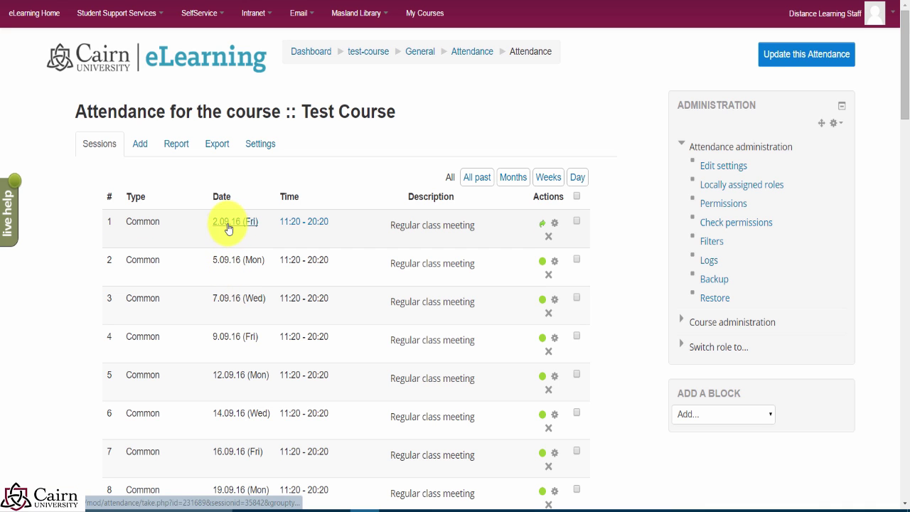
# Step: Change the fourth student to Late for 2 September, save, and return to sessions
pyautogui.click(226, 230)
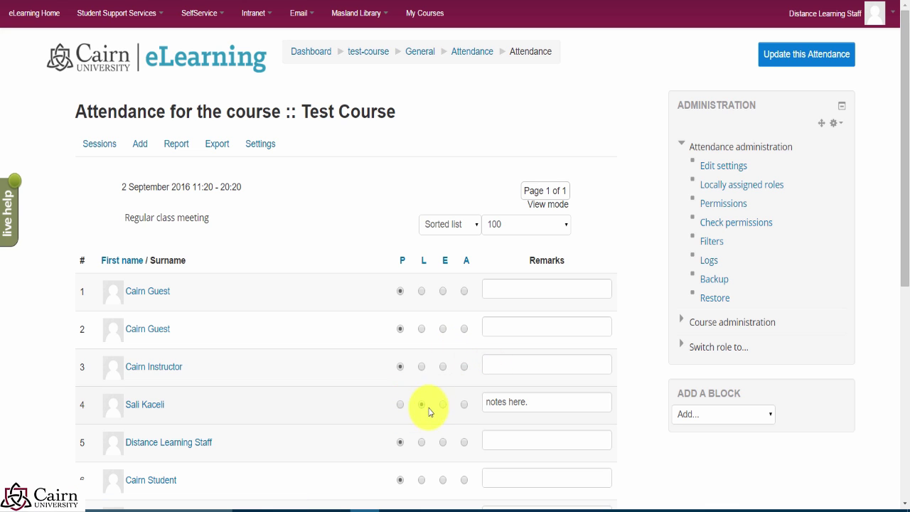
pyautogui.scroll(-2, 425, 204)
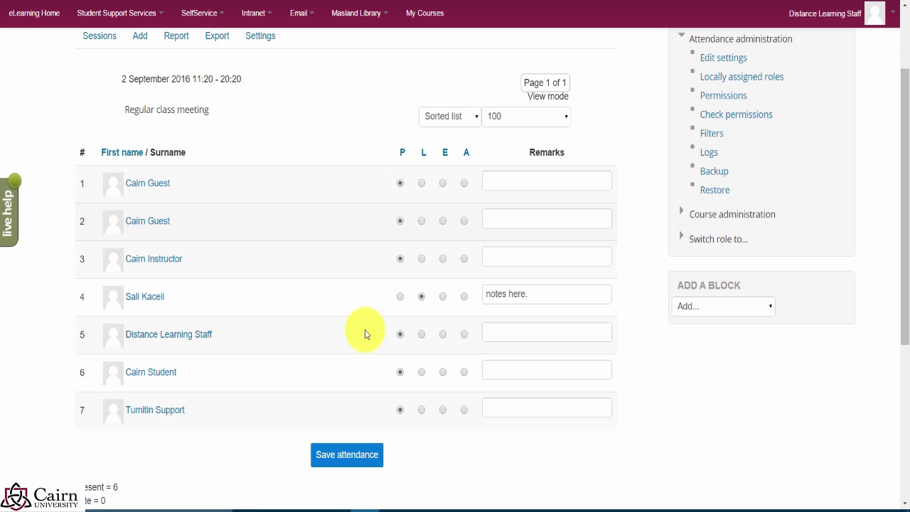
pyautogui.click(349, 455)
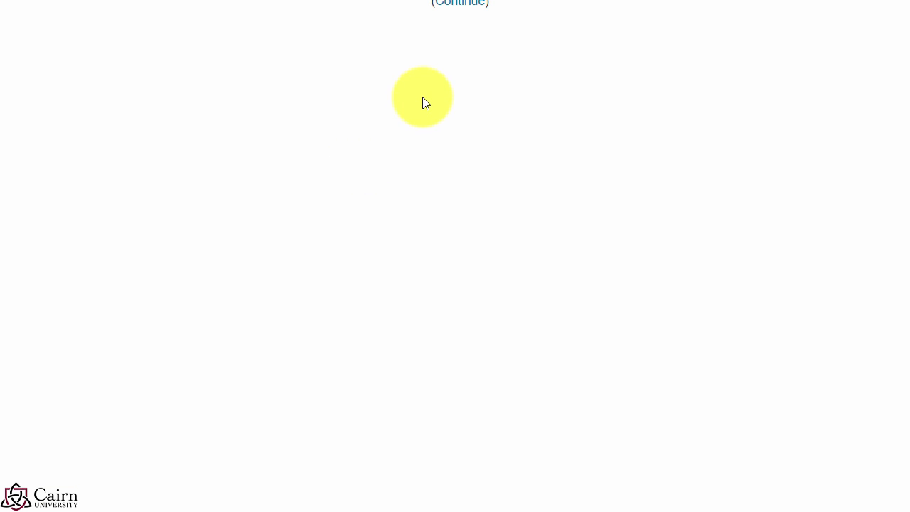
pyautogui.click(453, 3)
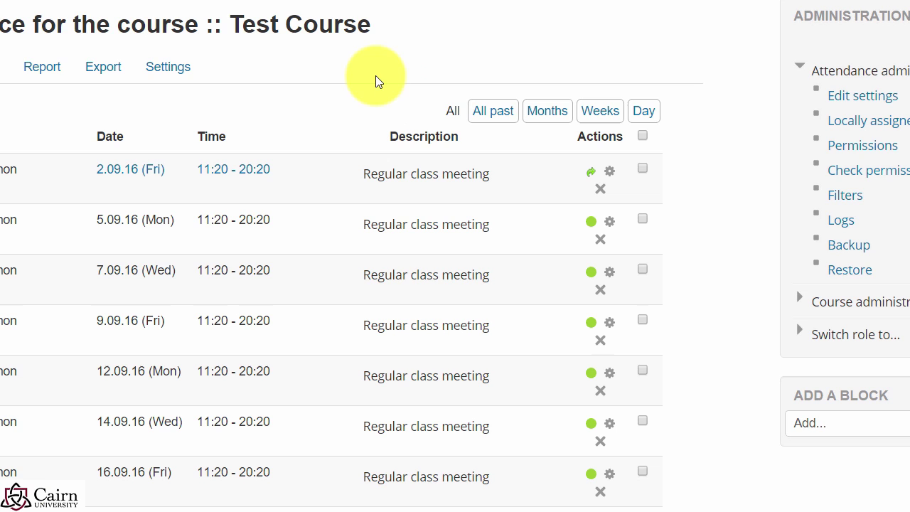
# Step: Browse the Report and Export tabs, then open Settings listing Present 2, Late 1, Excused 1, Absent 0
pyautogui.click(44, 72)
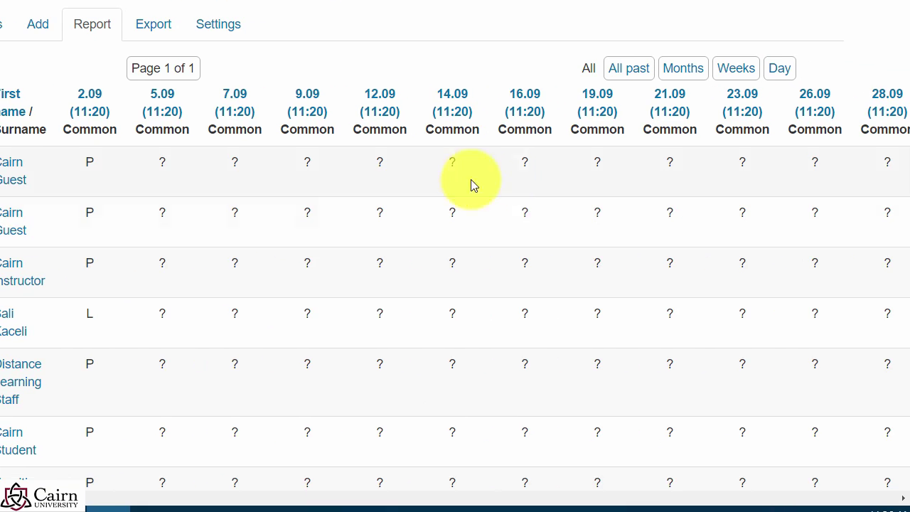
pyautogui.moveTo(15, 494); pyautogui.dragTo(902, 501)
pyautogui.hscroll(-15, 455, 284)
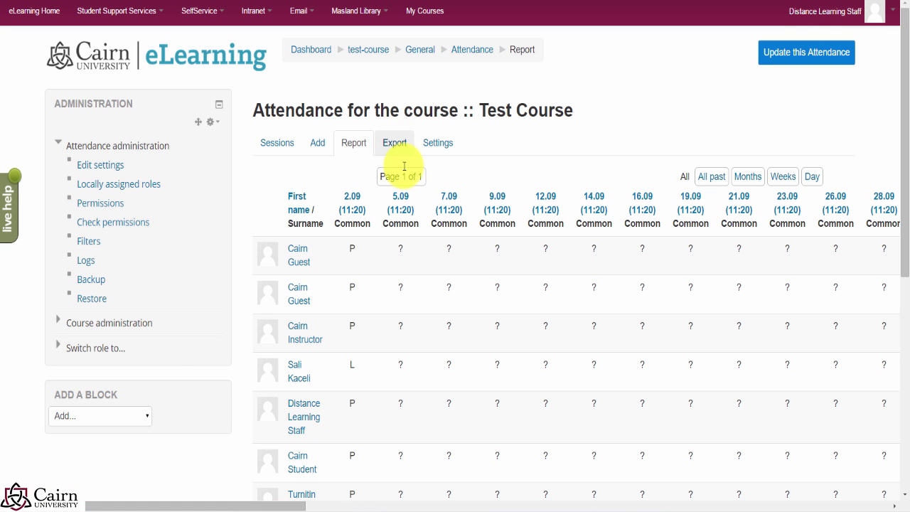
pyautogui.click(397, 148)
pyautogui.scroll(-3, 405, 308)
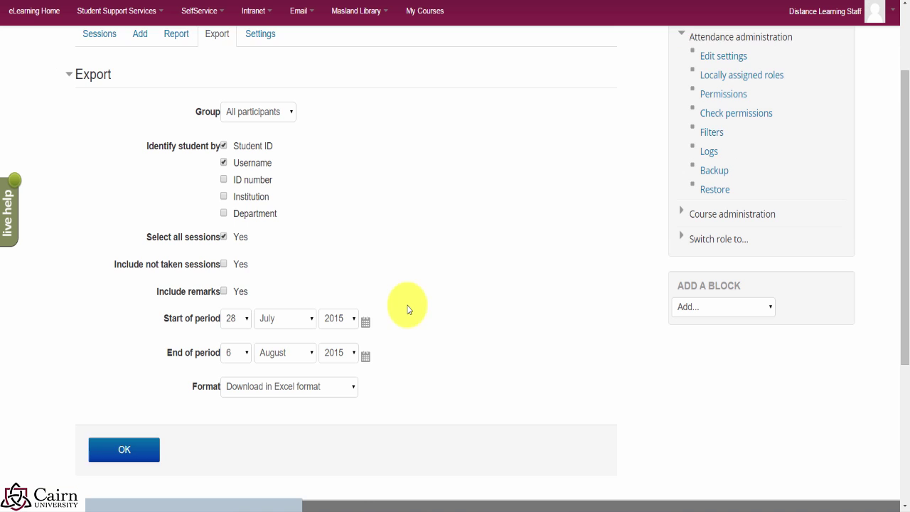
pyautogui.scroll(3, 334, 320)
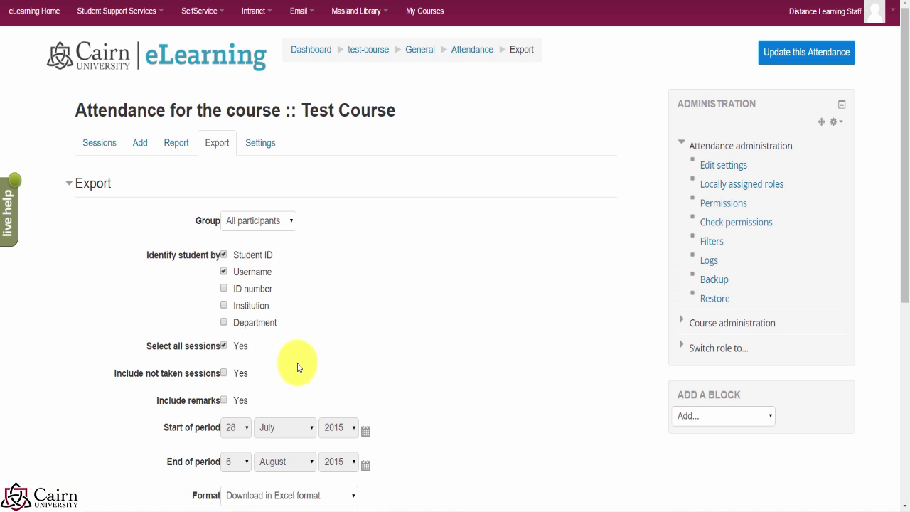
pyautogui.click(260, 144)
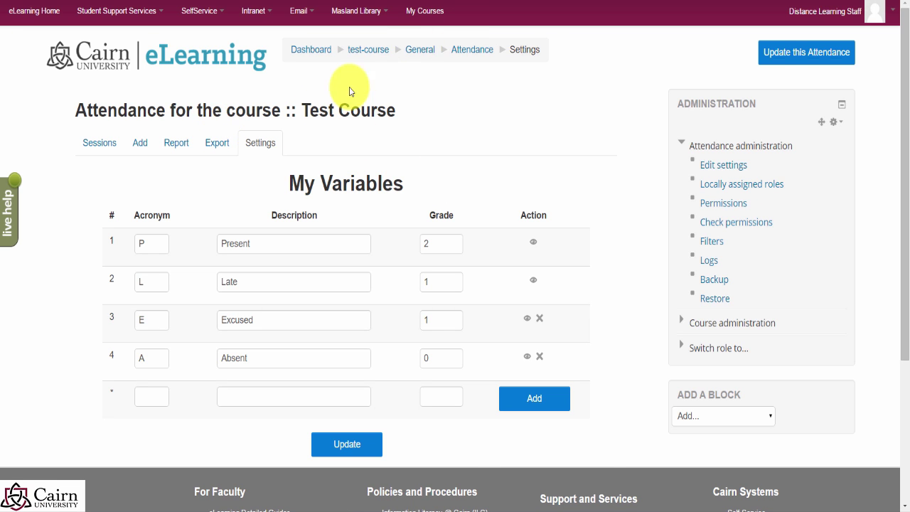
# Step: Go back from the attendance settings to the Test Course page via the breadcrumb
pyautogui.click(368, 50)
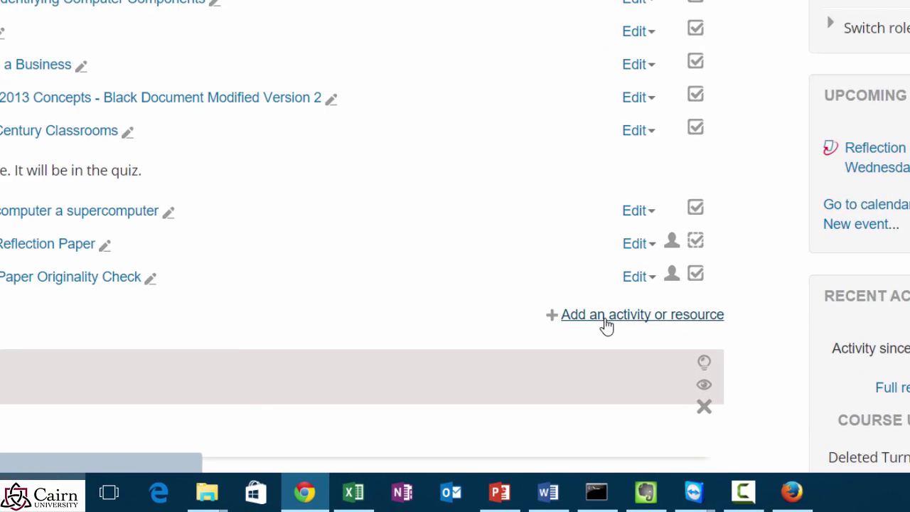
# Step: Add a new Forum activity to Week 1 named 'Week 1 Forum'
pyautogui.click(546, 395)
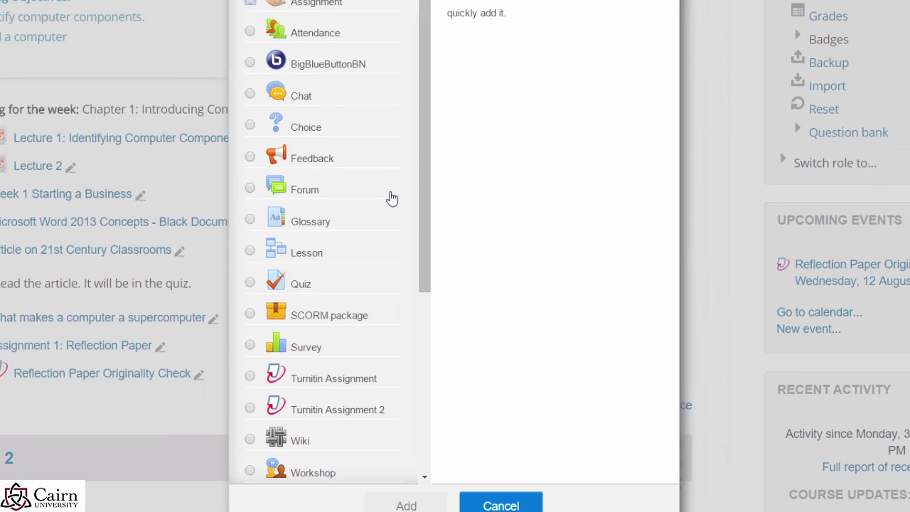
pyautogui.click(296, 203)
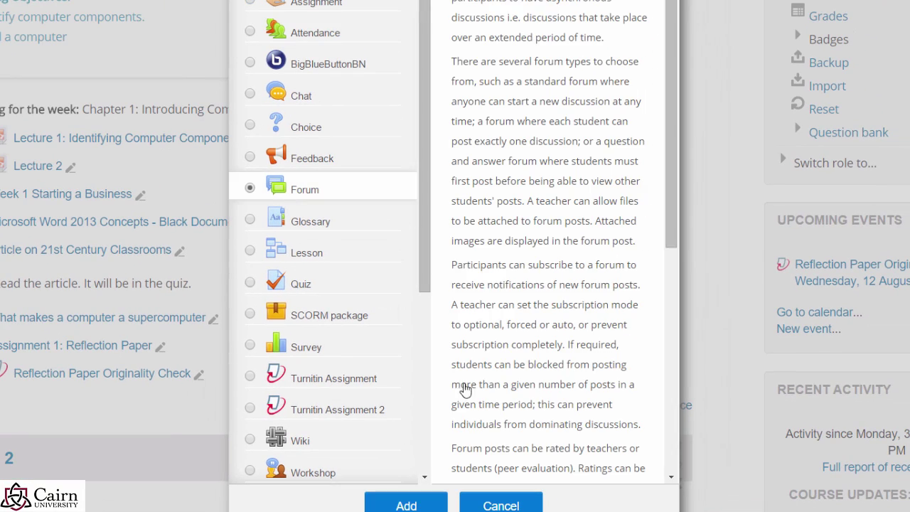
pyautogui.click(406, 505)
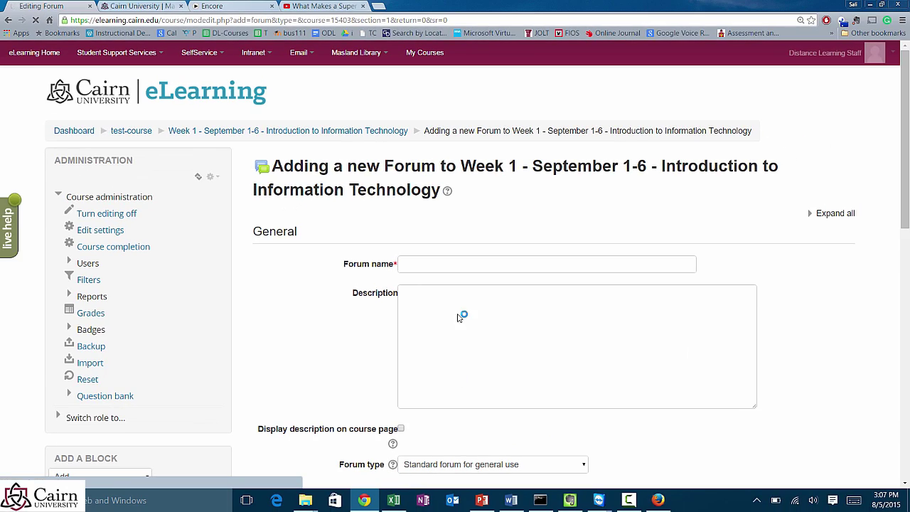
pyautogui.click(419, 266)
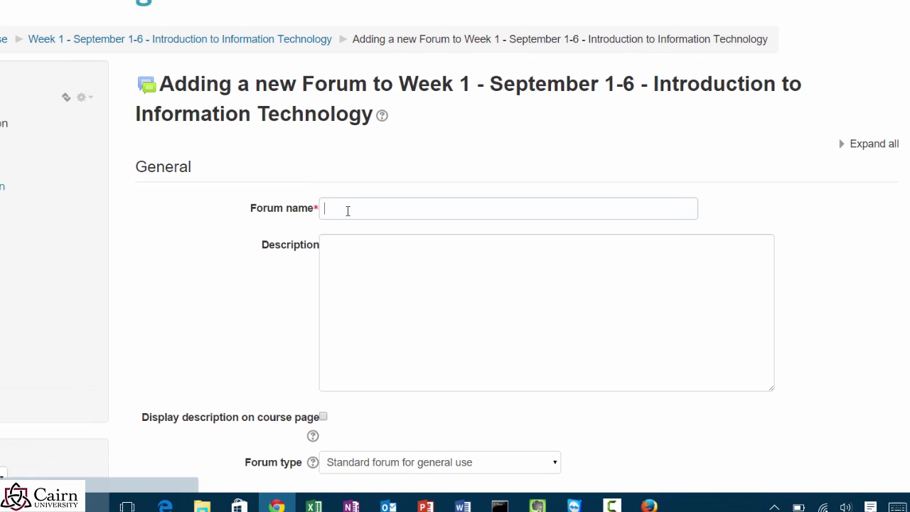
pyautogui.write('Week 1 Forum')
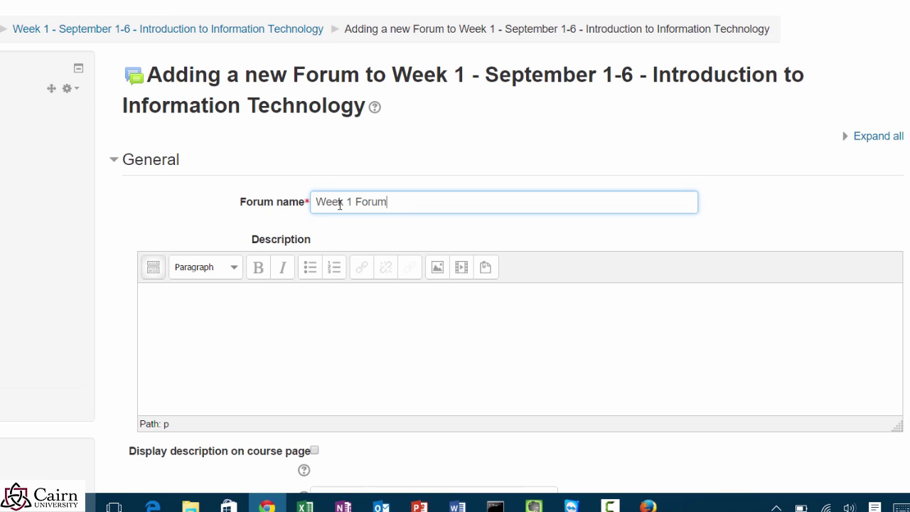
# Step: Write the description 'Research supercomputers and discuss why the United States recently implemented…'
pyautogui.click(339, 310)
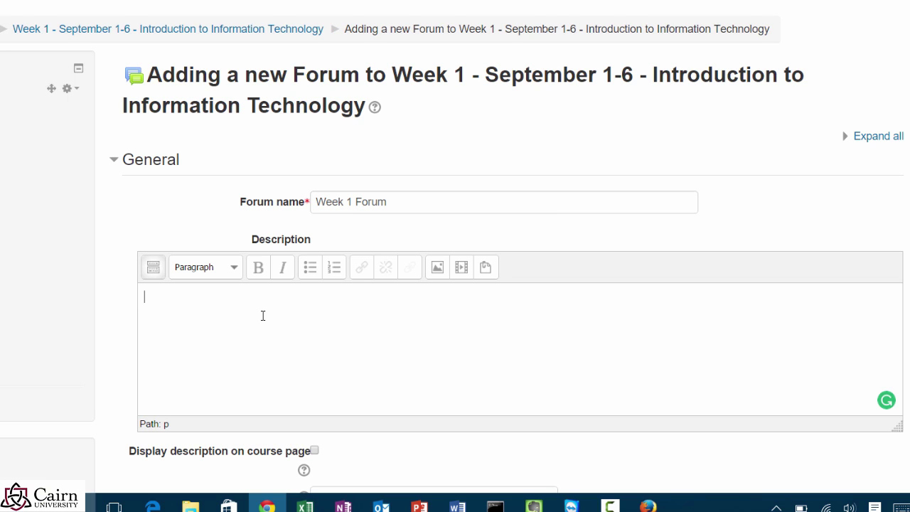
pyautogui.write('S')
pyautogui.press('BackSpace')
pyautogui.write('Research')
pyautogui.write('supercomputers and discuss why the United States recently implemented an executive order to build the fastest supercomputer in the wor')
pyautogui.write('ld.')
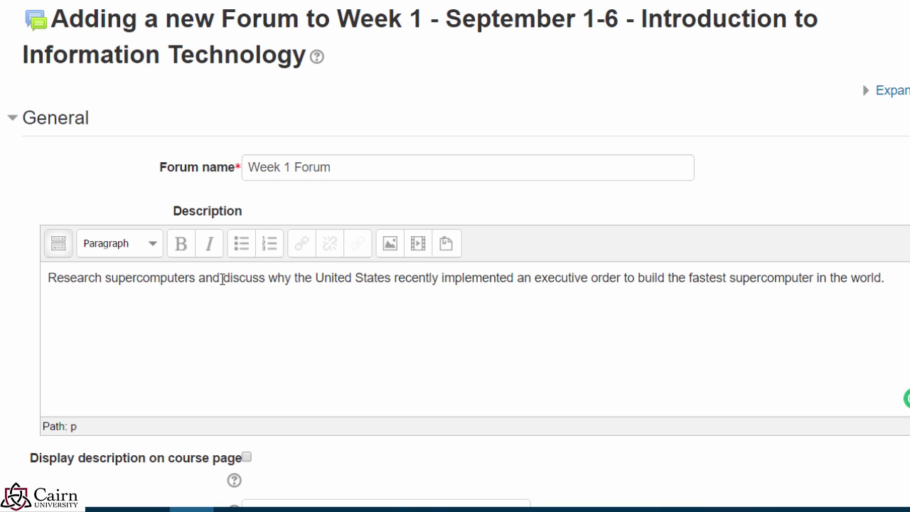
pyautogui.scroll(-2, 131, 249)
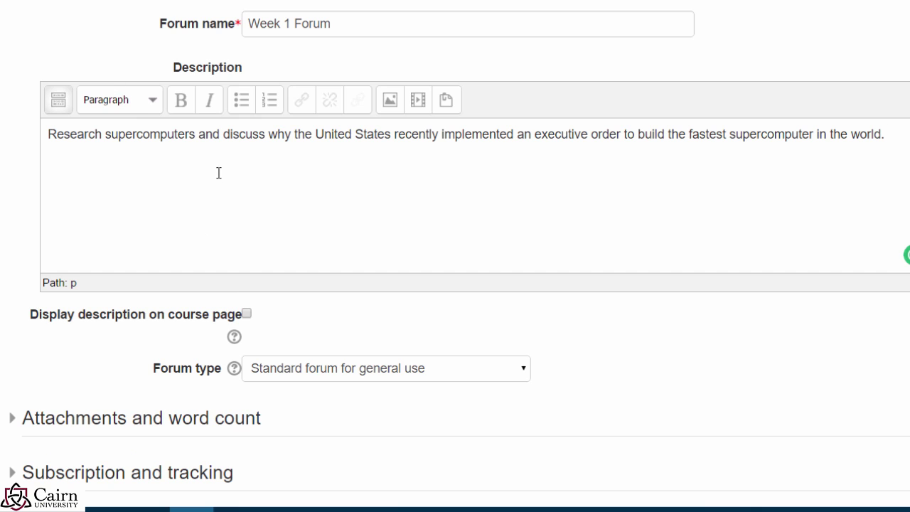
pyautogui.scroll(-1, 219, 177)
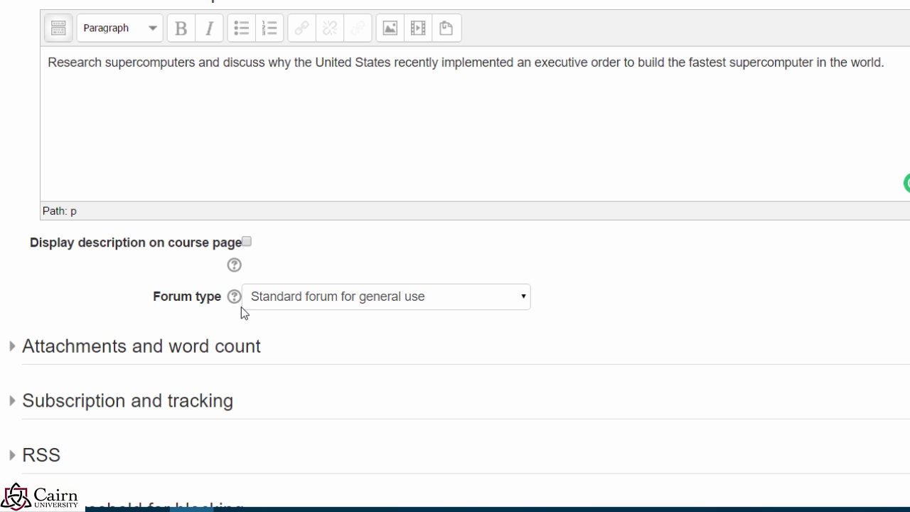
# Step: Keep the forum type as 'Standard forum for general use'
pyautogui.click(518, 310)
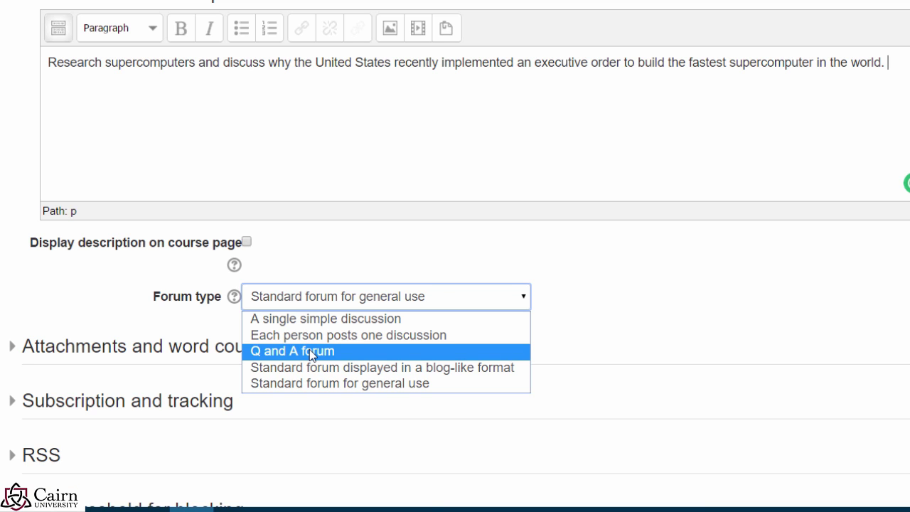
pyautogui.moveTo(132, 62); pyautogui.dragTo(613, 84)
pyautogui.click(284, 133)
pyautogui.click(315, 306)
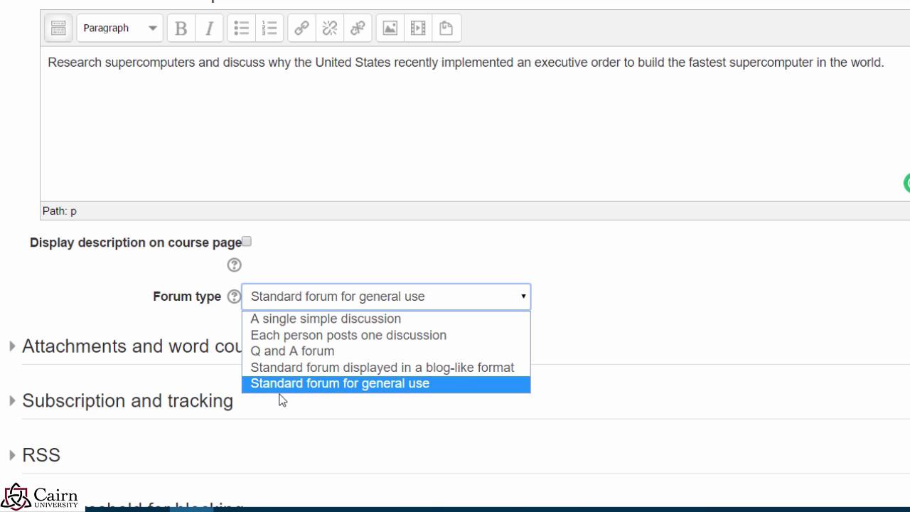
pyautogui.click(282, 390)
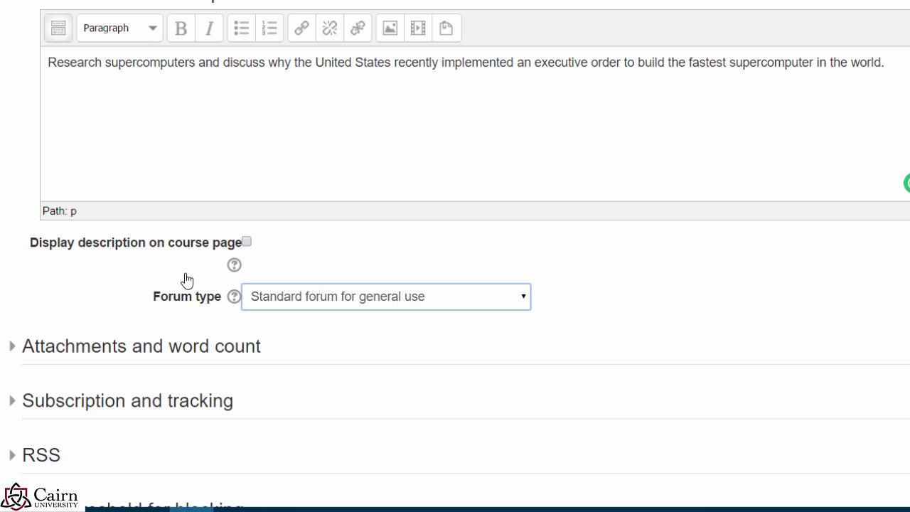
pyautogui.moveTo(888, 61); pyautogui.dragTo(101, 72)
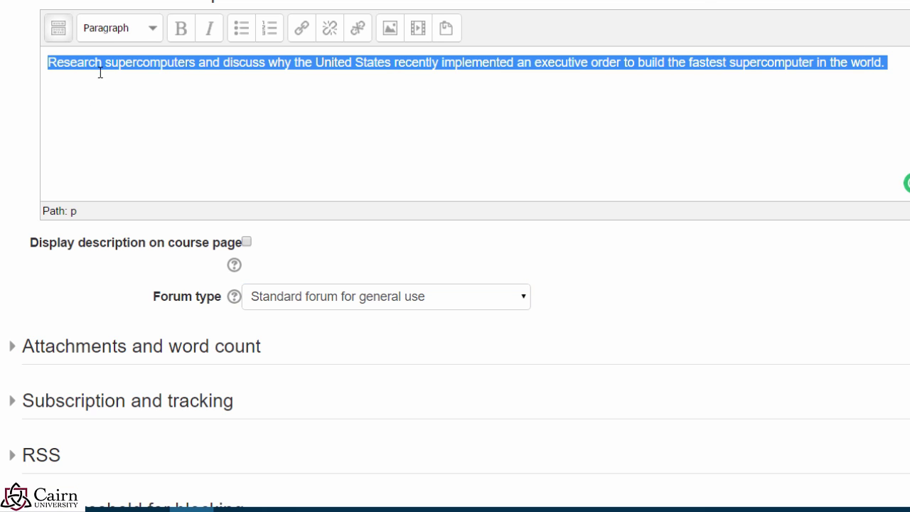
pyautogui.click(132, 110)
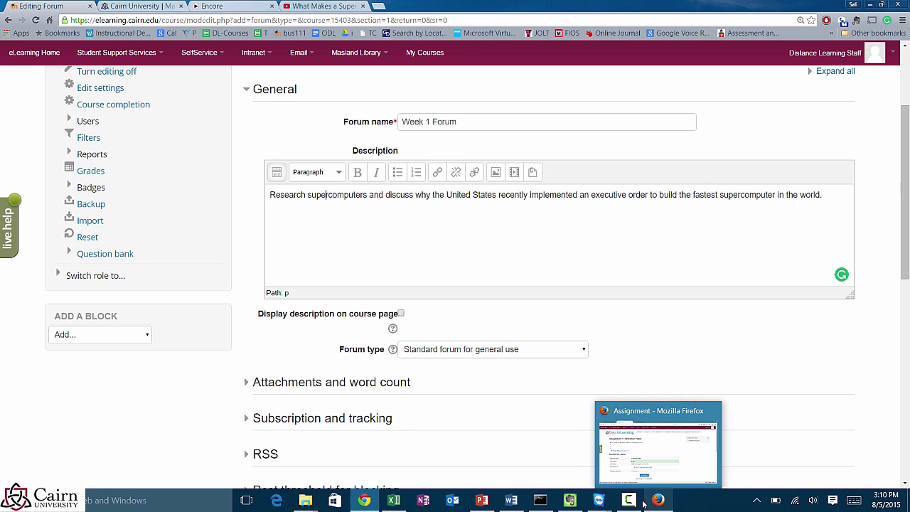
# Step: Expand the Attachments, Subscription and Grade sections and set Grade category to Course Forums
pyautogui.scroll(-3, 684, 364)
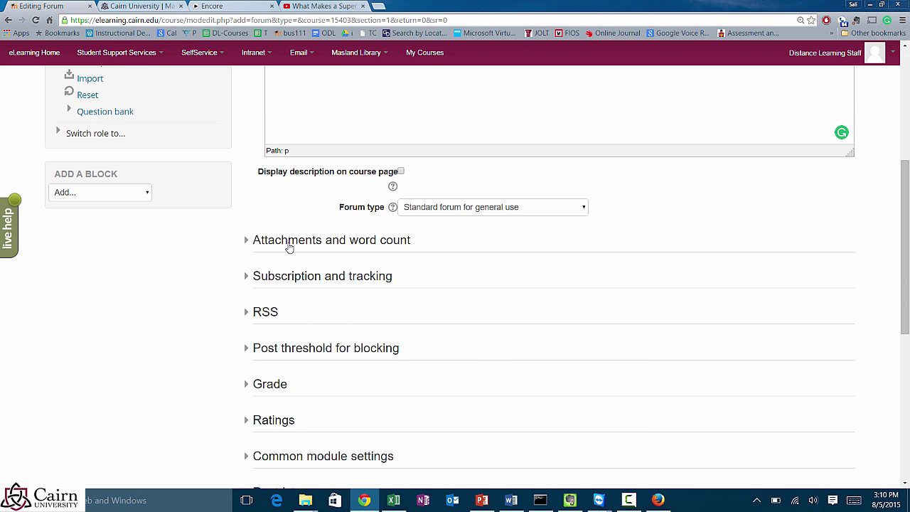
pyautogui.click(267, 243)
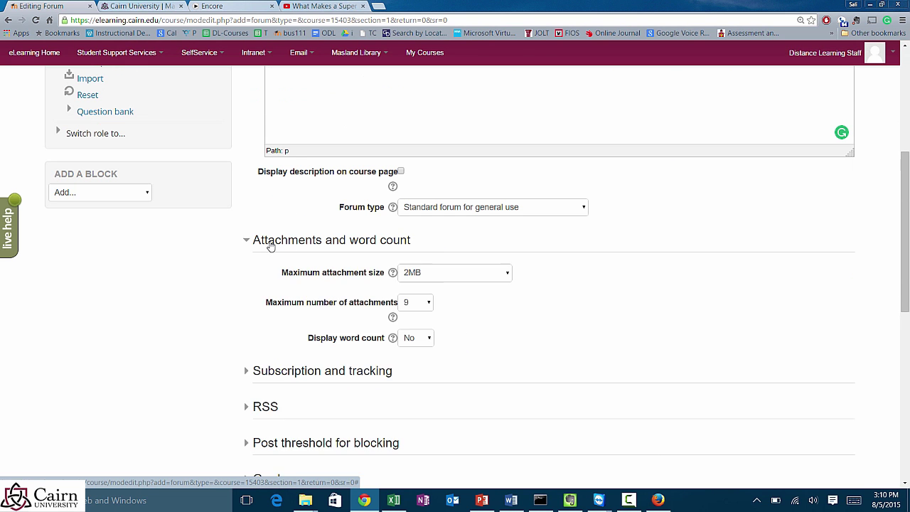
pyautogui.scroll(-1, 448, 385)
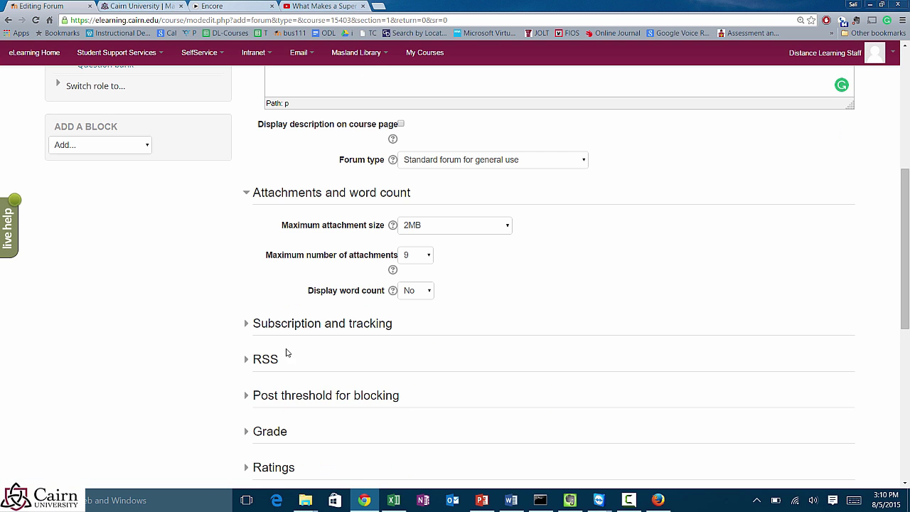
pyautogui.click(295, 325)
pyautogui.scroll(-3, 427, 366)
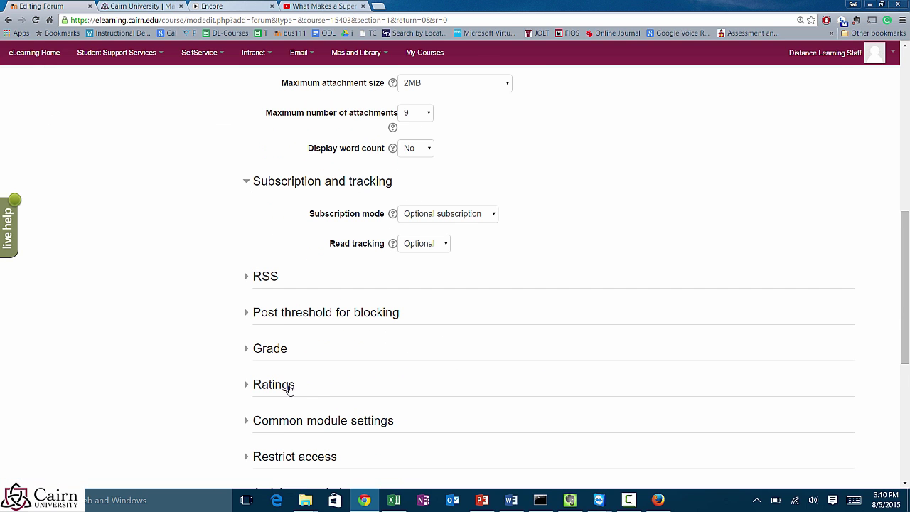
pyautogui.click(269, 349)
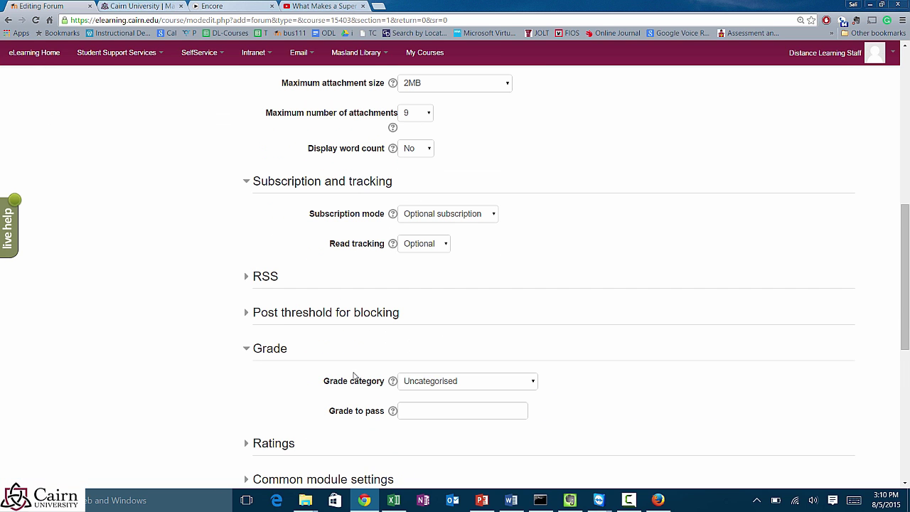
pyautogui.click(426, 386)
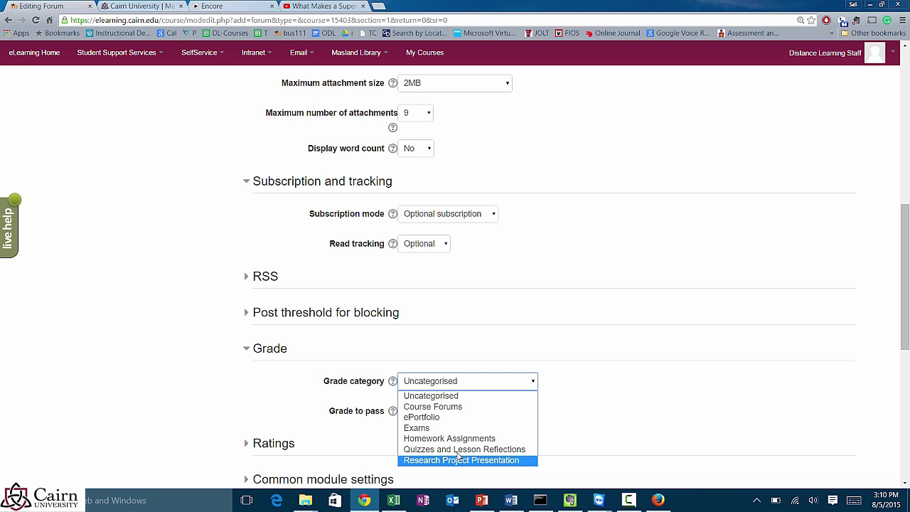
pyautogui.click(455, 406)
# Step: Expand the Ratings section to show the aggregate type options
pyautogui.click(273, 395)
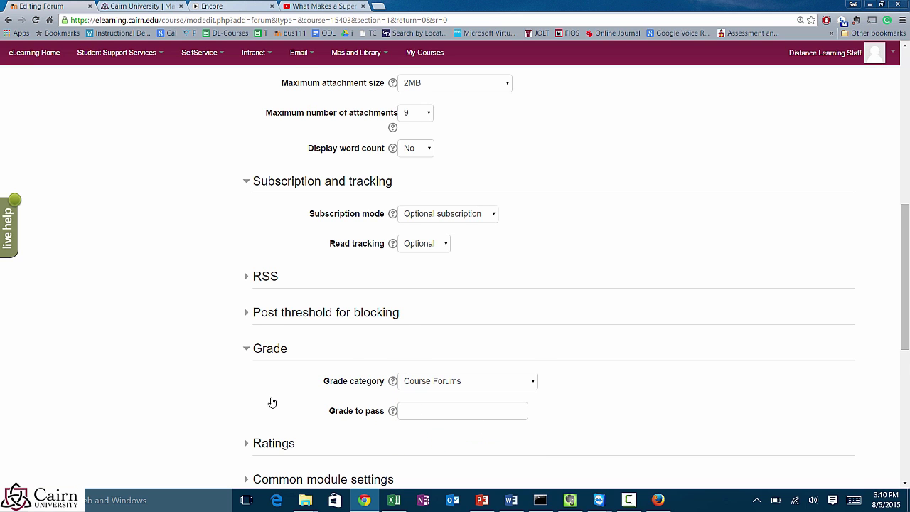
pyautogui.scroll(-1, 263, 406)
pyautogui.click(242, 399)
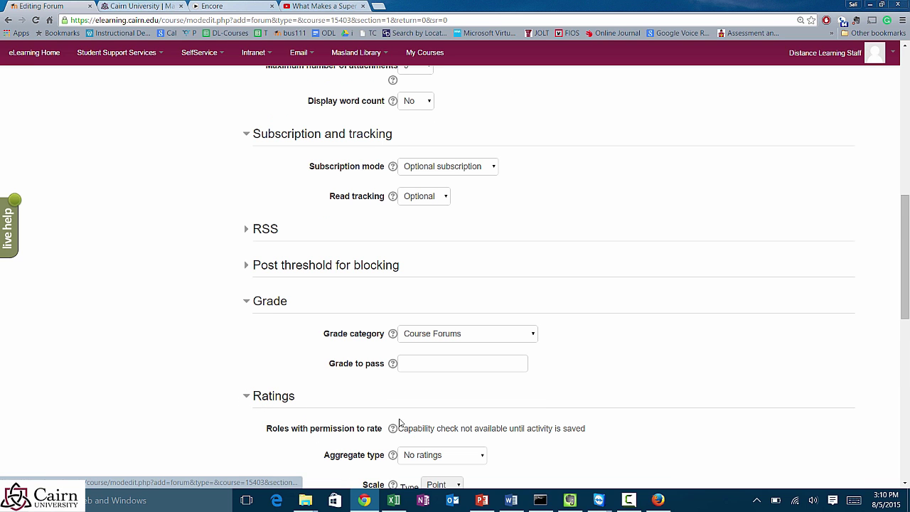
pyautogui.scroll(-2, 402, 423)
pyautogui.click(436, 363)
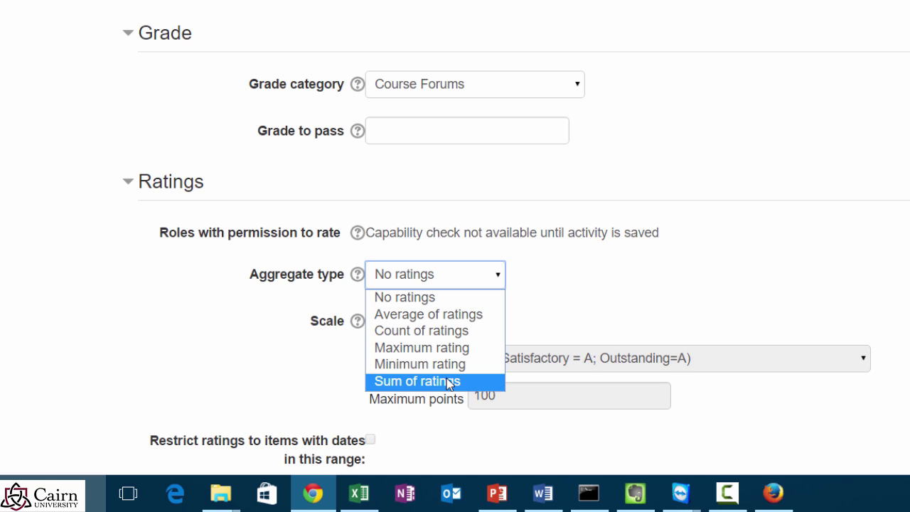
# Step: Set ratings to Average of ratings, type Point, with maximum points 100
pyautogui.click(430, 315)
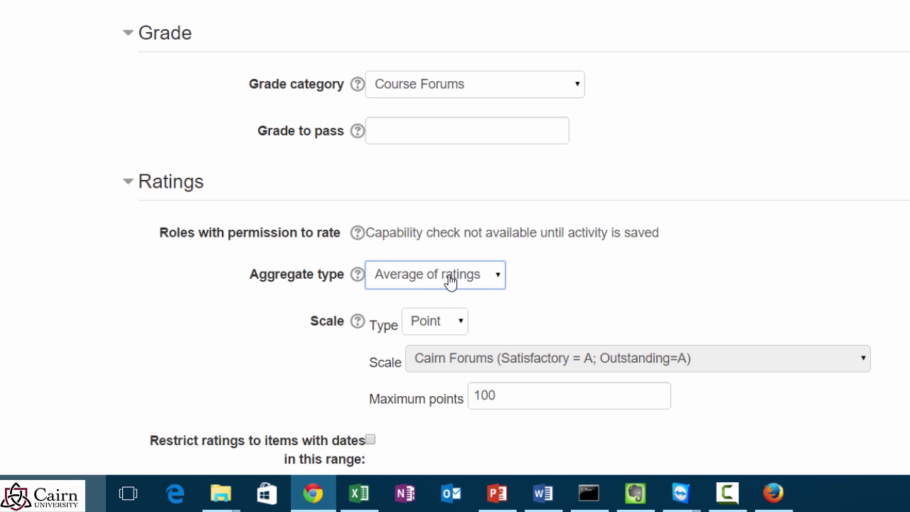
pyautogui.click(451, 327)
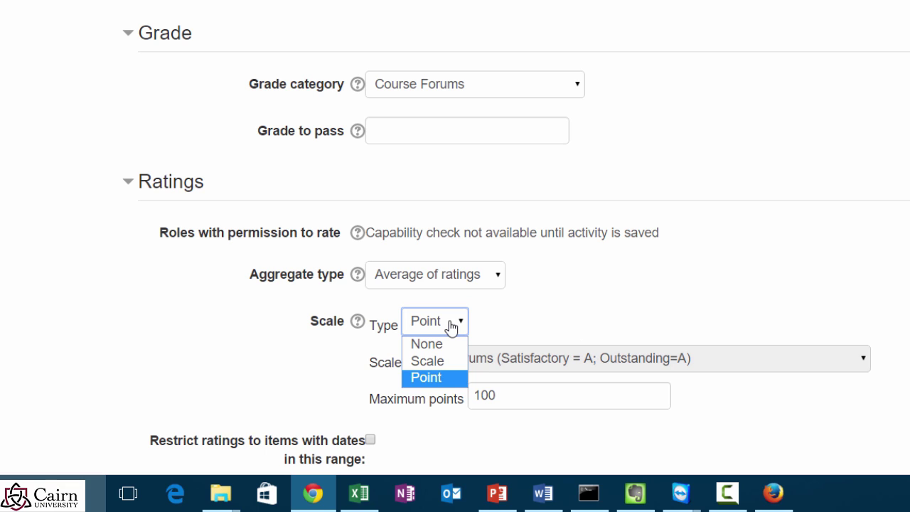
pyautogui.click(523, 397)
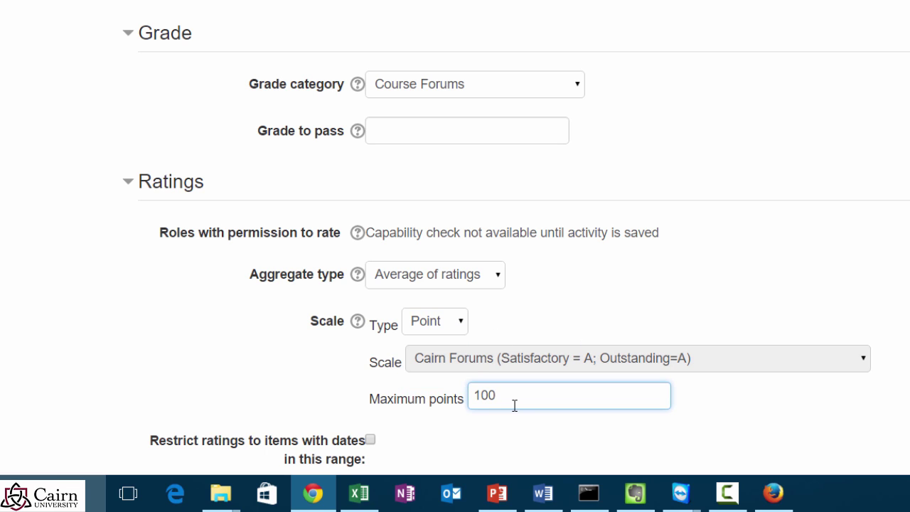
pyautogui.click(459, 326)
pyautogui.click(431, 361)
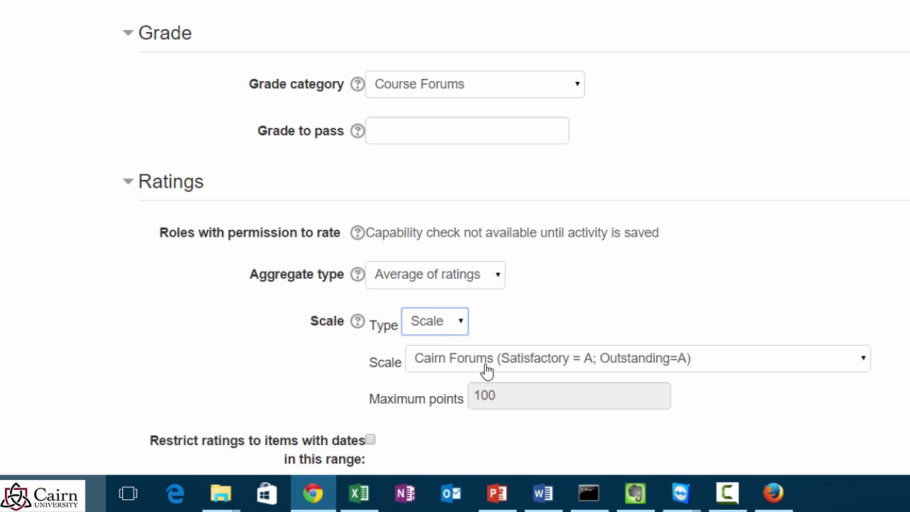
pyautogui.click(486, 370)
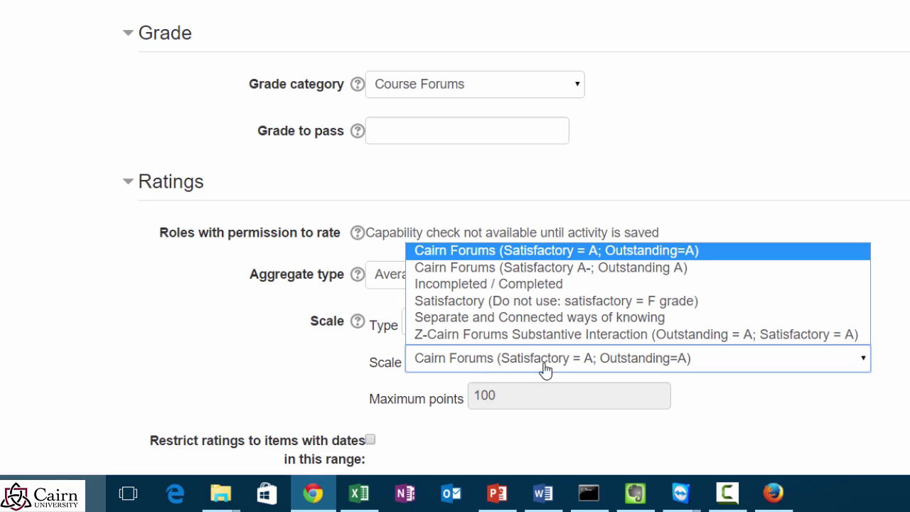
pyautogui.click(792, 439)
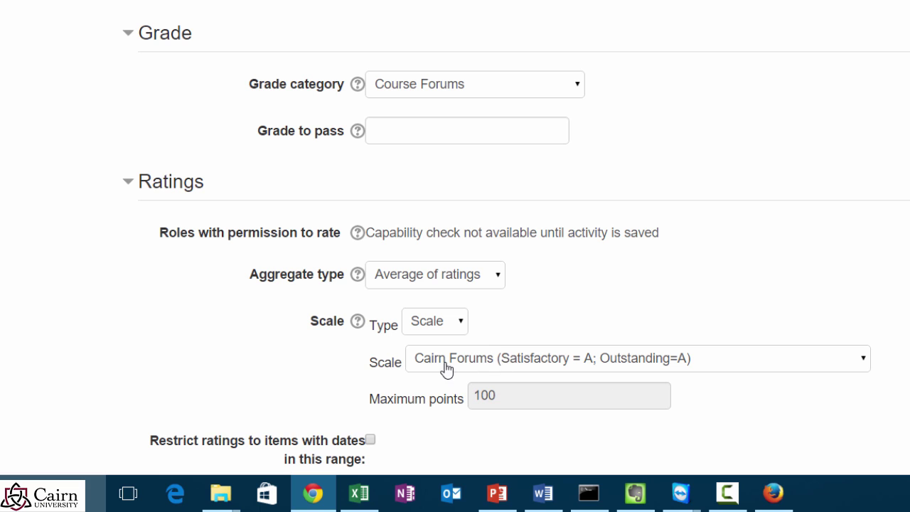
pyautogui.click(460, 321)
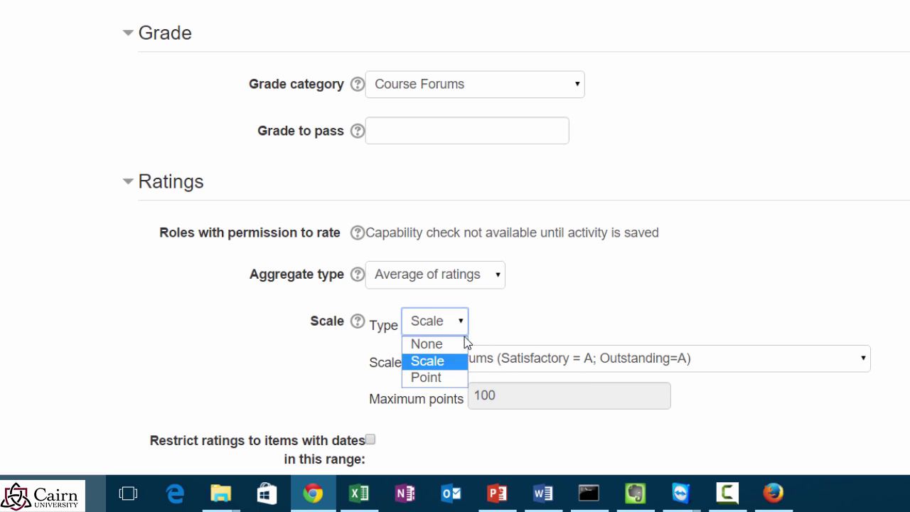
pyautogui.click(429, 378)
pyautogui.click(524, 395)
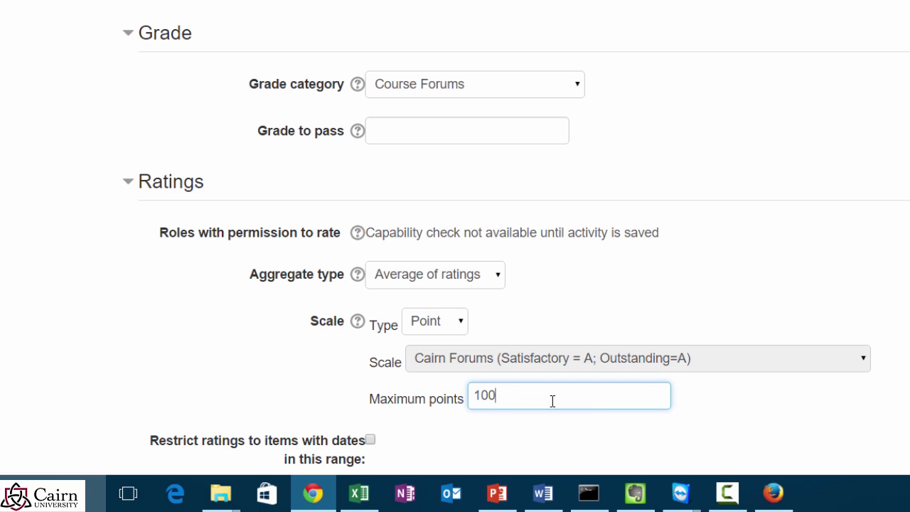
# Step: Expand Activity completion, then save the forum and return to the course
pyautogui.scroll(-2, 624, 417)
pyautogui.scroll(-2, 614, 411)
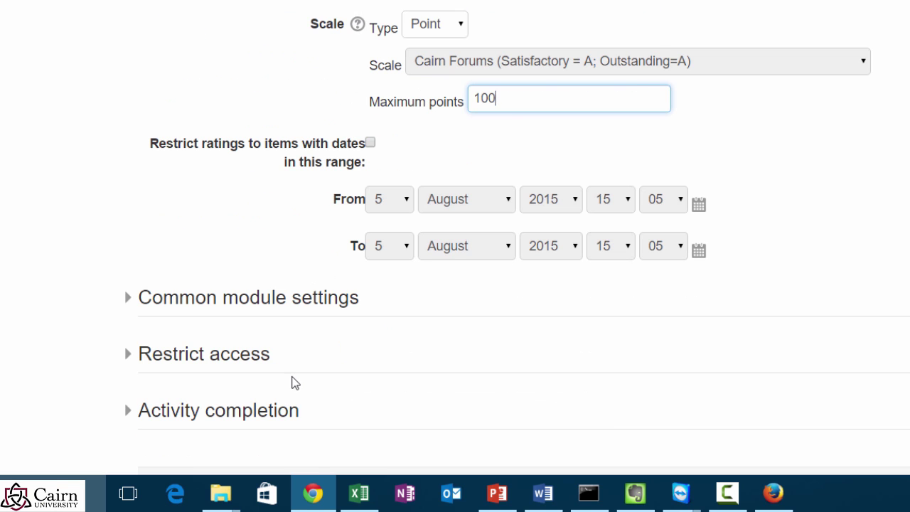
pyautogui.scroll(-2, 295, 382)
pyautogui.click(161, 267)
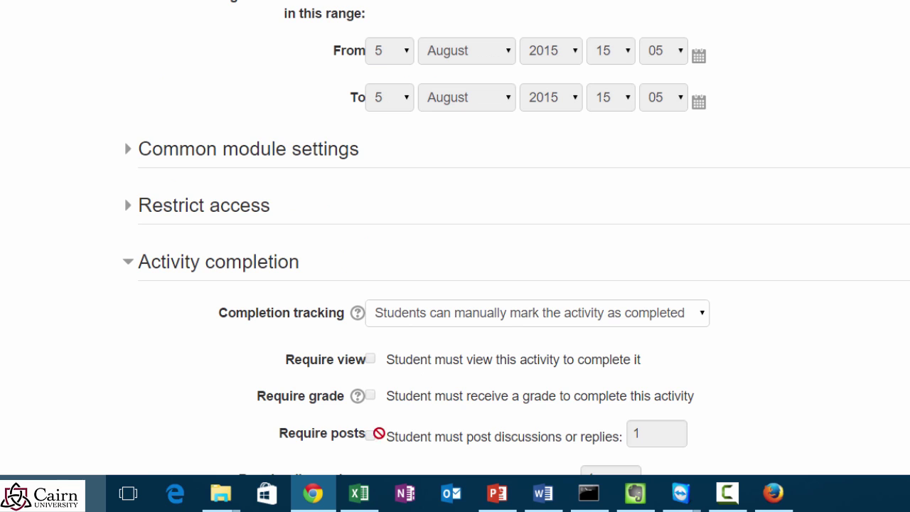
pyautogui.scroll(-2, 379, 433)
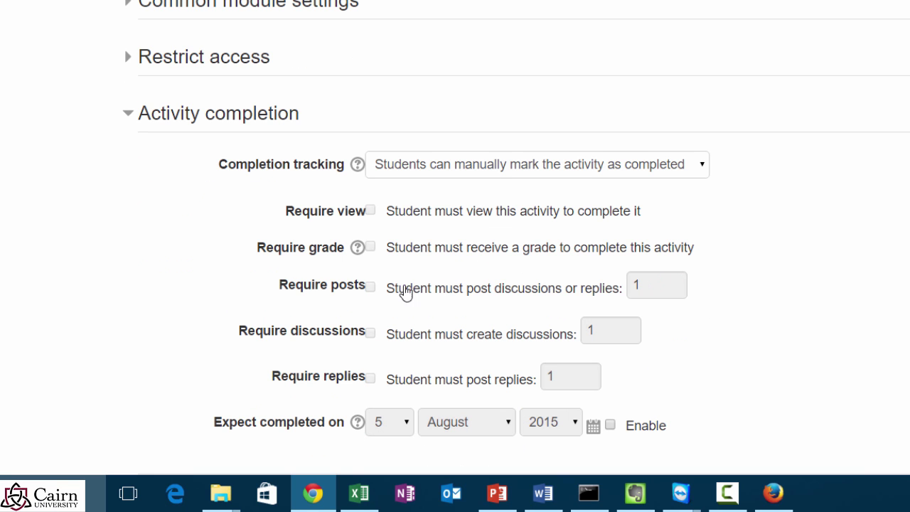
pyautogui.scroll(-2, 412, 302)
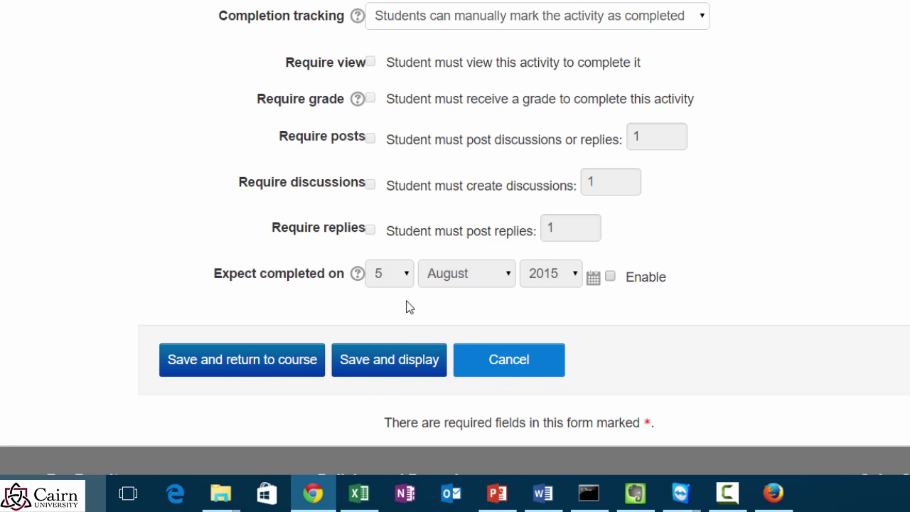
pyautogui.click(286, 366)
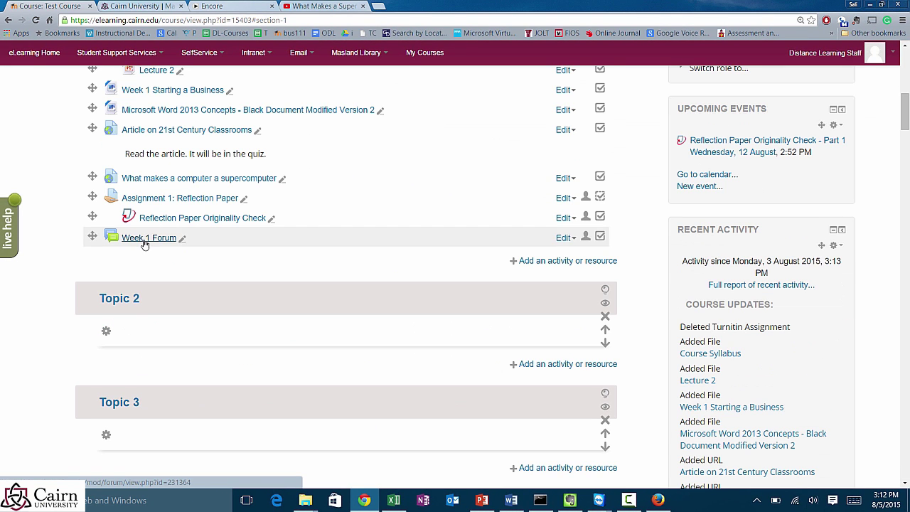
# Step: Review the new Week 1 Forum page, then switch to the student's browser session
pyautogui.click(162, 239)
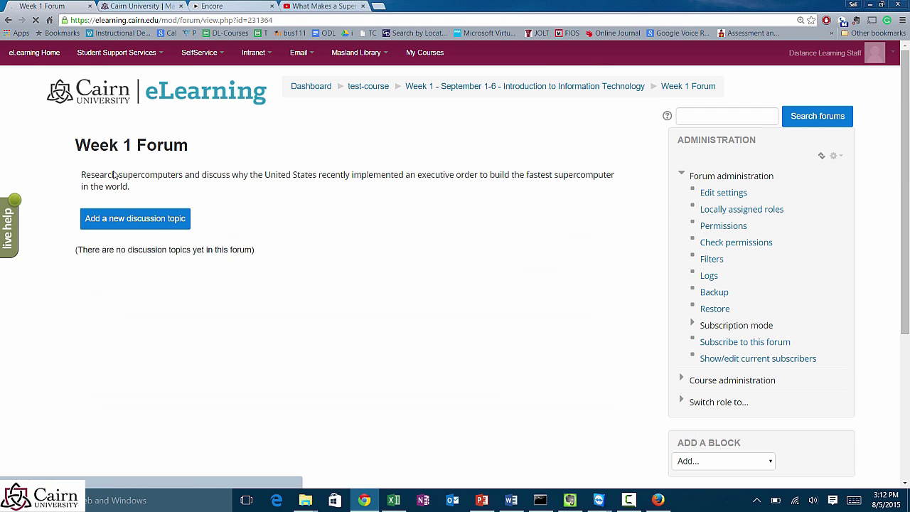
pyautogui.moveTo(120, 175)
pyautogui.mouseDown()
pyautogui.moveTo(143, 184)
pyautogui.moveTo(104, 176)
pyautogui.mouseUp()
pyautogui.click(142, 188)
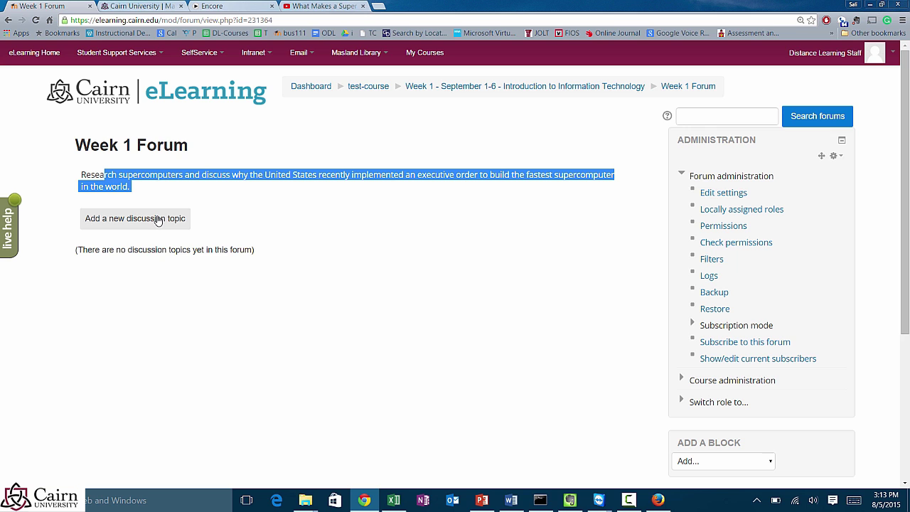
pyautogui.click(655, 502)
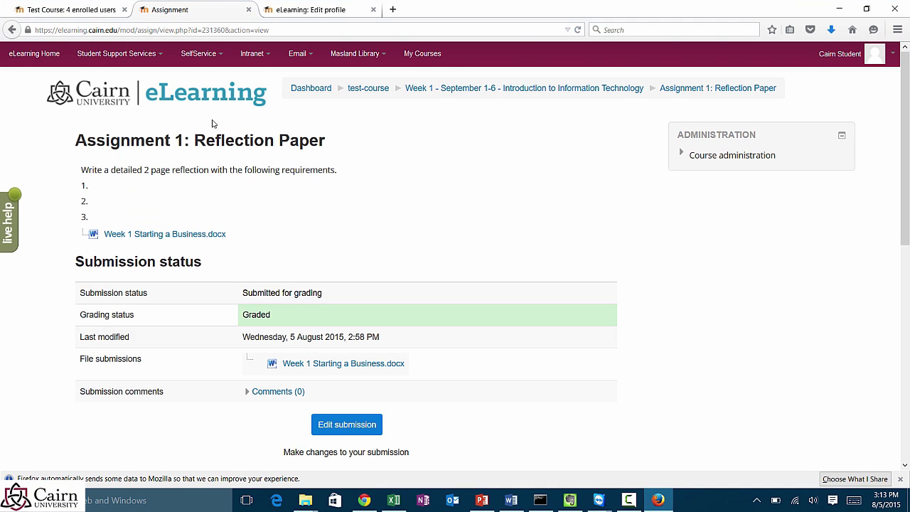
# Step: As the student, post a Week 1 Forum topic with the student's name as subject and 'My response here.'
pyautogui.click(374, 94)
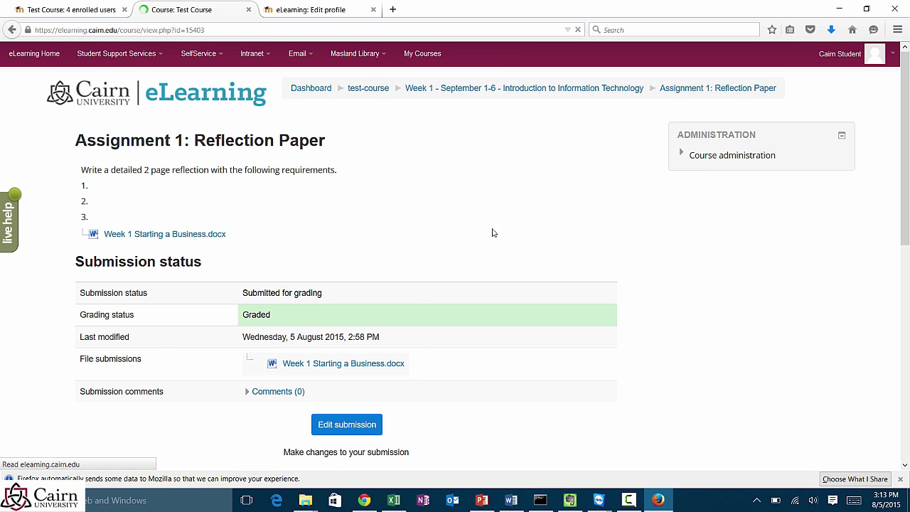
pyautogui.scroll(-10, 388, 319)
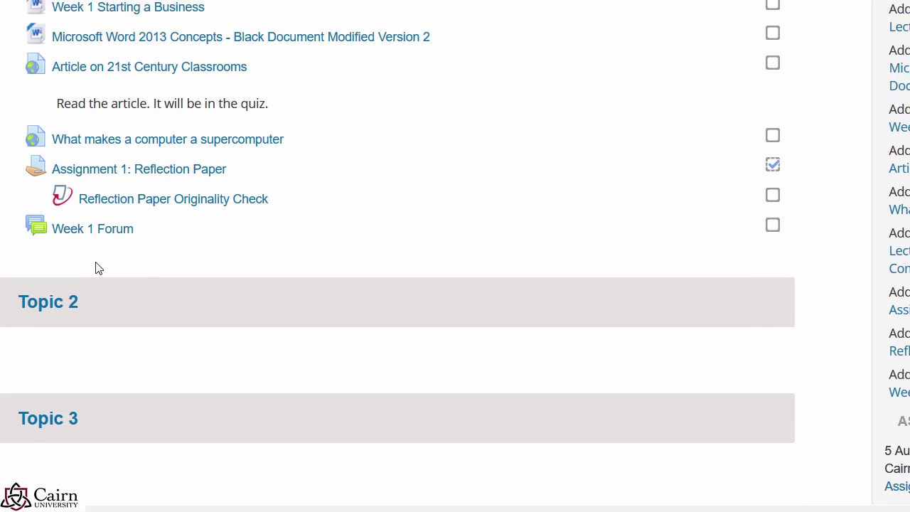
pyautogui.click(130, 223)
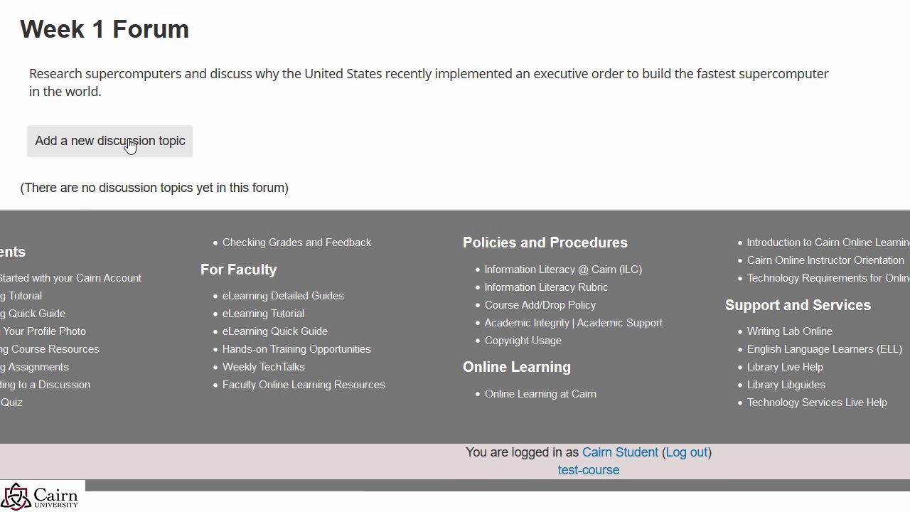
pyautogui.click(131, 150)
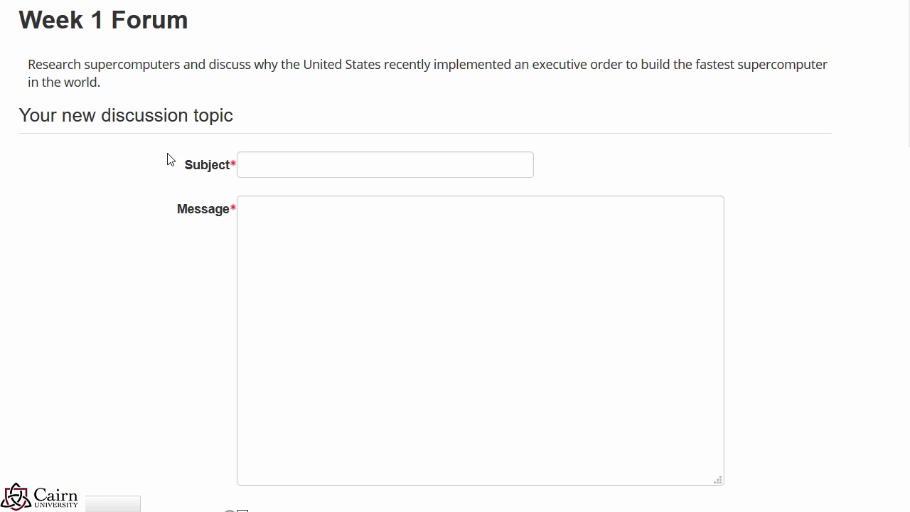
pyautogui.click(310, 168)
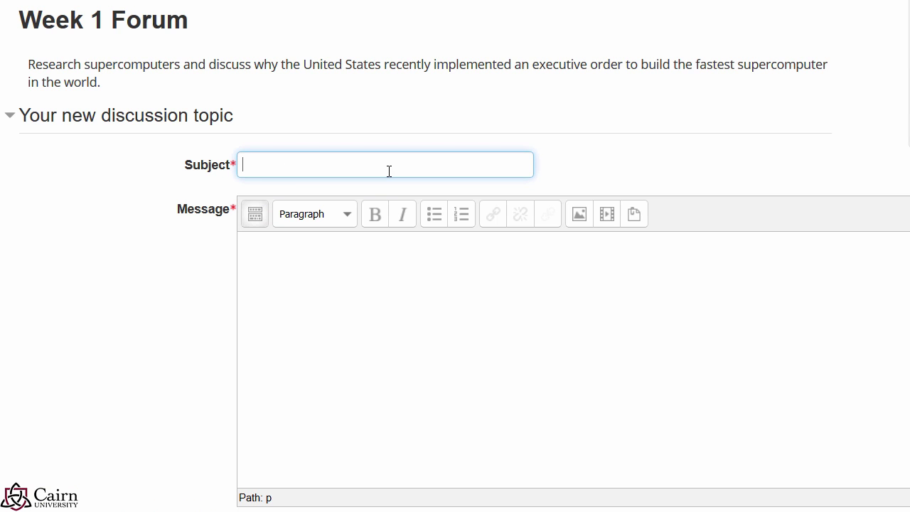
pyautogui.press('Tab')
pyautogui.write('My response her')
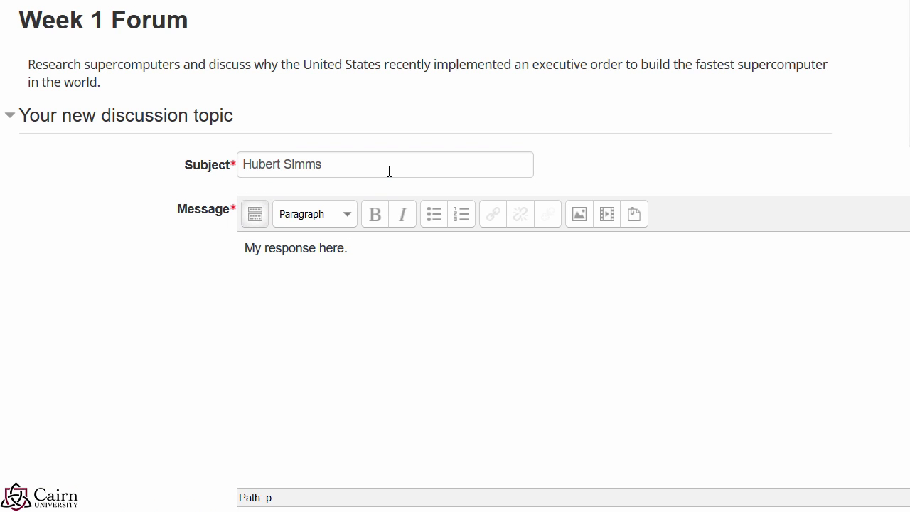
pyautogui.write('e.')
pyautogui.scroll(-3, 382, 296)
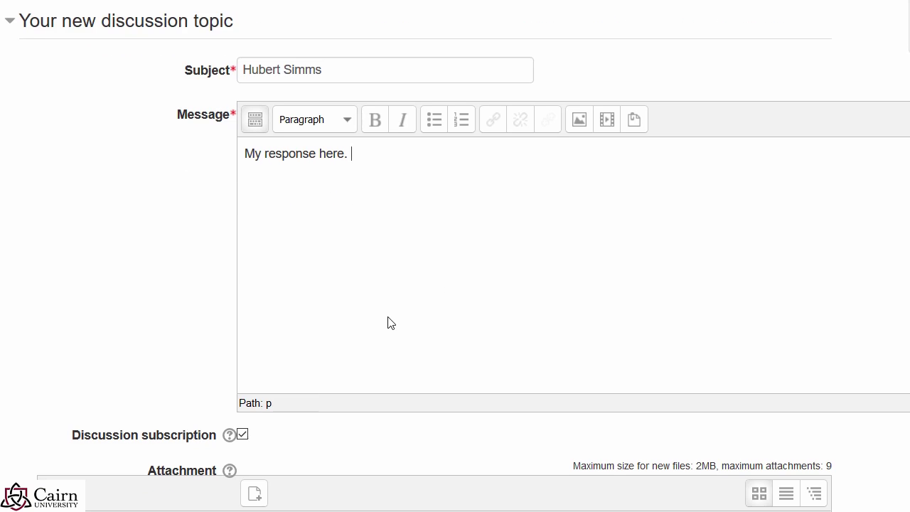
pyautogui.scroll(-3, 256, 397)
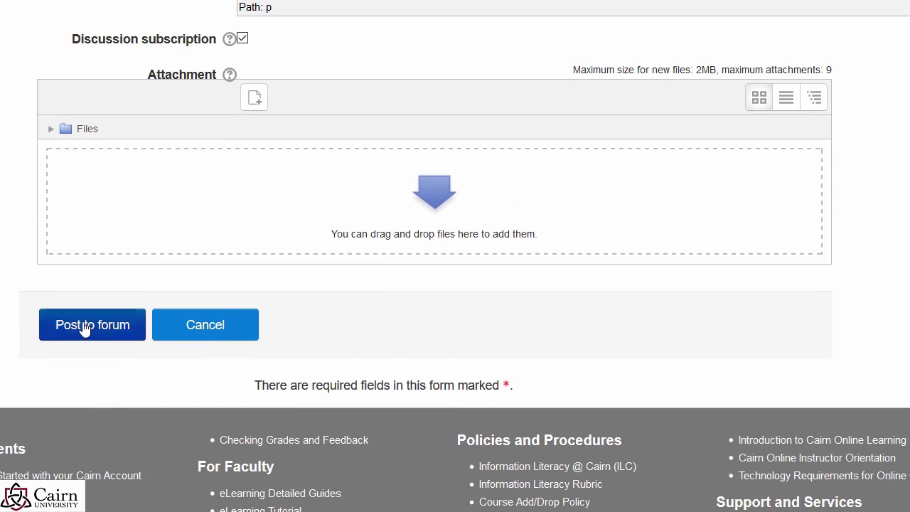
pyautogui.click(84, 327)
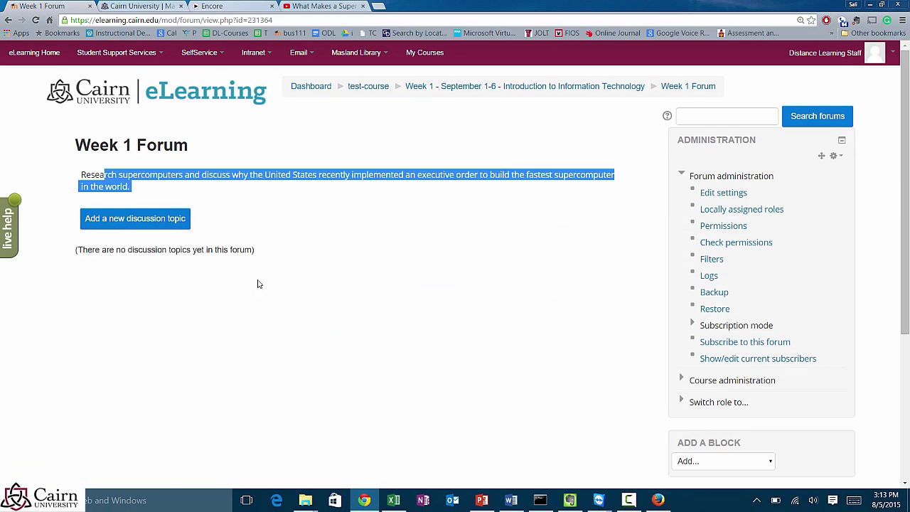
# Step: Reload the Week 1 Forum, open the student's discussion and rate the post 87
pyautogui.click(258, 282)
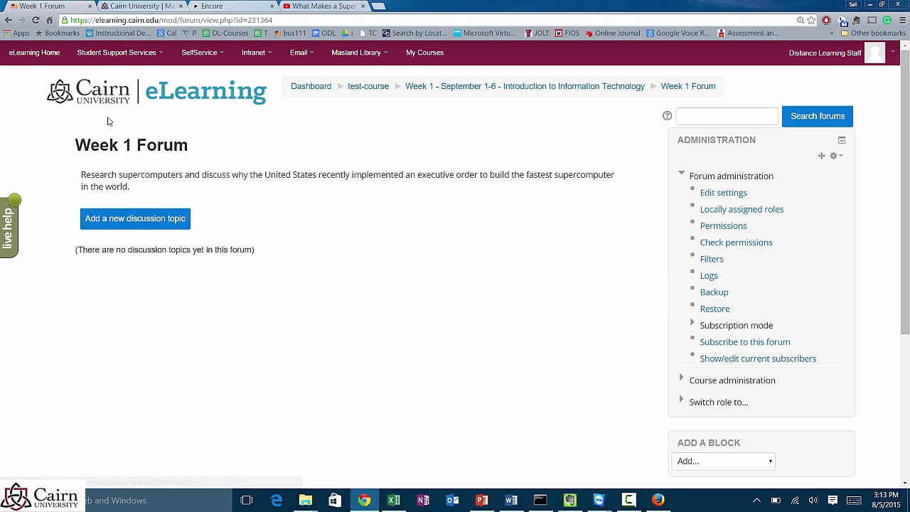
pyautogui.click(36, 20)
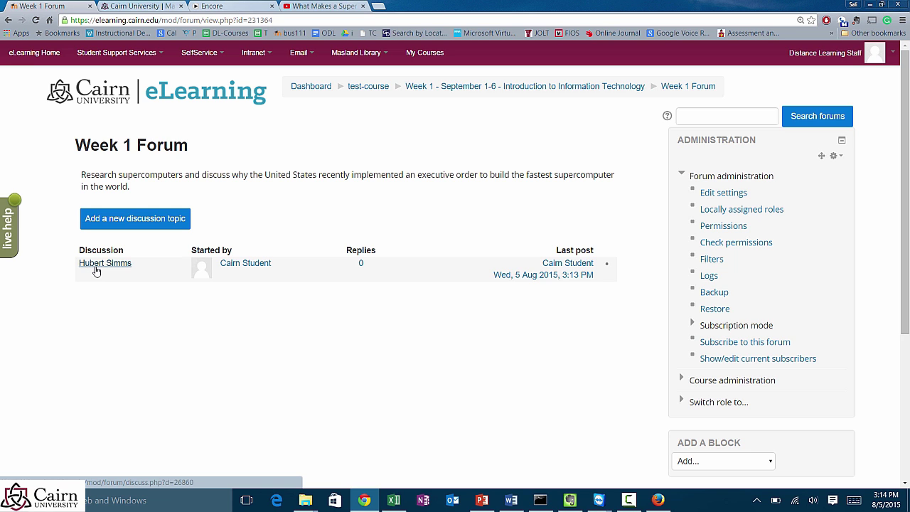
pyautogui.click(95, 267)
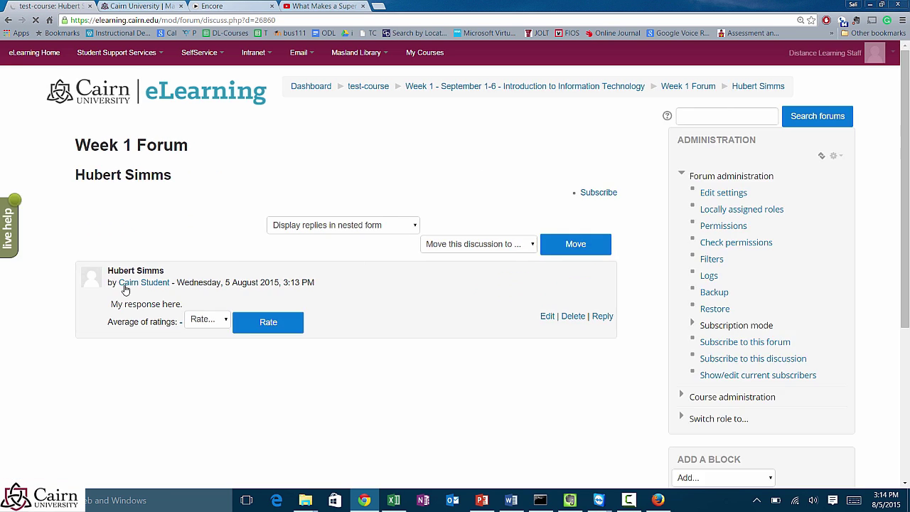
pyautogui.click(224, 321)
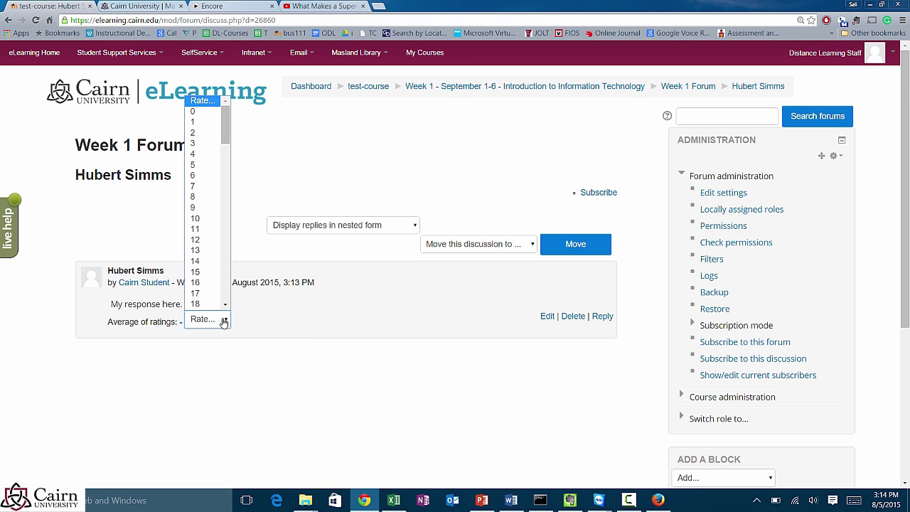
pyautogui.moveTo(227, 138); pyautogui.dragTo(220, 326)
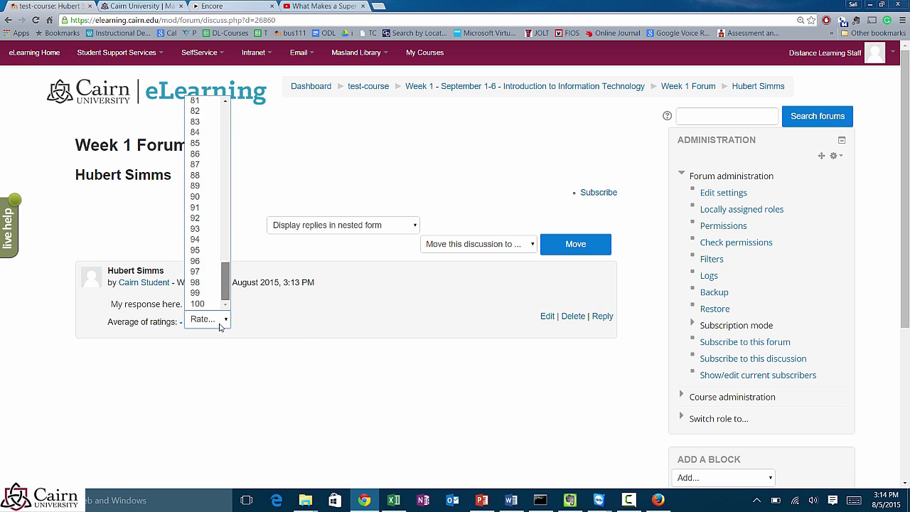
pyautogui.click(207, 165)
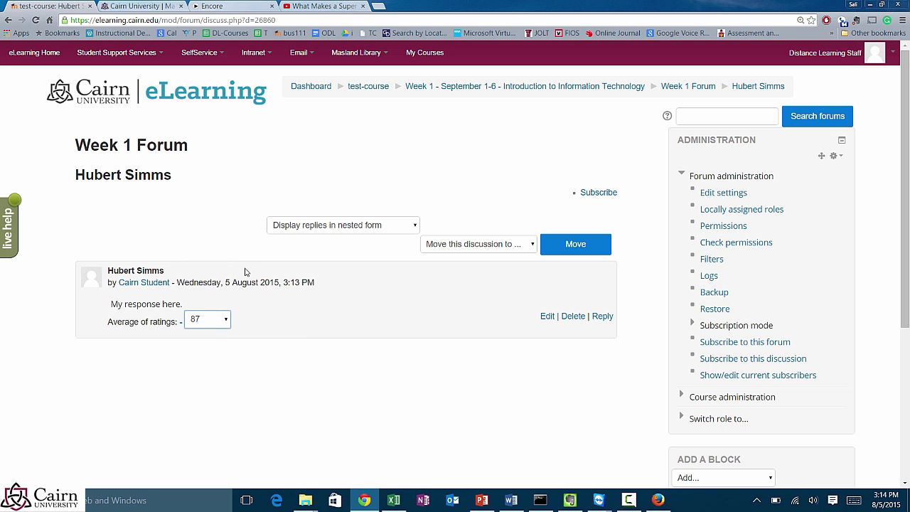
pyautogui.click(601, 316)
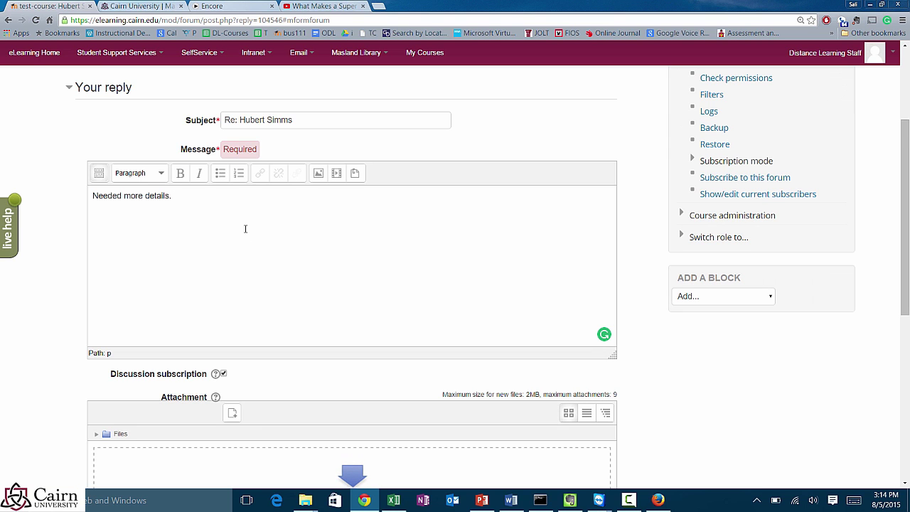
# Step: Post the reply 'Needed more details.' and continue back to the discussion thread
pyautogui.scroll(-1, 212, 234)
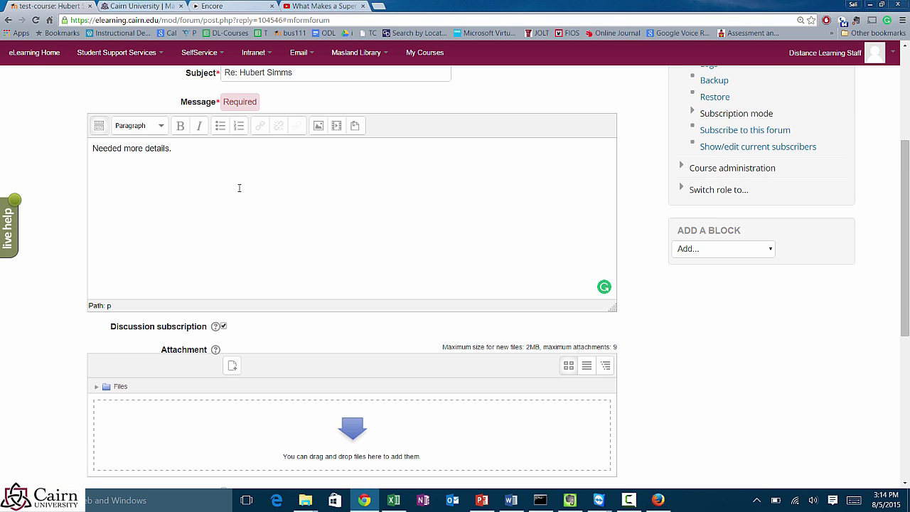
pyautogui.scroll(-1, 239, 190)
pyautogui.scroll(-1, 213, 374)
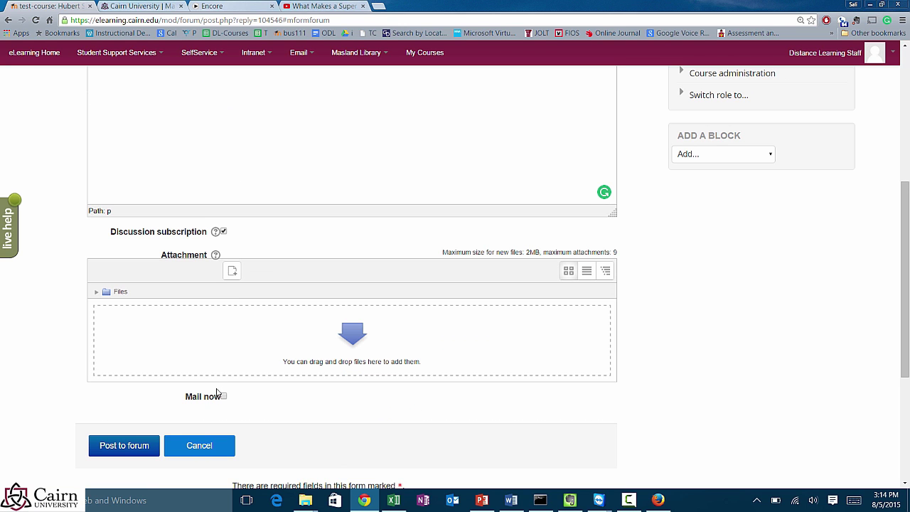
pyautogui.click(139, 452)
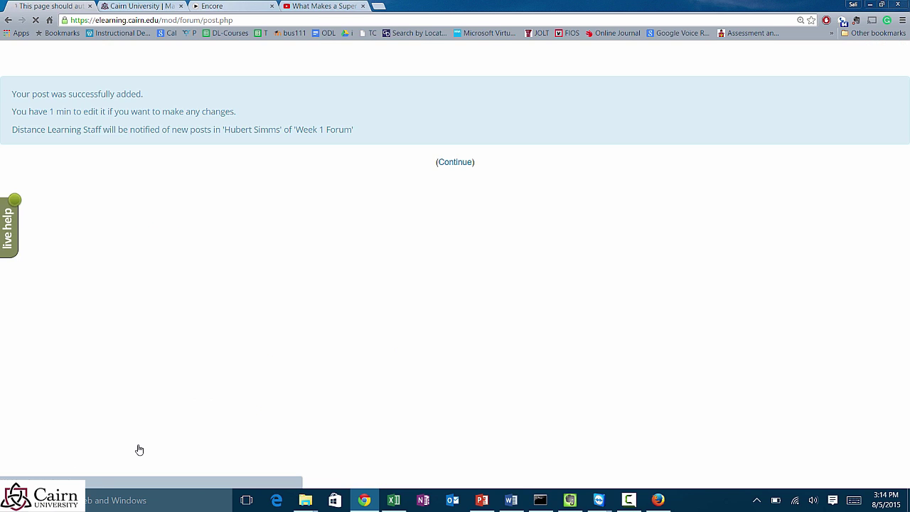
pyautogui.click(457, 162)
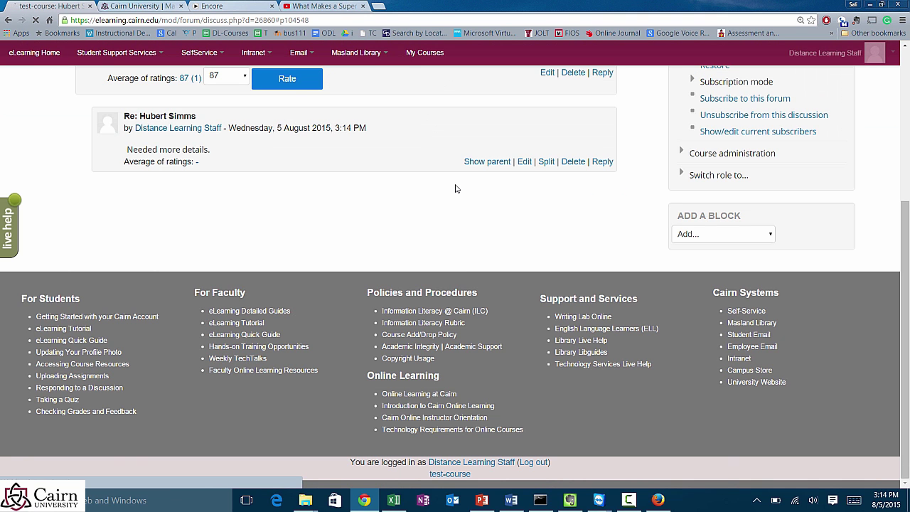
pyautogui.scroll(1, 374, 260)
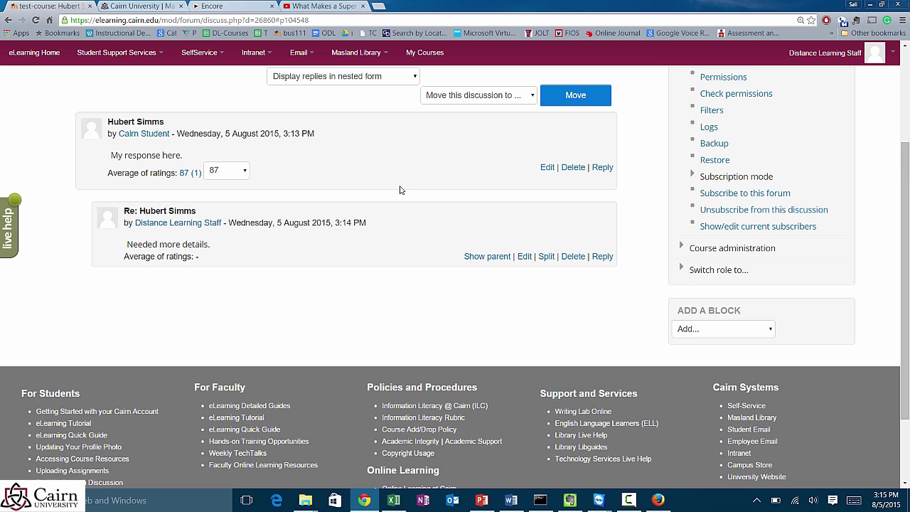
# Step: Return to the Week 1 Forum discussion and subscribe to the whole forum
pyautogui.scroll(-1, 453, 205)
pyautogui.scroll(3, 453, 204)
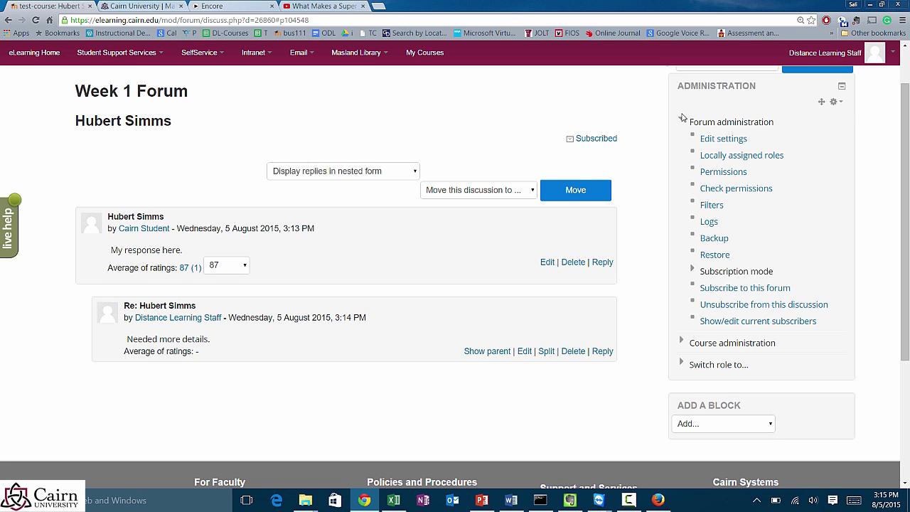
pyautogui.scroll(1, 626, 151)
pyautogui.click(686, 86)
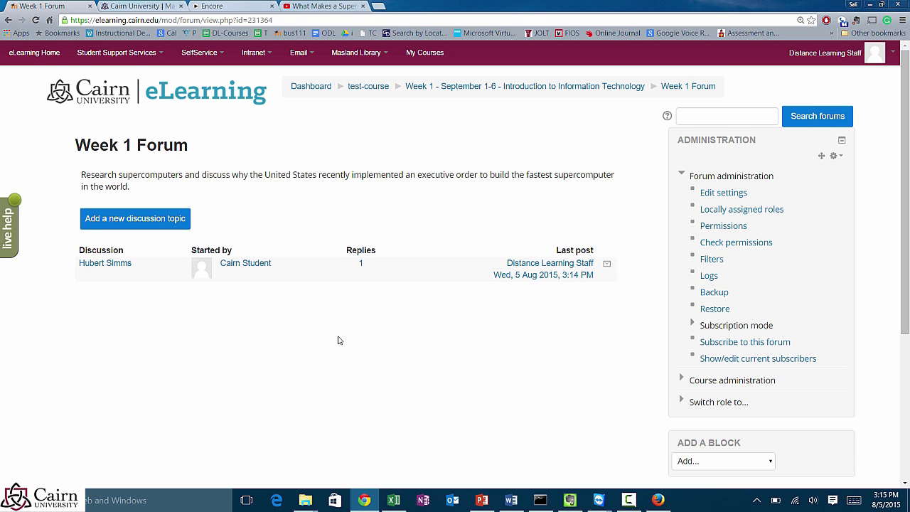
pyautogui.click(116, 268)
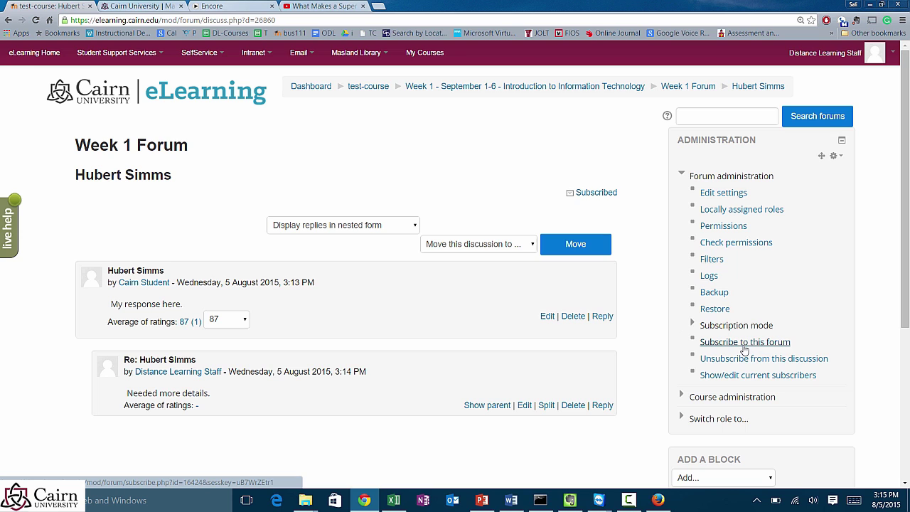
pyautogui.click(742, 347)
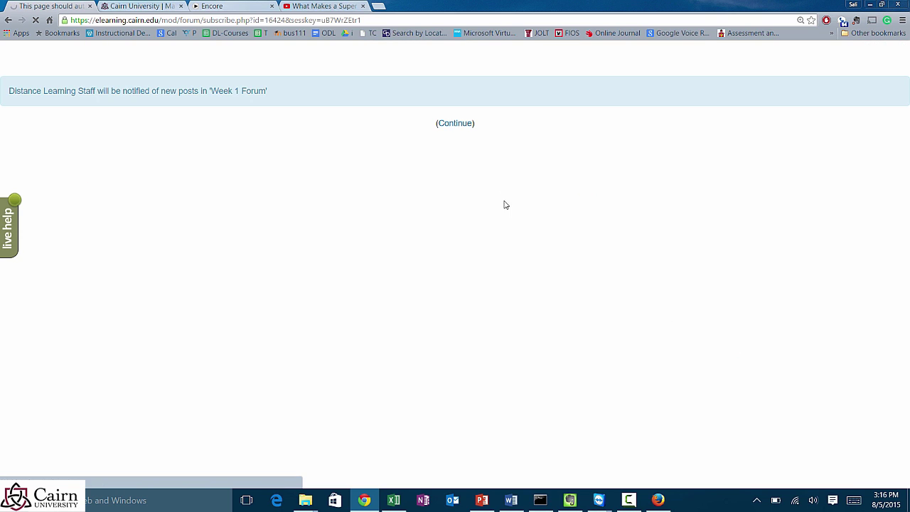
pyautogui.click(449, 125)
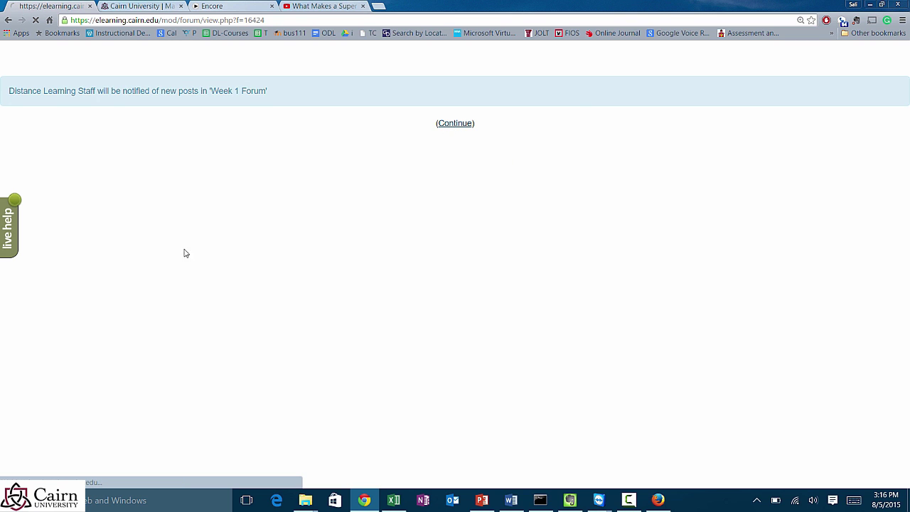
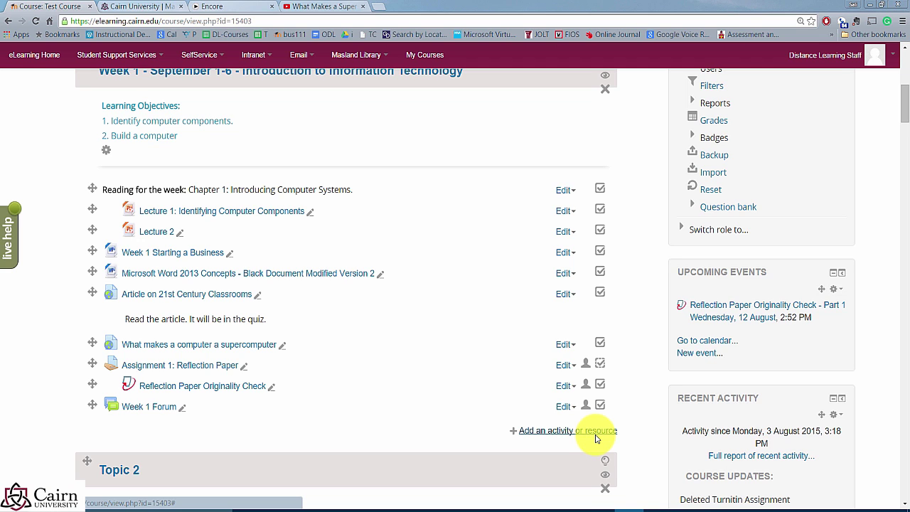
# Step: Add a new Quiz activity to Week 1 through the activity chooser
pyautogui.scroll(5, 423, 437)
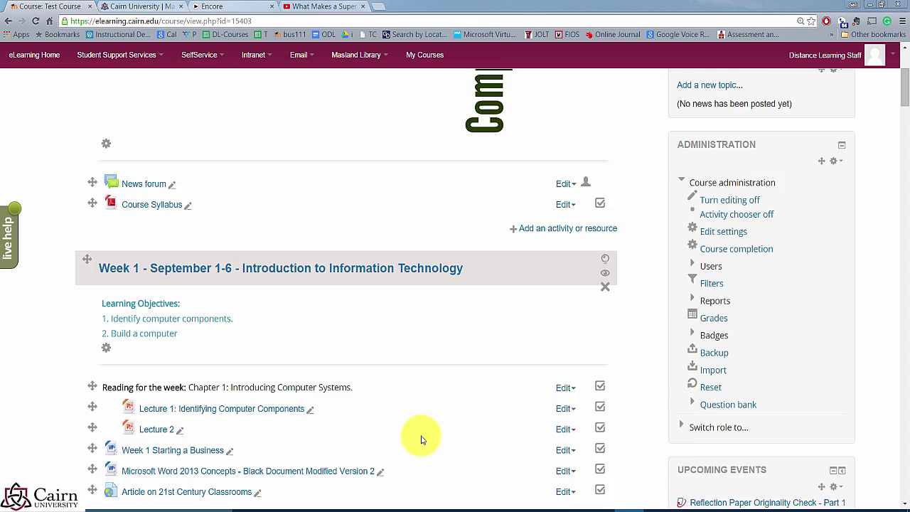
pyautogui.scroll(-5, 427, 441)
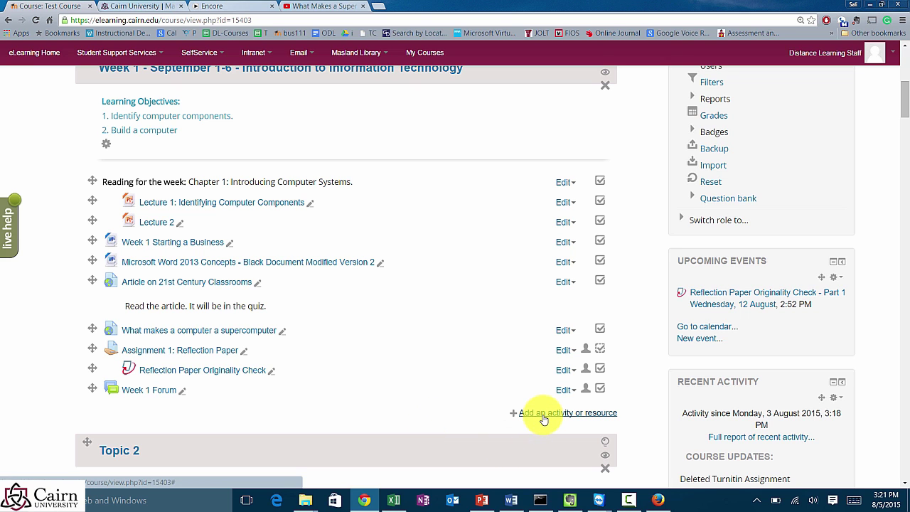
pyautogui.scroll(1, 569, 284)
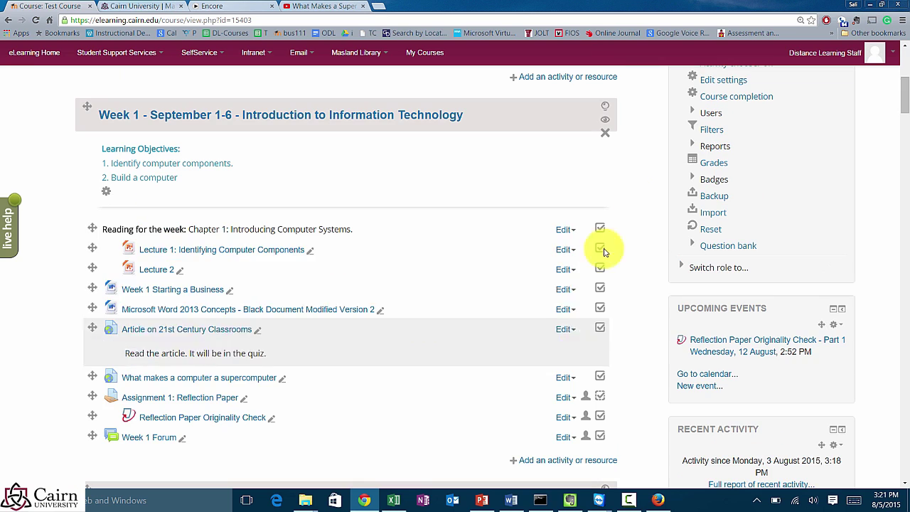
pyautogui.click(550, 462)
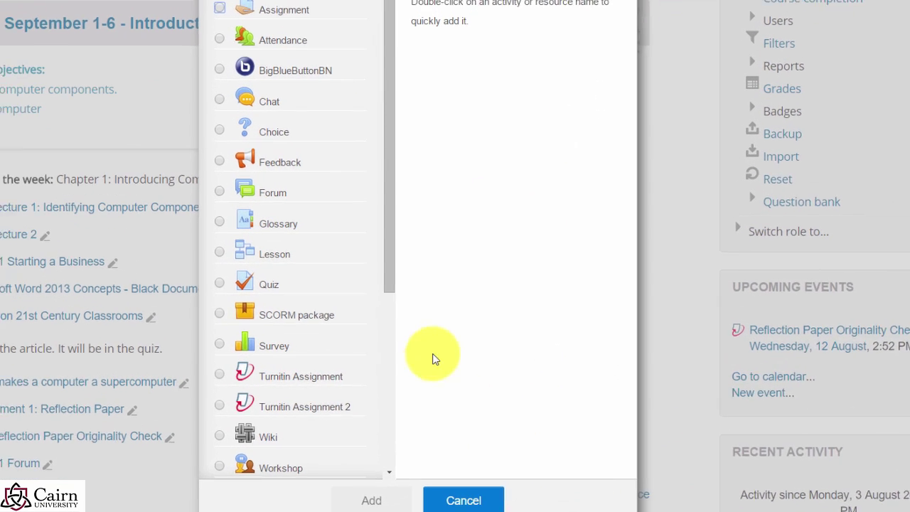
pyautogui.moveTo(381, 266); pyautogui.dragTo(362, 469)
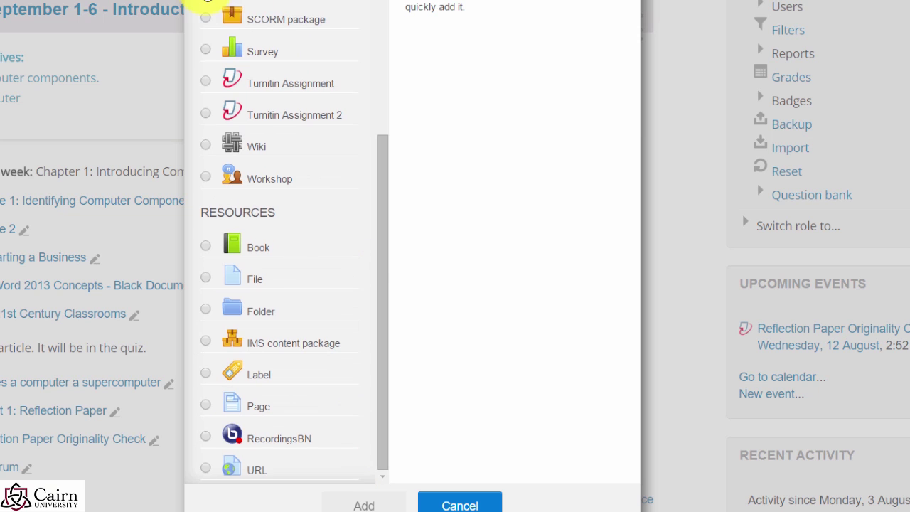
pyautogui.click(205, 0)
pyautogui.moveTo(379, 246); pyautogui.dragTo(392, 203)
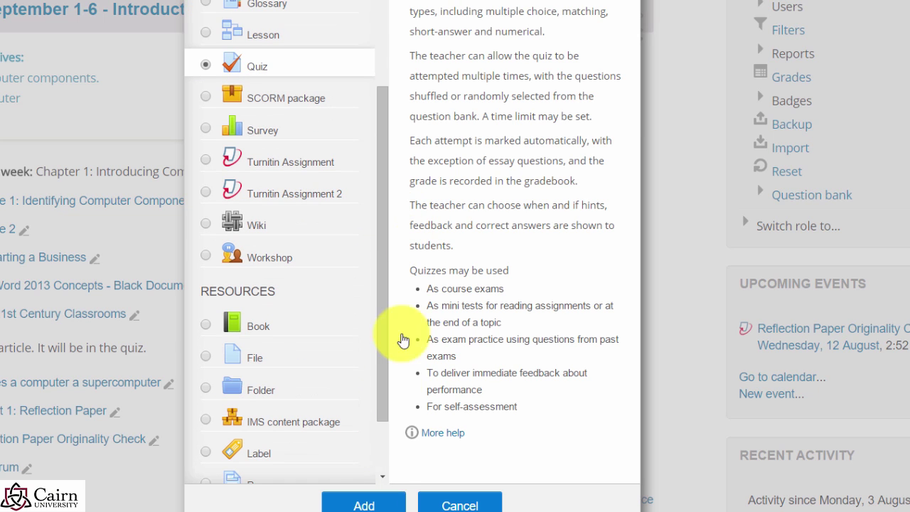
pyautogui.click(387, 503)
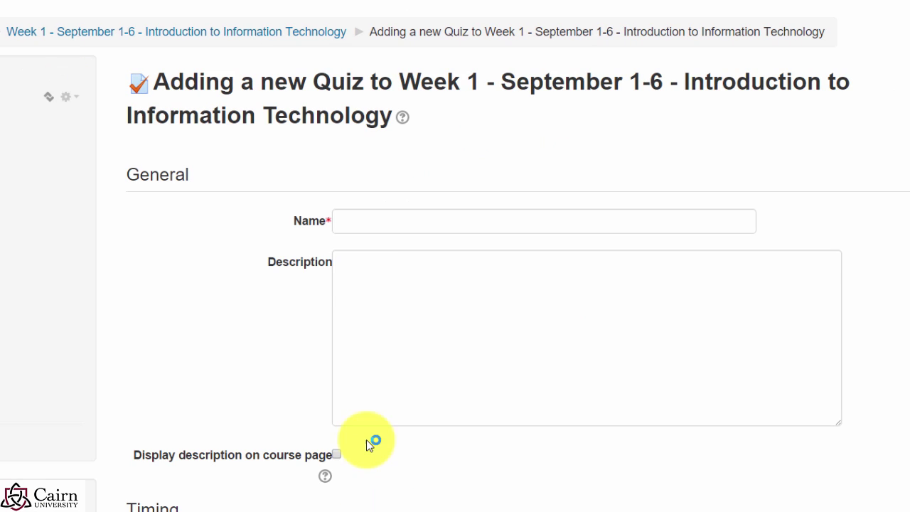
# Step: Enter 'Chapter 1 Quiz' as the name and 'Read chapter 1. 20 questions.' as the description
pyautogui.click(364, 231)
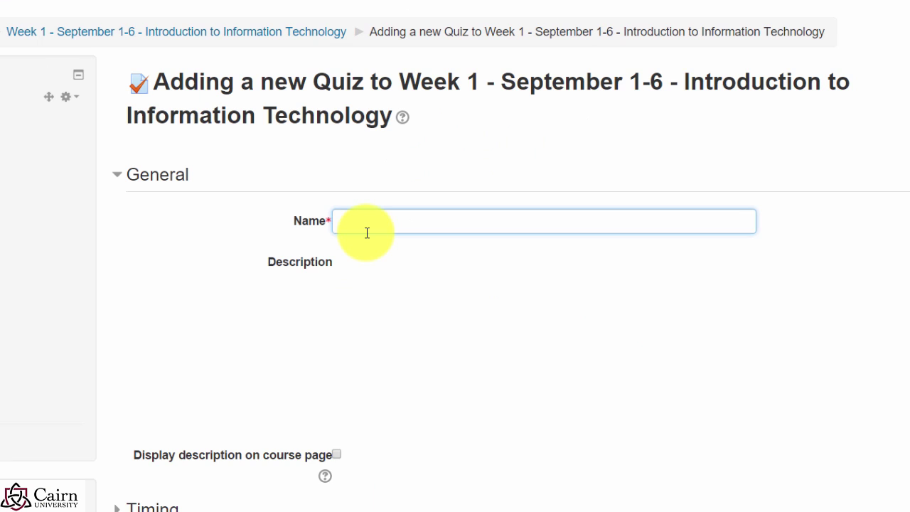
pyautogui.write('Chapter')
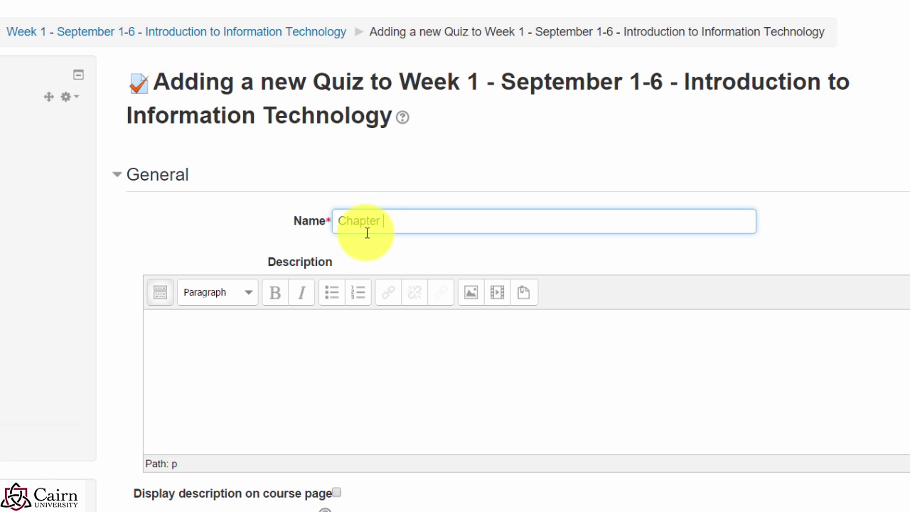
pyautogui.write(' 1 Quiz')
pyautogui.click(230, 402)
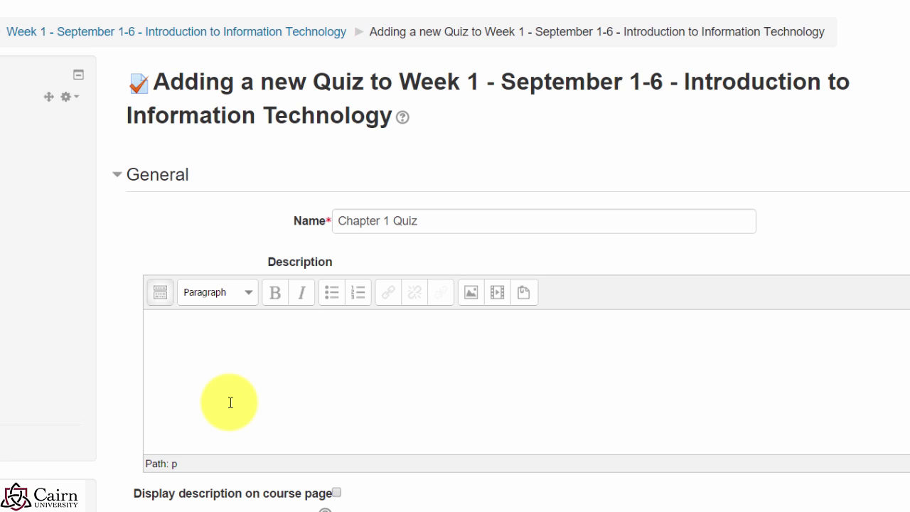
pyautogui.write('Read chapter 1. 20 questions.')
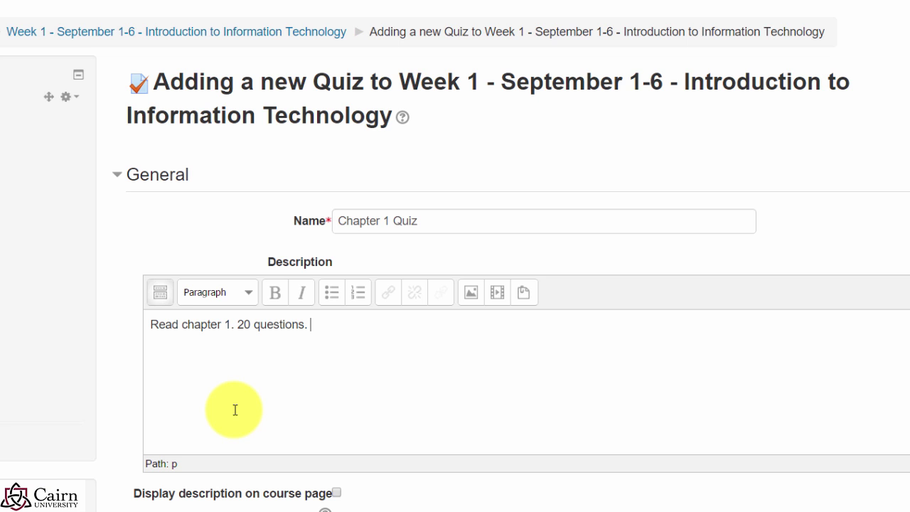
pyautogui.scroll(-2, 223, 420)
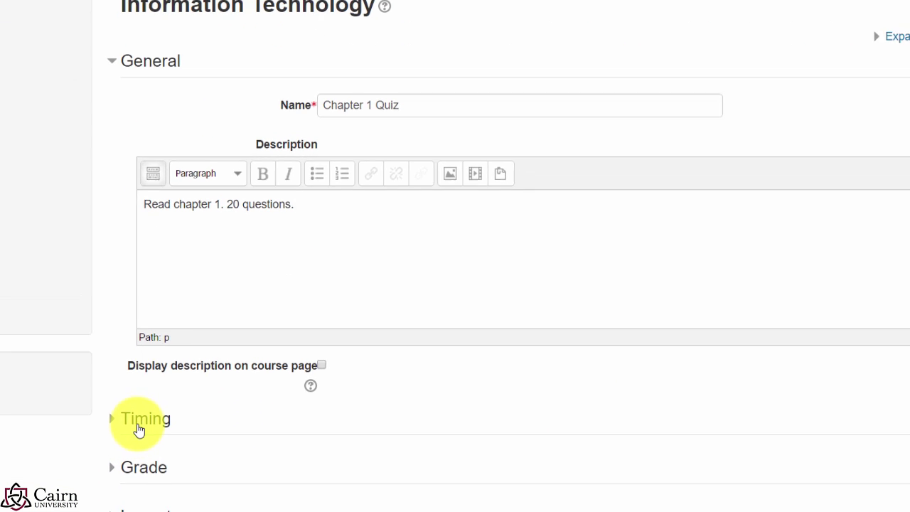
pyautogui.scroll(-4, 114, 469)
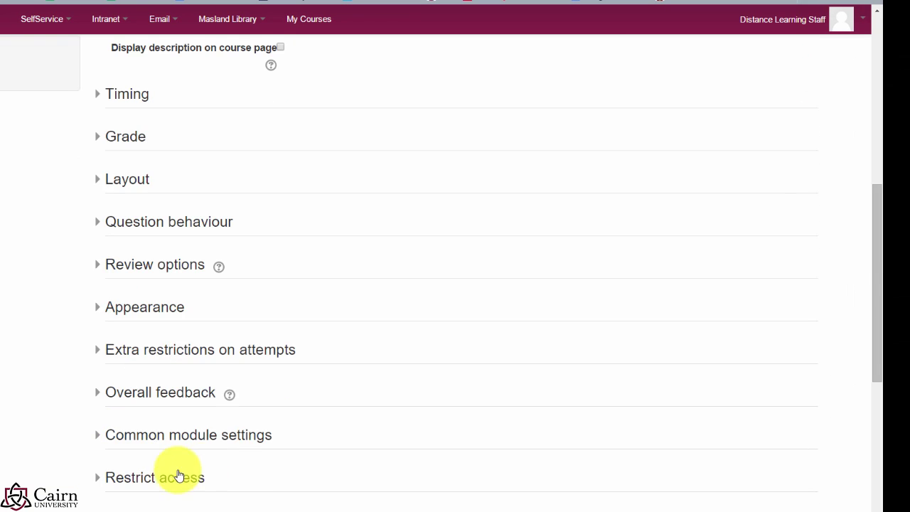
pyautogui.scroll(2, 284, 430)
pyautogui.scroll(4, 320, 427)
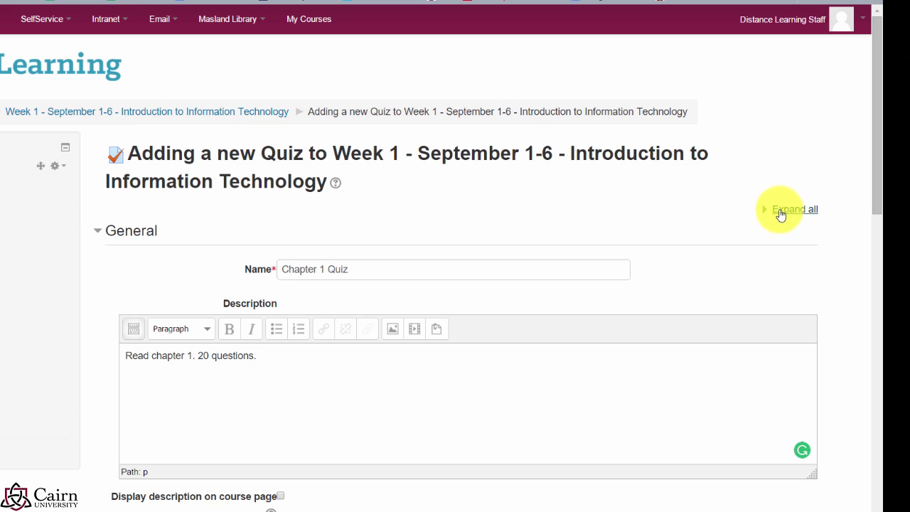
# Step: Expand all sections and enable the quiz opening date, 5 September 2016 at 15:21
pyautogui.click(781, 213)
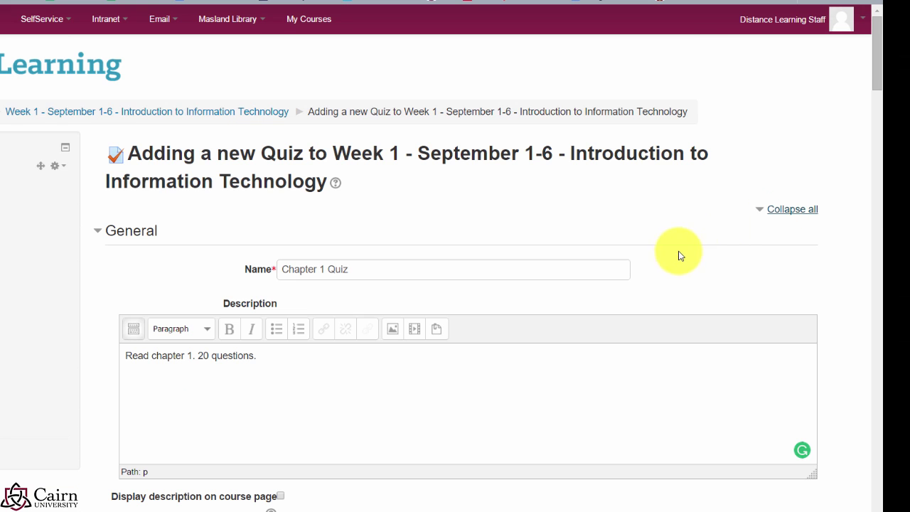
pyautogui.scroll(-3, 618, 277)
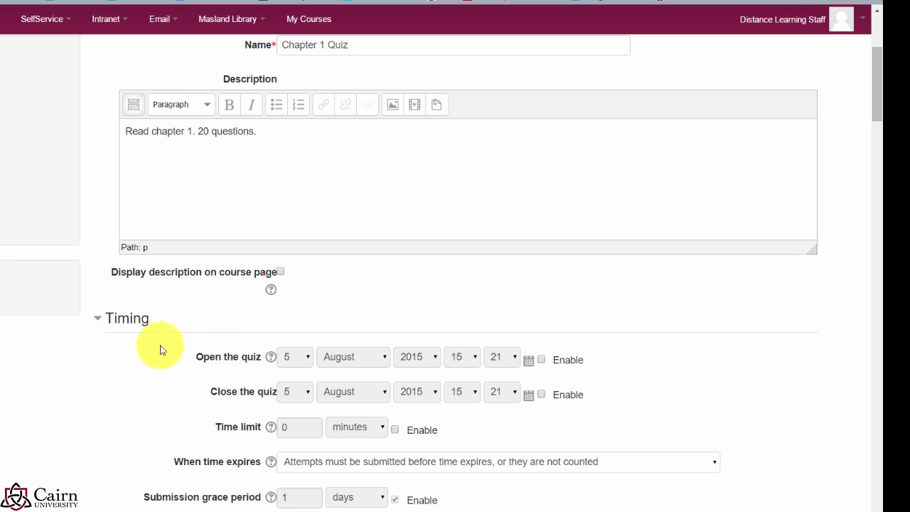
pyautogui.click(541, 360)
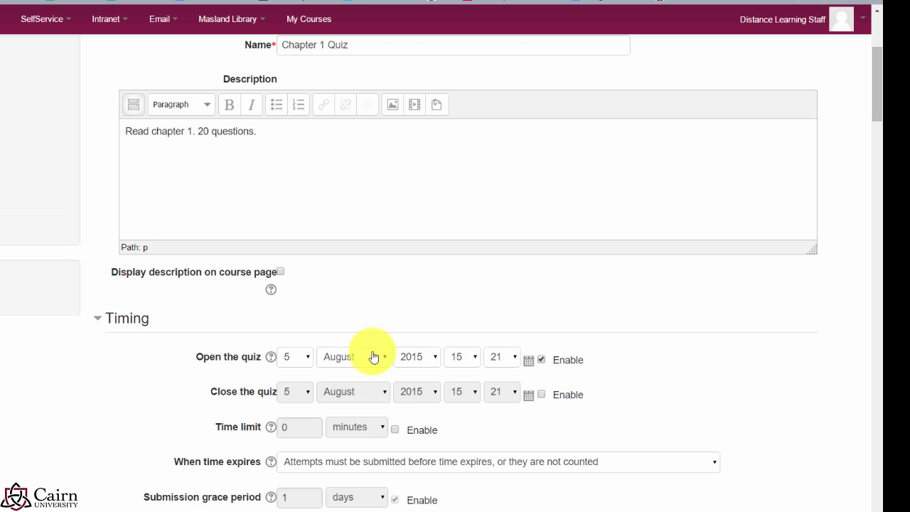
pyautogui.click(418, 359)
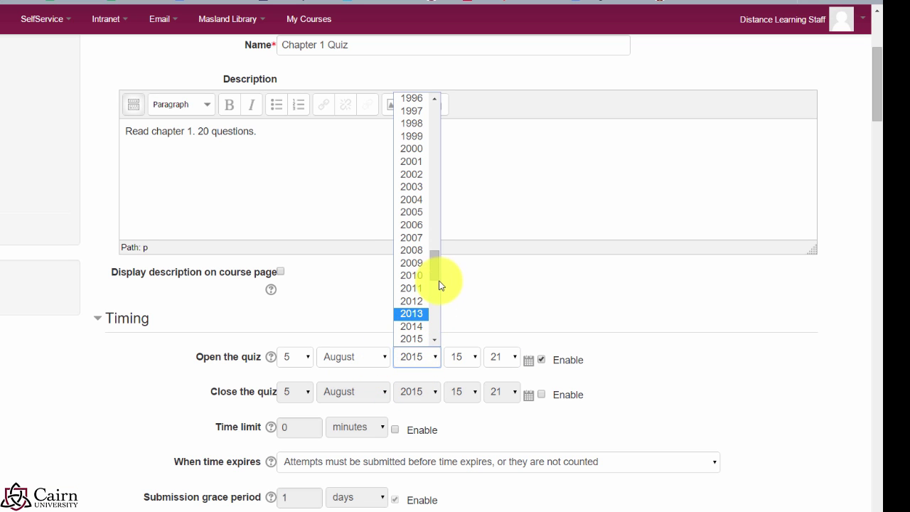
pyautogui.scroll(-2, 437, 288)
pyautogui.click(416, 245)
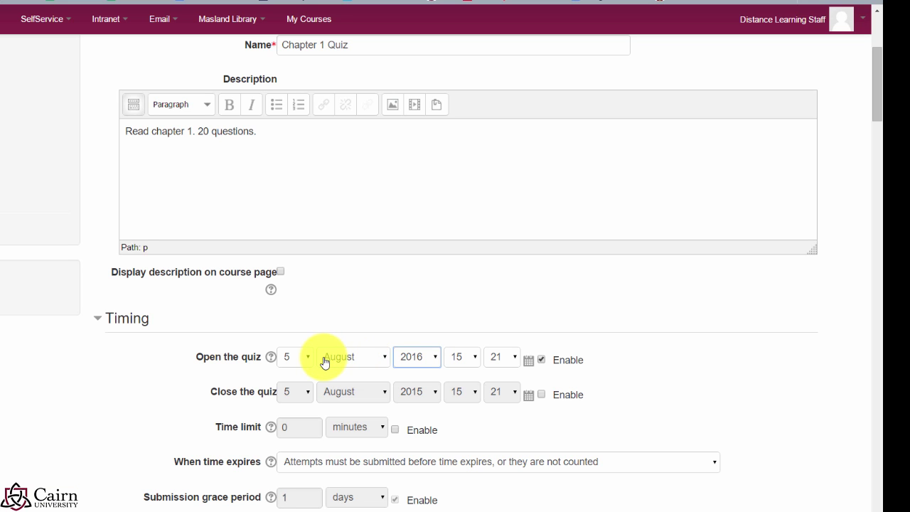
pyautogui.click(355, 366)
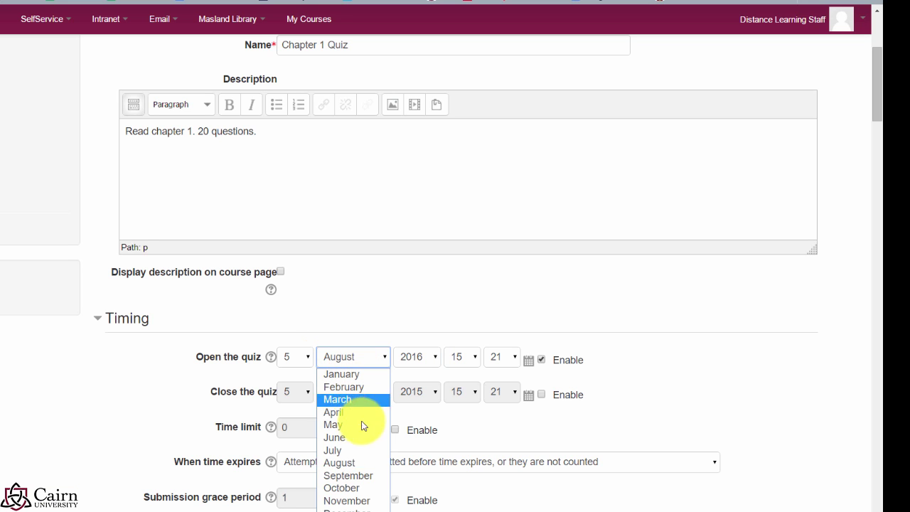
pyautogui.click(345, 480)
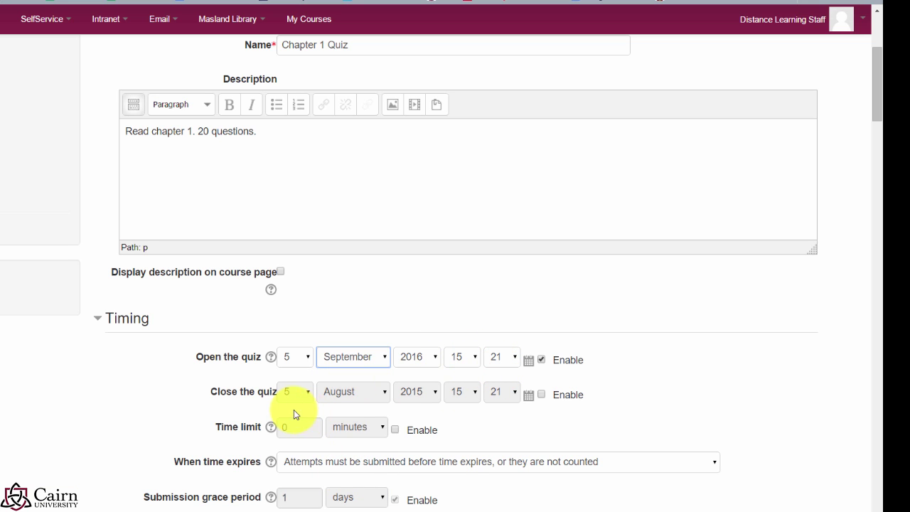
# Step: Enable the quiz closing date, 5 September 2016 at 16:21
pyautogui.click(542, 395)
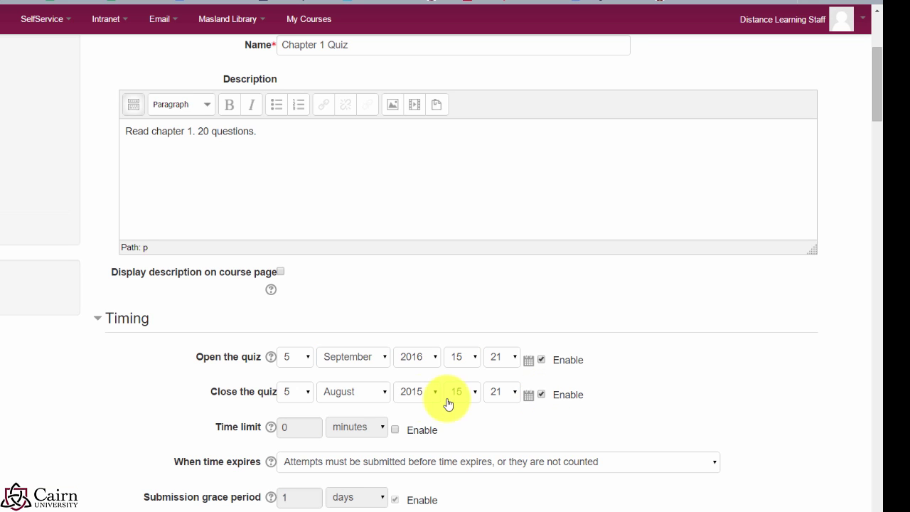
pyautogui.click(438, 402)
pyautogui.scroll(-1, 412, 377)
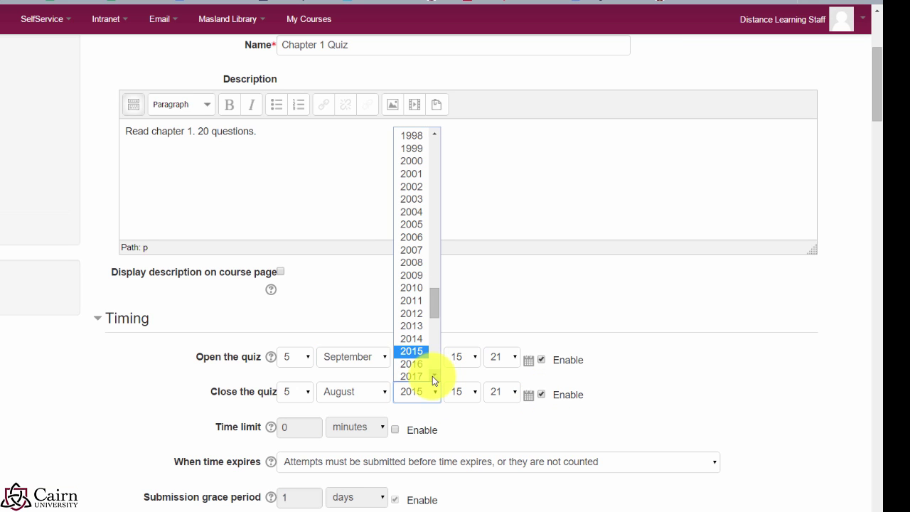
pyautogui.click(417, 366)
pyautogui.click(382, 394)
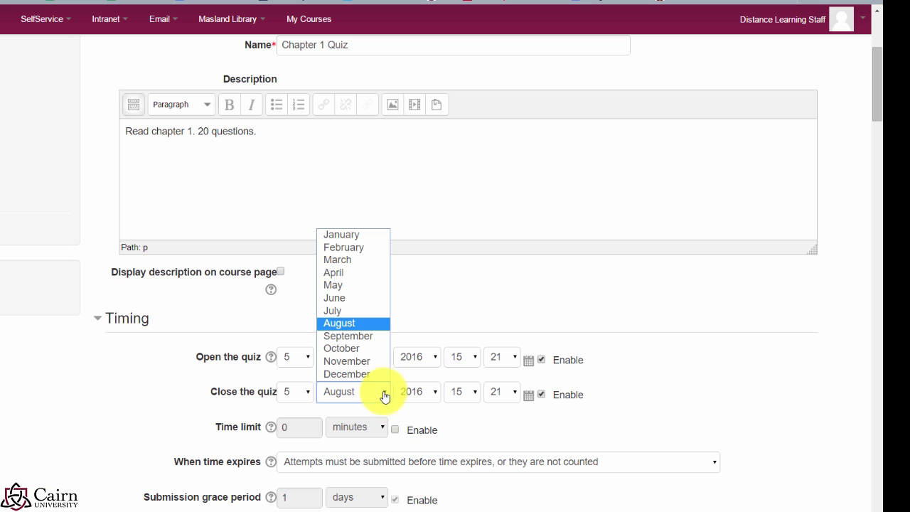
pyautogui.click(360, 339)
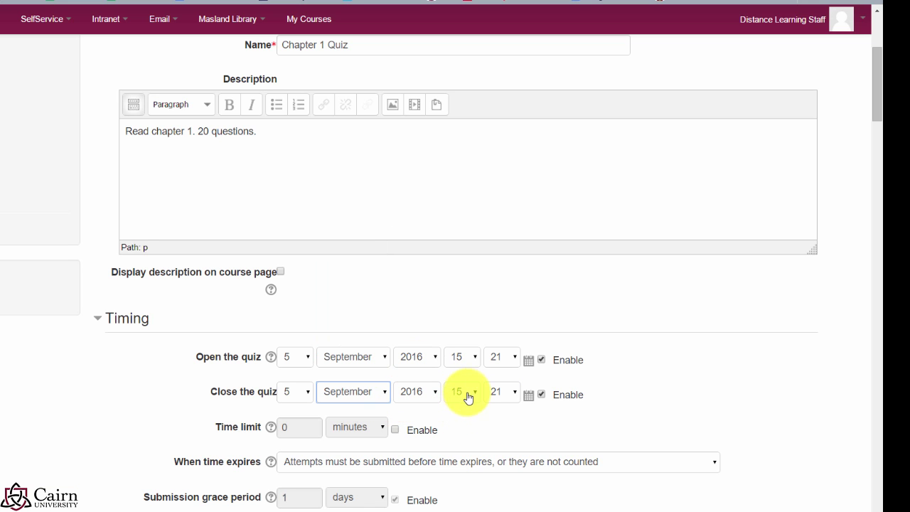
pyautogui.click(473, 398)
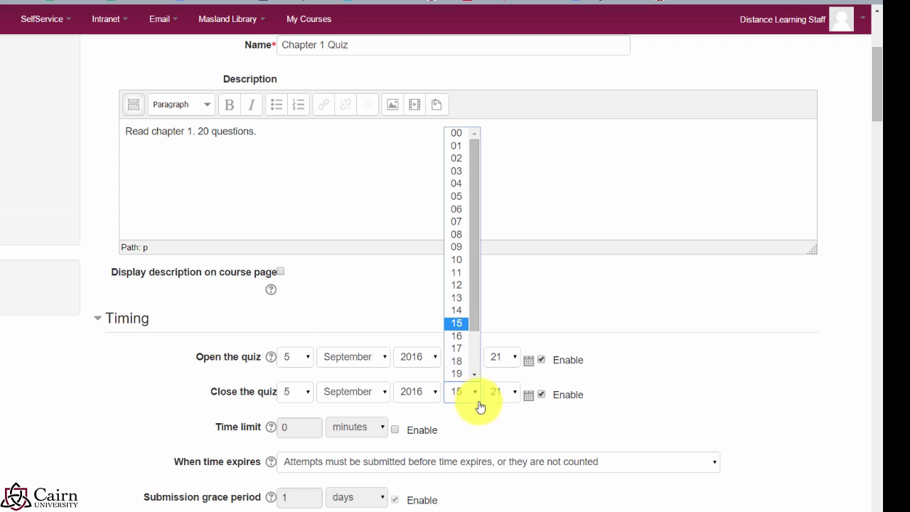
pyautogui.click(466, 336)
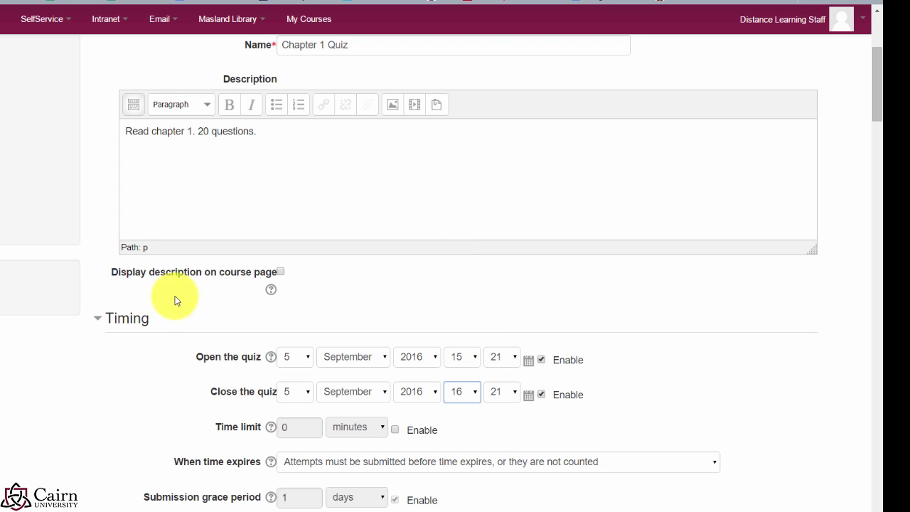
pyautogui.click(546, 433)
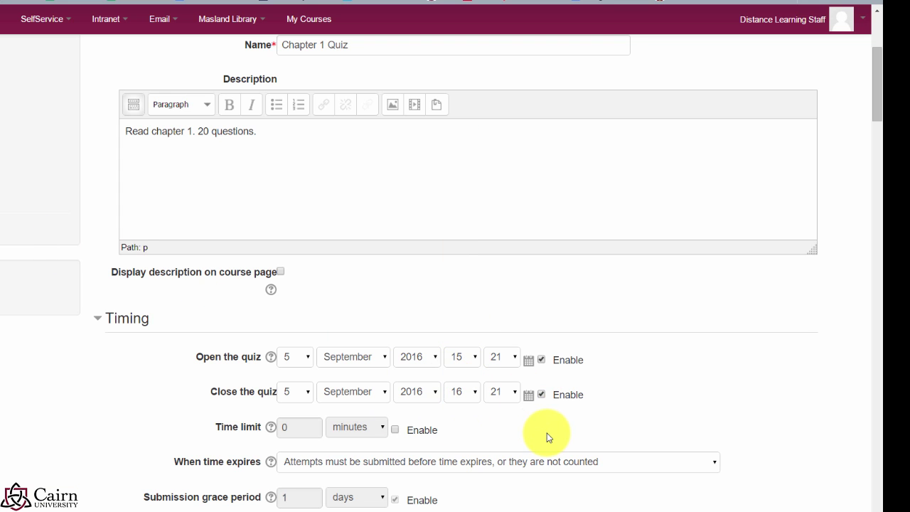
# Step: Enable a quiz time limit of 20 minutes
pyautogui.click(396, 430)
pyautogui.click(293, 425)
pyautogui.moveTo(293, 425); pyautogui.dragTo(264, 429)
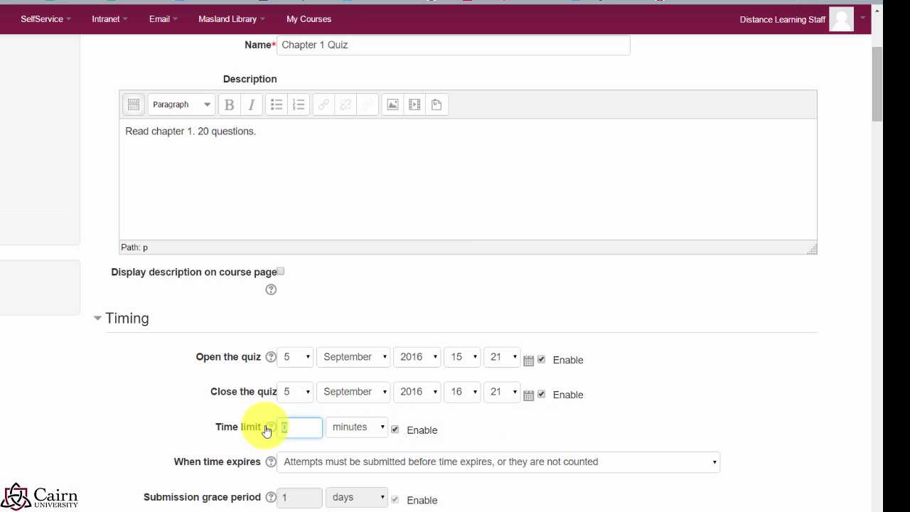
pyautogui.write('20')
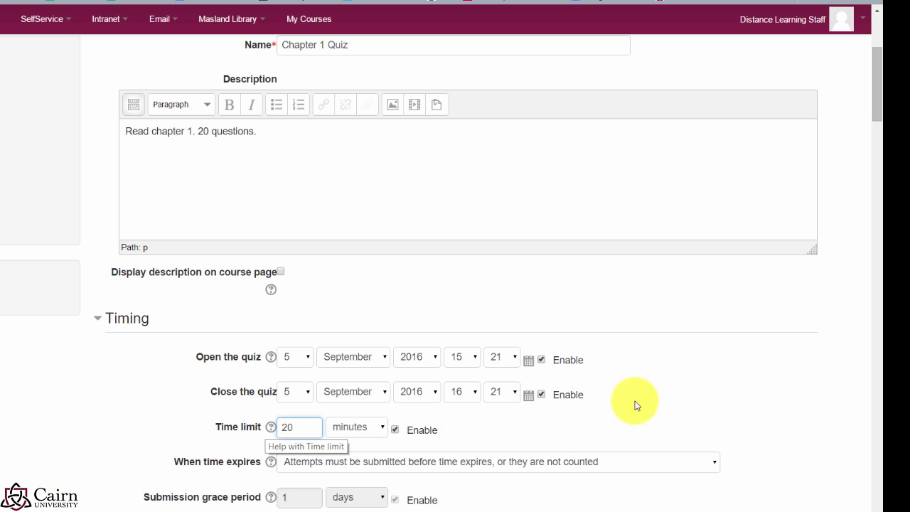
pyautogui.click(735, 433)
pyautogui.scroll(-2, 739, 445)
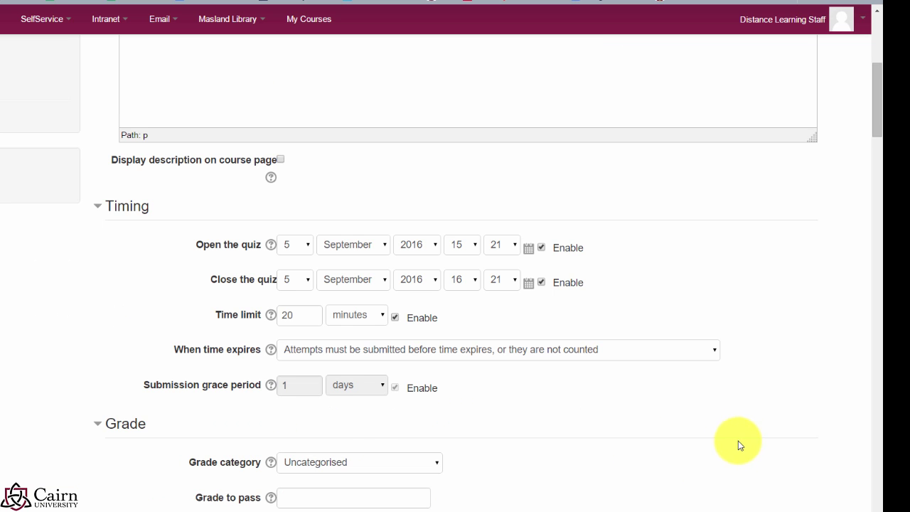
pyautogui.scroll(-1, 740, 446)
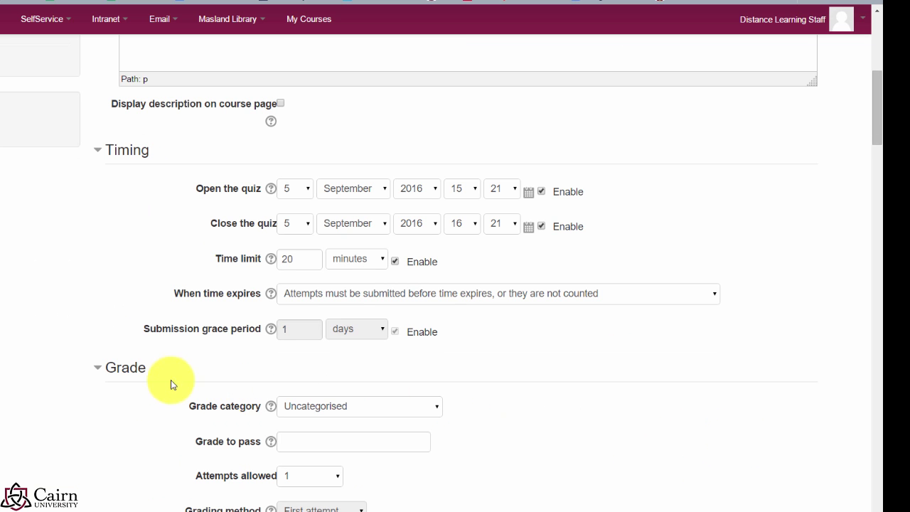
# Step: Set the grade category to Quizzes and Lesson Reflections, leaving Grade to pass blank
pyautogui.click(371, 415)
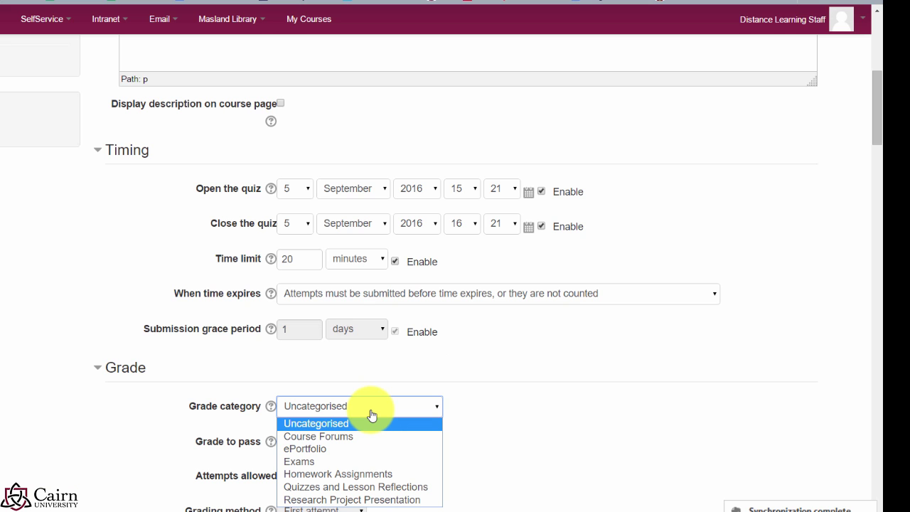
pyautogui.click(100, 368)
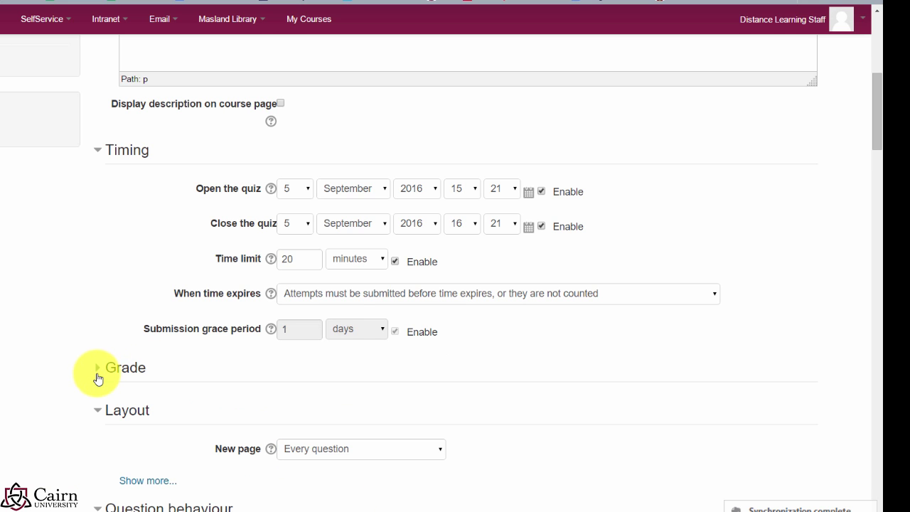
pyautogui.click(99, 370)
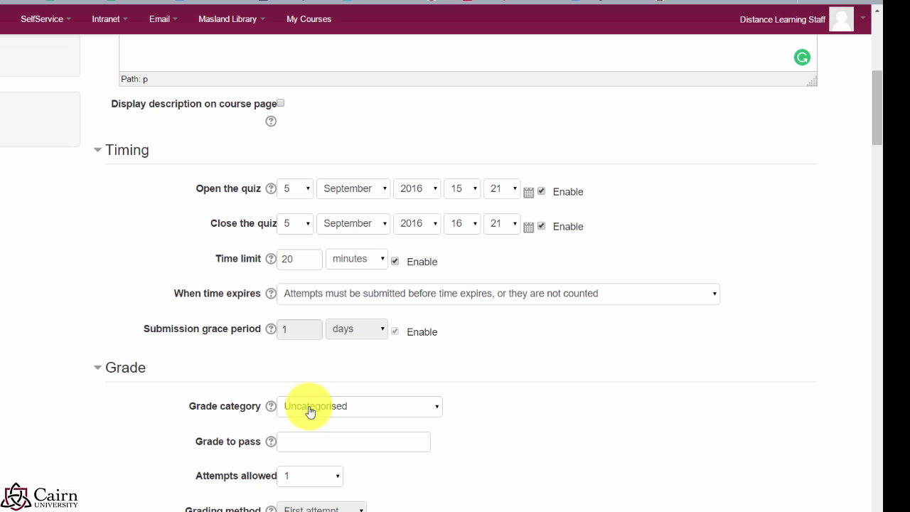
pyautogui.click(310, 411)
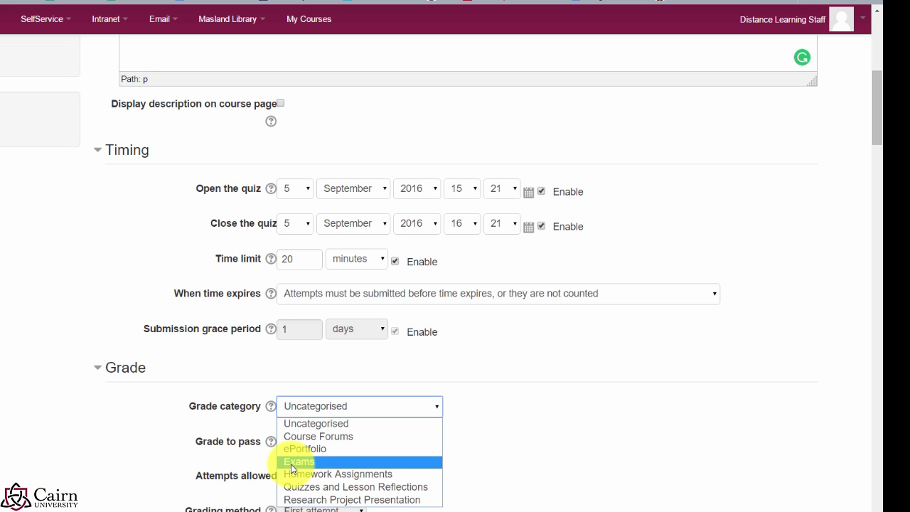
pyautogui.click(291, 464)
pyautogui.click(298, 406)
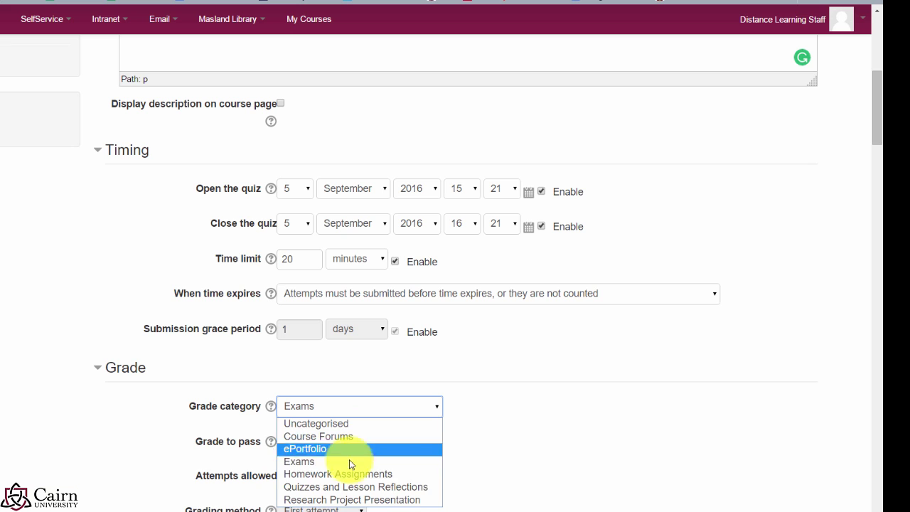
pyautogui.click(341, 487)
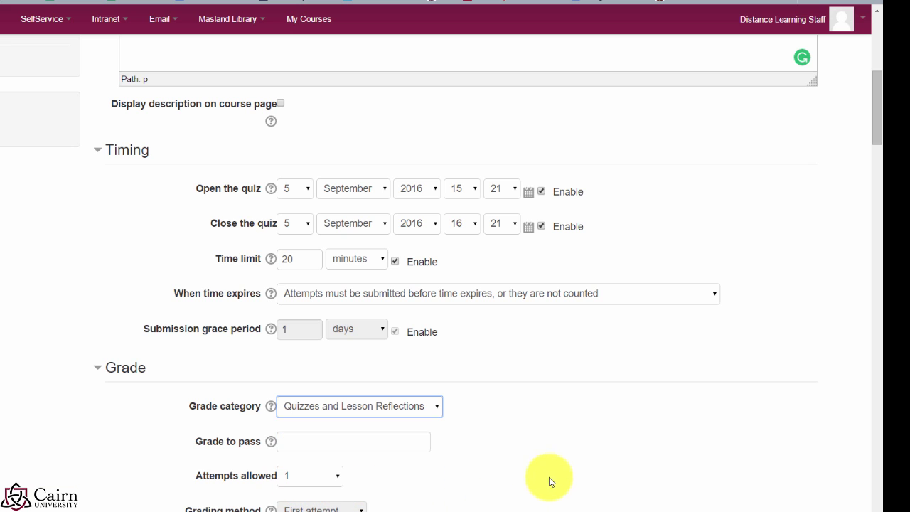
pyautogui.click(307, 440)
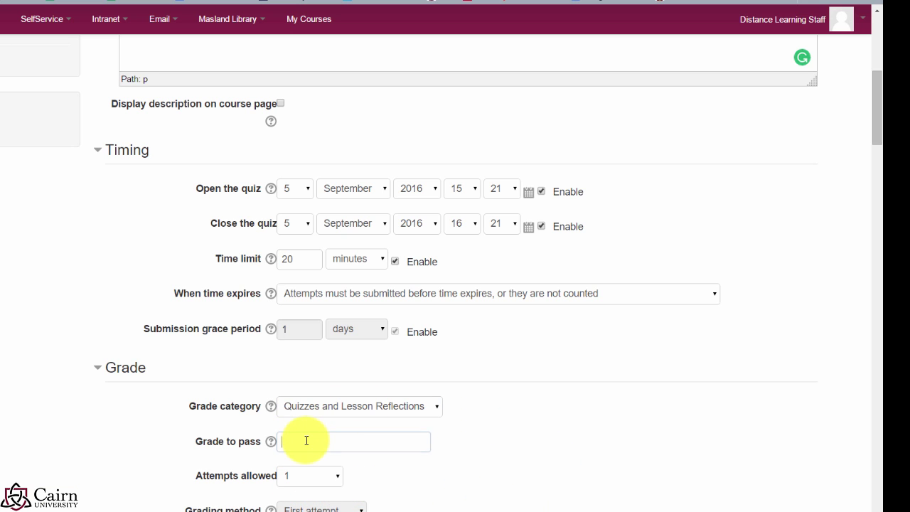
pyautogui.click(559, 463)
pyautogui.scroll(-1, 559, 460)
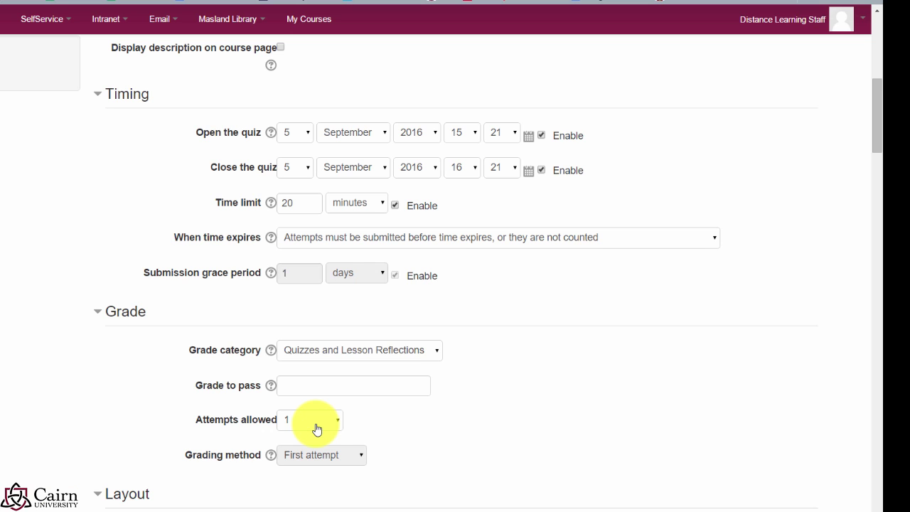
# Step: Set Attempts allowed to 5 and the grading method to Highest grade
pyautogui.click(316, 429)
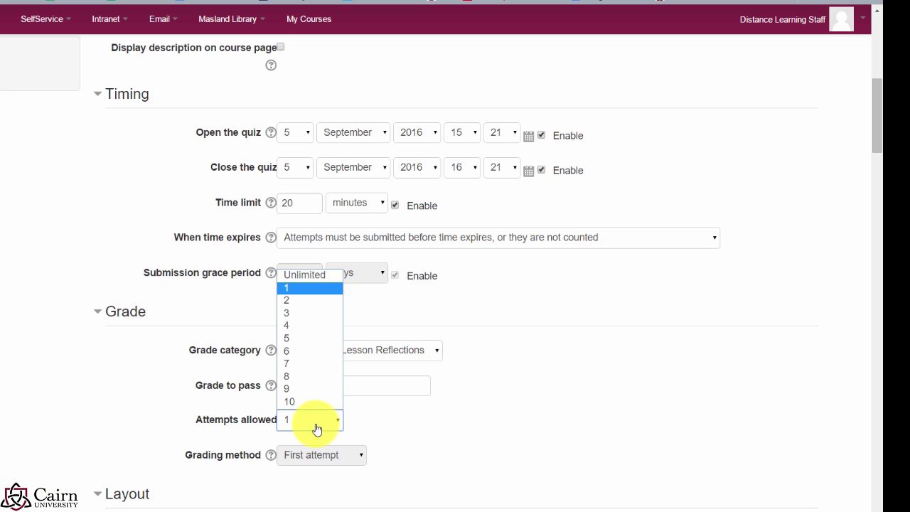
pyautogui.click(295, 335)
pyautogui.click(575, 432)
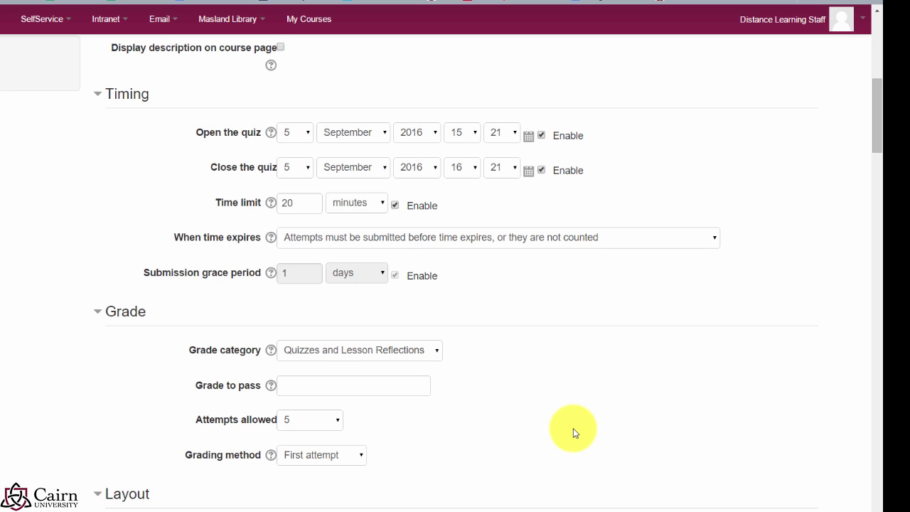
pyautogui.click(306, 456)
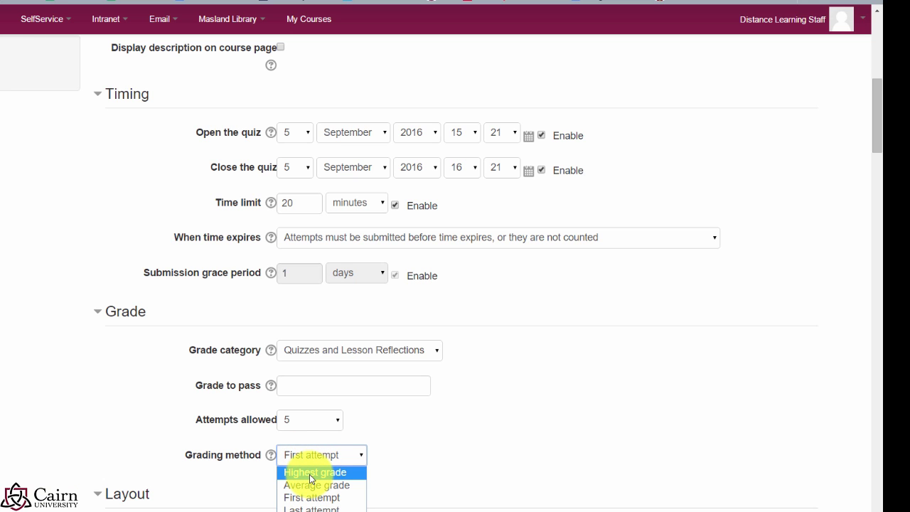
pyautogui.click(311, 473)
pyautogui.click(316, 455)
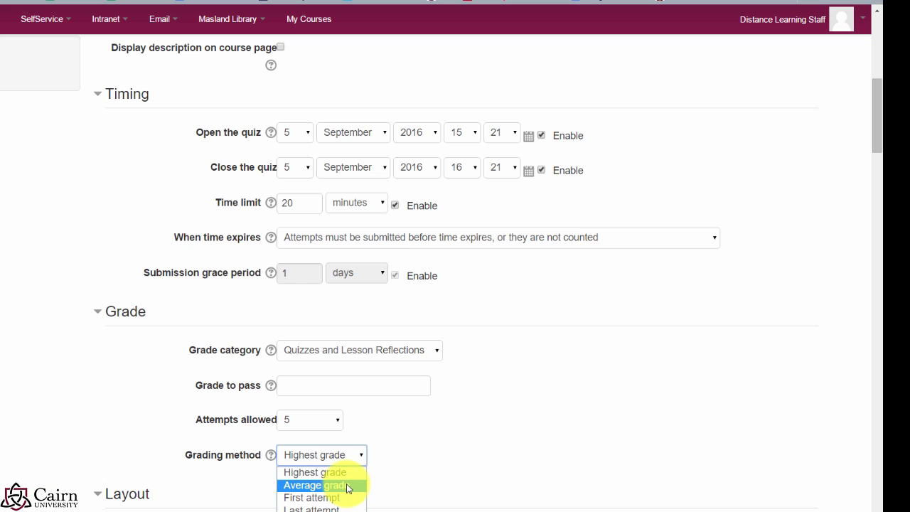
pyautogui.click(335, 475)
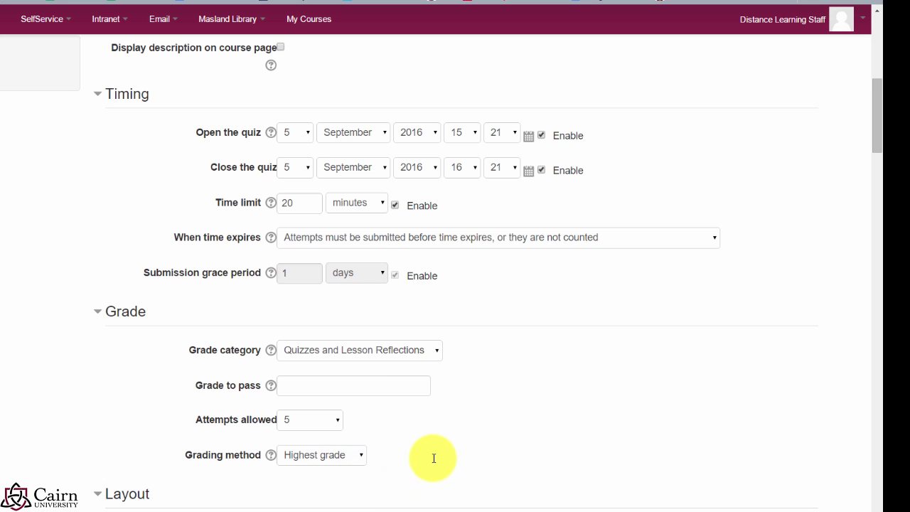
pyautogui.scroll(-2, 426, 448)
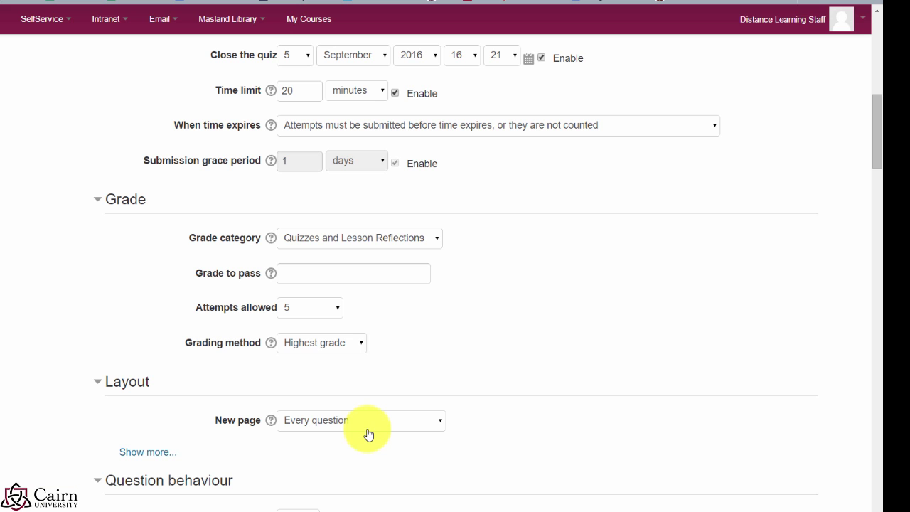
pyautogui.click(359, 425)
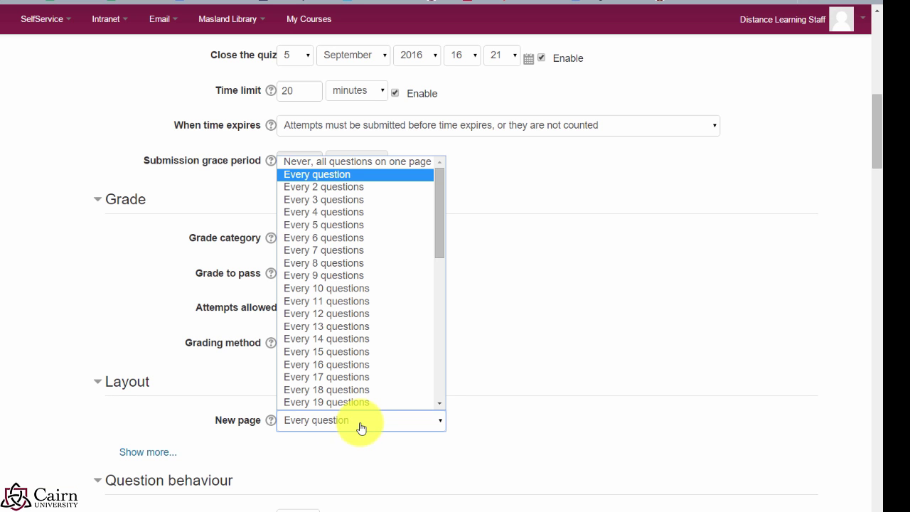
# Step: Set the layout to a new page every 5 questions, keeping navigation method Free
pyautogui.click(337, 226)
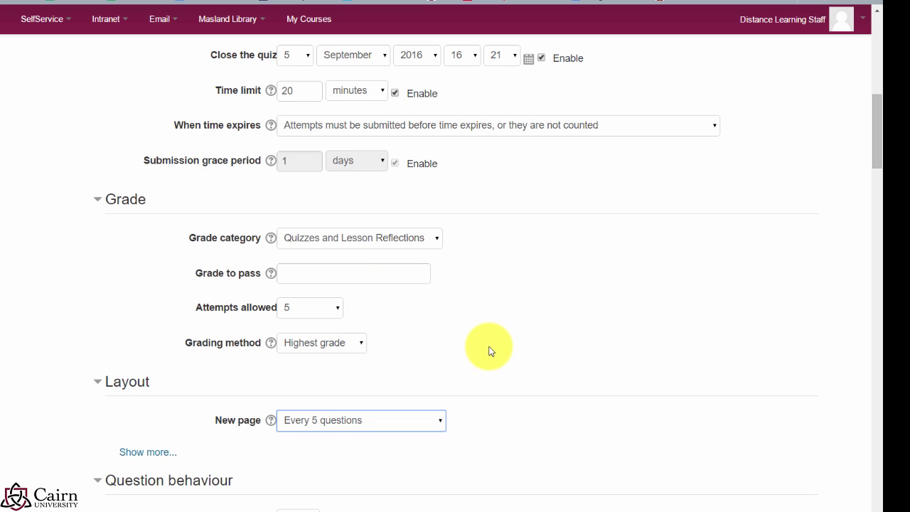
pyautogui.scroll(-1, 463, 386)
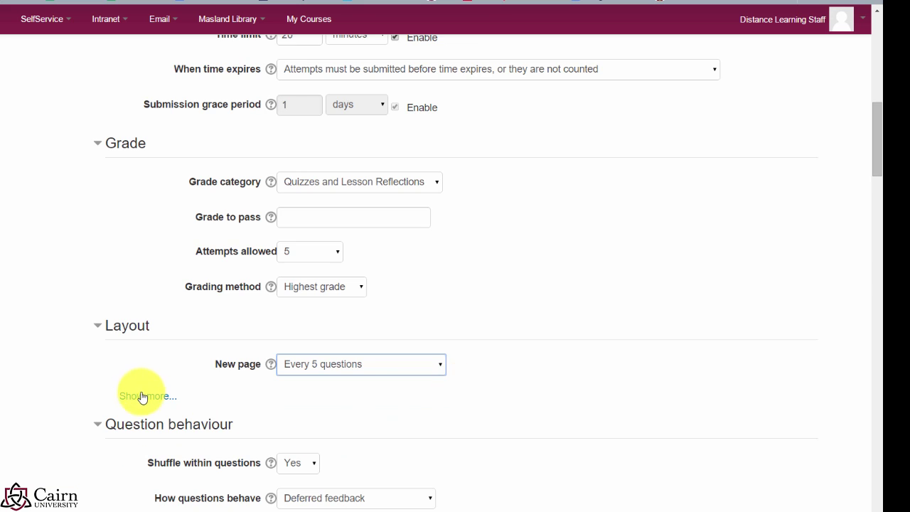
pyautogui.click(140, 396)
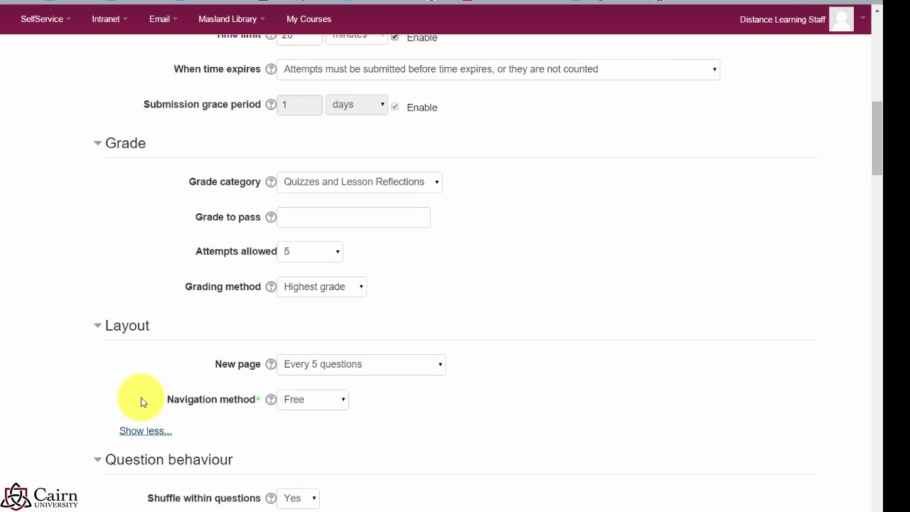
pyautogui.click(310, 407)
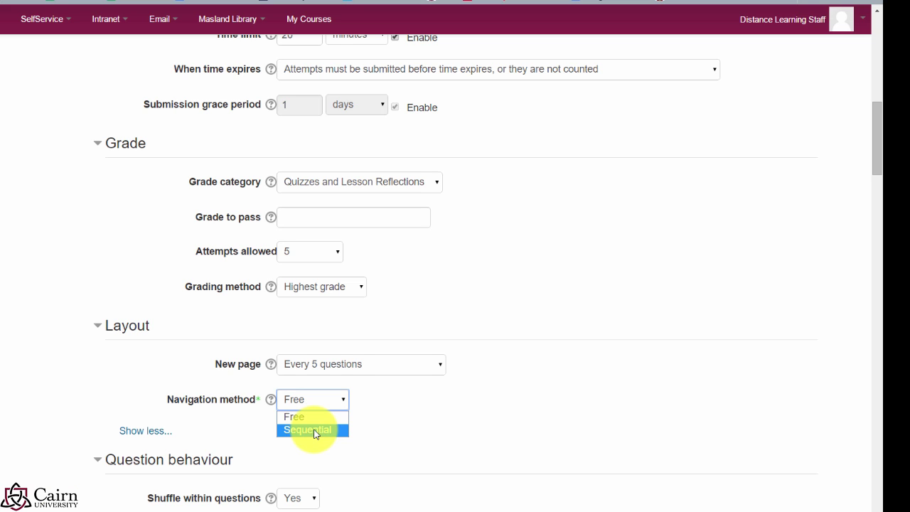
pyautogui.click(552, 435)
pyautogui.scroll(-2, 582, 453)
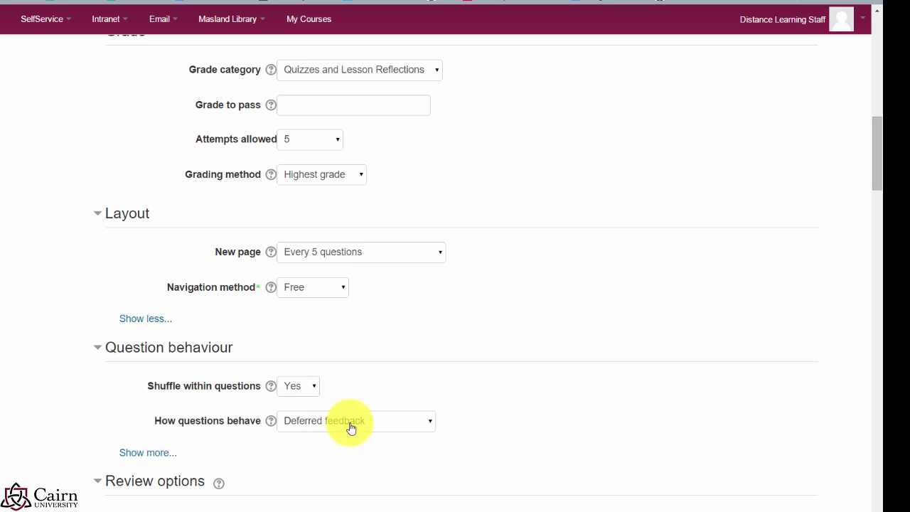
pyautogui.scroll(-2, 473, 459)
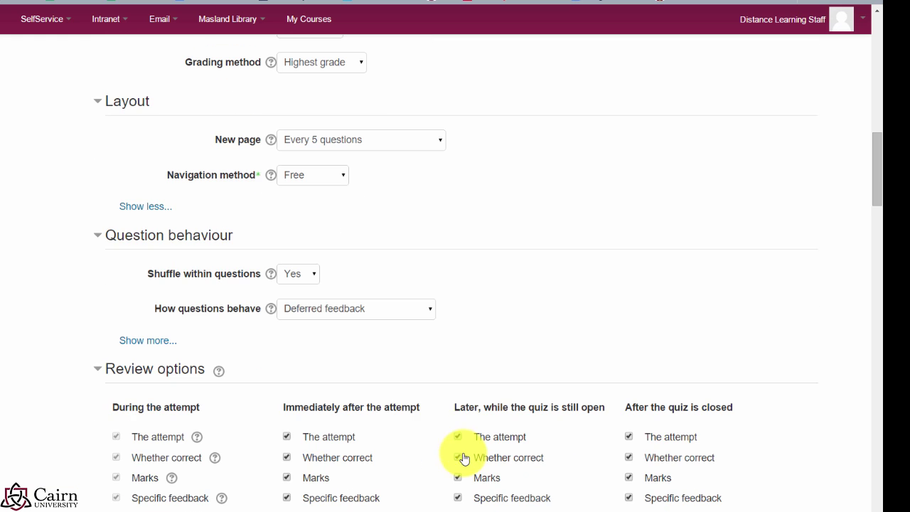
pyautogui.click(314, 317)
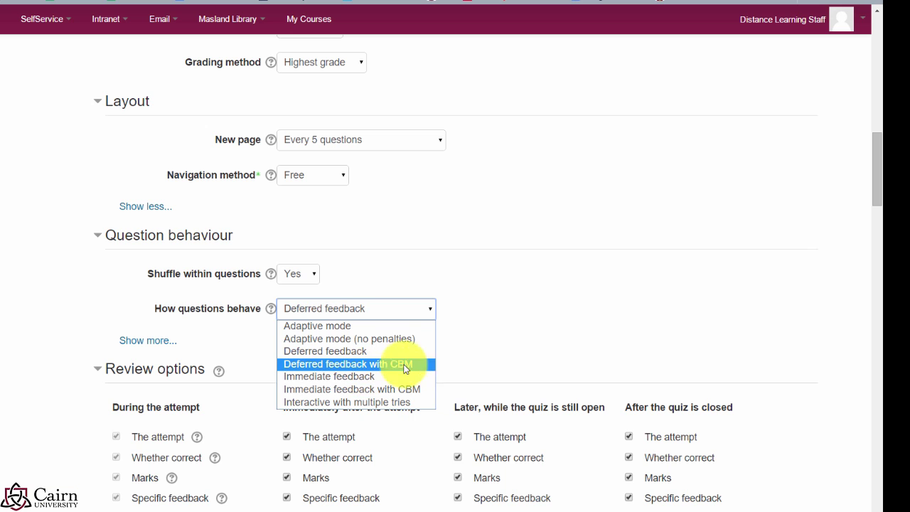
pyautogui.click(534, 326)
pyautogui.scroll(-1, 443, 396)
pyautogui.scroll(-1, 444, 396)
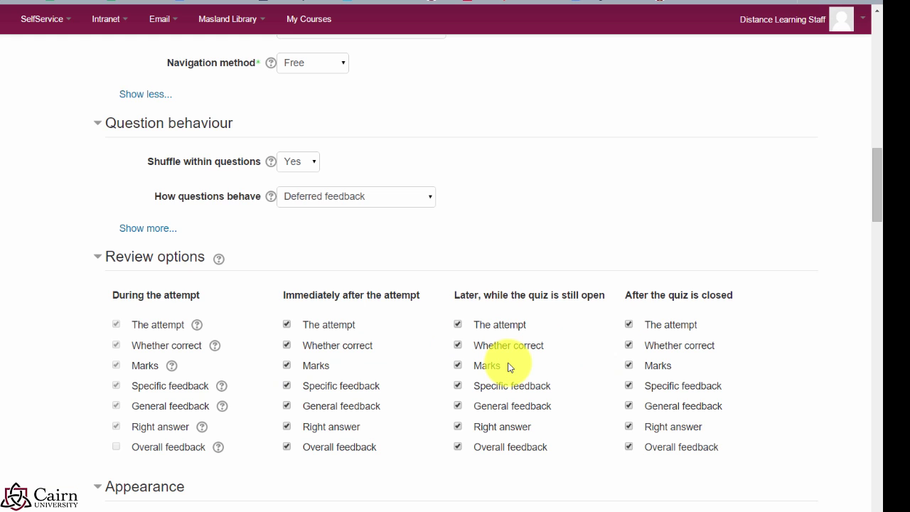
# Step: Enable a 30-second enforced delay between the 1st and 2nd attempts
pyautogui.scroll(-2, 483, 373)
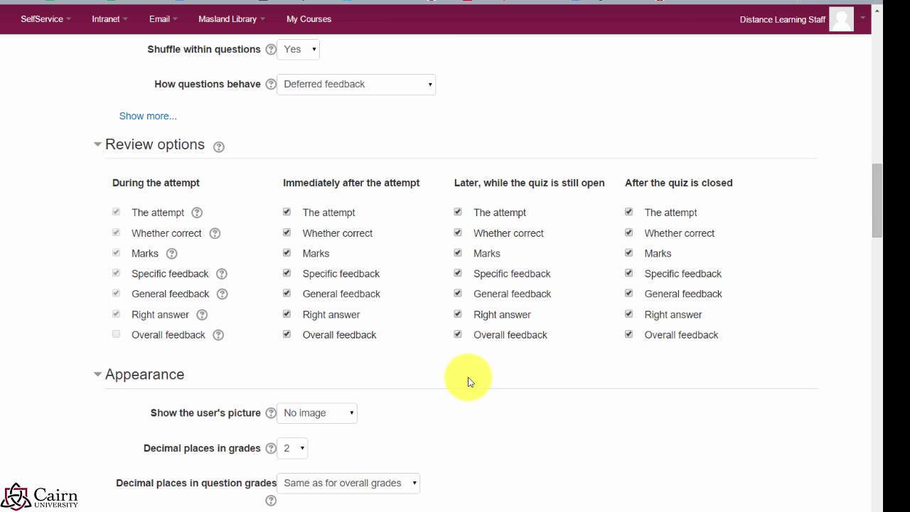
pyautogui.scroll(-1, 470, 374)
pyautogui.scroll(-2, 459, 372)
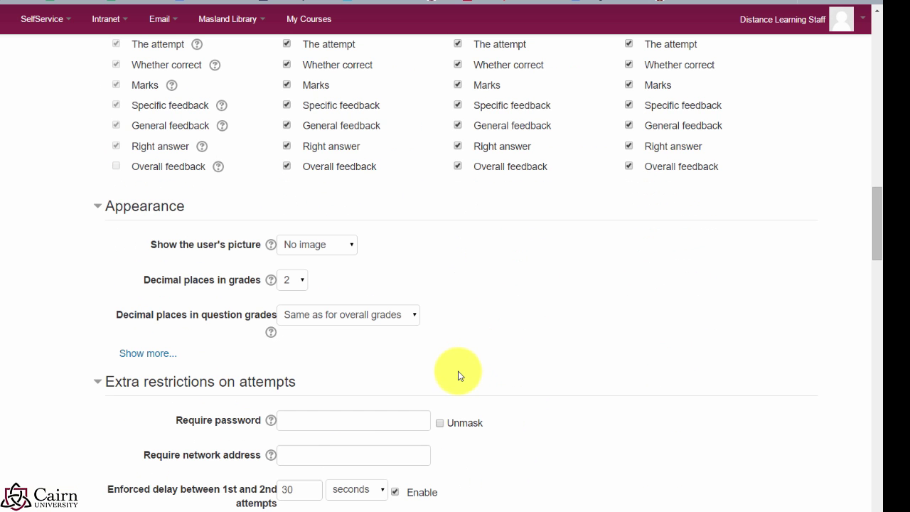
pyautogui.scroll(-1, 460, 375)
pyautogui.click(302, 366)
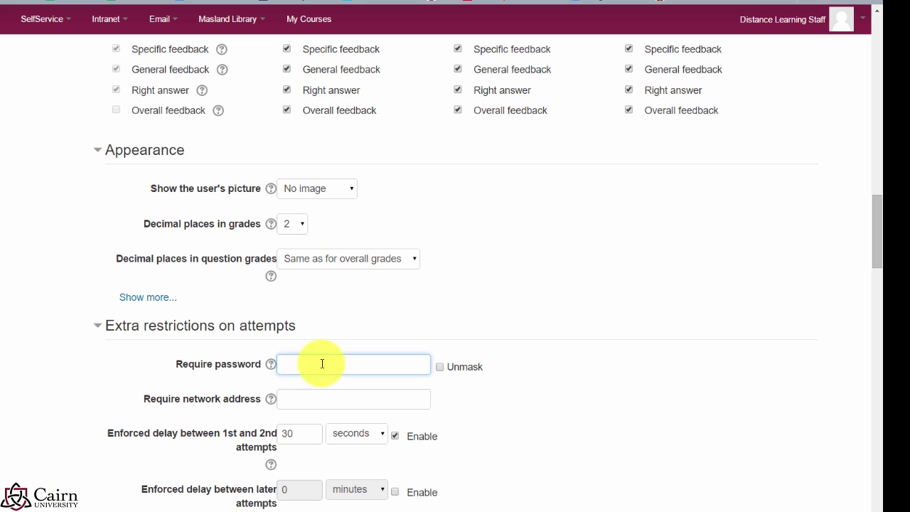
pyautogui.scroll(-1, 281, 359)
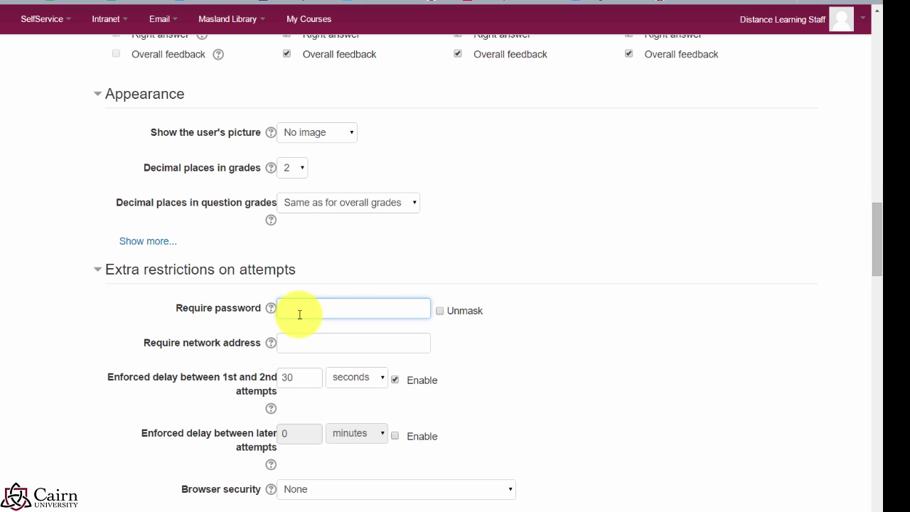
pyautogui.scroll(-1, 305, 316)
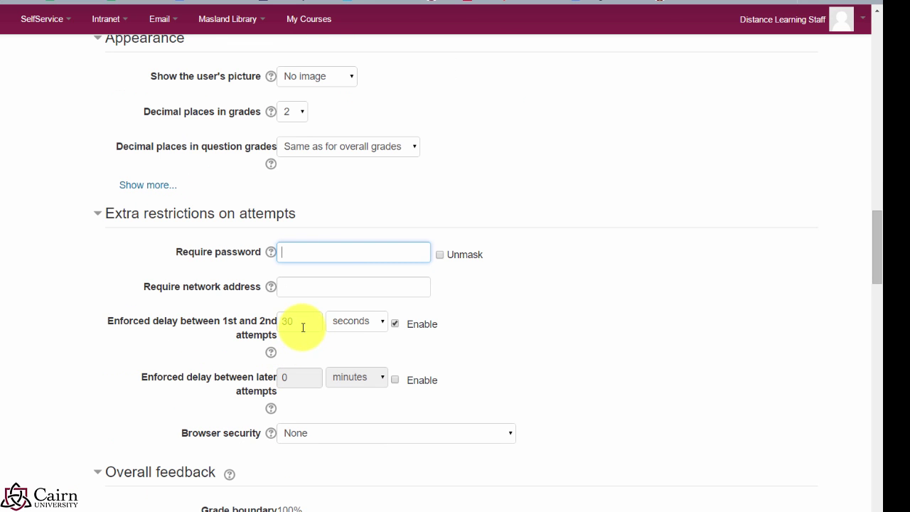
pyautogui.click(303, 324)
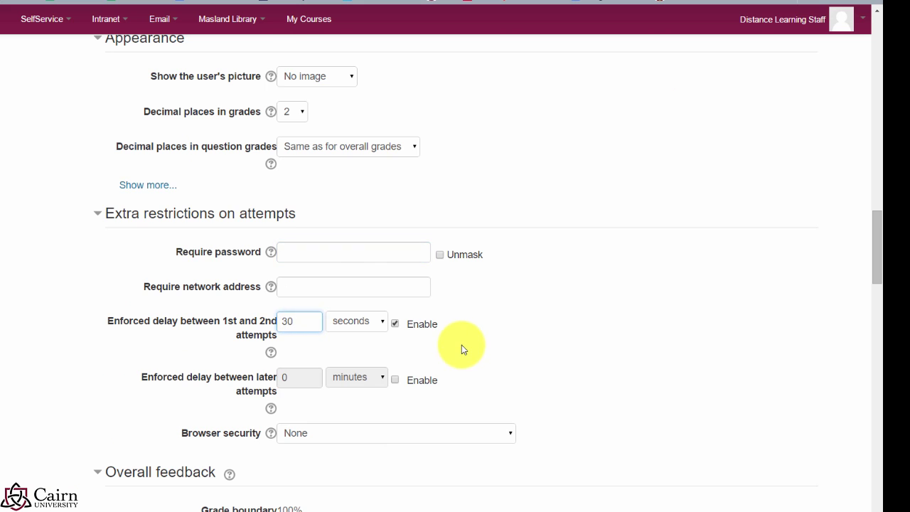
pyautogui.scroll(-1, 455, 346)
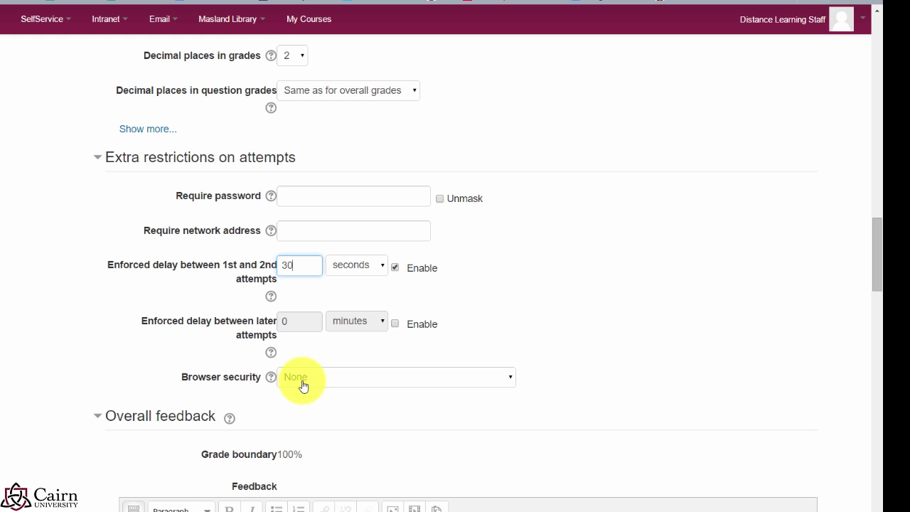
pyautogui.scroll(-3, 303, 385)
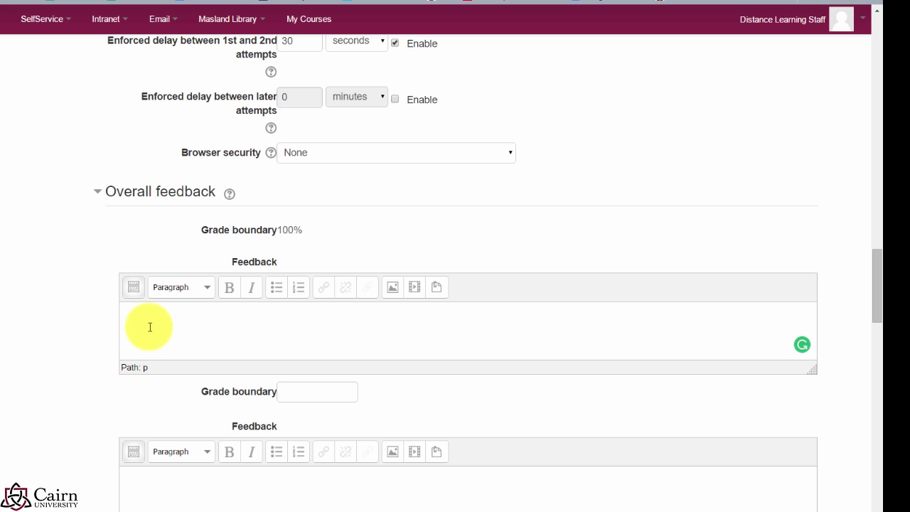
# Step: Enter 90 as a grade boundary in Overall feedback, leaving the feedback boxes blank
pyautogui.click(301, 393)
pyautogui.write('9')
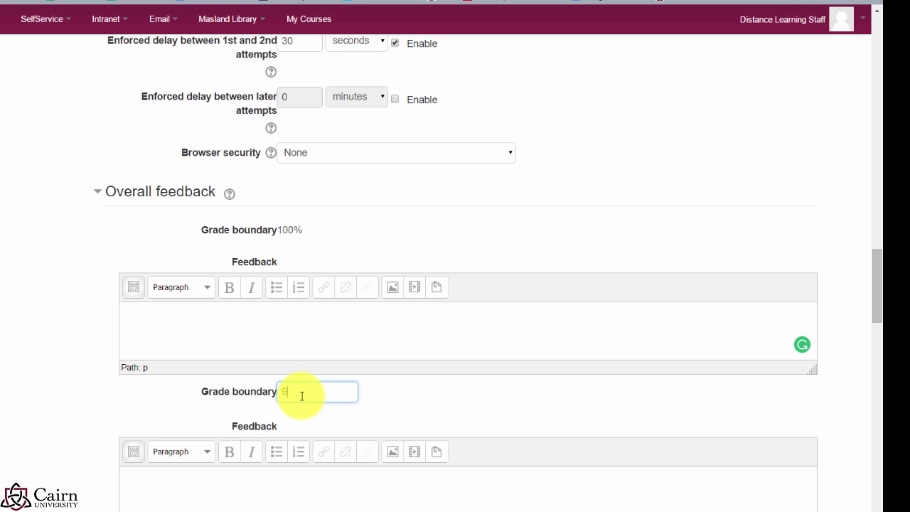
pyautogui.write('0')
pyautogui.click(199, 324)
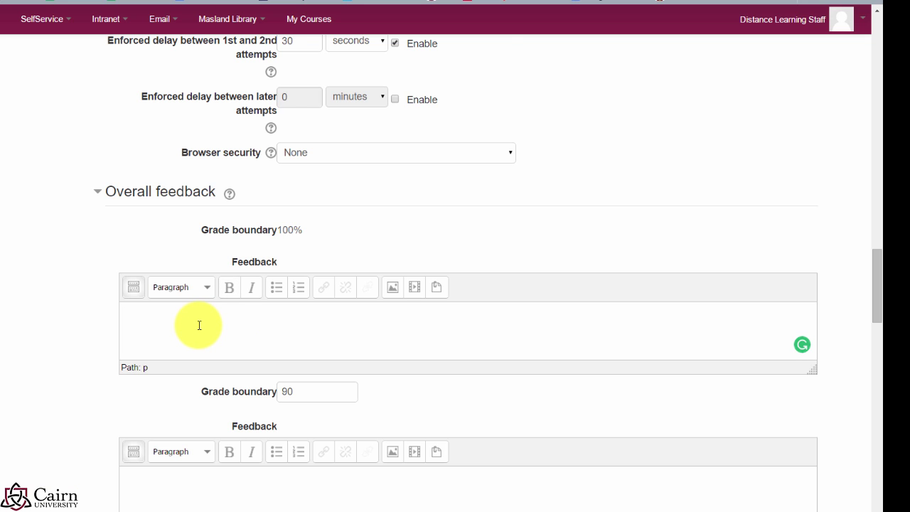
pyautogui.scroll(-2, 200, 325)
pyautogui.scroll(-1, 467, 503)
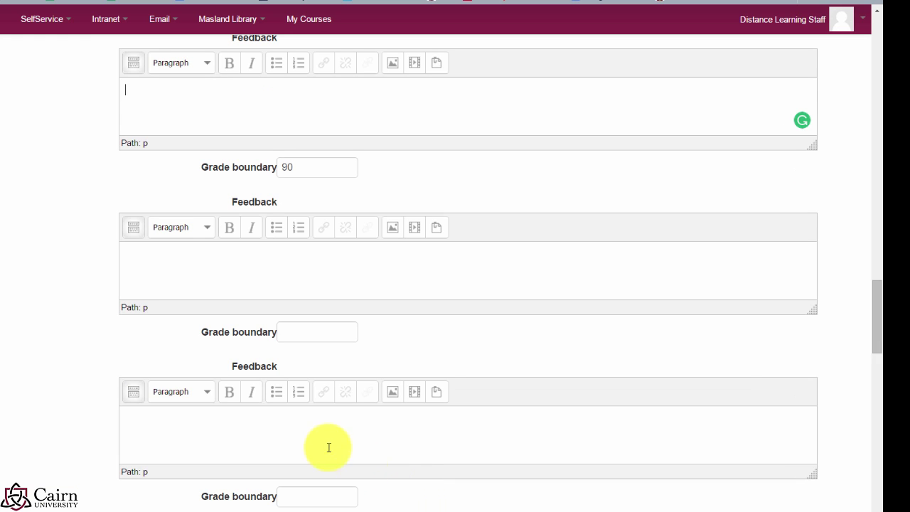
pyautogui.click(302, 500)
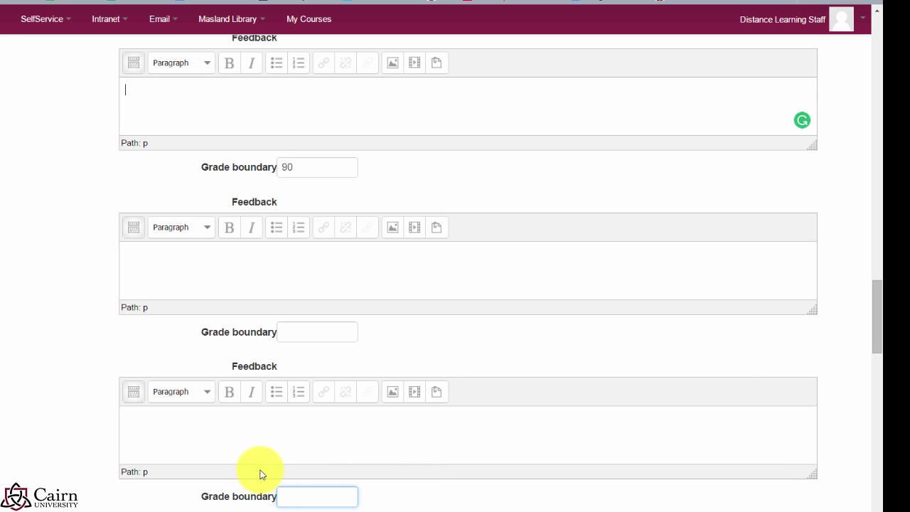
pyautogui.click(169, 427)
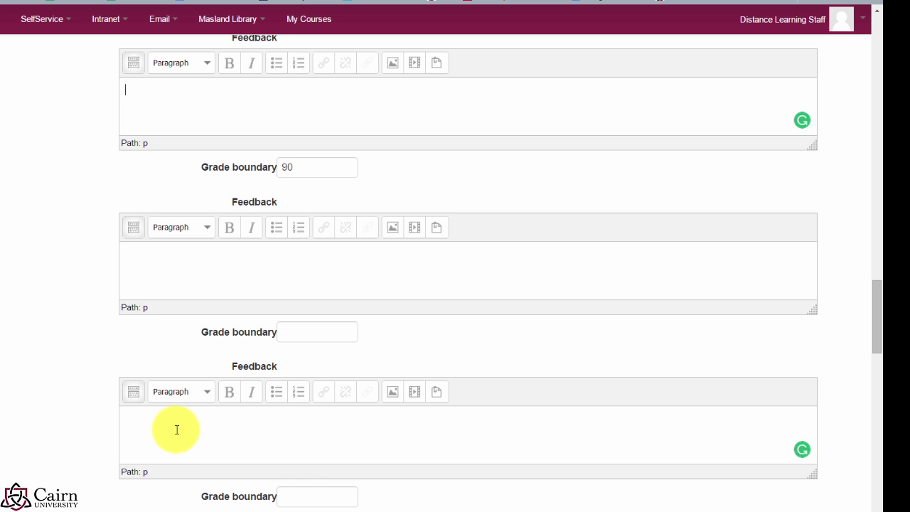
pyautogui.scroll(-2, 174, 430)
pyautogui.scroll(-5, 199, 424)
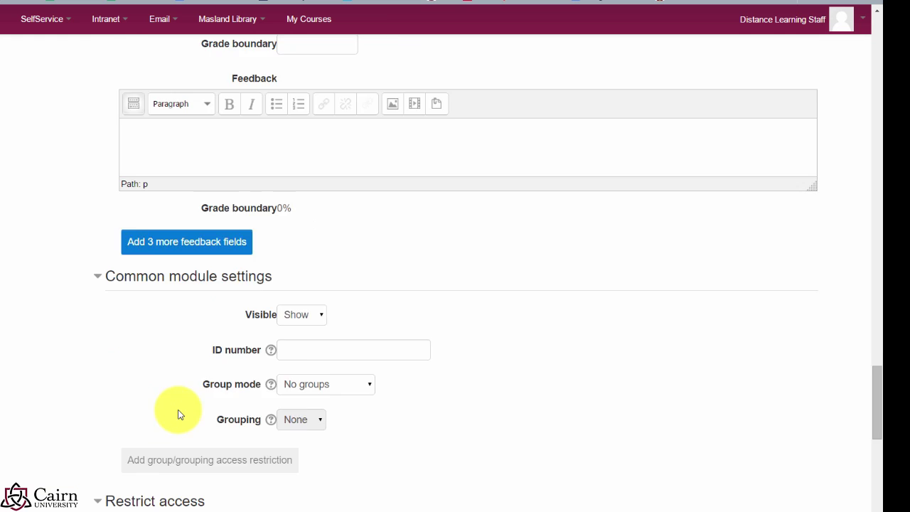
pyautogui.scroll(-5, 177, 416)
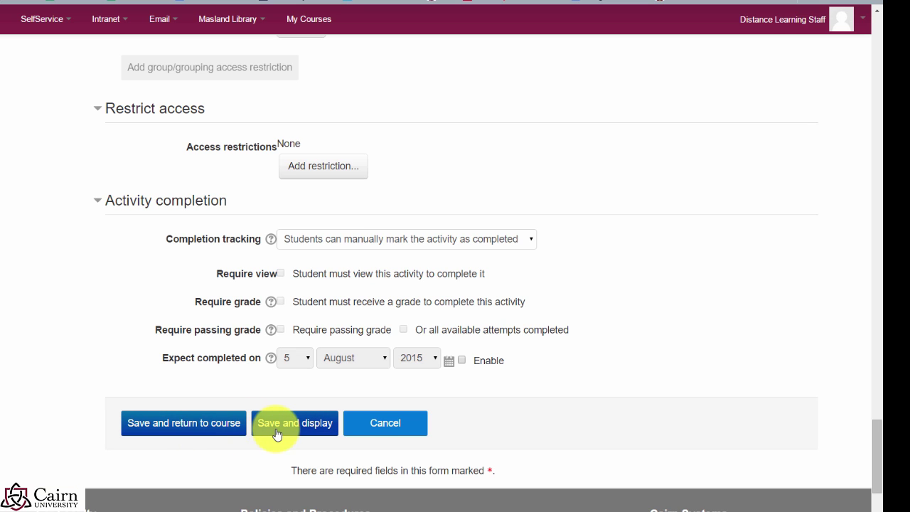
# Step: Save the quiz, fixing the boundary error with placeholder top-band feedback 'sdfsdsf'
pyautogui.click(204, 432)
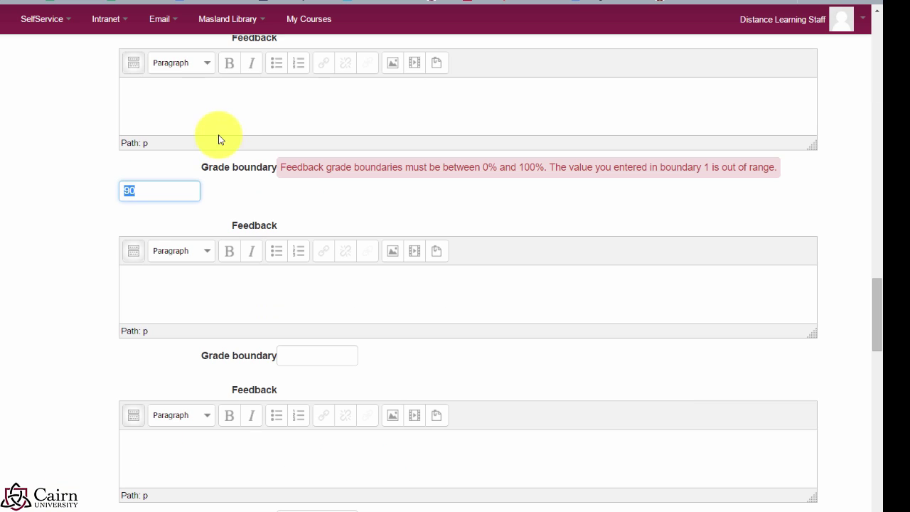
pyautogui.click(190, 106)
pyautogui.write('sdfsdsf')
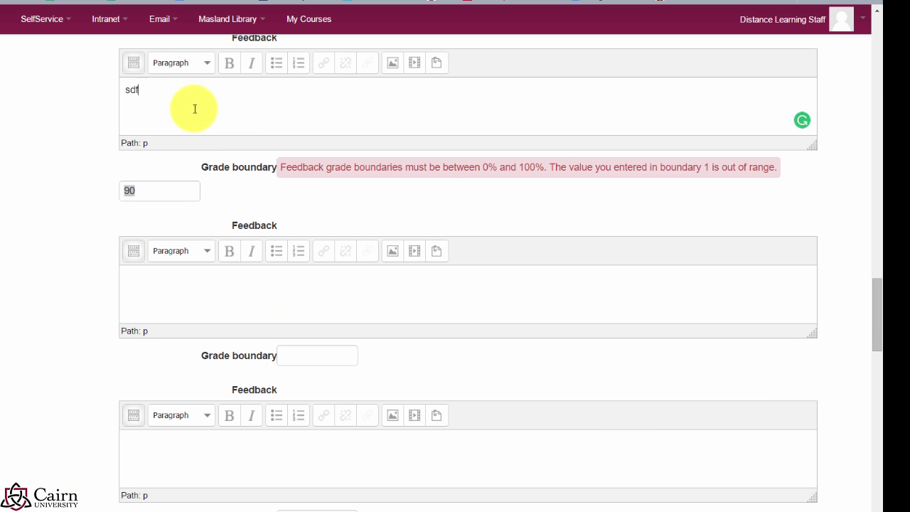
pyautogui.scroll(-1, 142, 325)
pyautogui.scroll(-5, 142, 325)
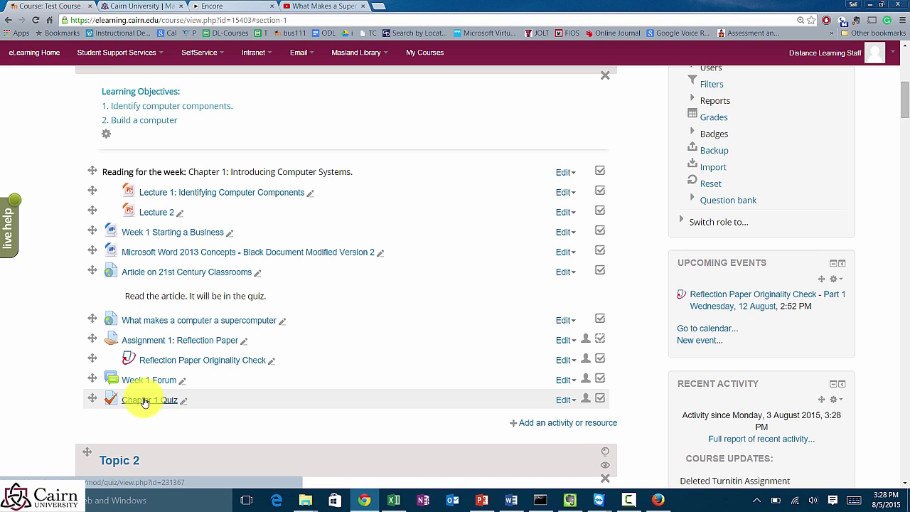
# Step: From Chapter 1 Quiz's editing page, add a new Multiple choice question
pyautogui.click(144, 403)
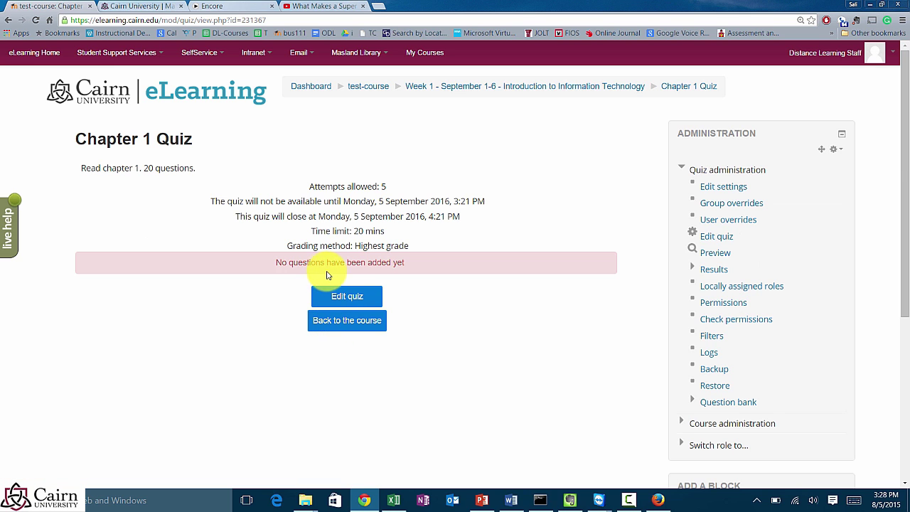
pyautogui.click(347, 318)
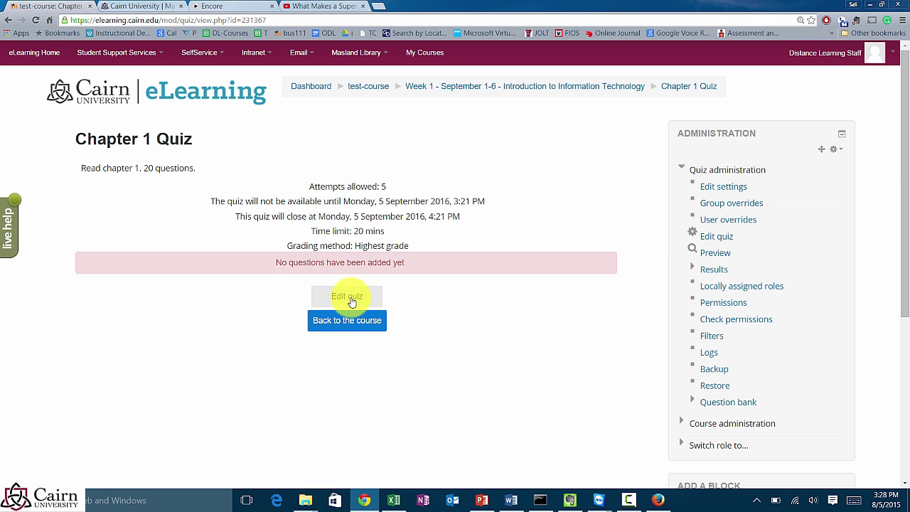
pyautogui.click(356, 301)
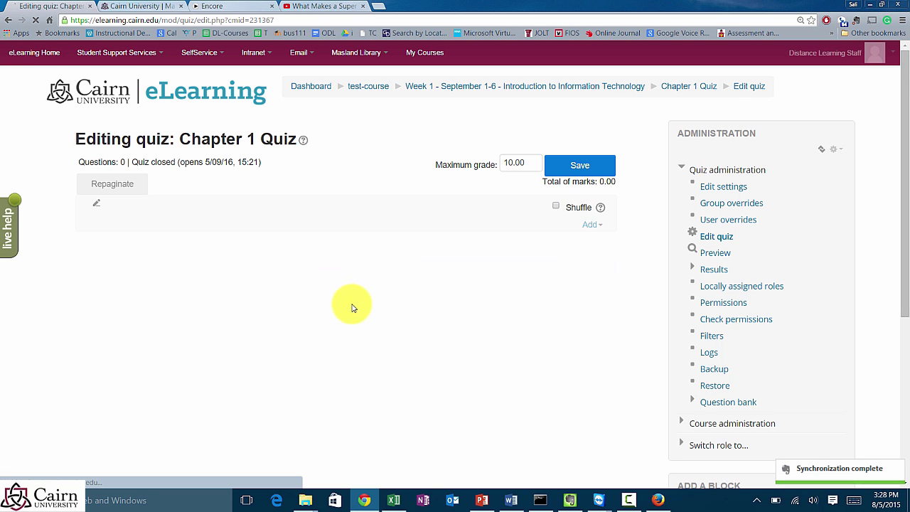
pyautogui.click(592, 226)
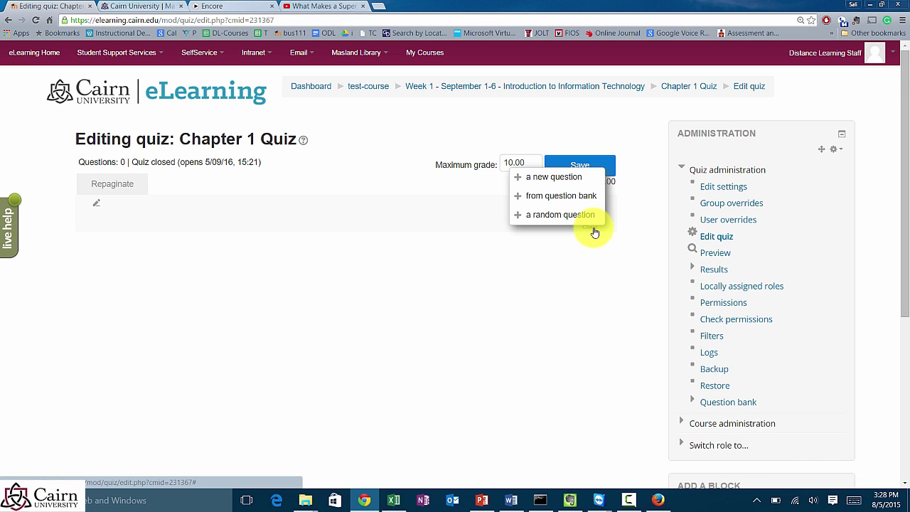
pyautogui.click(559, 178)
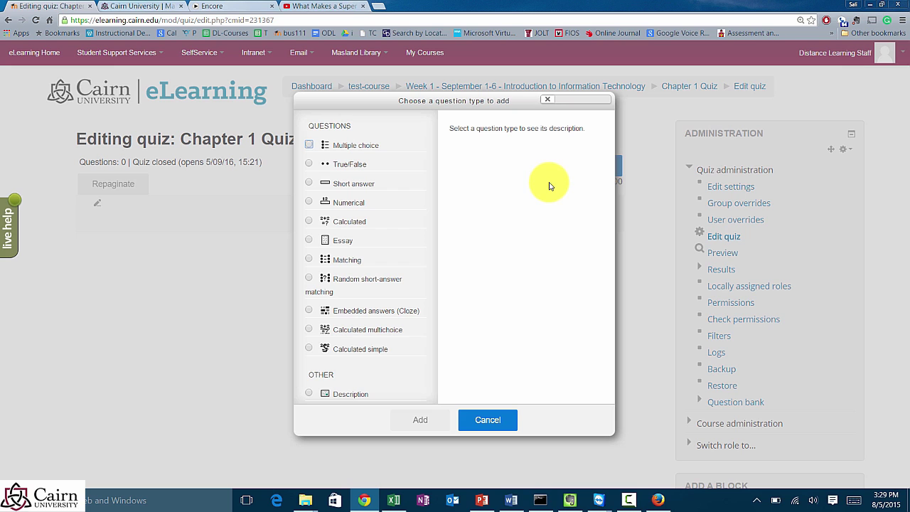
pyautogui.click(323, 145)
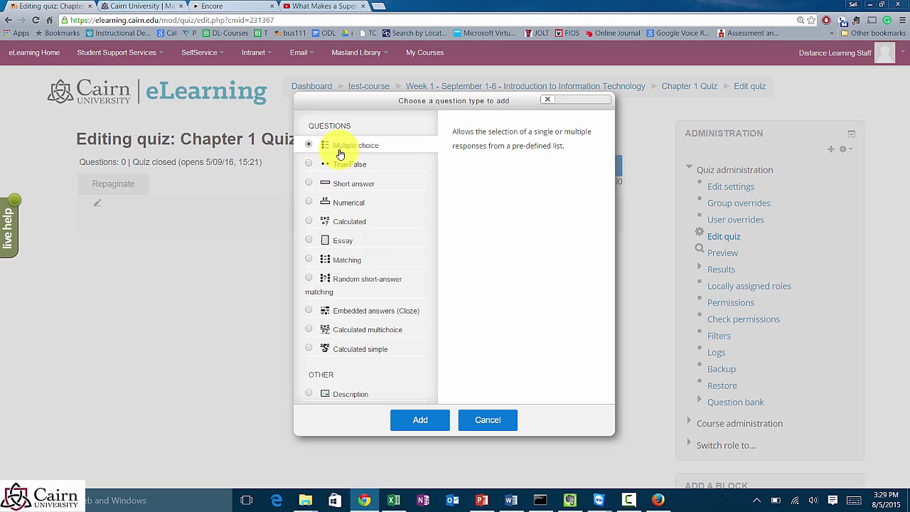
pyautogui.click(432, 421)
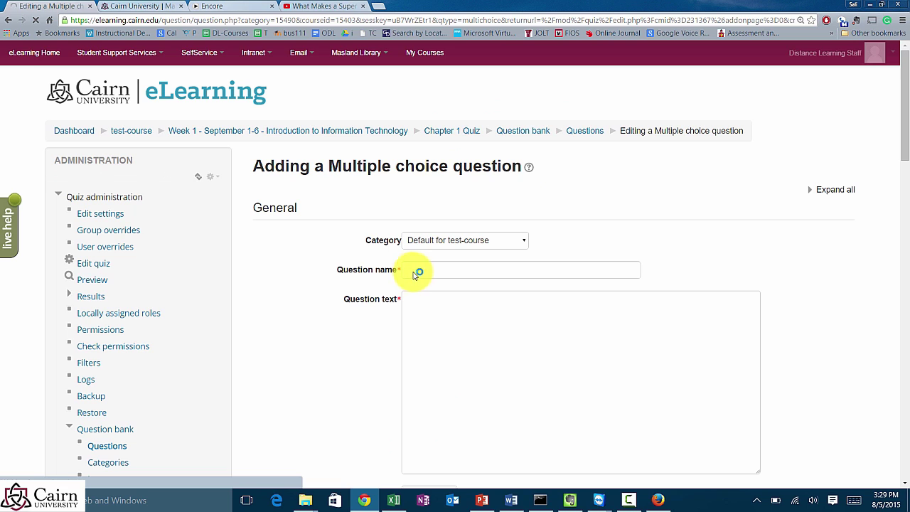
# Step: Name the question Q1 and make its text 'Computers are electronic devices that perform the following function(s)' bold
pyautogui.click(421, 272)
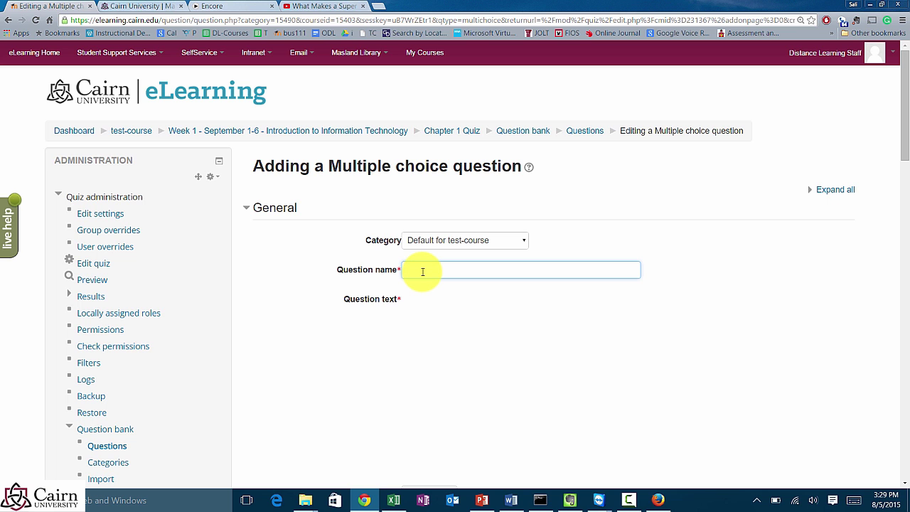
pyautogui.write('Q1')
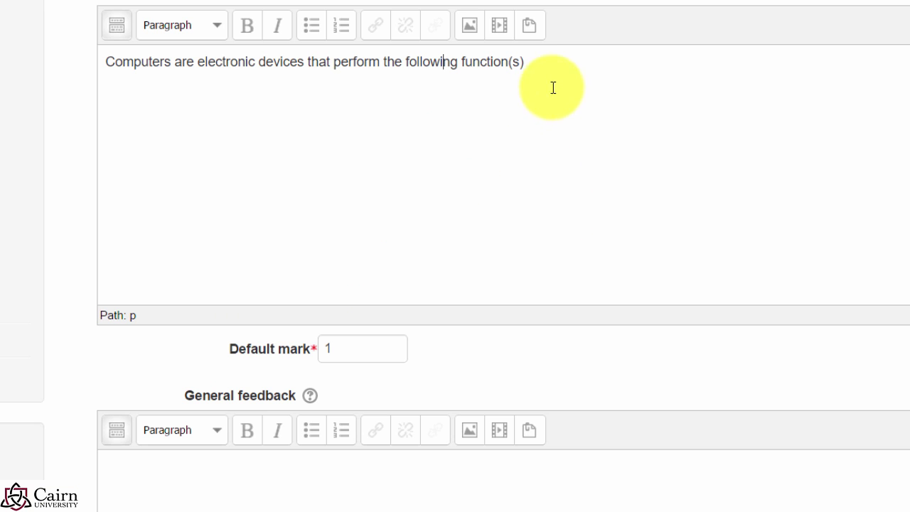
pyautogui.moveTo(526, 61); pyautogui.dragTo(45, 50)
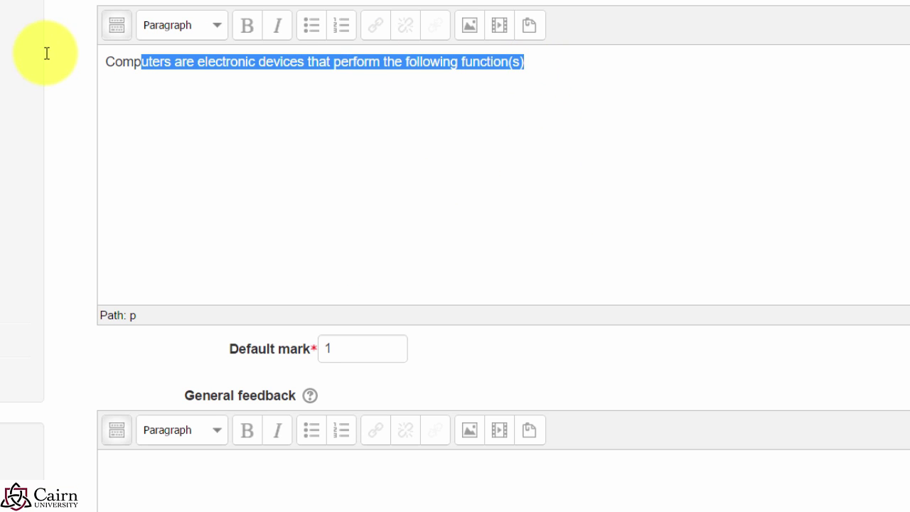
pyautogui.click(248, 35)
pyautogui.click(417, 189)
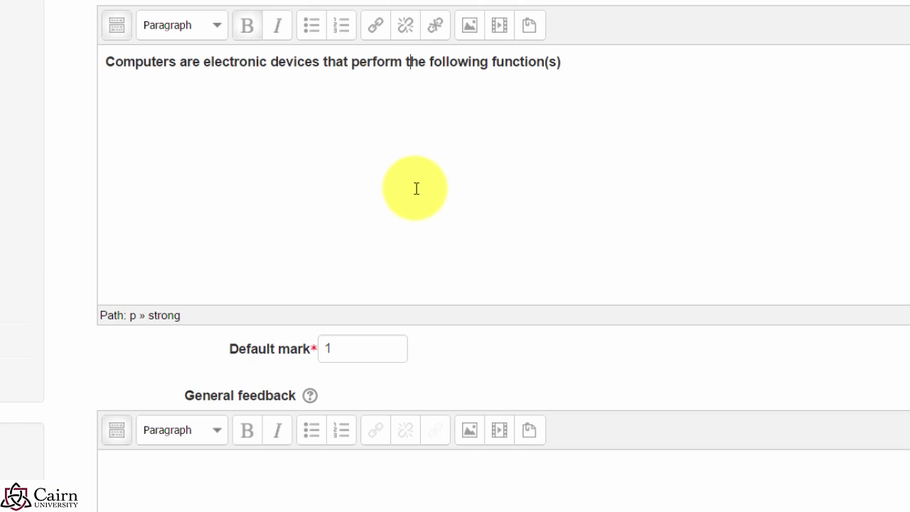
pyautogui.scroll(-2, 317, 302)
pyautogui.scroll(-3, 318, 302)
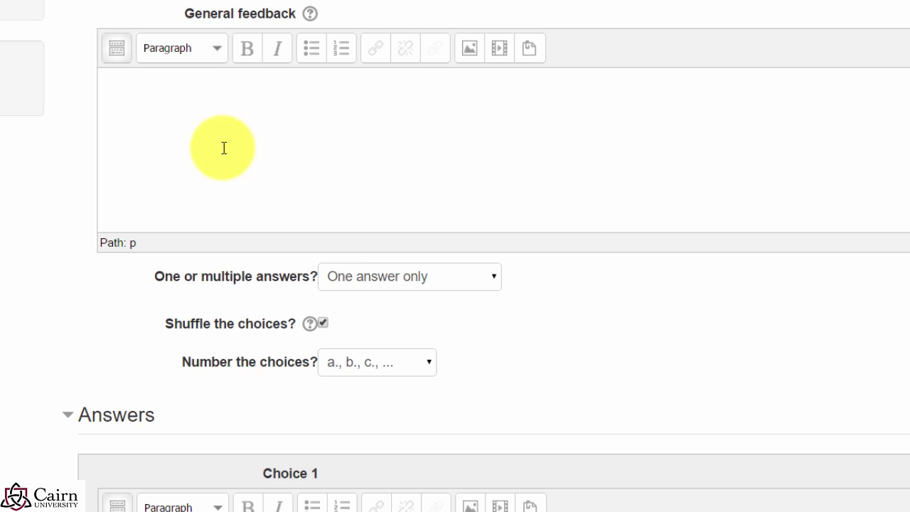
# Step: Fill in the answer choices, entering Processing as Choice 4
pyautogui.scroll(-2, 313, 186)
pyautogui.scroll(-1, 312, 187)
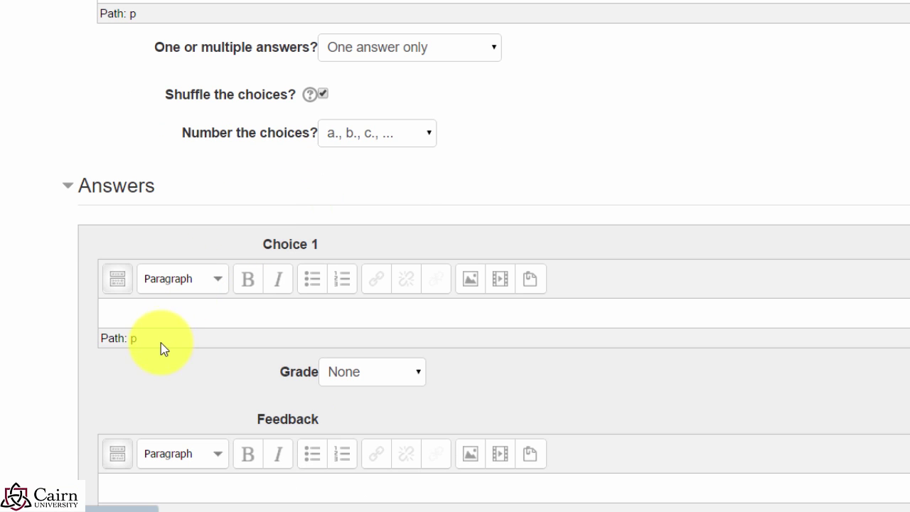
pyautogui.click(183, 315)
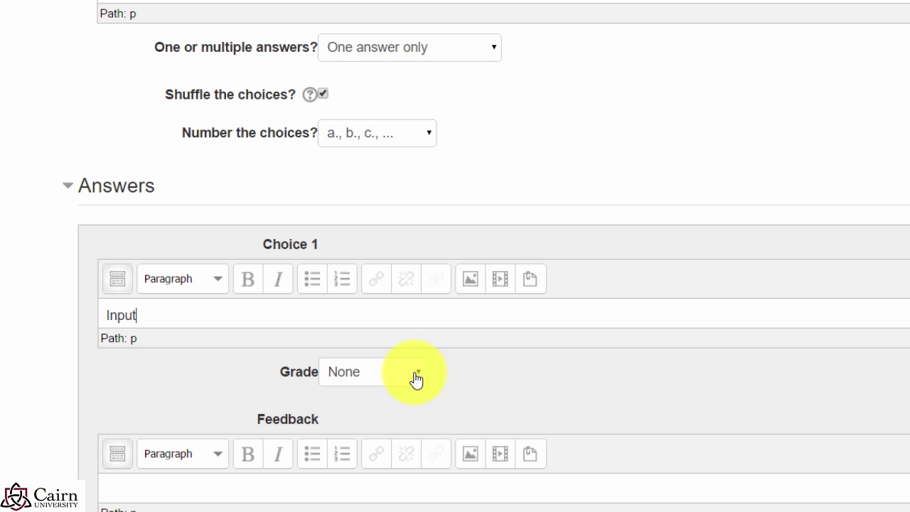
pyautogui.scroll(-1, 426, 377)
pyautogui.scroll(-2, 415, 316)
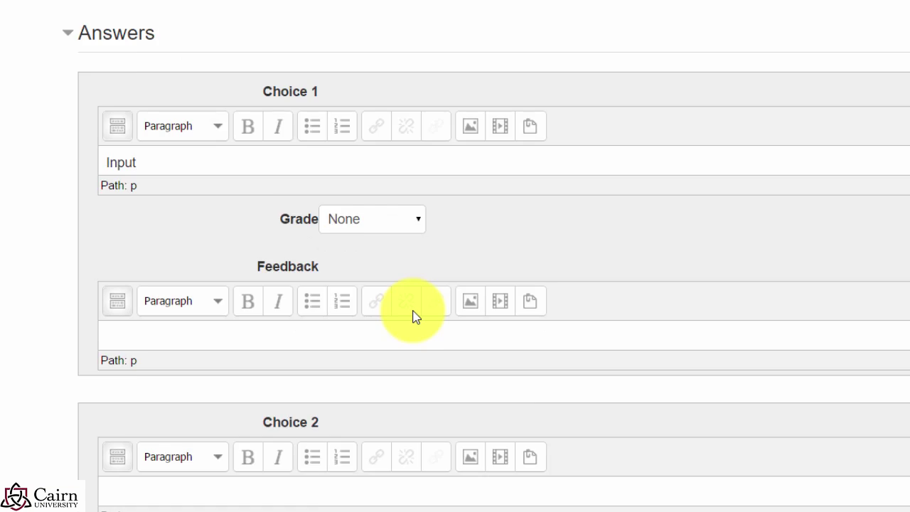
pyautogui.scroll(-2, 241, 362)
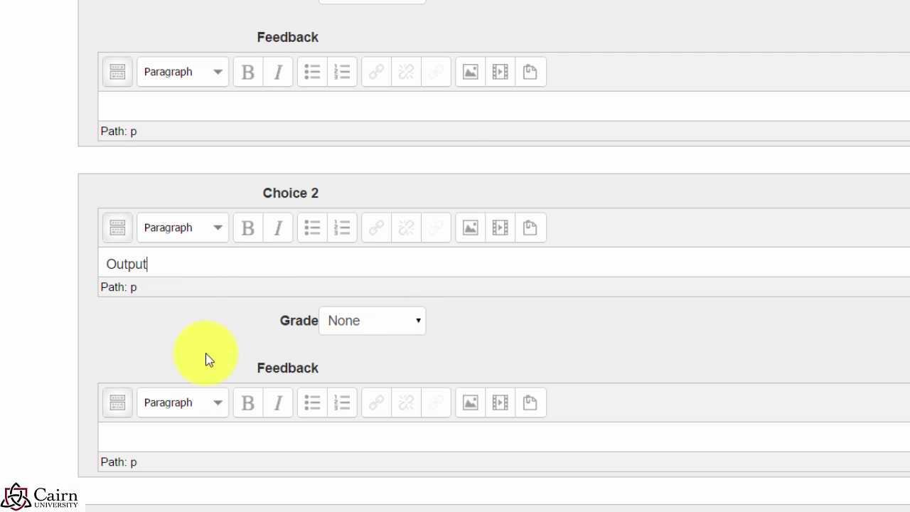
pyautogui.scroll(-3, 242, 350)
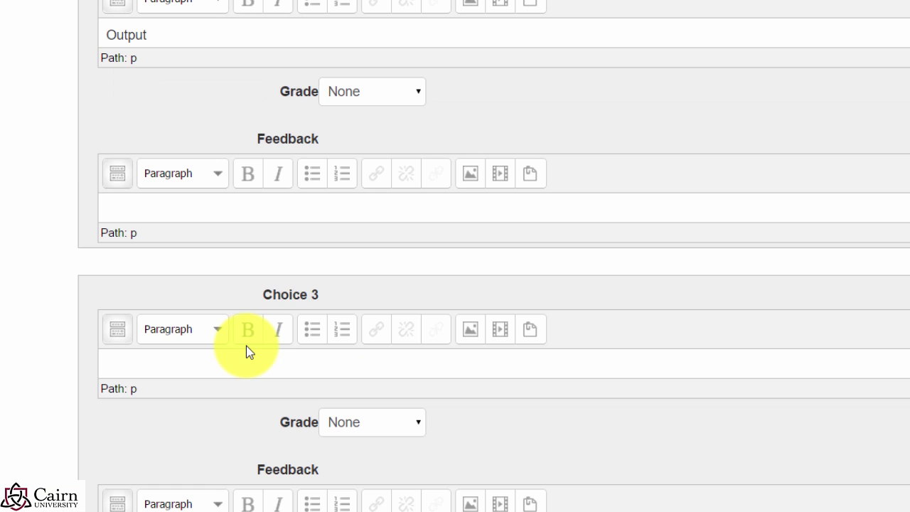
pyautogui.scroll(-1, 246, 345)
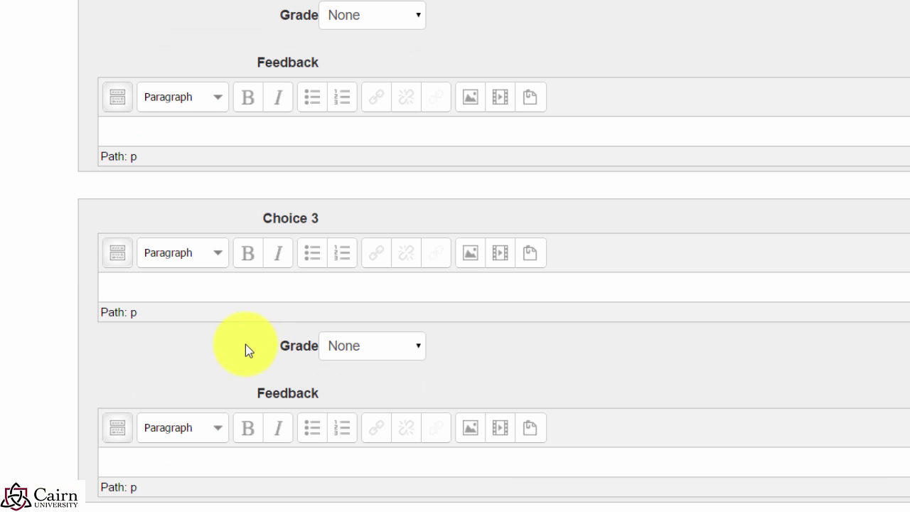
pyautogui.click(181, 287)
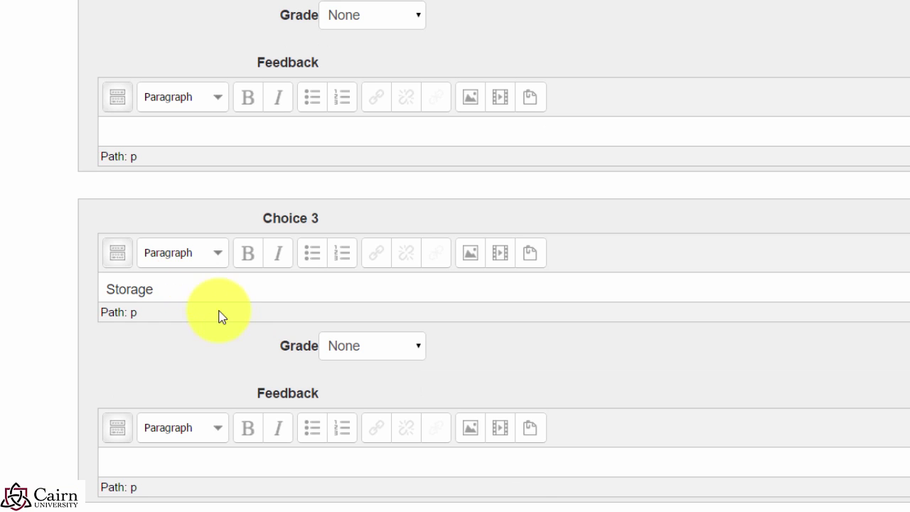
pyautogui.scroll(-1, 240, 346)
pyautogui.scroll(-1, 320, 266)
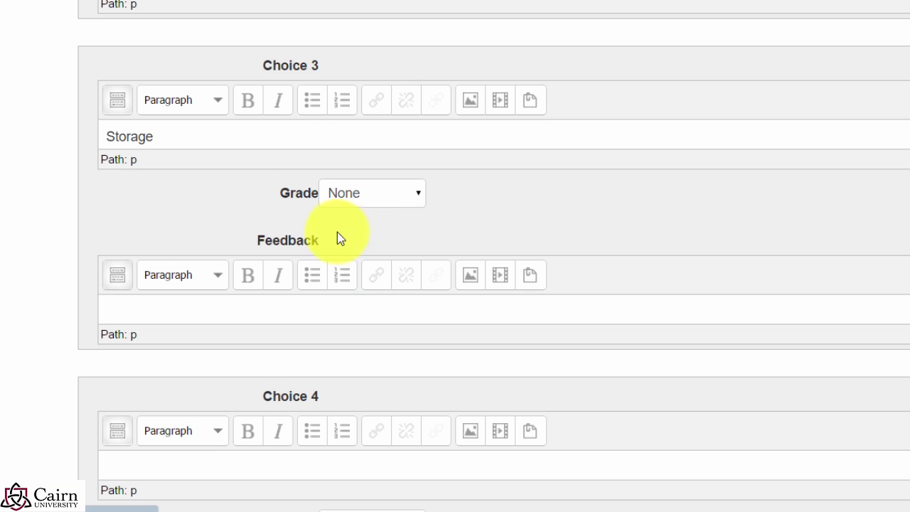
pyautogui.scroll(-1, 392, 208)
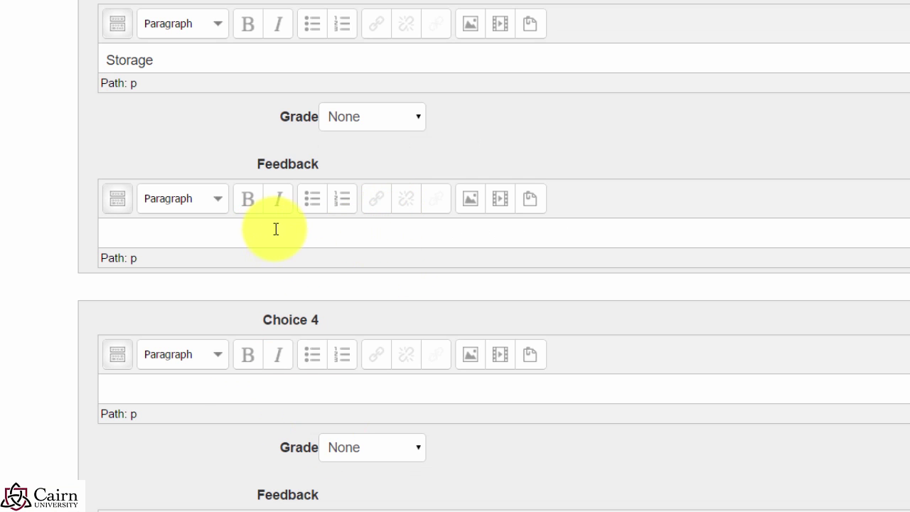
pyautogui.click(177, 397)
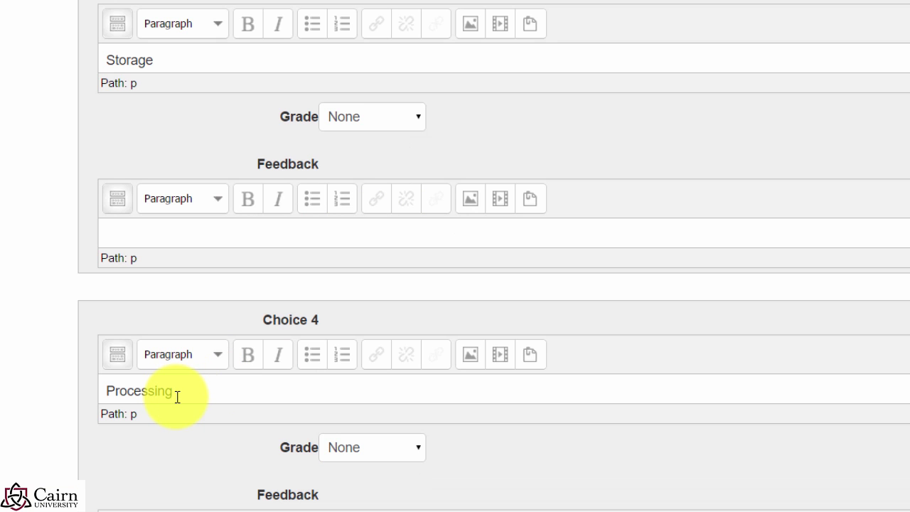
pyautogui.scroll(-2, 206, 409)
pyautogui.scroll(-1, 284, 369)
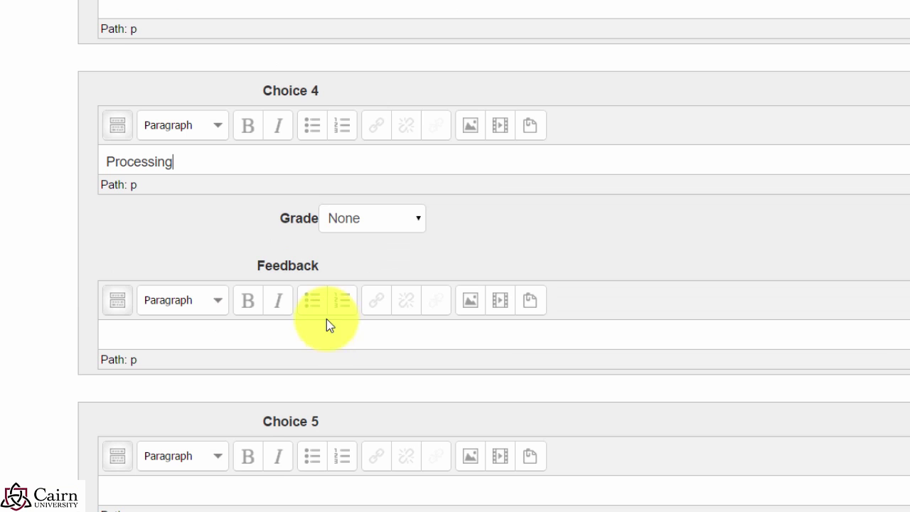
pyautogui.scroll(-2, 420, 245)
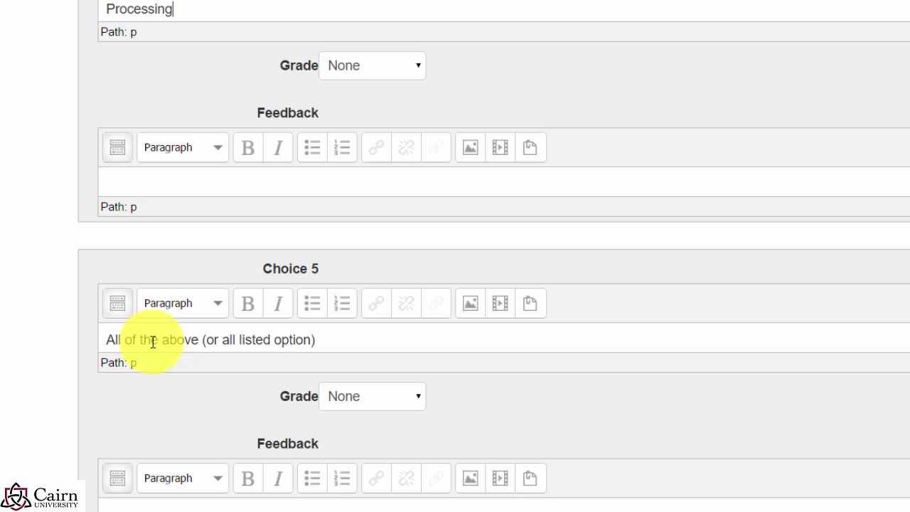
# Step: Give Choice 5 (All of the above) a 100% grade and save the question
pyautogui.click(361, 410)
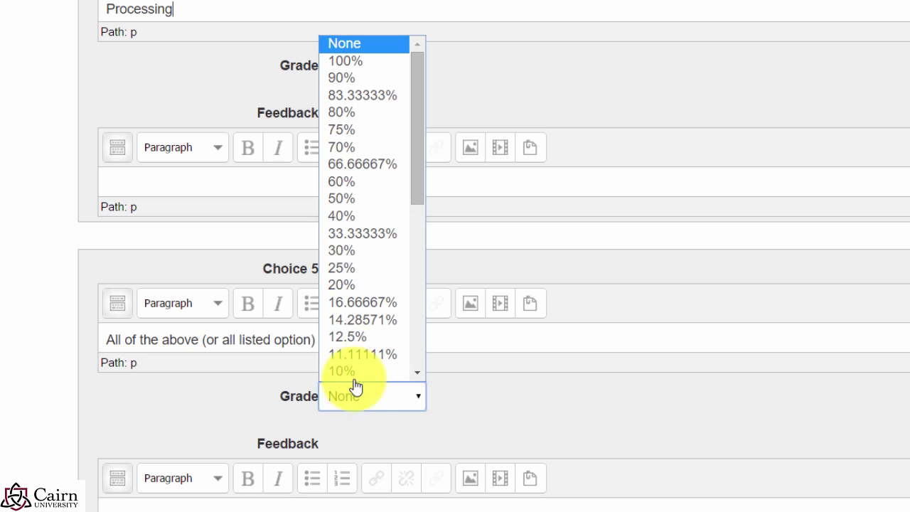
pyautogui.click(361, 64)
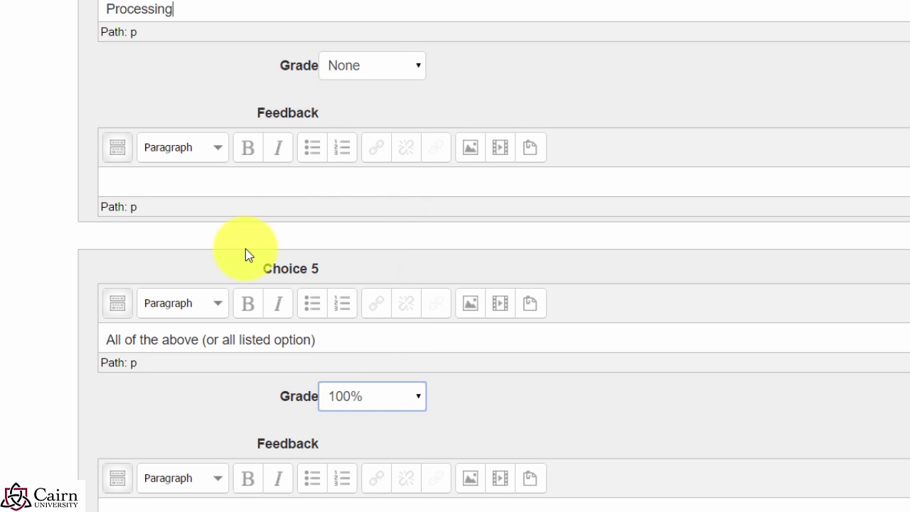
pyautogui.click(159, 346)
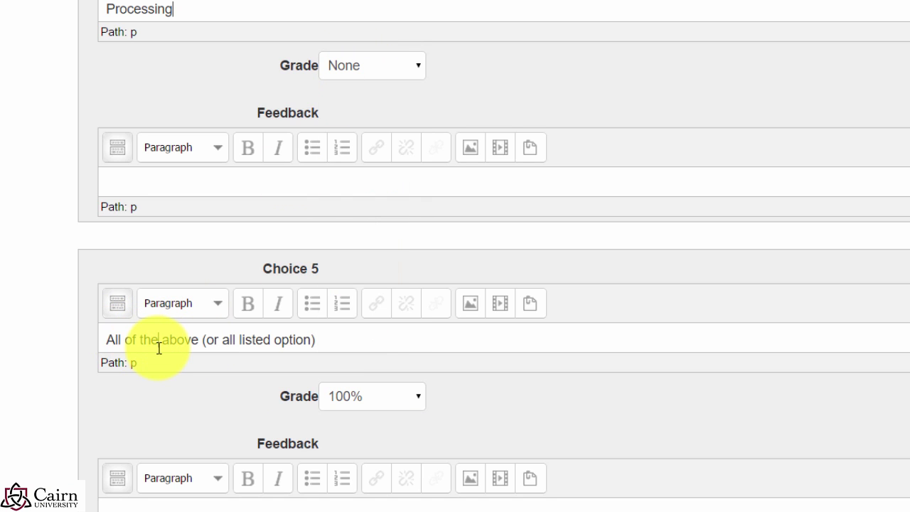
pyautogui.scroll(2, 442, 178)
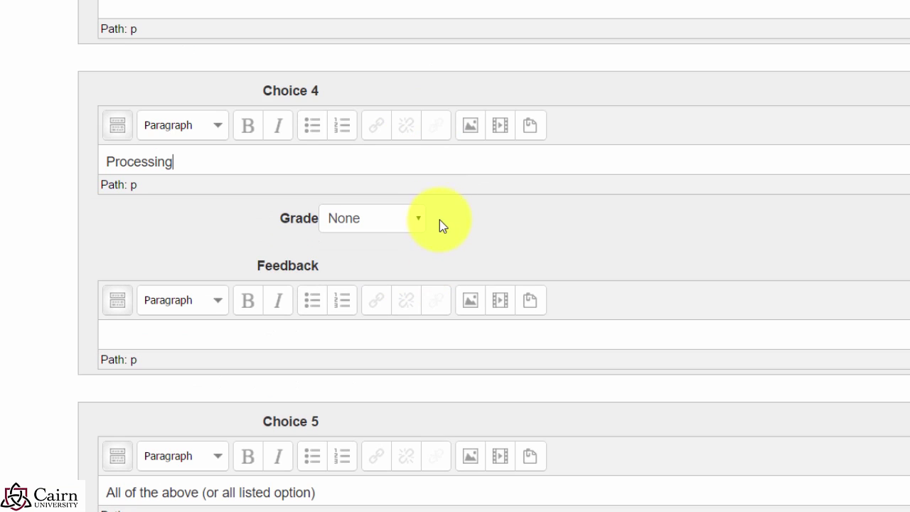
pyautogui.scroll(-5, 466, 186)
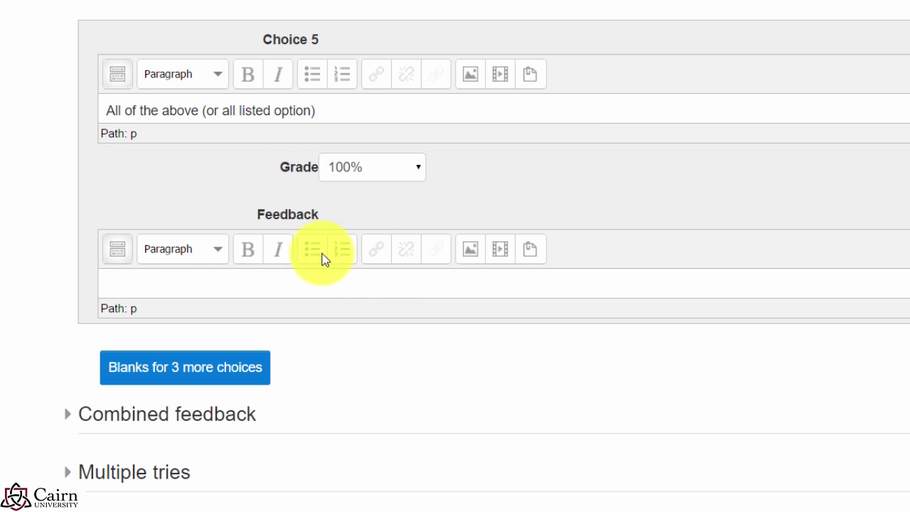
pyautogui.scroll(-5, 384, 239)
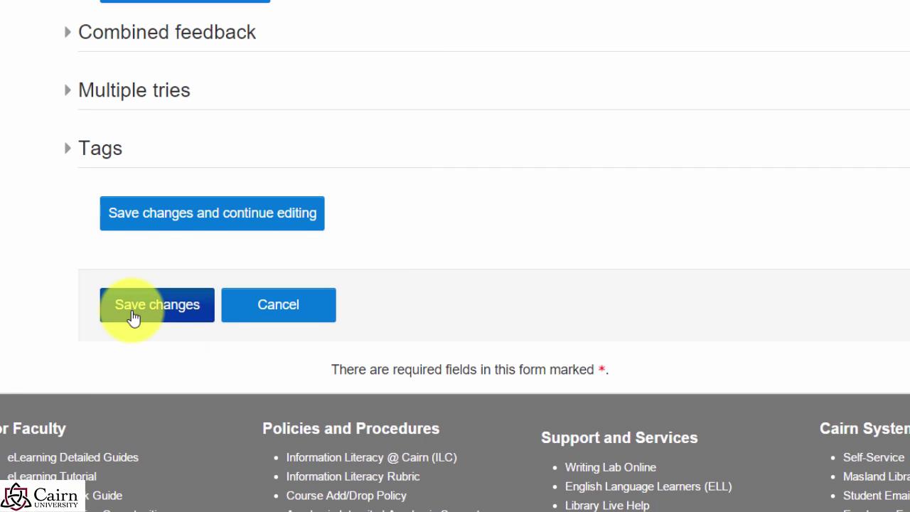
pyautogui.click(132, 316)
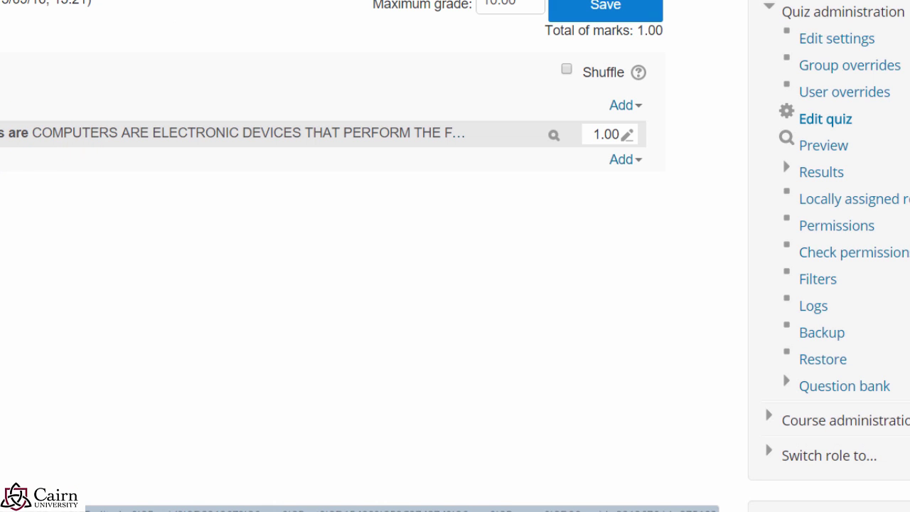
# Step: Add a new True/False question to Chapter 1 Quiz
pyautogui.click(622, 166)
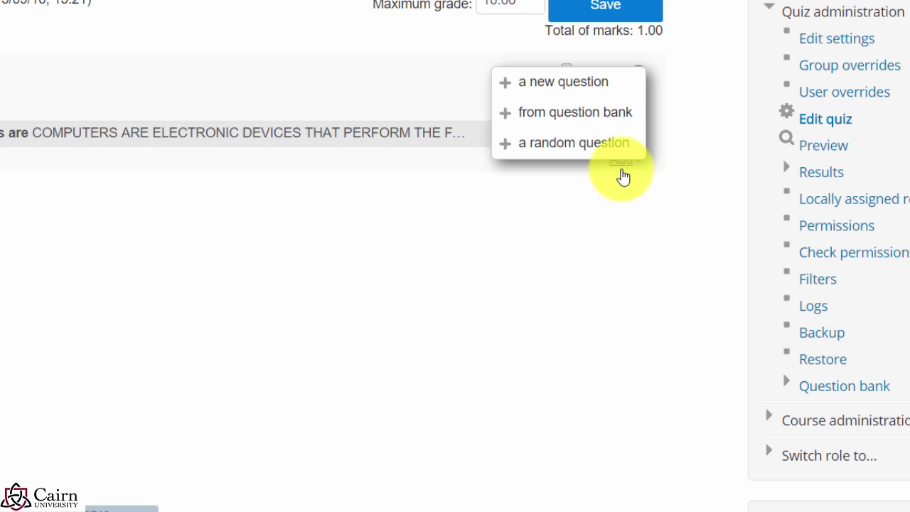
pyautogui.click(568, 82)
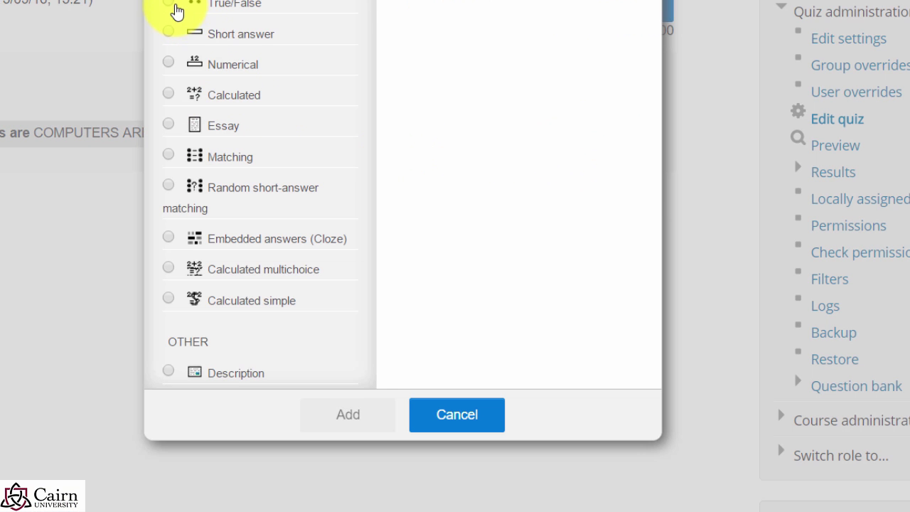
pyautogui.click(169, 5)
pyautogui.click(352, 416)
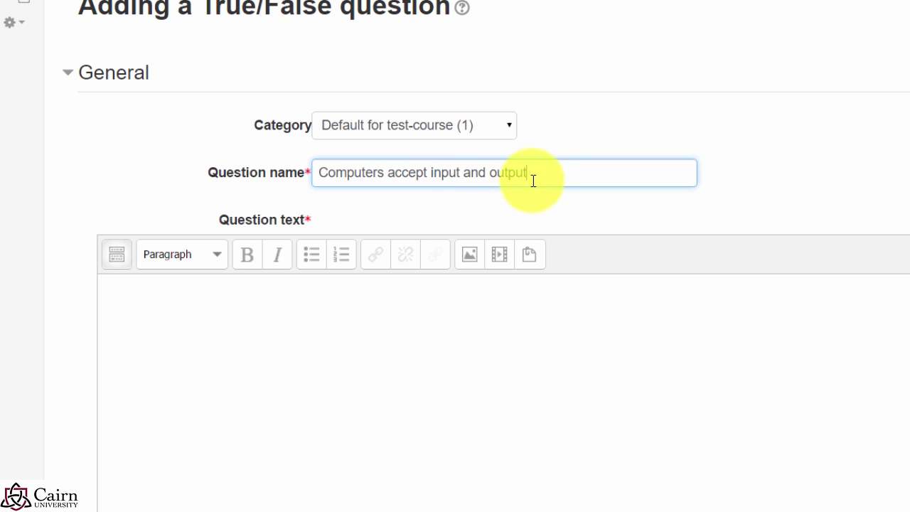
# Step: Enter the question name, the statement that computers accept input and produce output, and general feedback
pyautogui.moveTo(533, 180); pyautogui.dragTo(244, 173)
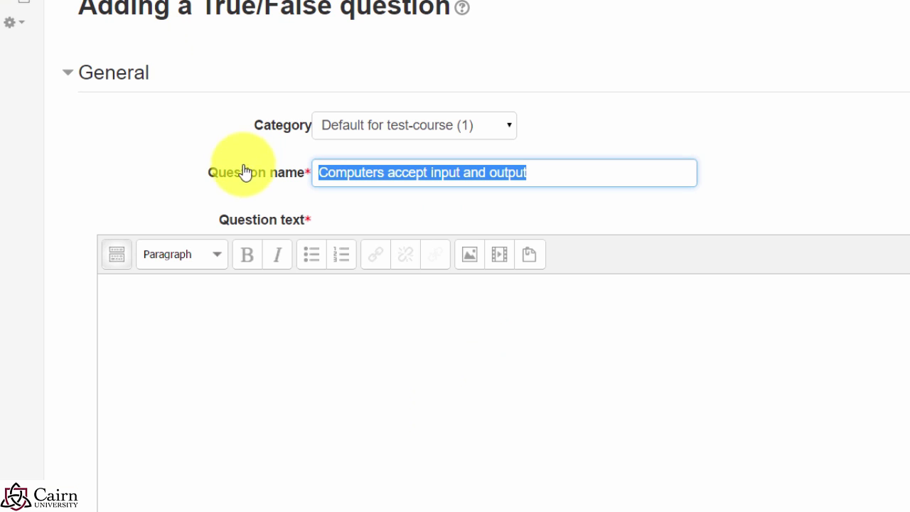
pyautogui.click(435, 368)
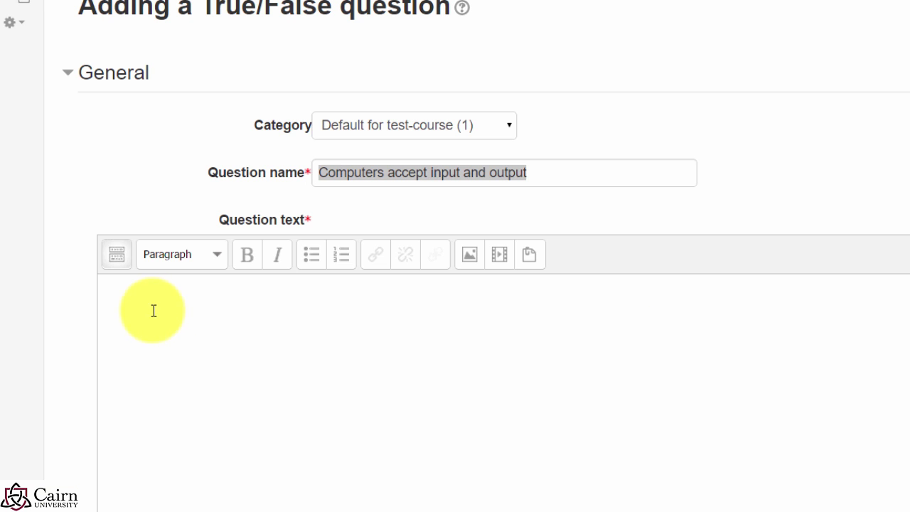
pyautogui.scroll(-3, 152, 319)
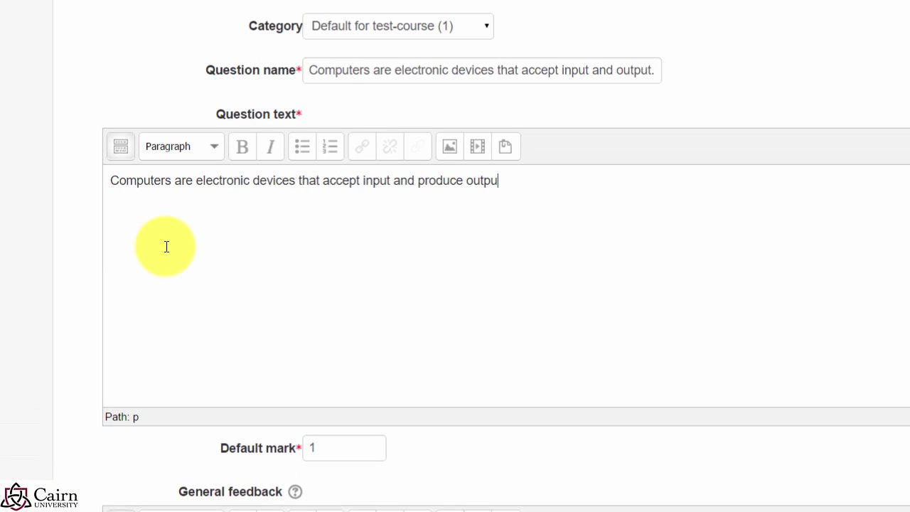
pyautogui.write('t.')
pyautogui.scroll(-2, 232, 501)
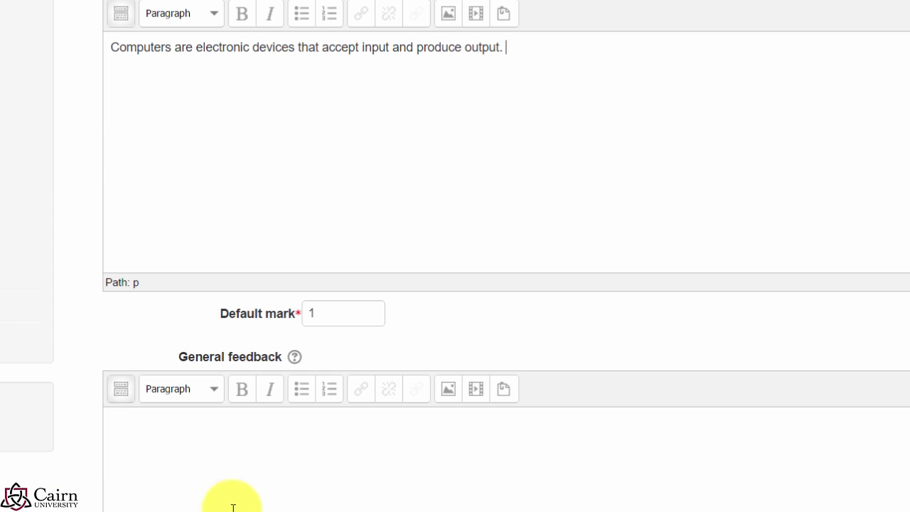
pyautogui.scroll(-2, 213, 462)
pyautogui.click(215, 396)
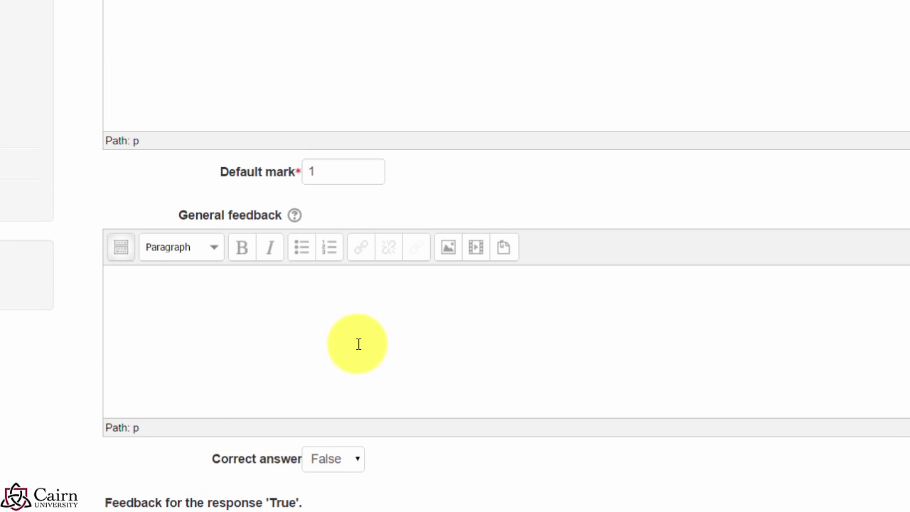
pyautogui.scroll(-2, 324, 334)
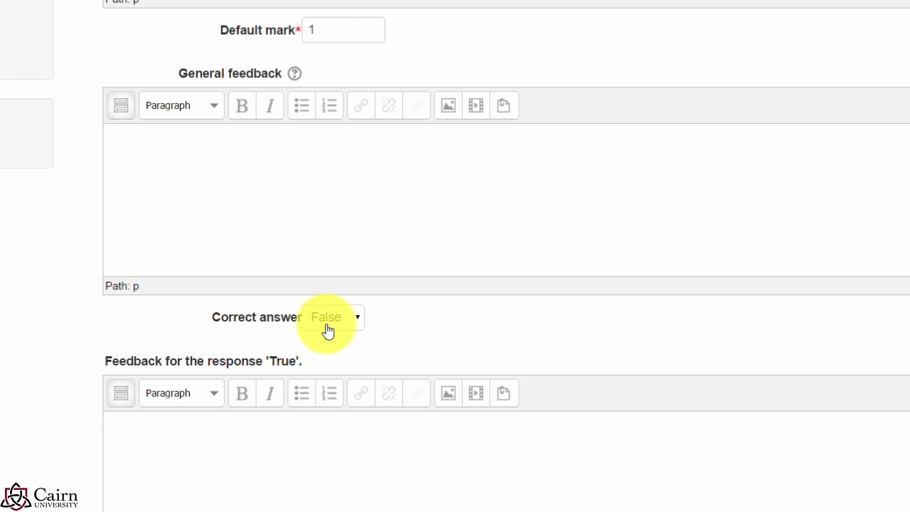
pyautogui.scroll(-4, 206, 469)
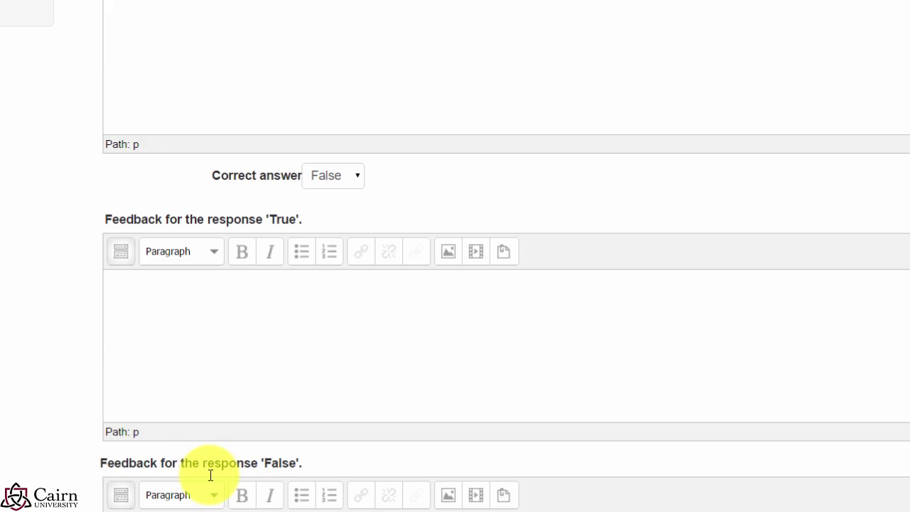
pyautogui.scroll(-3, 227, 430)
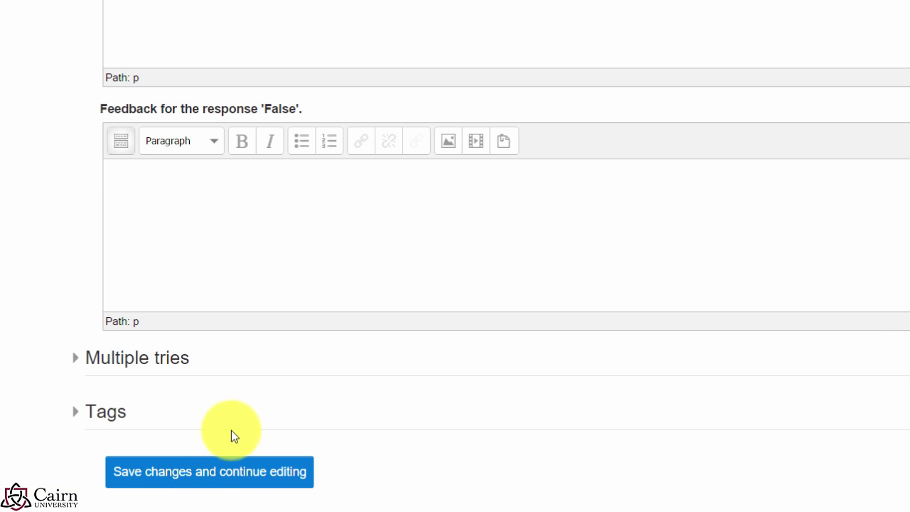
pyautogui.scroll(3, 384, 446)
pyautogui.scroll(3, 351, 432)
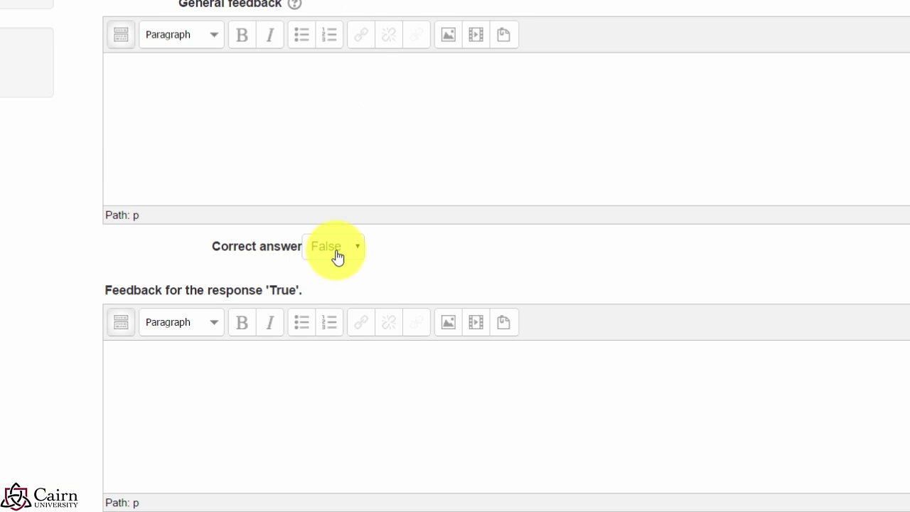
pyautogui.scroll(2, 369, 300)
pyautogui.scroll(6, 327, 372)
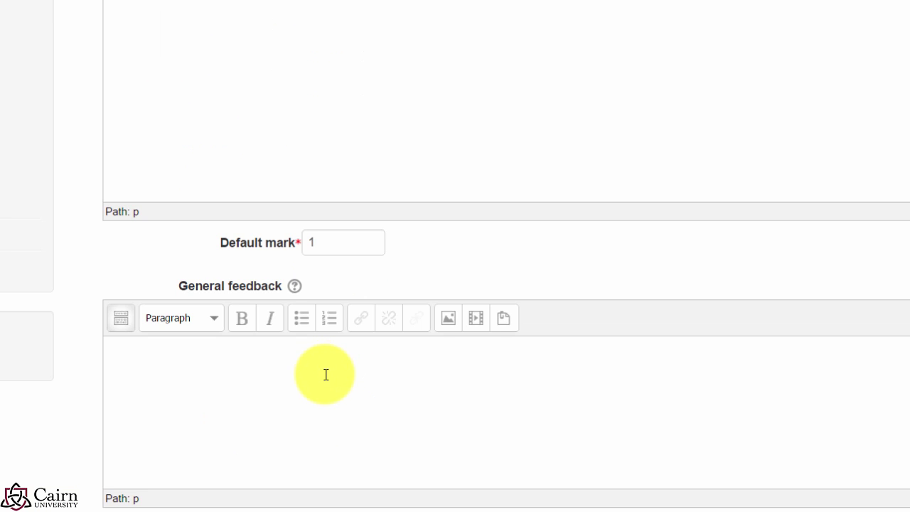
pyautogui.moveTo(530, 258); pyautogui.dragTo(106, 254)
pyautogui.scroll(-3, 344, 398)
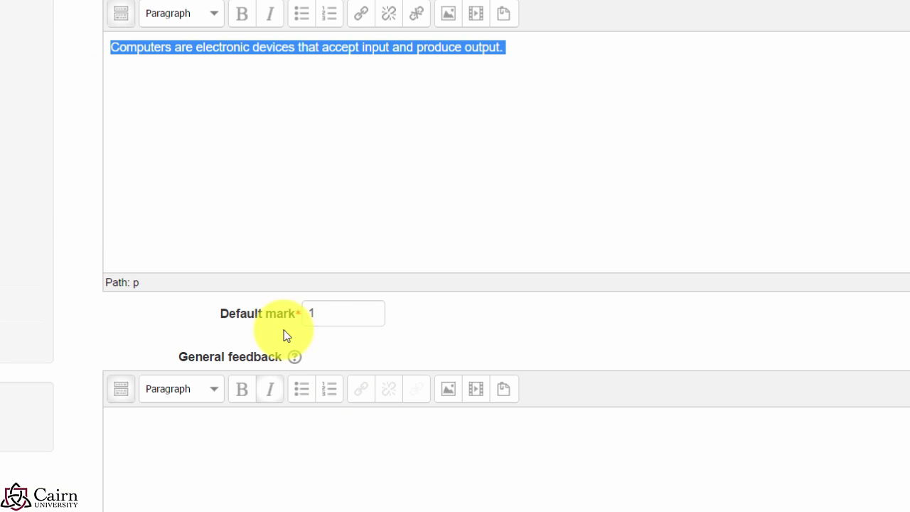
pyautogui.scroll(-3, 351, 389)
# Step: Set the correct answer to True and save the question
pyautogui.click(344, 390)
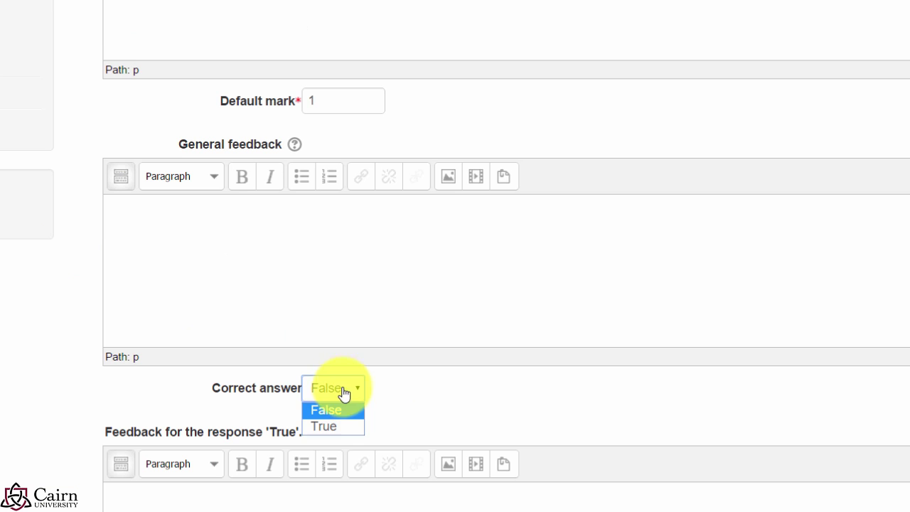
pyautogui.click(345, 425)
pyautogui.scroll(-9, 173, 459)
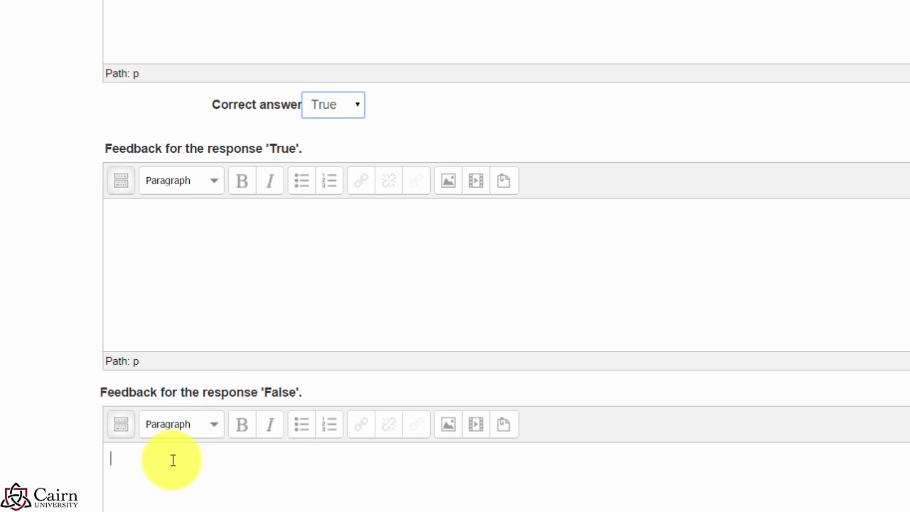
pyautogui.click(169, 492)
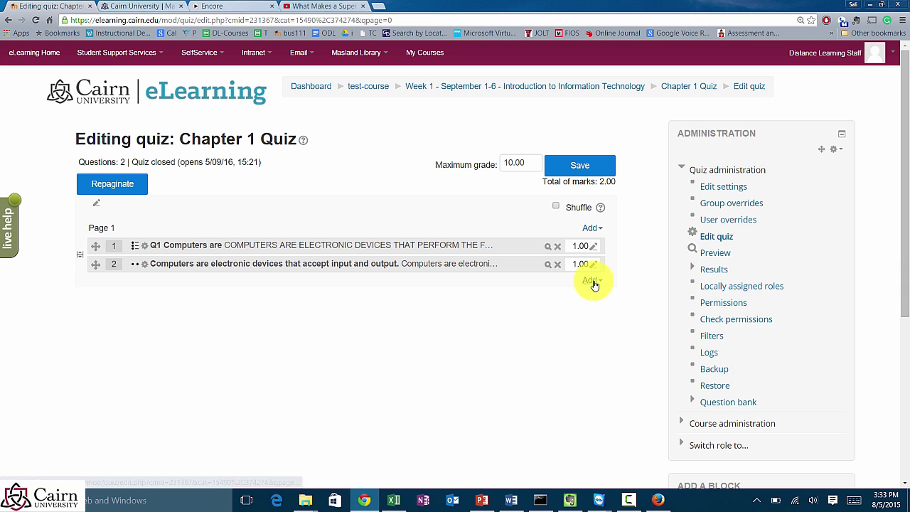
# Step: Add a new Essay question to the quiz
pyautogui.click(593, 281)
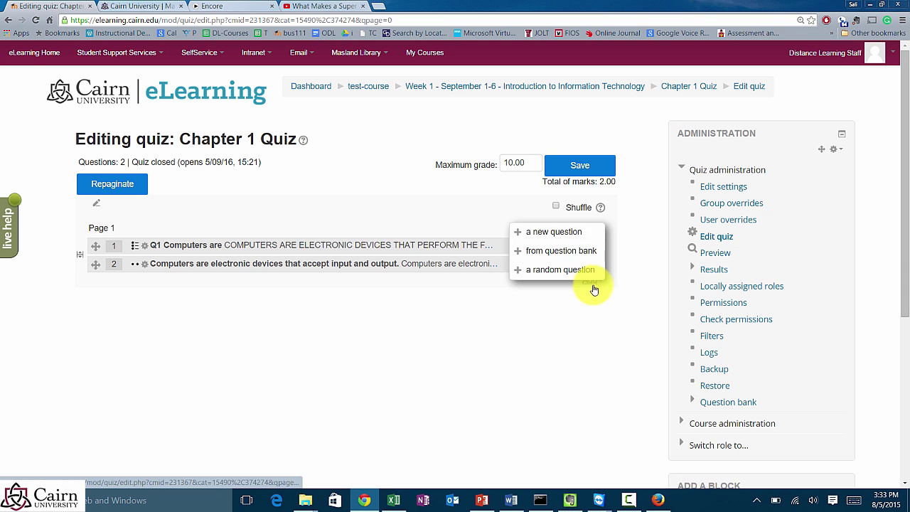
pyautogui.click(562, 235)
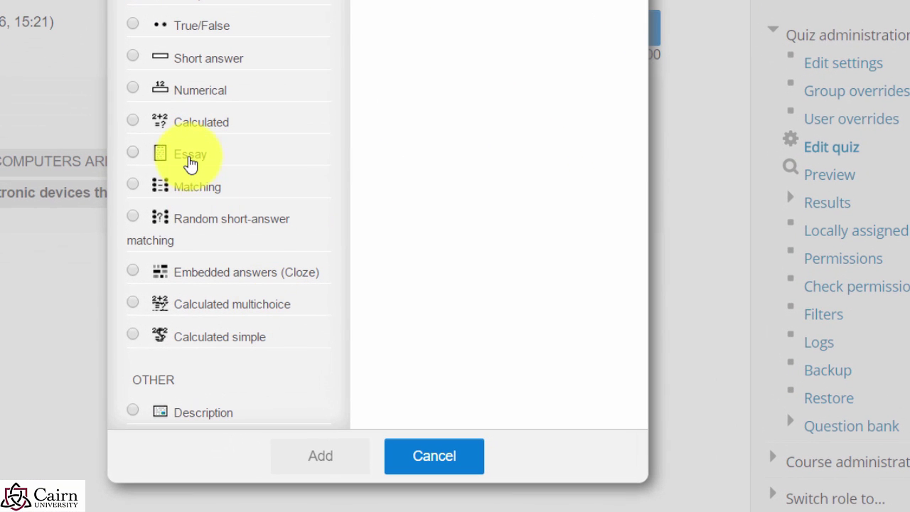
pyautogui.click(189, 156)
pyautogui.click(297, 456)
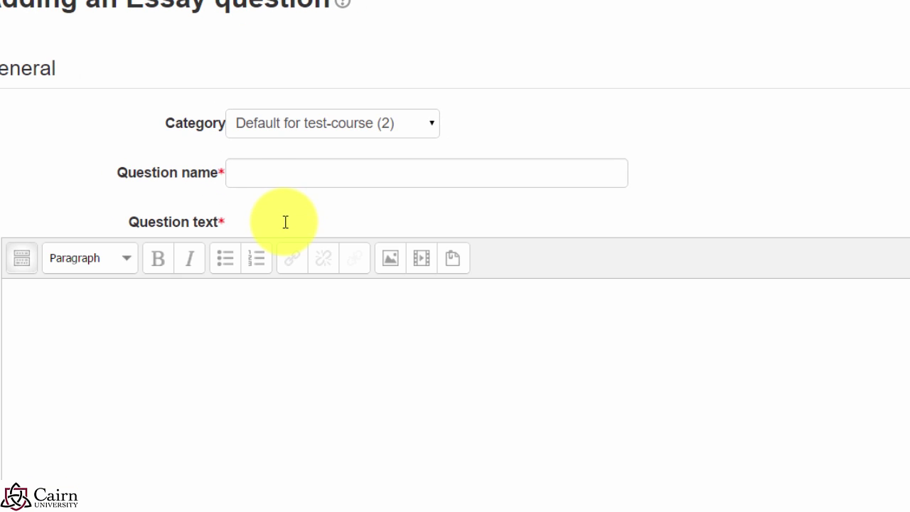
# Step: Fill in the name and text 'Describe processing in a computer.' and save the essay question
pyautogui.click(265, 178)
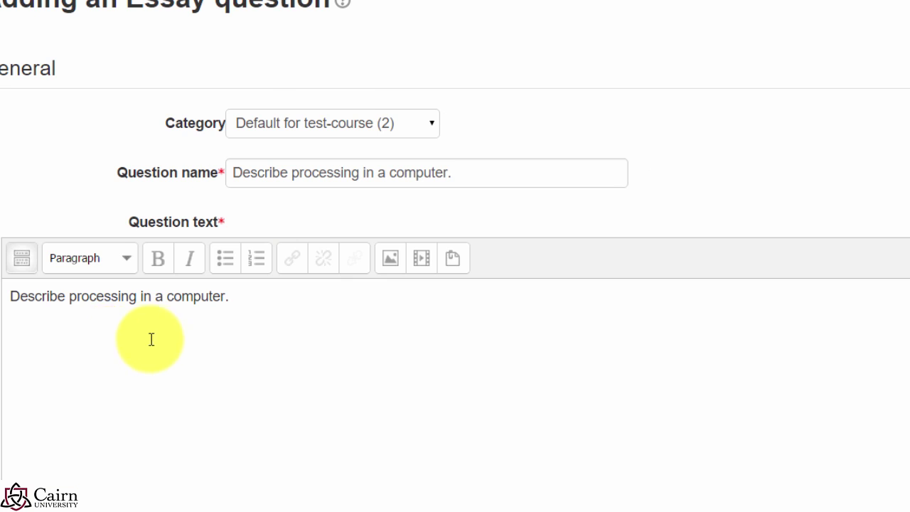
pyautogui.scroll(-6, 220, 344)
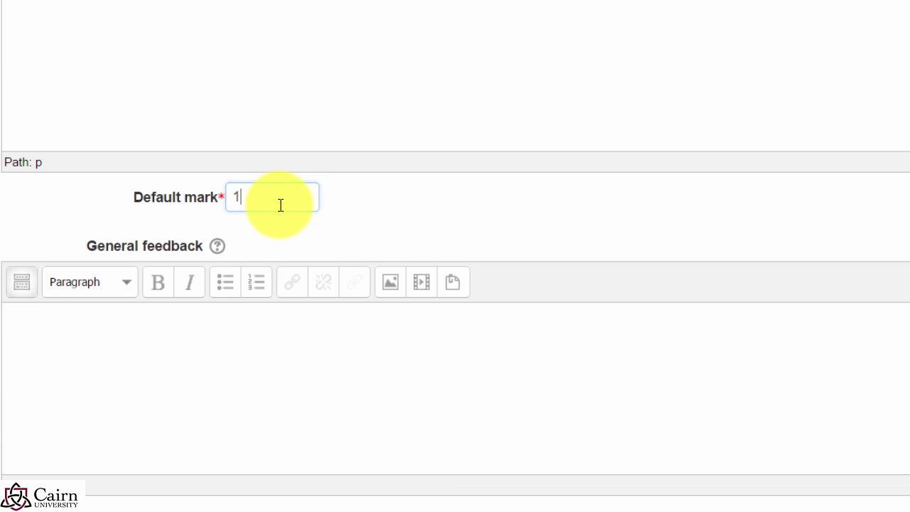
pyautogui.scroll(-5, 283, 213)
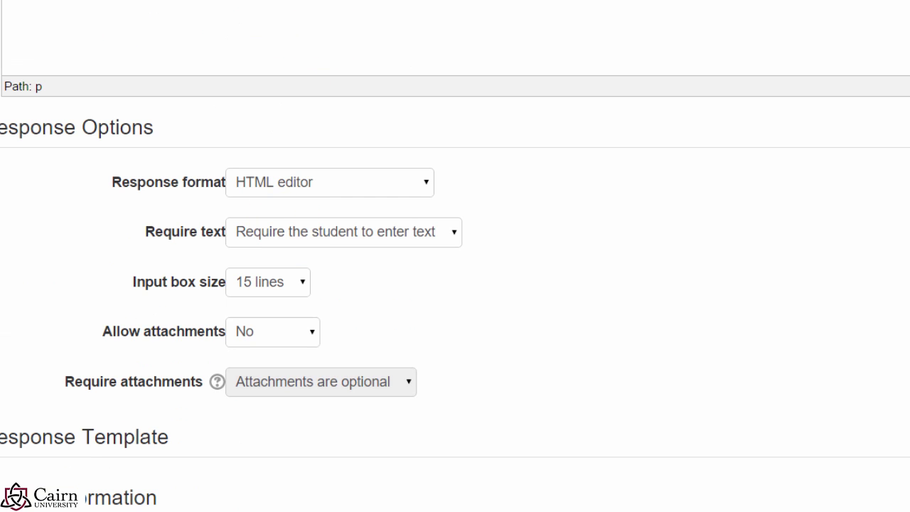
pyautogui.scroll(2, 249, 4)
pyautogui.scroll(-1, 280, 4)
pyautogui.scroll(-8, 406, 319)
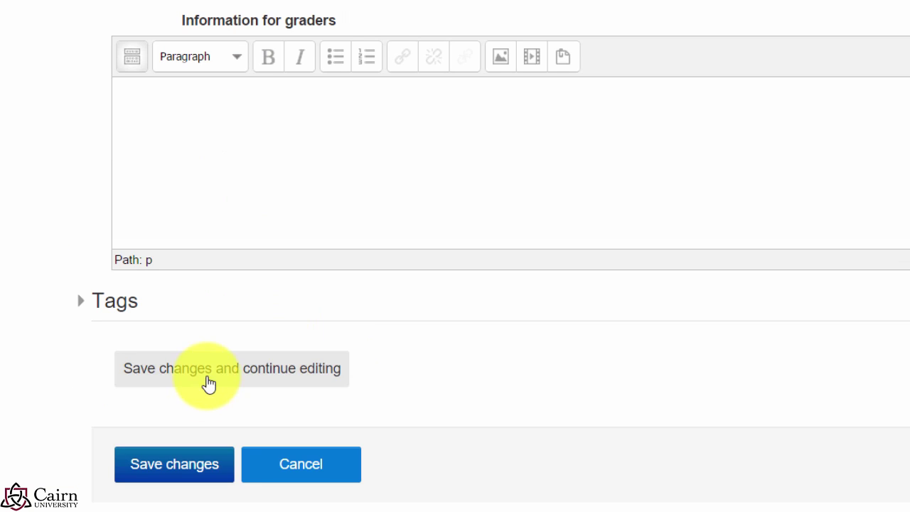
pyautogui.click(312, 480)
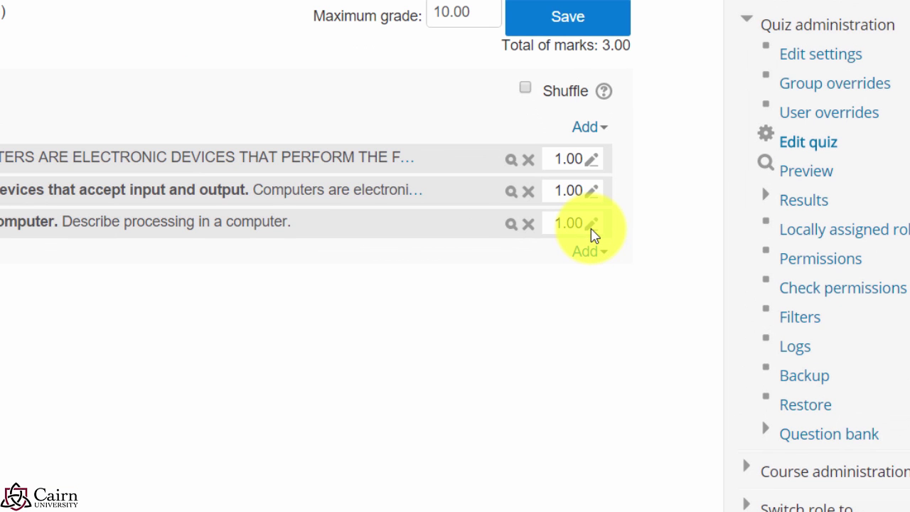
# Step: Set question 3's mark to 8 and save the quiz's maximum grade as 10
pyautogui.click(592, 226)
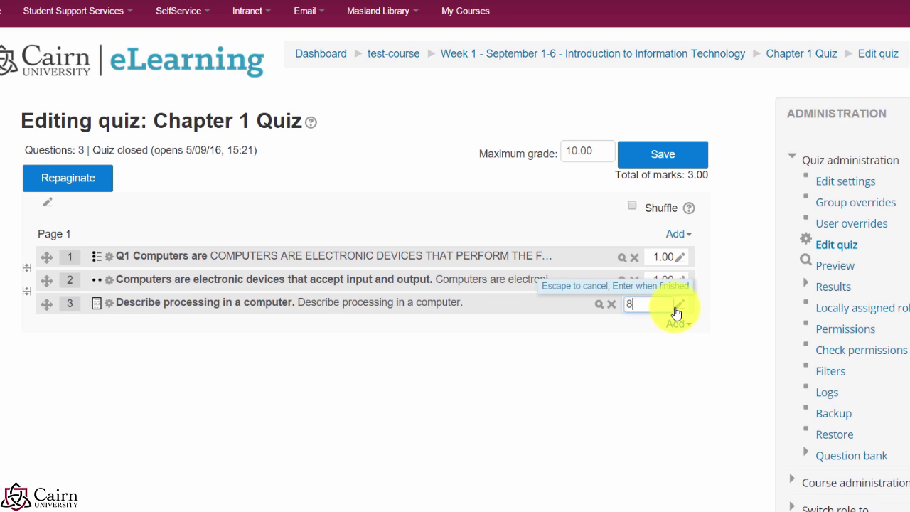
pyautogui.press('Return')
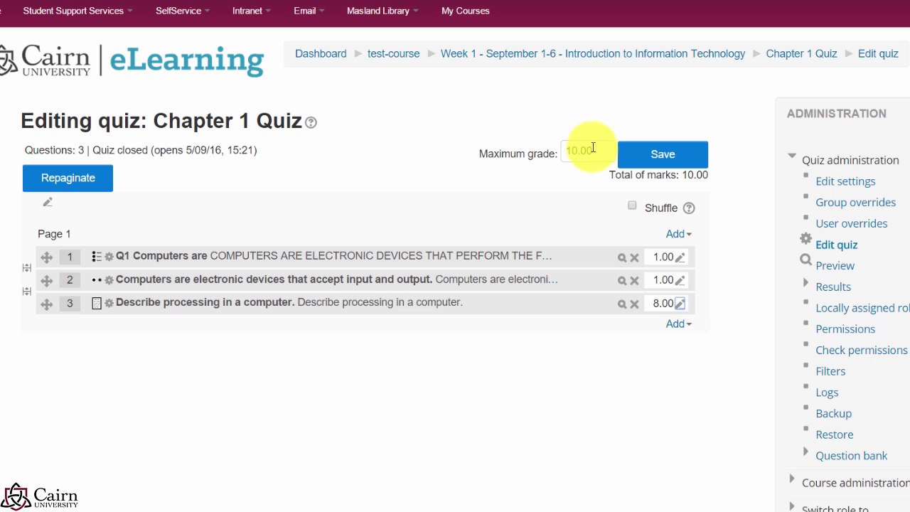
pyautogui.moveTo(587, 150); pyautogui.dragTo(597, 155)
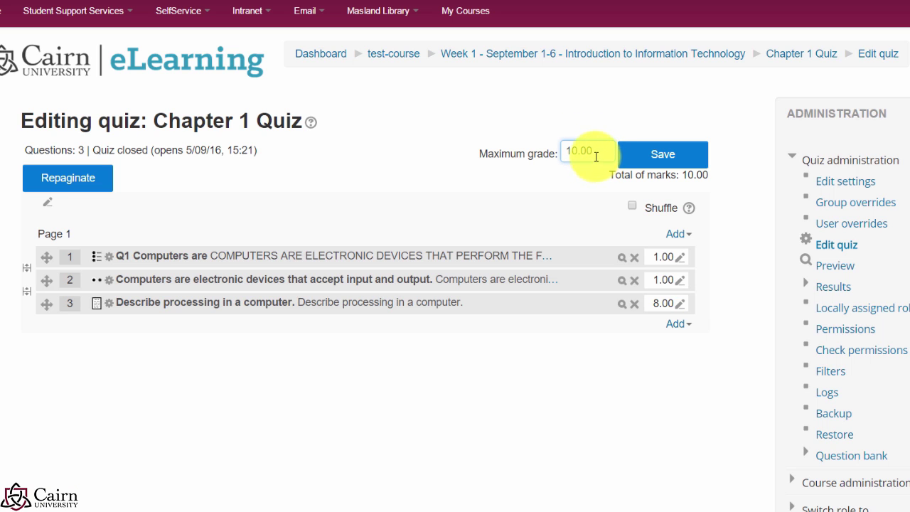
pyautogui.moveTo(595, 156); pyautogui.dragTo(570, 151)
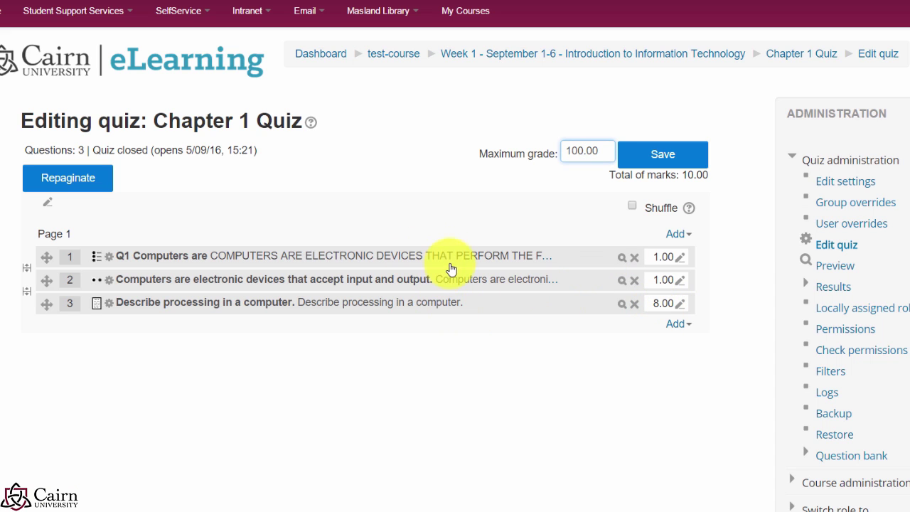
pyautogui.click(663, 162)
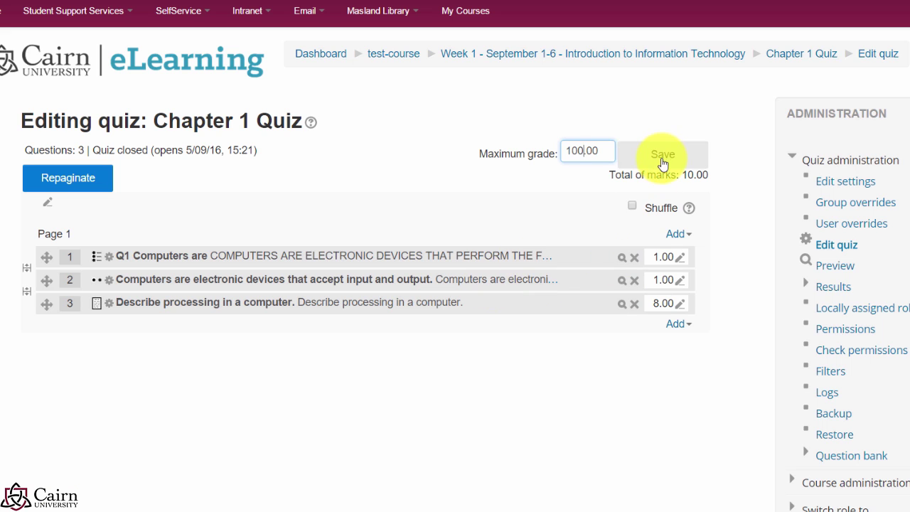
pyautogui.moveTo(600, 150); pyautogui.dragTo(539, 138)
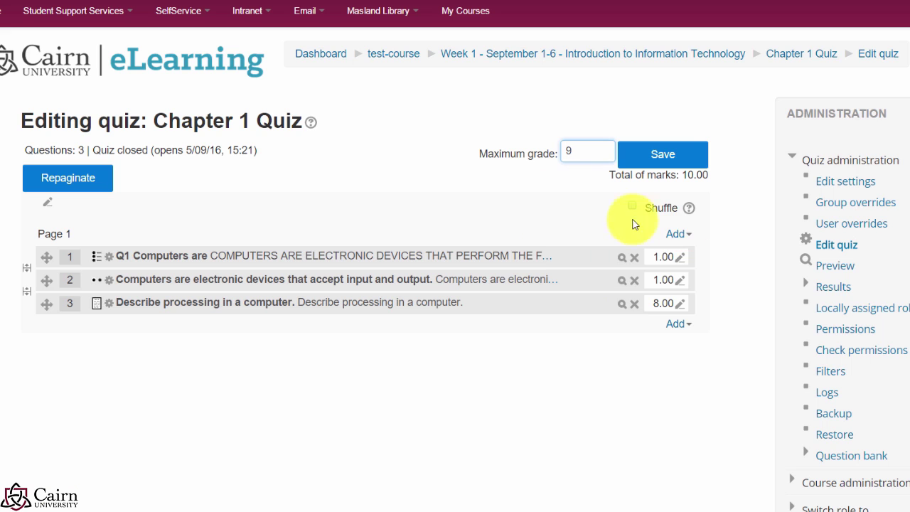
pyautogui.click(591, 221)
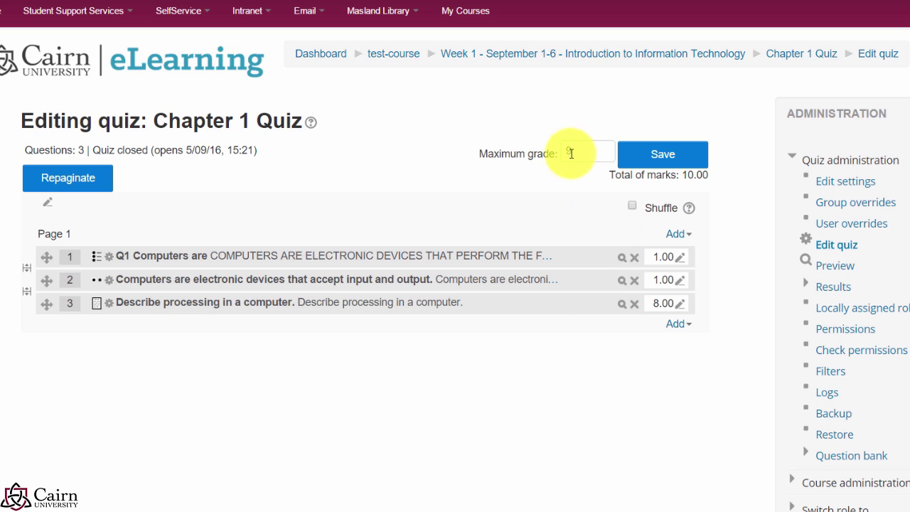
pyautogui.moveTo(572, 151); pyautogui.dragTo(545, 165)
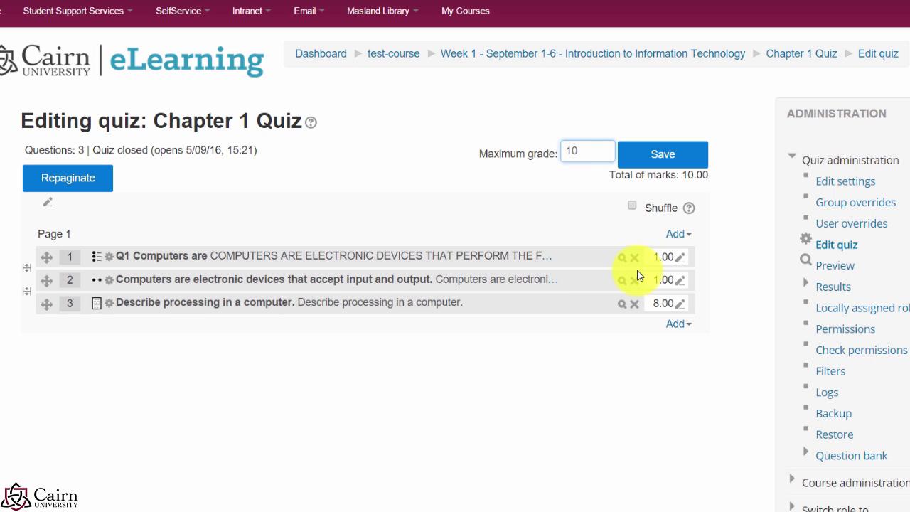
pyautogui.click(656, 156)
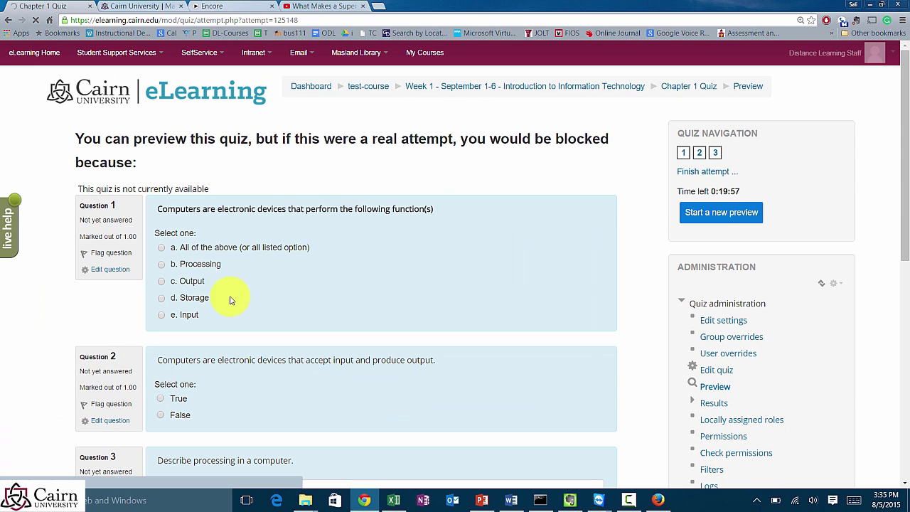
# Step: Scroll through the Chapter 1 Quiz preview to review all three questions
pyautogui.scroll(-5, 231, 304)
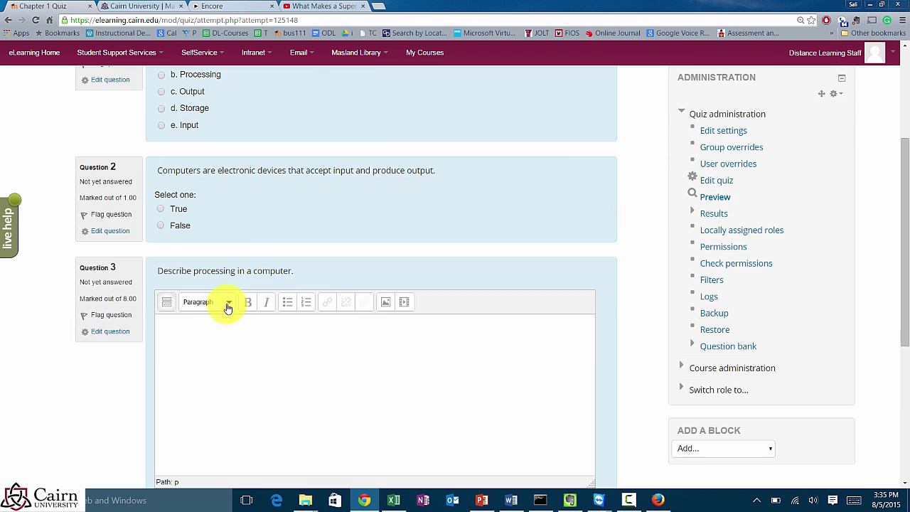
pyautogui.scroll(4, 270, 264)
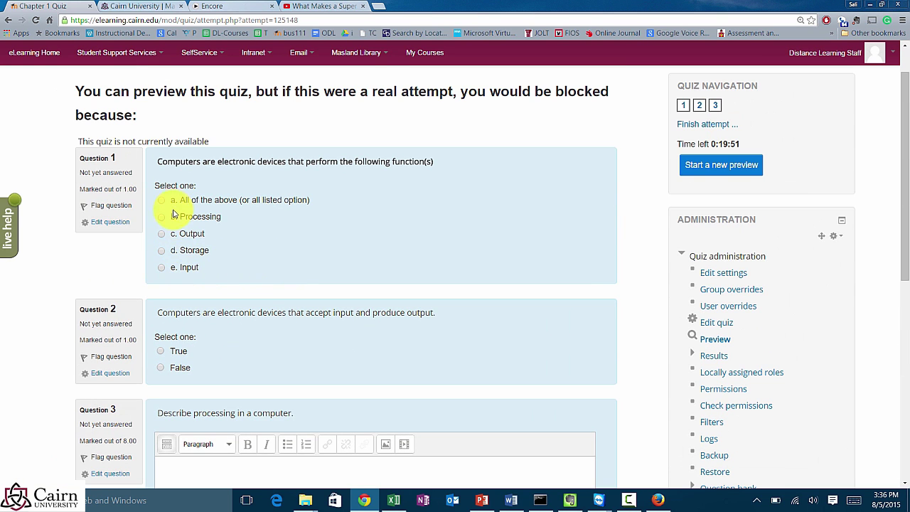
pyautogui.scroll(-2, 343, 254)
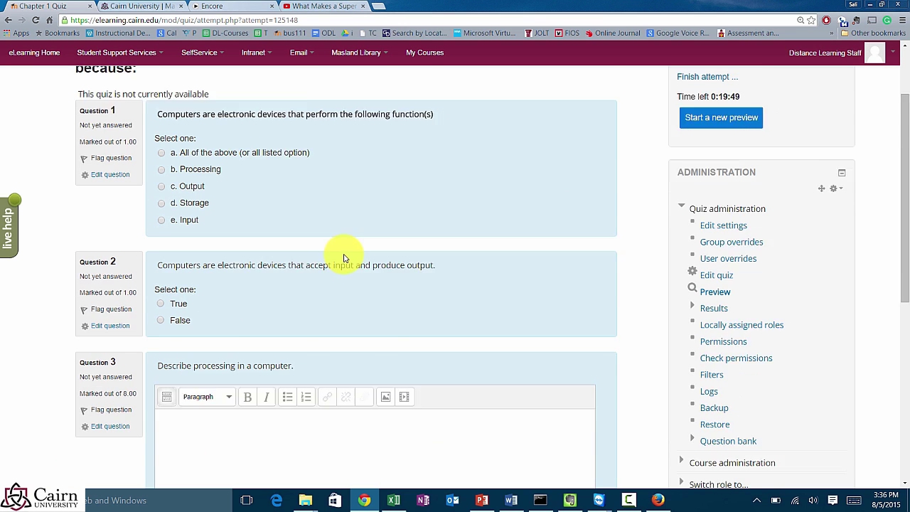
pyautogui.scroll(2, 355, 258)
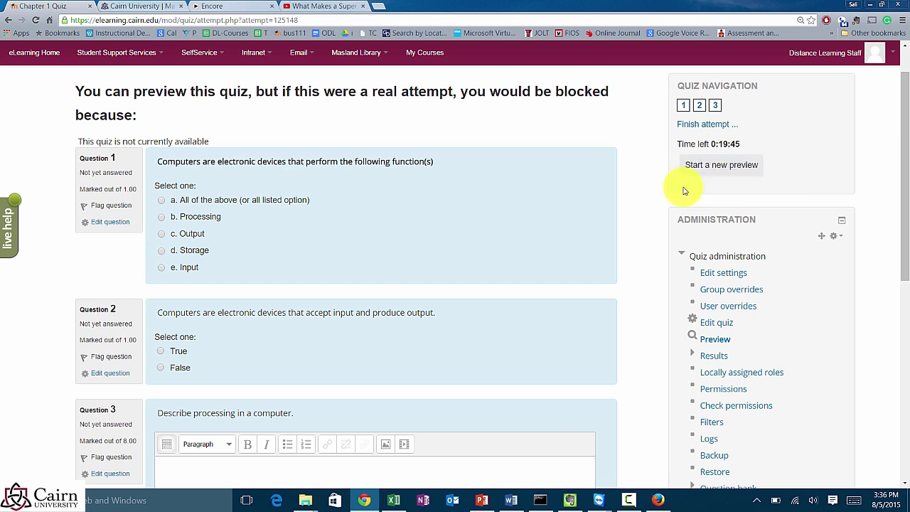
pyautogui.scroll(-5, 418, 285)
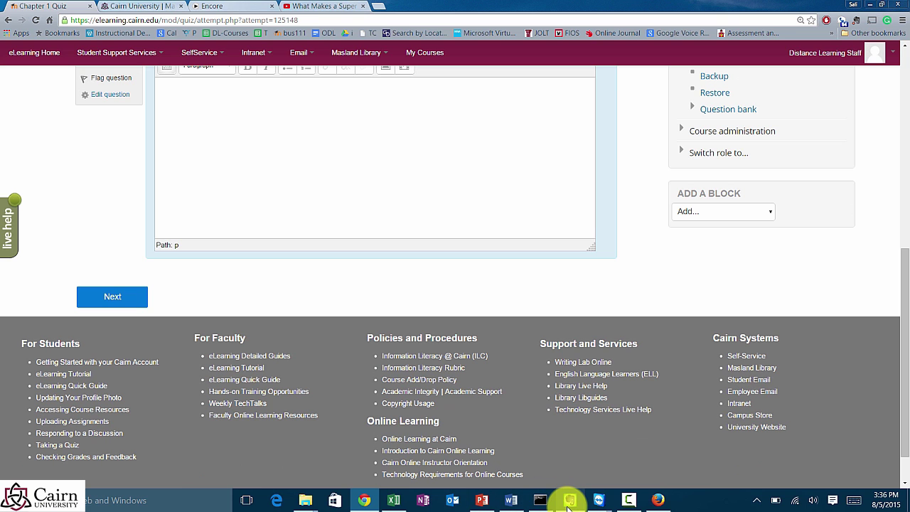
pyautogui.scroll(10, 656, 213)
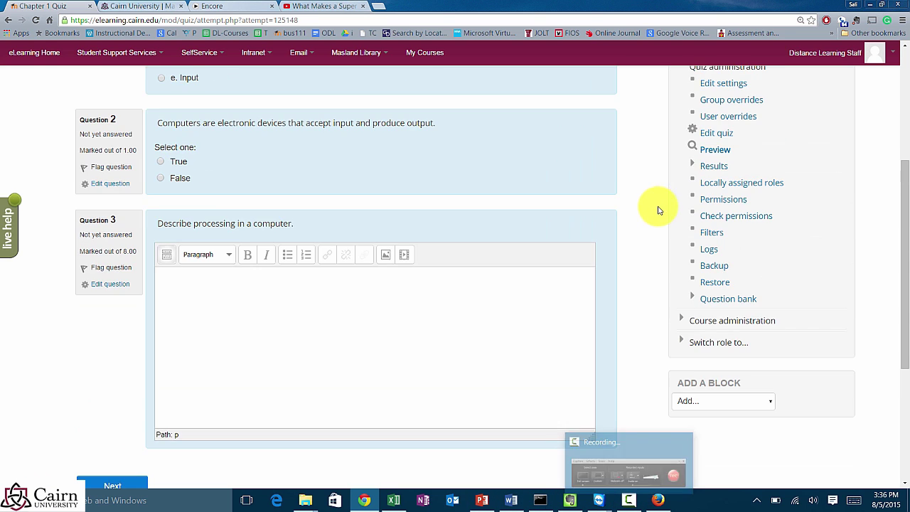
# Step: Disable the quiz's open and close dates under Timing, then save and return to the course
pyautogui.click(723, 278)
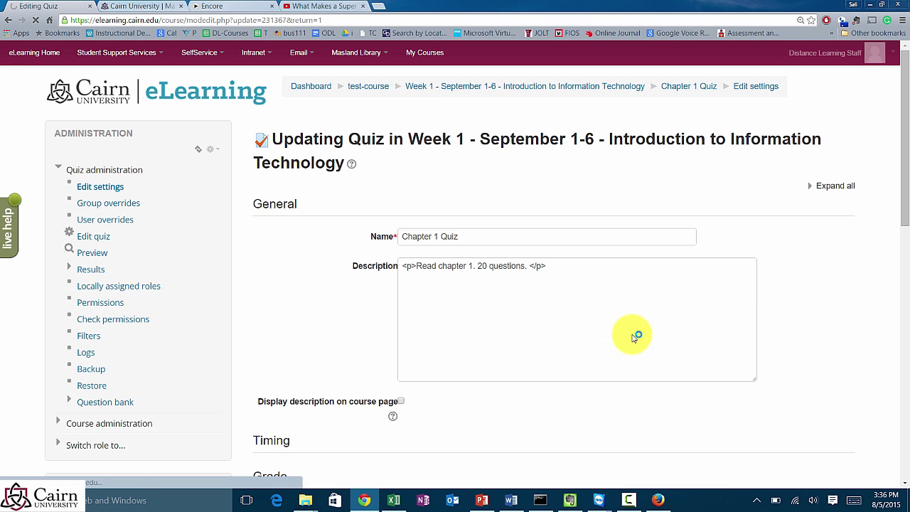
pyautogui.scroll(-2, 746, 342)
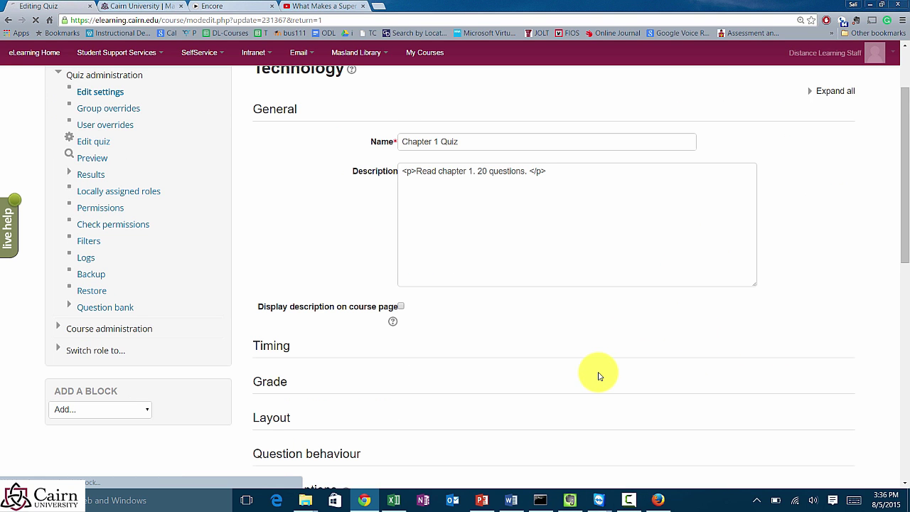
pyautogui.scroll(-1, 599, 376)
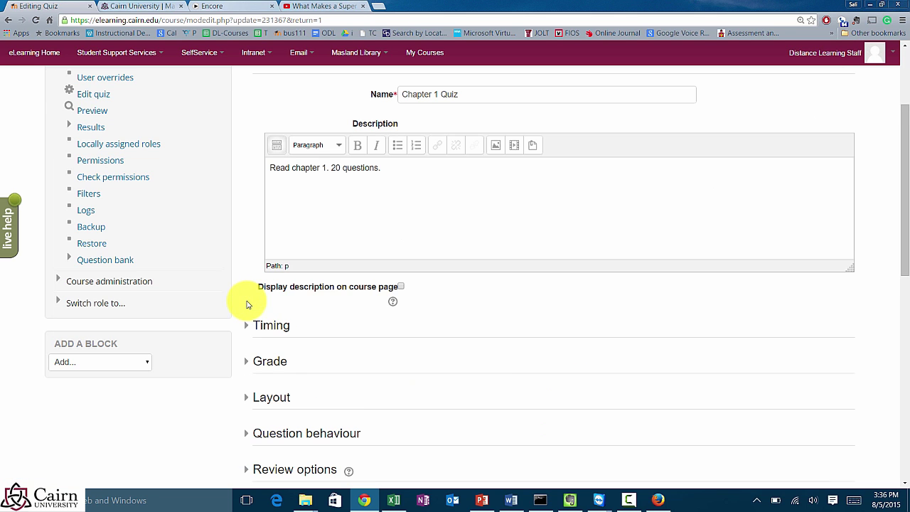
pyautogui.click(247, 325)
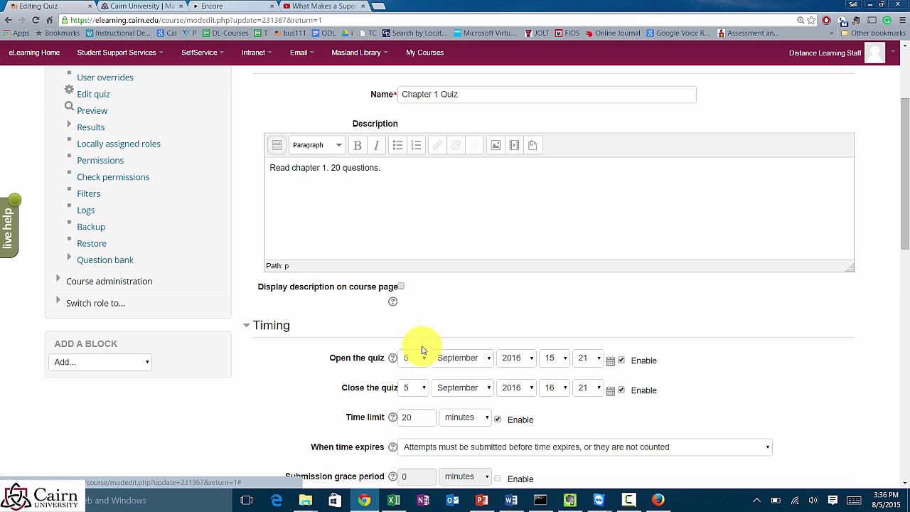
pyautogui.click(622, 360)
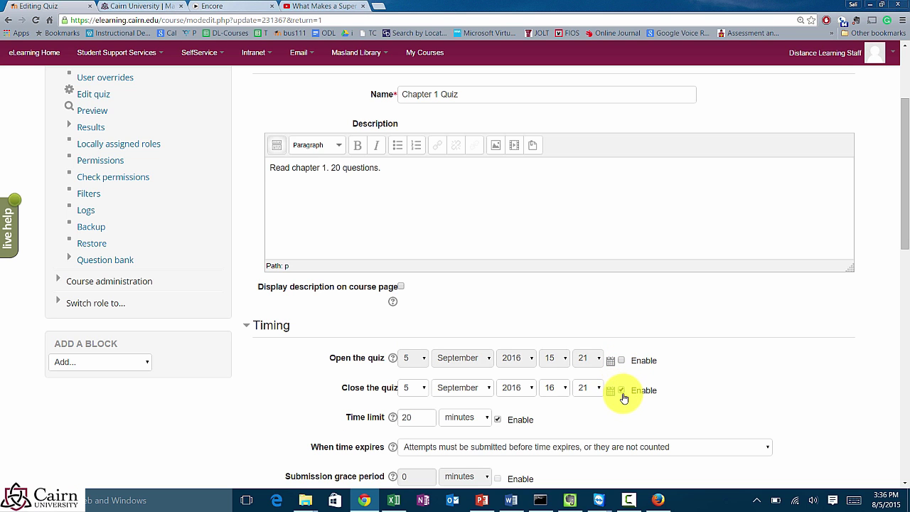
pyautogui.click(622, 390)
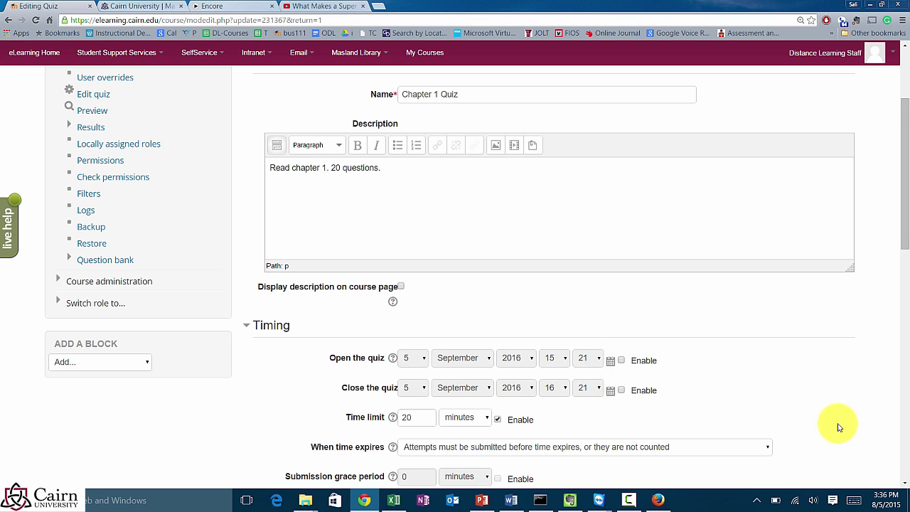
pyautogui.scroll(-9, 732, 398)
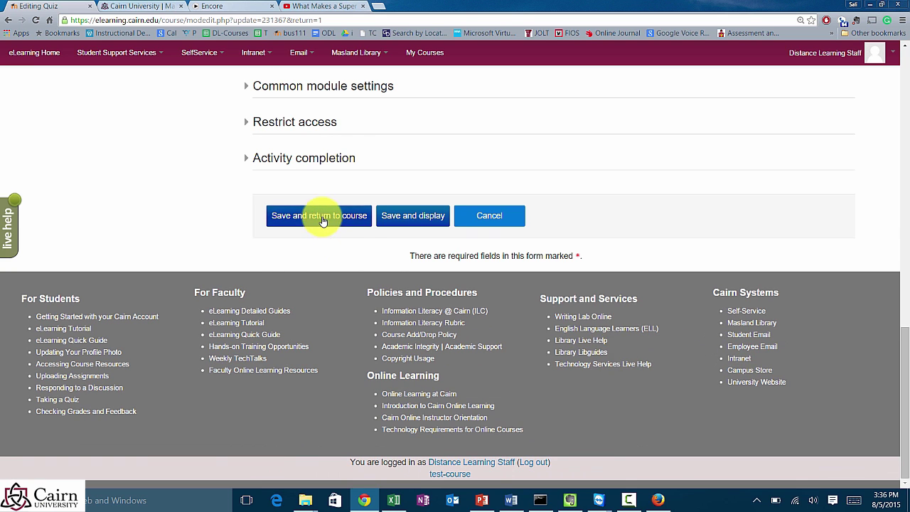
pyautogui.click(322, 220)
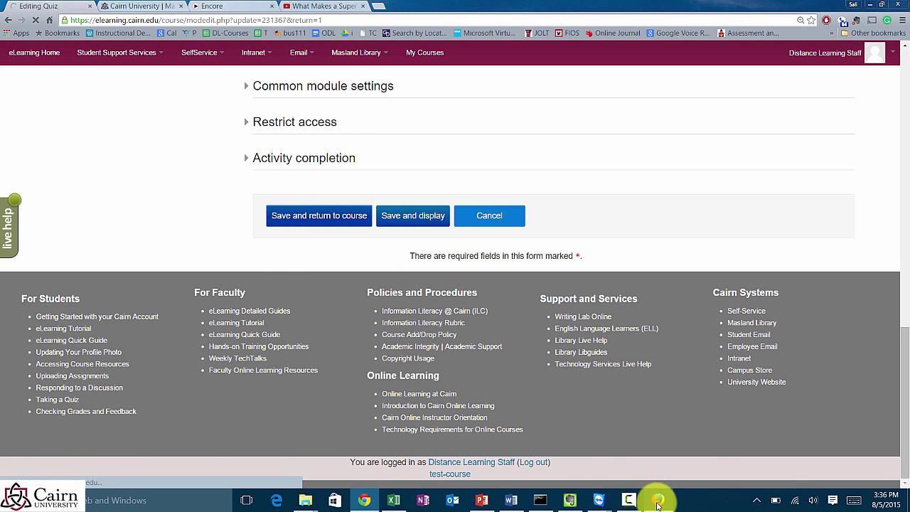
# Step: Switch to the student's browser and open Chapter 1 Quiz from Week 1
pyautogui.moveTo(657, 504)
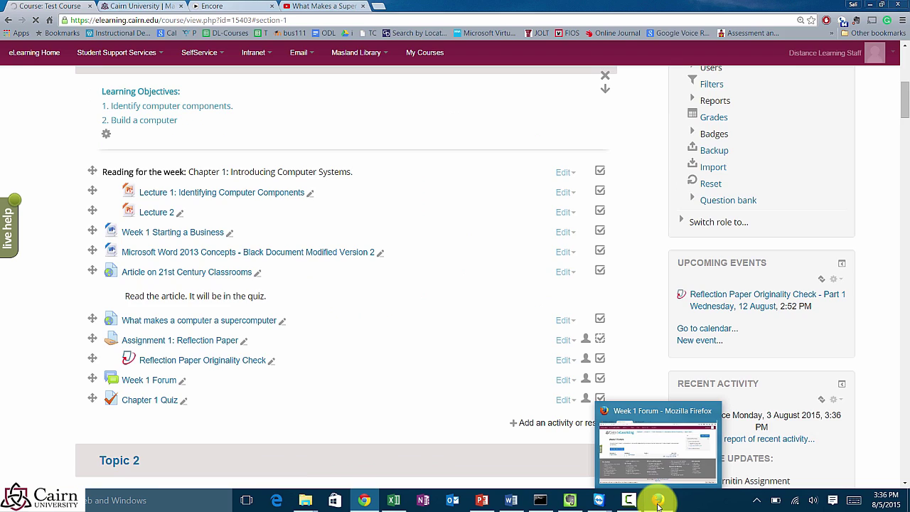
pyautogui.click(657, 448)
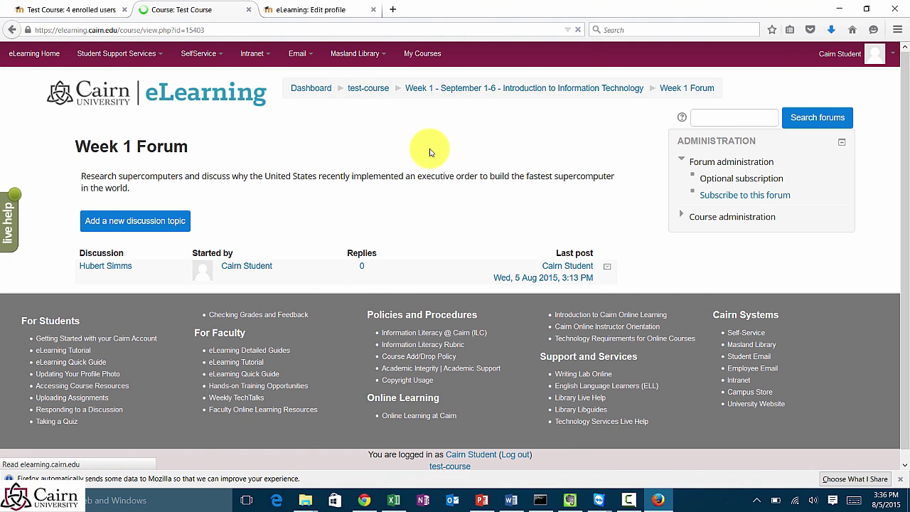
pyautogui.scroll(-3, 329, 318)
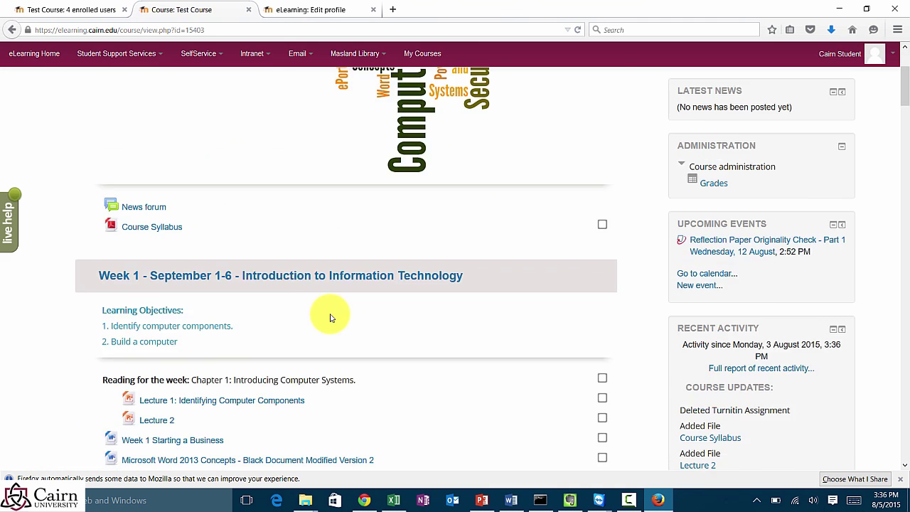
pyautogui.scroll(-8, 330, 317)
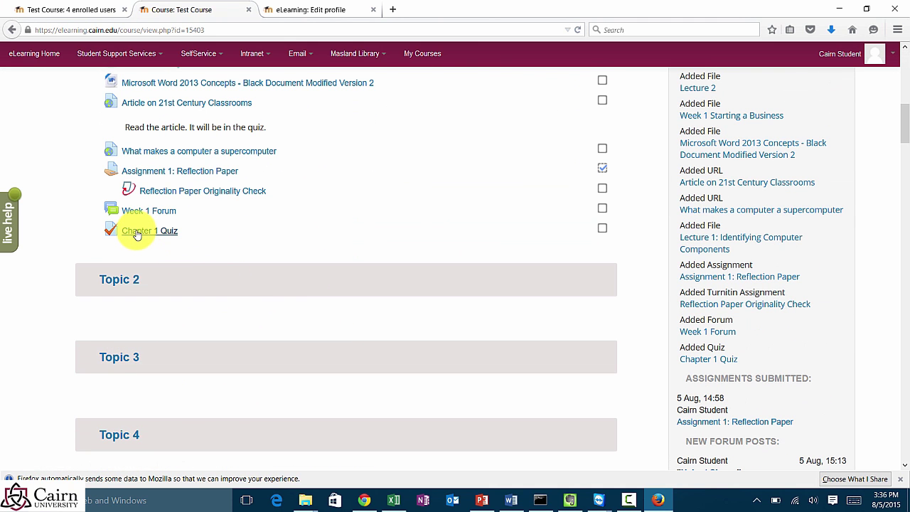
pyautogui.click(137, 233)
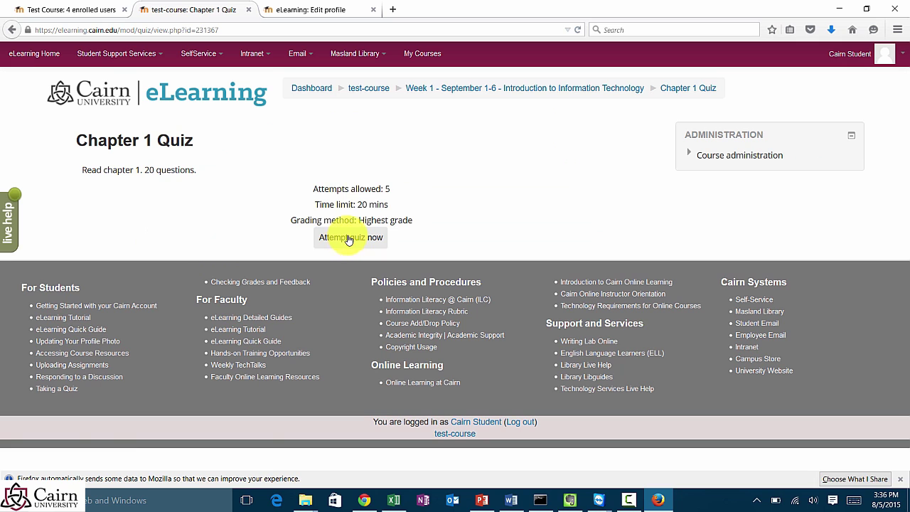
# Step: Highlight the 5 attempts allowed and 20-minute time limit, then choose Attempt quiz now
pyautogui.moveTo(346, 189); pyautogui.dragTo(329, 188)
pyautogui.moveTo(160, 170); pyautogui.dragTo(81, 169)
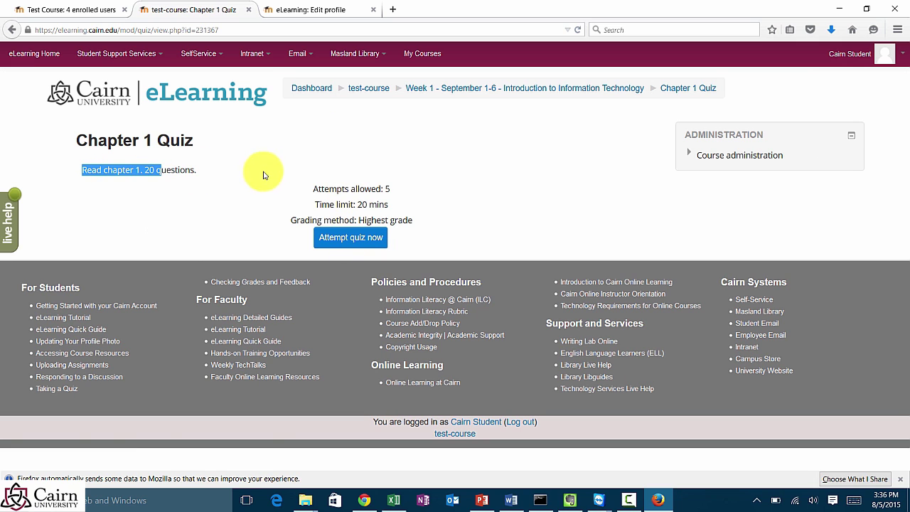
pyautogui.moveTo(318, 189); pyautogui.dragTo(407, 199)
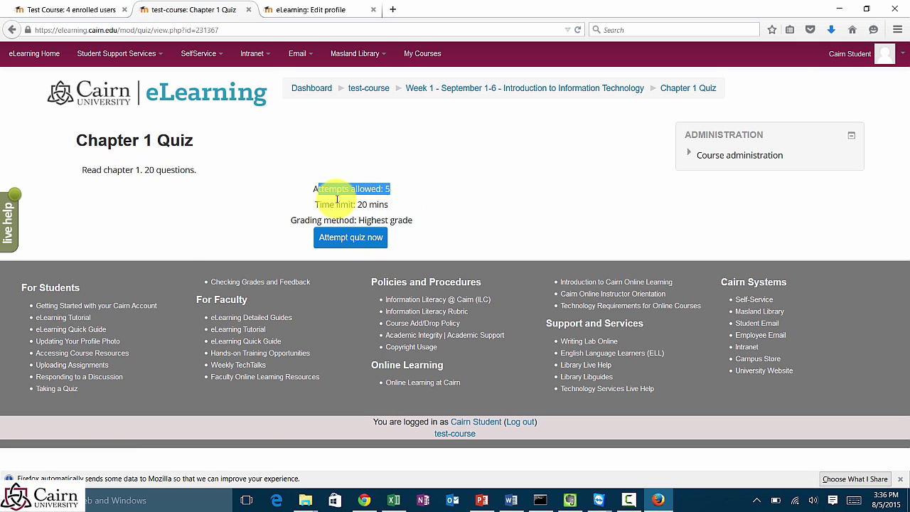
pyautogui.moveTo(329, 204); pyautogui.dragTo(408, 220)
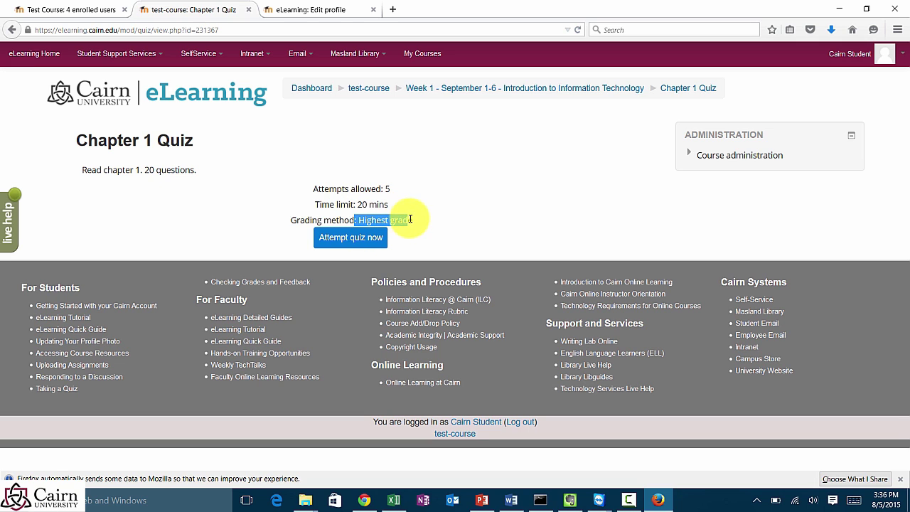
pyautogui.click(341, 239)
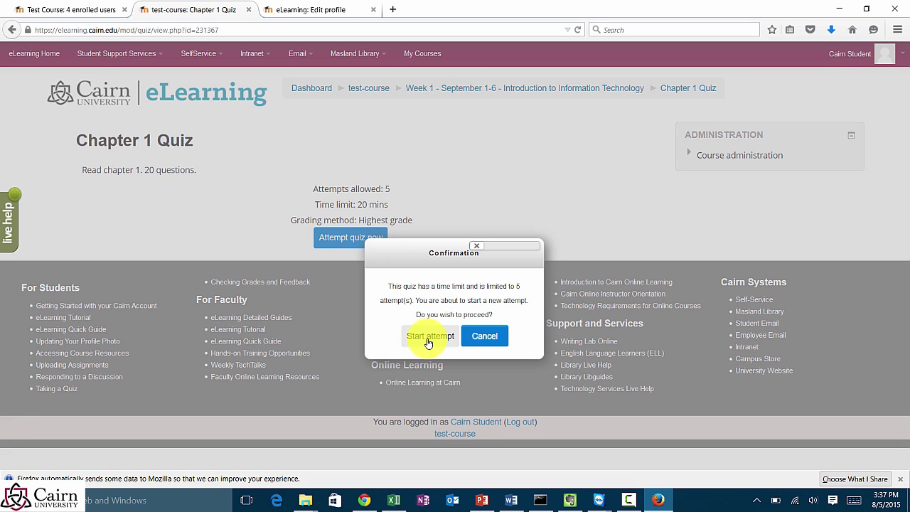
# Step: Start the timed attempt and answer Storage, False, and filler text for the essay
pyautogui.click(429, 336)
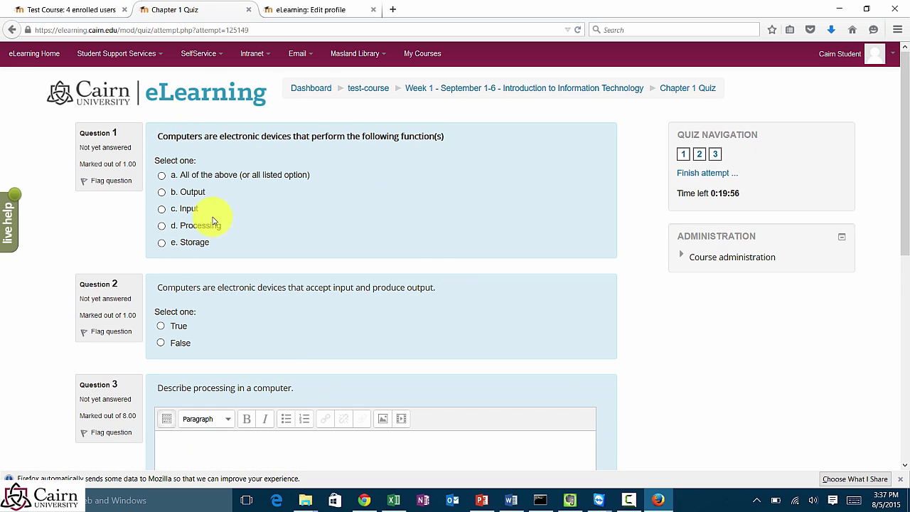
pyautogui.scroll(-2, 188, 203)
pyautogui.click(161, 177)
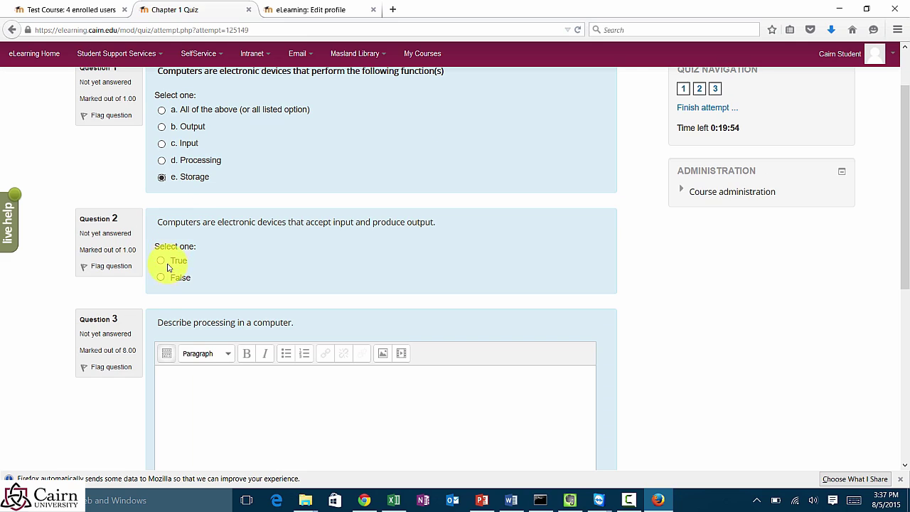
pyautogui.click(161, 277)
pyautogui.scroll(-3, 213, 384)
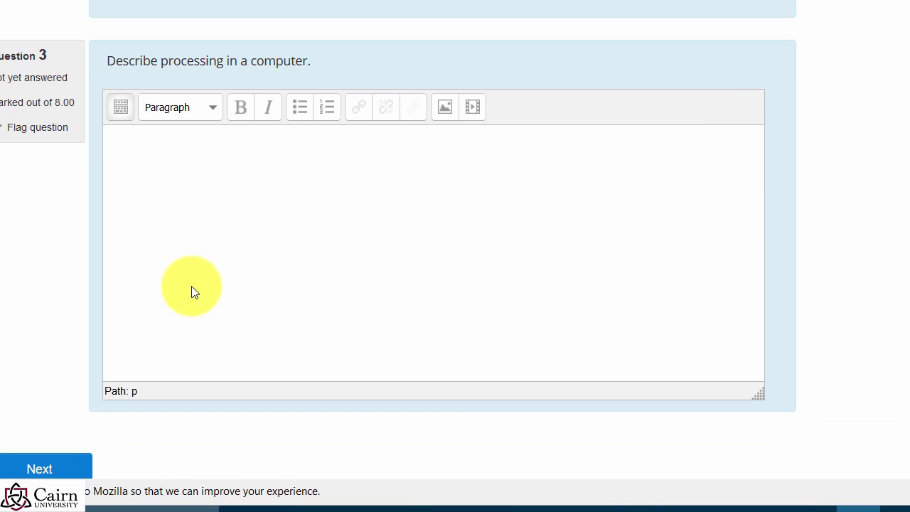
pyautogui.click(216, 257)
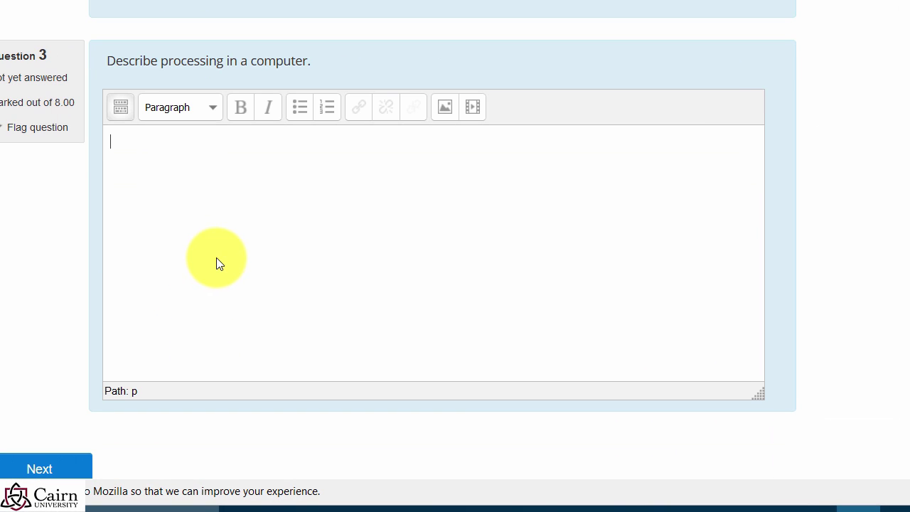
pyautogui.write('sdfsfdsfsfsdfsf')
pyautogui.press('Return')
pyautogui.write('sf sd fsd fsd f s')
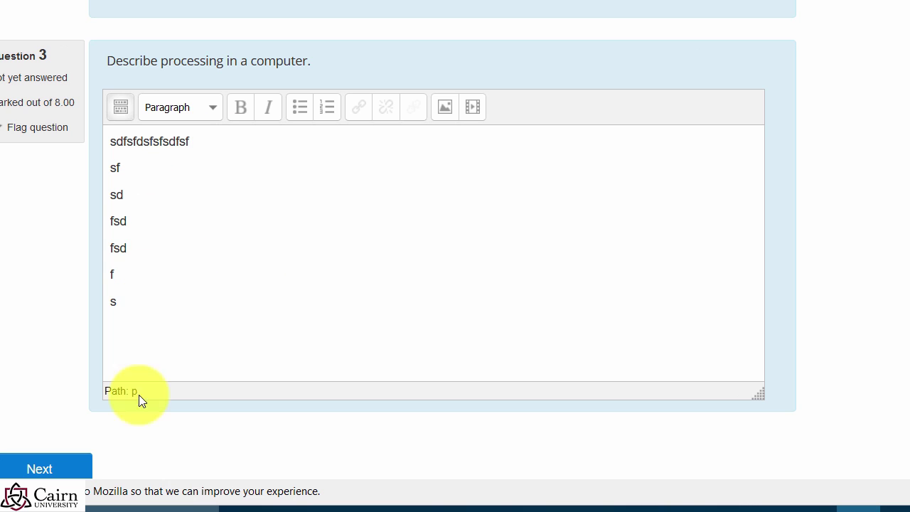
# Step: Submit all answers, confirm the submission, and finish the review
pyautogui.click(50, 463)
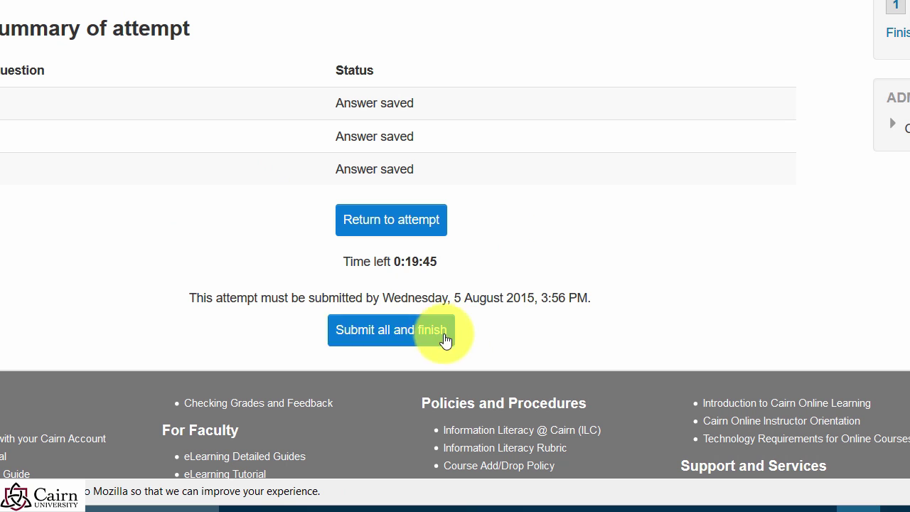
pyautogui.click(393, 343)
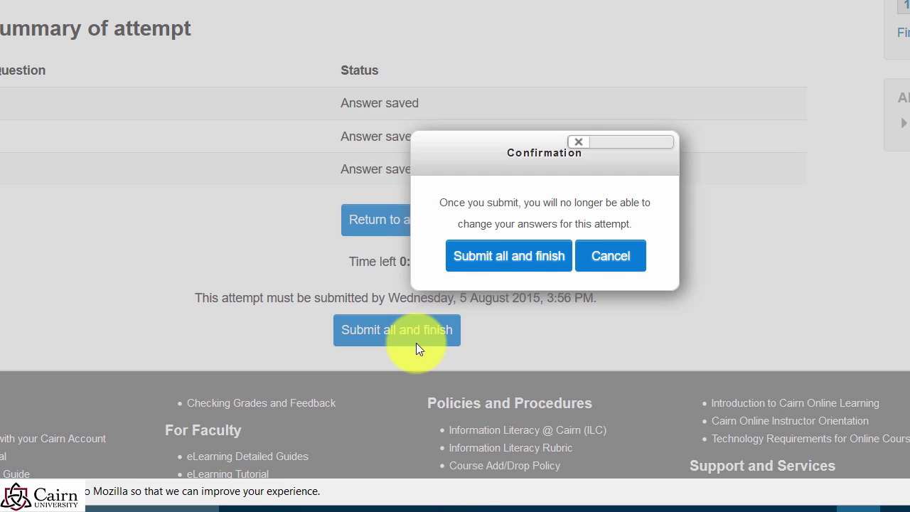
pyautogui.click(490, 257)
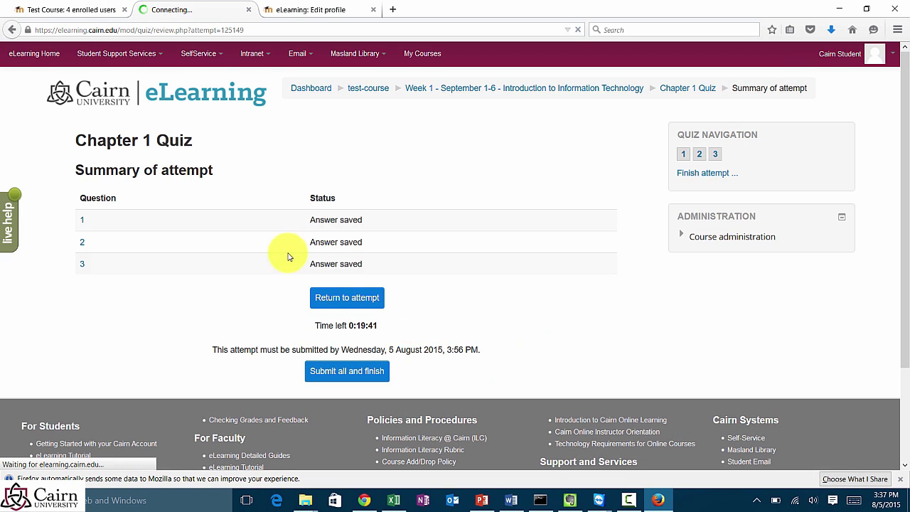
pyautogui.scroll(-3, 227, 286)
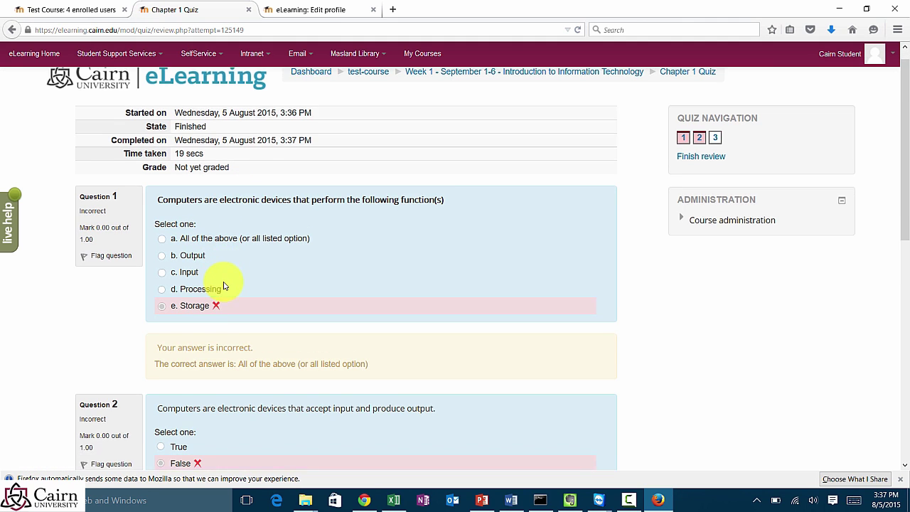
pyautogui.scroll(-5, 206, 340)
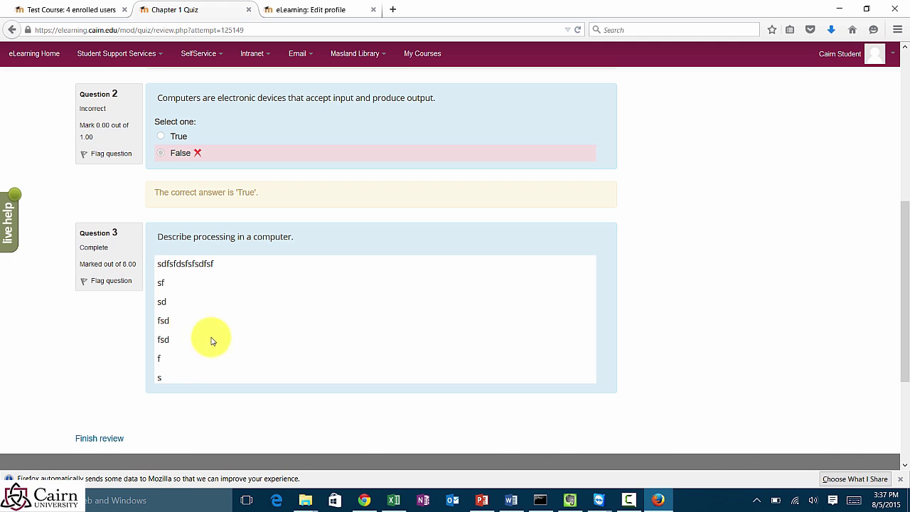
pyautogui.click(120, 443)
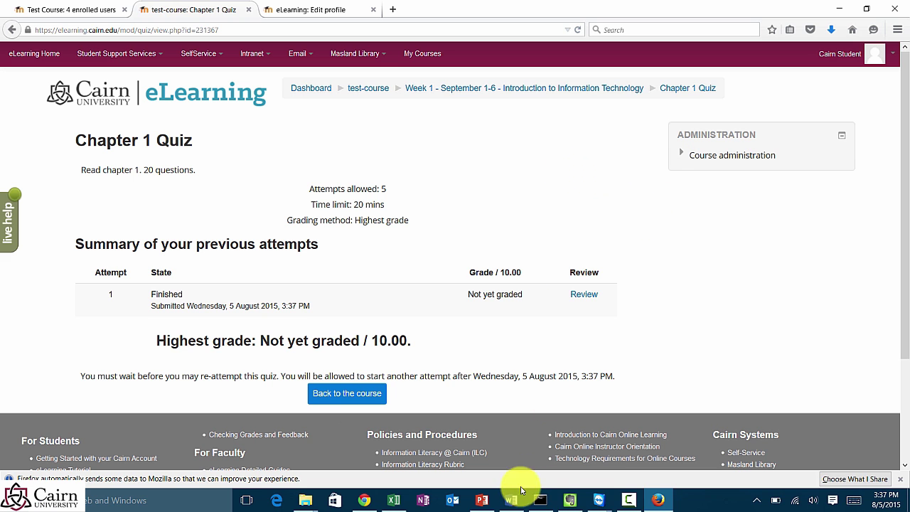
# Step: Open Chapter 1 Quiz's attempts report to review the student's attempt, with its essay ungraded
pyautogui.click(839, 8)
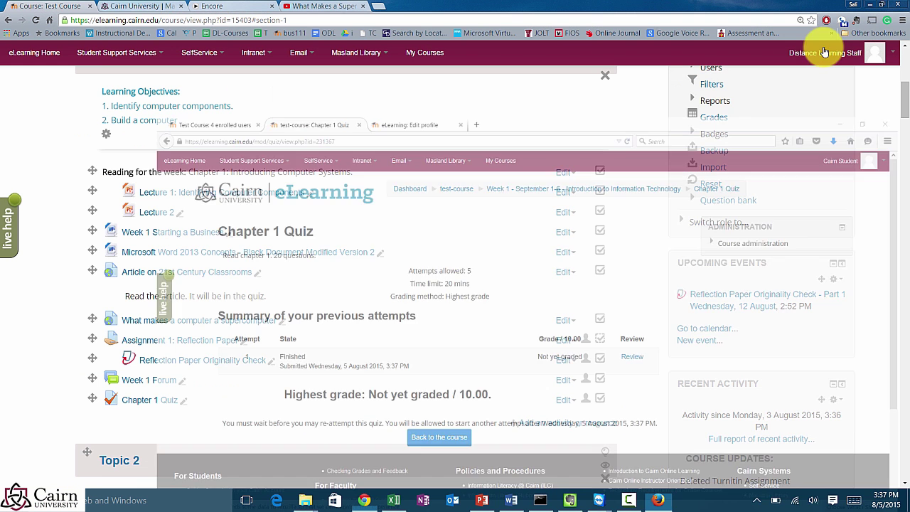
pyautogui.click(158, 400)
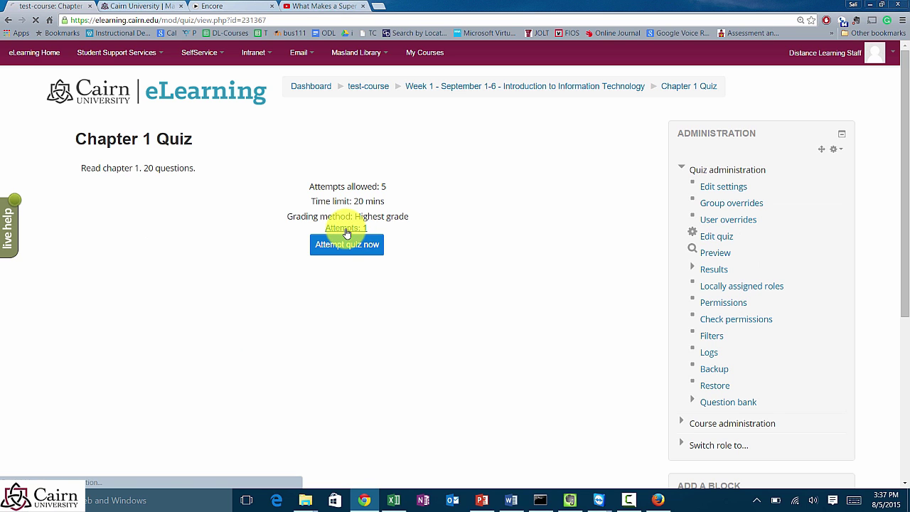
pyautogui.click(345, 229)
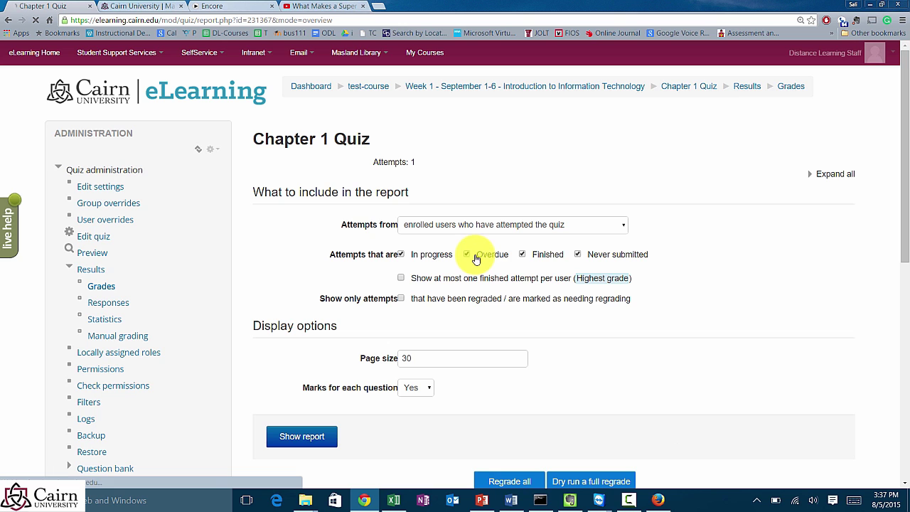
pyautogui.scroll(-2, 384, 330)
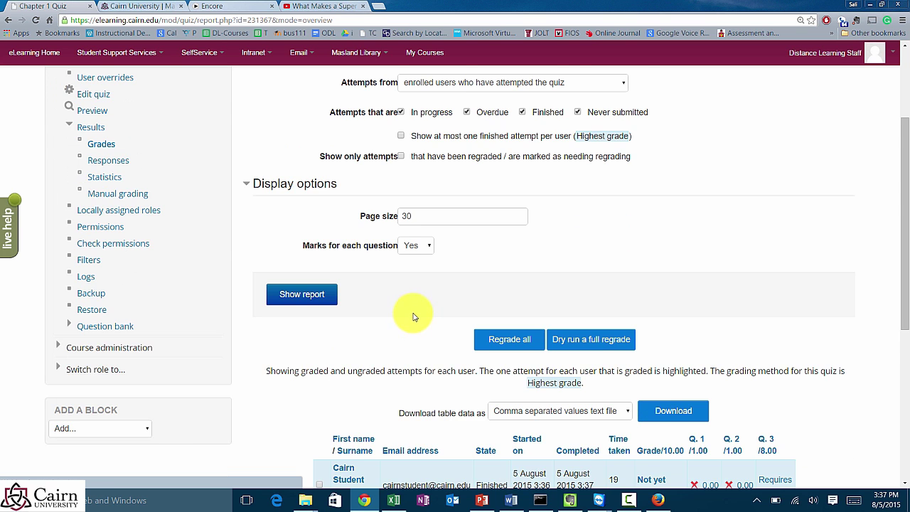
pyautogui.scroll(-3, 412, 316)
pyautogui.scroll(-1, 574, 320)
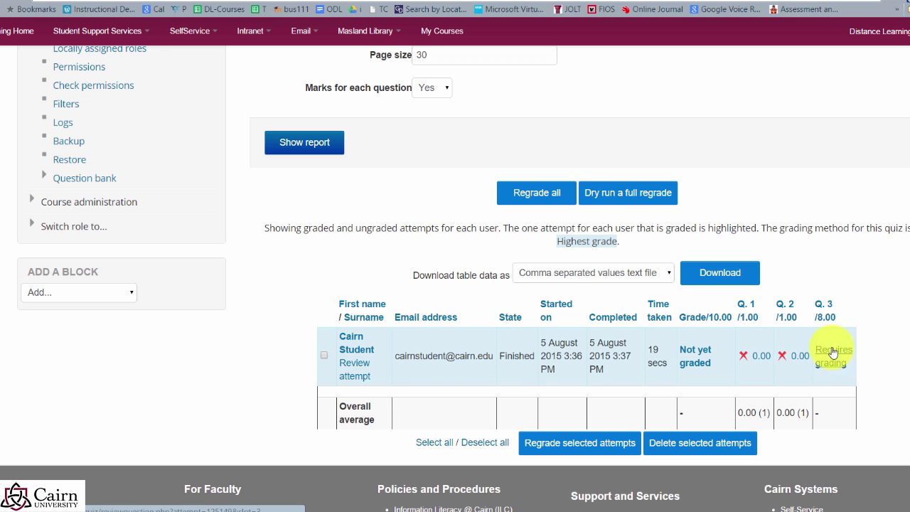
pyautogui.scroll(3, 867, 354)
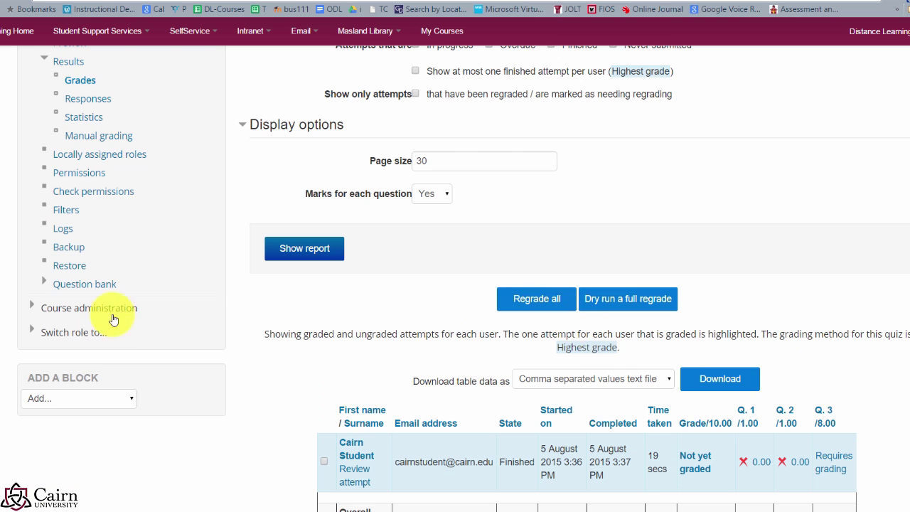
pyautogui.scroll(3, 116, 306)
pyautogui.scroll(3, 69, 137)
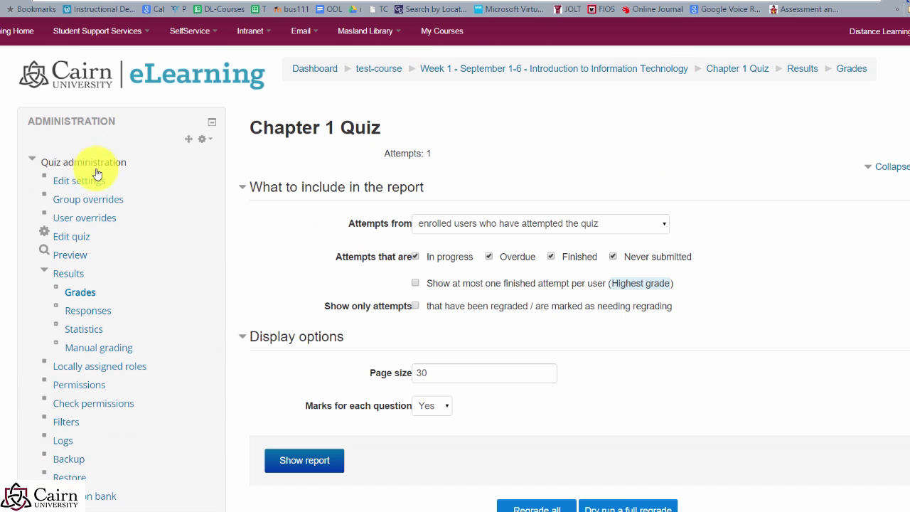
# Step: Open manual grading for all attempts at Question 3
pyautogui.click(99, 352)
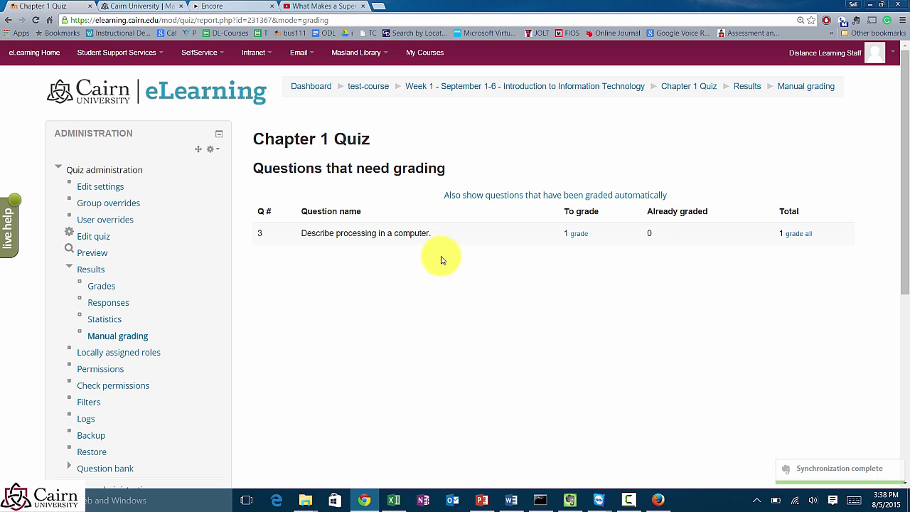
pyautogui.click(800, 236)
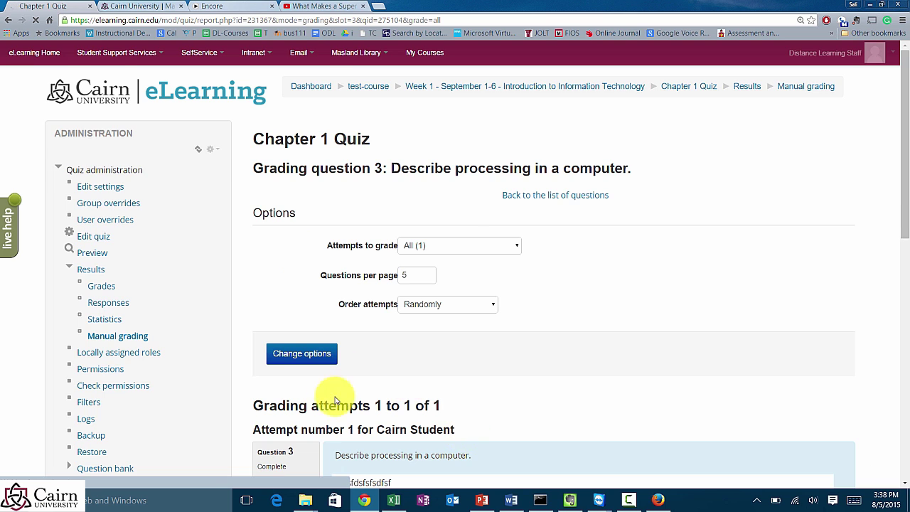
pyautogui.scroll(-8, 341, 395)
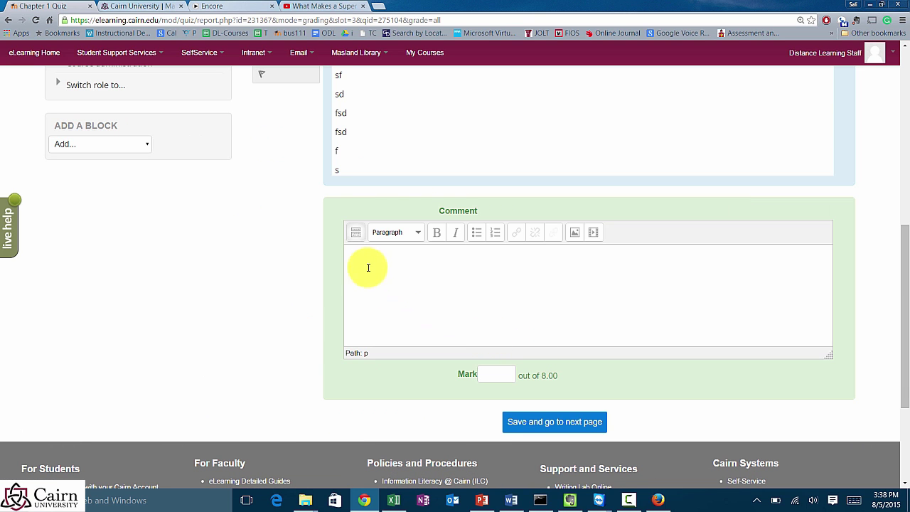
# Step: Comment 'Nothing meaningful submitted.' on the essay, give it a mark of 0, and save
pyautogui.click(389, 282)
pyautogui.write('Nothing meaningful submitted.')
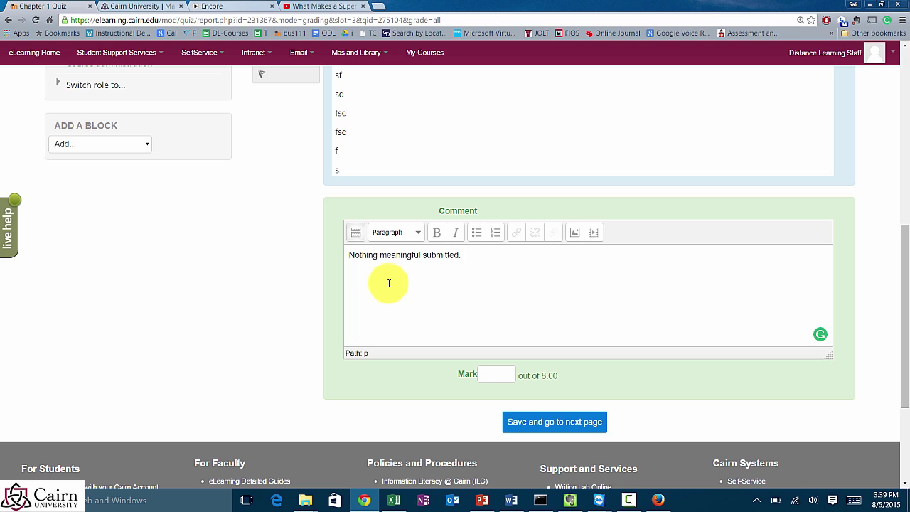
pyautogui.click(494, 375)
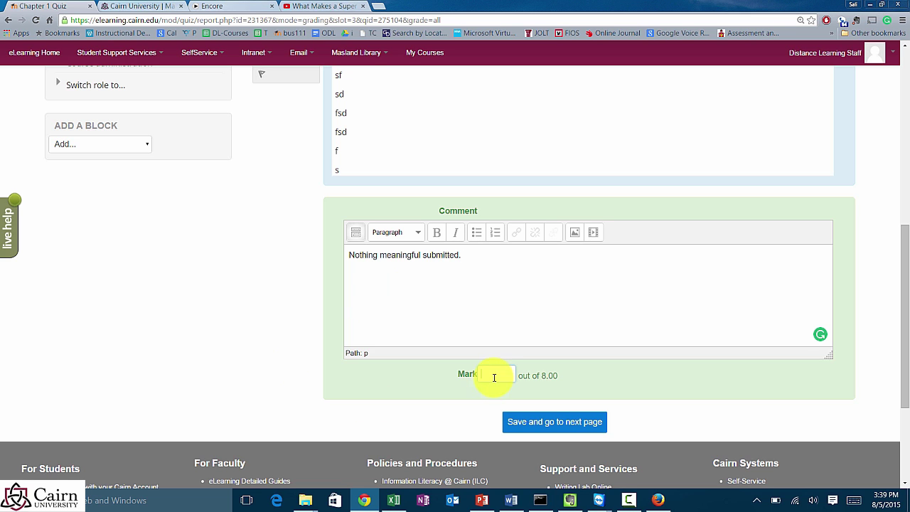
pyautogui.write('0')
pyautogui.click(571, 420)
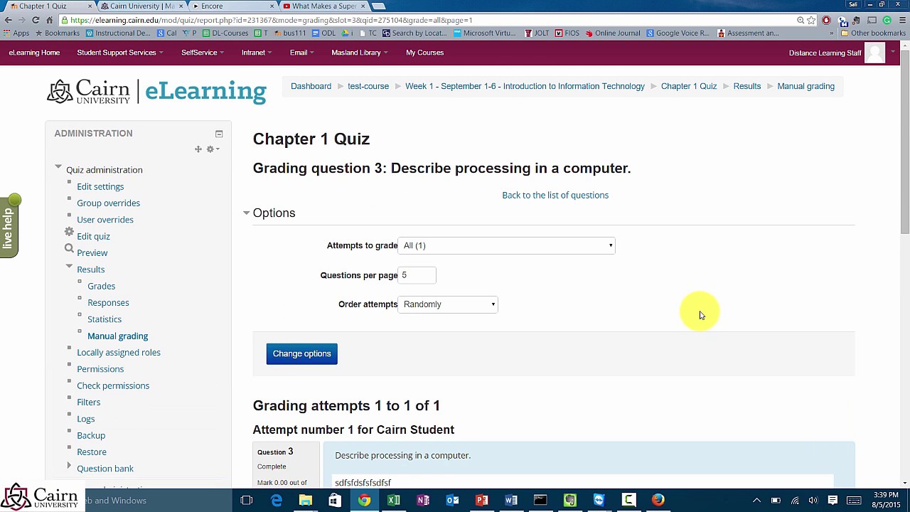
pyautogui.scroll(-4, 700, 316)
pyautogui.scroll(-2, 680, 336)
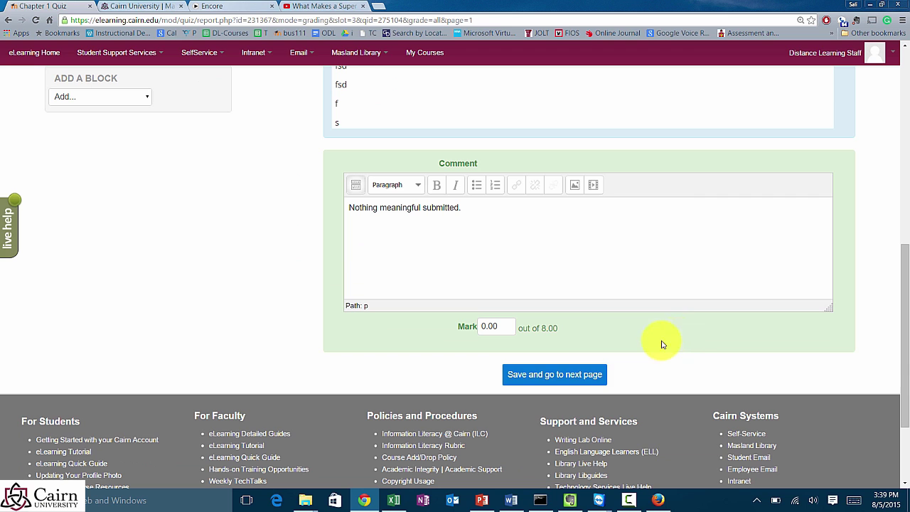
# Step: Save the grading and continue to the next page
pyautogui.click(544, 376)
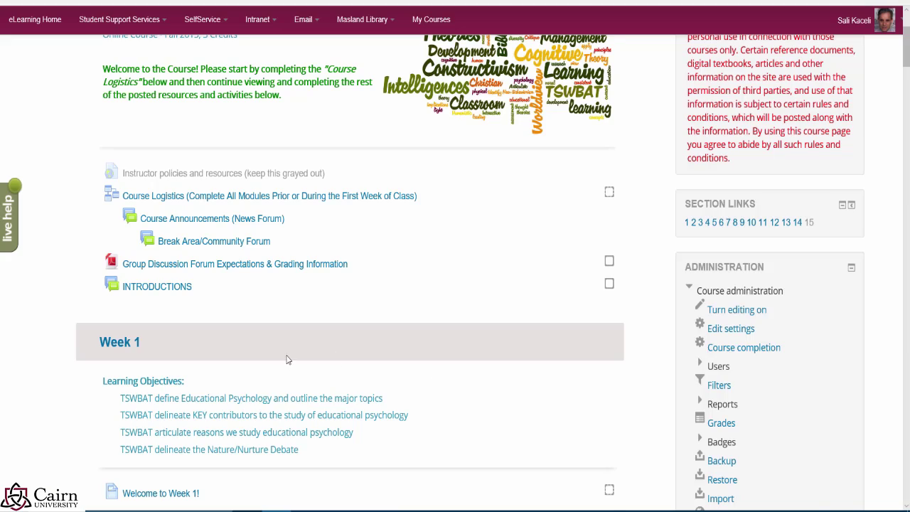
# Step: Open the Week 14 lesson '14.2 Multiple Intelligences and Learning Styles'
pyautogui.scroll(-15, 363, 377)
pyautogui.scroll(-20, 449, 386)
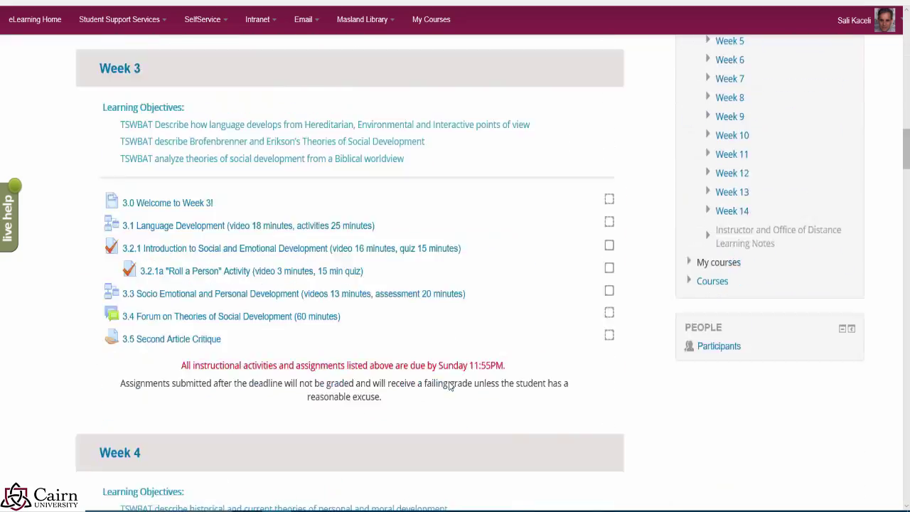
pyautogui.scroll(-10, 462, 387)
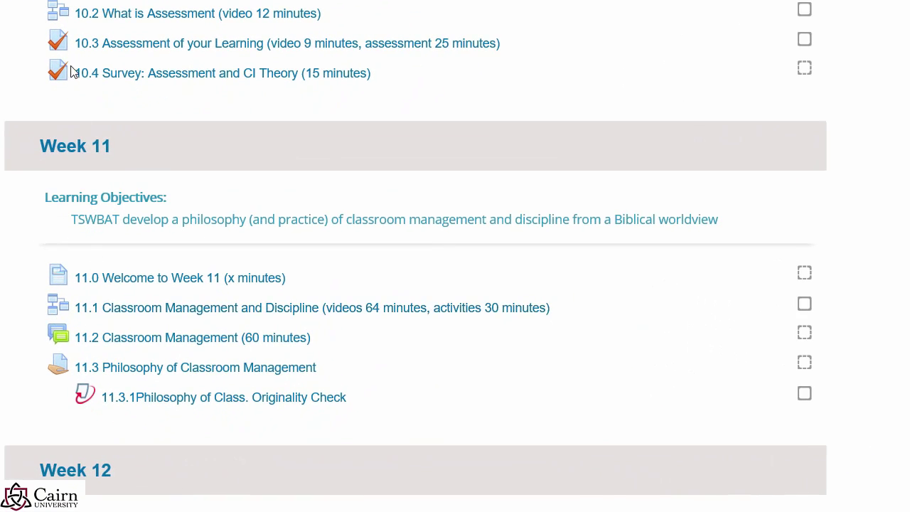
pyautogui.scroll(-10, 497, 257)
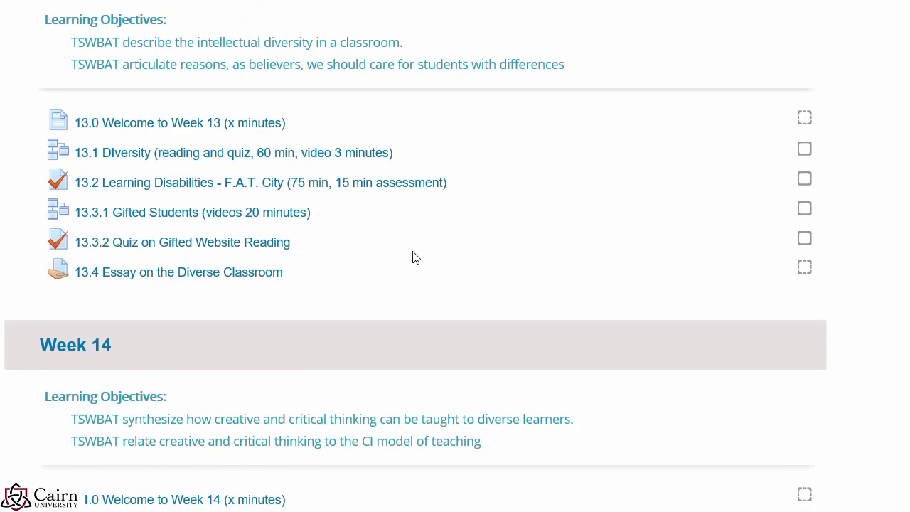
pyautogui.scroll(-4, 416, 260)
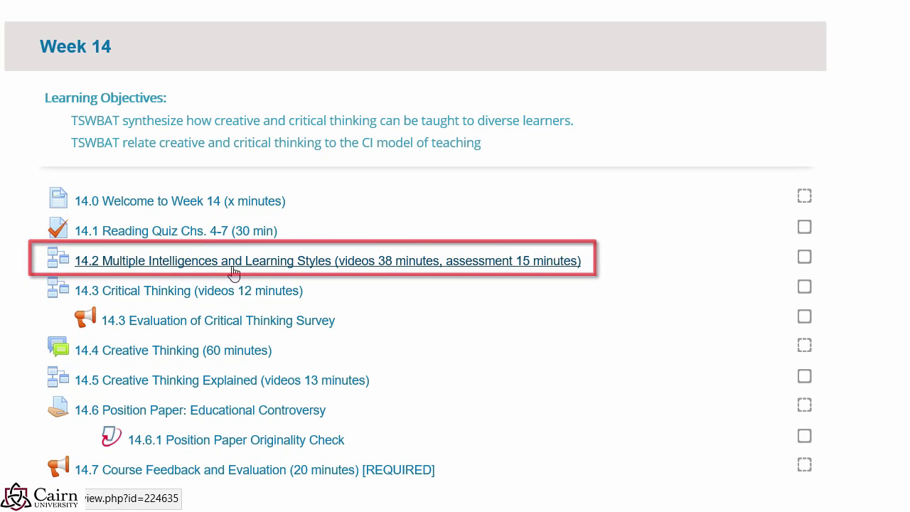
pyautogui.click(192, 268)
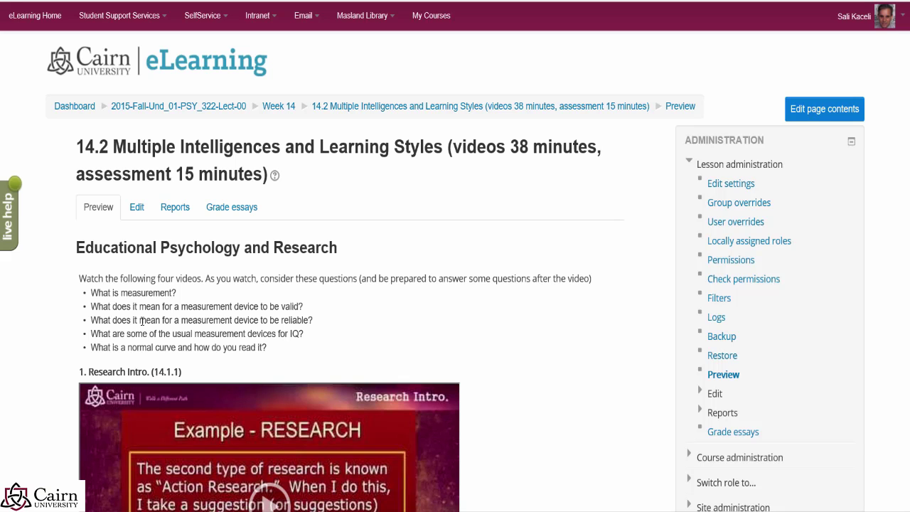
# Step: Read the video page's guiding questions and four videos, then go to the next page
pyautogui.scroll(-2, 268, 321)
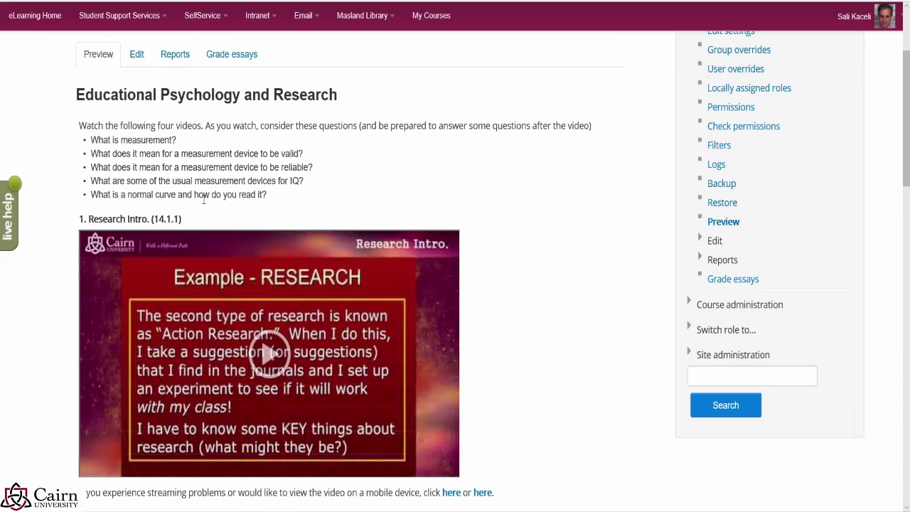
pyautogui.moveTo(272, 195); pyautogui.dragTo(84, 125)
pyautogui.scroll(-2, 177, 211)
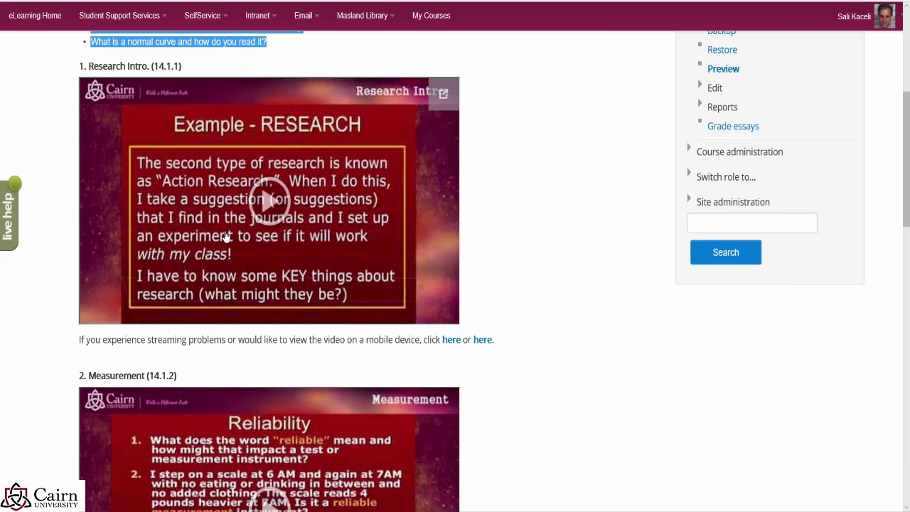
pyautogui.scroll(-1, 234, 252)
pyautogui.scroll(-3, 232, 249)
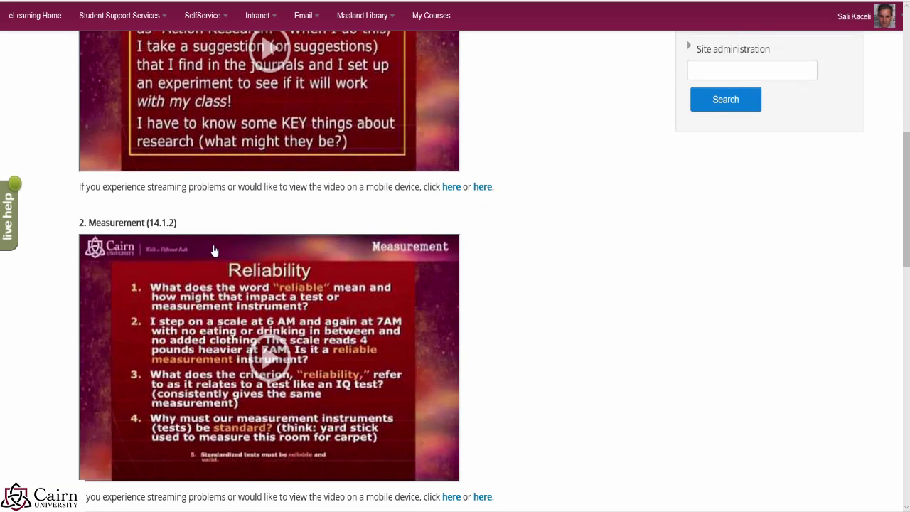
pyautogui.scroll(-7, 222, 244)
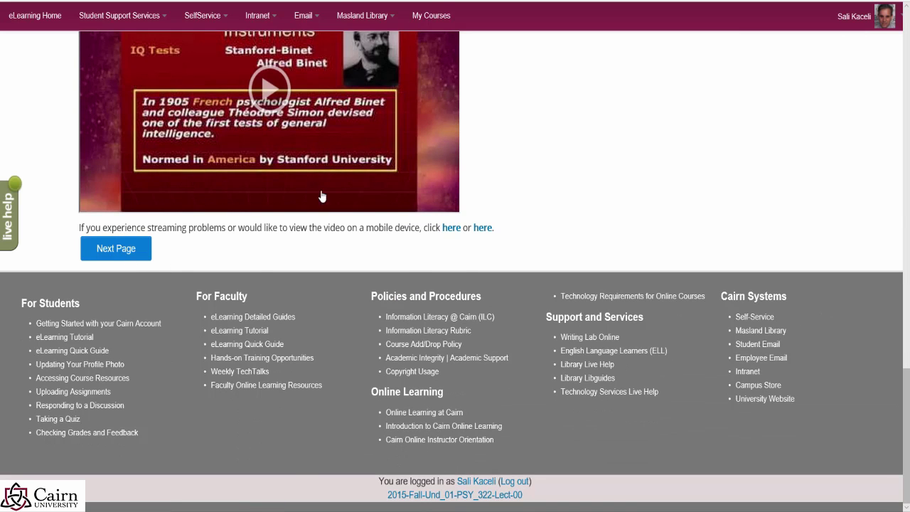
pyautogui.scroll(7, 234, 225)
pyautogui.scroll(-5, 234, 225)
pyautogui.scroll(-1, 235, 225)
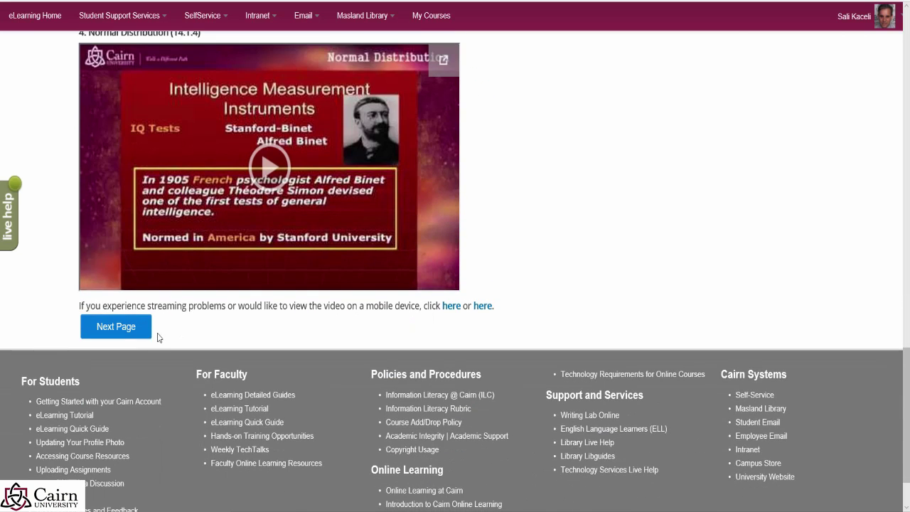
pyautogui.click(111, 330)
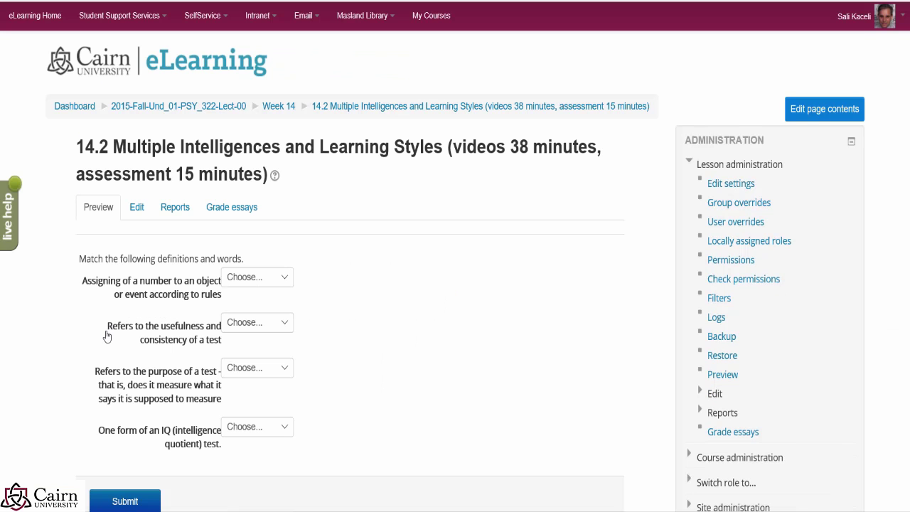
# Step: Match the four definitions to Validity, WISC-R, WISC-R and Measurement, and submit
pyautogui.click(270, 287)
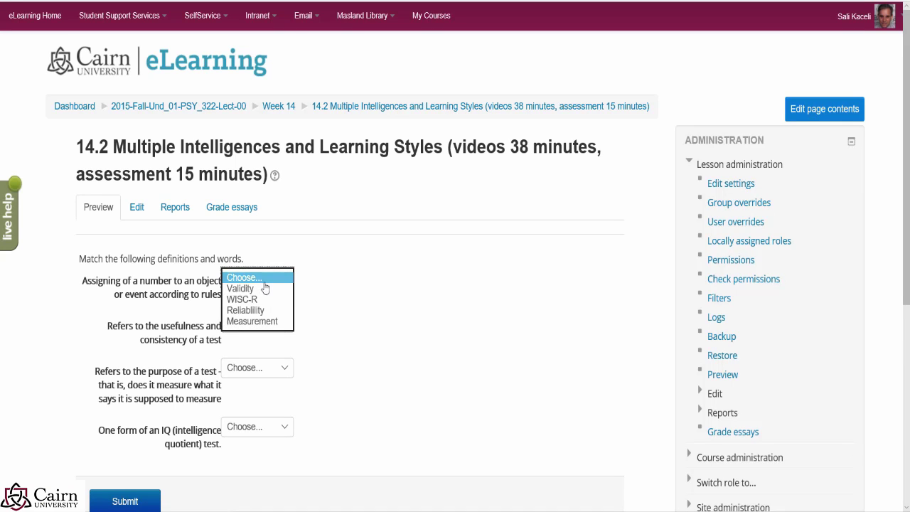
pyautogui.click(240, 288)
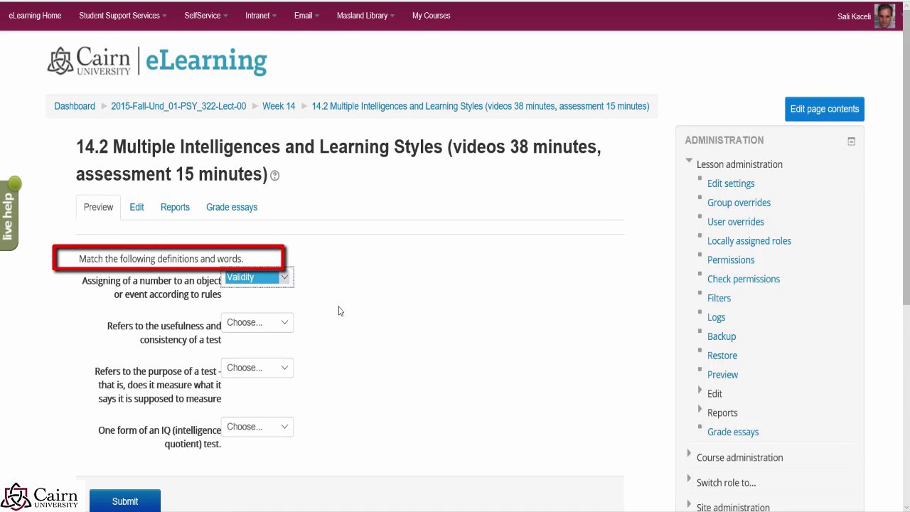
pyautogui.click(281, 324)
pyautogui.click(241, 344)
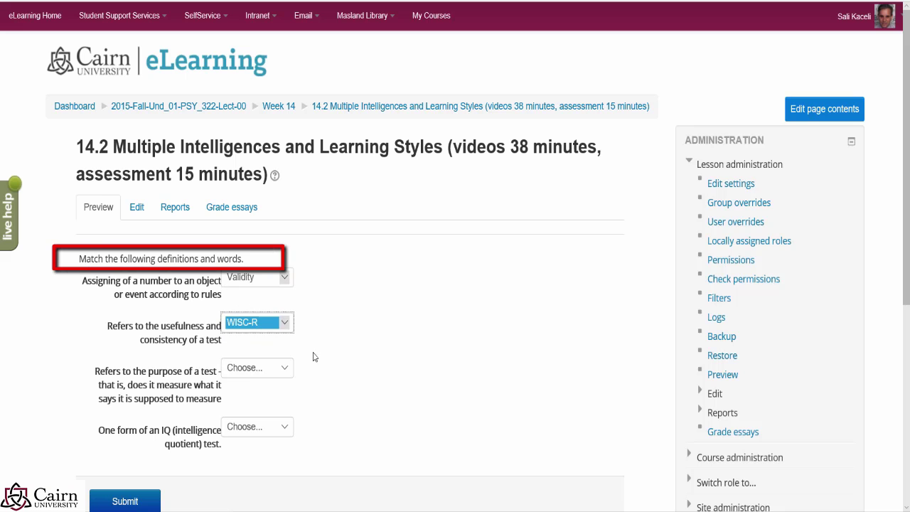
pyautogui.click(241, 367)
pyautogui.click(252, 390)
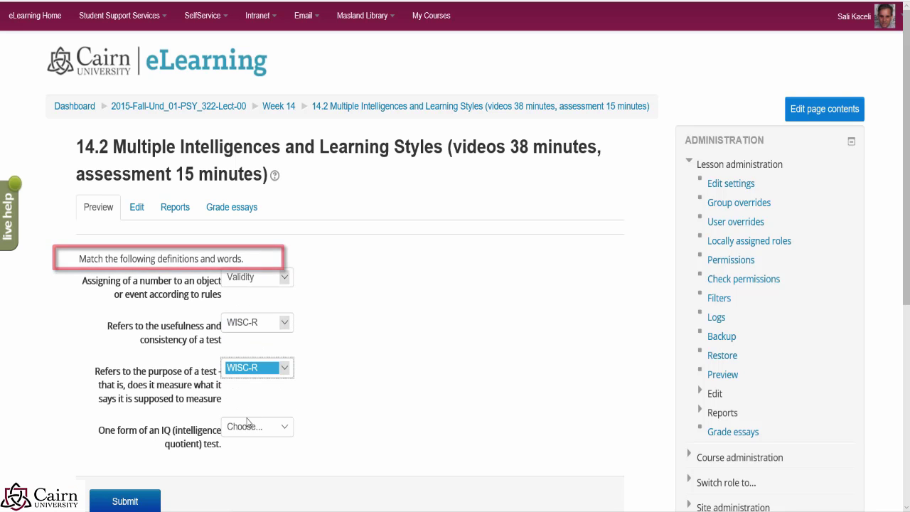
pyautogui.click(260, 426)
pyautogui.click(253, 470)
pyautogui.scroll(-2, 305, 465)
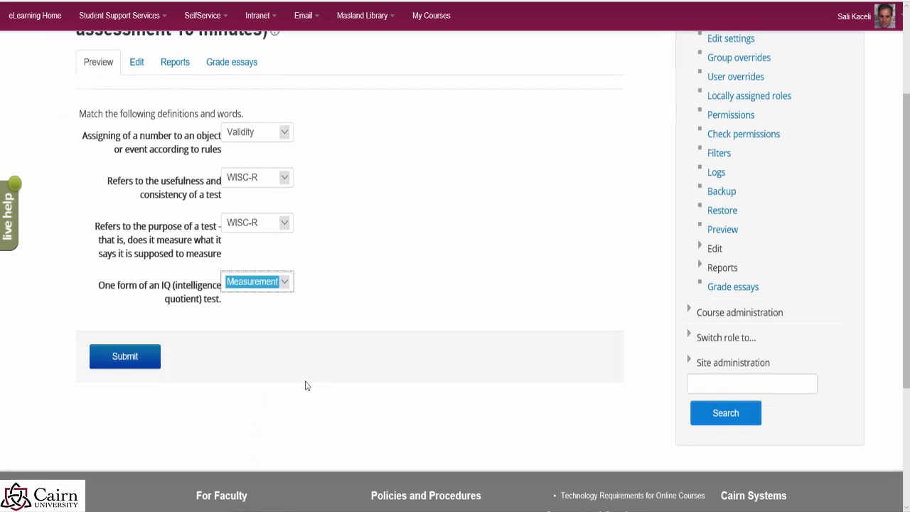
pyautogui.click(125, 348)
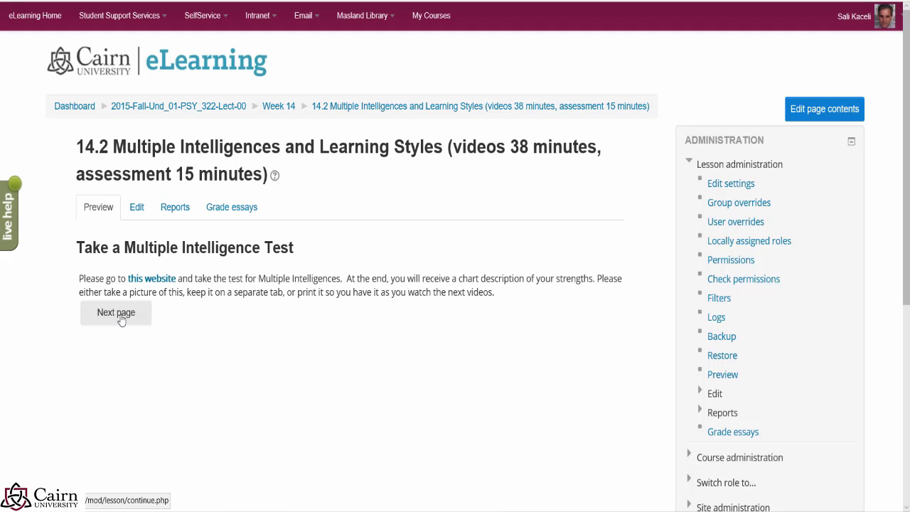
# Step: Advance to the MI and Learning styles videos page, then end the lesson preview
pyautogui.moveTo(121, 268); pyautogui.dragTo(167, 286)
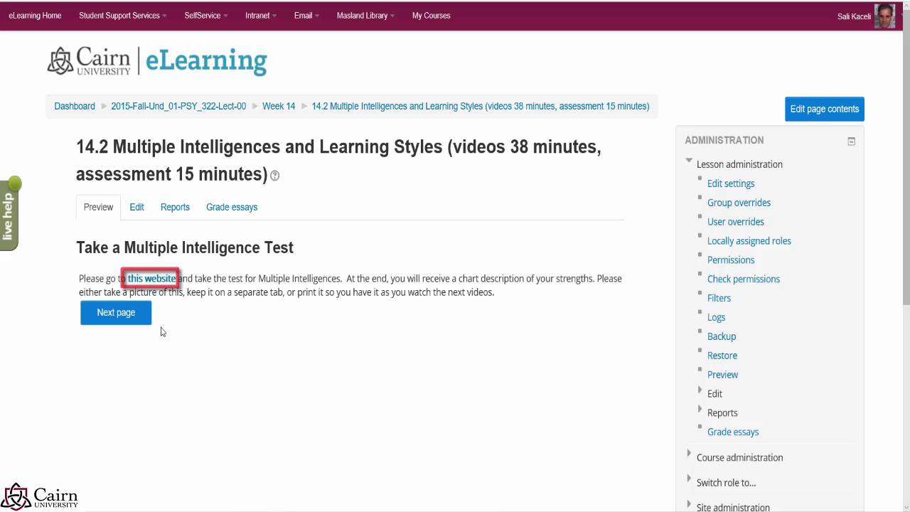
pyautogui.click(135, 325)
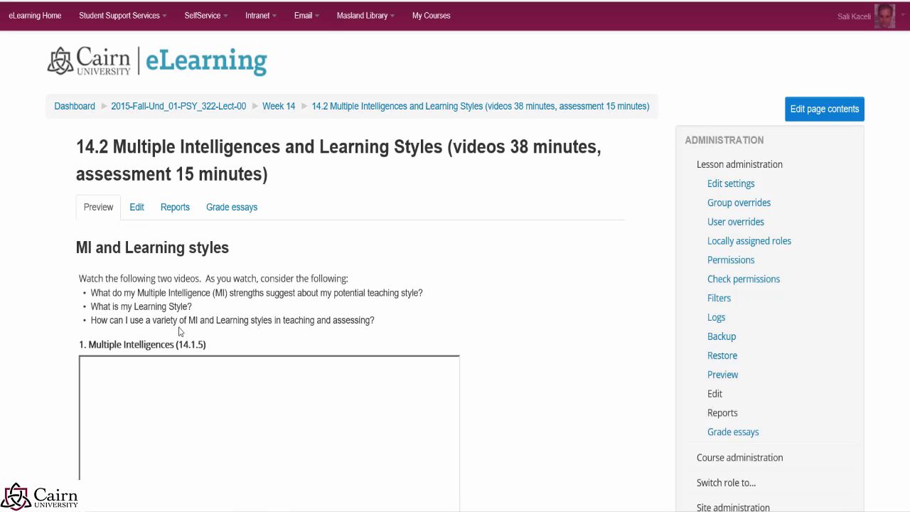
pyautogui.scroll(-2, 206, 322)
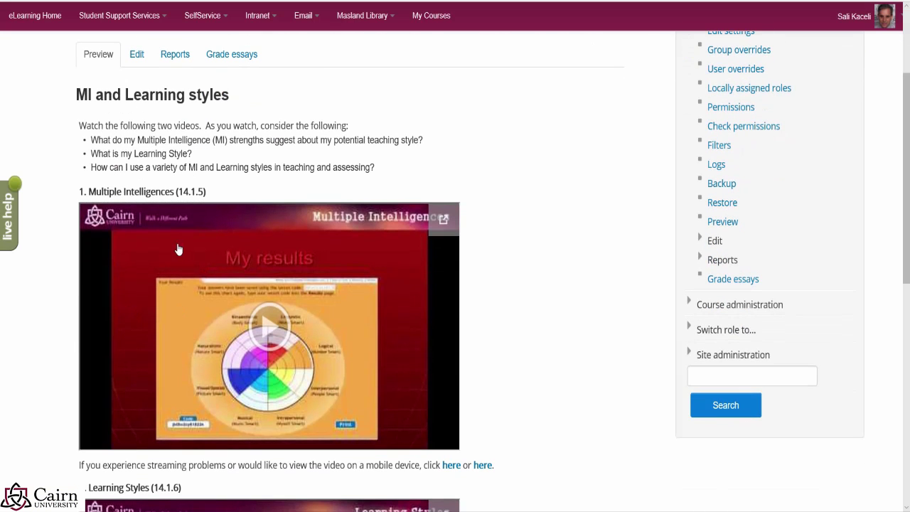
pyautogui.scroll(-1, 128, 313)
pyautogui.scroll(-7, 127, 313)
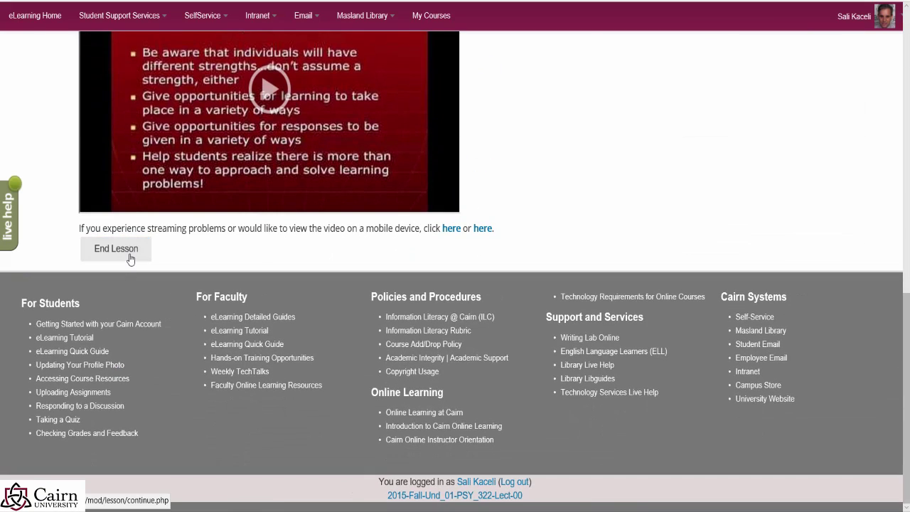
pyautogui.click(130, 257)
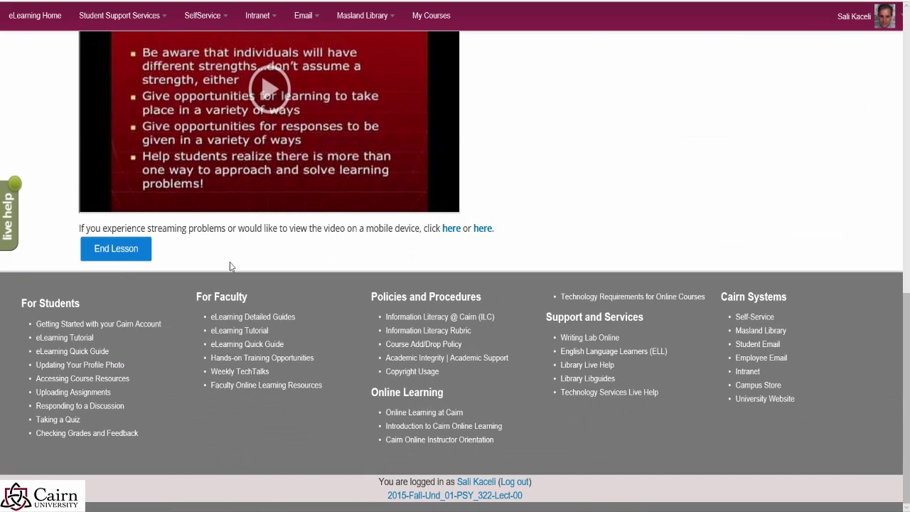
pyautogui.scroll(6, 306, 288)
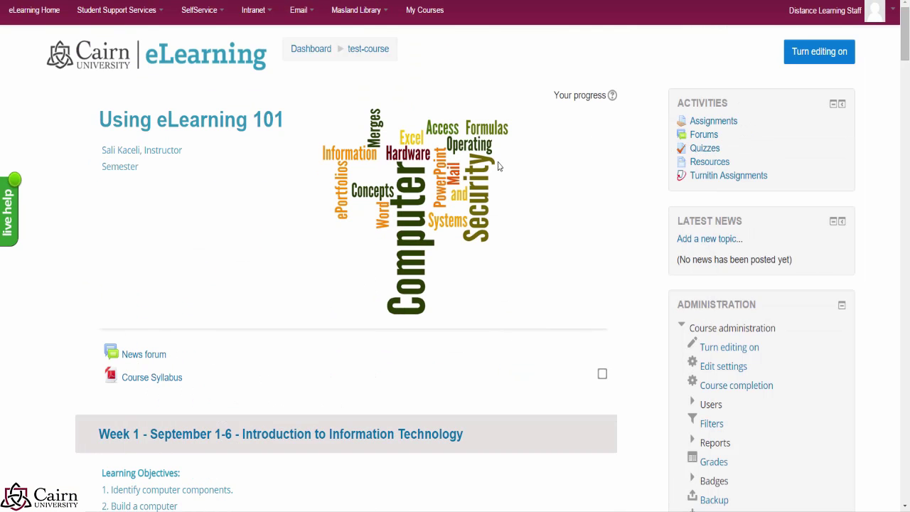
# Step: Turn editing on for Using eLearning 101 and open Week 1's activity chooser
pyautogui.scroll(-5, 239, 299)
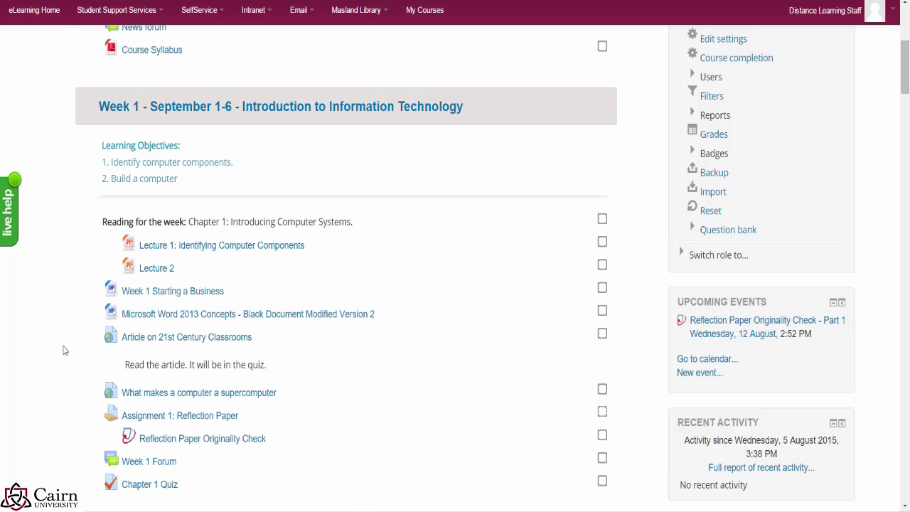
pyautogui.scroll(-3, 63, 348)
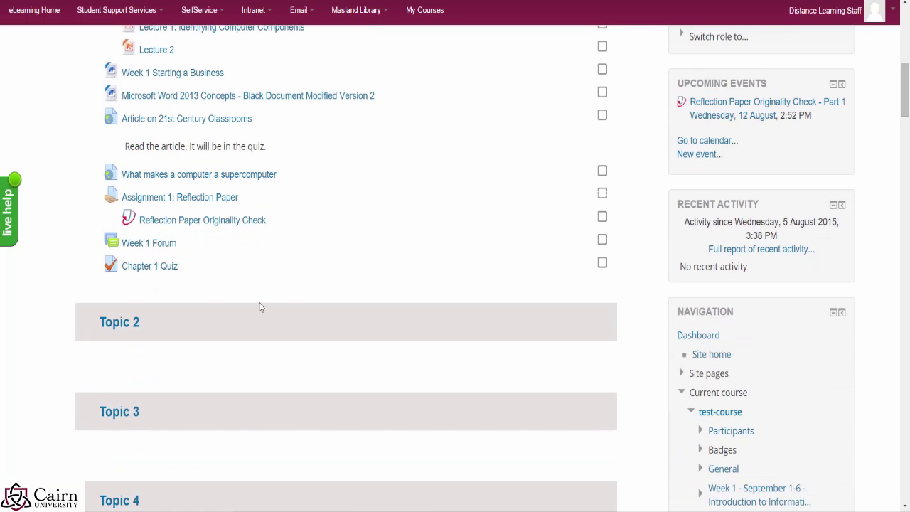
pyautogui.scroll(2, 299, 320)
pyautogui.scroll(5, 486, 308)
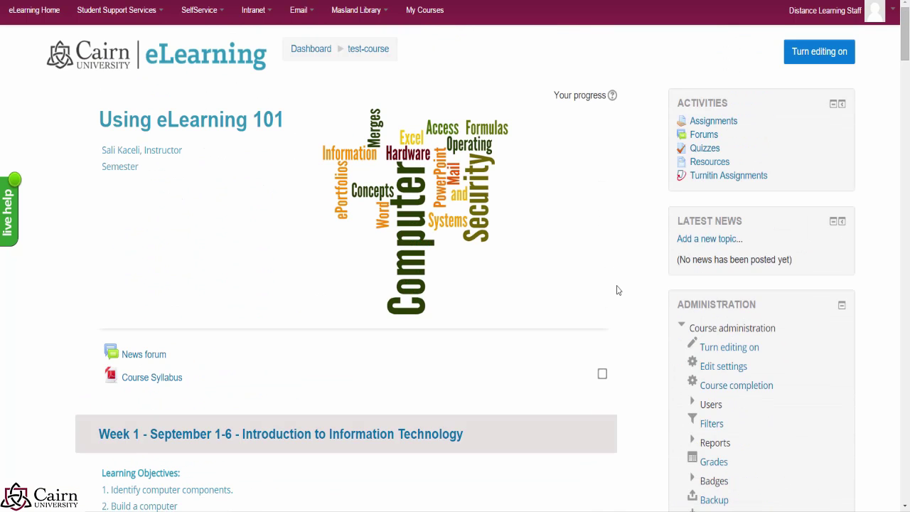
pyautogui.click(814, 66)
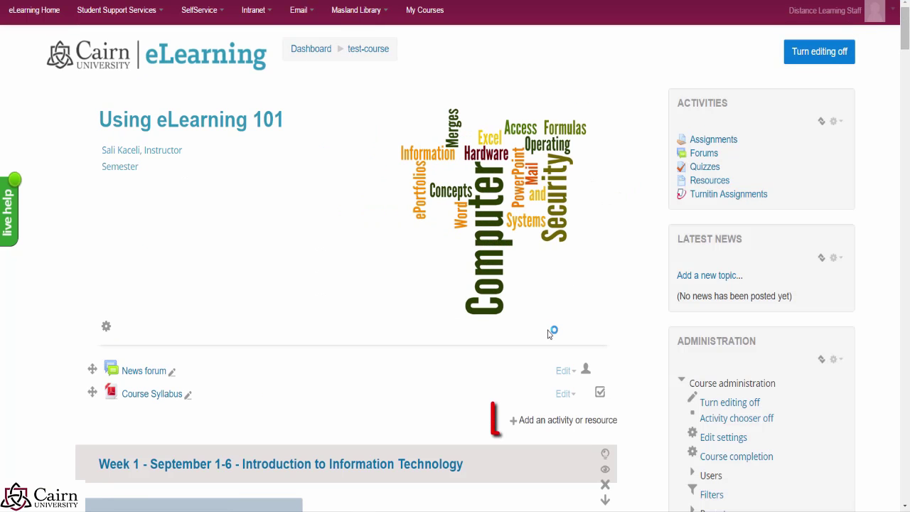
pyautogui.scroll(-1, 533, 371)
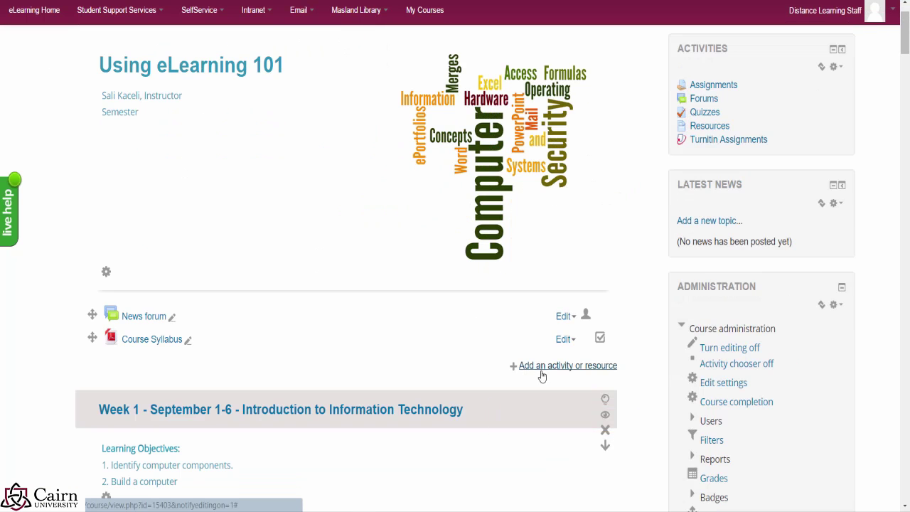
pyautogui.scroll(-2, 447, 360)
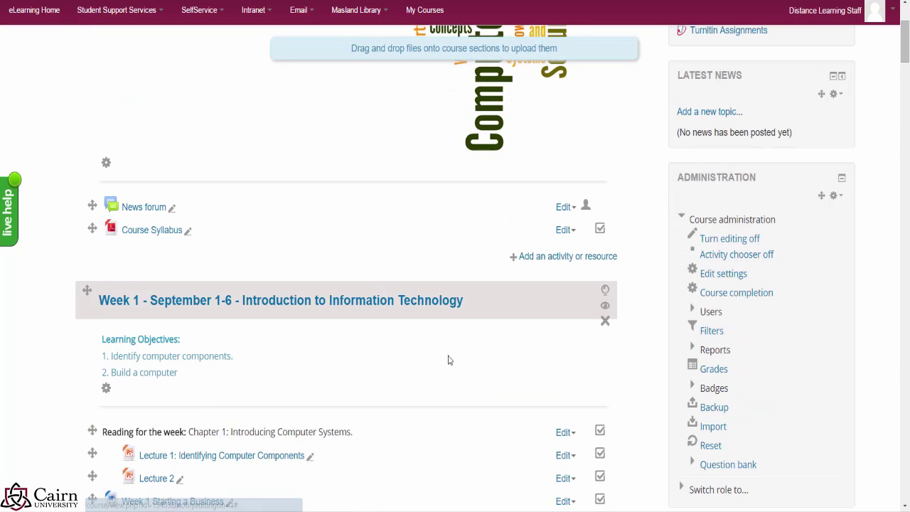
pyautogui.scroll(-6, 400, 368)
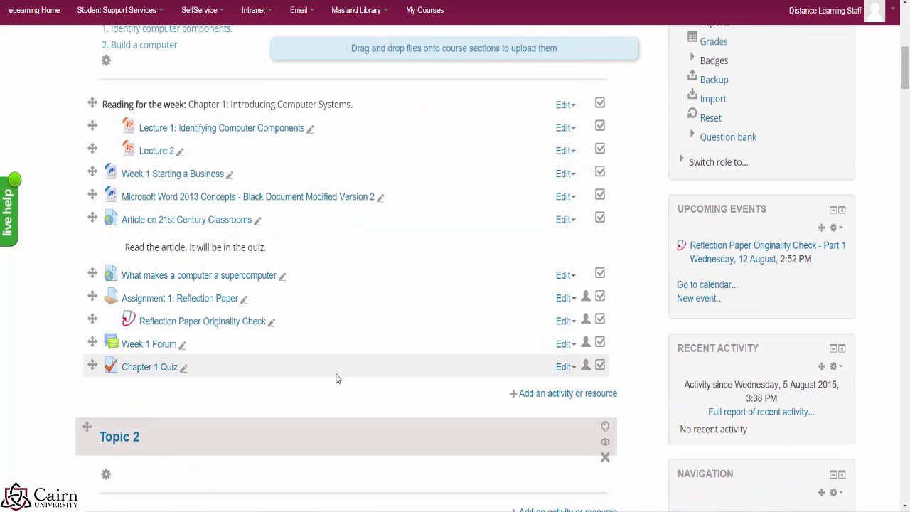
pyautogui.click(536, 395)
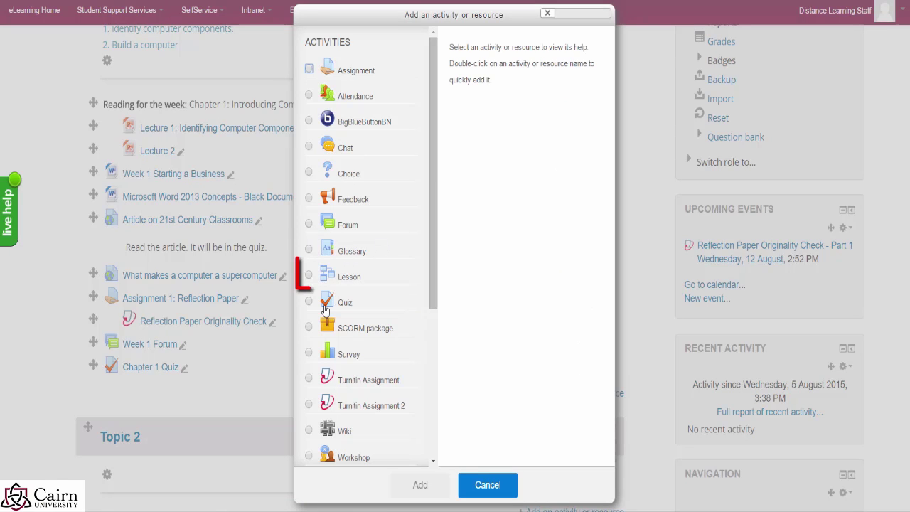
# Step: Choose Lesson in the chooser and add it to Week 1
pyautogui.click(312, 278)
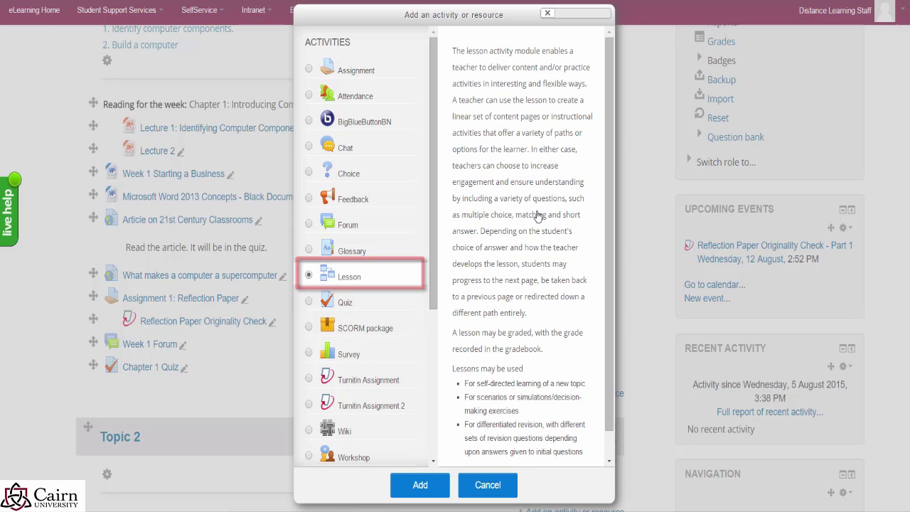
pyautogui.click(416, 486)
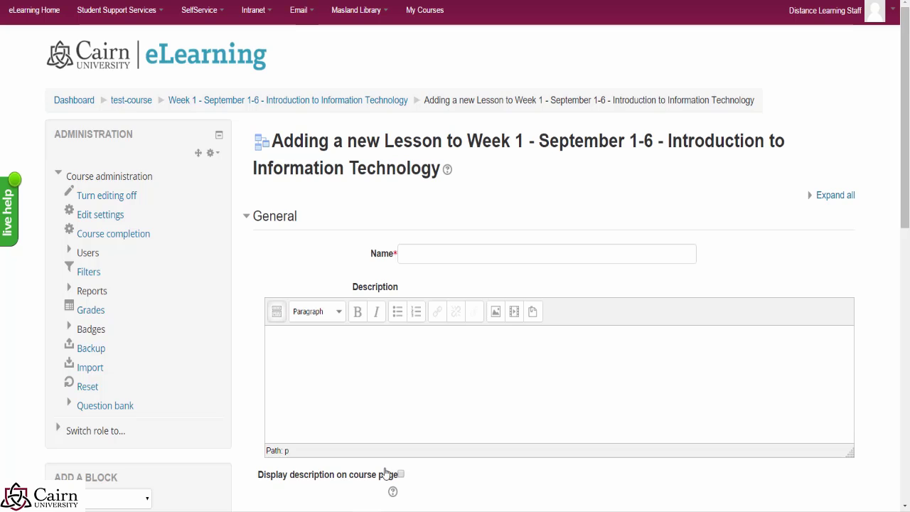
# Step: Name the lesson 'Lesson 1: Computers in Education'
pyautogui.click(479, 256)
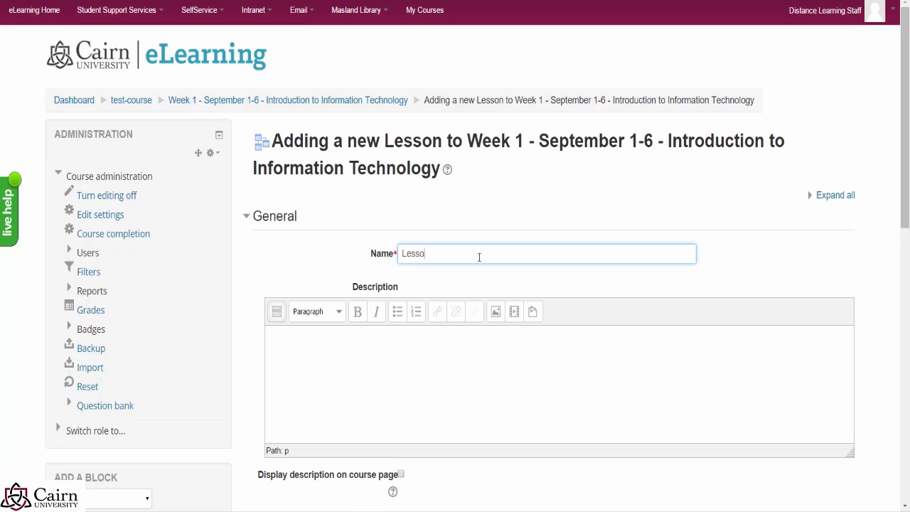
pyautogui.write('Lesson 1: Computers in Education')
pyautogui.click(385, 348)
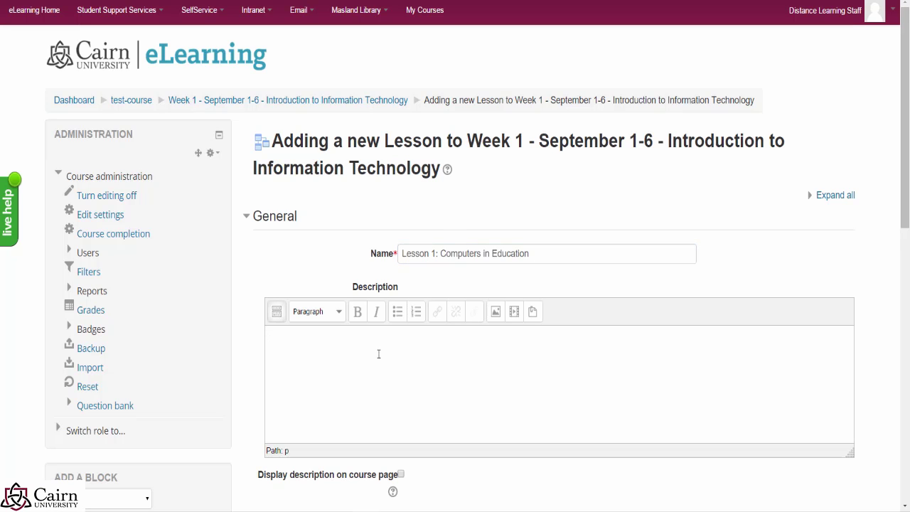
pyautogui.scroll(-1, 380, 368)
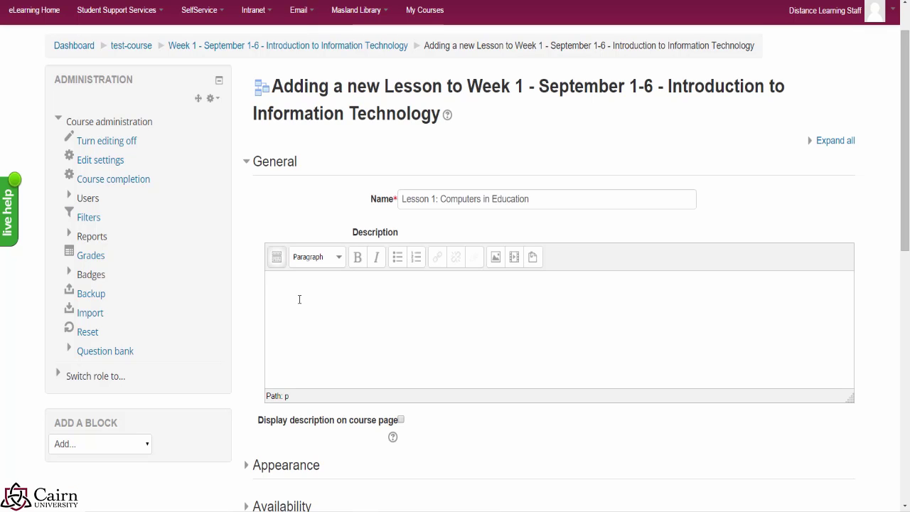
pyautogui.scroll(-2, 384, 331)
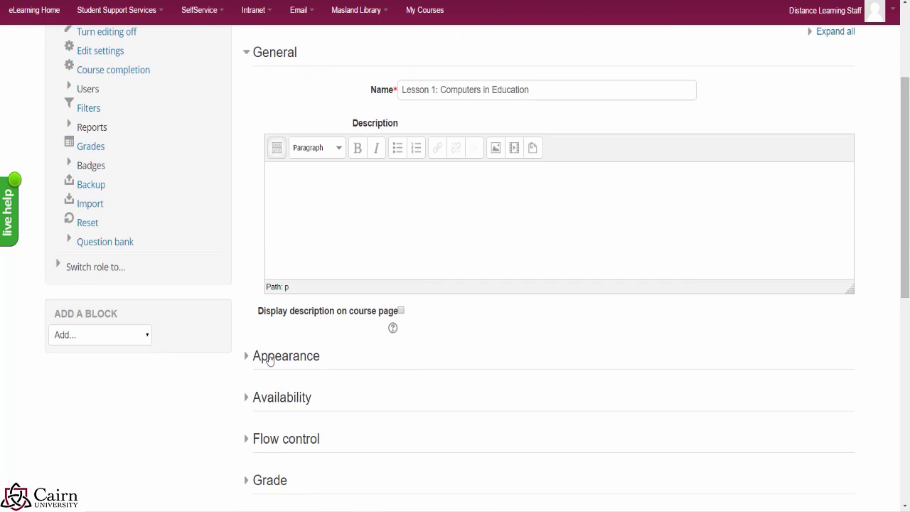
pyautogui.scroll(2, 291, 369)
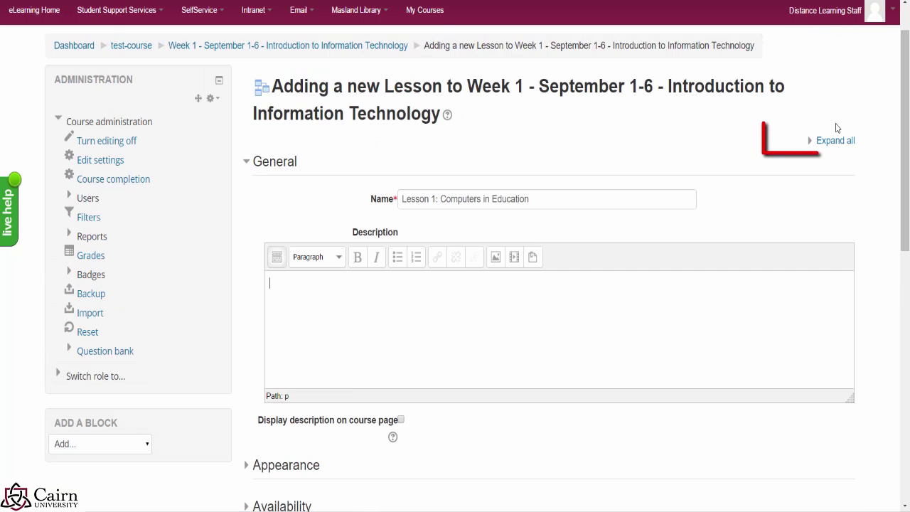
pyautogui.scroll(-3, 169, 458)
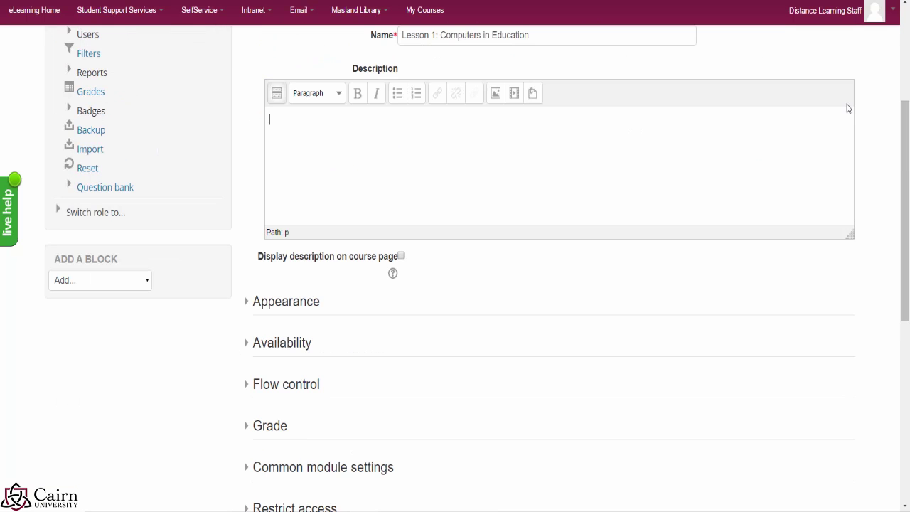
pyautogui.scroll(3, 847, 178)
pyautogui.scroll(-2, 579, 266)
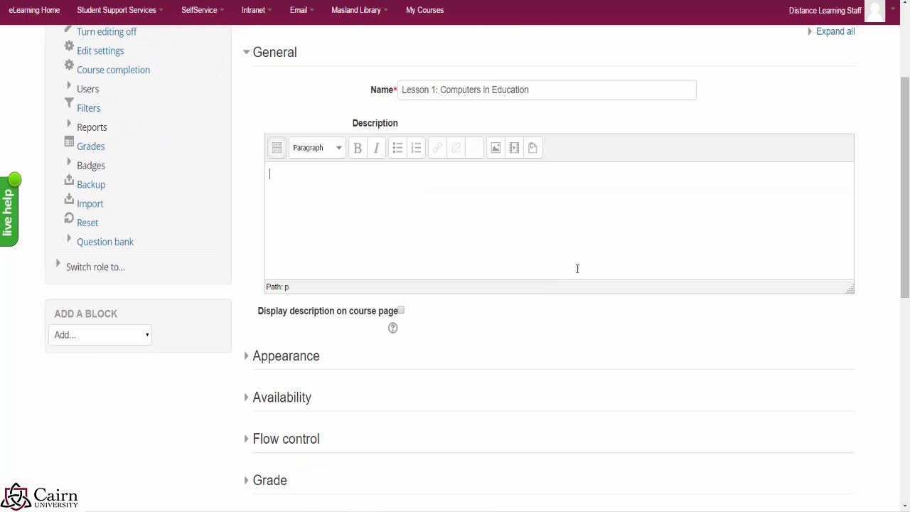
# Step: Expand the Appearance settings and keep Progress bar set to No
pyautogui.click(276, 361)
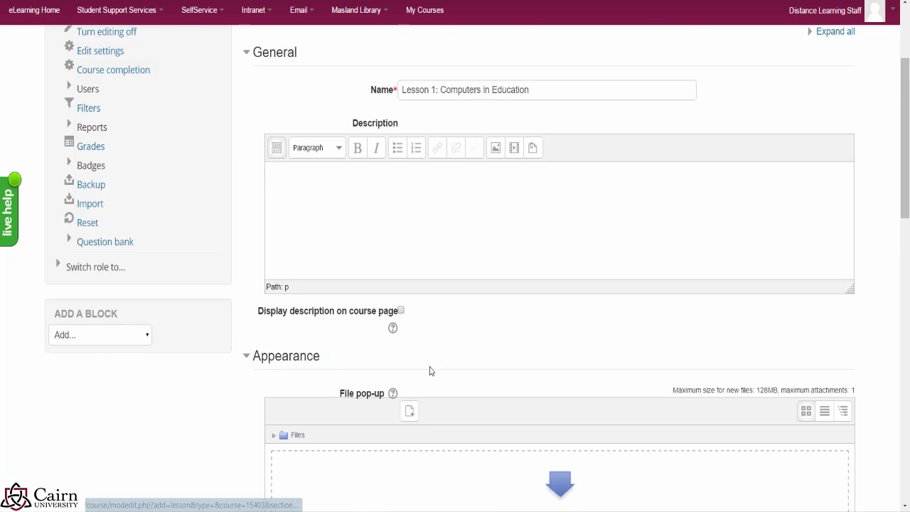
pyautogui.scroll(-2, 383, 371)
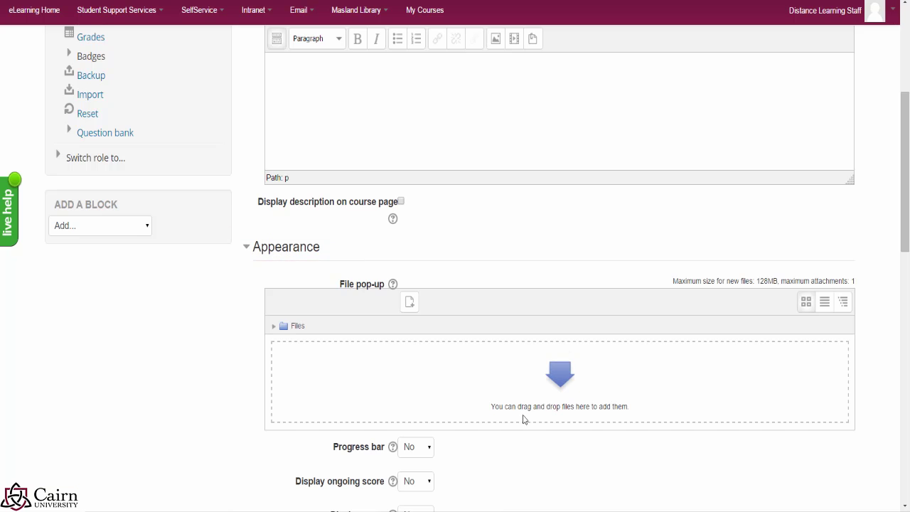
pyautogui.scroll(-1, 507, 459)
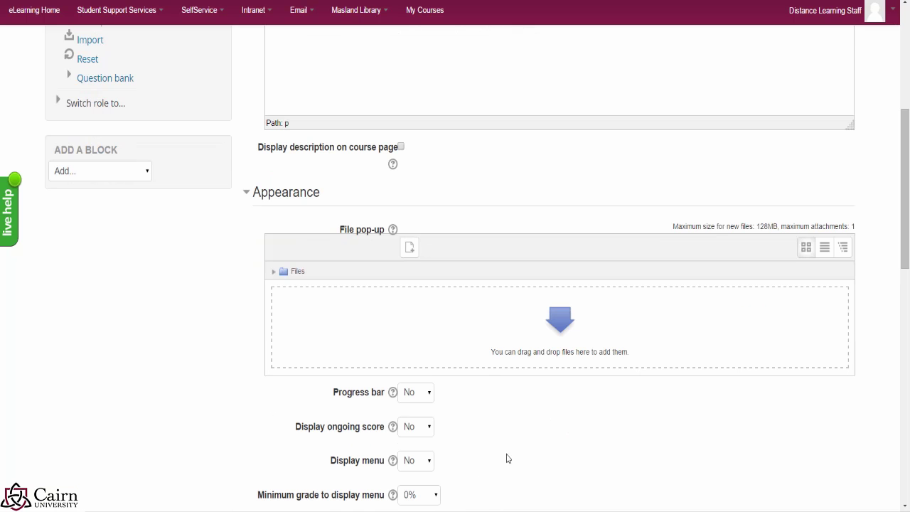
pyautogui.click(428, 393)
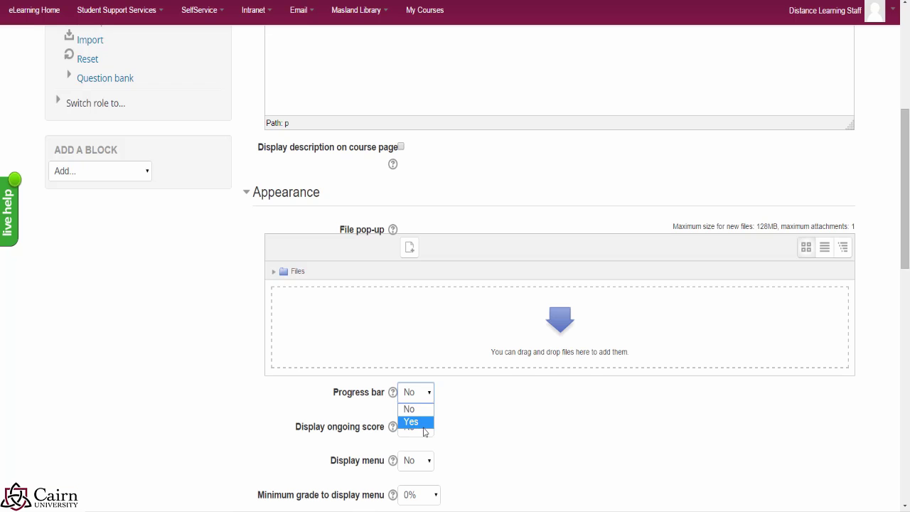
pyautogui.click(509, 427)
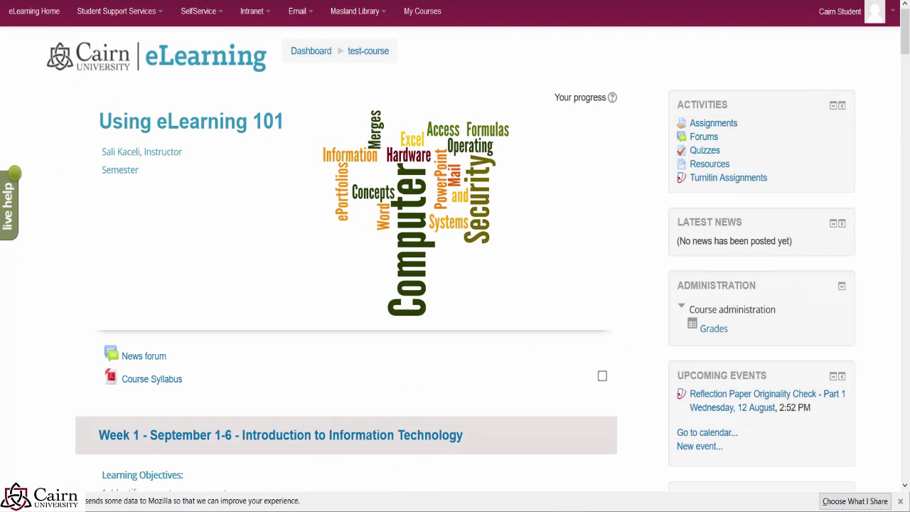
# Step: Scroll through the 14.2 Multiple Intelligences and Learning Styles lesson's MI and Learning styles page
pyautogui.scroll(-5, 494, 334)
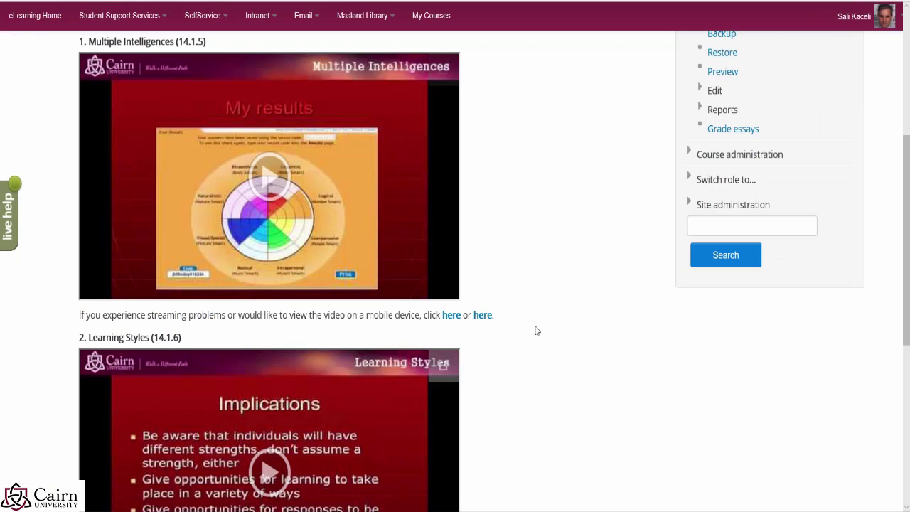
pyautogui.scroll(5, 536, 334)
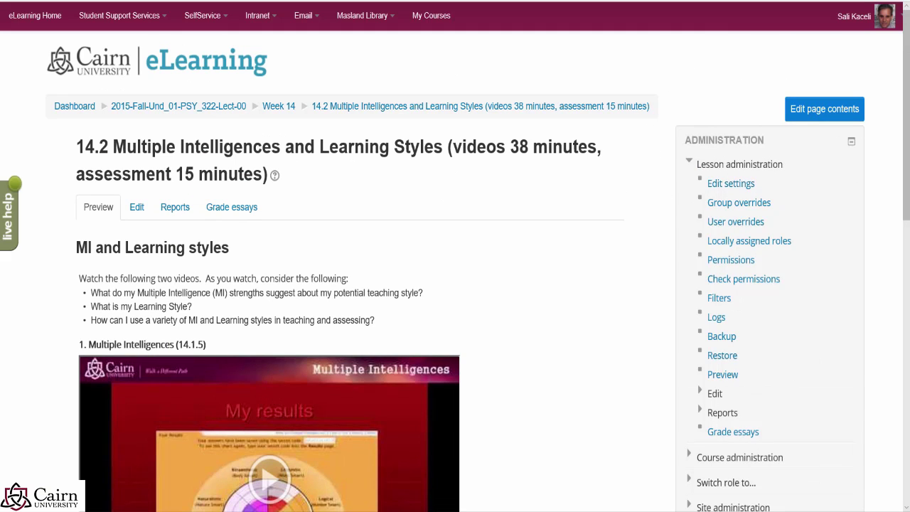
# Step: Set the 14.2 lesson's Appearance option Display menu to Yes and save and display it
pyautogui.click(730, 184)
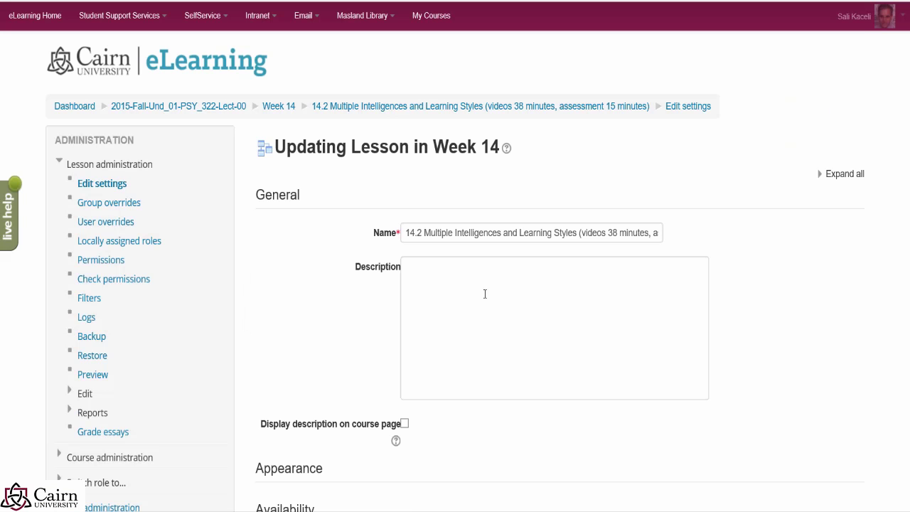
pyautogui.scroll(-6, 370, 331)
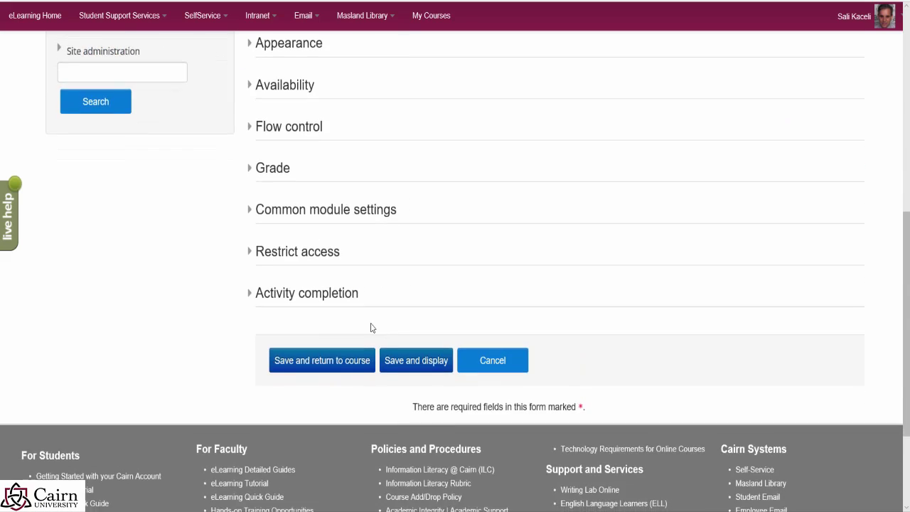
pyautogui.scroll(3, 371, 329)
pyautogui.click(250, 276)
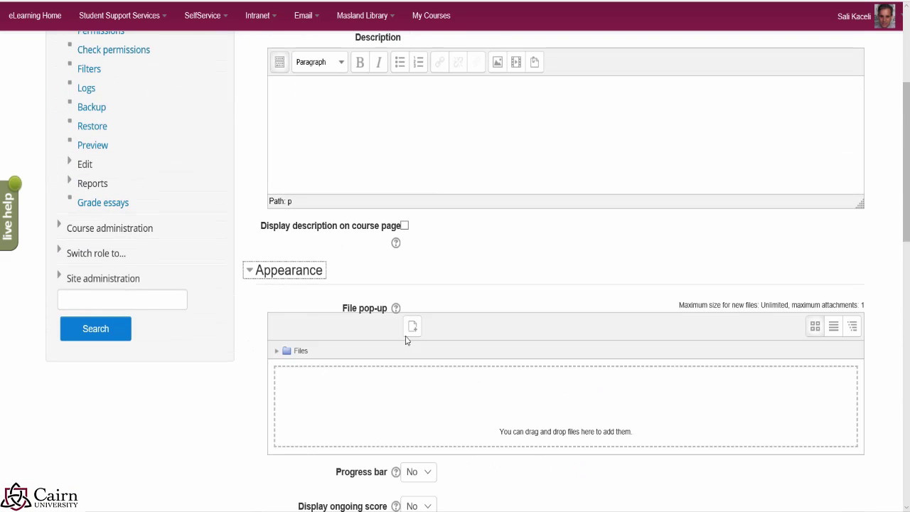
pyautogui.scroll(-3, 427, 341)
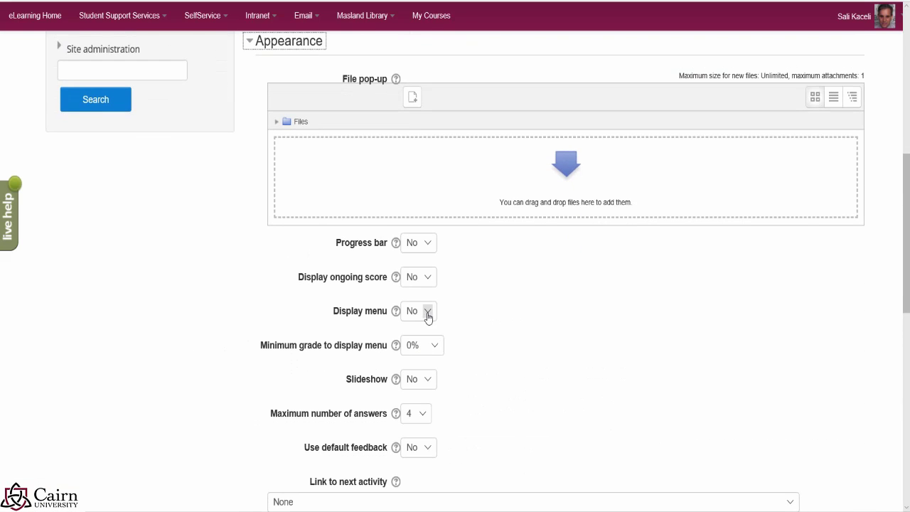
pyautogui.click(427, 313)
pyautogui.click(419, 323)
pyautogui.scroll(-9, 543, 329)
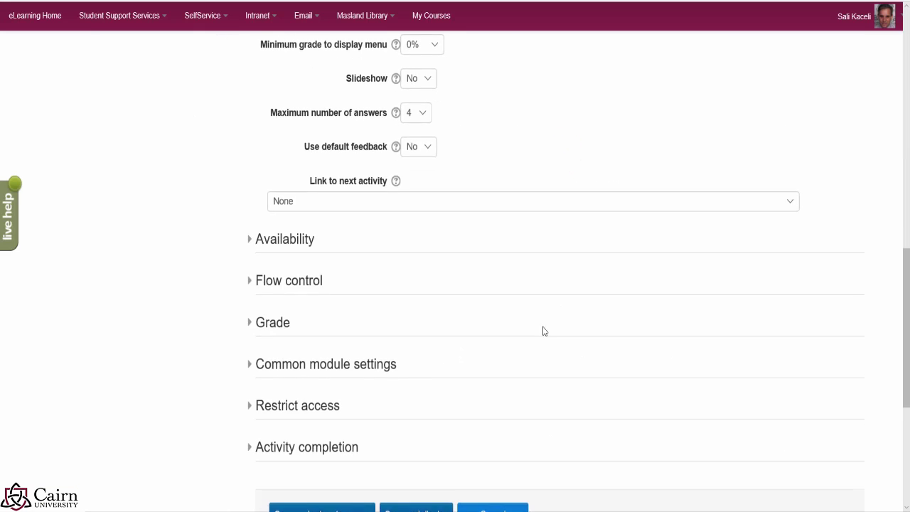
pyautogui.click(425, 215)
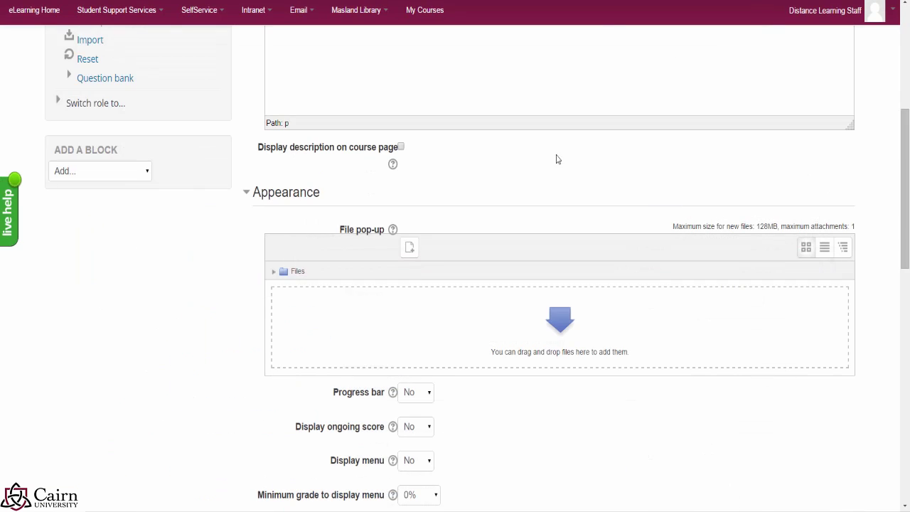
# Step: Check the help for Maximum number of answers, keeping the default of 4
pyautogui.scroll(-1, 526, 425)
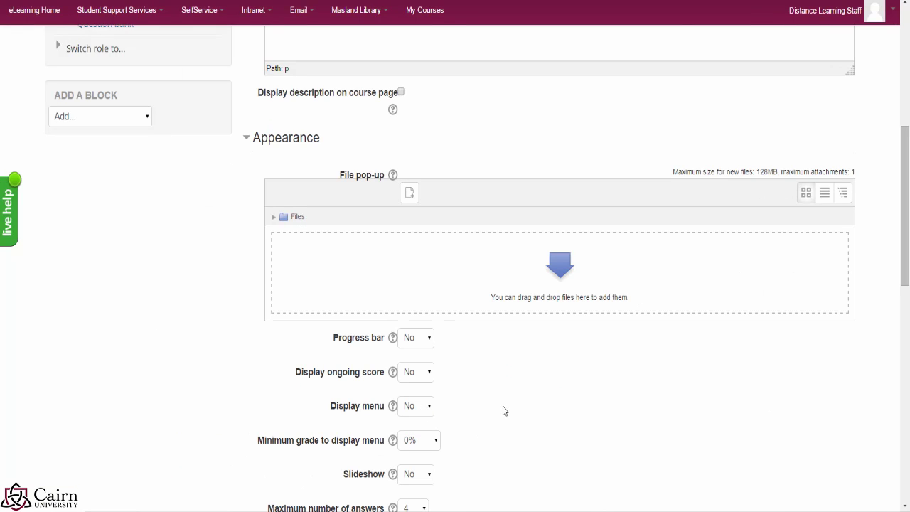
pyautogui.scroll(-1, 493, 408)
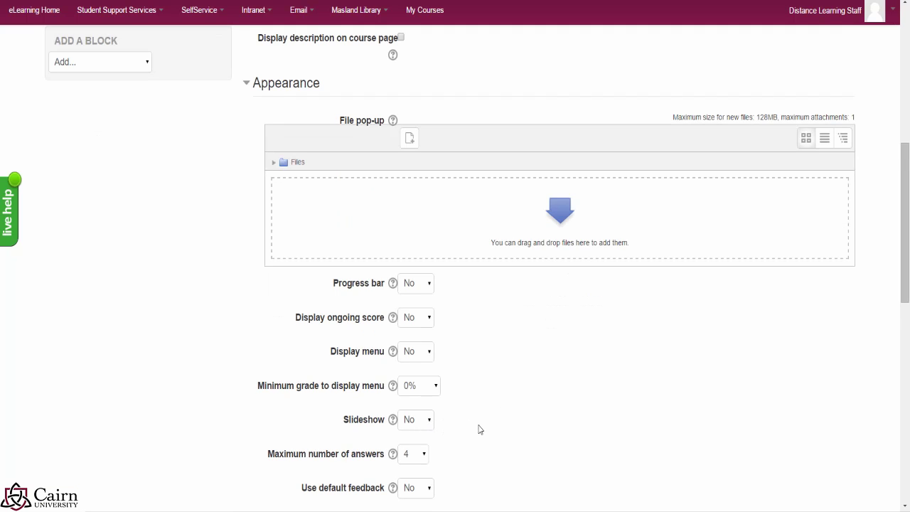
pyautogui.scroll(-1, 486, 425)
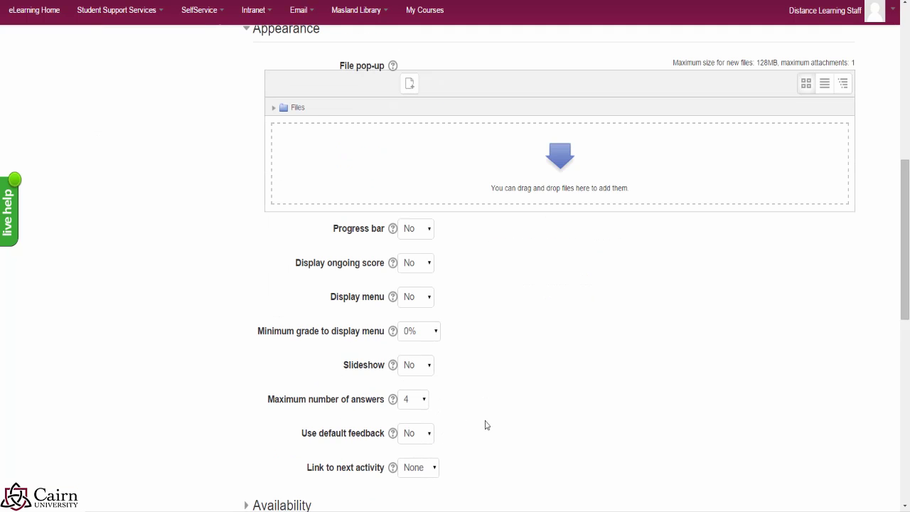
pyautogui.click(394, 404)
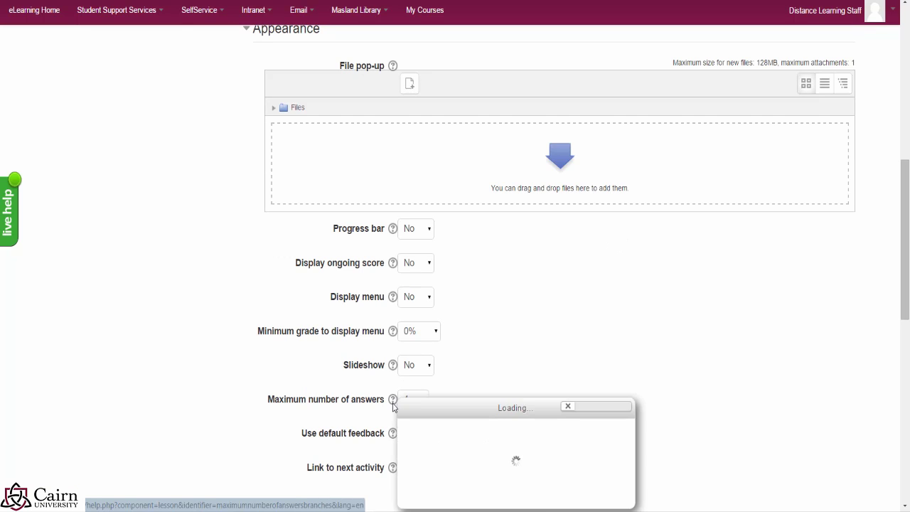
pyautogui.click(533, 357)
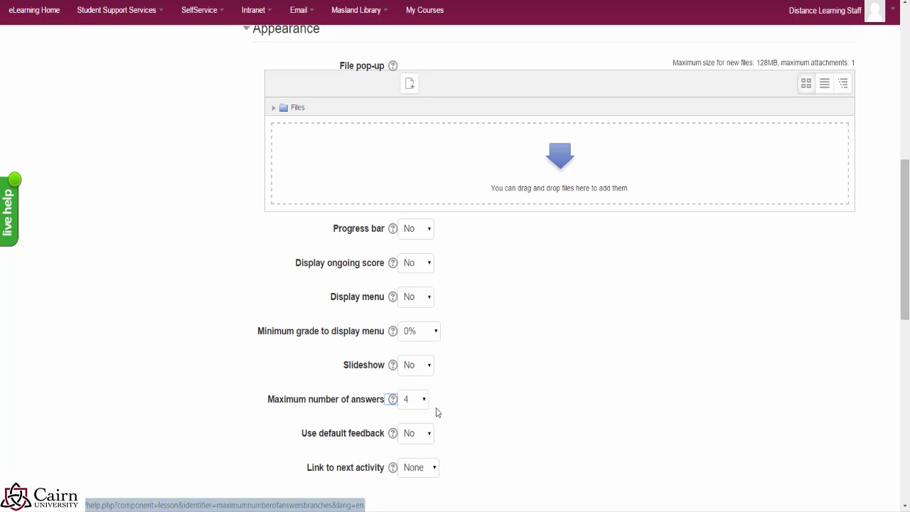
# Step: Leave Link to next activity at None and expand the Availability settings
pyautogui.scroll(-2, 528, 406)
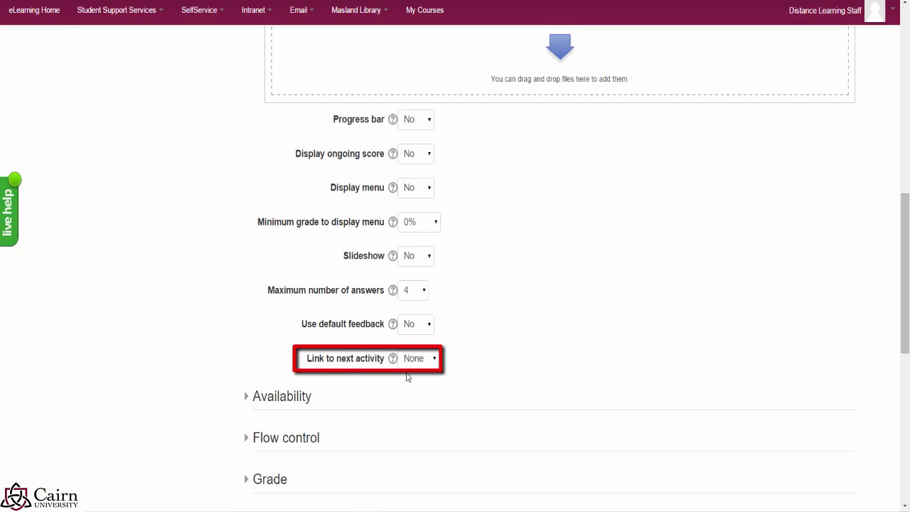
pyautogui.click(423, 362)
pyautogui.click(401, 376)
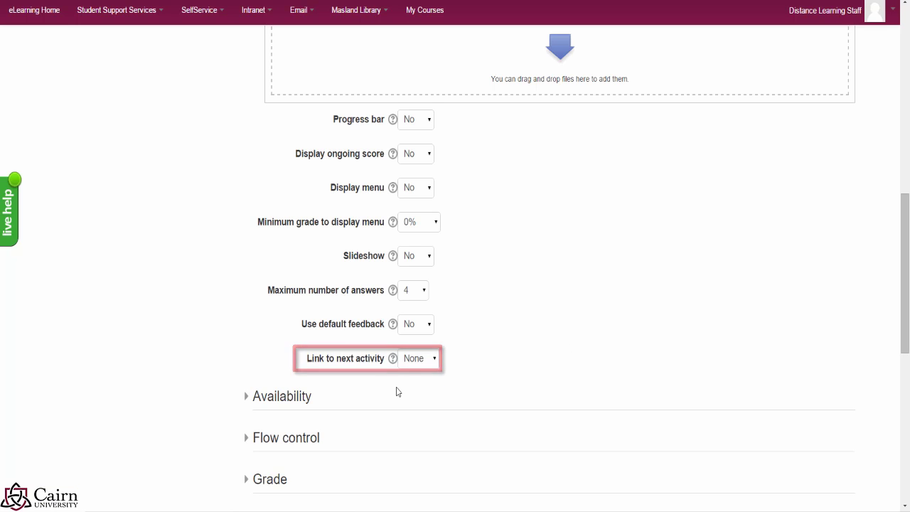
pyautogui.click(245, 396)
pyautogui.scroll(-1, 498, 412)
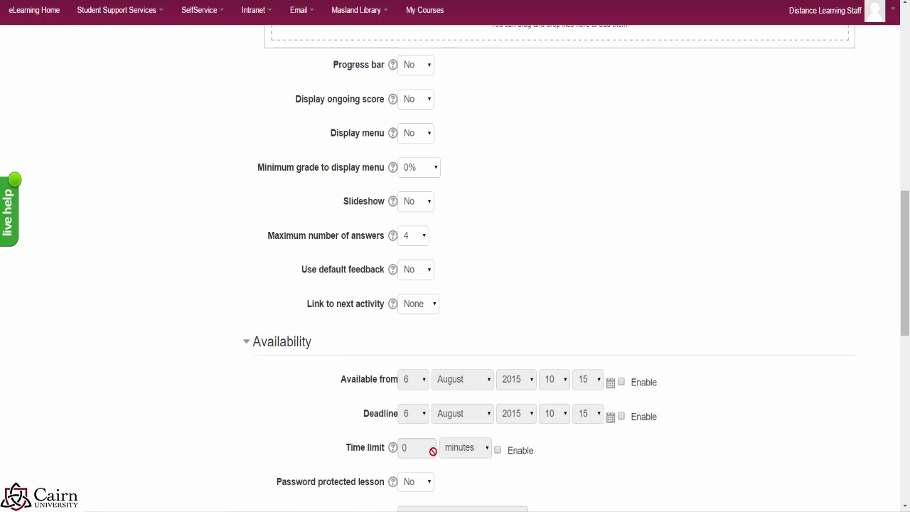
# Step: Expand Flow control and set Allow student review to Yes
pyautogui.scroll(-3, 597, 456)
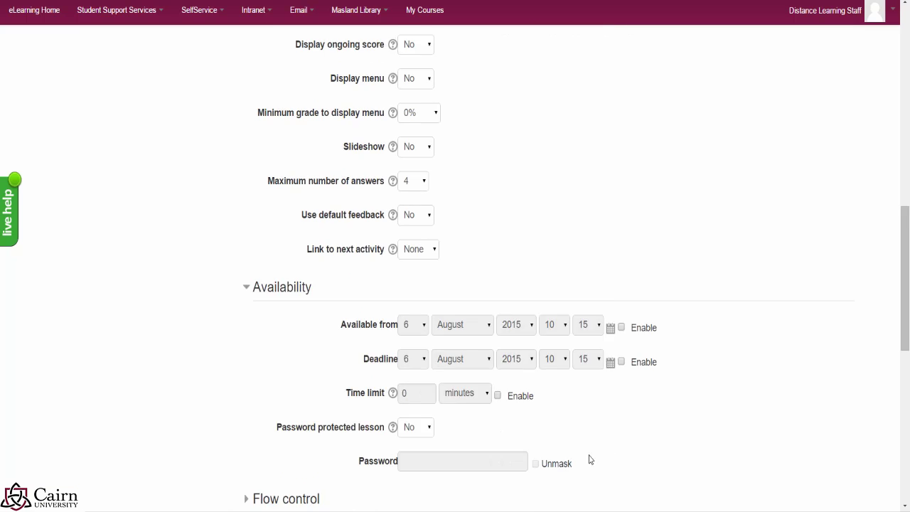
pyautogui.scroll(-1, 569, 429)
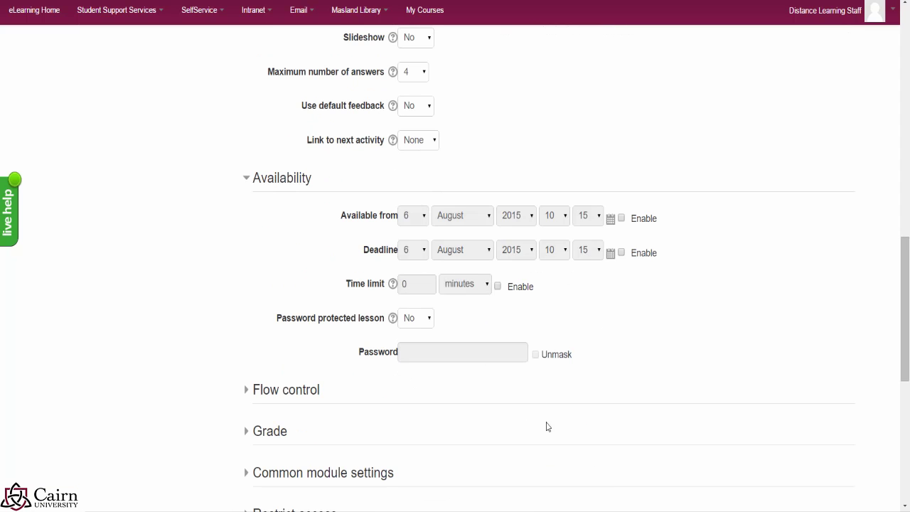
pyautogui.click(247, 393)
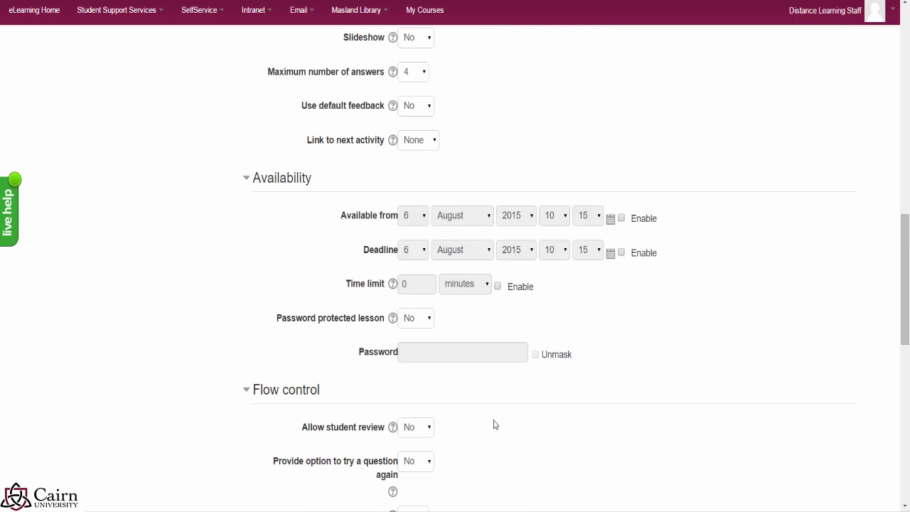
pyautogui.scroll(-1, 496, 427)
pyautogui.scroll(-1, 469, 430)
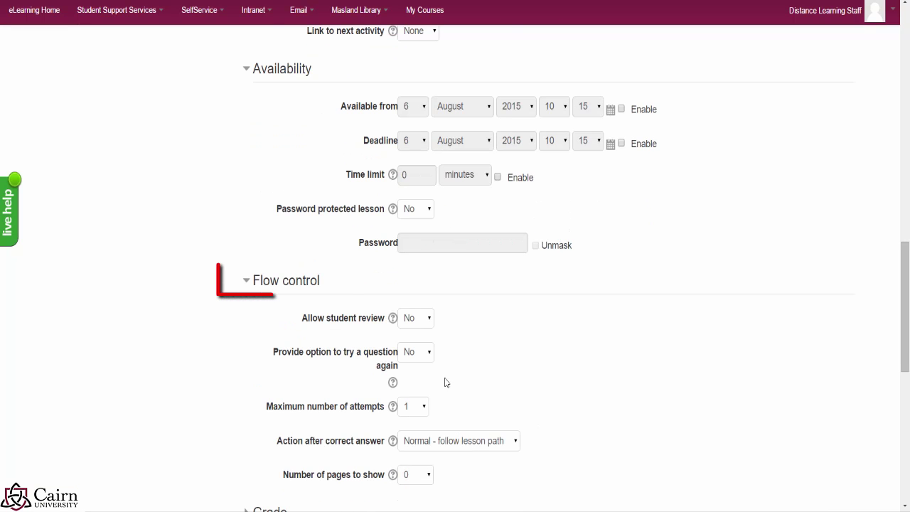
pyautogui.click(429, 322)
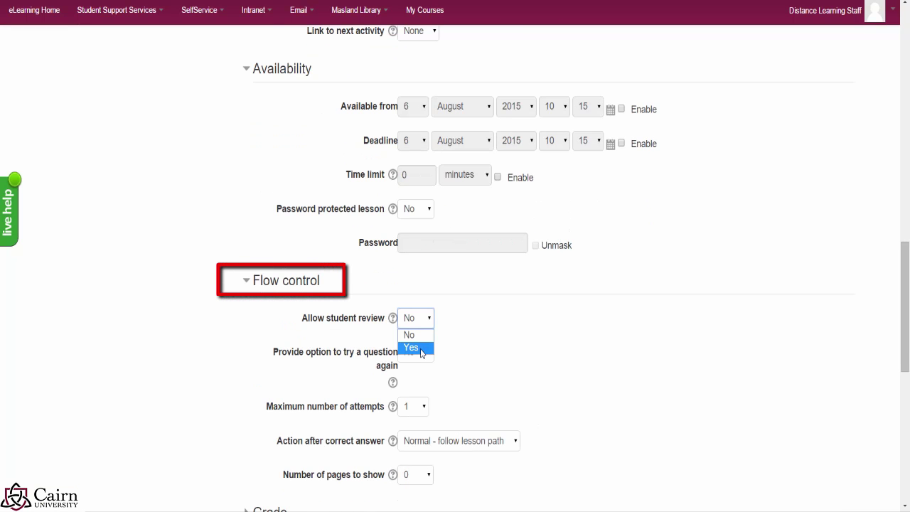
pyautogui.click(420, 348)
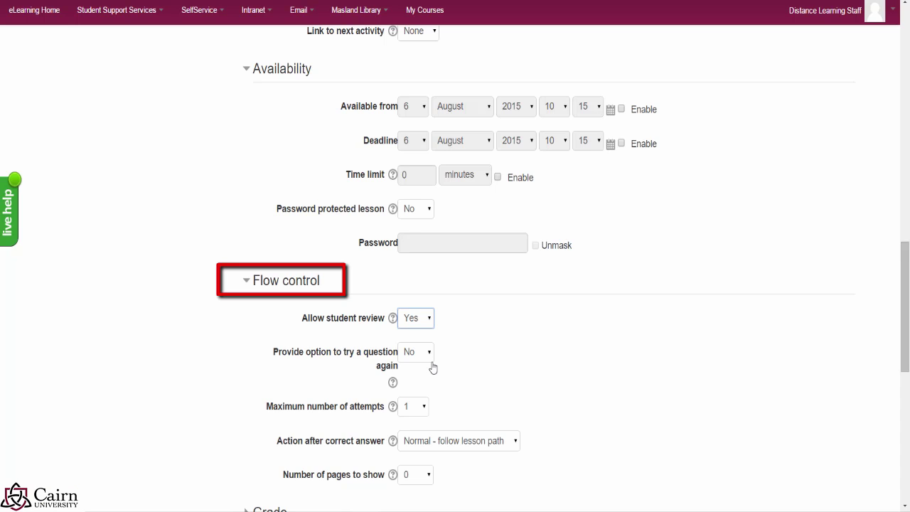
# Step: Leave question retrying off and set Maximum number of attempts to 5
pyautogui.click(529, 362)
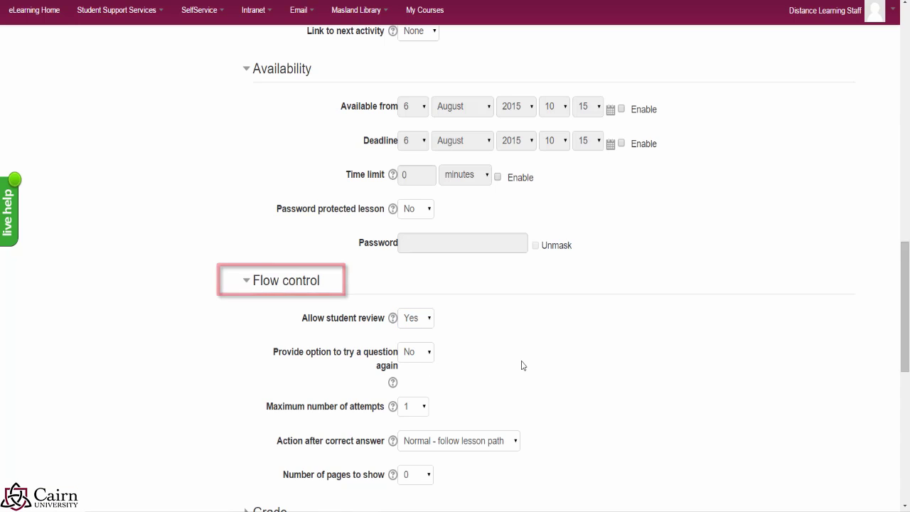
pyautogui.click(426, 358)
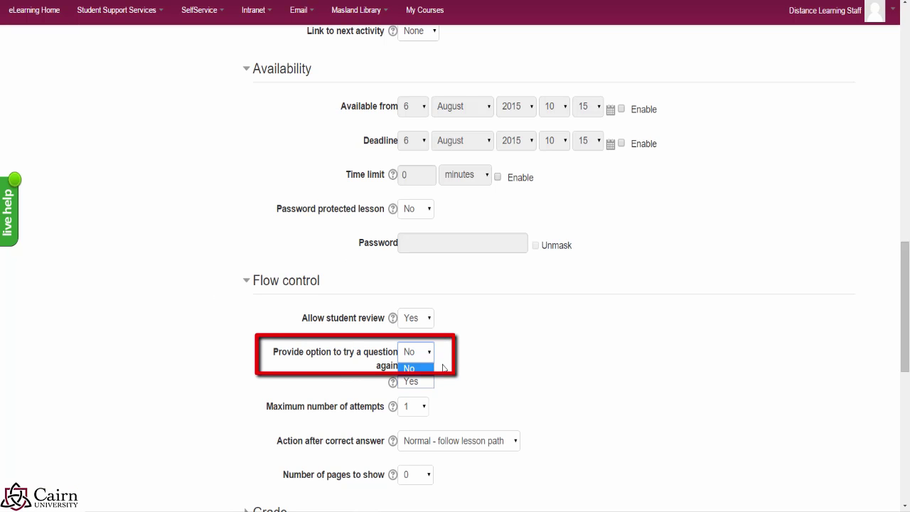
pyautogui.click(556, 373)
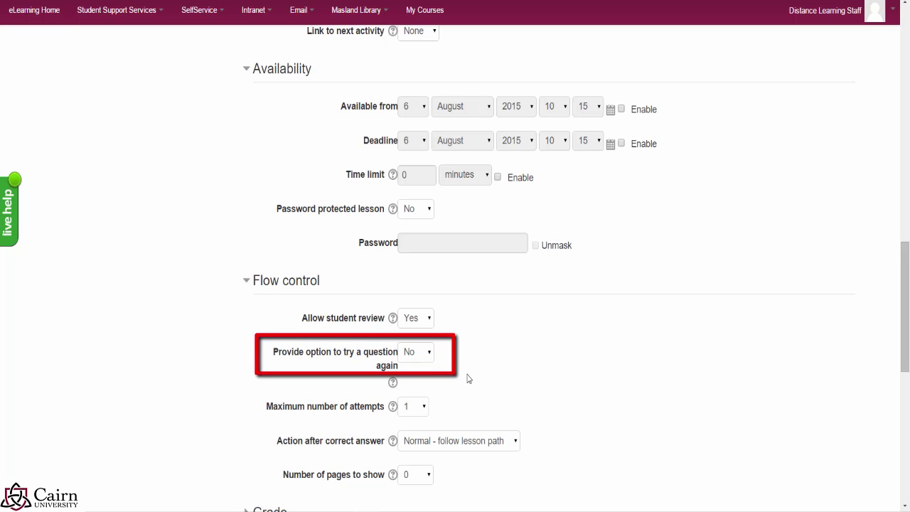
pyautogui.scroll(-3, 523, 391)
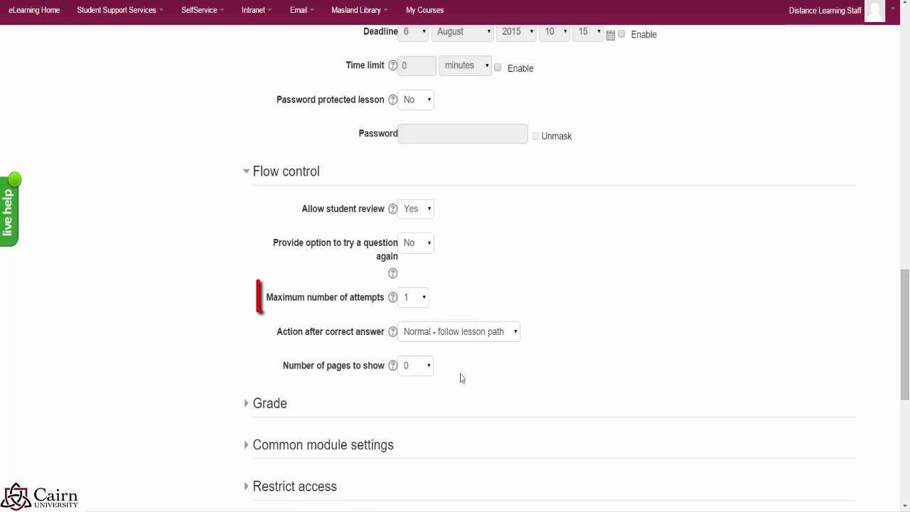
pyautogui.click(423, 300)
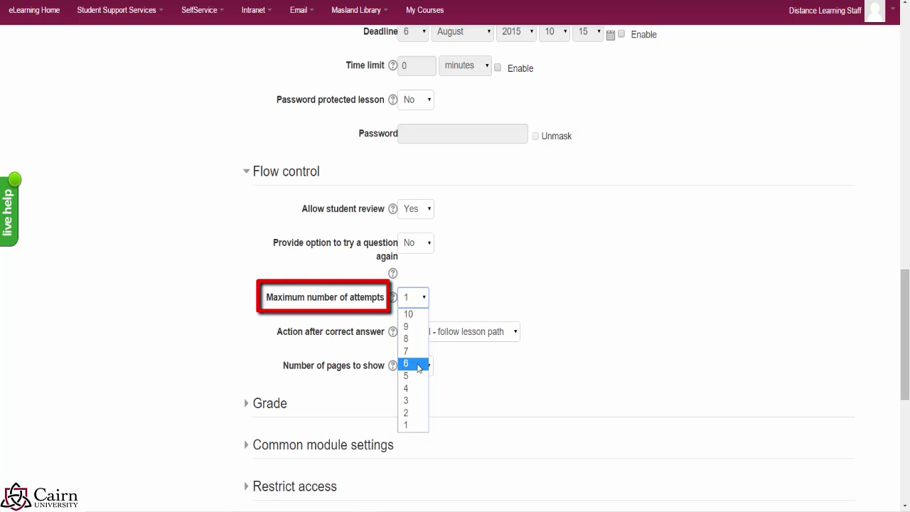
pyautogui.click(415, 383)
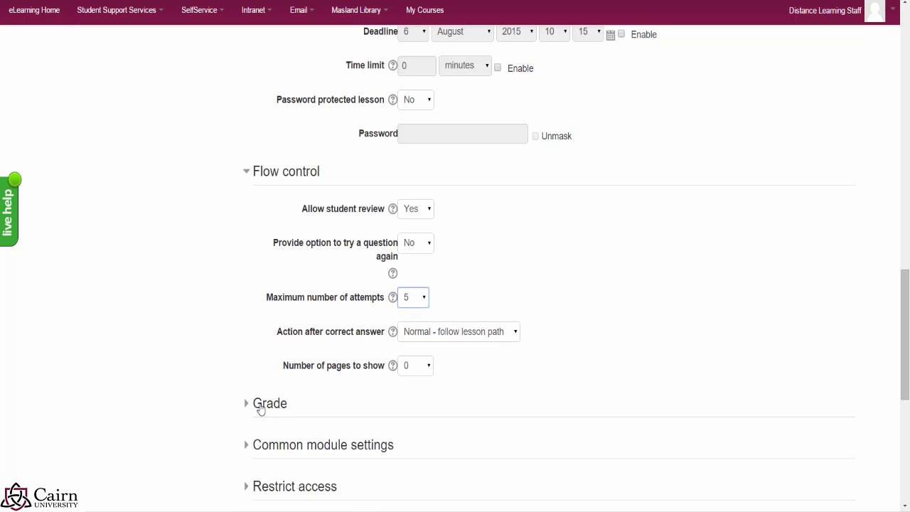
# Step: Expand Grade and put the 100-point grade in the Homework Assignments category
pyautogui.click(252, 408)
pyautogui.click(251, 405)
pyautogui.scroll(-1, 500, 432)
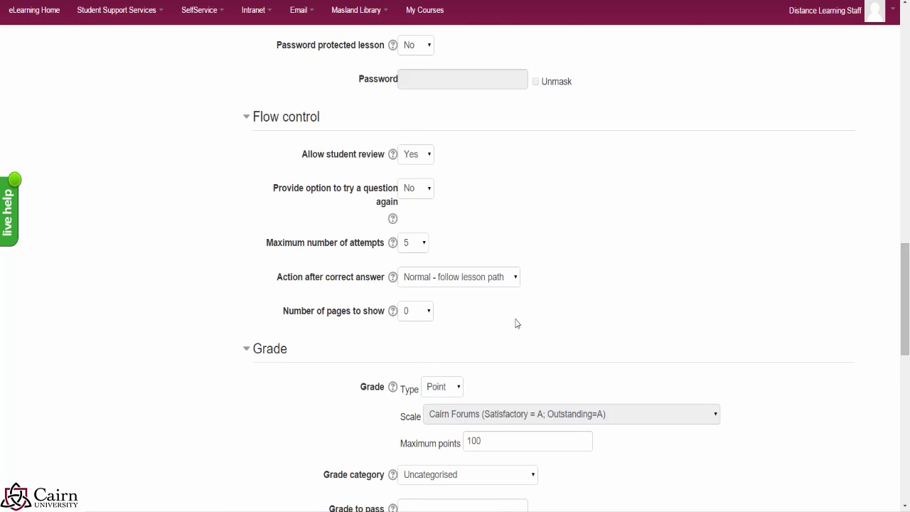
pyautogui.scroll(-1, 622, 302)
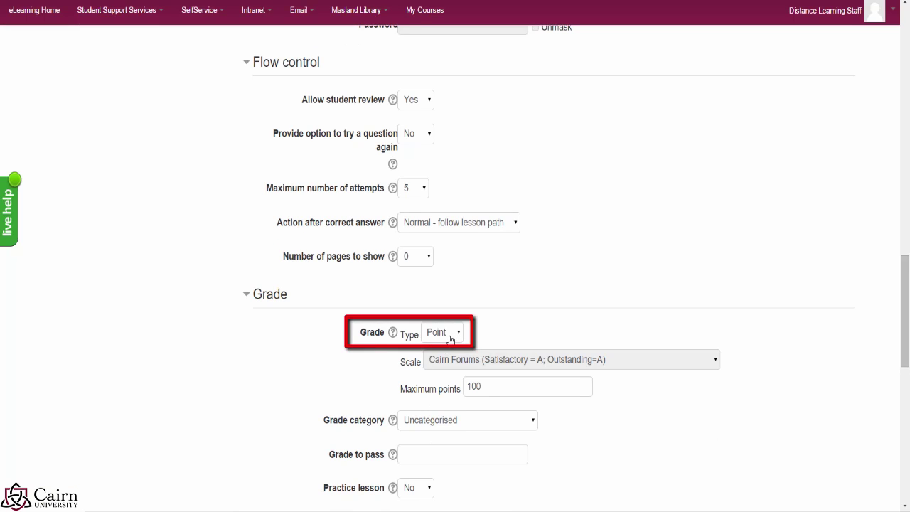
pyautogui.click(469, 389)
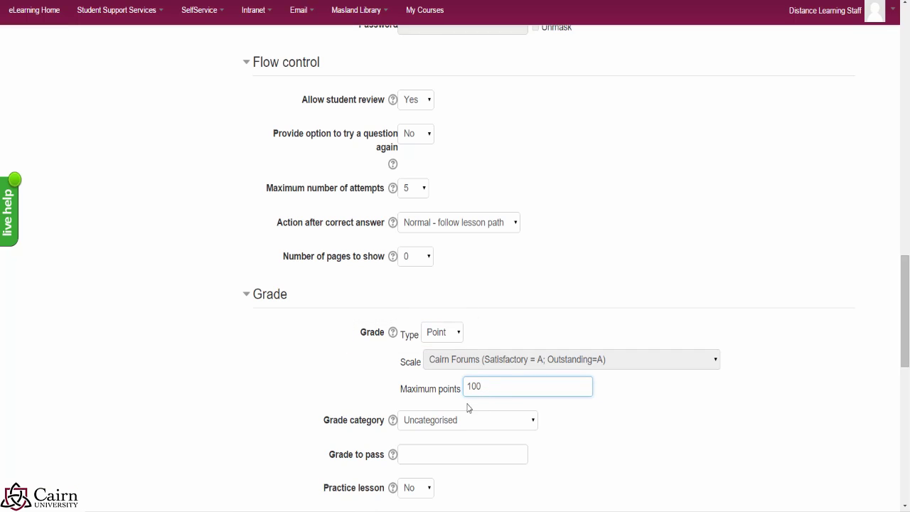
pyautogui.click(519, 427)
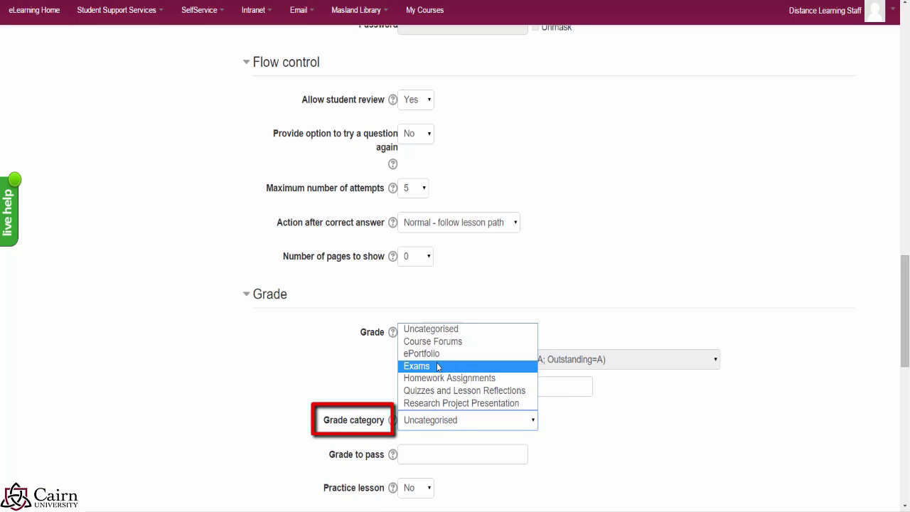
pyautogui.click(661, 440)
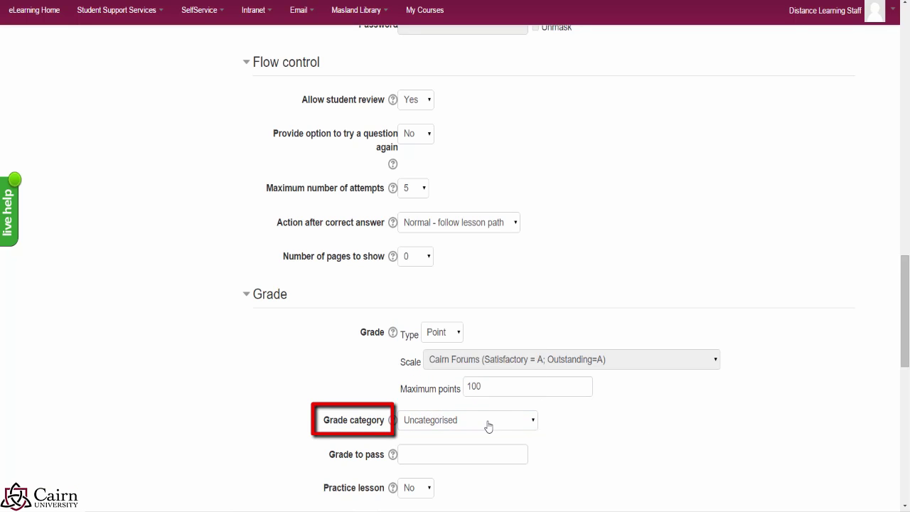
pyautogui.click(461, 428)
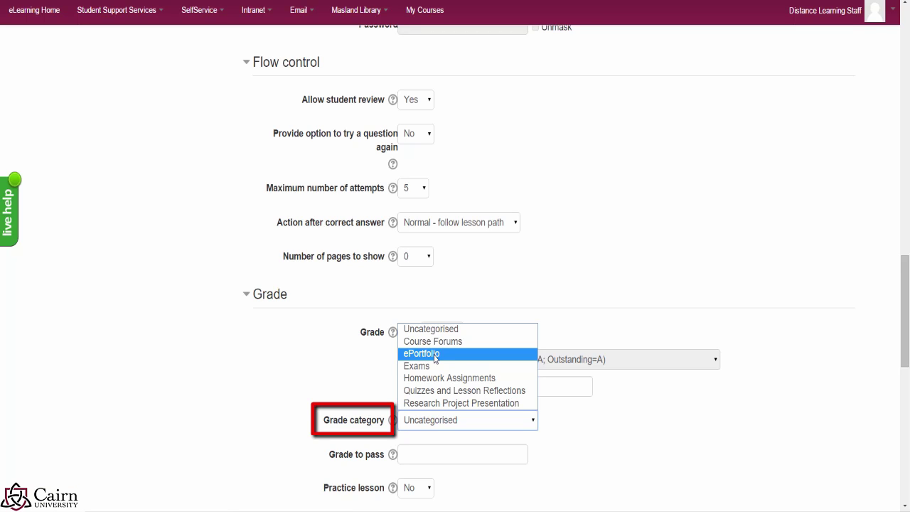
pyautogui.click(457, 378)
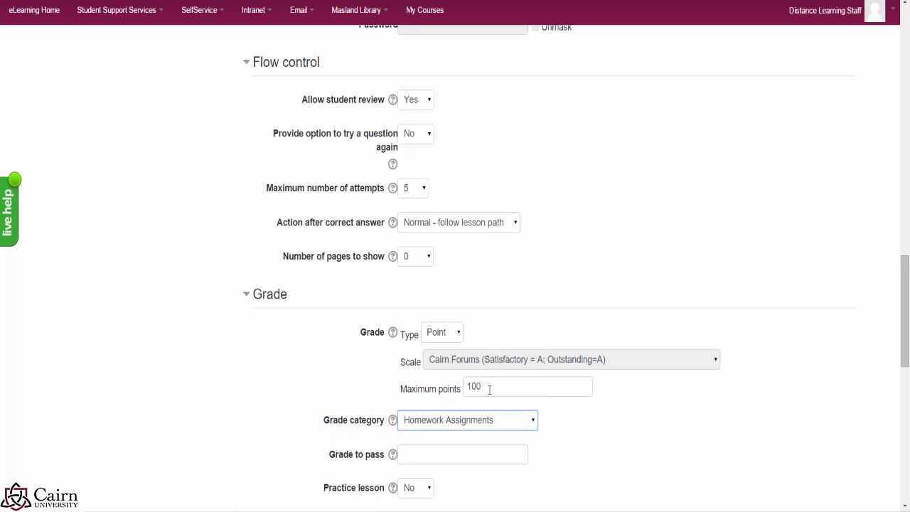
# Step: Set Re-takes allowed to Yes and Handling of re-takes to Use maximum
pyautogui.scroll(-1, 693, 440)
pyautogui.scroll(-2, 417, 331)
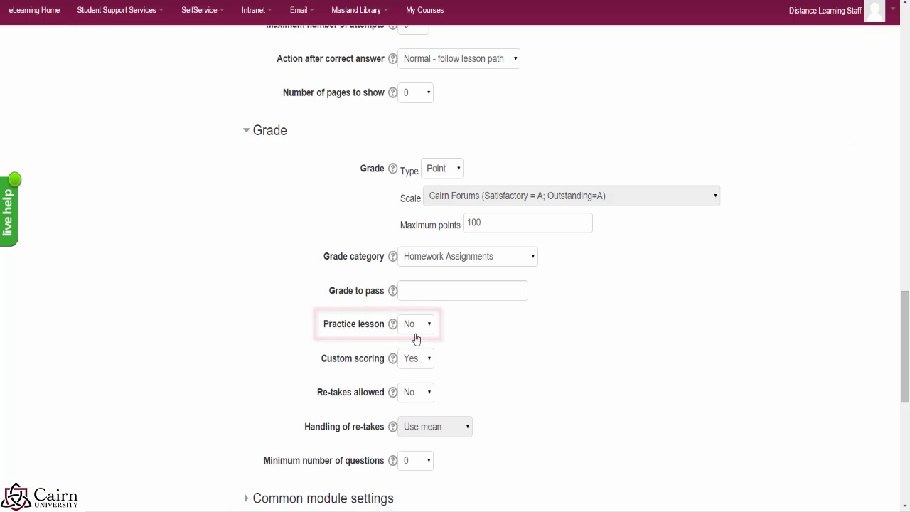
pyautogui.click(420, 394)
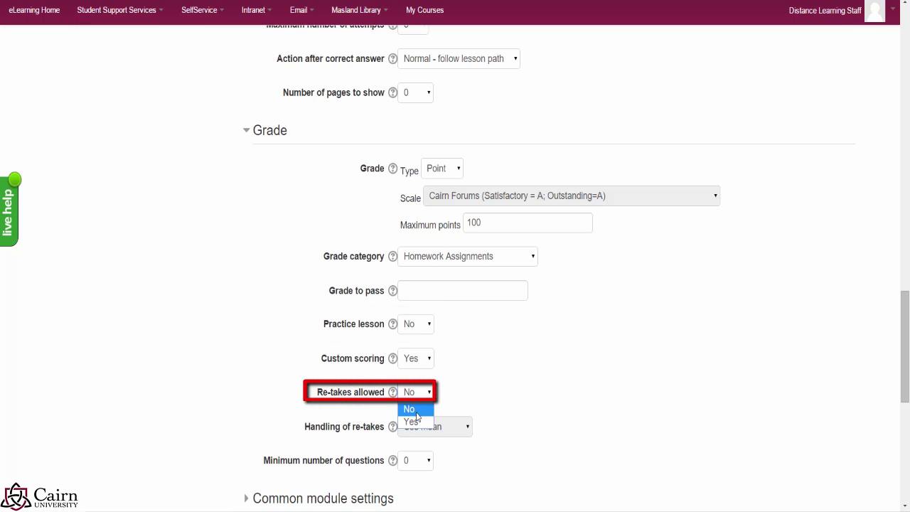
pyautogui.click(414, 420)
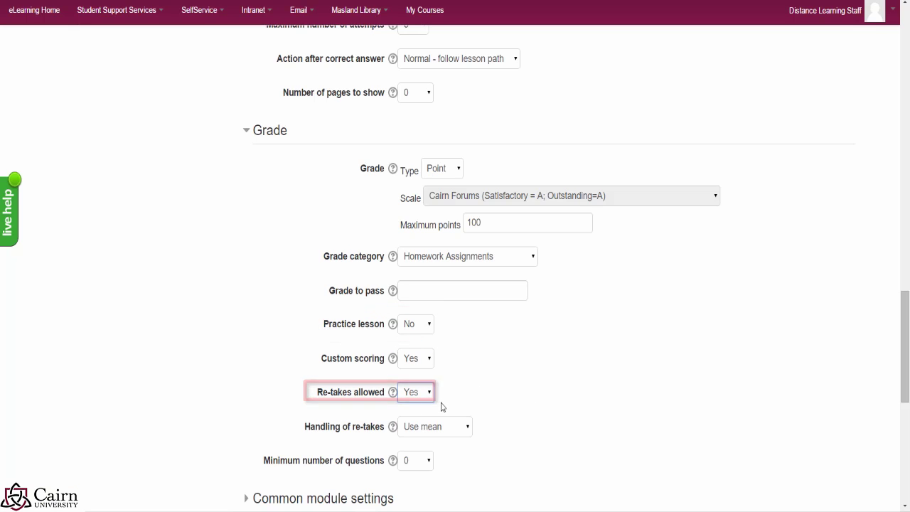
pyautogui.click(455, 432)
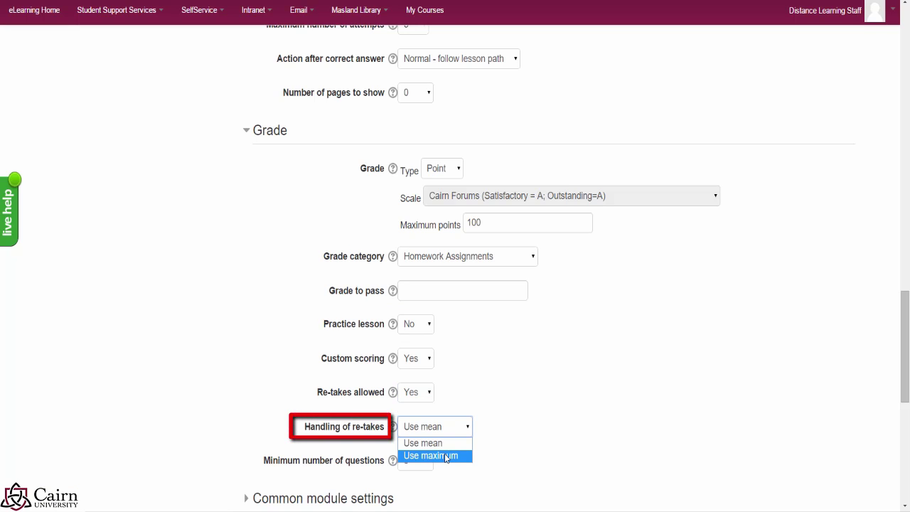
pyautogui.click(447, 456)
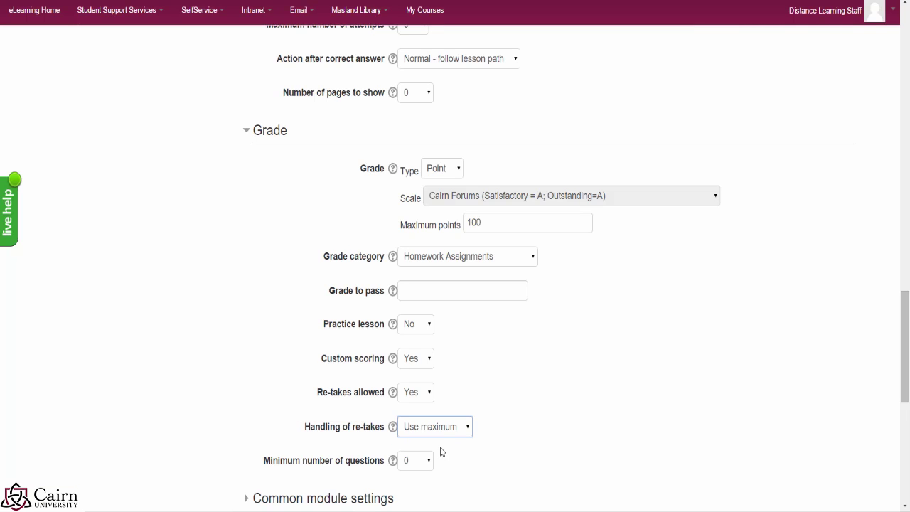
pyautogui.click(536, 436)
pyautogui.scroll(-3, 590, 438)
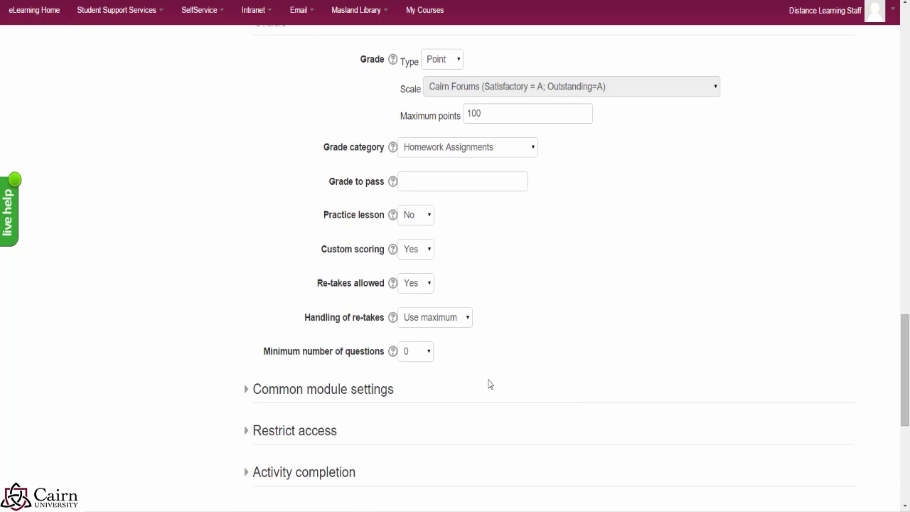
pyautogui.scroll(-2, 517, 378)
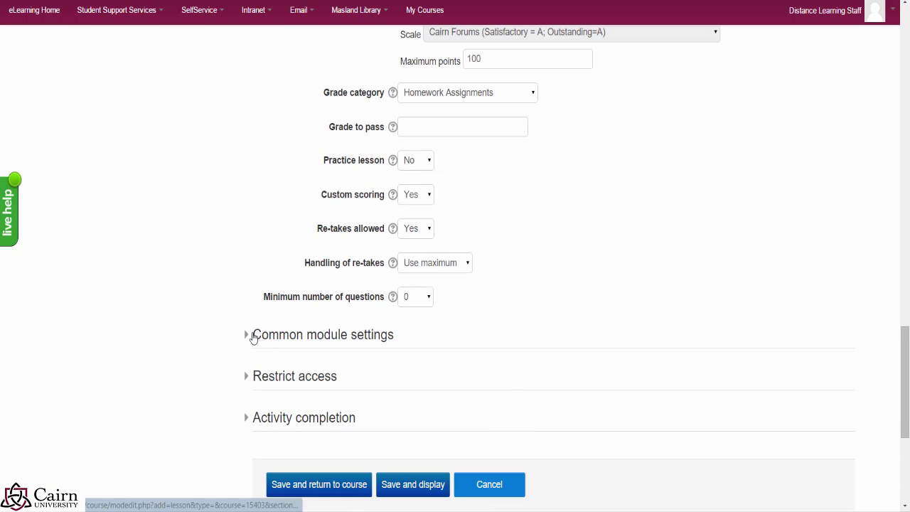
# Step: Set Activity completion to 'Show activity as complete when conditions are met'
pyautogui.click(252, 337)
pyautogui.scroll(-3, 572, 347)
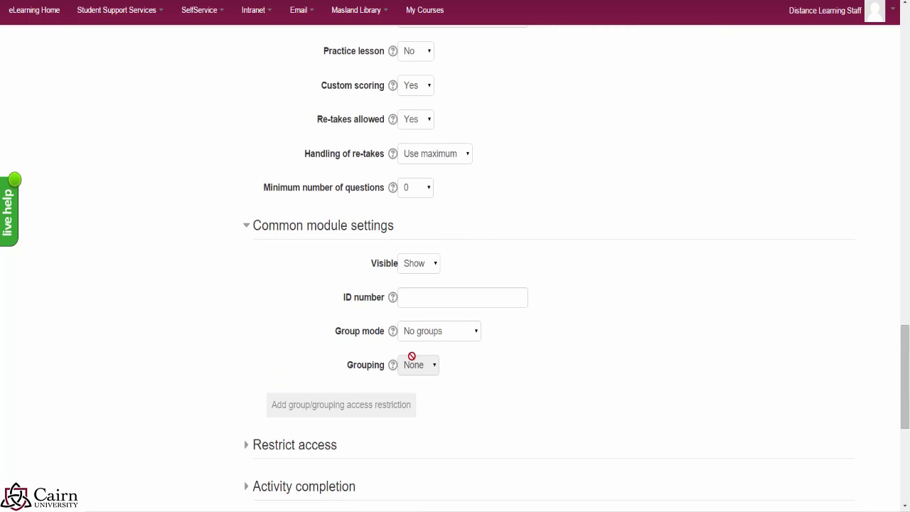
pyautogui.scroll(-2, 432, 424)
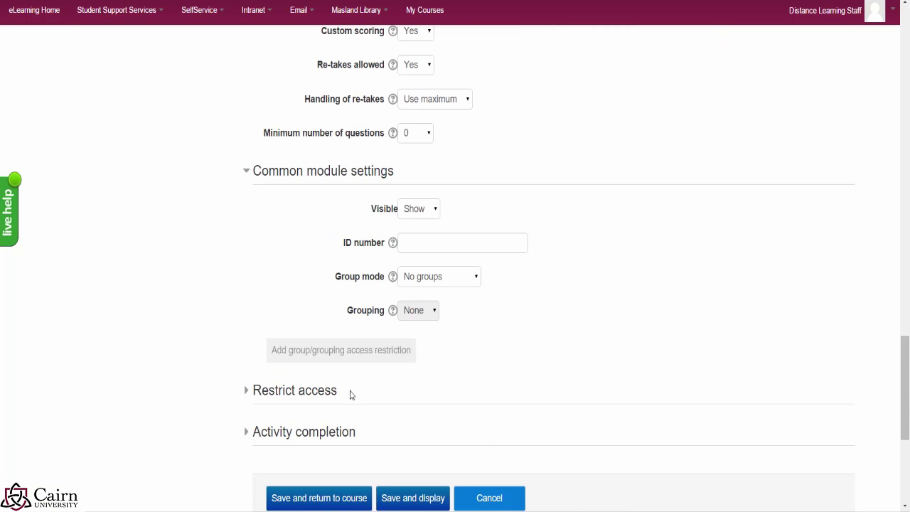
pyautogui.click(251, 437)
pyautogui.scroll(-4, 540, 365)
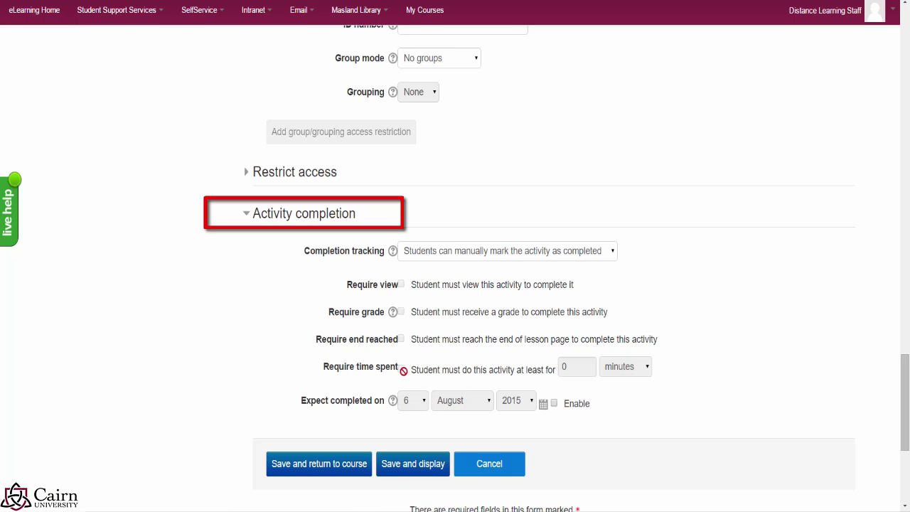
pyautogui.click(463, 253)
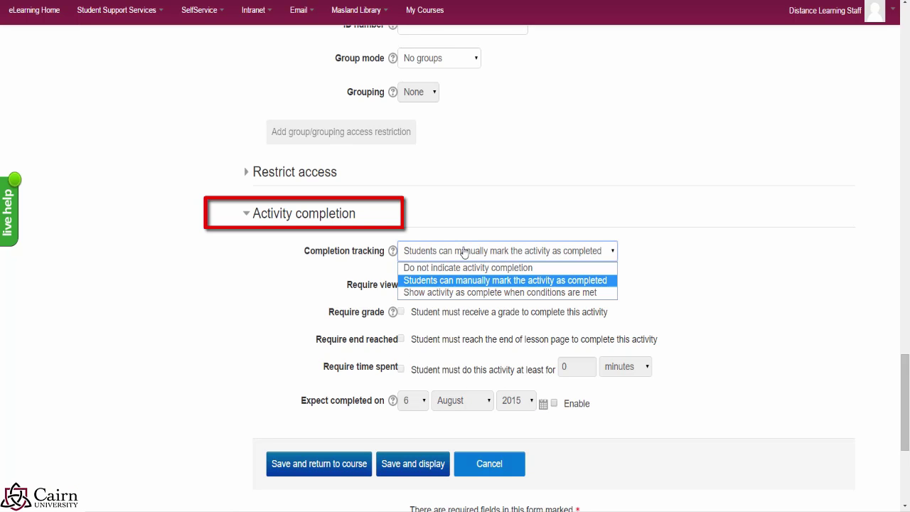
pyautogui.click(445, 293)
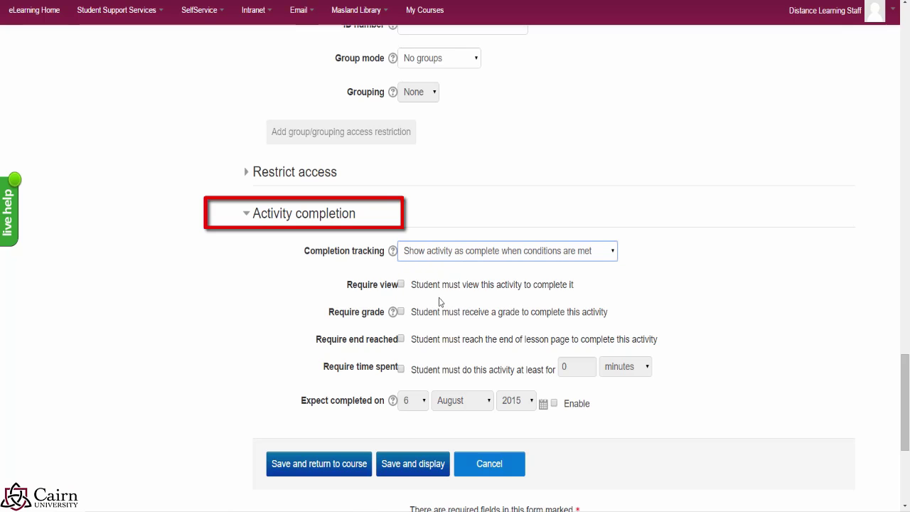
# Step: Require at least 30 minutes spent on the lesson and save, returning to the course
pyautogui.click(400, 369)
pyautogui.click(565, 367)
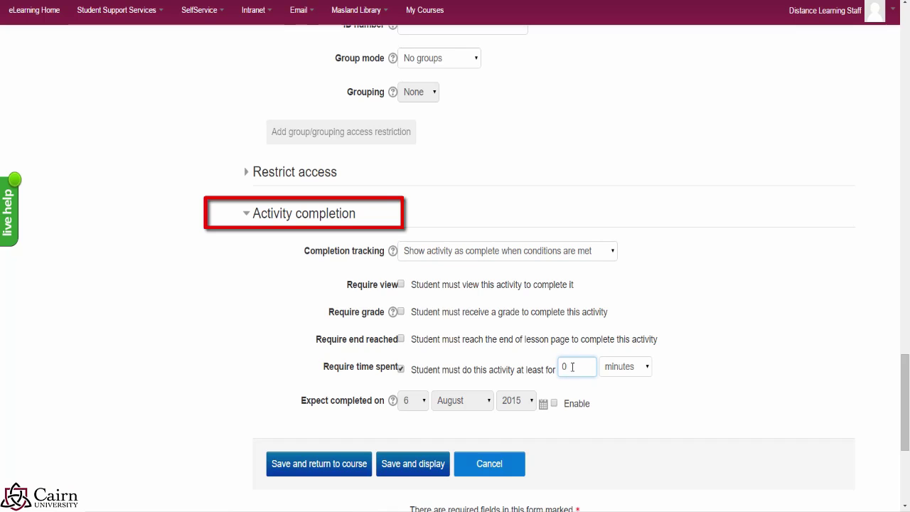
pyautogui.doubleClick(571, 366)
pyautogui.click(323, 465)
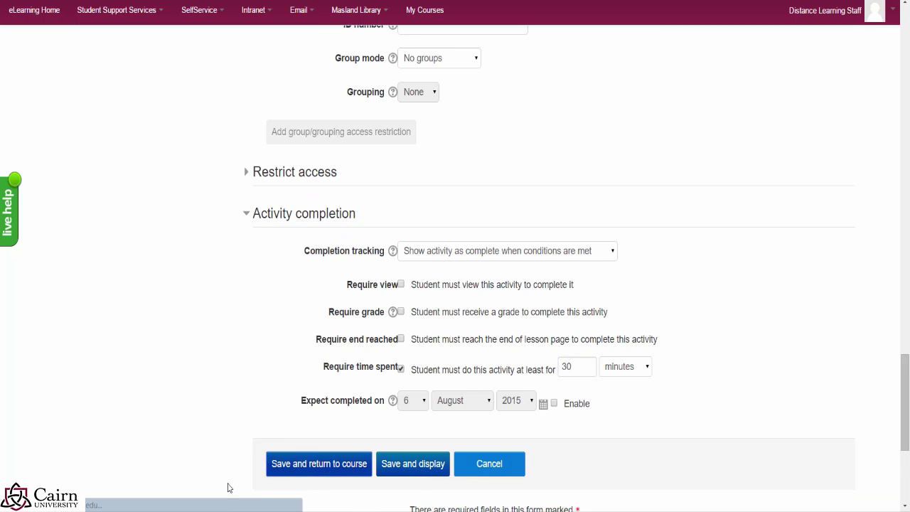
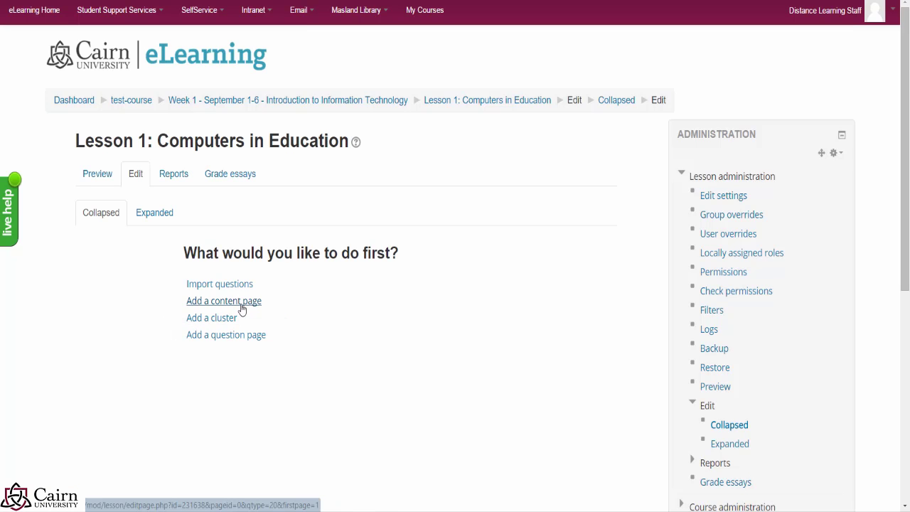
# Step: Add a new content page to the lesson titled 'Defining Computers'
pyautogui.click(240, 304)
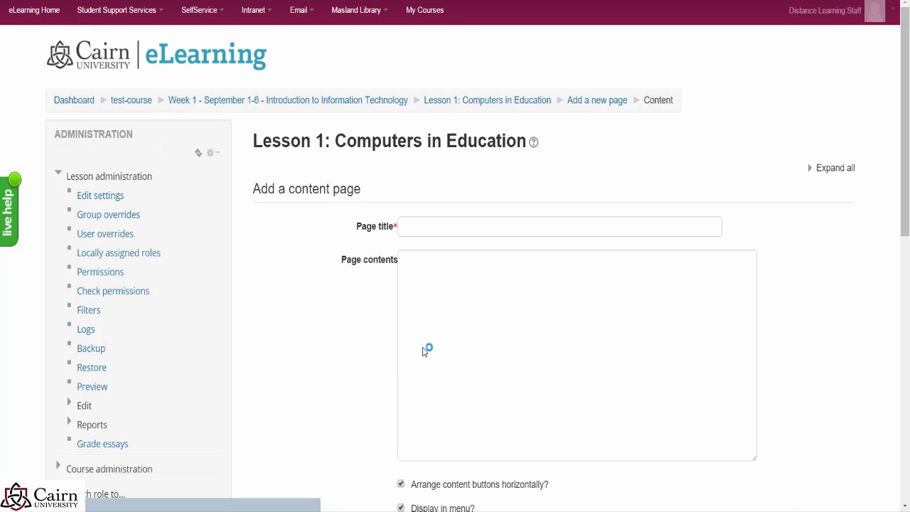
pyautogui.click(469, 226)
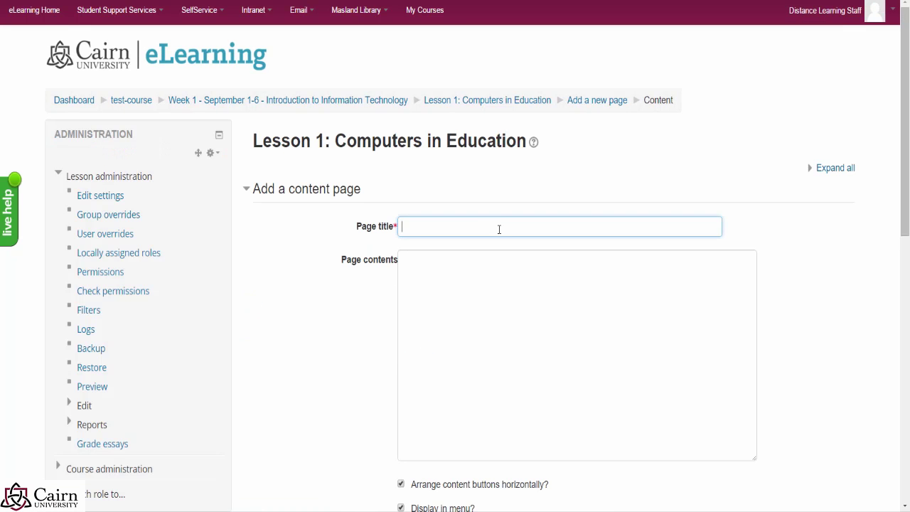
pyautogui.write('De')
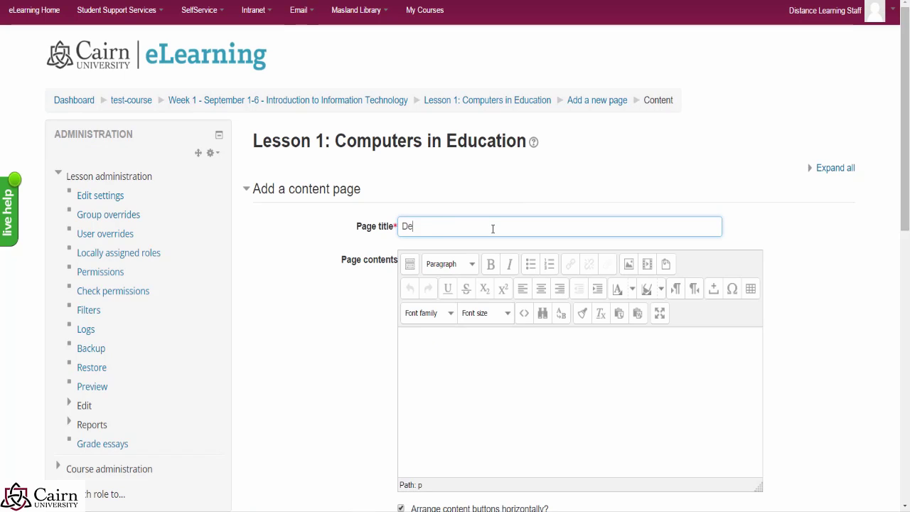
pyautogui.write('fining Computers')
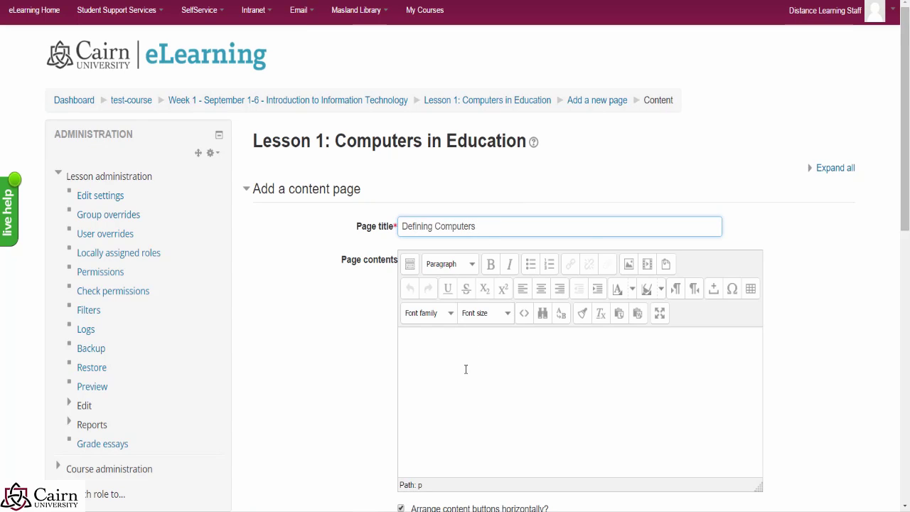
# Step: Write the contents 'After reading chapter 1 in your textbook, review this lesson.' and 'Computers are ... sdfsdf'
pyautogui.click(465, 369)
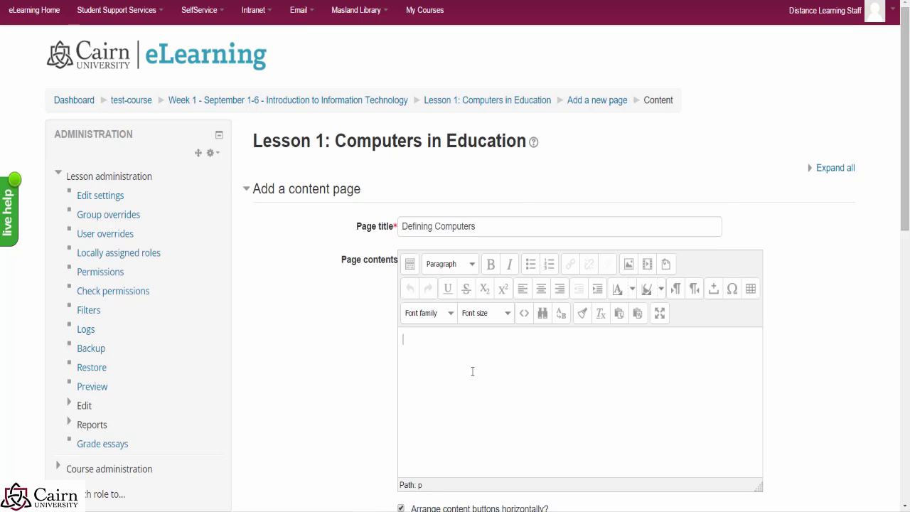
pyautogui.write('After reading chapter 1 in your textbook, review this lesson.')
pyautogui.press('Return')
pyautogui.press('Return')
pyautogui.write('Computer')
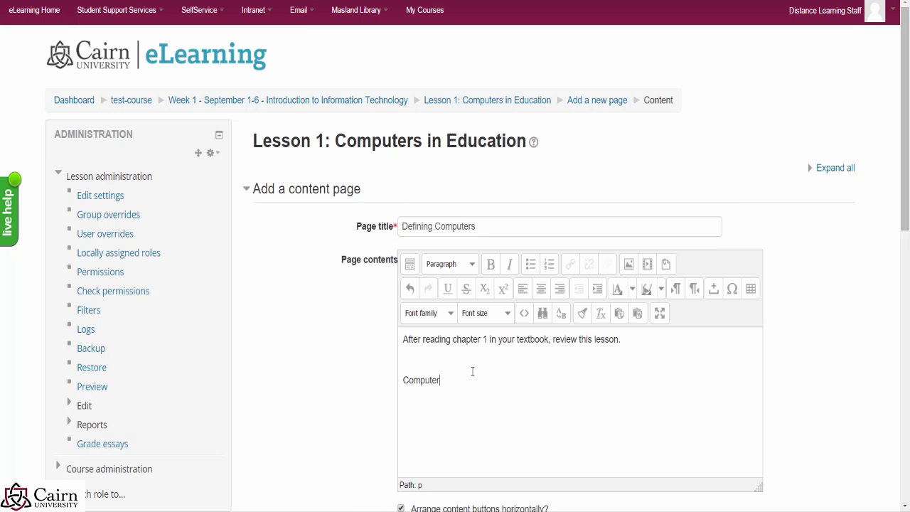
pyautogui.write('s are ... sdfsdf')
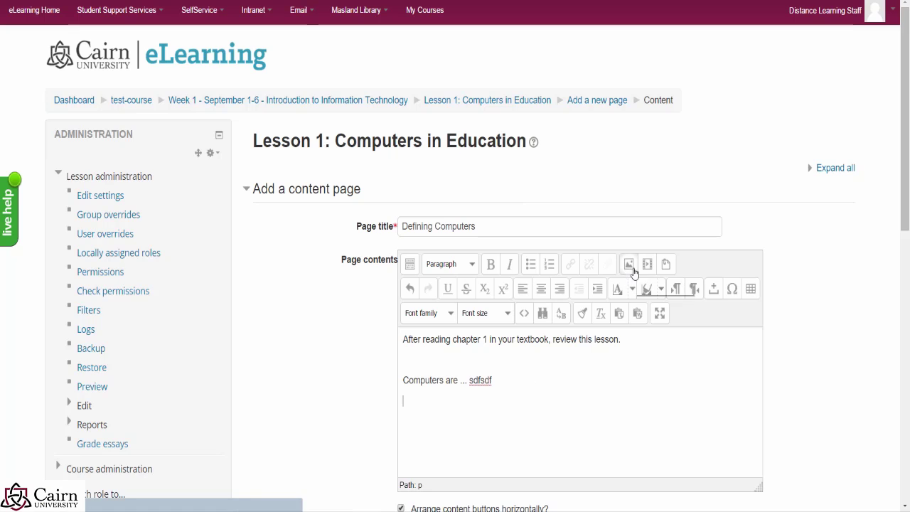
pyautogui.press('Return')
pyautogui.click(411, 269)
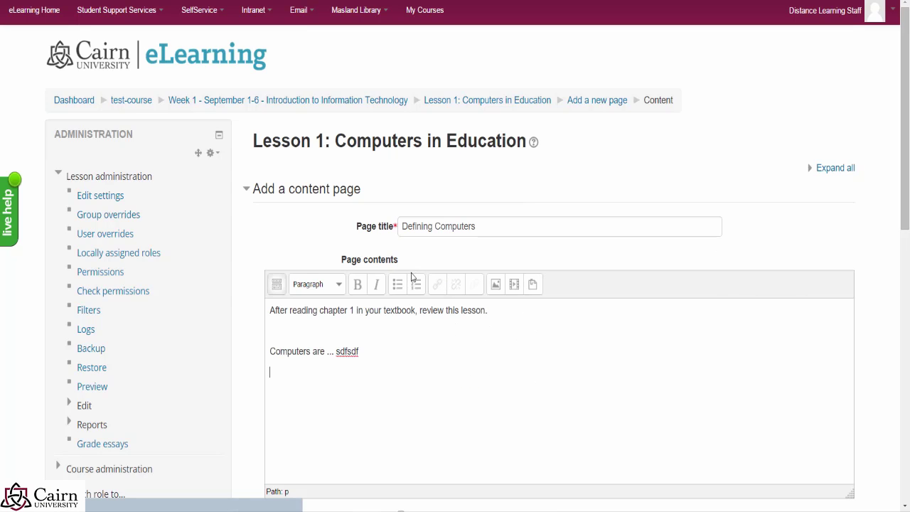
# Step: Upload the How computers work image from the Presentations and Resources folder
pyautogui.click(276, 284)
pyautogui.click(457, 420)
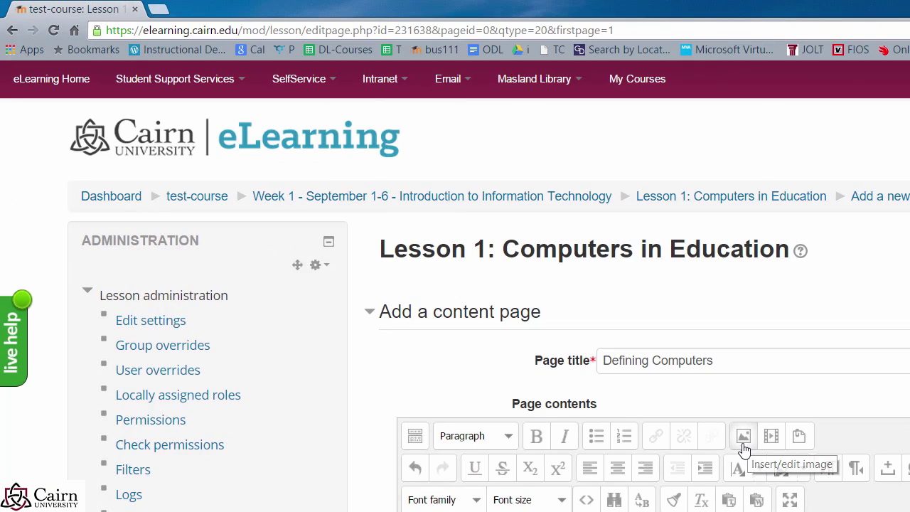
pyautogui.click(743, 441)
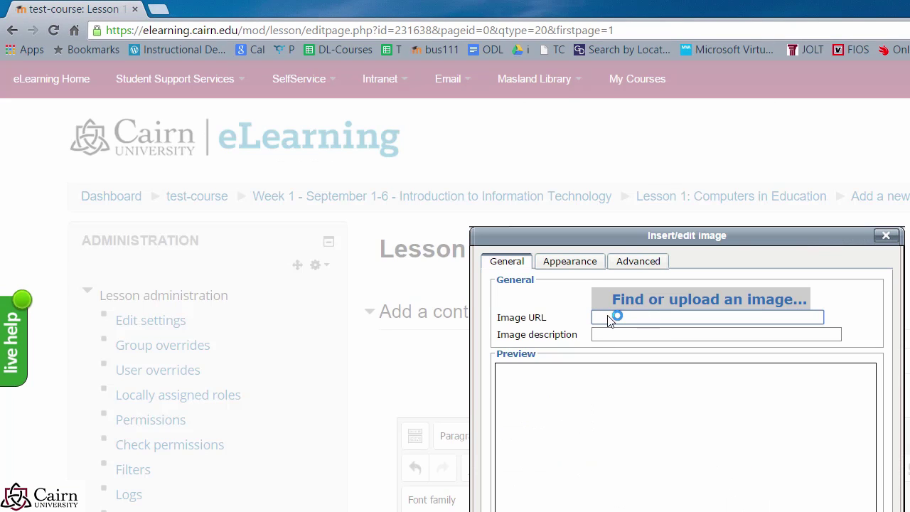
pyautogui.click(616, 304)
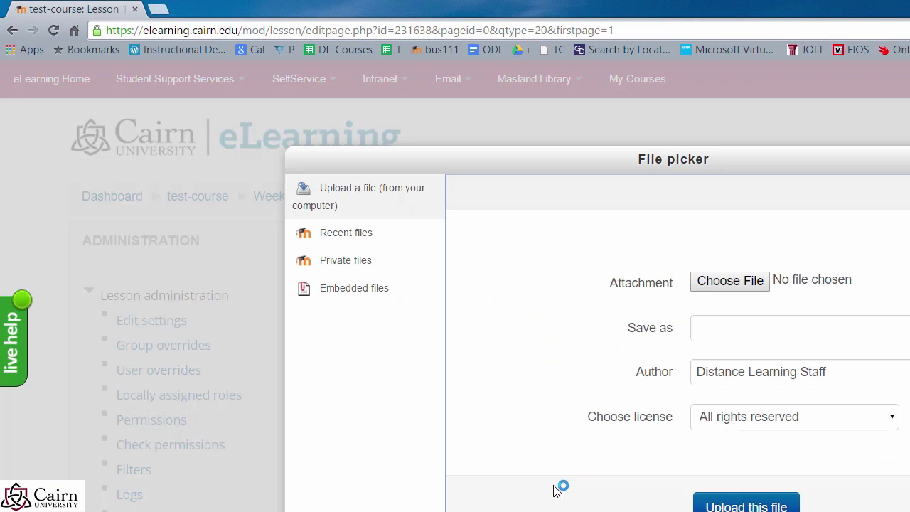
pyautogui.click(711, 286)
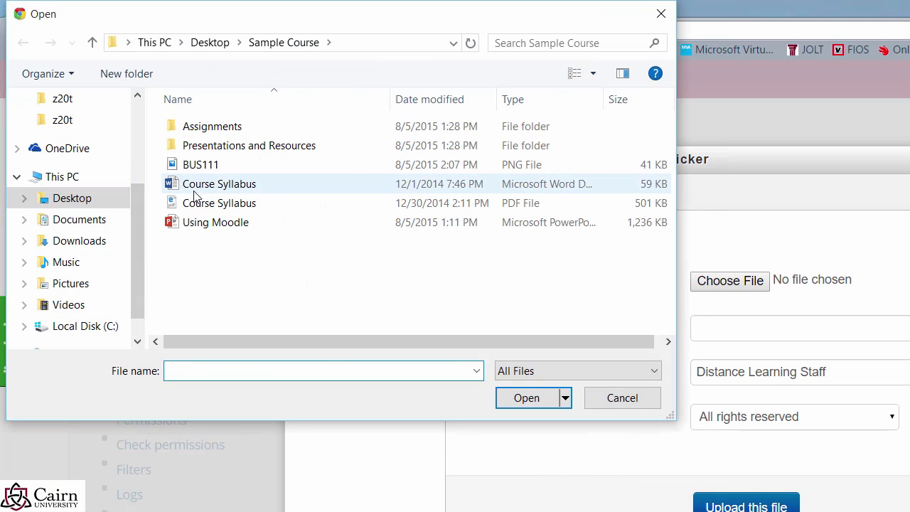
pyautogui.doubleClick(213, 146)
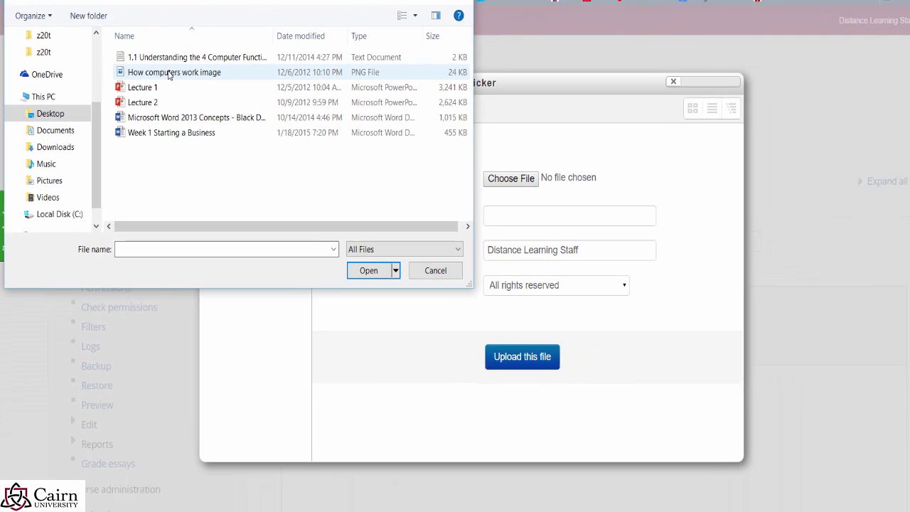
pyautogui.doubleClick(241, 147)
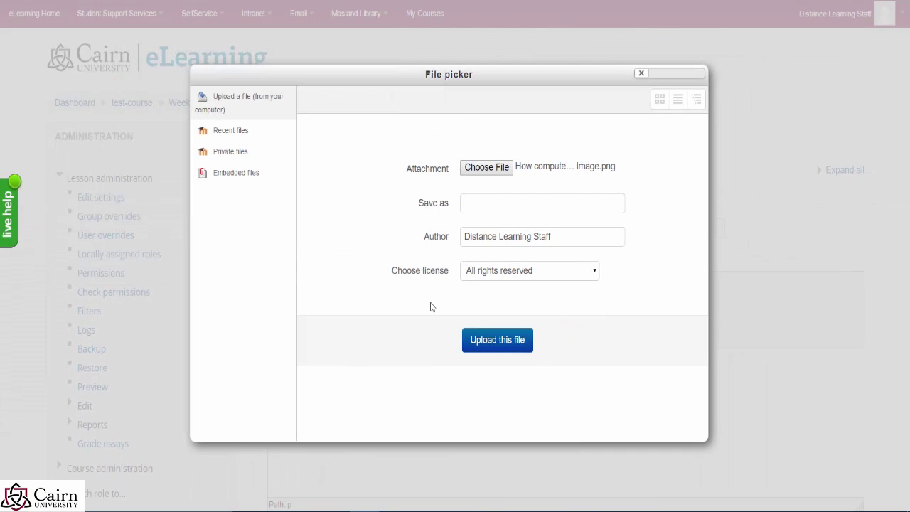
pyautogui.click(504, 347)
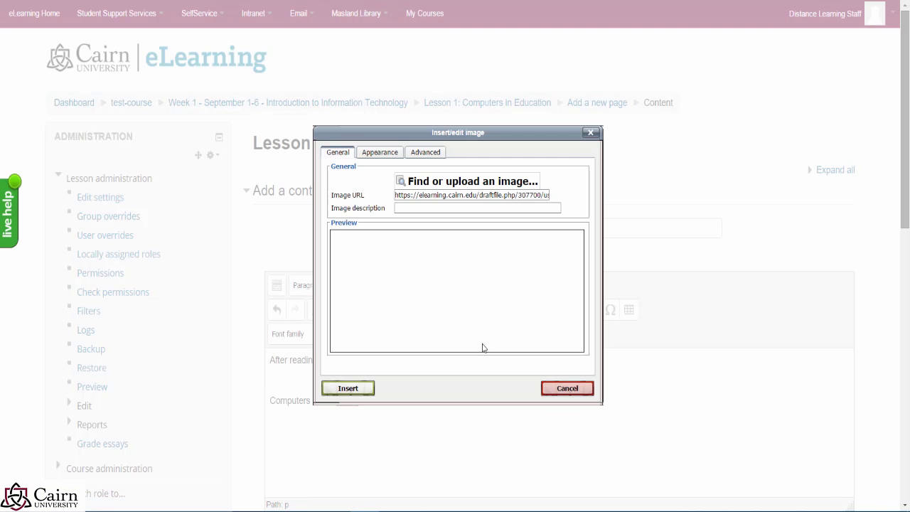
# Step: Set the image width to 350 px (height 263), align it right, and insert it
pyautogui.click(378, 157)
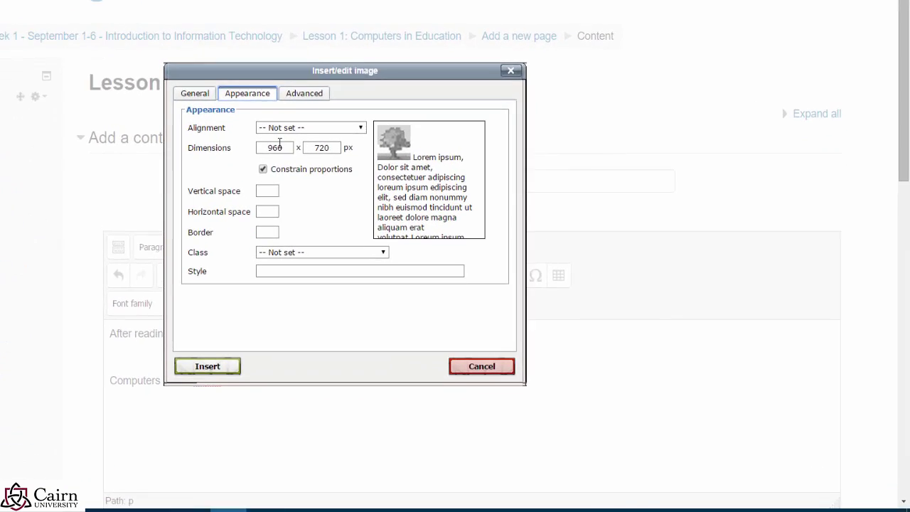
pyautogui.doubleClick(156, 97)
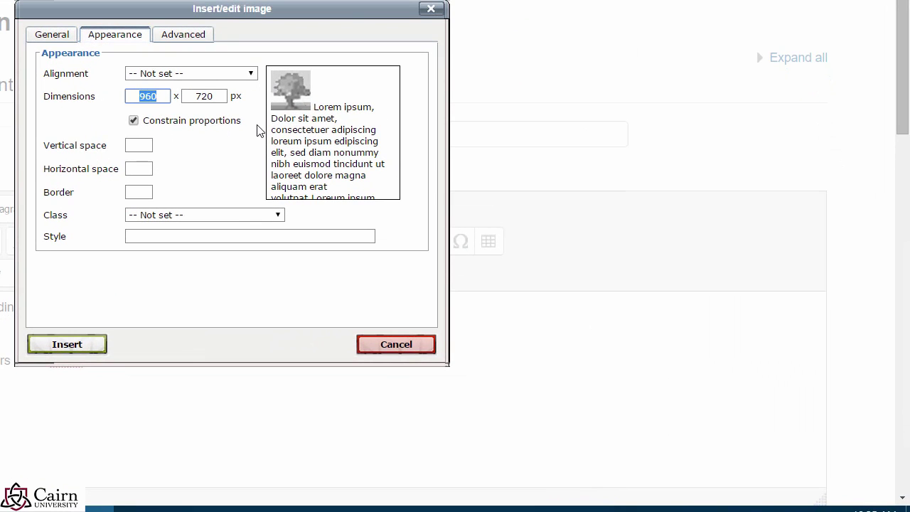
pyautogui.write('350')
pyautogui.click(213, 169)
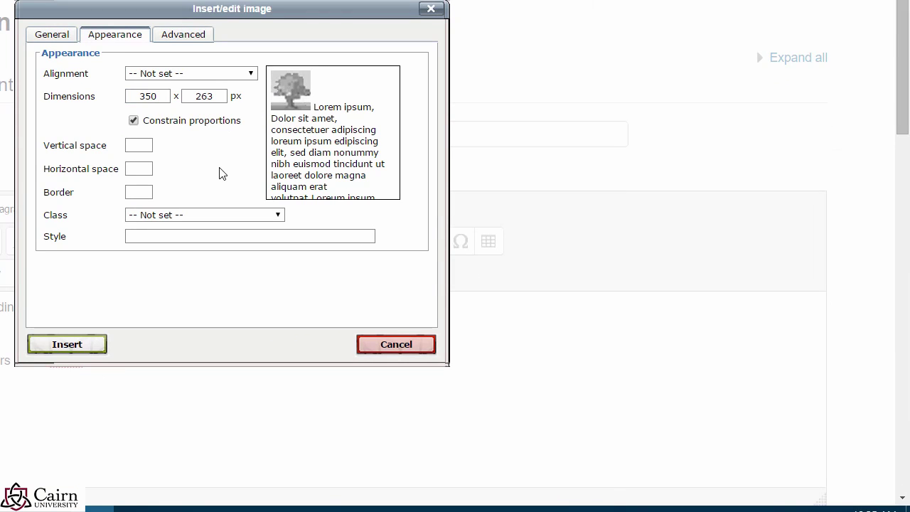
pyautogui.click(186, 76)
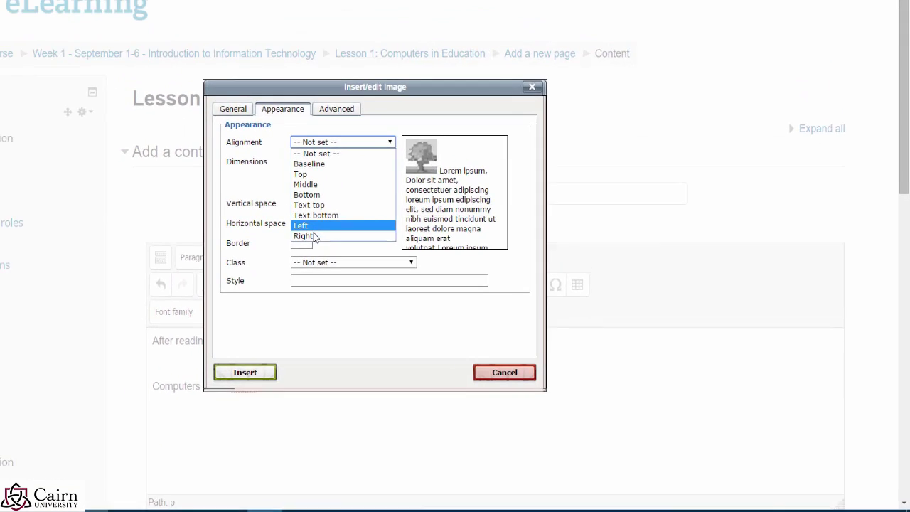
pyautogui.click(140, 183)
pyautogui.click(359, 391)
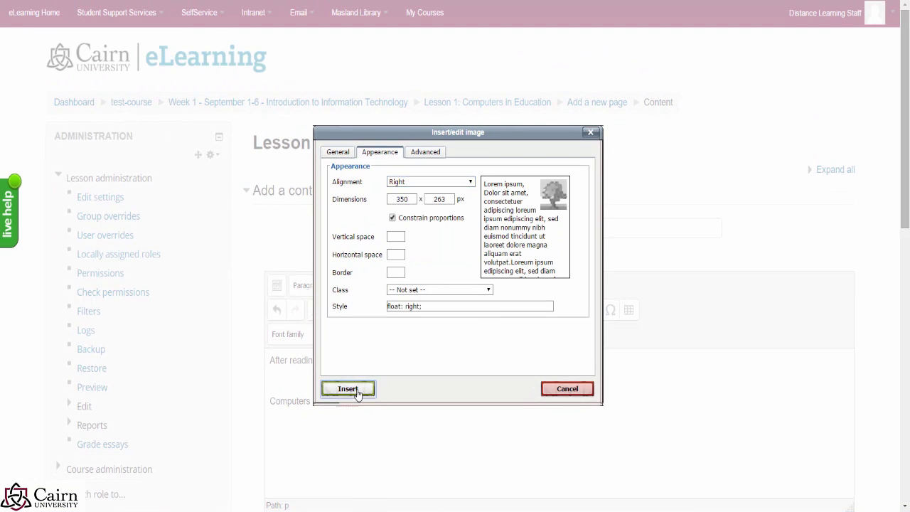
# Step: Accept the image without a description and add empty paragraphs after the 'sdfsdf' text
pyautogui.click(425, 284)
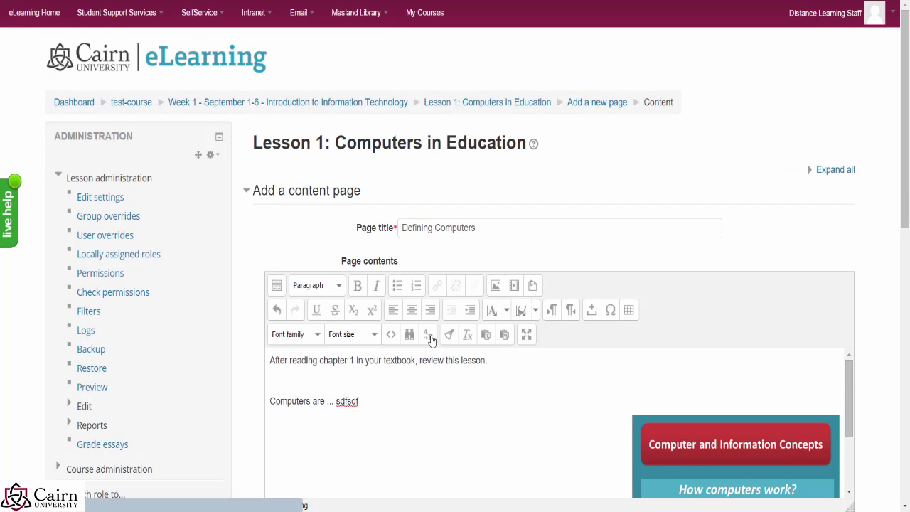
pyautogui.scroll(-1, 786, 435)
pyautogui.scroll(1, 710, 441)
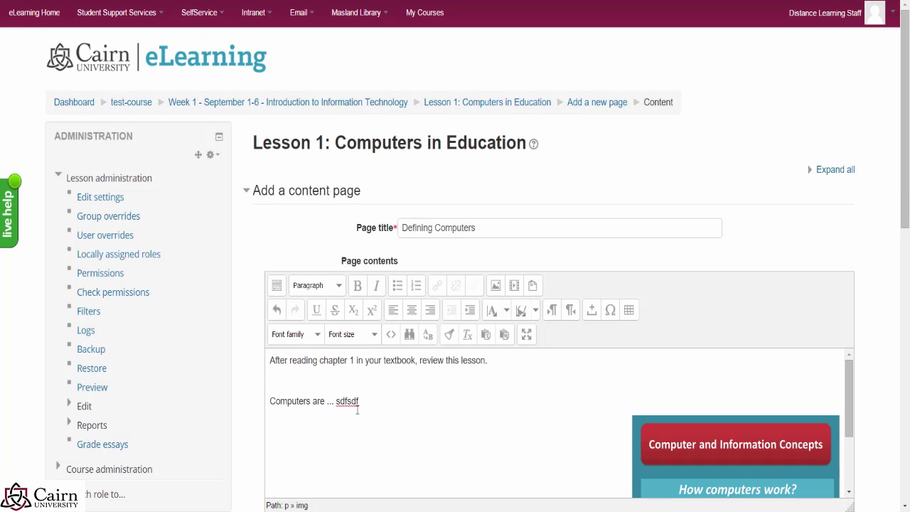
pyautogui.click(412, 411)
pyautogui.press('Return')
pyautogui.press('Return')
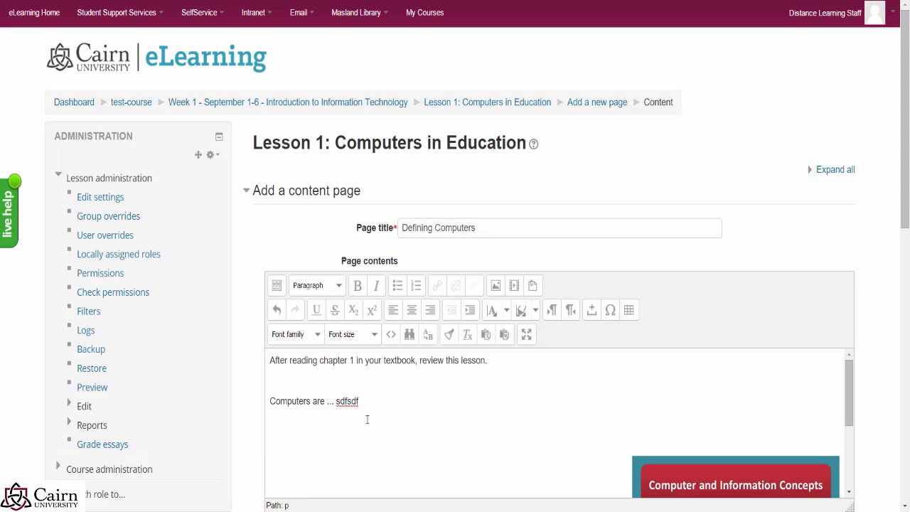
# Step: Move the image beside 'Computers are ... sdfsdf', type 'Review also this PowerPoint:' and select 'this PowerPoint'
pyautogui.moveTo(664, 478); pyautogui.dragTo(656, 361)
pyautogui.click(396, 405)
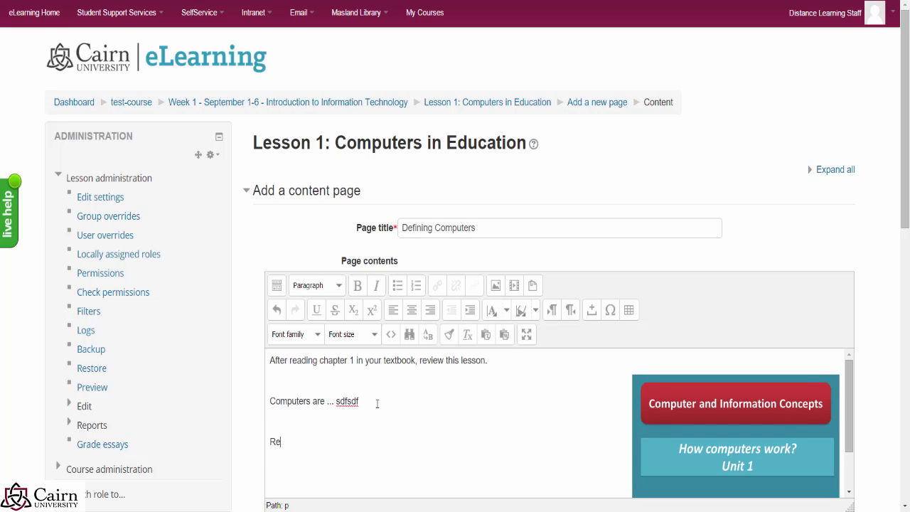
pyautogui.write('also this PowerPoint:')
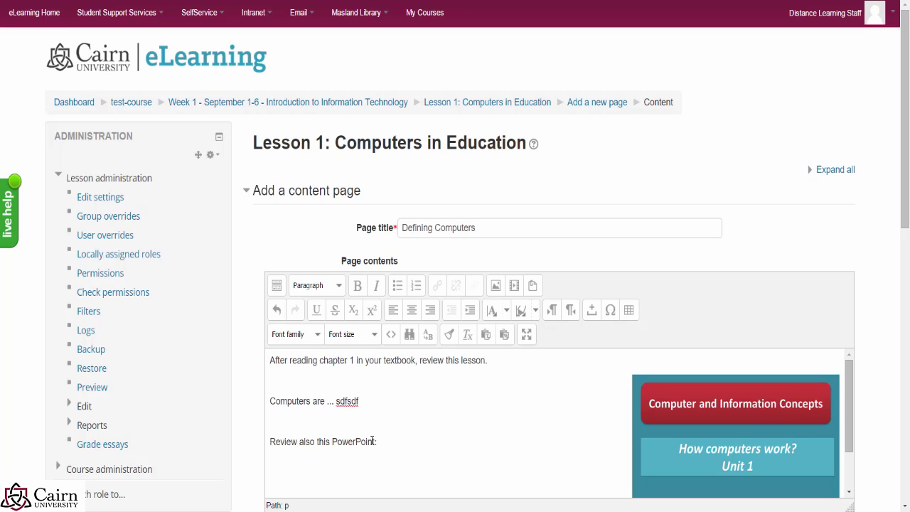
pyautogui.moveTo(376, 442); pyautogui.dragTo(315, 441)
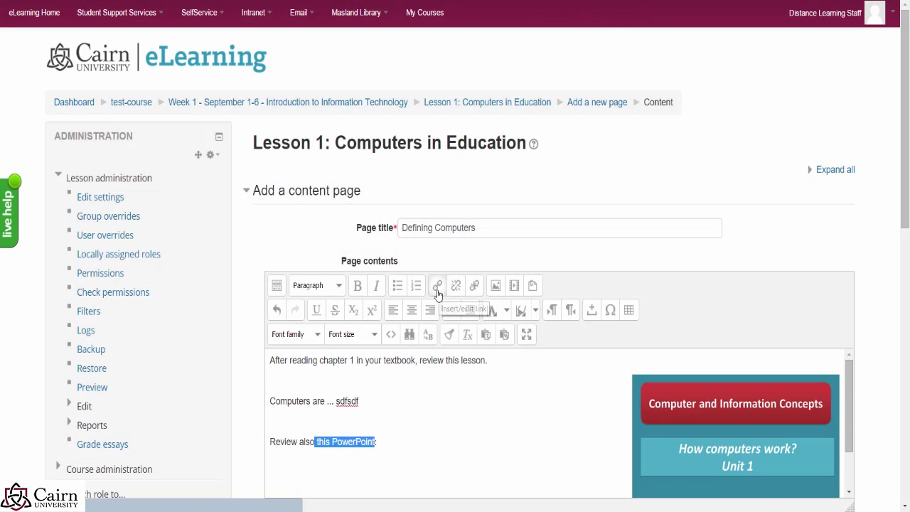
# Step: Upload the Lecture 1 presentation and link the words 'this PowerPoint' to it
pyautogui.click(436, 287)
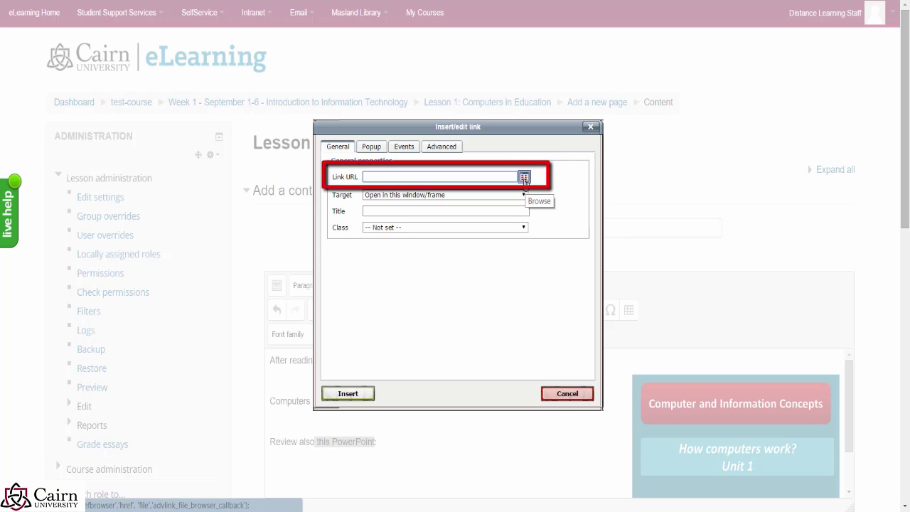
pyautogui.click(524, 178)
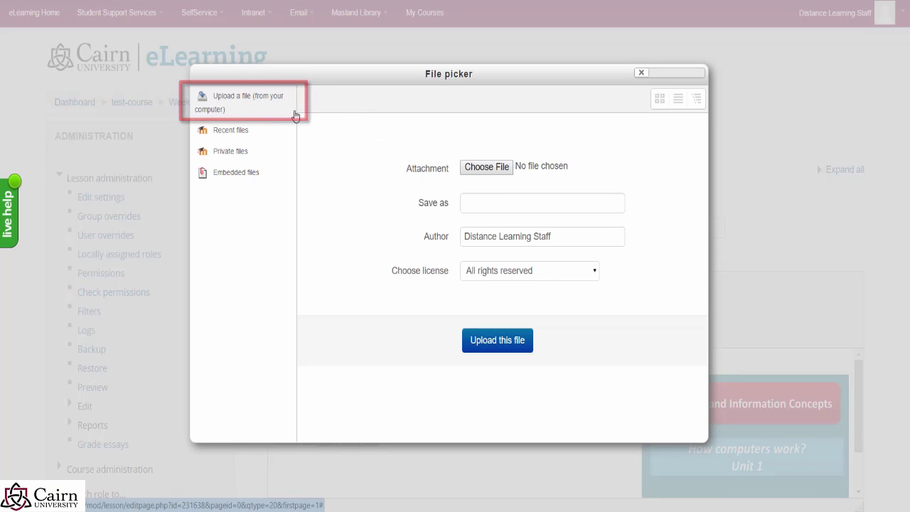
pyautogui.click(487, 169)
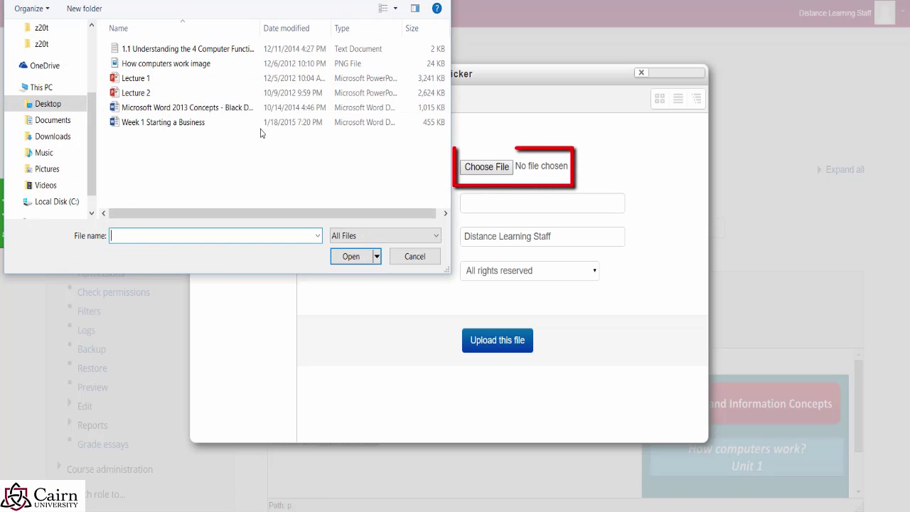
pyautogui.click(139, 78)
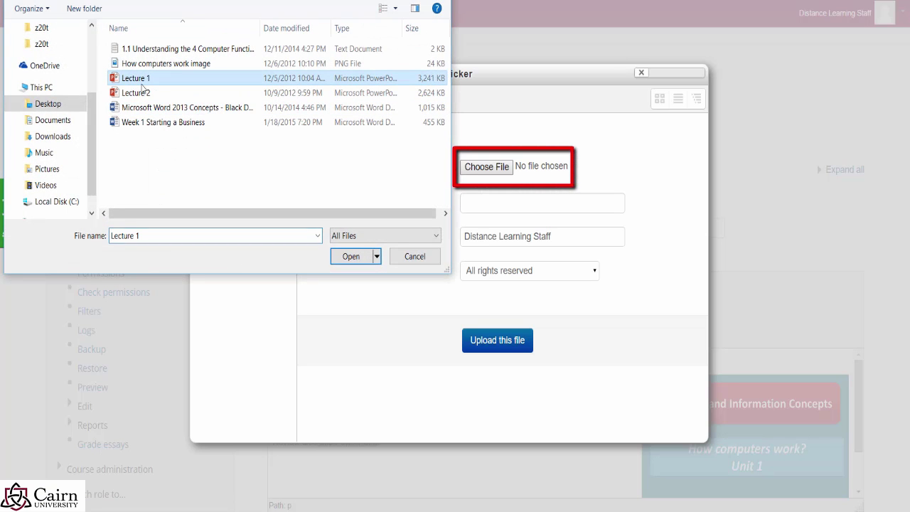
pyautogui.click(341, 258)
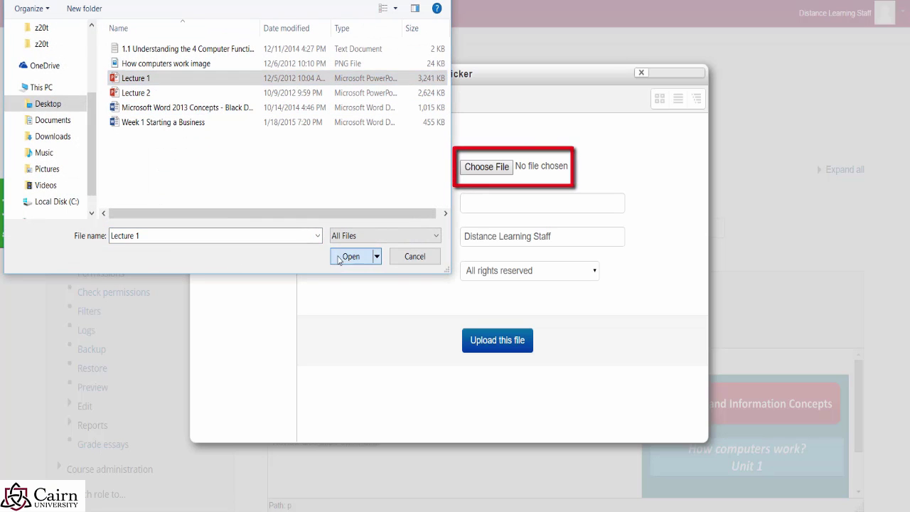
pyautogui.click(494, 344)
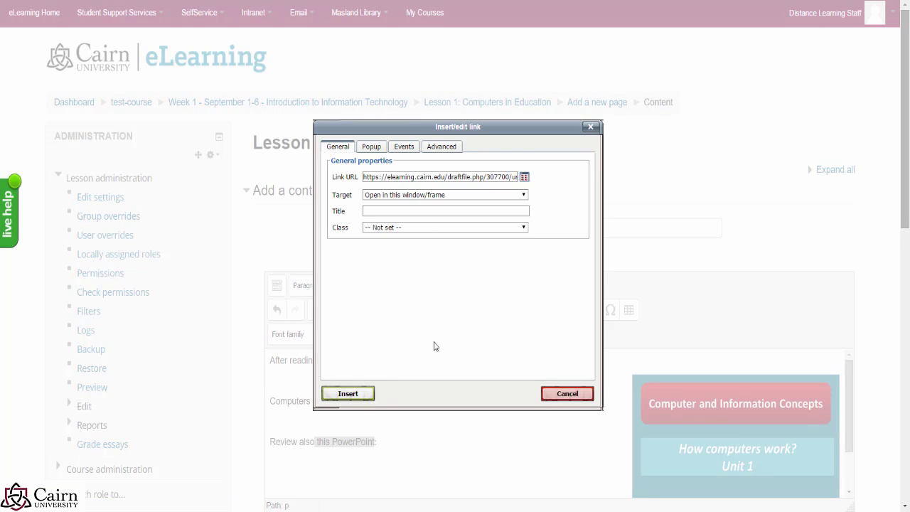
pyautogui.click(357, 396)
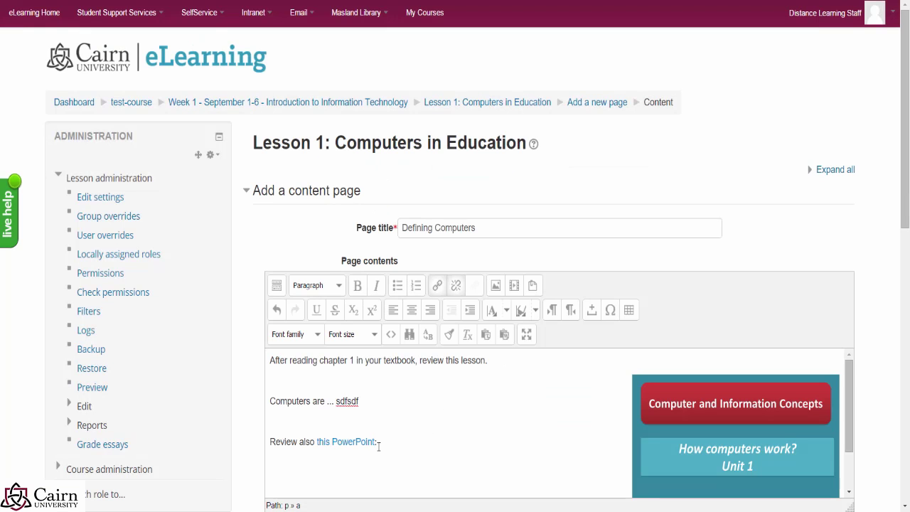
# Step: Make the 'this PowerPoint' link text bold
pyautogui.moveTo(375, 442); pyautogui.dragTo(319, 441)
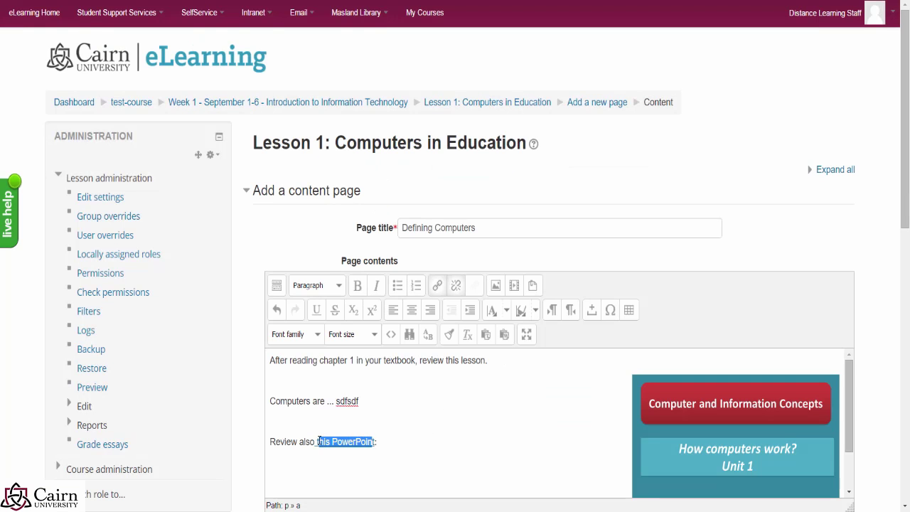
pyautogui.moveTo(375, 442); pyautogui.dragTo(321, 441)
pyautogui.click(357, 285)
pyautogui.click(406, 445)
pyautogui.press('Return')
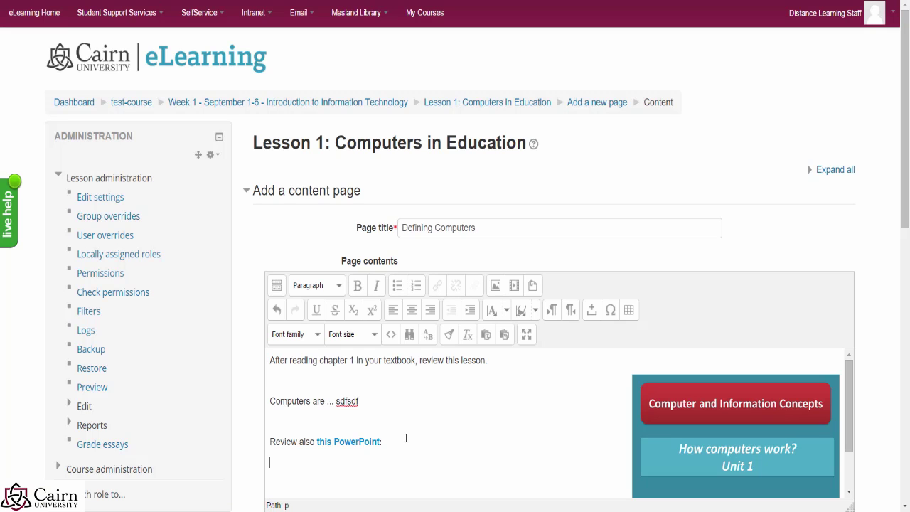
pyautogui.scroll(-3, 406, 438)
# Step: Add the line 'After you review all of these also watch the video below' under the link
pyautogui.press('Return')
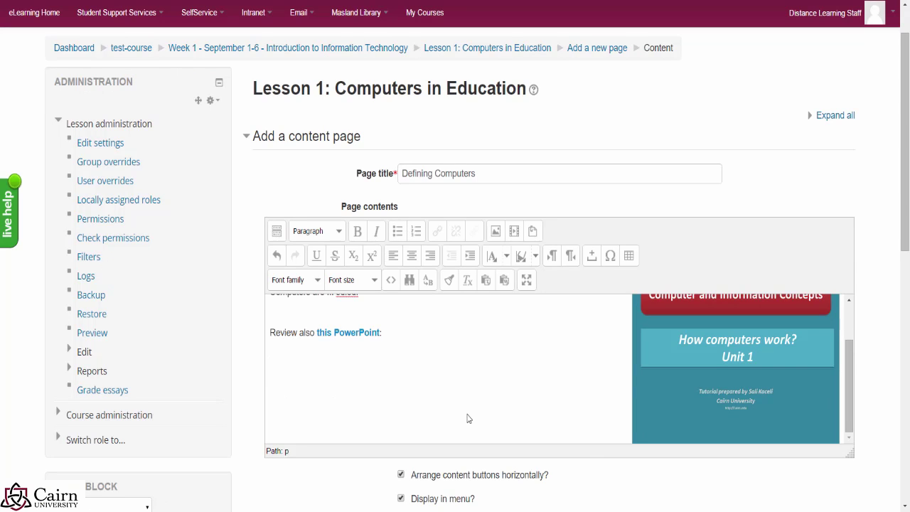
pyautogui.write('After yu')
pyautogui.press('BackSpace')
pyautogui.press('BackSpace')
pyautogui.write('ou review all of these, ')
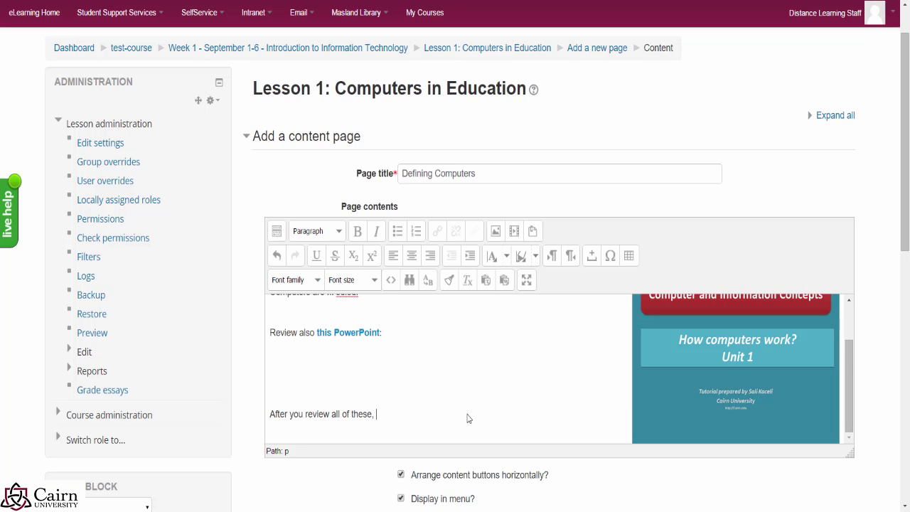
pyautogui.write('asls')
pyautogui.press('BackSpace')
pyautogui.press('BackSpace')
pyautogui.press('BackSpace')
pyautogui.press('BackSpace')
pyautogui.press('BackSpace')
pyautogui.press('BackSpace')
pyautogui.press('BackSpace')
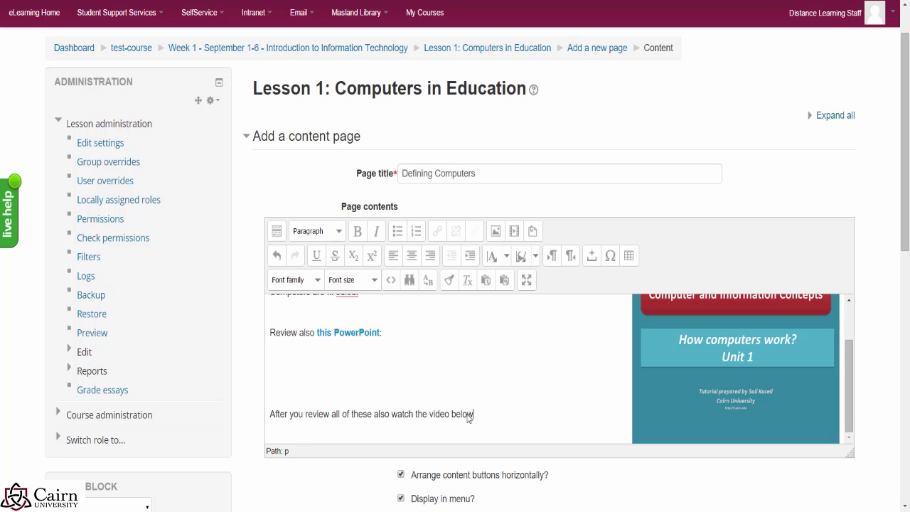
pyautogui.press('Return')
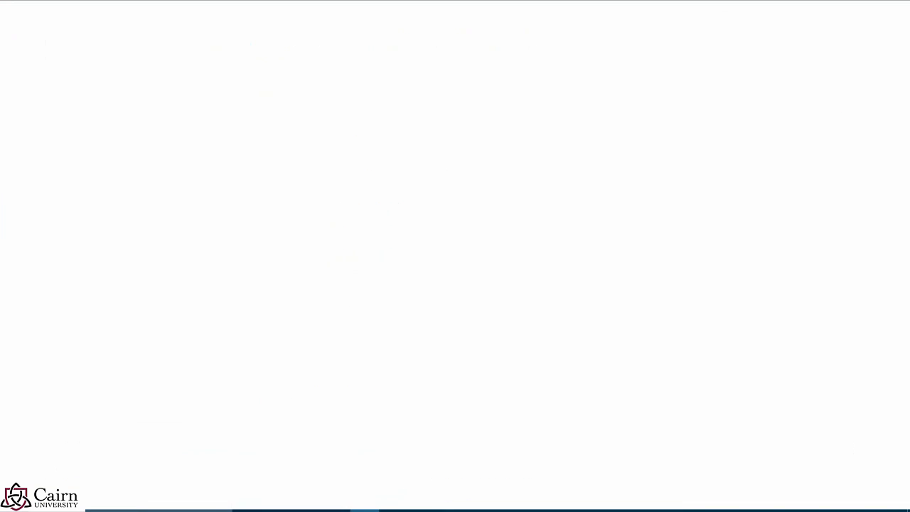
# Step: Search YouTube for 'how do computers work', open 'How Computers Work: Information (Part I)', pause it, and copy its URL
pyautogui.write('youtube.')
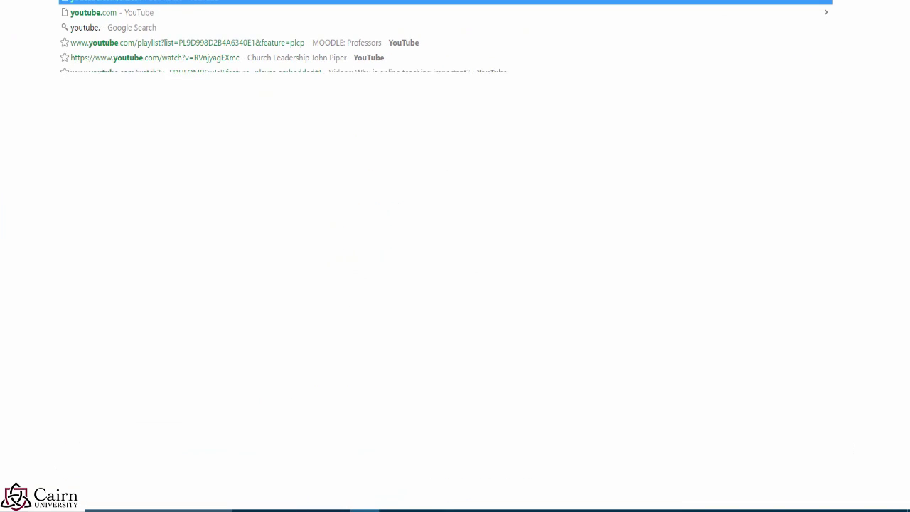
pyautogui.write('com')
pyautogui.press('Return')
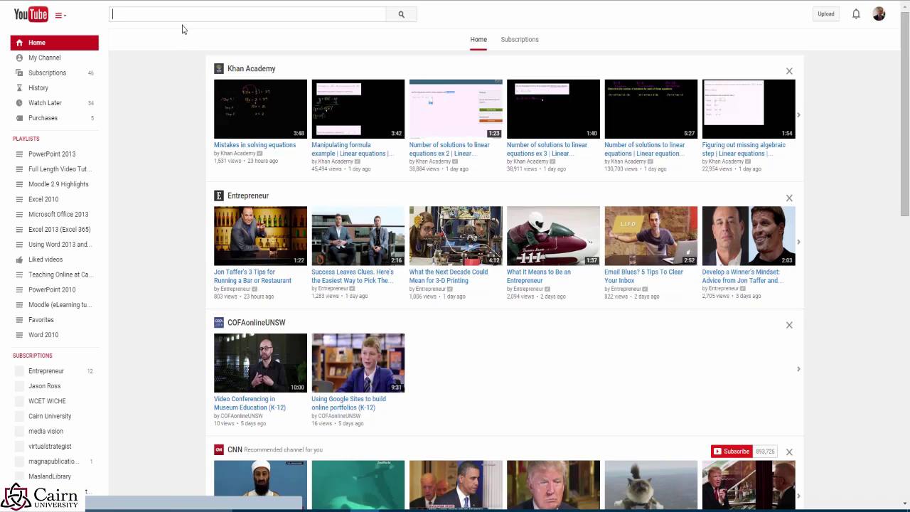
pyautogui.write('how ')
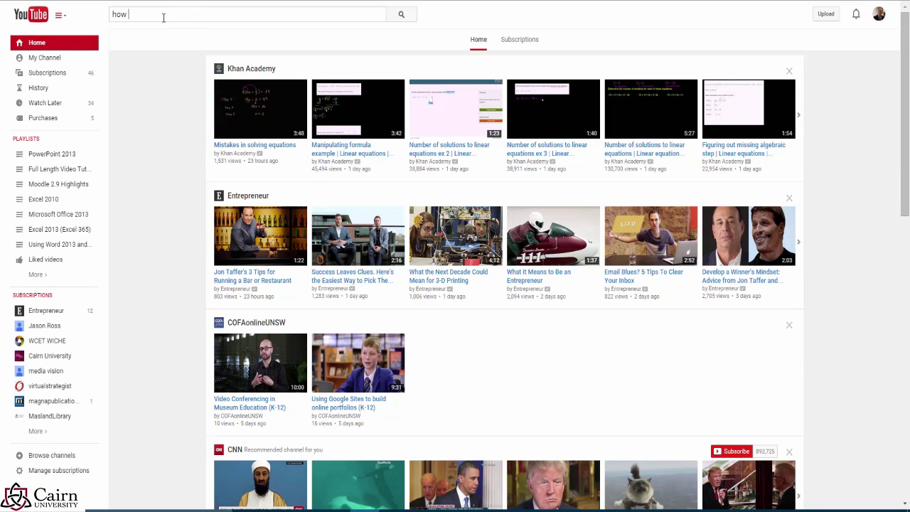
pyautogui.write('do computers ')
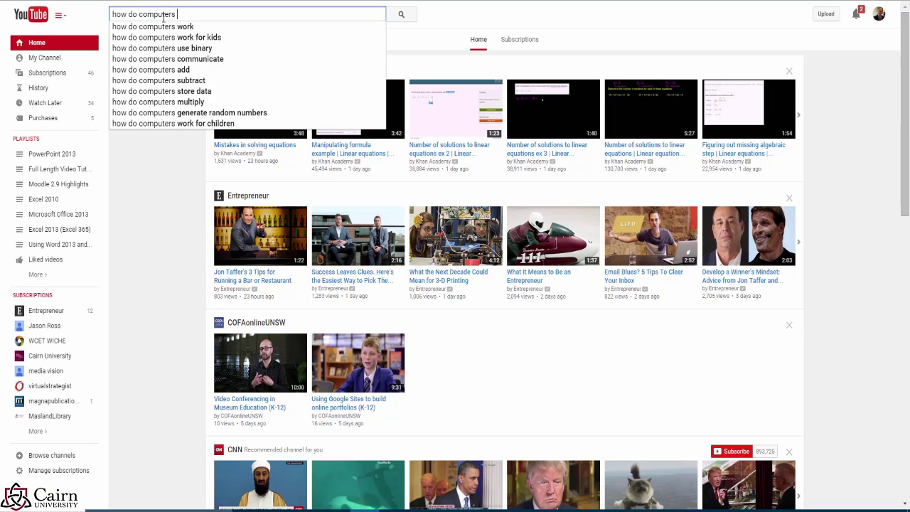
pyautogui.write('work')
pyautogui.press('Return')
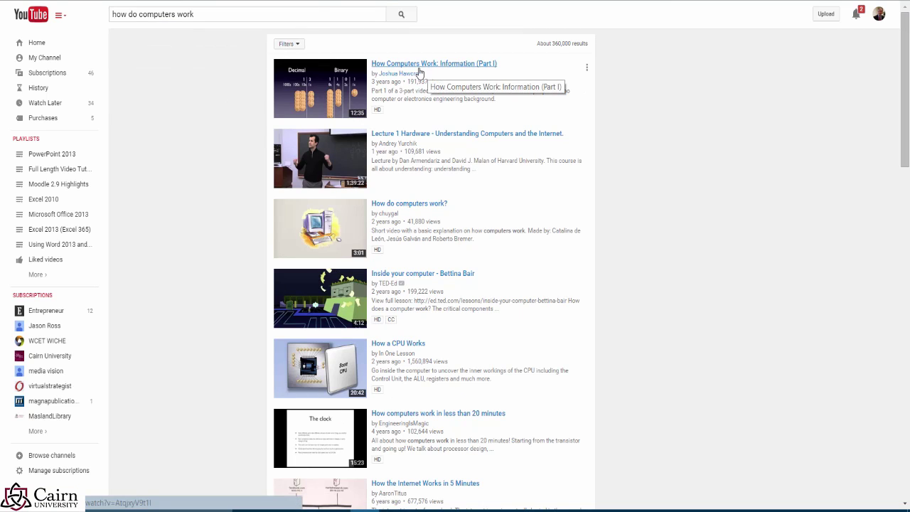
pyautogui.click(425, 65)
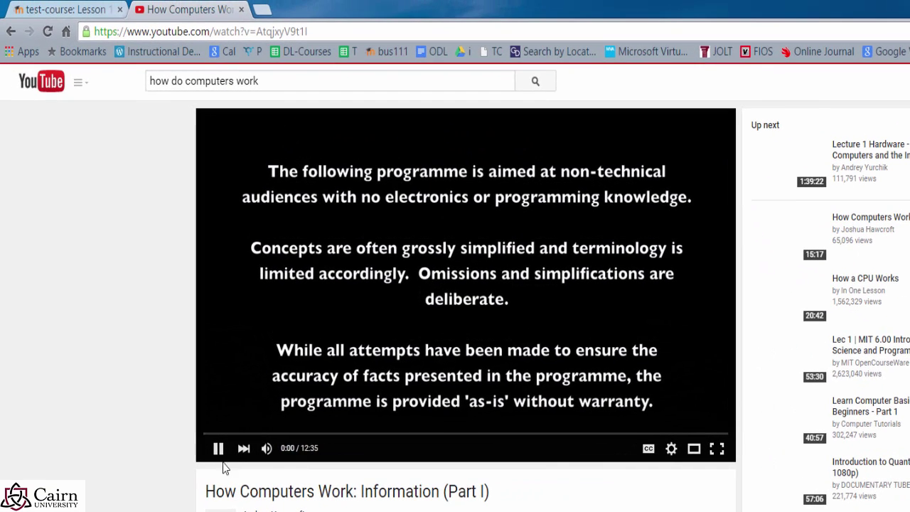
pyautogui.click(302, 378)
pyautogui.click(318, 32)
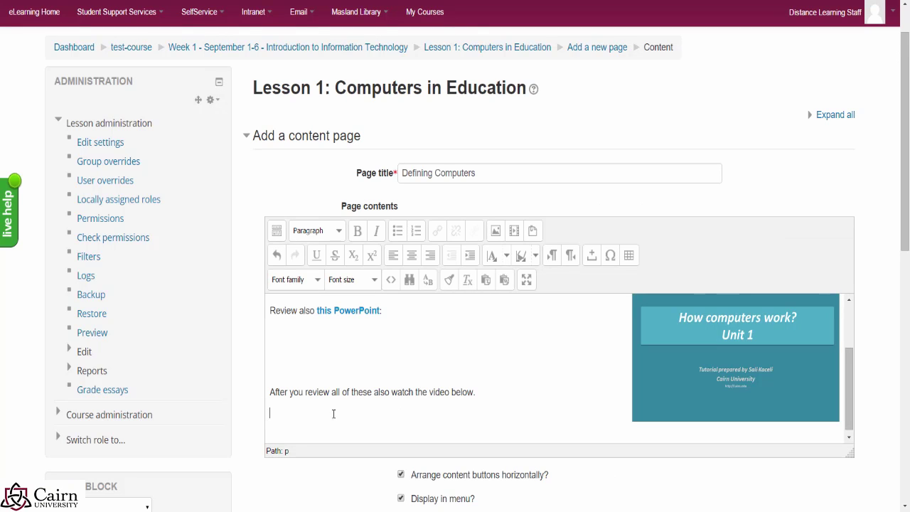
# Step: Paste the YouTube URL below the sentence and turn it into a link to that video
pyautogui.write('https://www.youtube.com/watch?v=AtqjxyV9t1I')
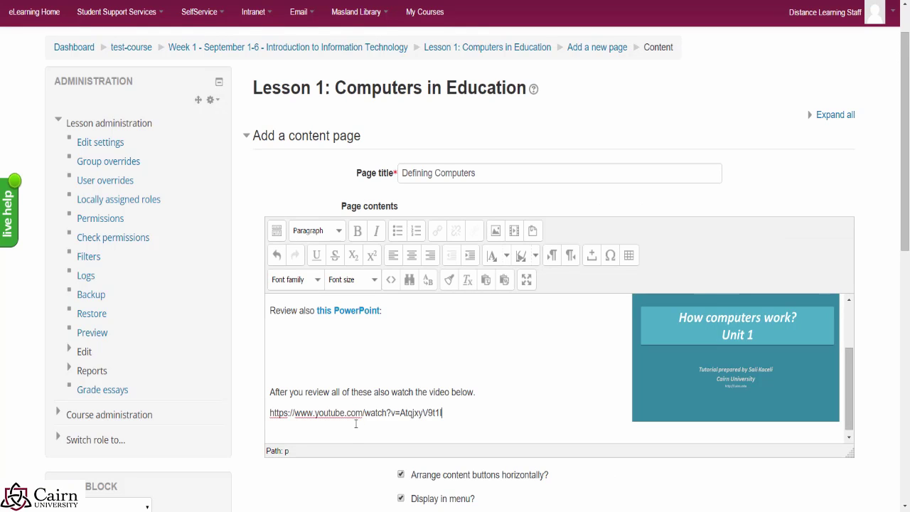
pyautogui.press('Return')
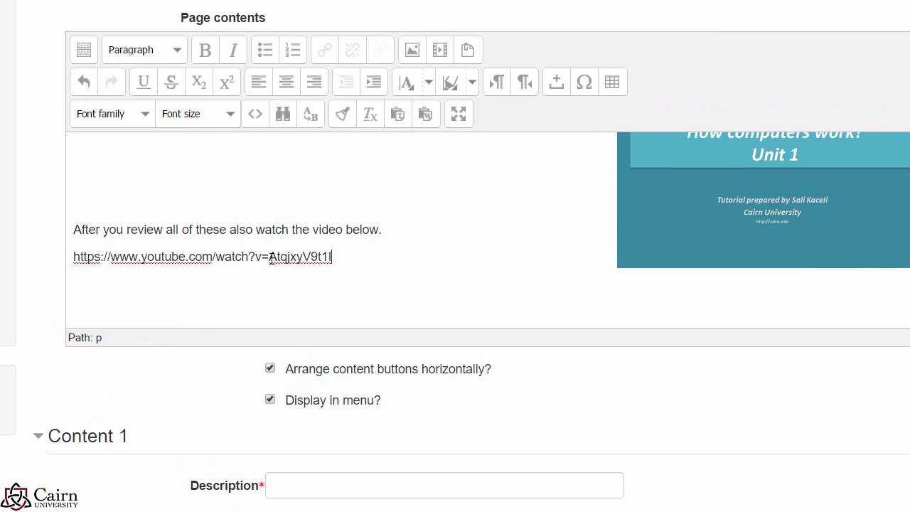
pyautogui.moveTo(271, 259); pyautogui.dragTo(74, 258)
pyautogui.hotkey('ctrl', 'c')
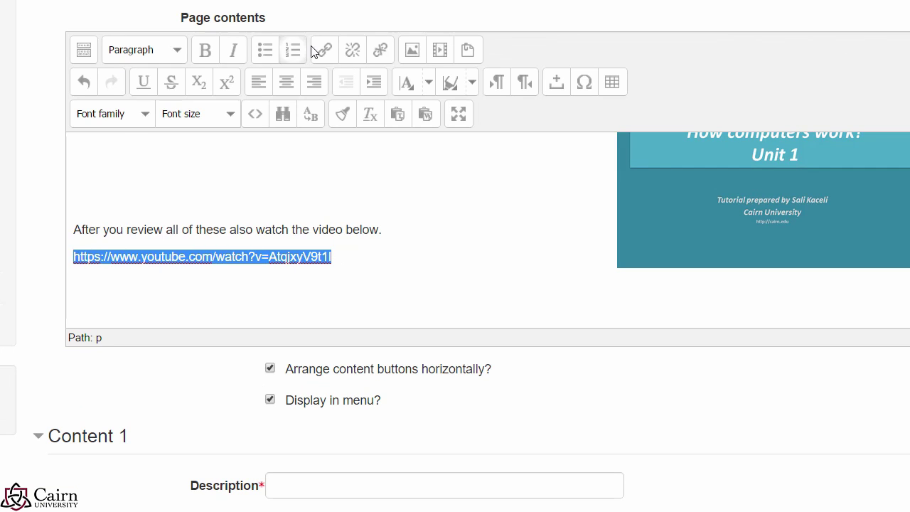
pyautogui.click(324, 54)
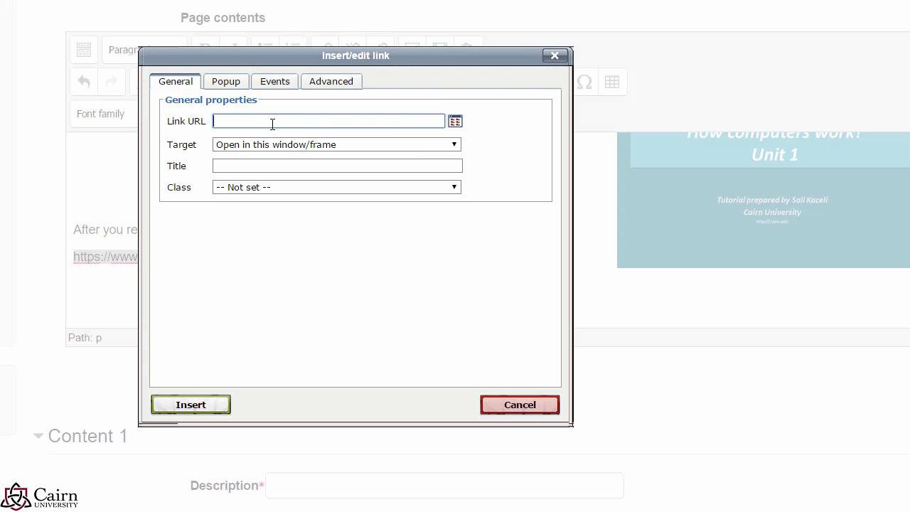
pyautogui.hotkey('ctrl', 'v')
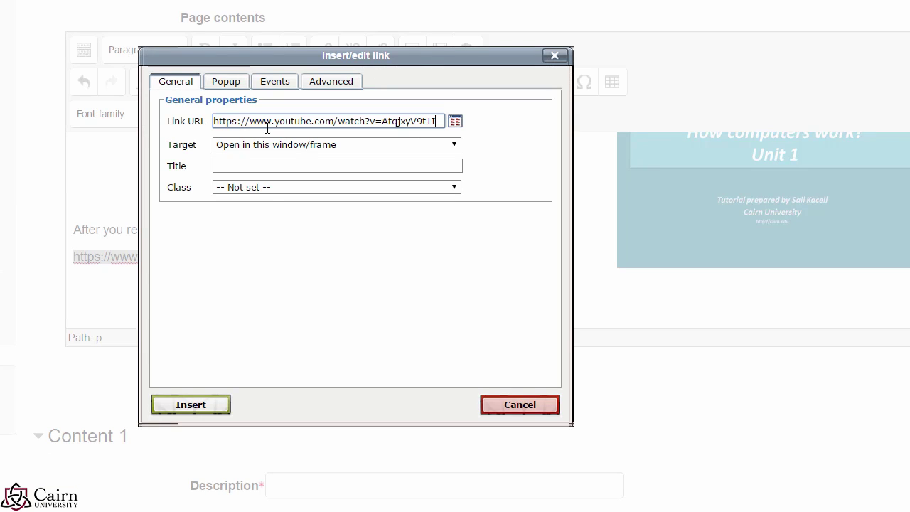
pyautogui.click(206, 411)
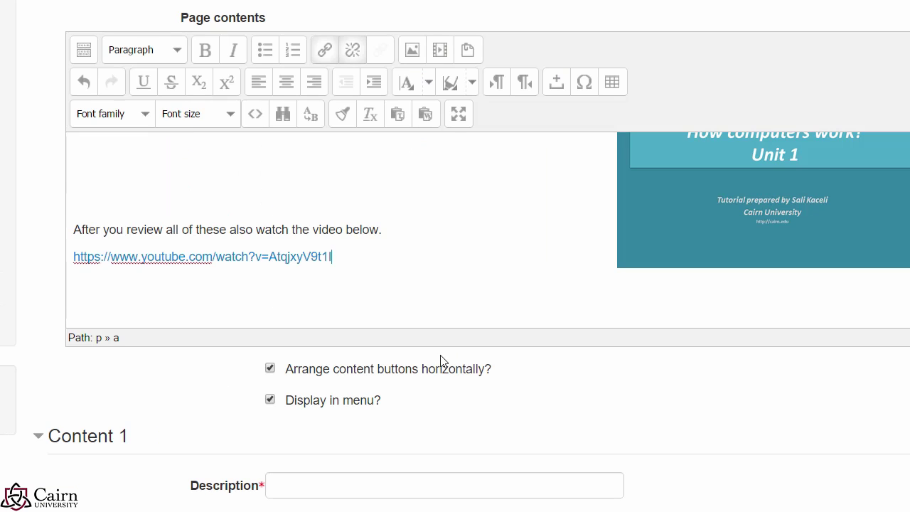
pyautogui.press('Return')
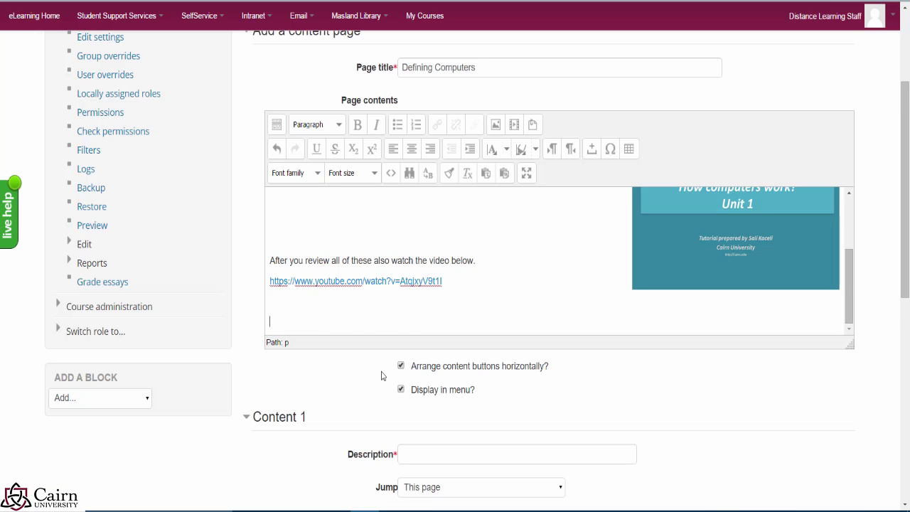
# Step: Set the Content 1 button description to 'Continue to Next page'
pyautogui.scroll(-1, 382, 375)
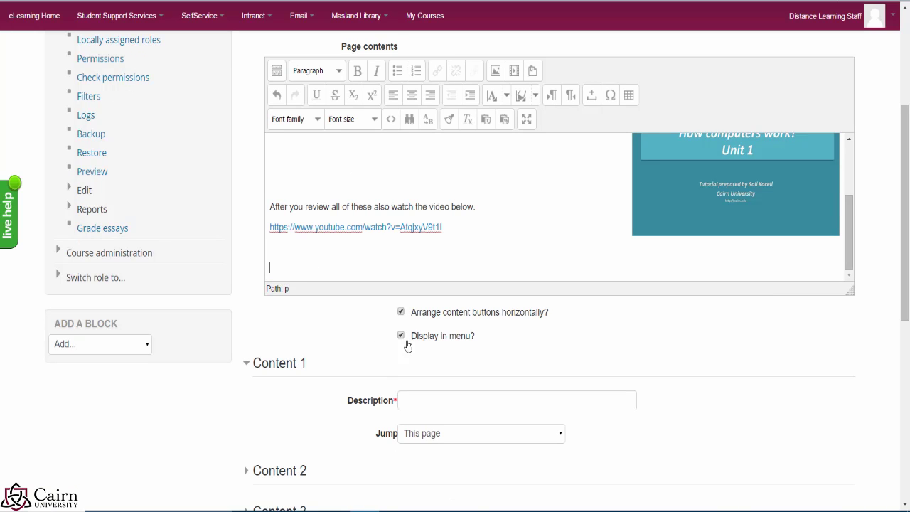
pyautogui.click(422, 405)
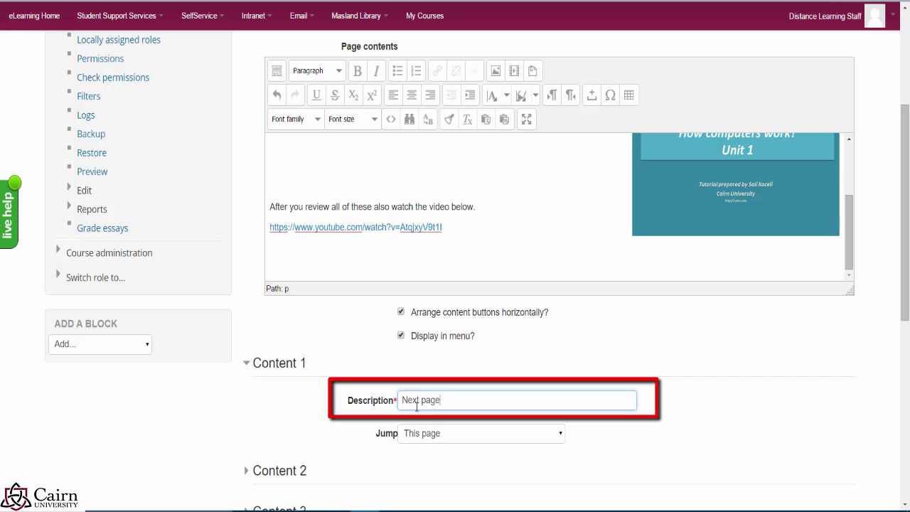
pyautogui.click(399, 400)
pyautogui.write('Csonc')
pyautogui.press('BackSpace')
pyautogui.press('BackSpace')
pyautogui.press('BackSpace')
pyautogui.press('BackSpace')
pyautogui.write('ontinue to')
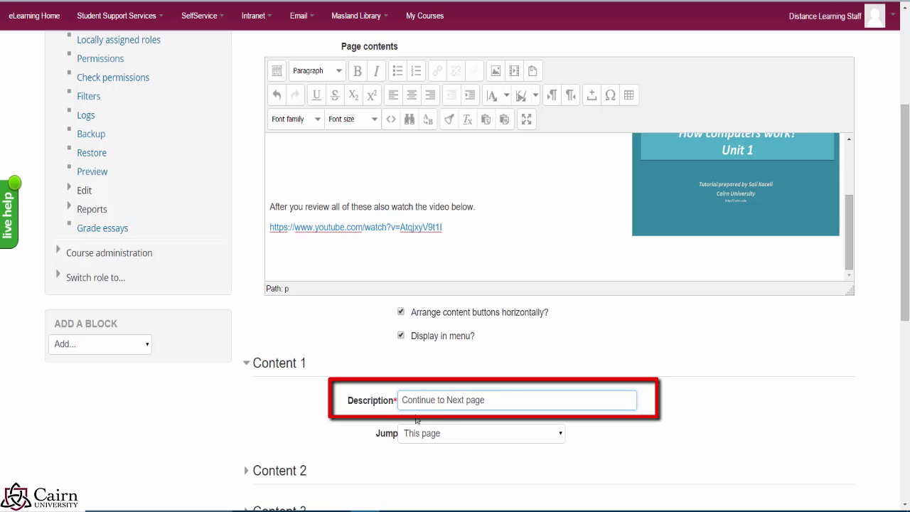
pyautogui.moveTo(486, 399); pyautogui.dragTo(405, 405)
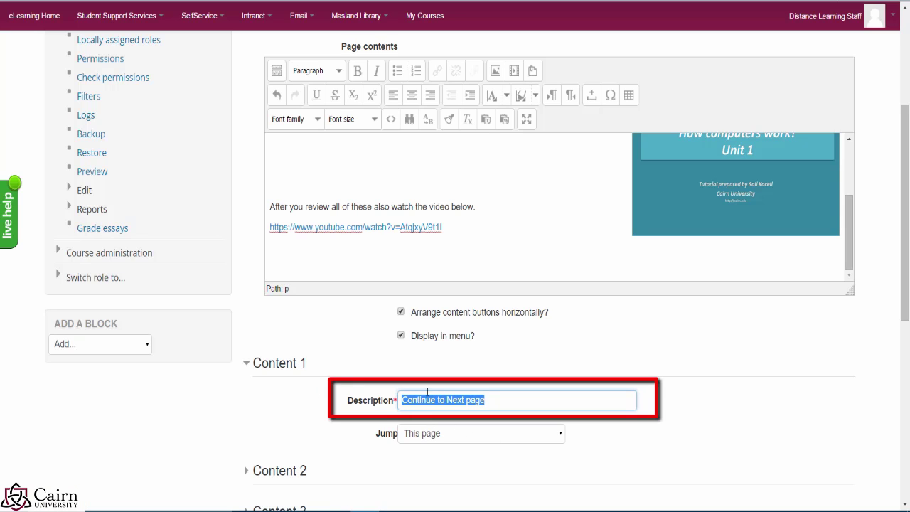
pyautogui.click(499, 403)
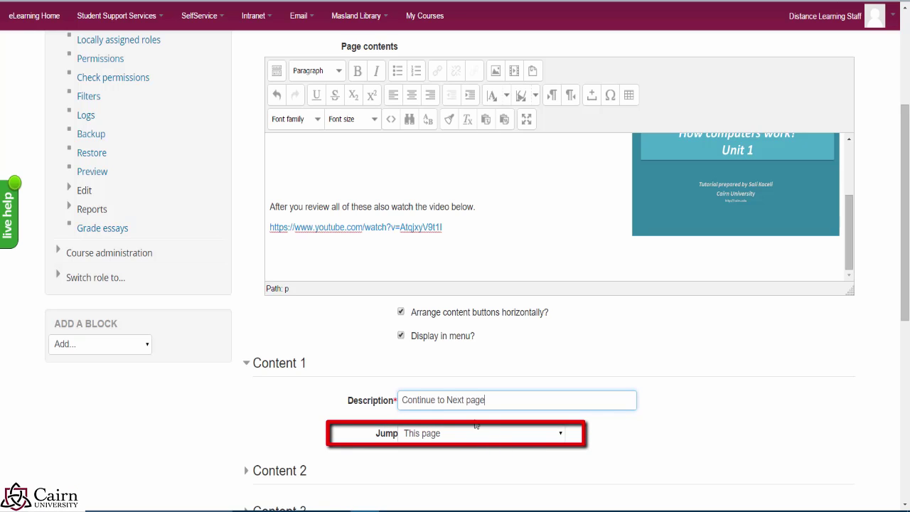
pyautogui.moveTo(493, 401); pyautogui.dragTo(397, 390)
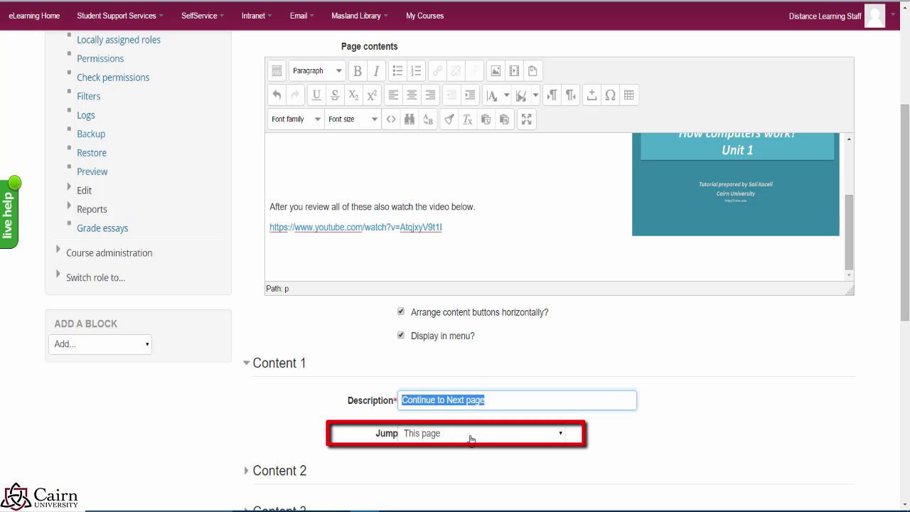
# Step: Set the Content 1 jump to Next page
pyautogui.click(470, 439)
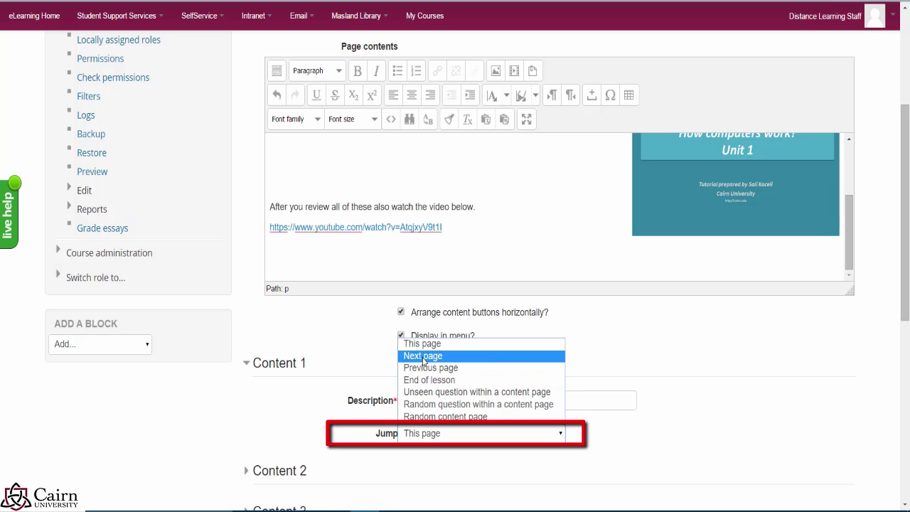
pyautogui.click(424, 359)
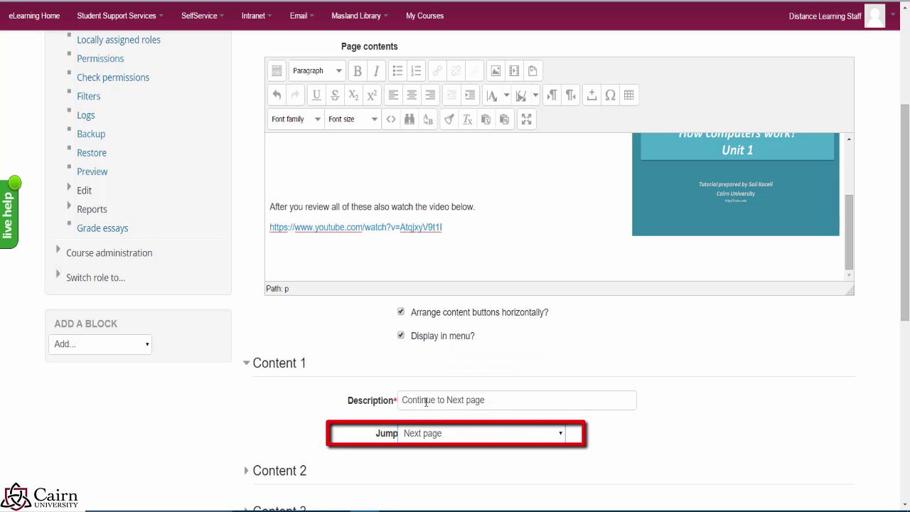
pyautogui.scroll(-1, 292, 431)
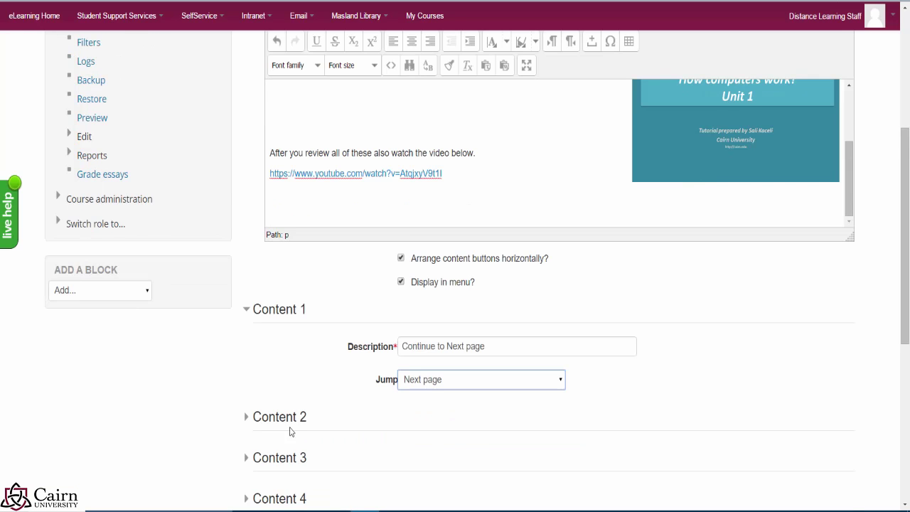
pyautogui.scroll(-1, 290, 431)
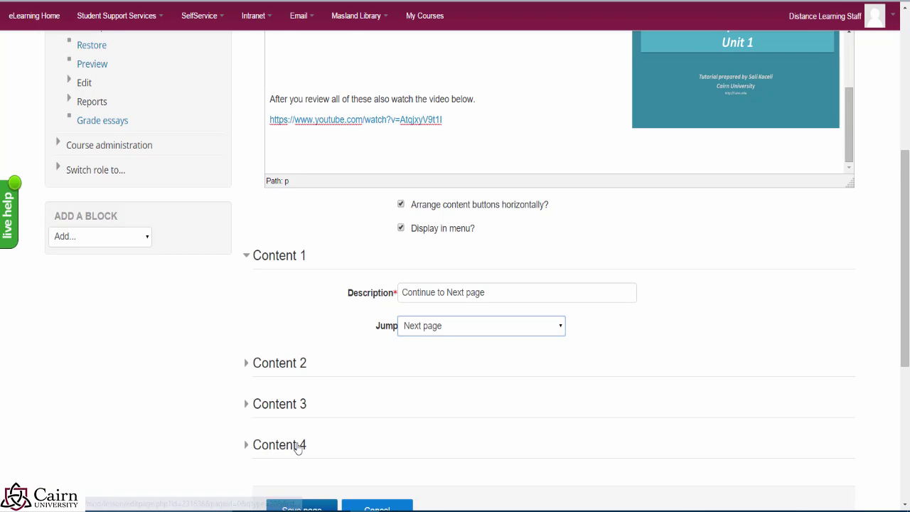
pyautogui.scroll(-1, 430, 445)
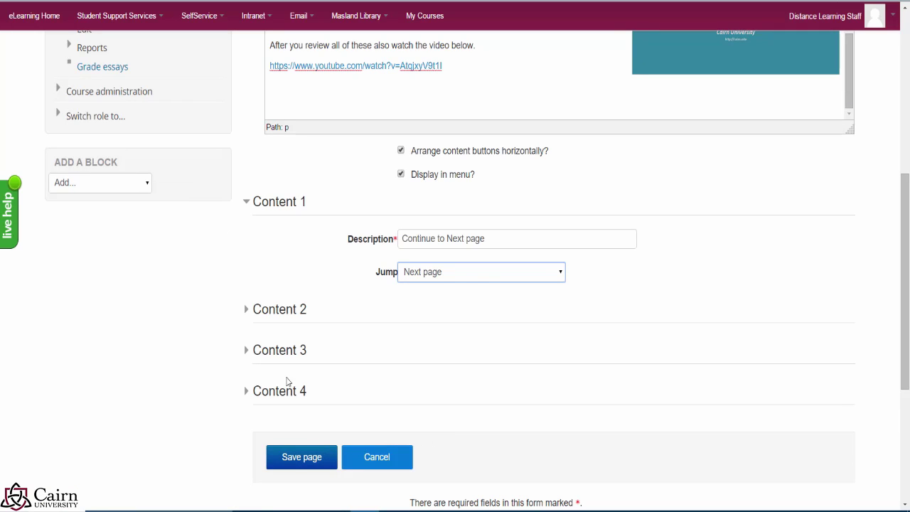
# Step: Save the Defining Computers page and preview the lesson
pyautogui.click(304, 461)
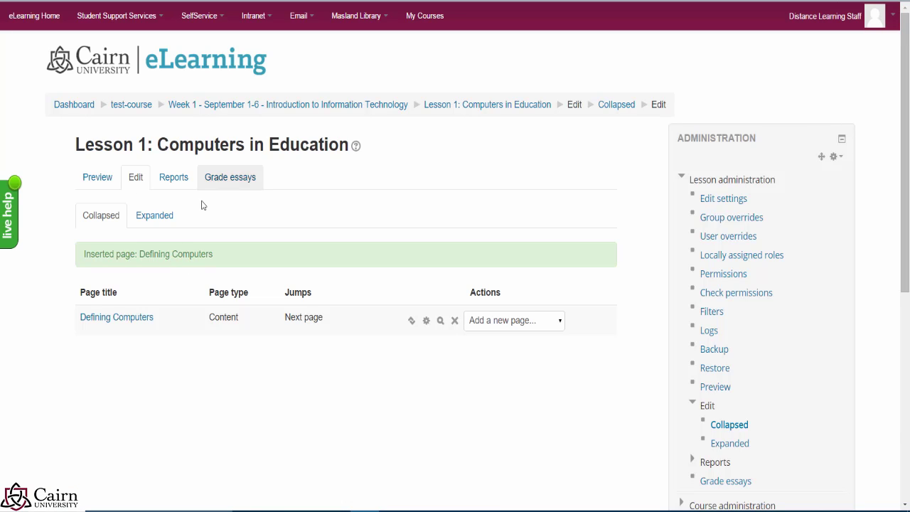
pyautogui.click(101, 183)
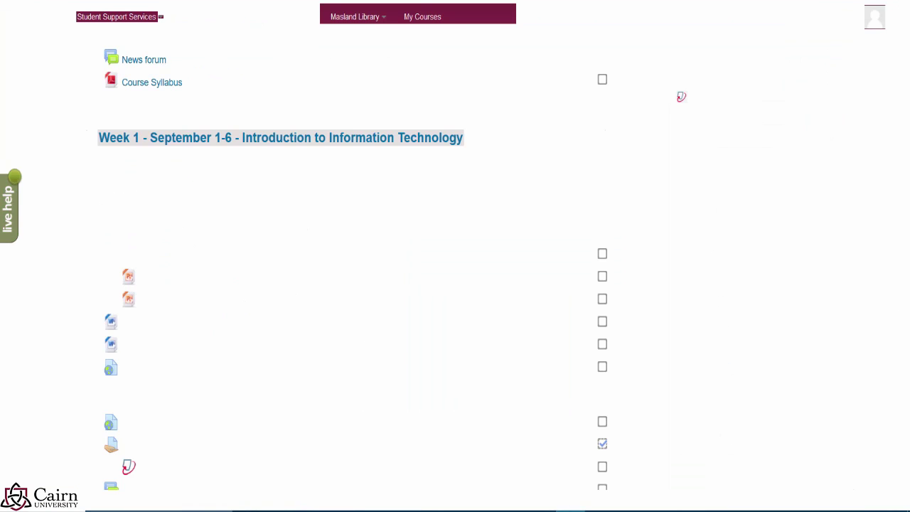
# Step: Reload the course, open Lesson 1: Computers in Education, and test the PowerPoint link
pyautogui.rightClick(718, 174)
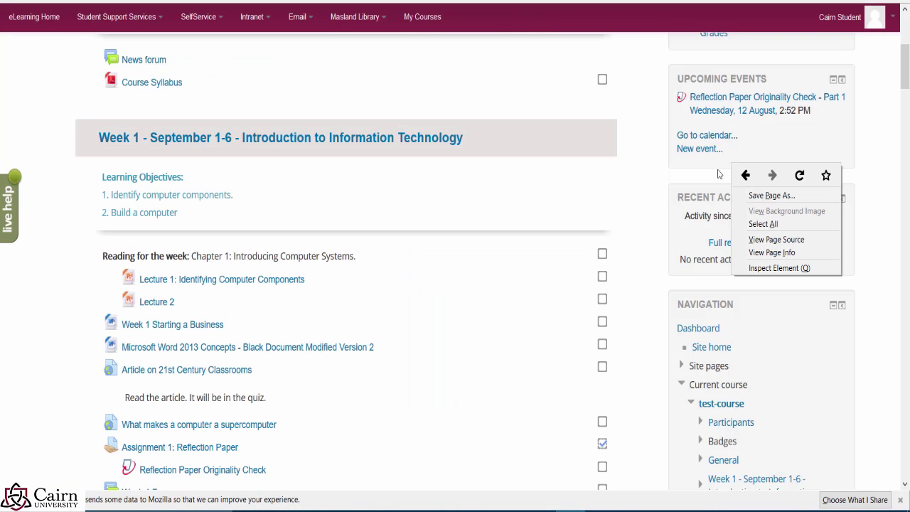
pyautogui.click(798, 175)
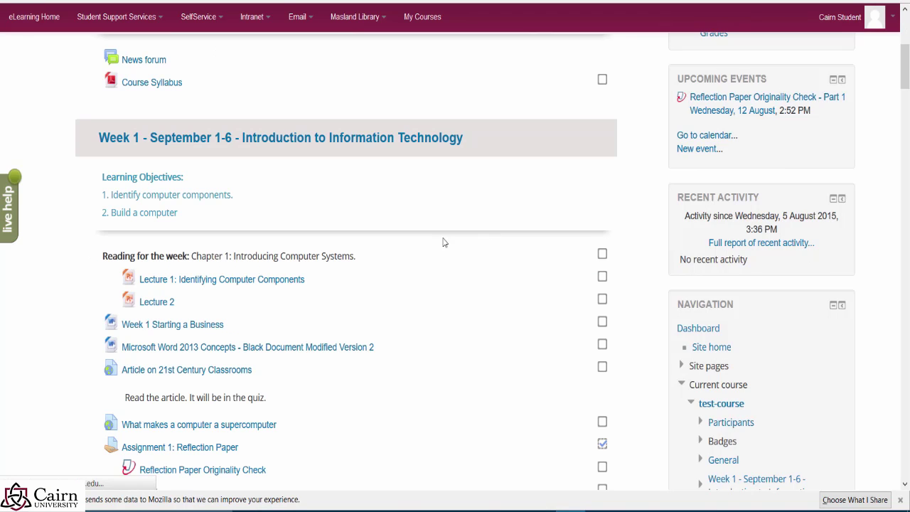
pyautogui.scroll(-2, 382, 296)
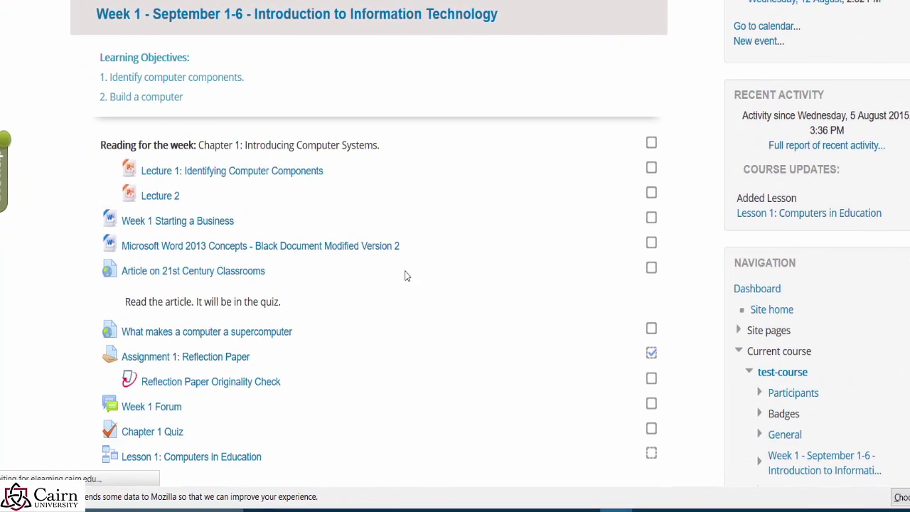
pyautogui.scroll(-5, 405, 276)
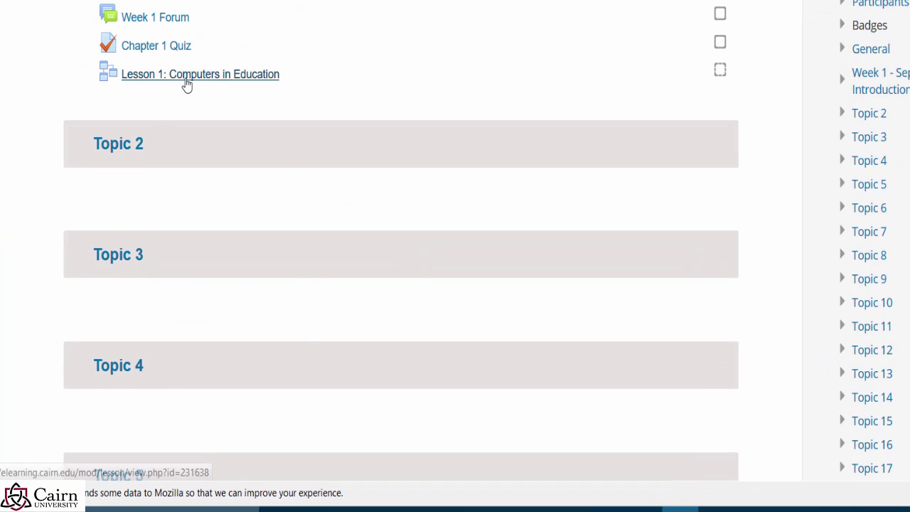
pyautogui.click(186, 79)
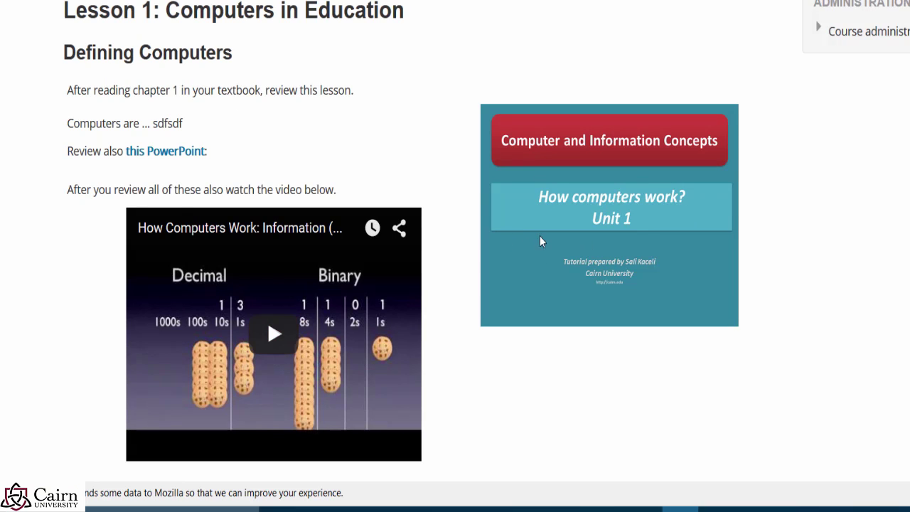
pyautogui.click(144, 157)
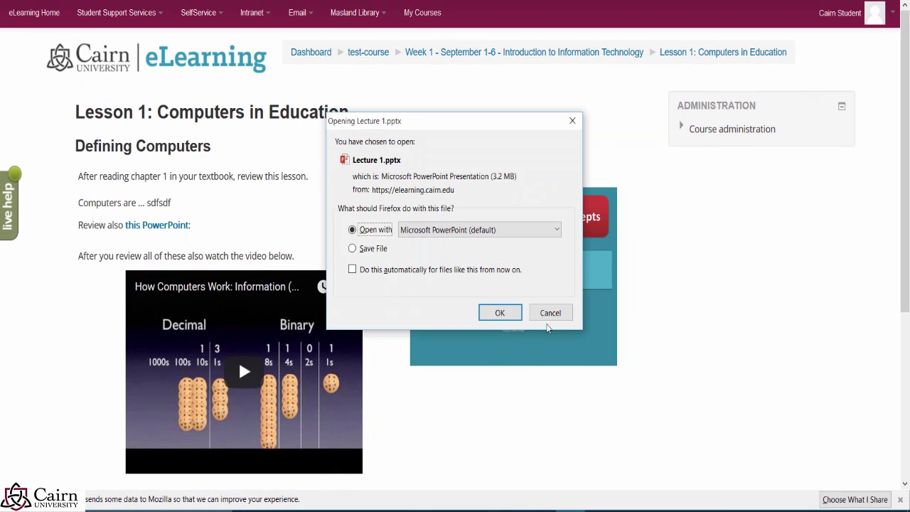
pyautogui.press('Escape')
# Step: Play the embedded video, skip to about 0:46, pause it, and continue to the next page
pyautogui.scroll(-2, 214, 341)
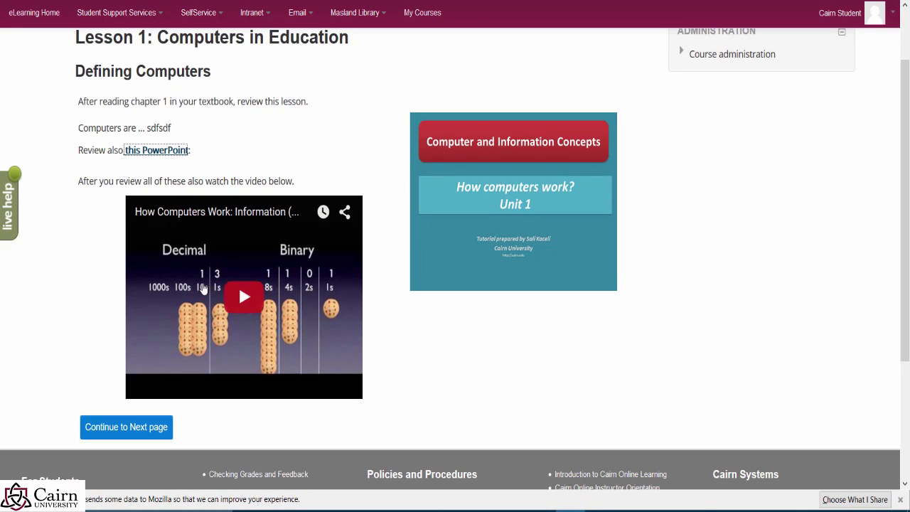
pyautogui.click(241, 298)
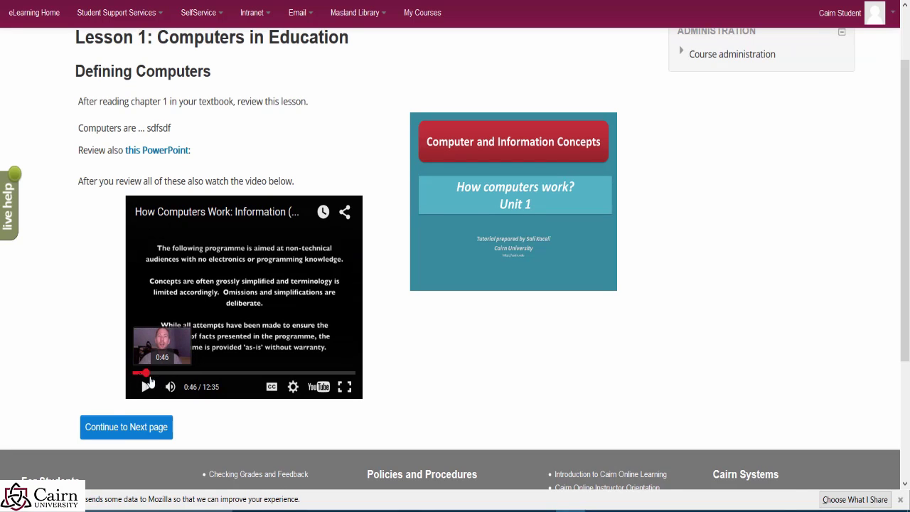
pyautogui.click(147, 372)
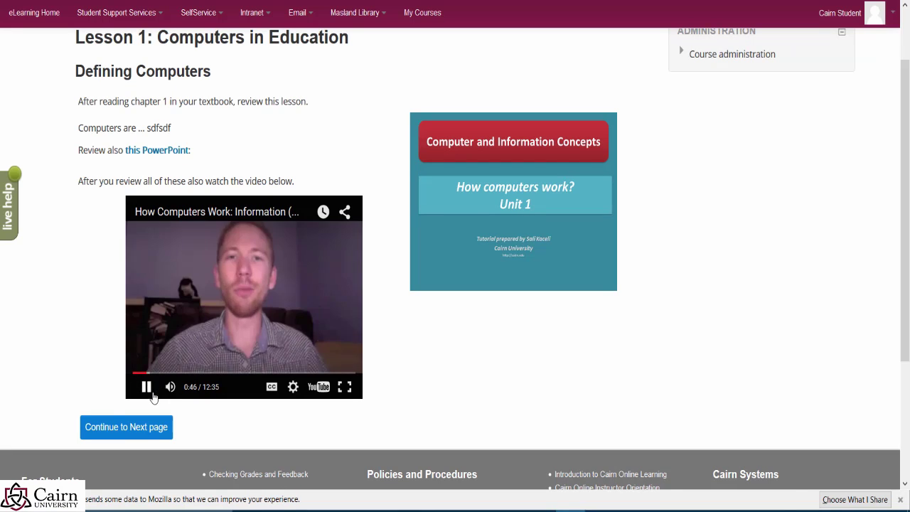
pyautogui.click(146, 385)
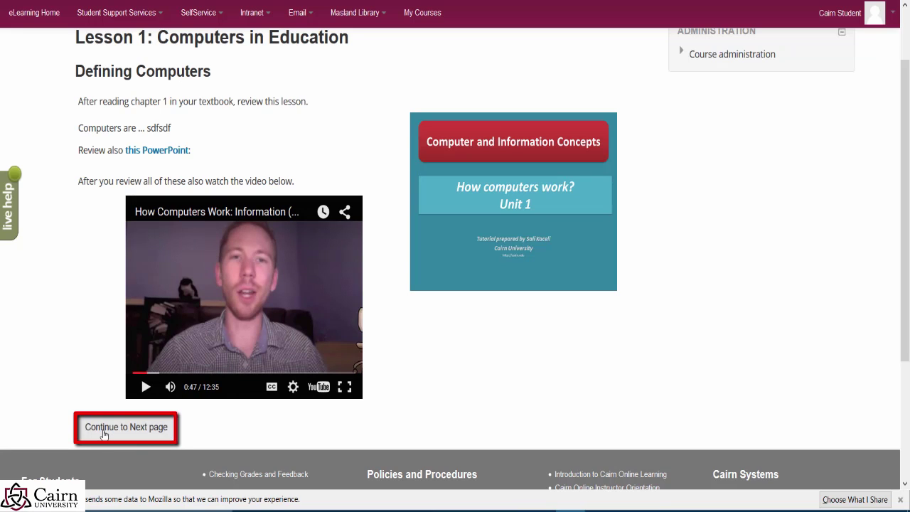
pyautogui.click(109, 436)
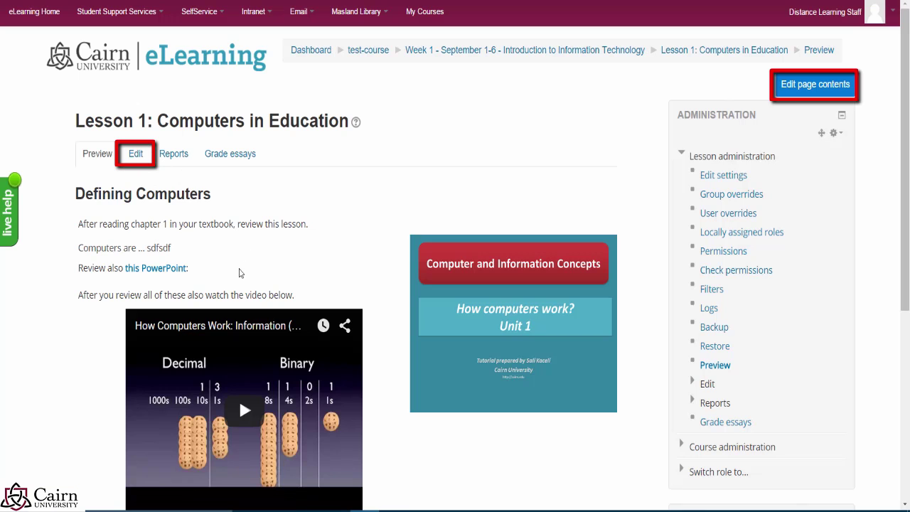
# Step: Delete the slide image from the Defining Computers page content and save the page
pyautogui.scroll(-2, 243, 336)
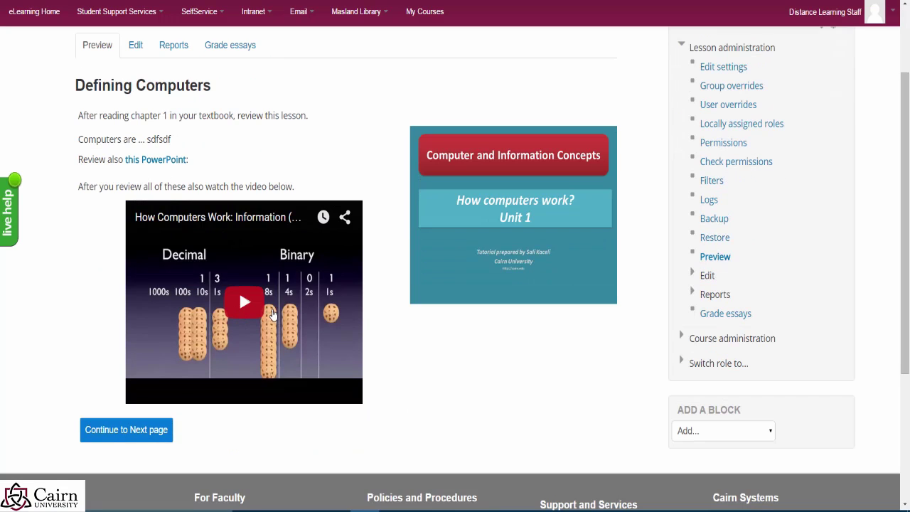
pyautogui.scroll(2, 345, 323)
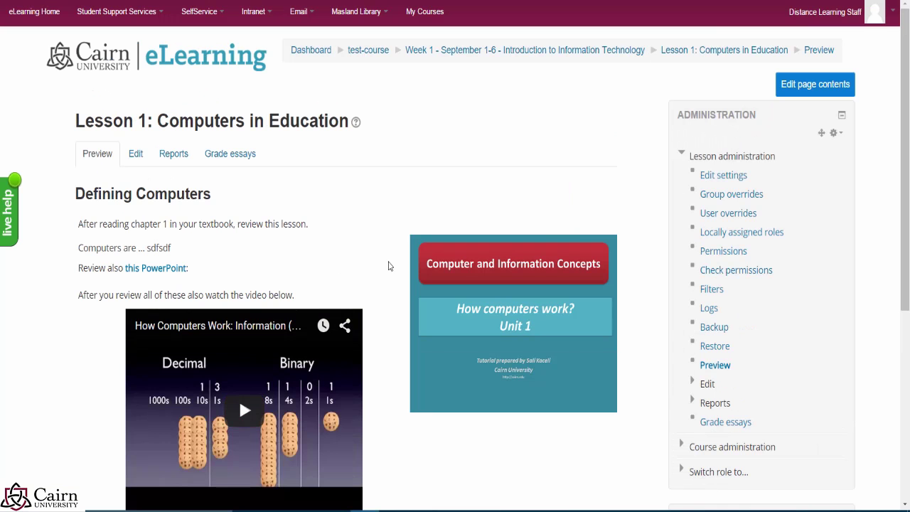
pyautogui.click(823, 90)
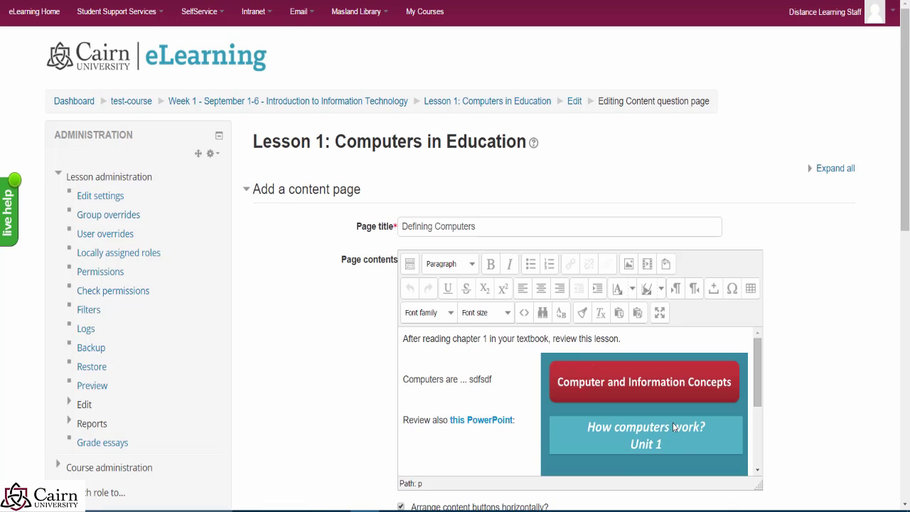
pyautogui.click(638, 413)
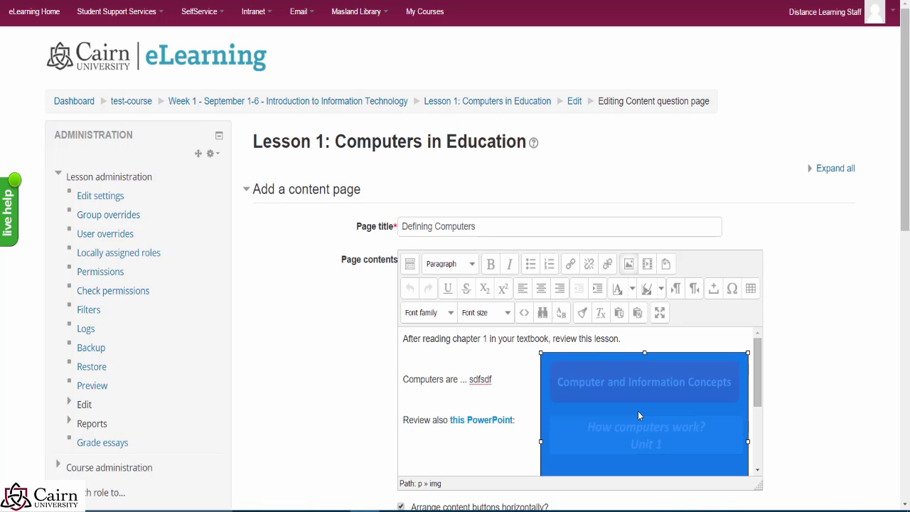
pyautogui.press('Delete')
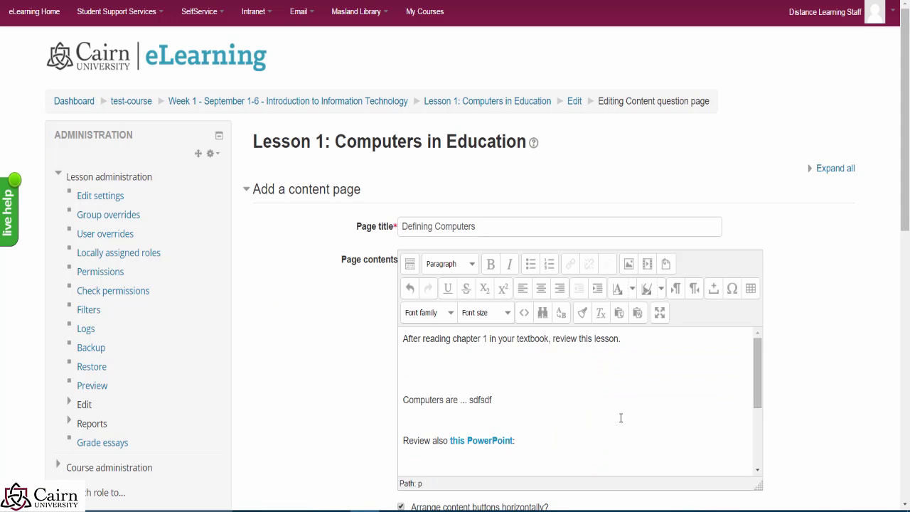
pyautogui.scroll(-3, 517, 433)
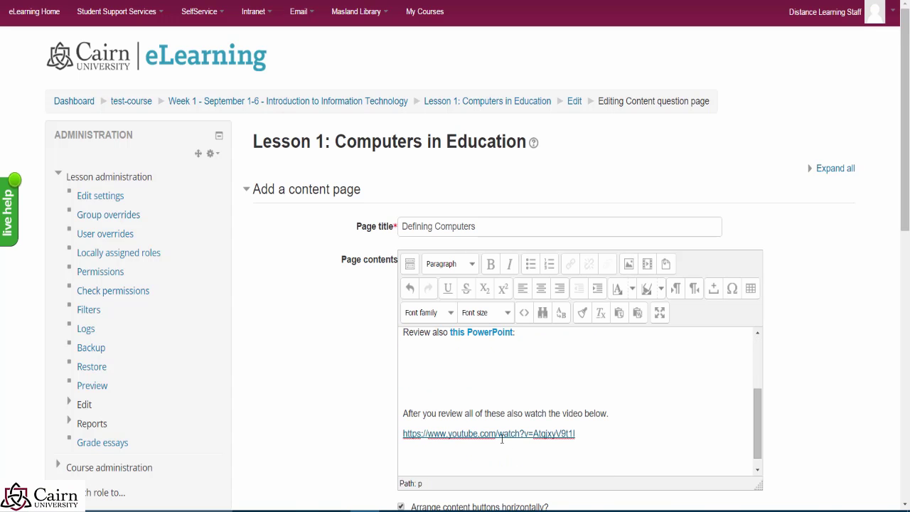
pyautogui.scroll(-5, 540, 444)
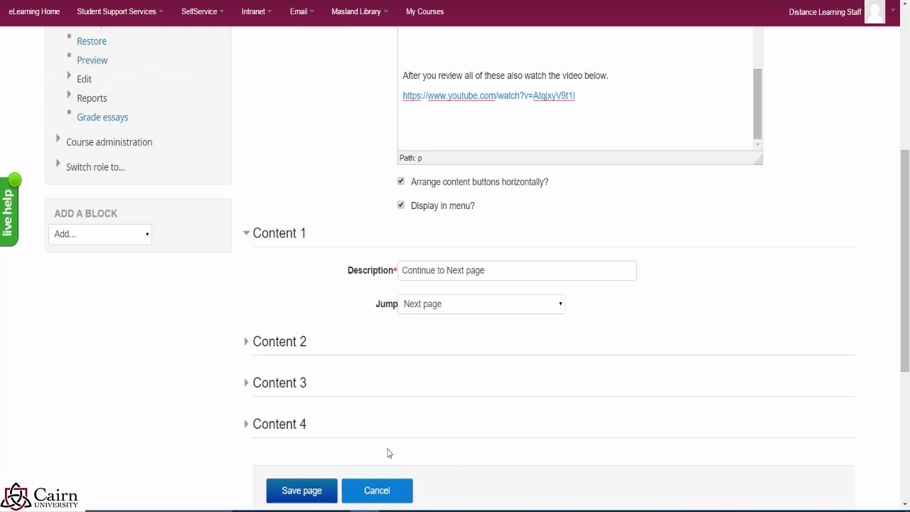
pyautogui.click(307, 490)
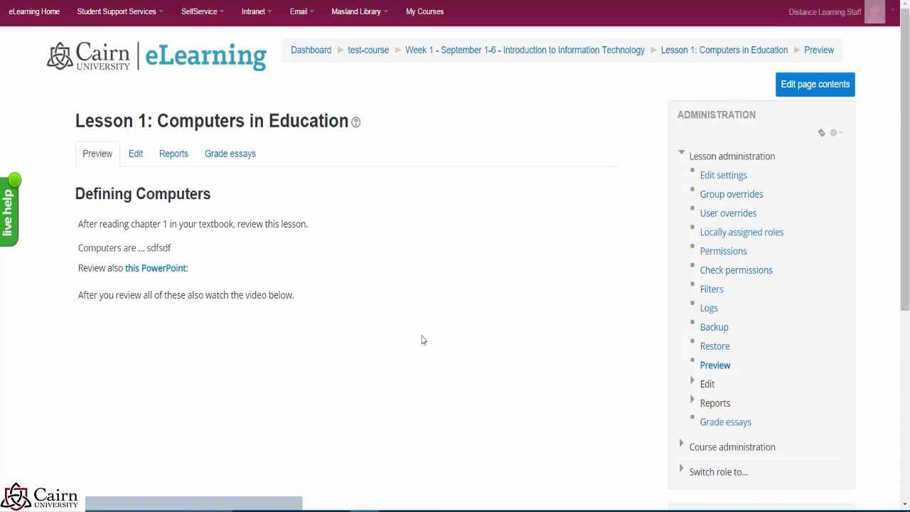
pyautogui.scroll(-2, 498, 327)
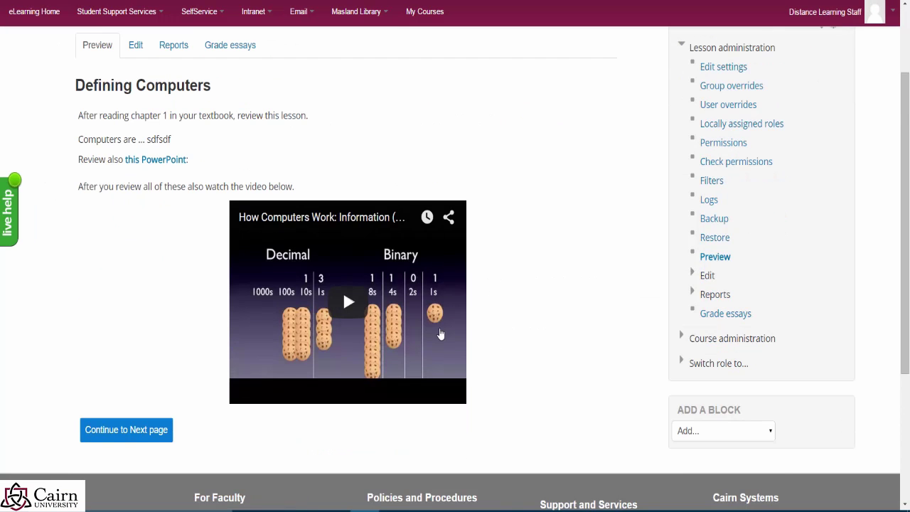
pyautogui.scroll(2, 490, 339)
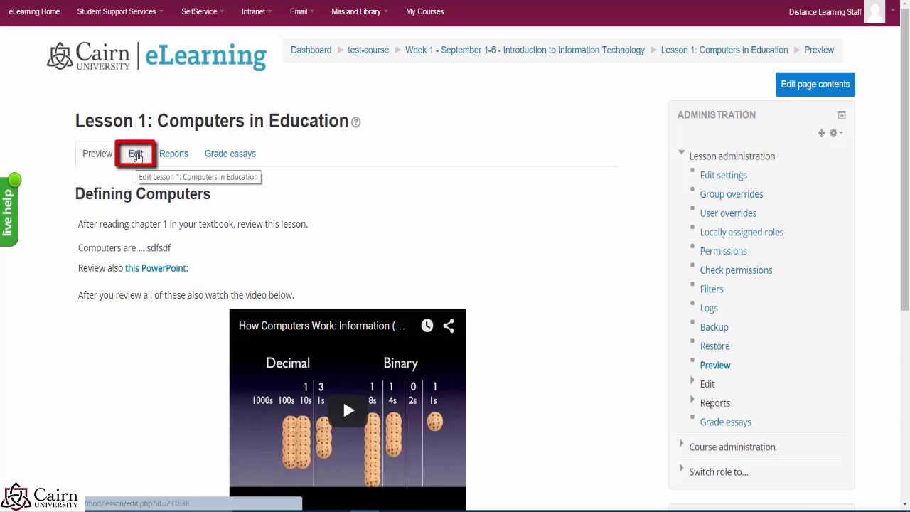
# Step: From the lesson's page list, choose to add a Question page after Defining Computers
pyautogui.click(136, 156)
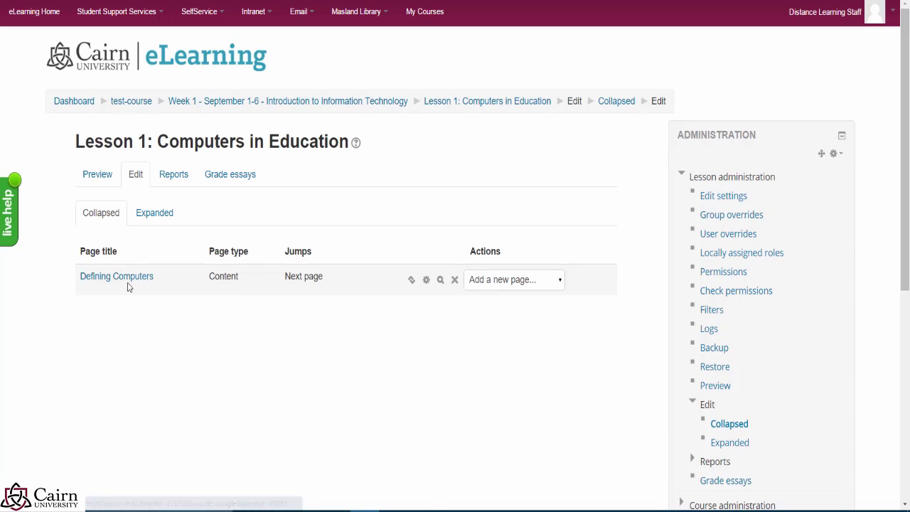
pyautogui.click(516, 281)
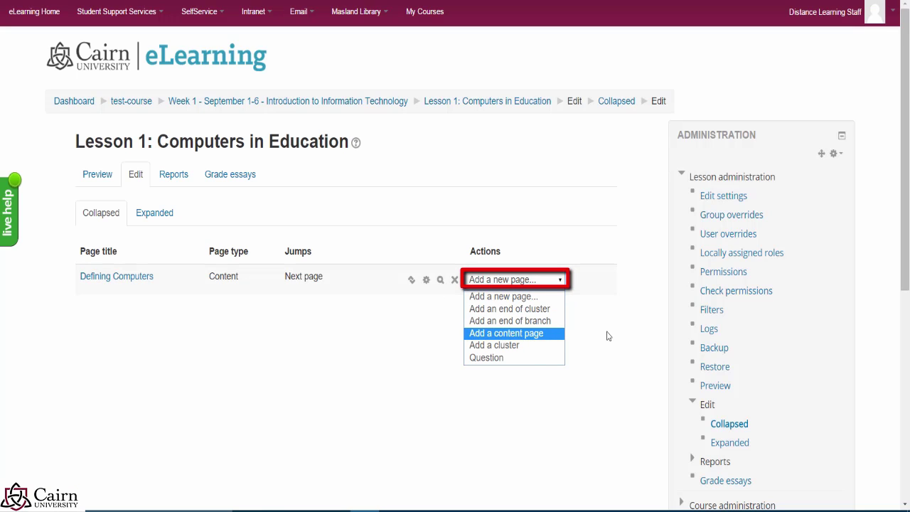
pyautogui.click(506, 361)
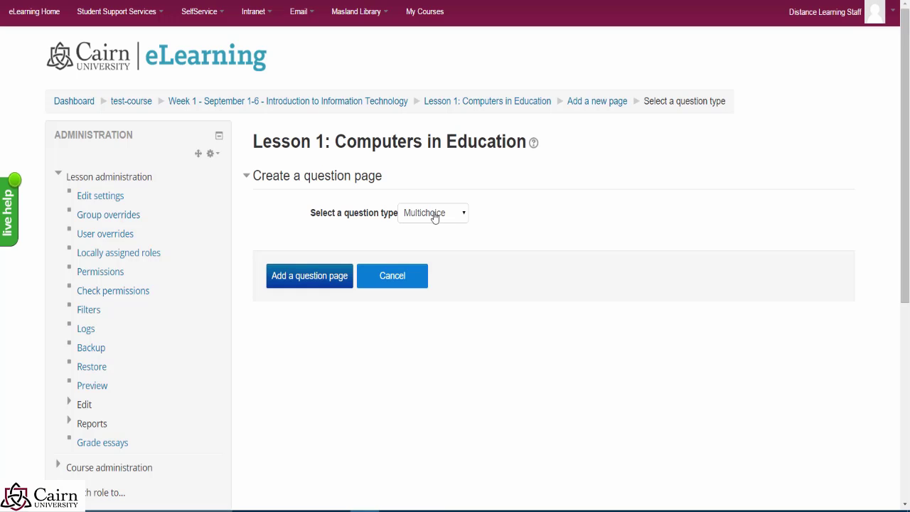
# Step: Keep Multichoice as the question type and create the question page
pyautogui.click(434, 215)
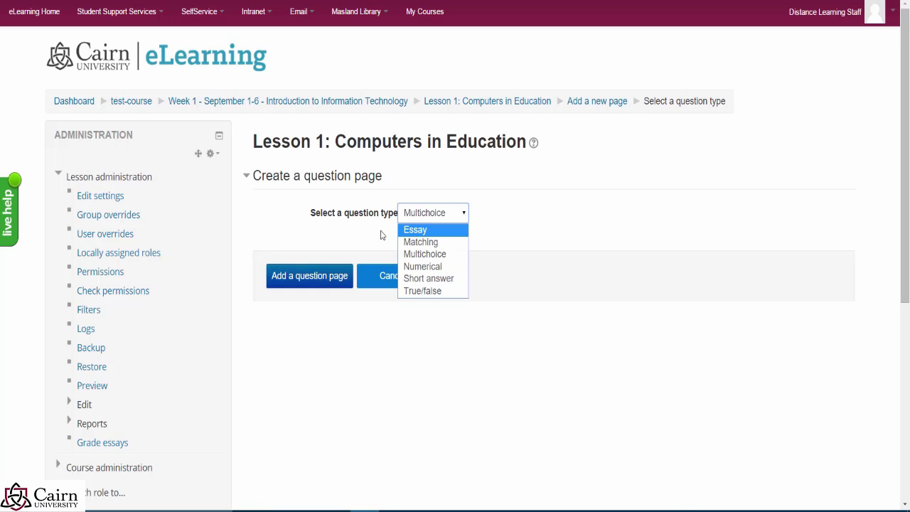
pyautogui.click(439, 256)
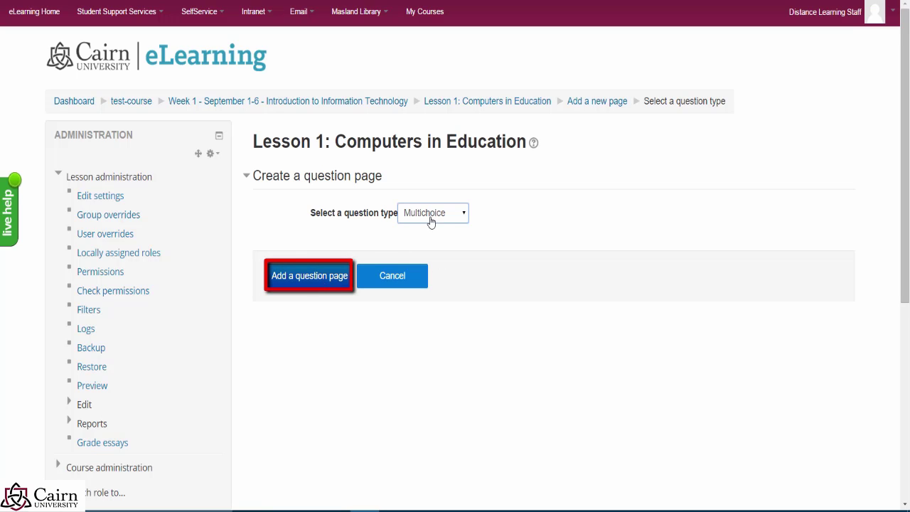
pyautogui.click(341, 288)
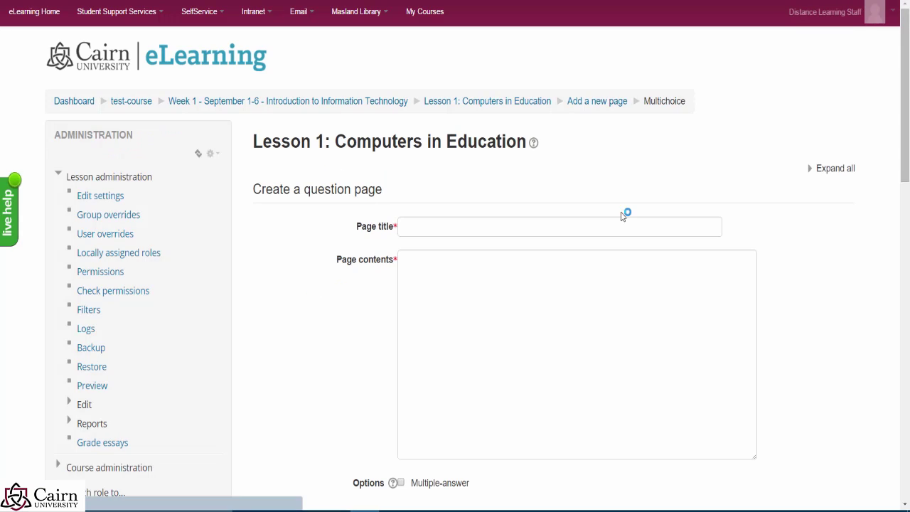
# Step: Enter the page title 'A computer is any device the performs the following function (s)'
pyautogui.click(462, 226)
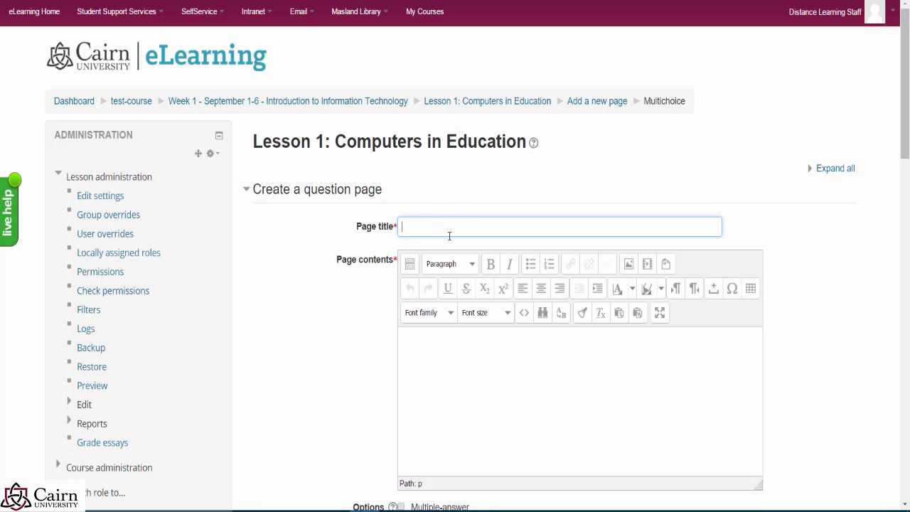
pyautogui.write('Computer')
pyautogui.hotkey('ctrl', 'BackSpace')
pyautogui.write('A computer is any device the performs ')
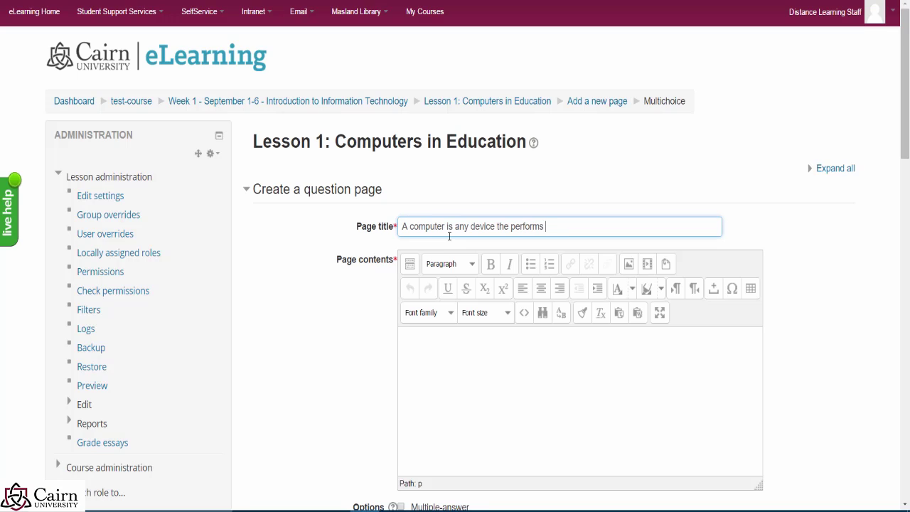
pyautogui.write('the following function (s')
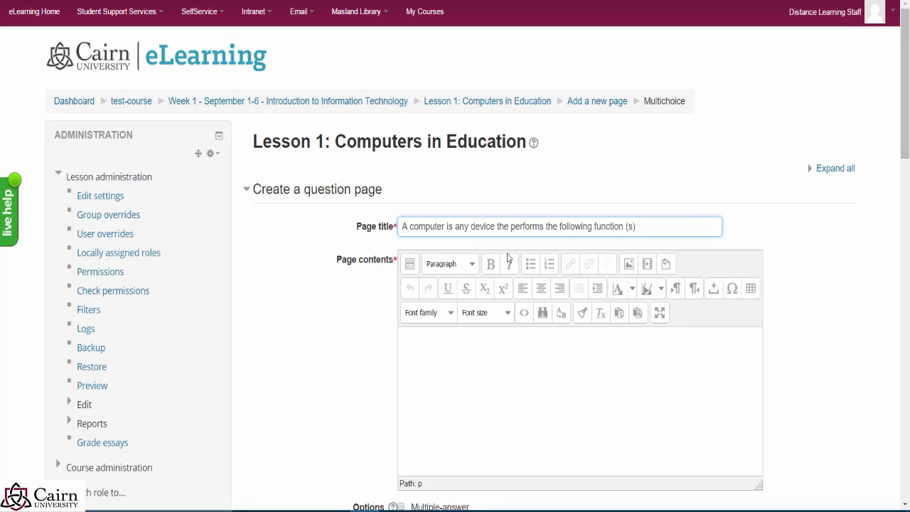
# Step: Copy the title text into Page contents as the question text
pyautogui.moveTo(636, 226); pyautogui.dragTo(376, 203)
pyautogui.hotkey('ctrl', 'c')
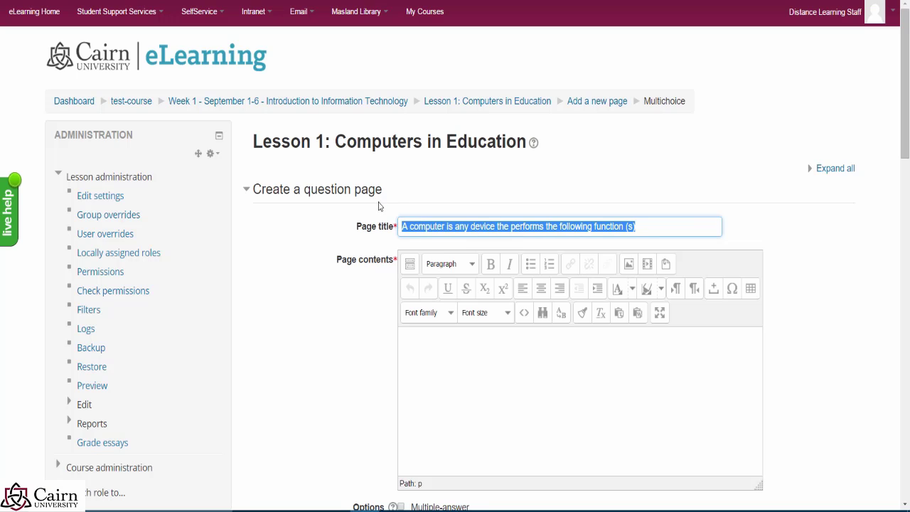
pyautogui.click(471, 370)
pyautogui.hotkey('ctrl', 'v')
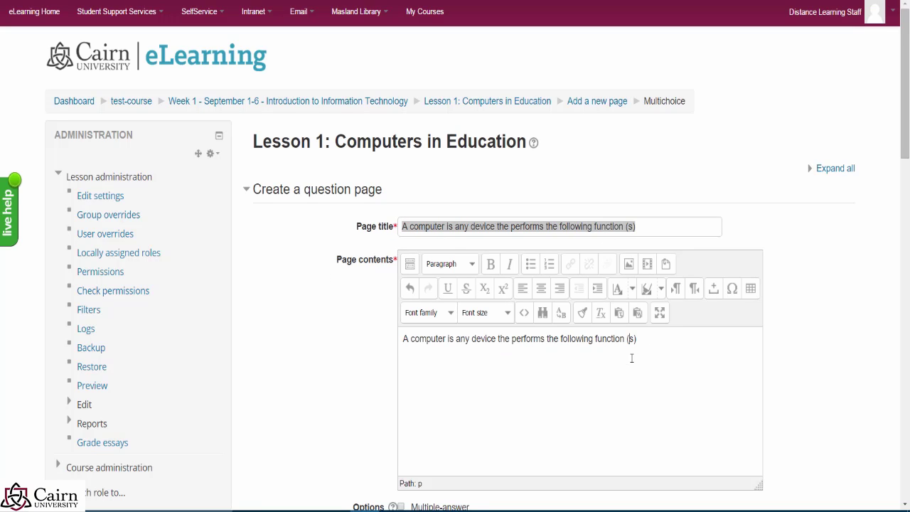
pyautogui.moveTo(637, 339); pyautogui.dragTo(341, 331)
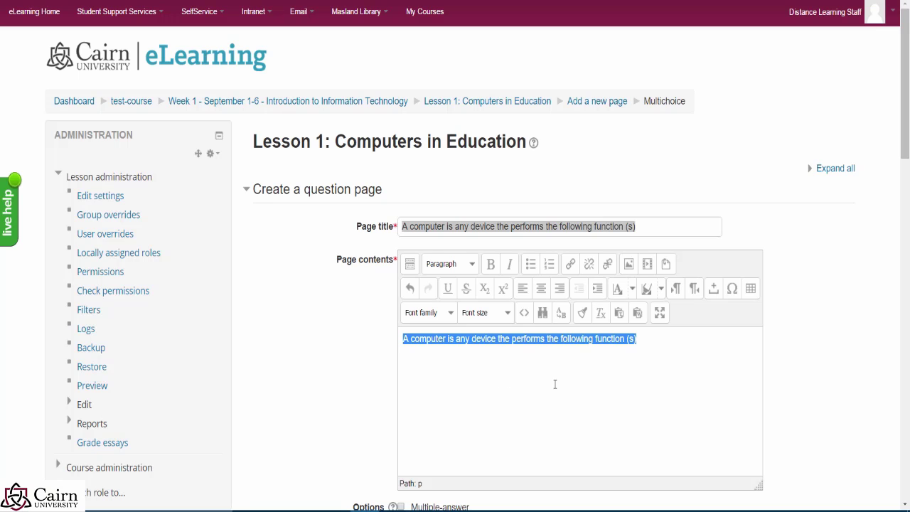
pyautogui.scroll(-3, 598, 373)
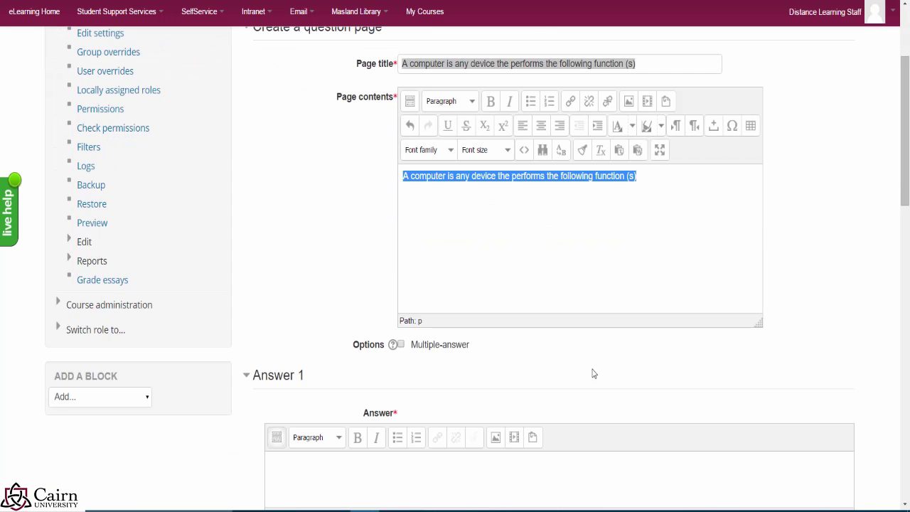
pyautogui.scroll(-1, 540, 268)
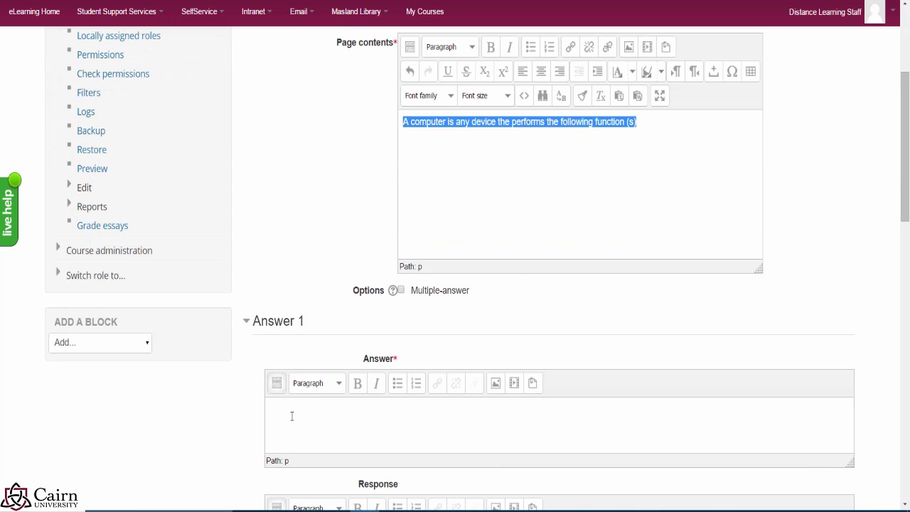
pyautogui.click(313, 414)
pyautogui.scroll(-1, 295, 405)
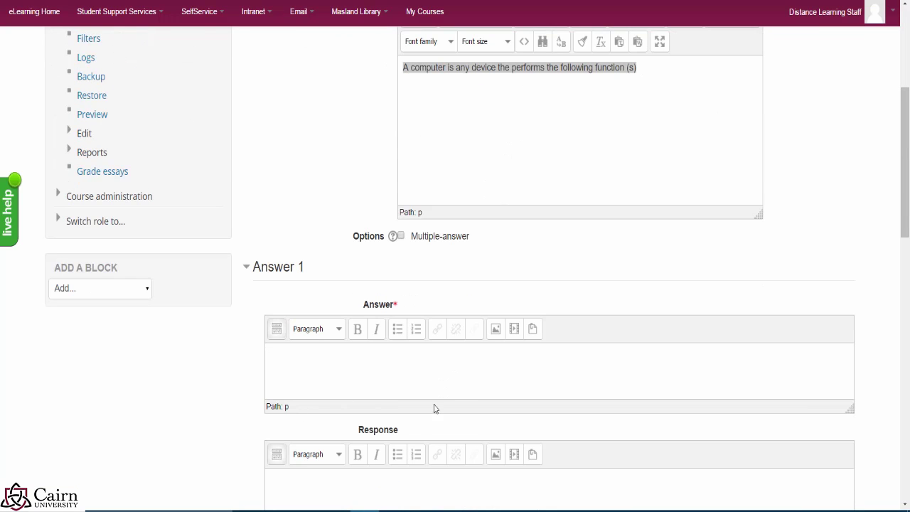
pyautogui.click(561, 143)
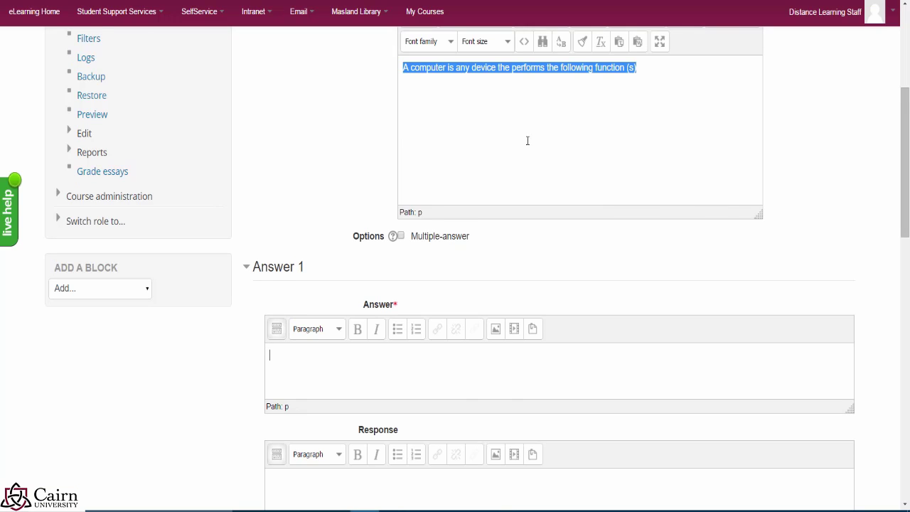
# Step: Enter Answer 1 'Accepts input.' with feedback that a computer needs other functions too
pyautogui.scroll(-1, 406, 345)
pyautogui.click(329, 304)
pyautogui.write('Acce')
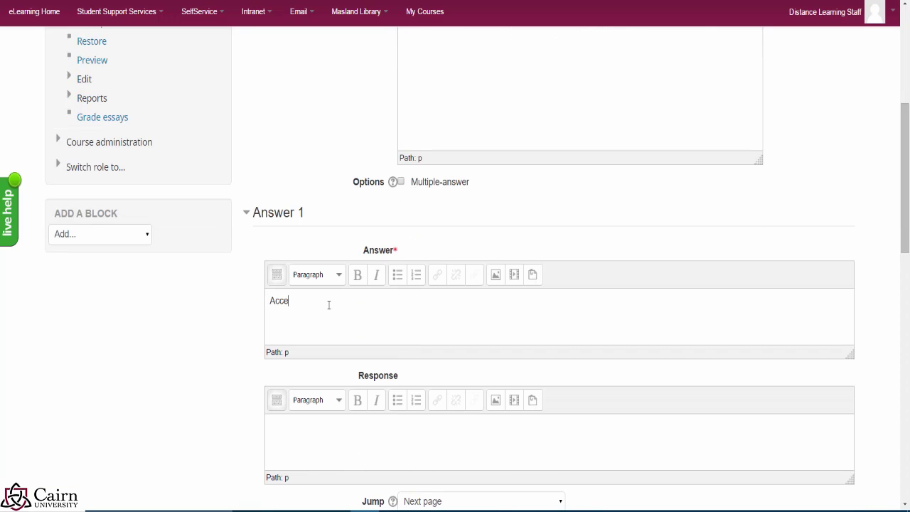
pyautogui.write('pts input.')
pyautogui.scroll(-2, 355, 317)
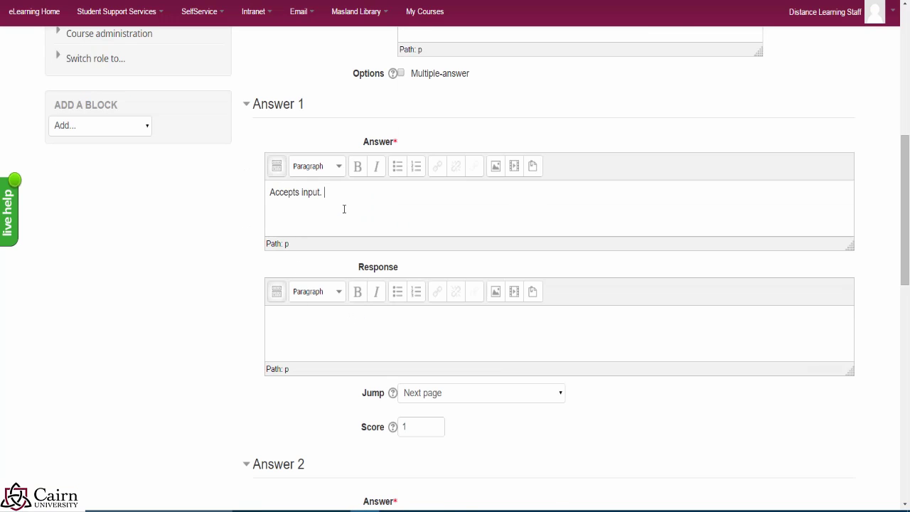
pyautogui.click(333, 344)
pyautogui.write('hat is correct. However, the device needs to perform other functions too in order to be c')
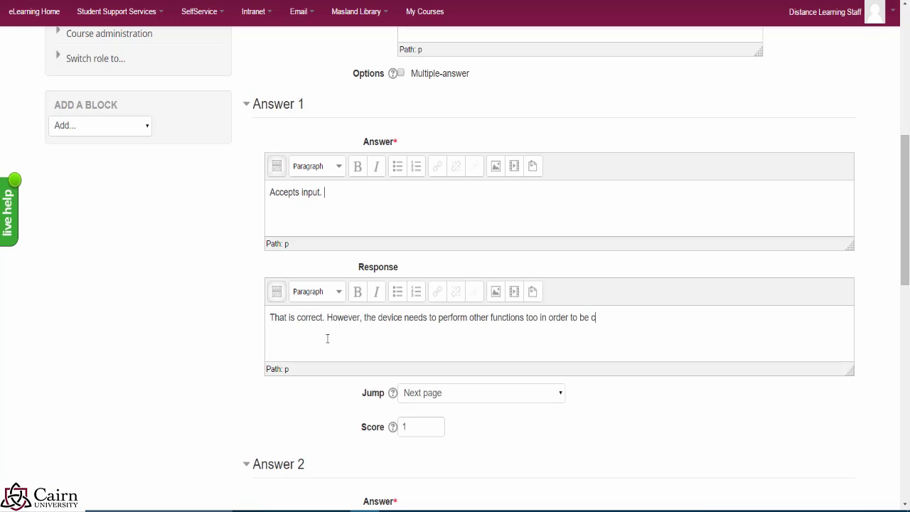
pyautogui.write('onsidered a computer.')
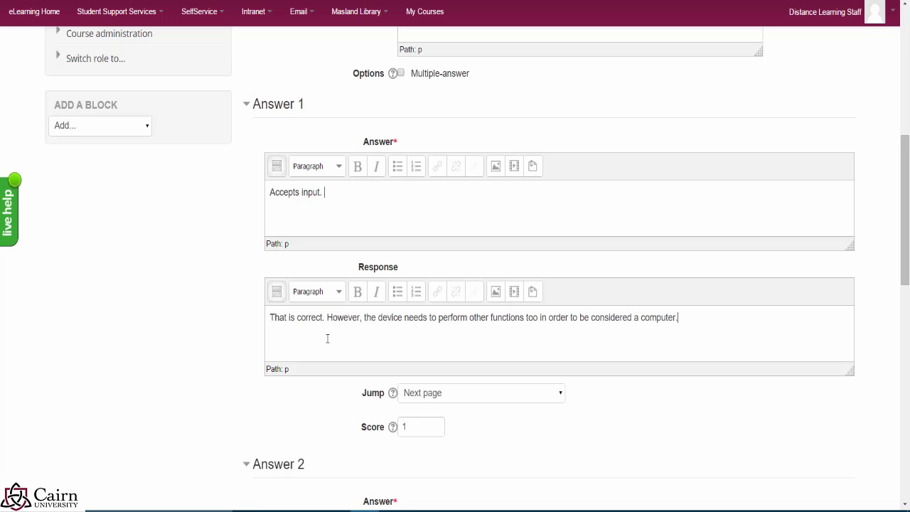
pyautogui.moveTo(681, 317); pyautogui.dragTo(142, 317)
pyautogui.hotkey('ctrl', 'c')
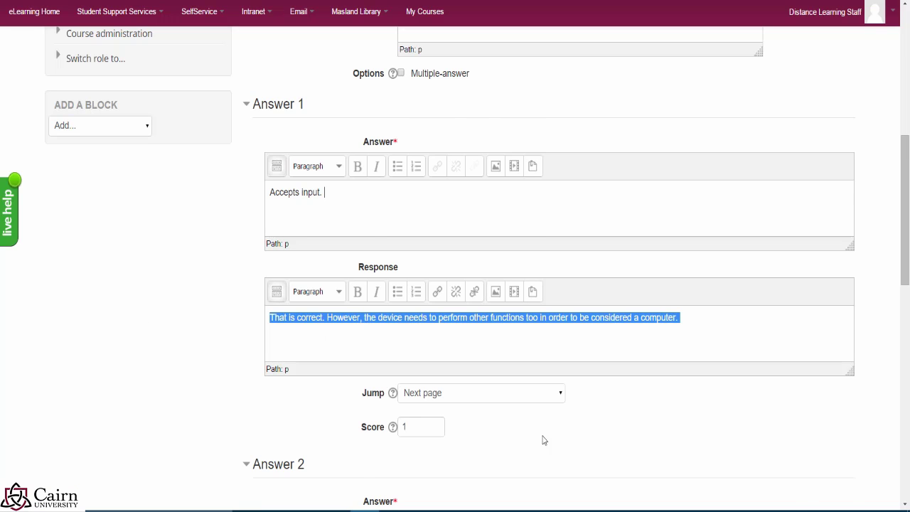
pyautogui.click(493, 355)
pyautogui.scroll(-1, 493, 356)
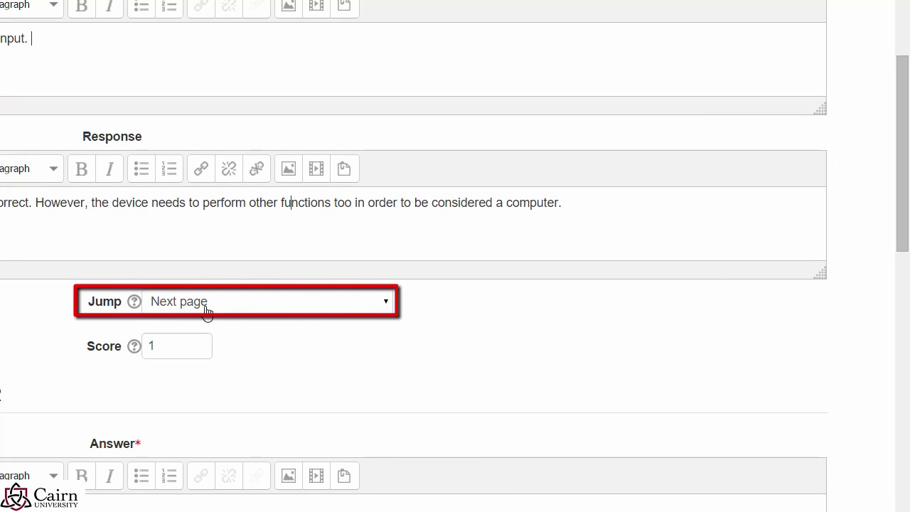
# Step: Change Answer 1's score from 1 to 0
pyautogui.click(166, 342)
pyautogui.doubleClick(166, 344)
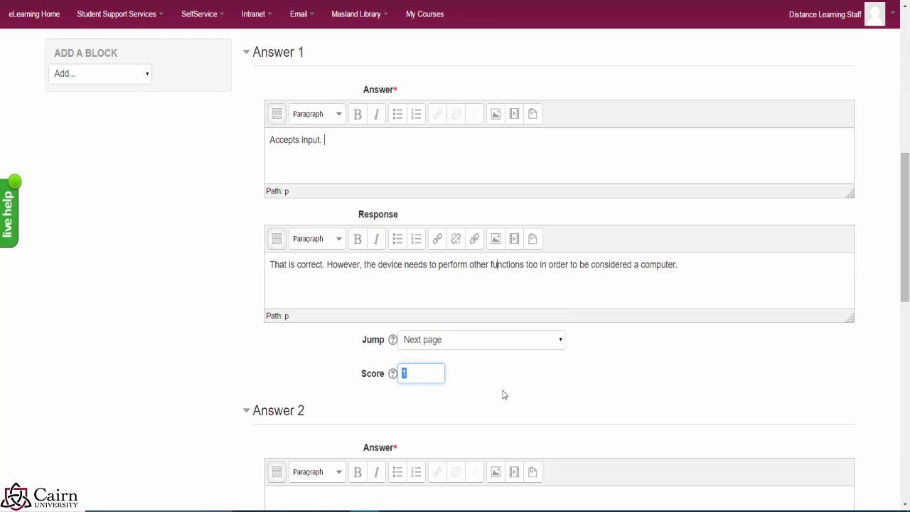
pyautogui.write('0')
pyautogui.scroll(-3, 709, 364)
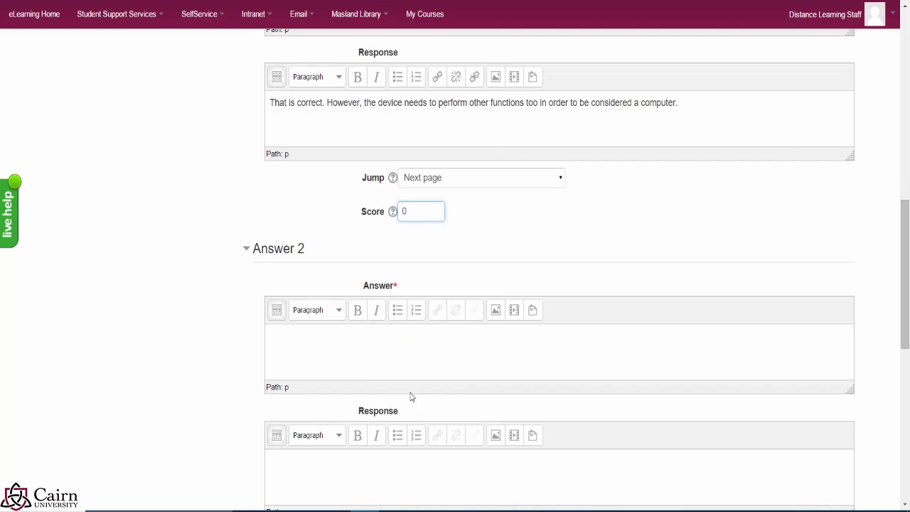
# Step: Set Answer 2 to 'Processes data' with the same feedback, Next page jump and score 0
pyautogui.click(331, 336)
pyautogui.press('BackSpace')
pyautogui.write('Processes data')
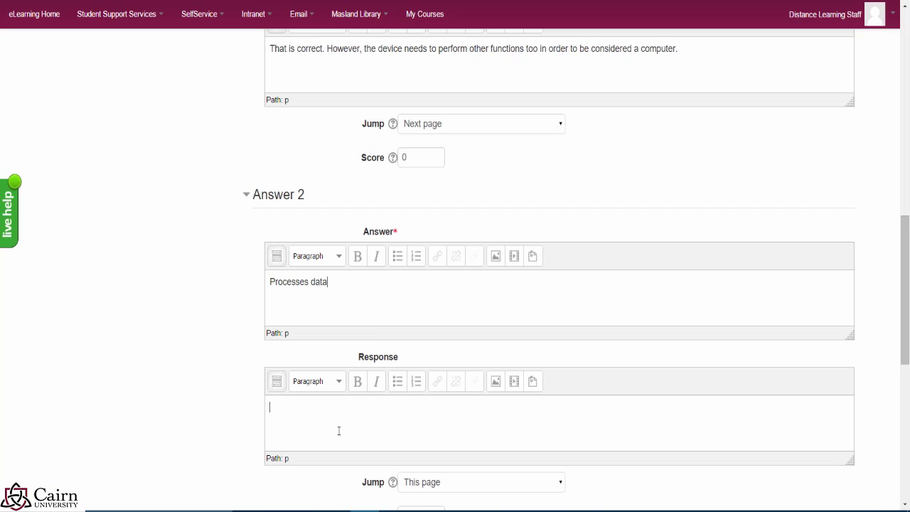
pyautogui.hotkey('ctrl', 'v')
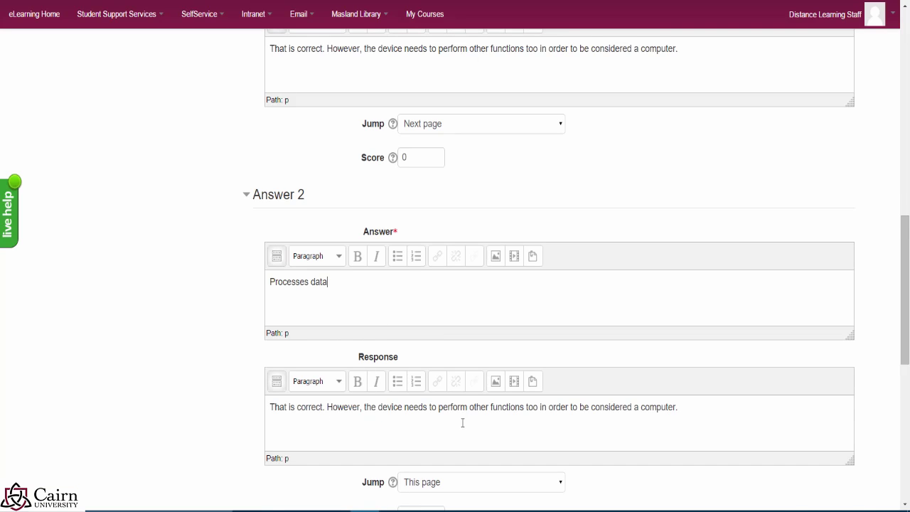
pyautogui.scroll(-1, 462, 422)
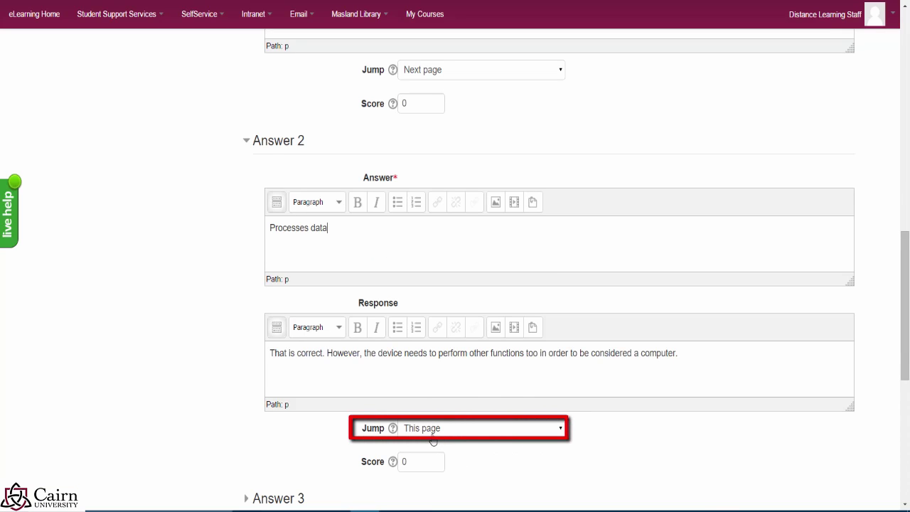
pyautogui.click(432, 435)
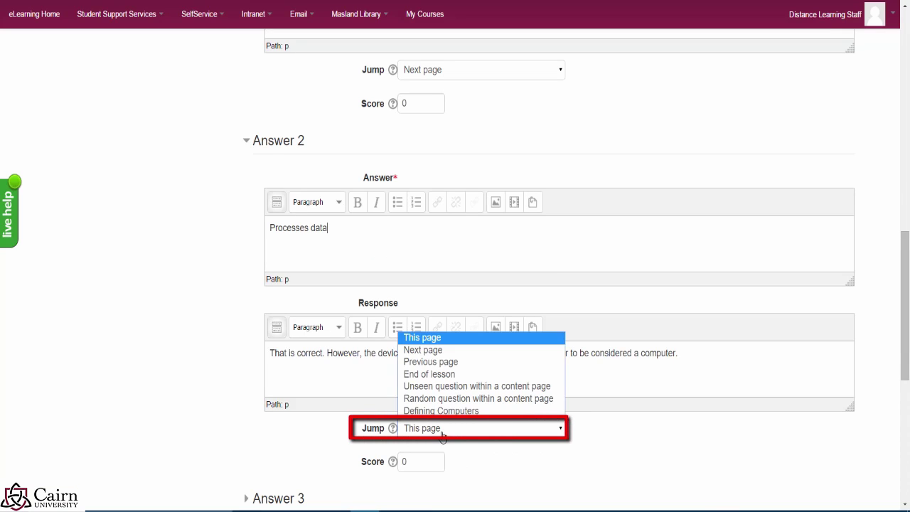
pyautogui.click(423, 352)
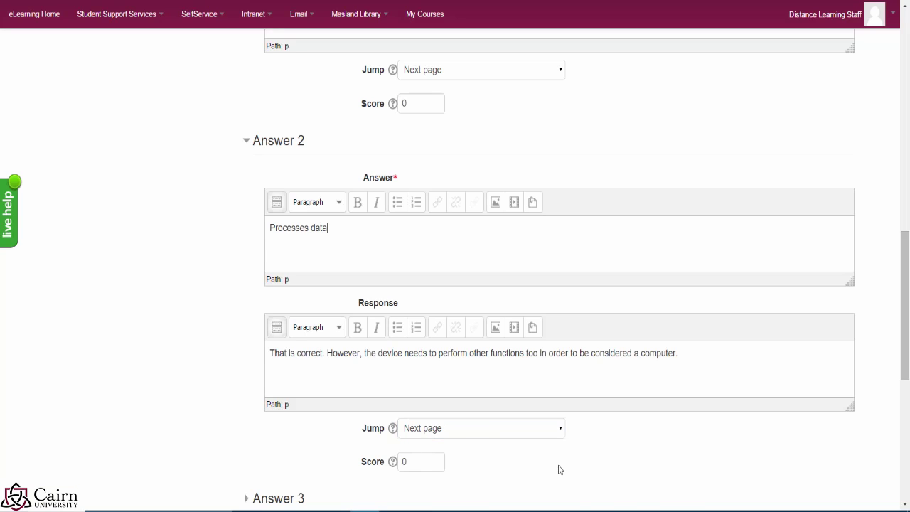
pyautogui.click(428, 465)
pyautogui.scroll(-1, 523, 487)
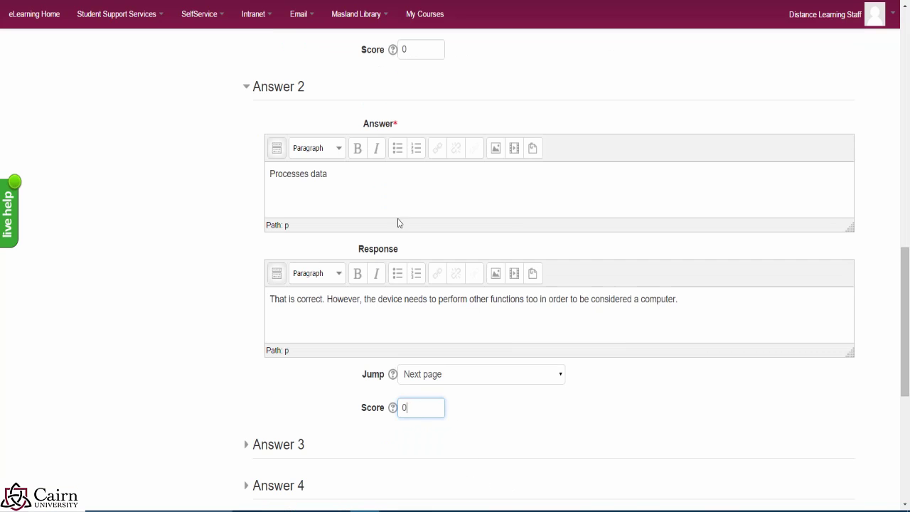
# Step: Fill Answer 3 'Stores data' with the shared feedback and a Next page jump
pyautogui.click(348, 178)
pyautogui.click(244, 446)
pyautogui.scroll(-2, 356, 480)
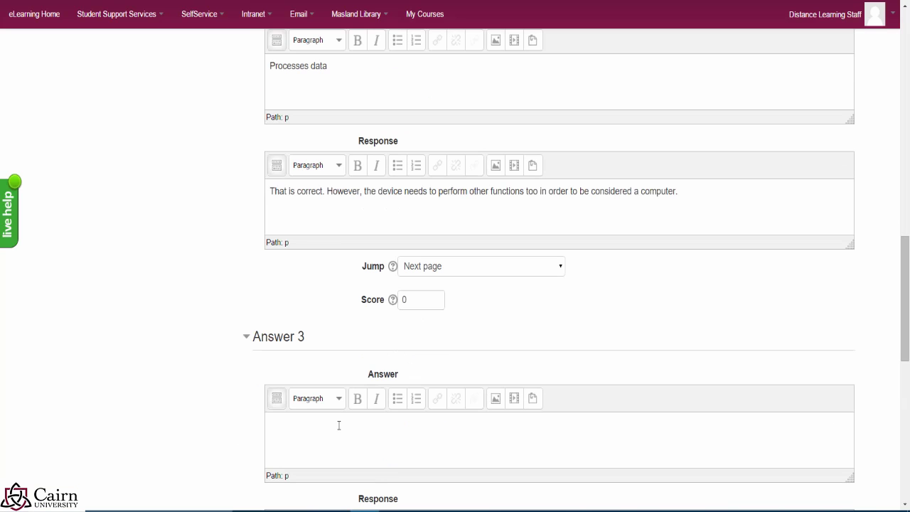
pyautogui.write('Stores data')
pyautogui.scroll(-1, 370, 455)
pyautogui.scroll(-2, 345, 462)
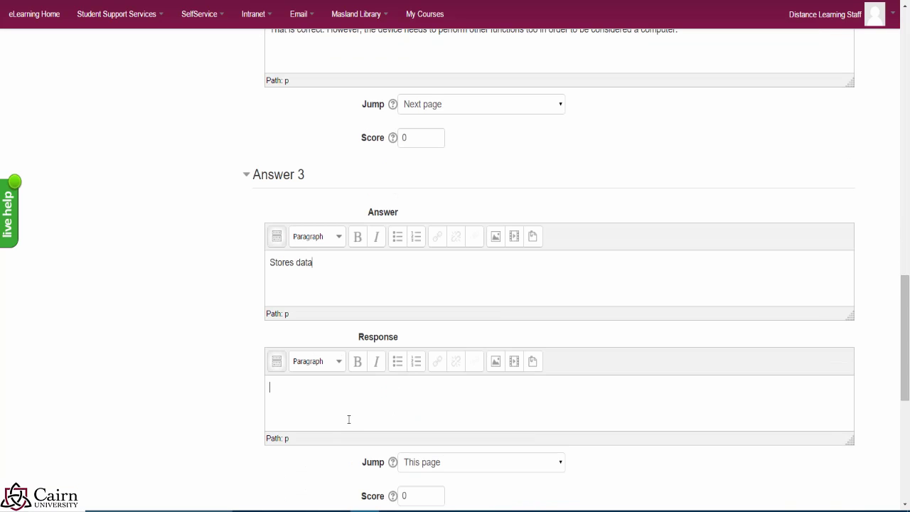
pyautogui.click(349, 415)
pyautogui.write('That is correct. However, the device needs to perform other functions too in order to be considered a computer.')
pyautogui.scroll(-1, 392, 447)
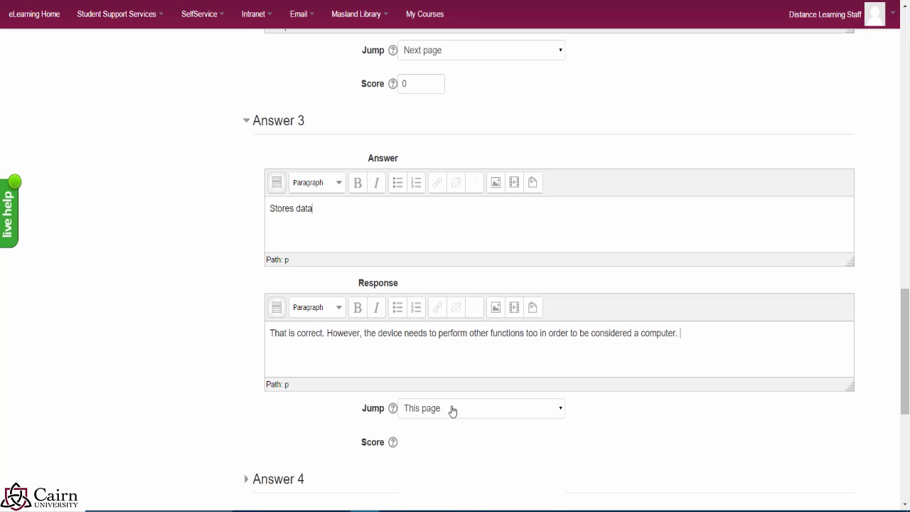
pyautogui.click(450, 408)
pyautogui.click(430, 437)
pyautogui.click(422, 442)
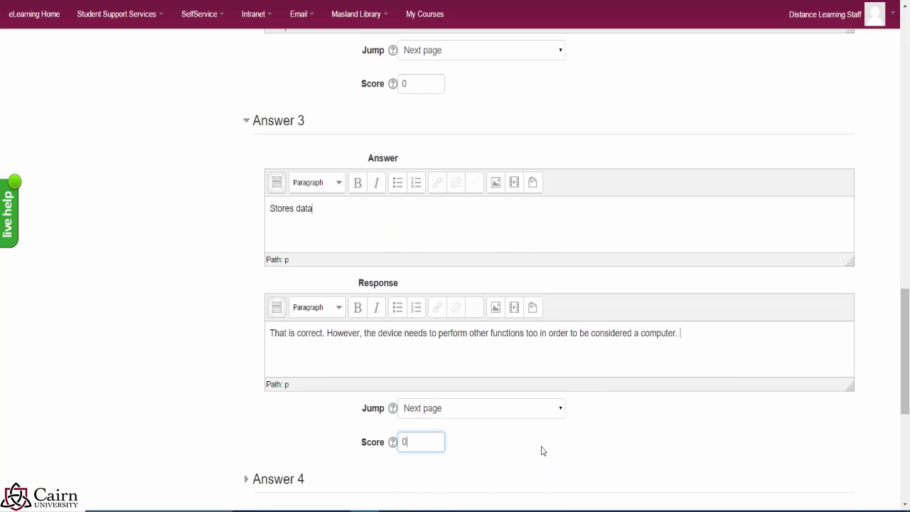
pyautogui.scroll(-1, 544, 452)
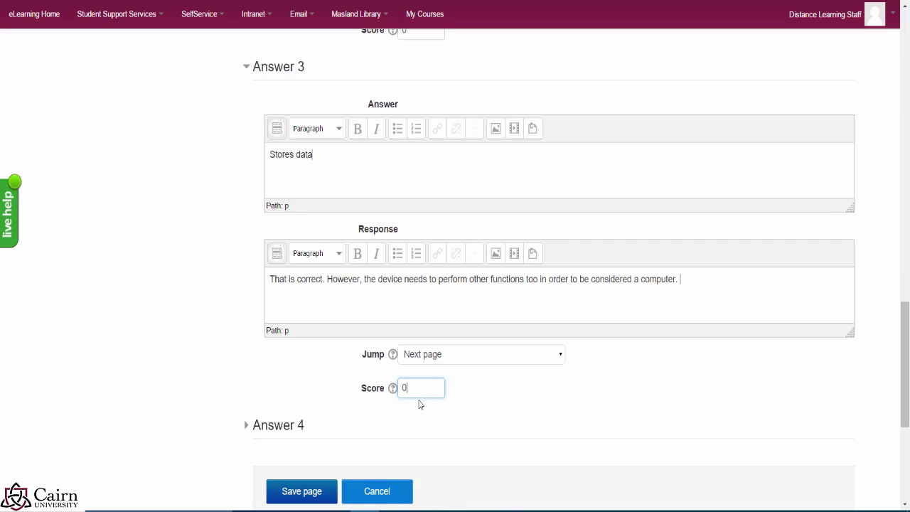
# Step: Fill Answer 4 'Outputs data' with the shared feedback and a Next page jump
pyautogui.click(259, 429)
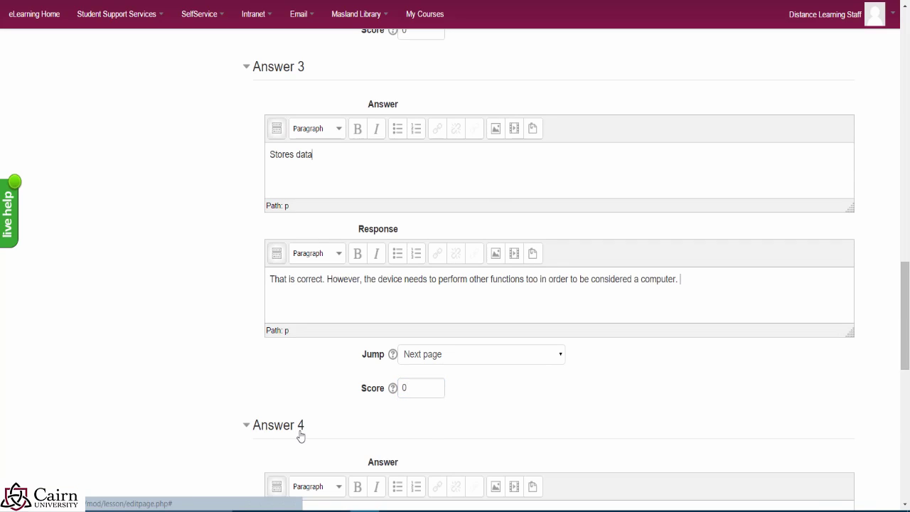
pyautogui.scroll(-1, 428, 431)
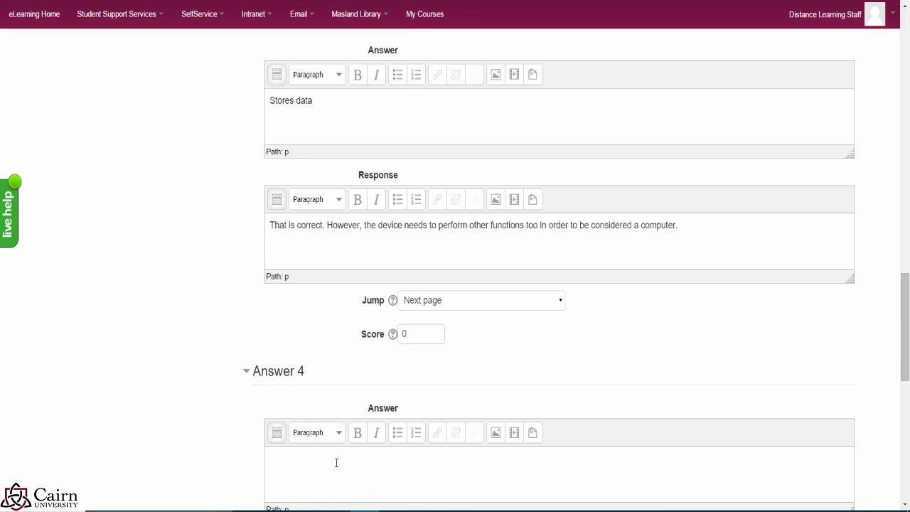
pyautogui.write('uts data')
pyautogui.scroll(-3, 337, 463)
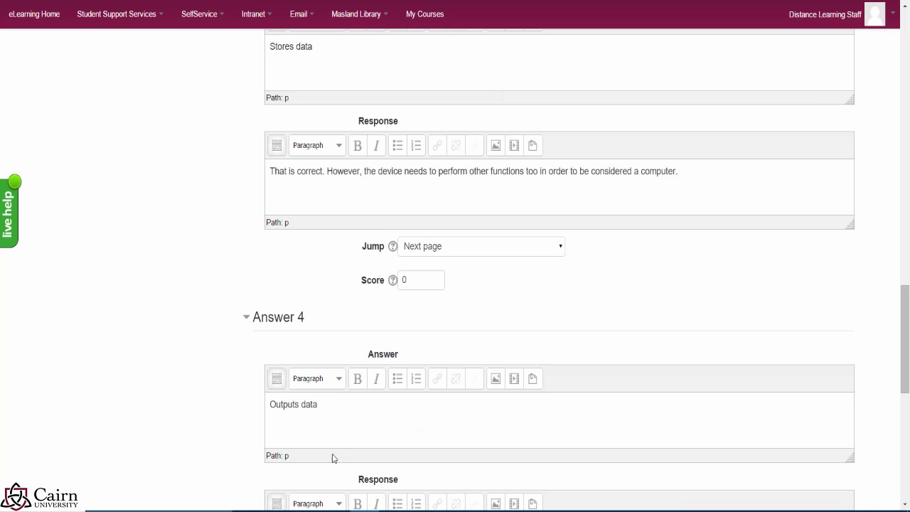
pyautogui.click(314, 444)
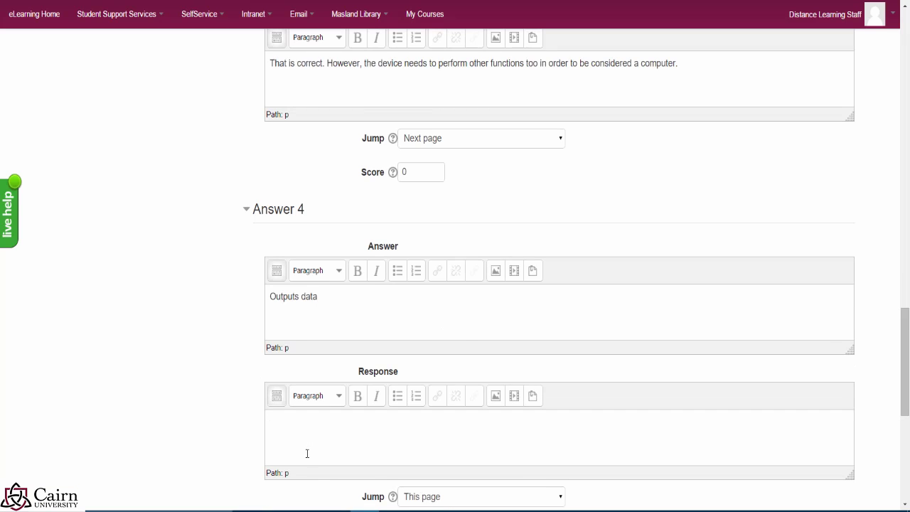
pyautogui.write('That is correct. However, the device needs to perform other functions too in order to be considered a computer.')
pyautogui.scroll(-1, 398, 451)
pyautogui.click(431, 448)
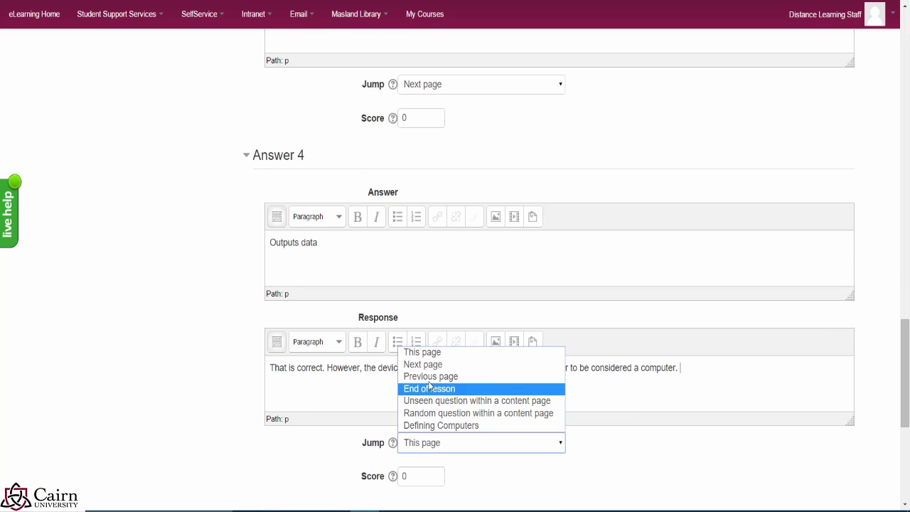
pyautogui.click(426, 364)
pyautogui.scroll(-2, 491, 462)
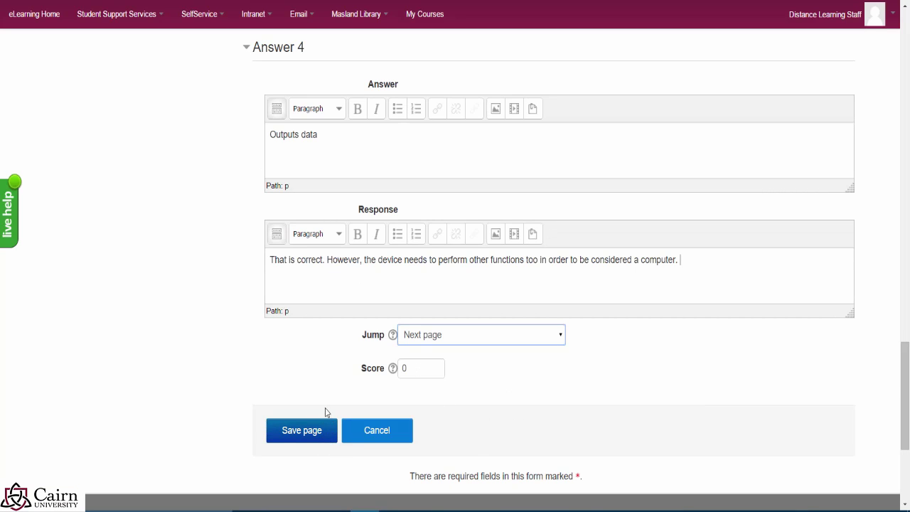
# Step: Save the completed multichoice question page to Lesson 1
pyautogui.scroll(2, 362, 398)
pyautogui.scroll(11, 359, 403)
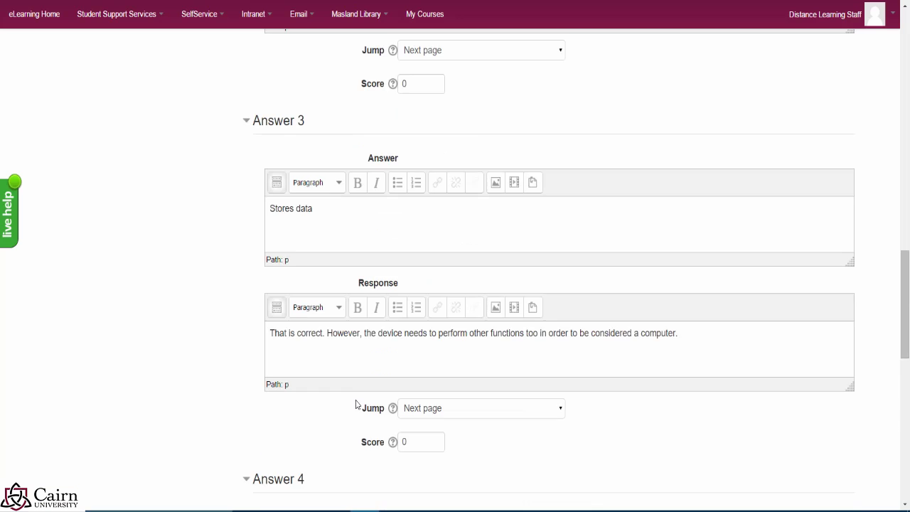
pyautogui.scroll(4, 349, 402)
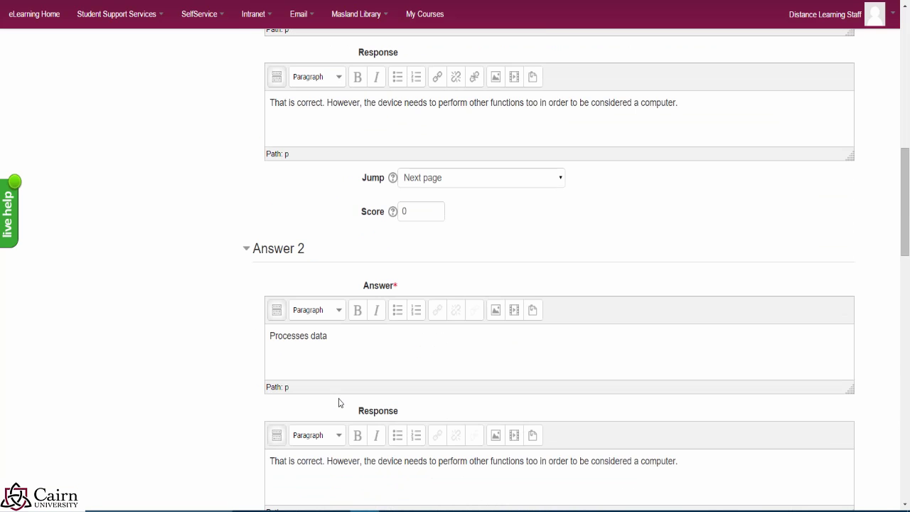
pyautogui.scroll(-11, 338, 403)
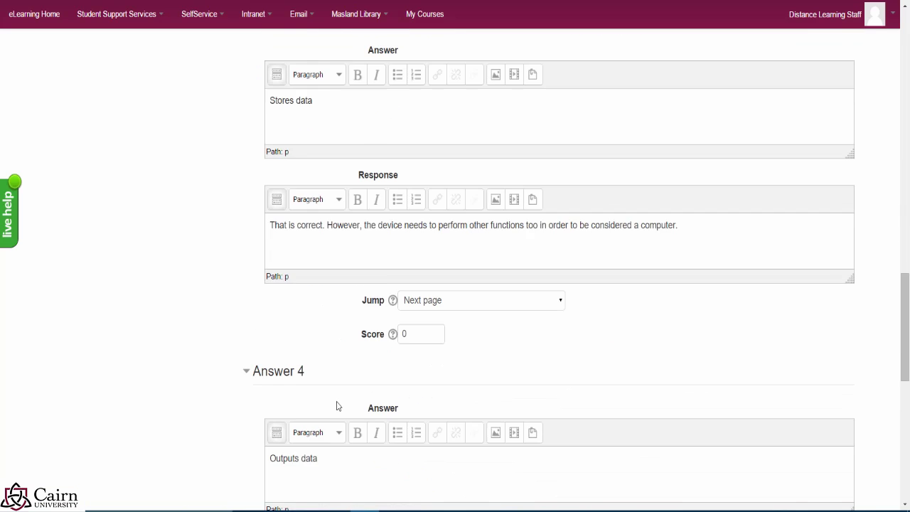
pyautogui.scroll(-6, 336, 406)
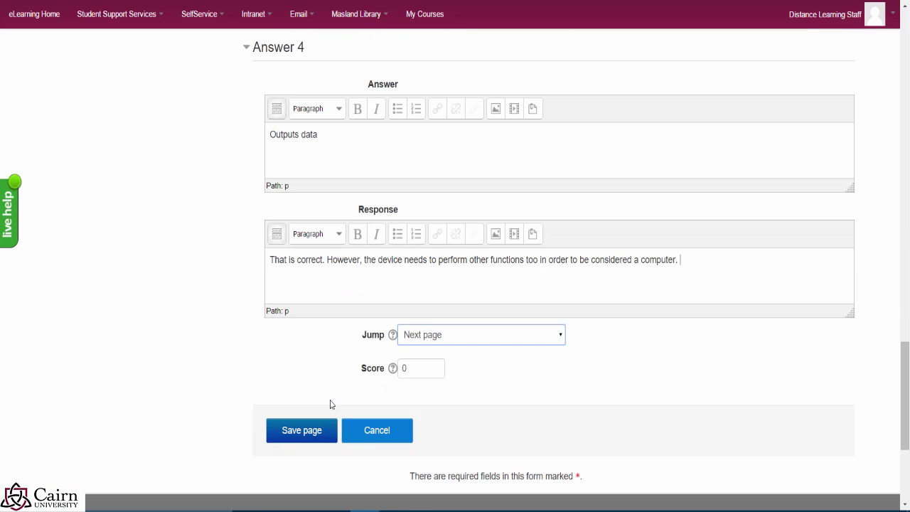
pyautogui.scroll(-1, 332, 406)
pyautogui.scroll(2, 349, 416)
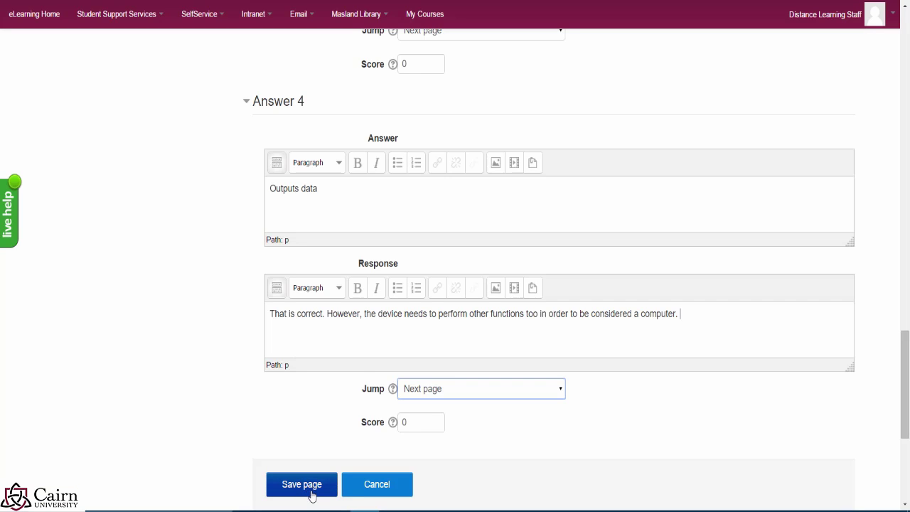
pyautogui.click(310, 490)
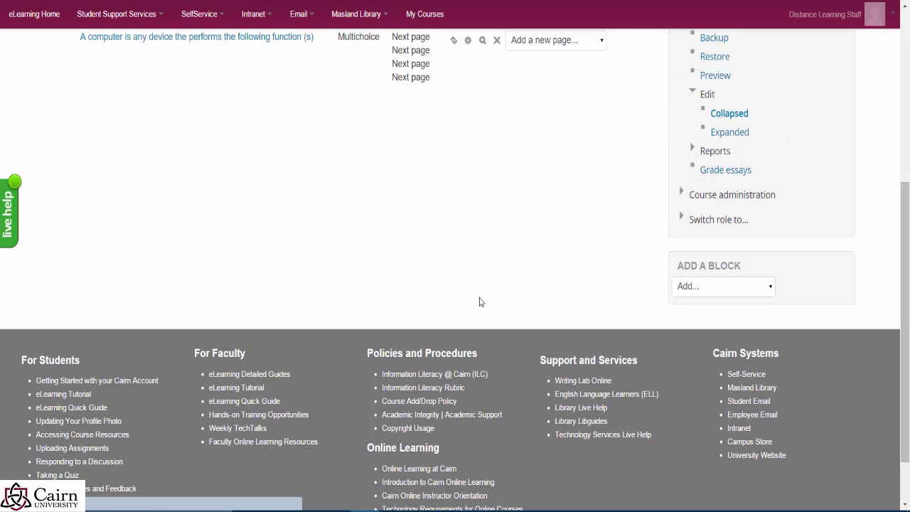
pyautogui.scroll(3, 479, 300)
pyautogui.scroll(2, 656, 249)
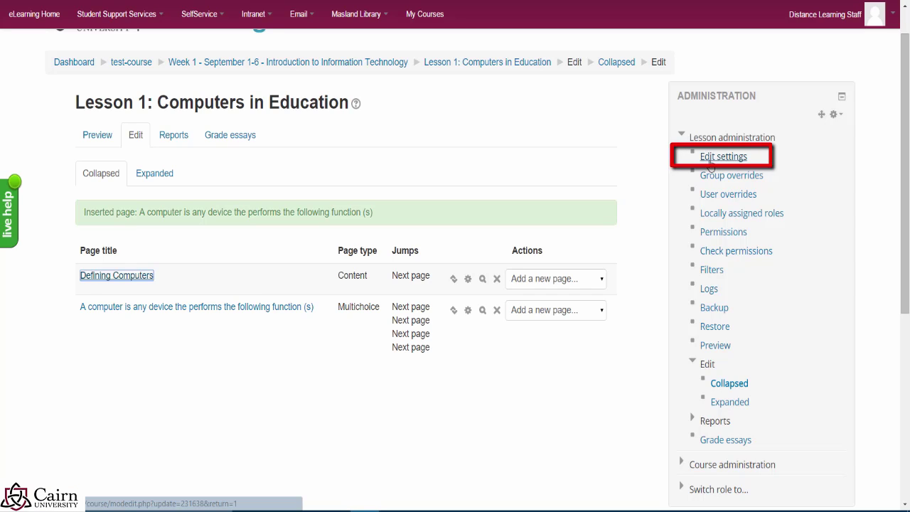
# Step: In the lesson settings' Appearance section, set Maximum number of answers to 5, then save and display
pyautogui.click(710, 162)
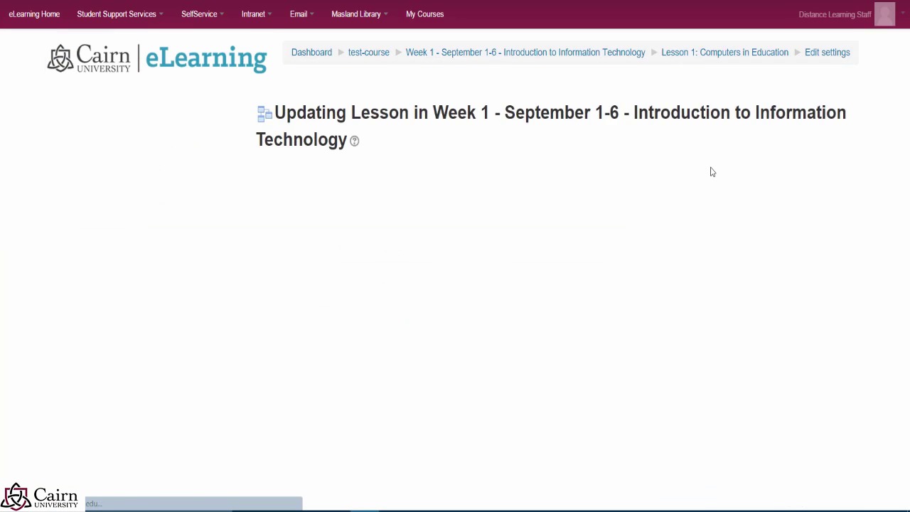
pyautogui.scroll(-4, 315, 327)
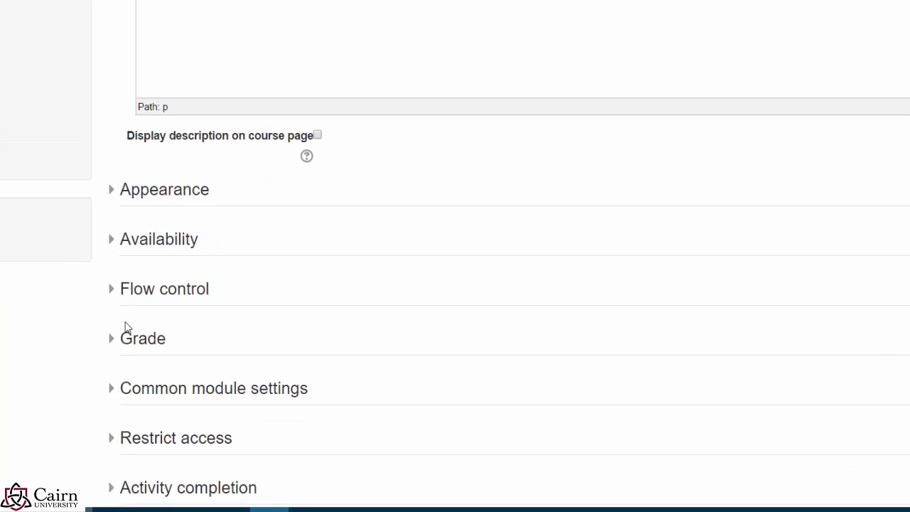
pyautogui.click(47, 274)
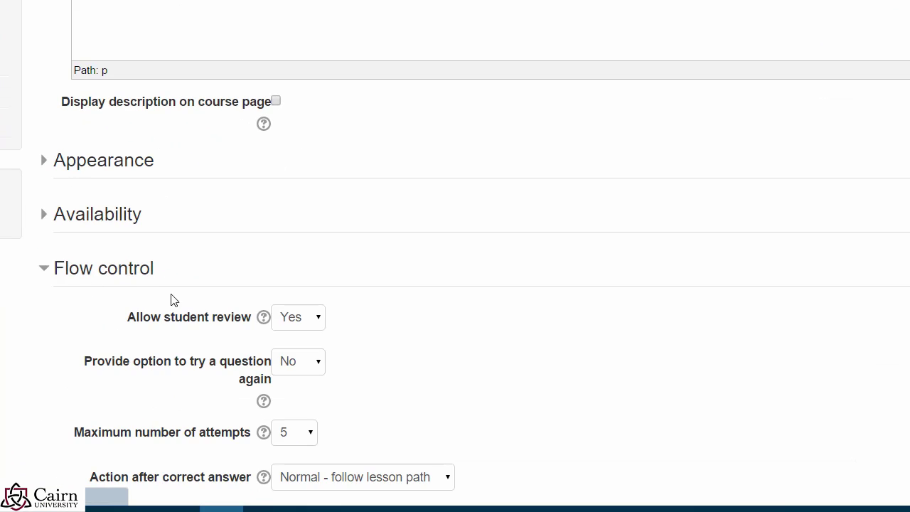
pyautogui.click(50, 226)
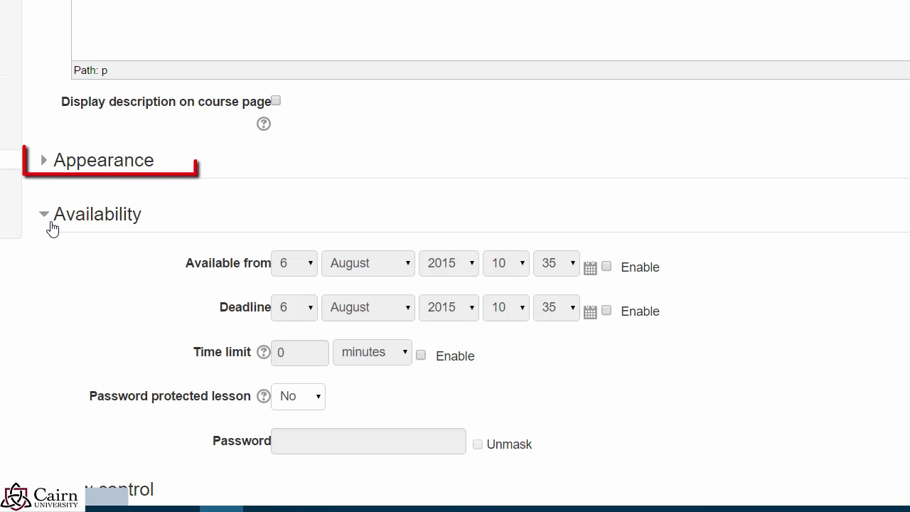
pyautogui.click(45, 158)
pyautogui.scroll(-4, 436, 189)
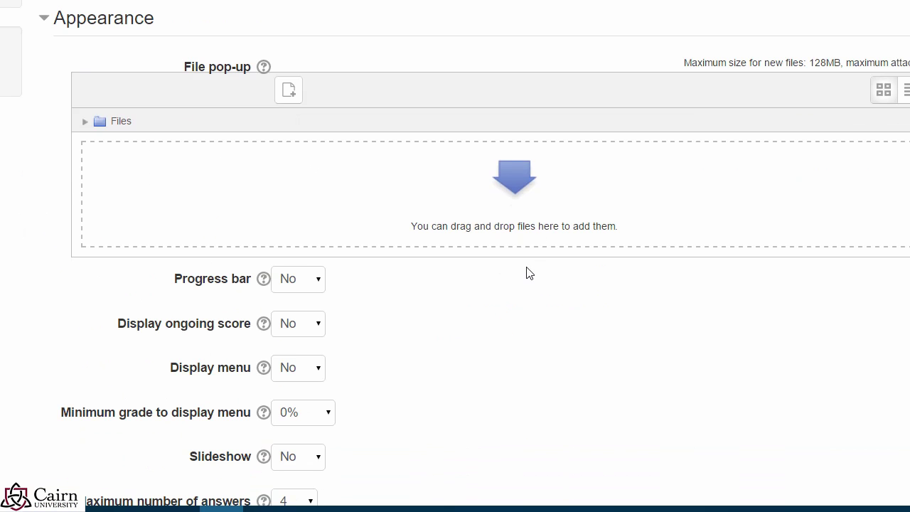
pyautogui.click(309, 361)
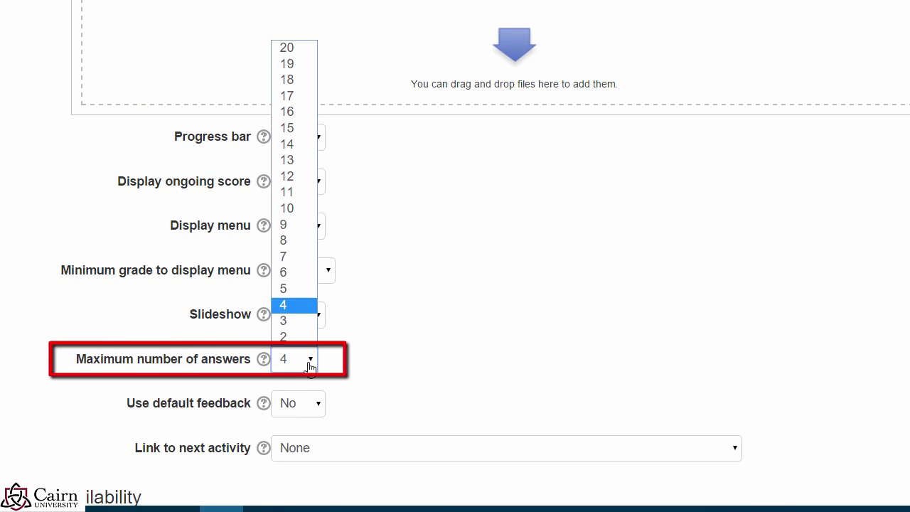
pyautogui.click(297, 289)
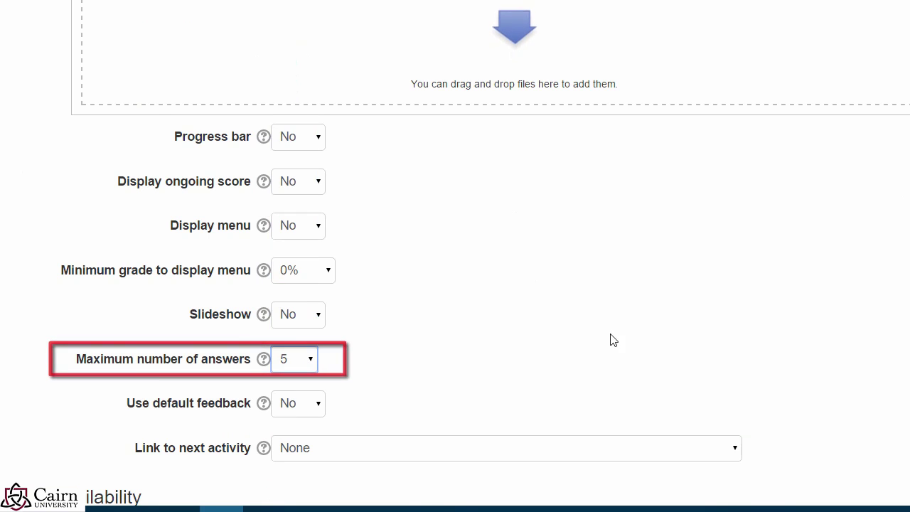
pyautogui.scroll(-2, 612, 339)
pyautogui.scroll(-10, 391, 396)
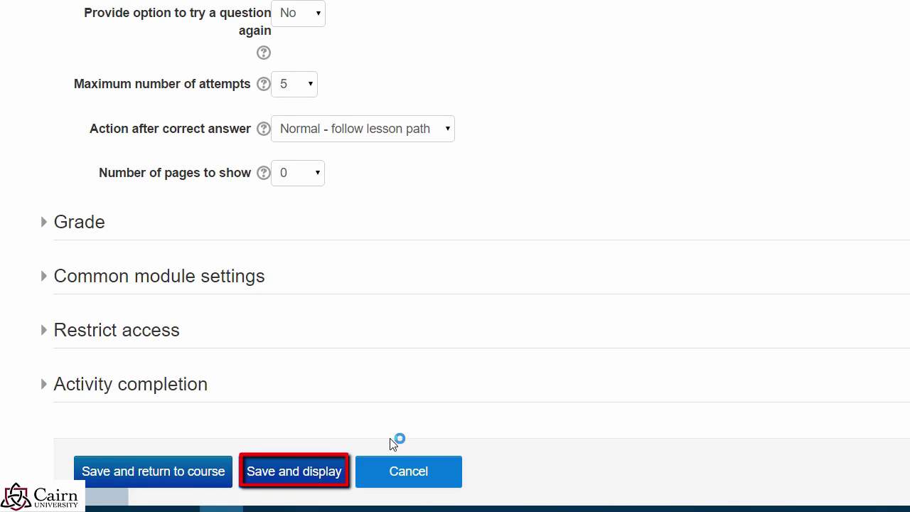
pyautogui.click(346, 459)
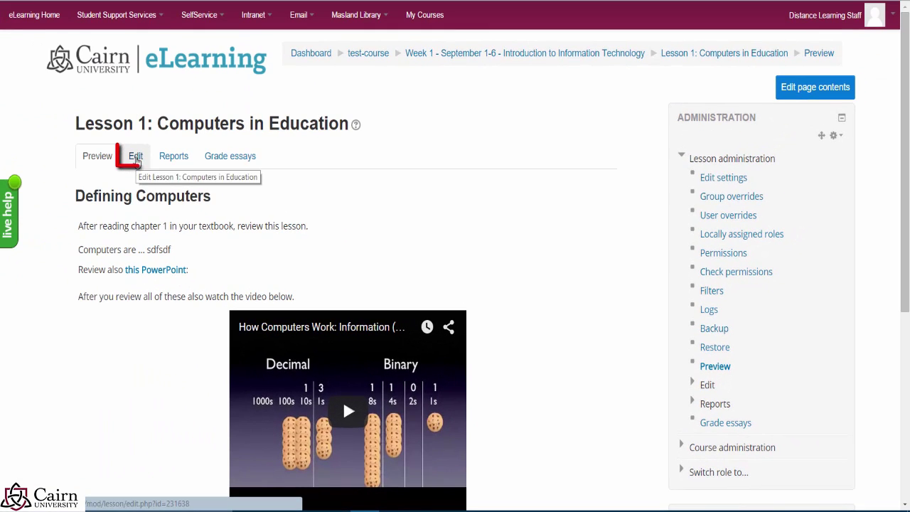
# Step: Reopen the multichoice question page for editing from the lesson's page list
pyautogui.click(136, 158)
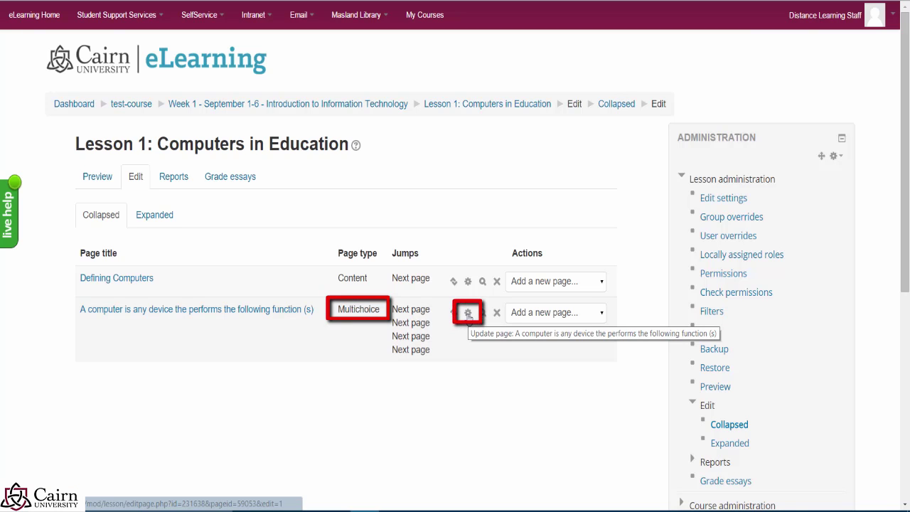
pyautogui.click(468, 313)
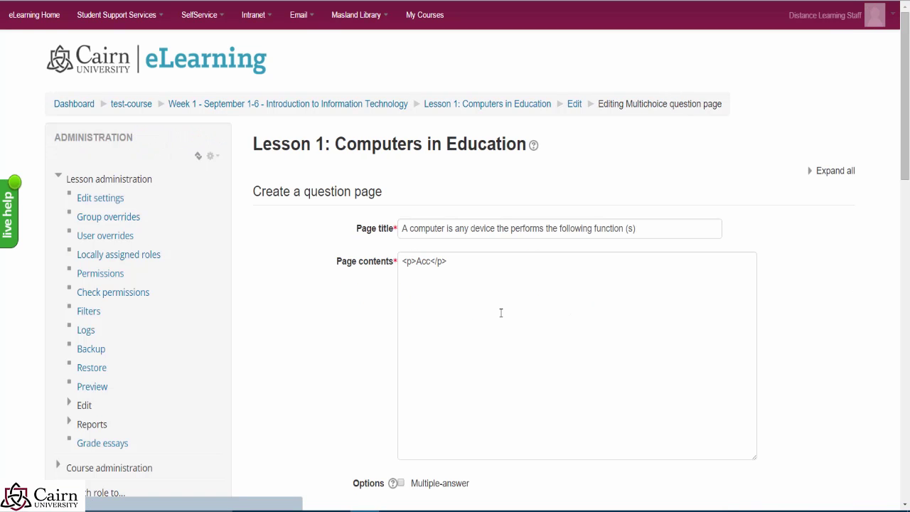
pyautogui.scroll(-7, 369, 333)
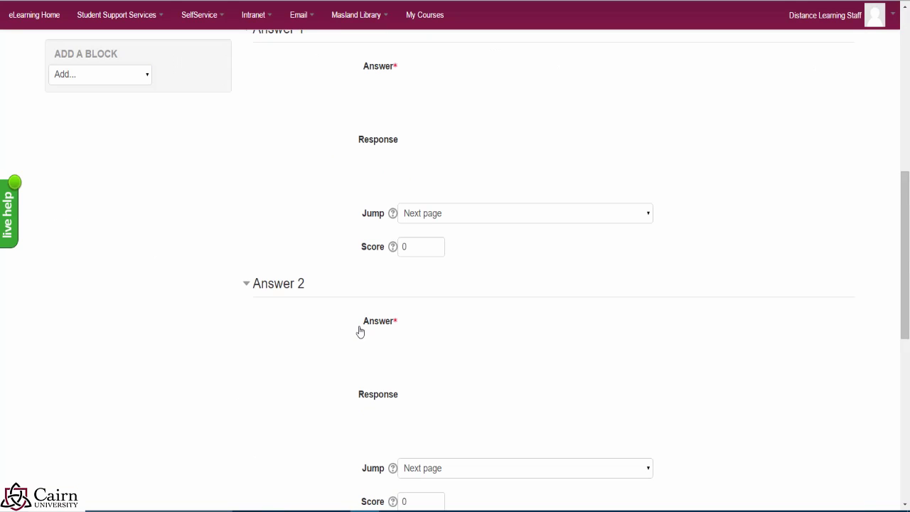
pyautogui.scroll(-8, 359, 328)
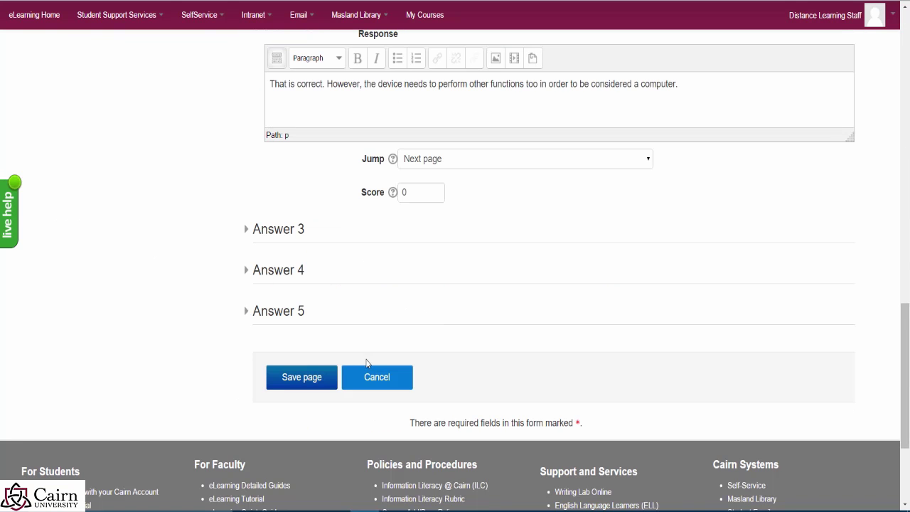
# Step: Expand the Answer 3, Answer 4 and Answer 5 sections to prepare the fifth answer
pyautogui.click(250, 239)
pyautogui.scroll(-3, 359, 327)
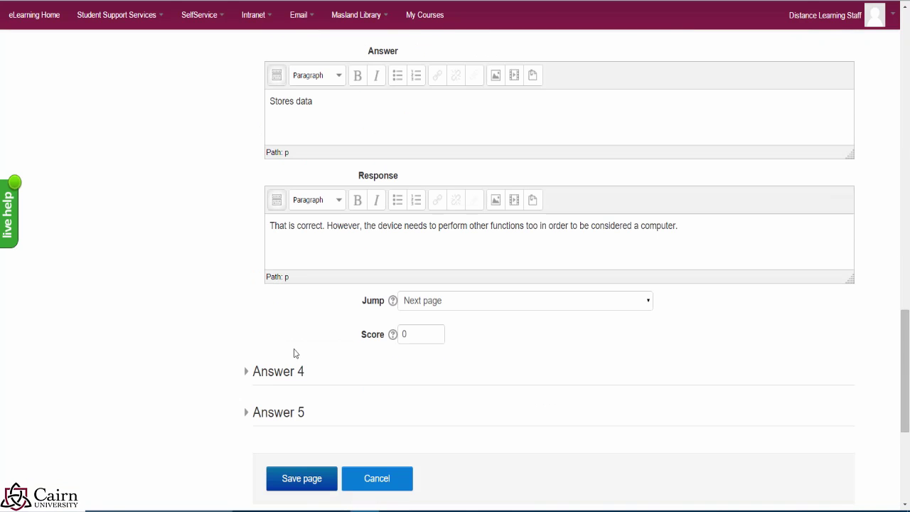
pyautogui.click(249, 371)
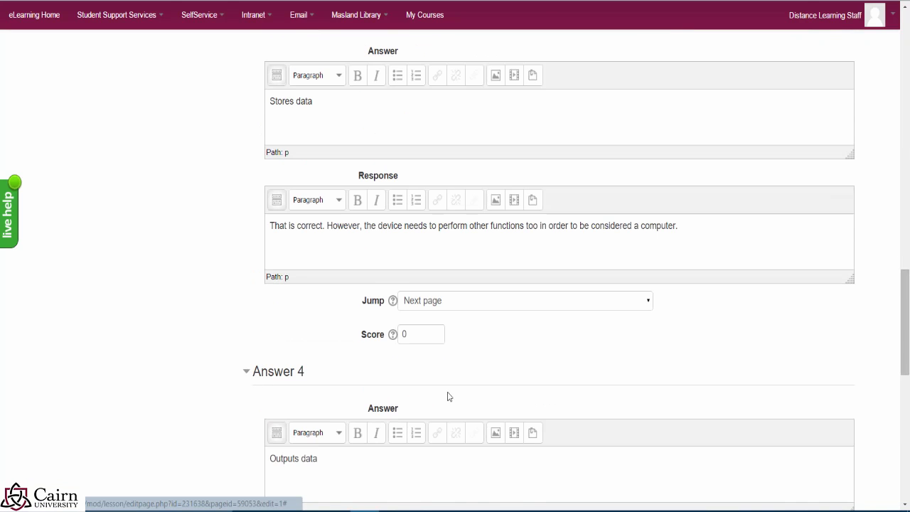
pyautogui.scroll(-5, 448, 396)
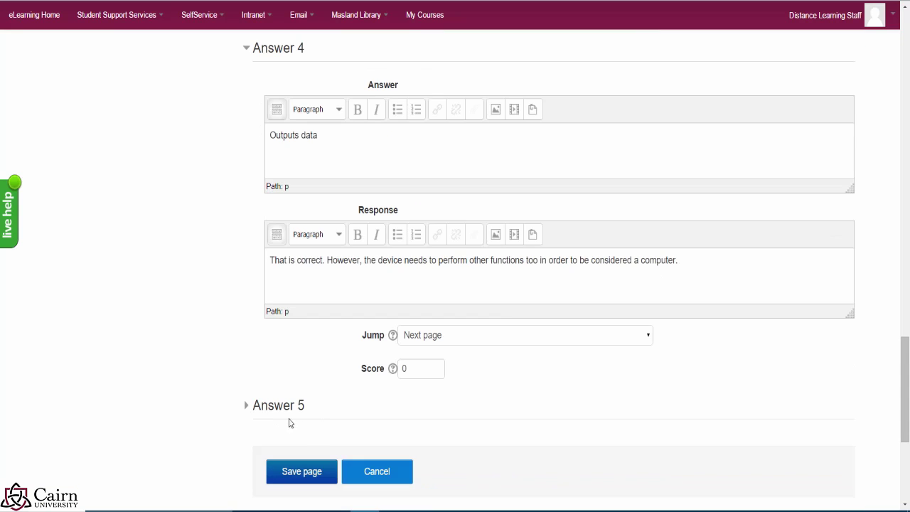
pyautogui.click(246, 405)
pyautogui.scroll(-2, 364, 410)
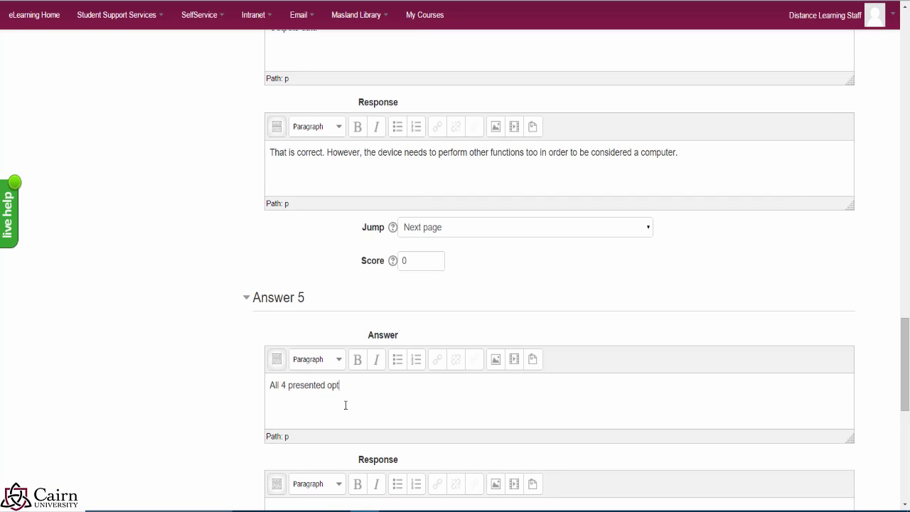
# Step: Finish Answer 5 as 'All 4 presented options.' and write its correct-answer feedback
pyautogui.write('ions.')
pyautogui.scroll(-3, 340, 411)
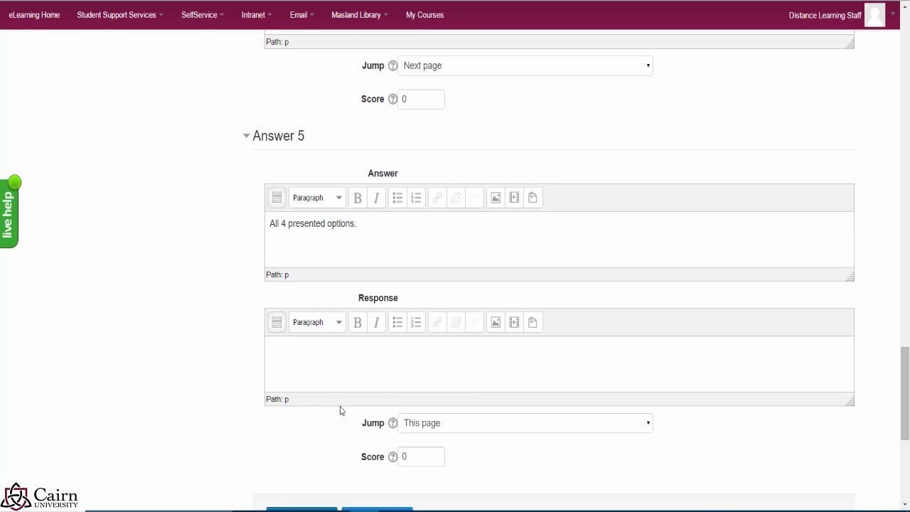
pyautogui.click(335, 359)
pyautogui.write('The')
pyautogui.write('t is correct. A device needs to perform at least these four basic functions in order to be considered a c')
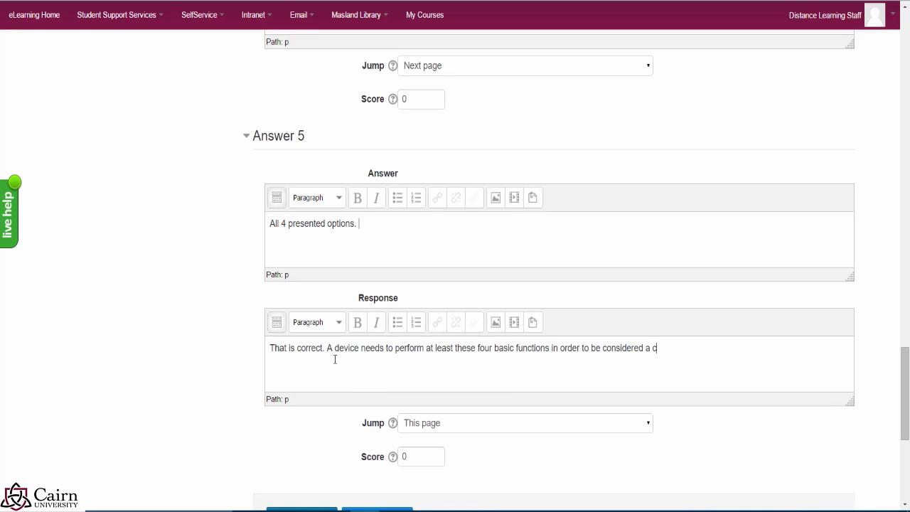
# Step: Set Answer 5 to jump to Next page with score 10, and save the page
pyautogui.click(420, 424)
pyautogui.press('Down')
pyautogui.press('Down')
pyautogui.press('Up')
pyautogui.press('Return')
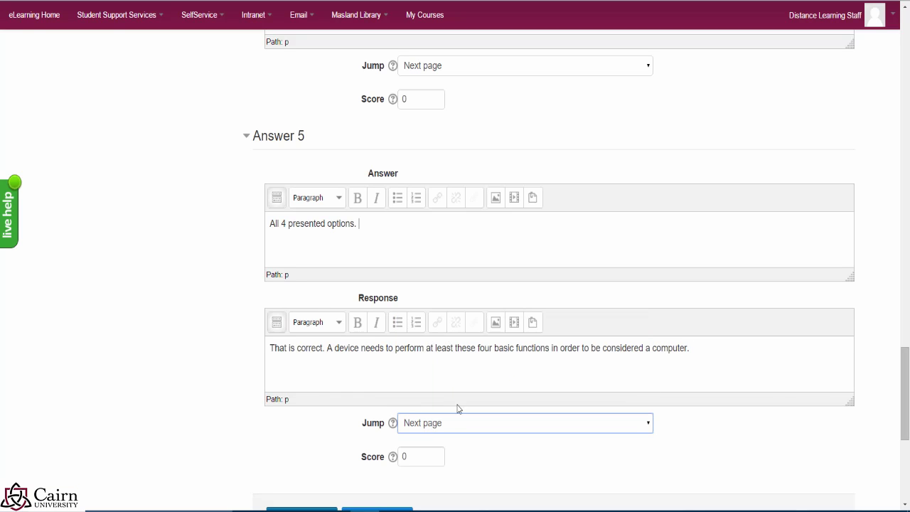
pyautogui.doubleClick(422, 455)
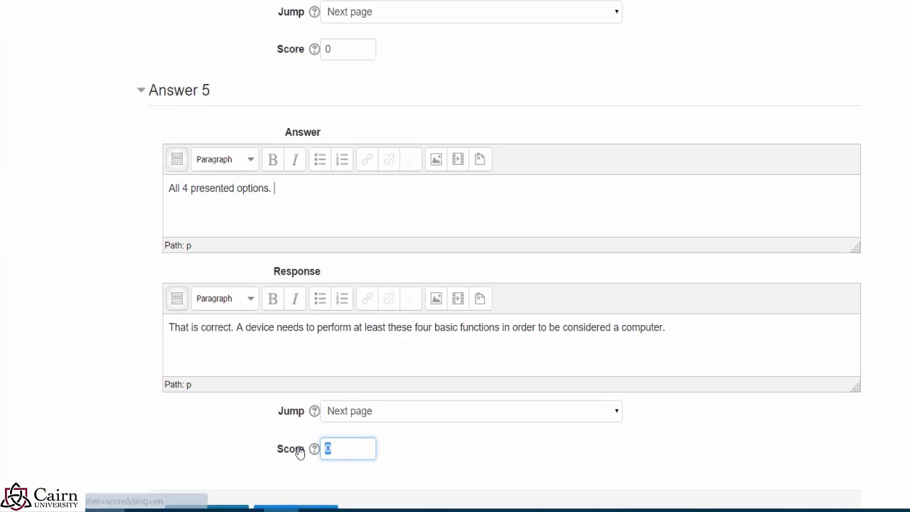
pyautogui.write('1')
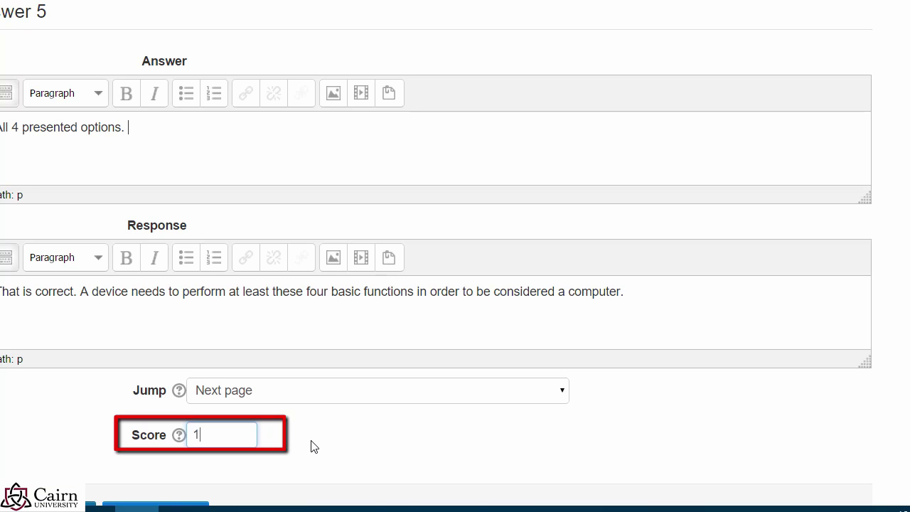
pyautogui.write('0')
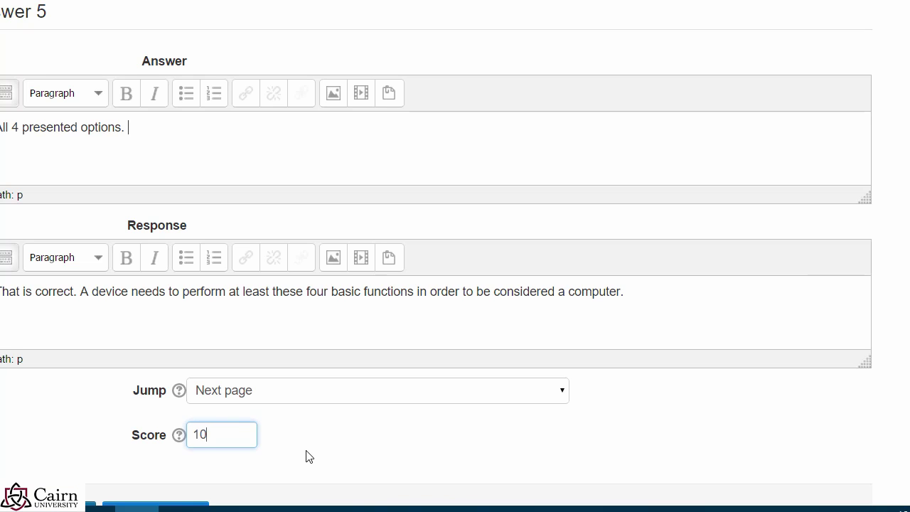
pyautogui.scroll(-2, 341, 455)
pyautogui.click(63, 386)
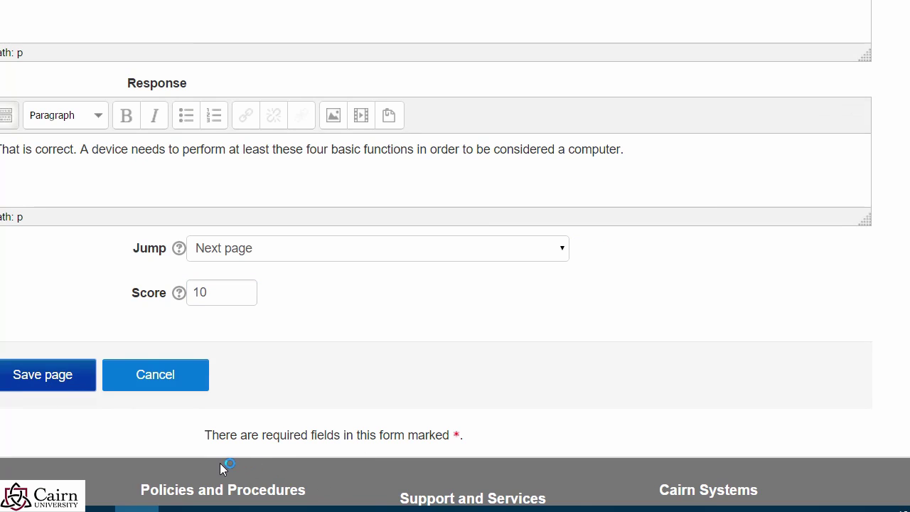
pyautogui.scroll(-5, 57, 406)
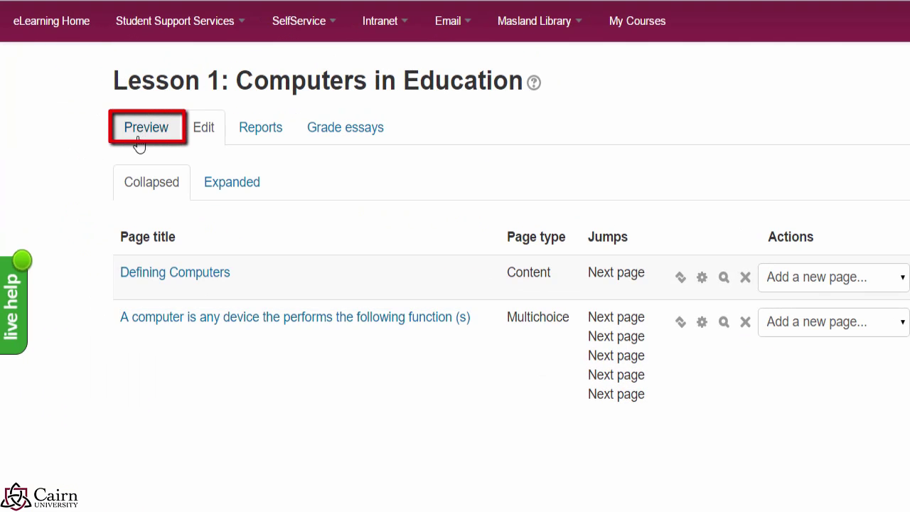
# Step: Preview Lesson 1, answer 'All 4 presented options.' and continue to the end-of-lesson page
pyautogui.click(139, 131)
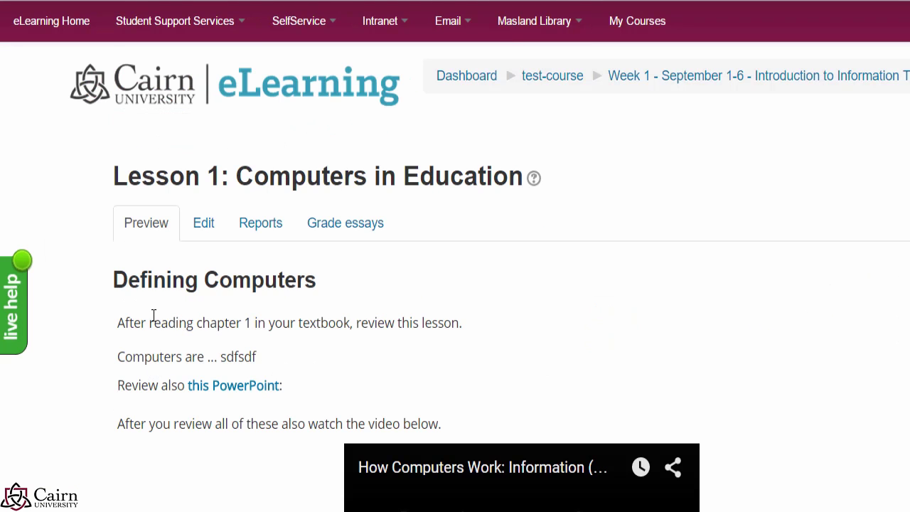
pyautogui.scroll(-1, 151, 320)
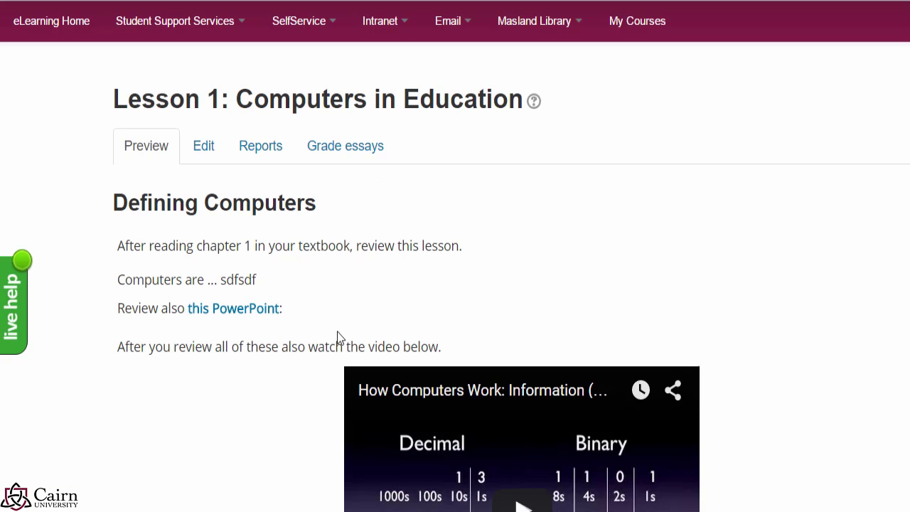
pyautogui.scroll(-1, 311, 459)
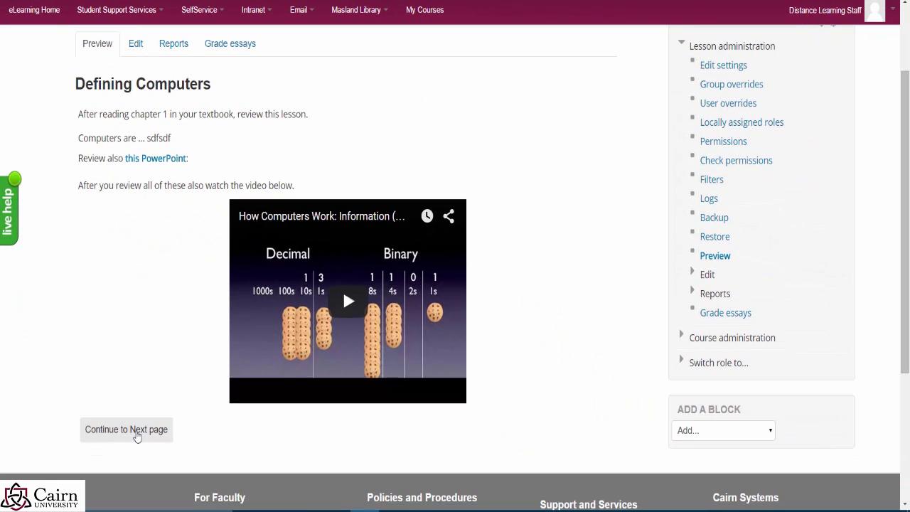
pyautogui.click(135, 437)
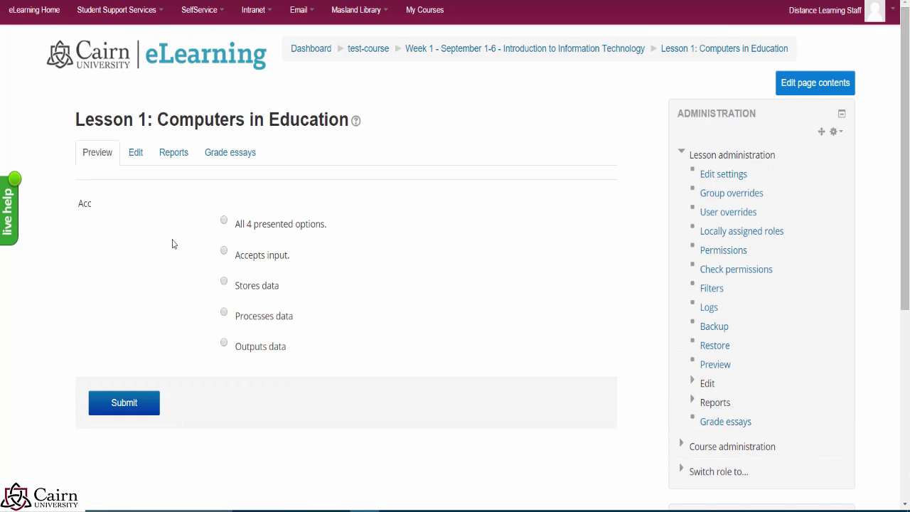
pyautogui.scroll(-1, 121, 241)
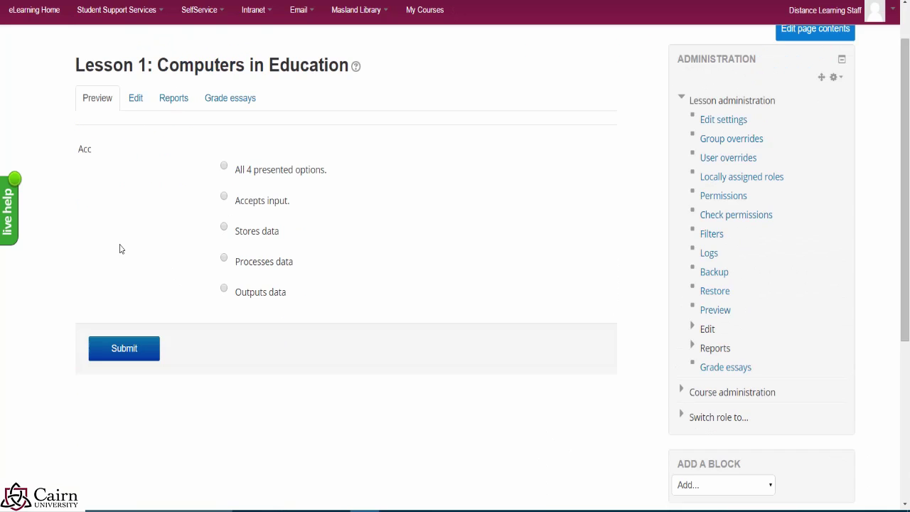
pyautogui.click(224, 165)
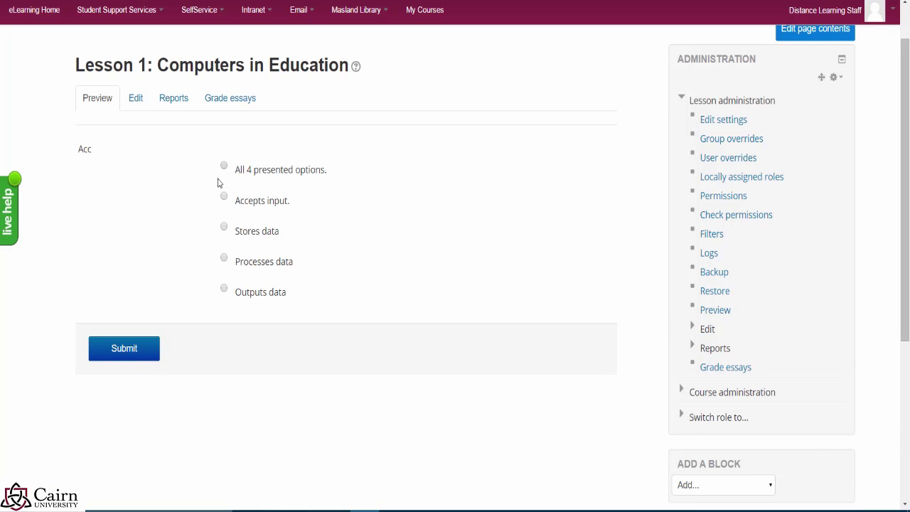
pyautogui.click(142, 356)
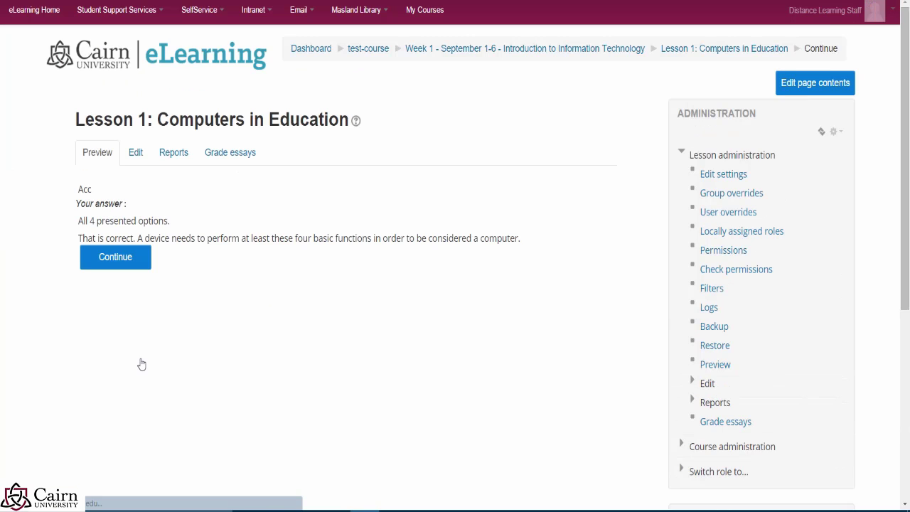
pyautogui.moveTo(87, 240); pyautogui.dragTo(525, 239)
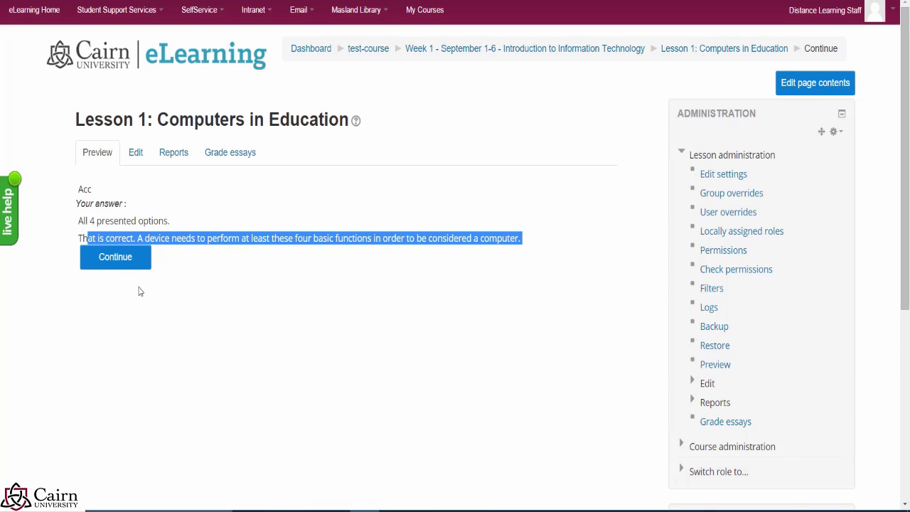
pyautogui.click(122, 267)
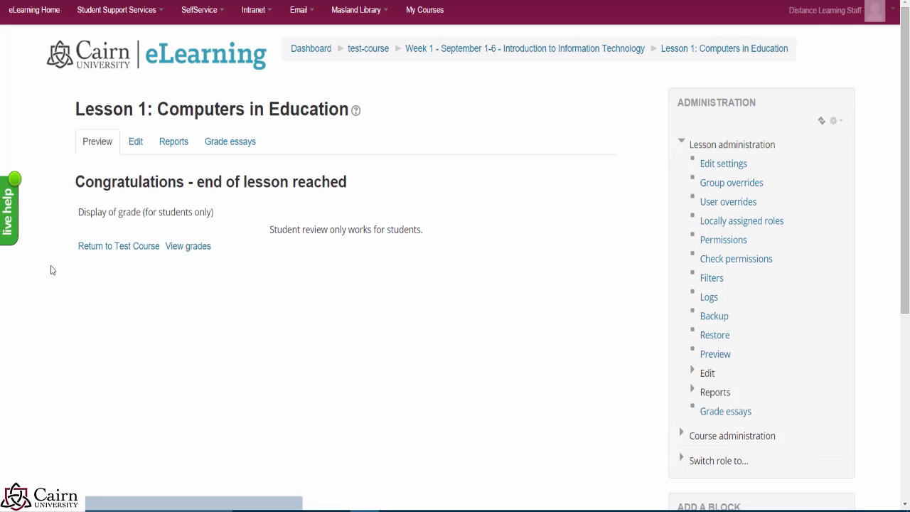
# Step: Add a True/false question page after the multichoice page
pyautogui.click(136, 143)
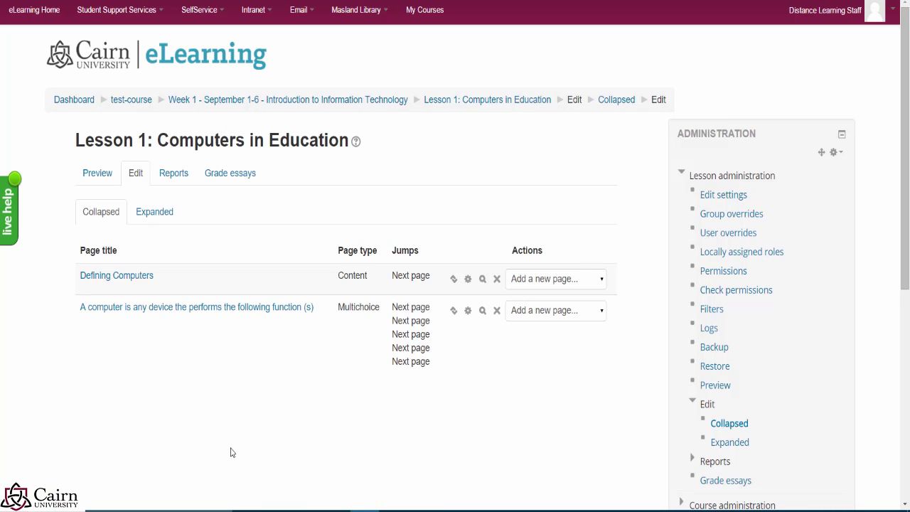
pyautogui.click(592, 314)
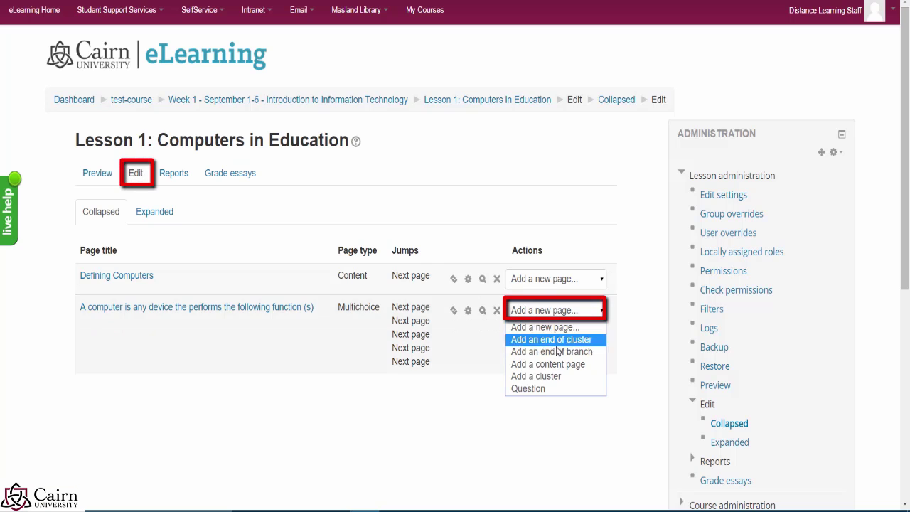
pyautogui.click(522, 388)
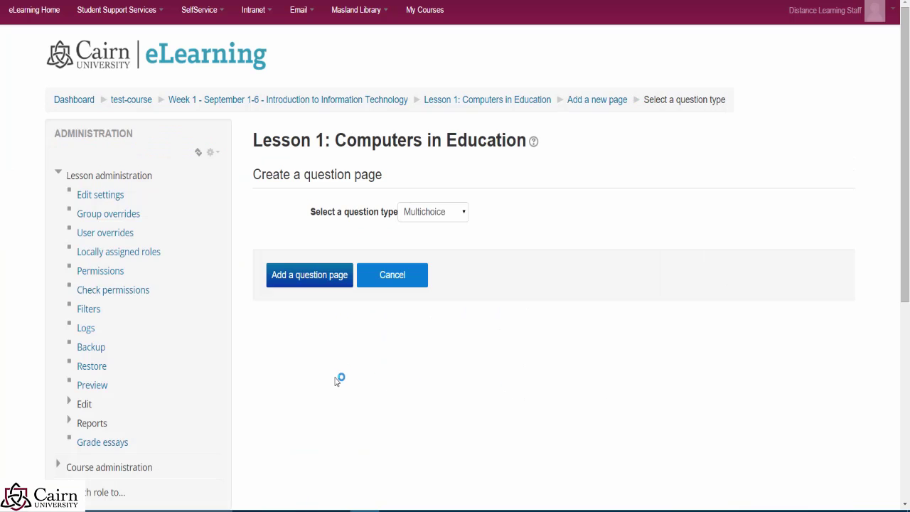
pyautogui.click(424, 215)
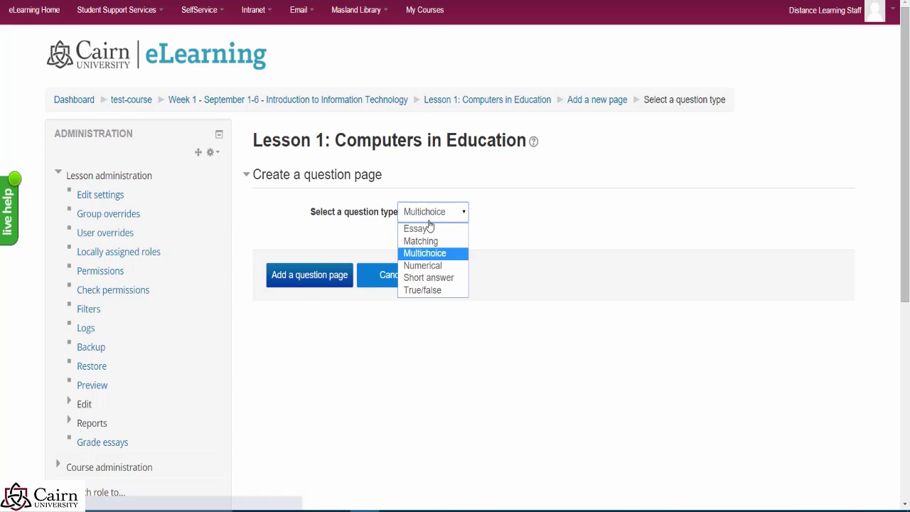
pyautogui.click(431, 289)
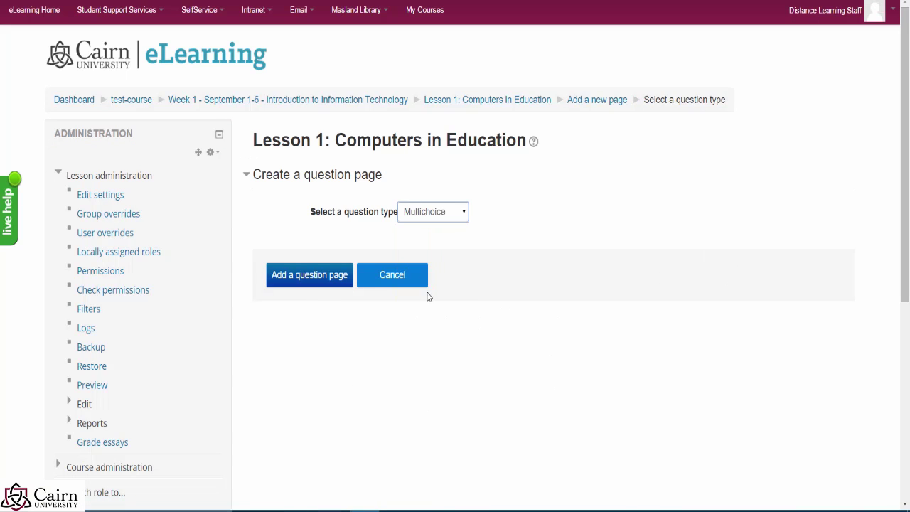
pyautogui.click(311, 280)
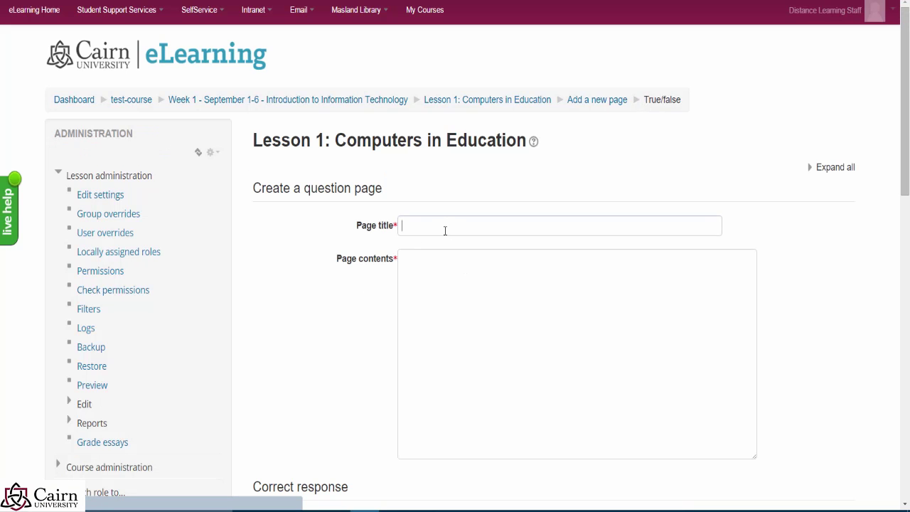
# Step: Title the page 'Computers perform at least 4 basic functions', reuse it as contents, and clear the default feedback
pyautogui.click(447, 229)
pyautogui.write('Com')
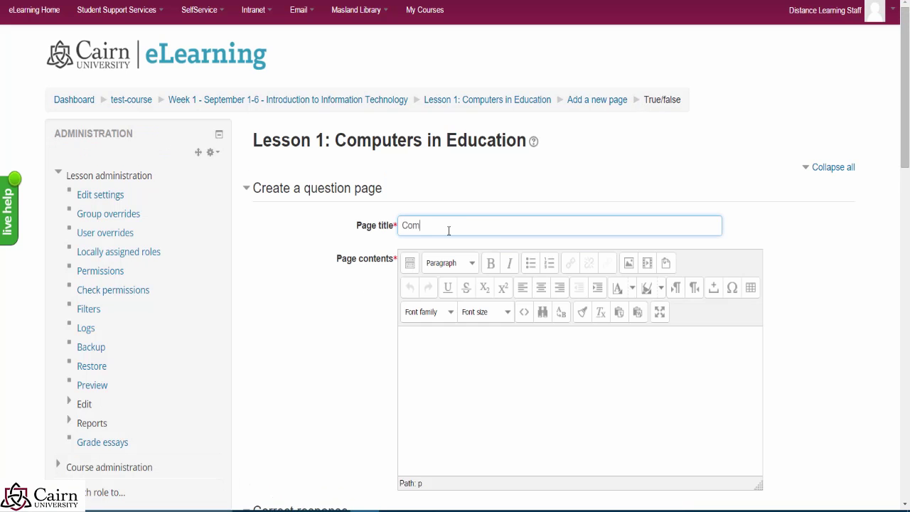
pyautogui.write('puters perform at least 4 basic functions')
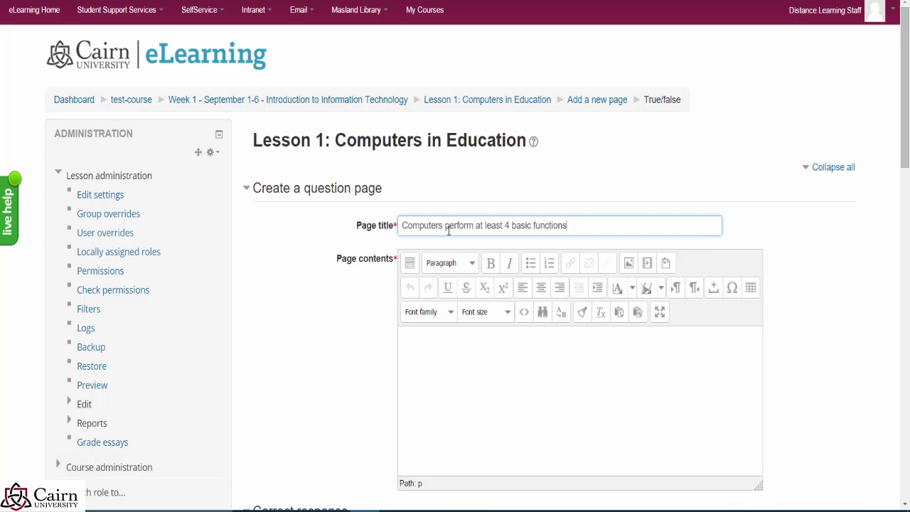
pyautogui.moveTo(586, 226); pyautogui.dragTo(317, 227)
pyautogui.hotkey('ctrl', 'c')
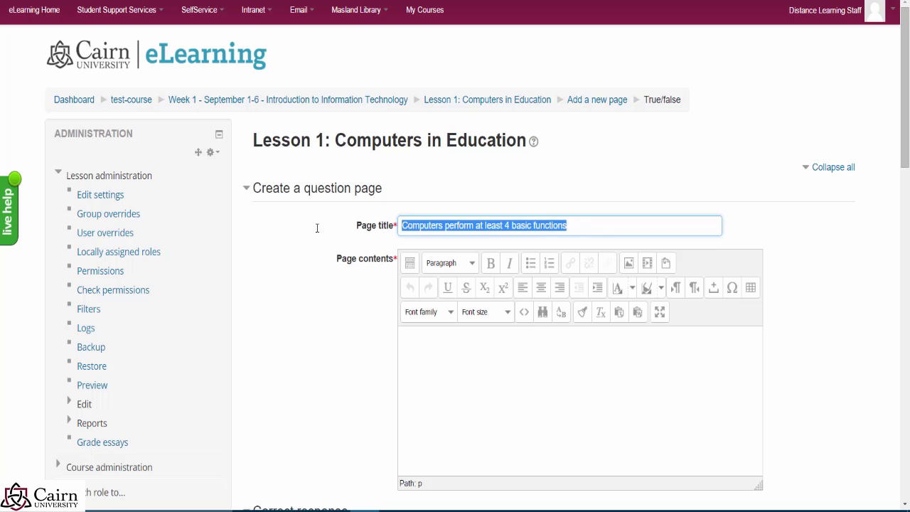
pyautogui.click(526, 366)
pyautogui.hotkey('ctrl', 'v')
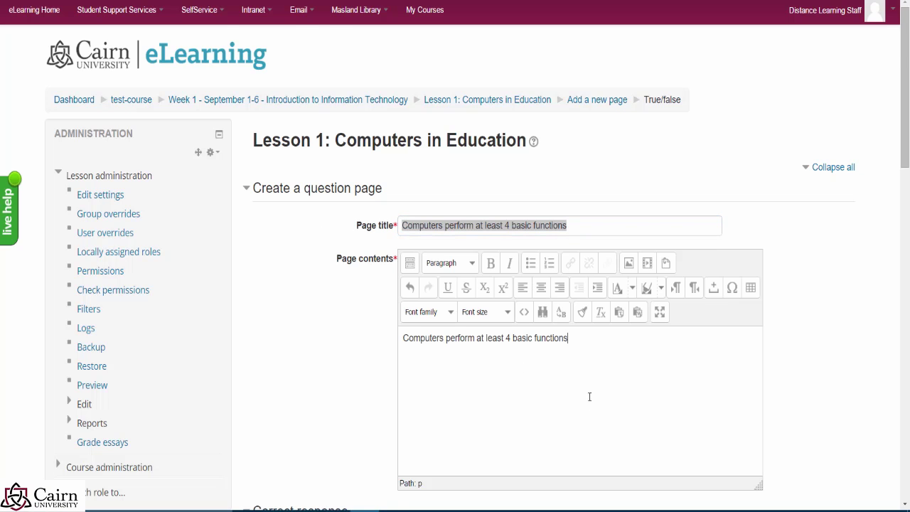
pyautogui.scroll(-3, 311, 278)
pyautogui.scroll(-1, 338, 293)
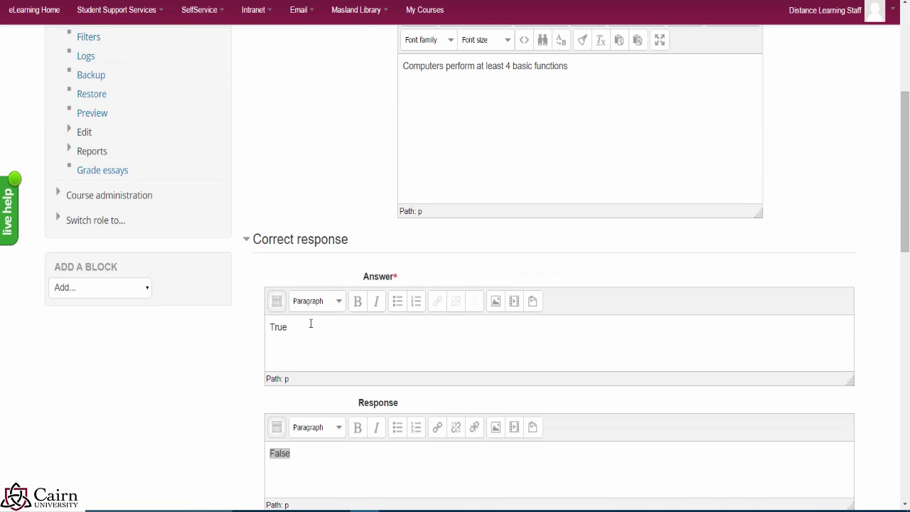
pyautogui.click(304, 455)
pyautogui.hotkey('ctrl', 'a')
pyautogui.press('BackSpace')
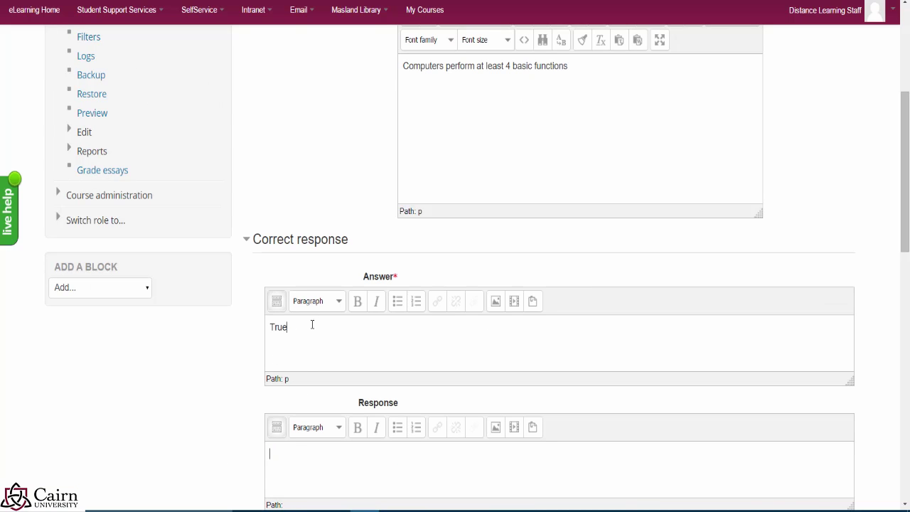
# Step: Make True the correct answer with a score of 5
pyautogui.doubleClick(285, 328)
pyautogui.click(346, 467)
pyautogui.scroll(-2, 308, 359)
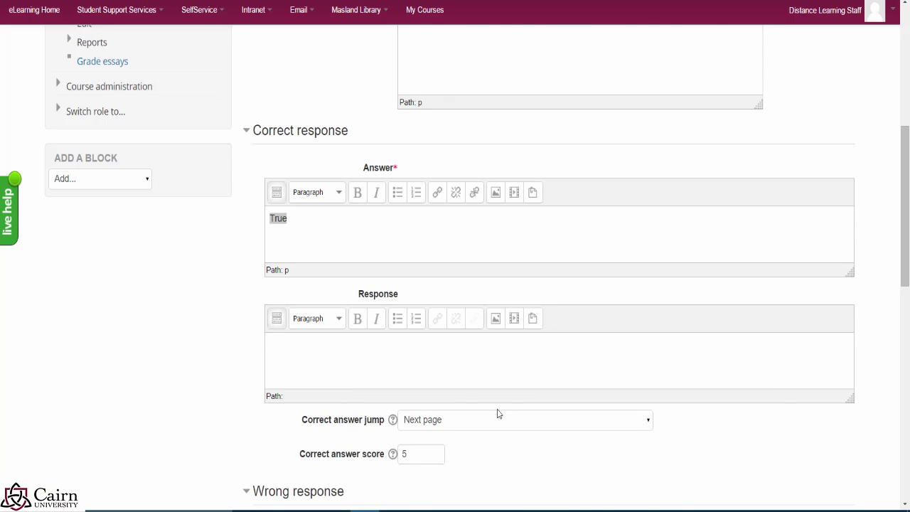
pyautogui.click(420, 454)
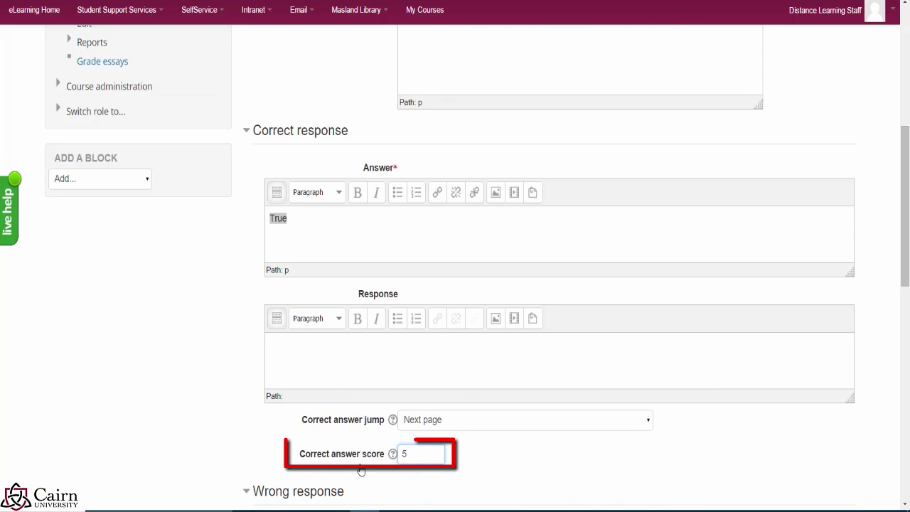
pyautogui.moveTo(418, 458); pyautogui.dragTo(403, 458)
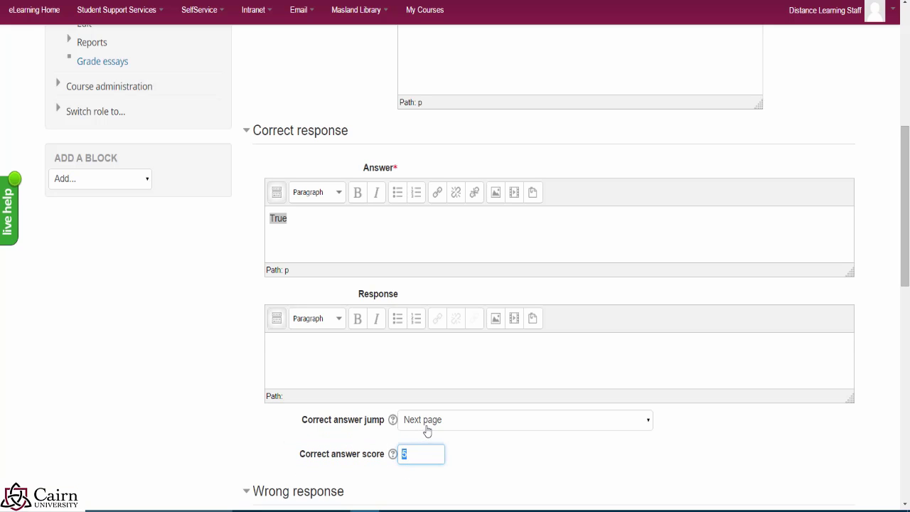
pyautogui.scroll(-2, 427, 452)
pyautogui.scroll(-1, 341, 416)
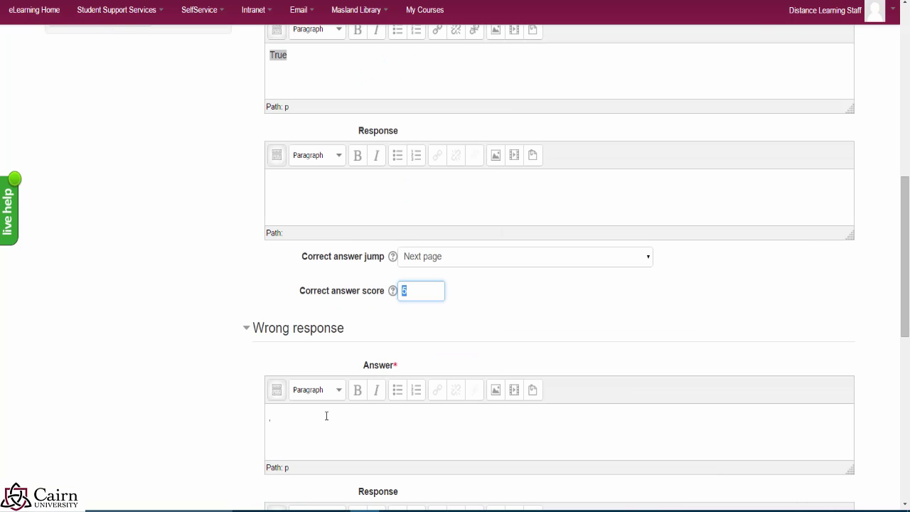
# Step: Make False the wrong answer, jumping to Next page with score 0
pyautogui.click(280, 417)
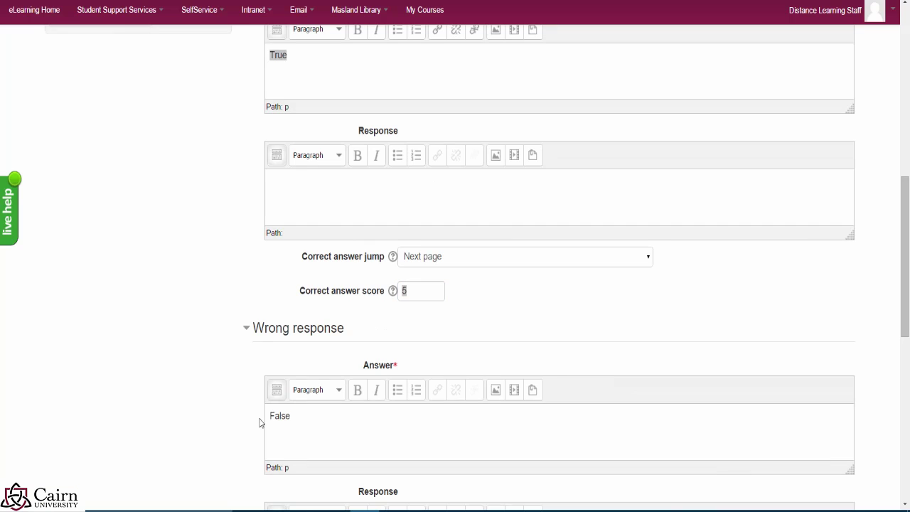
pyautogui.scroll(-2, 475, 393)
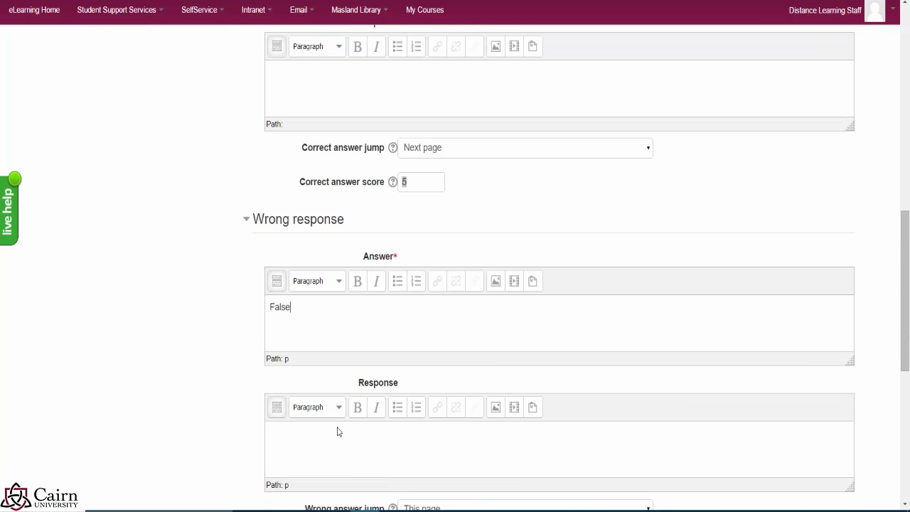
pyautogui.scroll(-2, 329, 437)
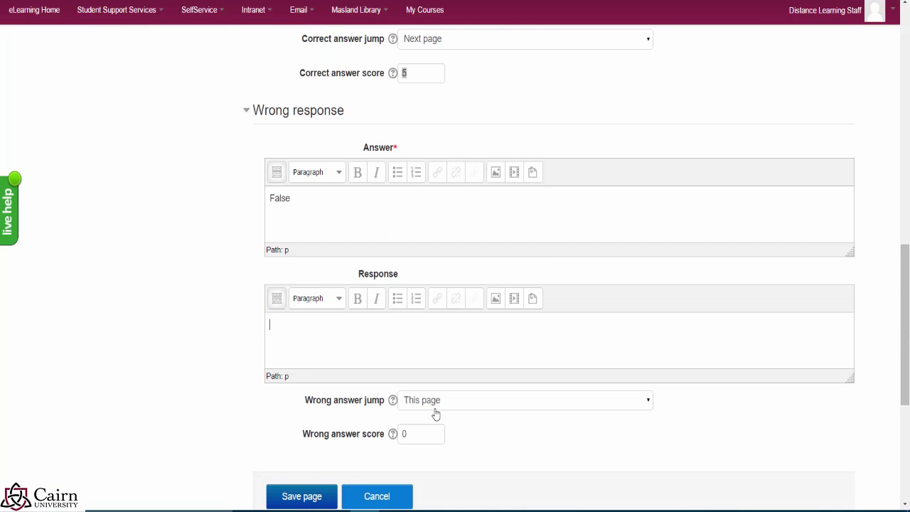
pyautogui.click(440, 410)
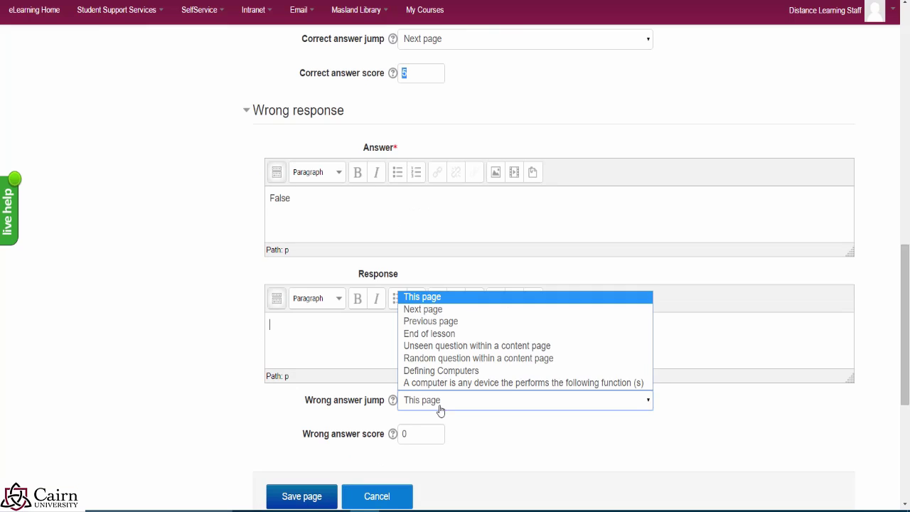
pyautogui.click(433, 311)
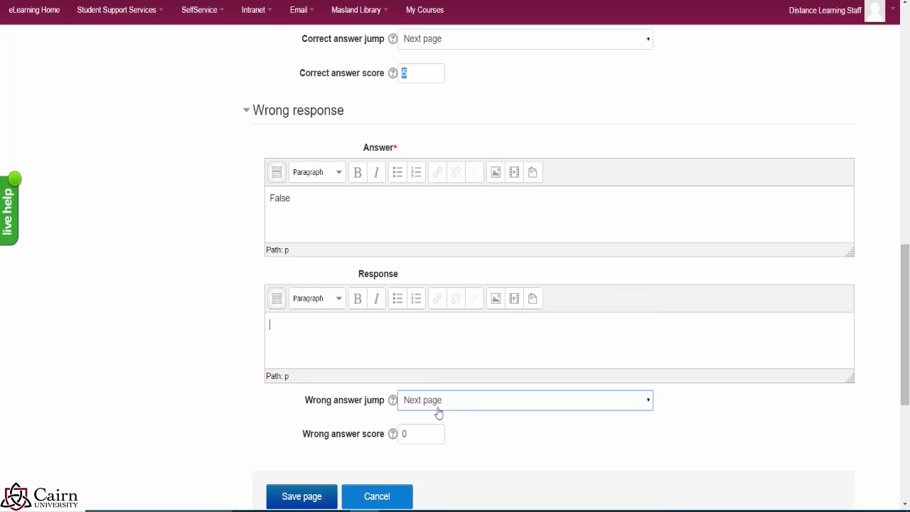
pyautogui.click(417, 437)
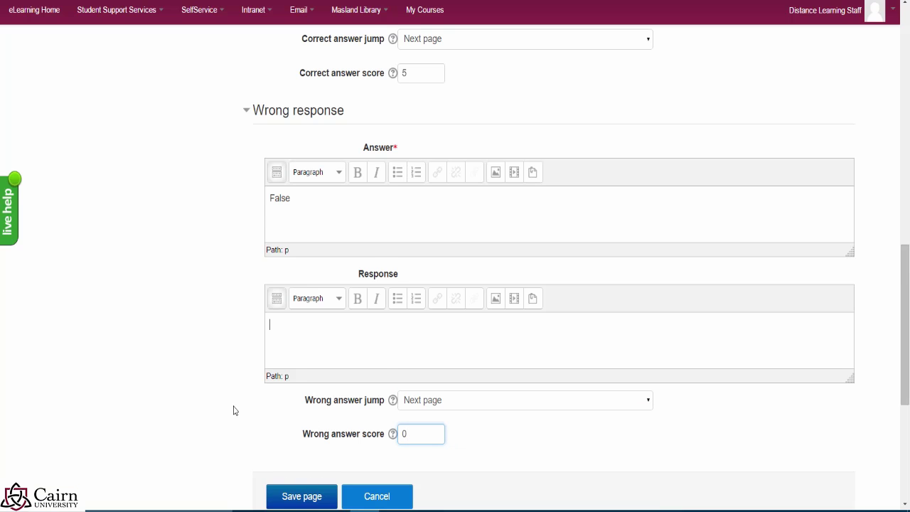
pyautogui.scroll(-3, 234, 410)
# Step: Save the True/false question page into Lesson 1
pyautogui.click(297, 402)
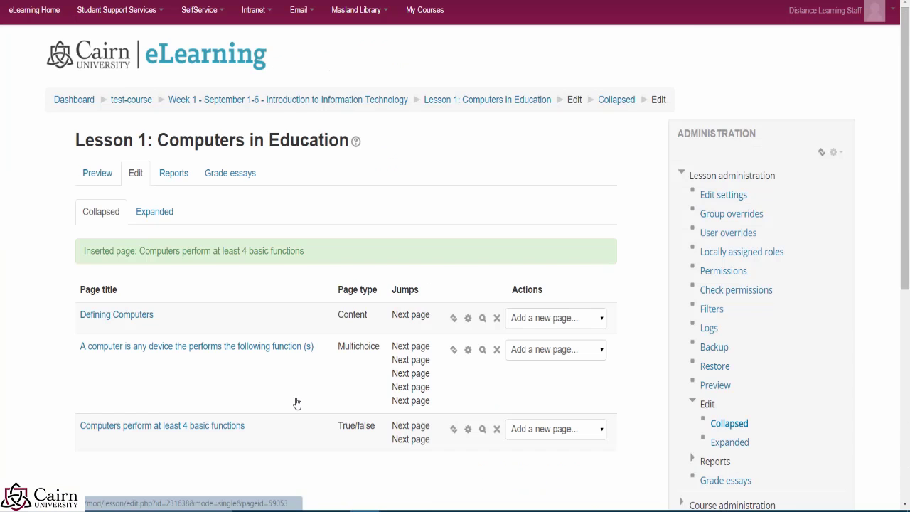
pyautogui.scroll(-5, 295, 400)
pyautogui.scroll(2, 432, 235)
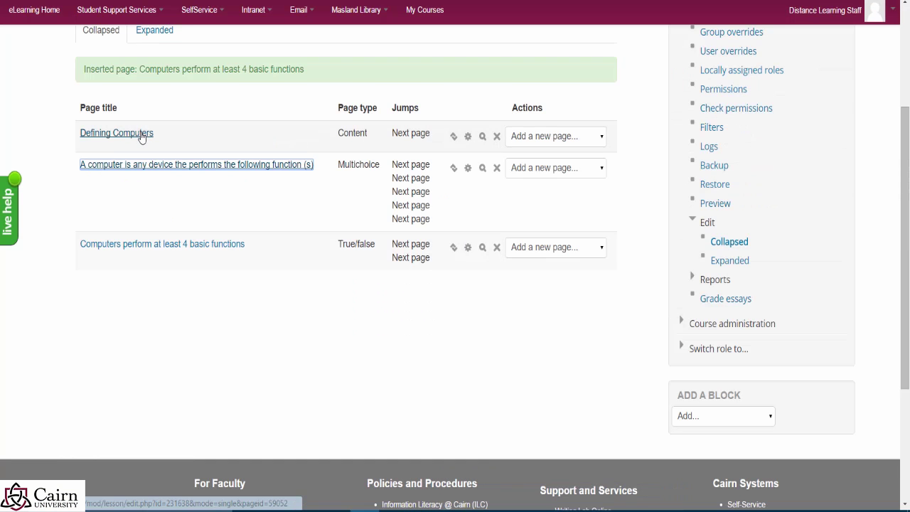
pyautogui.click(228, 309)
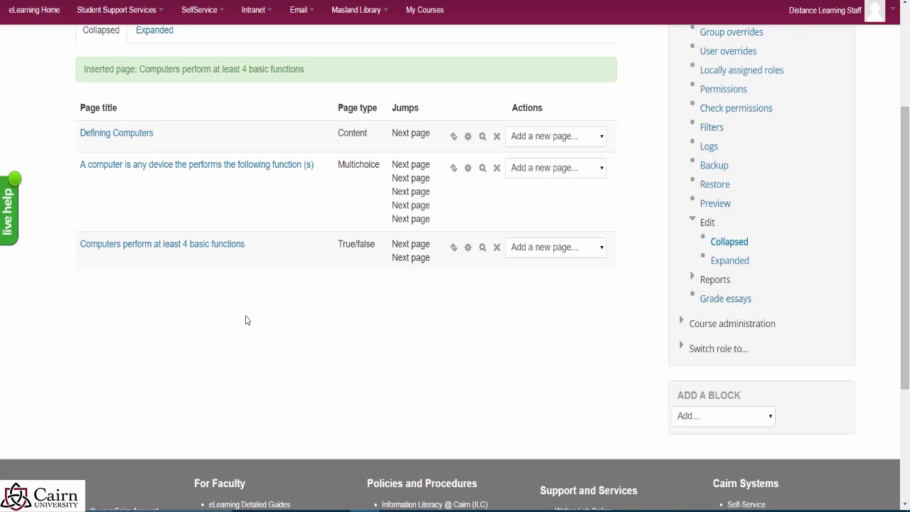
# Step: Add a new Essay question page after the True/false page
pyautogui.click(602, 254)
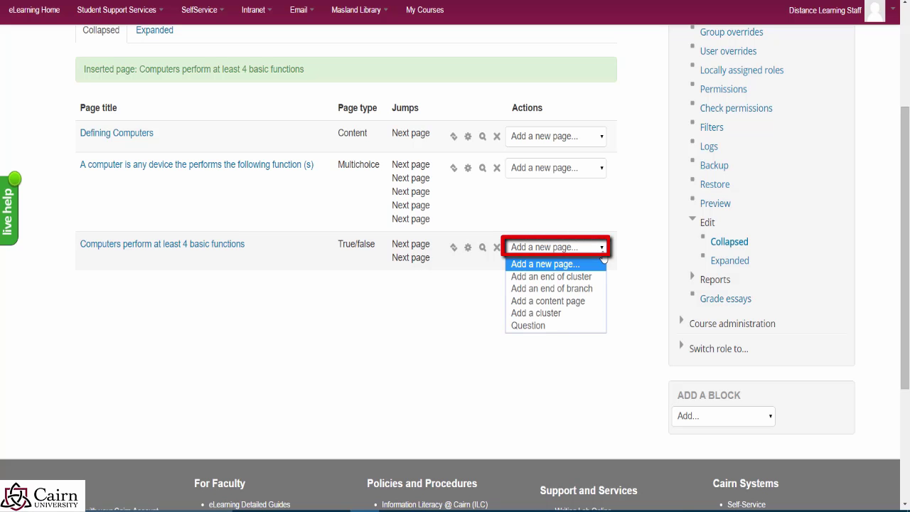
pyautogui.click(542, 325)
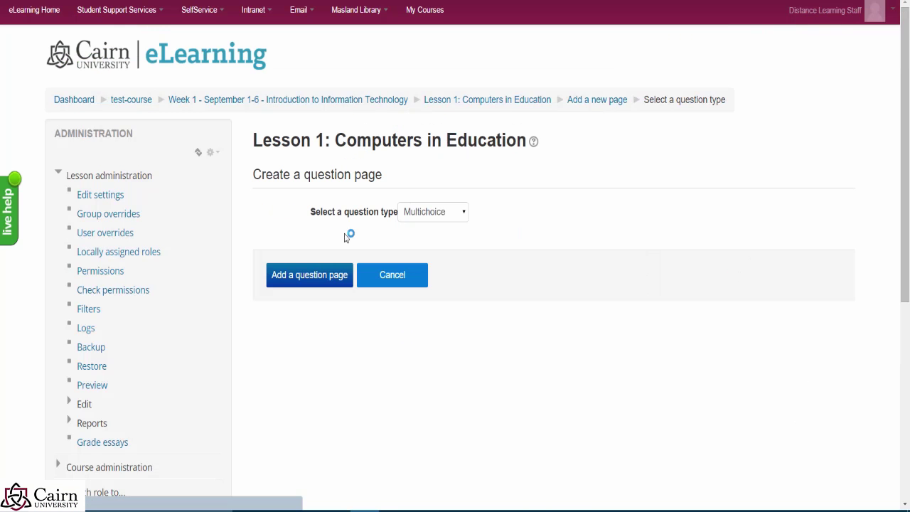
pyautogui.click(419, 213)
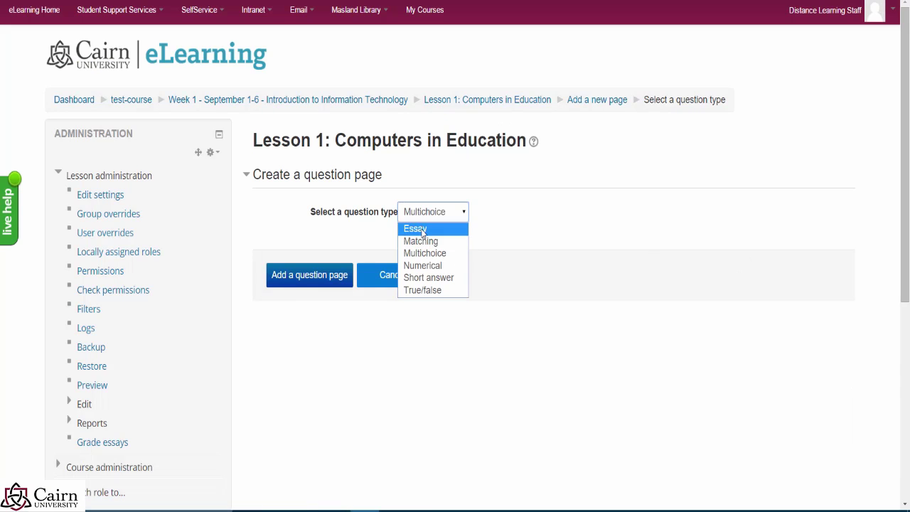
pyautogui.click(419, 227)
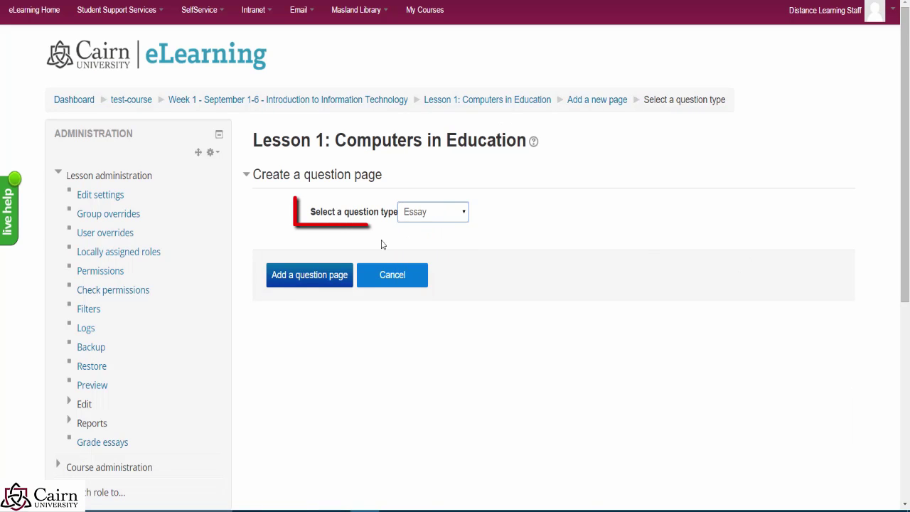
pyautogui.click(307, 276)
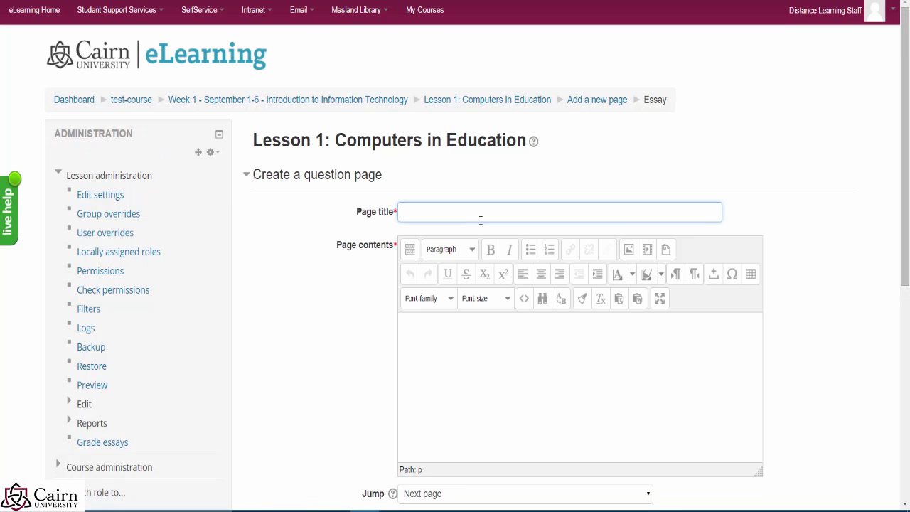
# Step: Title the page 'How do computers work' and add directions with a linked YouTube video address
pyautogui.write('How do computers work')
pyautogui.click(512, 370)
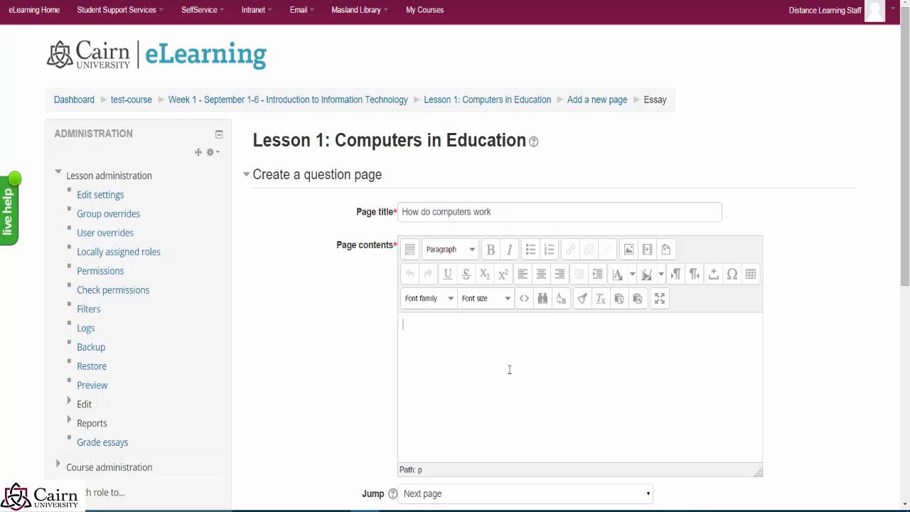
pyautogui.write('Directions.')
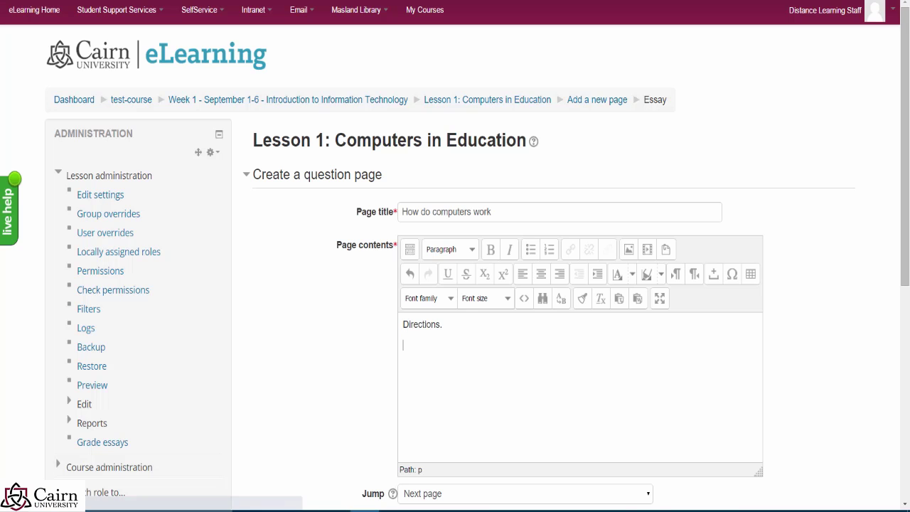
pyautogui.click(284, 2)
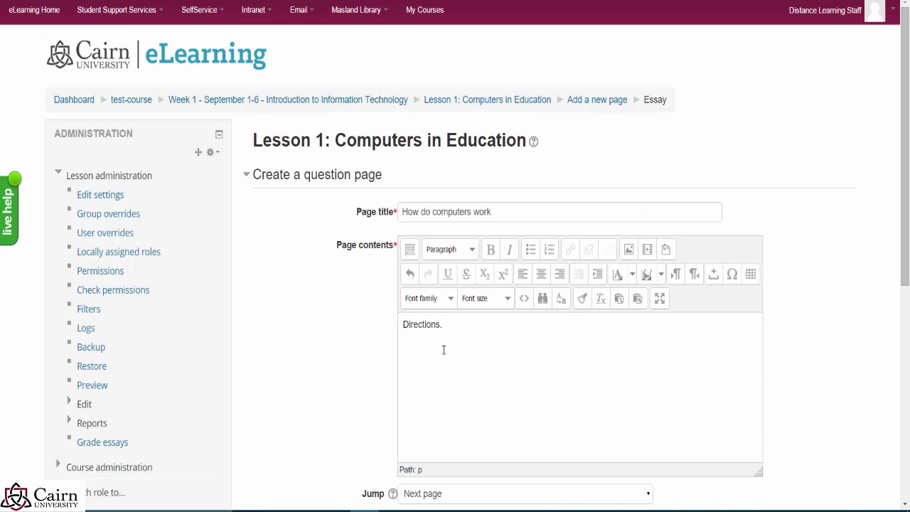
pyautogui.write('Video:')
pyautogui.write('https://www.youtube.com/watch?v=AtqjxyV9t1I')
pyautogui.moveTo(604, 344); pyautogui.dragTo(428, 345)
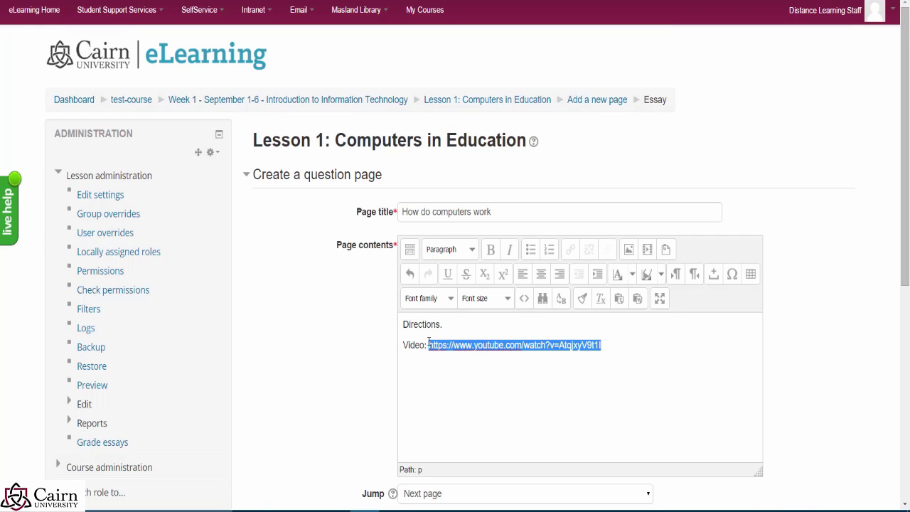
pyautogui.click(571, 250)
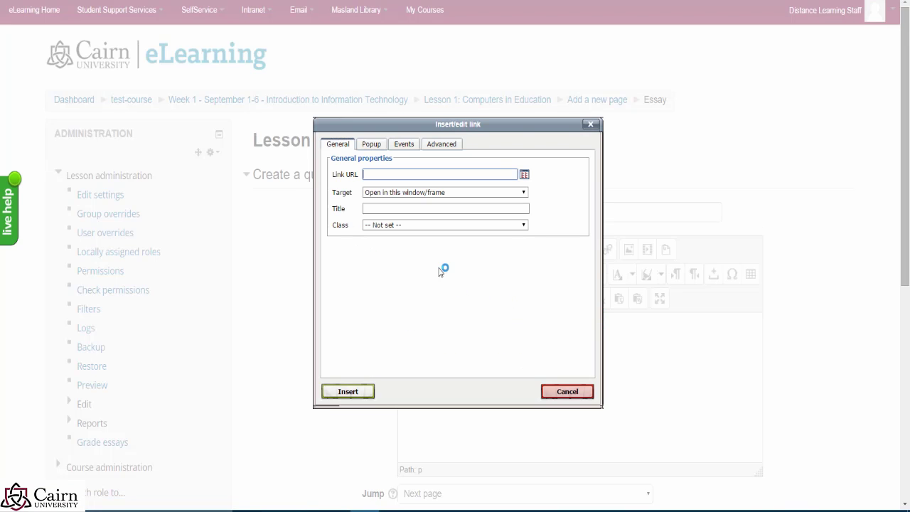
pyautogui.click(370, 392)
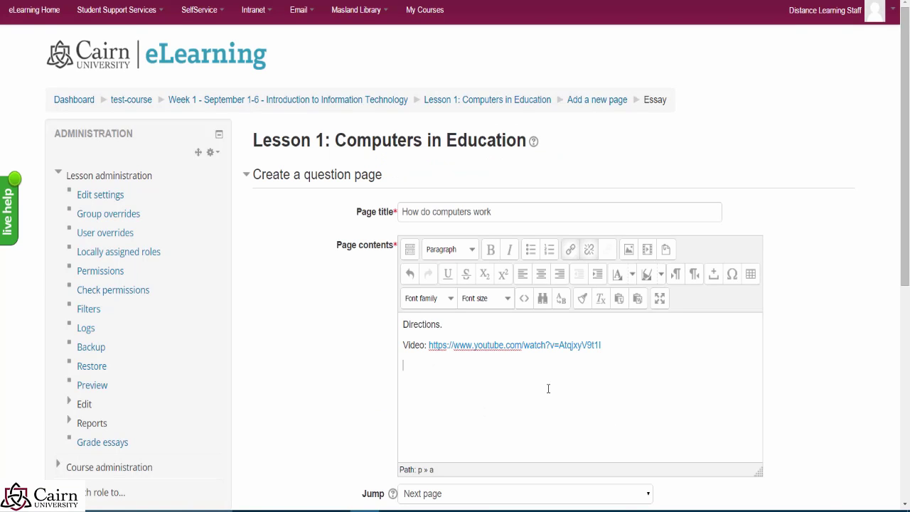
# Step: Add the answer instructions and the bolded question about a device's 4 basic functions
pyautogui.press('Return')
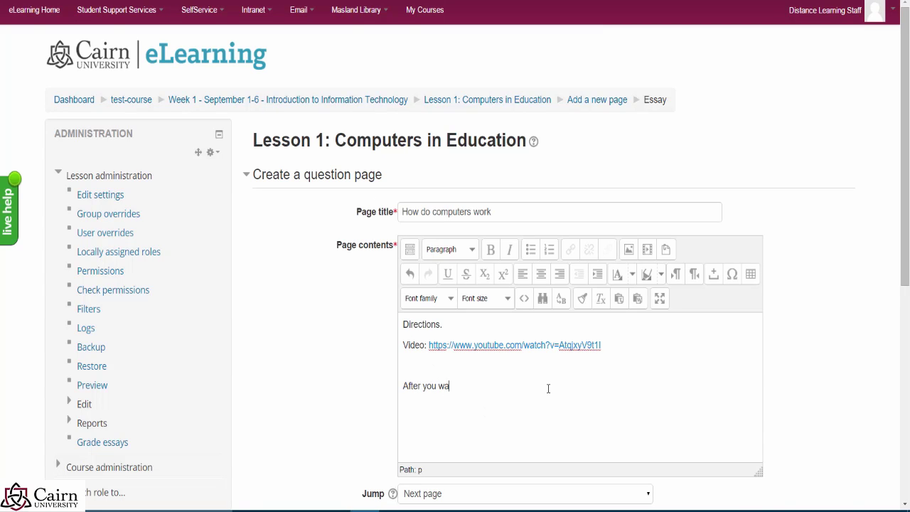
pyautogui.write('the video, answer the following question in the box below:')
pyautogui.press('Return')
pyautogui.write('What are the 4 basic functions a device needs to perform in order to be considered a computer?')
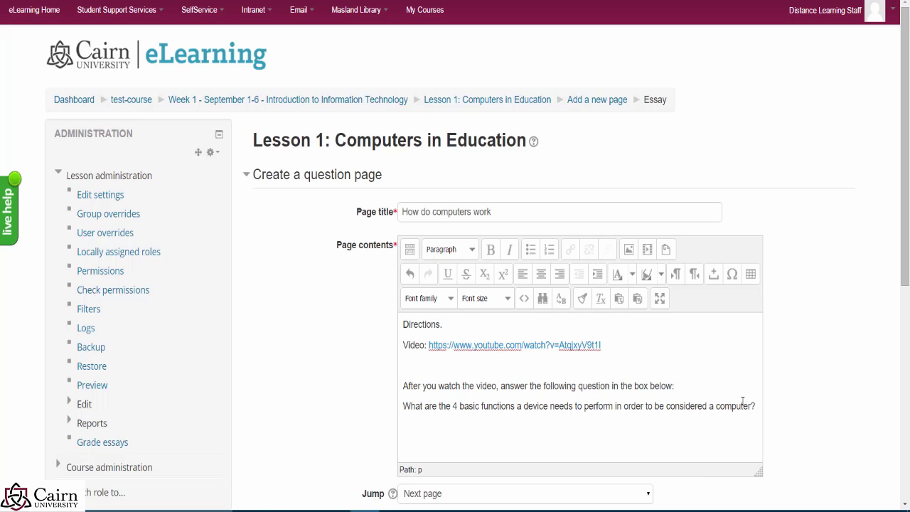
pyautogui.moveTo(753, 405); pyautogui.dragTo(386, 400)
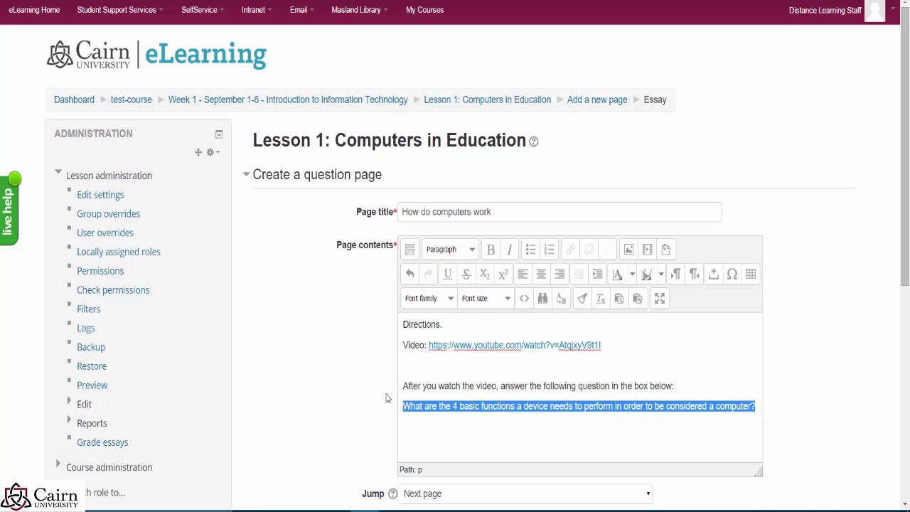
pyautogui.click(491, 249)
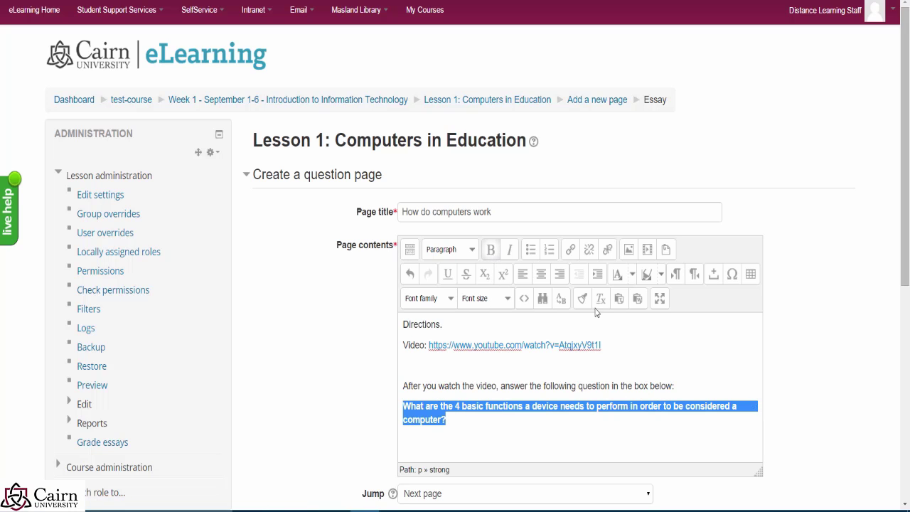
# Step: Set the essay page's score to 15
pyautogui.click(553, 440)
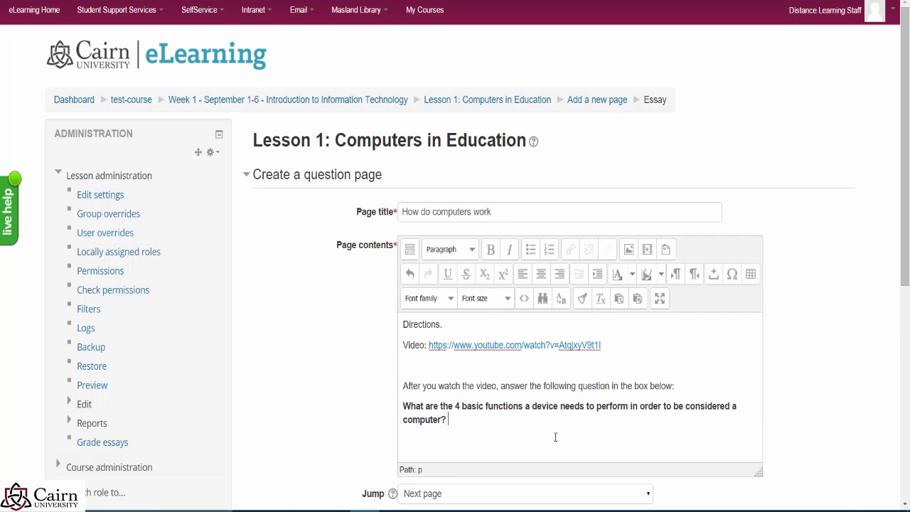
pyautogui.scroll(-2, 553, 441)
pyautogui.click(417, 418)
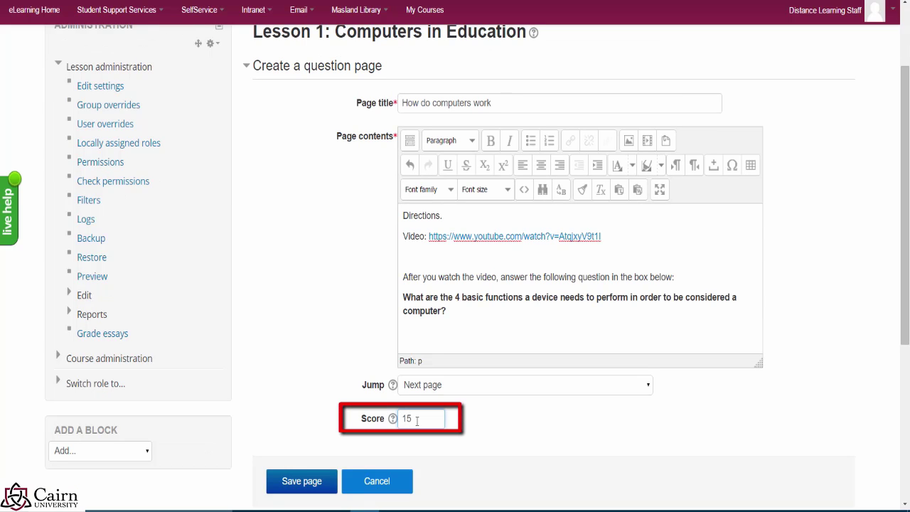
pyautogui.click(605, 436)
# Step: Save the essay page and check 'How do computers work' in Lesson 1's page list
pyautogui.click(301, 487)
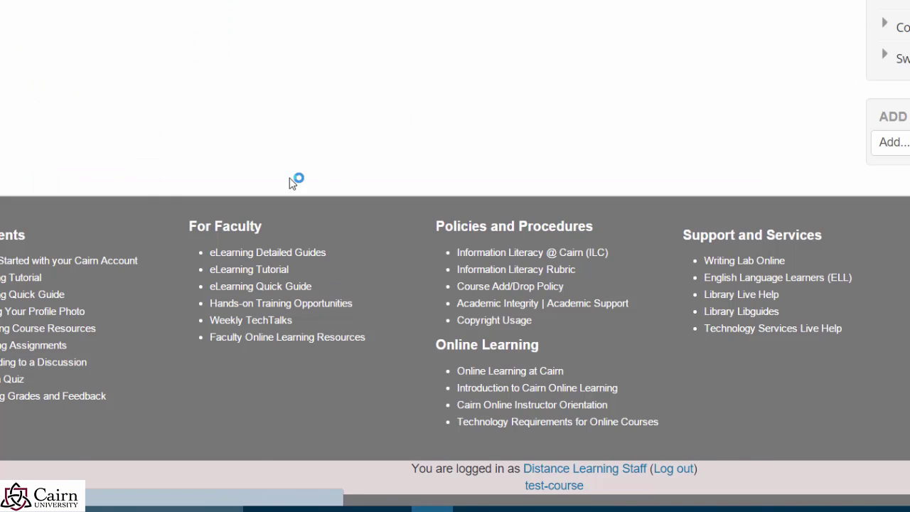
pyautogui.scroll(1, 80, 128)
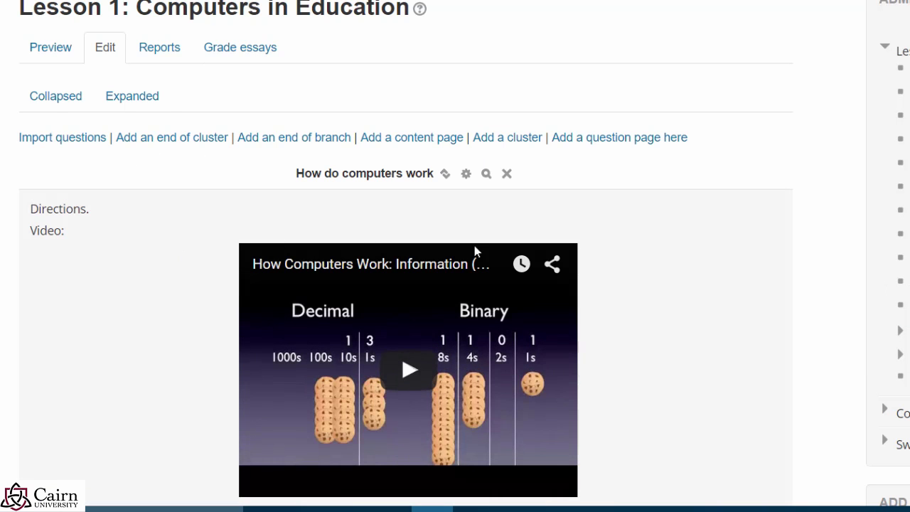
pyautogui.scroll(-3, 236, 270)
pyautogui.scroll(3, 231, 224)
# Step: Preview Lesson 1 from its first page and answer 'All 4 presented options' correctly
pyautogui.click(45, 45)
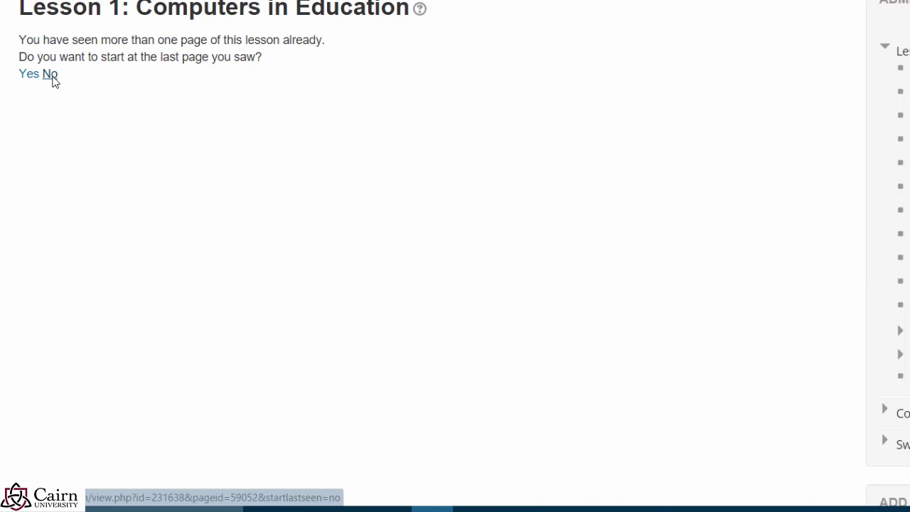
pyautogui.click(50, 75)
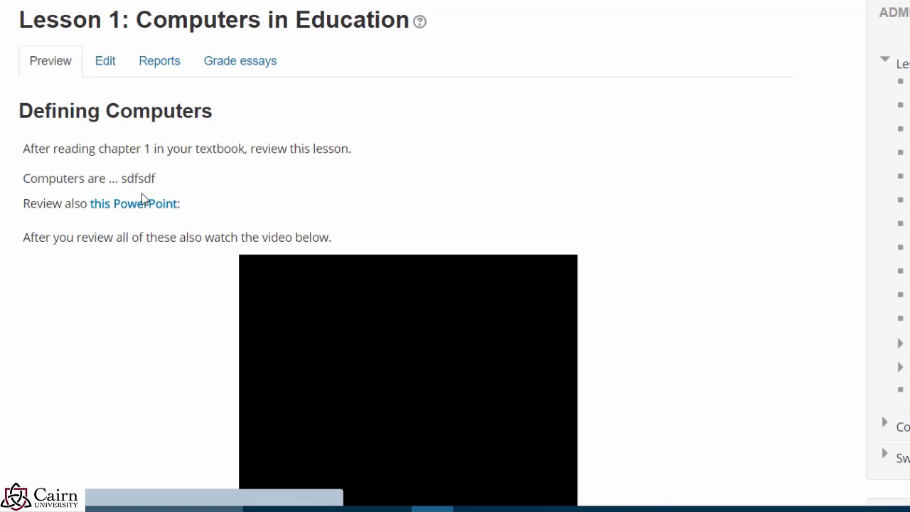
pyautogui.scroll(-3, 105, 149)
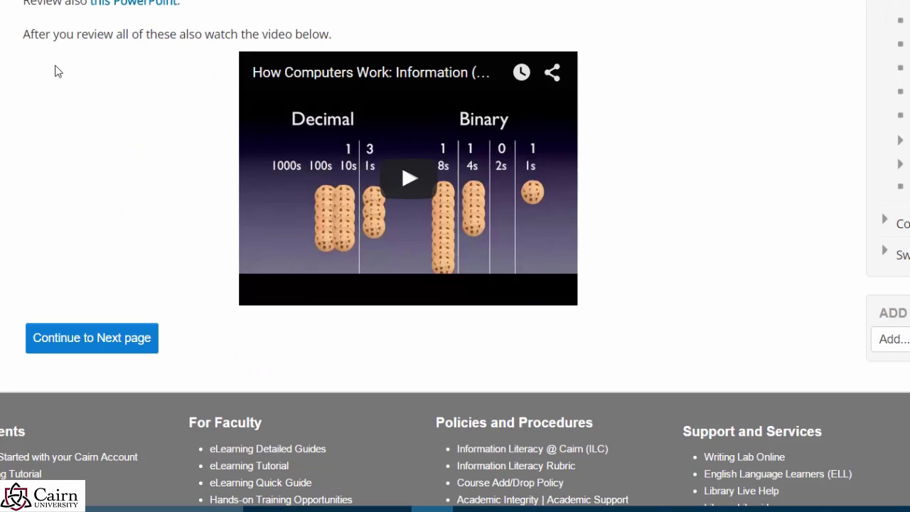
pyautogui.scroll(2, 91, 104)
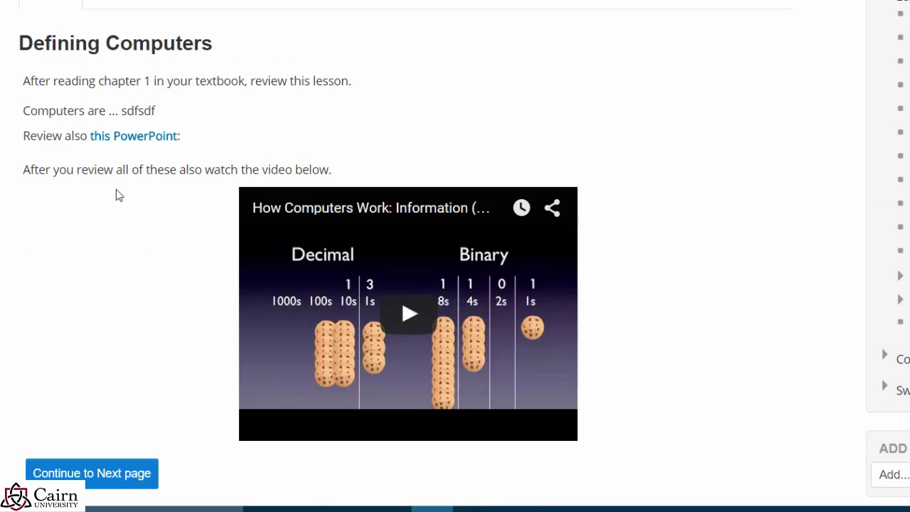
pyautogui.click(116, 480)
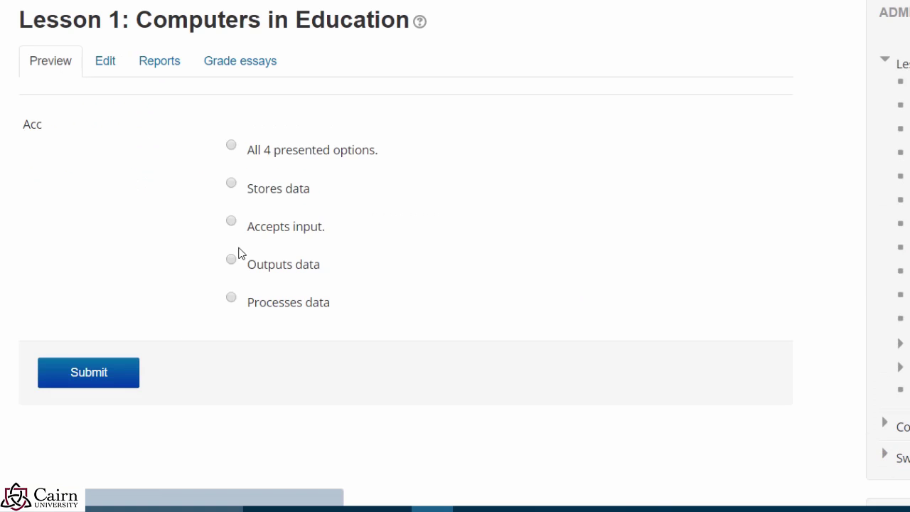
pyautogui.click(232, 147)
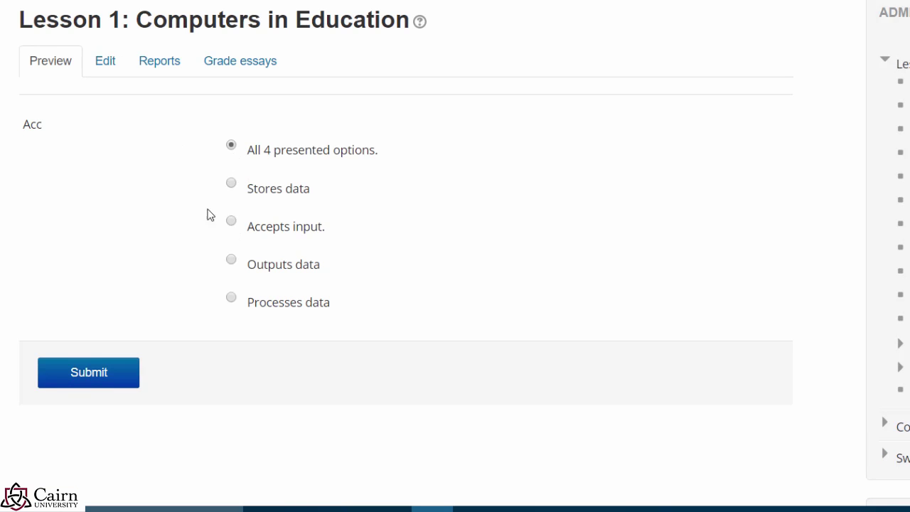
pyautogui.click(116, 384)
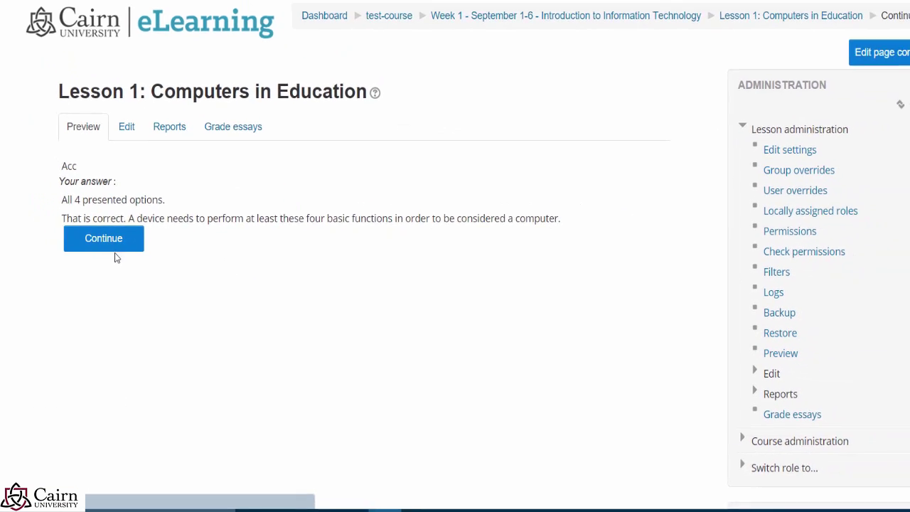
pyautogui.click(127, 269)
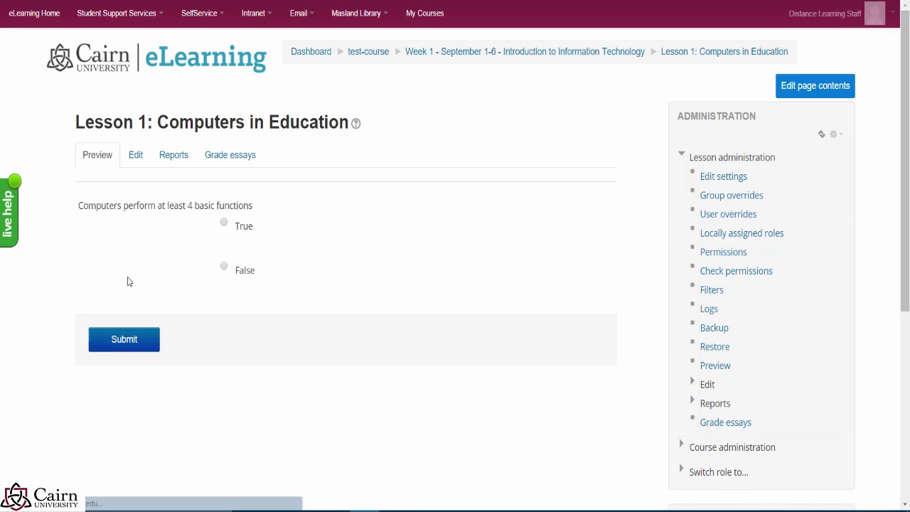
# Step: Answer True to the true/false question and submit 'sdfsfdsf' as the essay answer
pyautogui.click(224, 222)
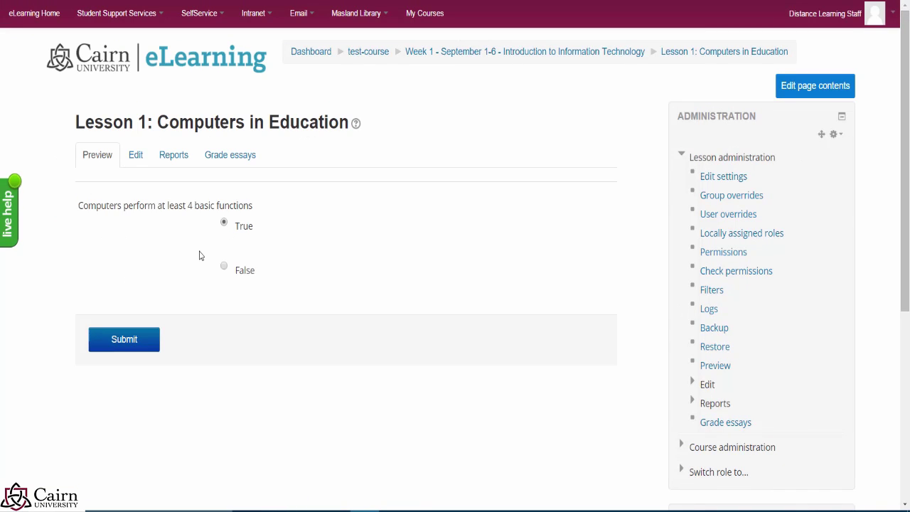
pyautogui.click(136, 348)
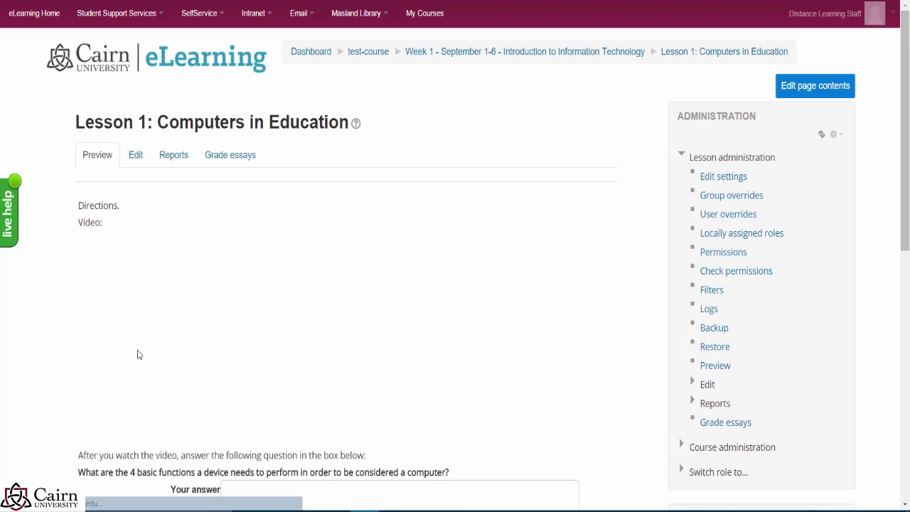
pyautogui.scroll(-2, 163, 294)
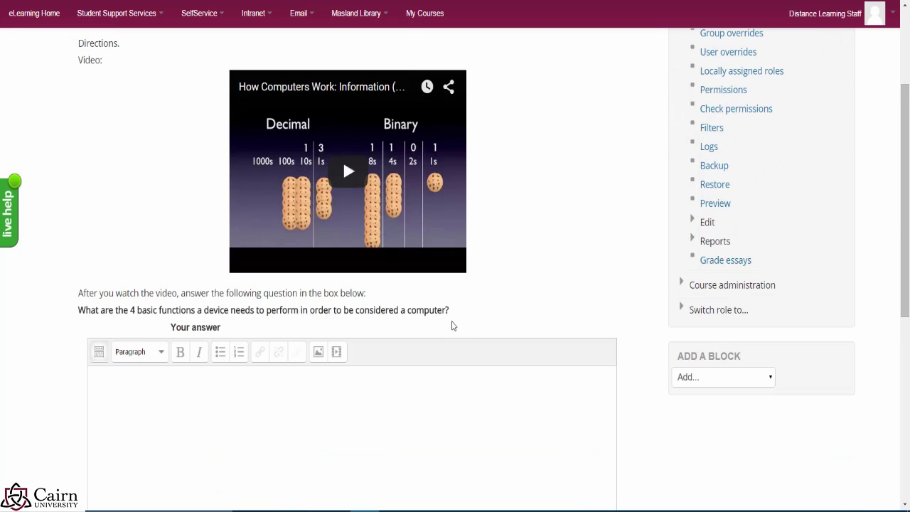
pyautogui.moveTo(447, 310); pyautogui.dragTo(207, 93)
pyautogui.scroll(-2, 390, 471)
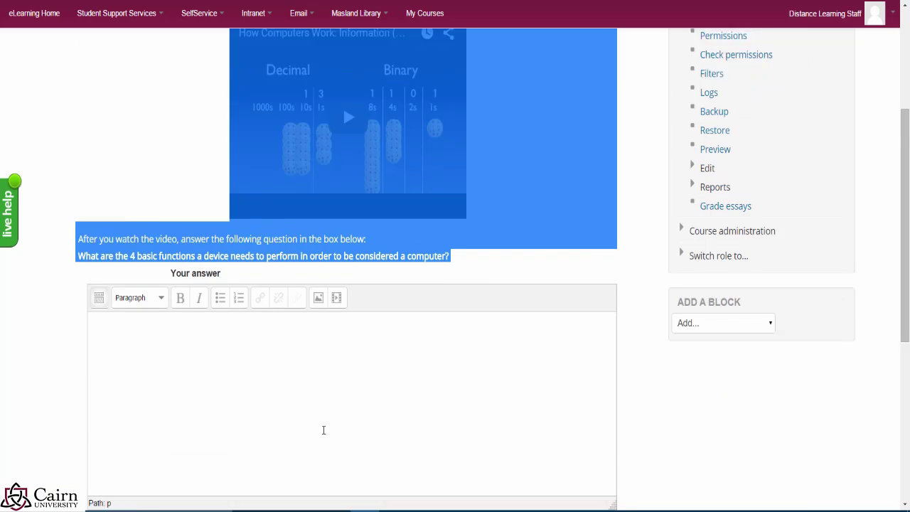
pyautogui.click(231, 352)
pyautogui.write('sd')
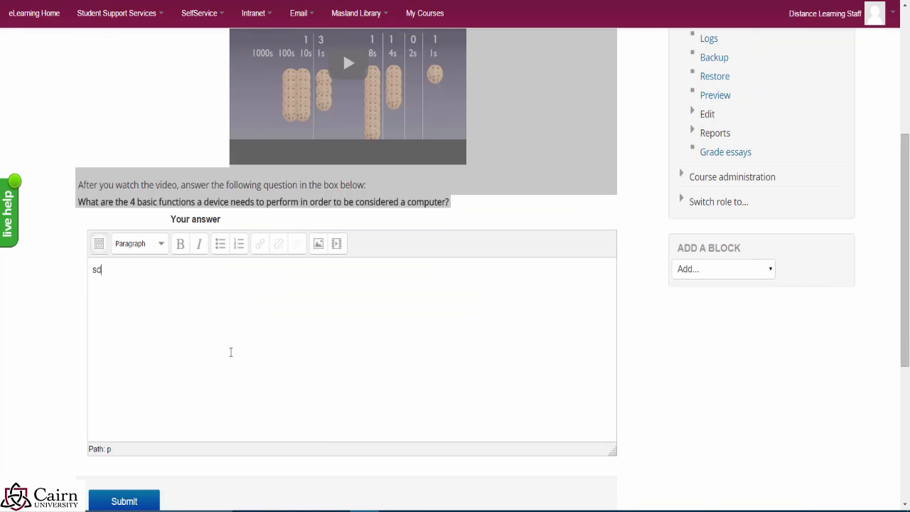
pyautogui.write('fsfdsfs')
pyautogui.click(135, 505)
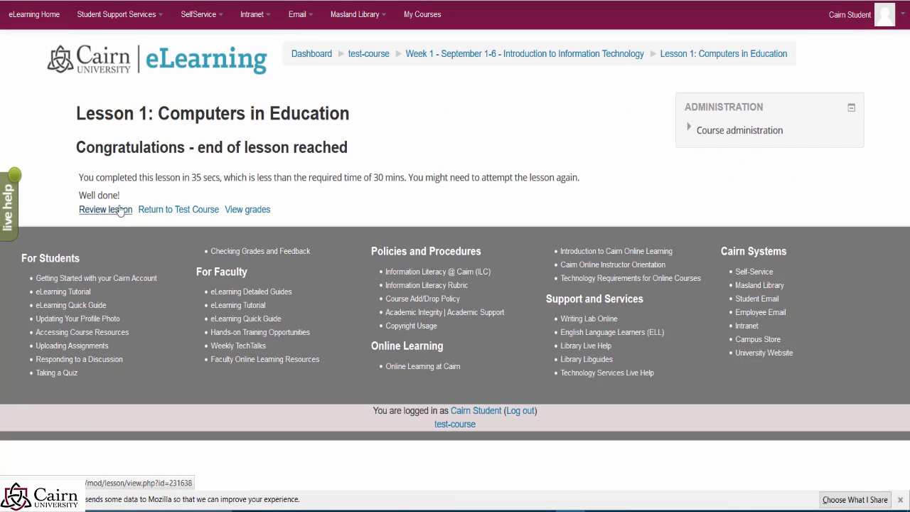
# Step: Return to the test-course page and reopen Lesson 1: Computers in Education
pyautogui.click(116, 211)
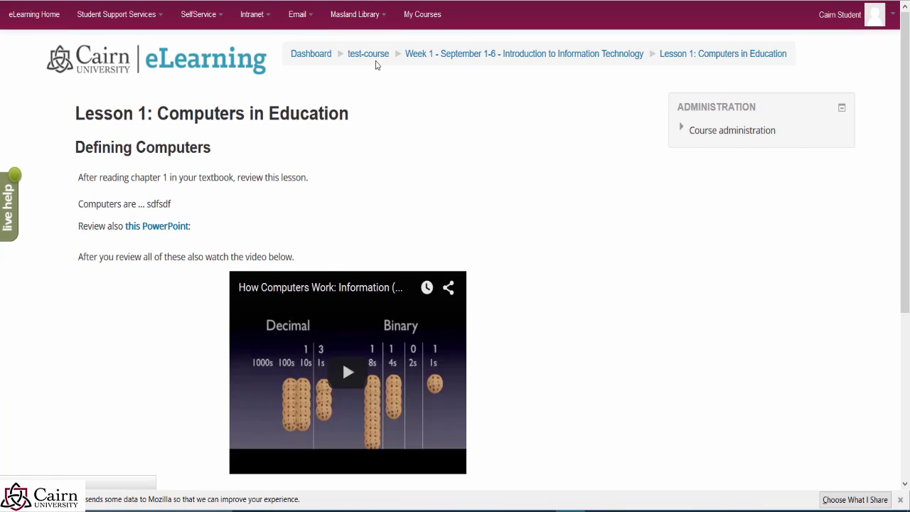
pyautogui.click(372, 55)
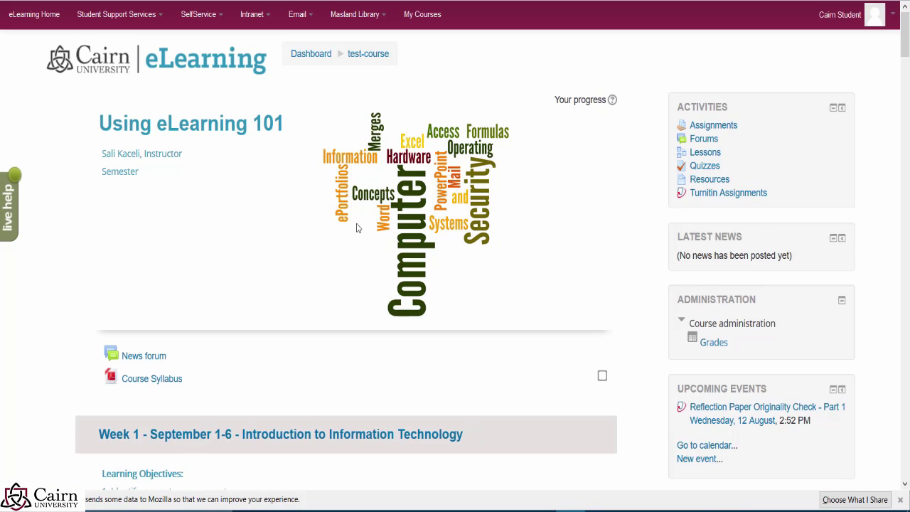
pyautogui.scroll(-10, 238, 292)
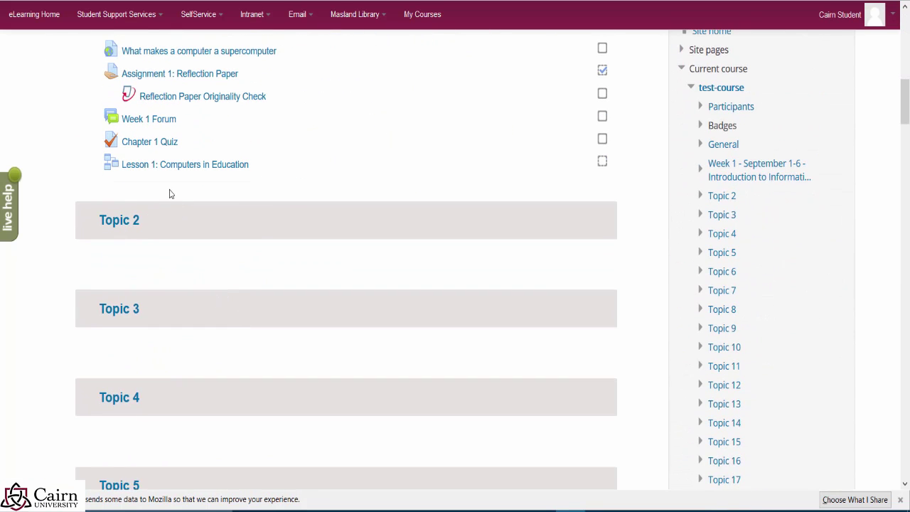
pyautogui.click(146, 169)
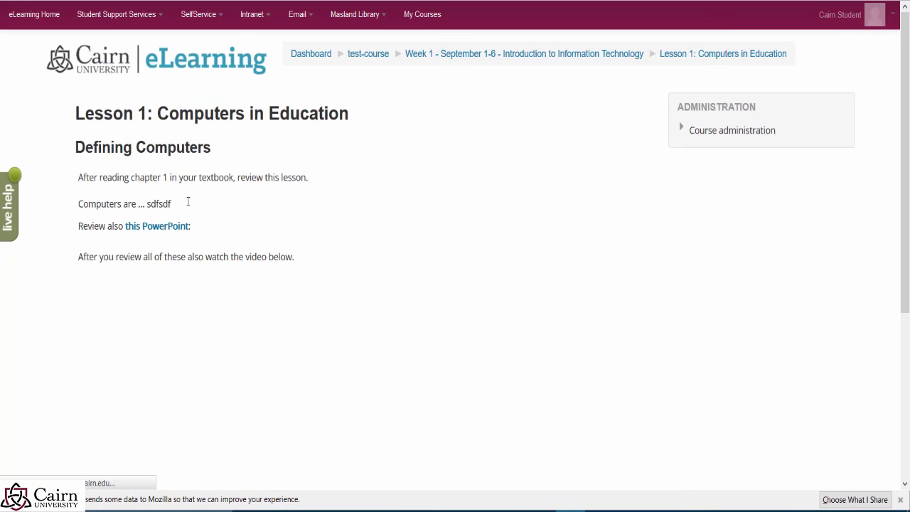
# Step: Answer 'All 4 presented options' to the multichoice question and False to the true/false question
pyautogui.scroll(-4, 128, 358)
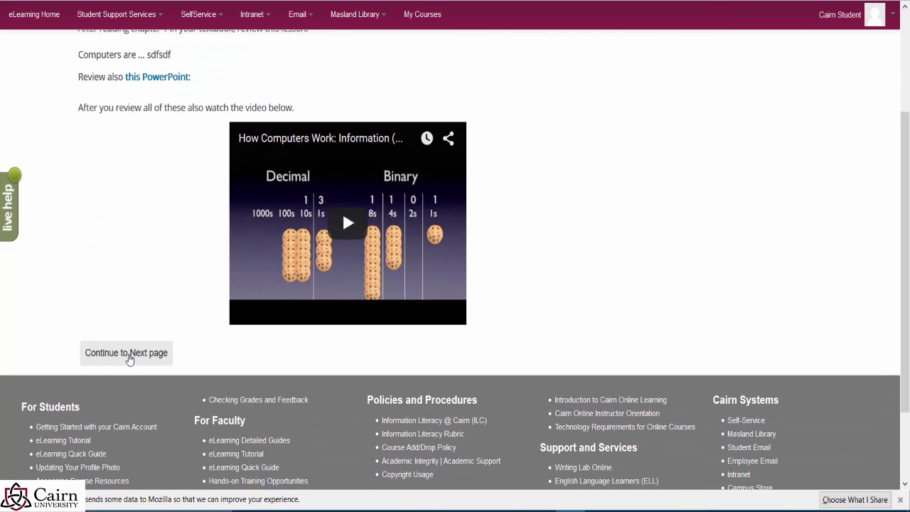
pyautogui.click(133, 354)
pyautogui.click(150, 363)
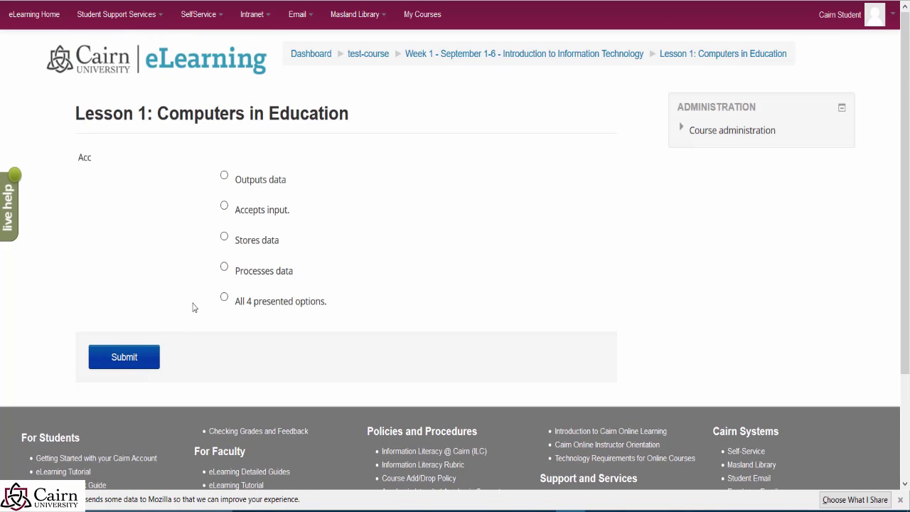
pyautogui.click(224, 297)
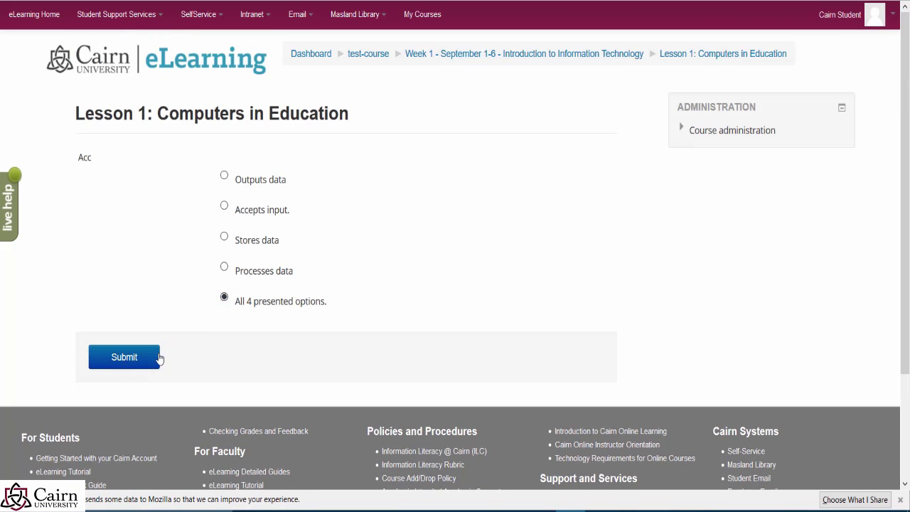
pyautogui.click(125, 357)
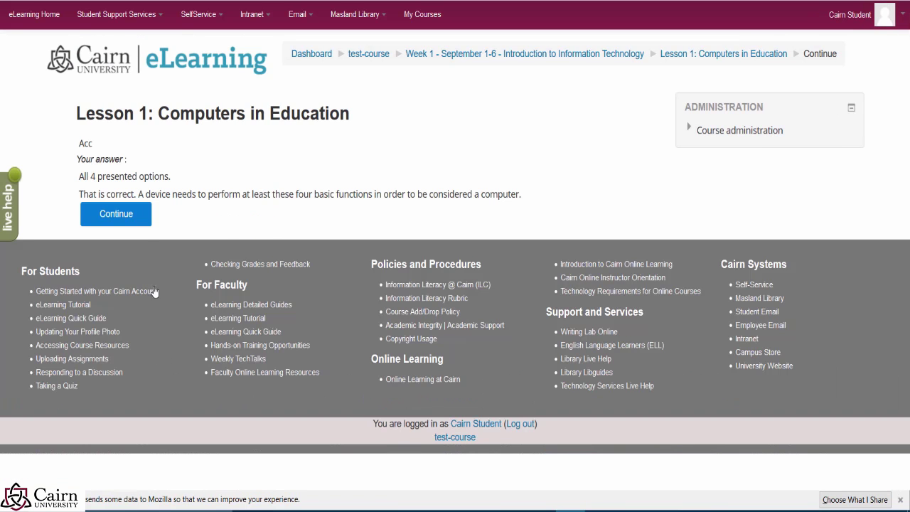
pyautogui.click(118, 223)
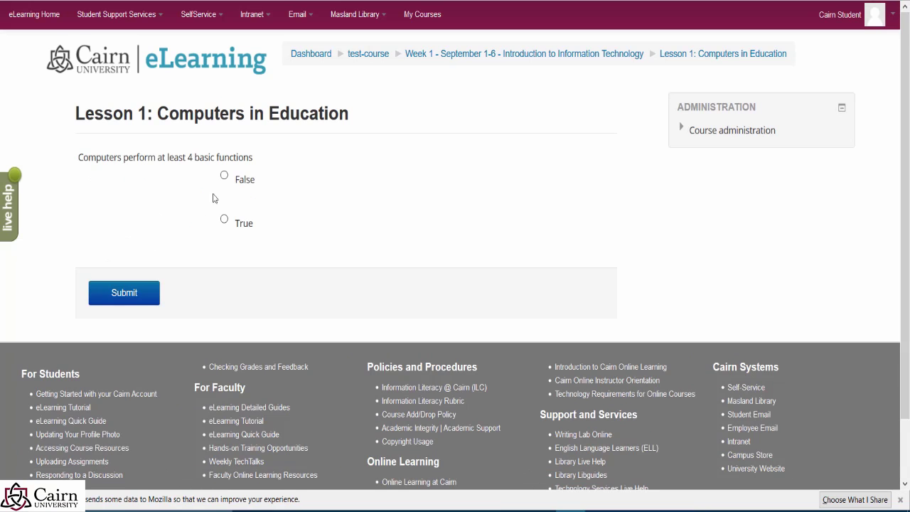
pyautogui.click(224, 175)
pyautogui.click(144, 292)
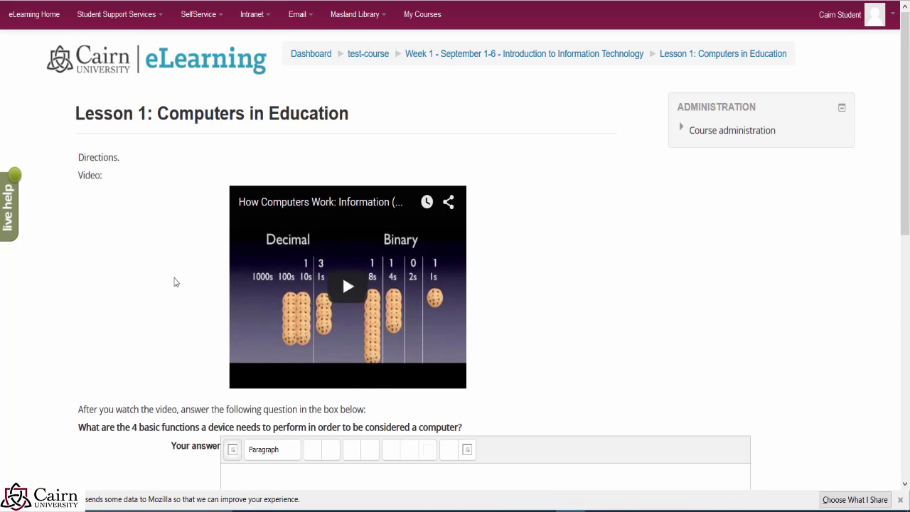
# Step: Paste and type an essay answer ending 'sdfsfsfds' and submit it
pyautogui.scroll(-3, 158, 289)
pyautogui.scroll(3, 310, 224)
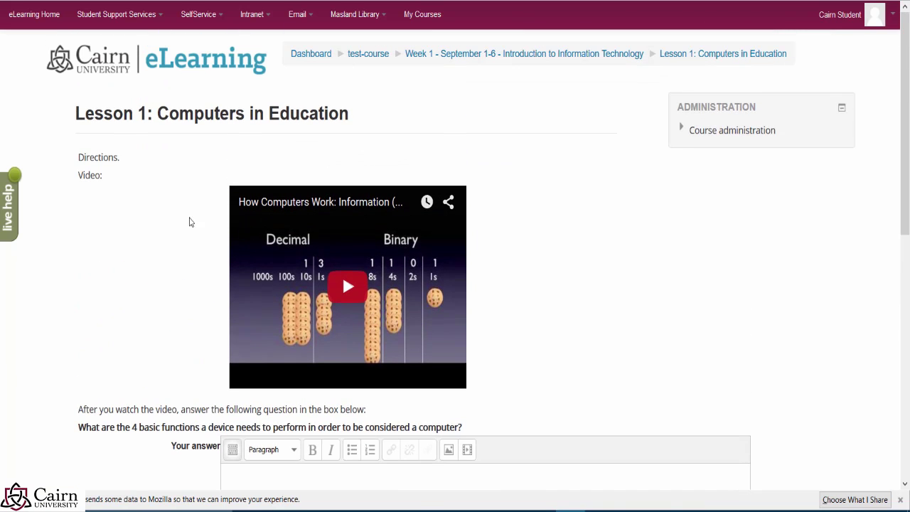
pyautogui.scroll(-3, 199, 311)
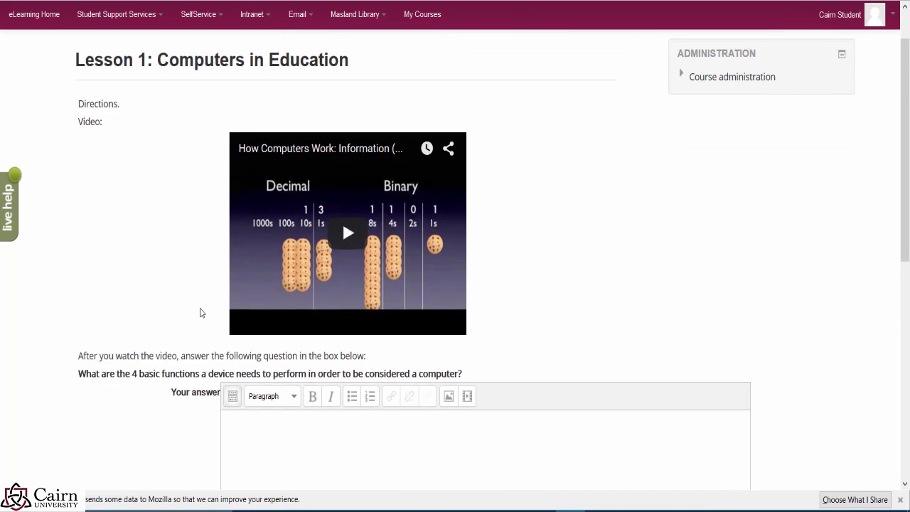
pyautogui.scroll(3, 200, 313)
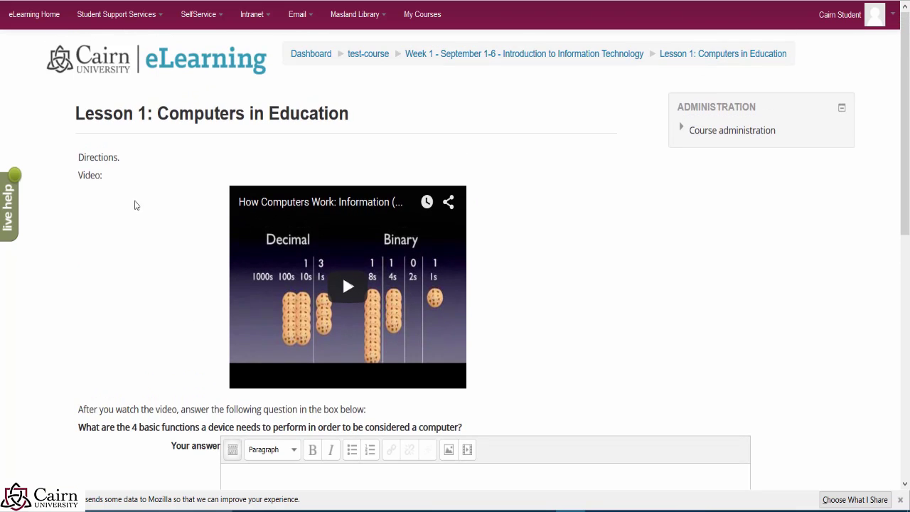
pyautogui.scroll(-2, 136, 204)
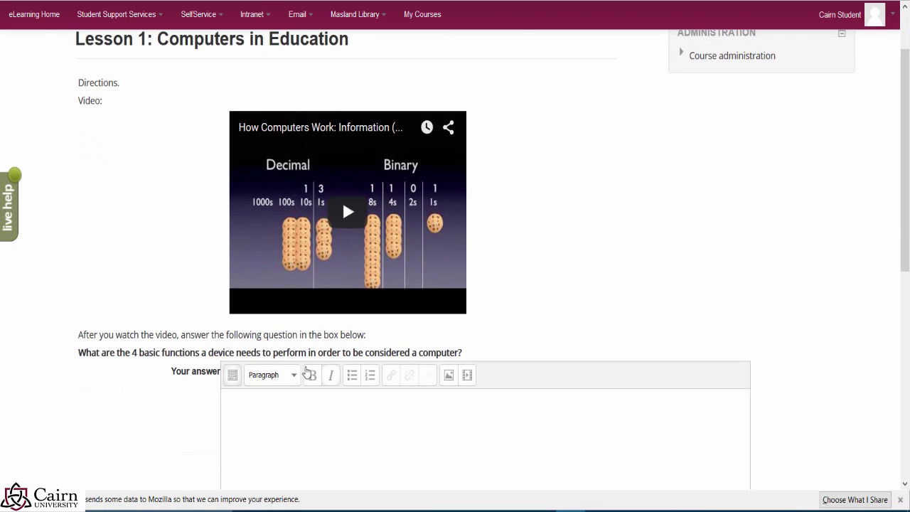
pyautogui.click(307, 396)
pyautogui.scroll(-3, 307, 395)
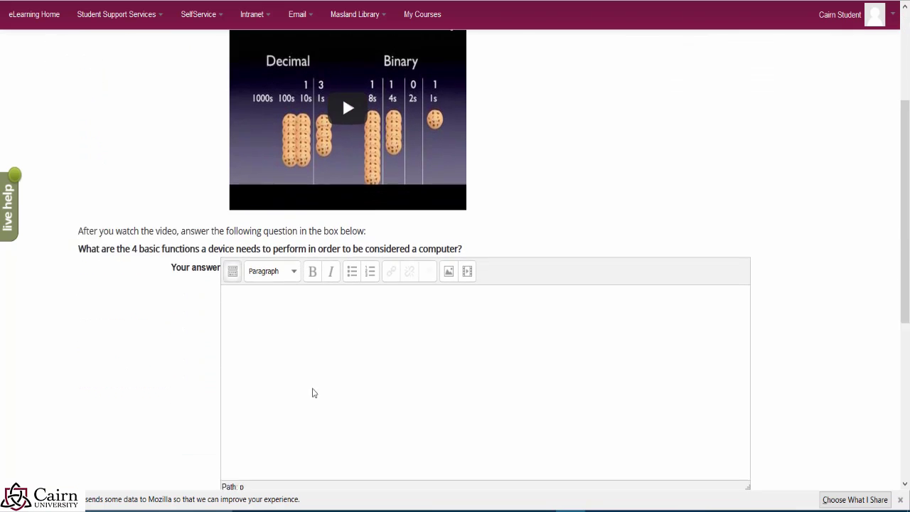
pyautogui.write('my answer.')
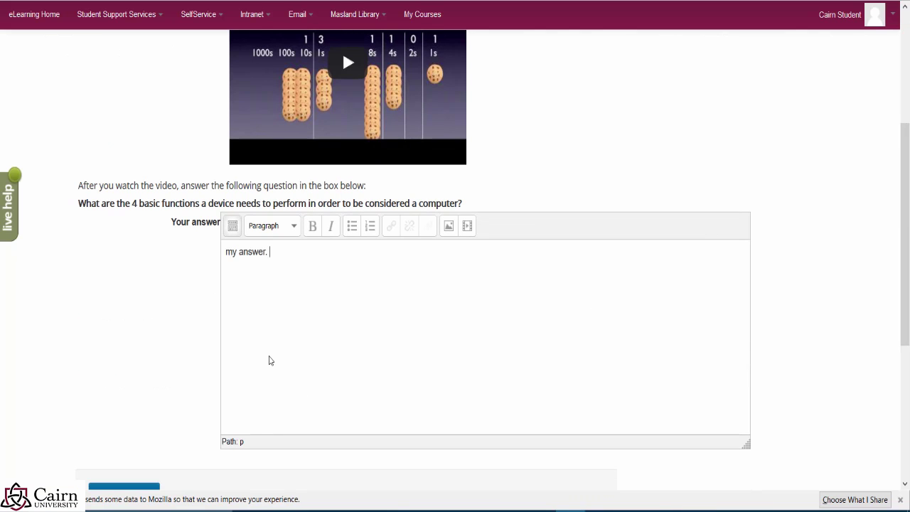
pyautogui.write('sdfsfsfds')
pyautogui.scroll(-3, 332, 258)
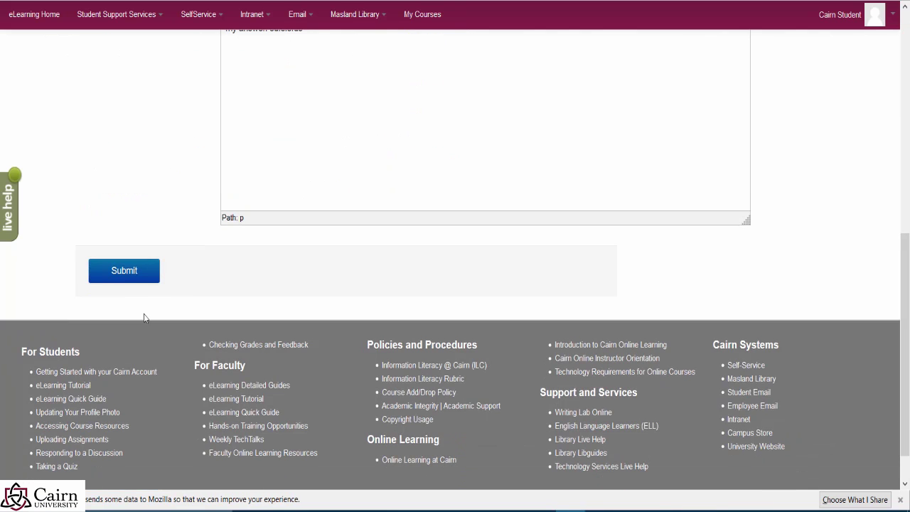
pyautogui.click(125, 280)
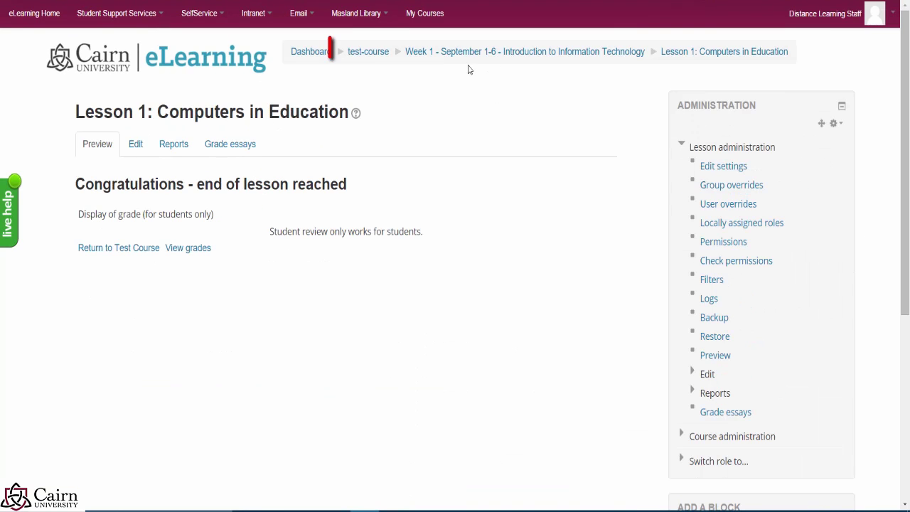
# Step: Return to the test-course page and scroll down to Week 1's Lesson 1 link
pyautogui.click(376, 55)
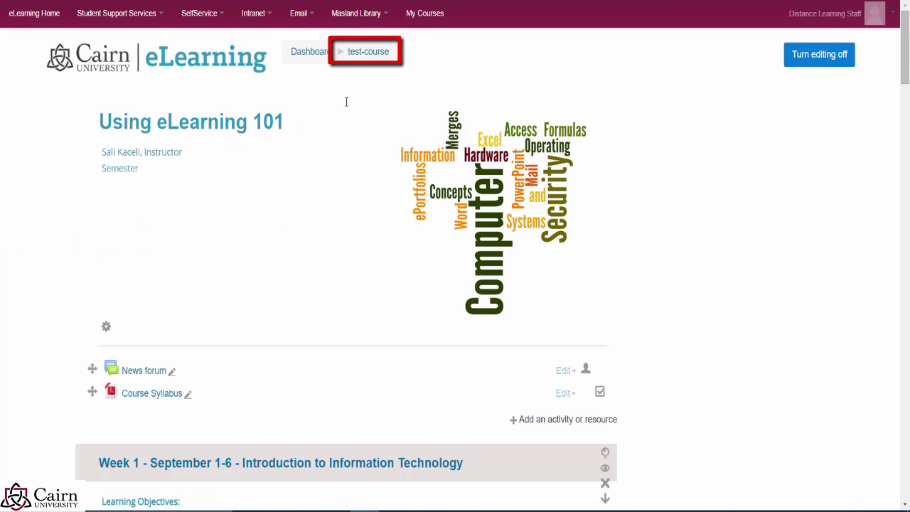
pyautogui.scroll(-3, 291, 226)
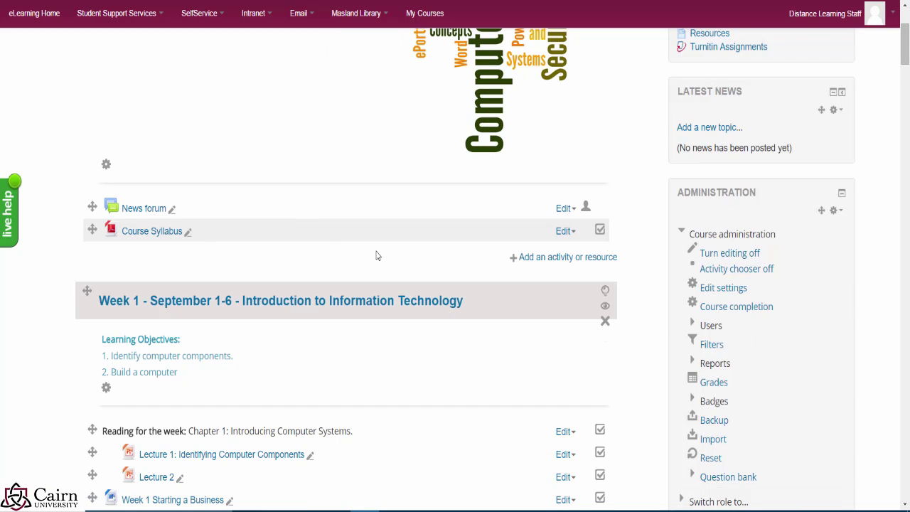
pyautogui.scroll(-5, 335, 205)
pyautogui.scroll(-2, 343, 252)
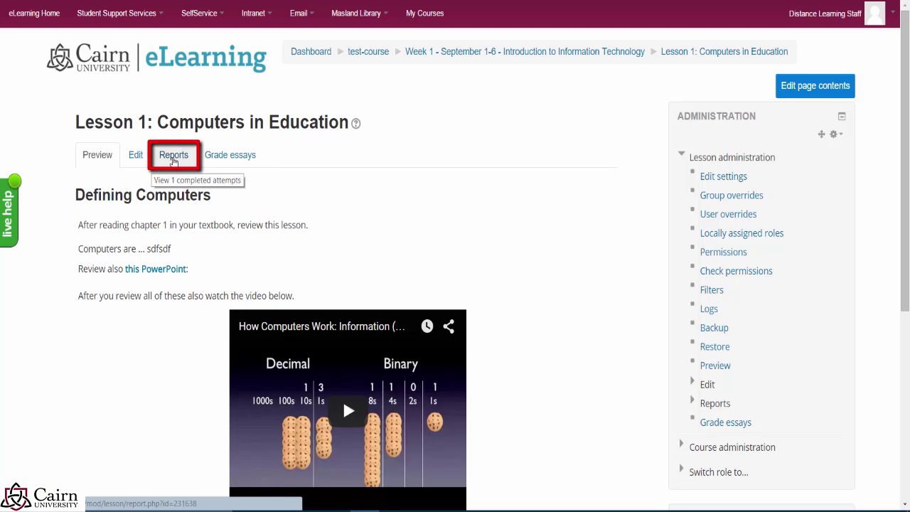
# Step: Review the Reports overview of the 33.33% attempt, then open Grade essays
pyautogui.click(171, 161)
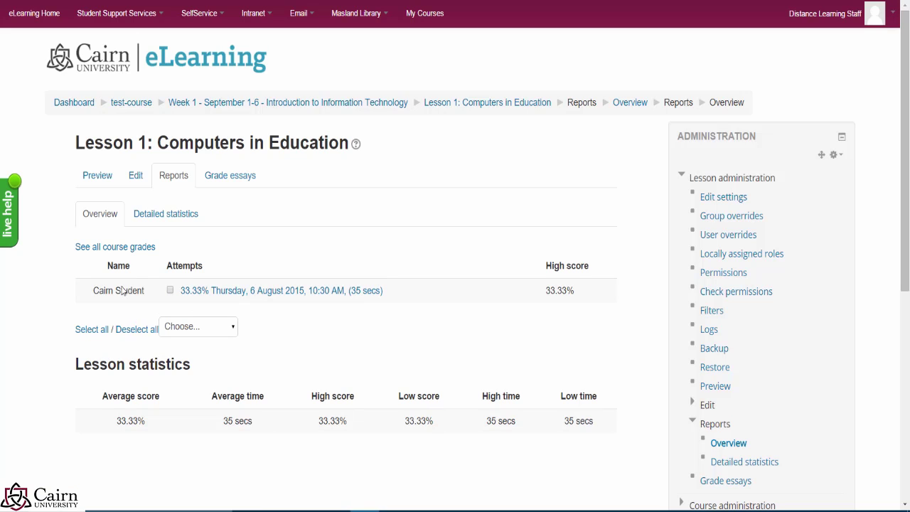
pyautogui.click(239, 189)
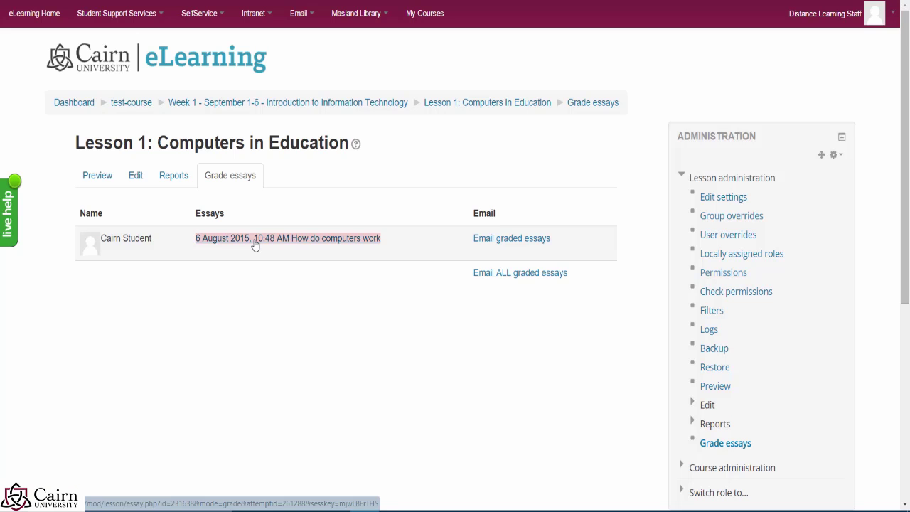
# Step: Open the student's essay grading page in a new tab and review the response
pyautogui.rightClick(249, 249)
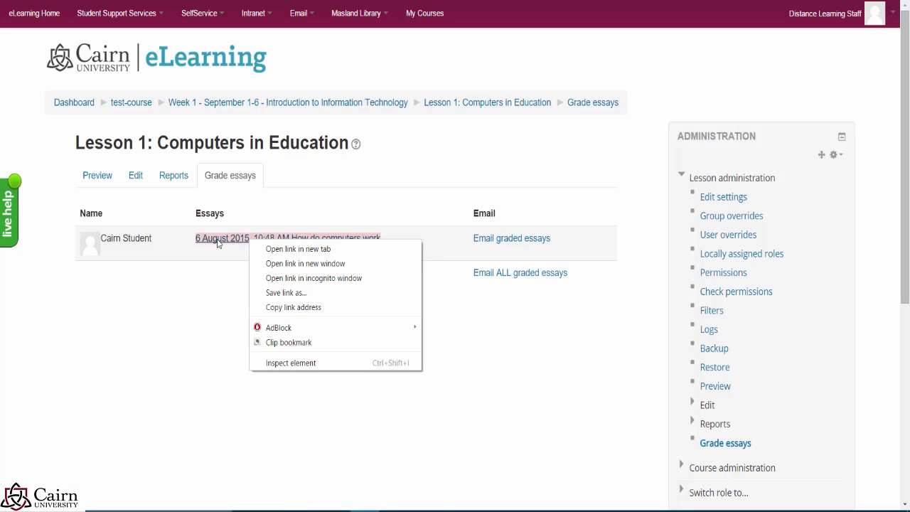
pyautogui.click(282, 256)
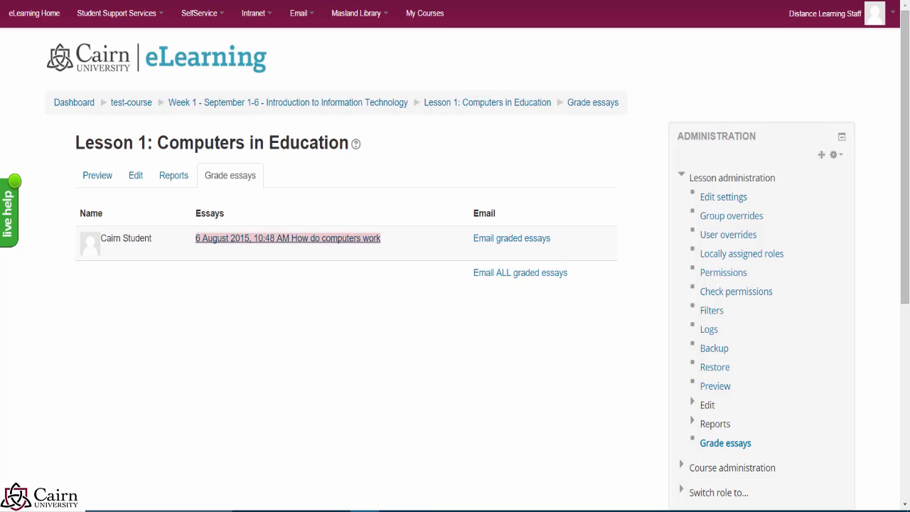
pyautogui.click(175, 5)
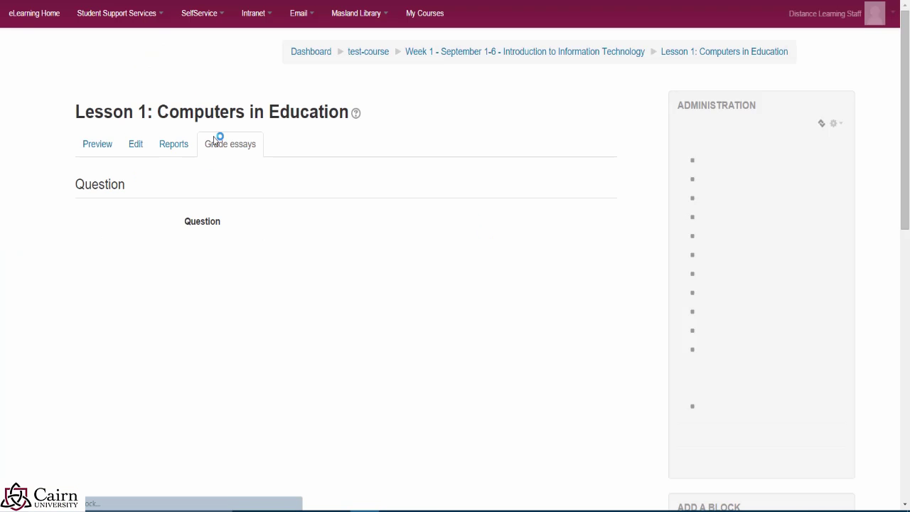
pyautogui.scroll(-2, 311, 284)
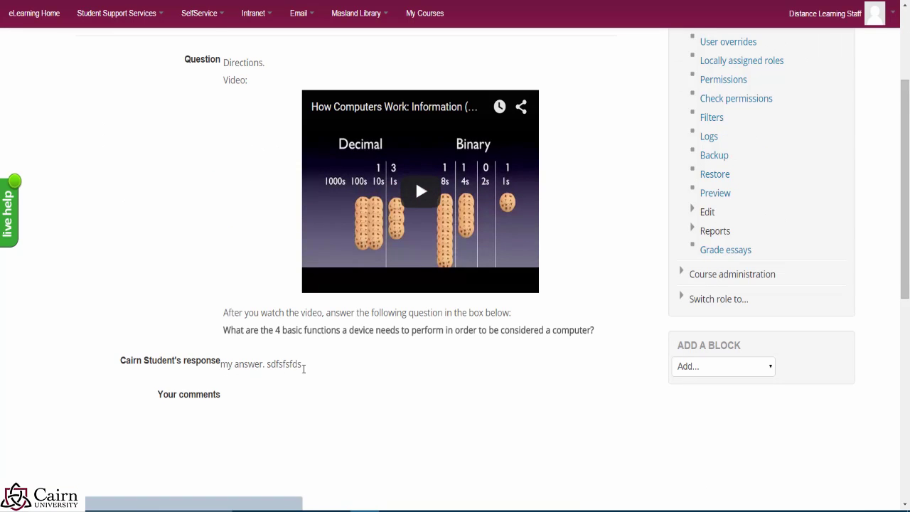
pyautogui.moveTo(303, 368); pyautogui.dragTo(231, 378)
# Step: Enter the comment 'sdfdsfdsfds', set the essay score to 5, and save changes
pyautogui.scroll(-2, 231, 379)
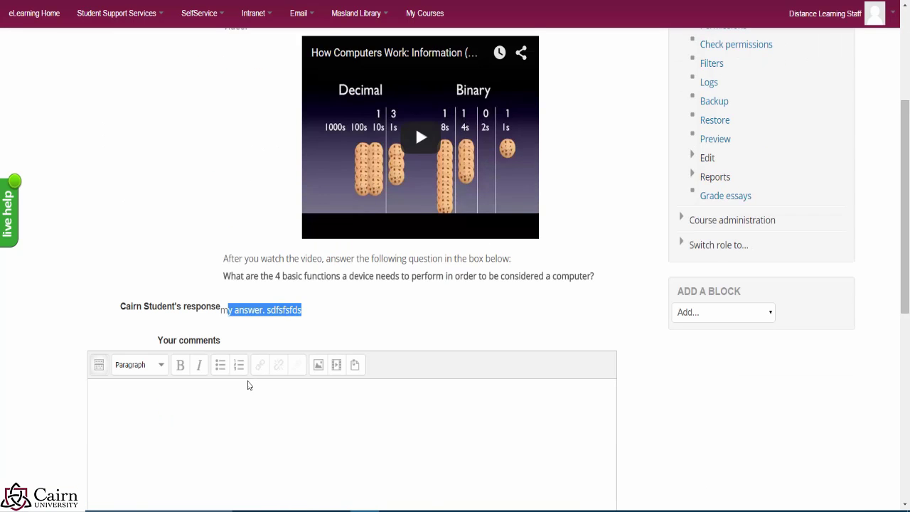
pyautogui.click(124, 372)
pyautogui.scroll(-3, 121, 377)
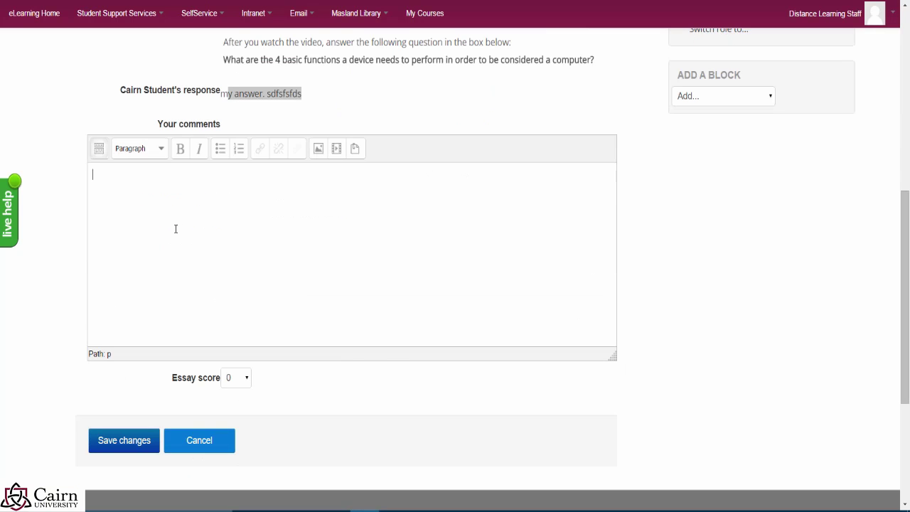
pyautogui.write('sdfdsfdsfds')
pyautogui.click(240, 380)
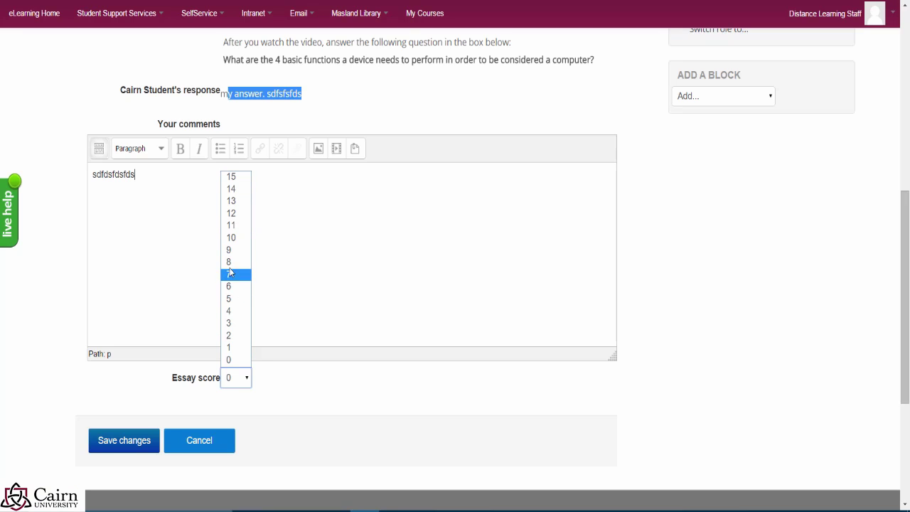
pyautogui.click(241, 300)
pyautogui.click(232, 281)
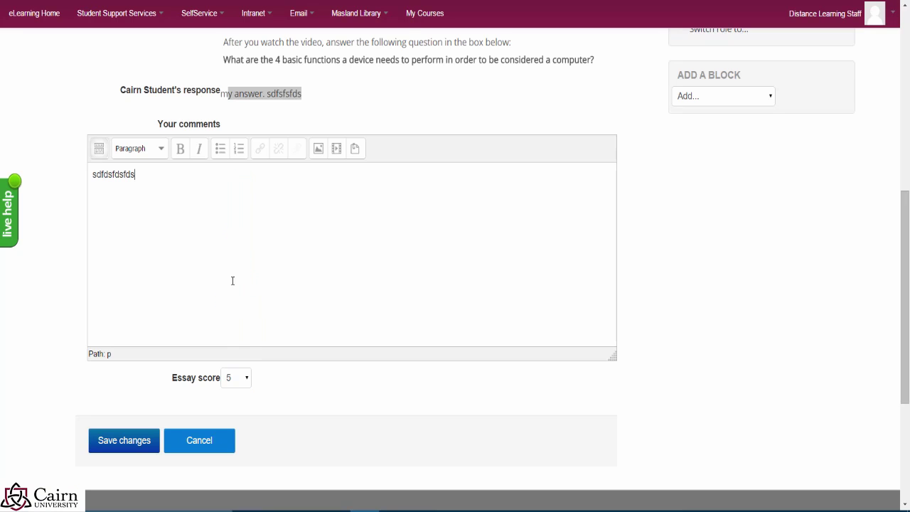
pyautogui.click(137, 445)
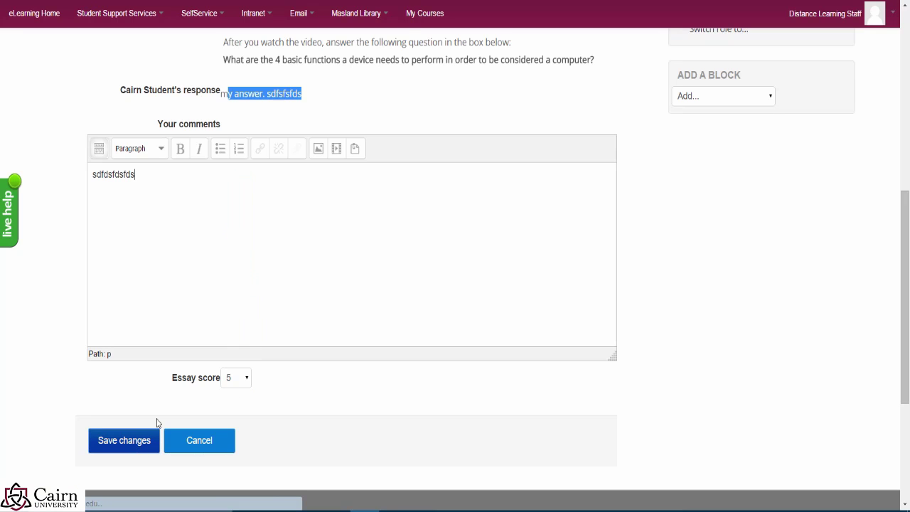
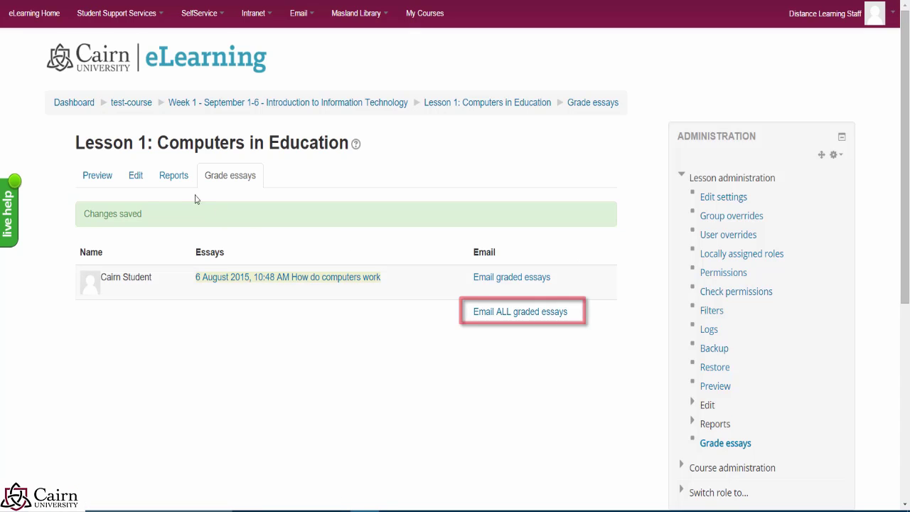
# Step: Open the Lesson 1 reports and highlight the student's 50% high score
pyautogui.click(170, 179)
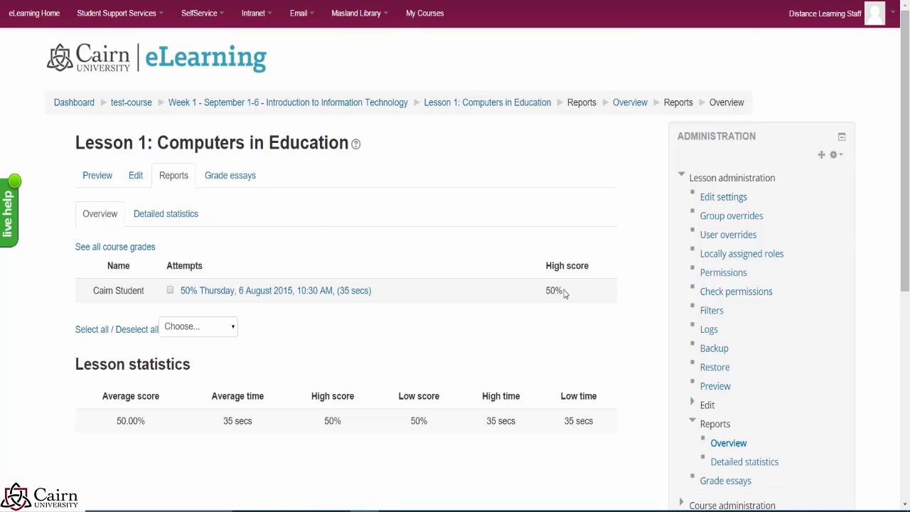
pyautogui.moveTo(564, 290); pyautogui.dragTo(545, 290)
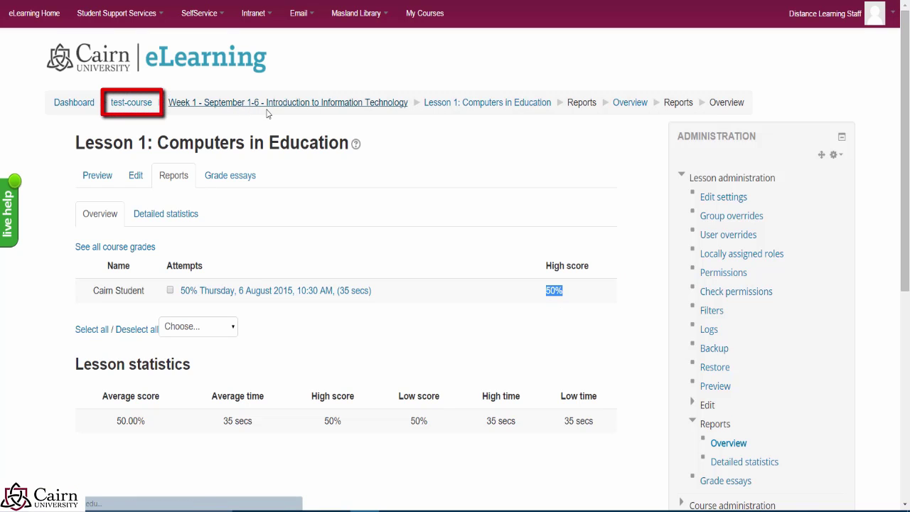
# Step: Return to the Using eLearning 101 course page via the breadcrumb and scroll through it
pyautogui.click(129, 103)
pyautogui.scroll(-6, 419, 268)
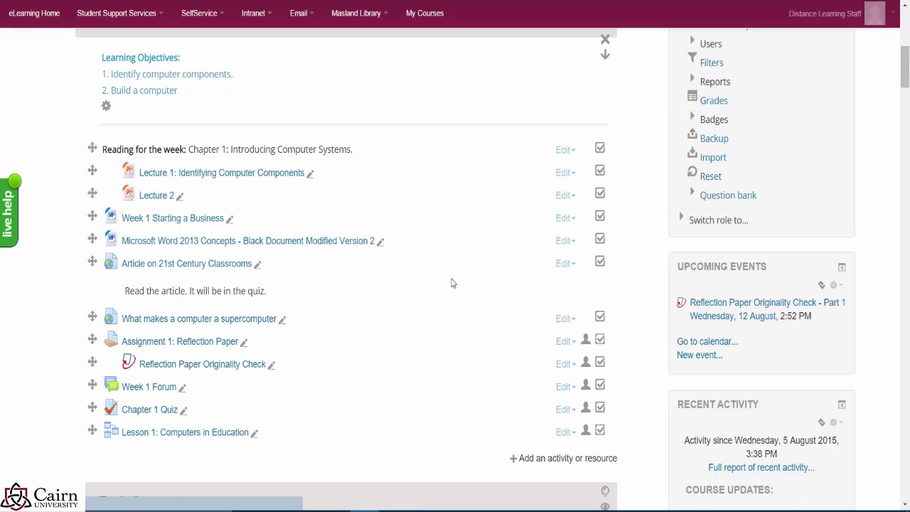
pyautogui.scroll(2, 753, 199)
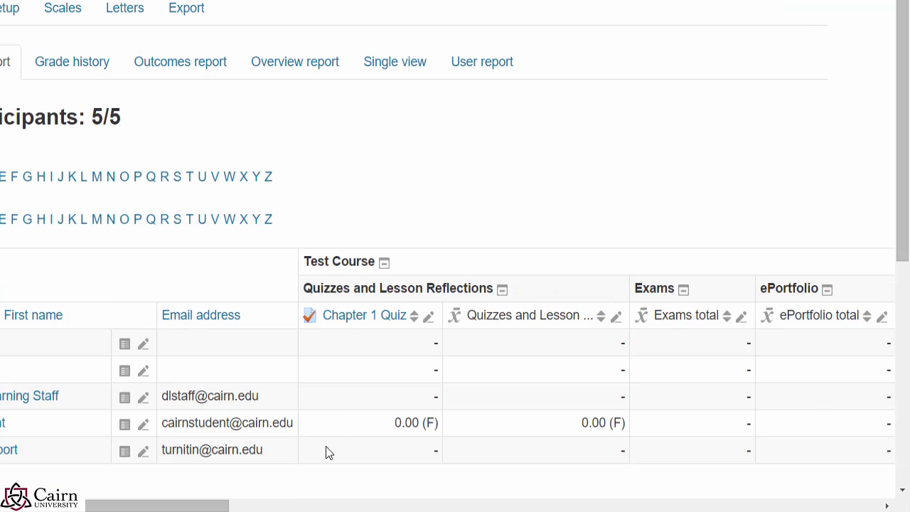
pyautogui.moveTo(899, 233); pyautogui.dragTo(906, 358)
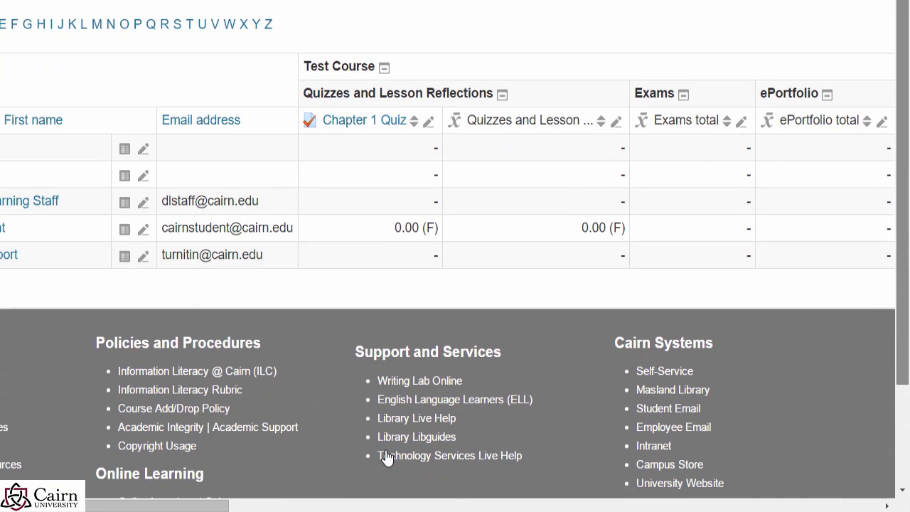
pyautogui.moveTo(182, 506); pyautogui.dragTo(586, 497)
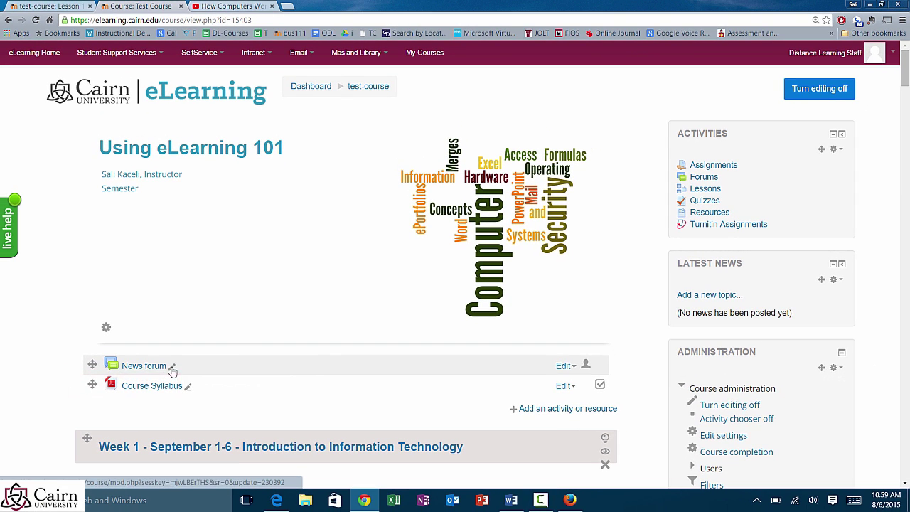
# Step: Rename the News forum to 'Course Announcements' and open the renamed forum
pyautogui.click(171, 369)
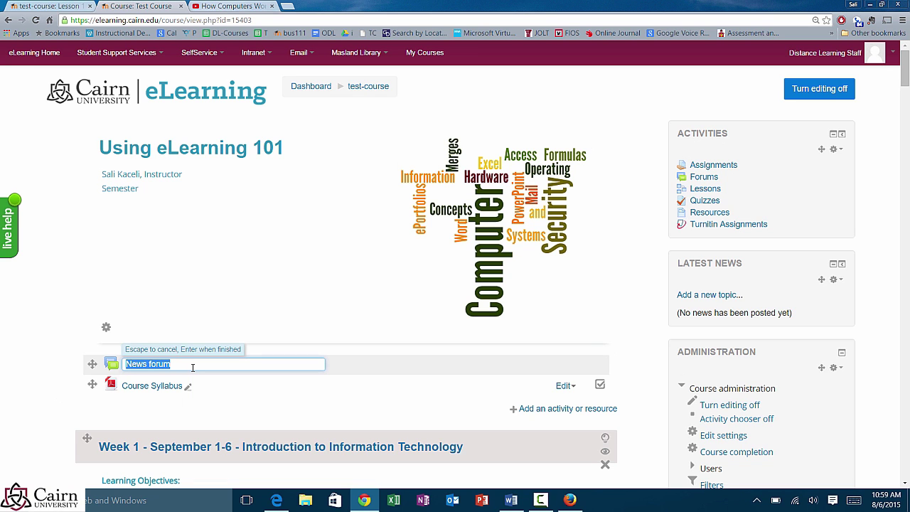
pyautogui.write('Cou')
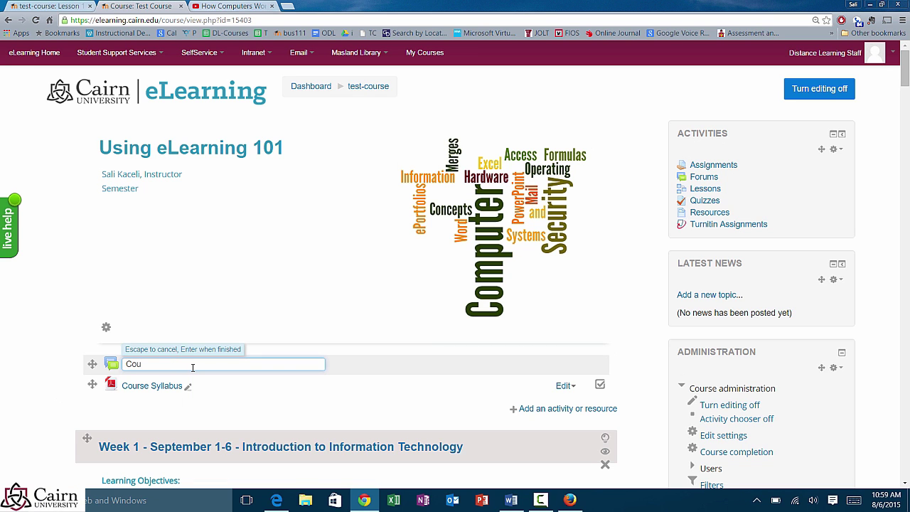
pyautogui.write('rse Announcements')
pyautogui.press('Return')
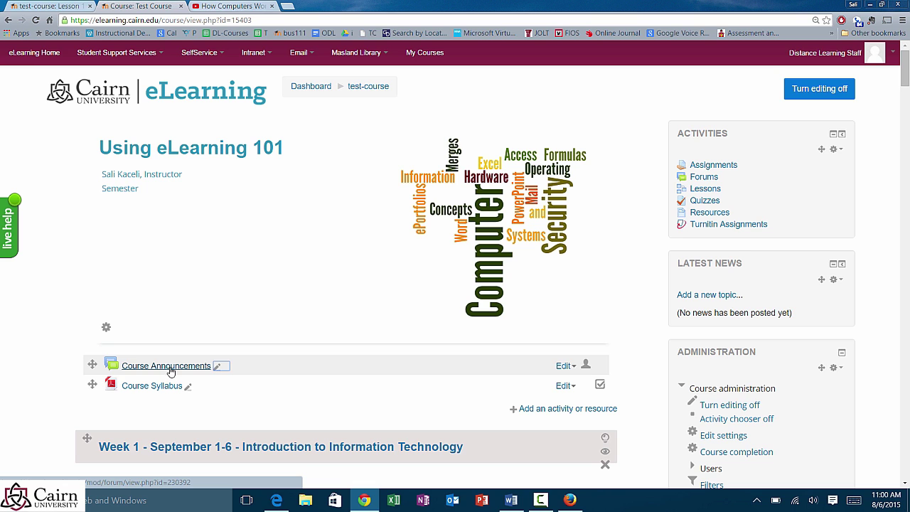
pyautogui.click(170, 372)
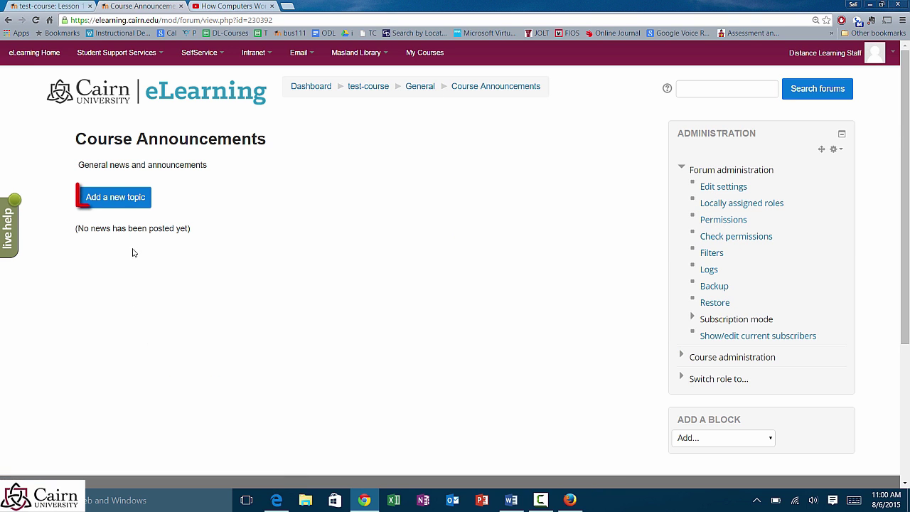
# Step: Start a new topic with subject 'Quiz coming up tomorrow' and message 'A quiz on chapter 1 is coming up. Reference xyz.'
pyautogui.click(110, 203)
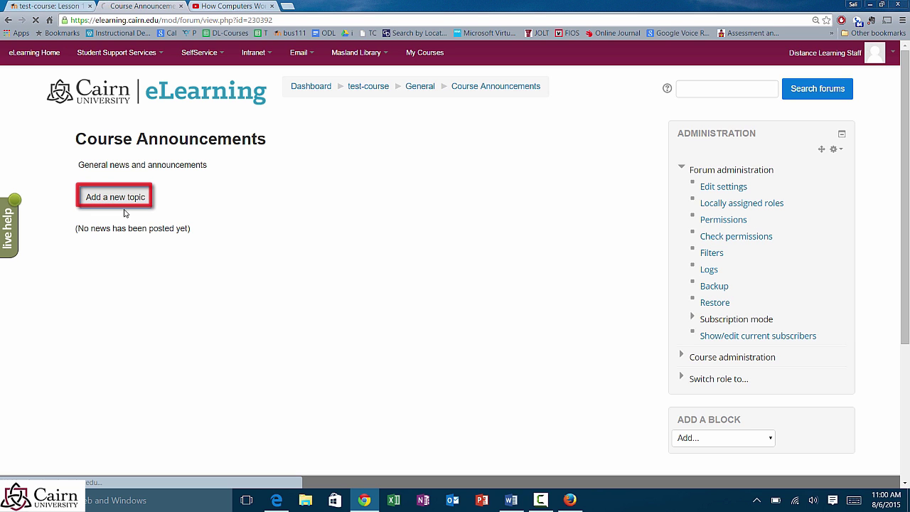
pyautogui.click(279, 222)
pyautogui.write('Qu')
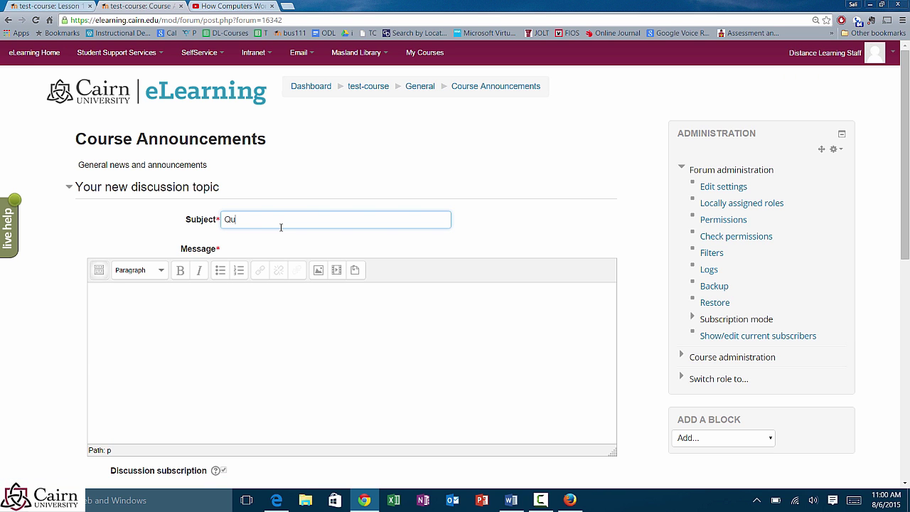
pyautogui.write('iz coming up tomorrow')
pyautogui.press('Tab')
pyautogui.click(187, 310)
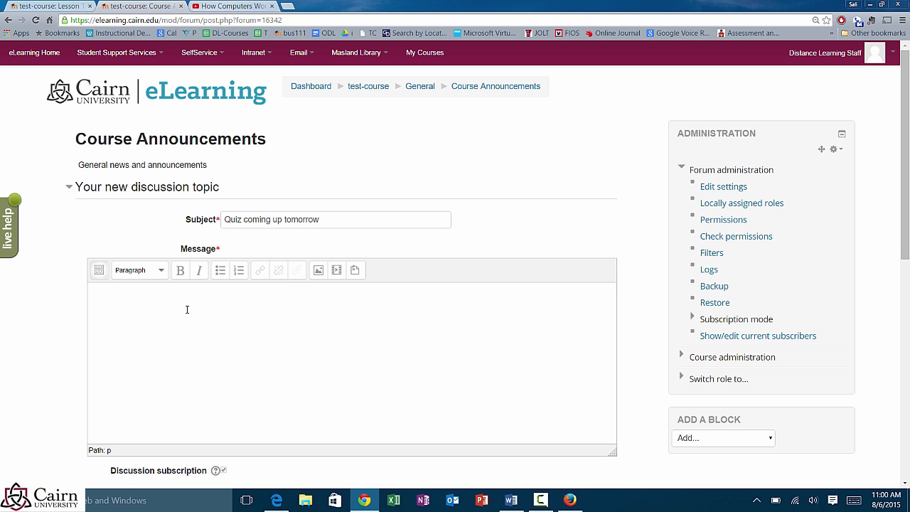
pyautogui.write('A quiz on chapter 1 is coming up. Ref')
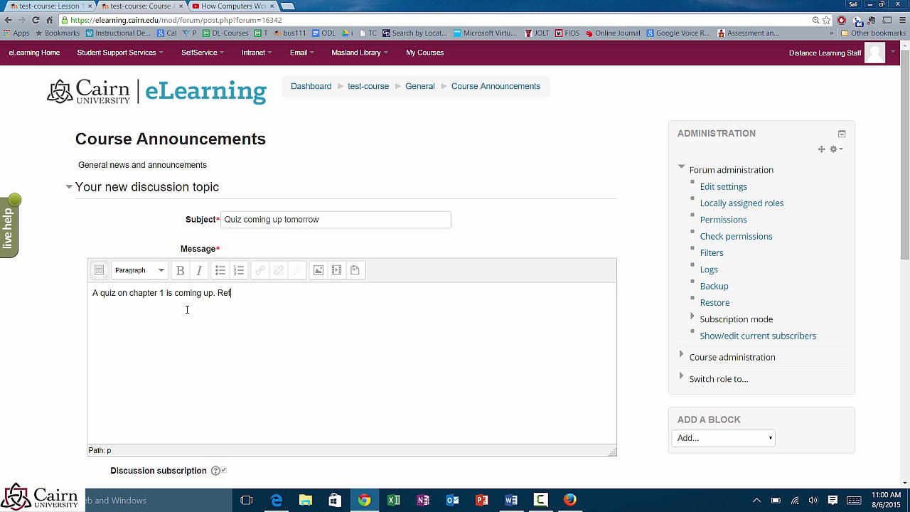
pyautogui.write('erence xyz.')
# Step: Set the post to mail immediately, post it to the forum, and continue to the discussion list
pyautogui.scroll(-1, 222, 360)
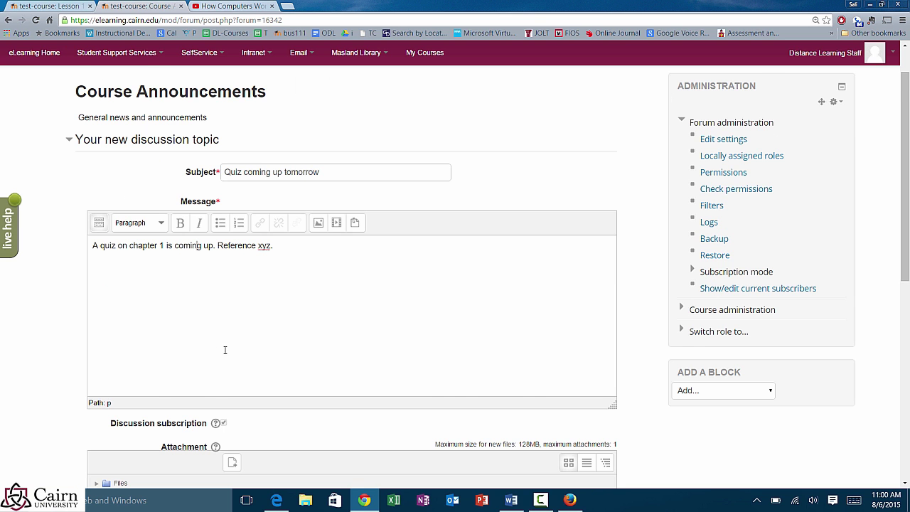
pyautogui.scroll(-1, 225, 350)
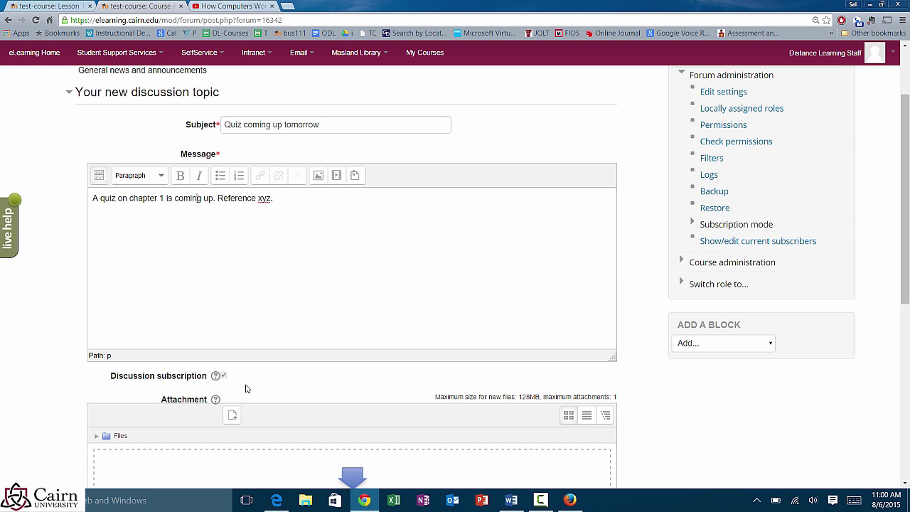
pyautogui.scroll(-2, 247, 388)
pyautogui.scroll(-2, 242, 390)
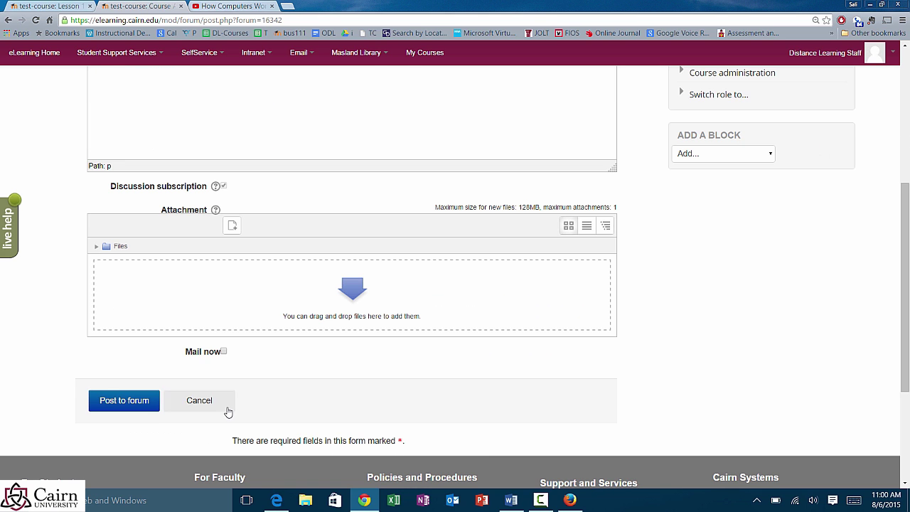
pyautogui.click(223, 351)
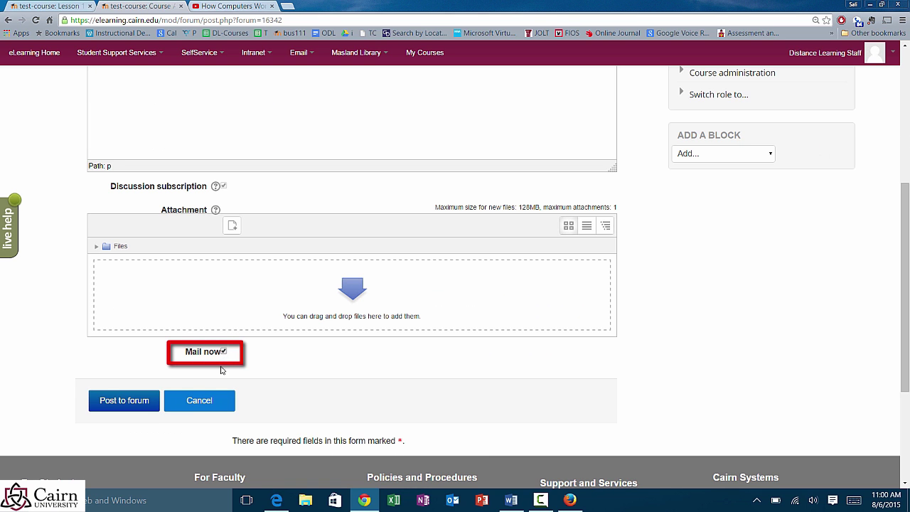
pyautogui.click(106, 402)
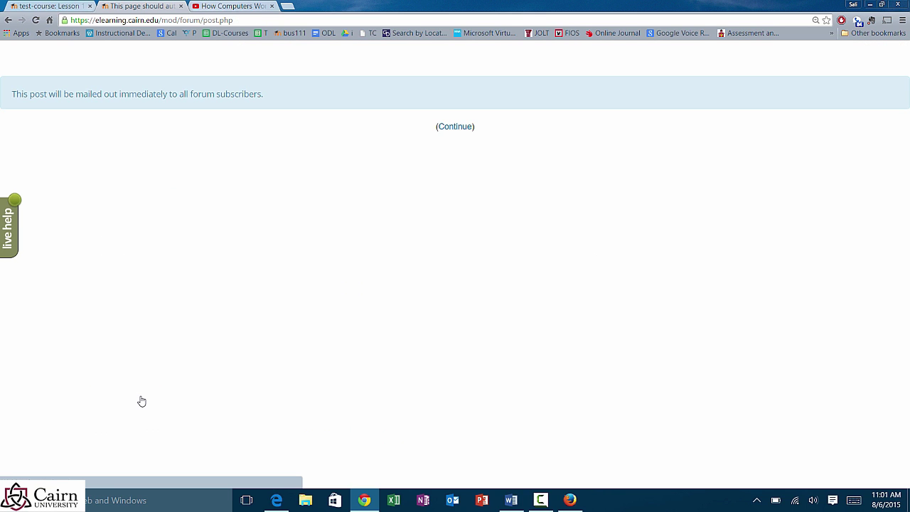
pyautogui.click(459, 132)
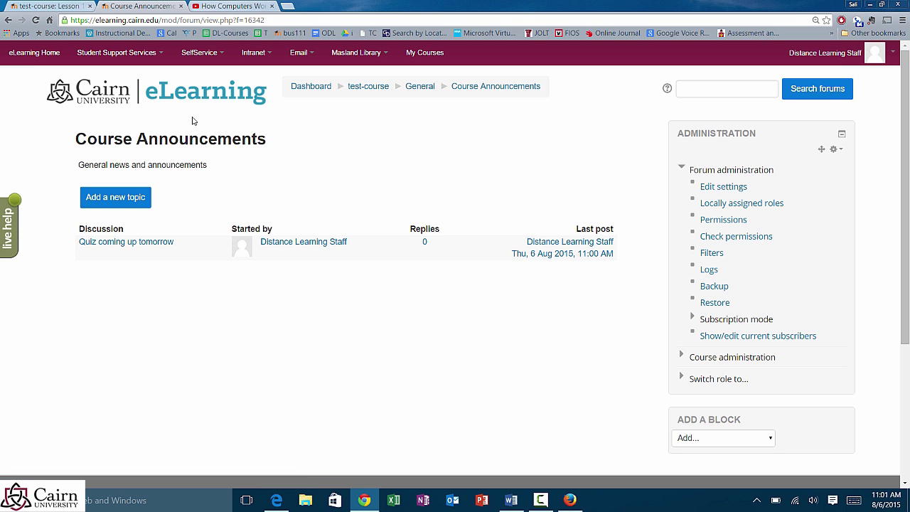
# Step: Return to the course page, briefly try adding a Latest News topic, then go back and scroll to Week 1
pyautogui.click(370, 89)
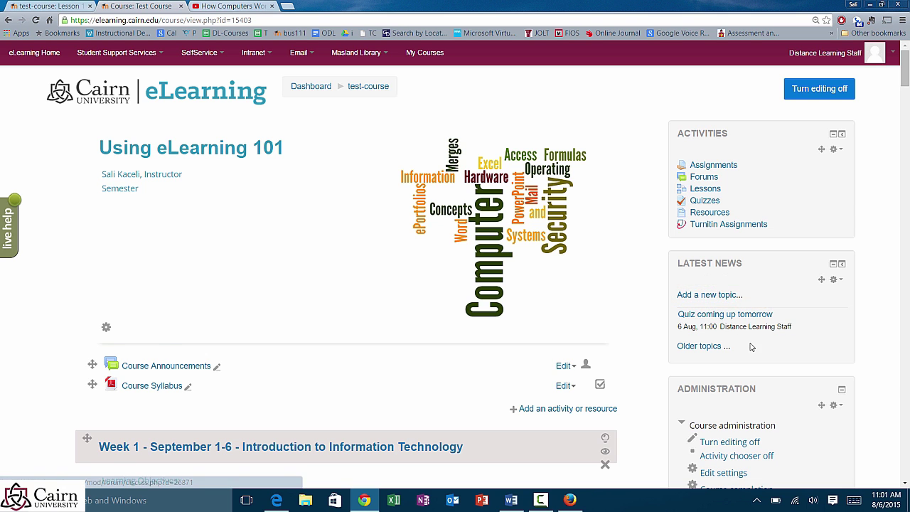
pyautogui.scroll(-2, 754, 348)
pyautogui.scroll(2, 796, 300)
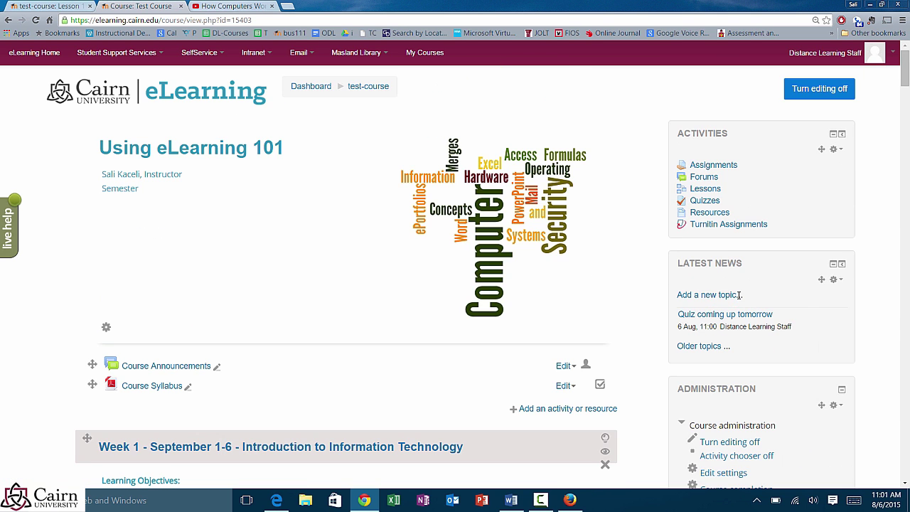
pyautogui.click(700, 295)
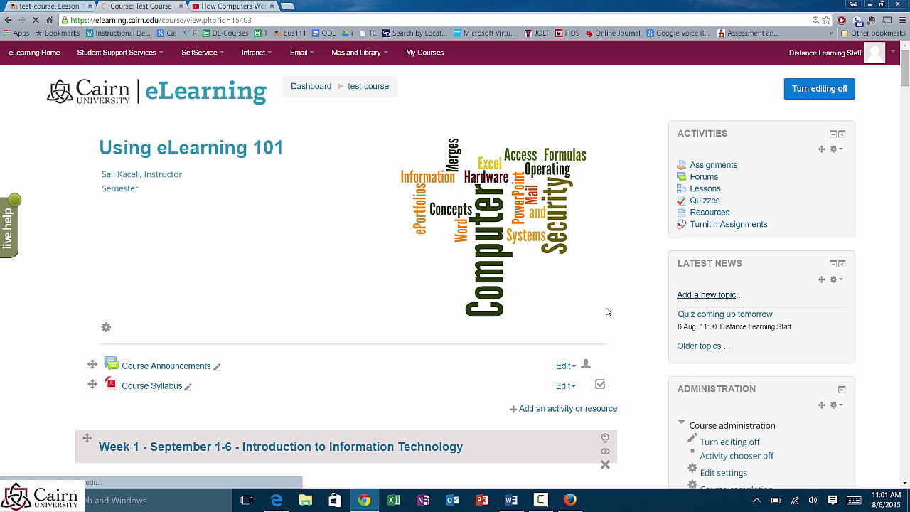
pyautogui.click(368, 86)
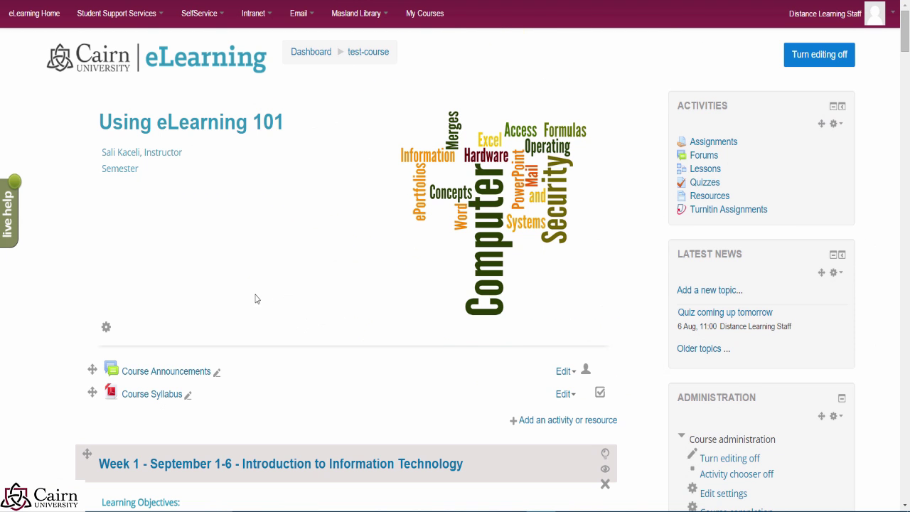
pyautogui.scroll(-3, 303, 332)
pyautogui.scroll(-5, 304, 333)
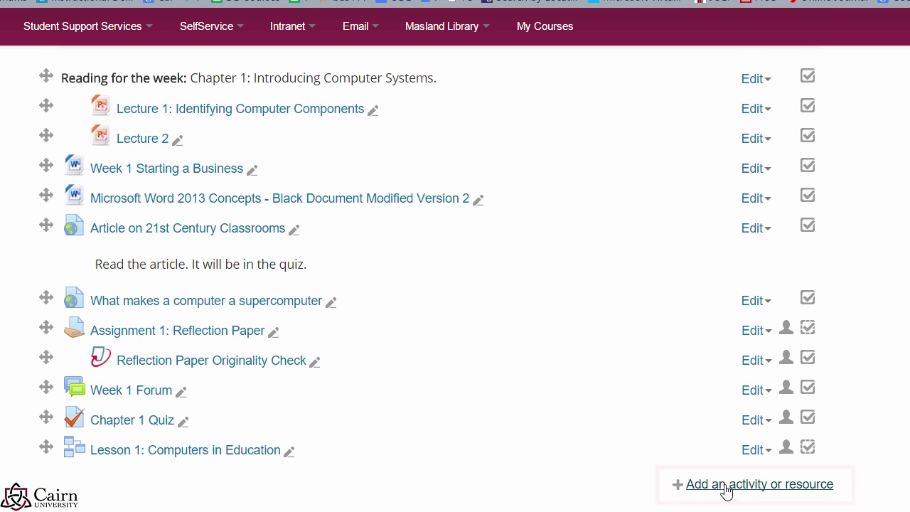
# Step: Choose the Chat activity and add it to Week 1
pyautogui.click(725, 488)
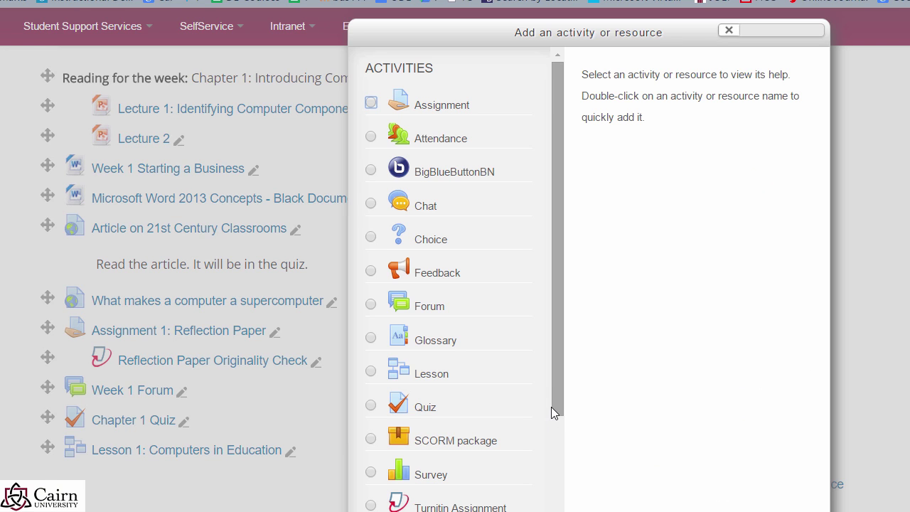
pyautogui.moveTo(549, 398); pyautogui.dragTo(550, 401)
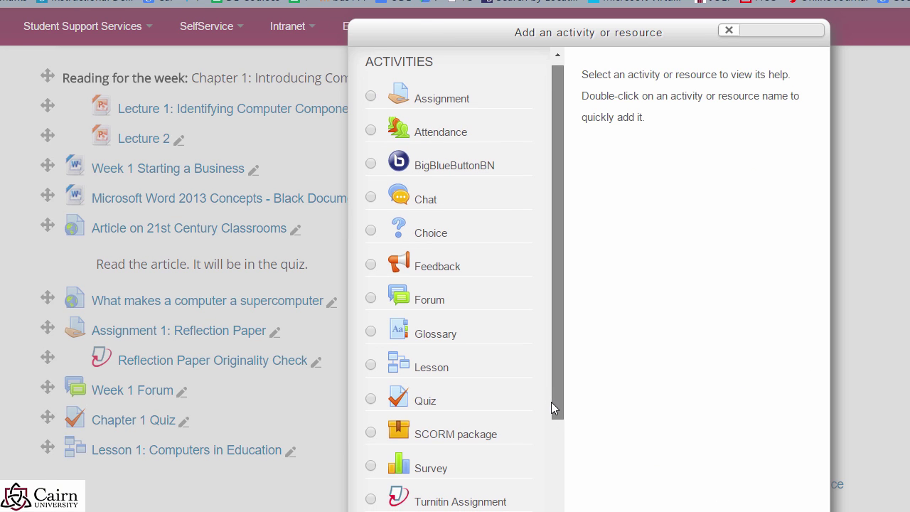
pyautogui.click(370, 197)
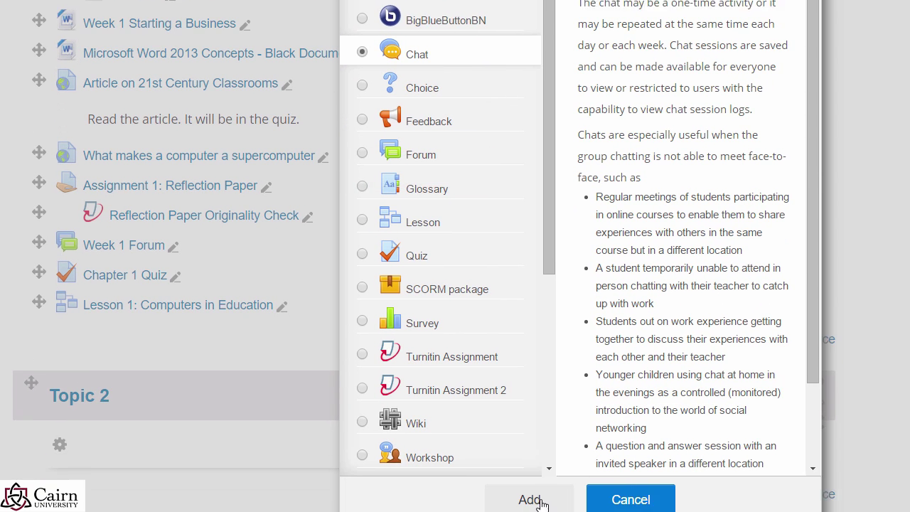
pyautogui.click(539, 480)
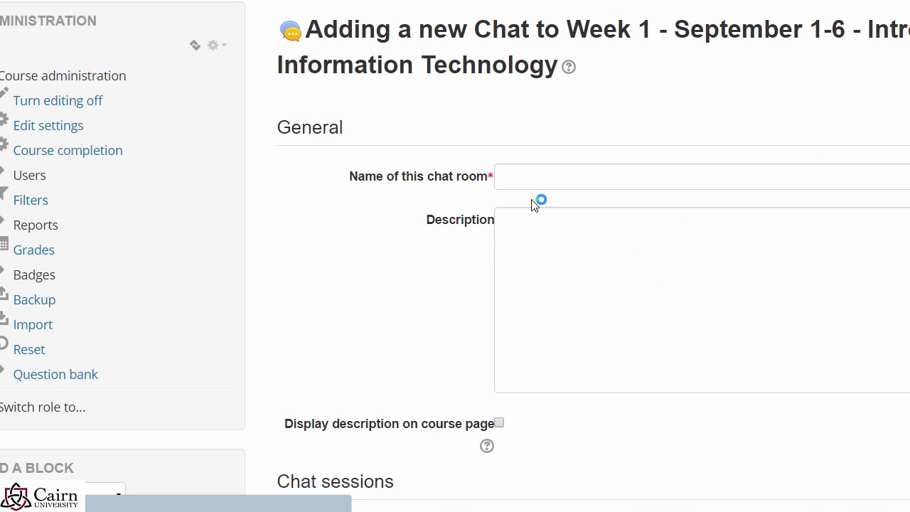
# Step: Name the chat 'Week 1 live chat', add a description shown on the course page, and save
pyautogui.click(527, 184)
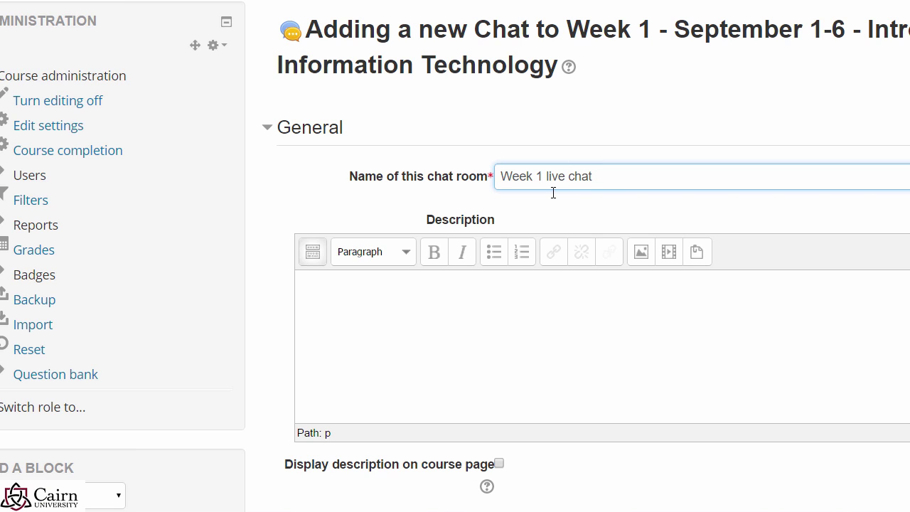
pyautogui.click(486, 335)
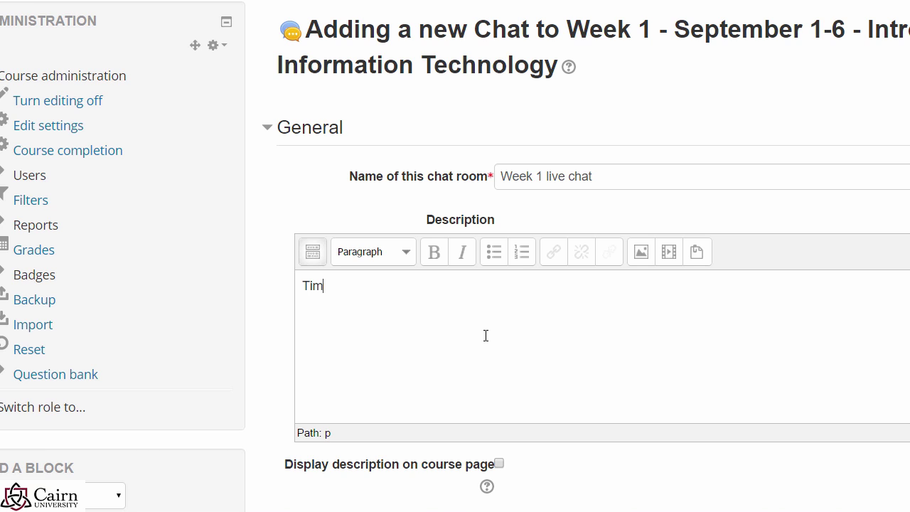
pyautogui.click(499, 464)
pyautogui.scroll(-2, 432, 459)
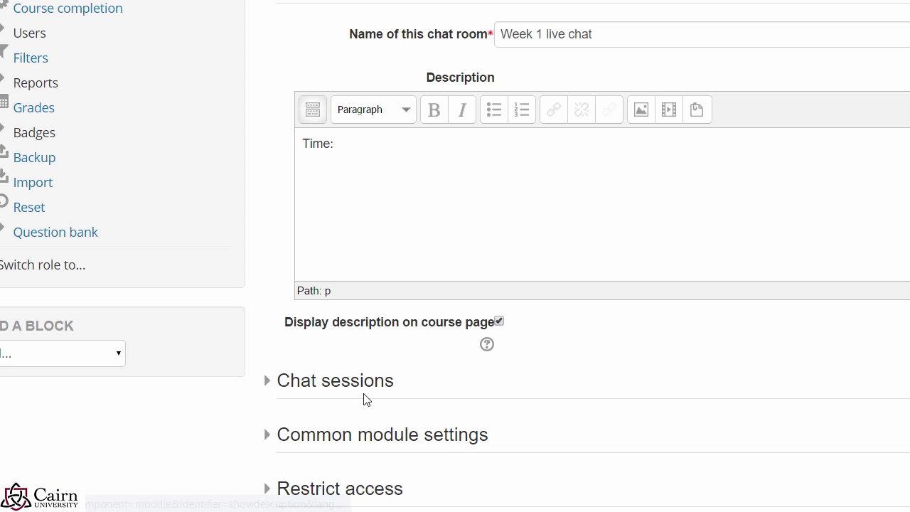
pyautogui.click(354, 391)
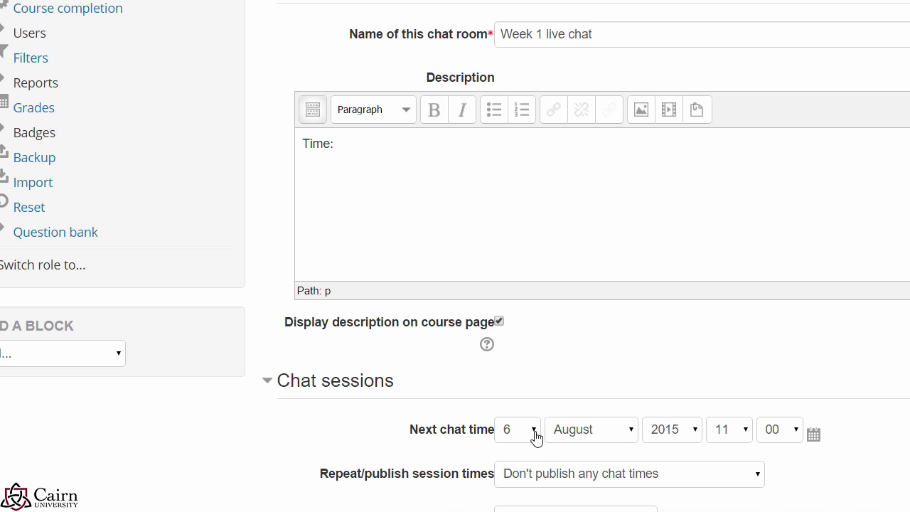
pyautogui.scroll(-2, 819, 422)
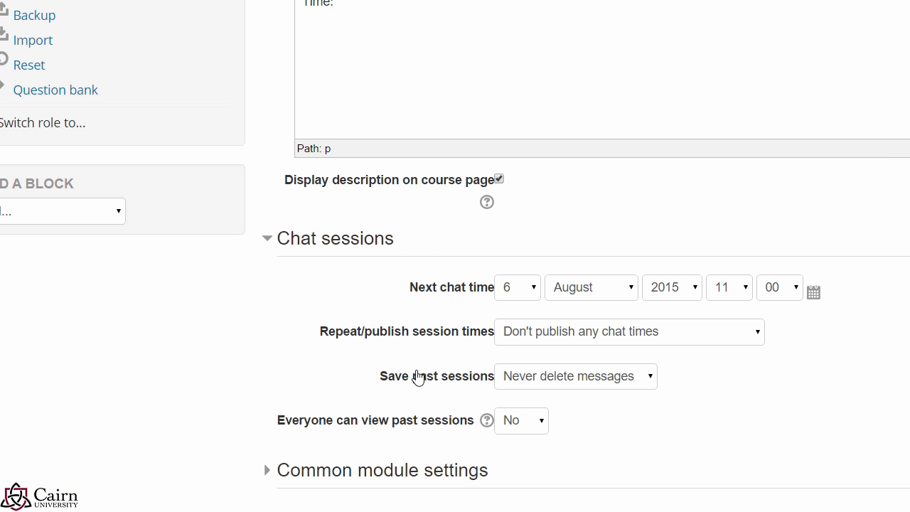
pyautogui.scroll(-1, 420, 447)
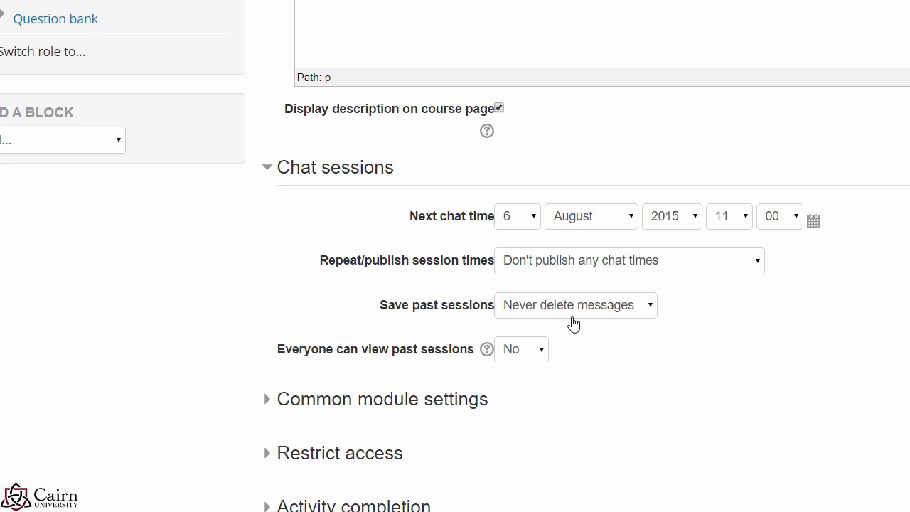
pyautogui.scroll(-1, 596, 389)
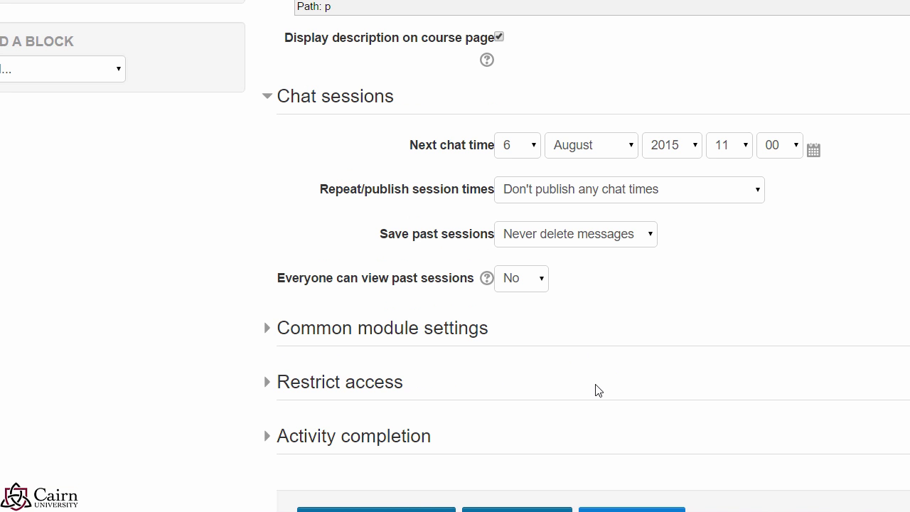
pyautogui.scroll(-3, 389, 451)
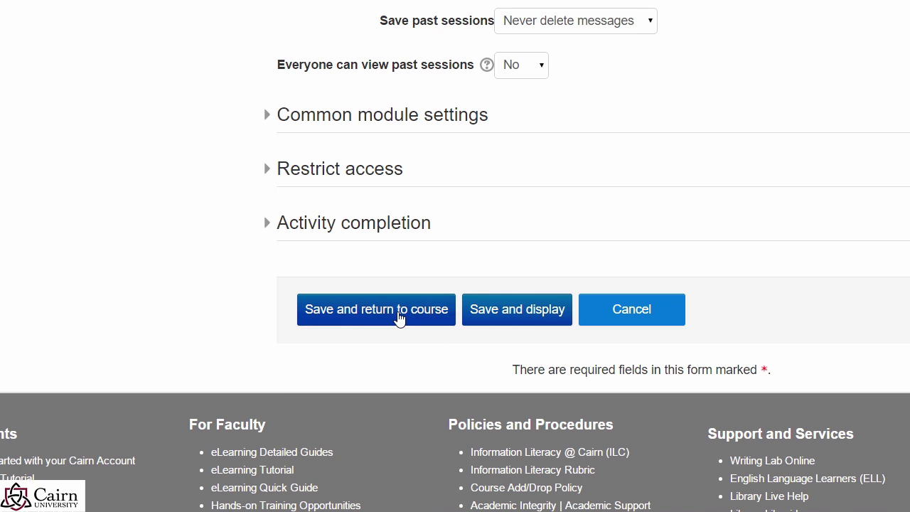
pyautogui.click(377, 321)
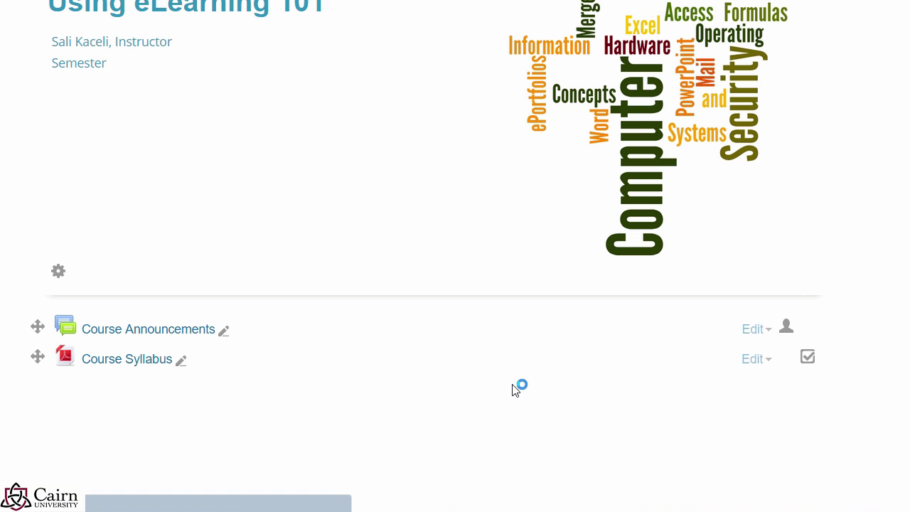
# Step: Open the Week 1 live chat activity and enter its chat room
pyautogui.scroll(-2, 497, 390)
pyautogui.scroll(-7, 429, 408)
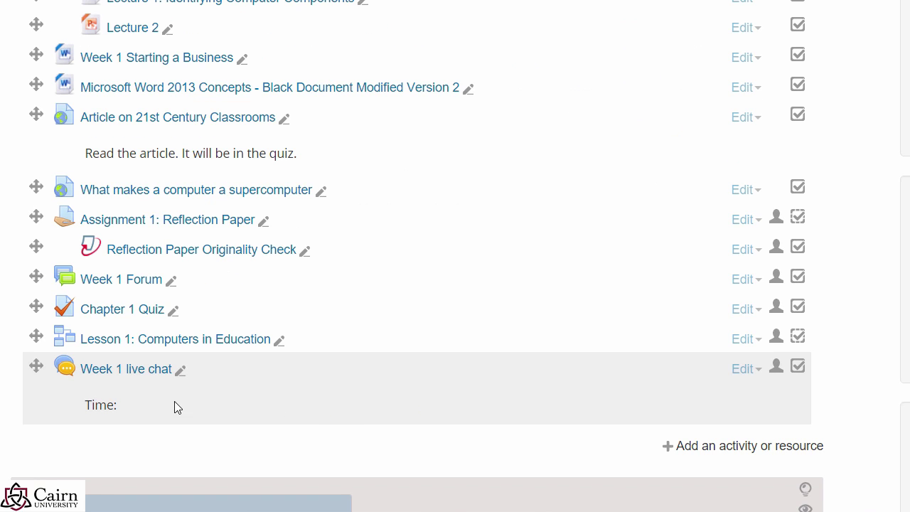
pyautogui.scroll(-3, 106, 370)
pyautogui.click(69, 152)
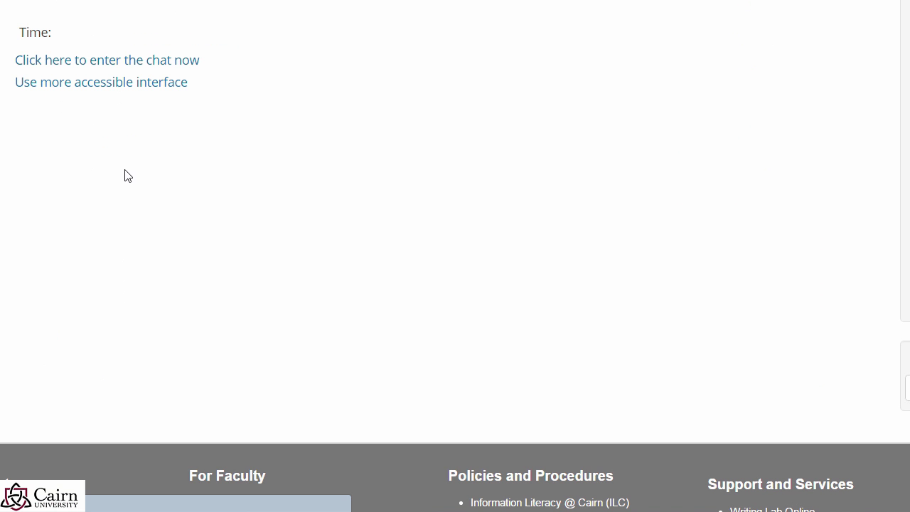
pyautogui.click(92, 70)
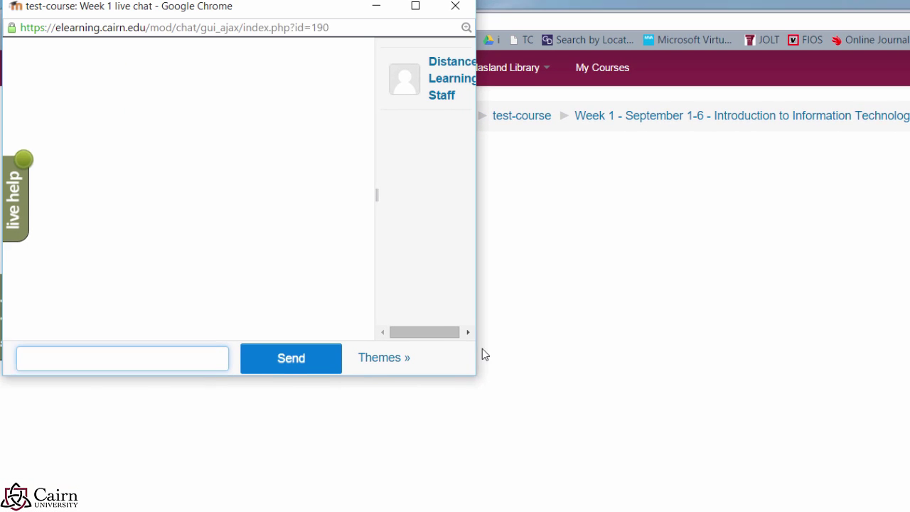
# Step: Enlarge the chat window, post 'discussion going on here.', and switch the chat to the Bubble theme
pyautogui.moveTo(475, 384); pyautogui.dragTo(802, 498)
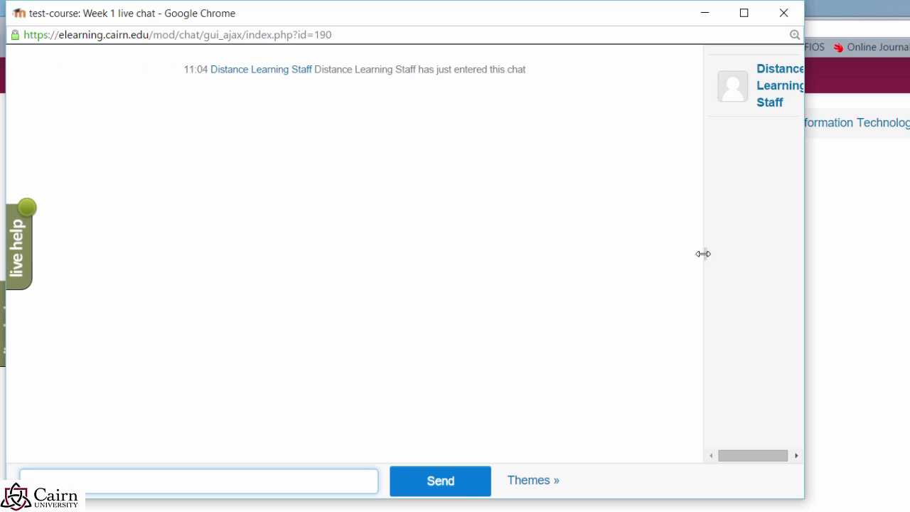
pyautogui.moveTo(703, 253); pyautogui.dragTo(643, 257)
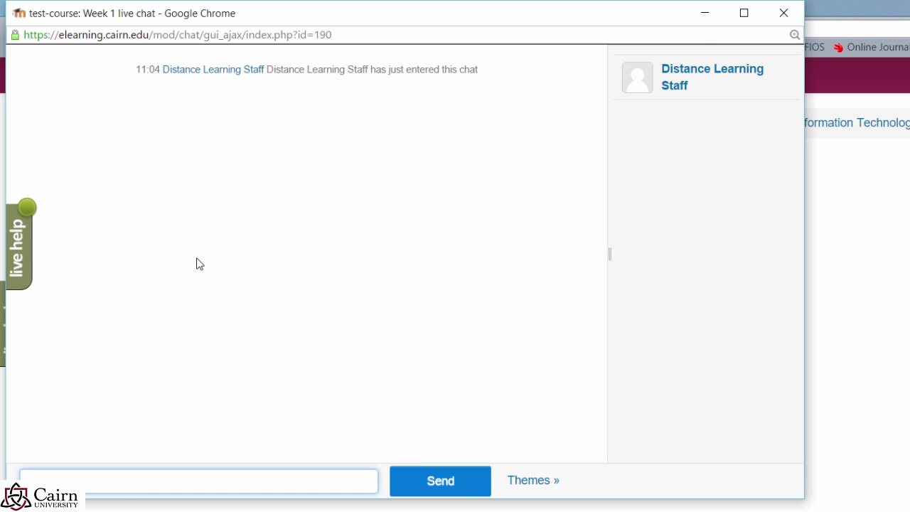
pyautogui.write('going on here.')
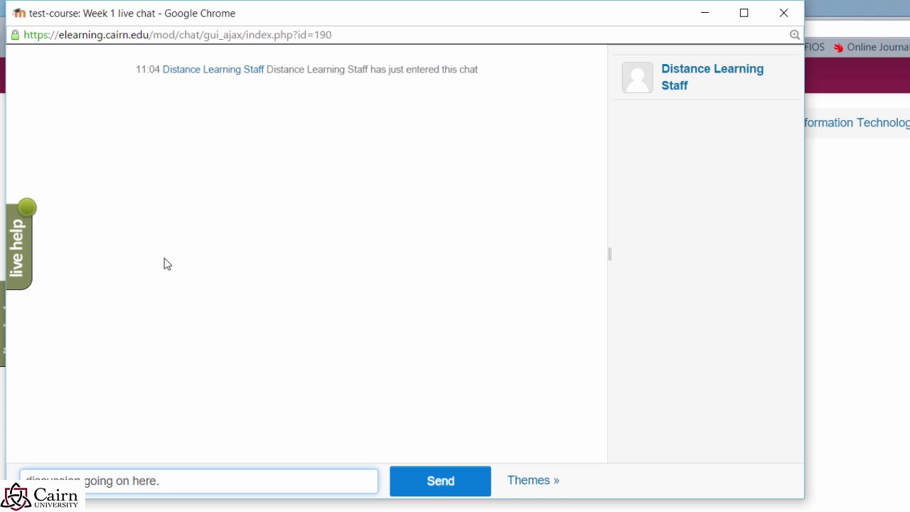
pyautogui.click(429, 484)
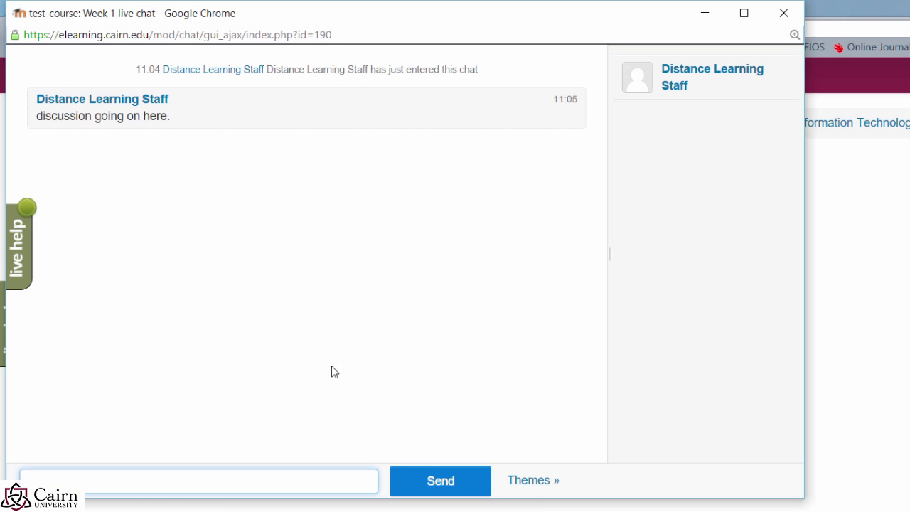
pyautogui.click(529, 488)
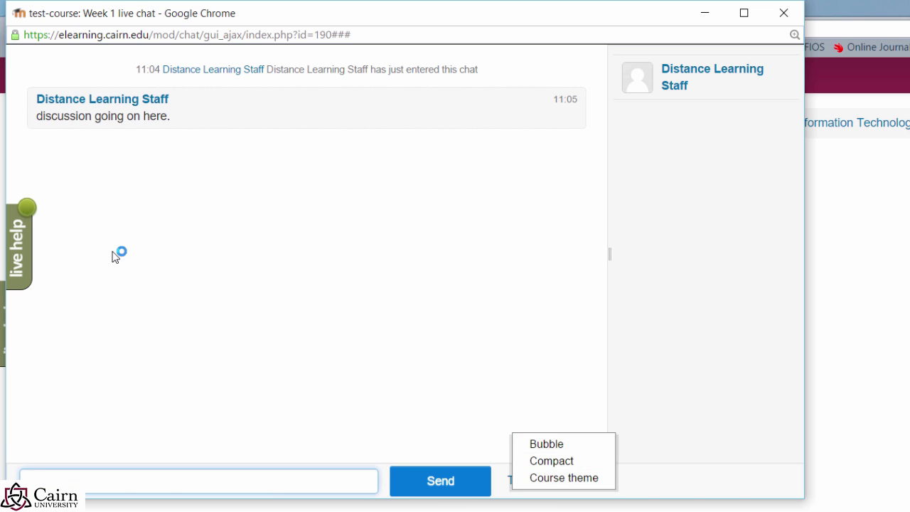
pyautogui.click(534, 446)
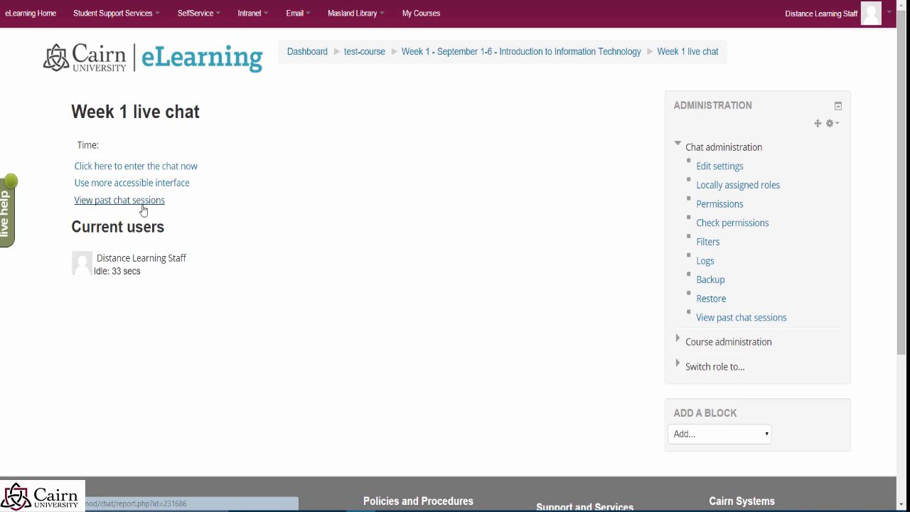
# Step: View past chat sessions, list all sessions, and view the recorded Week 1 session
pyautogui.click(134, 206)
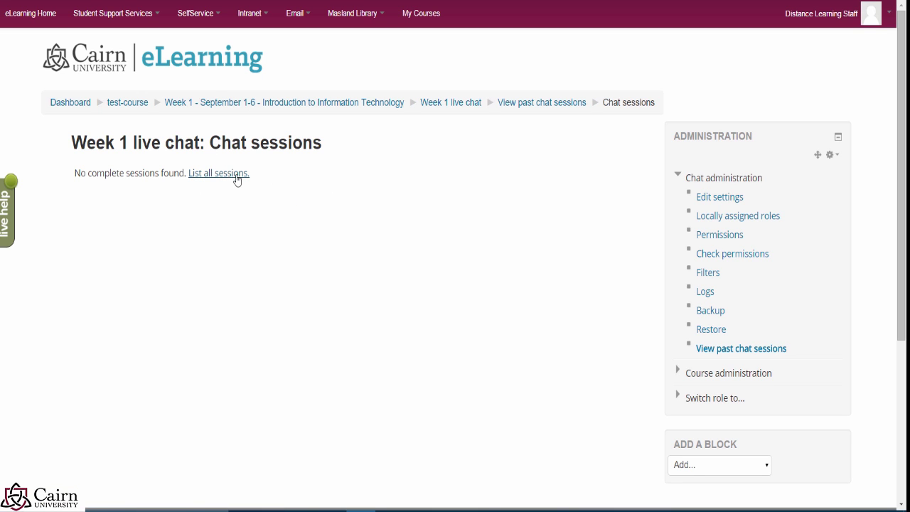
pyautogui.click(230, 174)
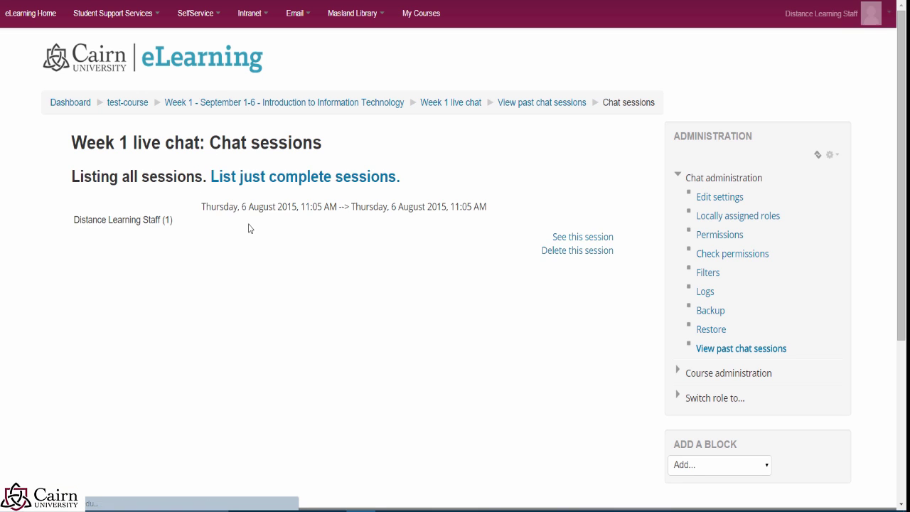
pyautogui.click(554, 237)
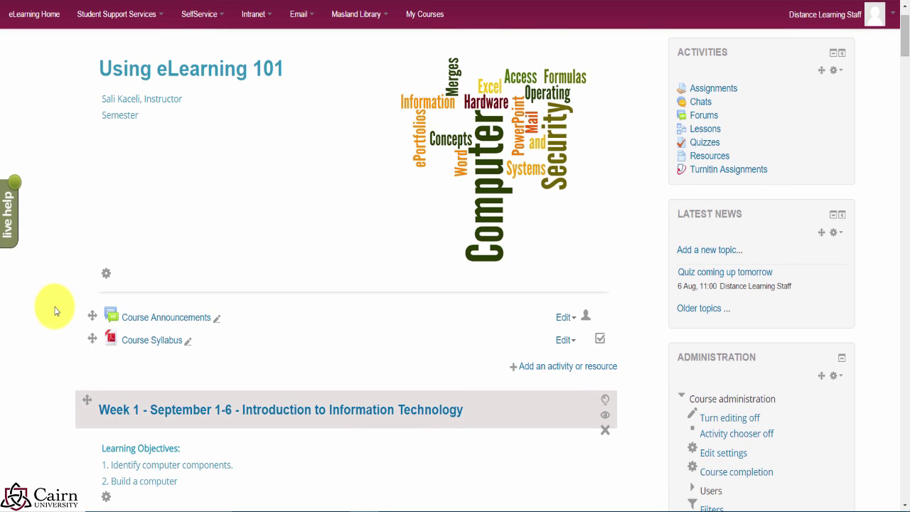
# Step: Choose BigBlueButtonBN from Week 1's activity chooser and add it
pyautogui.scroll(-7, 54, 311)
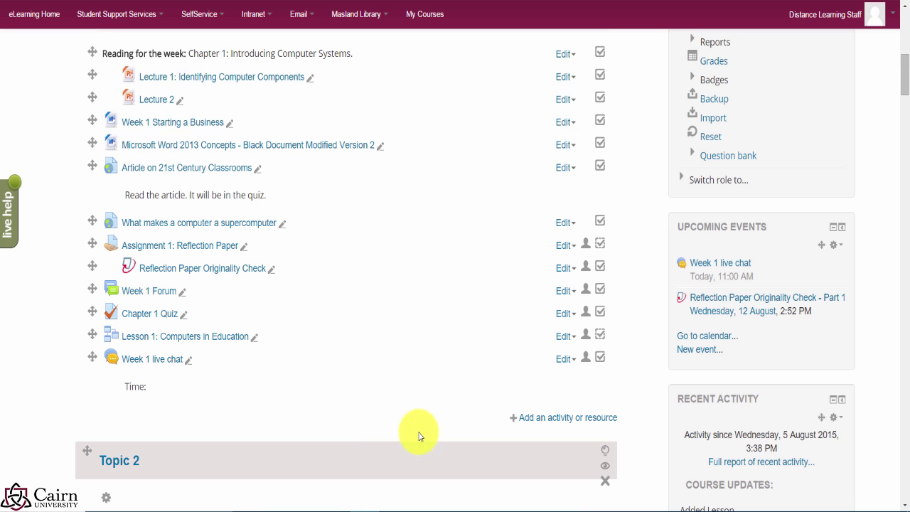
pyautogui.click(540, 422)
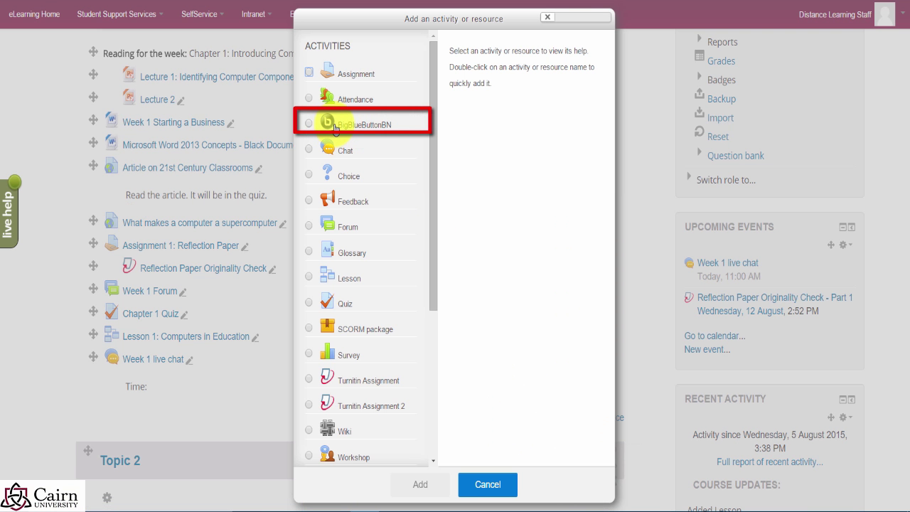
pyautogui.click(335, 127)
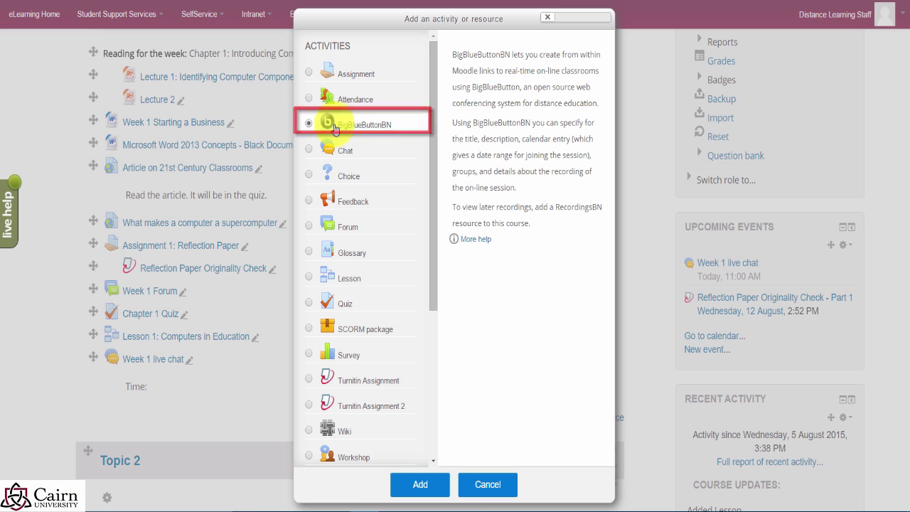
pyautogui.click(433, 491)
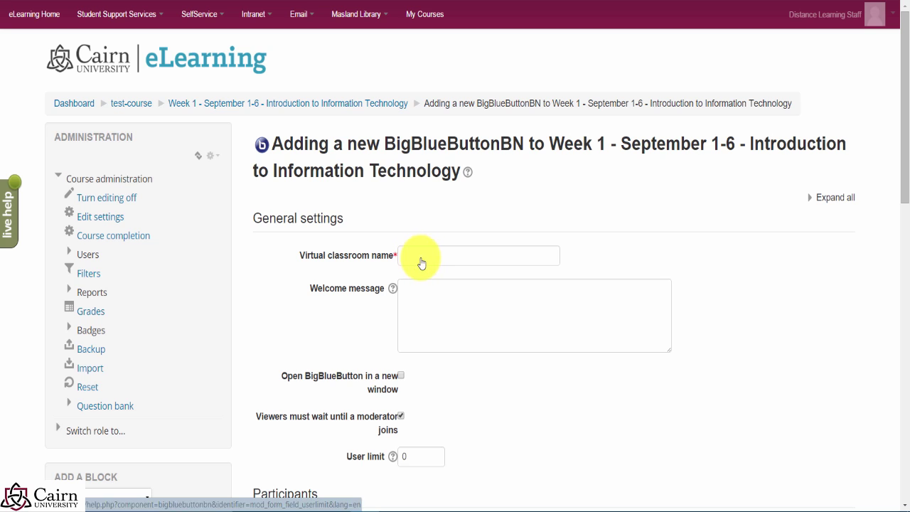
# Step: Name the room 'Live Web Conference Monday 9:00PM EST' and keep all enrolled users as viewers
pyautogui.click(419, 255)
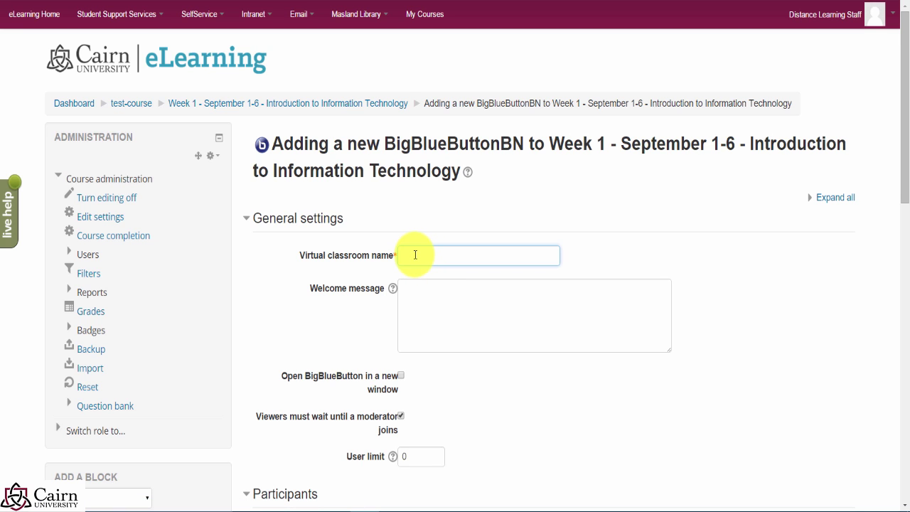
pyautogui.write('Live Web Conference Monday 9:00PM EST')
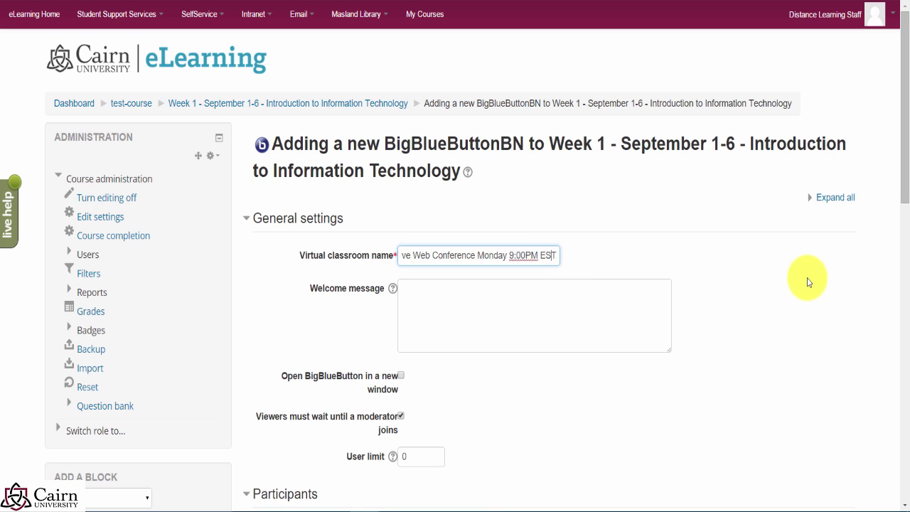
pyautogui.click(493, 310)
pyautogui.scroll(-1, 491, 331)
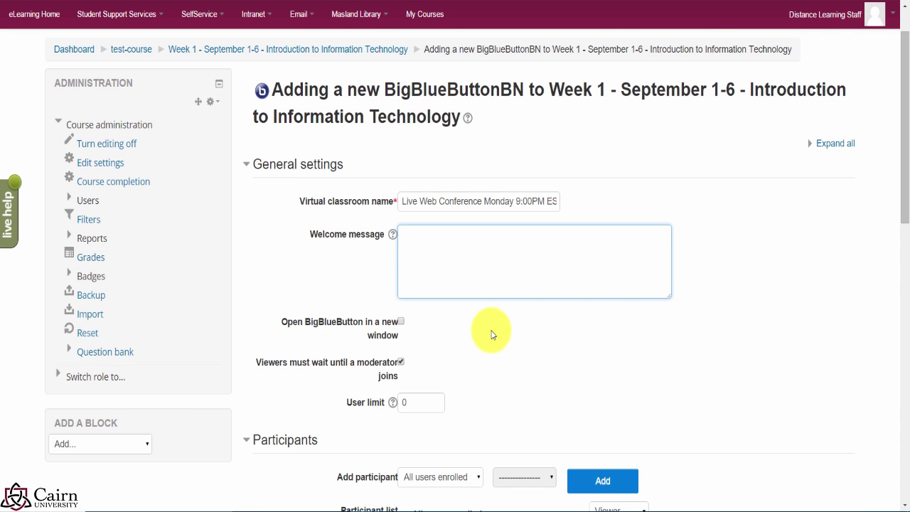
pyautogui.scroll(-1, 480, 329)
pyautogui.scroll(-2, 490, 349)
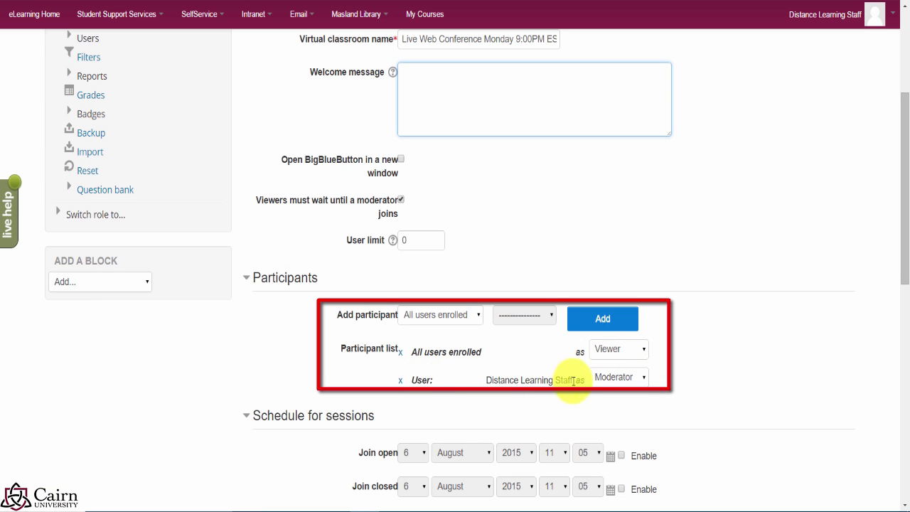
pyautogui.click(637, 355)
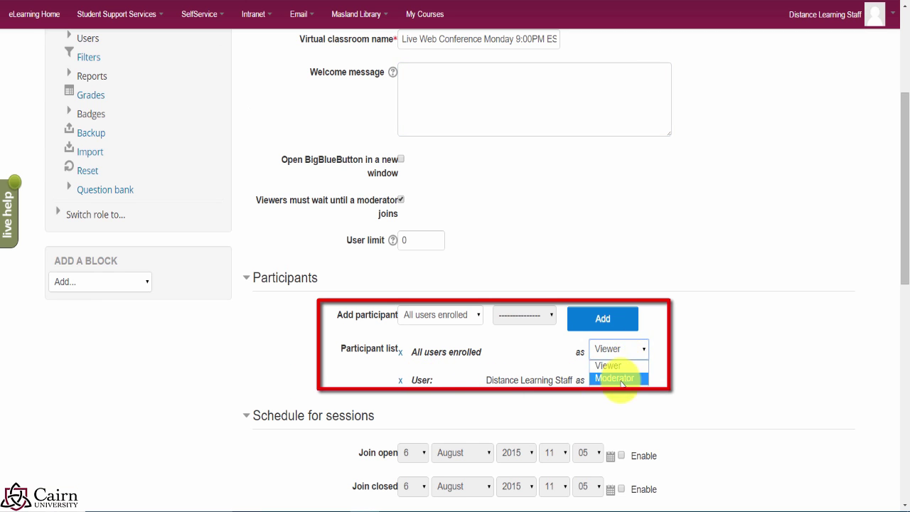
pyautogui.click(736, 346)
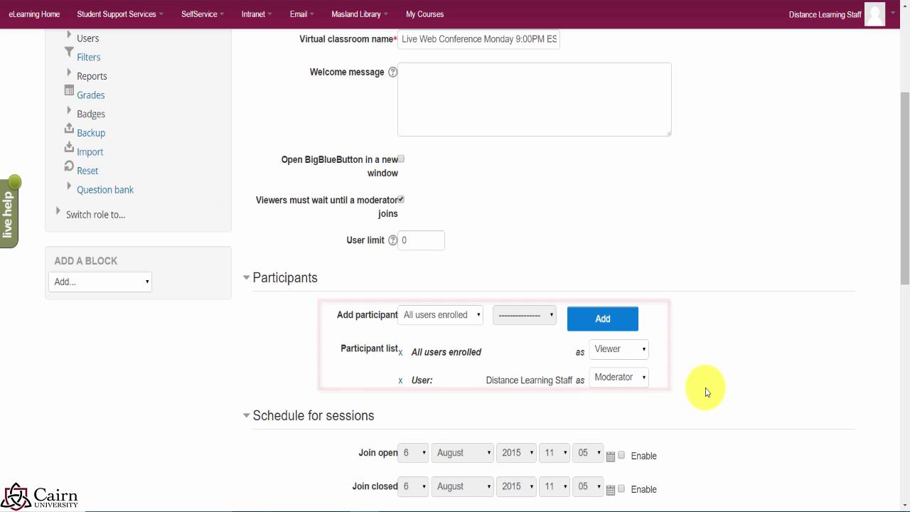
# Step: Enable session recording and save the conference, returning to the course page
pyautogui.scroll(-1, 683, 405)
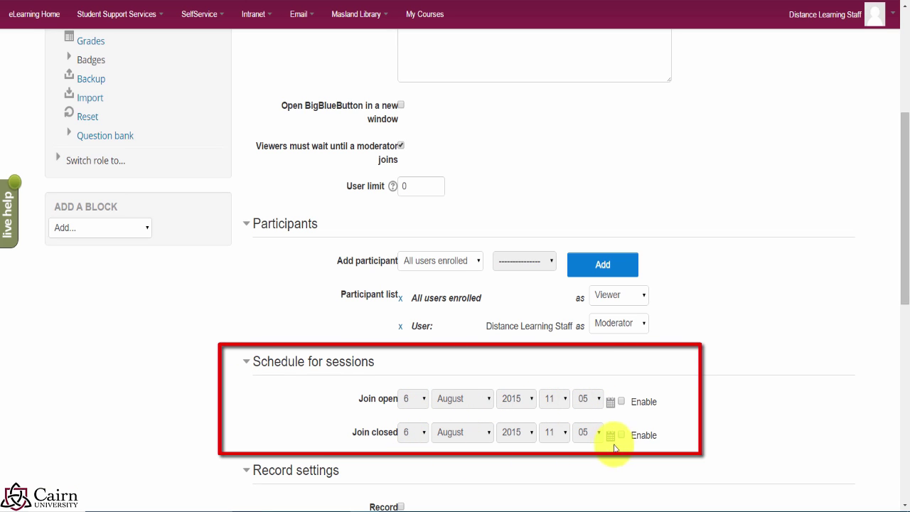
pyautogui.scroll(-2, 512, 403)
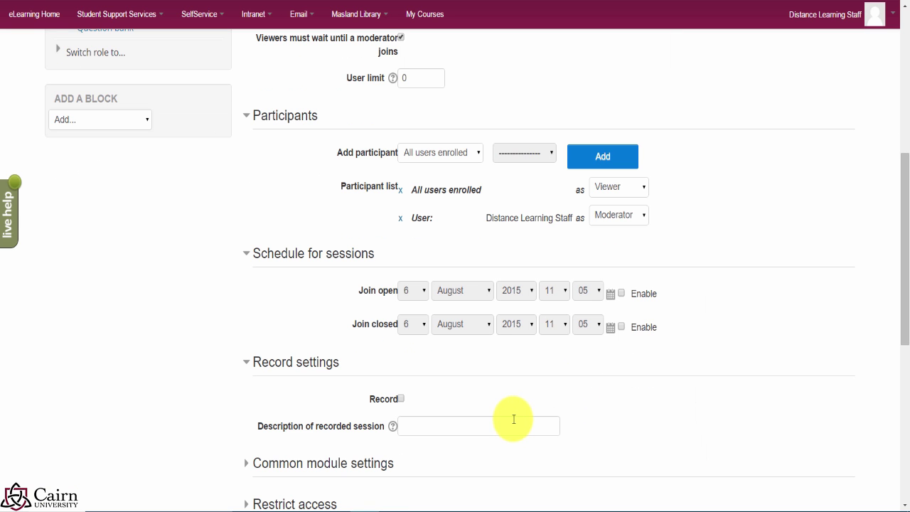
pyautogui.scroll(-2, 433, 440)
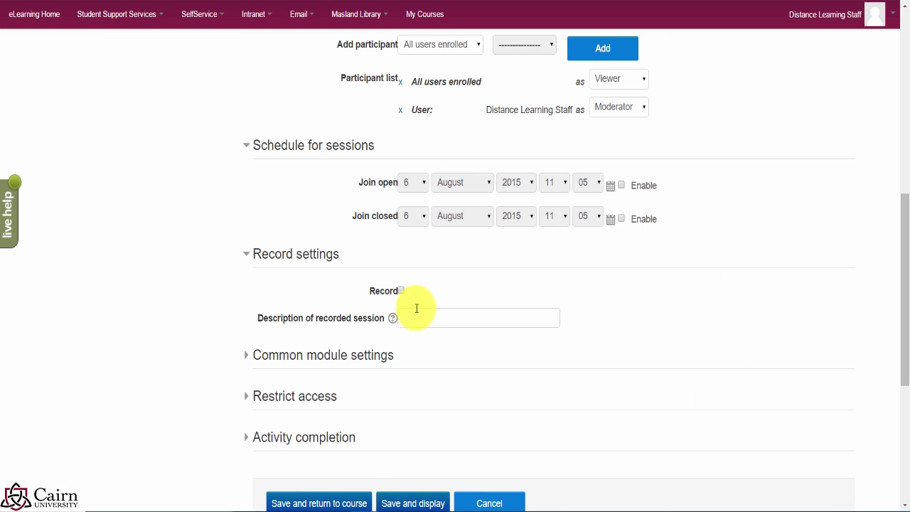
pyautogui.click(402, 292)
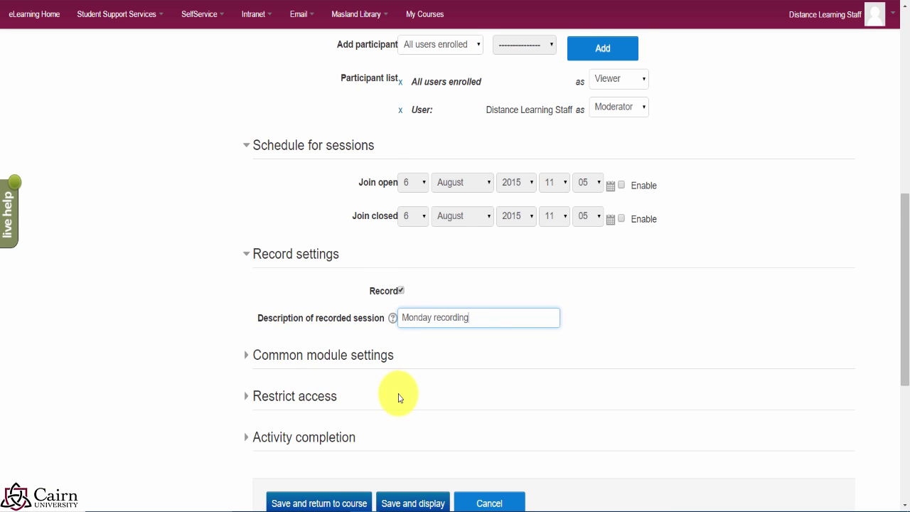
pyautogui.scroll(-1, 398, 397)
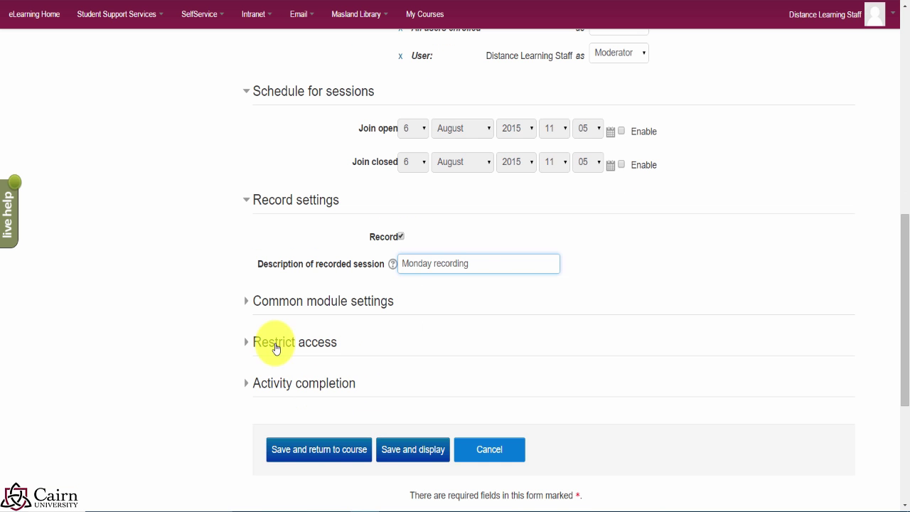
pyautogui.click(337, 455)
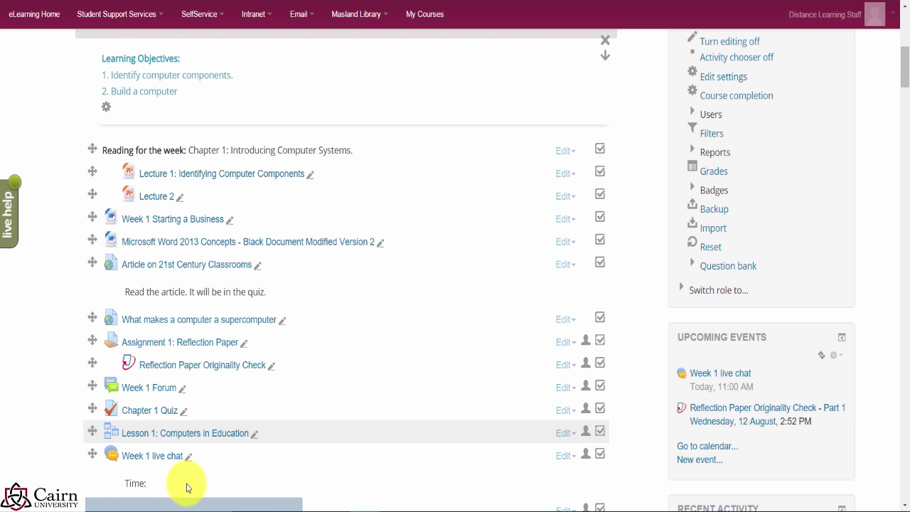
pyautogui.scroll(-2, 187, 432)
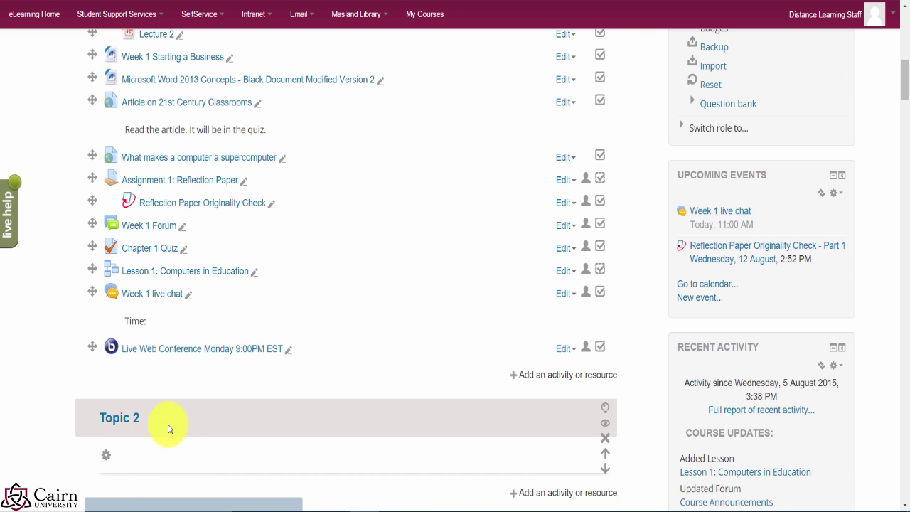
# Step: Open the Live Web Conference Monday 9:00PM EST room from the Week 1 list
pyautogui.click(155, 354)
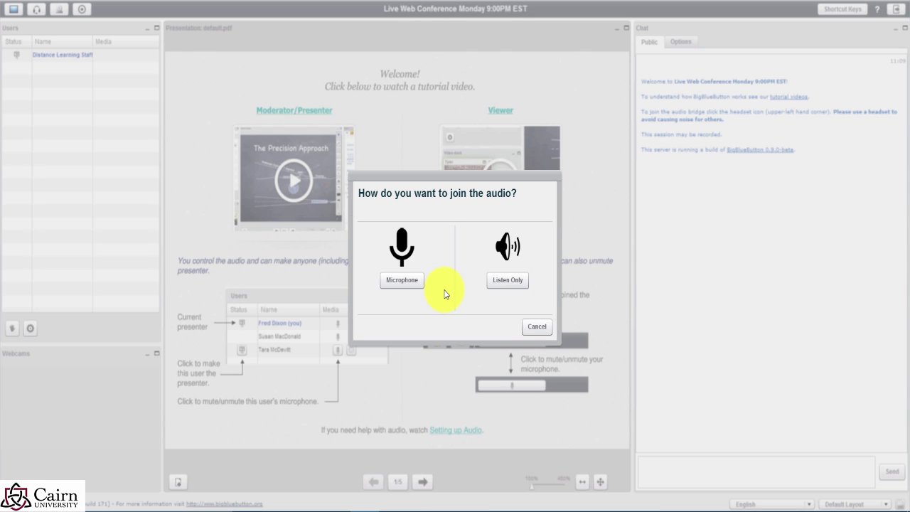
# Step: Skip audio, adjust the presentation pod width, and advance to blank whiteboard slide 2 of 5
pyautogui.click(538, 327)
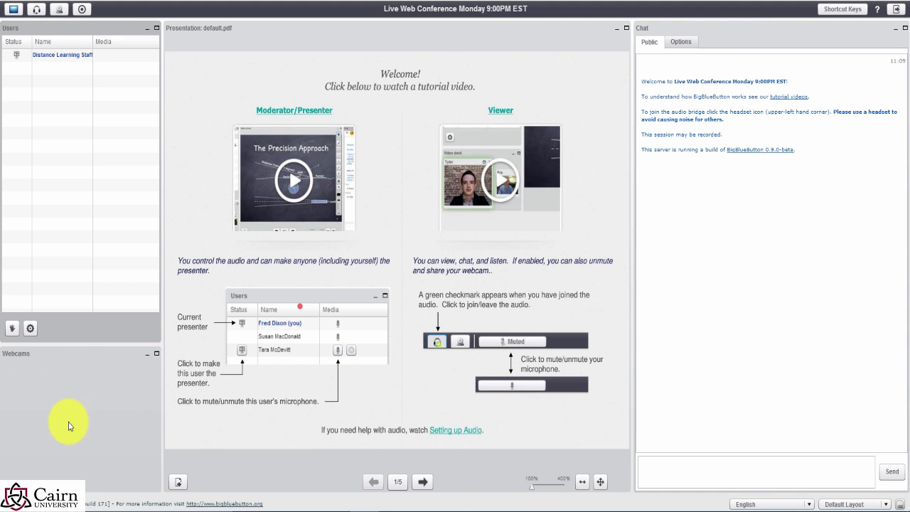
pyautogui.moveTo(164, 402)
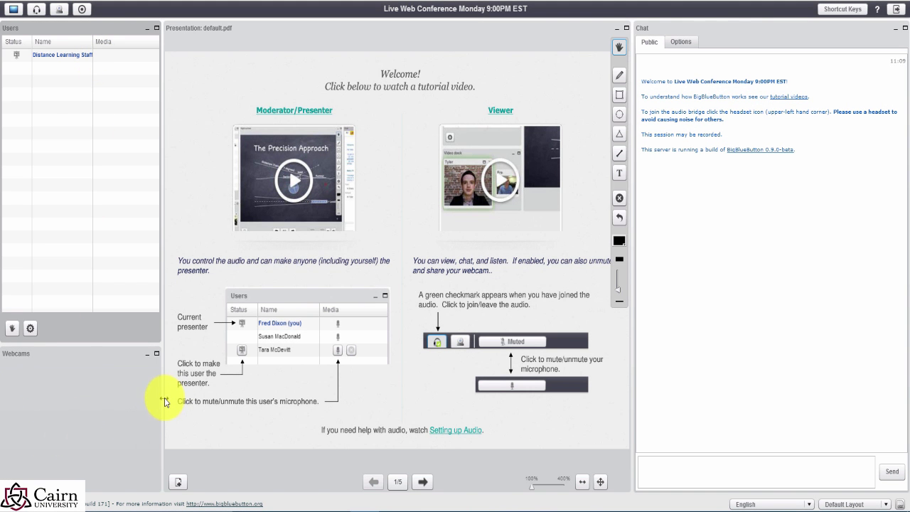
pyautogui.moveTo(165, 397); pyautogui.dragTo(186, 385)
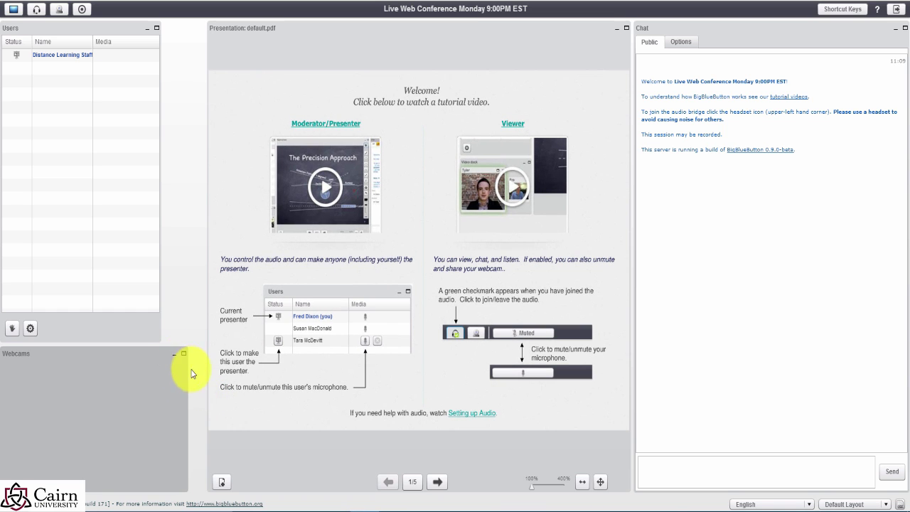
pyautogui.moveTo(206, 383)
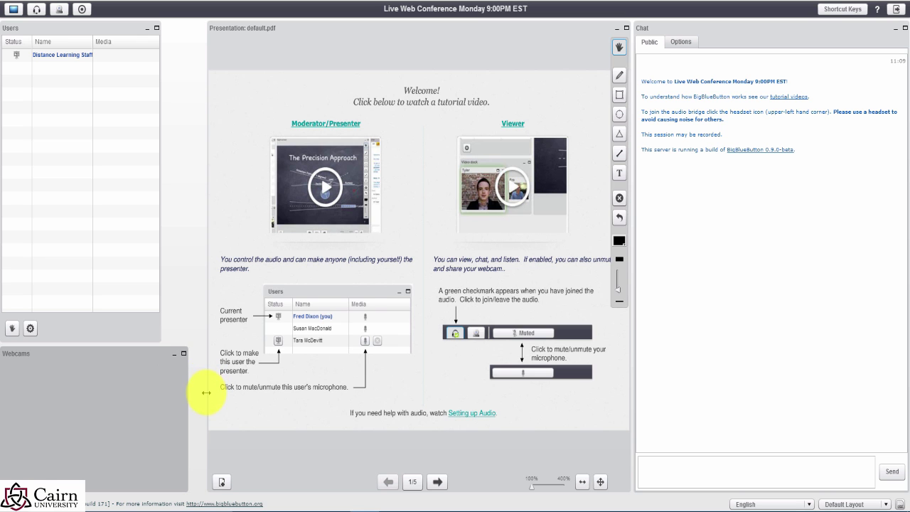
pyautogui.moveTo(206, 390); pyautogui.dragTo(173, 390)
pyautogui.moveTo(433, 223)
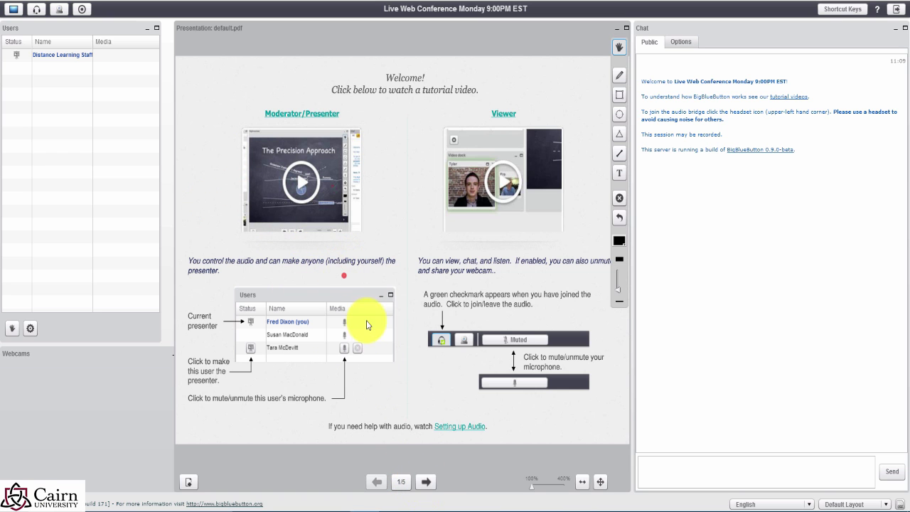
pyautogui.click(426, 483)
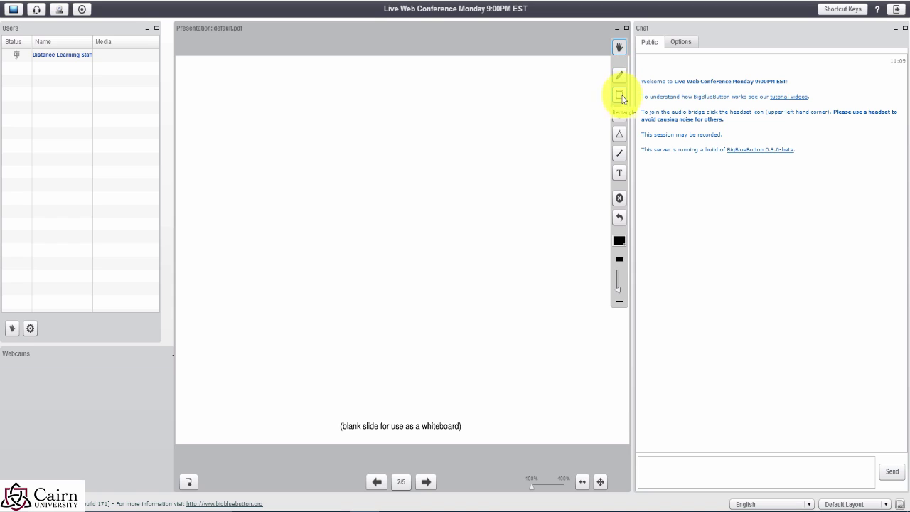
# Step: Draw a freehand looped pencil scribble near the whiteboard slide's top-left corner
pyautogui.click(619, 75)
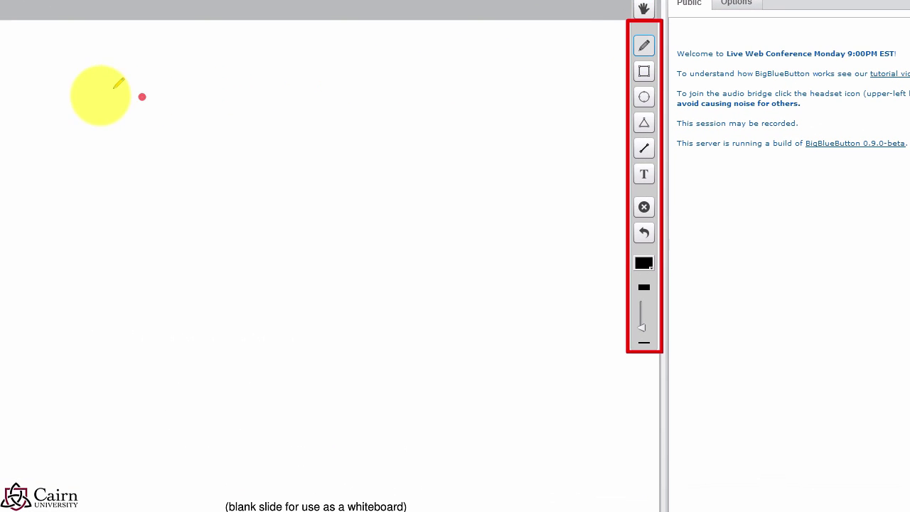
pyautogui.moveTo(92, 108)
pyautogui.mouseDown()
pyautogui.moveTo(83, 67)
pyautogui.moveTo(98, 88)
pyautogui.moveTo(93, 111)
pyautogui.mouseUp()
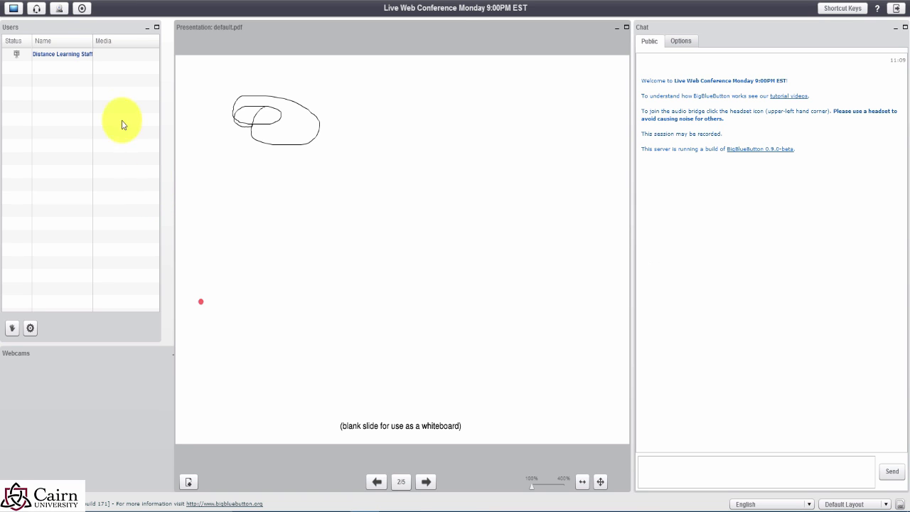
# Step: Decline joining audio again and allow the site camera and microphone access for the webcam
pyautogui.click(37, 12)
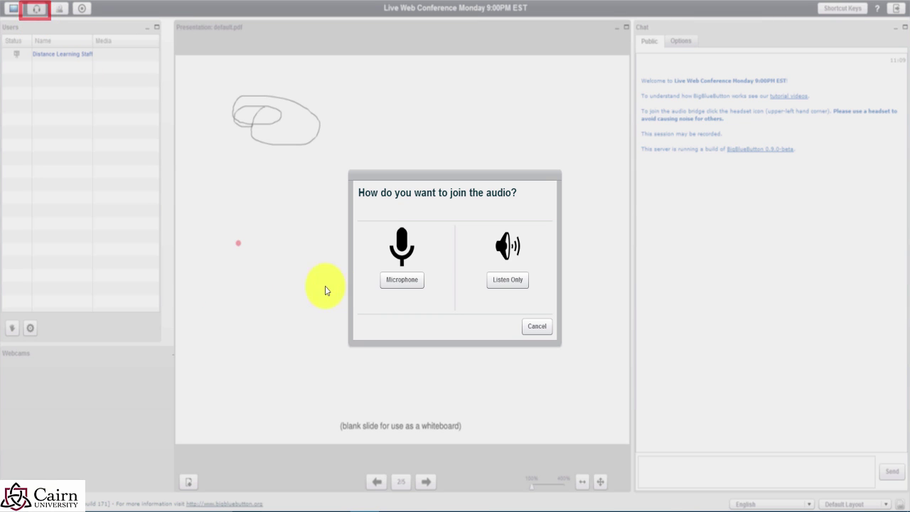
pyautogui.click(535, 327)
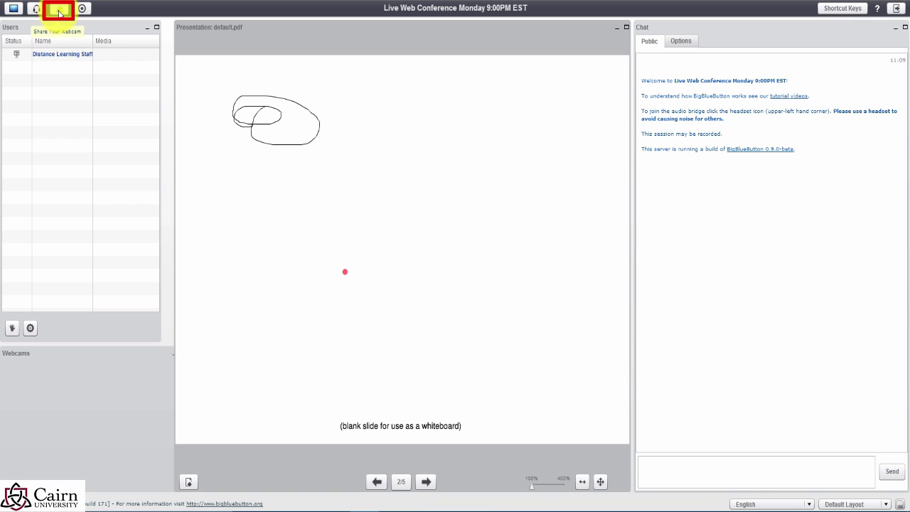
pyautogui.click(59, 10)
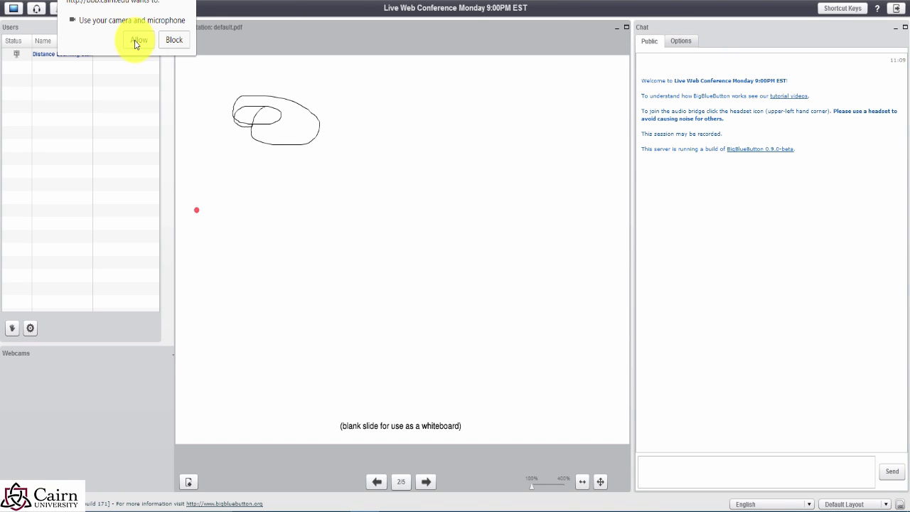
pyautogui.click(136, 41)
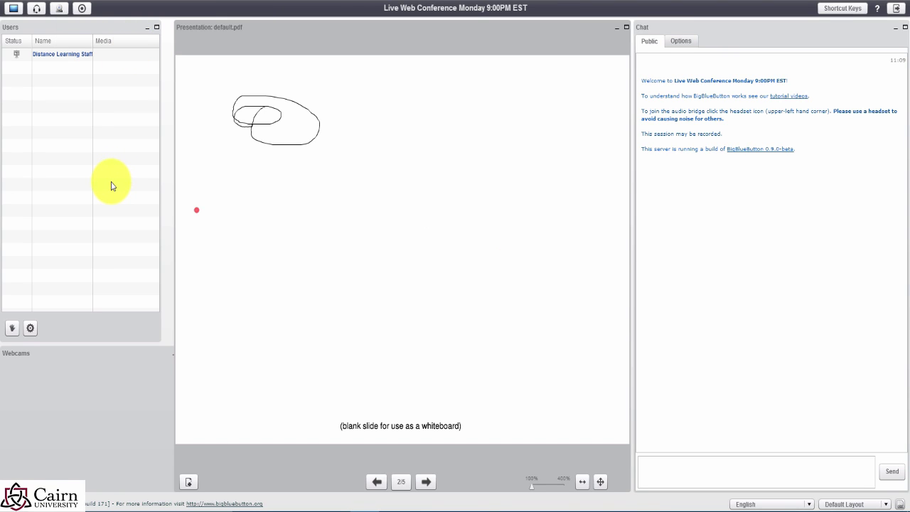
# Step: Start recording the session, open the desktop-sharing preview, and focus the chat message box
pyautogui.click(84, 12)
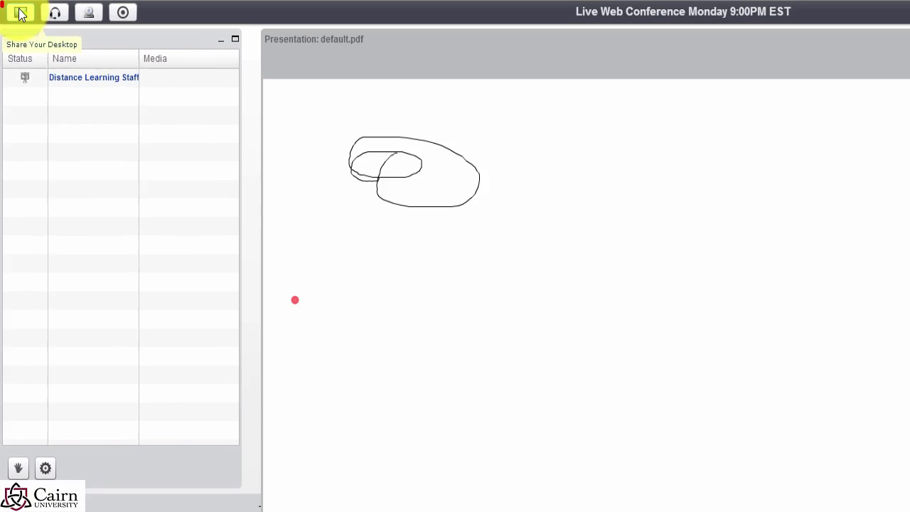
pyautogui.click(25, 21)
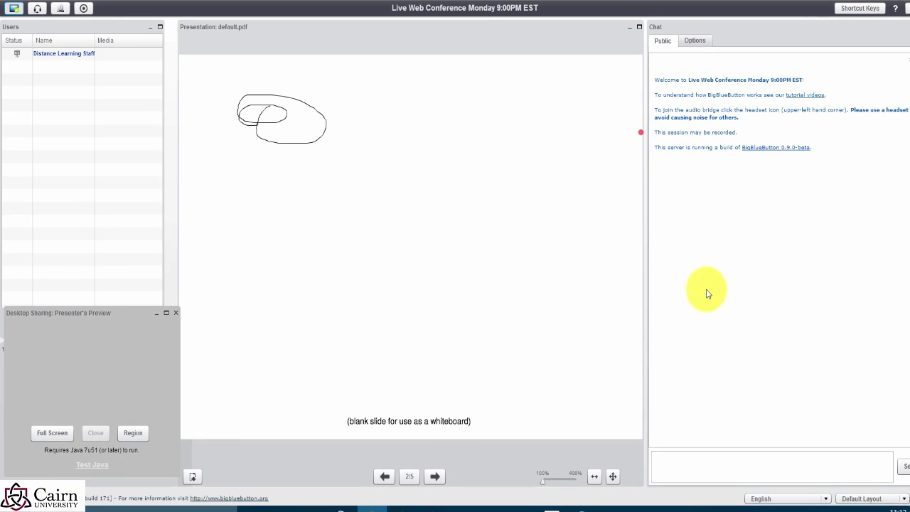
pyautogui.click(689, 463)
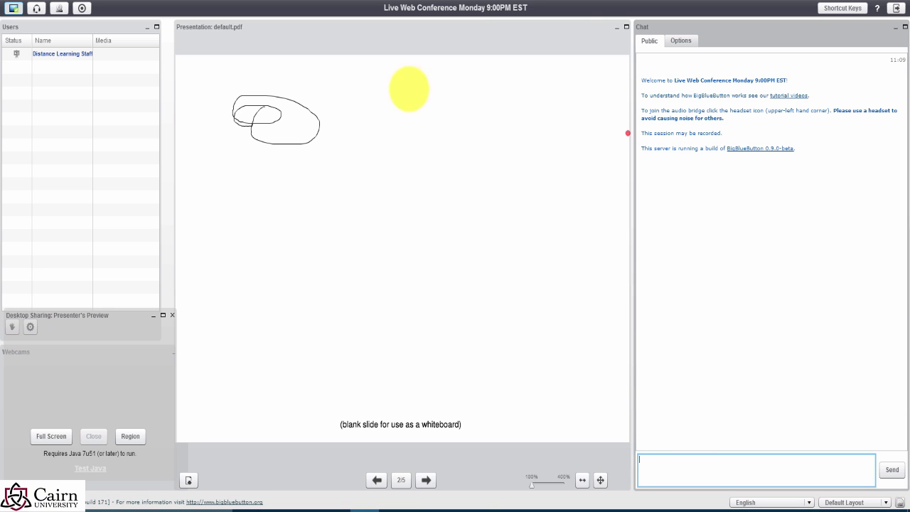
pyautogui.moveTo(404, 88)
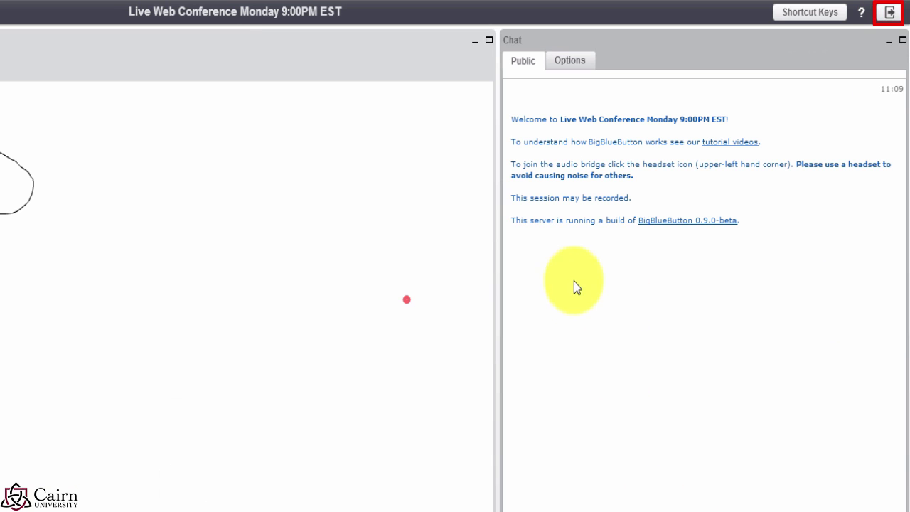
# Step: Post 'sldkfslkfjs;dklfjdsf' to public chat, glance at chat options, then log out of the conference
pyautogui.write('sldkfslkfjs;dklfjdsf')
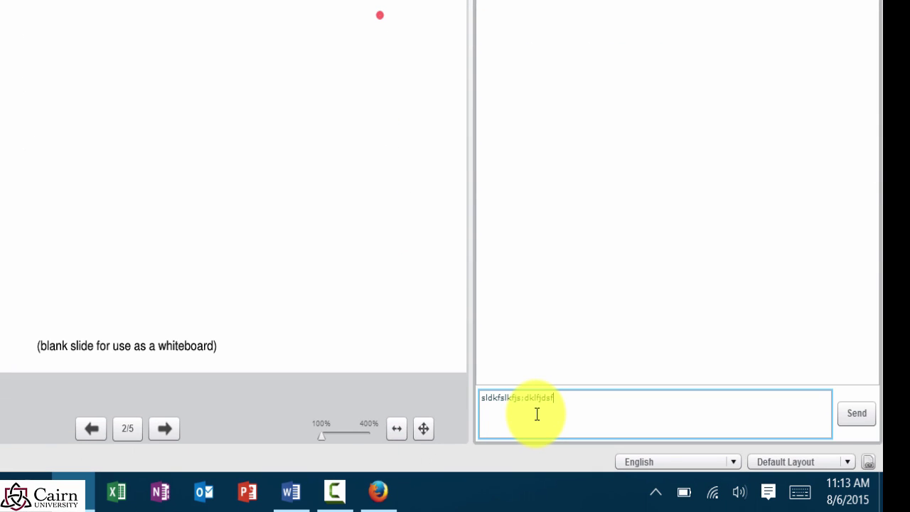
pyautogui.press('Return')
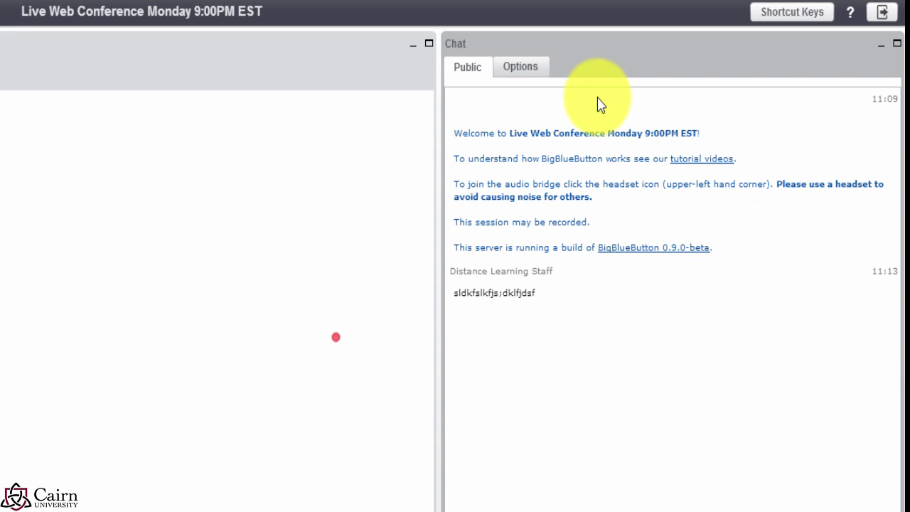
pyautogui.click(522, 74)
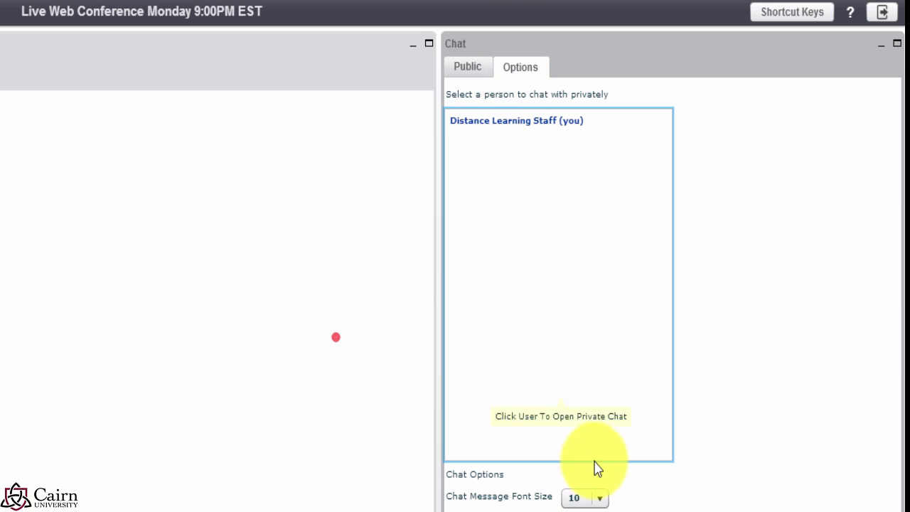
pyautogui.click(469, 69)
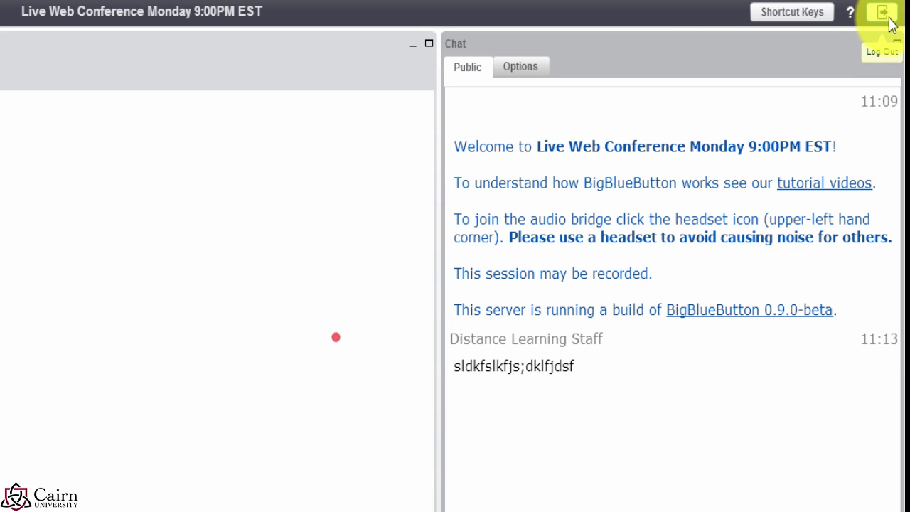
pyautogui.click(888, 20)
pyautogui.click(769, 102)
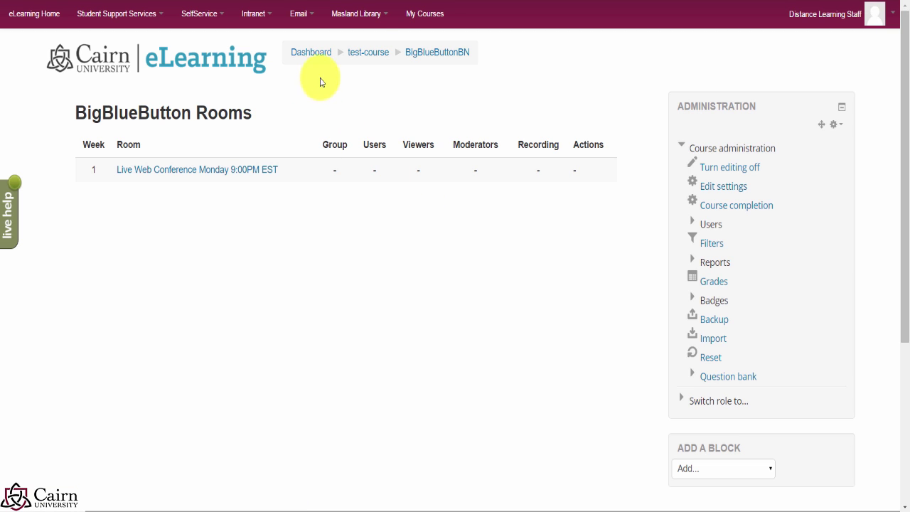
# Step: Return to test-course and add a RecordingsBN resource to Week 1
pyautogui.click(379, 57)
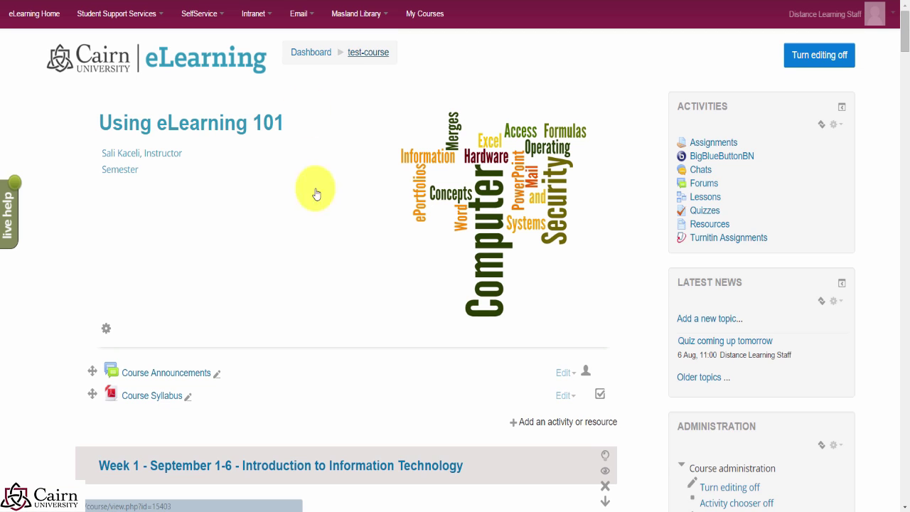
pyautogui.scroll(-7, 298, 306)
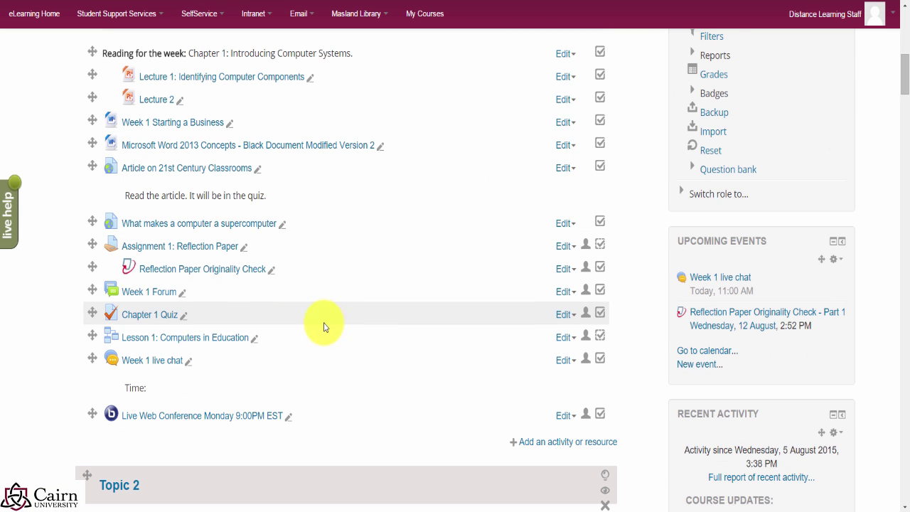
pyautogui.click(570, 443)
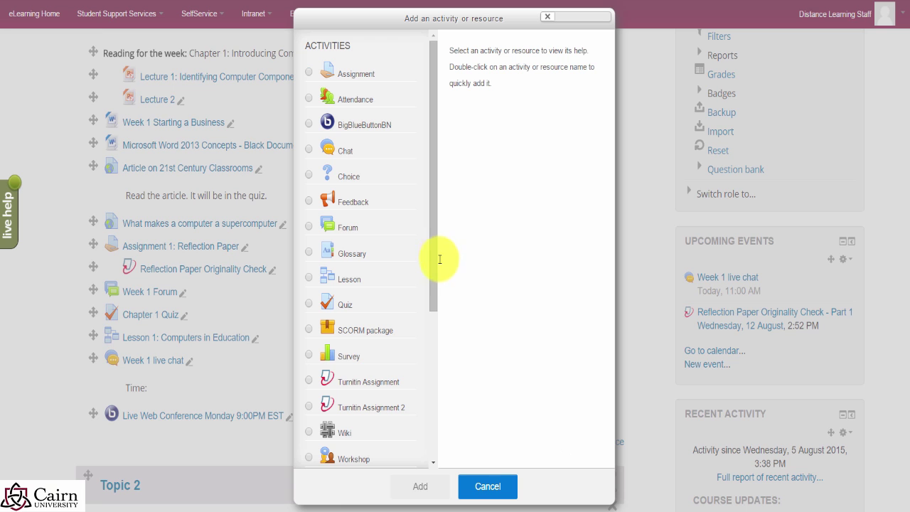
pyautogui.moveTo(432, 258); pyautogui.dragTo(432, 430)
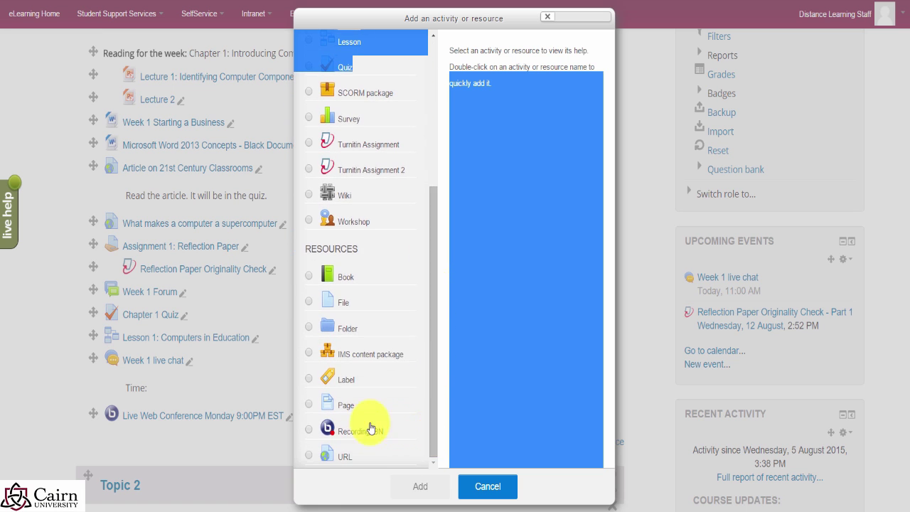
pyautogui.click(313, 431)
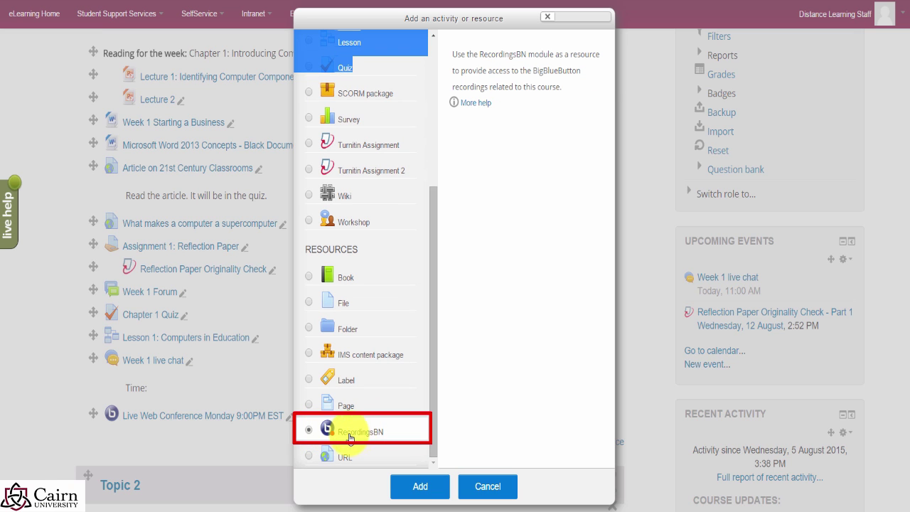
pyautogui.click(423, 487)
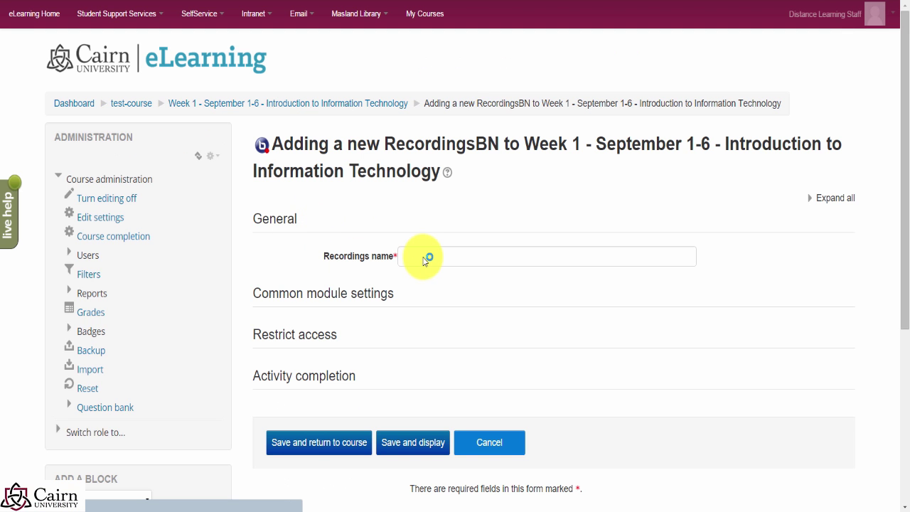
# Step: Name the recording 'Monda', save and display it, then return to test-course
pyautogui.click(466, 265)
pyautogui.write('Monday recording')
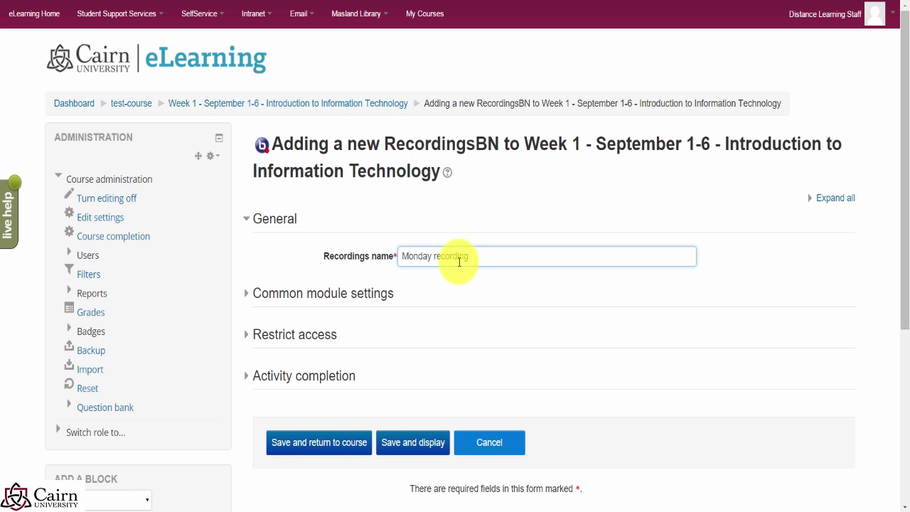
pyautogui.click(397, 452)
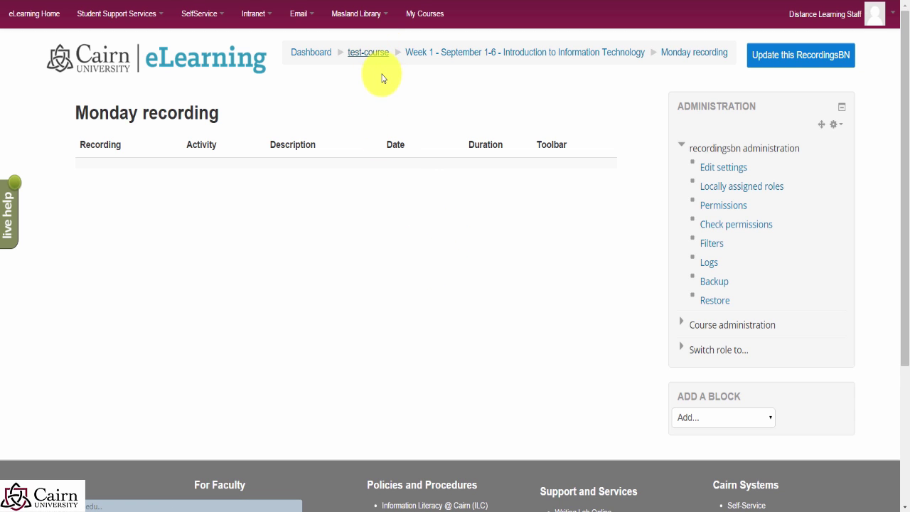
pyautogui.click(370, 53)
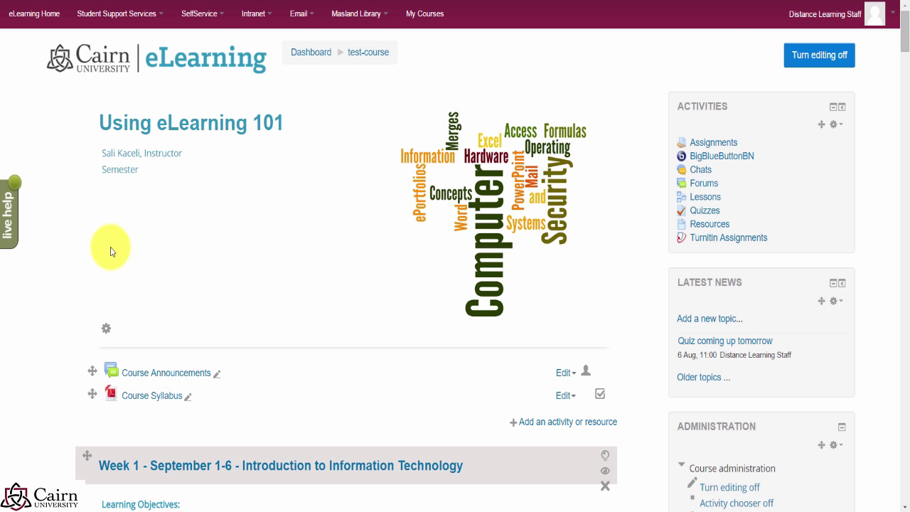
pyautogui.scroll(-1, 117, 241)
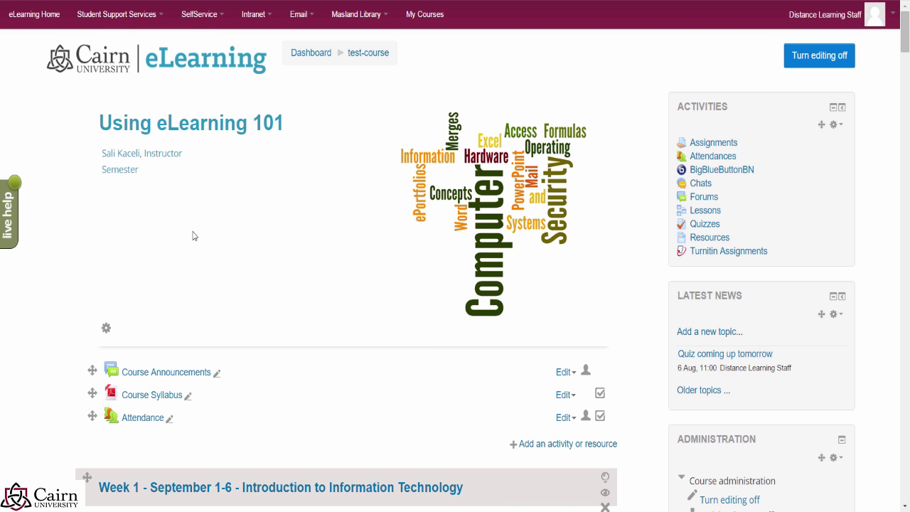
pyautogui.scroll(-3, 626, 282)
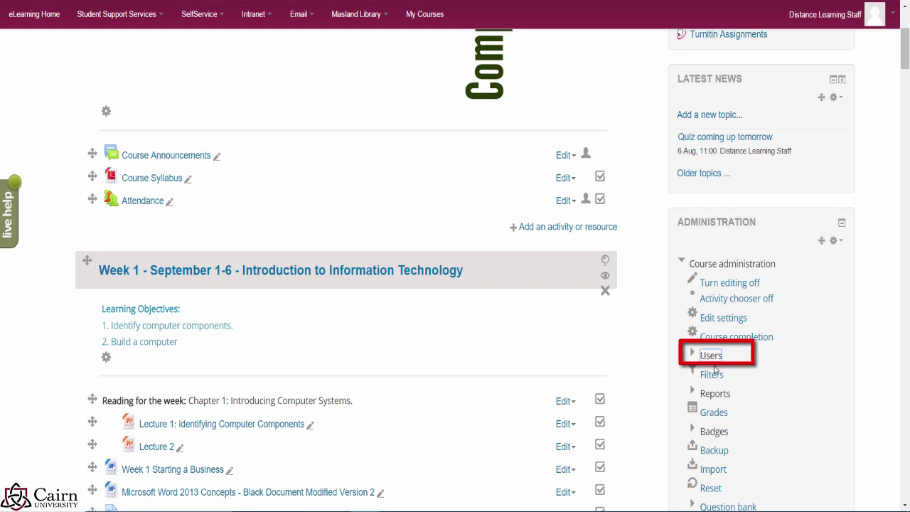
# Step: From the course Groups page, create and save an empty group named Group A
pyautogui.click(711, 357)
pyautogui.click(725, 416)
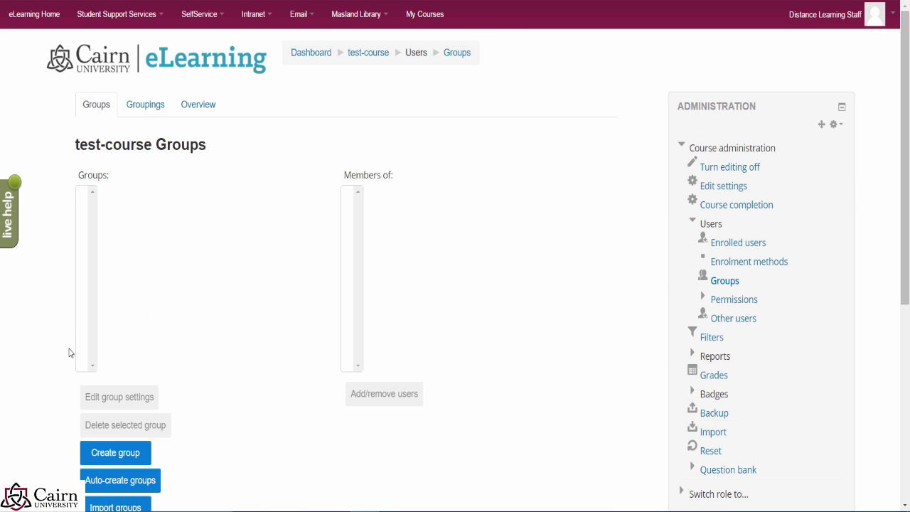
pyautogui.click(105, 399)
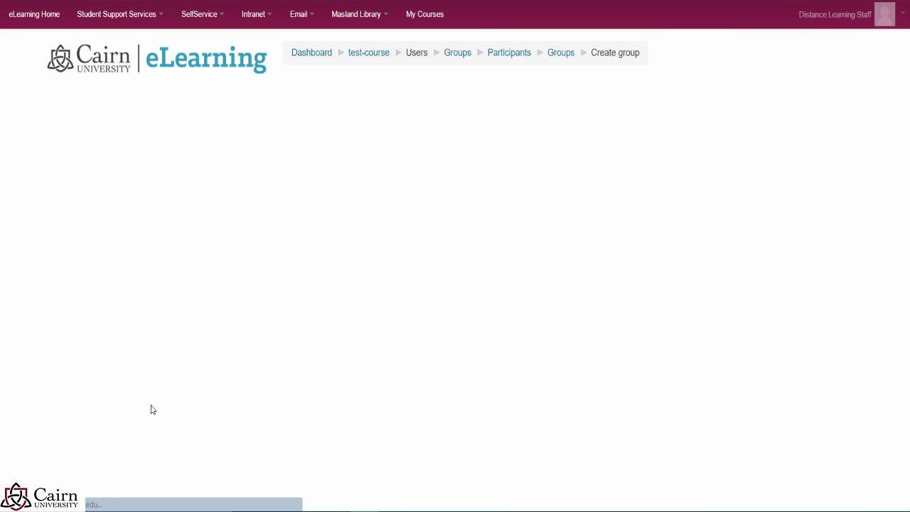
pyautogui.click(418, 145)
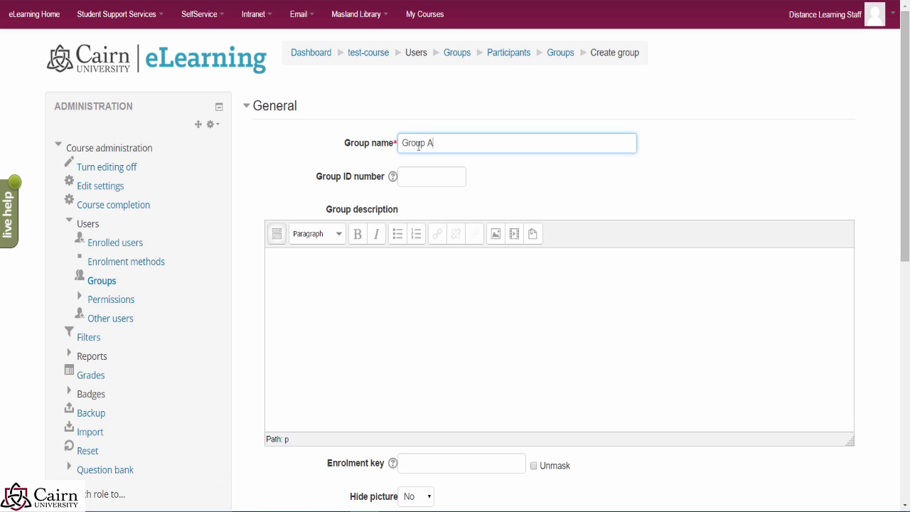
pyautogui.scroll(-2, 335, 404)
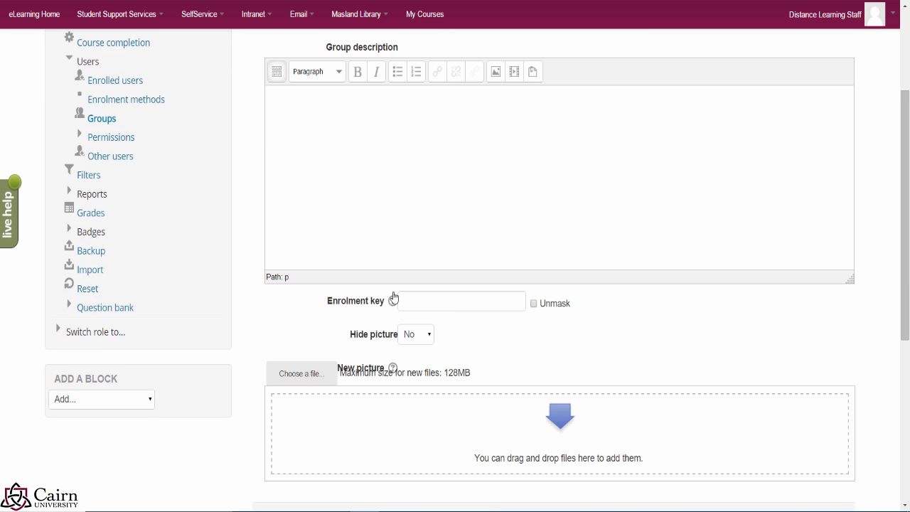
pyautogui.scroll(-2, 394, 298)
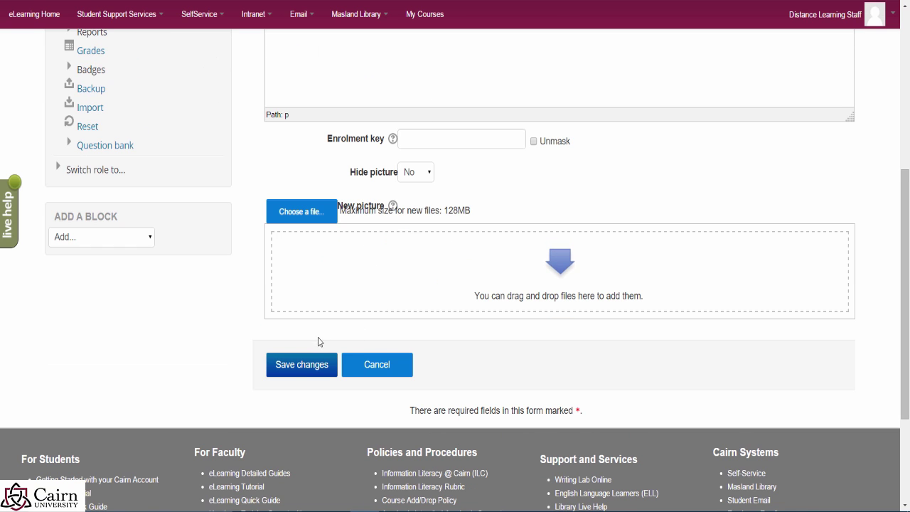
pyautogui.click(286, 374)
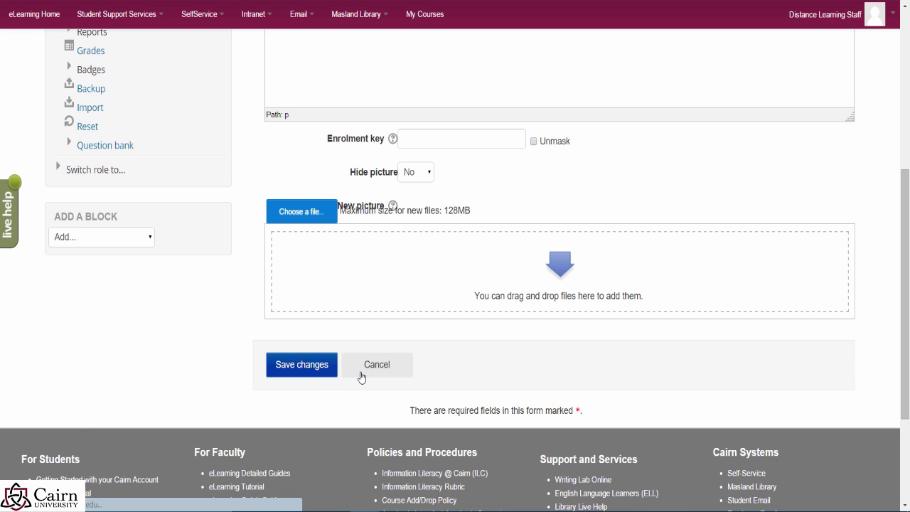
# Step: Create and save a second empty group named Group B
pyautogui.scroll(-1, 214, 327)
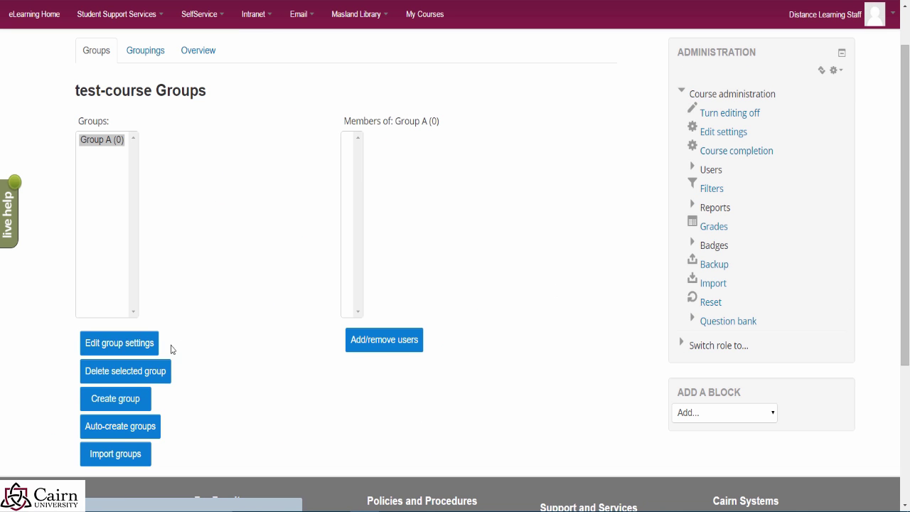
pyautogui.click(116, 407)
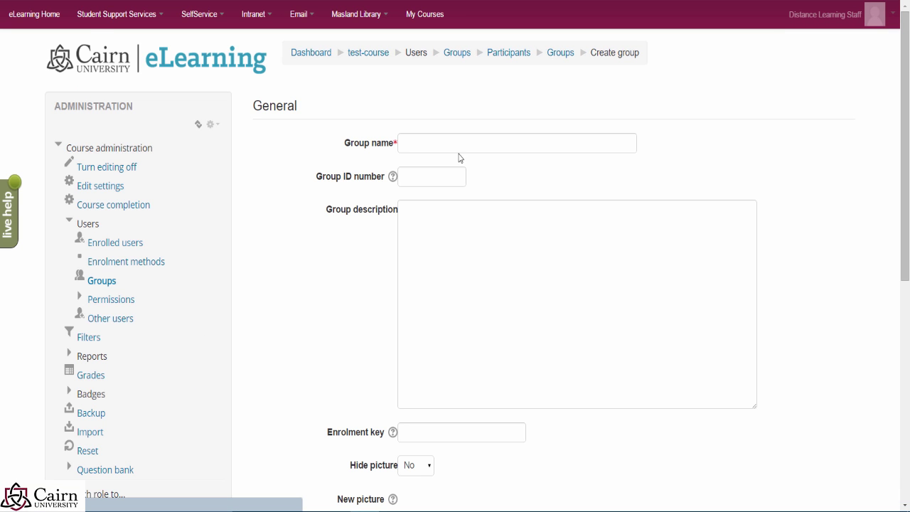
pyautogui.click(455, 147)
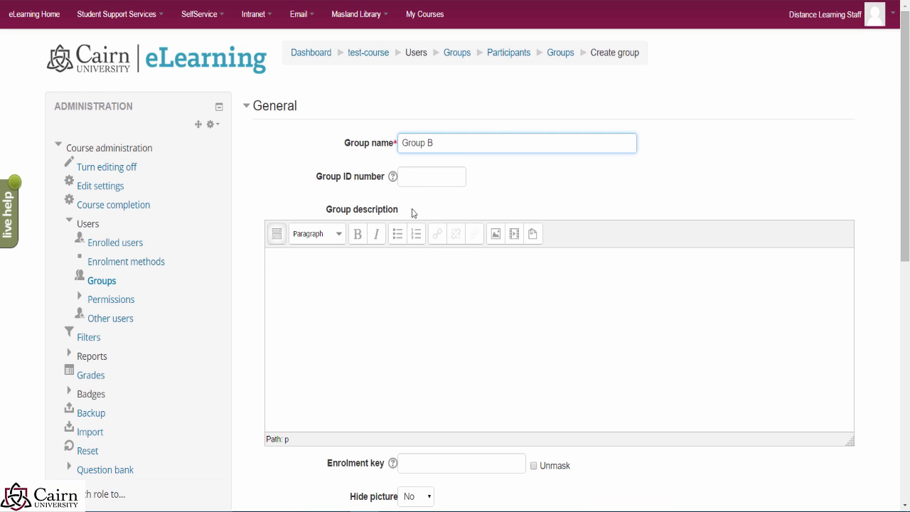
pyautogui.scroll(-5, 409, 242)
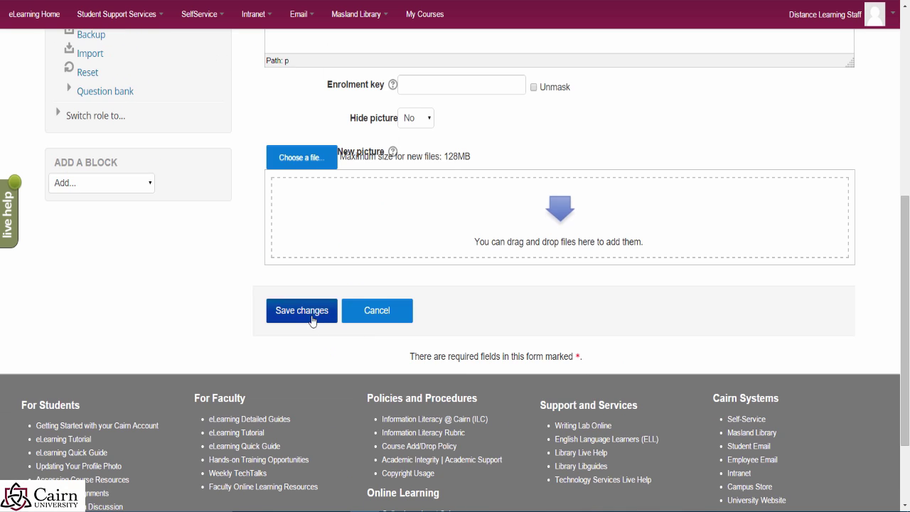
pyautogui.click(302, 311)
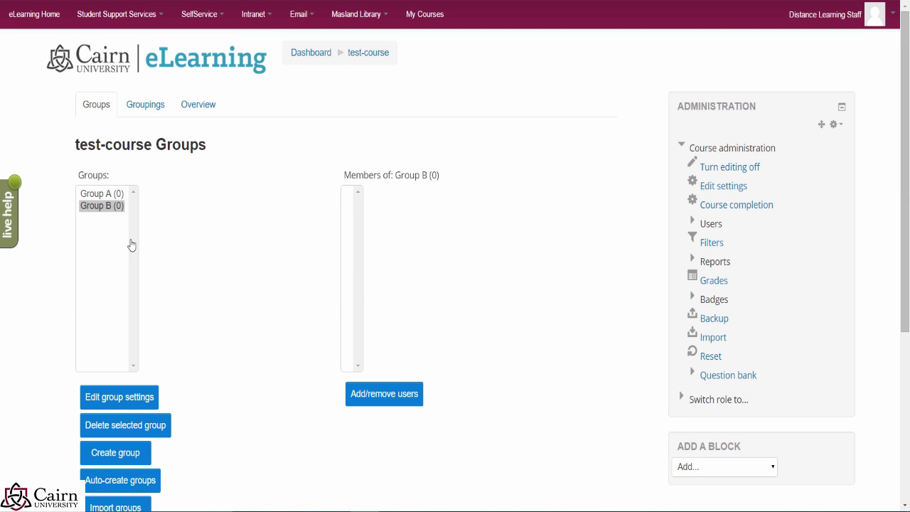
# Step: Add two guest accounts and the instructor account to Group A, then return to groups
pyautogui.click(102, 193)
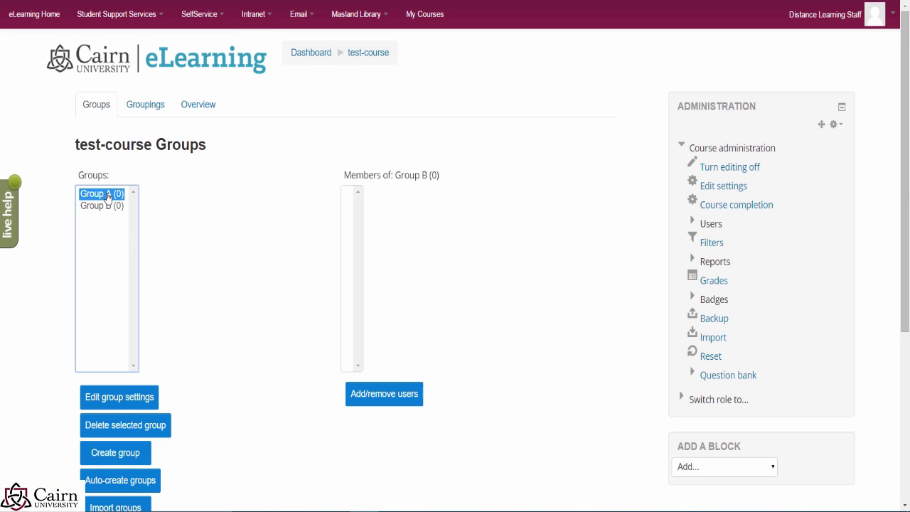
pyautogui.click(363, 388)
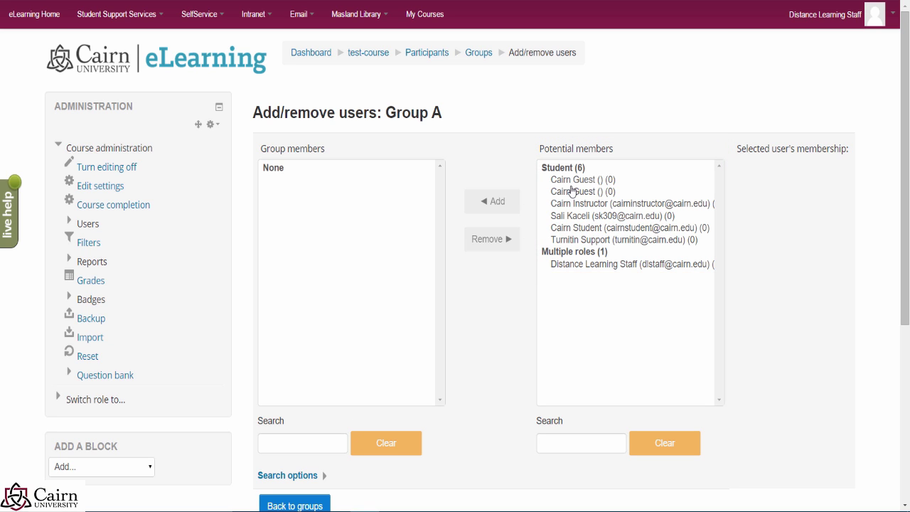
pyautogui.click(557, 181)
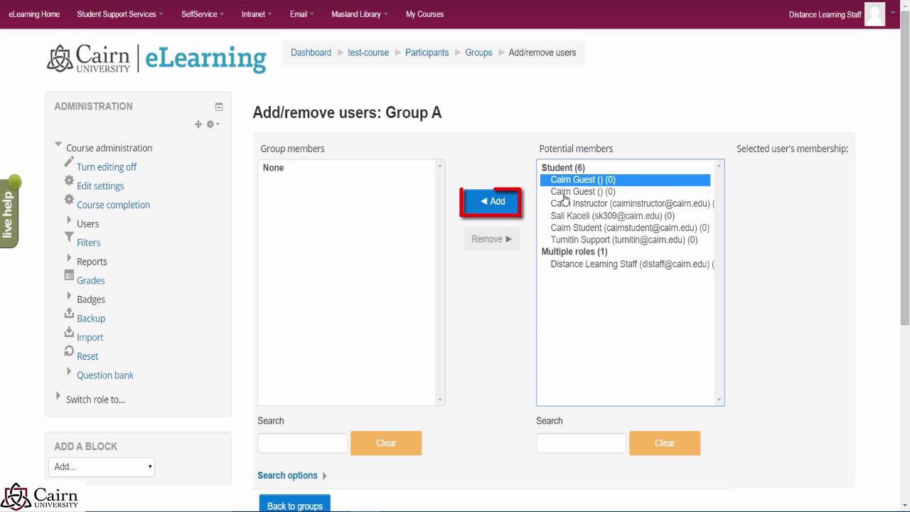
pyautogui.click(497, 206)
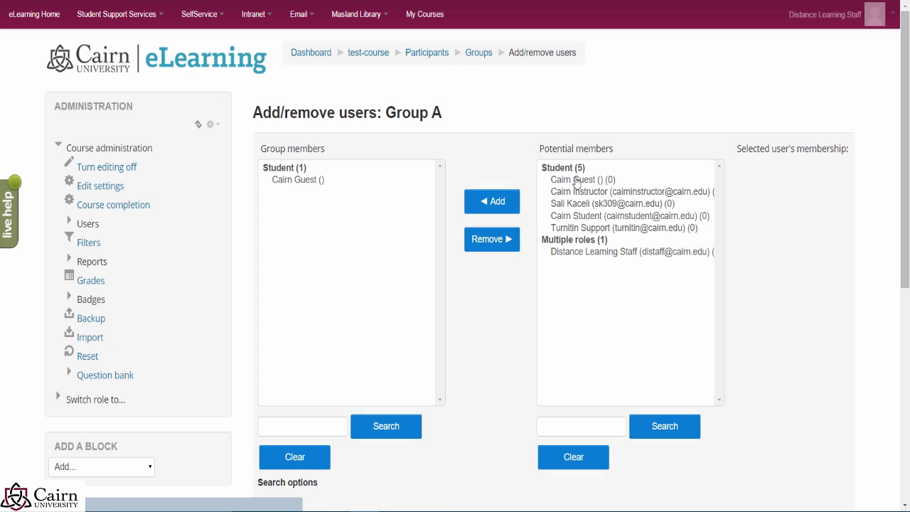
pyautogui.click(577, 180)
pyautogui.keyDown('ctrl'); pyautogui.click(577, 192); pyautogui.keyUp('ctrl')
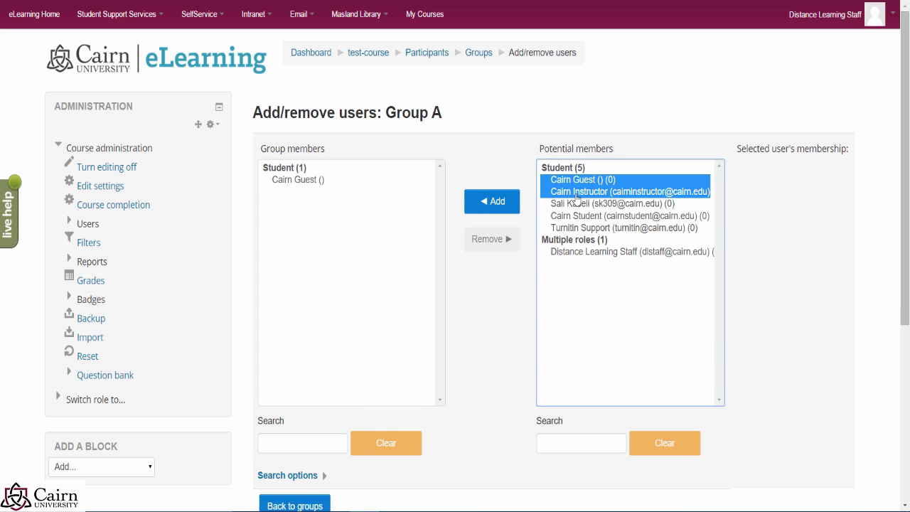
pyautogui.click(496, 206)
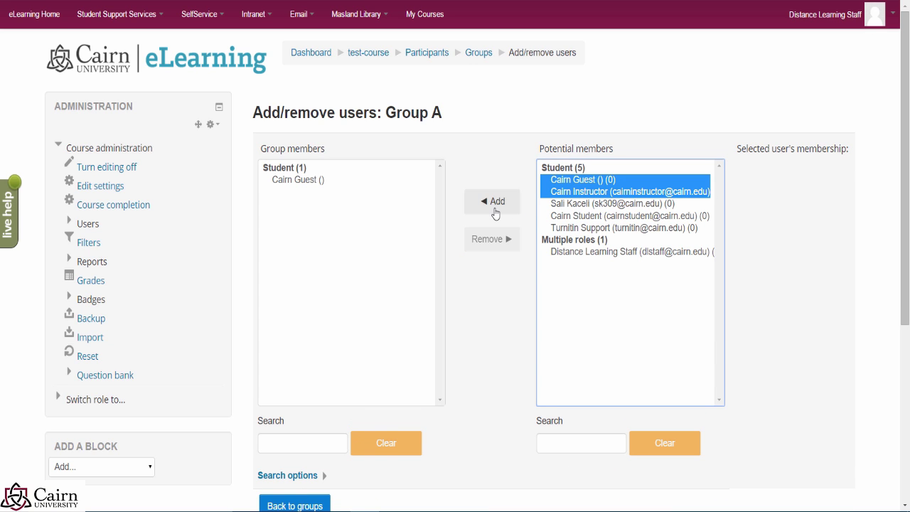
pyautogui.click(499, 209)
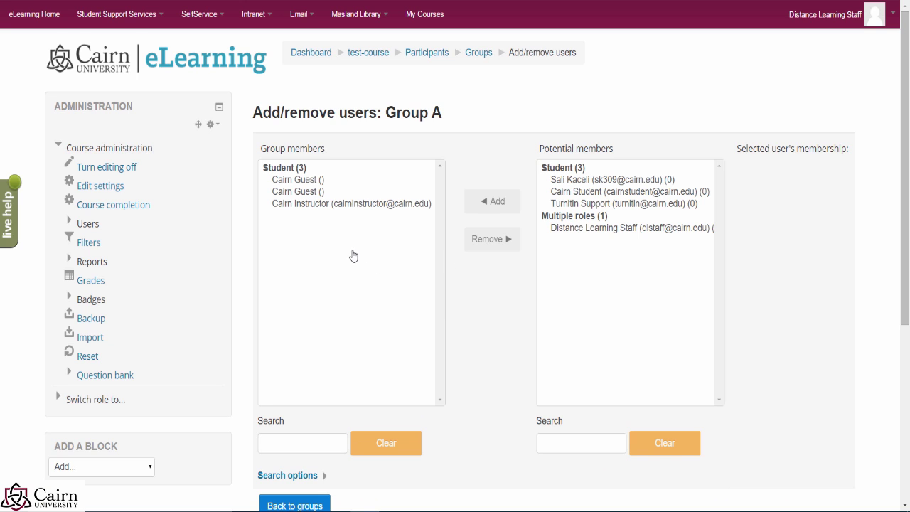
pyautogui.scroll(-2, 351, 258)
pyautogui.click(315, 405)
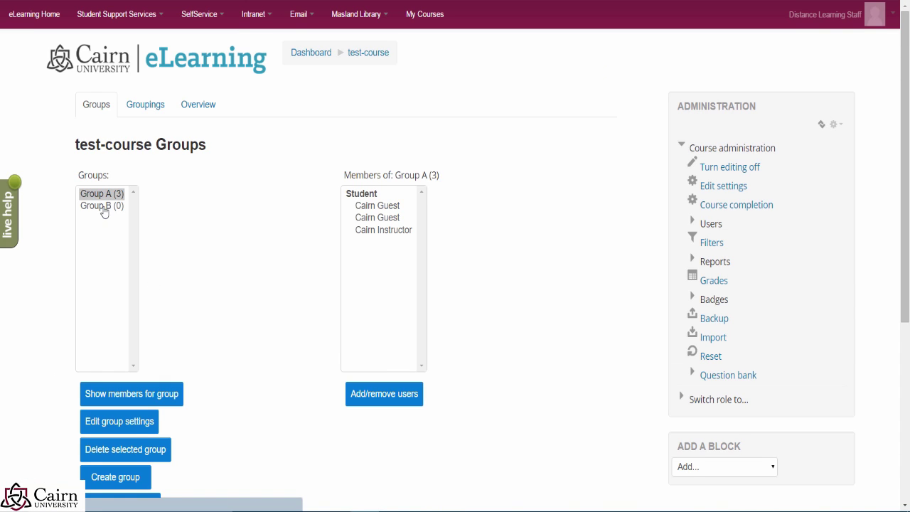
# Step: Add four selected accounts to Group B
pyautogui.click(103, 205)
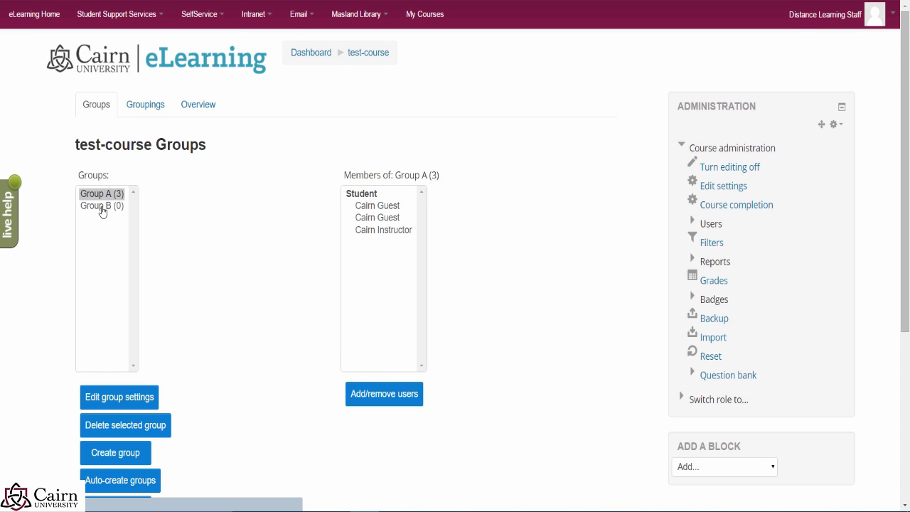
pyautogui.click(377, 384)
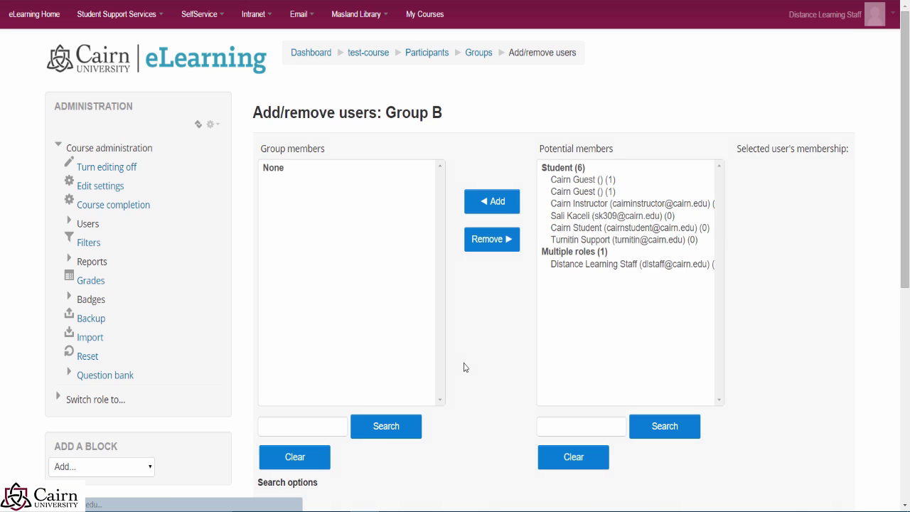
pyautogui.click(584, 216)
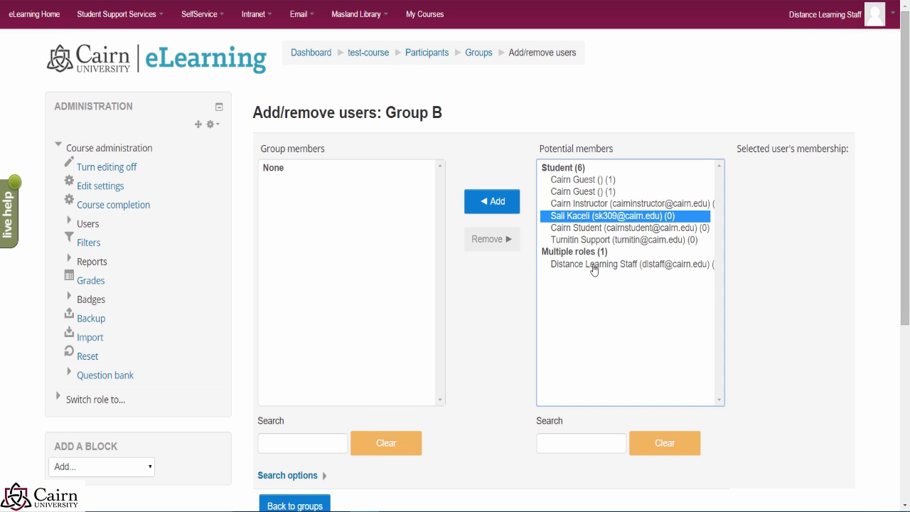
pyautogui.keyDown('shift'); pyautogui.click(588, 242); pyautogui.keyUp('shift')
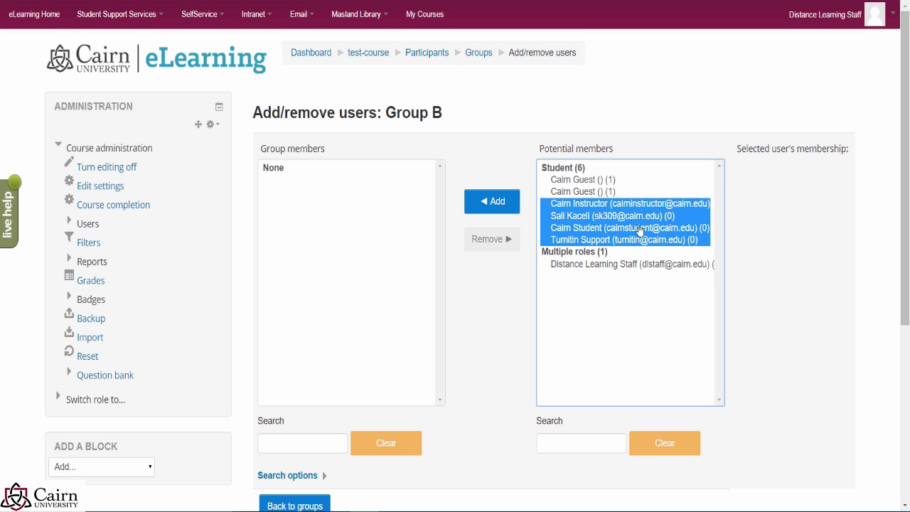
pyautogui.click(503, 210)
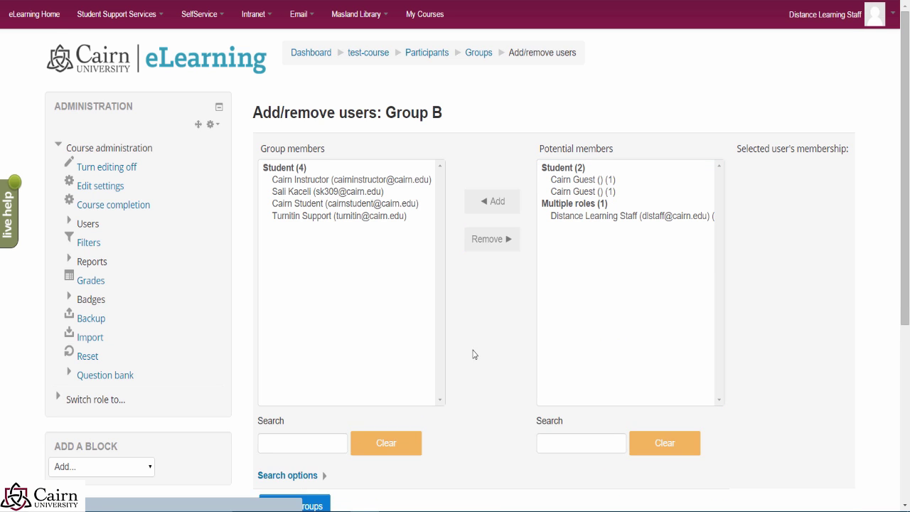
pyautogui.scroll(-2, 473, 351)
pyautogui.click(316, 410)
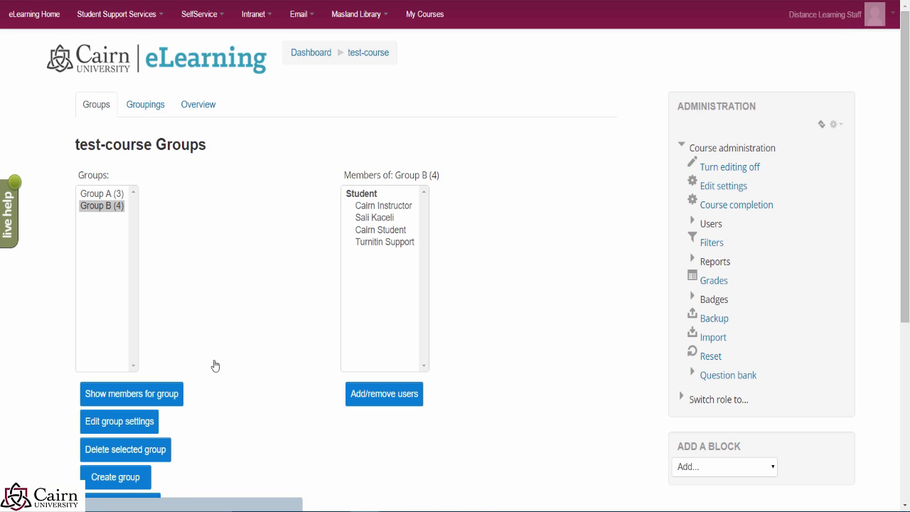
pyautogui.click(112, 195)
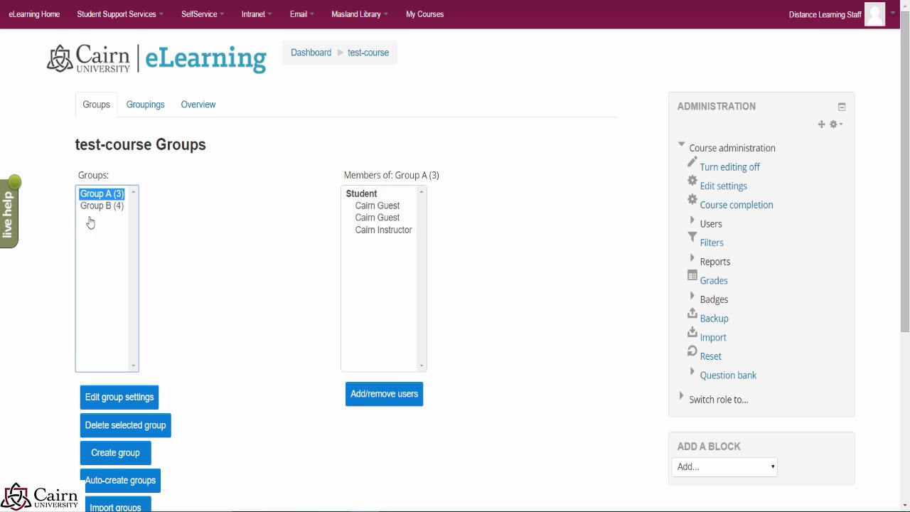
pyautogui.click(98, 207)
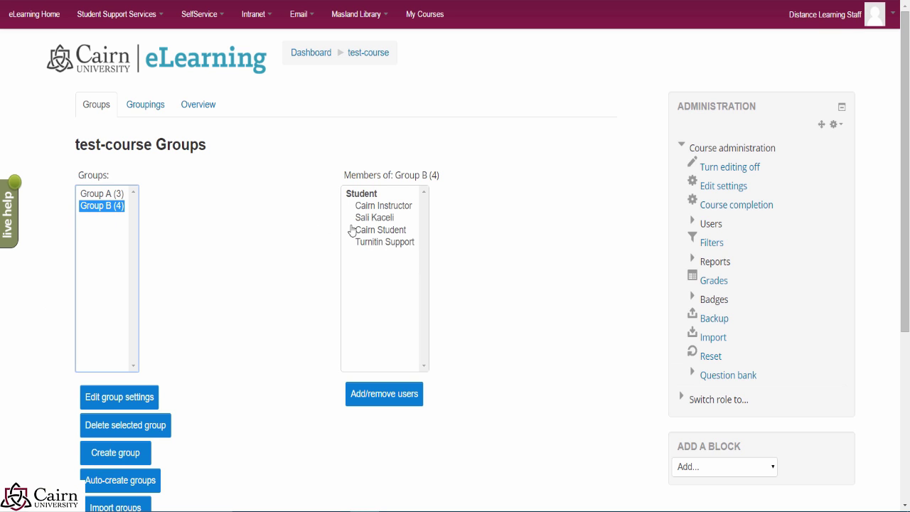
pyautogui.scroll(-1, 549, 307)
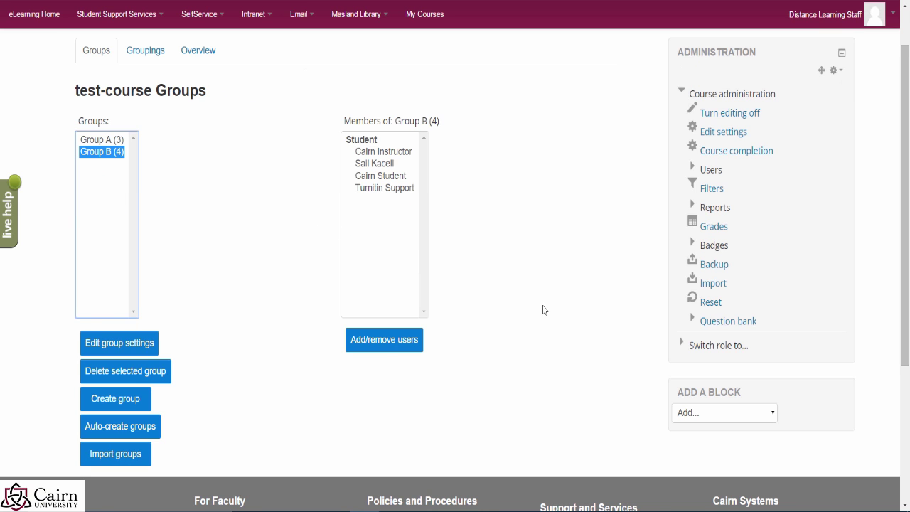
pyautogui.scroll(1, 577, 335)
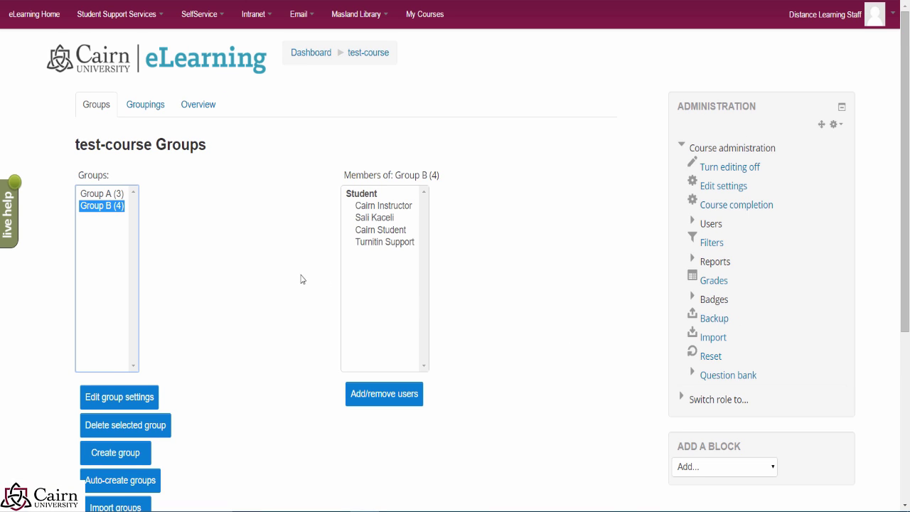
# Step: Inspect Group B's current and potential members without changes, then go back to the groups list
pyautogui.click(379, 400)
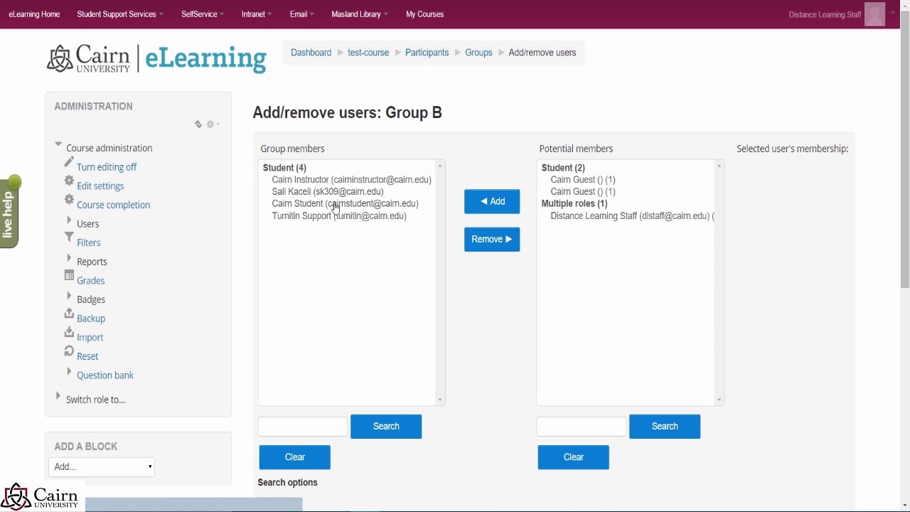
pyautogui.click(327, 204)
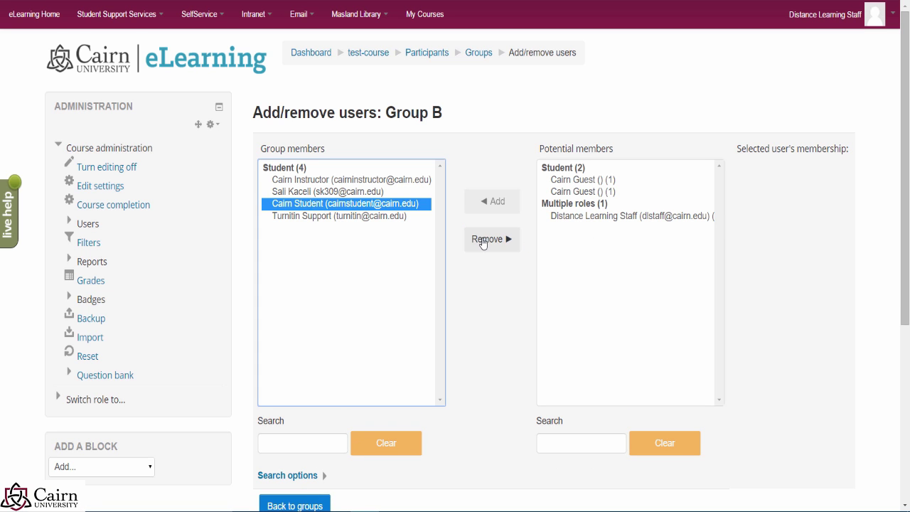
pyautogui.click(564, 182)
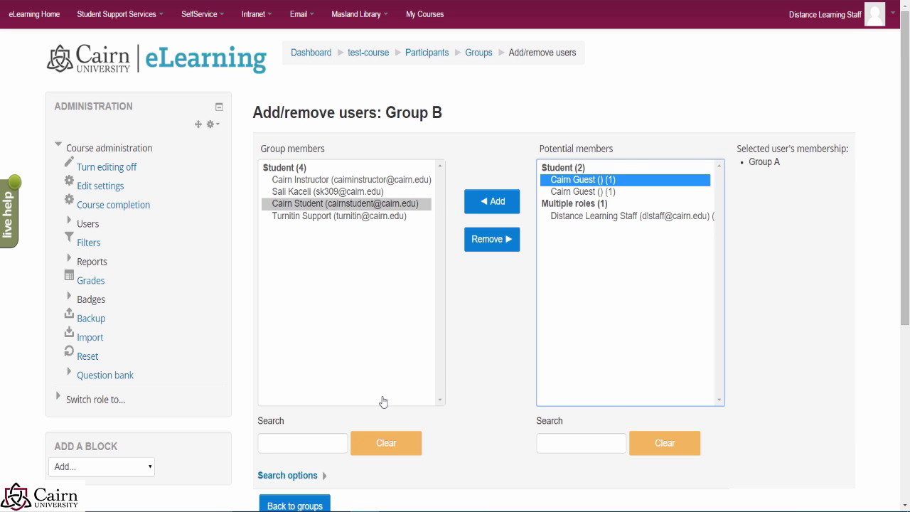
pyautogui.scroll(-2, 411, 430)
pyautogui.click(307, 403)
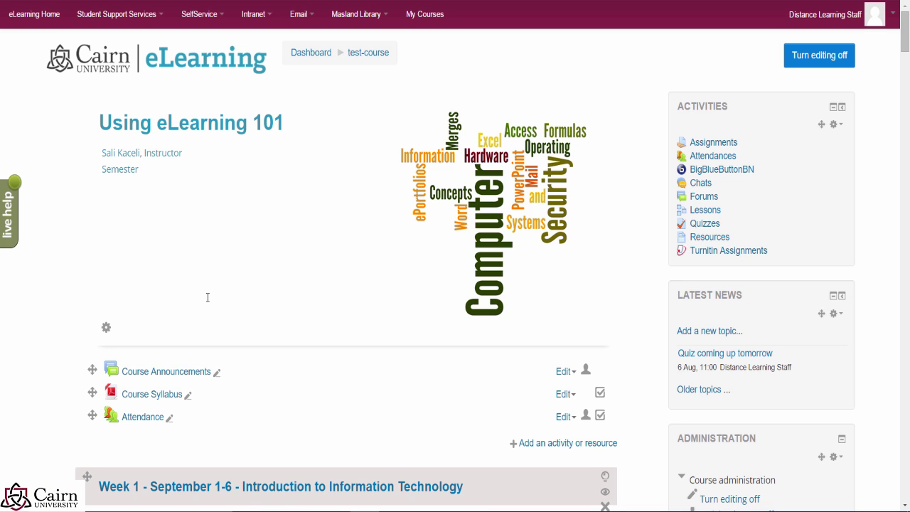
# Step: Open Assignment 1: Reflection Paper's settings from its Edit menu in Week 1
pyautogui.scroll(-7, 243, 285)
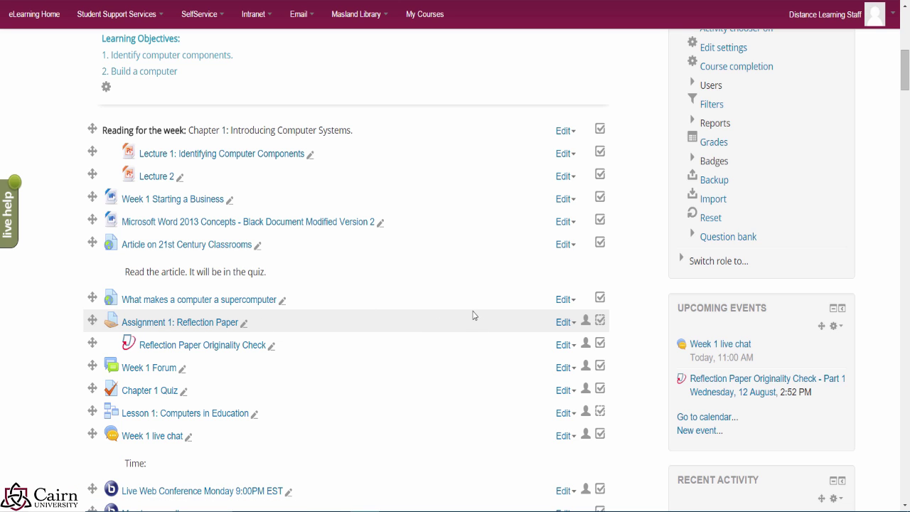
pyautogui.click(564, 322)
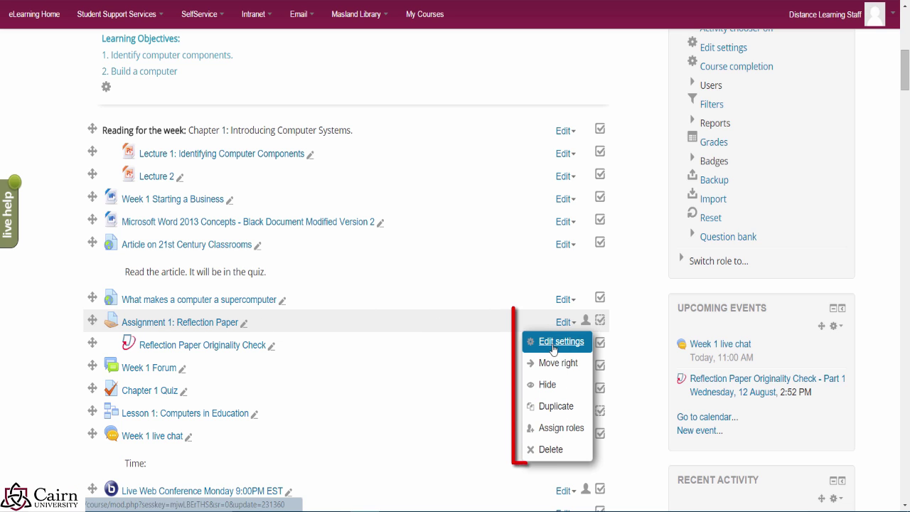
pyautogui.click(562, 342)
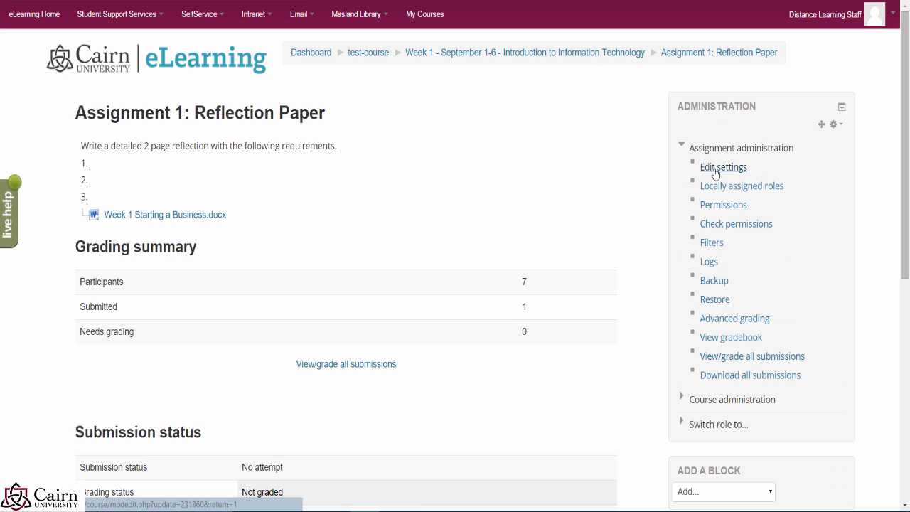
# Step: Open Assignment 1's settings form and expand the Grade and Common module settings sections
pyautogui.click(715, 173)
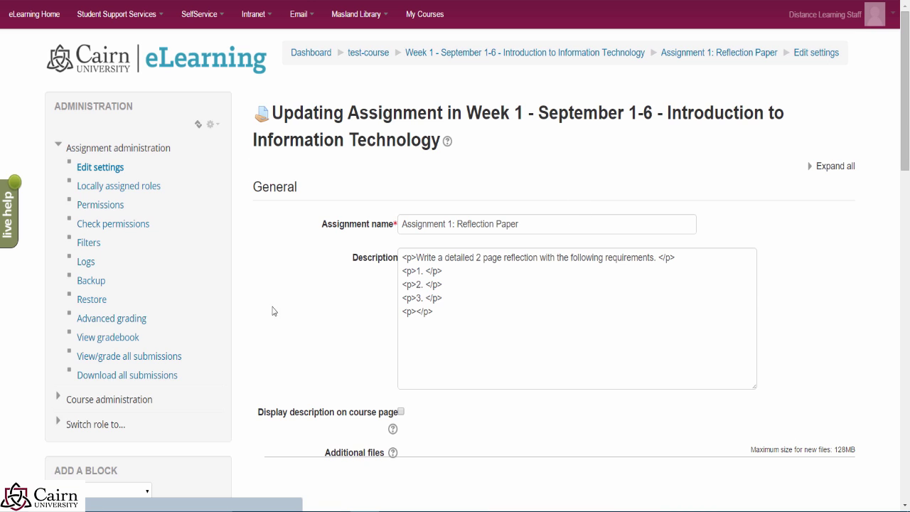
pyautogui.scroll(-5, 279, 312)
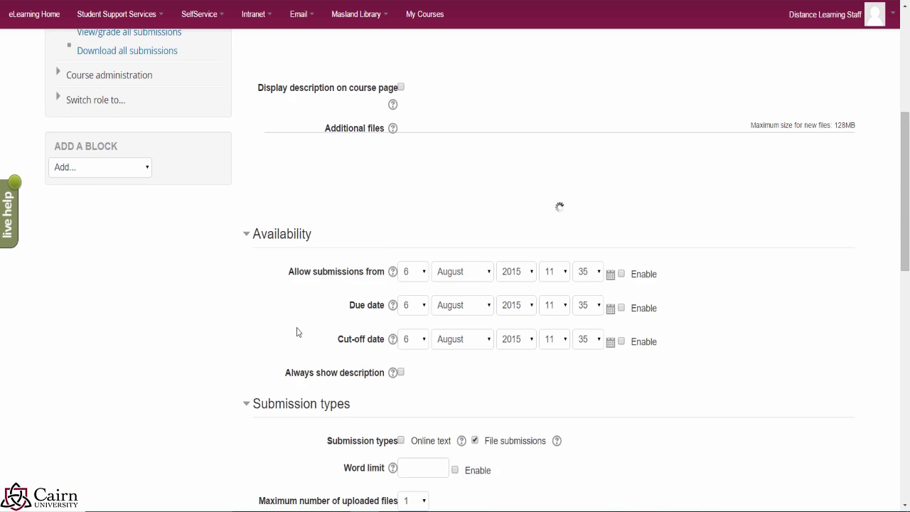
pyautogui.scroll(-5, 308, 334)
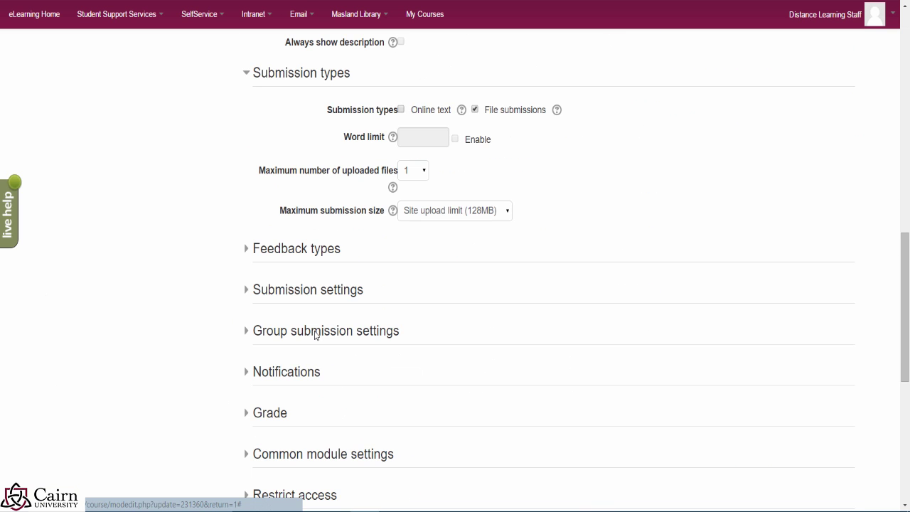
pyautogui.scroll(-3, 262, 342)
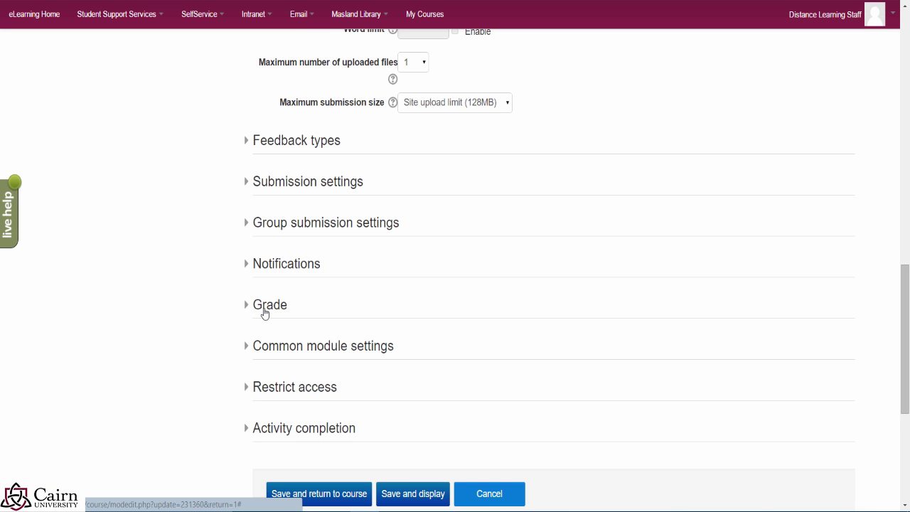
pyautogui.click(263, 313)
pyautogui.scroll(-6, 213, 337)
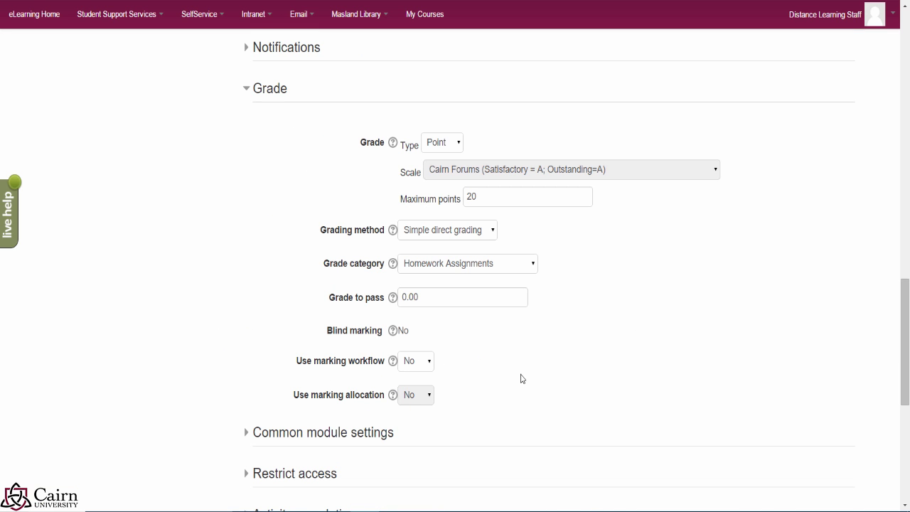
pyautogui.click(249, 433)
# Step: Set Group mode to Separate groups, then save and display the assignment
pyautogui.scroll(-2, 469, 359)
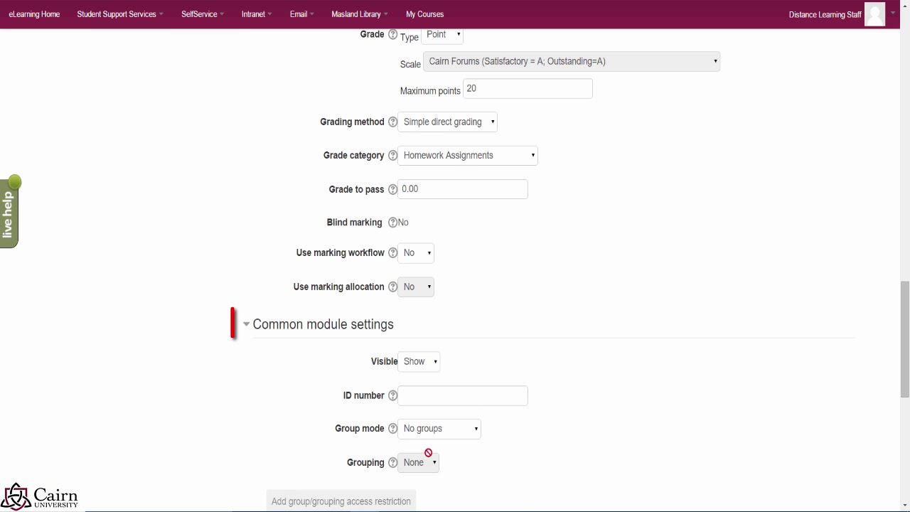
pyautogui.click(475, 431)
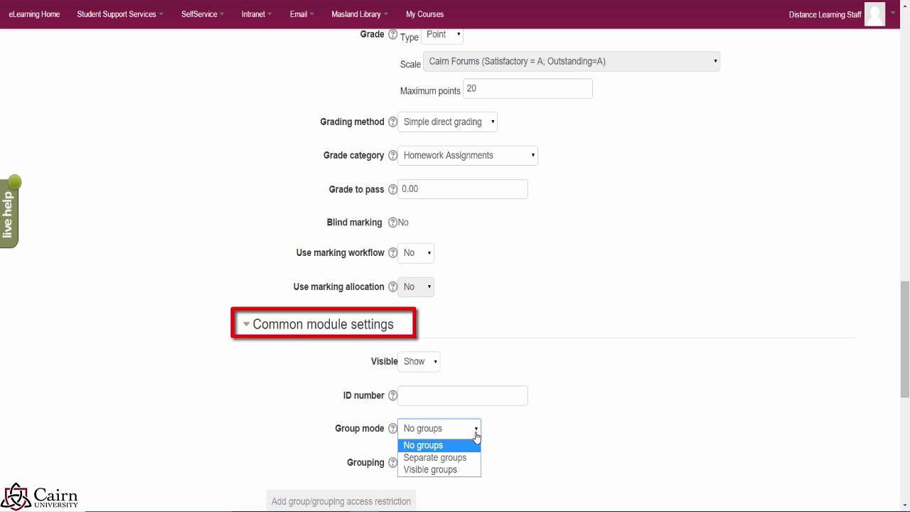
pyautogui.click(449, 462)
pyautogui.scroll(-1, 538, 453)
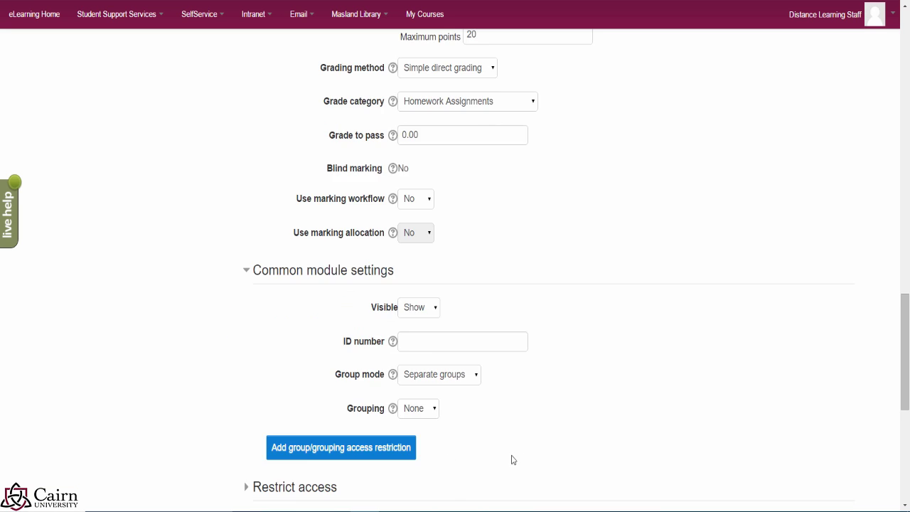
pyautogui.scroll(-1, 513, 460)
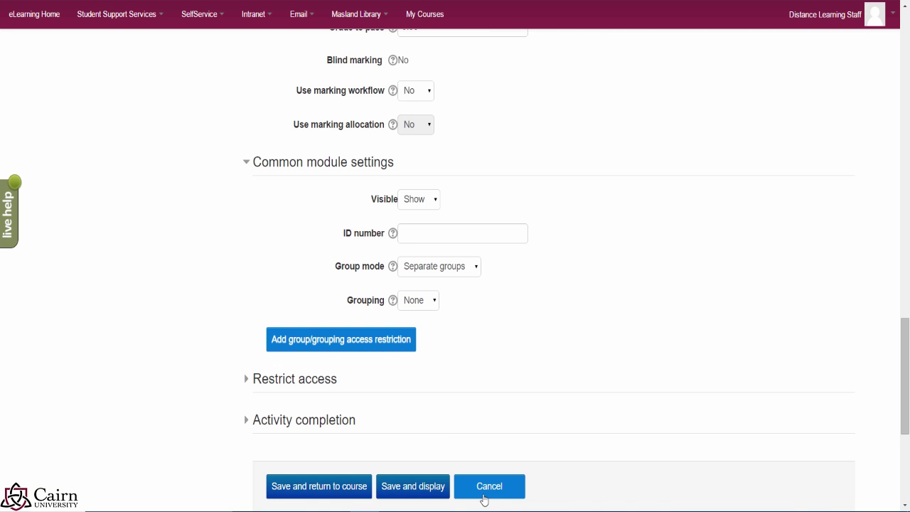
pyautogui.click(442, 495)
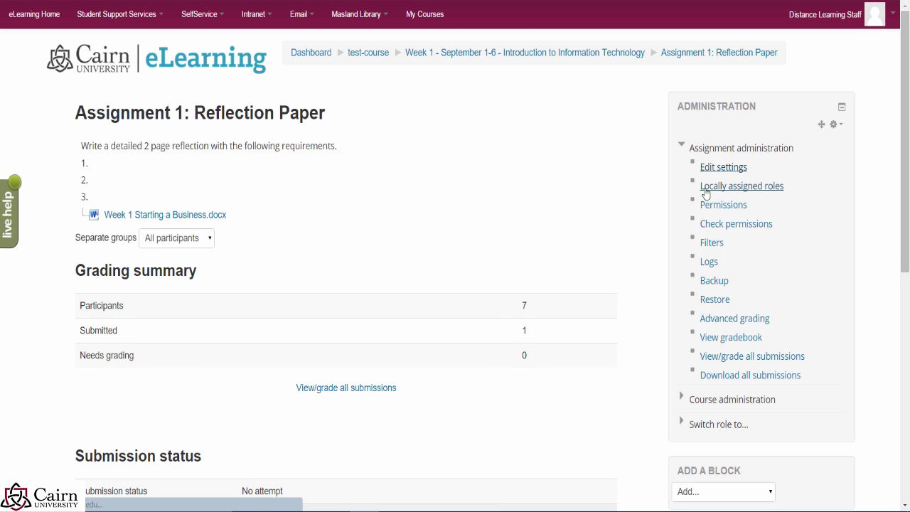
pyautogui.scroll(-2, 337, 304)
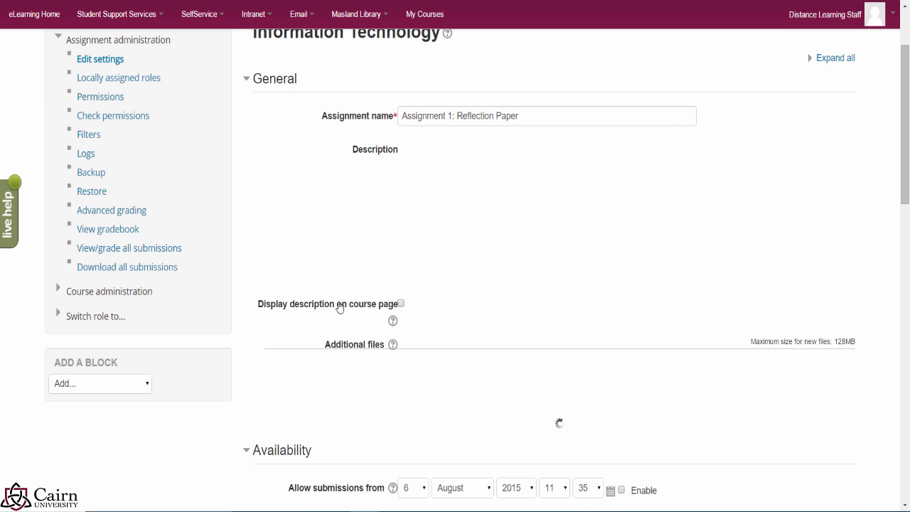
pyautogui.scroll(-8, 363, 317)
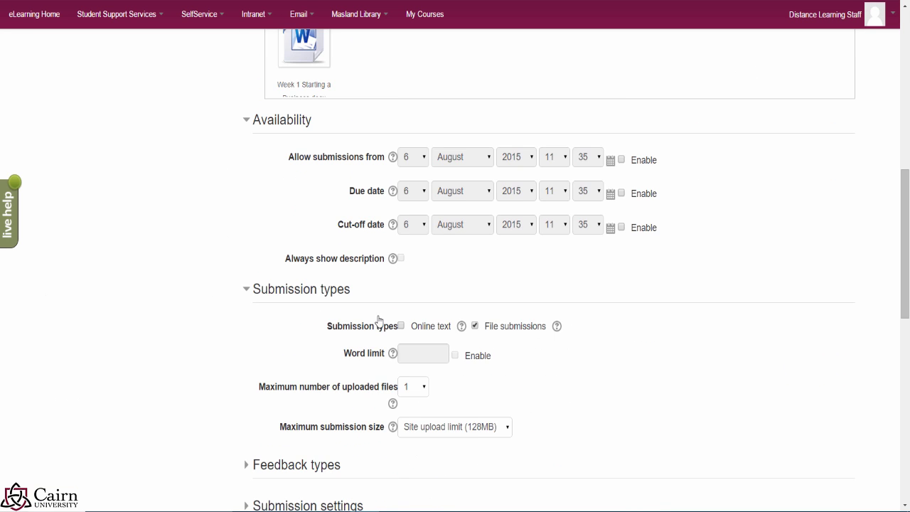
pyautogui.scroll(-2, 301, 398)
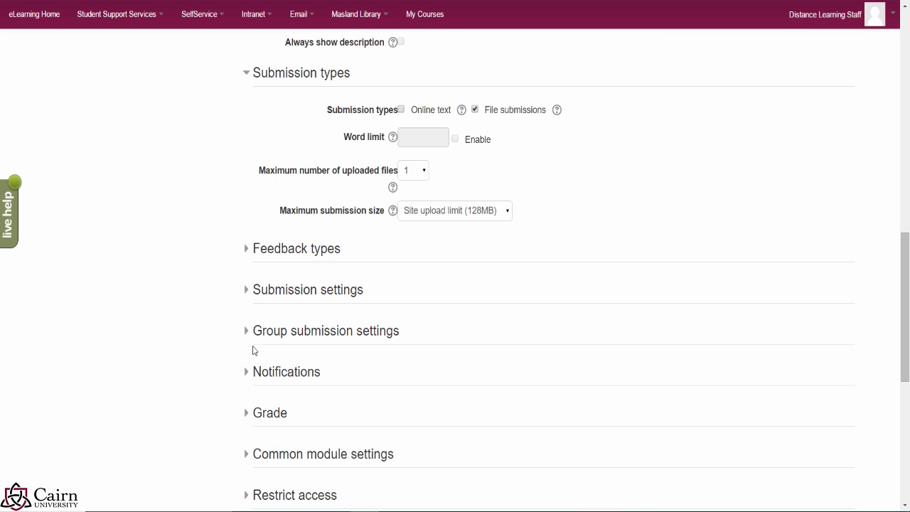
pyautogui.click(248, 332)
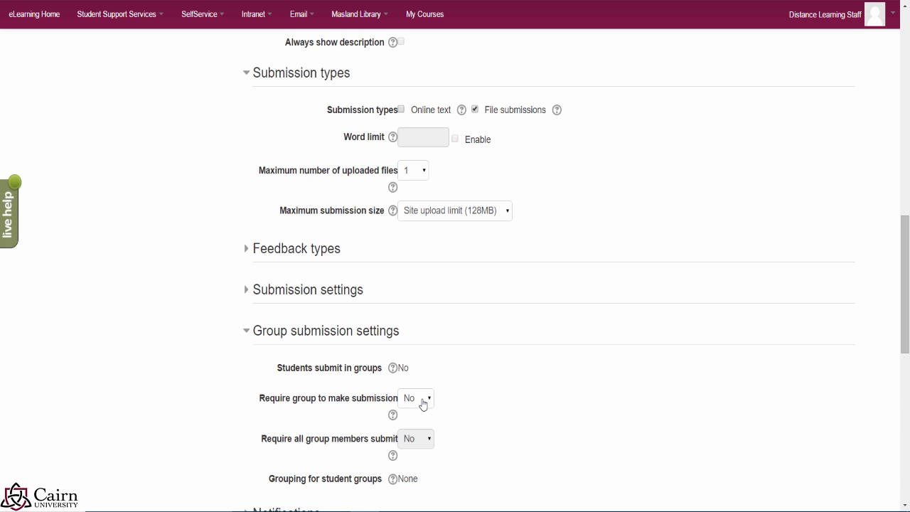
pyautogui.click(394, 419)
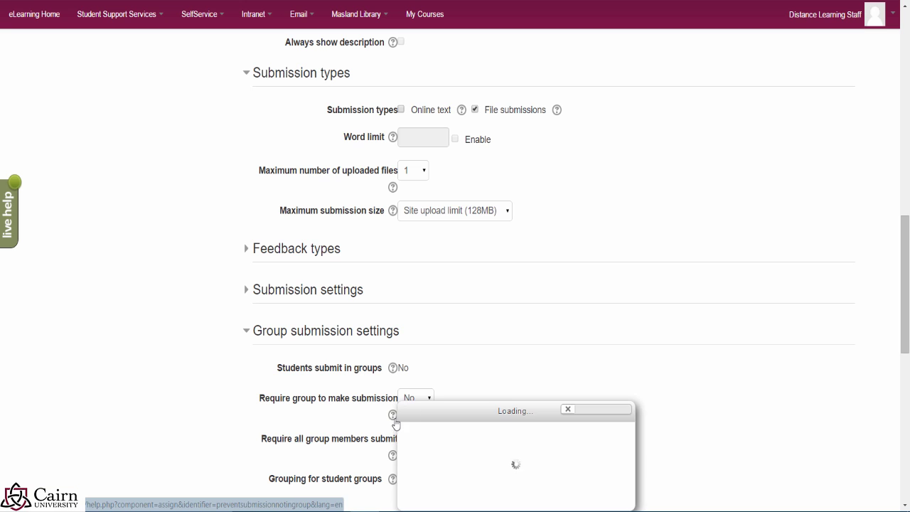
pyautogui.scroll(-1, 653, 341)
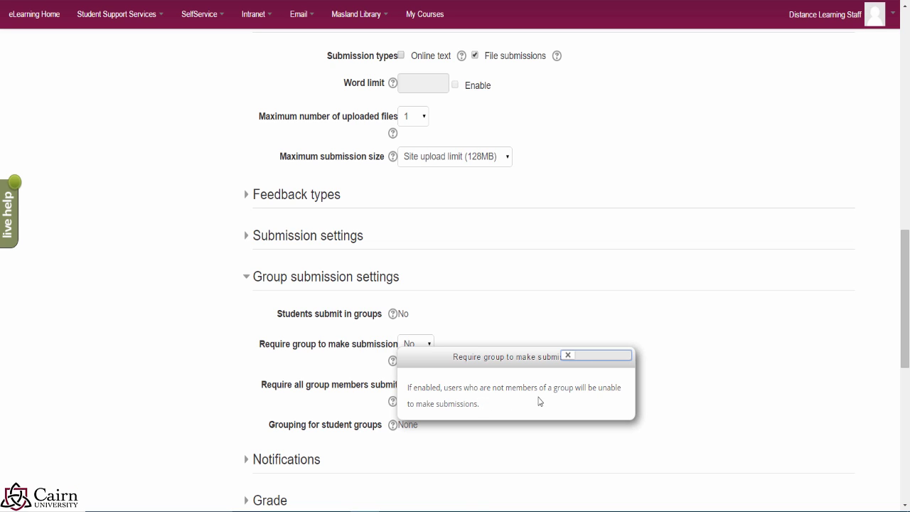
pyautogui.click(746, 379)
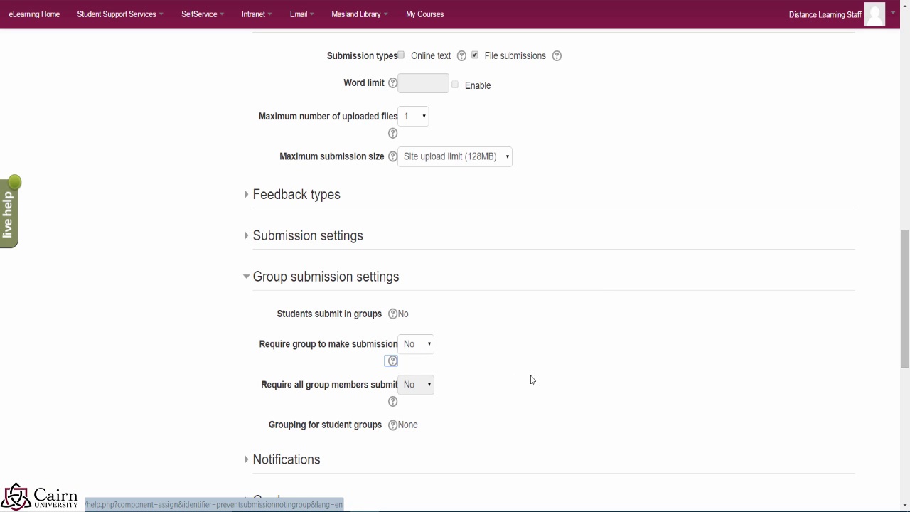
pyautogui.click(570, 377)
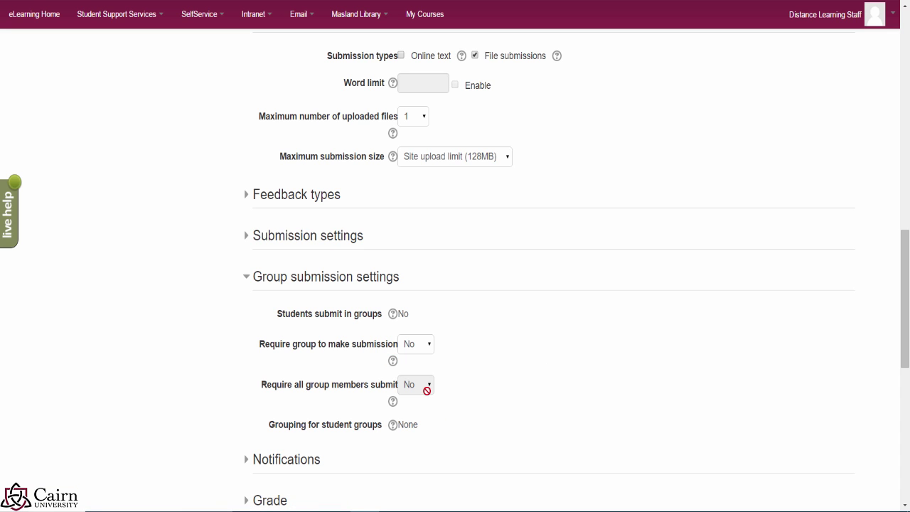
pyautogui.scroll(-5, 574, 361)
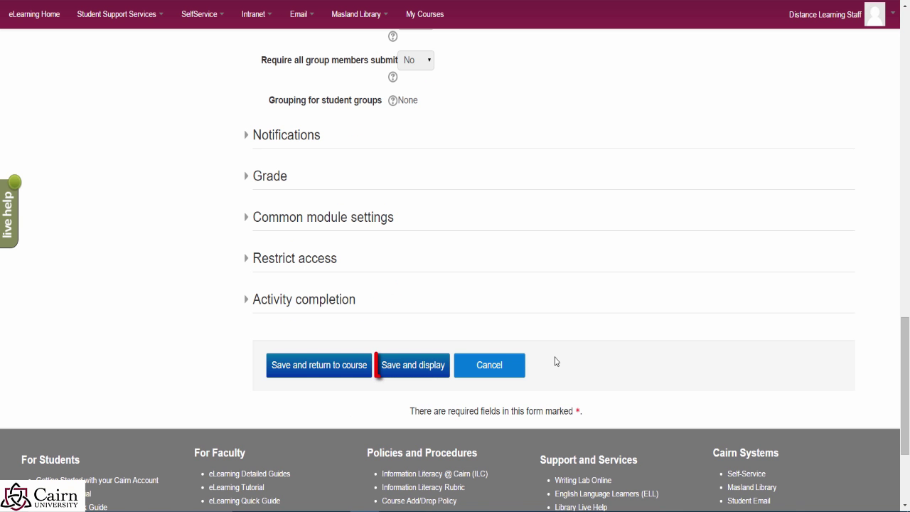
pyautogui.click(413, 366)
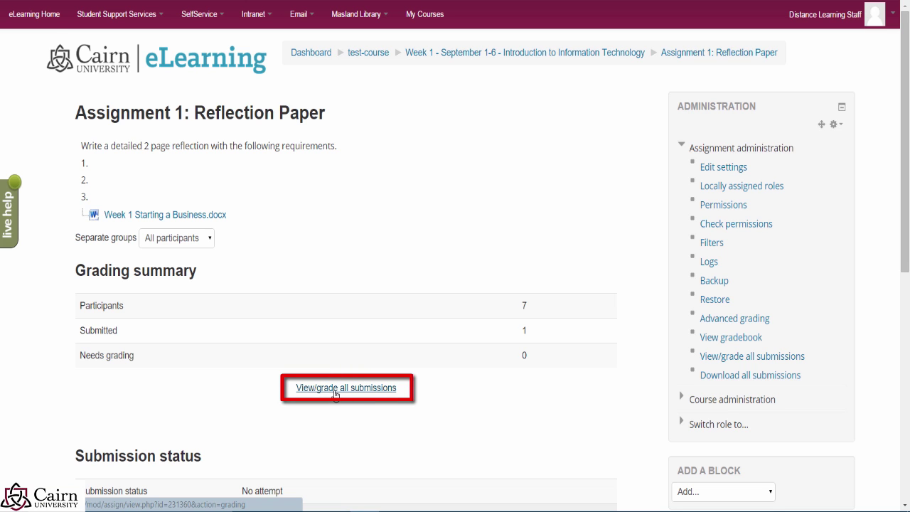
# Step: Open the submissions table and scroll through the submitted student's grading page
pyautogui.click(364, 391)
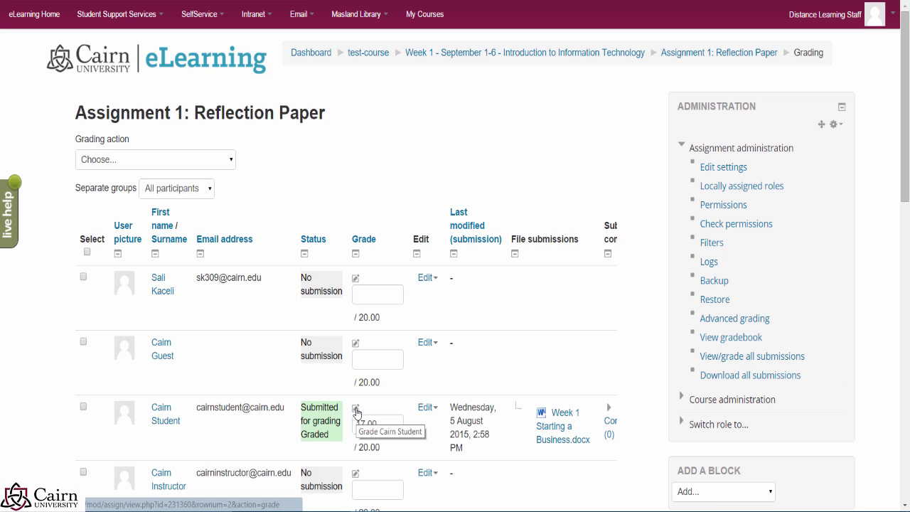
pyautogui.click(356, 410)
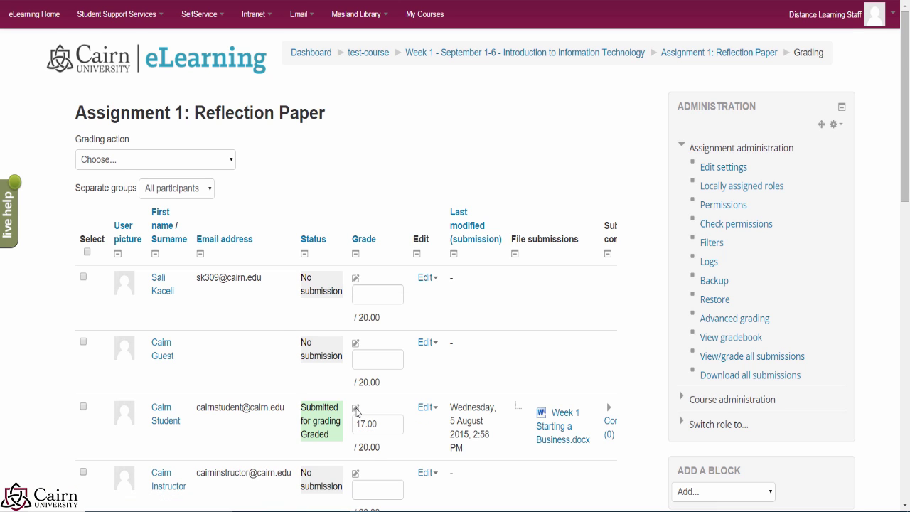
pyautogui.scroll(-2, 268, 339)
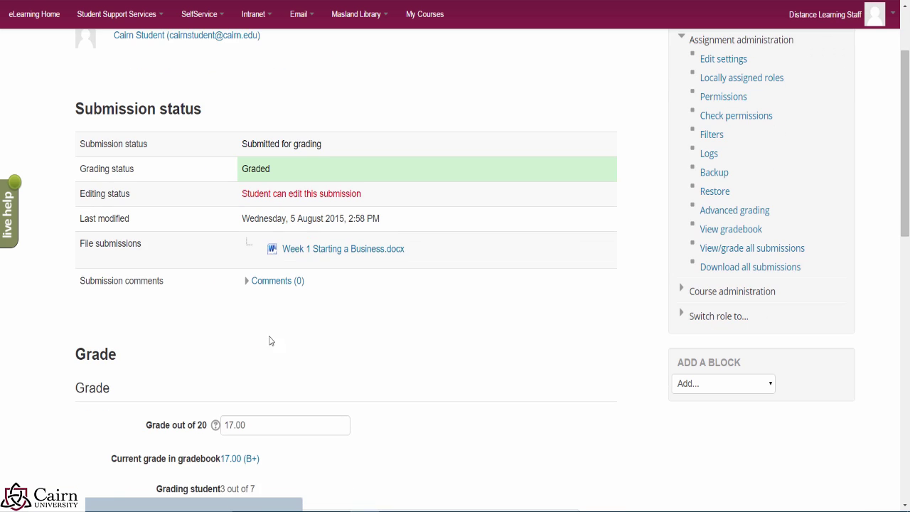
pyautogui.scroll(-3, 300, 355)
pyautogui.scroll(-7, 287, 351)
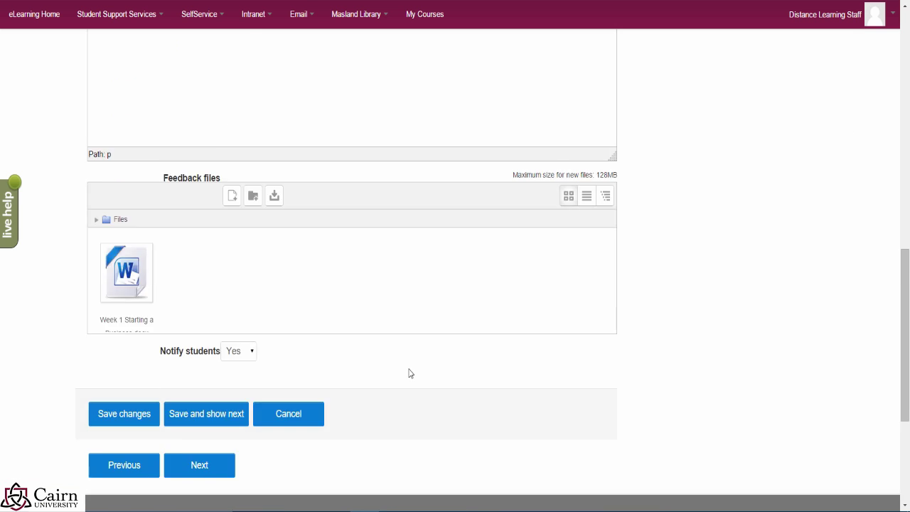
pyautogui.scroll(2, 419, 375)
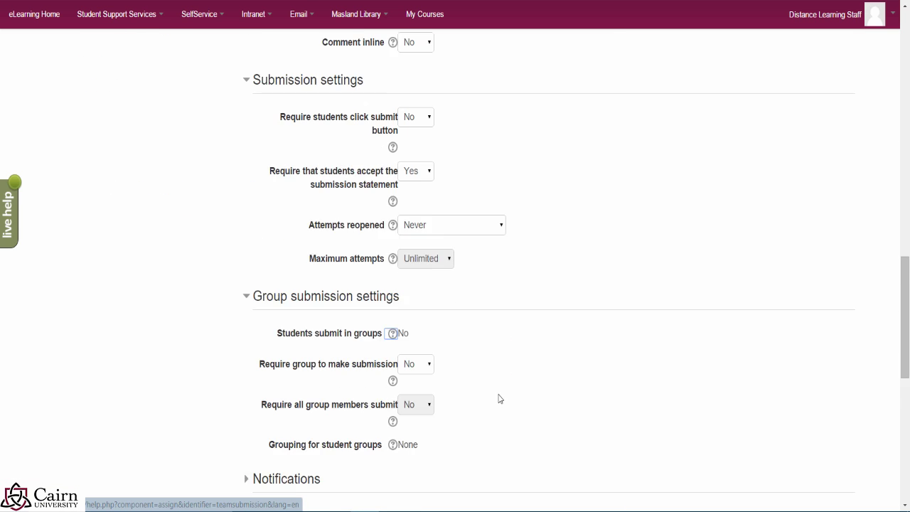
pyautogui.scroll(-1, 496, 398)
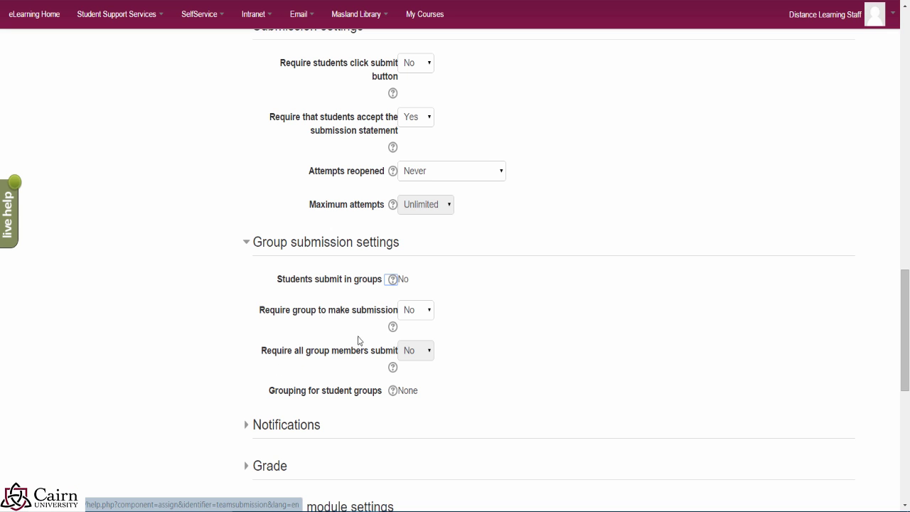
pyautogui.scroll(-4, 436, 301)
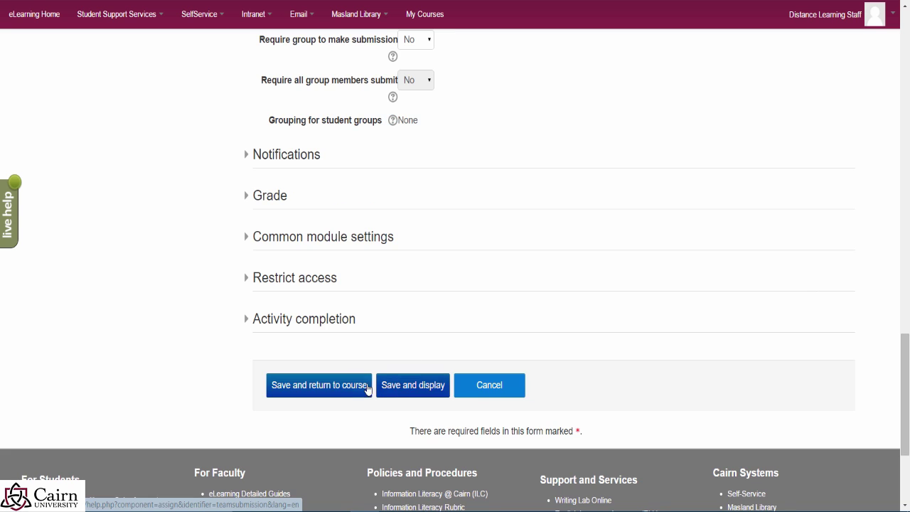
# Step: Cancel the assignment edit and add a new Assignment activity to Week 1
pyautogui.click(488, 388)
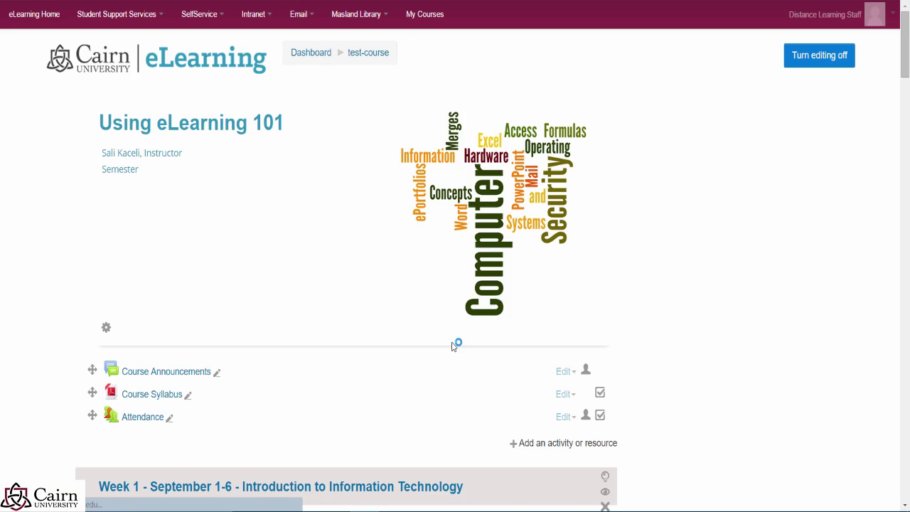
pyautogui.scroll(-3, 143, 352)
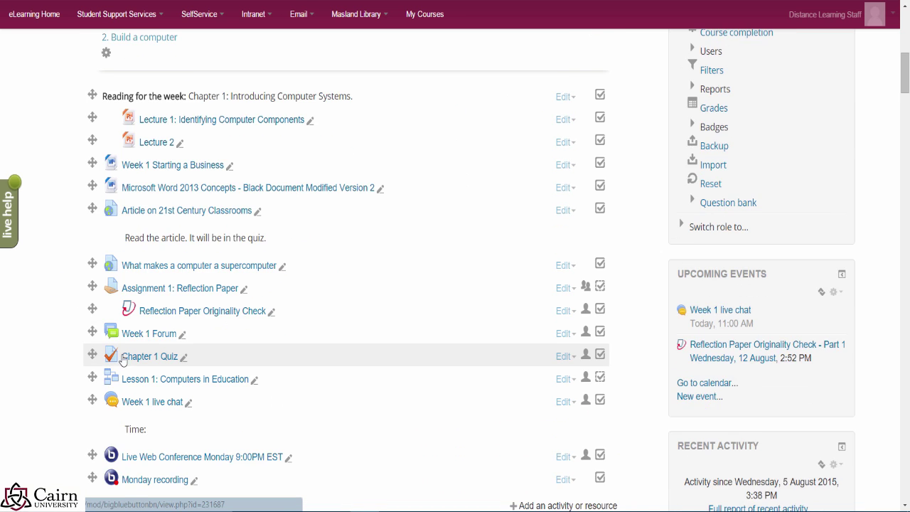
pyautogui.scroll(-2, 146, 353)
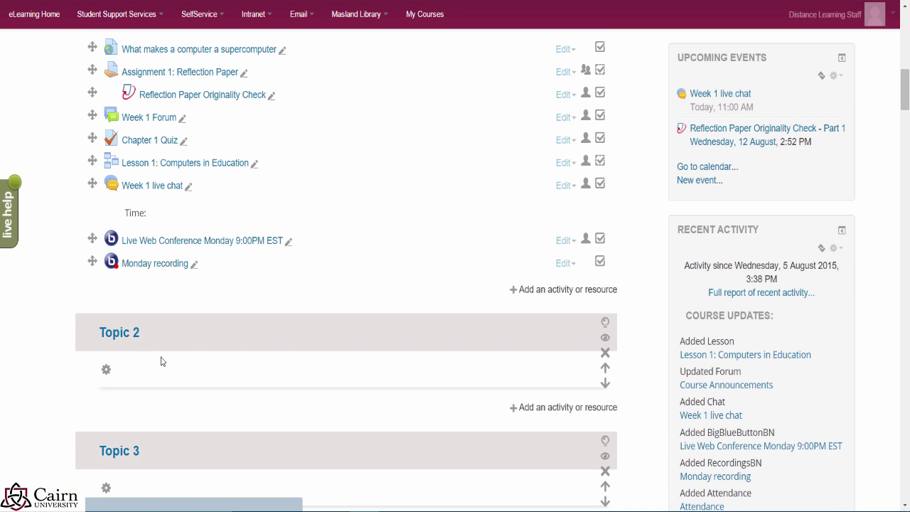
pyautogui.click(560, 291)
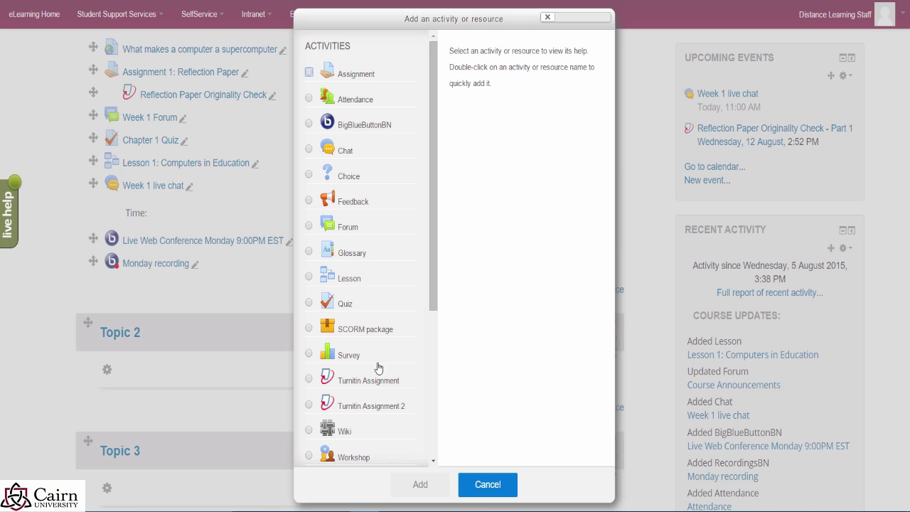
pyautogui.click(309, 72)
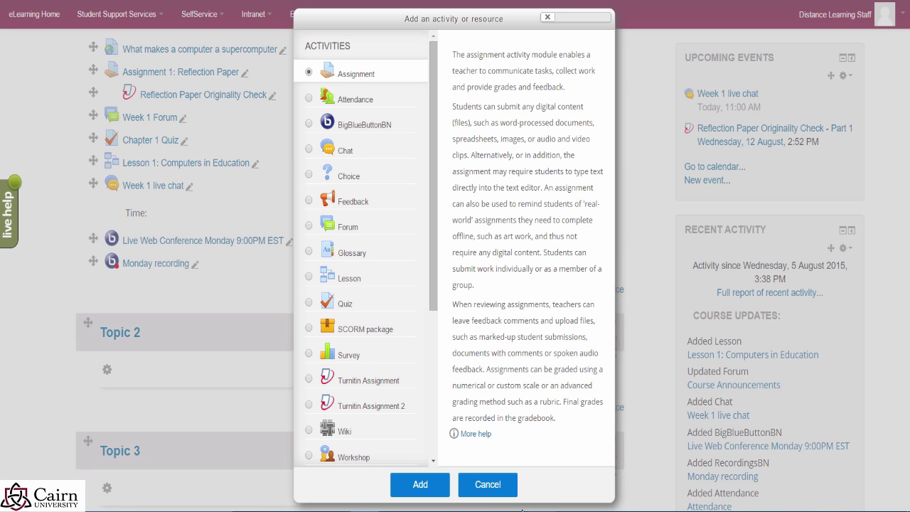
pyautogui.click(420, 484)
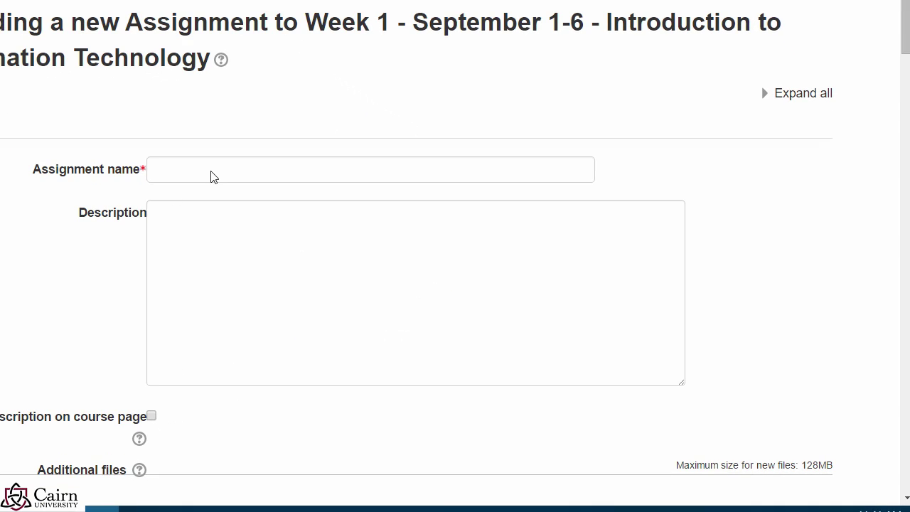
# Step: Name the assignment 'Group Paper' and disable the submission start and due dates
pyautogui.click(211, 173)
pyautogui.write('Pa')
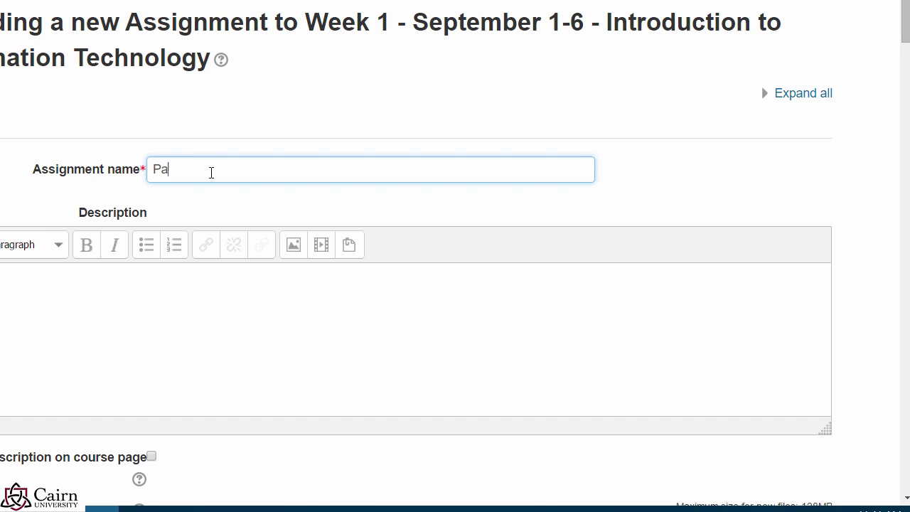
pyautogui.press('BackSpace')
pyautogui.press('BackSpace')
pyautogui.write('Group Pape')
pyautogui.click(47, 346)
pyautogui.scroll(-6, 118, 415)
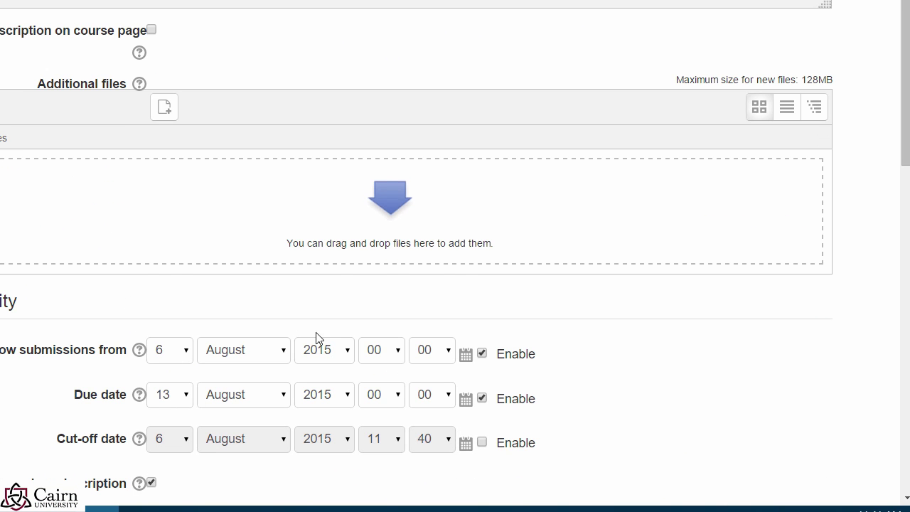
pyautogui.click(482, 353)
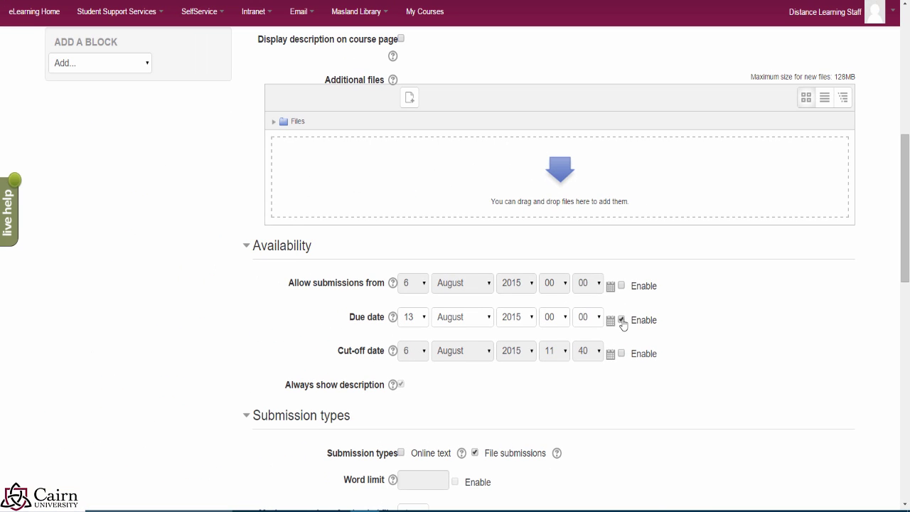
pyautogui.click(622, 320)
pyautogui.scroll(-2, 602, 366)
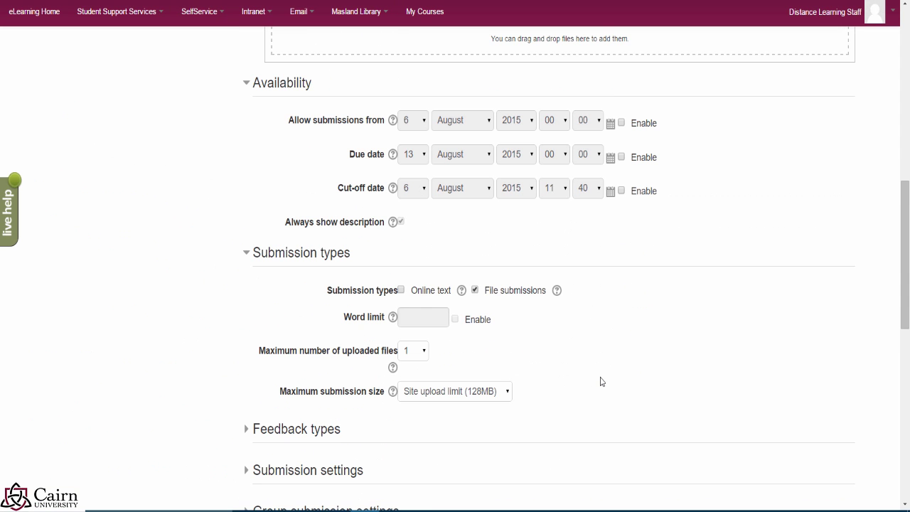
pyautogui.scroll(-2, 583, 387)
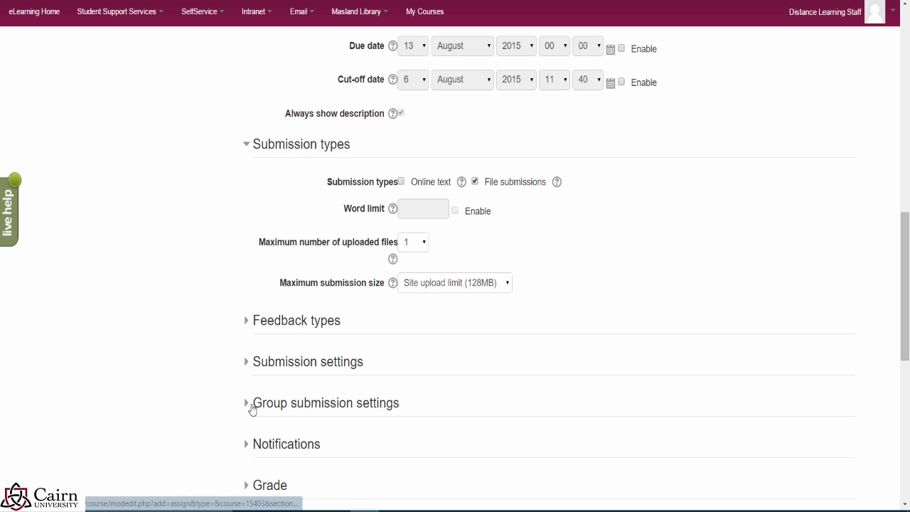
# Step: Set Students submit in groups to Yes, keeping Require group to submit at No
pyautogui.click(258, 411)
pyautogui.scroll(-1, 440, 439)
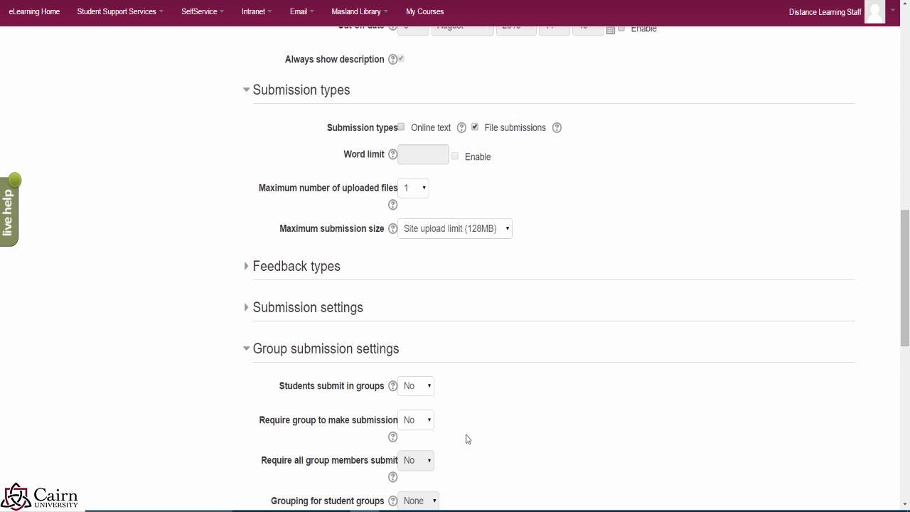
pyautogui.click(428, 394)
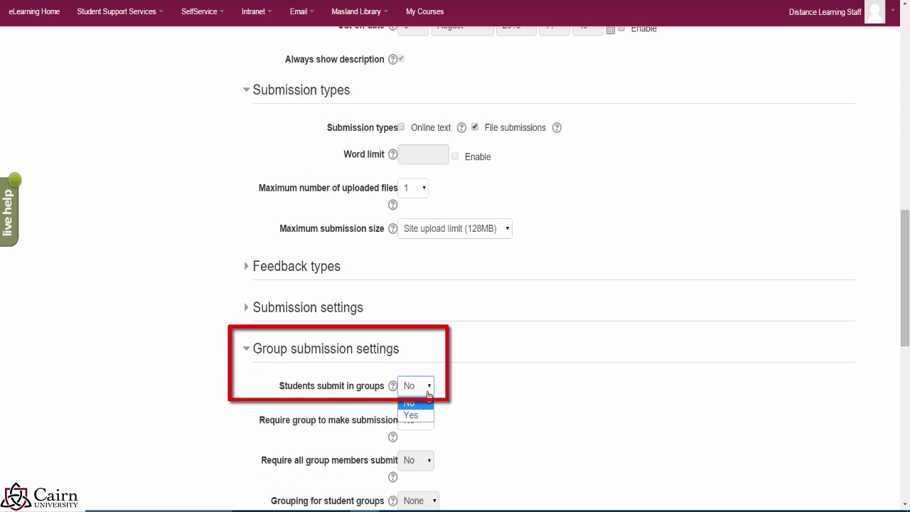
pyautogui.click(423, 415)
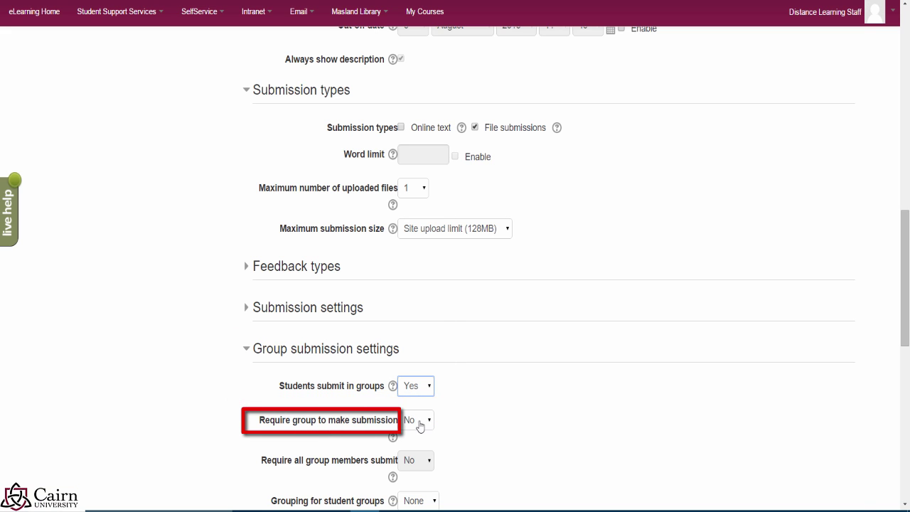
pyautogui.click(420, 425)
pyautogui.click(533, 402)
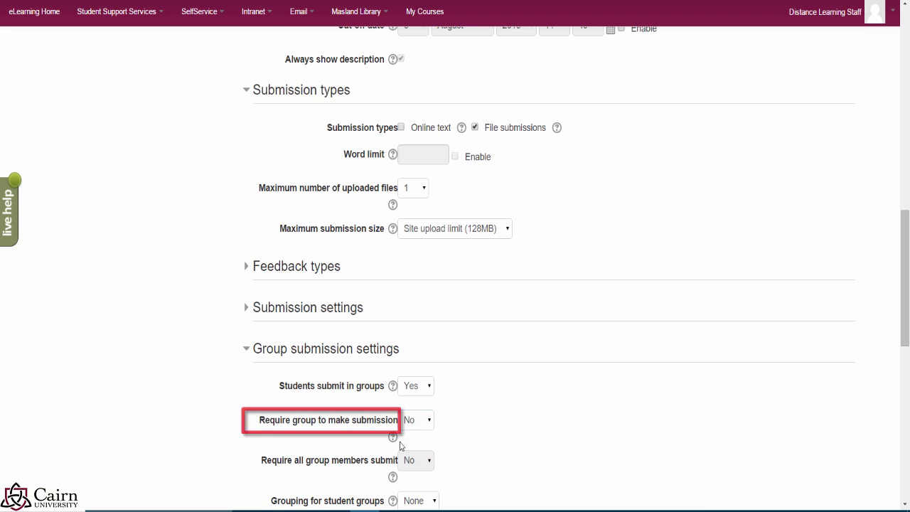
# Step: Read the help explanations for requiring a group and for the grouping setting
pyautogui.click(392, 439)
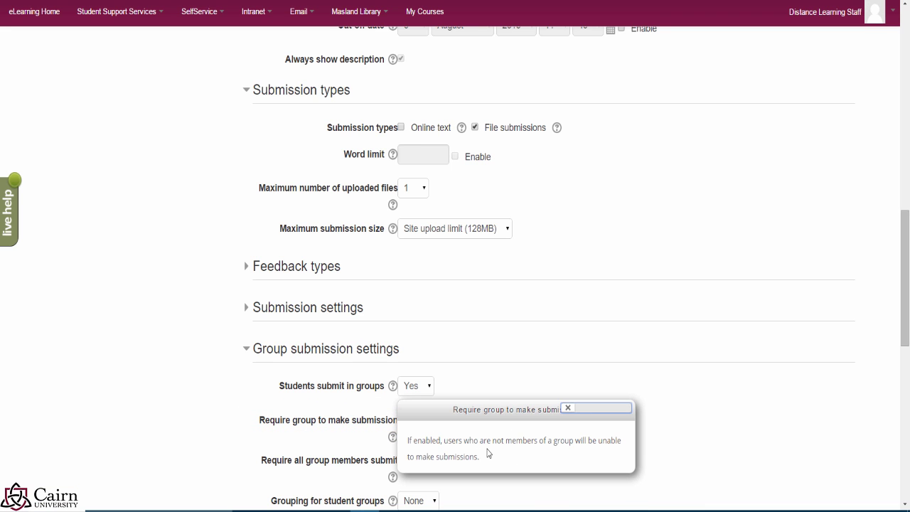
pyautogui.click(727, 426)
pyautogui.scroll(-3, 530, 419)
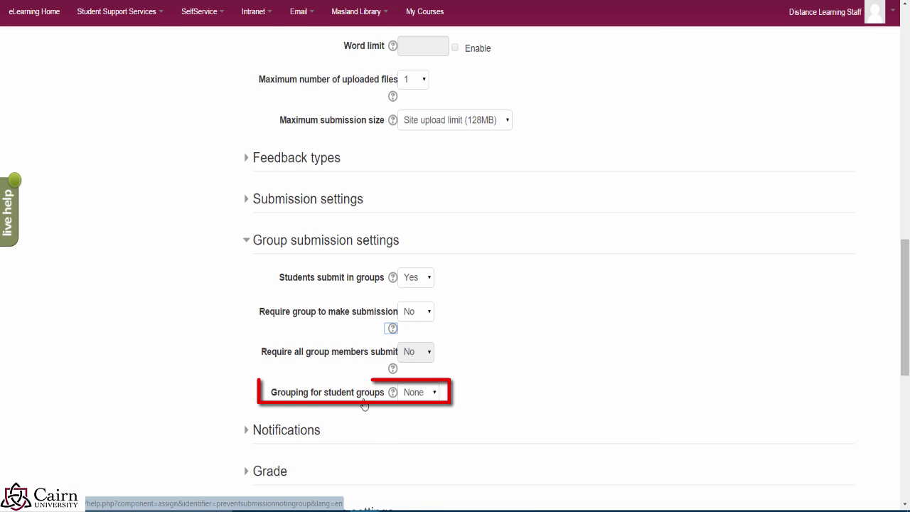
pyautogui.click(392, 392)
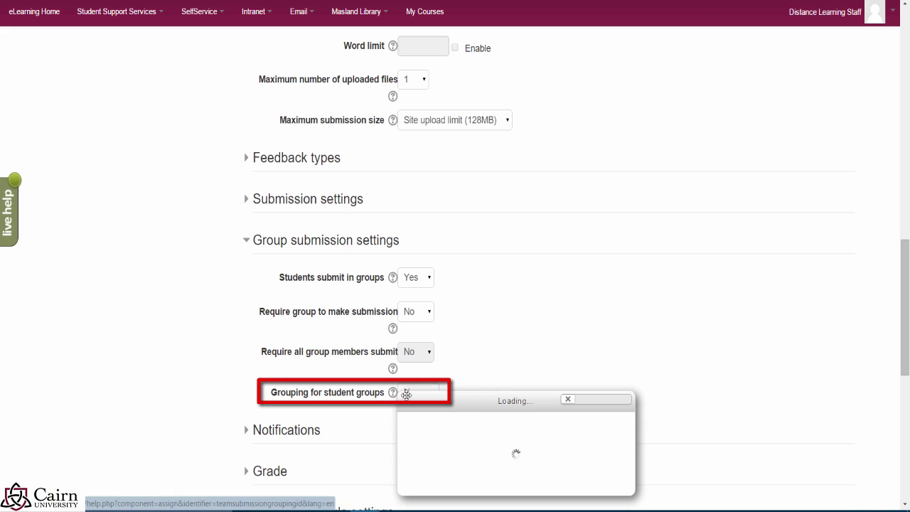
pyautogui.click(237, 390)
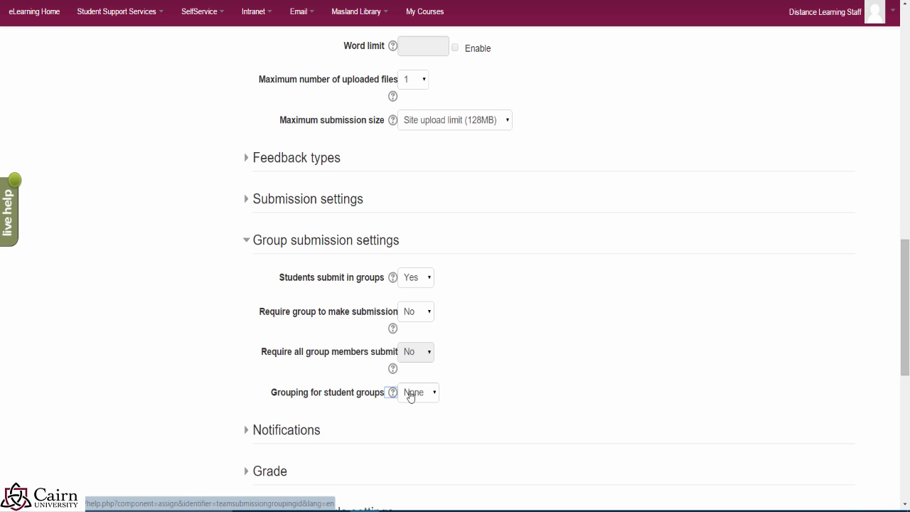
# Step: Expand Grade and Common module settings and set Group Paper's group mode to Separate groups
pyautogui.scroll(-3, 440, 432)
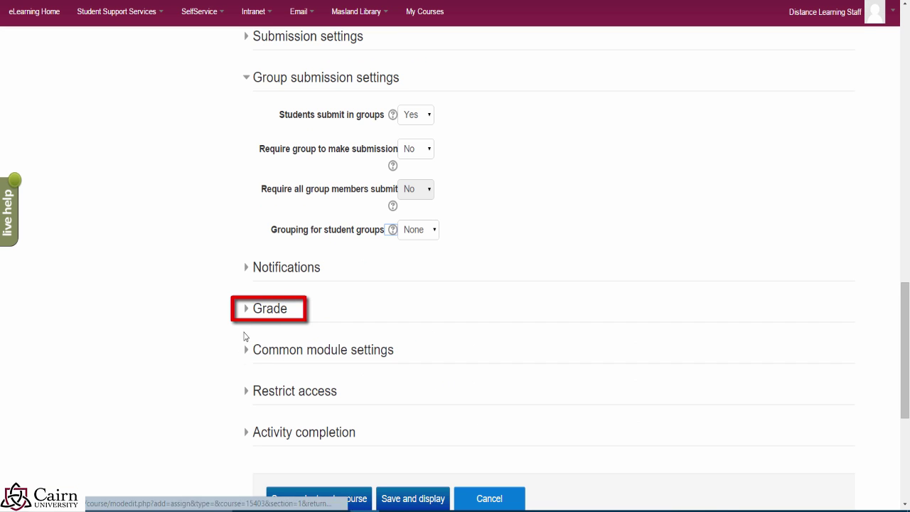
pyautogui.click(248, 308)
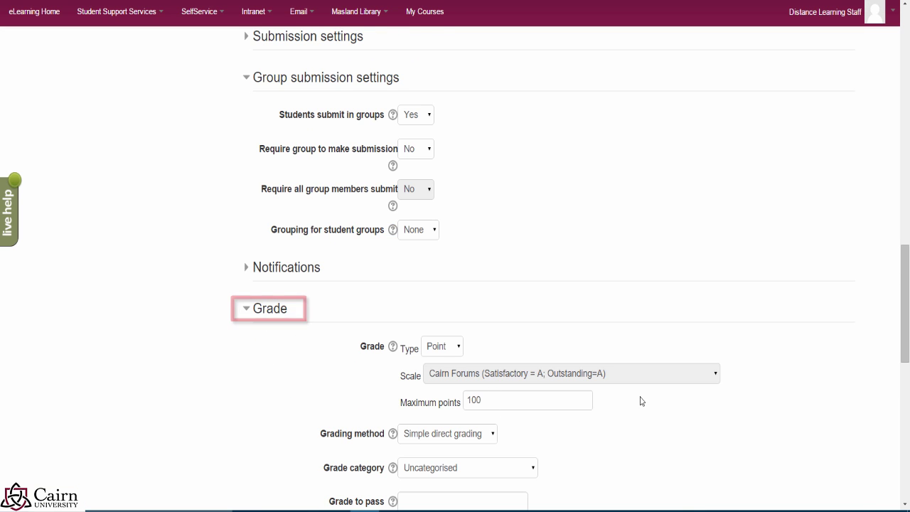
pyautogui.scroll(-2, 367, 404)
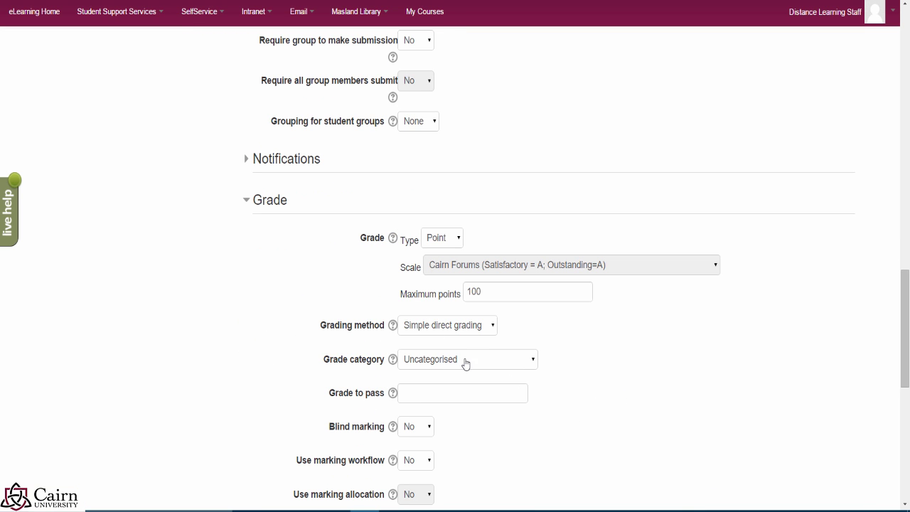
pyautogui.scroll(-2, 584, 373)
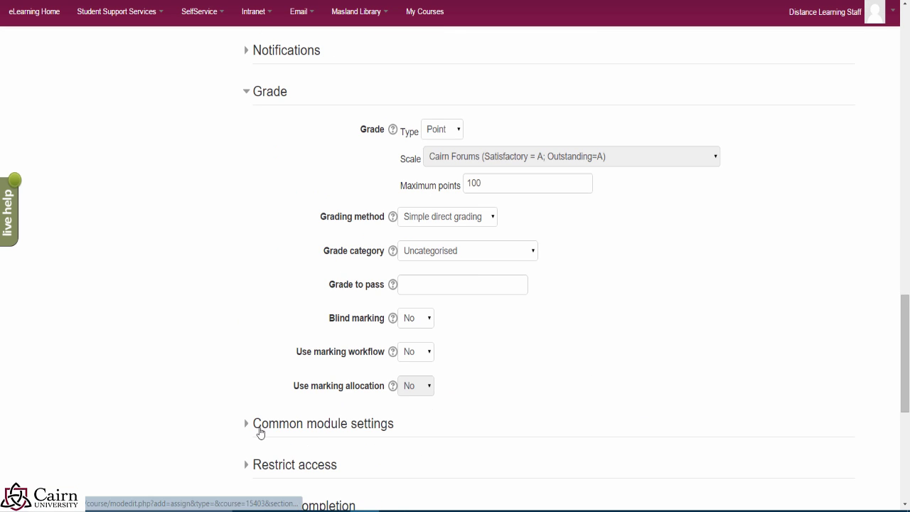
pyautogui.click(260, 432)
pyautogui.scroll(-2, 488, 434)
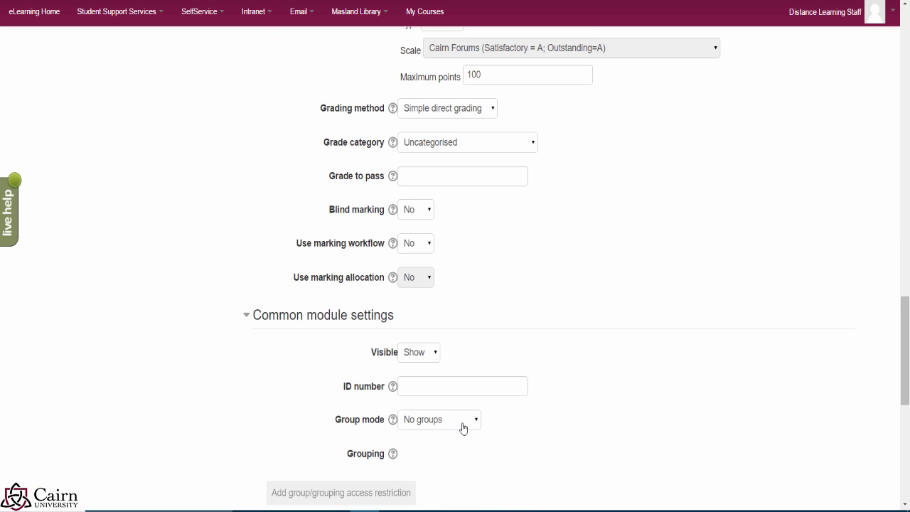
pyautogui.click(462, 425)
pyautogui.click(462, 447)
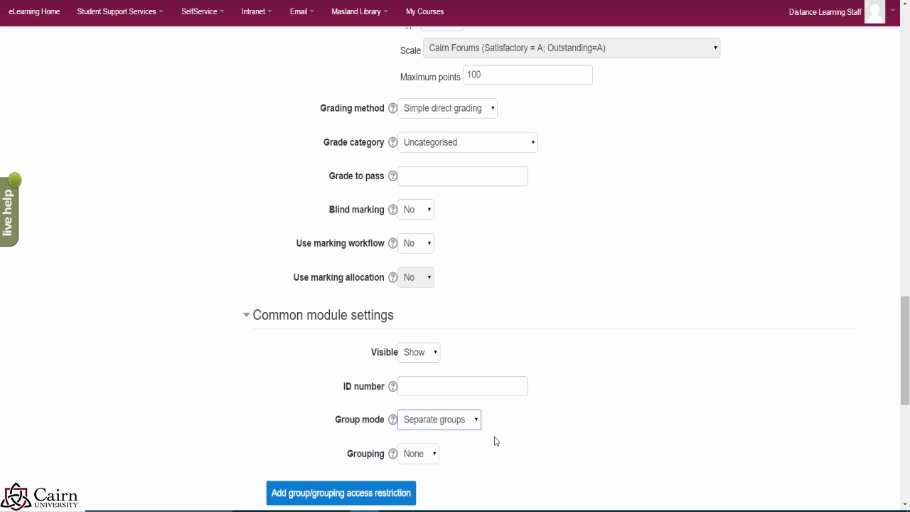
pyautogui.scroll(9, 590, 400)
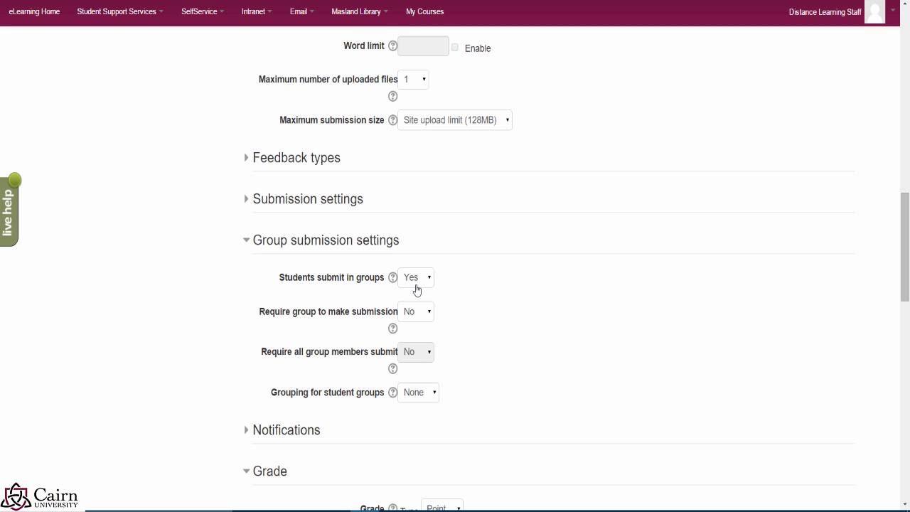
pyautogui.scroll(-4, 654, 361)
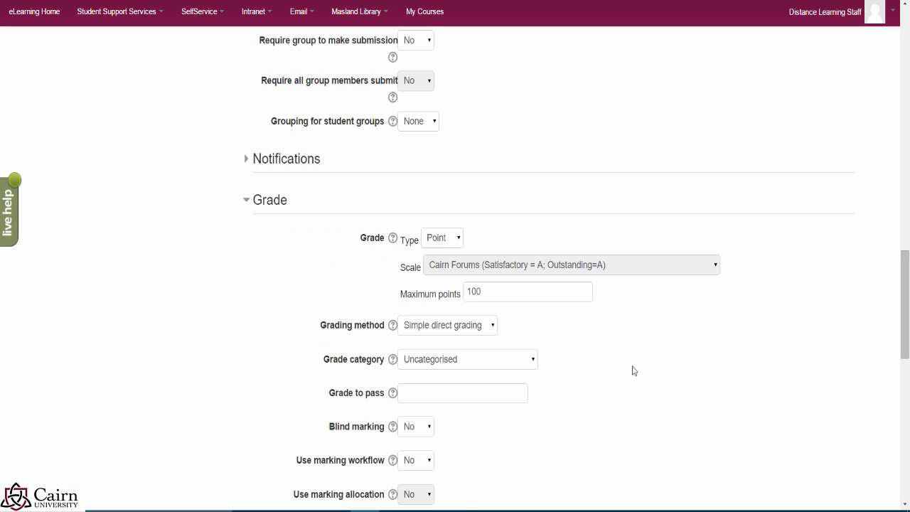
pyautogui.scroll(-2, 532, 351)
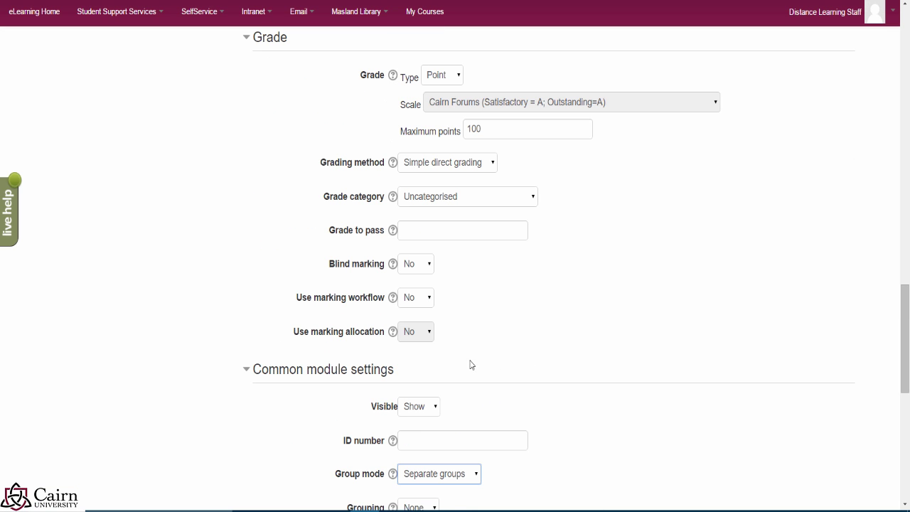
pyautogui.scroll(-2, 462, 365)
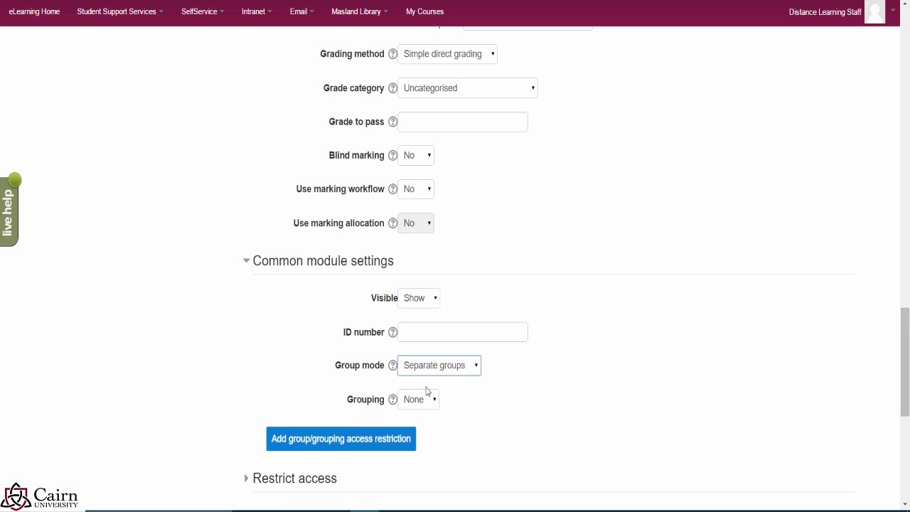
pyautogui.scroll(-2, 426, 390)
pyautogui.scroll(-2, 419, 393)
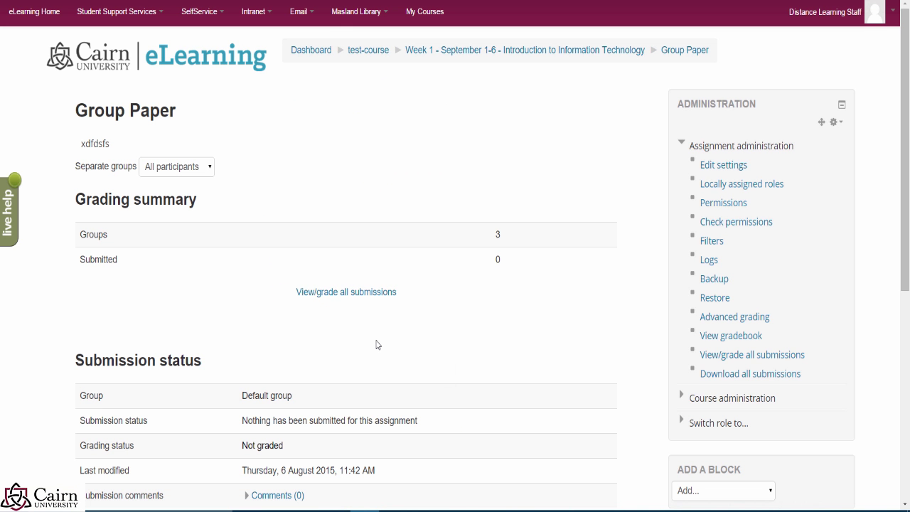
# Step: Open the first student's grading page from all submissions and enter a grade of 98
pyautogui.click(340, 299)
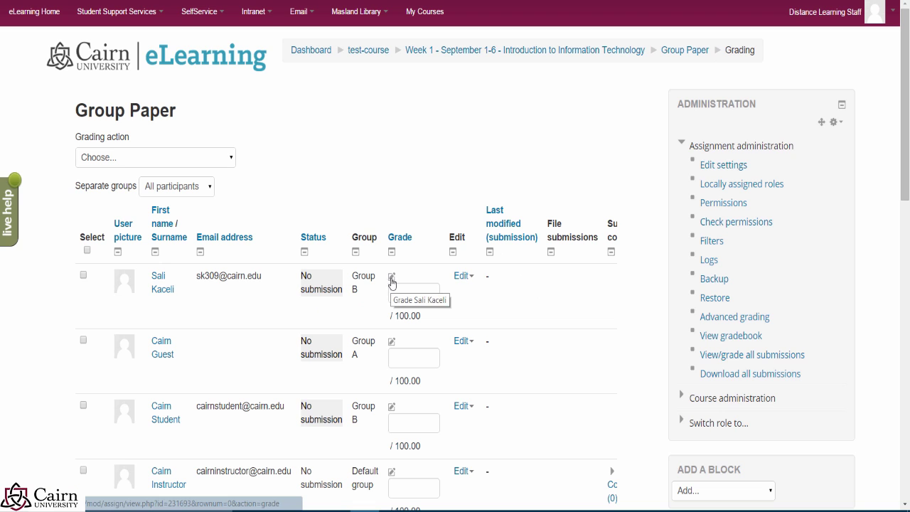
pyautogui.click(392, 277)
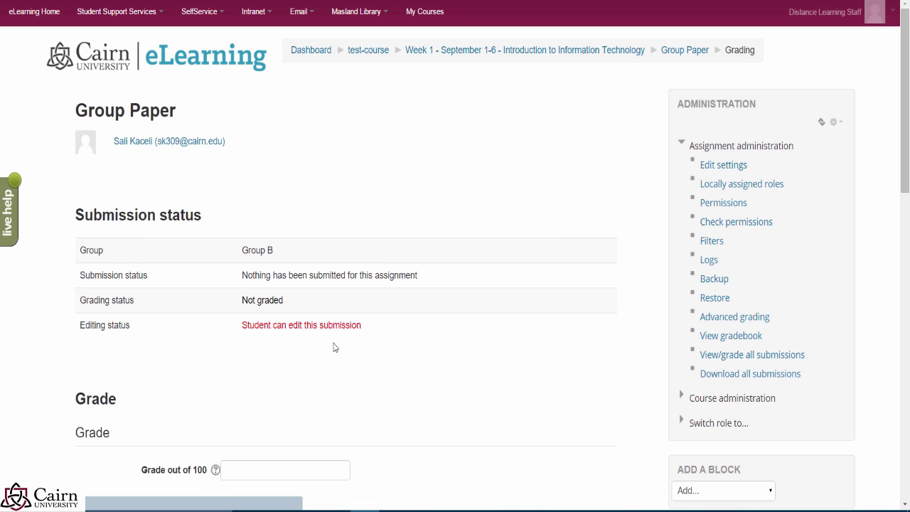
pyautogui.scroll(-2, 280, 343)
pyautogui.click(273, 364)
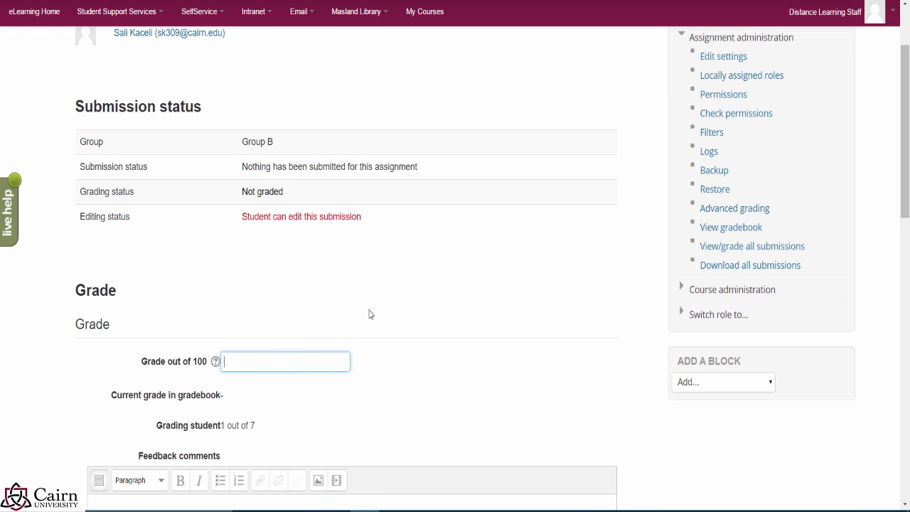
pyautogui.write('98')
pyautogui.scroll(-3, 548, 277)
pyautogui.scroll(-2, 411, 306)
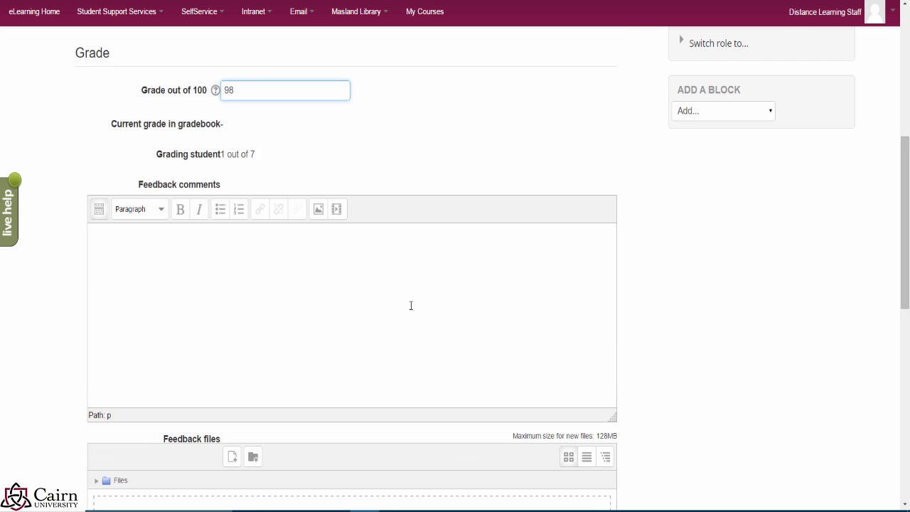
pyautogui.scroll(-2, 293, 294)
pyautogui.scroll(-2, 196, 350)
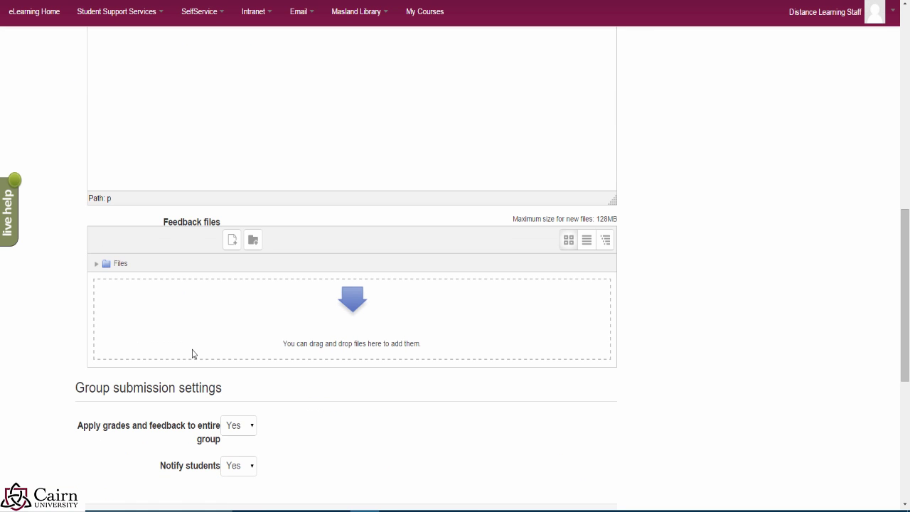
# Step: Keep grades applying to the entire group, then leave unsaved for the test-course page
pyautogui.click(245, 434)
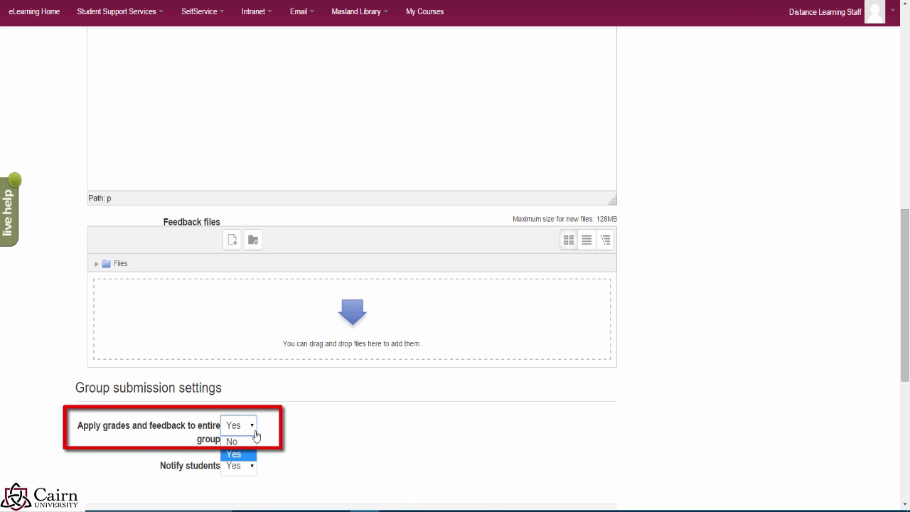
pyautogui.click(251, 431)
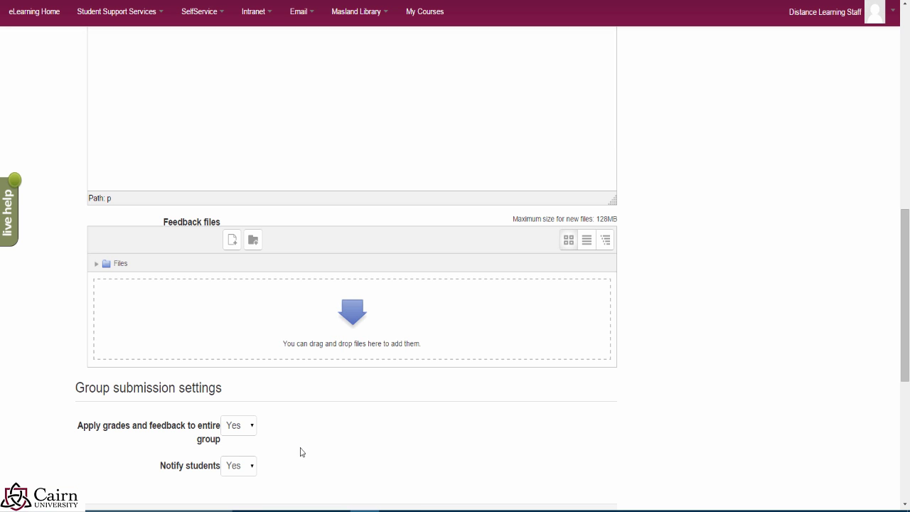
pyautogui.scroll(-3, 310, 458)
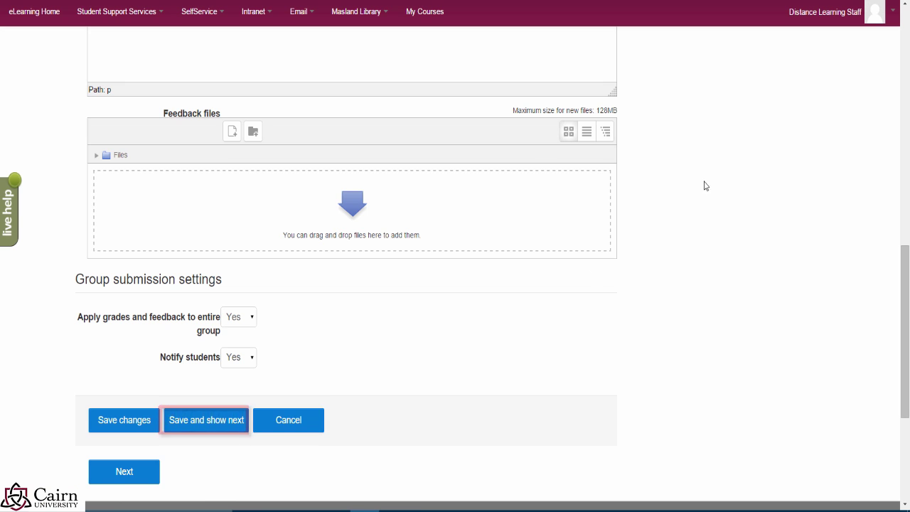
pyautogui.scroll(5, 703, 186)
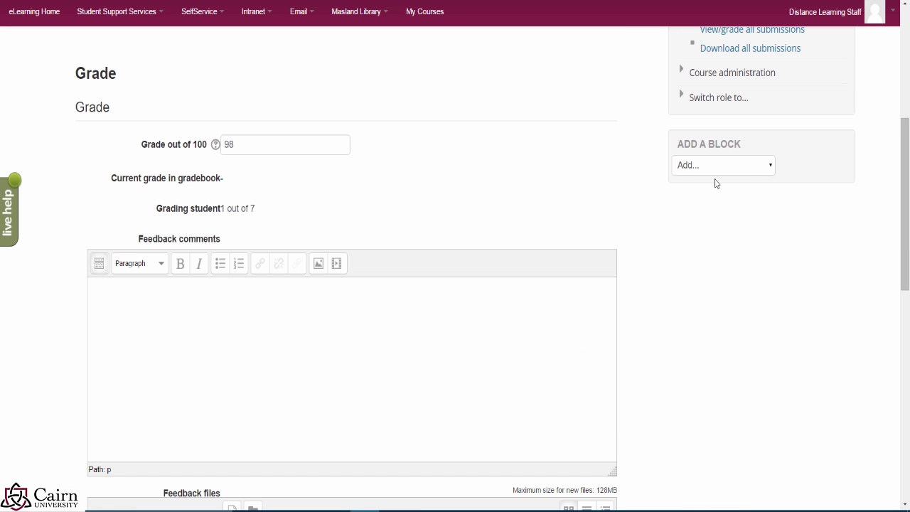
pyautogui.scroll(5, 312, 188)
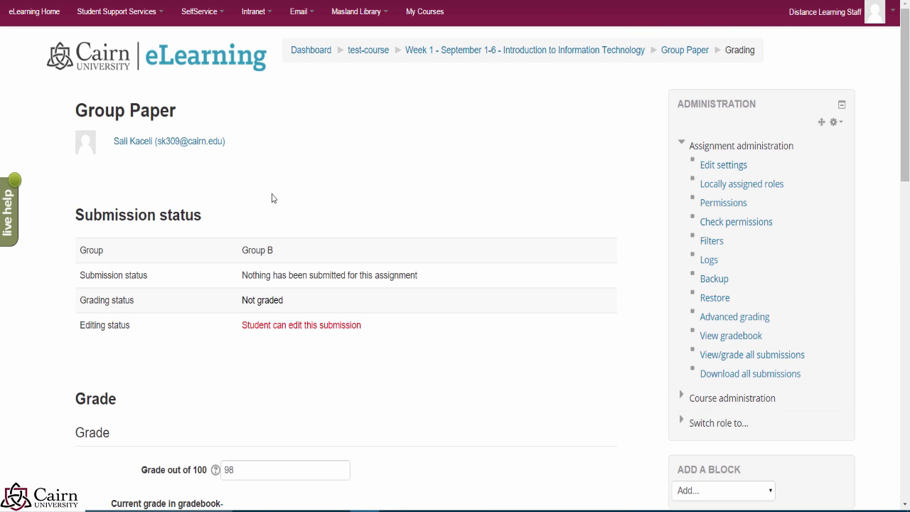
pyautogui.click(370, 56)
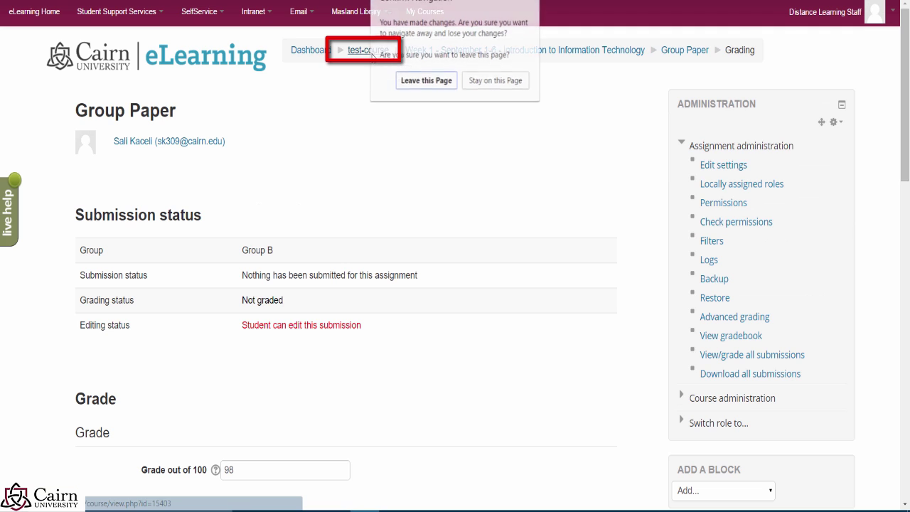
pyautogui.click(419, 81)
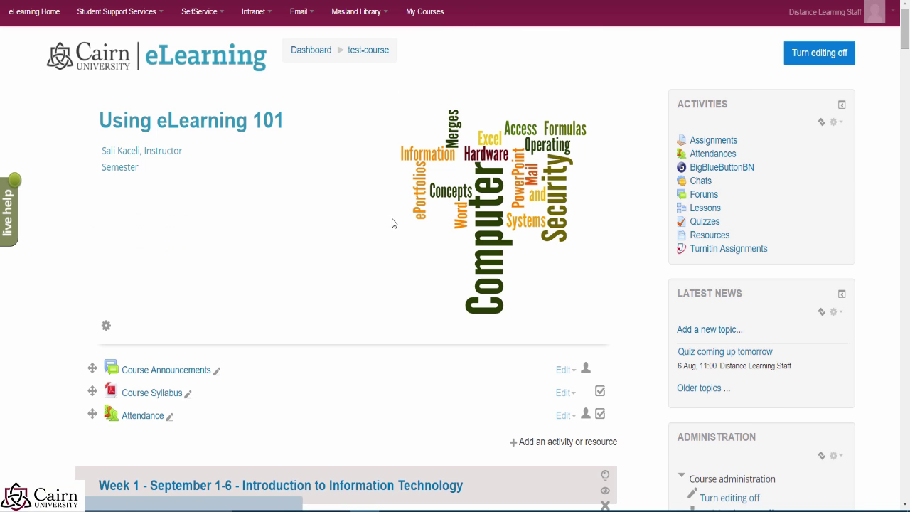
# Step: Scroll down to the Week 1 section and open the Week 1 Forum
pyautogui.scroll(-5, 392, 223)
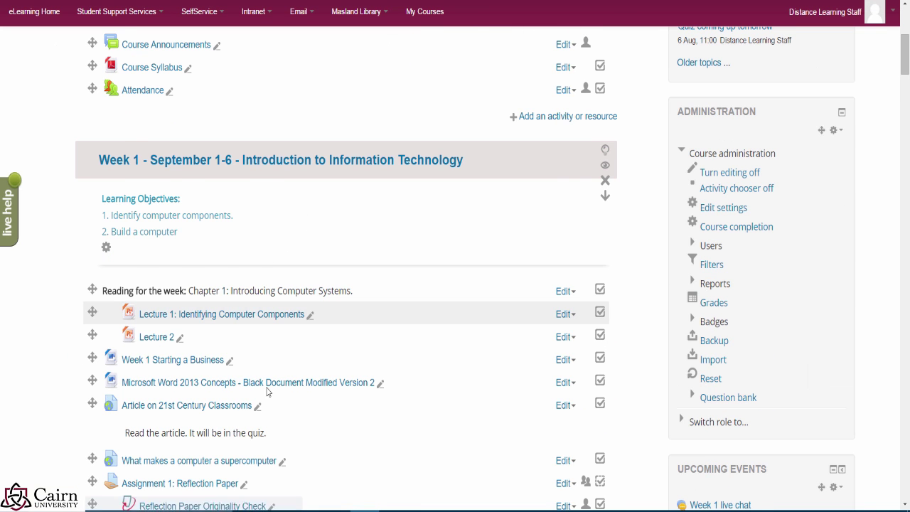
pyautogui.scroll(-2, 267, 391)
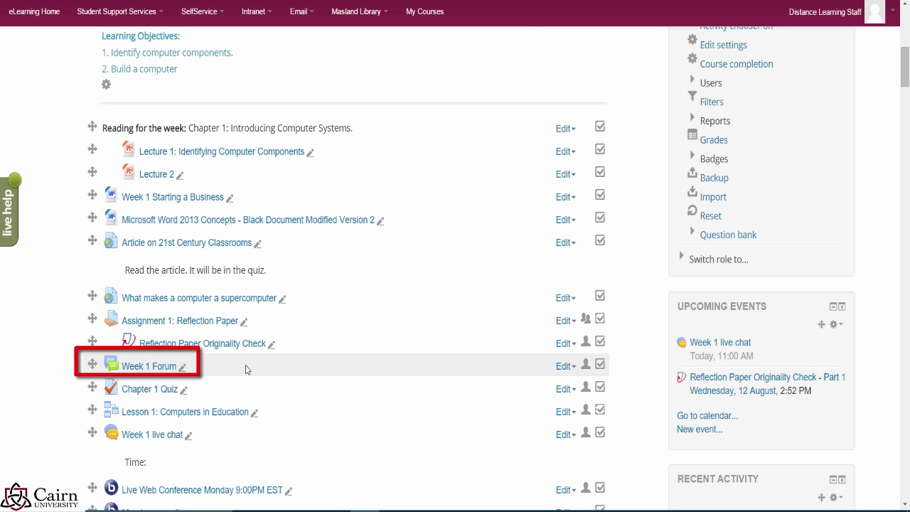
pyautogui.scroll(-2, 228, 406)
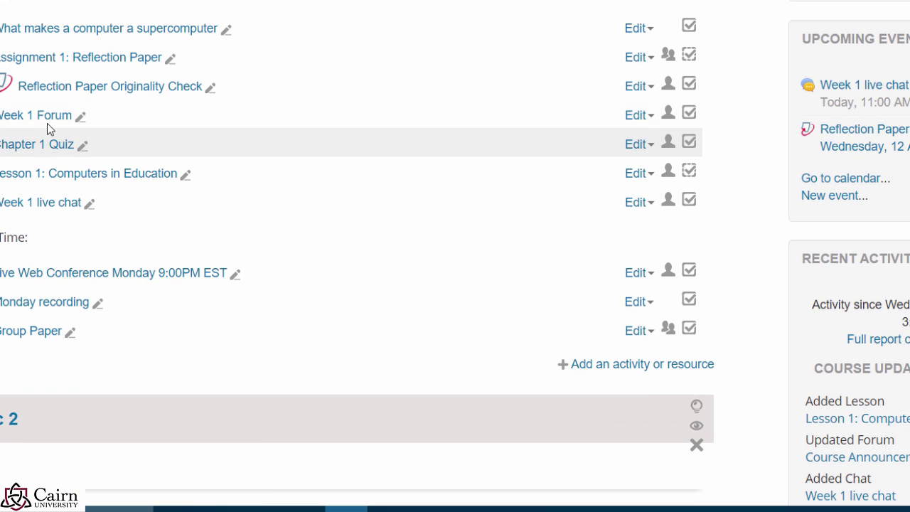
pyautogui.click(48, 116)
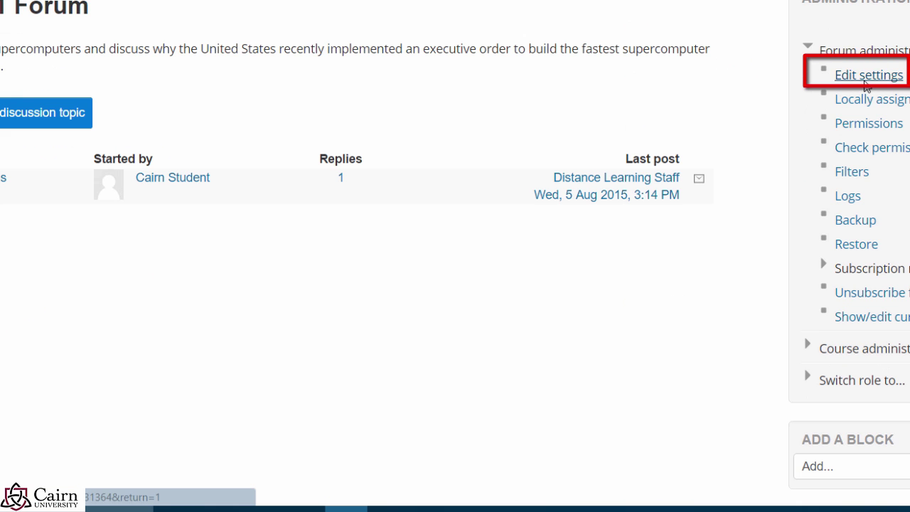
# Step: In the Week 1 Forum's Common module settings, choose Separate groups group mode and save
pyautogui.click(869, 77)
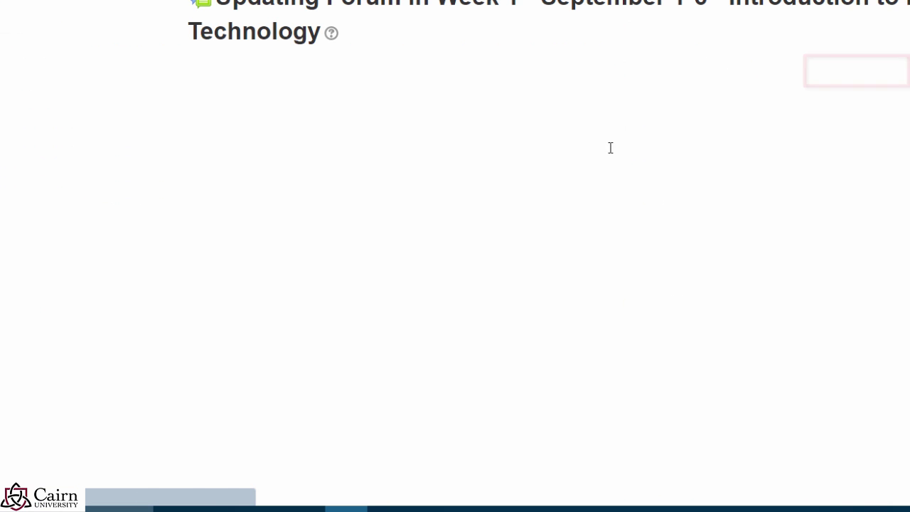
pyautogui.scroll(-5, 302, 226)
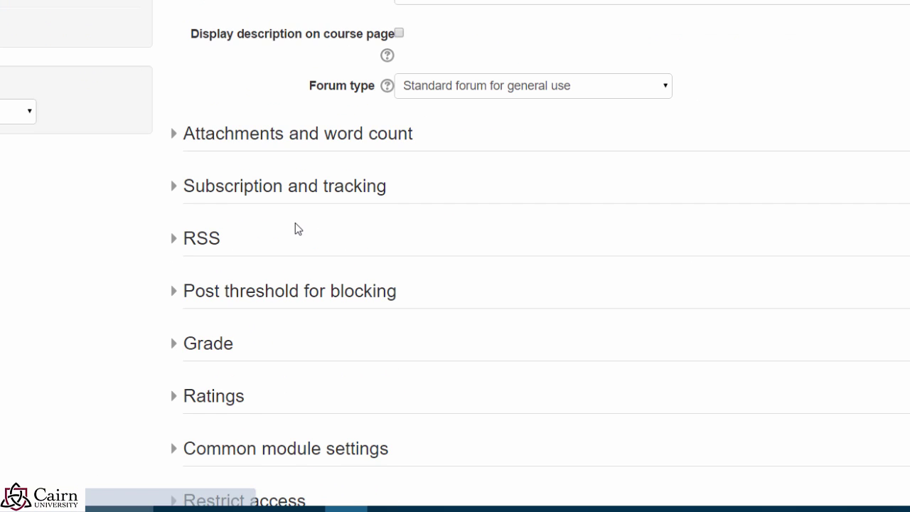
pyautogui.scroll(-3, 295, 223)
pyautogui.scroll(1, 285, 259)
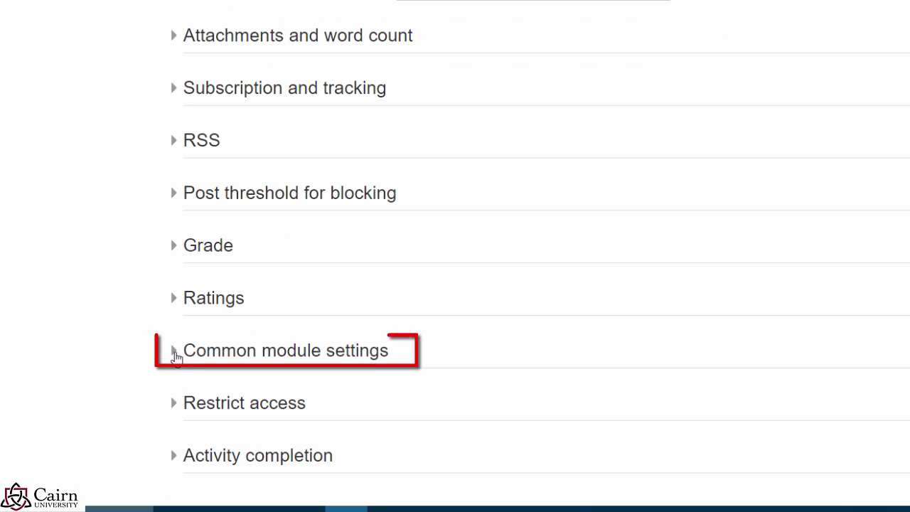
pyautogui.click(177, 357)
pyautogui.scroll(-1, 497, 391)
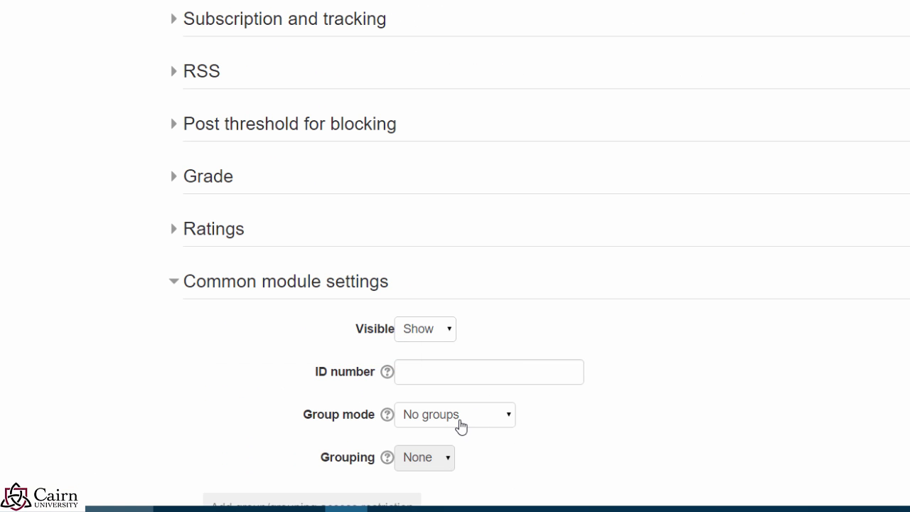
pyautogui.click(460, 425)
pyautogui.click(455, 452)
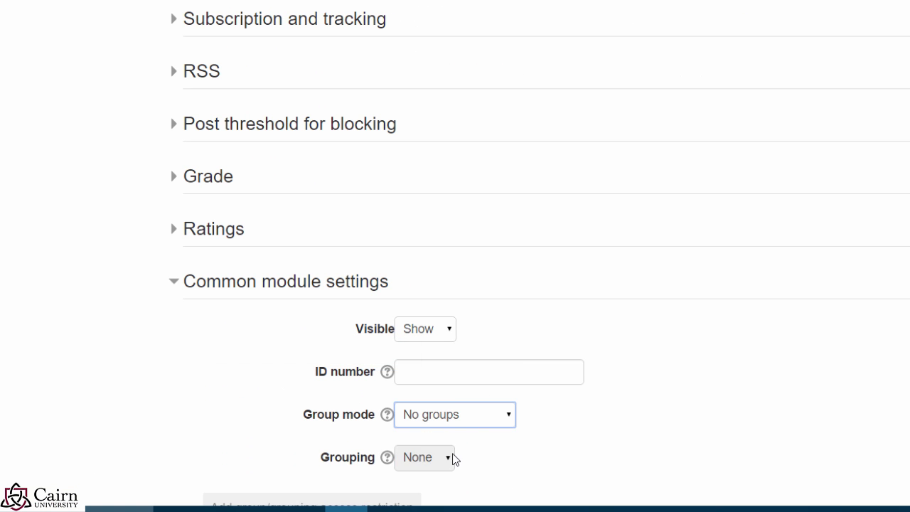
pyautogui.scroll(-2, 581, 359)
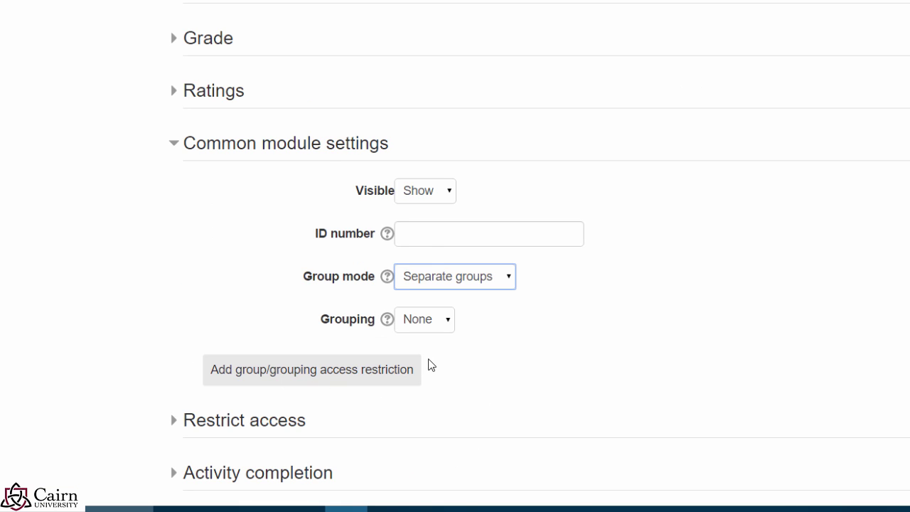
pyautogui.scroll(-3, 428, 365)
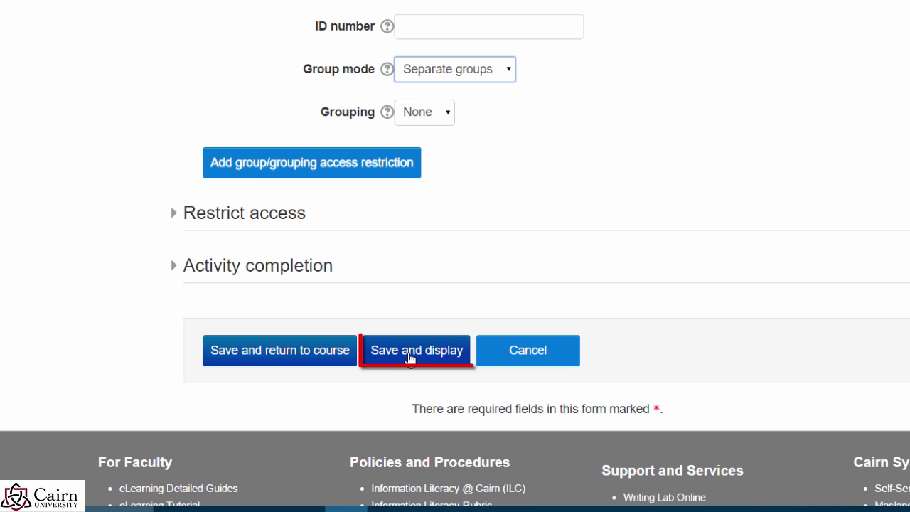
pyautogui.click(410, 361)
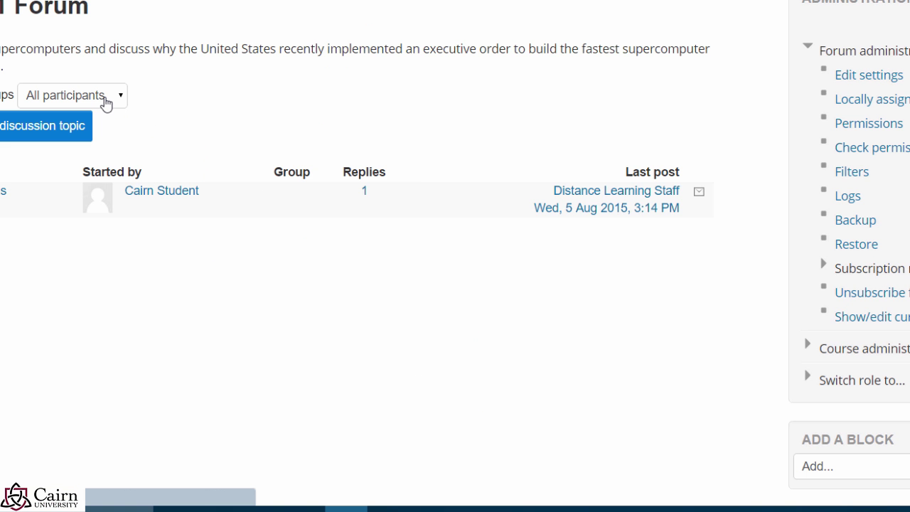
# Step: Check the Group A and Group B filter list, keep All participants, and start a new discussion
pyautogui.click(106, 95)
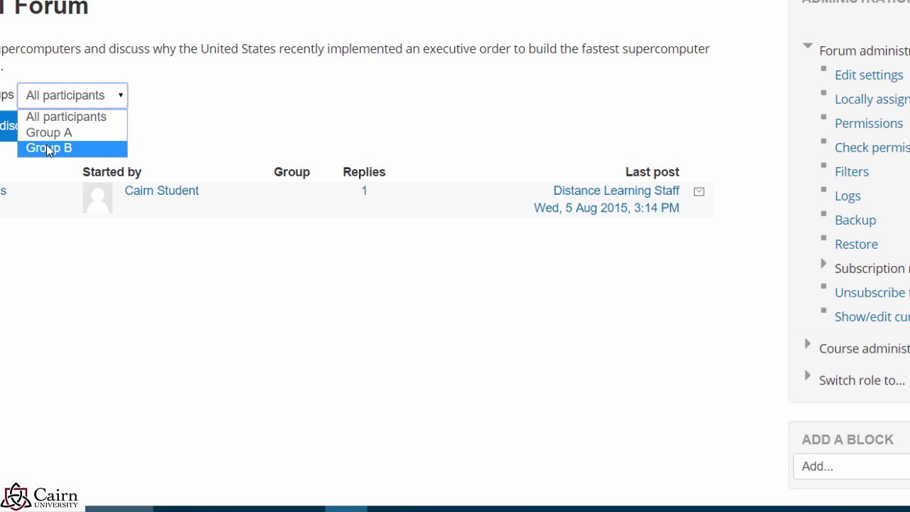
pyautogui.click(210, 99)
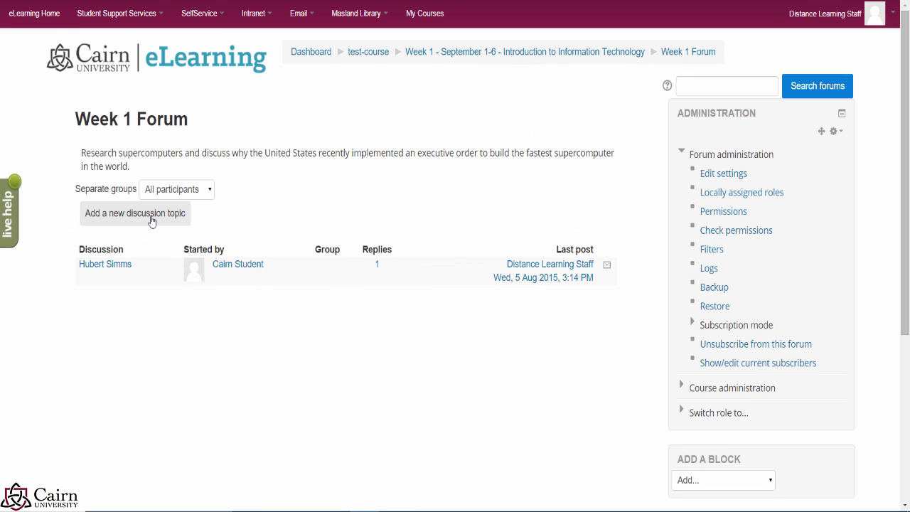
pyautogui.click(151, 220)
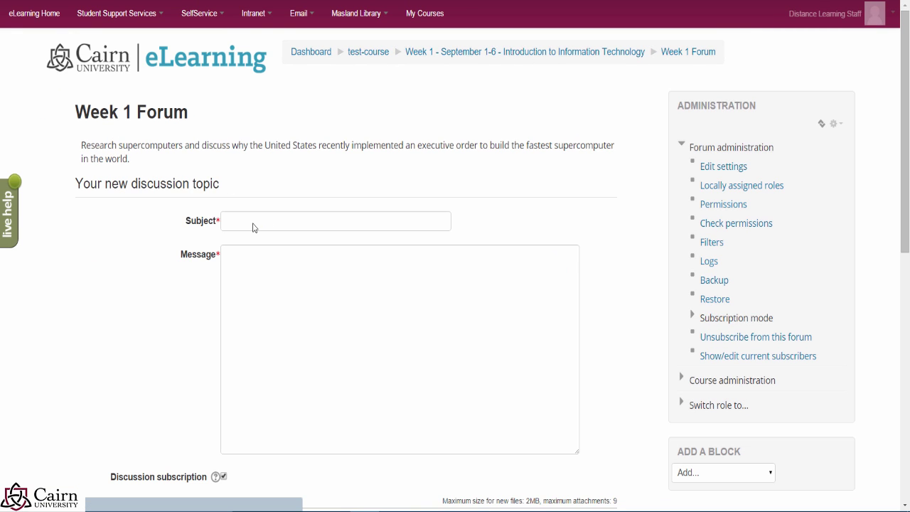
# Step: Review the group choices for the new Week 1 Forum post, keeping All participants
pyautogui.scroll(-2, 242, 231)
pyautogui.click(264, 116)
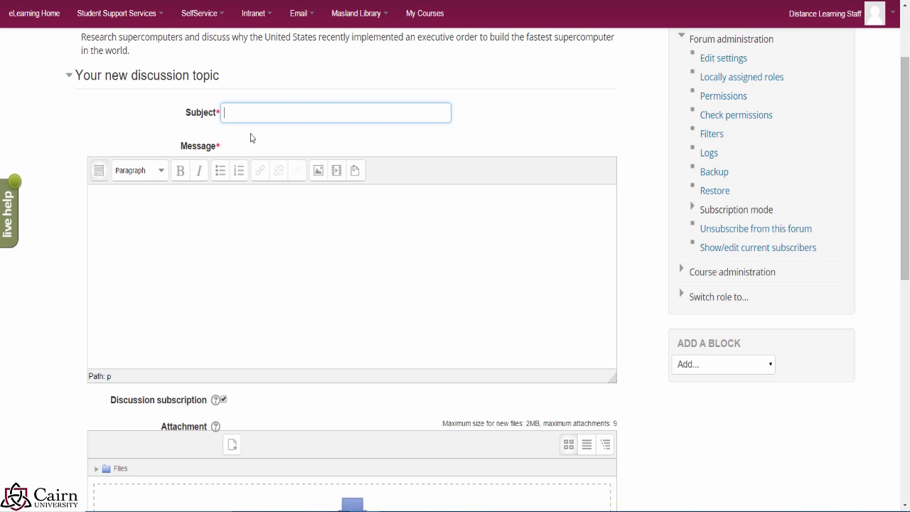
pyautogui.scroll(-2, 258, 195)
pyautogui.scroll(-2, 205, 227)
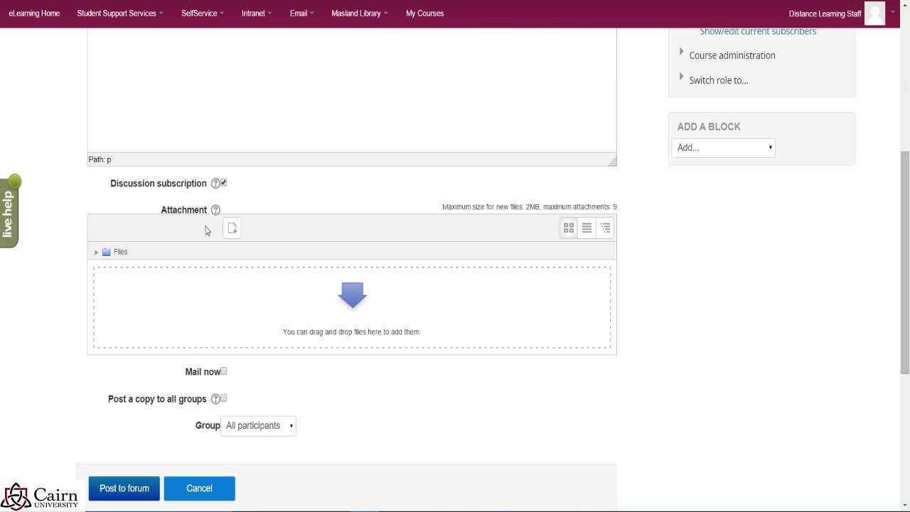
pyautogui.scroll(5, 255, 424)
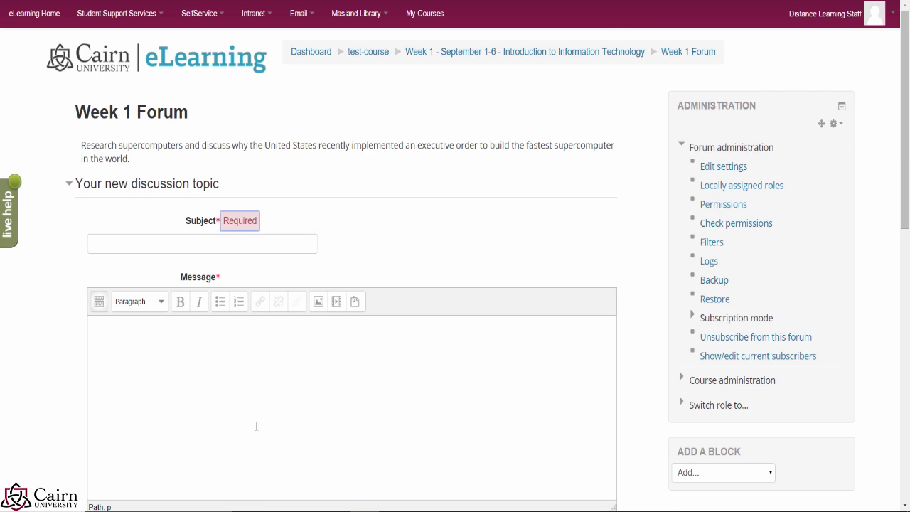
pyautogui.scroll(-3, 292, 360)
pyautogui.scroll(-4, 290, 360)
pyautogui.click(258, 394)
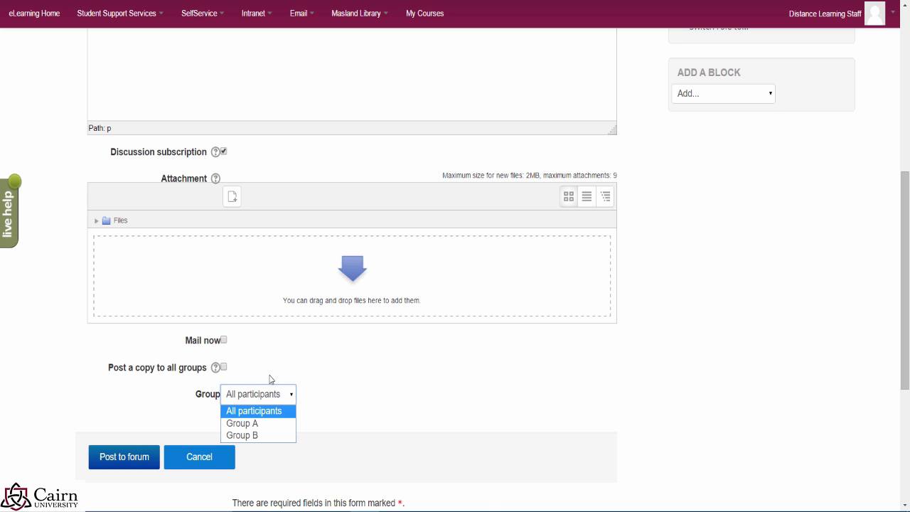
pyautogui.click(253, 399)
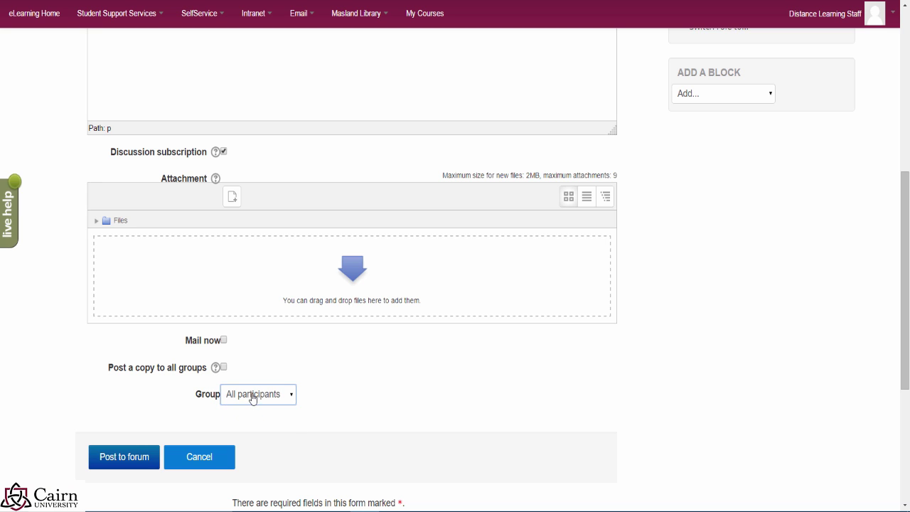
pyautogui.click(253, 398)
pyautogui.click(255, 414)
# Step: Tick 'Post a copy to all groups' and head back up the form without posting
pyautogui.click(223, 368)
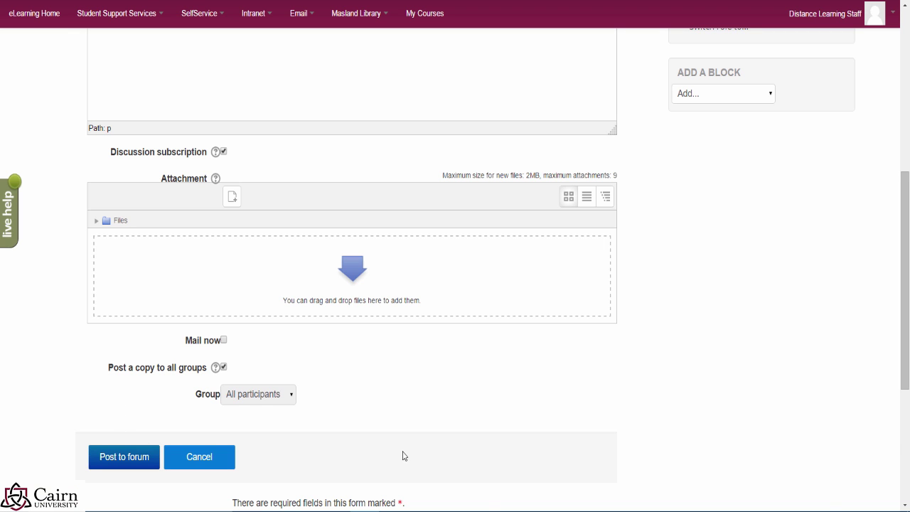
pyautogui.scroll(3, 716, 272)
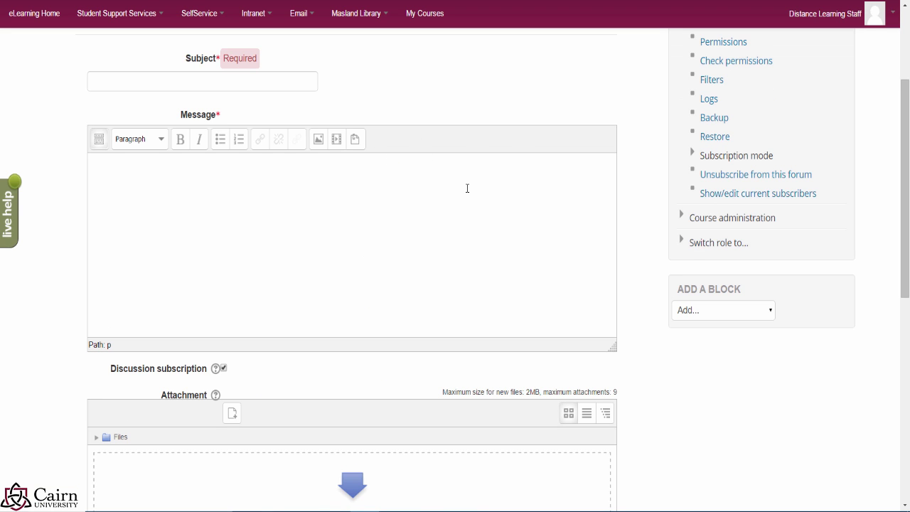
pyautogui.scroll(3, 351, 182)
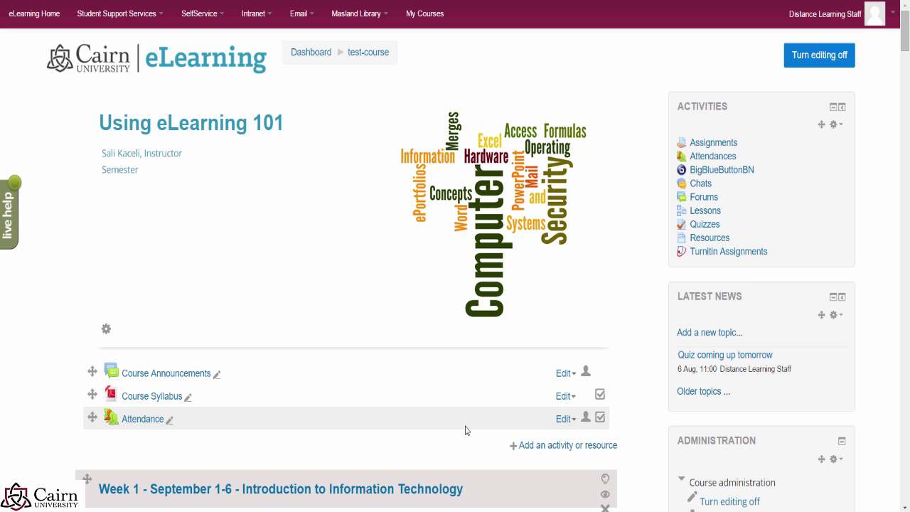
# Step: Scroll down the course page to the Group Paper assignment at the end of Week 1
pyautogui.scroll(-10, 310, 312)
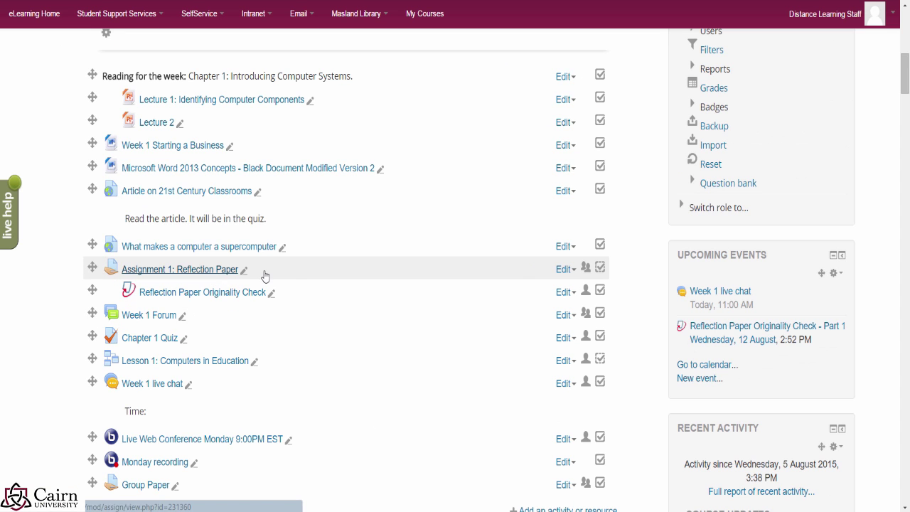
pyautogui.scroll(-2, 314, 277)
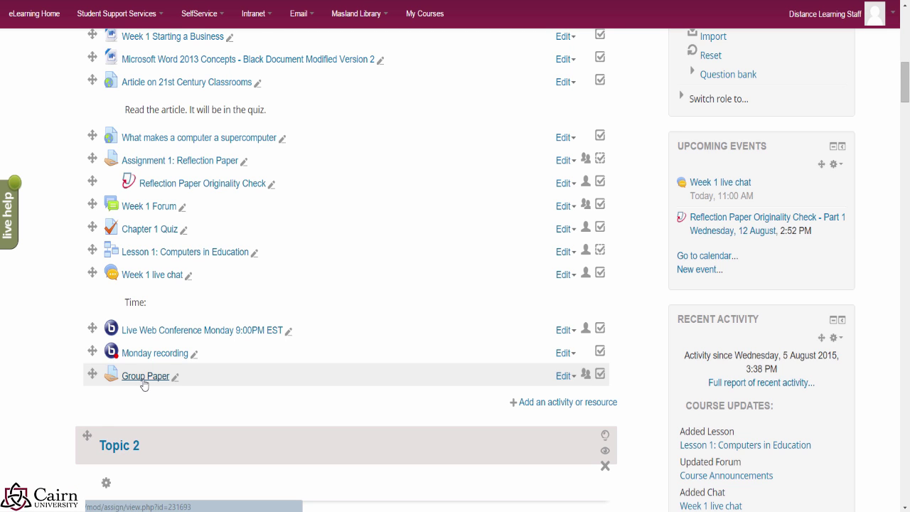
pyautogui.scroll(-1, 144, 385)
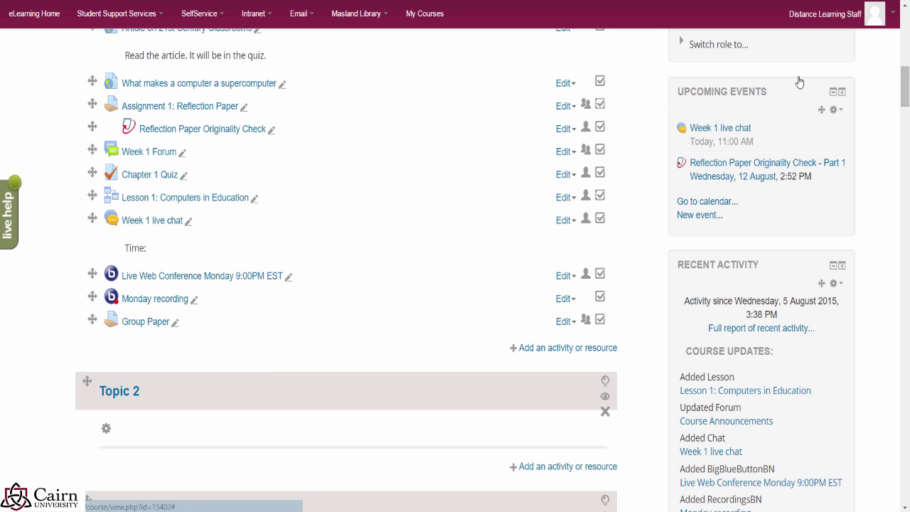
# Step: Duplicate the Group Paper assignment from its Edit menu
pyautogui.click(566, 322)
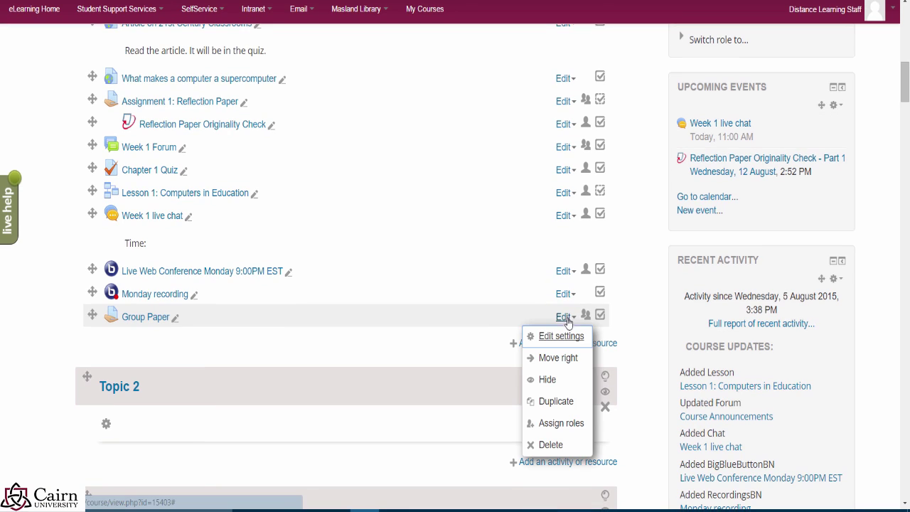
pyautogui.scroll(5, 642, 186)
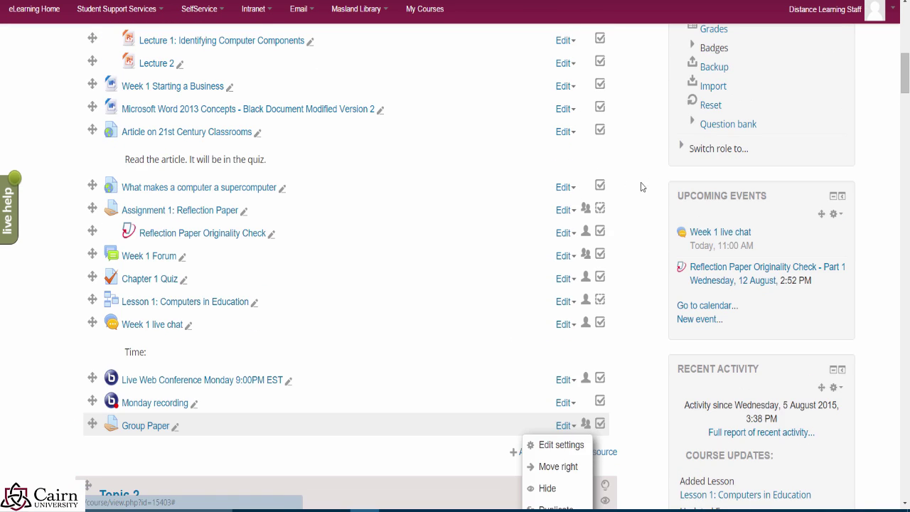
pyautogui.scroll(5, 632, 215)
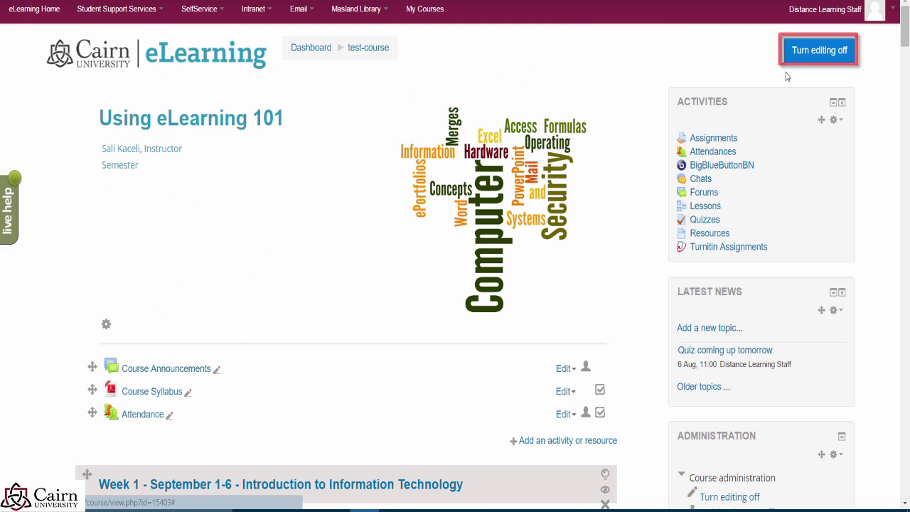
pyautogui.scroll(-7, 680, 274)
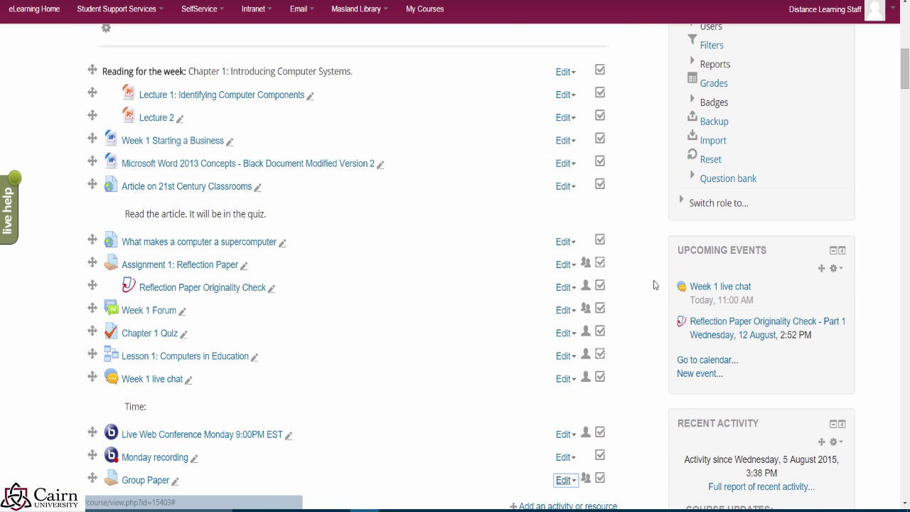
pyautogui.scroll(-2, 540, 369)
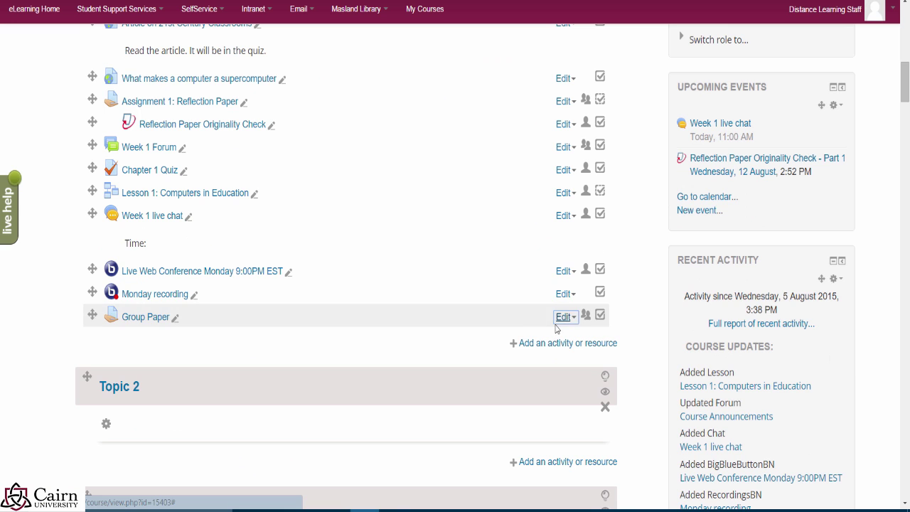
pyautogui.click(566, 318)
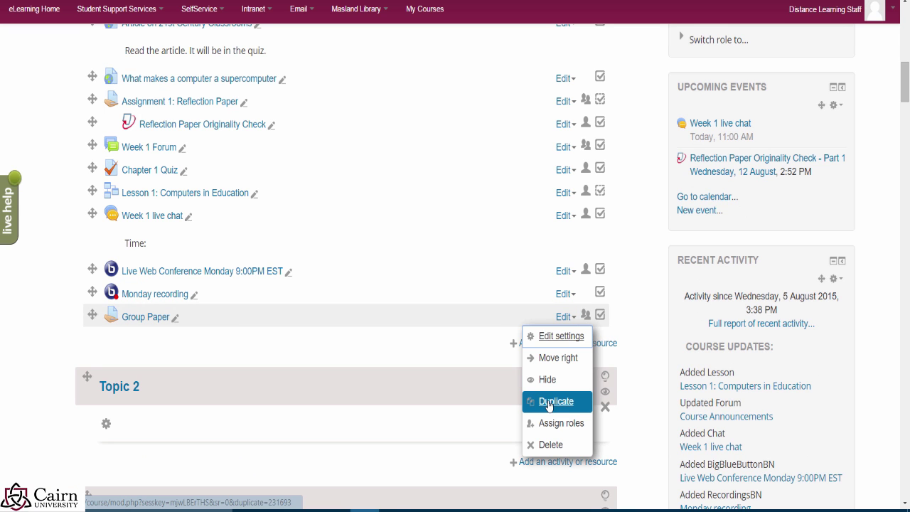
pyautogui.click(548, 402)
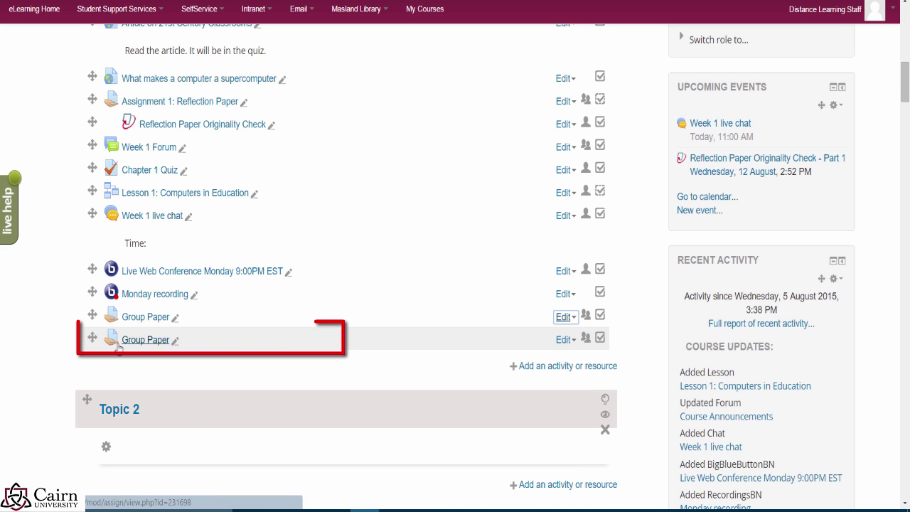
# Step: Rename the copy to 'Group Paper 2' and open it
pyautogui.click(177, 343)
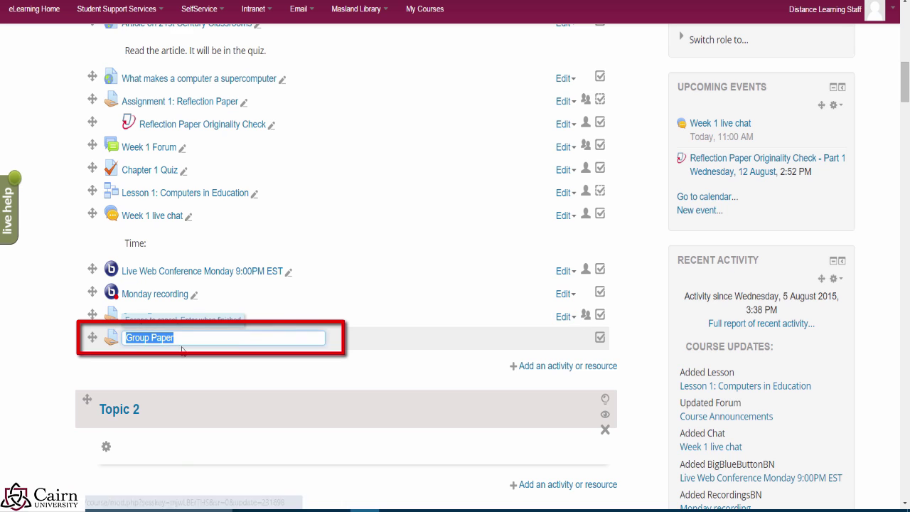
pyautogui.click(187, 344)
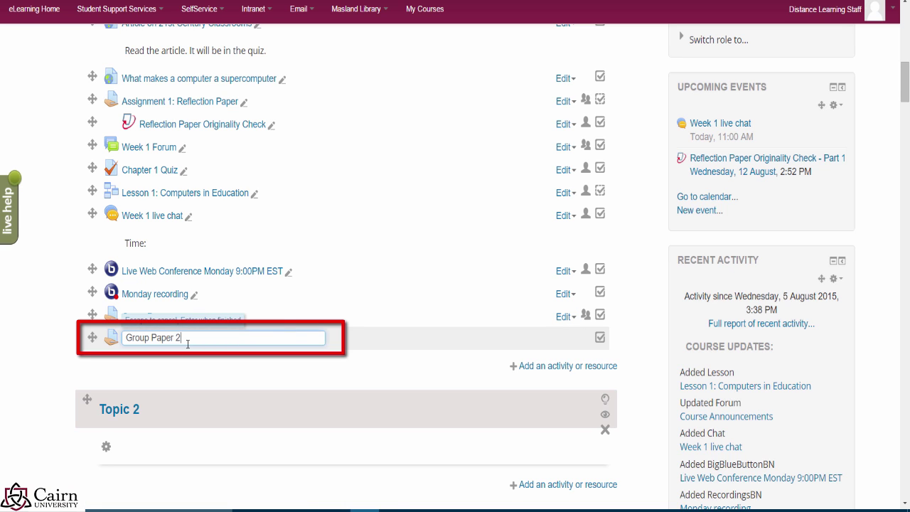
pyautogui.write('2')
pyautogui.press('Return')
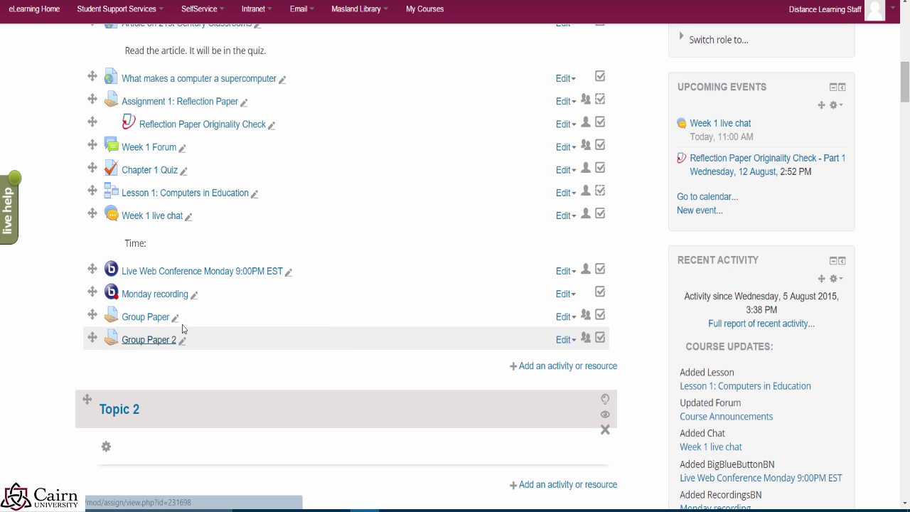
pyautogui.click(147, 344)
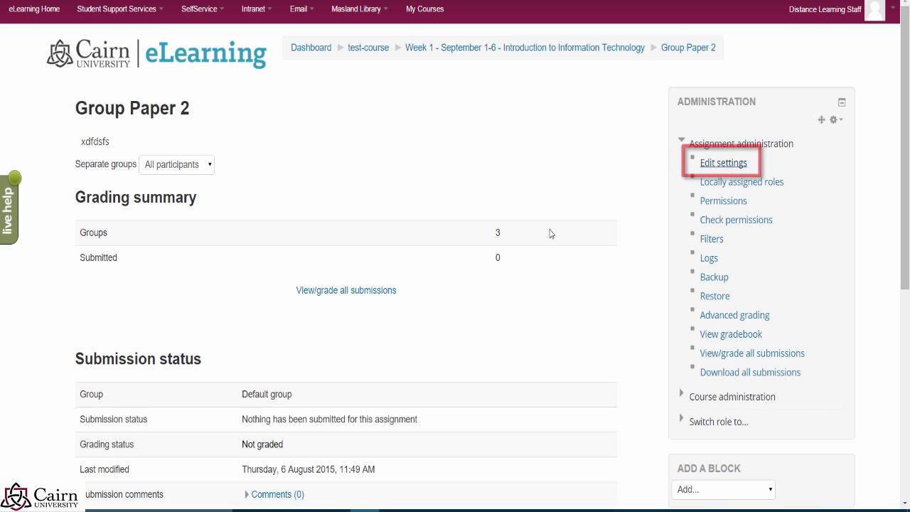
# Step: Add 'dfsdfsdfs' to Group Paper 2's description, save, then return to the test-course page
pyautogui.moveTo(459, 258); pyautogui.dragTo(387, 261)
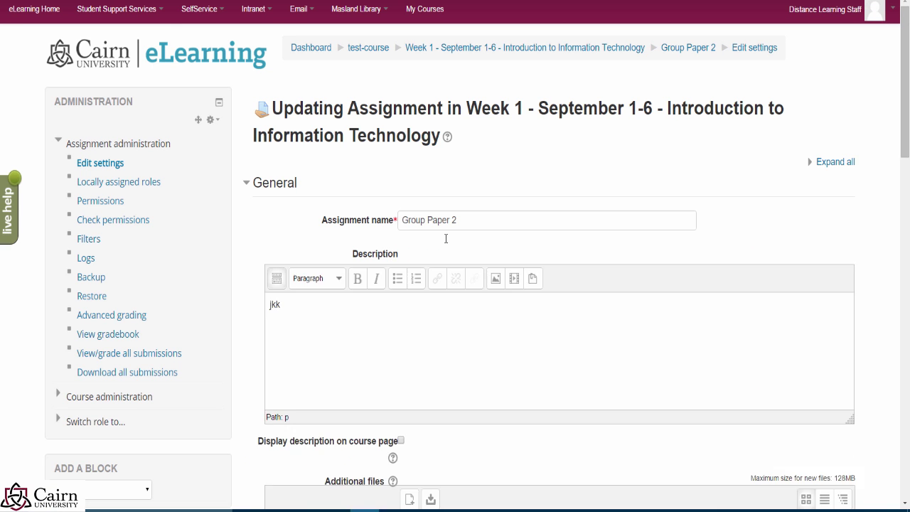
pyautogui.scroll(-6, 446, 238)
pyautogui.scroll(4, 483, 209)
pyautogui.scroll(3, 459, 251)
pyautogui.write('dfsdfsdfs')
pyautogui.scroll(-7, 361, 319)
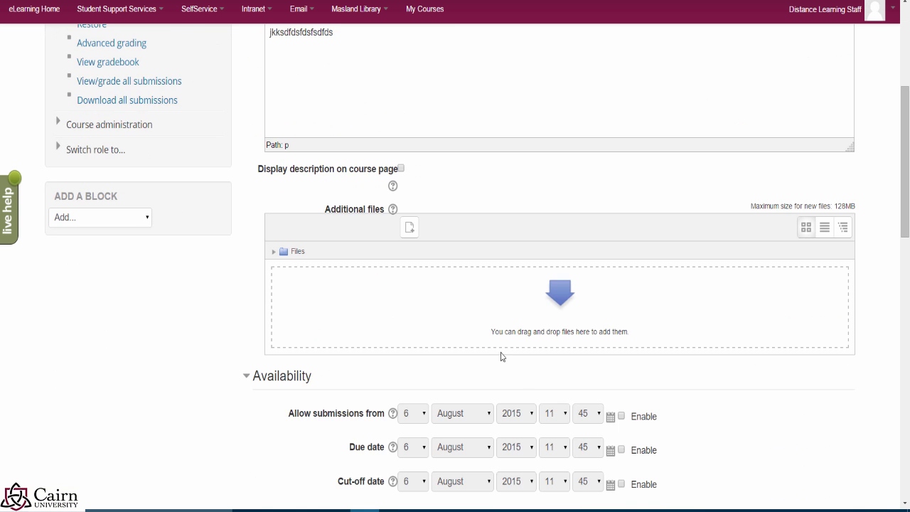
pyautogui.scroll(-6, 605, 334)
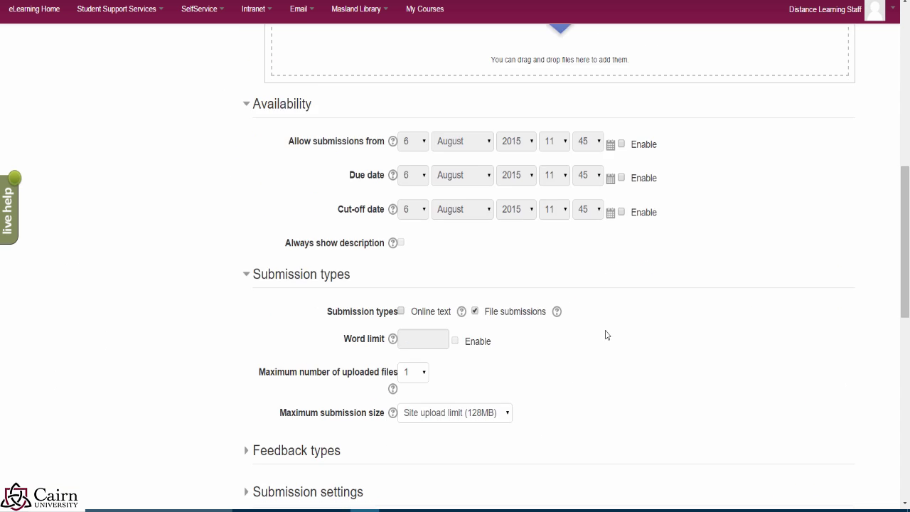
pyautogui.scroll(-1, 574, 349)
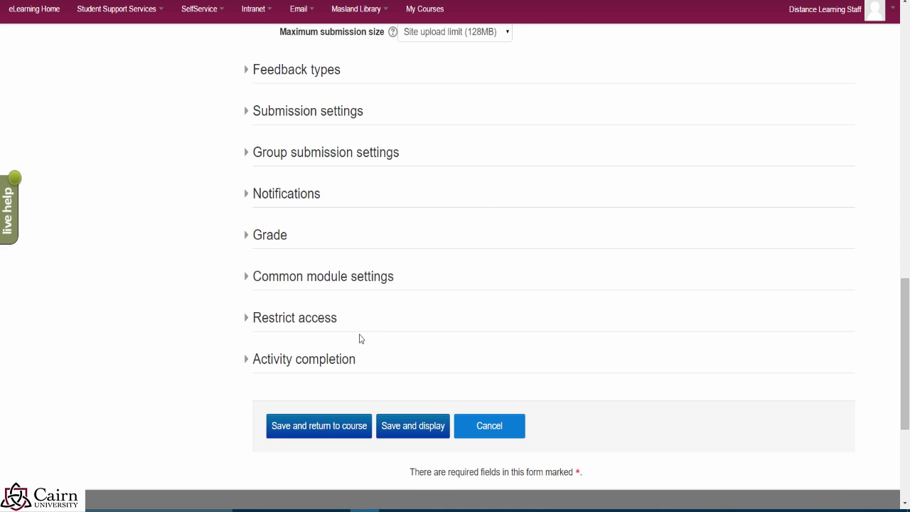
pyautogui.click(403, 433)
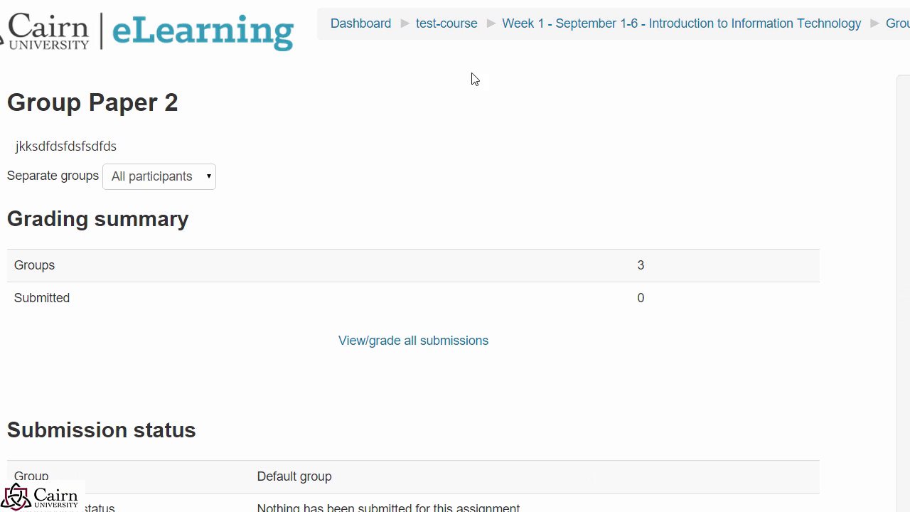
pyautogui.click(435, 27)
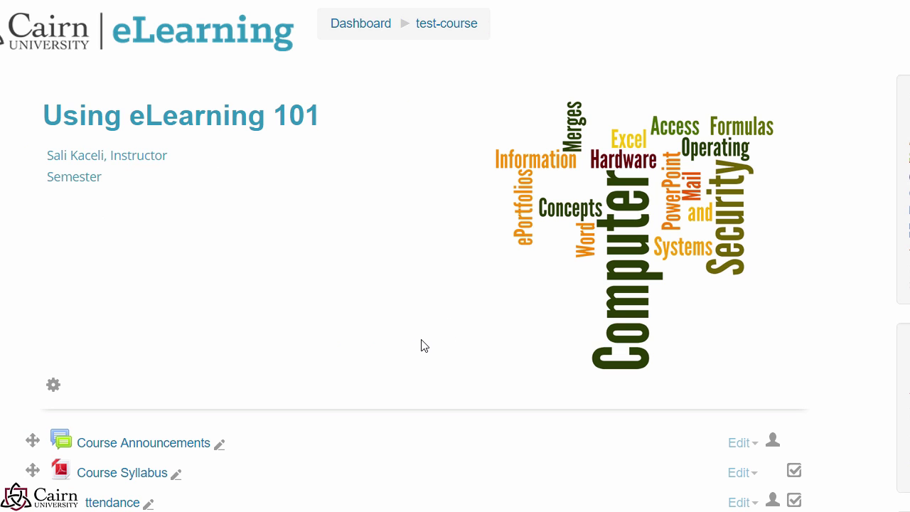
# Step: Duplicate the Week 1 Forum so its copy sits beneath the original
pyautogui.scroll(-2, 416, 345)
pyautogui.scroll(-6, 369, 343)
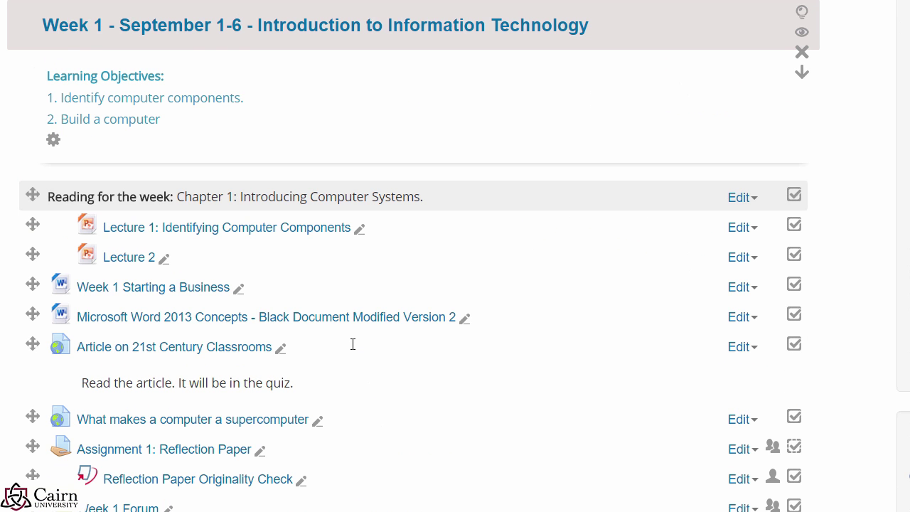
pyautogui.scroll(-3, 340, 342)
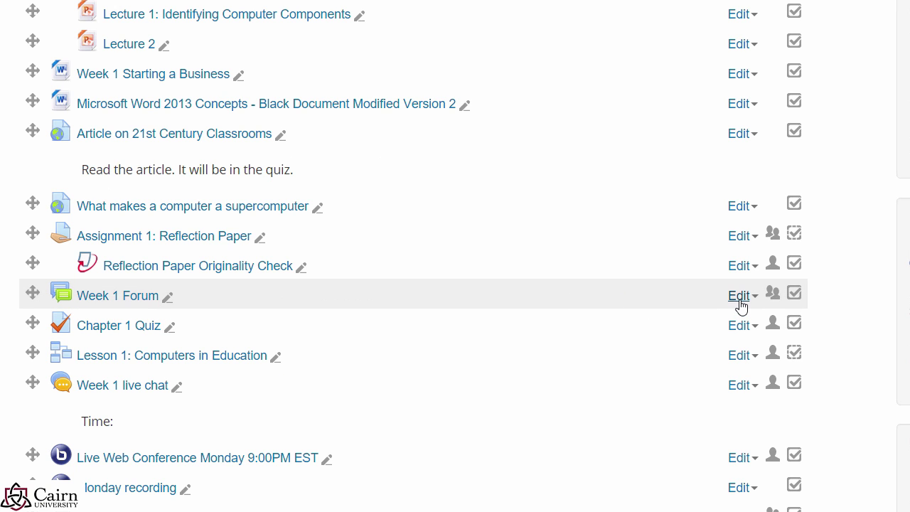
pyautogui.click(737, 303)
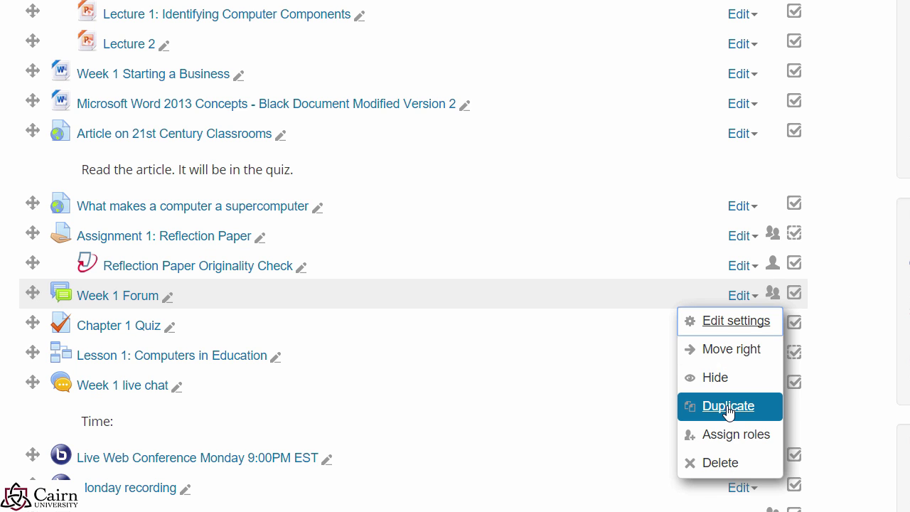
pyautogui.click(729, 411)
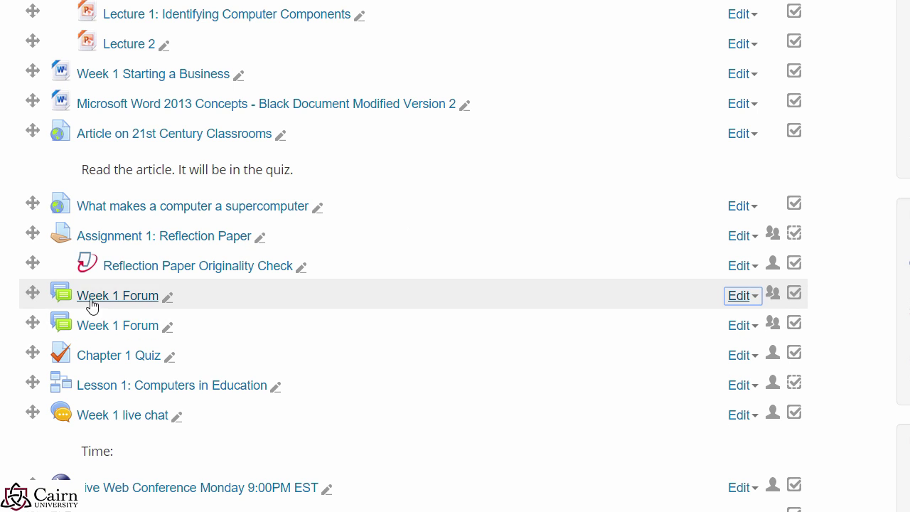
pyautogui.scroll(-2, 158, 309)
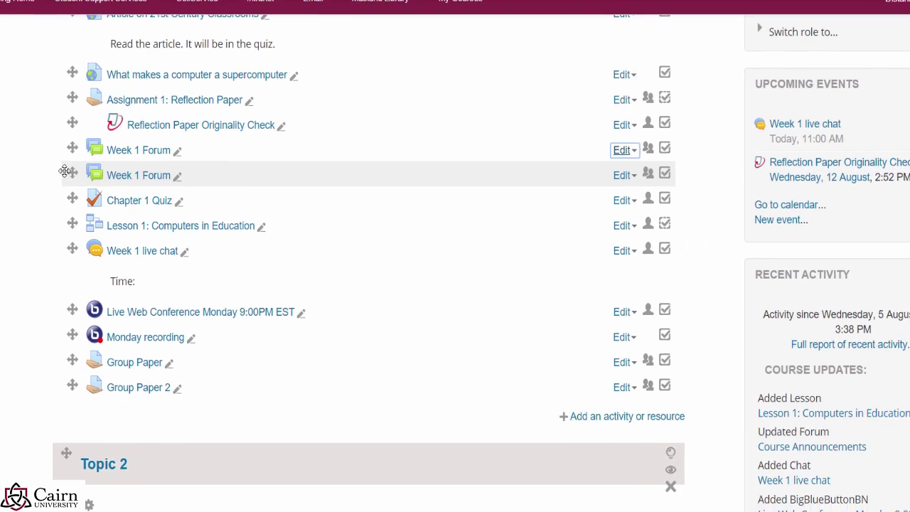
# Step: Move the copied forum into Topic 2 and rename it 'Week 2 Forum'
pyautogui.moveTo(93, 173); pyautogui.dragTo(177, 491)
pyautogui.scroll(-1, 221, 426)
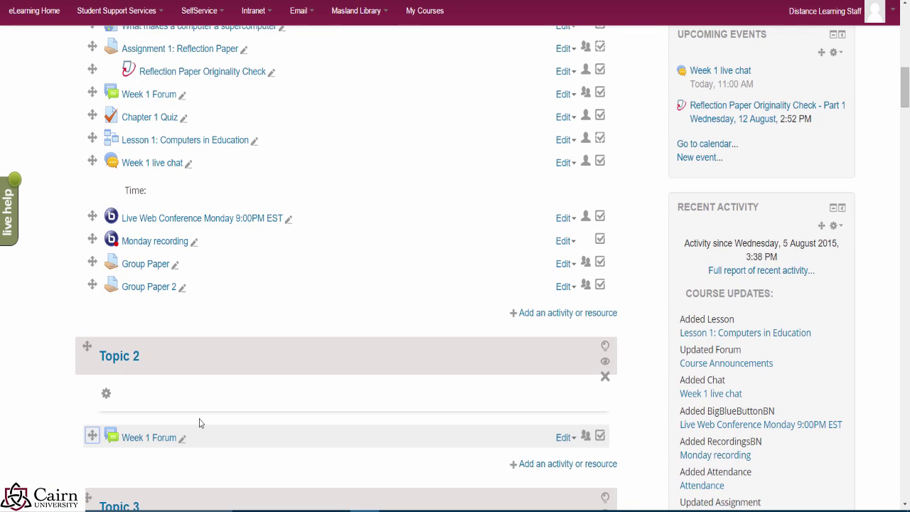
pyautogui.click(182, 439)
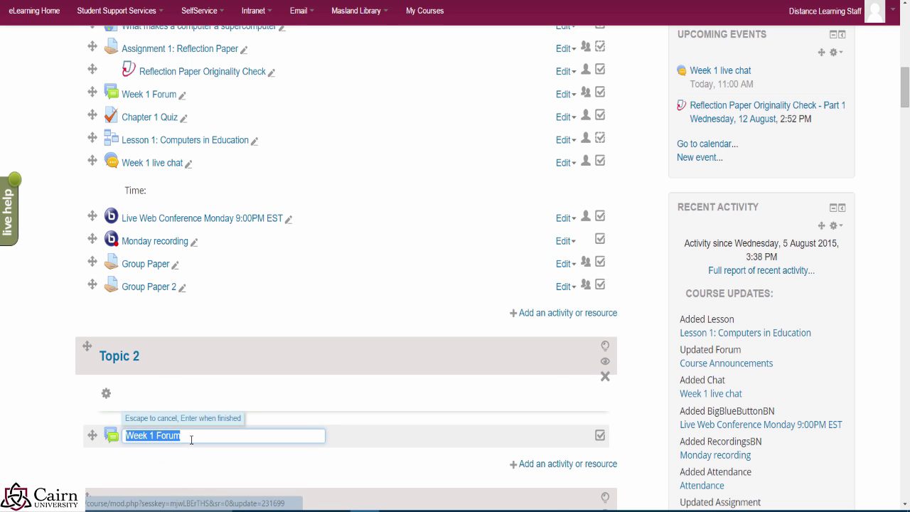
pyautogui.click(202, 439)
pyautogui.click(154, 435)
pyautogui.press('BackSpace')
pyautogui.write('2')
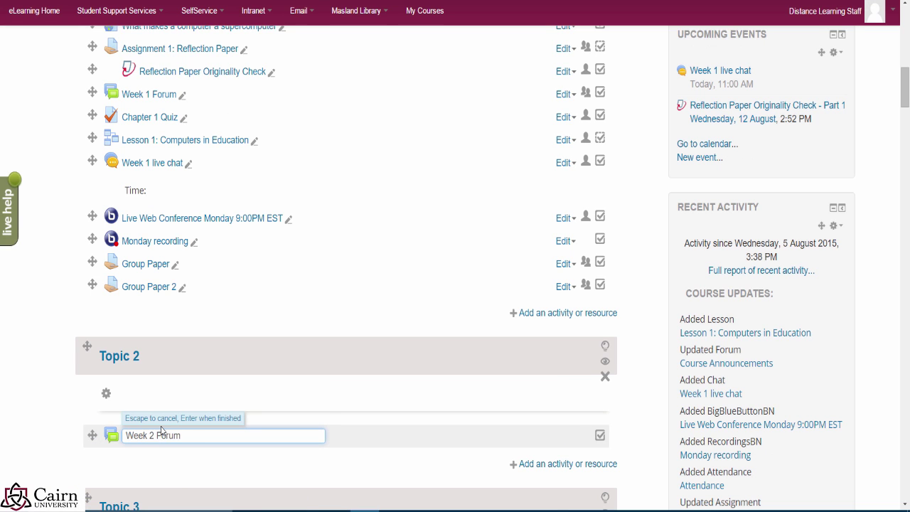
pyautogui.press('Return')
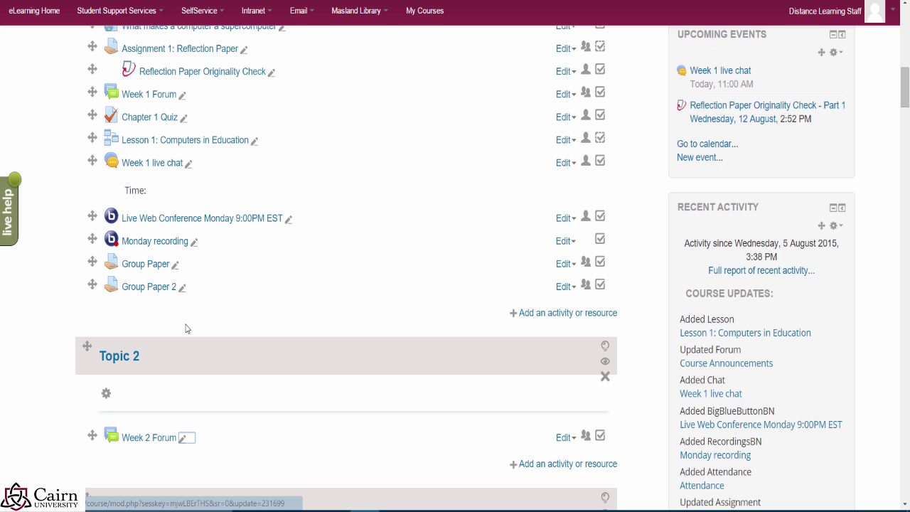
# Step: Place Group Paper 2 below Week 2 Forum in Topic 2, then open the forum
pyautogui.moveTo(92, 285); pyautogui.dragTo(95, 449)
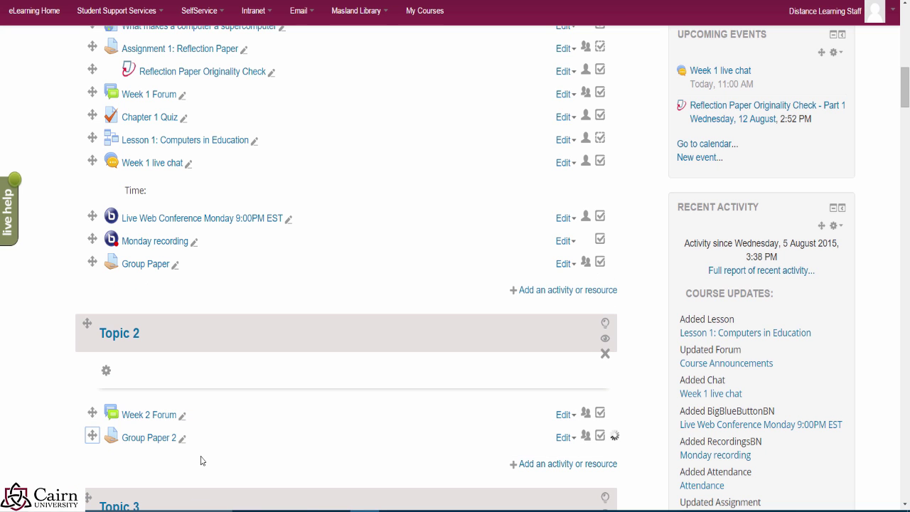
pyautogui.click(161, 419)
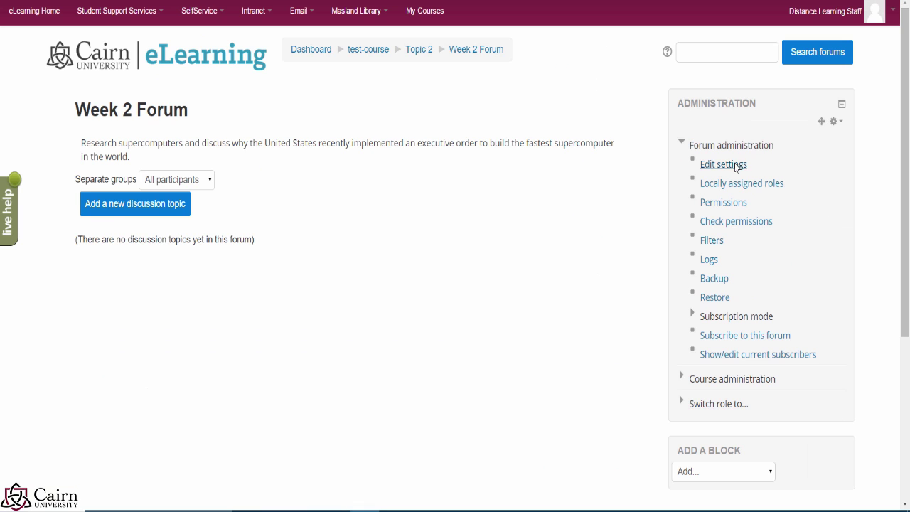
# Step: Overwrite Week 2 Forum's description with 'sdfsdfdsfdsfs' and save back to the course
pyautogui.click(737, 166)
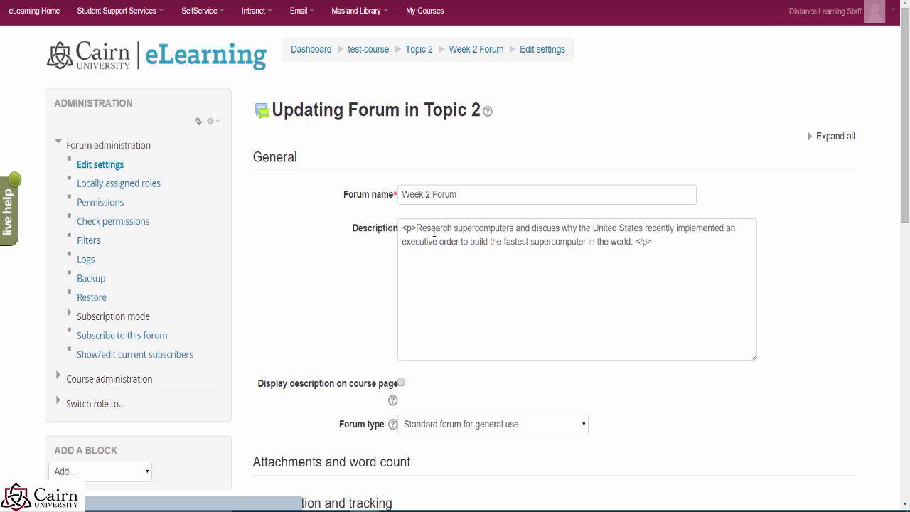
pyautogui.tripleClick(619, 244)
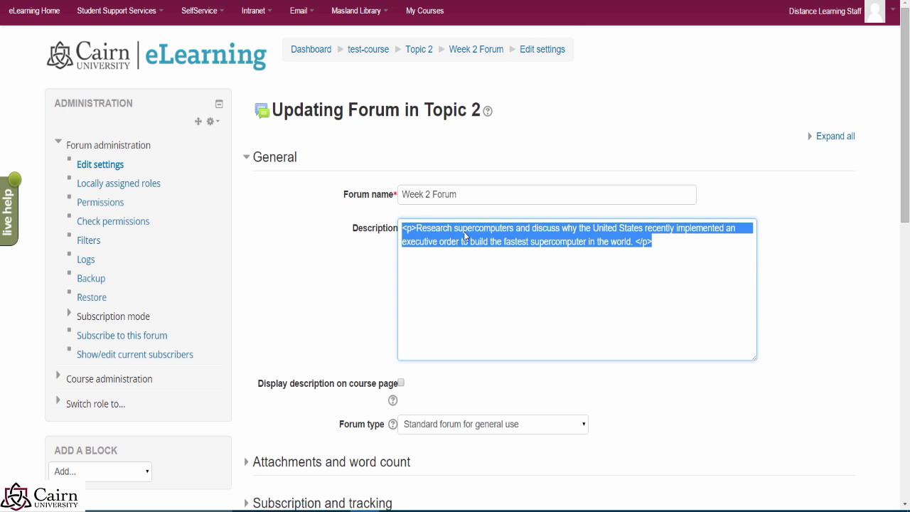
pyautogui.tripleClick(422, 279)
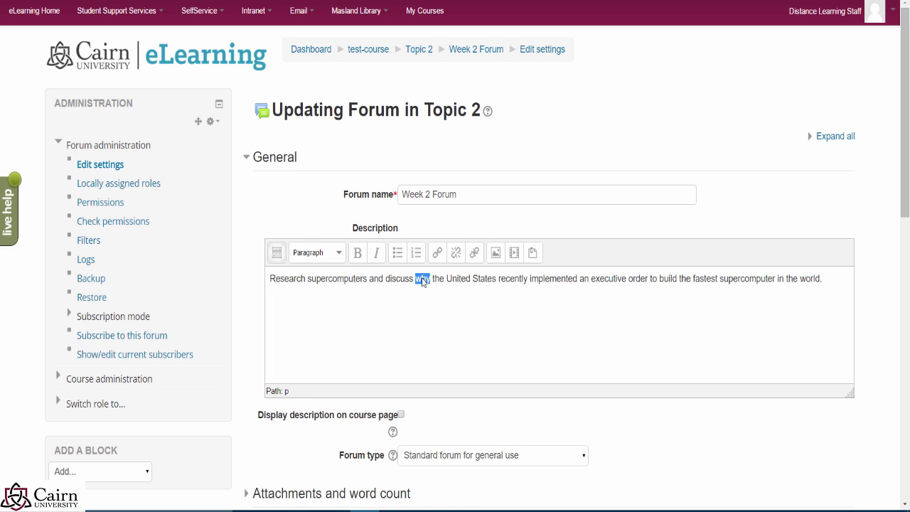
pyautogui.write('sdfsdfdsfdsfs')
pyautogui.scroll(-3, 359, 327)
pyautogui.scroll(-5, 363, 345)
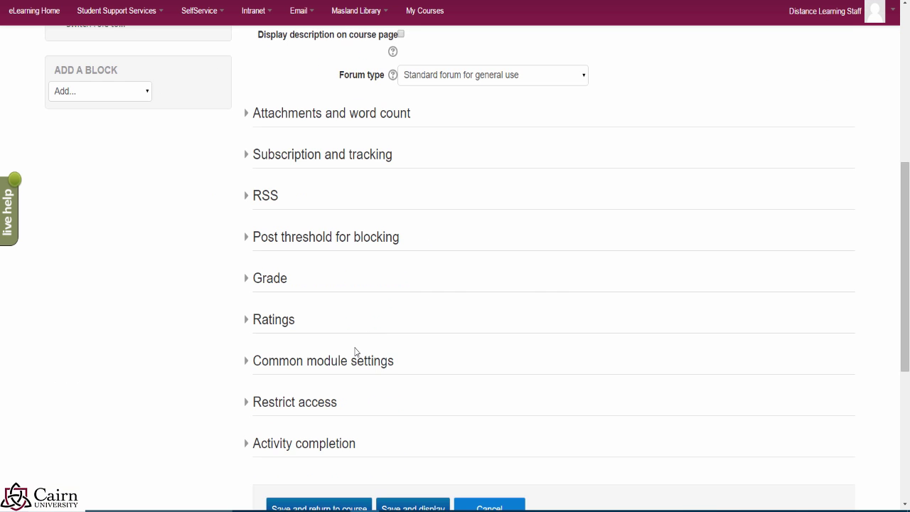
pyautogui.click(343, 305)
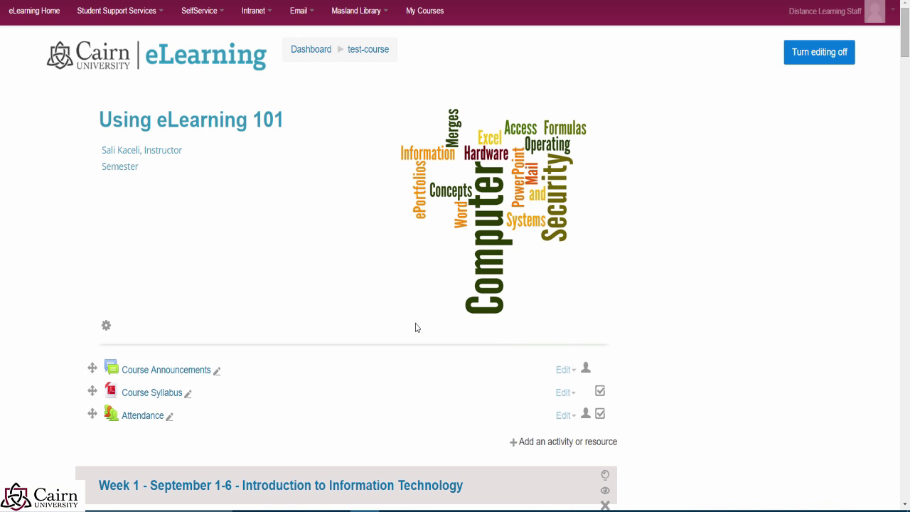
pyautogui.scroll(2, 184, 178)
pyautogui.scroll(1, 185, 183)
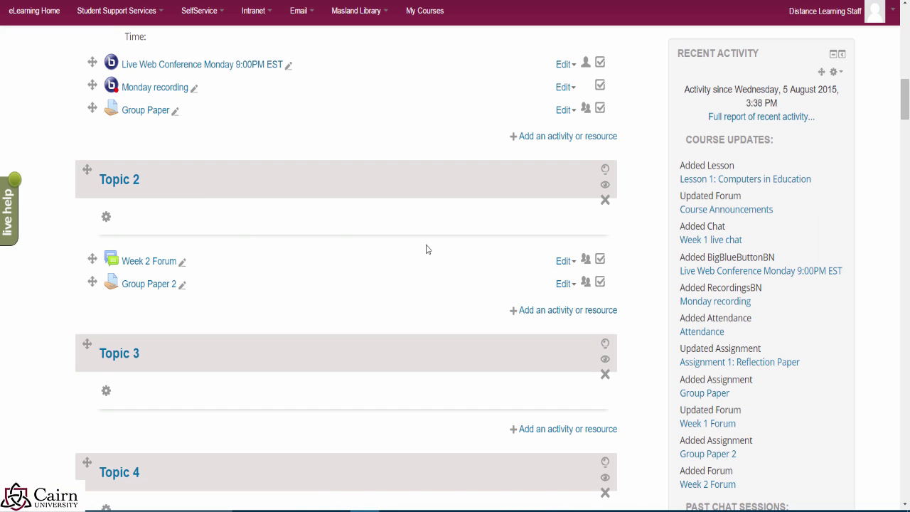
pyautogui.scroll(8, 350, 197)
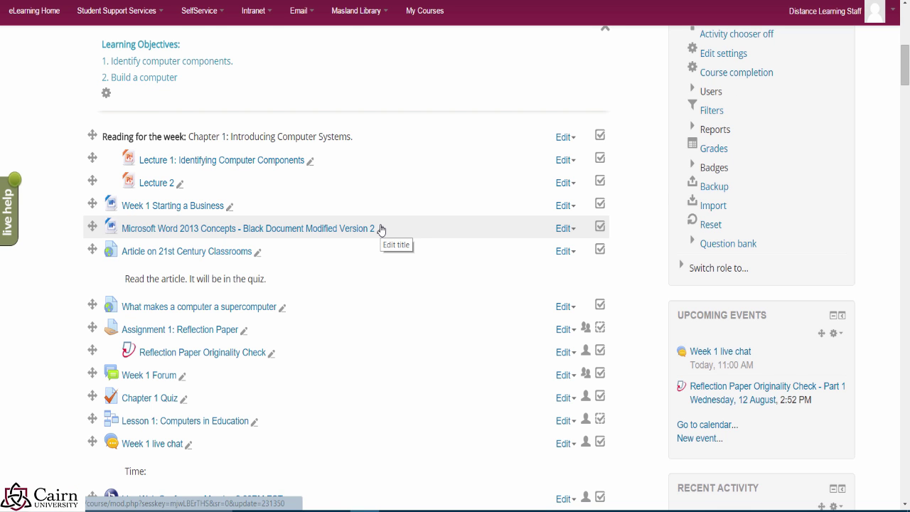
pyautogui.scroll(-3, 380, 230)
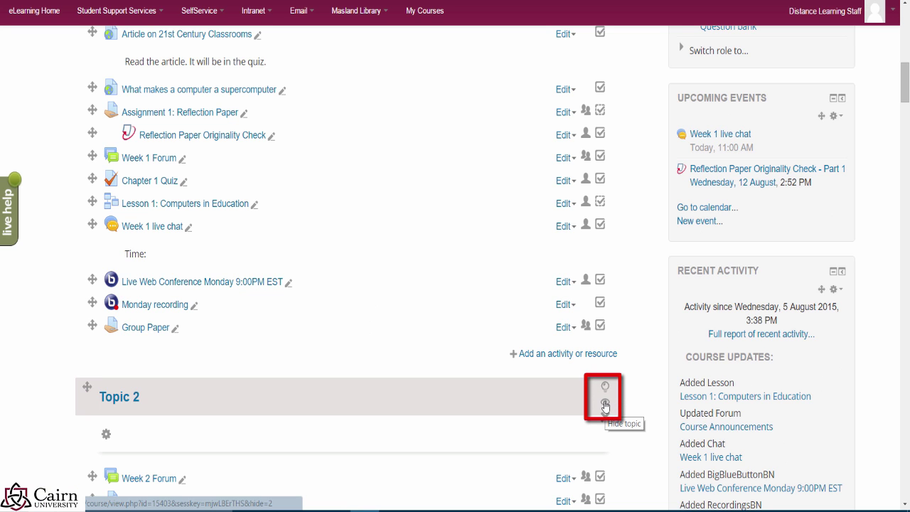
pyautogui.click(605, 404)
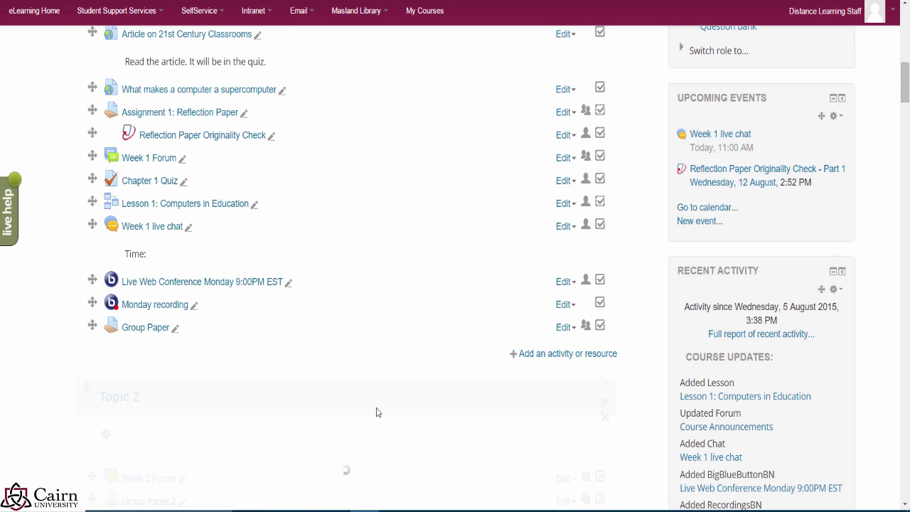
pyautogui.scroll(-1, 230, 396)
pyautogui.scroll(-1, 196, 395)
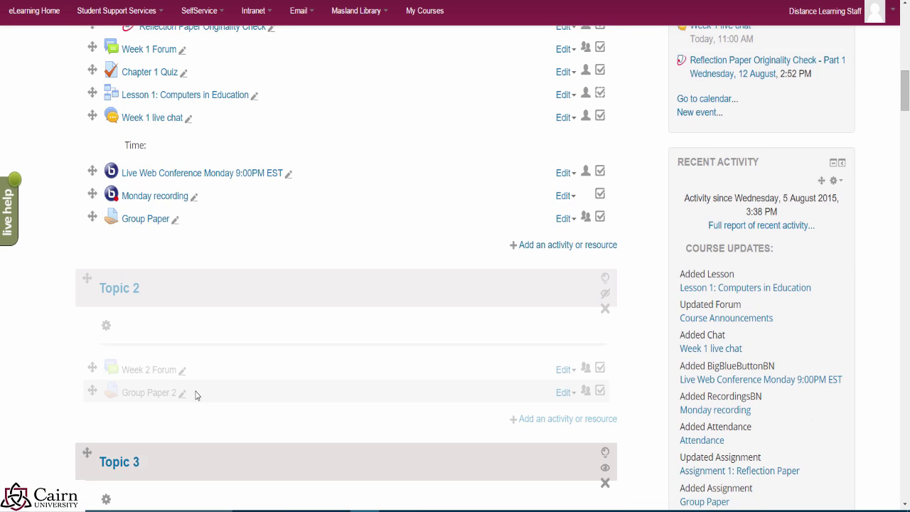
pyautogui.click(605, 296)
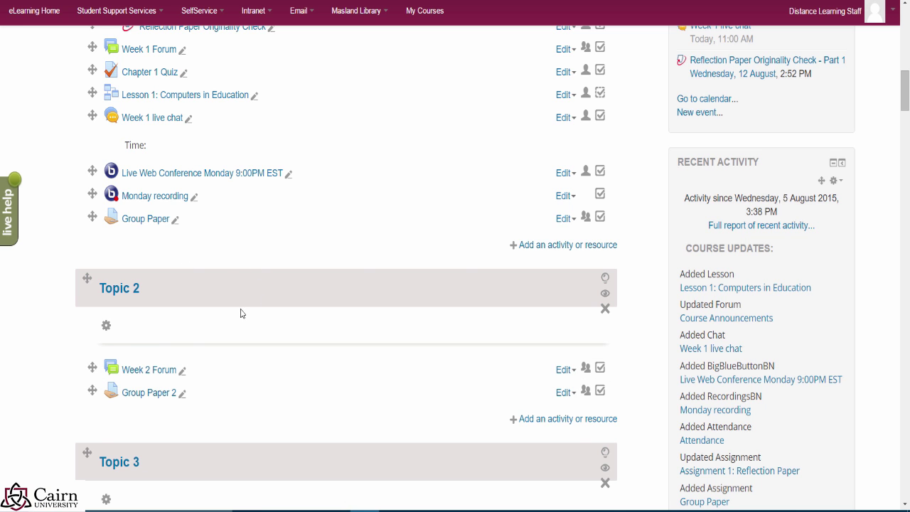
# Step: Expand Switch role to... and highlight Topic 2 as the current section
pyautogui.scroll(6, 462, 260)
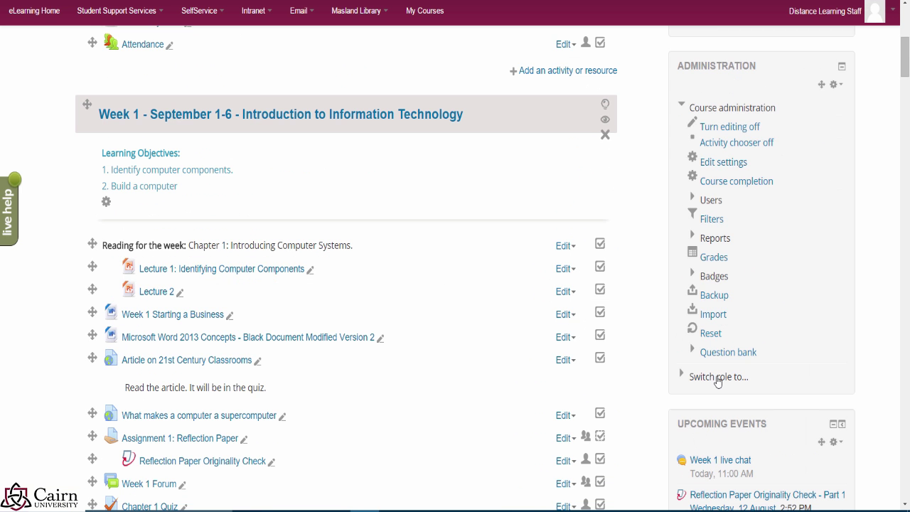
pyautogui.click(717, 379)
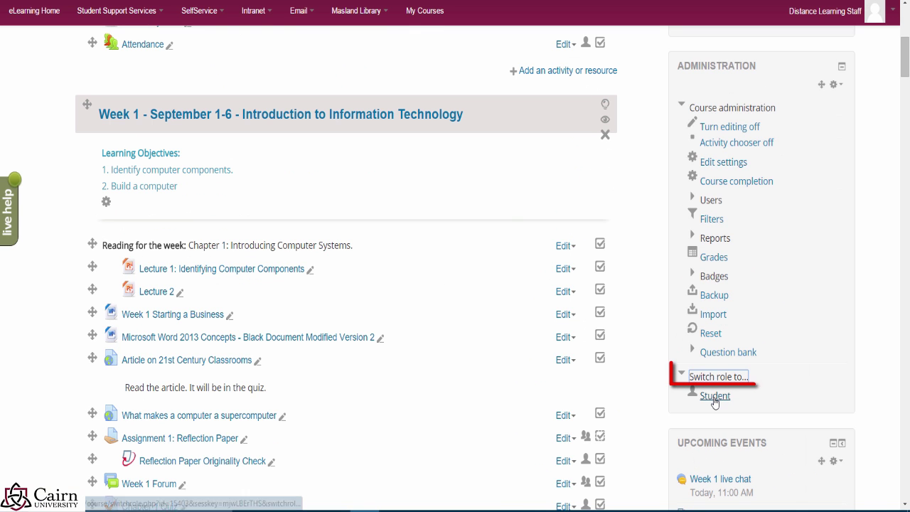
pyautogui.click(466, 204)
pyautogui.scroll(-5, 463, 210)
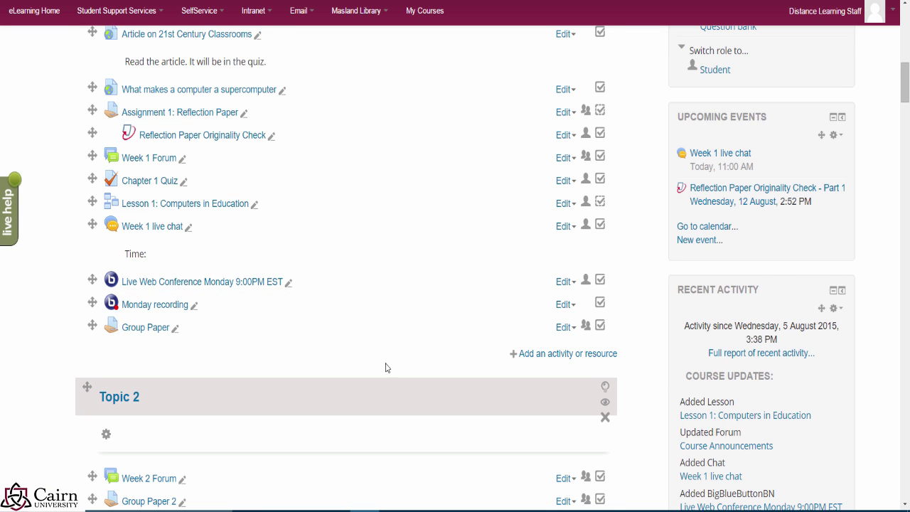
pyautogui.scroll(-2, 384, 366)
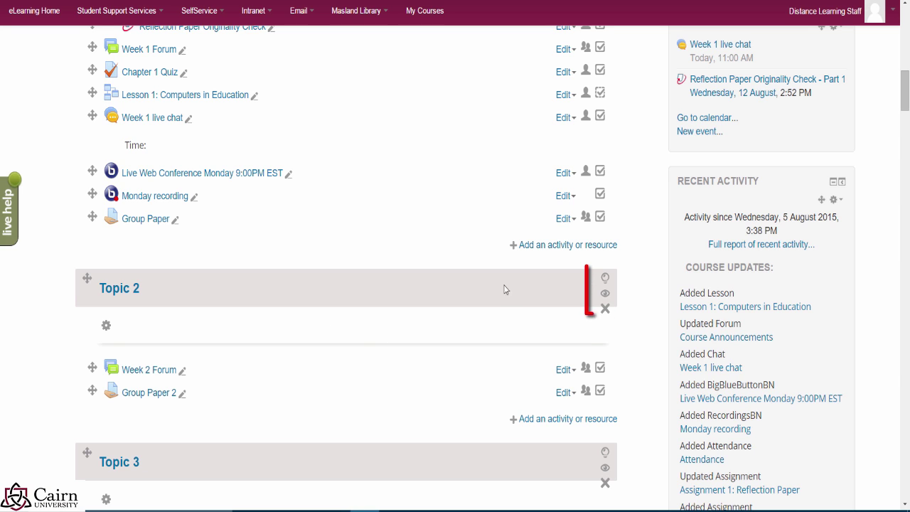
pyautogui.click(605, 279)
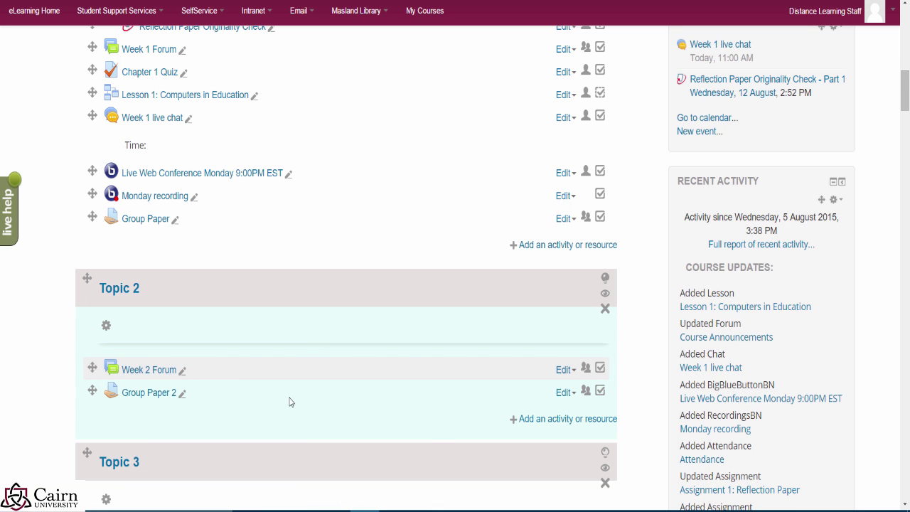
# Step: Move the current-section highlight to the Week 1 section
pyautogui.scroll(-2, 420, 423)
pyautogui.scroll(6, 418, 326)
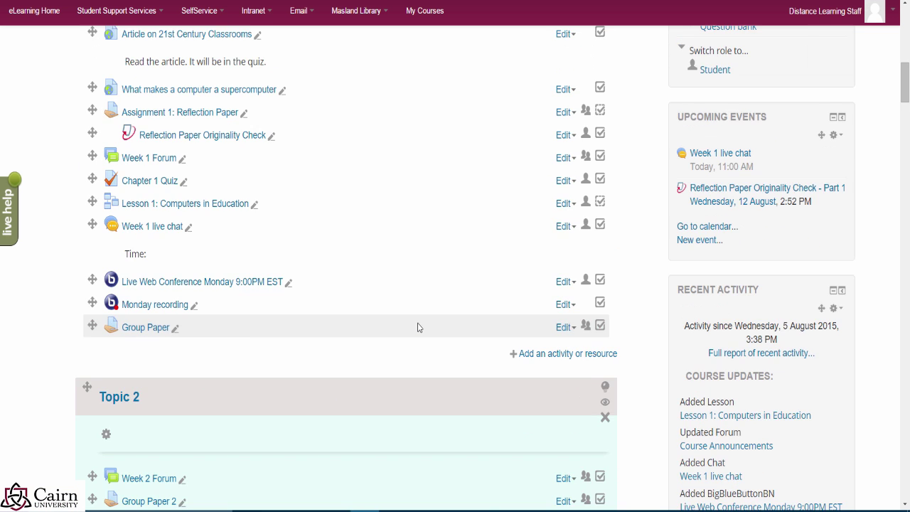
pyautogui.scroll(-4, 419, 327)
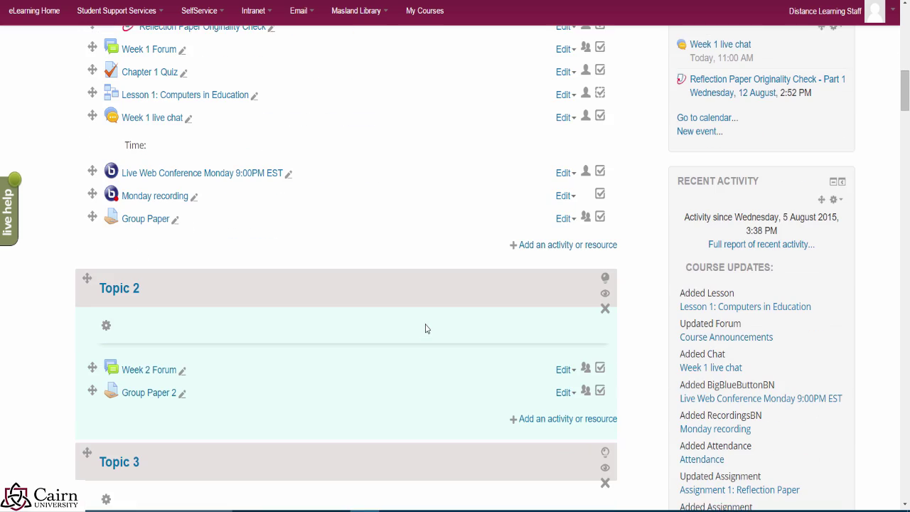
pyautogui.scroll(7, 473, 315)
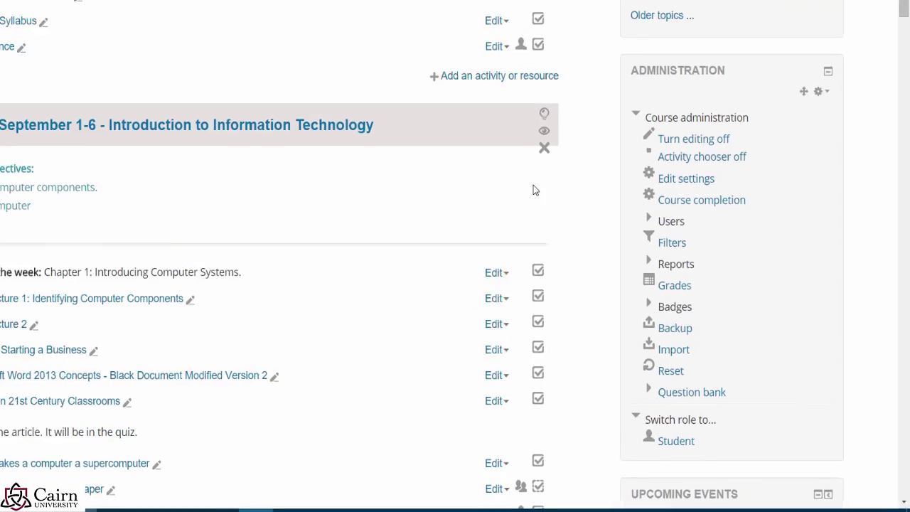
pyautogui.click(544, 114)
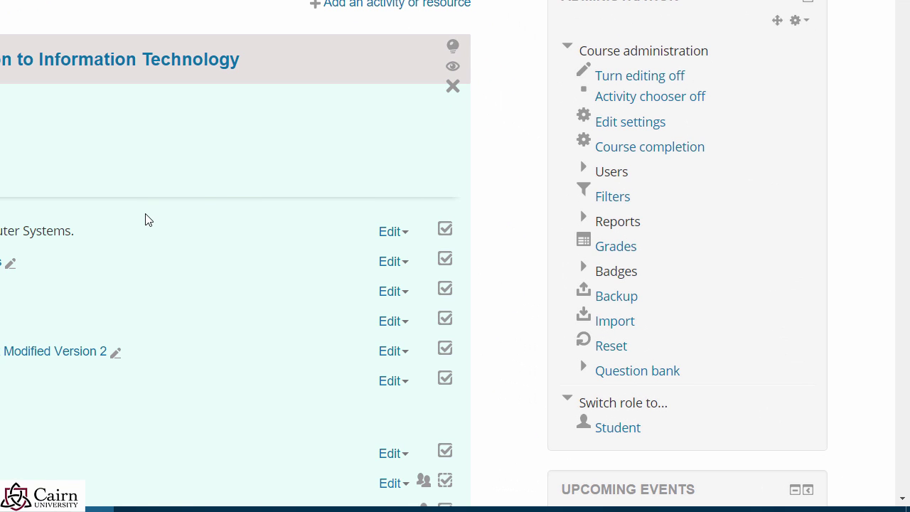
pyautogui.scroll(-6, 144, 232)
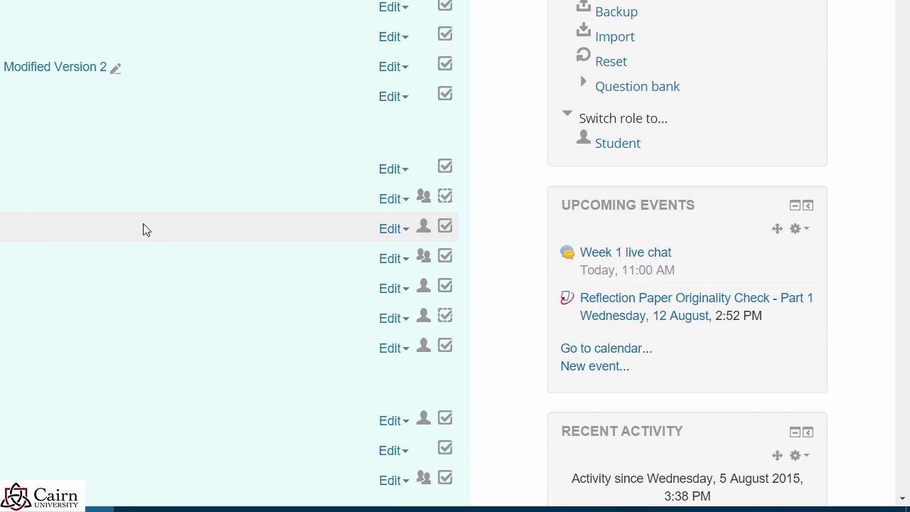
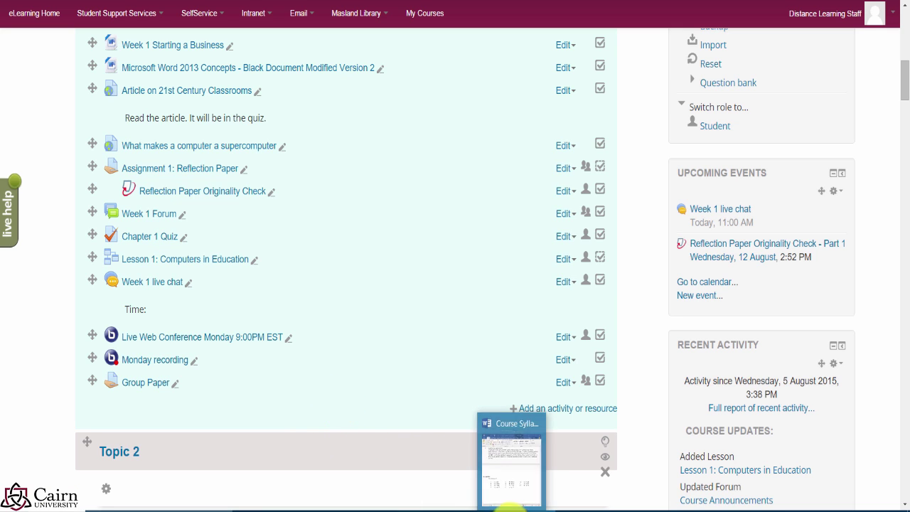
# Step: Review a student's rubric grading, trying 4 points for Data filtering before resetting it to 2
pyautogui.click(366, 469)
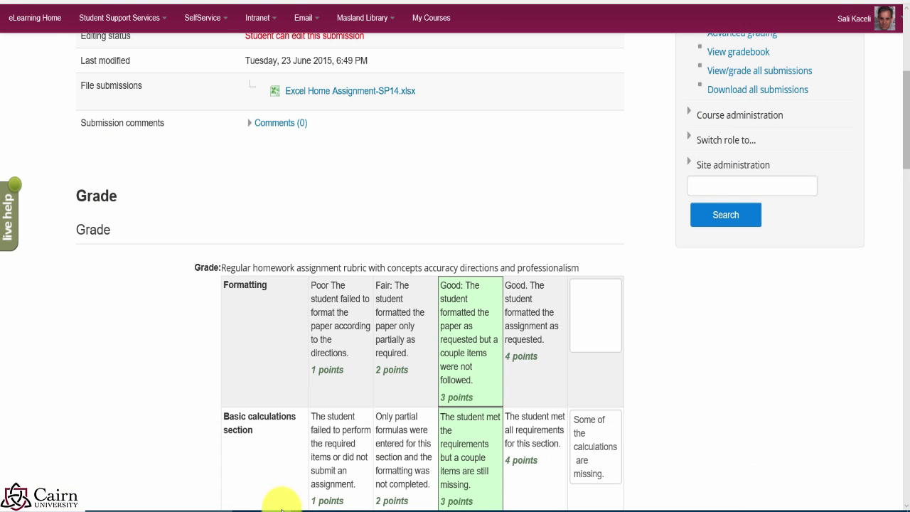
pyautogui.scroll(-1, 300, 394)
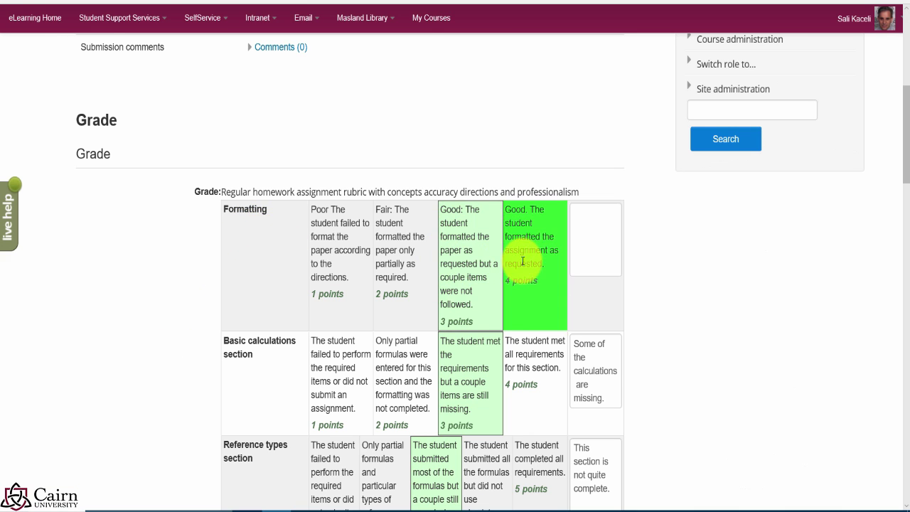
pyautogui.scroll(-2, 308, 321)
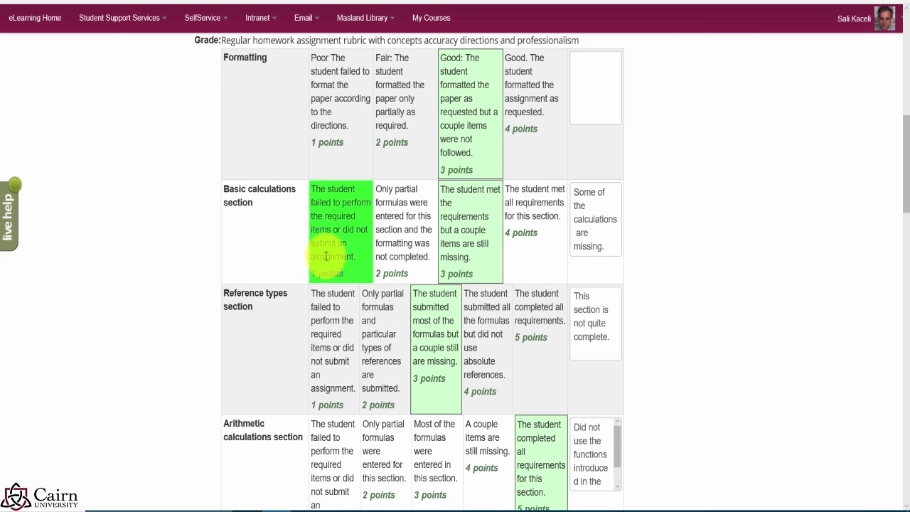
pyautogui.scroll(-8, 258, 358)
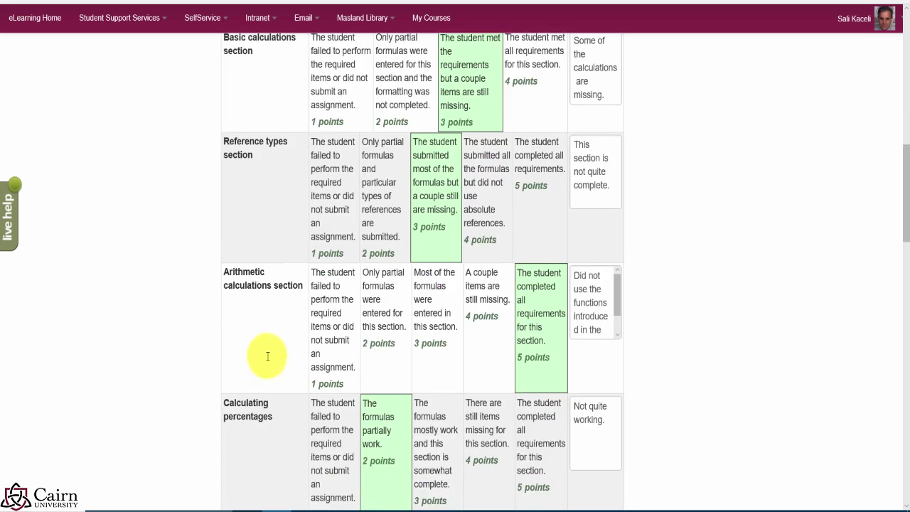
pyautogui.scroll(-2, 260, 366)
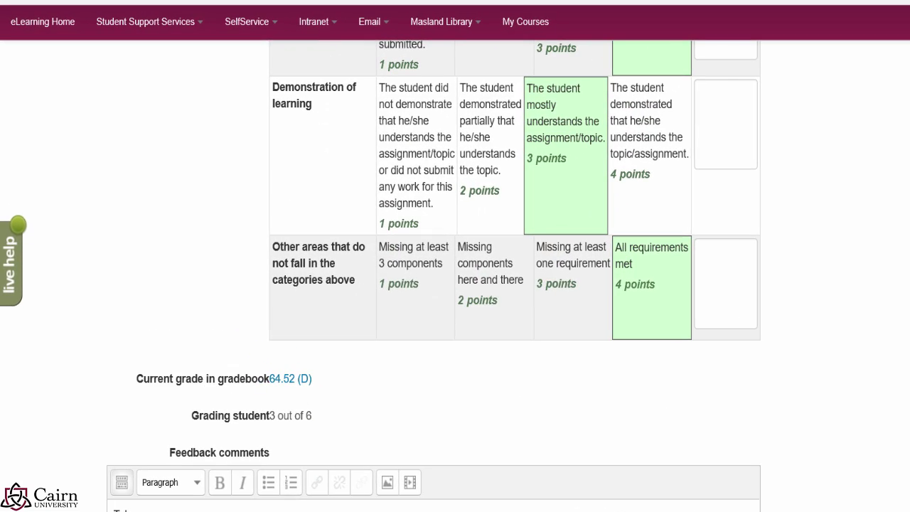
pyautogui.scroll(3, 871, 379)
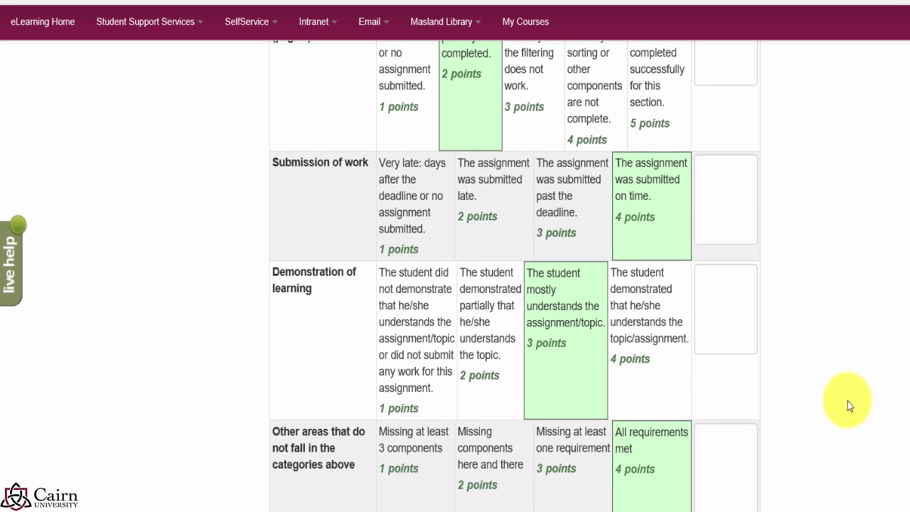
pyautogui.scroll(3, 846, 412)
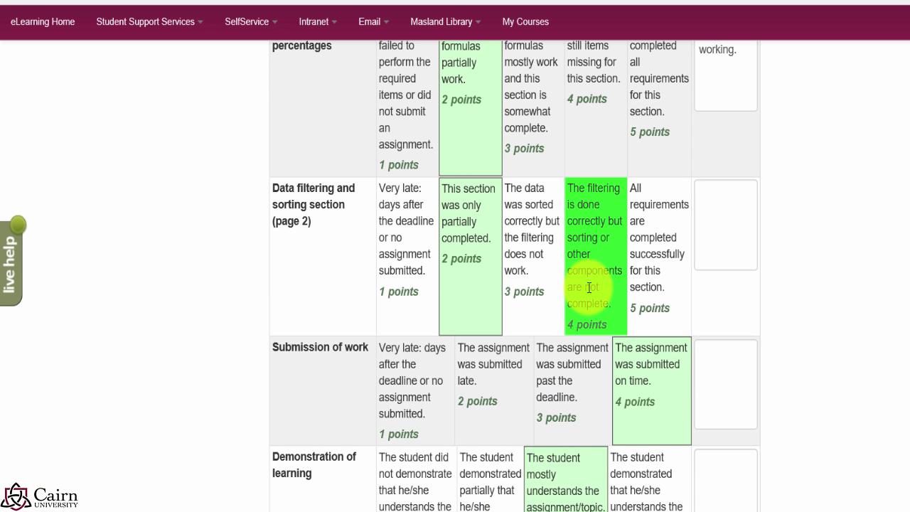
pyautogui.scroll(3, 579, 284)
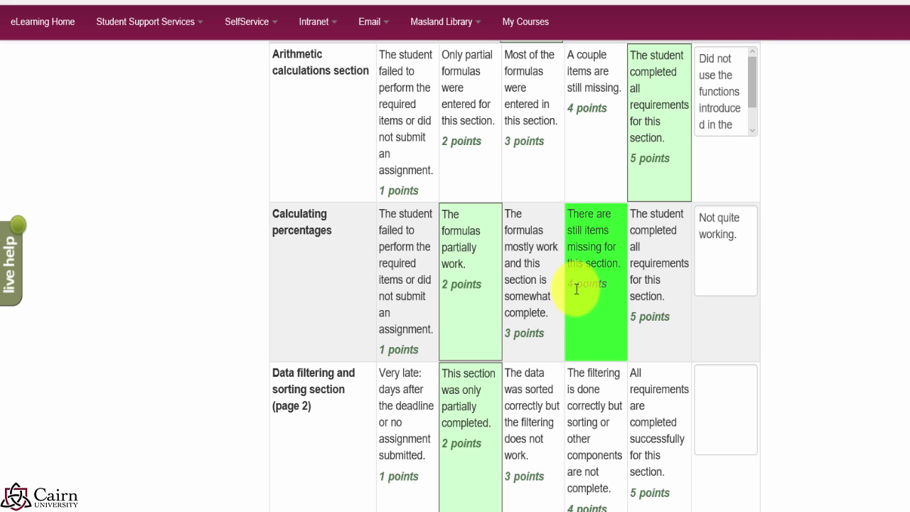
pyautogui.scroll(2, 570, 285)
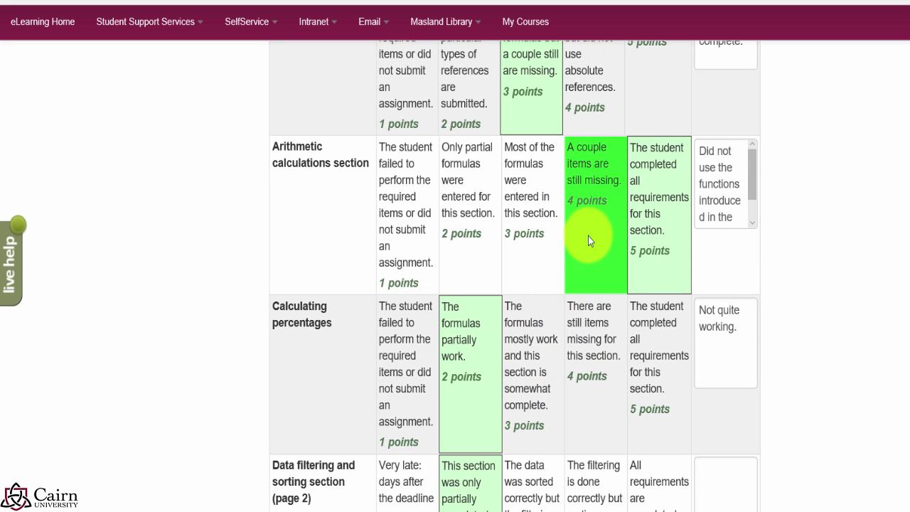
pyautogui.scroll(-1, 612, 386)
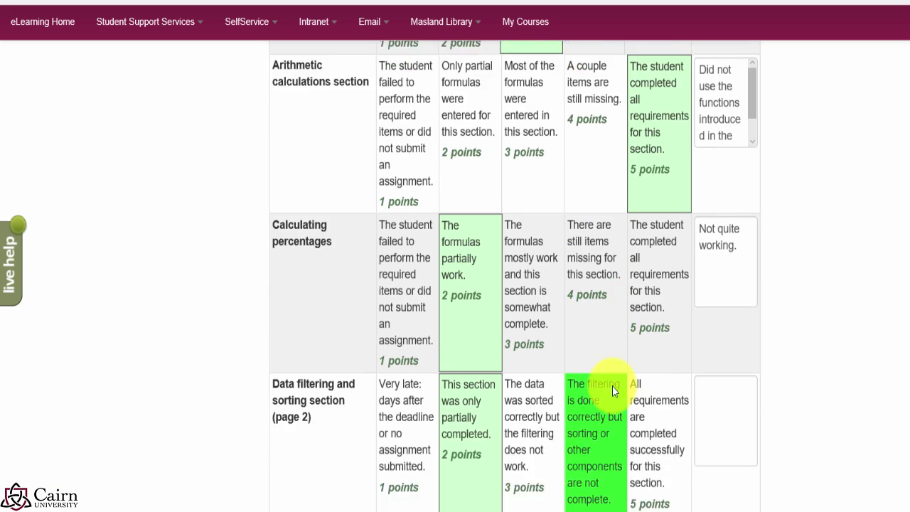
pyautogui.scroll(-1, 612, 386)
pyautogui.click(615, 367)
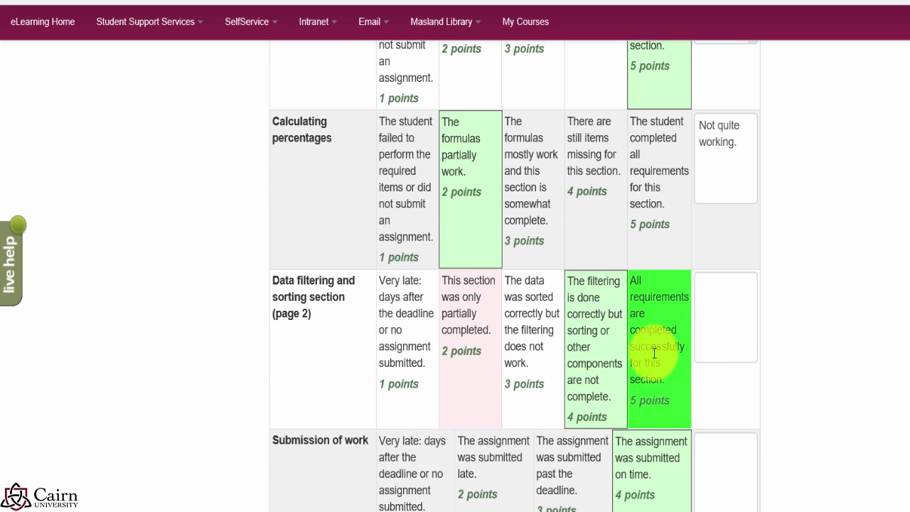
pyautogui.click(483, 359)
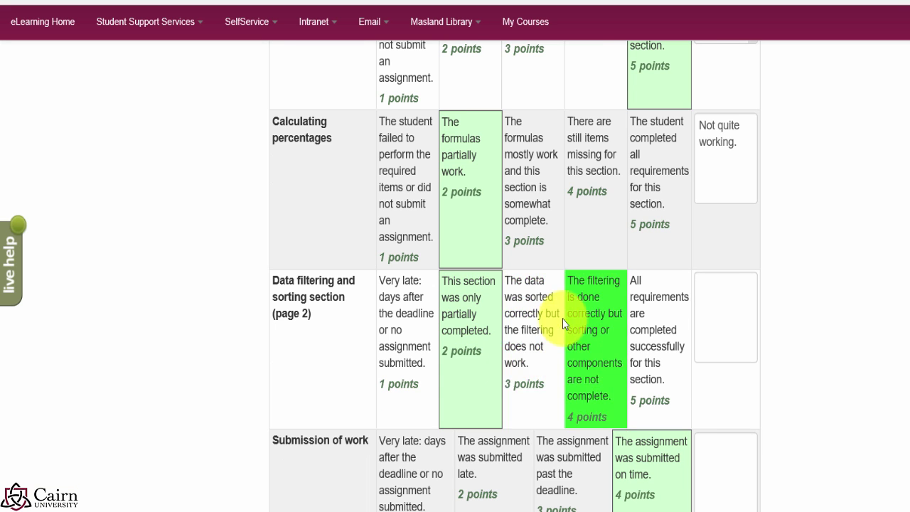
pyautogui.scroll(2, 562, 324)
pyautogui.scroll(2, 487, 327)
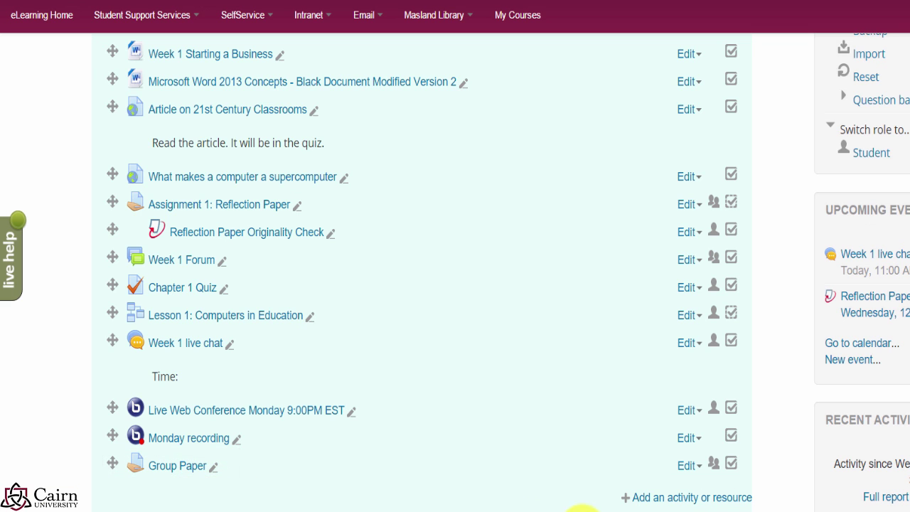
# Step: Add a Week 1 Assignment named 'Assignment with a rubric' with description 'Description goes here.'
pyautogui.click(644, 501)
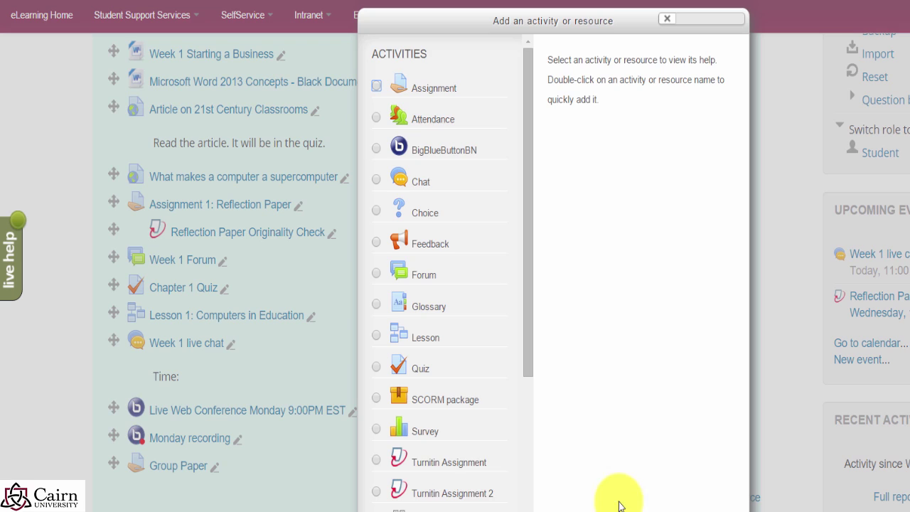
pyautogui.click(383, 89)
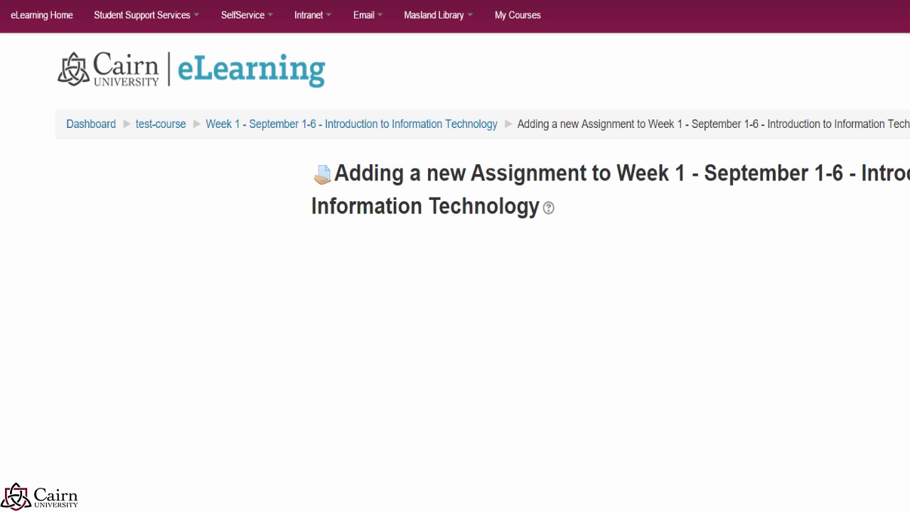
pyautogui.write('bric')
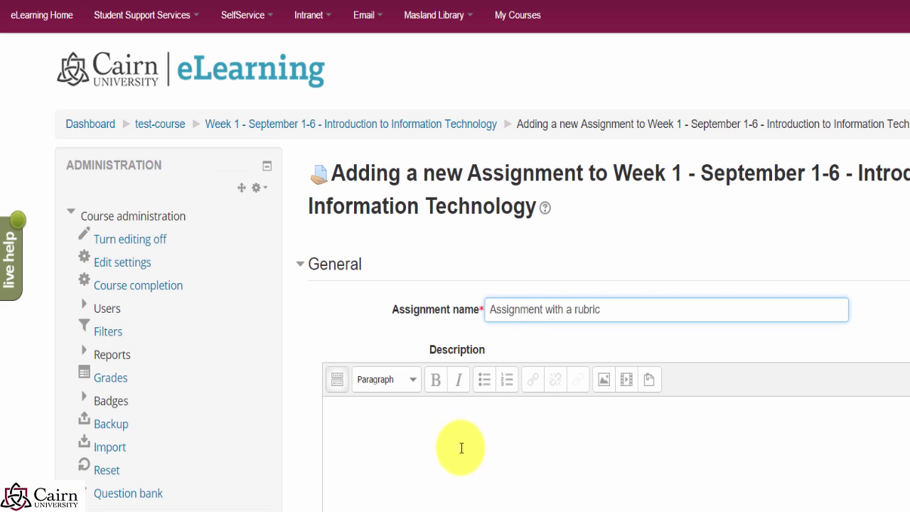
pyautogui.write('e')
pyautogui.click(554, 405)
pyautogui.click(629, 310)
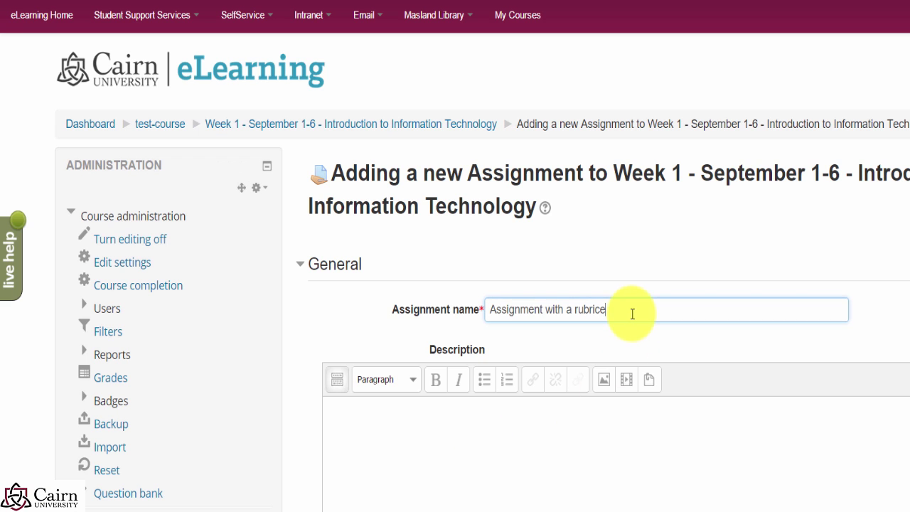
pyautogui.press('BackSpace')
pyautogui.click(465, 439)
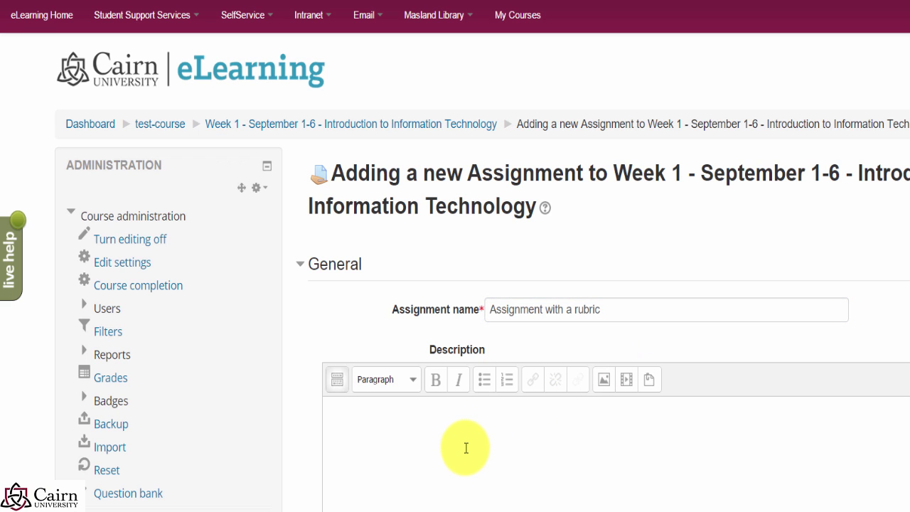
pyautogui.write('Description goes here.')
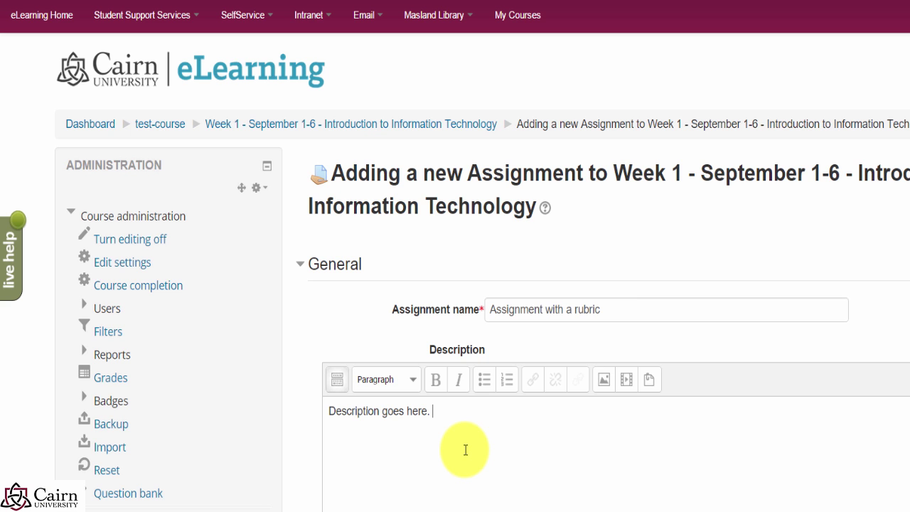
pyautogui.scroll(-5, 491, 497)
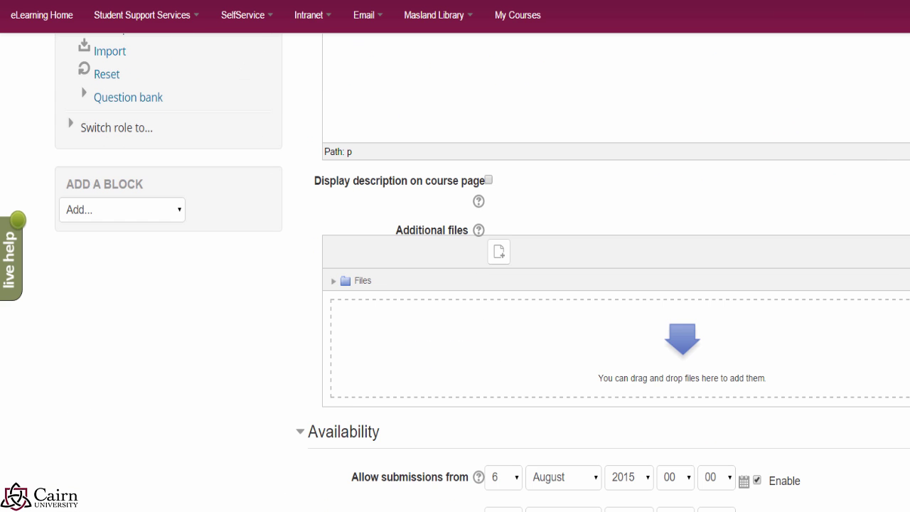
# Step: Set the assignment's grading method to Rubric under Grade and save it, opening Advanced grading
pyautogui.scroll(-1, 513, 387)
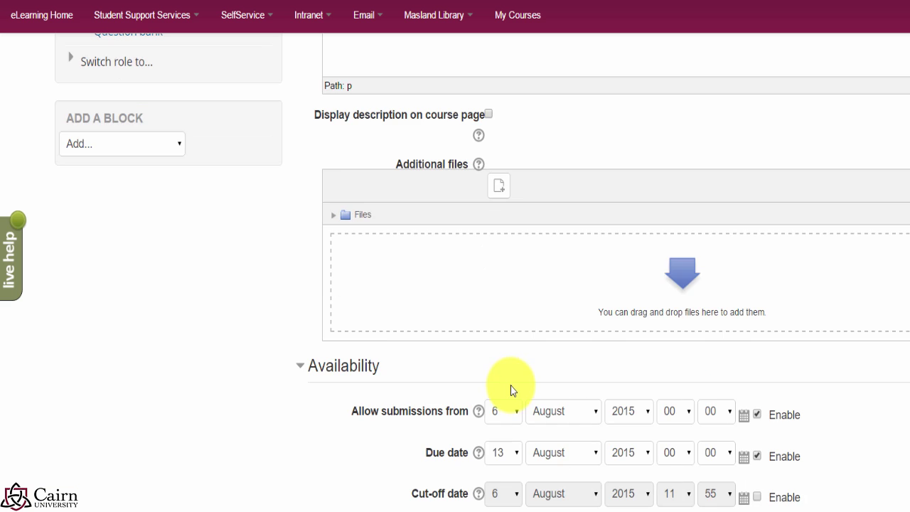
pyautogui.scroll(-2, 511, 390)
pyautogui.scroll(-5, 694, 421)
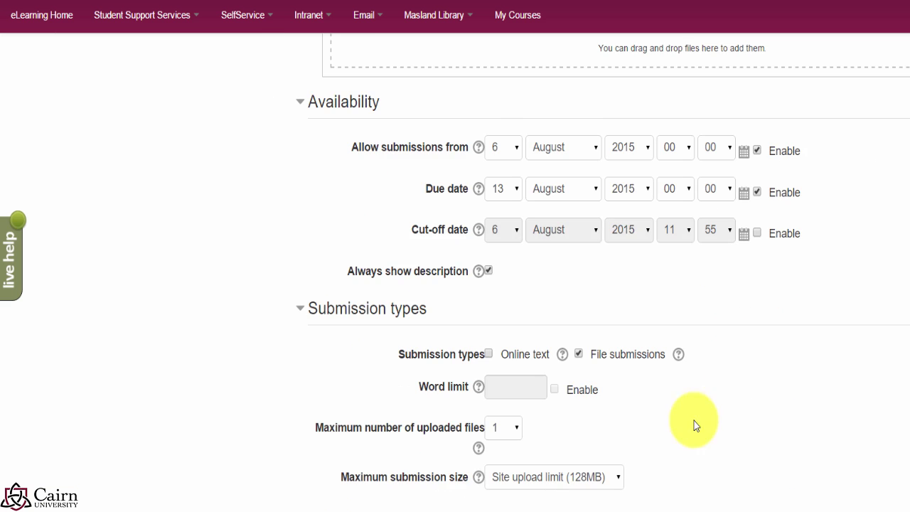
pyautogui.scroll(-1, 540, 447)
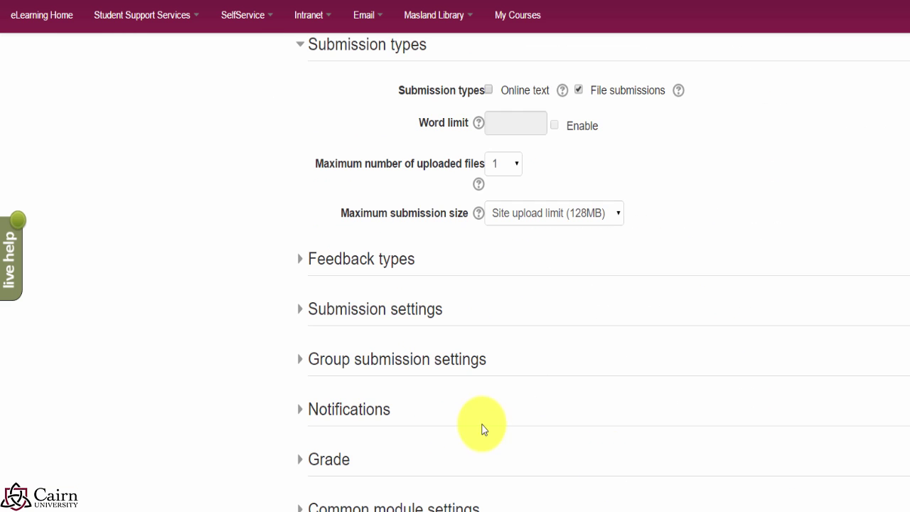
pyautogui.click(301, 462)
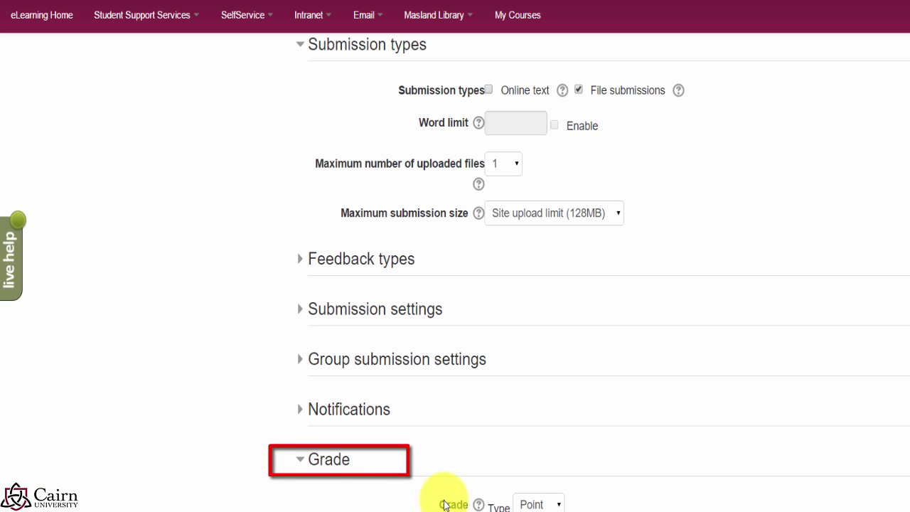
pyautogui.scroll(-2, 590, 490)
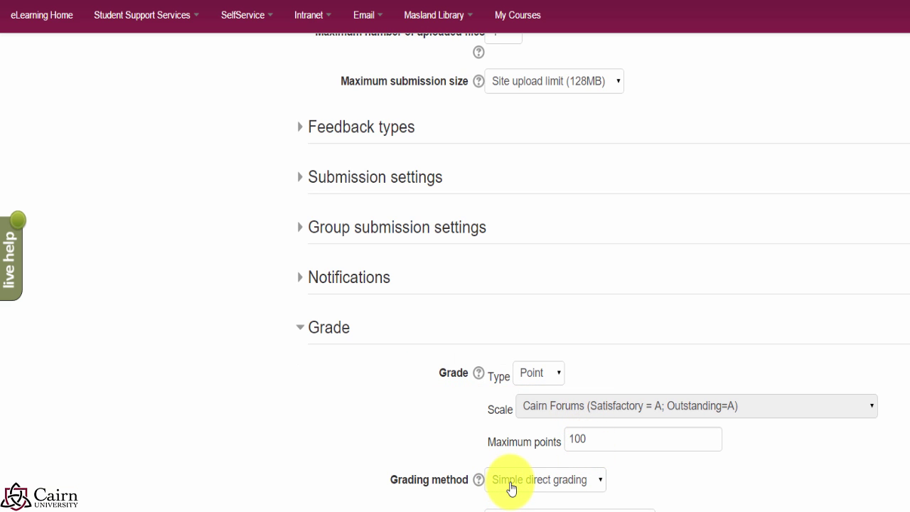
pyautogui.click(510, 488)
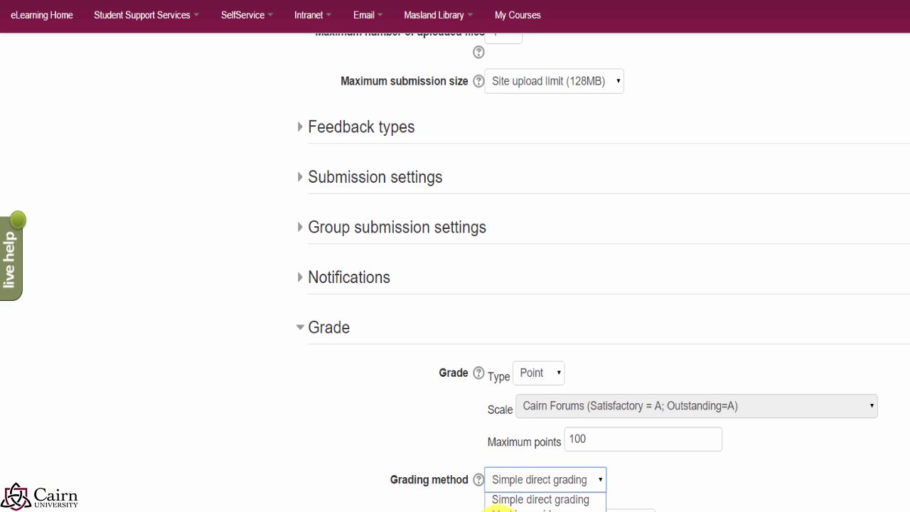
pyautogui.click(498, 510)
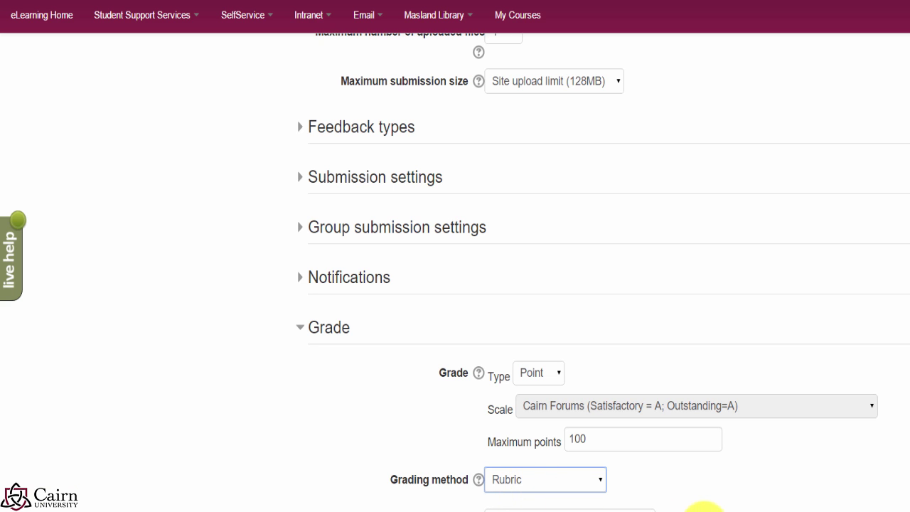
pyautogui.scroll(-3, 696, 509)
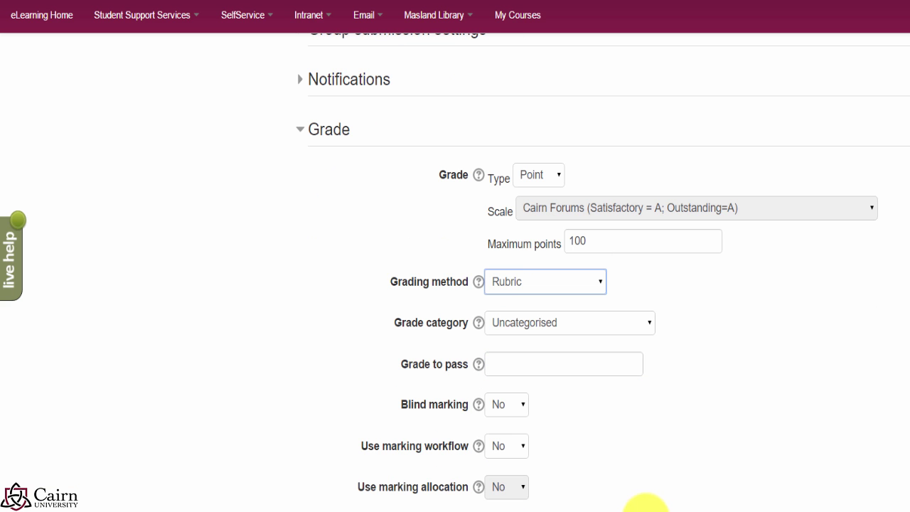
pyautogui.scroll(-3, 587, 508)
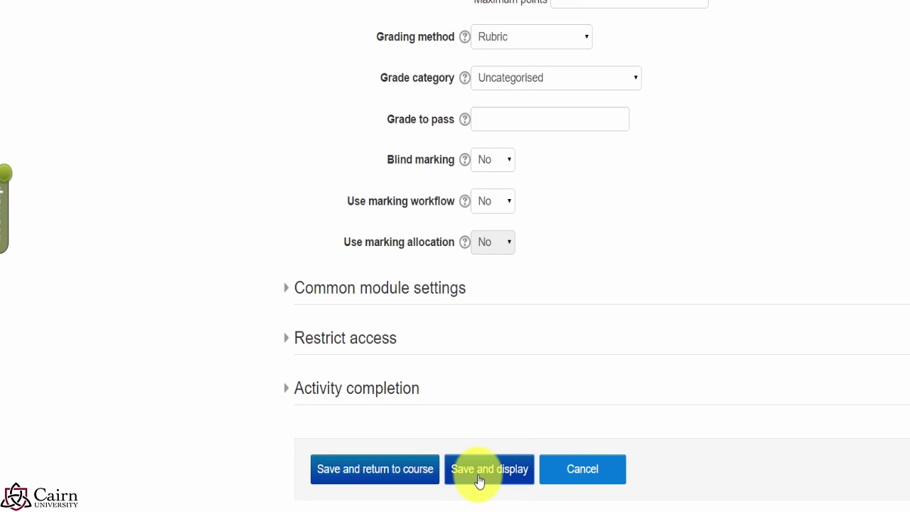
pyautogui.click(478, 481)
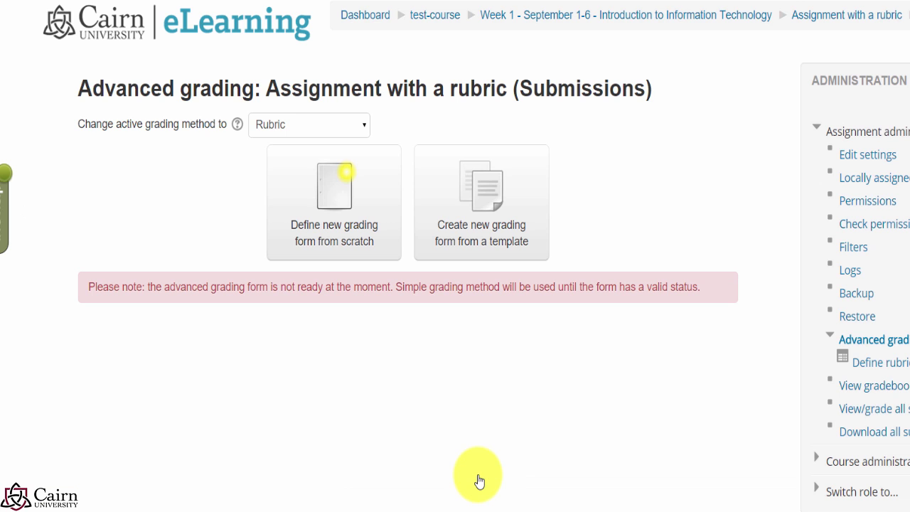
# Step: Confirm Rubric stays the active grading method and browse the shared rubric templates
pyautogui.click(362, 135)
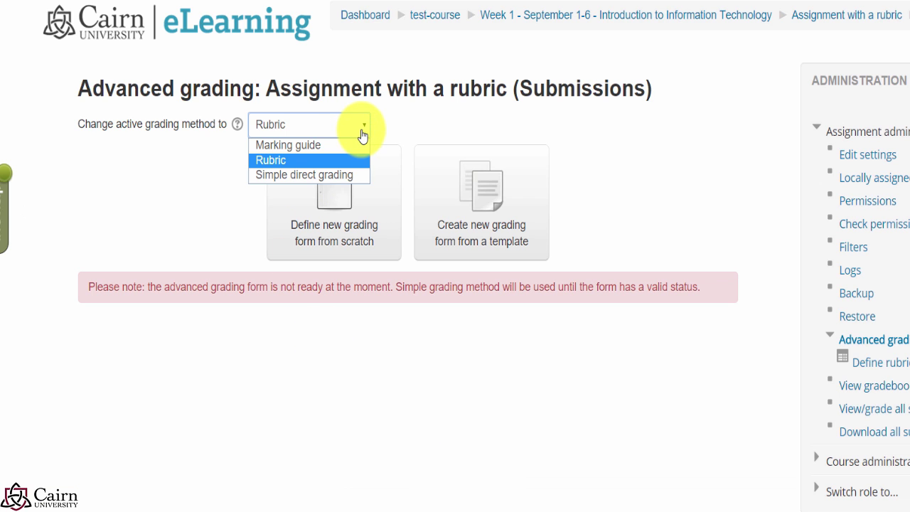
pyautogui.click(652, 175)
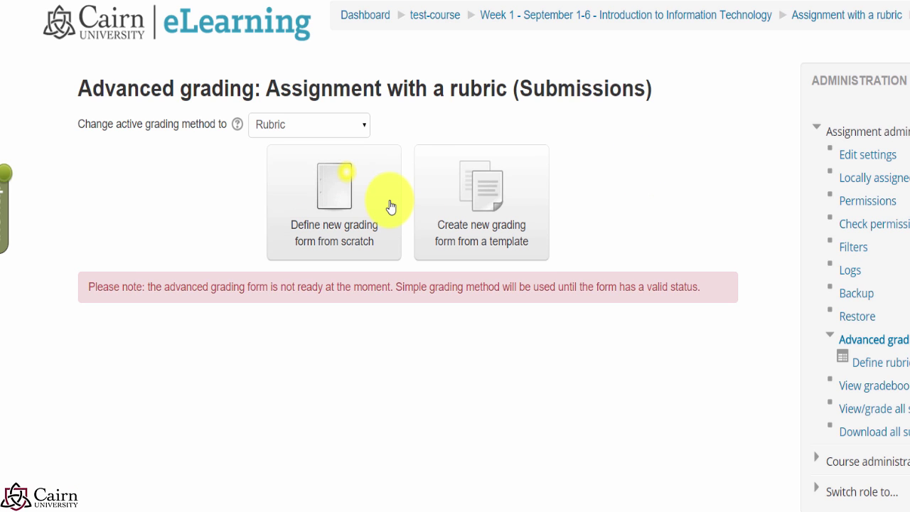
pyautogui.click(481, 192)
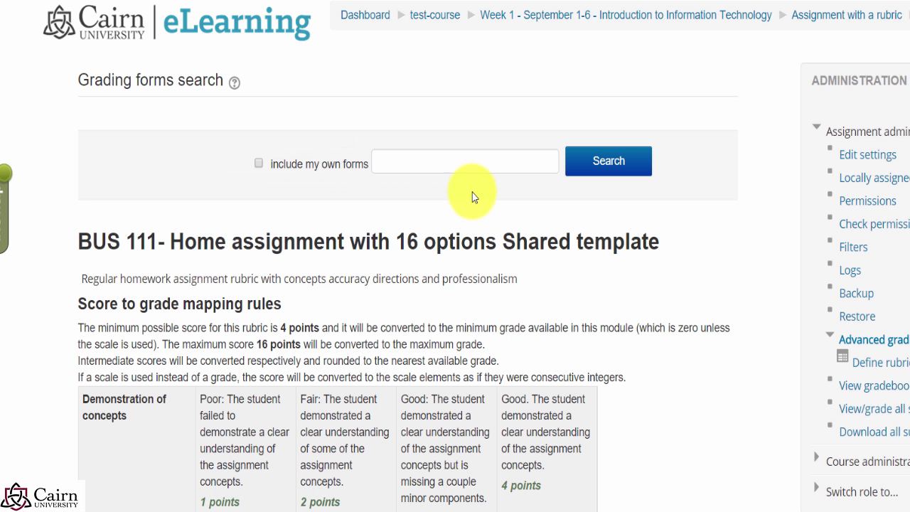
pyautogui.scroll(-10, 319, 302)
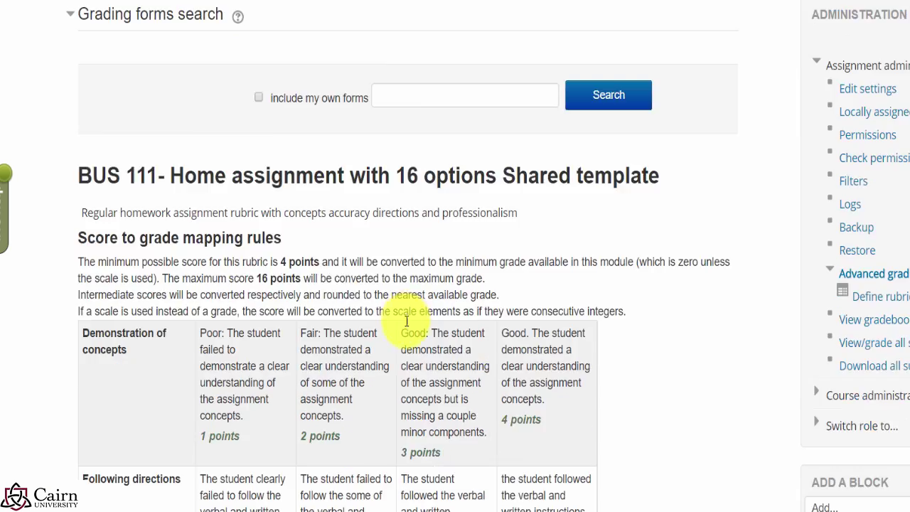
pyautogui.scroll(-3, 434, 349)
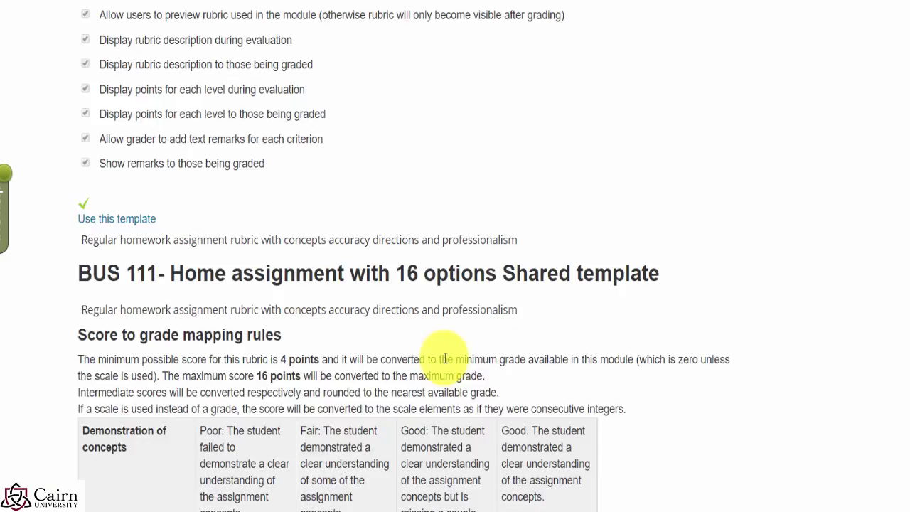
pyautogui.scroll(1, 475, 341)
pyautogui.scroll(-6, 497, 306)
pyautogui.scroll(5, 398, 315)
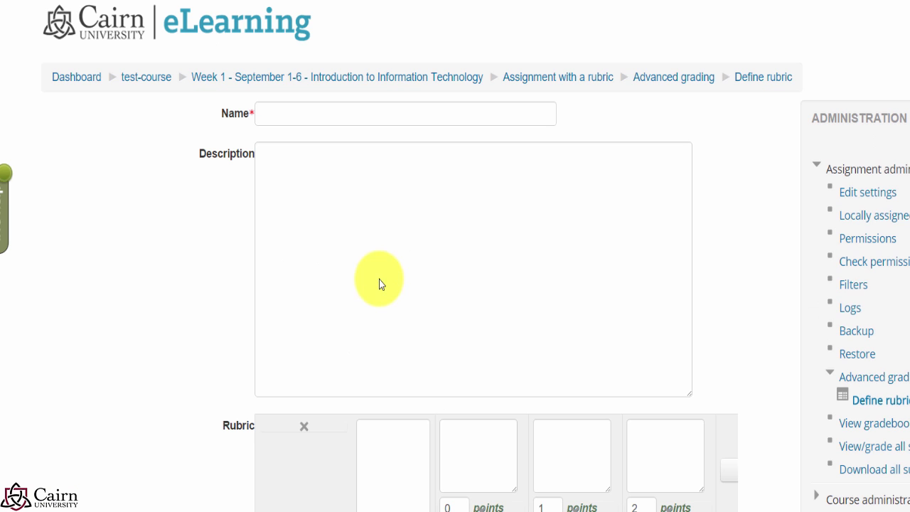
# Step: Name the rubric 'Assignment 1', add criterion 'Topic researched', and paste its Poor 0-point description
pyautogui.click(285, 113)
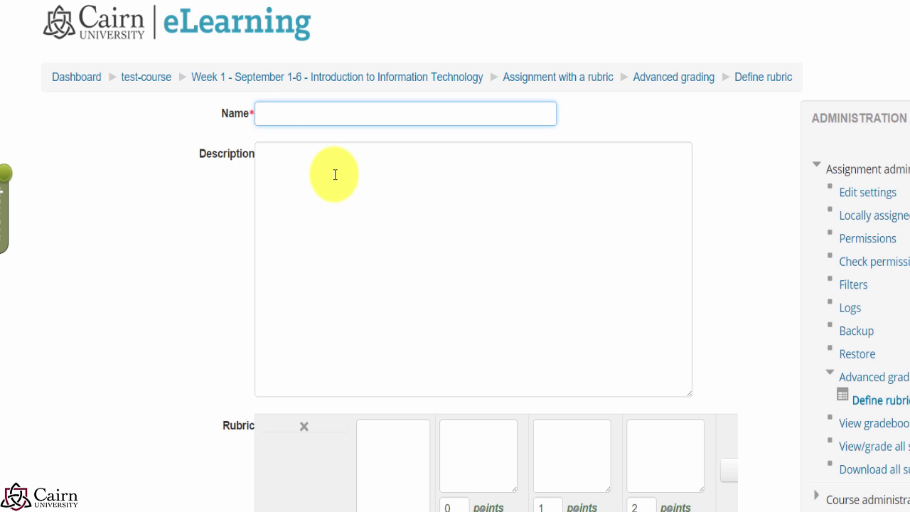
pyautogui.write('A')
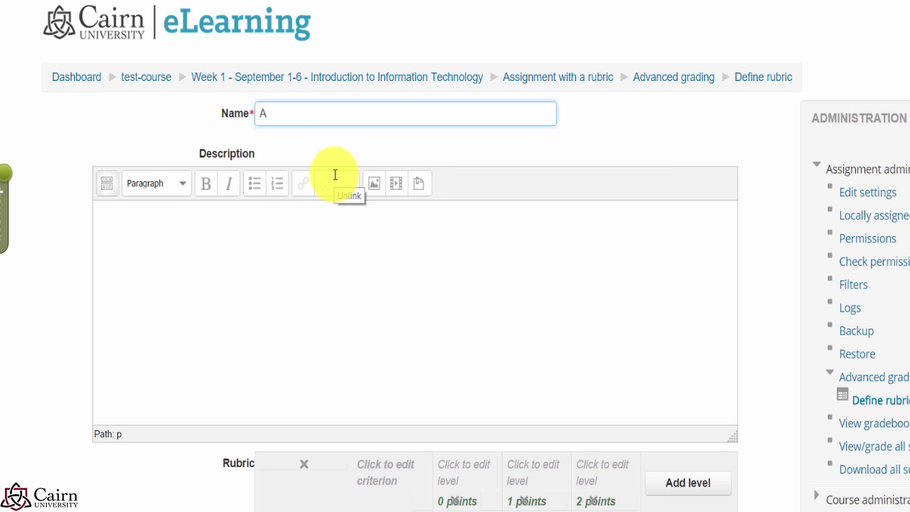
pyautogui.write('ssignment 1')
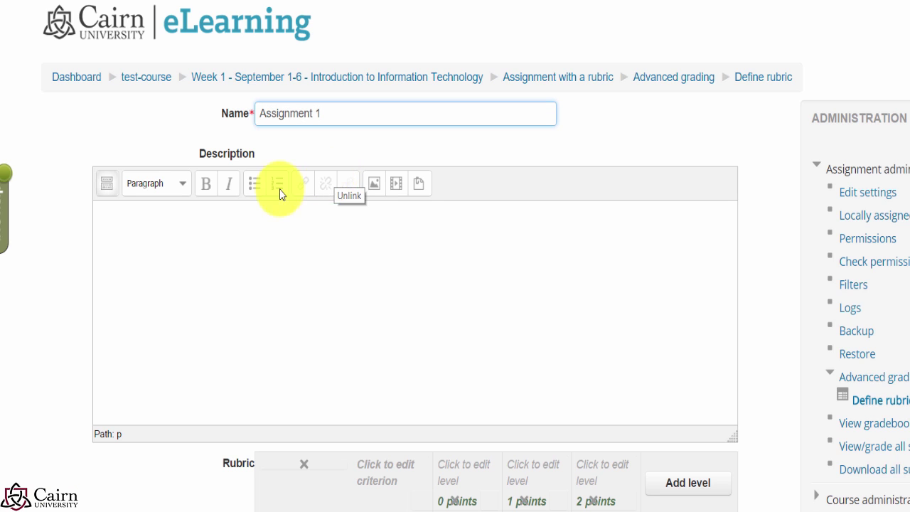
pyautogui.click(258, 299)
pyautogui.scroll(-2, 559, 362)
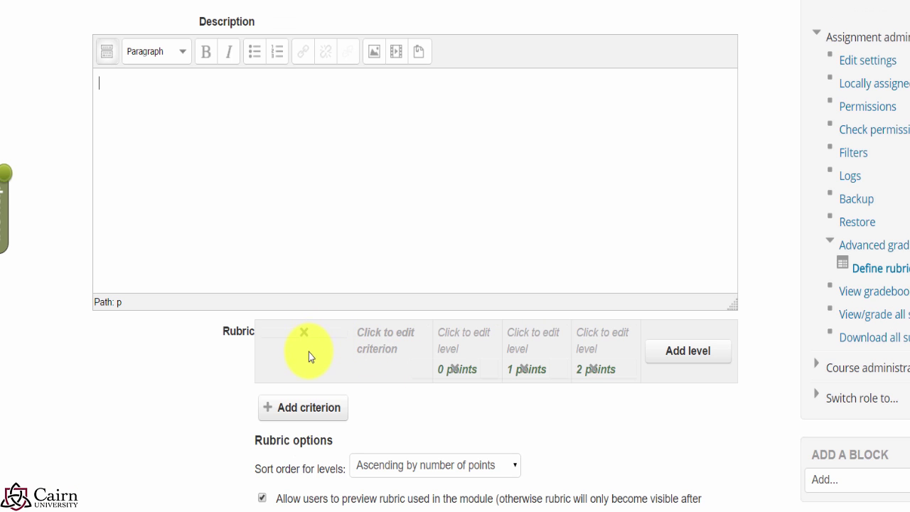
pyautogui.click(368, 348)
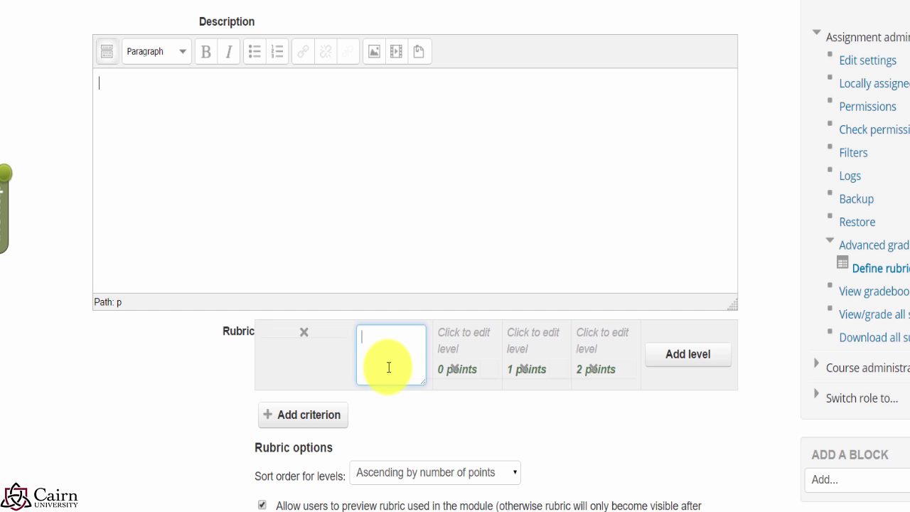
pyautogui.write('Topic ress')
pyautogui.write('arched')
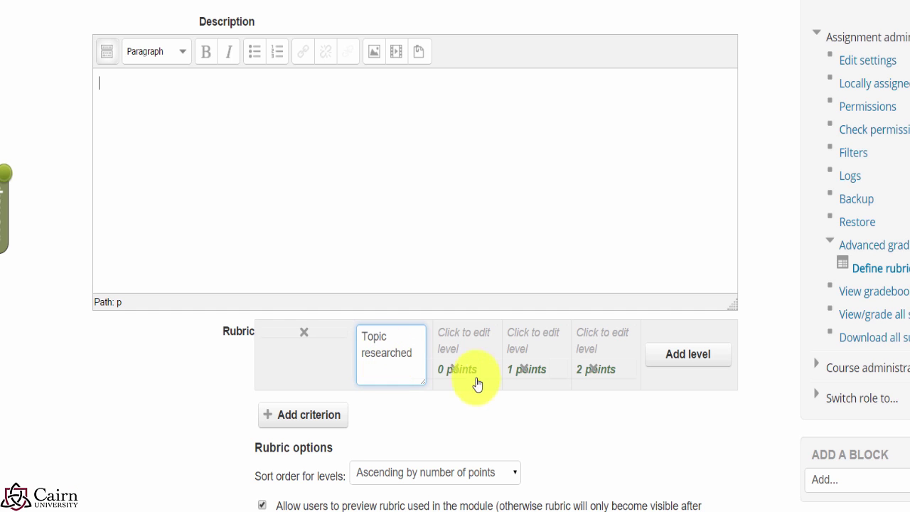
pyautogui.click(472, 337)
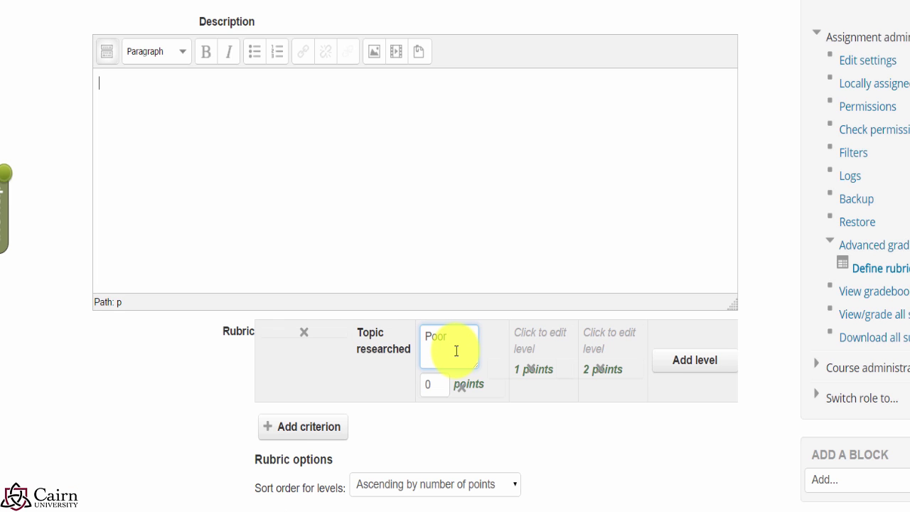
pyautogui.hotkey('ctrl', 'v')
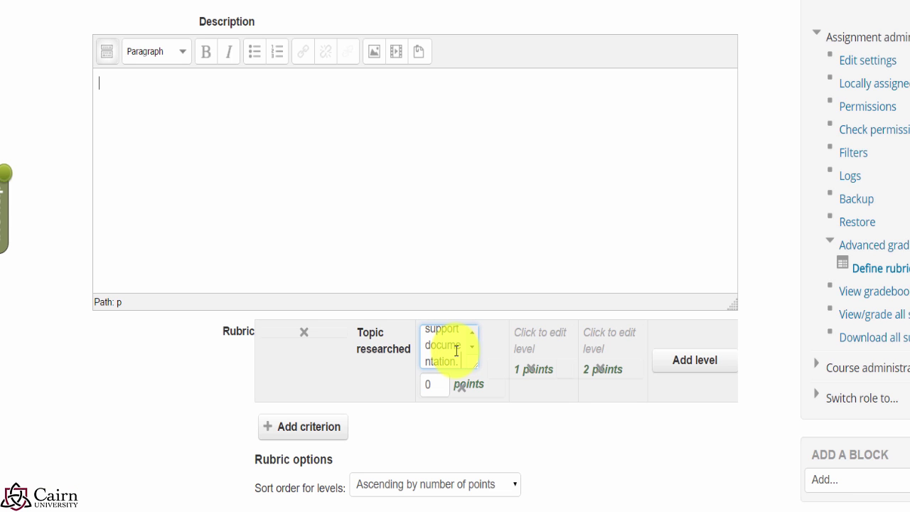
# Step: Describe Topic researched levels 1–3 as Somewhat complete, Not quite., and Excellent, then add another criterion
pyautogui.click(556, 328)
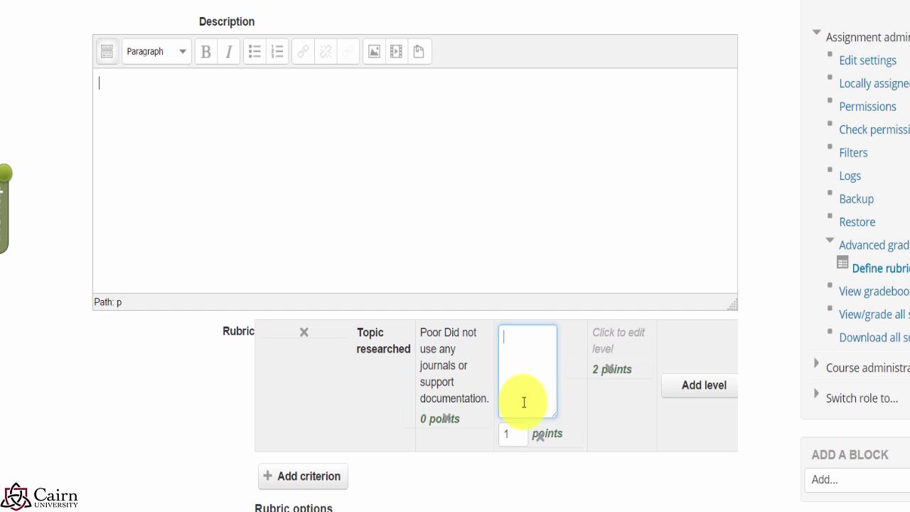
pyautogui.write('Somewhat complete')
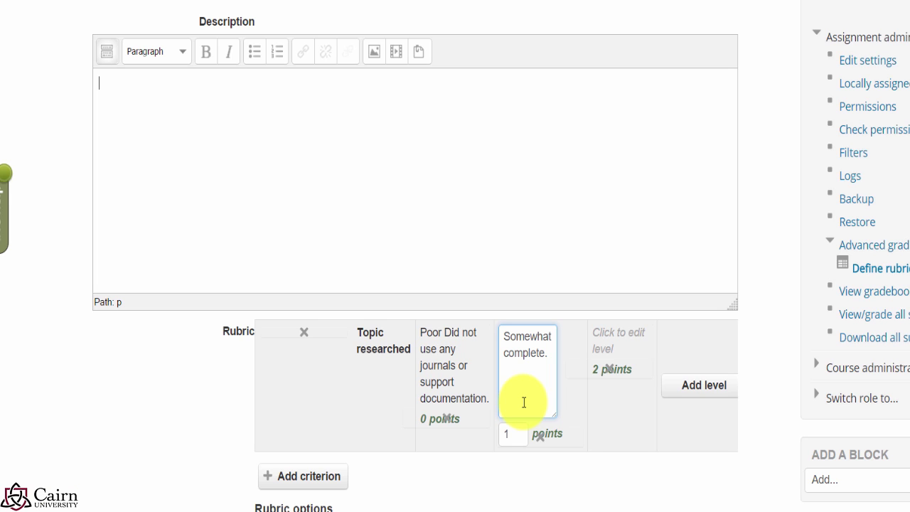
pyautogui.write('. Used minimal resources.')
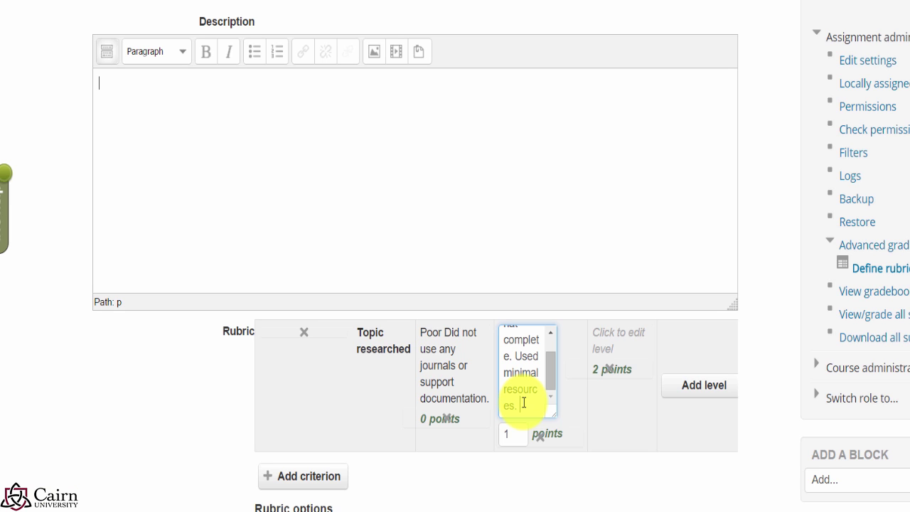
pyautogui.click(633, 343)
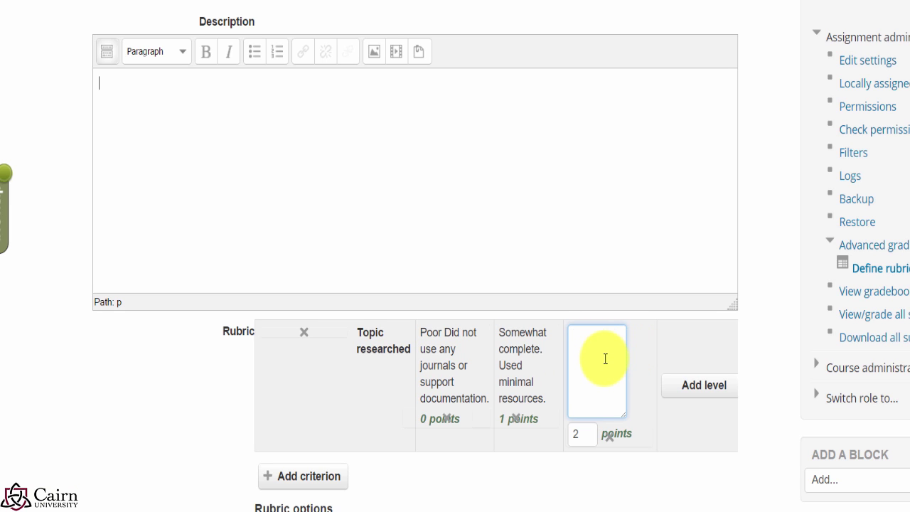
pyautogui.write('Not quite.')
pyautogui.click(704, 351)
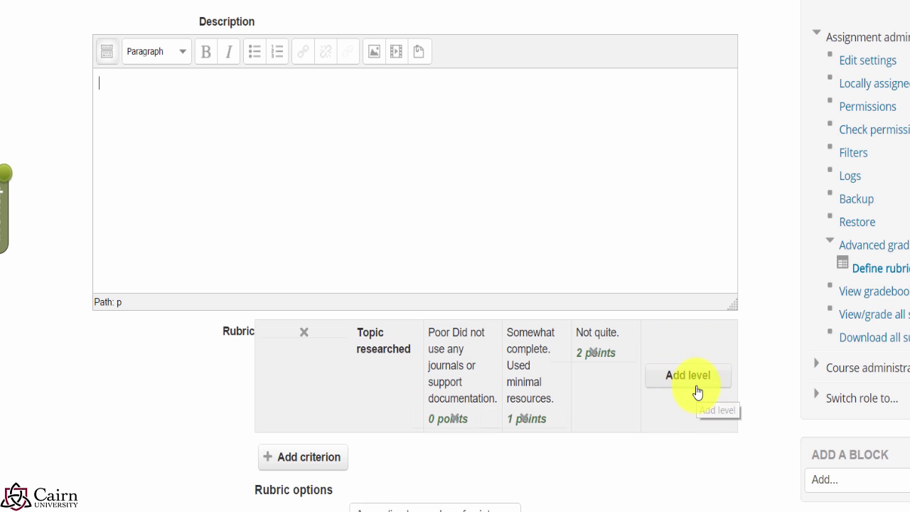
pyautogui.click(697, 393)
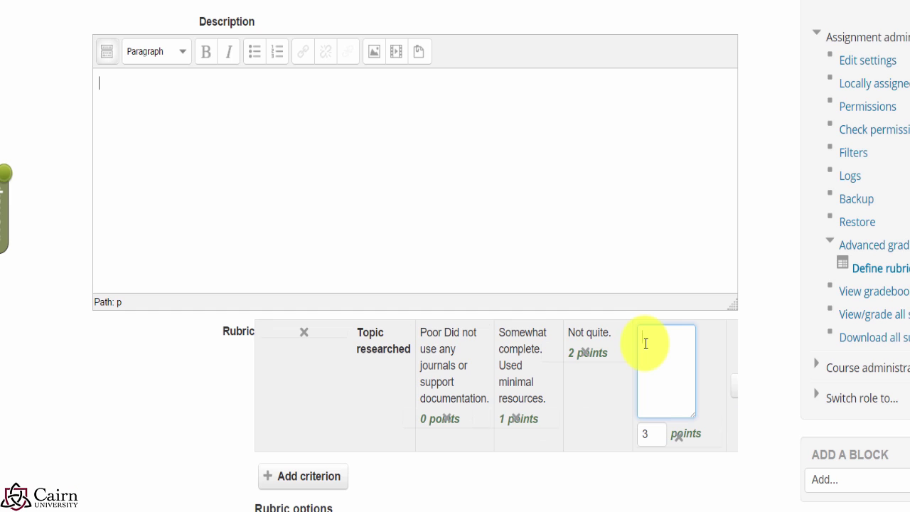
pyautogui.write('Excellen')
pyautogui.write('t. All evidence and support in')
pyautogui.write('cluded.')
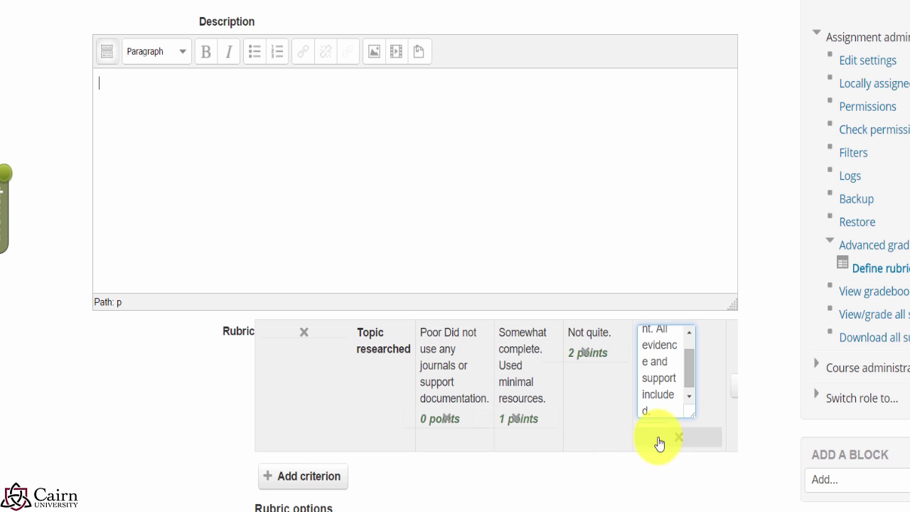
pyautogui.click(489, 490)
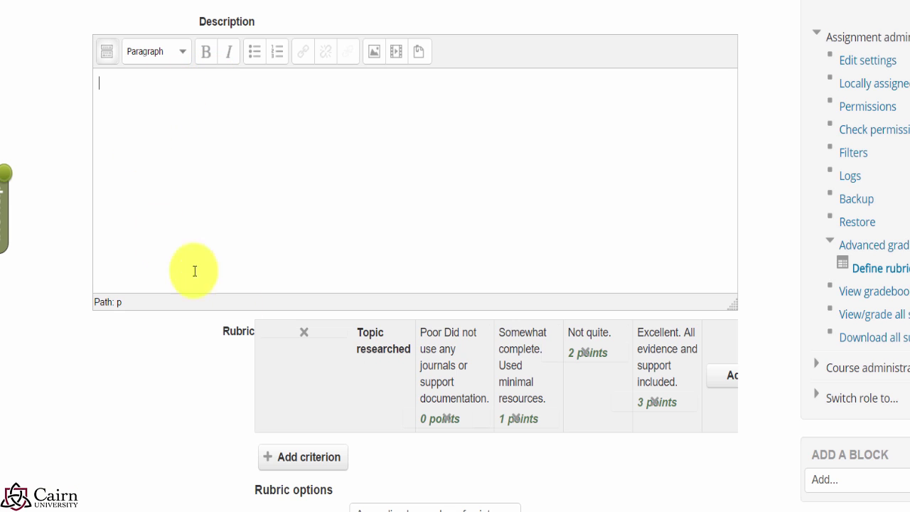
pyautogui.click(305, 462)
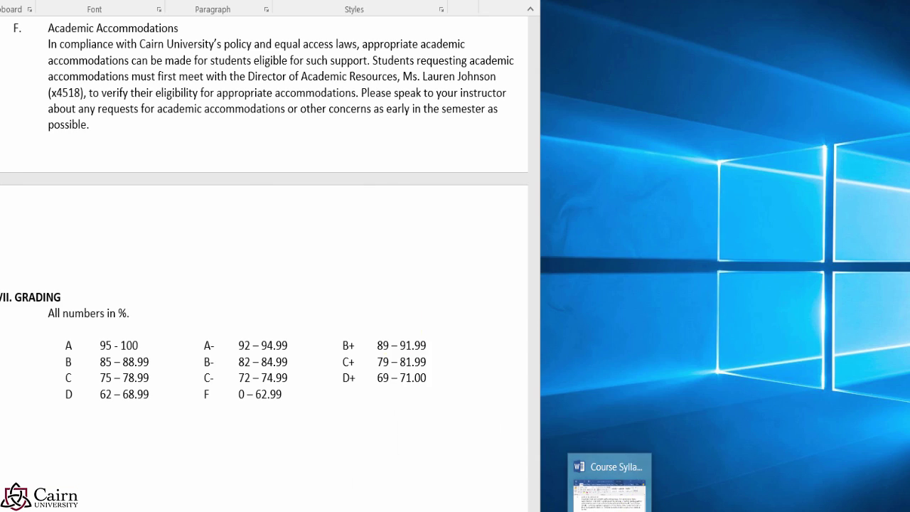
# Step: Name the second criterion 'Citations' with a 0-point 'Poor' level, cancelling a level deletion
pyautogui.write('C')
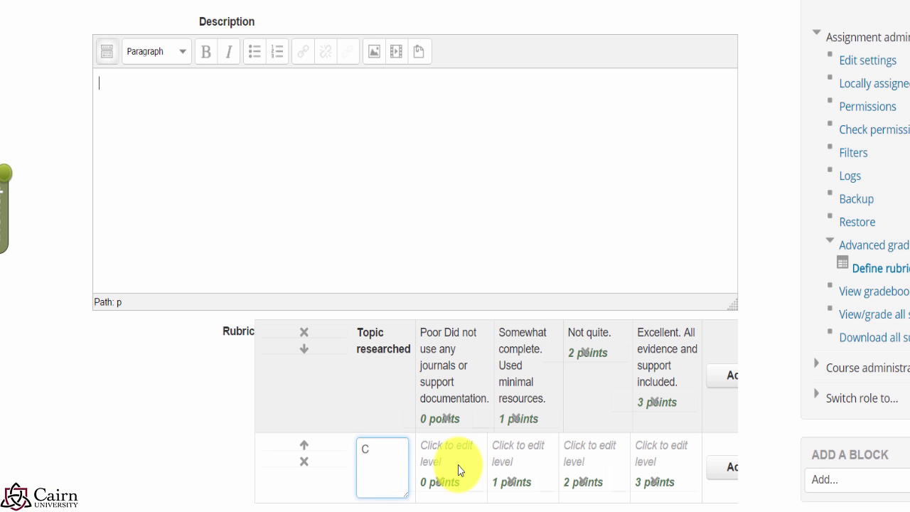
pyautogui.write('itations')
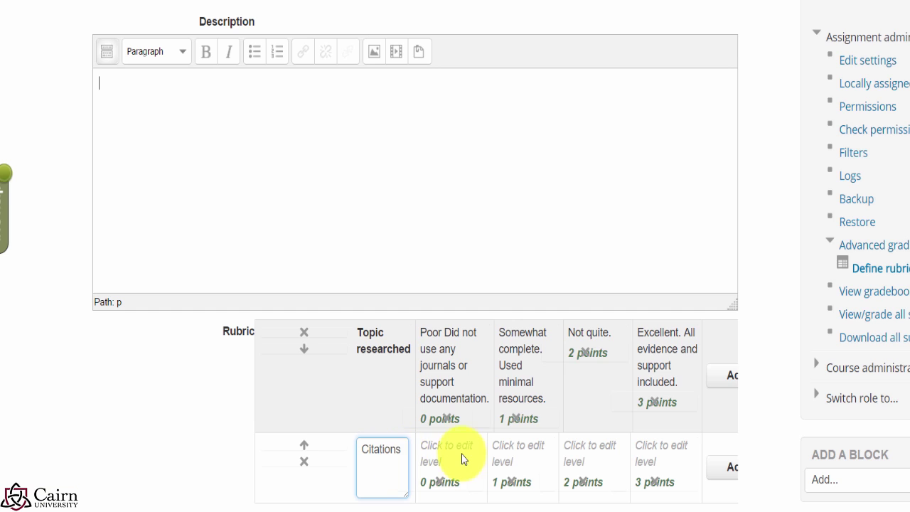
pyautogui.click(461, 453)
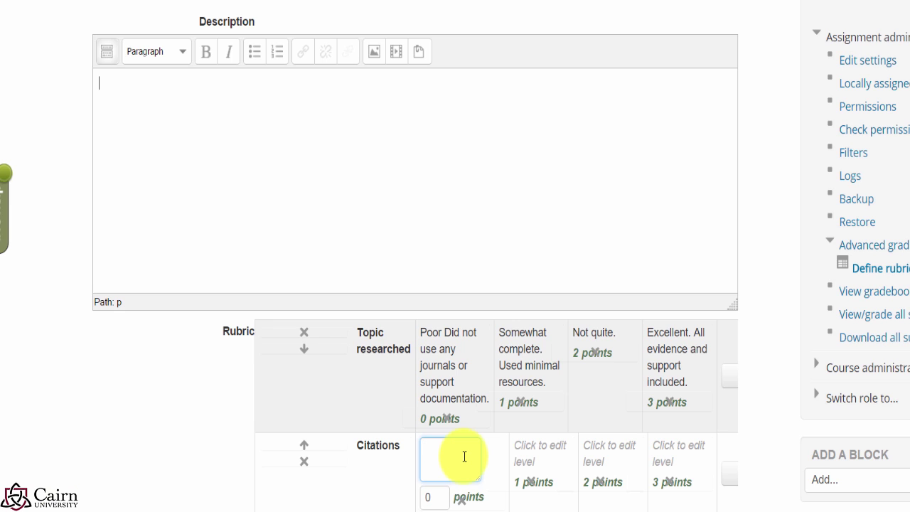
pyautogui.write('Poor')
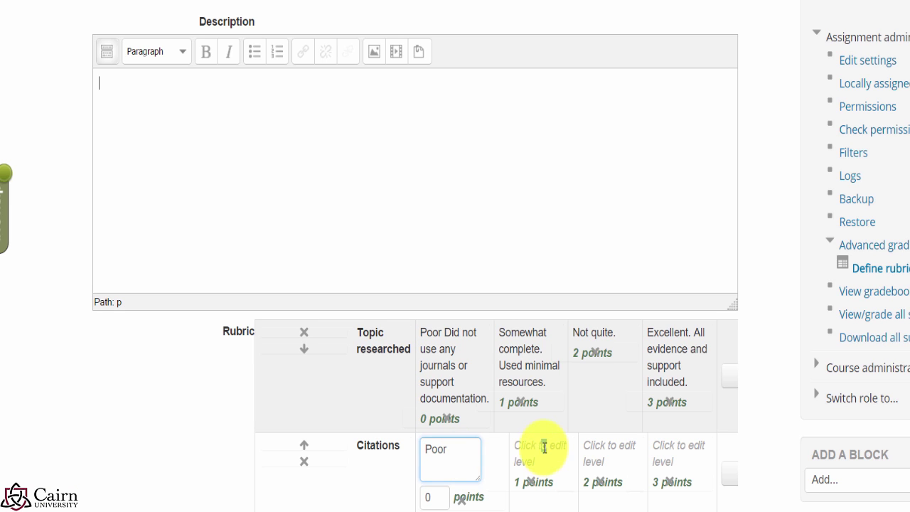
pyautogui.click(543, 449)
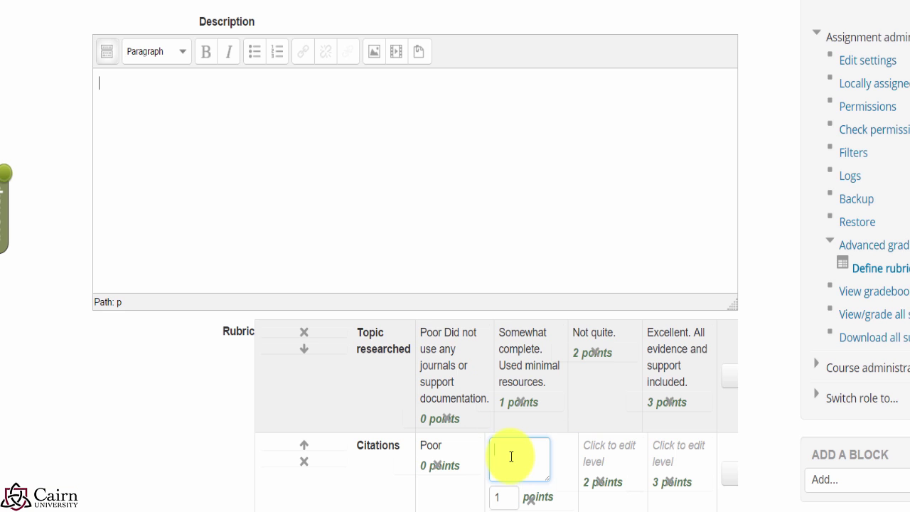
pyautogui.click(373, 490)
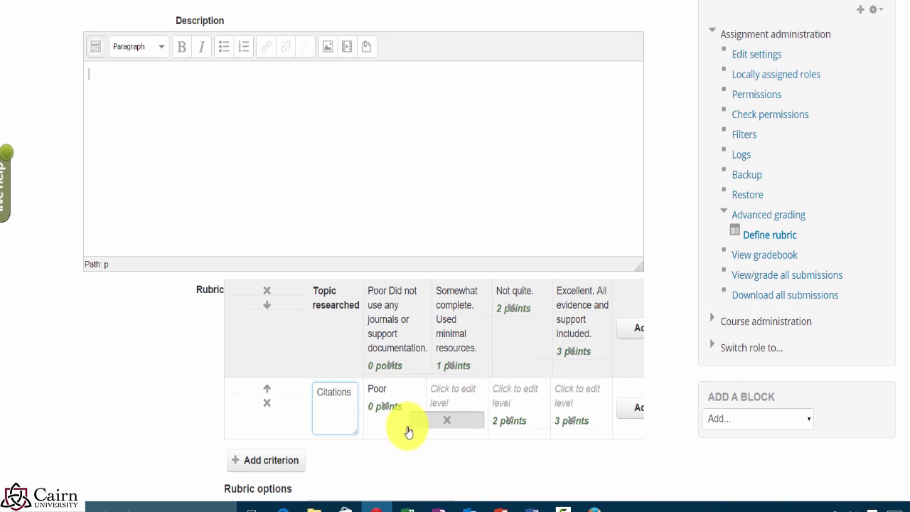
pyautogui.click(410, 425)
pyautogui.click(499, 299)
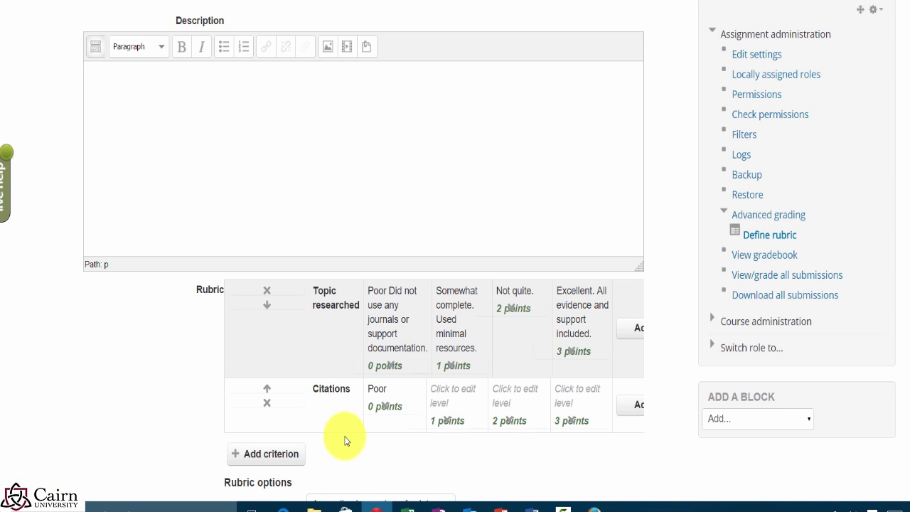
# Step: Add a third criterion 'Application of learned concepts' with a 0-point Poor level
pyautogui.click(270, 458)
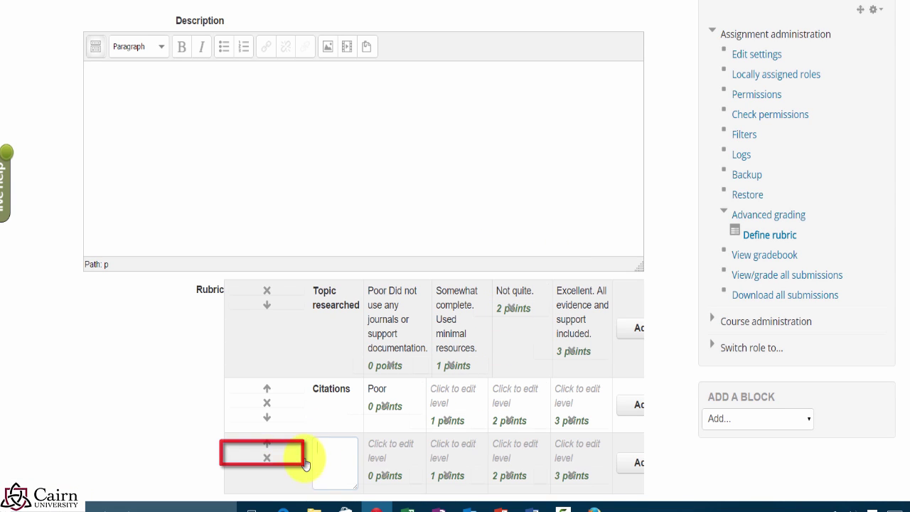
pyautogui.scroll(-2, 497, 469)
pyautogui.write('Application o')
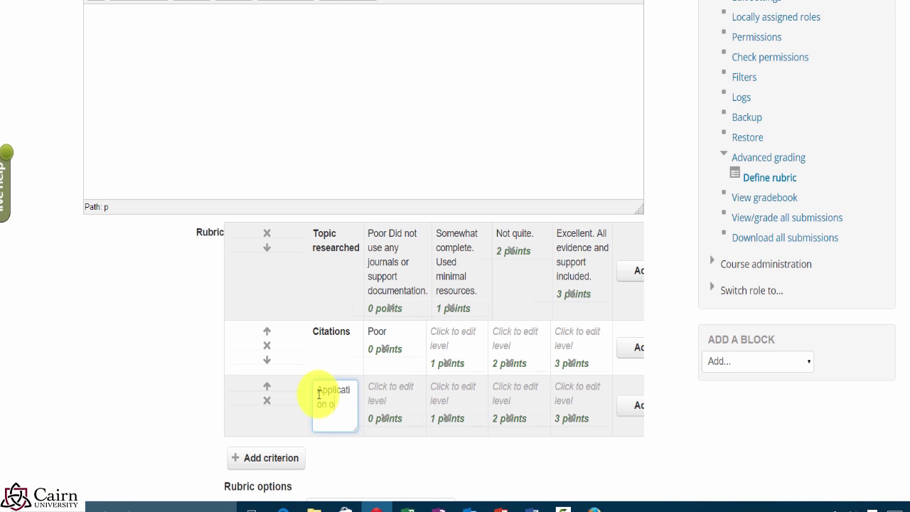
pyautogui.write('f learned')
pyautogui.write('concepts')
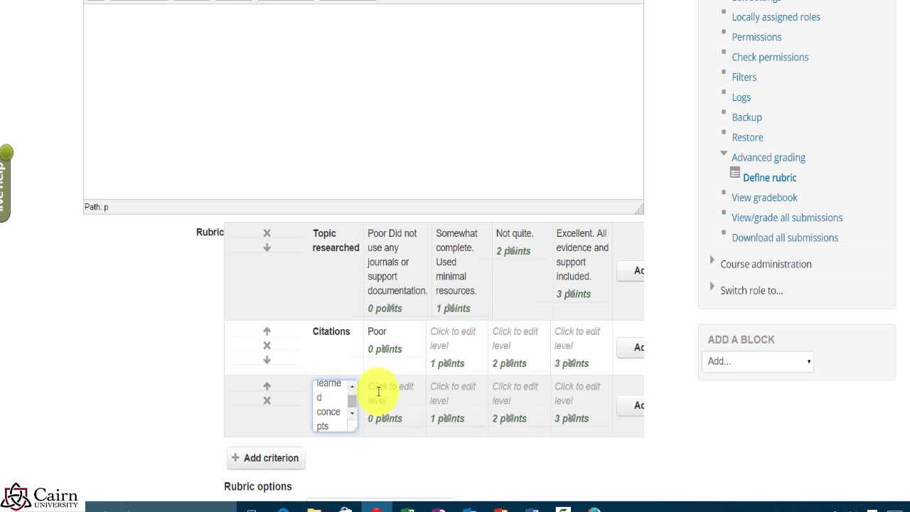
pyautogui.click(378, 391)
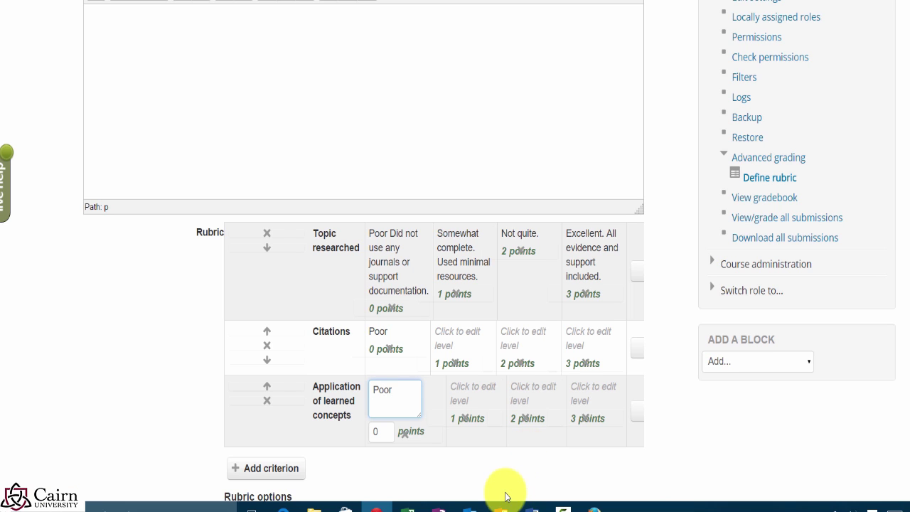
pyautogui.click(456, 475)
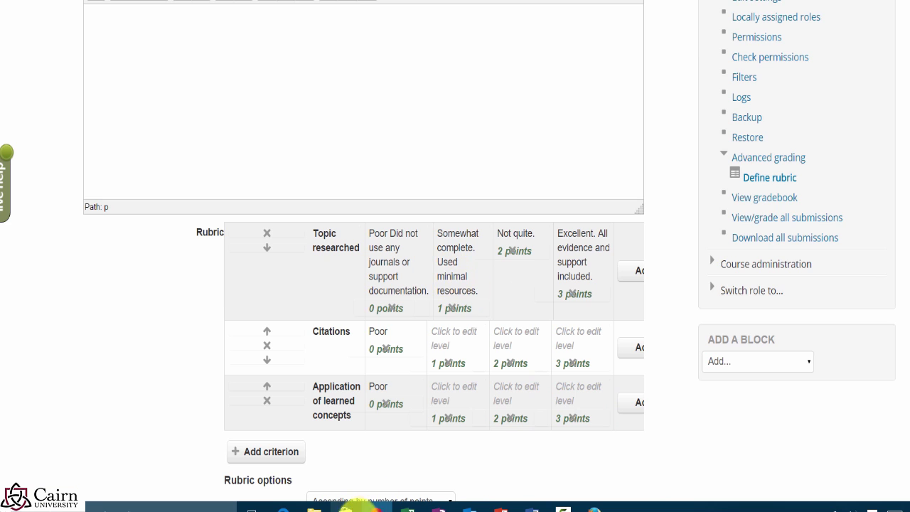
# Step: Try saving the rubric as ready, which fails with 'Level definition can not be empty'
pyautogui.scroll(-3, 346, 471)
pyautogui.scroll(-3, 313, 334)
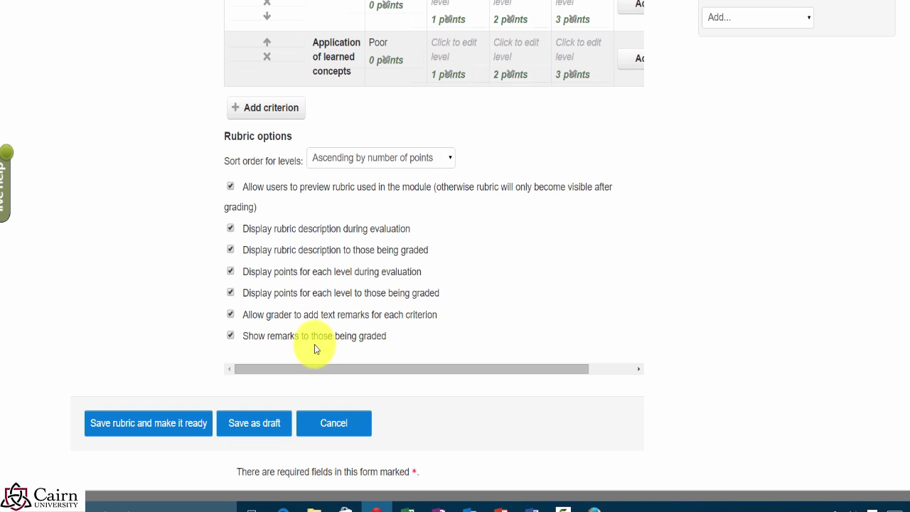
pyautogui.click(172, 429)
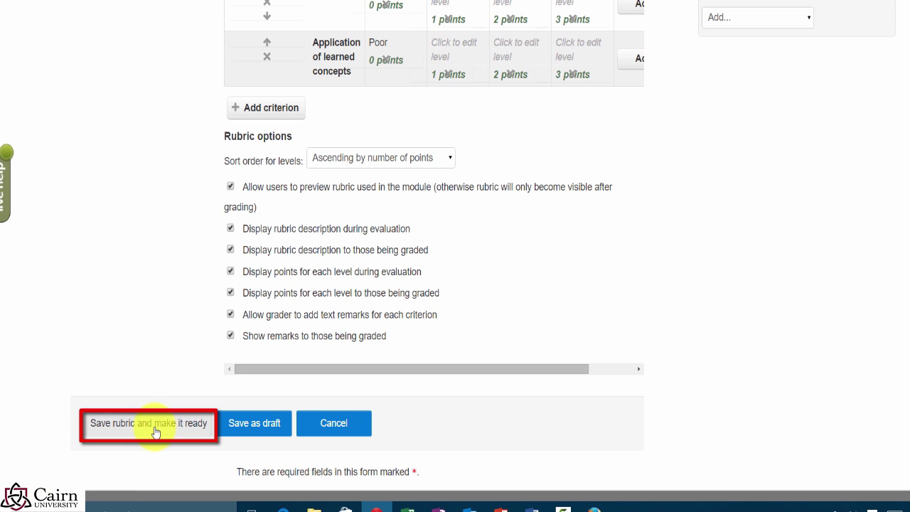
pyautogui.click(155, 432)
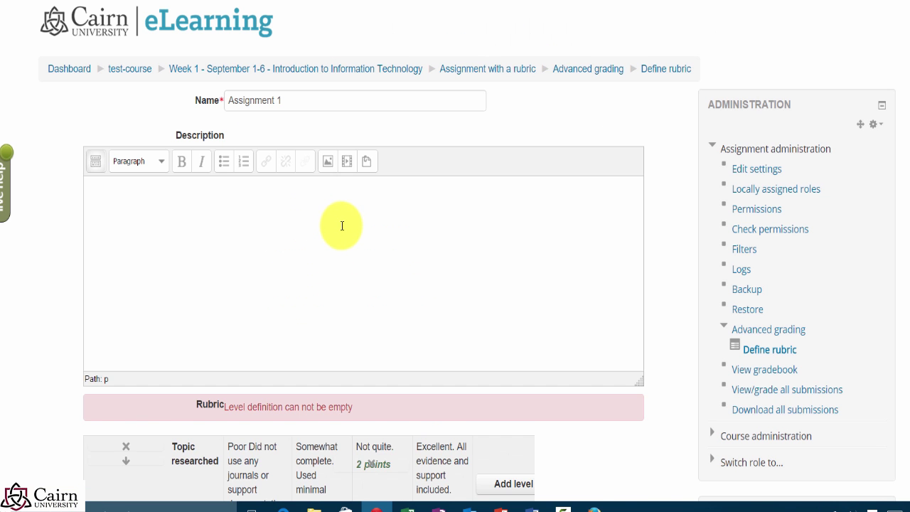
# Step: Delete Citations' extra levels, leaving only Poor, and remove Application's 1-point level
pyautogui.scroll(-3, 371, 329)
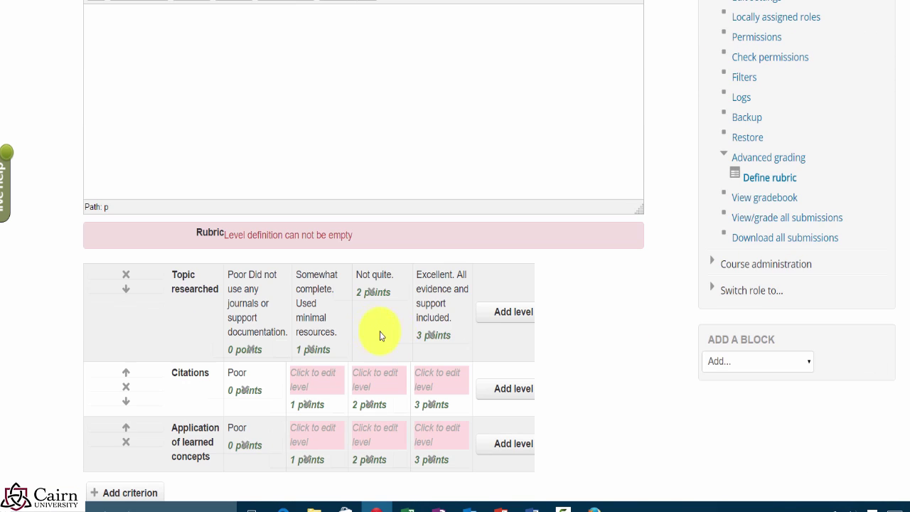
pyautogui.click(315, 383)
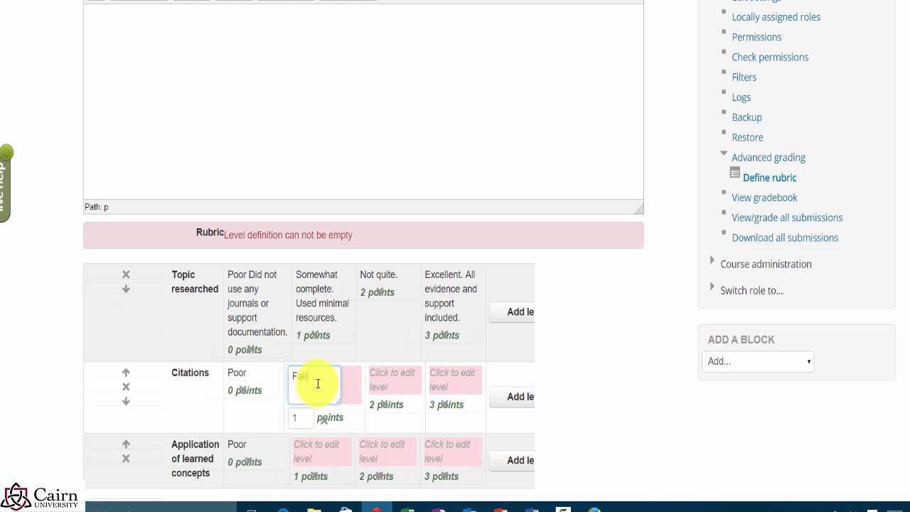
pyautogui.write('Fair')
pyautogui.click(400, 393)
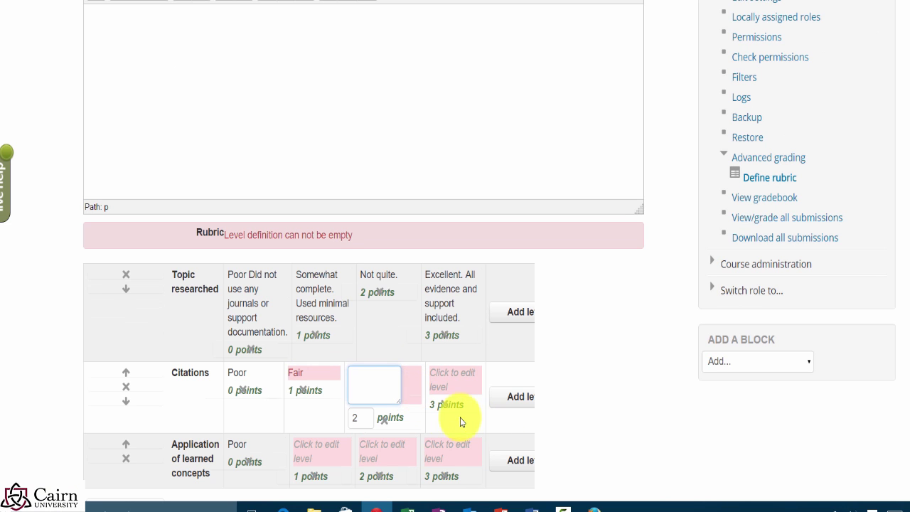
pyautogui.click(436, 406)
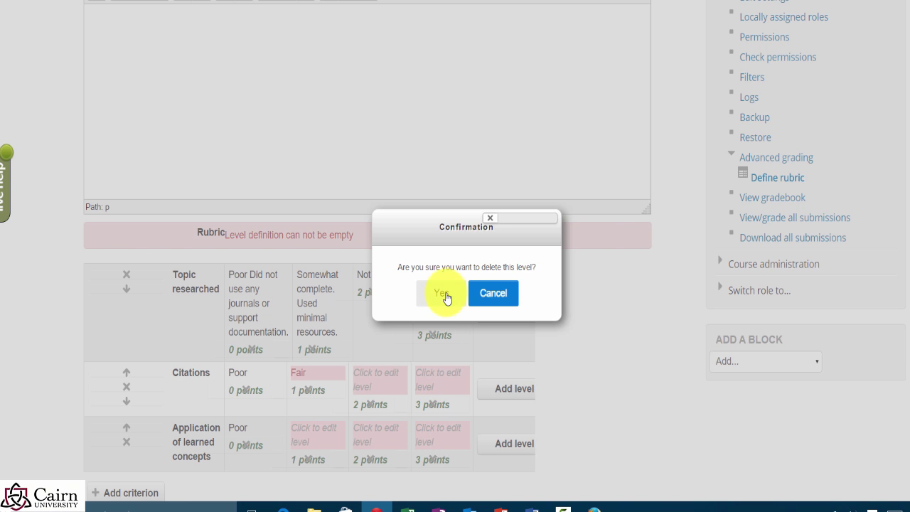
pyautogui.click(446, 298)
pyautogui.click(432, 389)
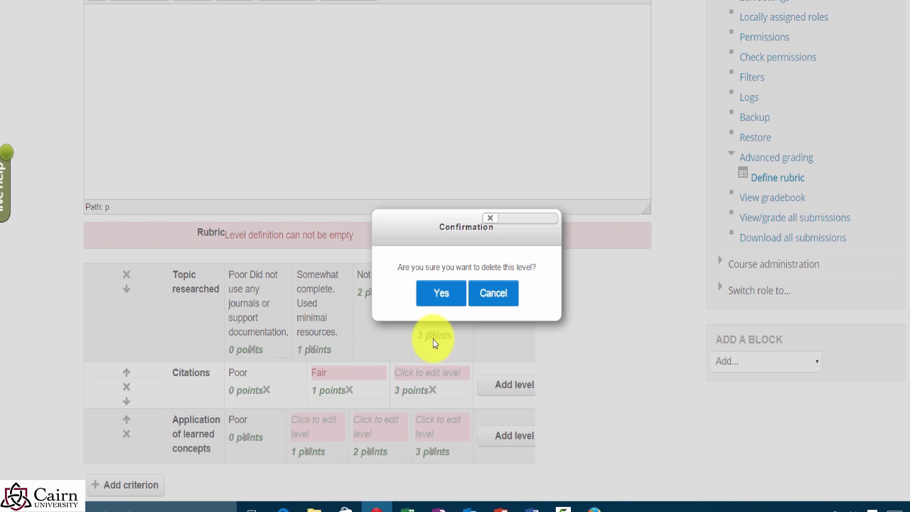
pyautogui.click(447, 293)
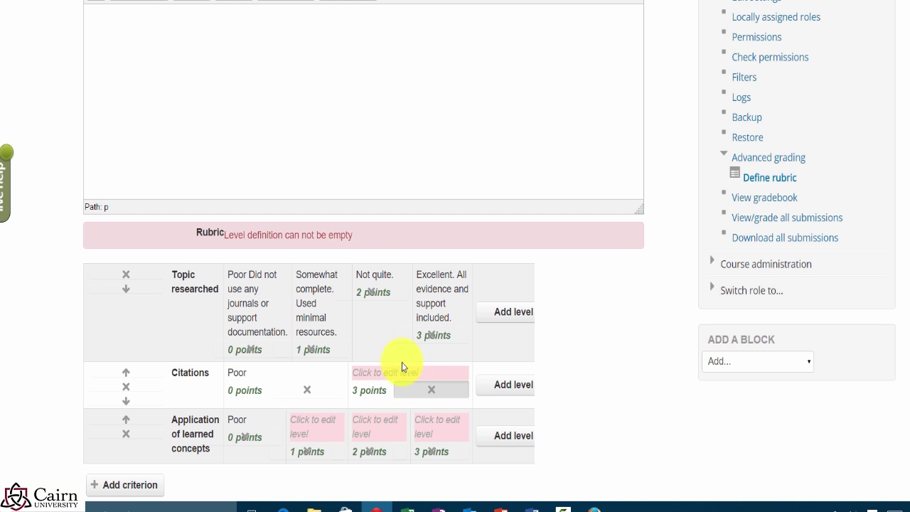
pyautogui.click(431, 389)
pyautogui.click(434, 294)
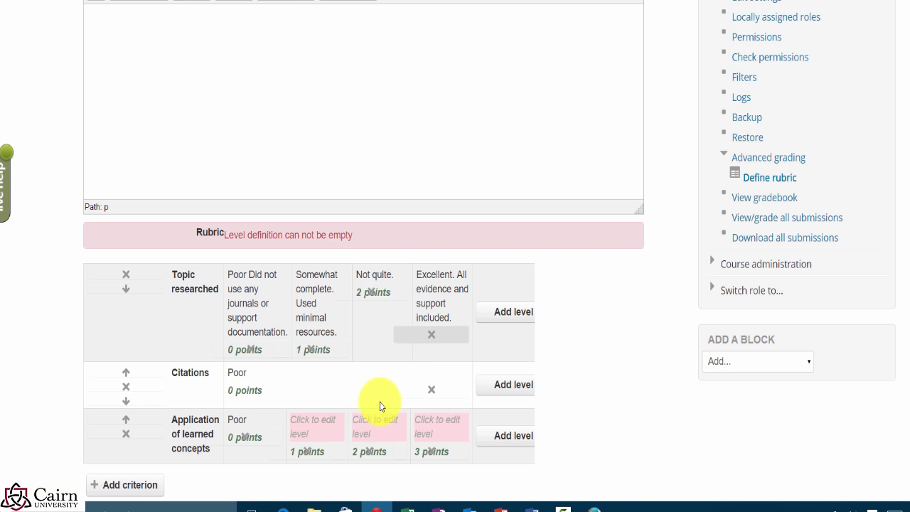
pyautogui.click(311, 453)
pyautogui.click(448, 301)
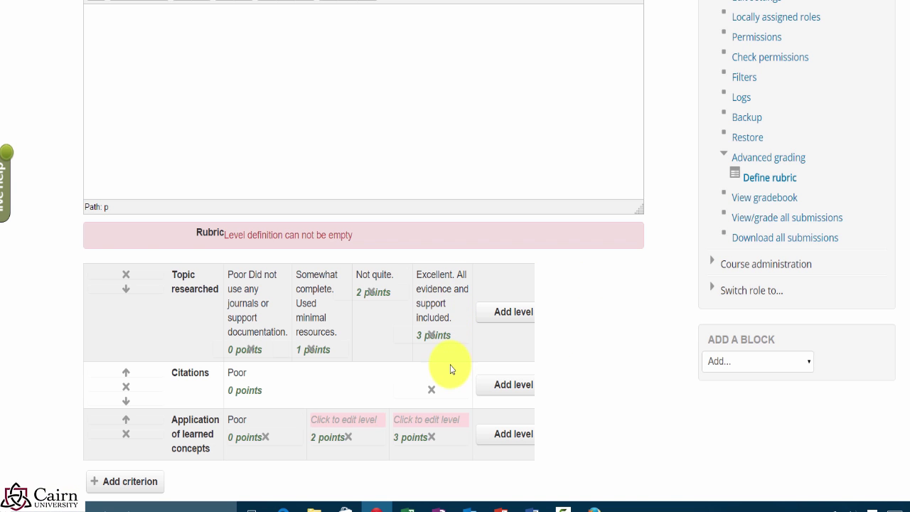
# Step: Enter Fair (2 points) and Excellent (3 points) for Application of learned concepts and resubmit the rubric
pyautogui.click(346, 420)
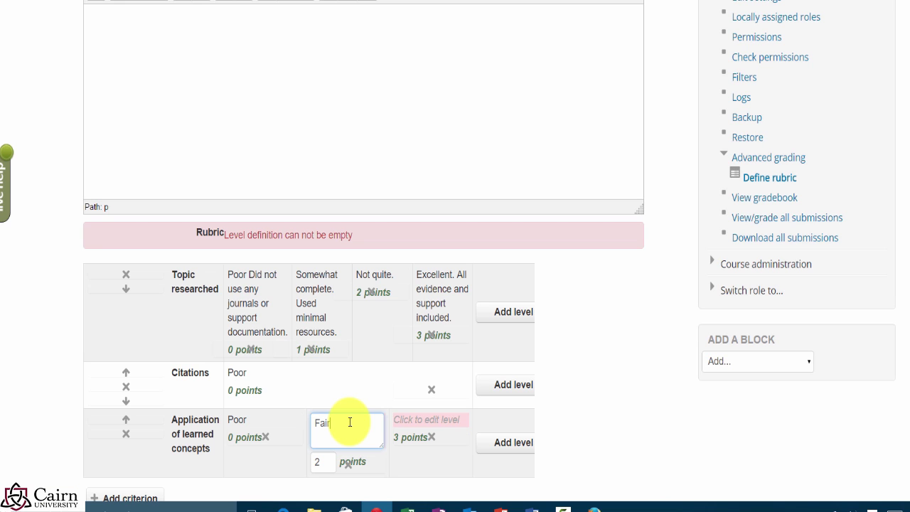
pyautogui.press('Tab')
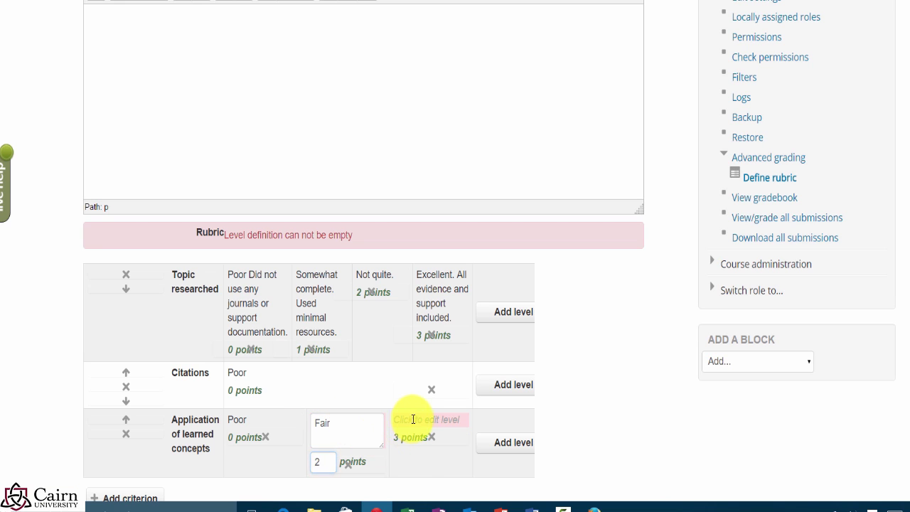
pyautogui.click(412, 419)
pyautogui.write('Excelle')
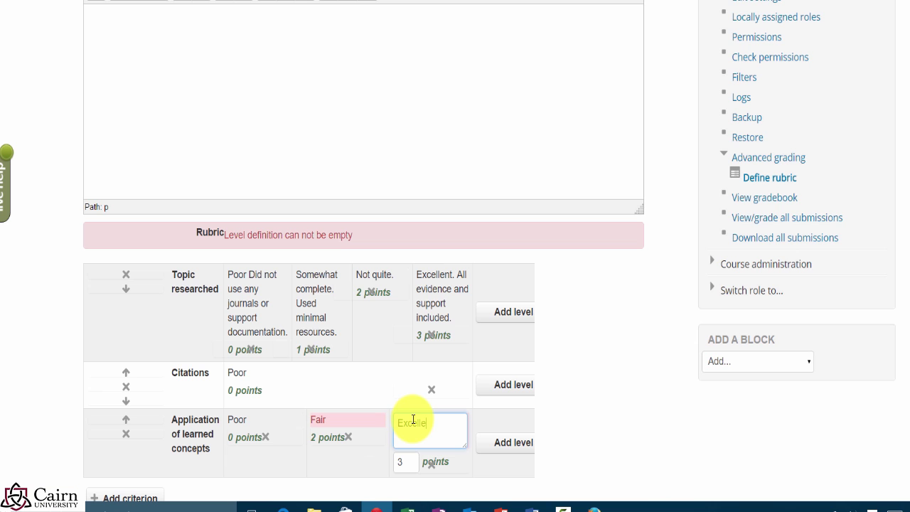
pyautogui.write('nt')
pyautogui.scroll(-3, 409, 418)
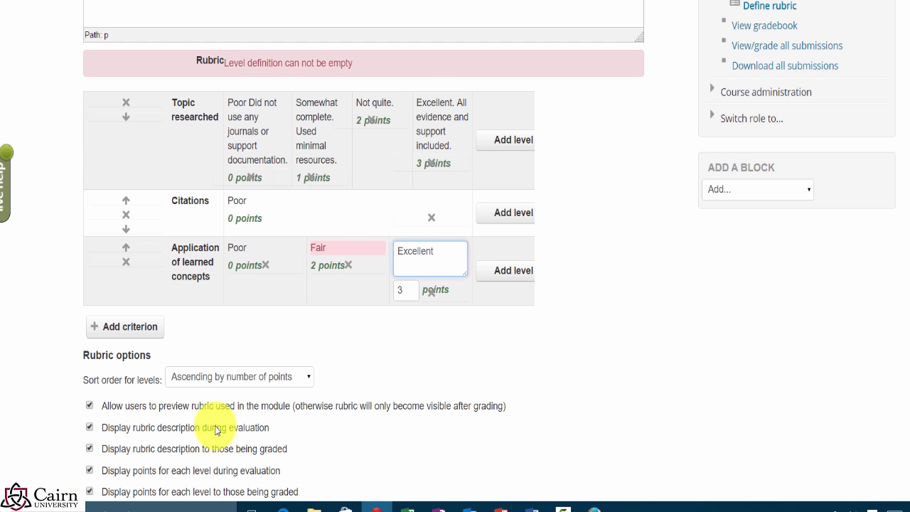
pyautogui.scroll(-3, 215, 426)
pyautogui.click(162, 456)
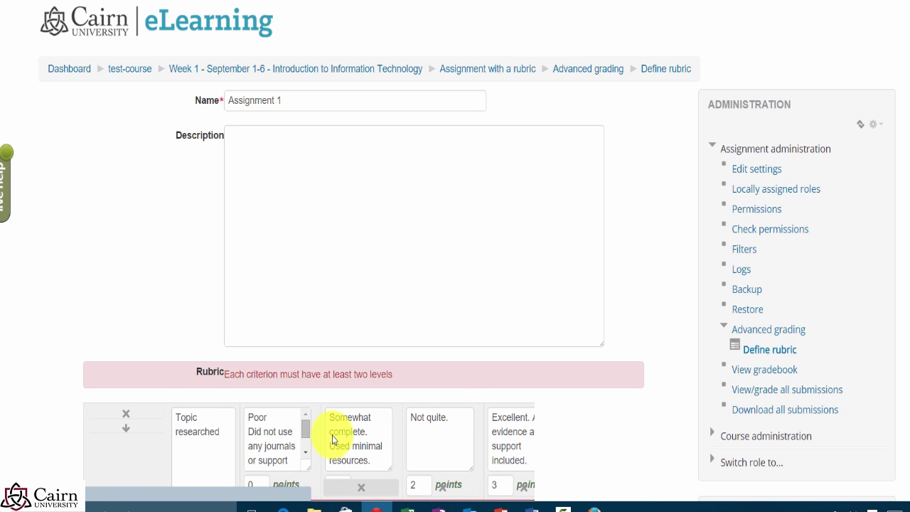
# Step: Give Citations a 1-point Excellent level so the rubric can be saved as ready
pyautogui.scroll(-2, 331, 433)
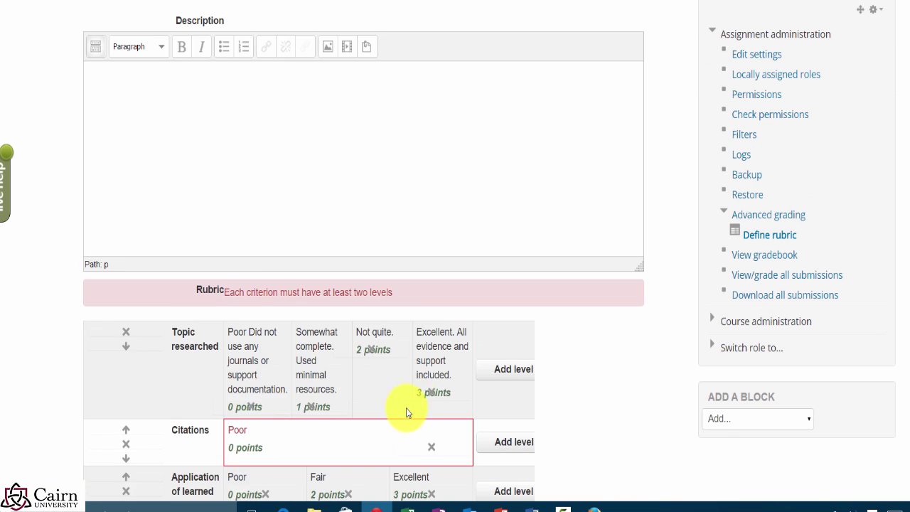
pyautogui.scroll(-3, 406, 412)
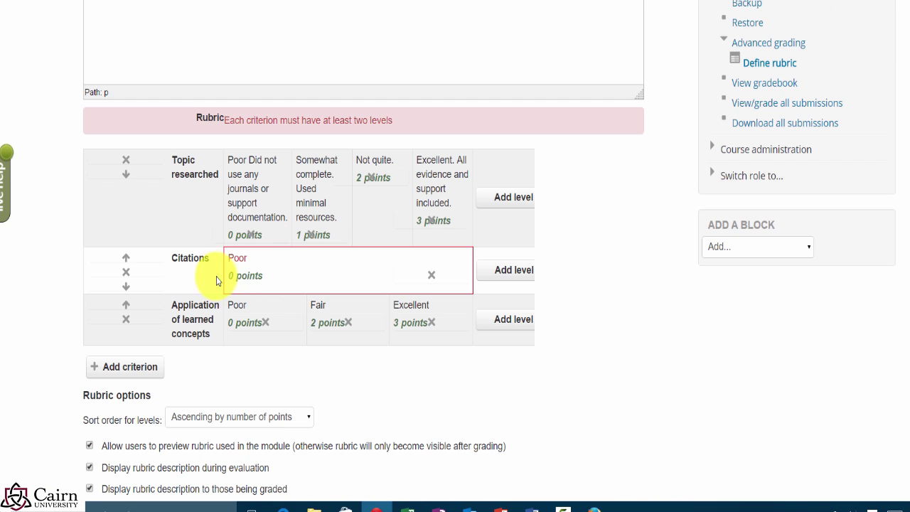
pyautogui.click(495, 274)
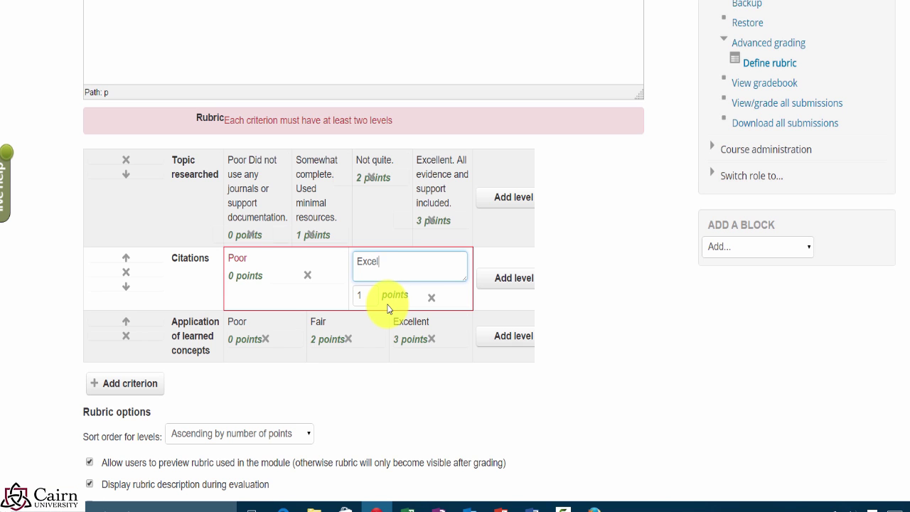
pyautogui.write('Excellent')
pyautogui.click(645, 262)
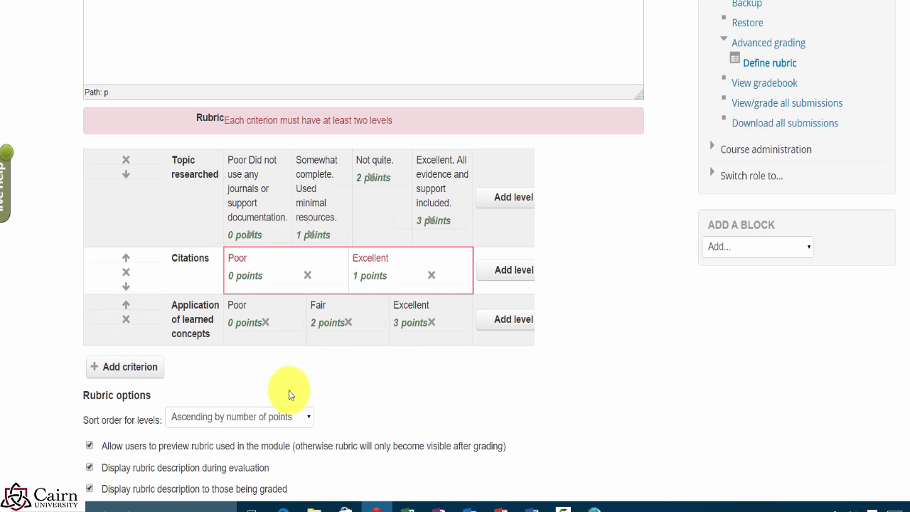
pyautogui.scroll(-2, 289, 390)
pyautogui.scroll(-3, 448, 373)
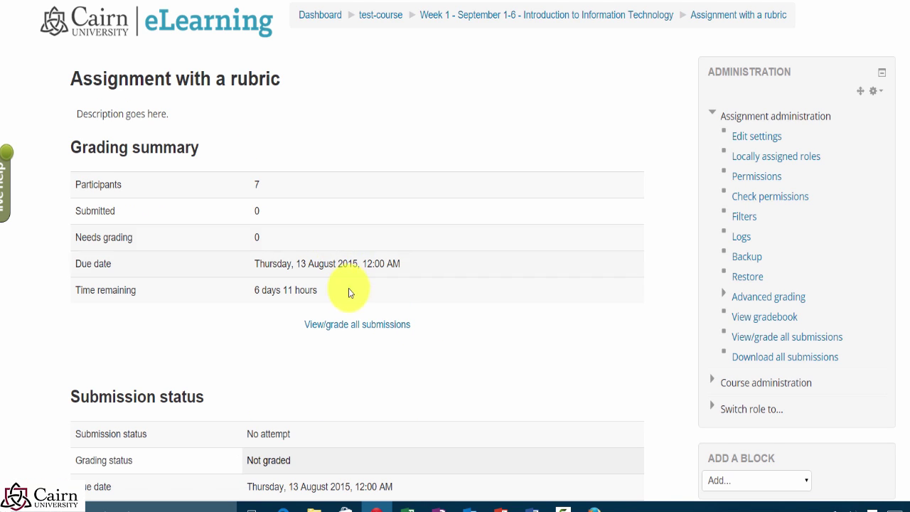
# Step: List all submissions for Assignment with a rubric and open the first student for grading
pyautogui.click(351, 330)
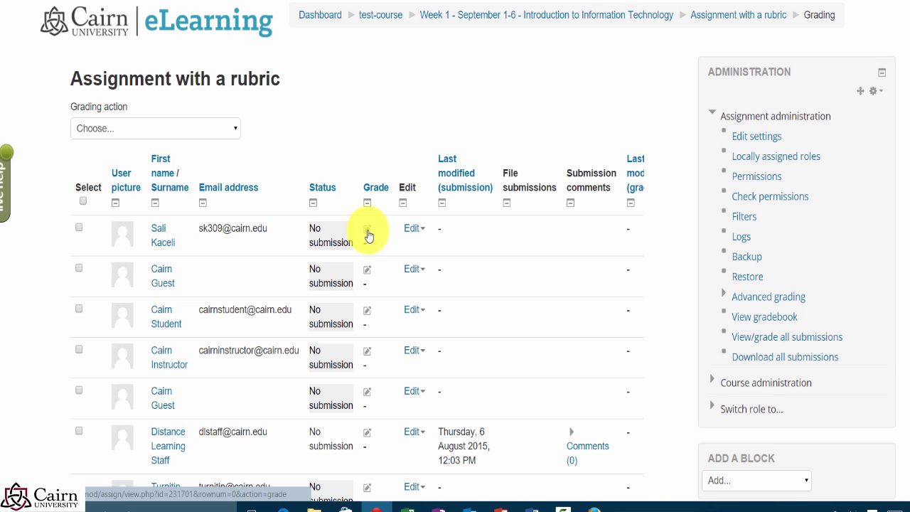
pyautogui.click(368, 232)
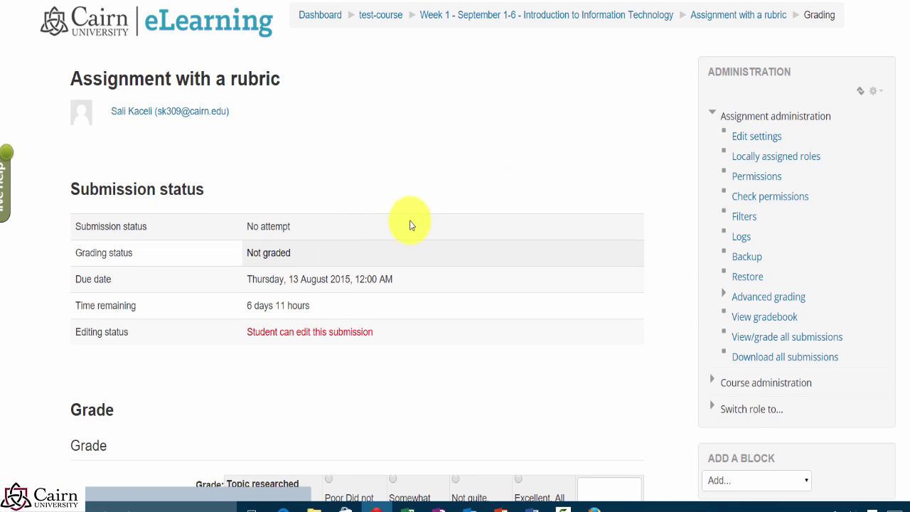
pyautogui.scroll(-3, 412, 221)
pyautogui.scroll(-2, 410, 234)
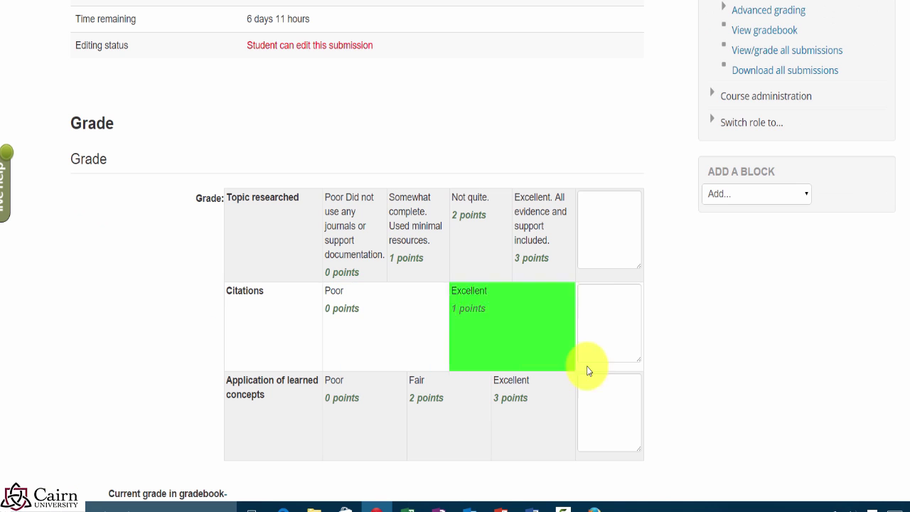
pyautogui.scroll(-1, 474, 290)
pyautogui.scroll(-1, 472, 287)
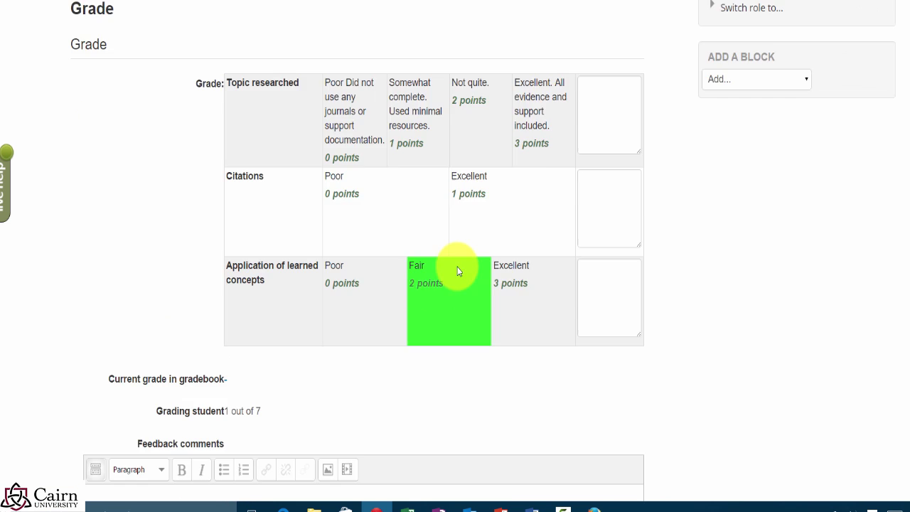
pyautogui.scroll(4, 430, 253)
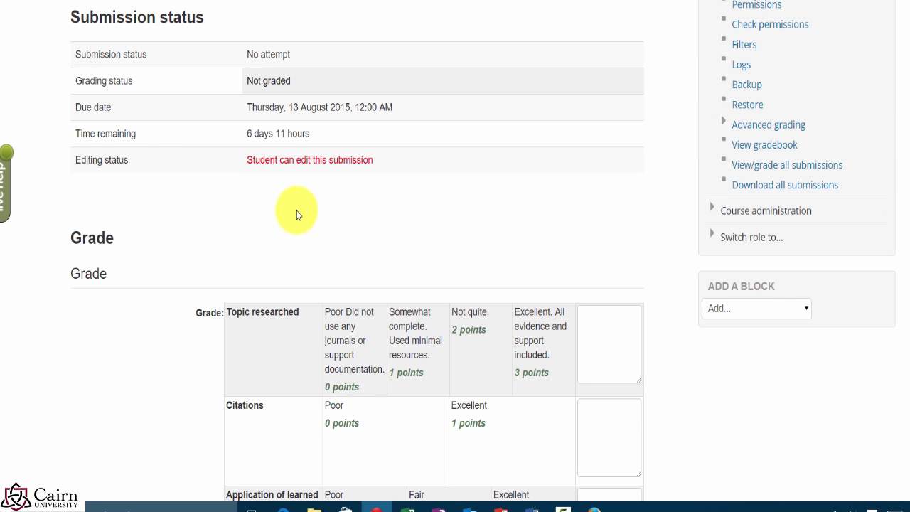
pyautogui.click(487, 349)
pyautogui.click(518, 426)
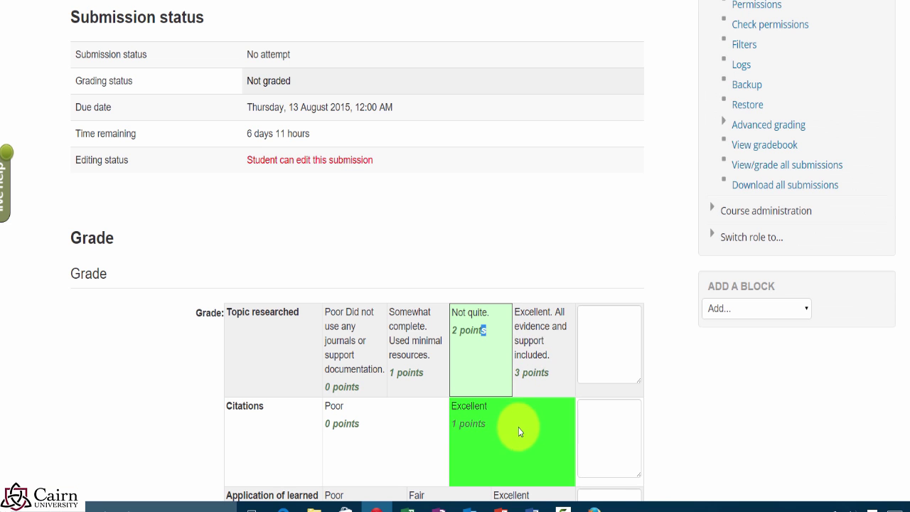
pyautogui.scroll(-2, 630, 392)
pyautogui.click(545, 392)
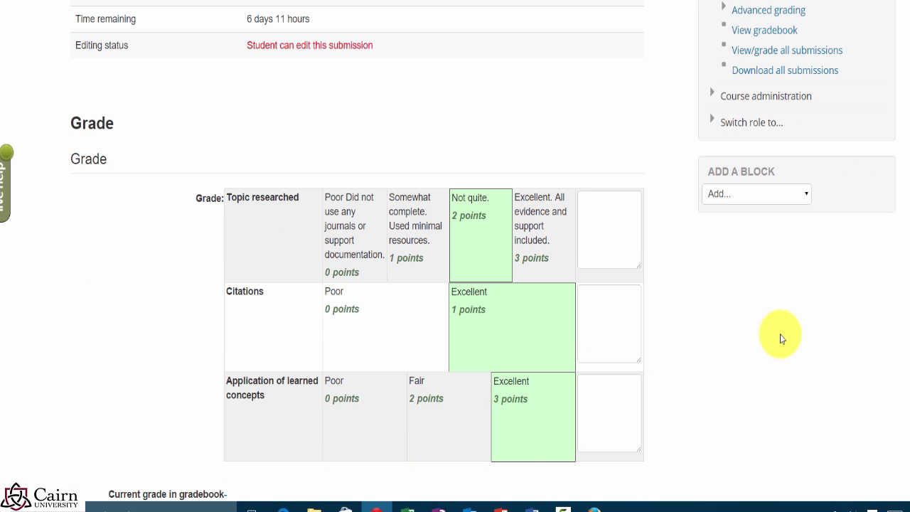
pyautogui.scroll(-6, 450, 383)
pyautogui.click(279, 346)
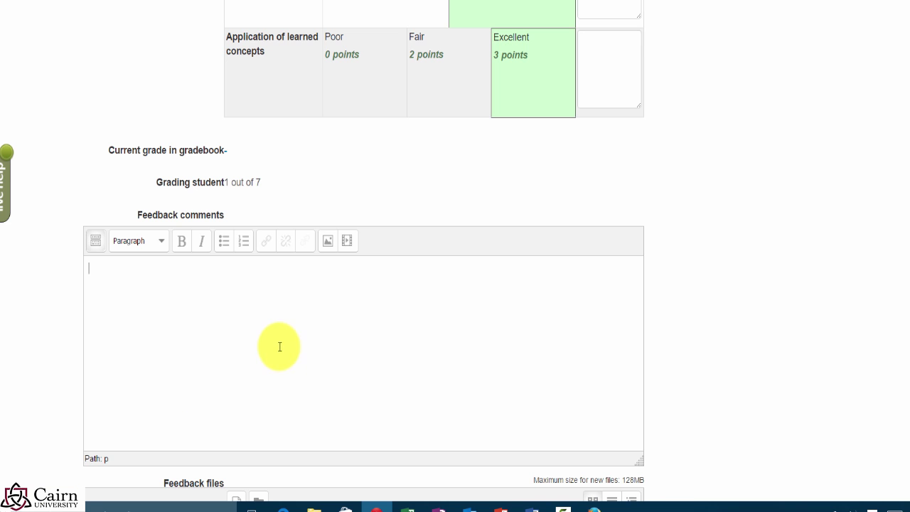
pyautogui.write('sdfsdfs')
pyautogui.scroll(-5, 278, 347)
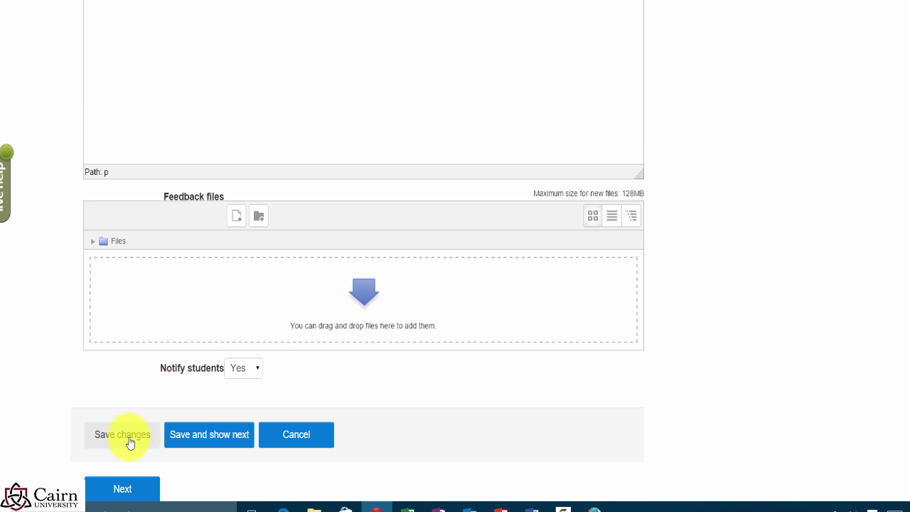
pyautogui.click(130, 442)
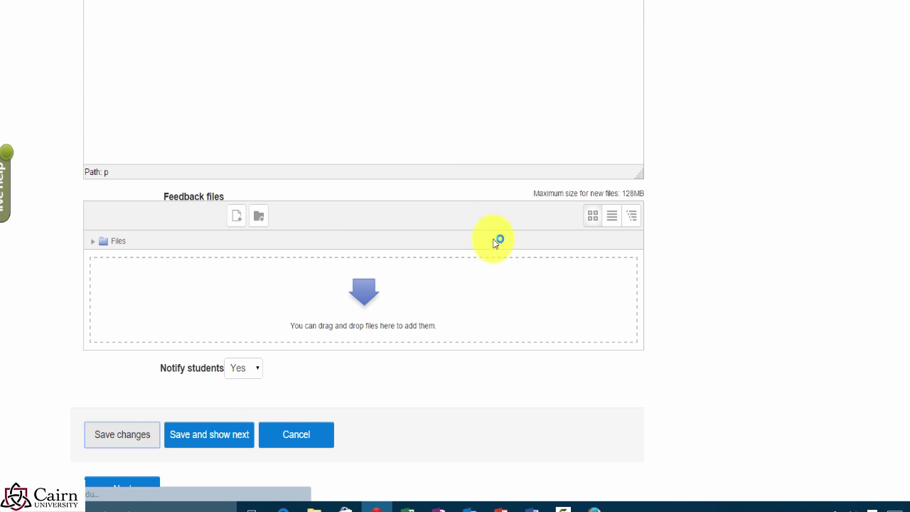
# Step: Return to the first student's submission and verify it reads Graded with 85.71 (B+)
pyautogui.click(361, 215)
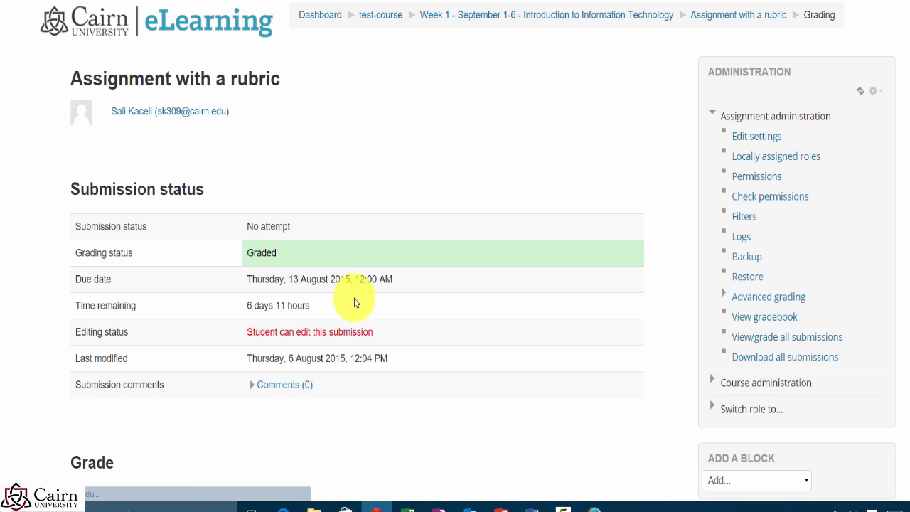
pyautogui.scroll(-5, 377, 341)
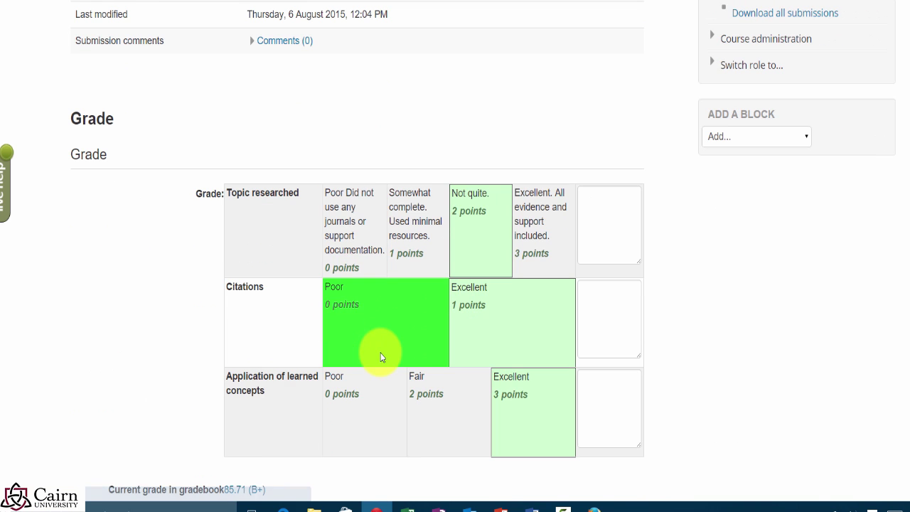
pyautogui.scroll(-1, 832, 335)
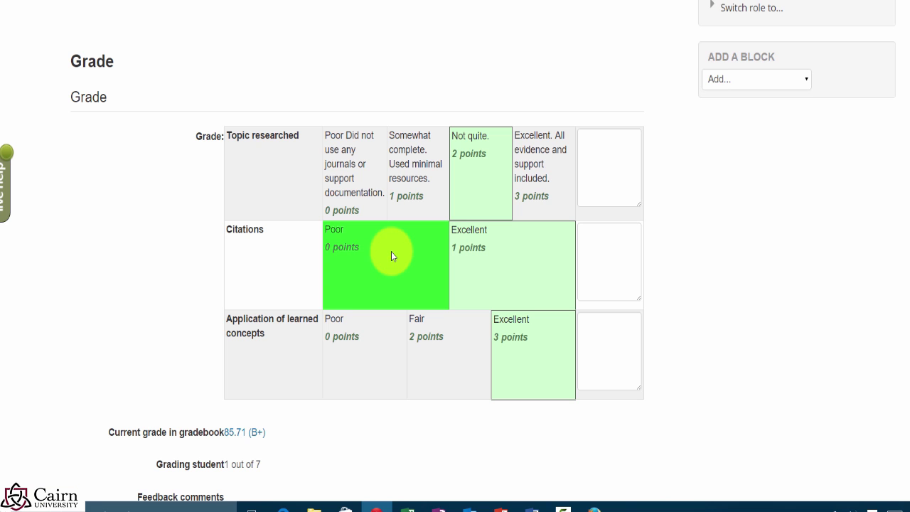
pyautogui.scroll(6, 554, 60)
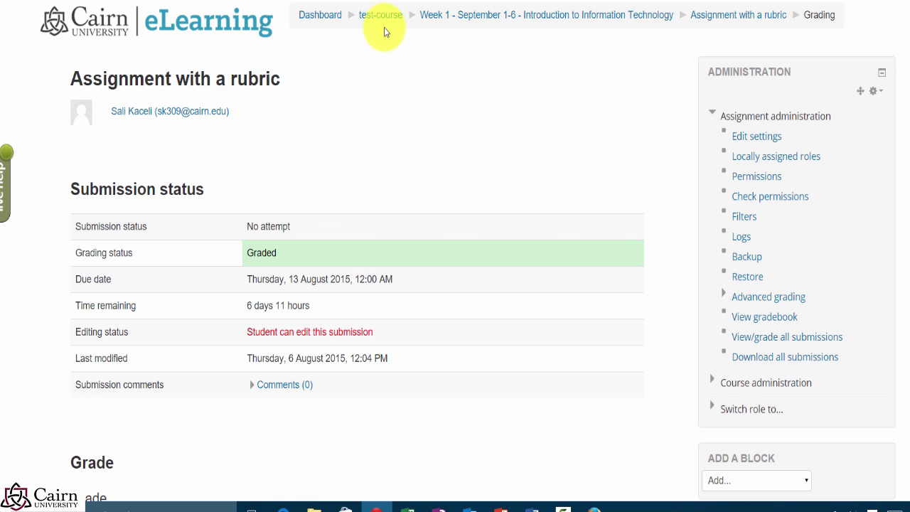
# Step: Make Rubric the active grading method for Assignment 1: Reflection Paper in test-course
pyautogui.click(381, 22)
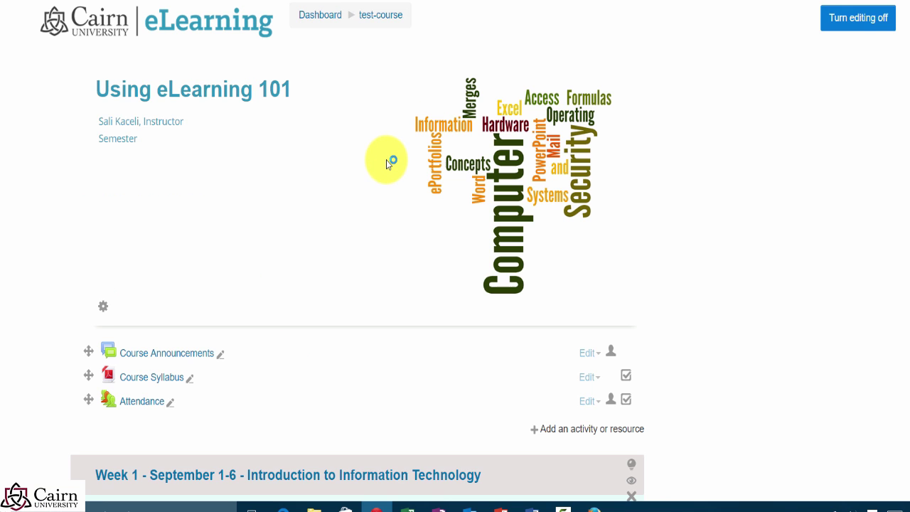
pyautogui.scroll(-3, 355, 214)
pyautogui.scroll(-5, 324, 244)
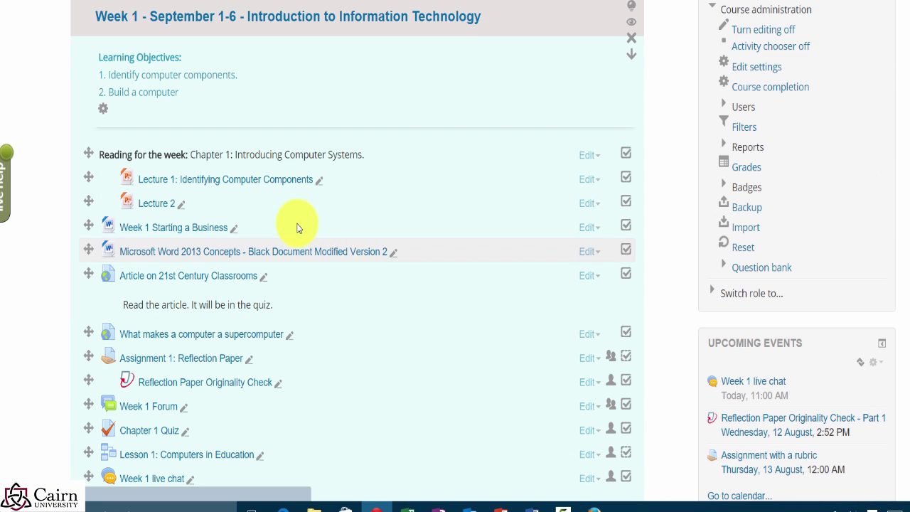
pyautogui.scroll(-1, 335, 240)
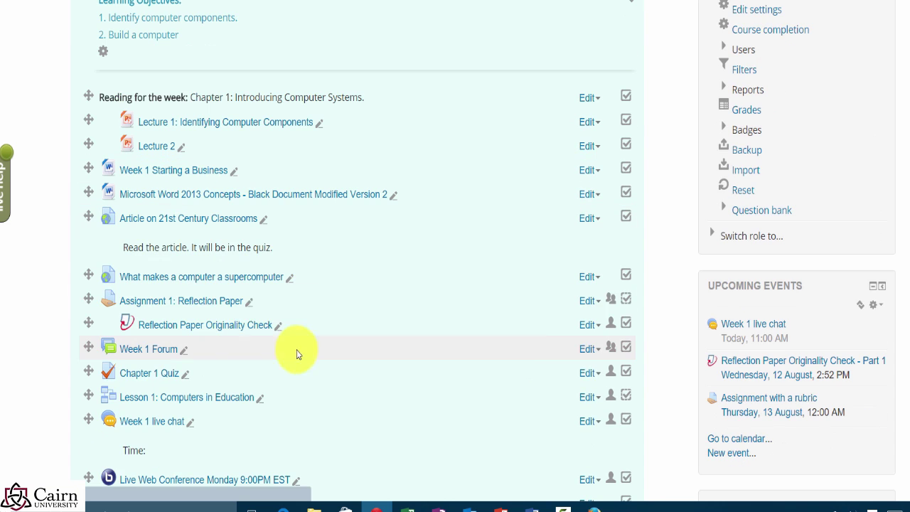
pyautogui.click(191, 303)
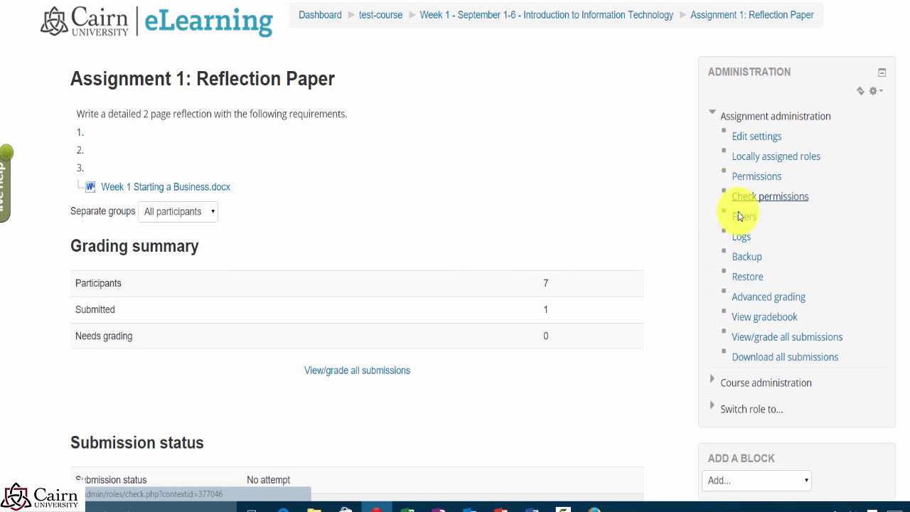
pyautogui.click(750, 299)
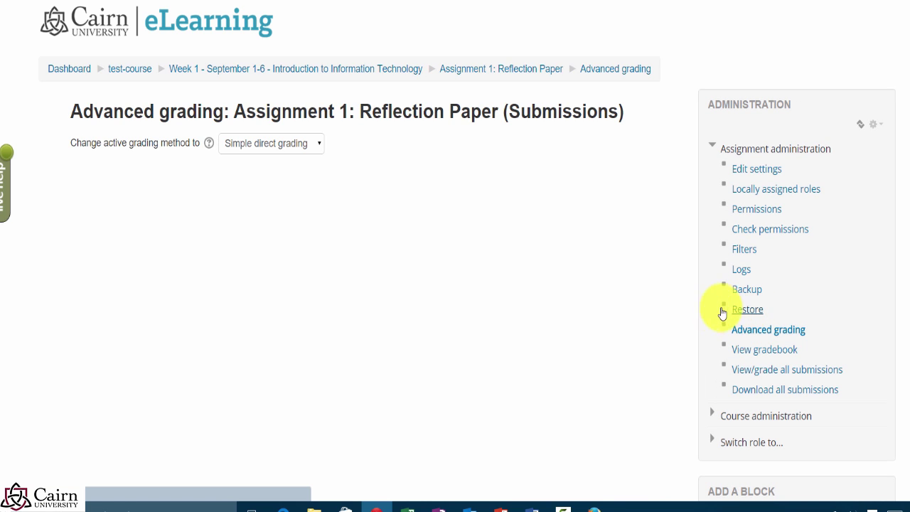
pyautogui.click(260, 146)
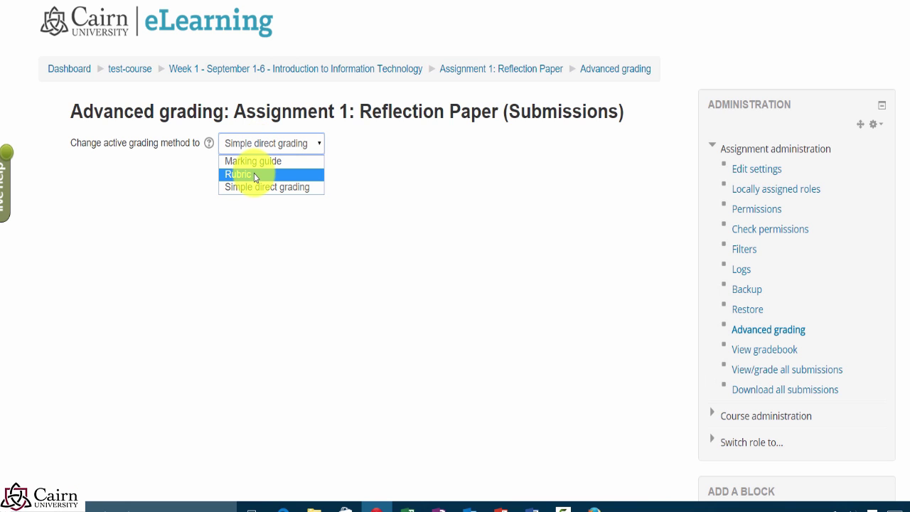
pyautogui.click(255, 177)
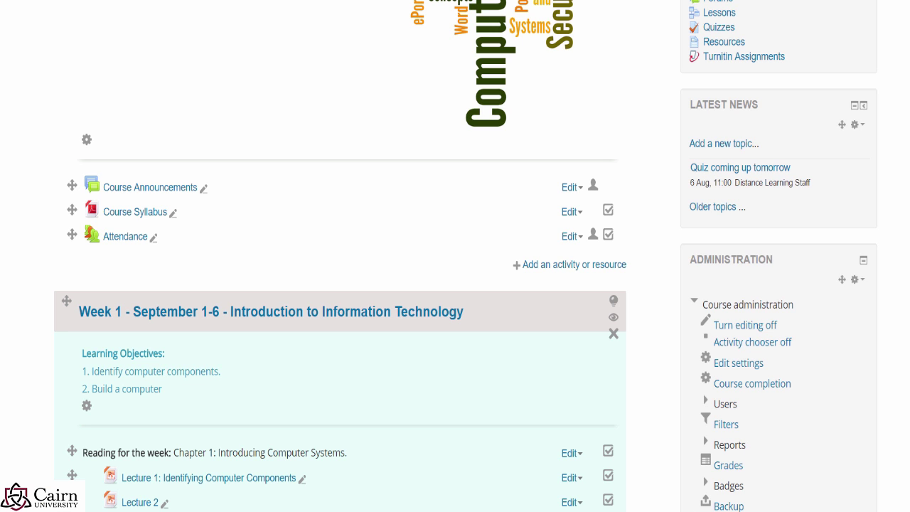
# Step: Choose Feedback in Topic 2's activity chooser and add it
pyautogui.scroll(-6, 192, 372)
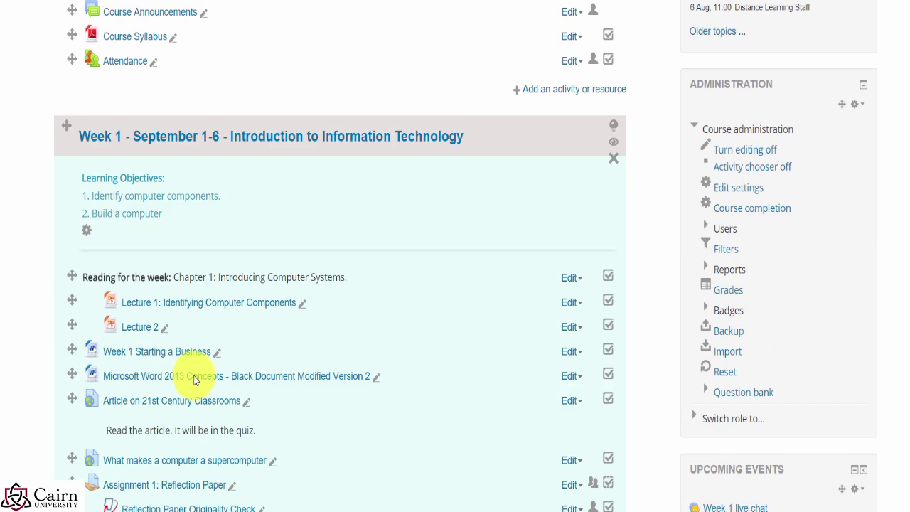
pyautogui.scroll(-4, 213, 393)
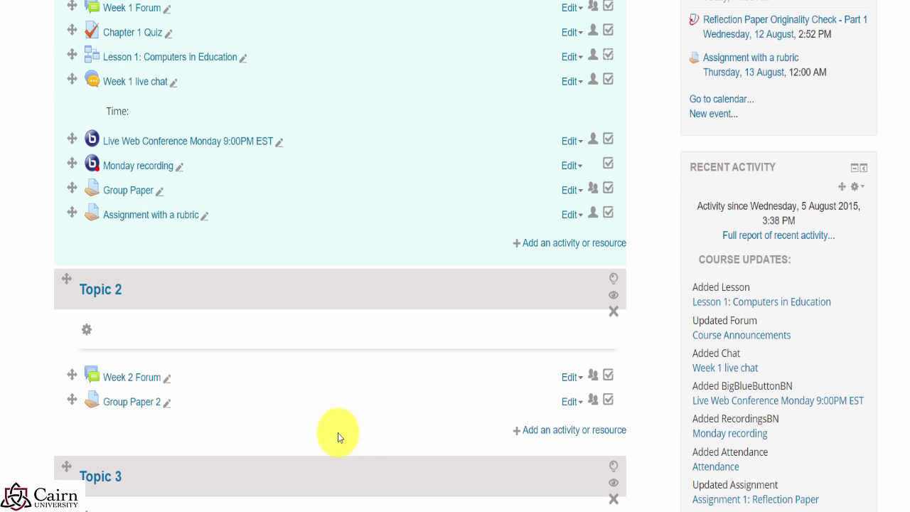
pyautogui.click(532, 432)
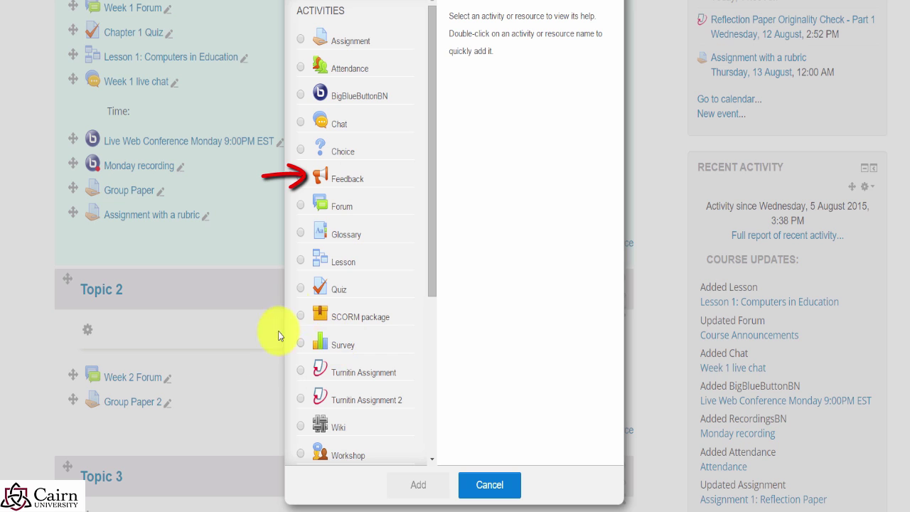
pyautogui.click(346, 186)
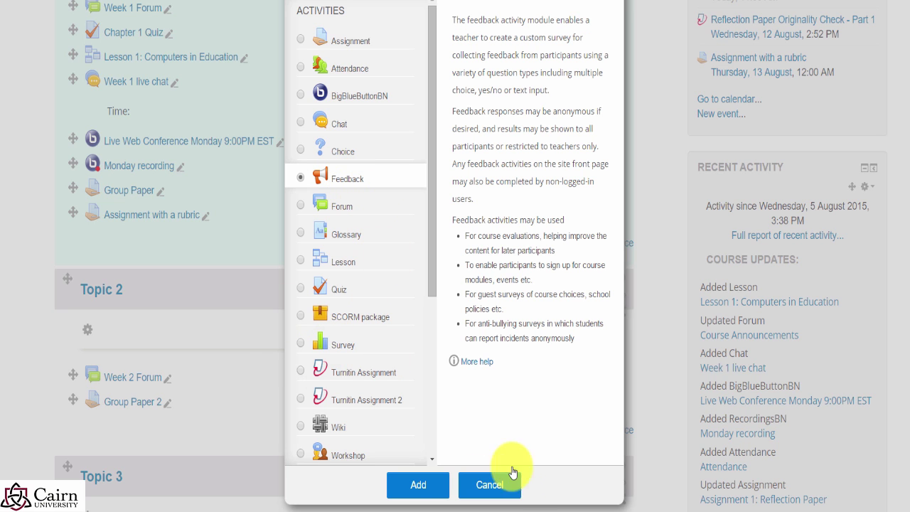
pyautogui.click(434, 486)
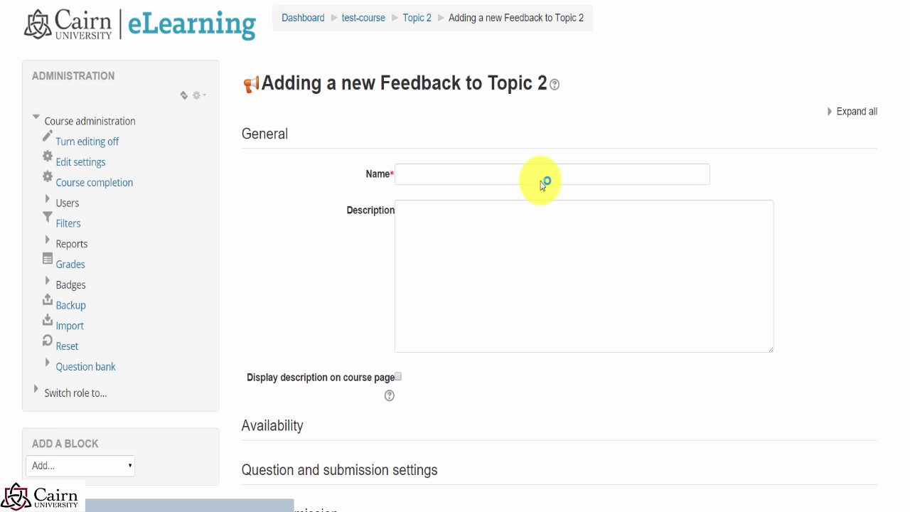
# Step: Name the feedback 'Survey 1', describe it as checking how the class is going, and expand Availability
pyautogui.click(526, 183)
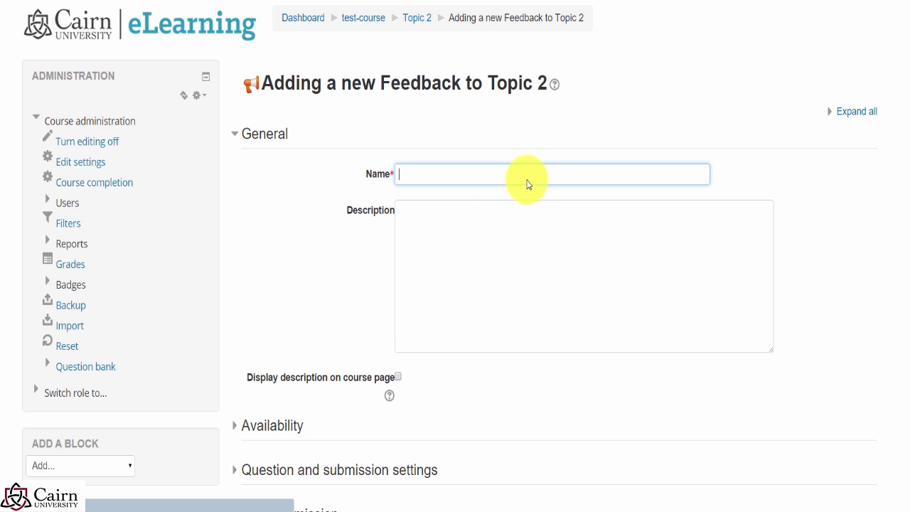
pyautogui.write('Survey 1')
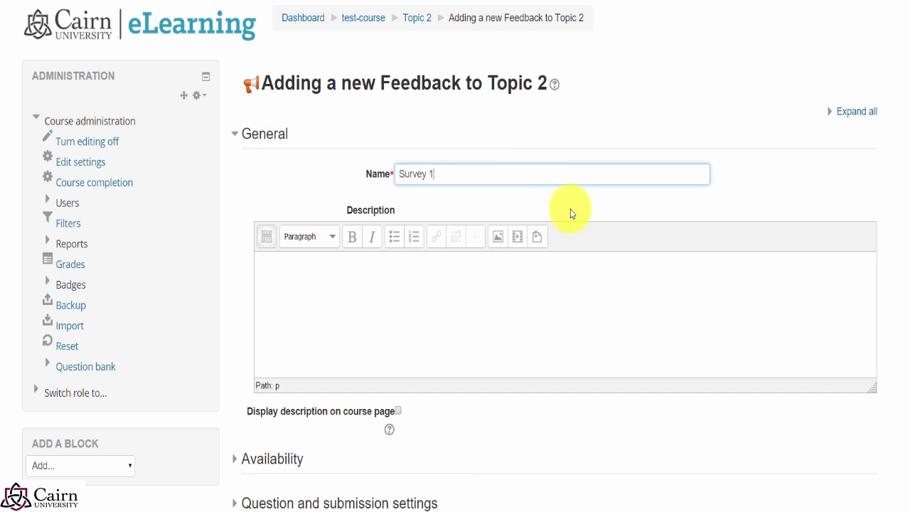
pyautogui.click(456, 299)
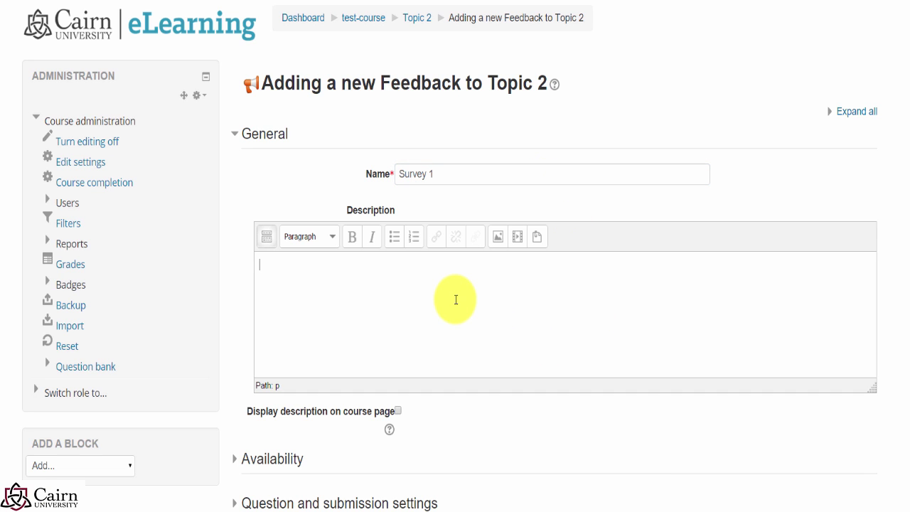
pyautogui.write('Just wanted to get a feel from everyone in the class how things are going so far.')
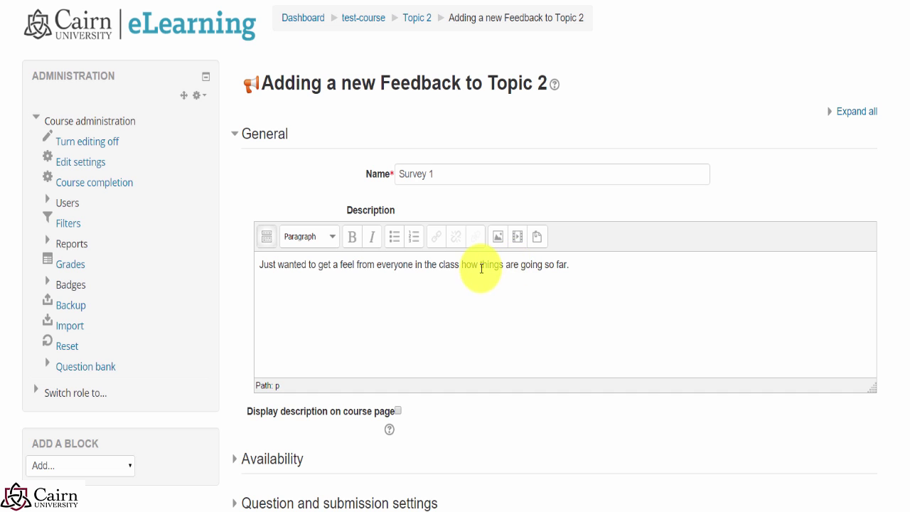
pyautogui.scroll(-3, 482, 268)
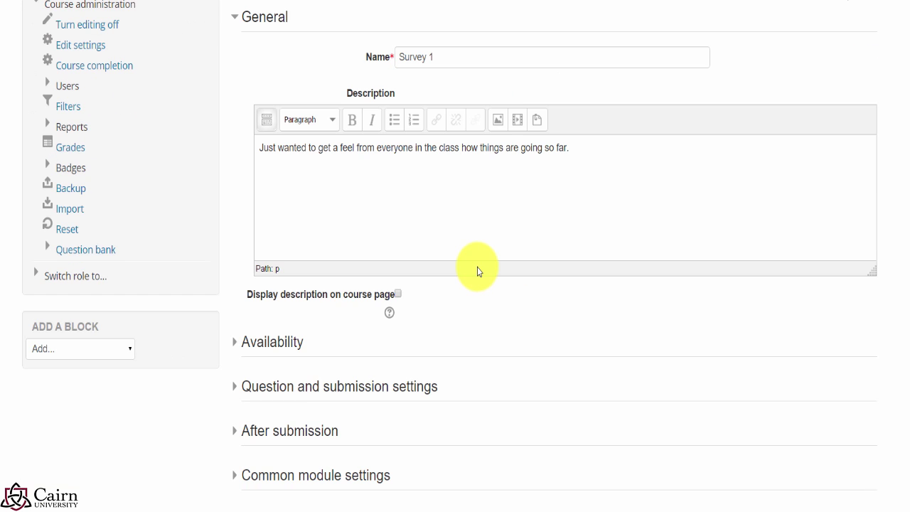
pyautogui.click(272, 342)
pyautogui.scroll(-3, 596, 407)
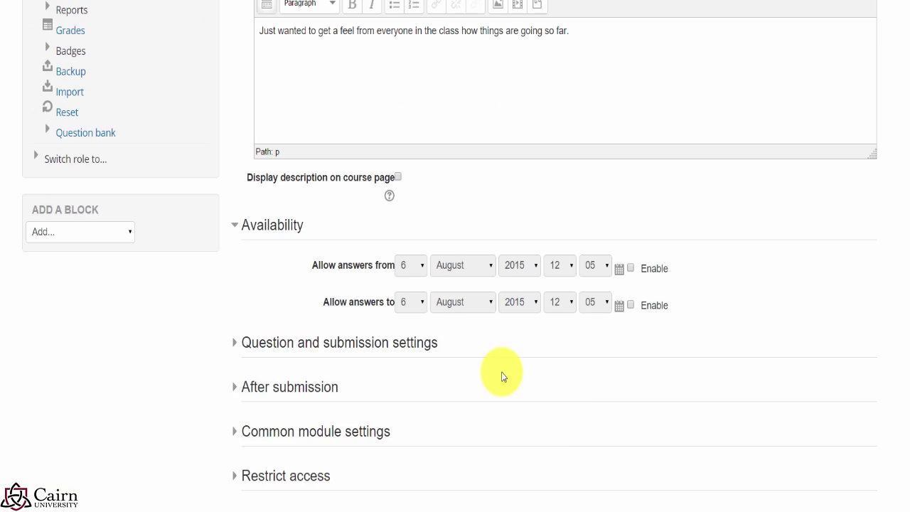
# Step: Keep Survey 1's user names anonymous and multiple submissions disallowed
pyautogui.click(273, 348)
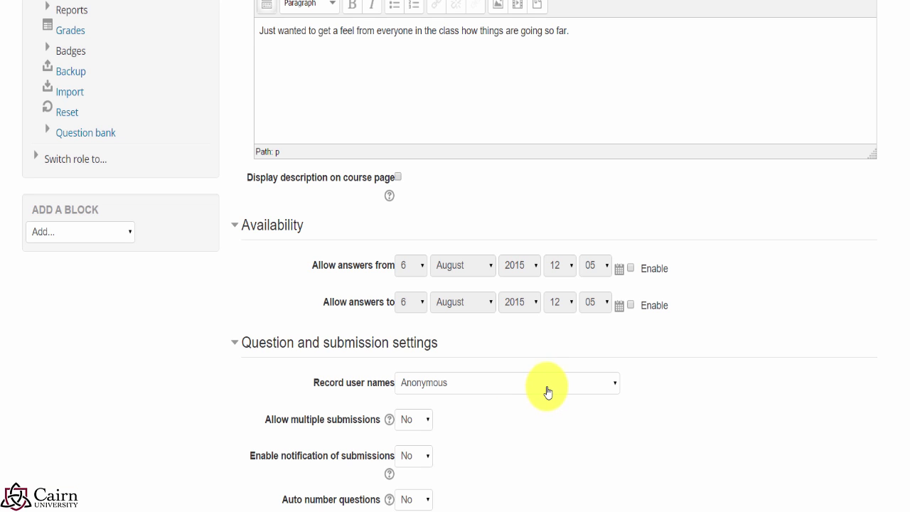
pyautogui.click(545, 394)
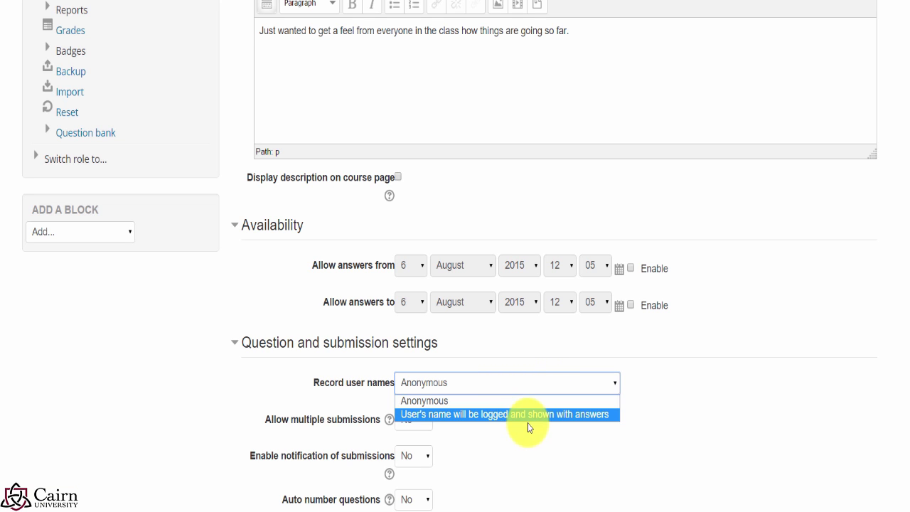
pyautogui.click(746, 416)
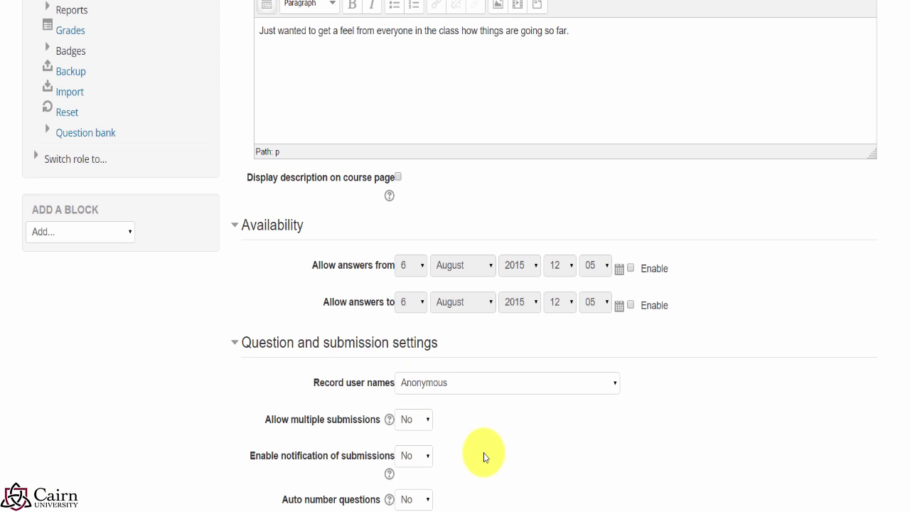
pyautogui.click(419, 428)
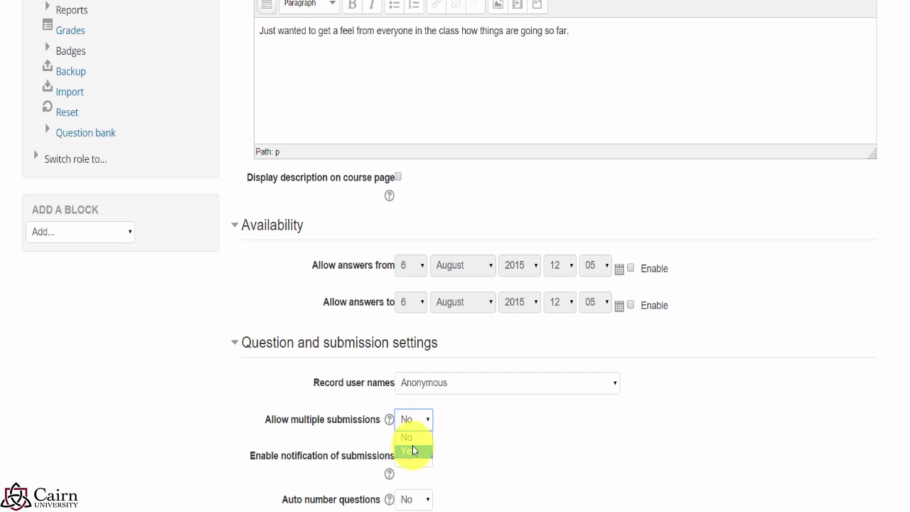
pyautogui.click(417, 437)
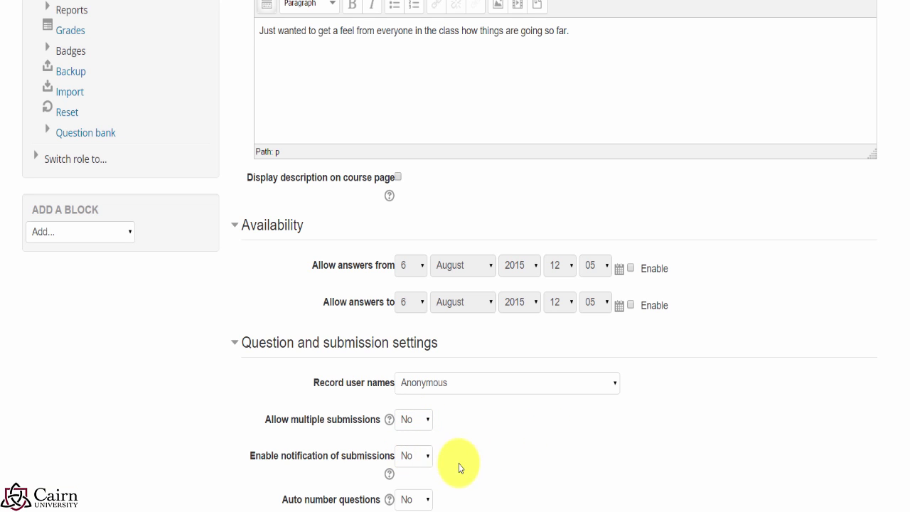
pyautogui.scroll(-2, 459, 468)
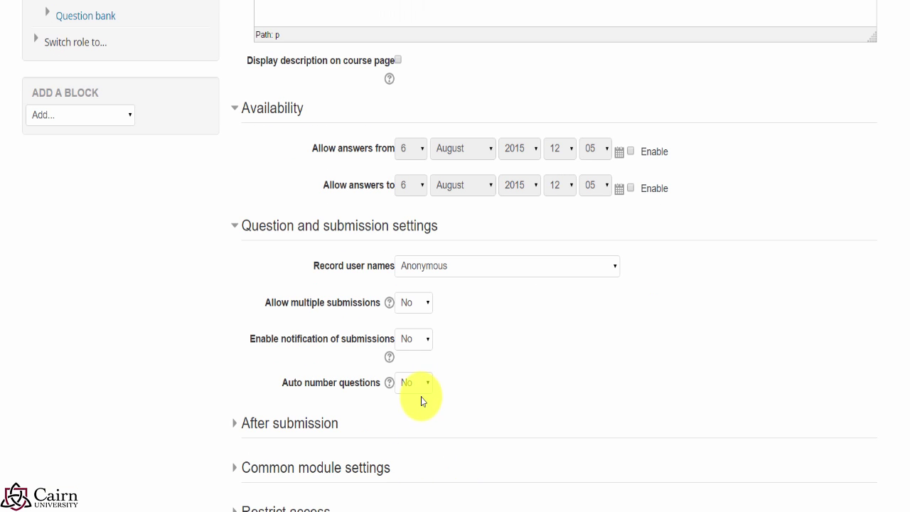
# Step: Set Show analysis page to No in the after-submission settings
pyautogui.click(271, 429)
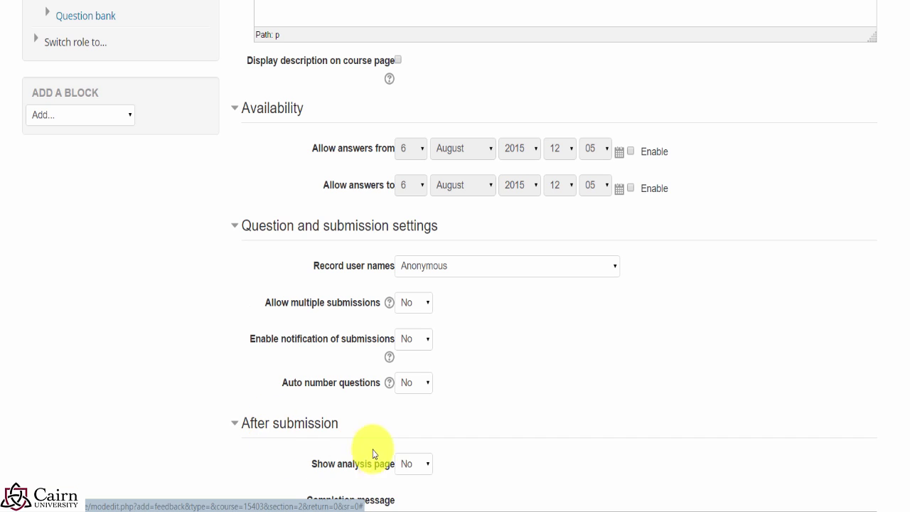
pyautogui.scroll(-2, 519, 434)
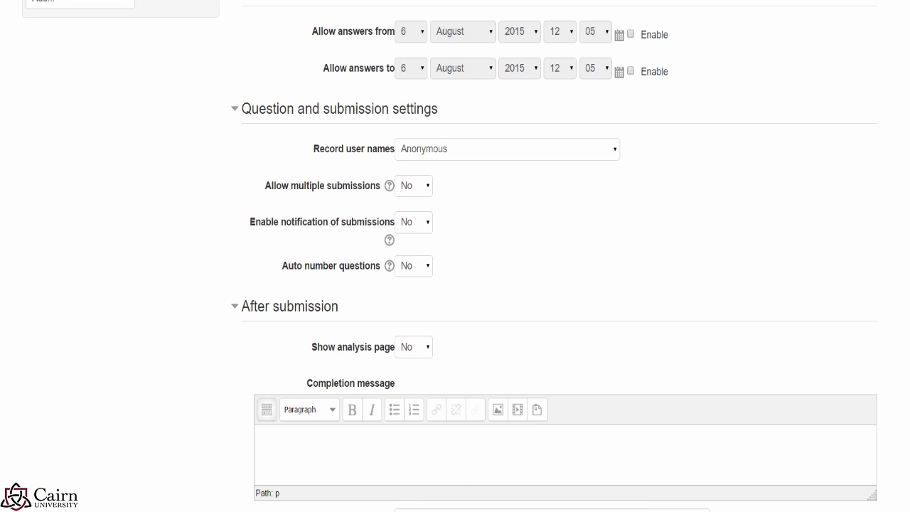
pyautogui.click(419, 348)
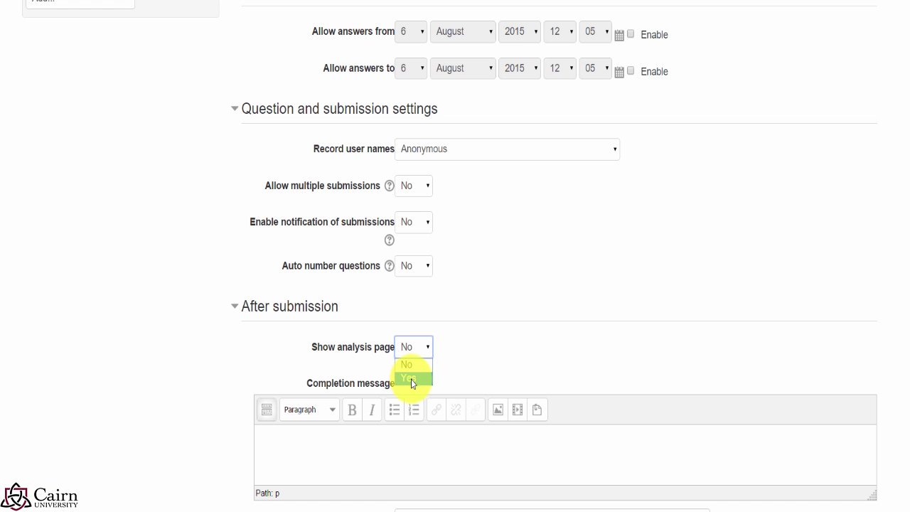
pyautogui.click(411, 379)
pyautogui.click(334, 443)
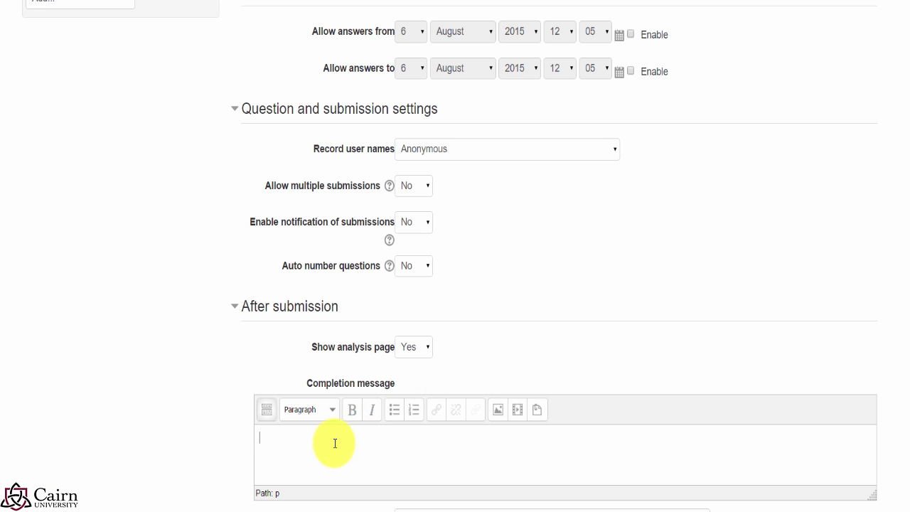
pyautogui.click(417, 347)
pyautogui.click(418, 365)
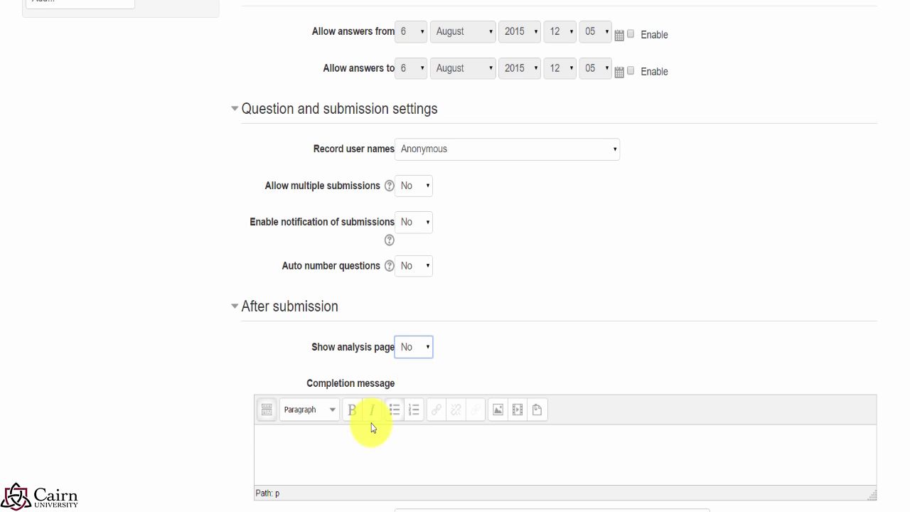
# Step: Enter the completion message 'Thank you for your valuable feedback.' and save and display the survey
pyautogui.click(346, 469)
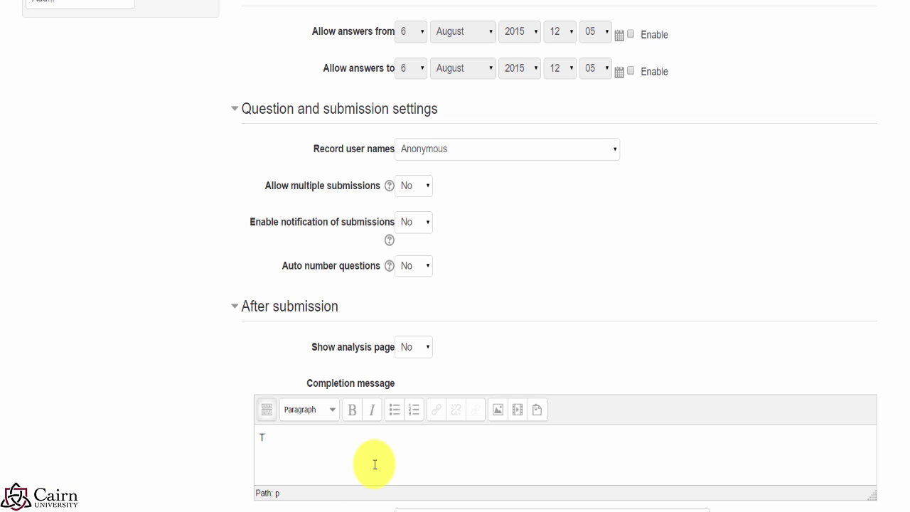
pyautogui.write('Thank you for your valuabl')
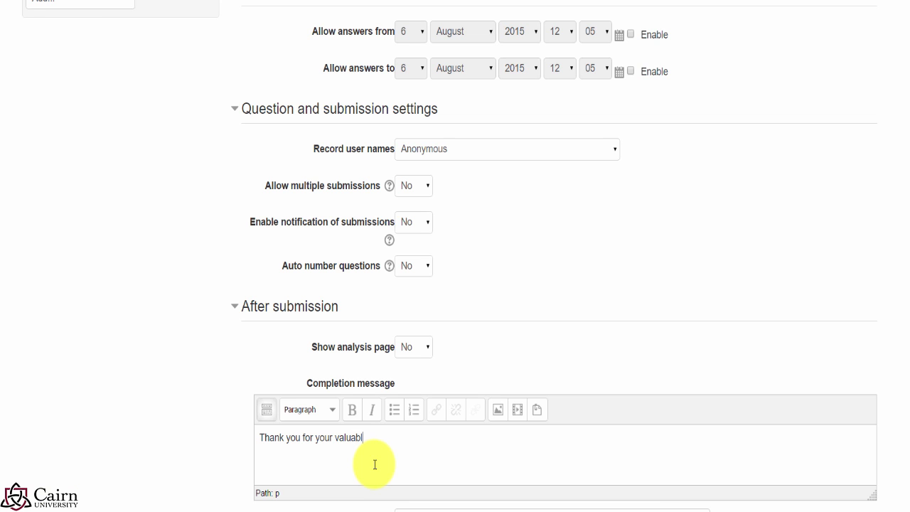
pyautogui.write('e feedback.')
pyautogui.scroll(-3, 374, 465)
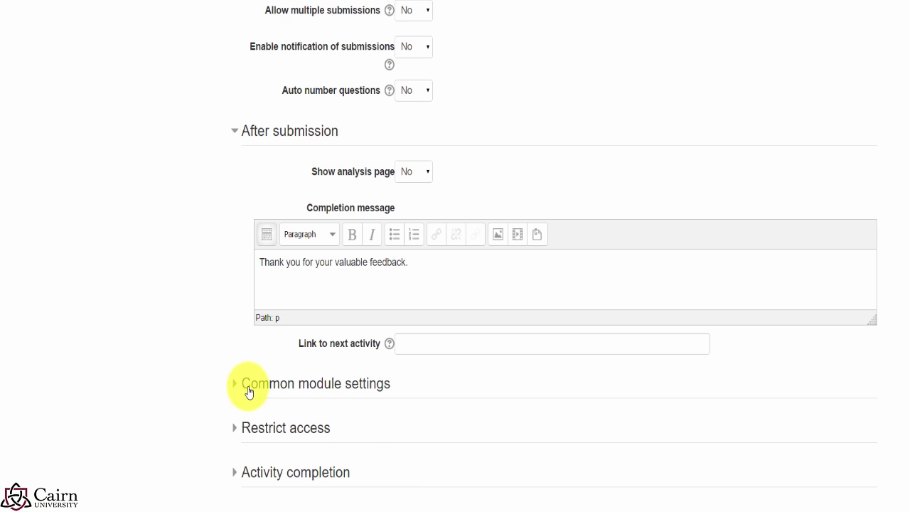
pyautogui.scroll(-2, 559, 426)
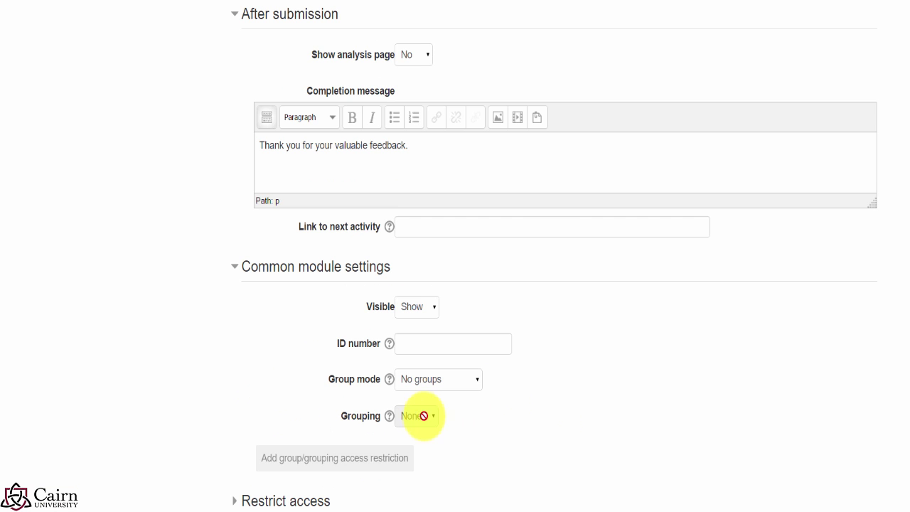
pyautogui.scroll(-1, 506, 415)
pyautogui.scroll(-1, 505, 415)
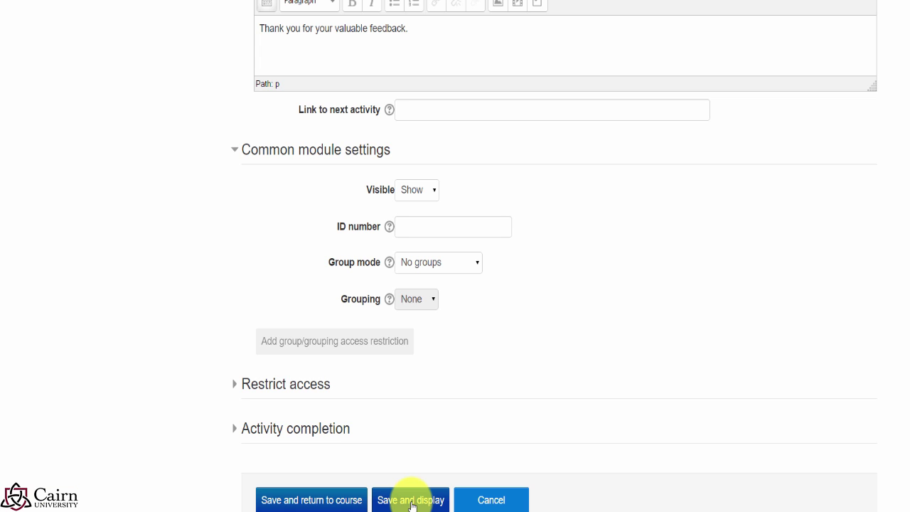
pyautogui.click(406, 498)
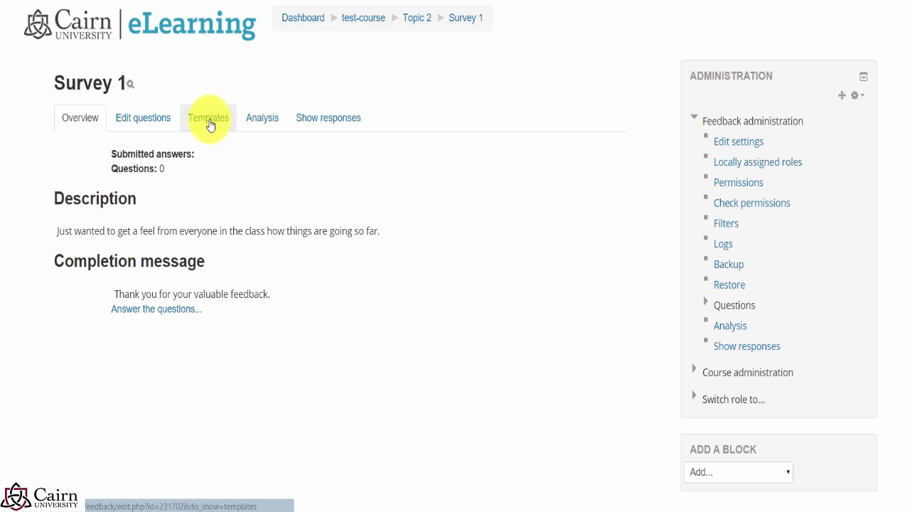
# Step: Look over the Templates dropdown without applying a template, then switch to Edit questions
pyautogui.click(226, 138)
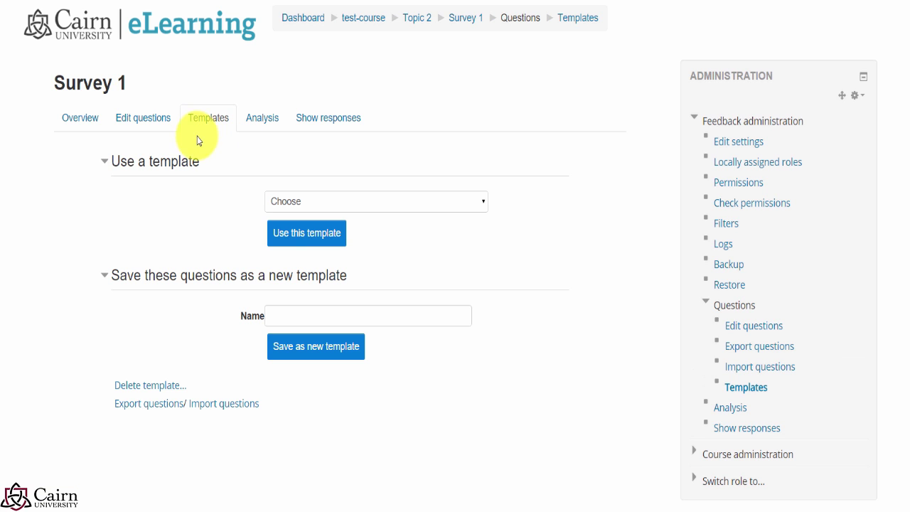
pyautogui.click(298, 205)
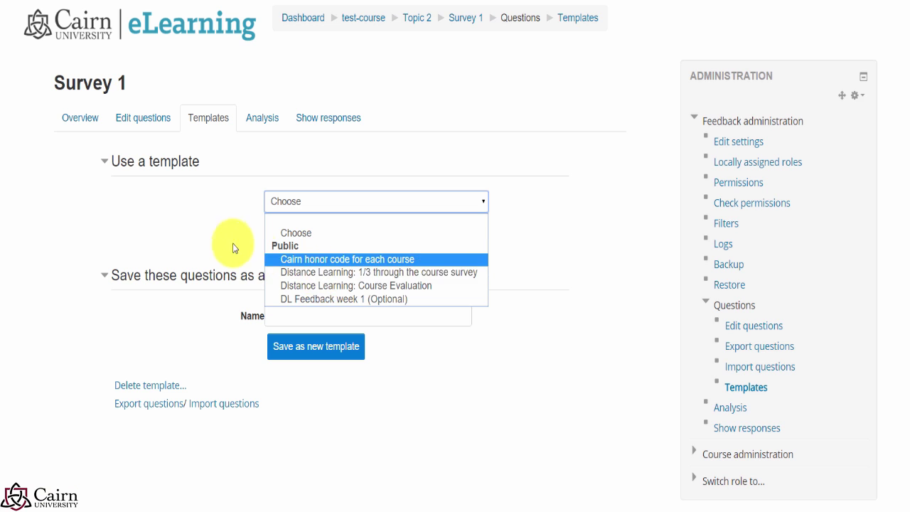
pyautogui.click(193, 221)
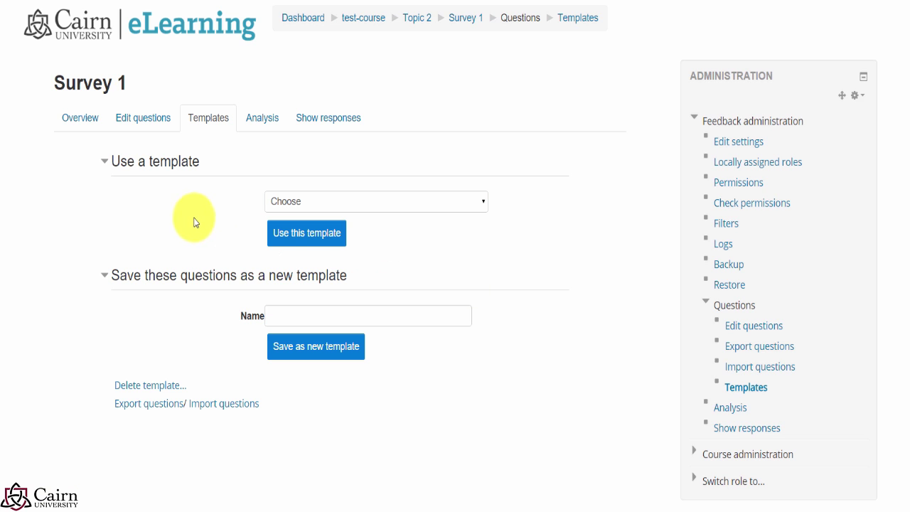
pyautogui.click(122, 124)
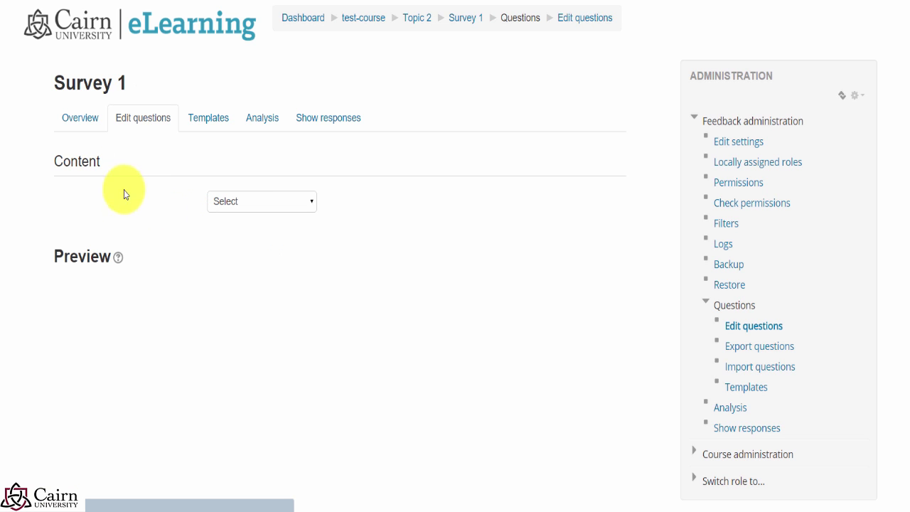
# Step: Add a short text question 'How is the course going so far?' labelled Course progress
pyautogui.click(263, 202)
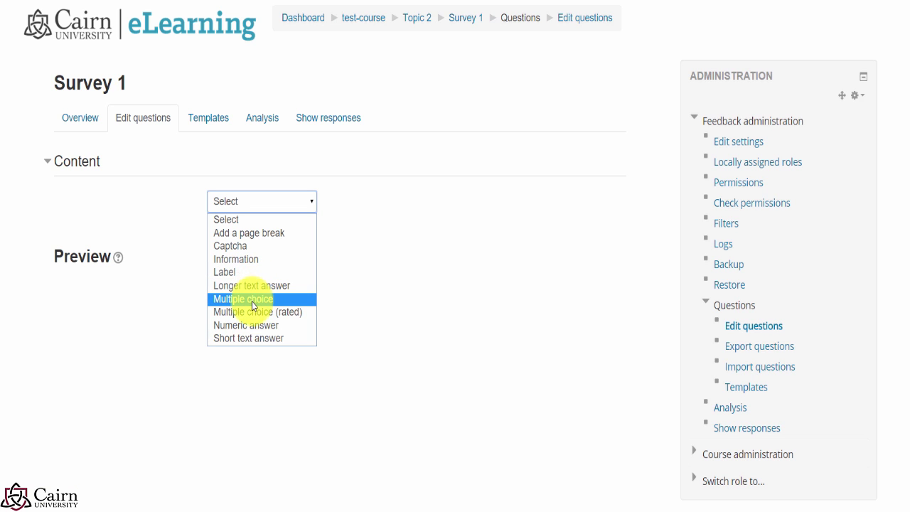
pyautogui.click(243, 339)
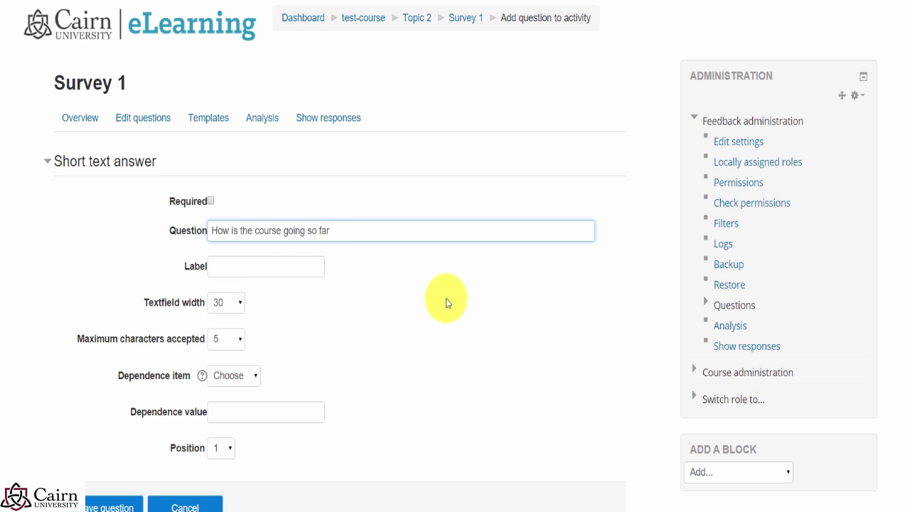
pyautogui.click(259, 270)
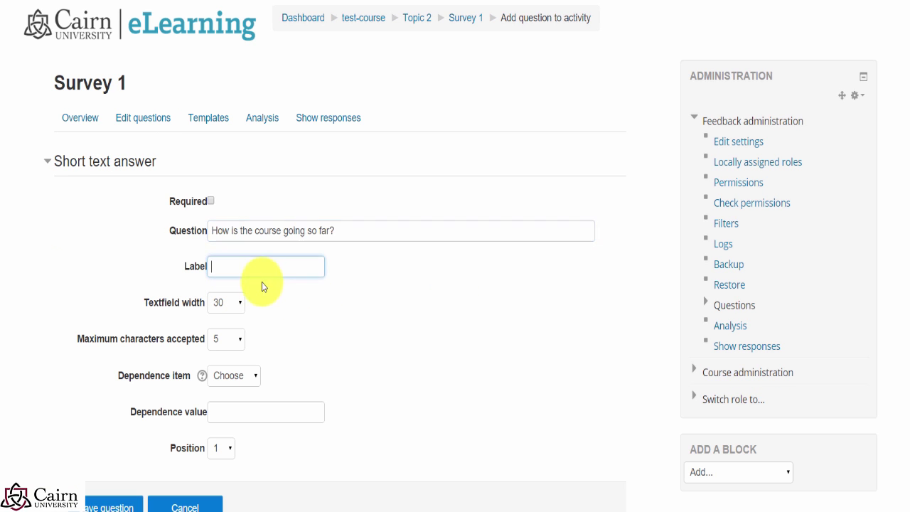
pyautogui.write('Course progress')
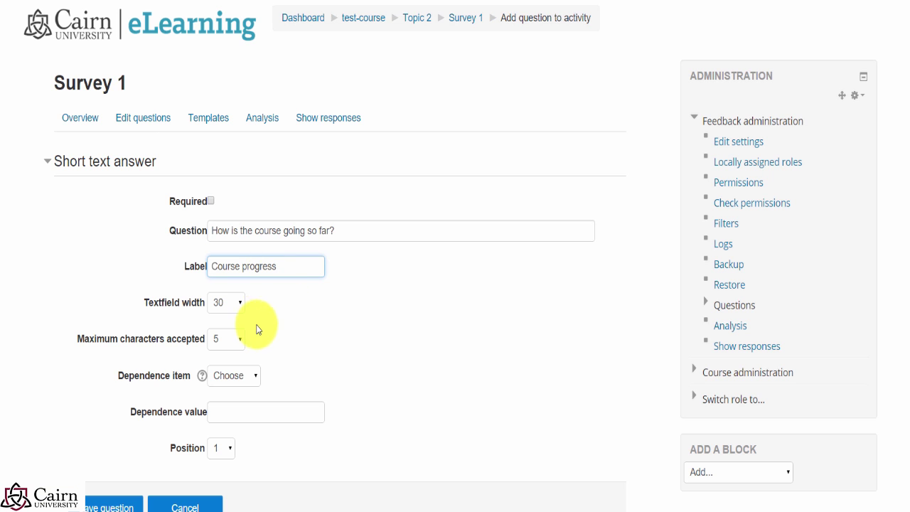
pyautogui.click(237, 305)
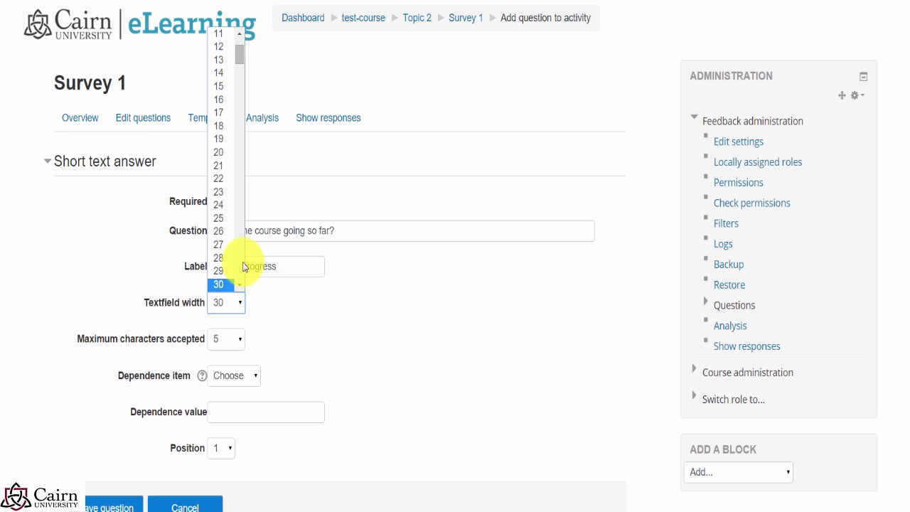
pyautogui.click(343, 336)
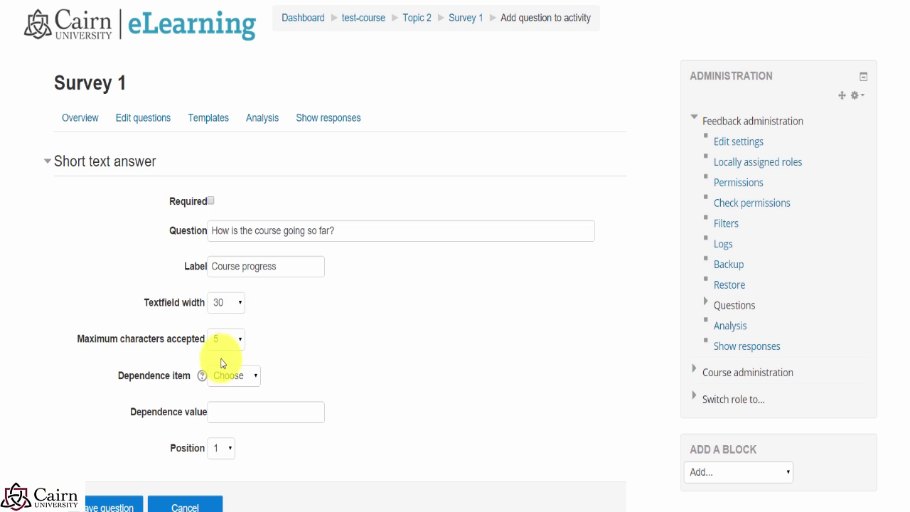
# Step: Set the question's text field width to 255 and save it
pyautogui.scroll(-2, 313, 381)
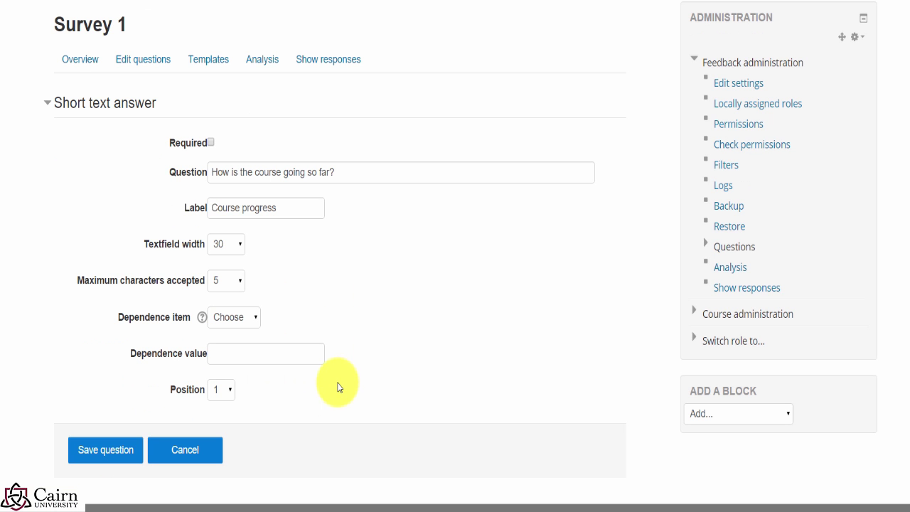
pyautogui.scroll(2, 322, 385)
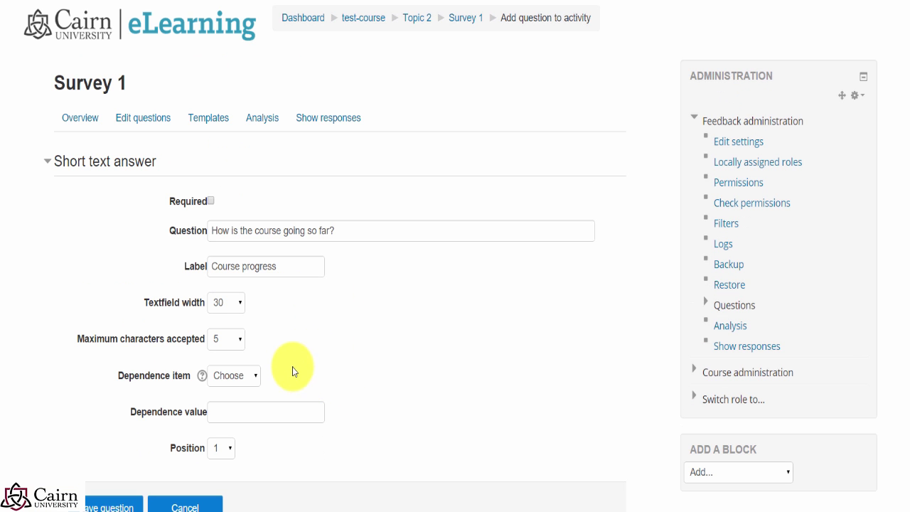
pyautogui.scroll(-2, 140, 475)
pyautogui.scroll(-2, 139, 474)
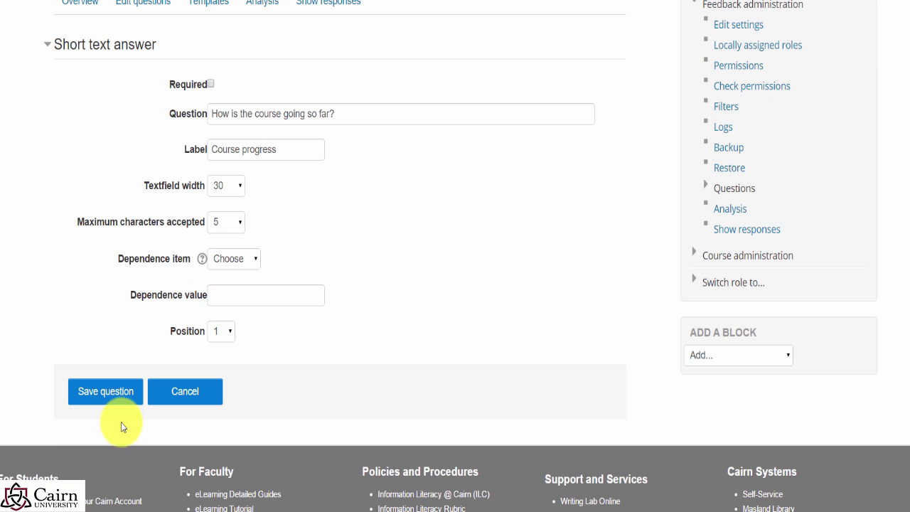
pyautogui.click(238, 187)
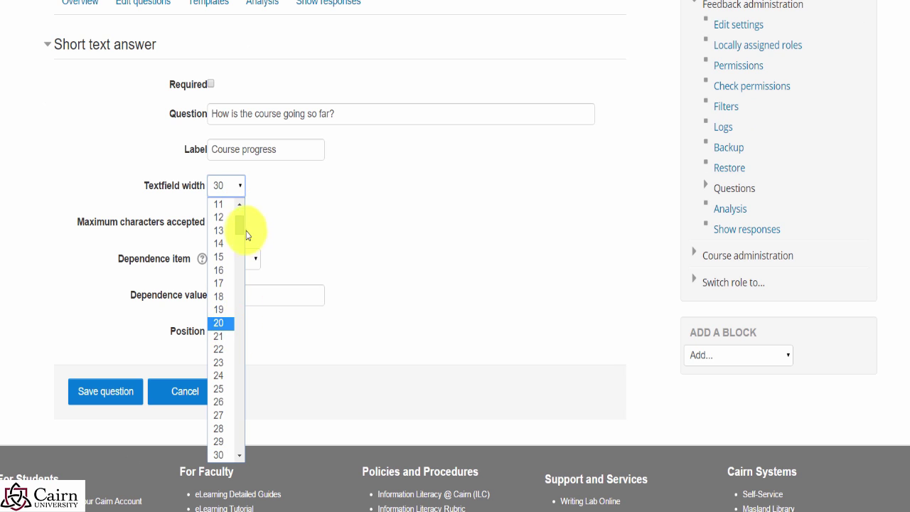
pyautogui.moveTo(244, 229); pyautogui.dragTo(197, 452)
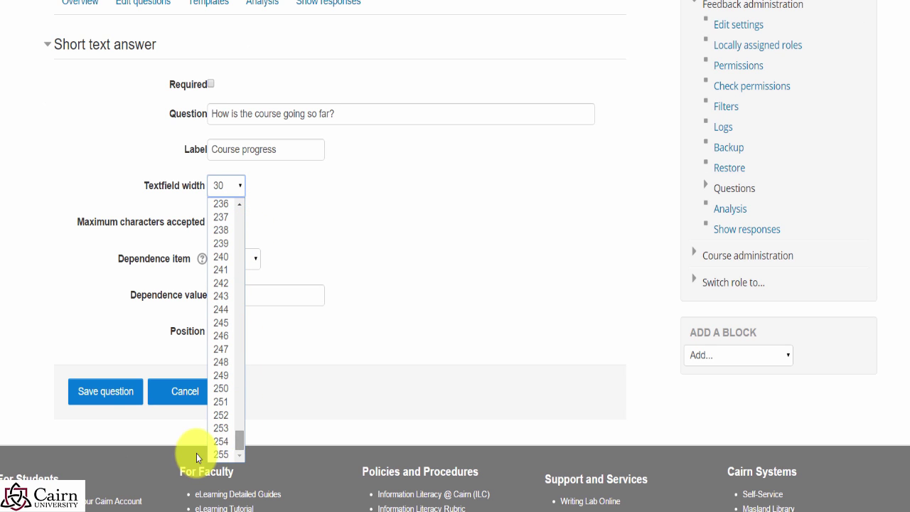
pyautogui.click(220, 454)
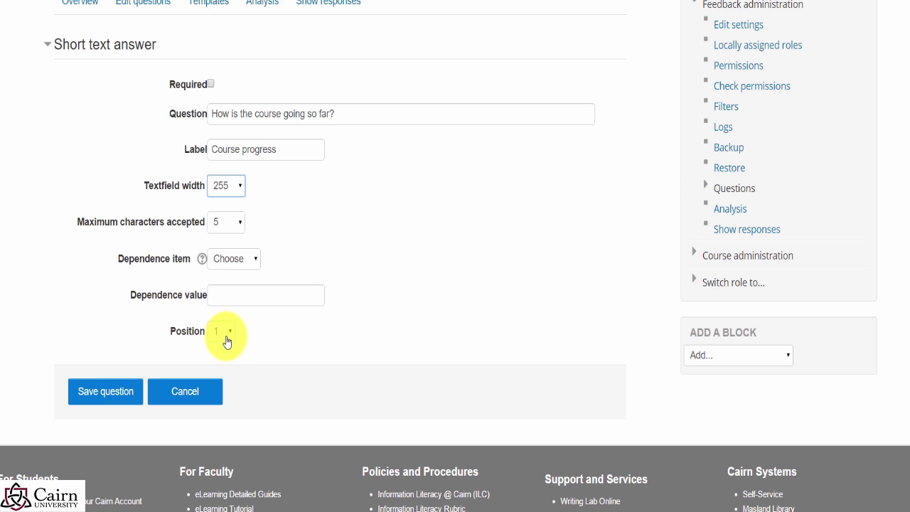
pyautogui.click(104, 399)
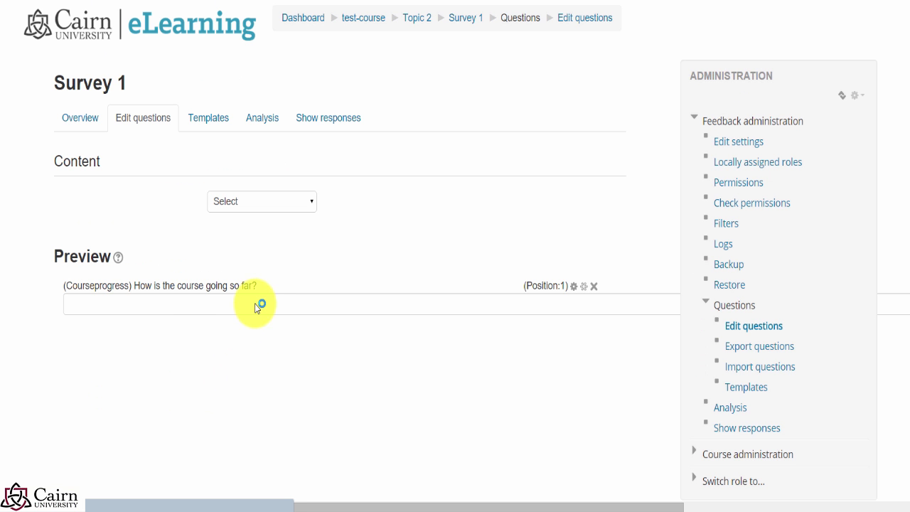
# Step: Inspect a multiple choice question's layout options, keeping vertical, and leave without saving
pyautogui.click(282, 209)
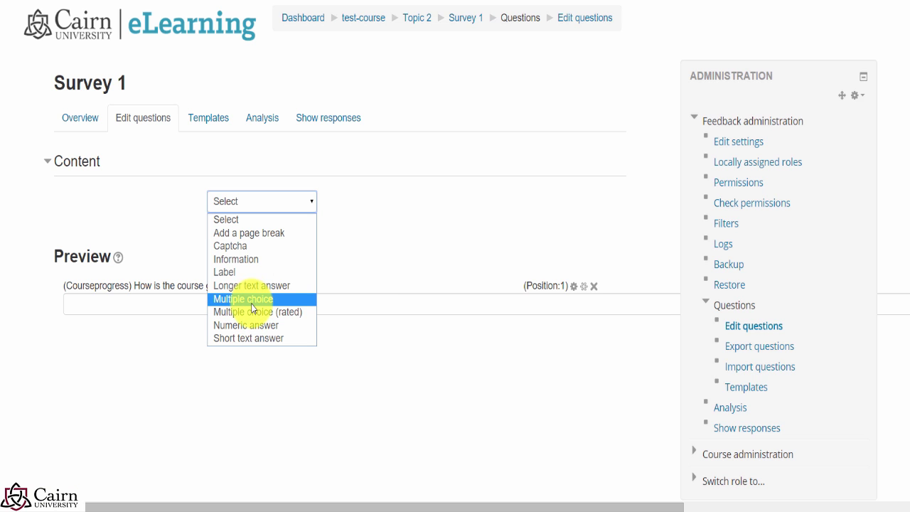
pyautogui.click(258, 302)
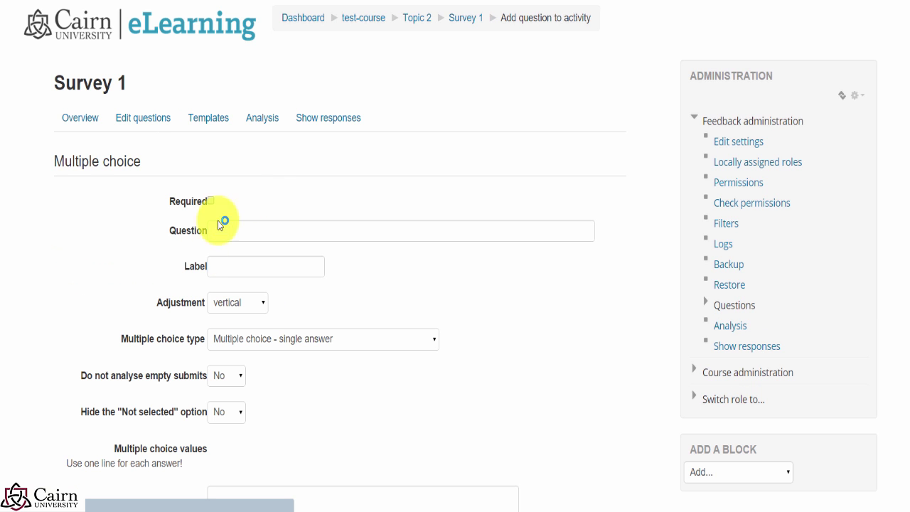
pyautogui.click(257, 311)
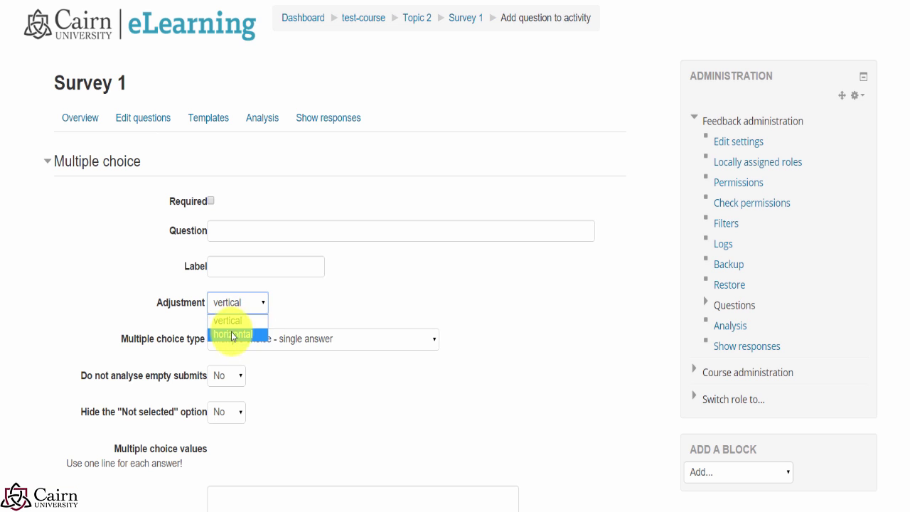
pyautogui.click(420, 295)
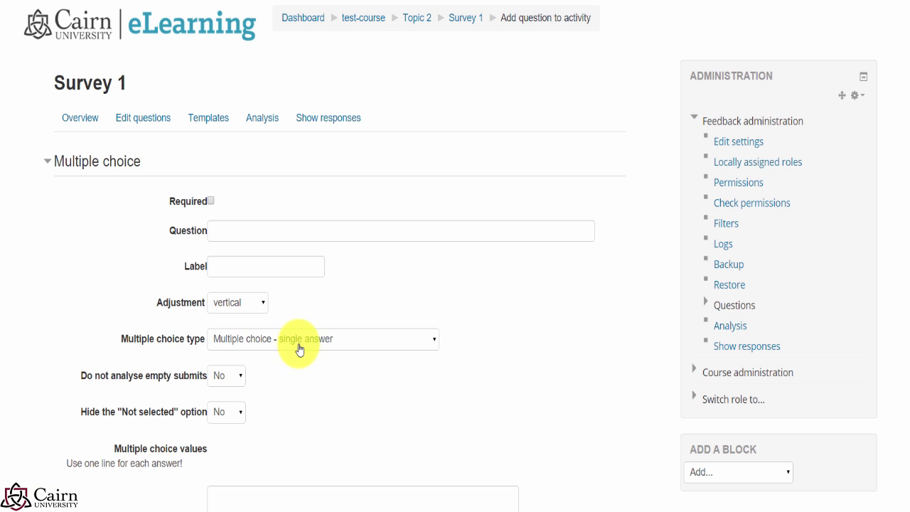
pyautogui.scroll(-4, 291, 372)
pyautogui.scroll(4, 247, 427)
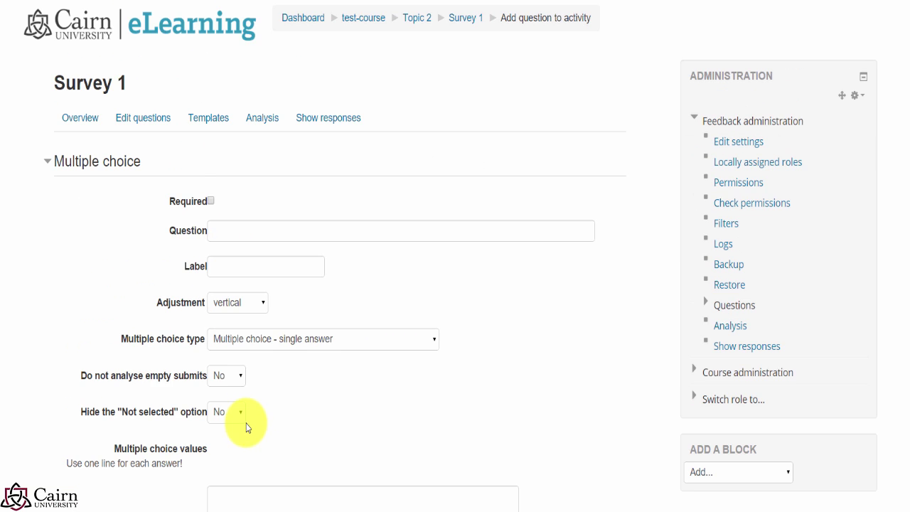
pyautogui.click(85, 120)
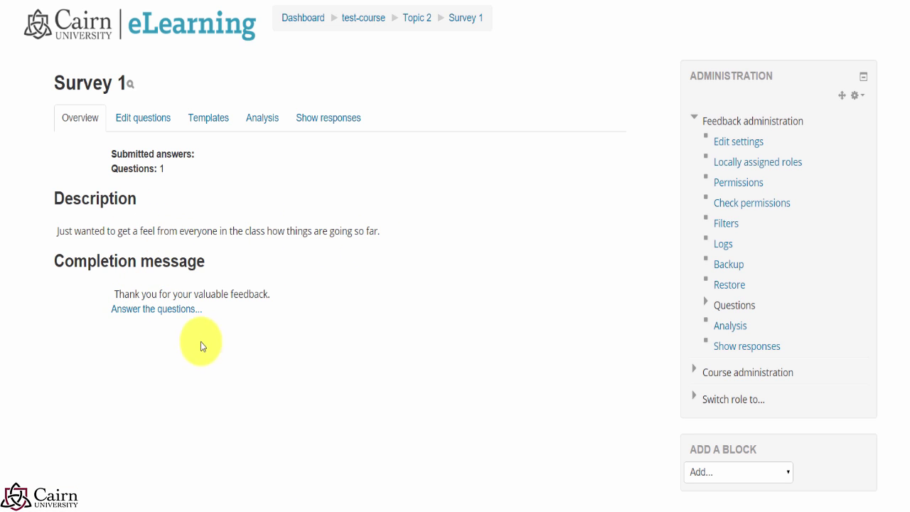
# Step: Open Survey 1 from Topic 2 of the test course page
pyautogui.click(179, 310)
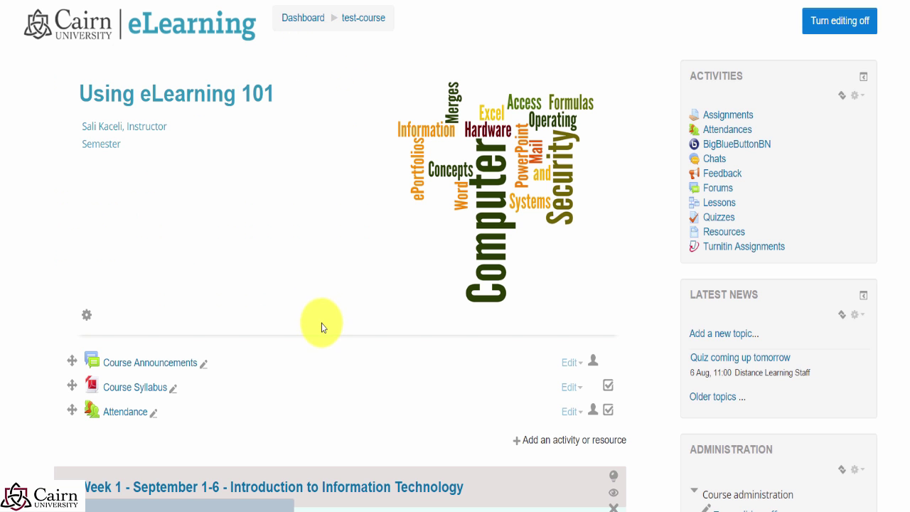
pyautogui.scroll(-4, 349, 366)
pyautogui.scroll(-2, 365, 386)
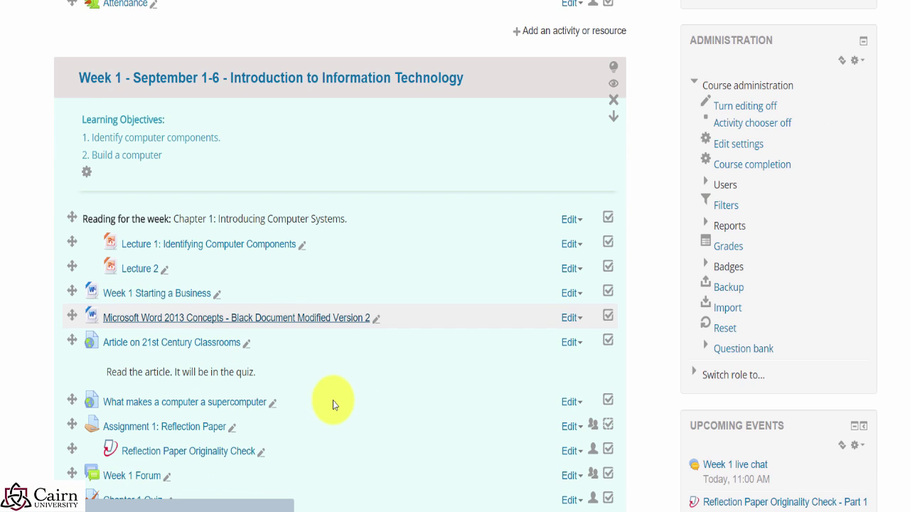
pyautogui.scroll(-15, 333, 404)
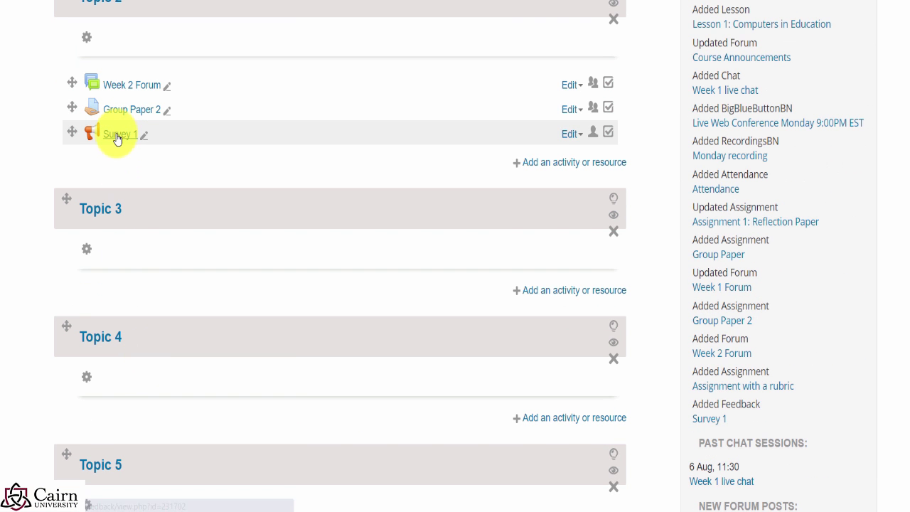
pyautogui.click(117, 138)
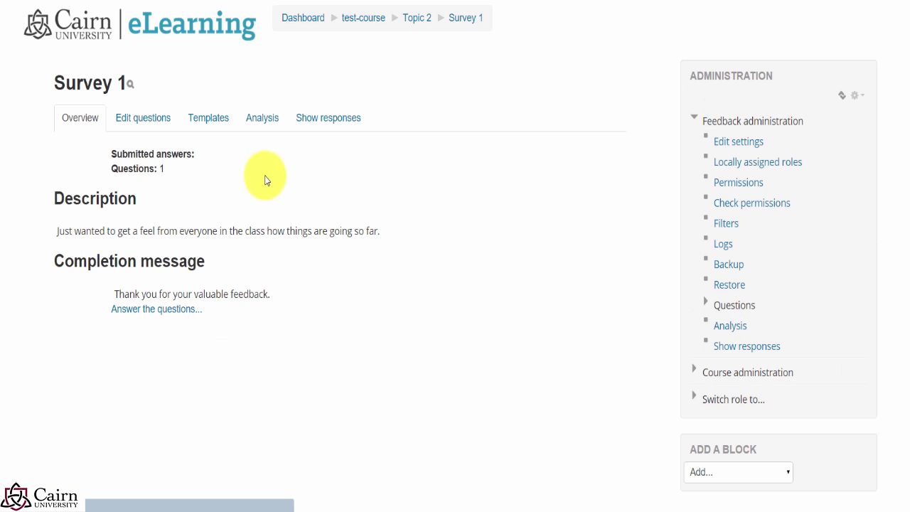
# Step: Review Survey 1's per-question response charts on its Analysis tab
pyautogui.click(263, 126)
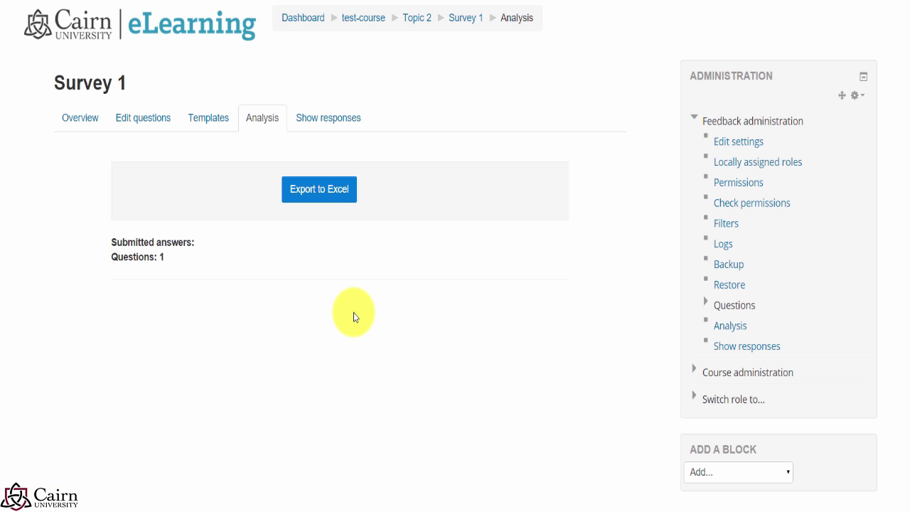
pyautogui.scroll(-10, 571, 378)
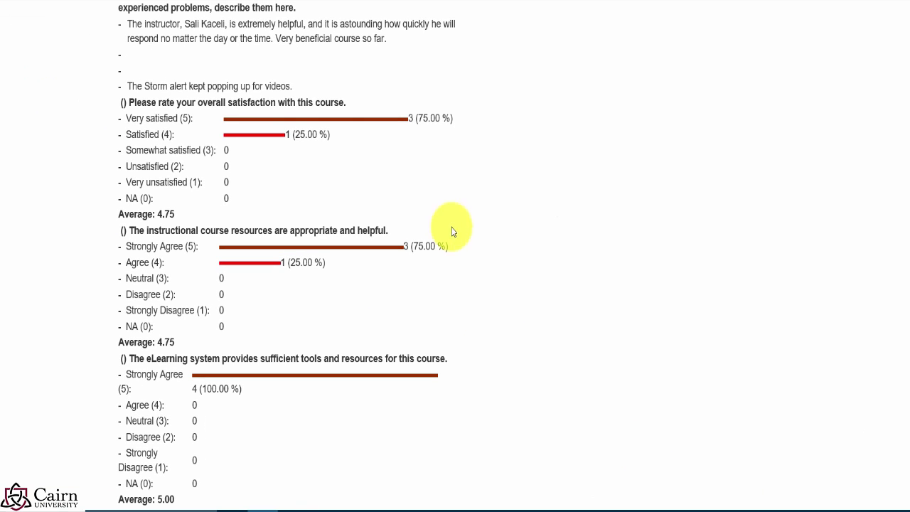
pyautogui.scroll(-3, 456, 243)
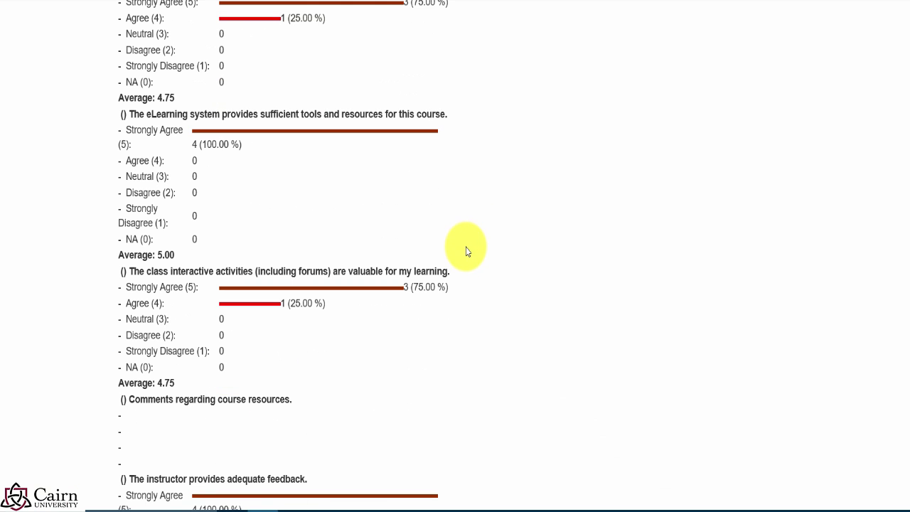
pyautogui.scroll(-2, 501, 261)
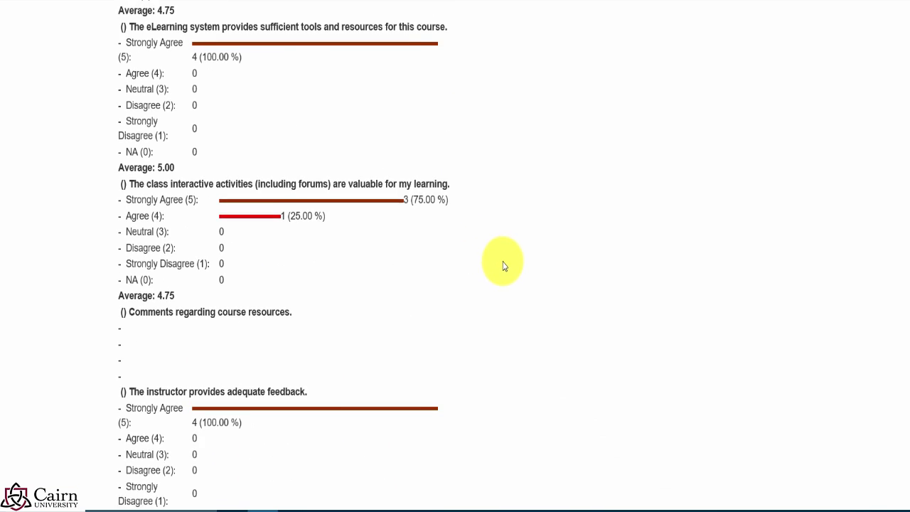
pyautogui.scroll(-3, 481, 265)
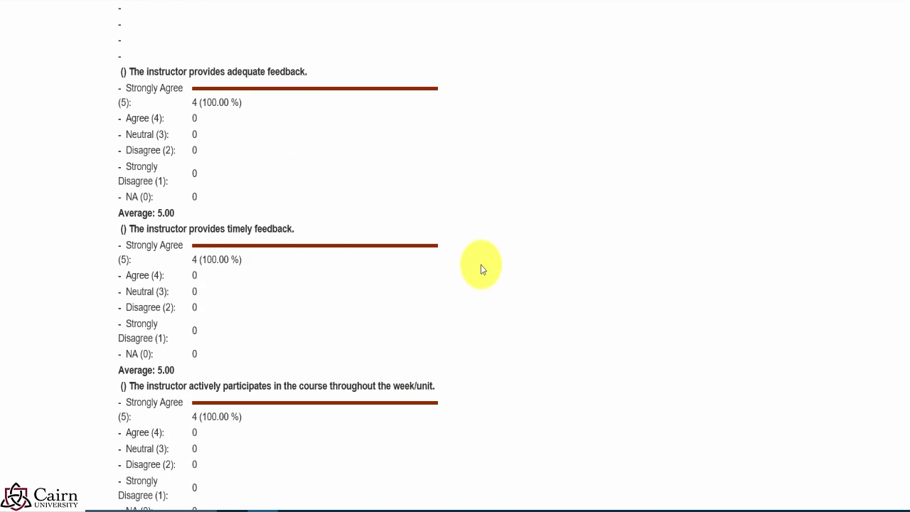
pyautogui.scroll(-1, 341, 284)
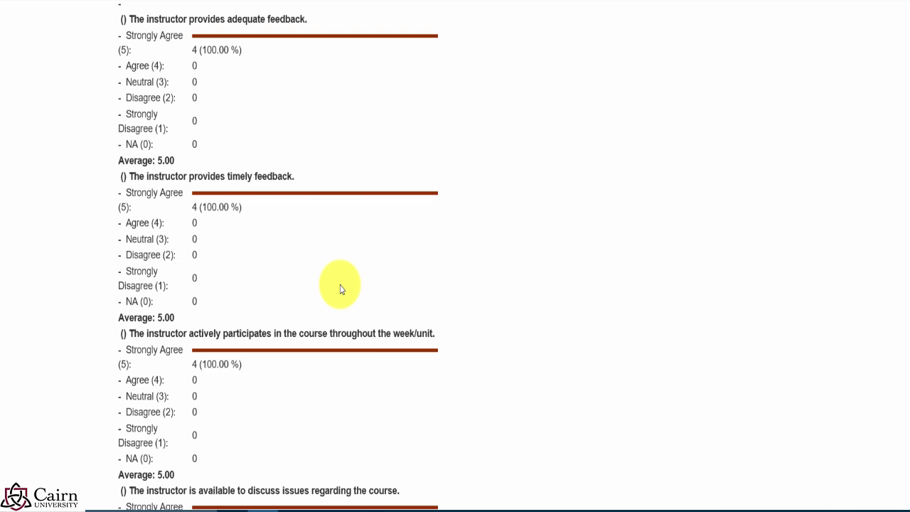
pyautogui.scroll(-3, 367, 250)
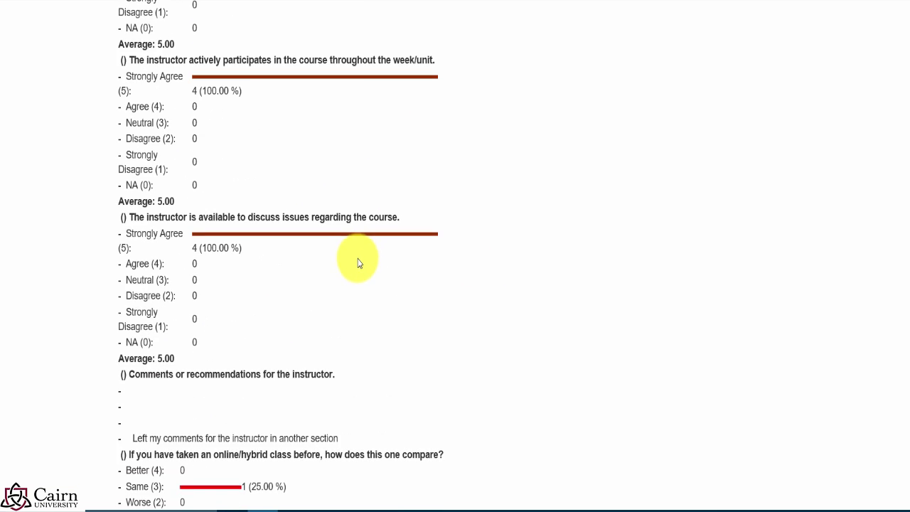
pyautogui.scroll(6, 357, 261)
pyautogui.scroll(4, 360, 264)
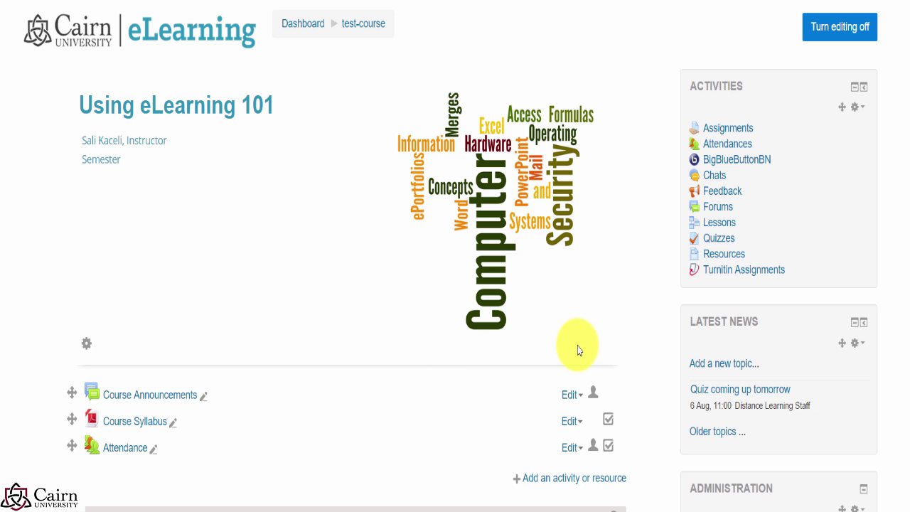
# Step: Open the course's grades from the Administration block
pyautogui.scroll(-2, 570, 348)
pyautogui.scroll(-2, 592, 276)
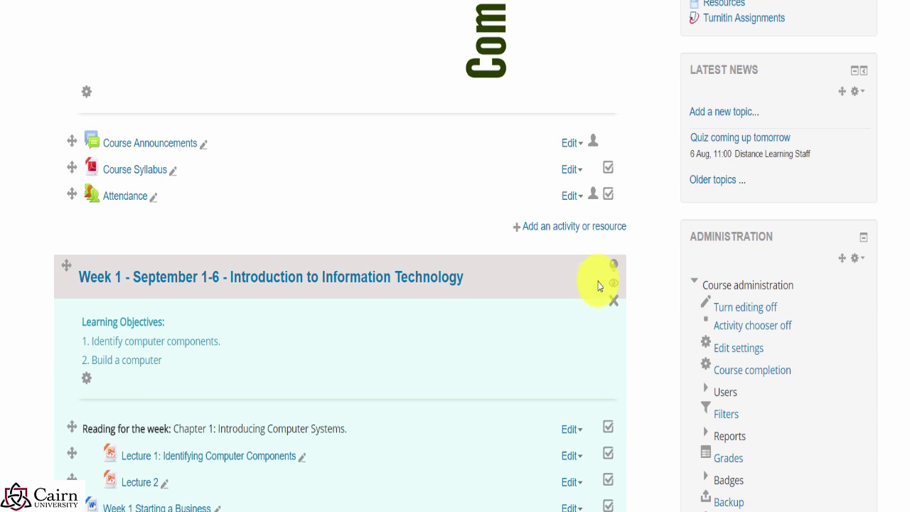
pyautogui.click(729, 459)
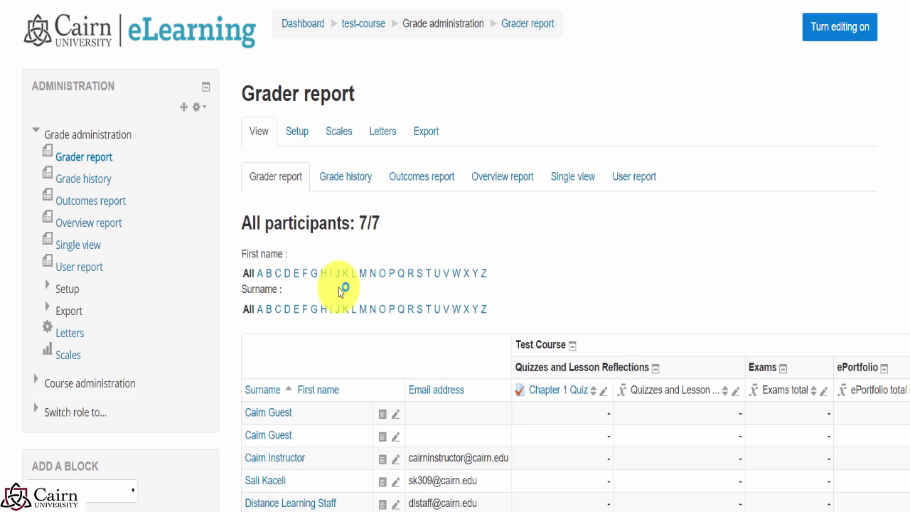
pyautogui.scroll(-1, 650, 278)
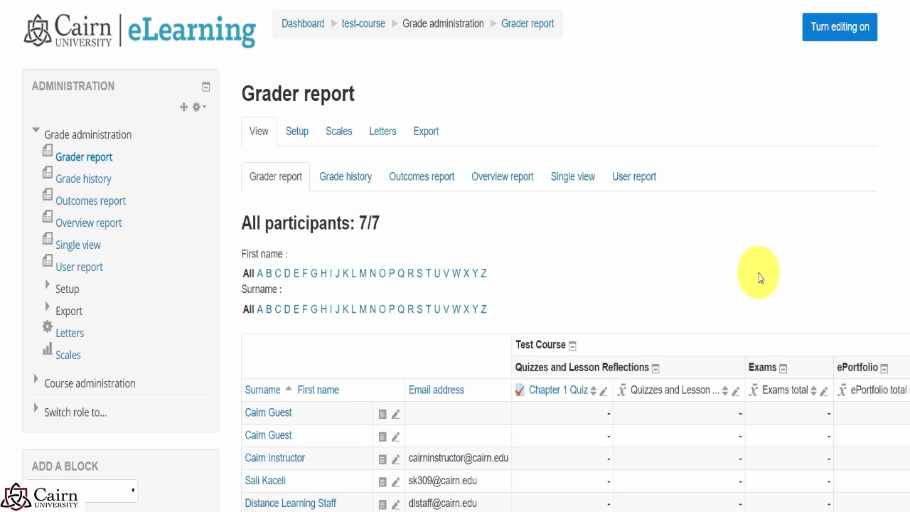
pyautogui.scroll(1, 771, 270)
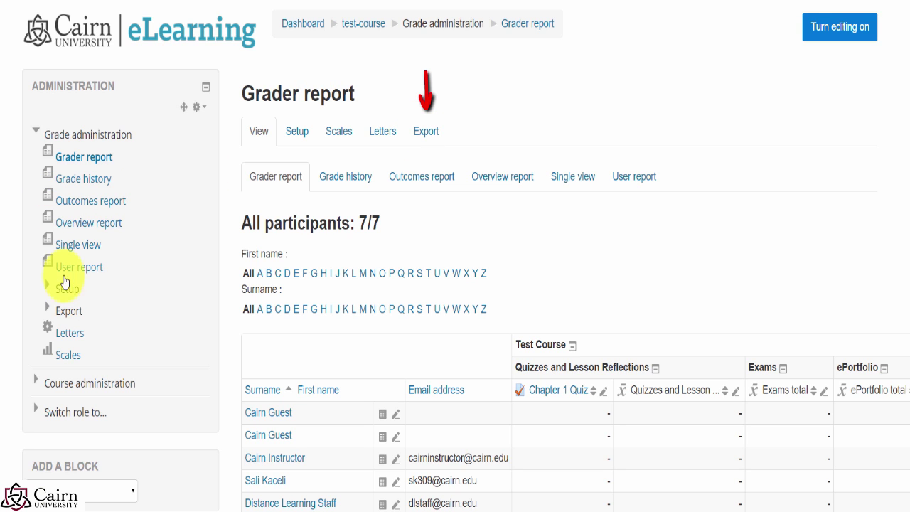
# Step: Set up the Excel spreadsheet export with all grade items and the Real display type
pyautogui.click(427, 131)
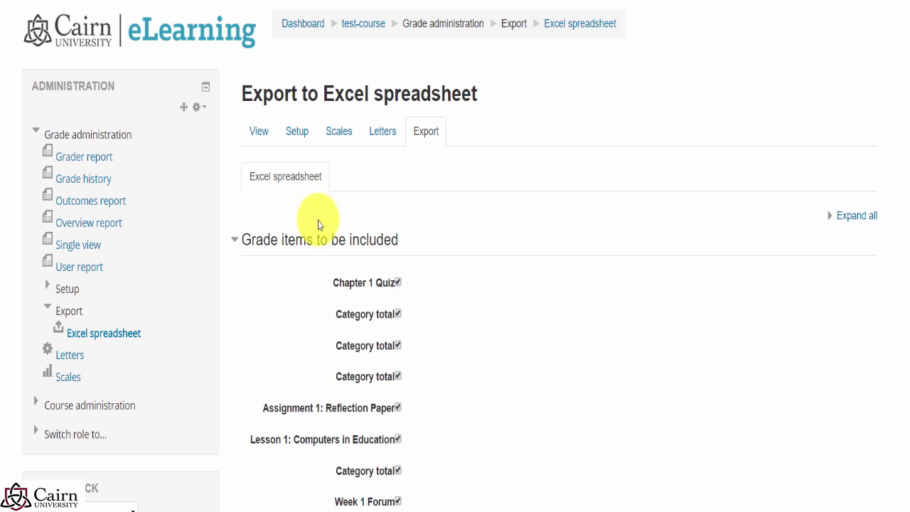
pyautogui.scroll(-5, 430, 300)
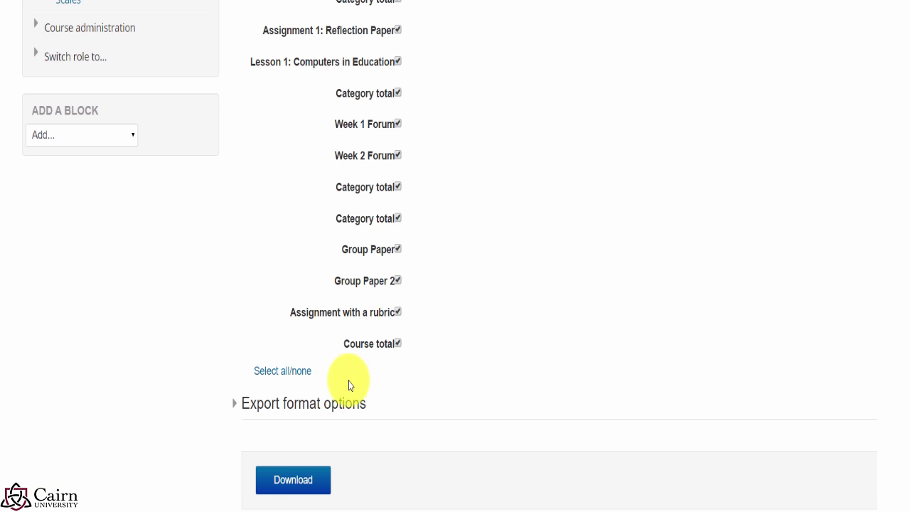
pyautogui.click(235, 405)
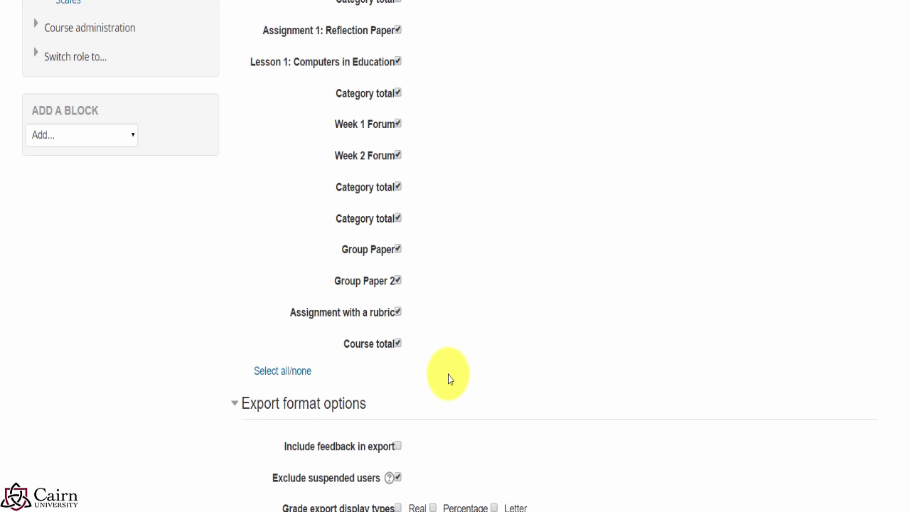
pyautogui.scroll(-2, 451, 374)
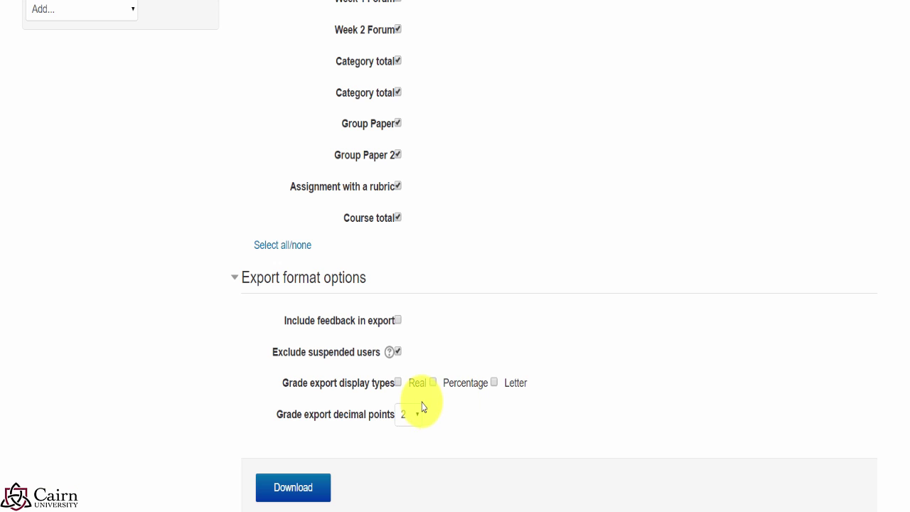
pyautogui.click(399, 383)
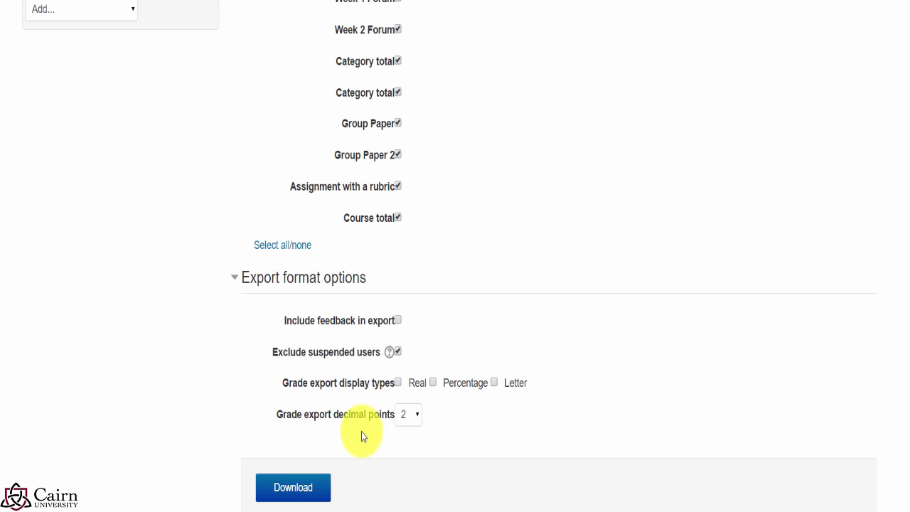
# Step: Download the grade export, save it to the Desktop as 'test-course Grades', and open it in Excel
pyautogui.click(291, 490)
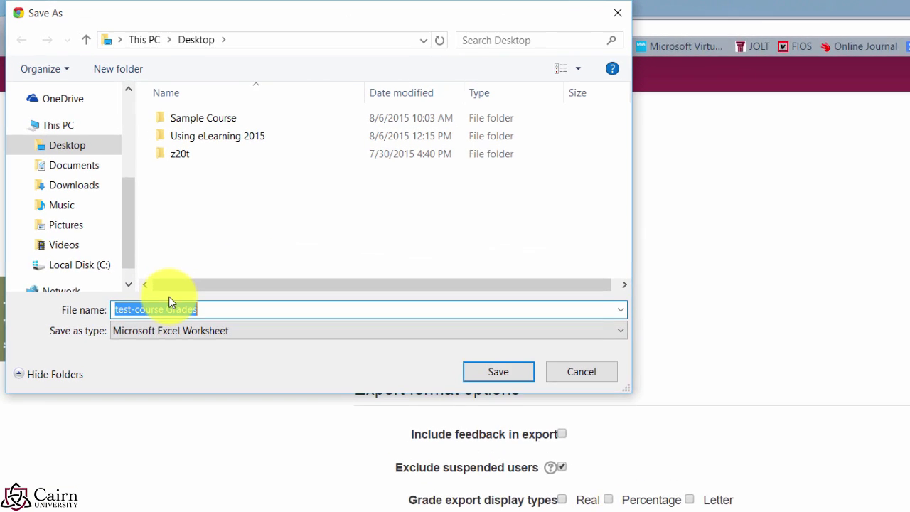
pyautogui.scroll(1, 138, 254)
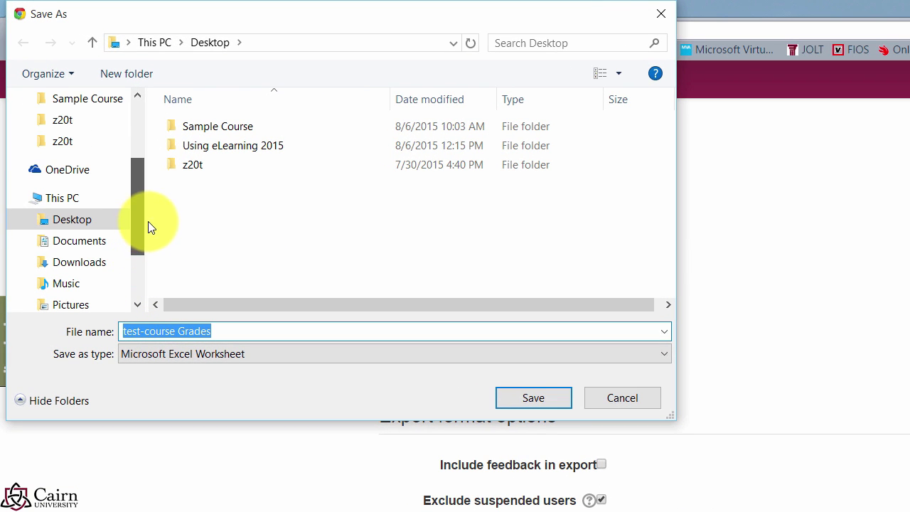
pyautogui.scroll(2, 148, 221)
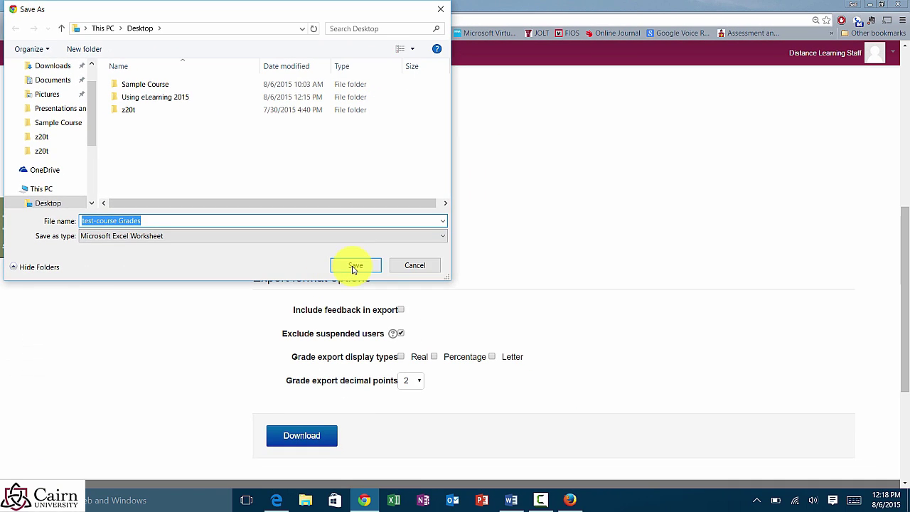
pyautogui.click(353, 266)
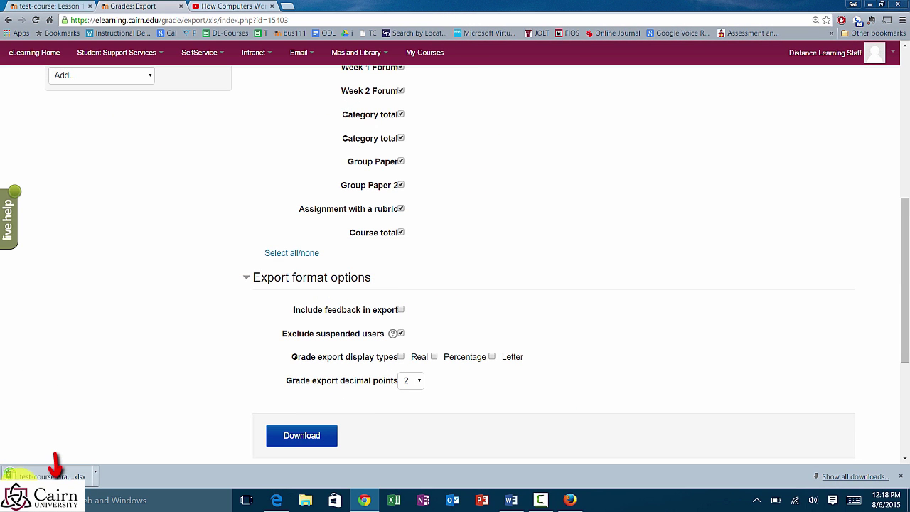
pyautogui.click(55, 473)
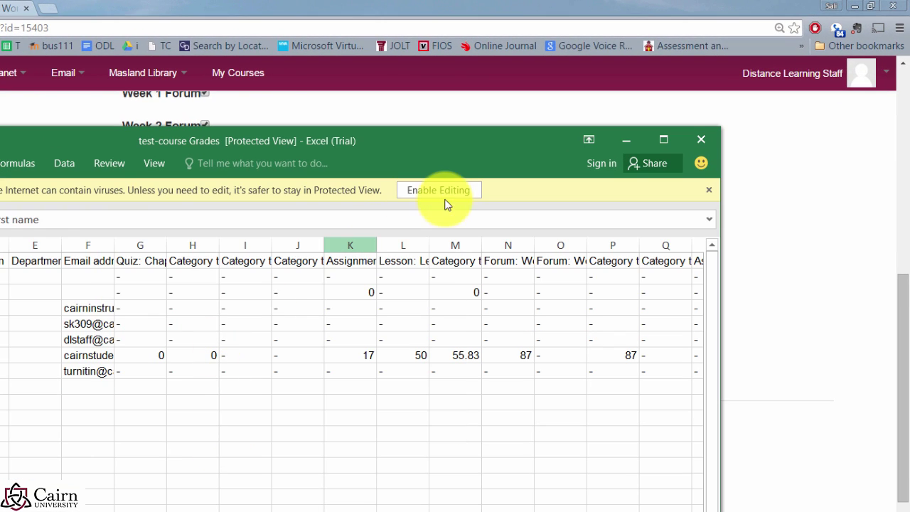
# Step: Enable editing, maximize the test-course Grades workbook, and delete the ID number column C
pyautogui.click(437, 190)
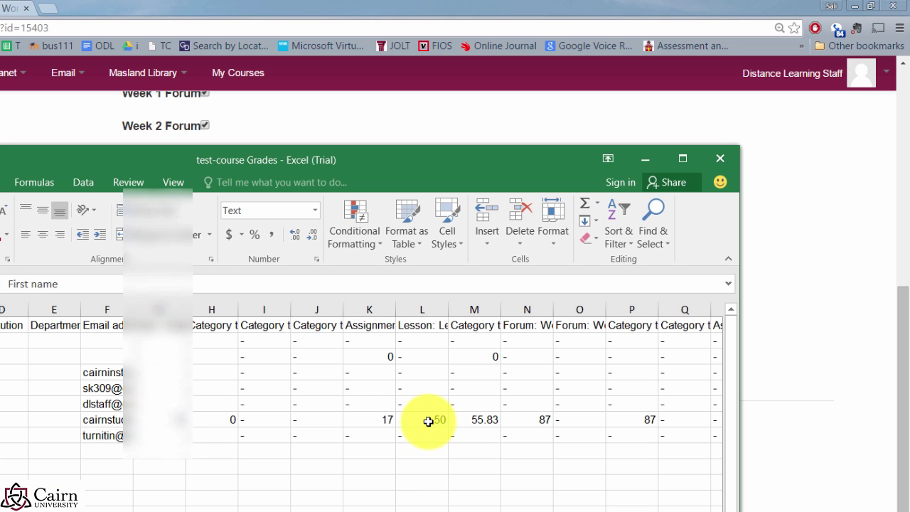
pyautogui.press('super+Up')
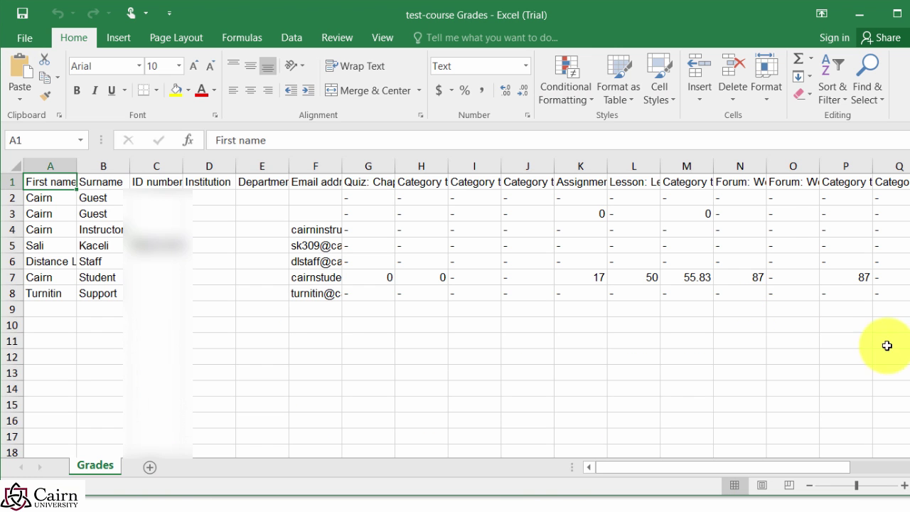
pyautogui.click(158, 166)
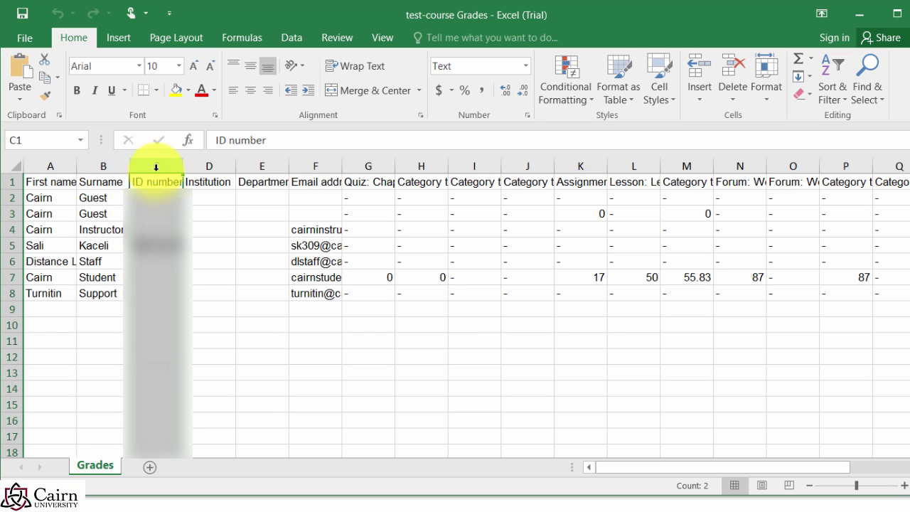
pyautogui.rightClick(157, 166)
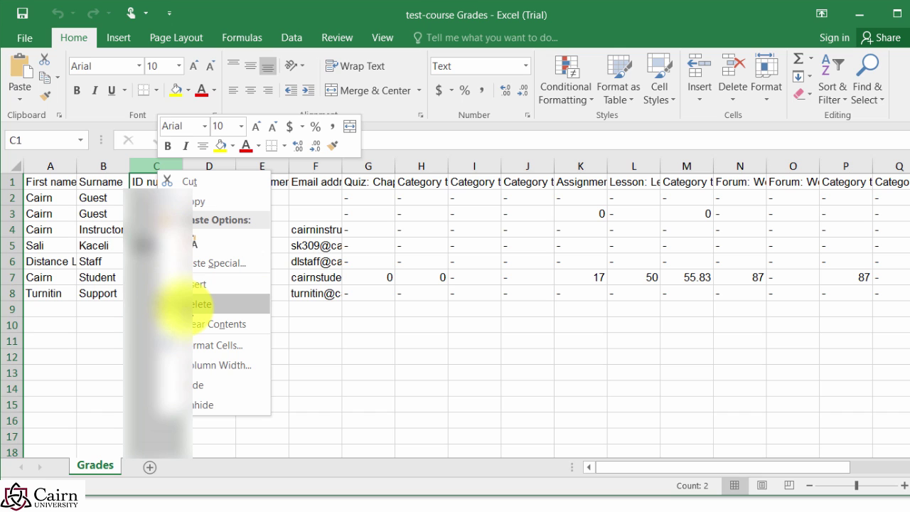
pyautogui.click(190, 310)
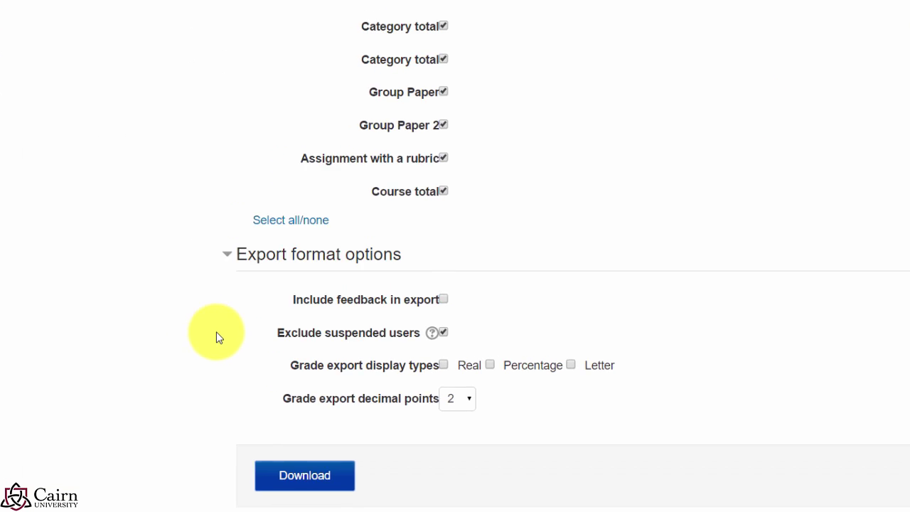
# Step: Go back to the grader report and open the Excel spreadsheet export page
pyautogui.scroll(8, 285, 305)
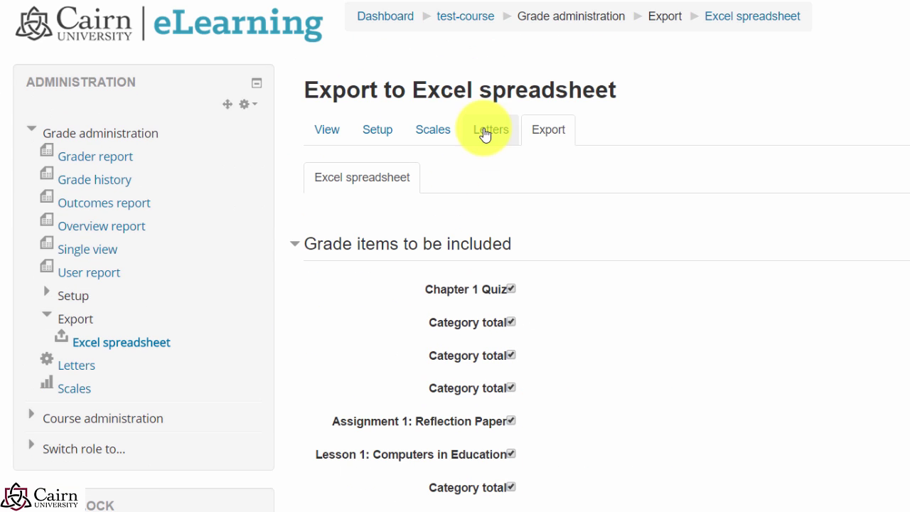
pyautogui.click(320, 130)
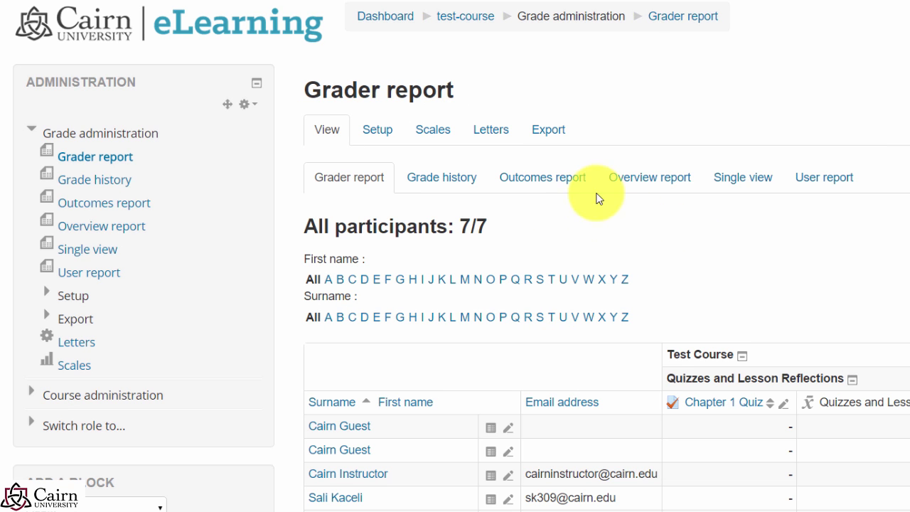
pyautogui.click(554, 137)
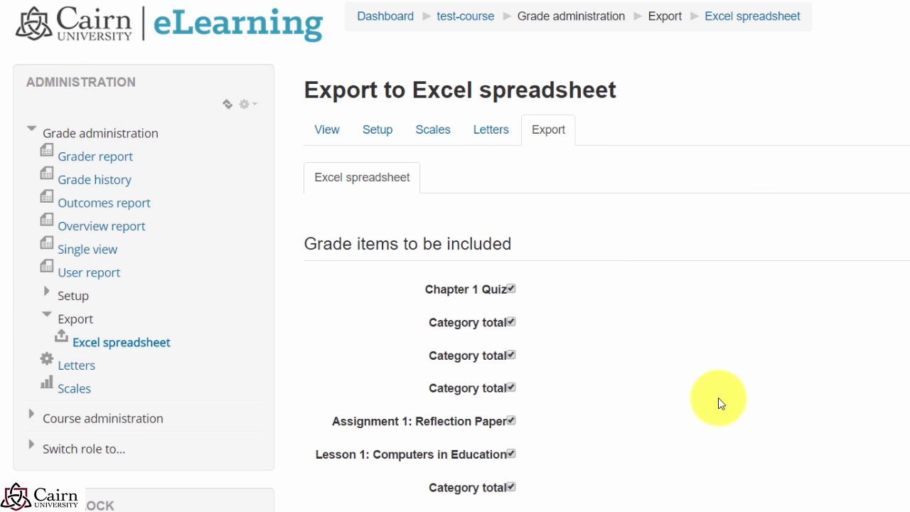
# Step: Keep all grade items selected, use Letter as the only display type, and download
pyautogui.scroll(-5, 718, 403)
pyautogui.scroll(3, 721, 404)
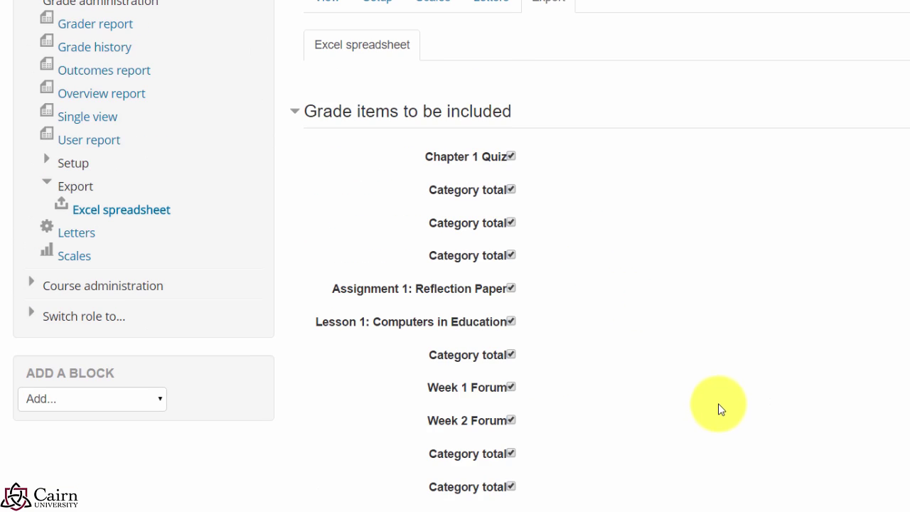
pyautogui.scroll(-4, 716, 409)
pyautogui.click(351, 317)
pyautogui.click(351, 317)
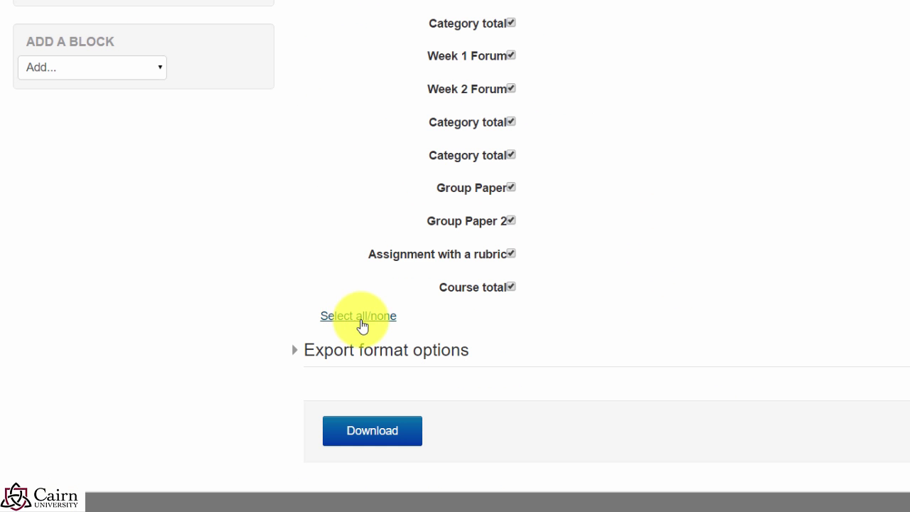
pyautogui.click(336, 357)
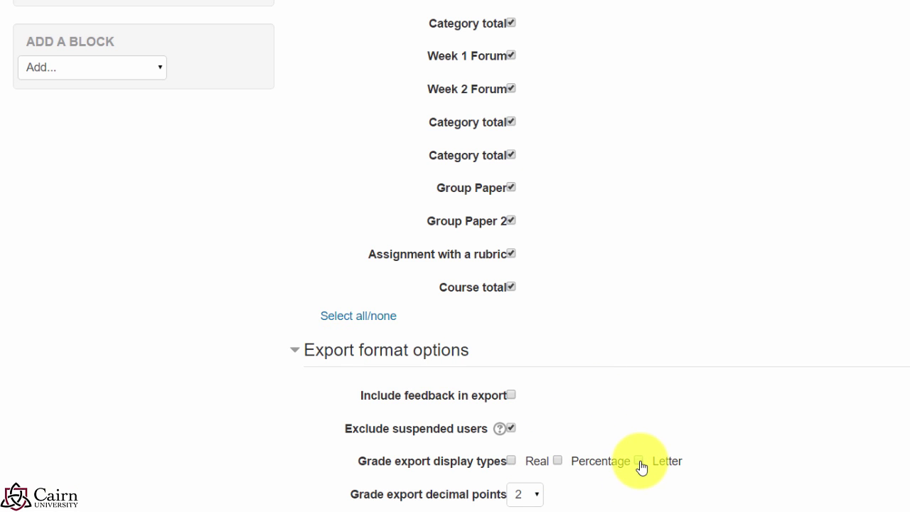
pyautogui.scroll(-2, 668, 469)
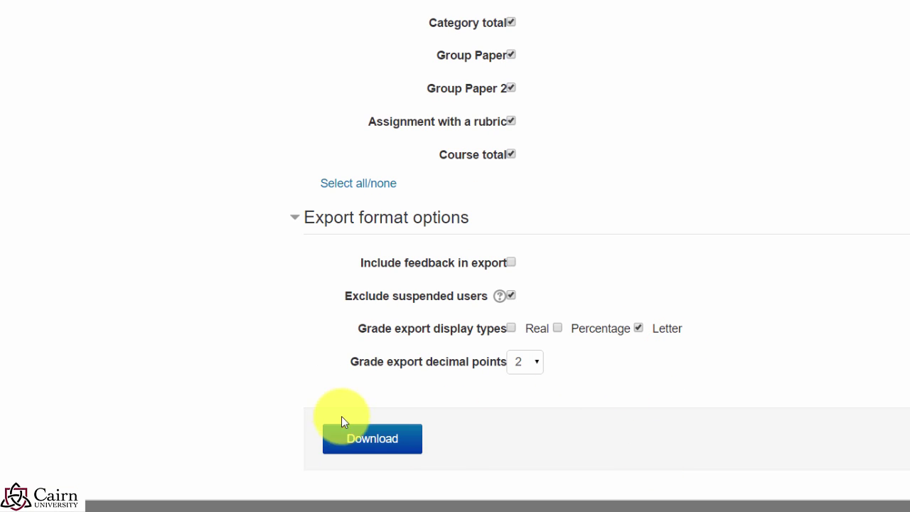
pyautogui.click(355, 441)
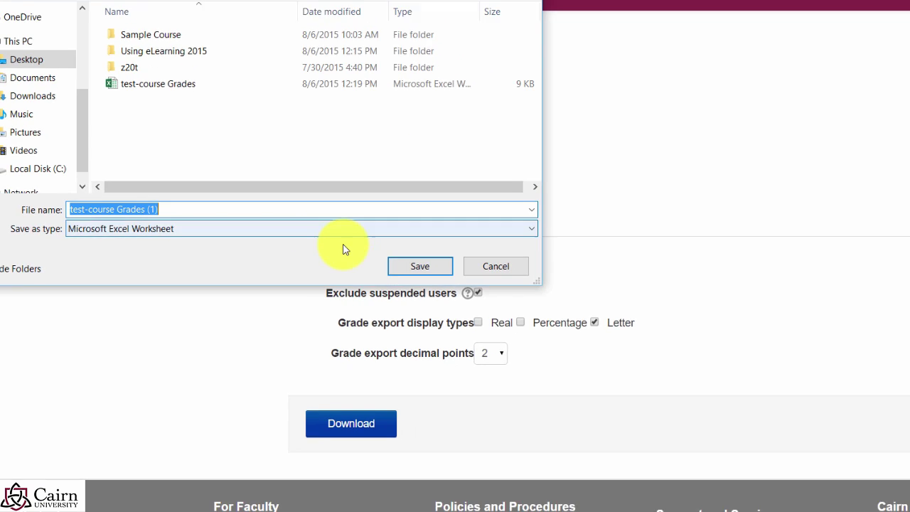
# Step: Save and open the letter-grade export, widen column U to read Course total (Letter), then close Excel
pyautogui.click(447, 266)
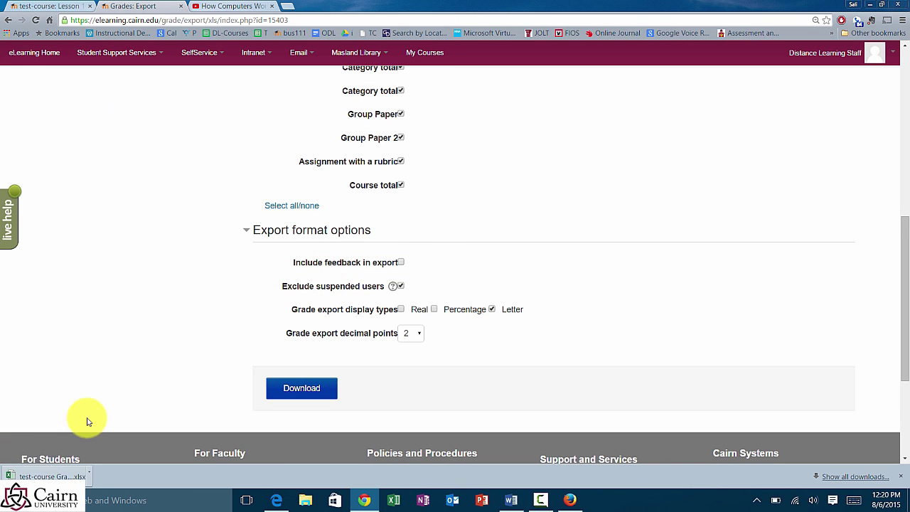
pyautogui.click(50, 474)
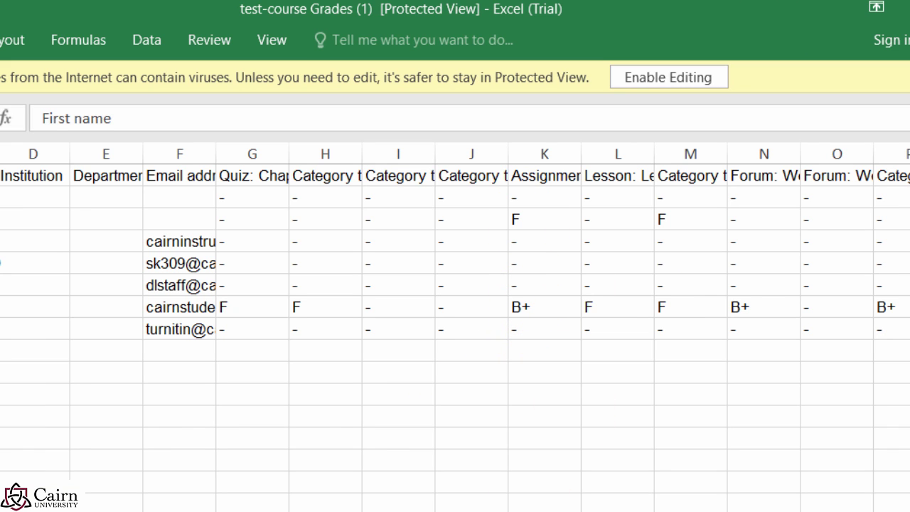
pyautogui.hscroll(5, 454, 326)
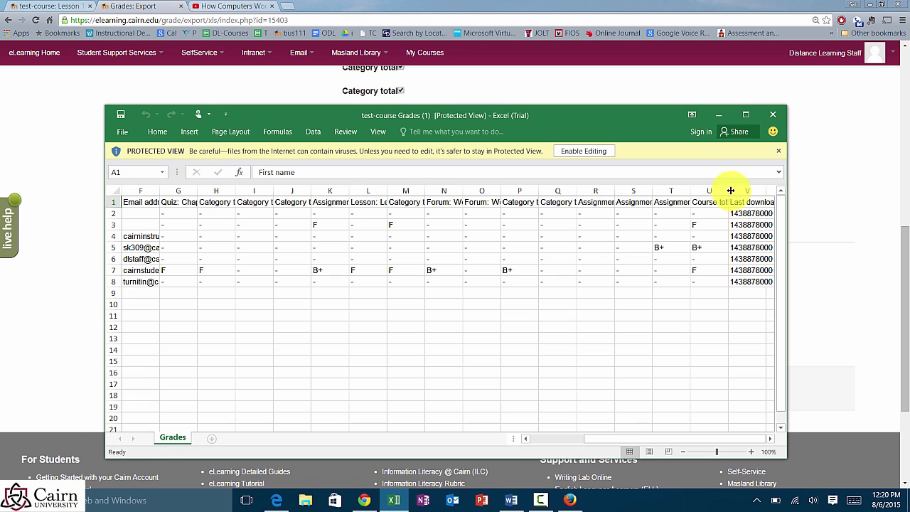
pyautogui.moveTo(730, 191); pyautogui.dragTo(760, 192)
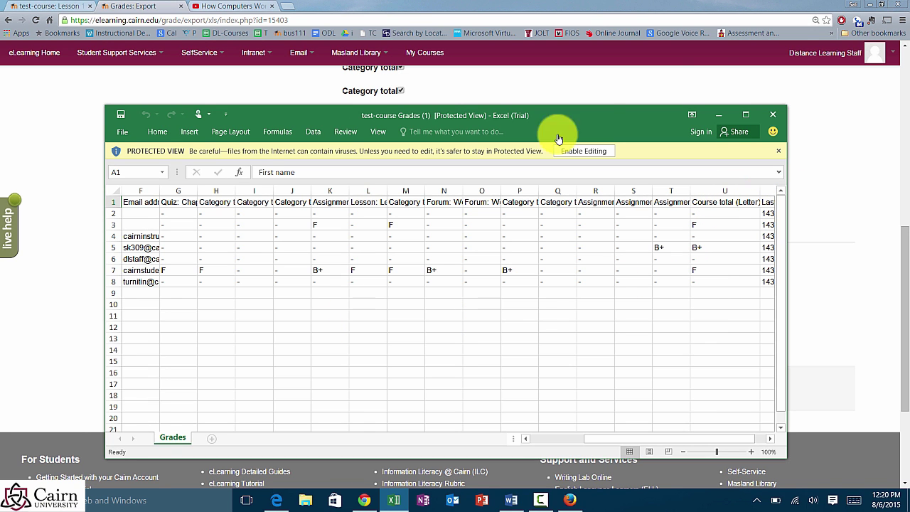
pyautogui.click(773, 115)
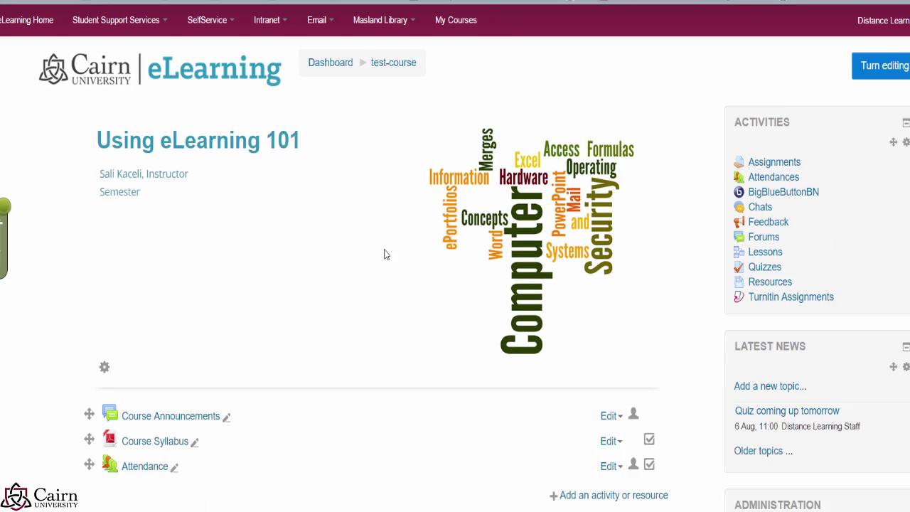
# Step: Open the course grader report from Course administration
pyautogui.scroll(-5, 661, 334)
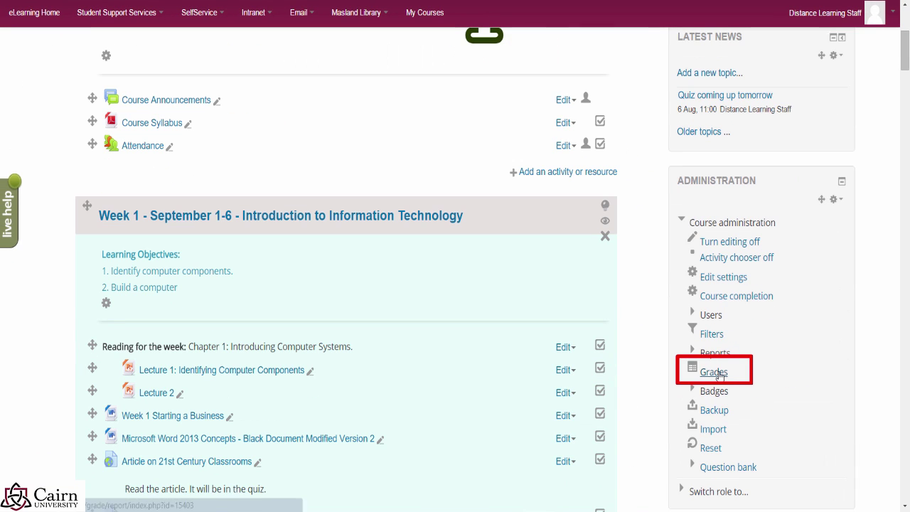
pyautogui.click(716, 371)
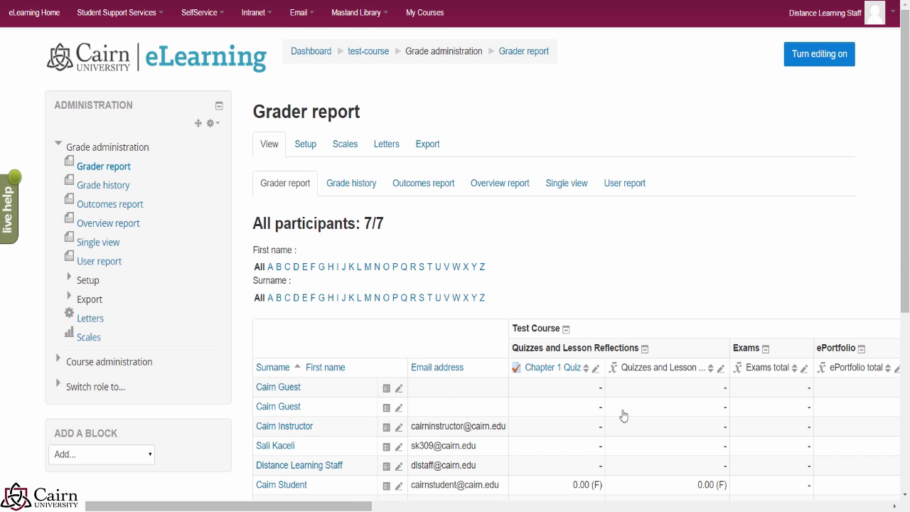
pyautogui.scroll(-3, 619, 416)
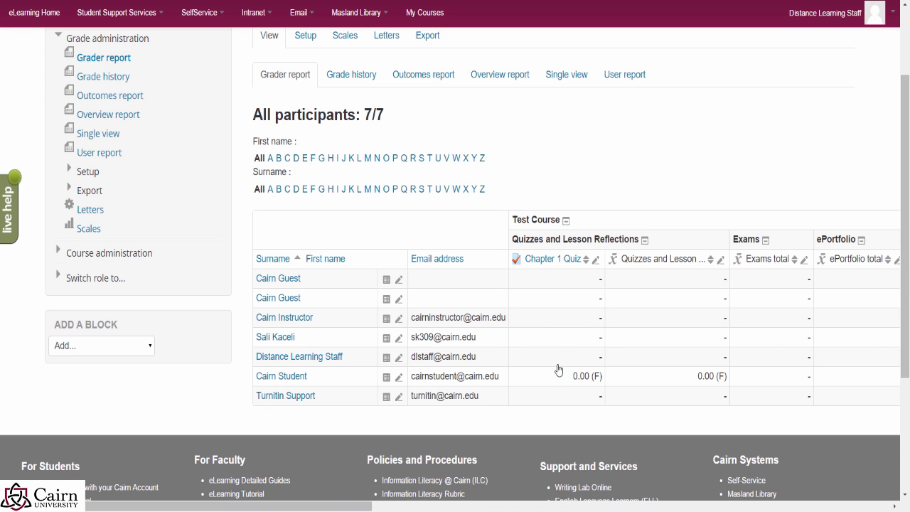
# Step: Enter 0 as the instructor row's Chapter 1 Quiz grade and scroll through the remaining columns
pyautogui.click(590, 329)
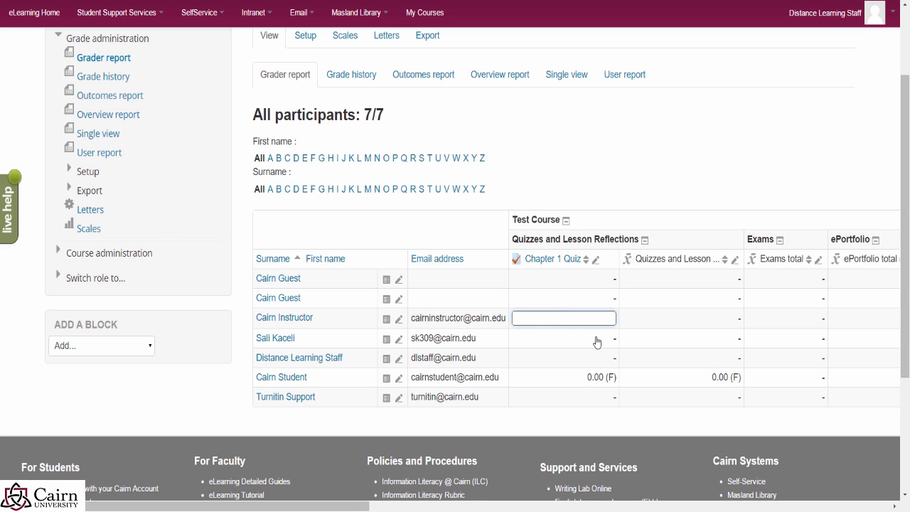
pyautogui.write('0')
pyautogui.press('Return')
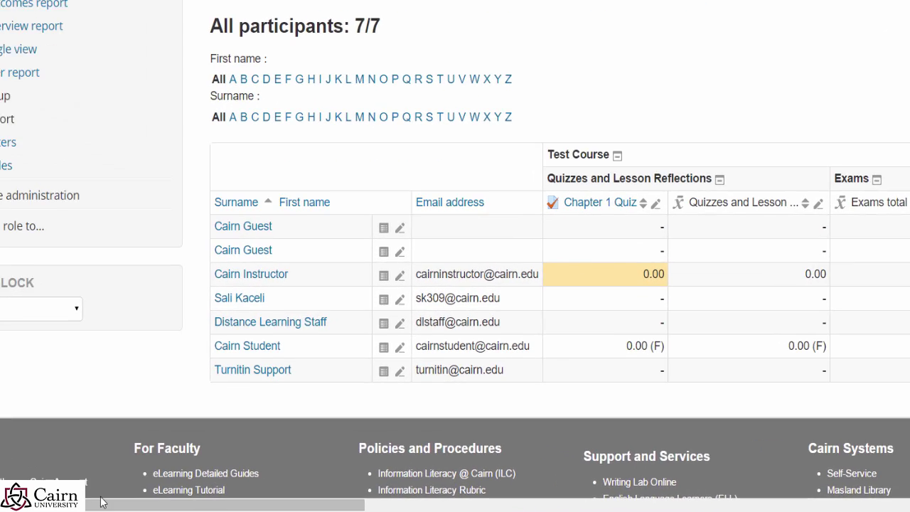
pyautogui.moveTo(101, 504); pyautogui.dragTo(568, 504)
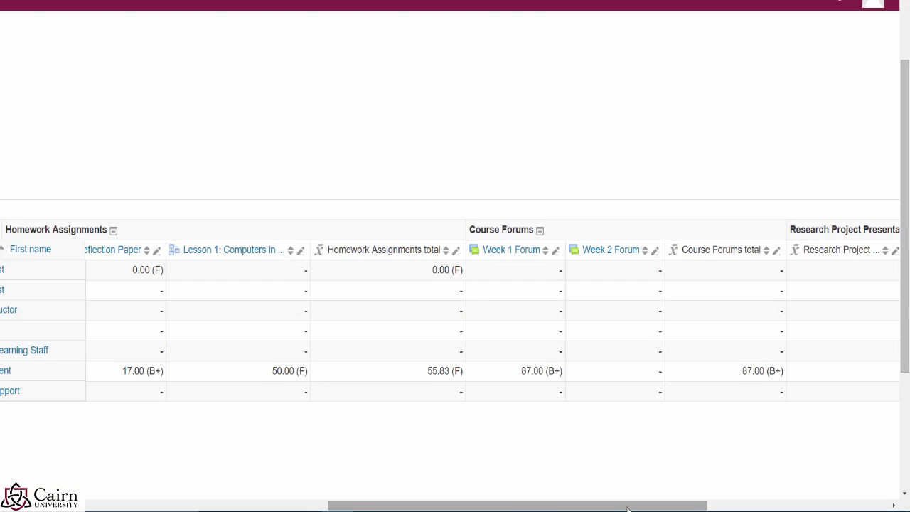
pyautogui.hscroll(8, 455, 285)
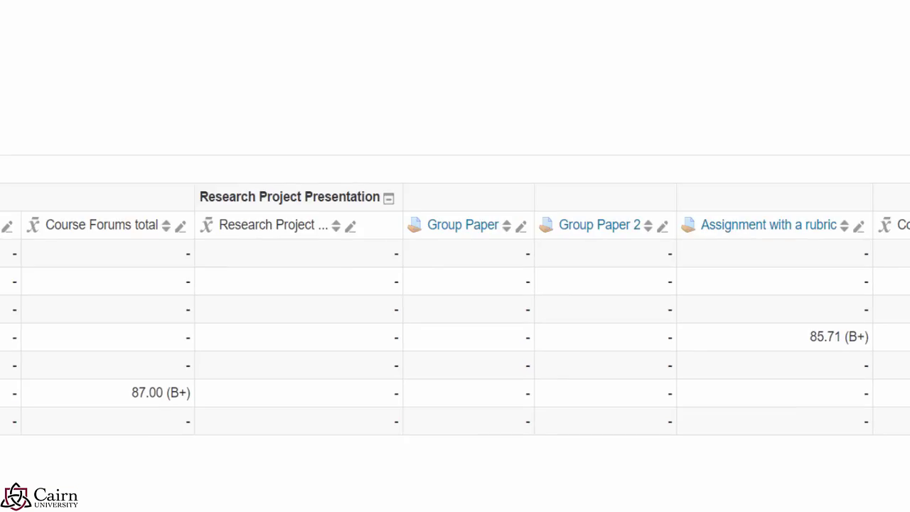
# Step: Log in to SelfService's Submit Final Grades (Faculty) with the account password
pyautogui.click(307, 25)
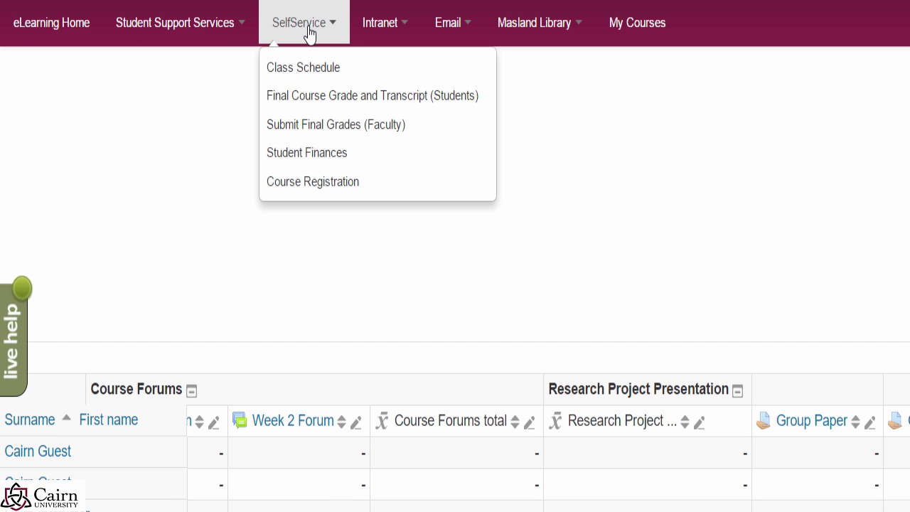
pyautogui.click(326, 135)
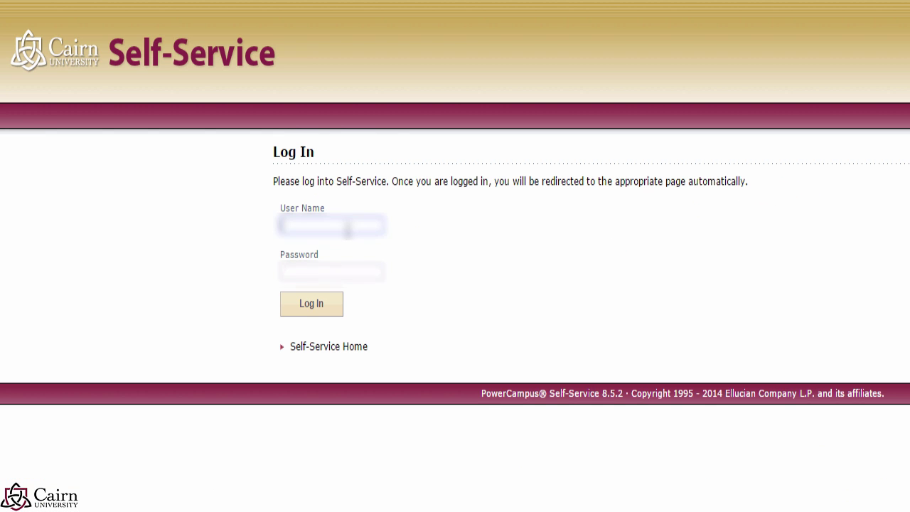
pyautogui.write('***')
pyautogui.click(317, 303)
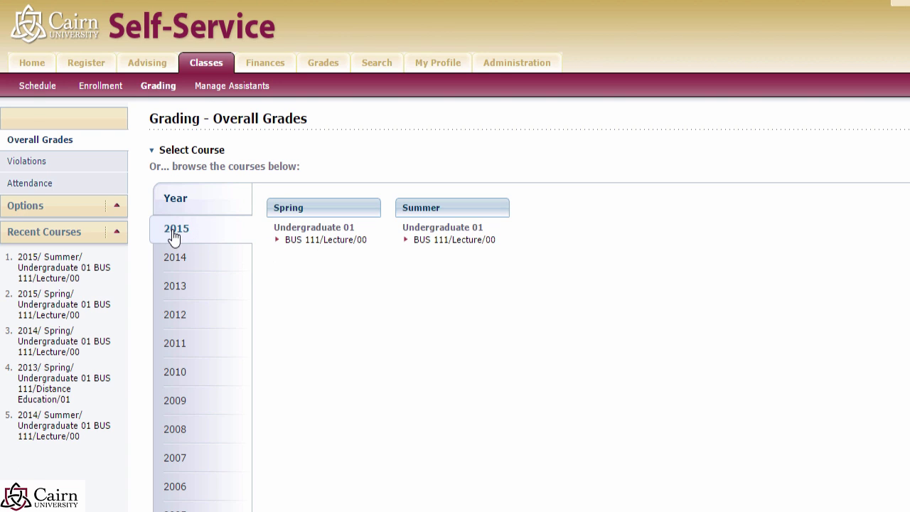
# Step: Open the BUS 111/Lecture/00 roster and give the first student a midterm grade of A
pyautogui.click(439, 241)
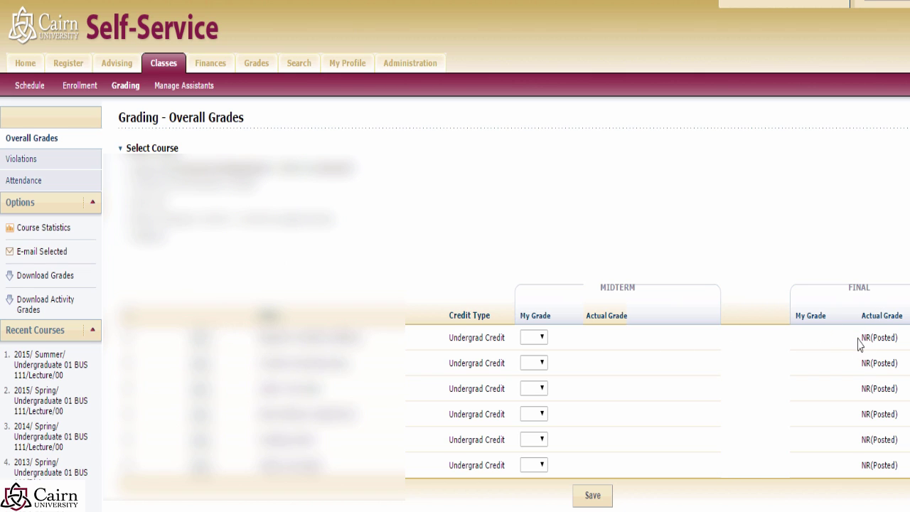
pyautogui.moveTo(861, 348); pyautogui.dragTo(890, 473)
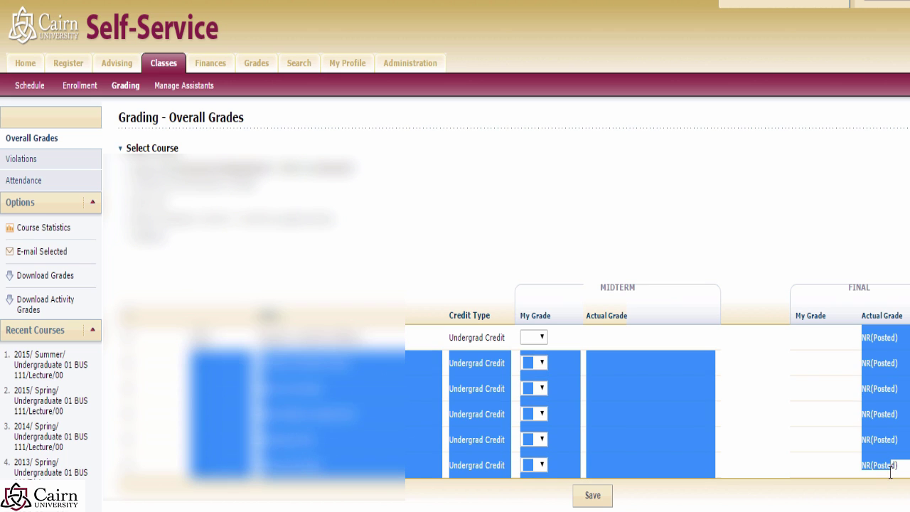
pyautogui.click(774, 381)
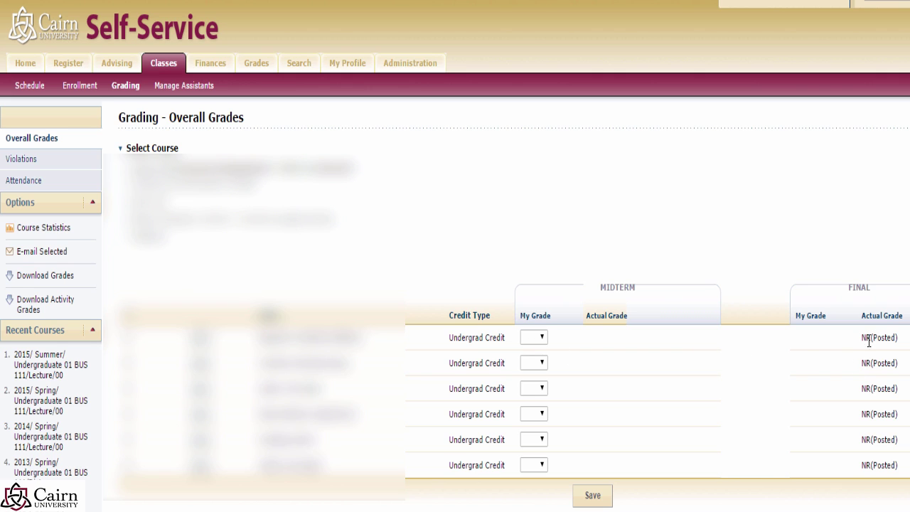
pyautogui.click(539, 344)
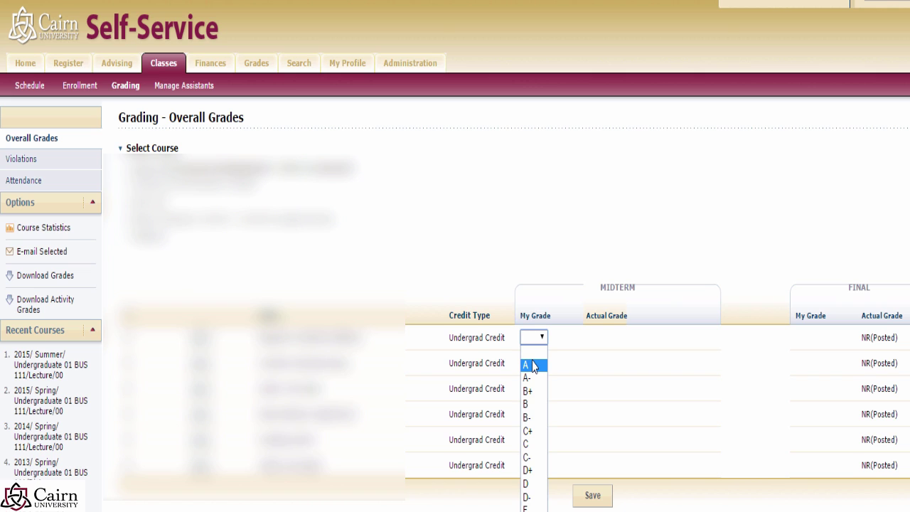
pyautogui.click(533, 365)
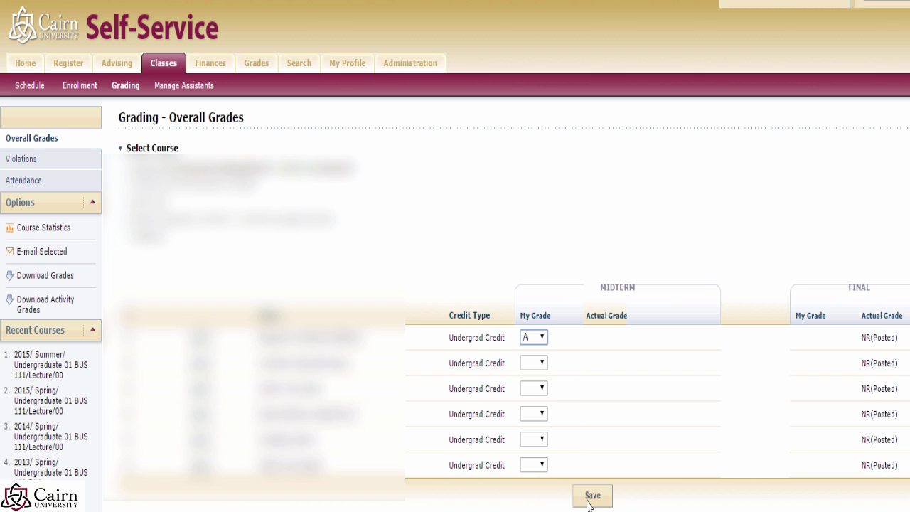
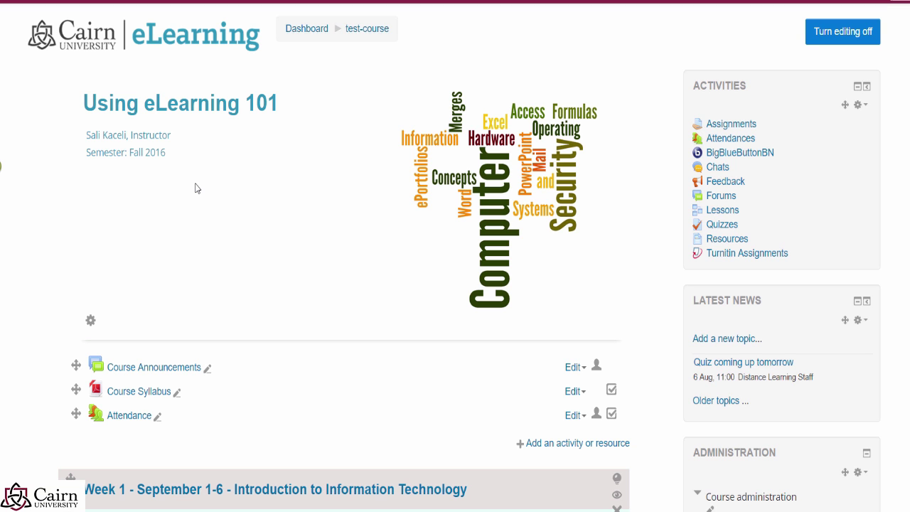
# Step: Go back to the Moodle Dashboard and set the course overview to Always show all courses
pyautogui.scroll(-8, 209, 205)
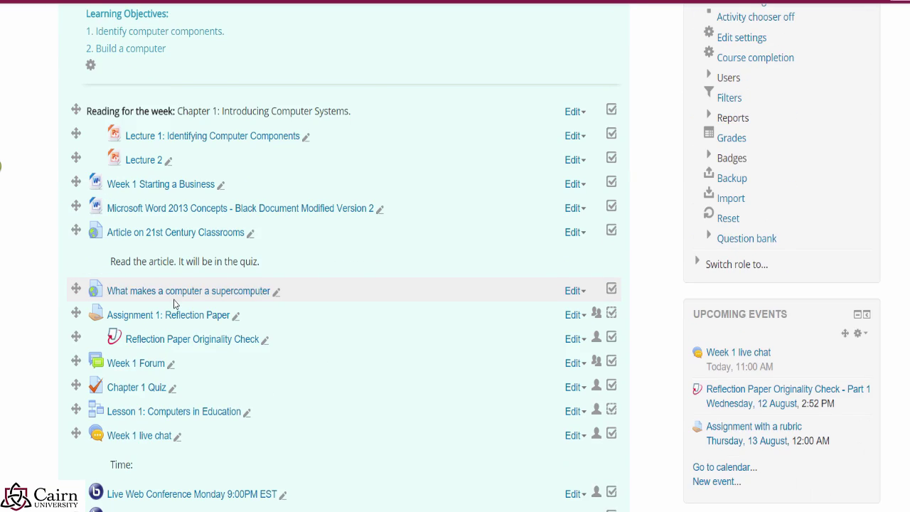
pyautogui.scroll(-2, 174, 299)
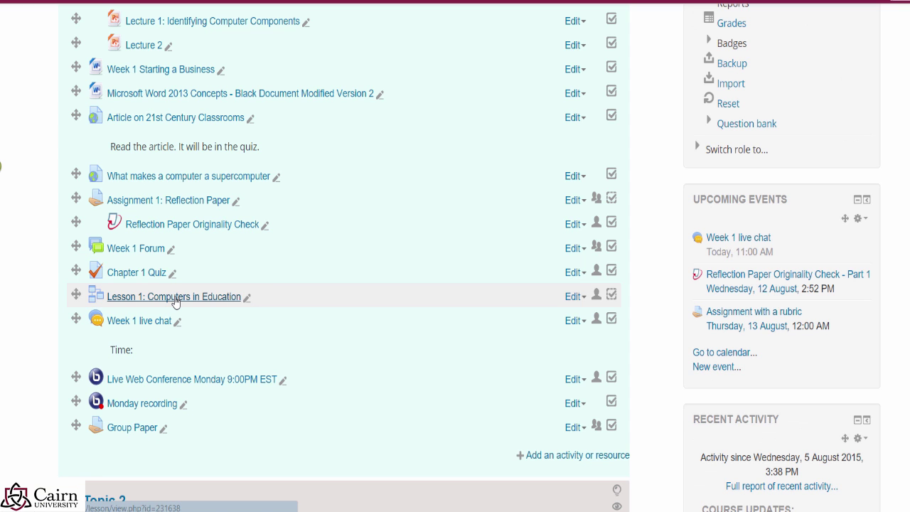
pyautogui.scroll(10, 183, 117)
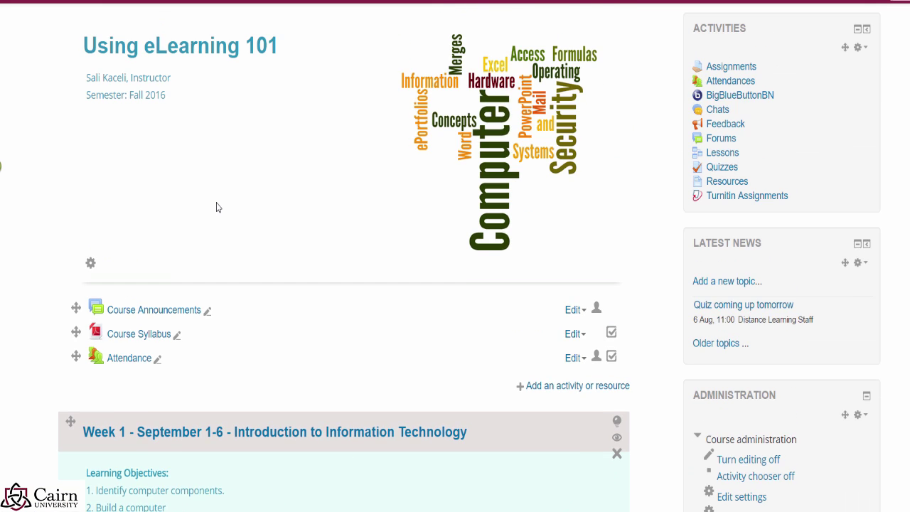
pyautogui.scroll(1, 218, 207)
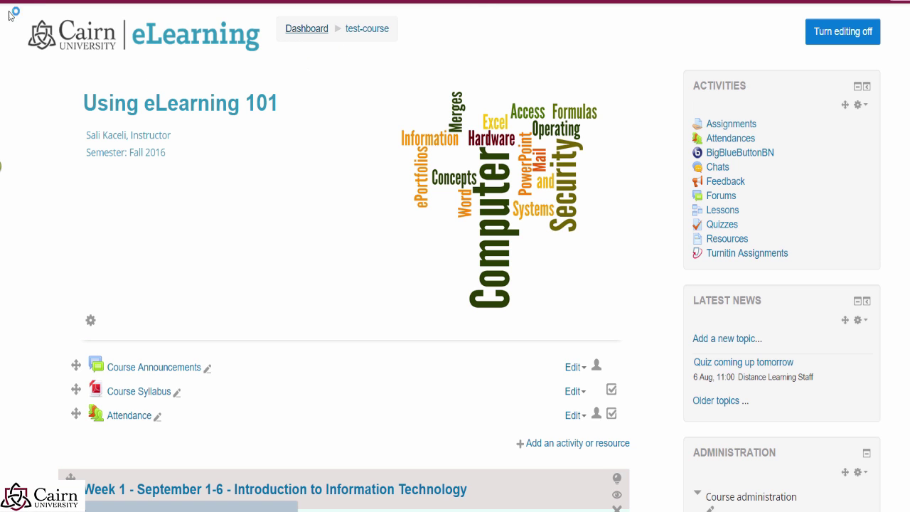
pyautogui.click(32, 6)
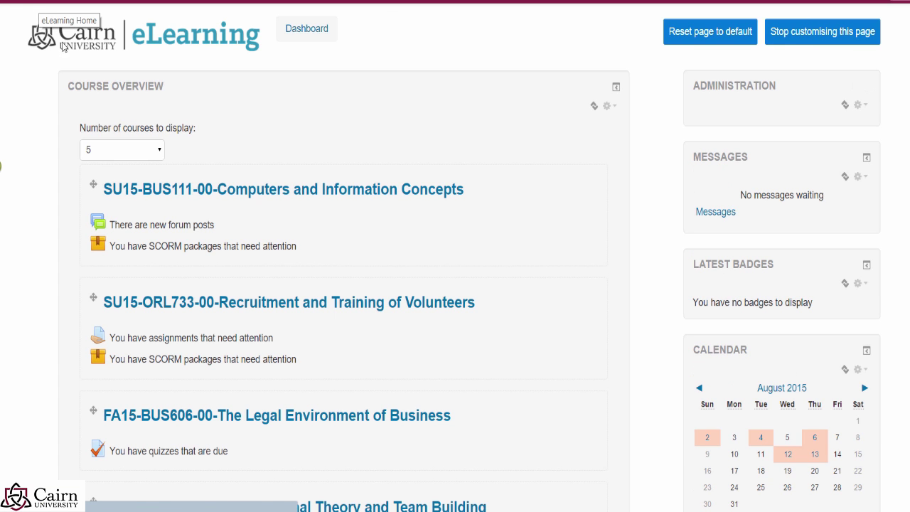
pyautogui.click(157, 151)
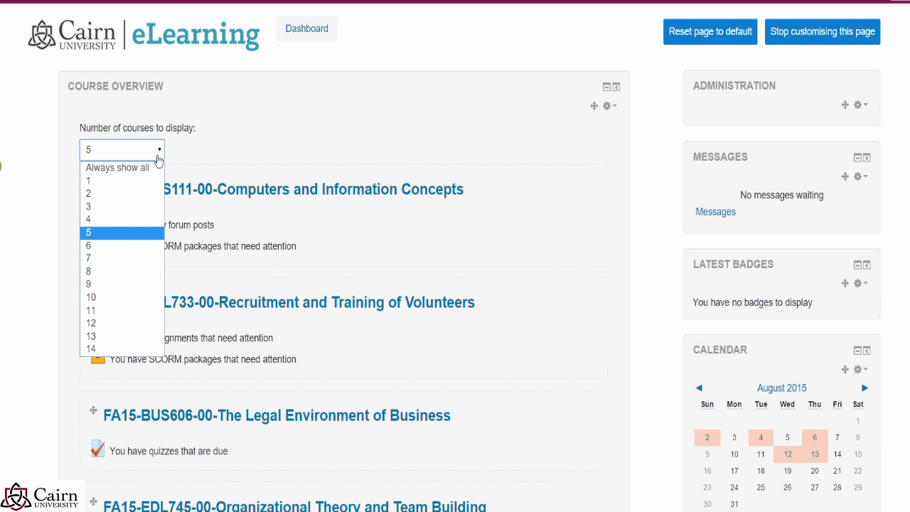
pyautogui.click(119, 171)
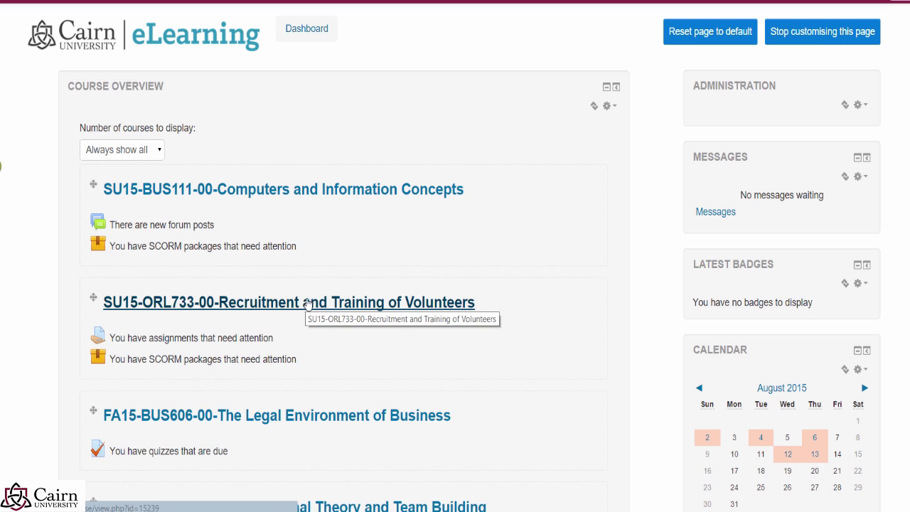
pyautogui.scroll(-3, 272, 298)
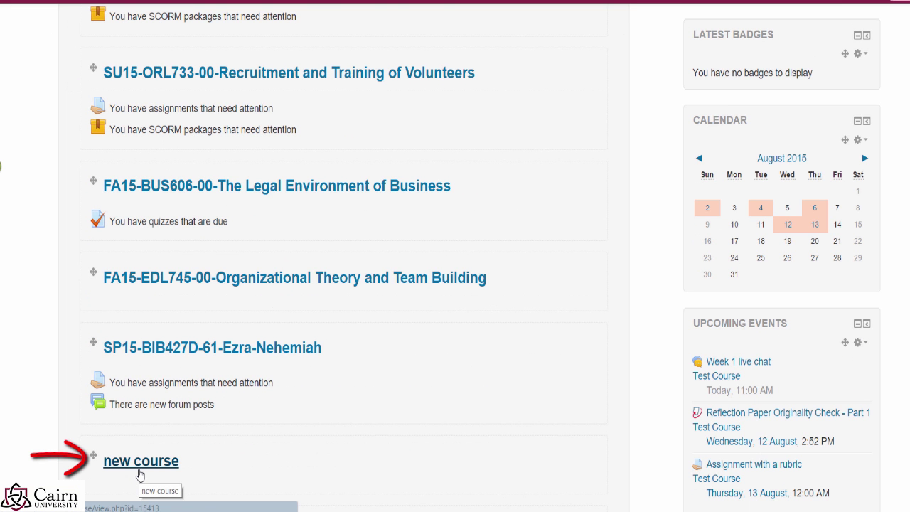
pyautogui.scroll(-2, 118, 416)
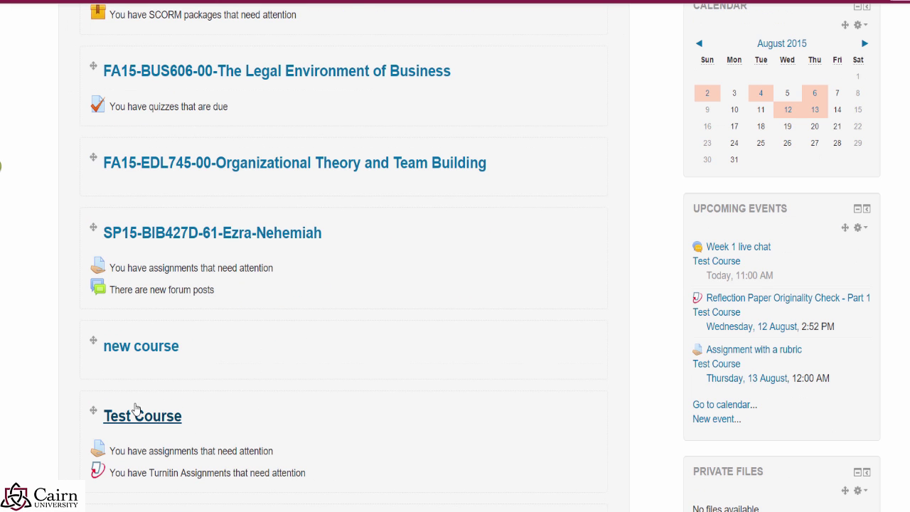
# Step: From new course's Import page, pick test-course as the course to import from
pyautogui.click(150, 355)
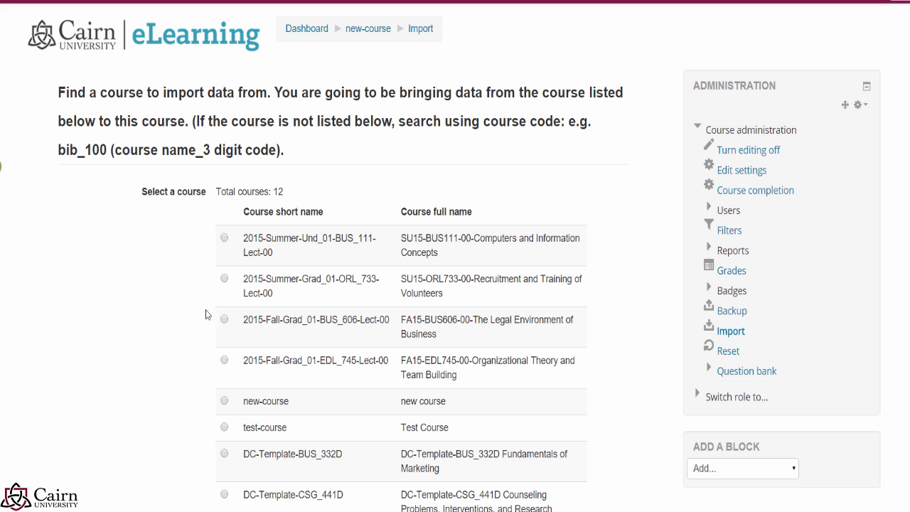
pyautogui.scroll(-1, 188, 326)
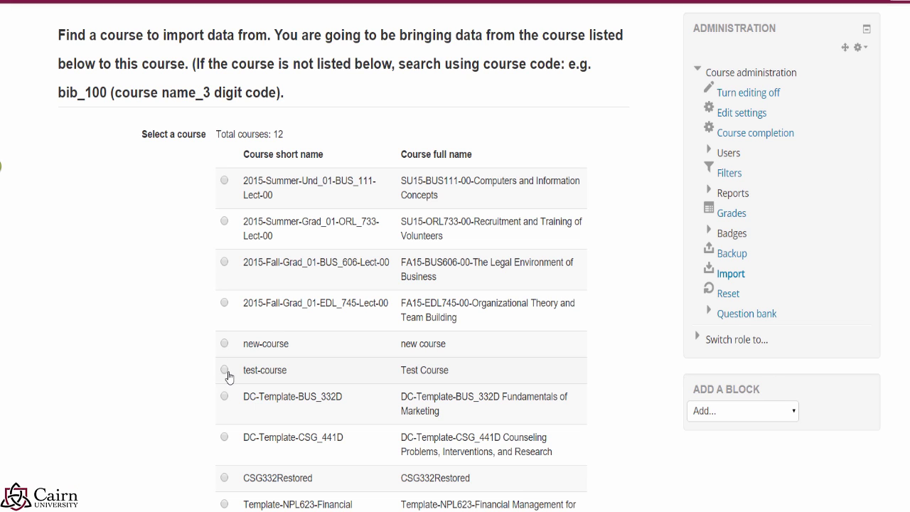
pyautogui.click(225, 369)
pyautogui.scroll(-2, 254, 384)
pyautogui.scroll(-1, 259, 395)
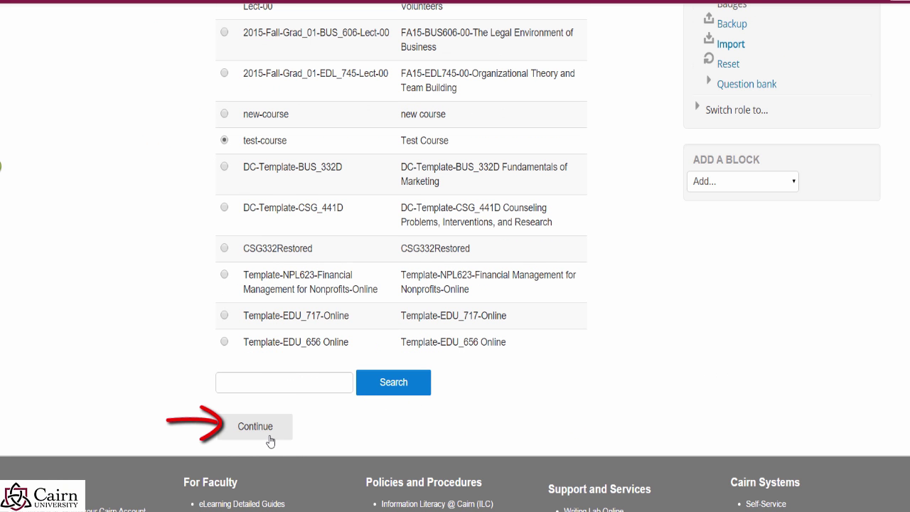
pyautogui.scroll(5, 384, 327)
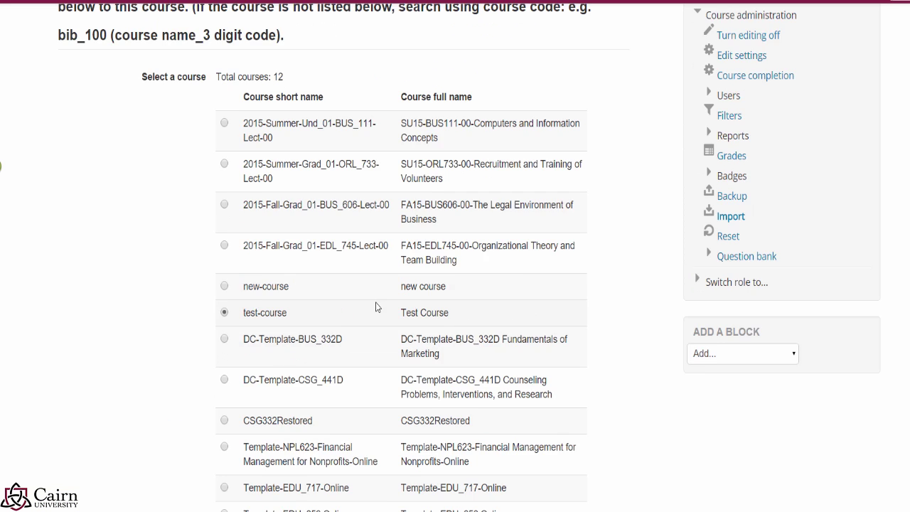
pyautogui.scroll(-4, 279, 381)
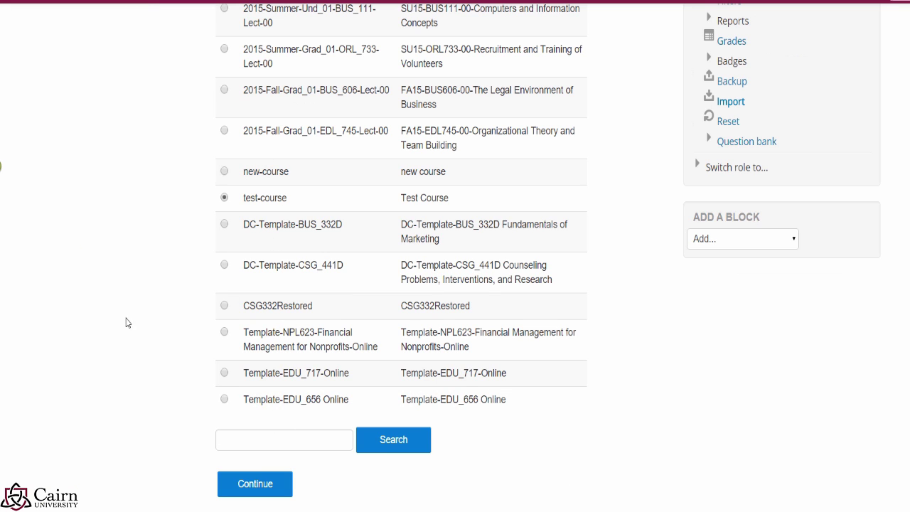
# Step: Search the import page's course list for the code edu_101
pyautogui.click(250, 445)
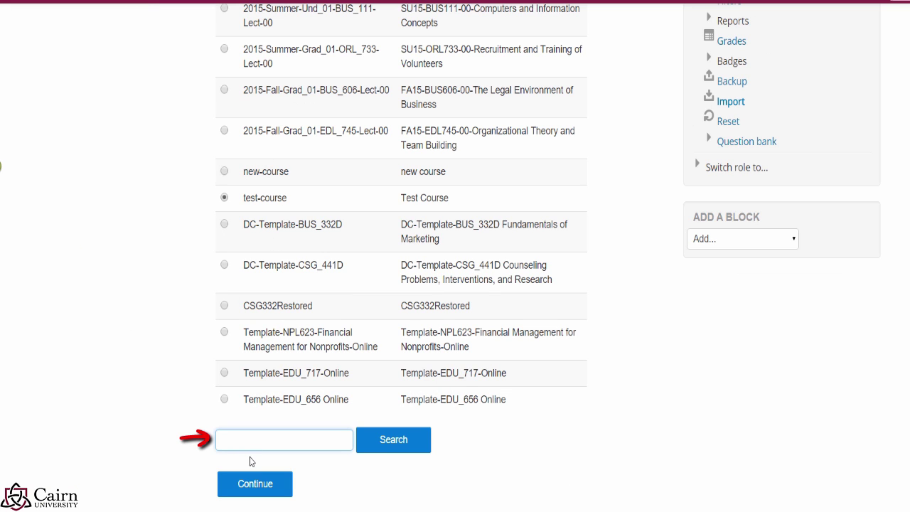
pyautogui.write('edu_')
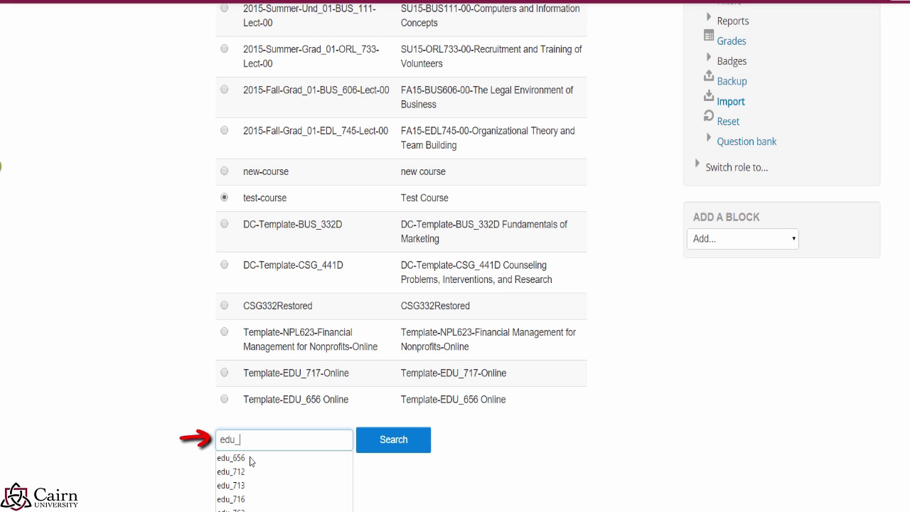
pyautogui.write('101')
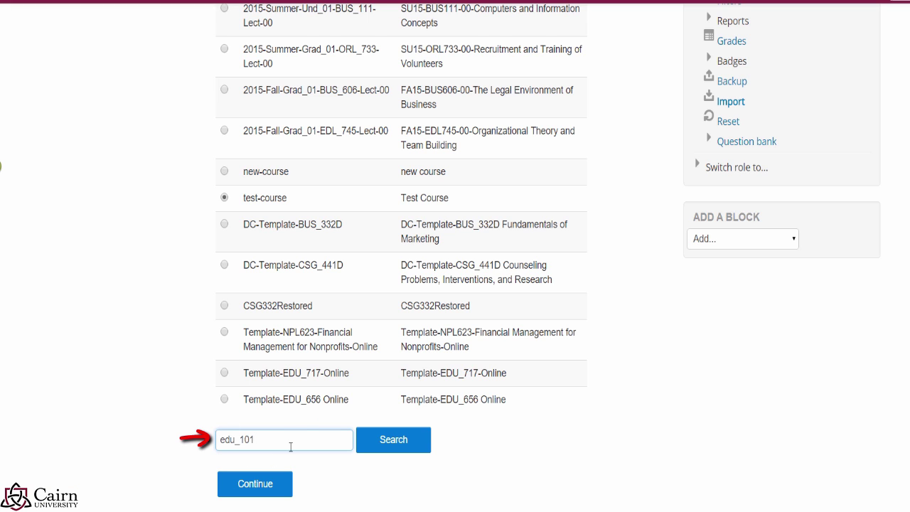
pyautogui.click(269, 485)
# Step: Continue to the import's Initial settings, leaving all six Include items ticked
pyautogui.click(266, 492)
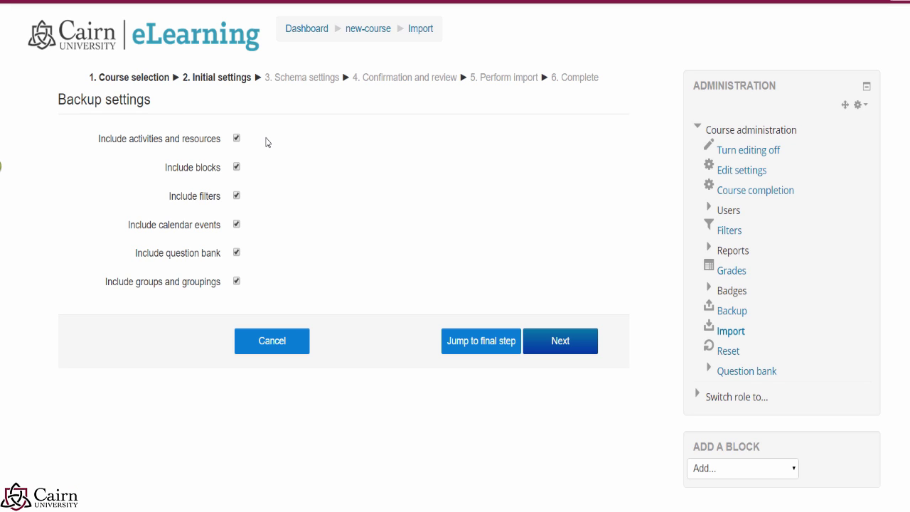
pyautogui.click(481, 348)
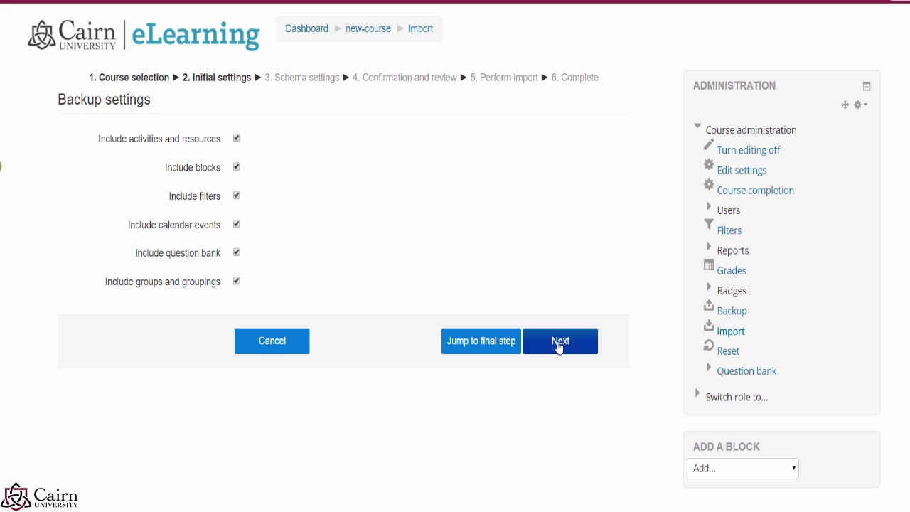
pyautogui.click(560, 345)
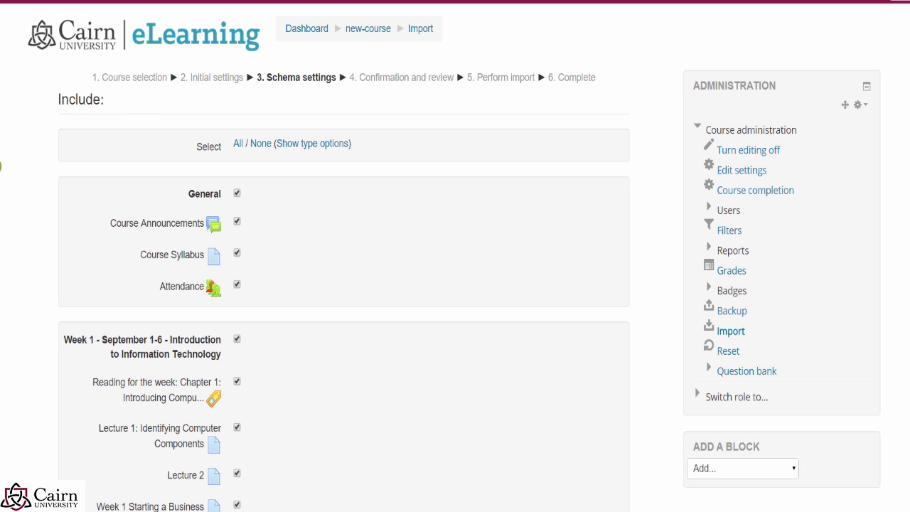
pyautogui.click(238, 254)
pyautogui.scroll(-3, 246, 300)
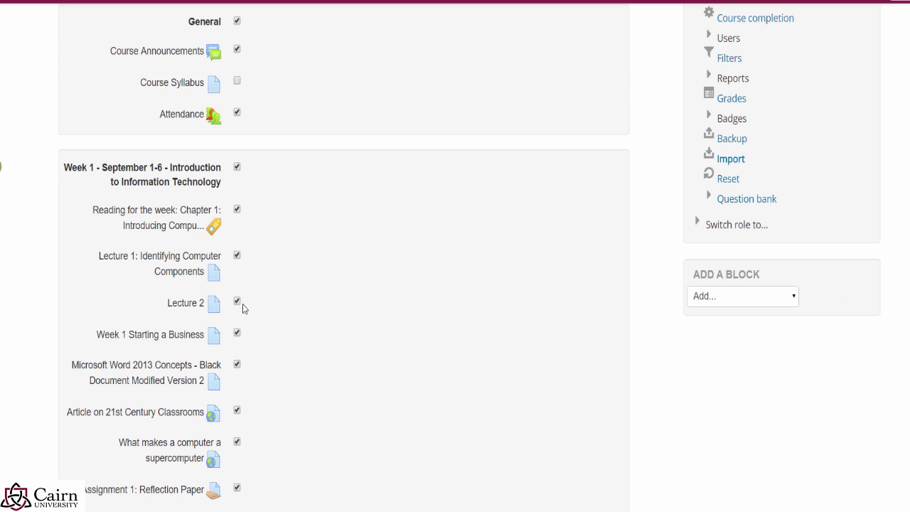
pyautogui.scroll(-3, 235, 335)
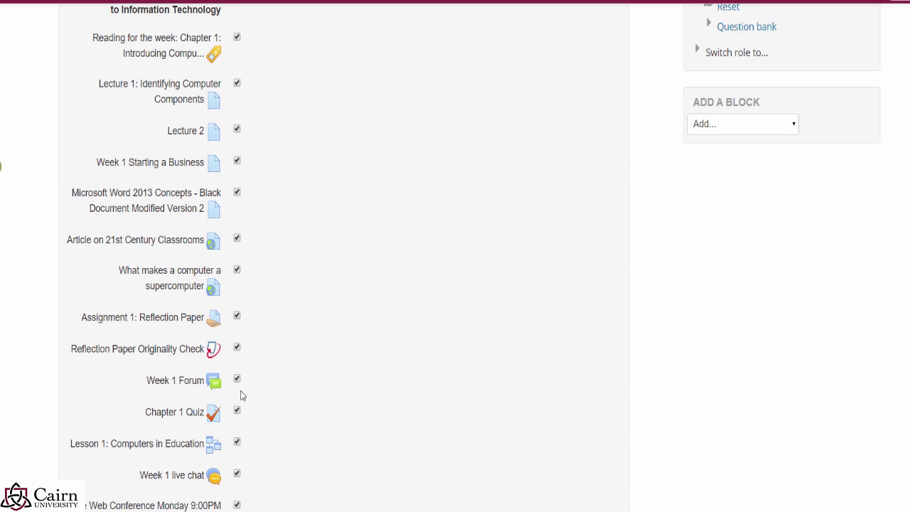
pyautogui.scroll(-1, 239, 393)
pyautogui.scroll(-1, 240, 388)
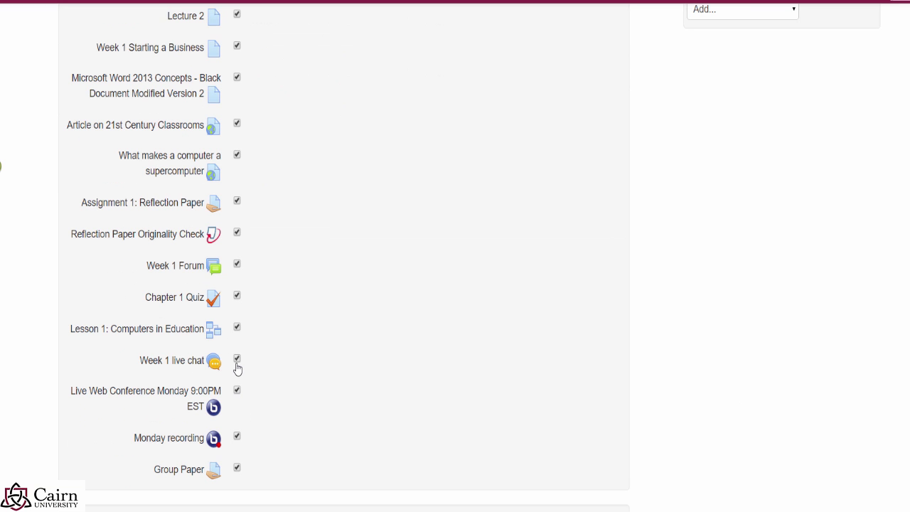
pyautogui.click(236, 358)
pyautogui.scroll(-6, 320, 398)
pyautogui.scroll(1, 329, 402)
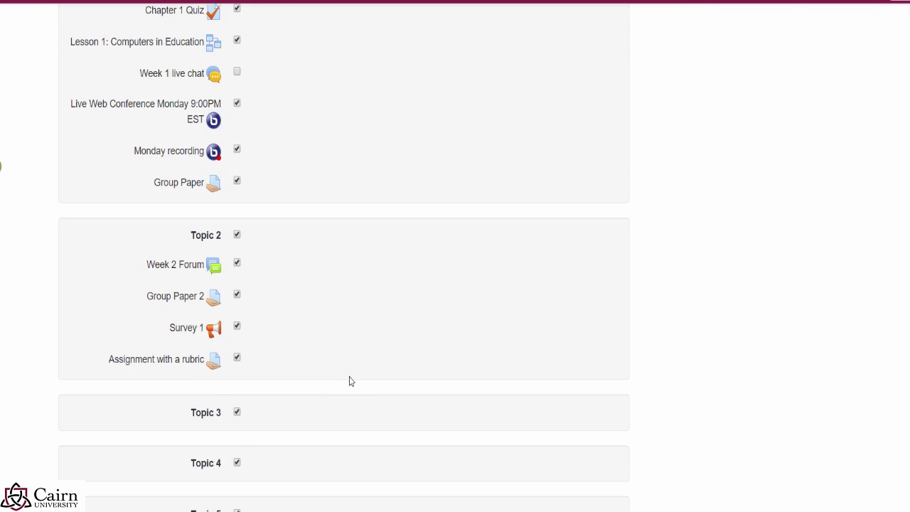
pyautogui.scroll(5, 355, 380)
pyautogui.scroll(-15, 323, 345)
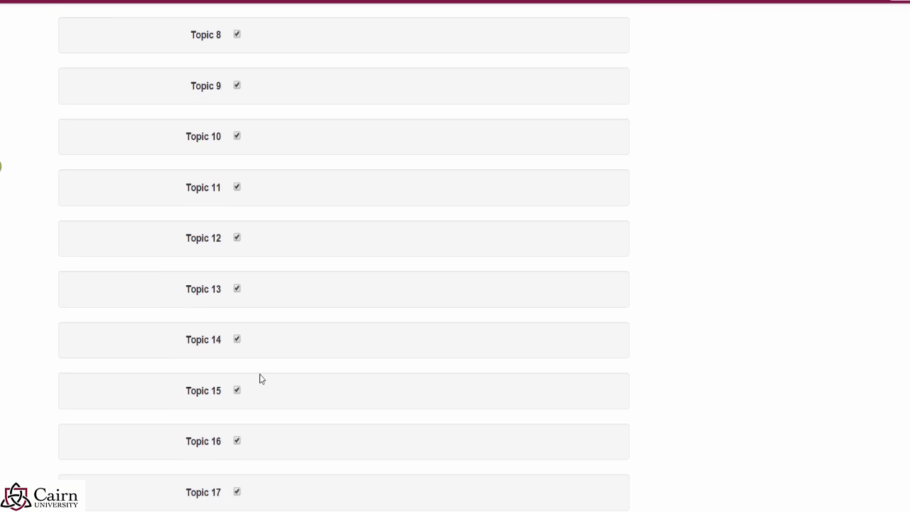
pyautogui.scroll(-20, 260, 378)
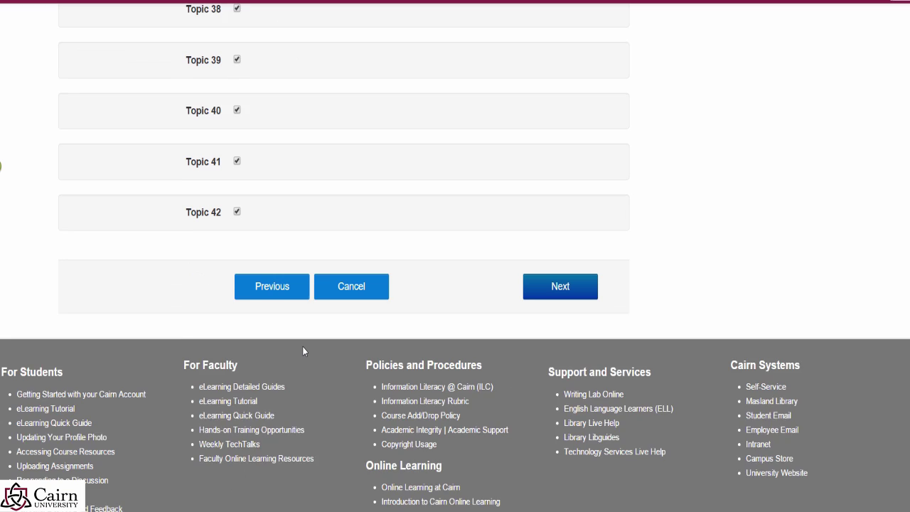
pyautogui.scroll(-2, 302, 347)
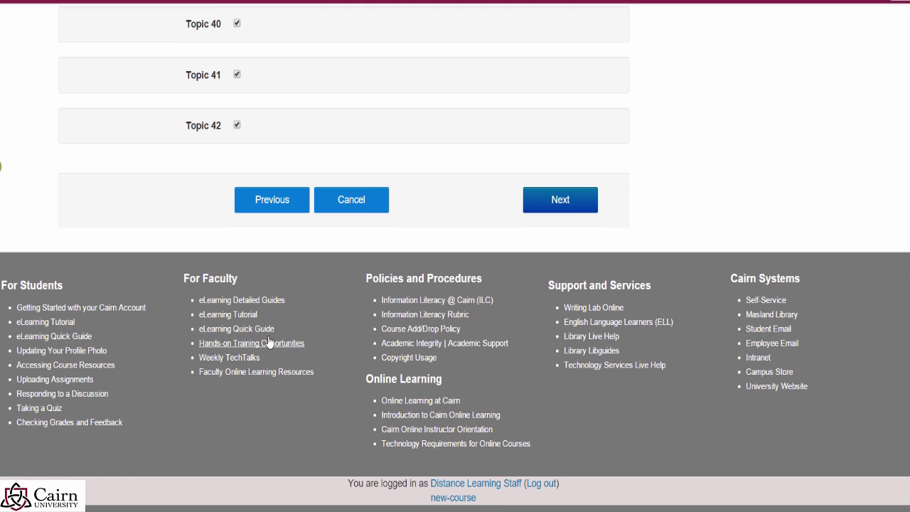
# Step: Advance to Confirmation and review and scroll down to the Perform import button
pyautogui.click(572, 208)
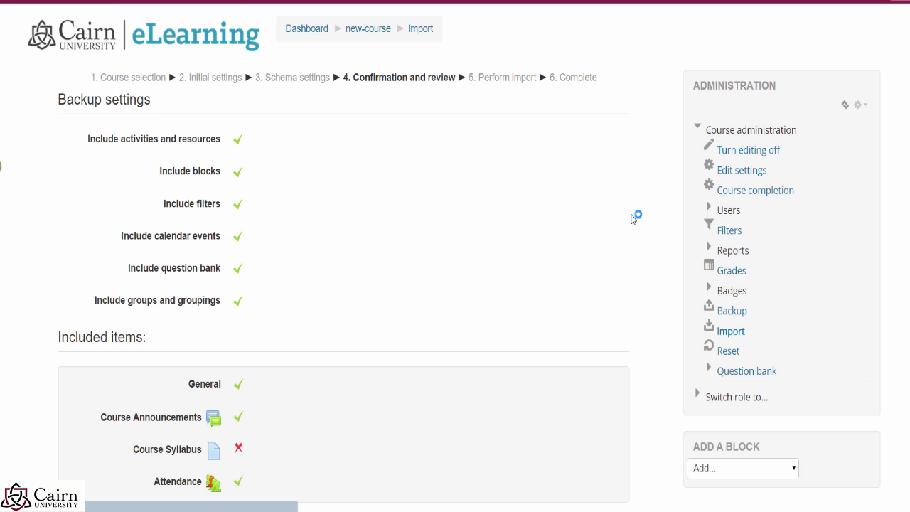
pyautogui.scroll(-3, 627, 223)
pyautogui.scroll(-4, 259, 213)
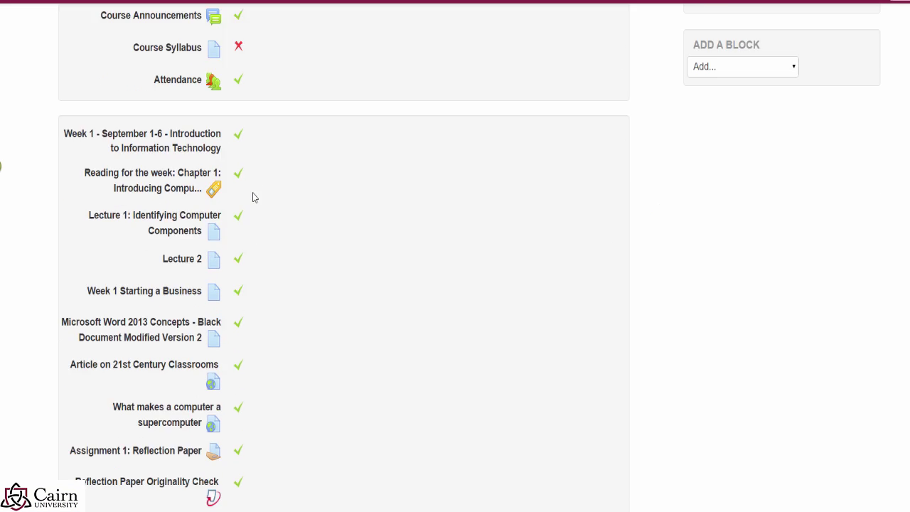
pyautogui.scroll(-6, 252, 202)
pyautogui.scroll(-4, 248, 227)
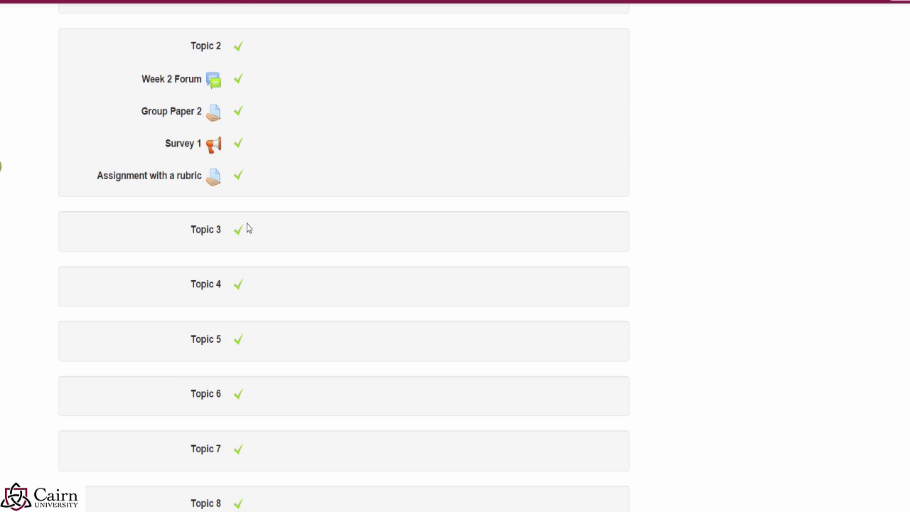
pyautogui.scroll(-15, 248, 227)
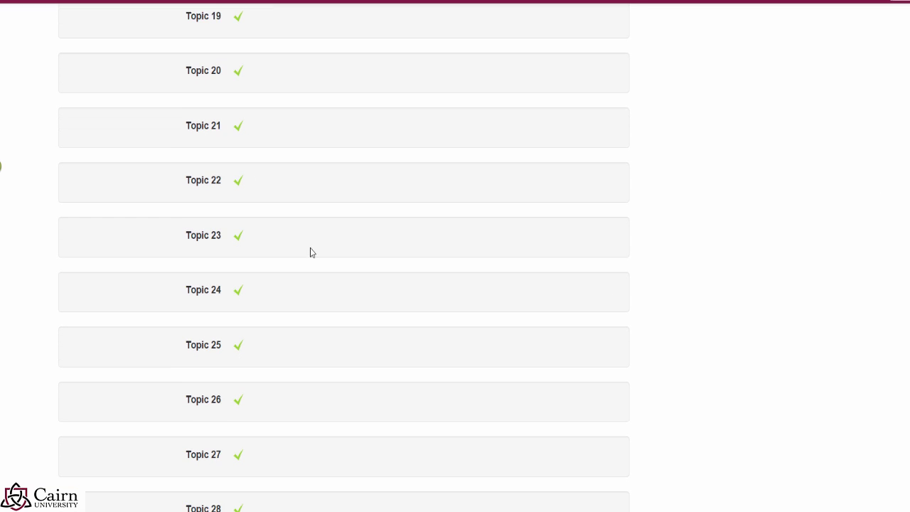
pyautogui.scroll(-18, 392, 331)
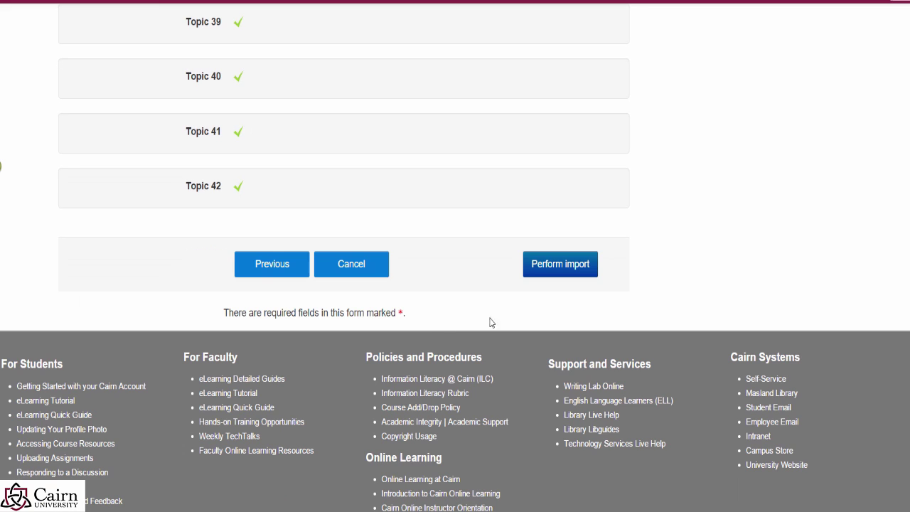
# Step: Perform the import into new-course and continue once 'Import complete' appears
pyautogui.click(560, 278)
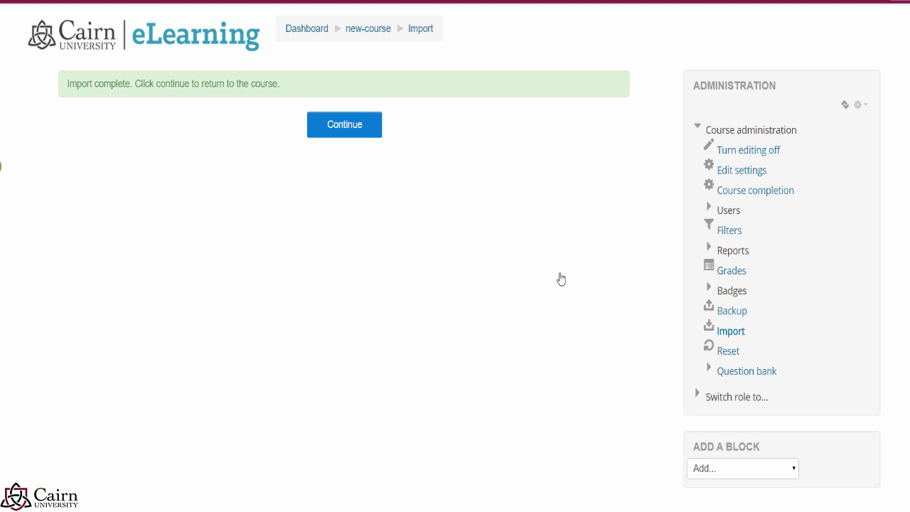
pyautogui.click(365, 135)
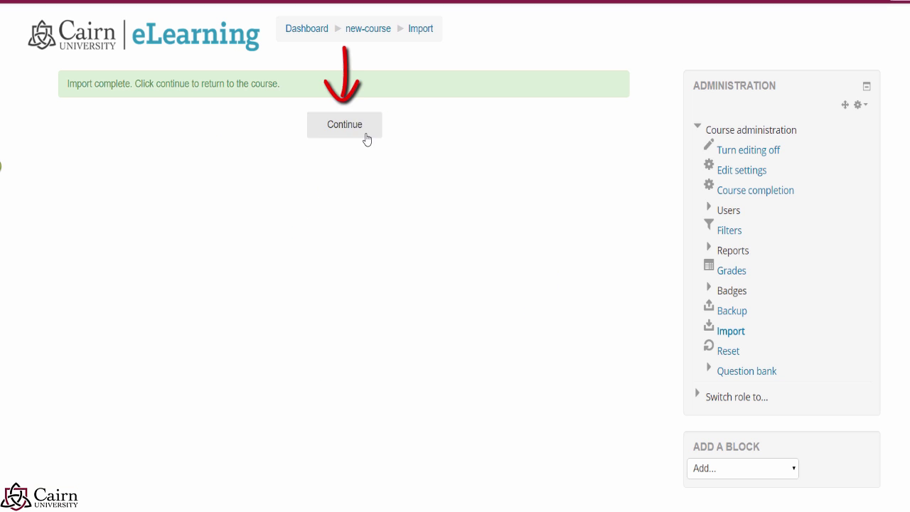
# Step: Return to the Using eLearning 101 course page and look over the imported content
pyautogui.click(347, 130)
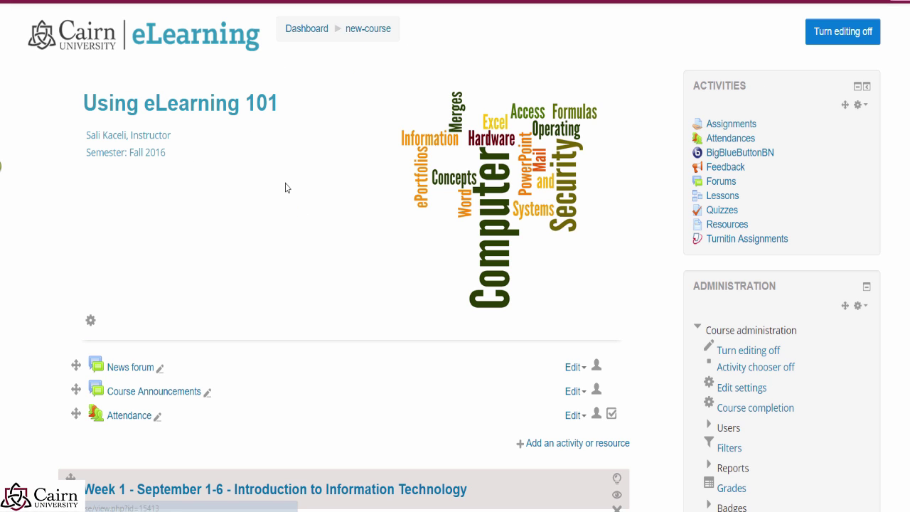
pyautogui.scroll(-7, 285, 186)
pyautogui.scroll(-9, 287, 194)
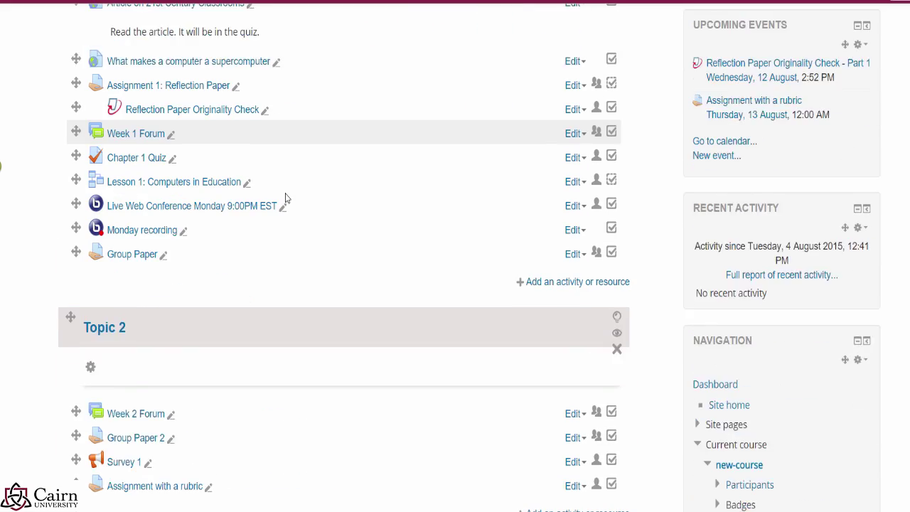
pyautogui.scroll(11, 217, 209)
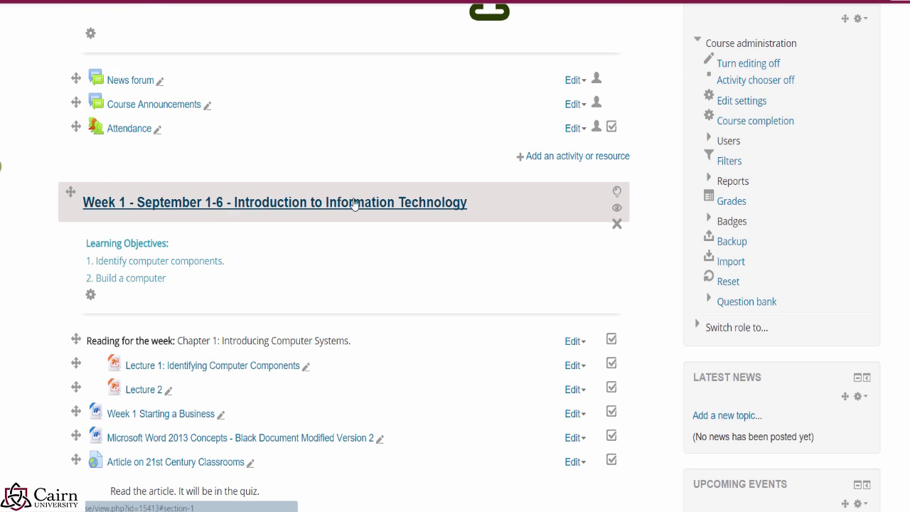
pyautogui.scroll(-2, 334, 213)
pyautogui.scroll(2, 382, 226)
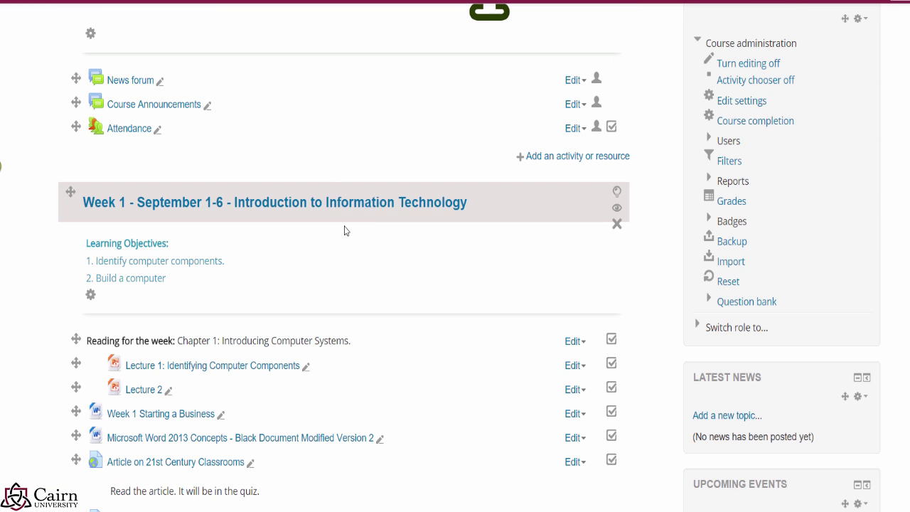
# Step: Open and close Lecture 1's Edit menu, then browse Week 1 and the topics
pyautogui.click(570, 368)
pyautogui.scroll(-1, 551, 389)
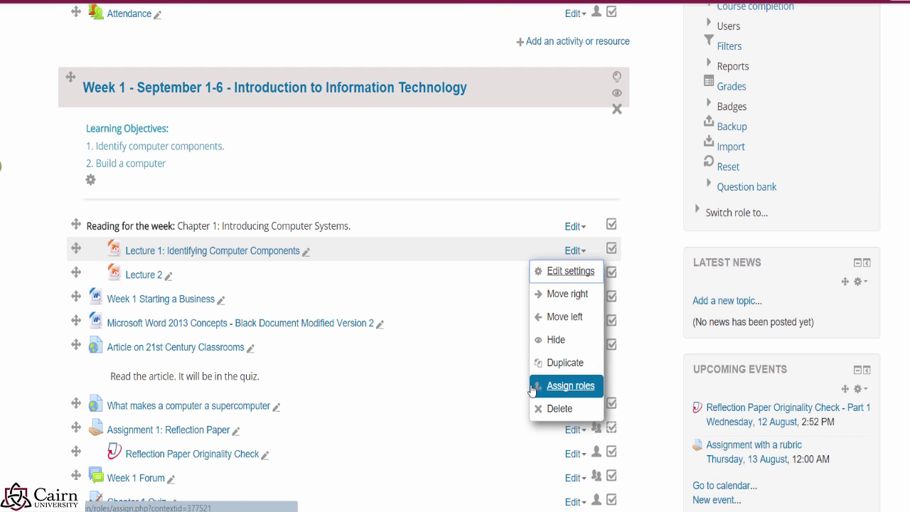
pyautogui.click(495, 216)
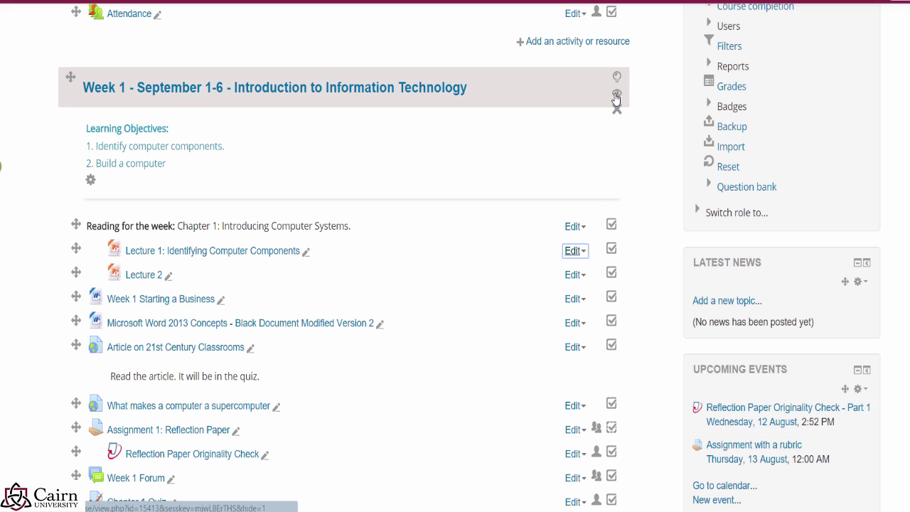
pyautogui.click(617, 96)
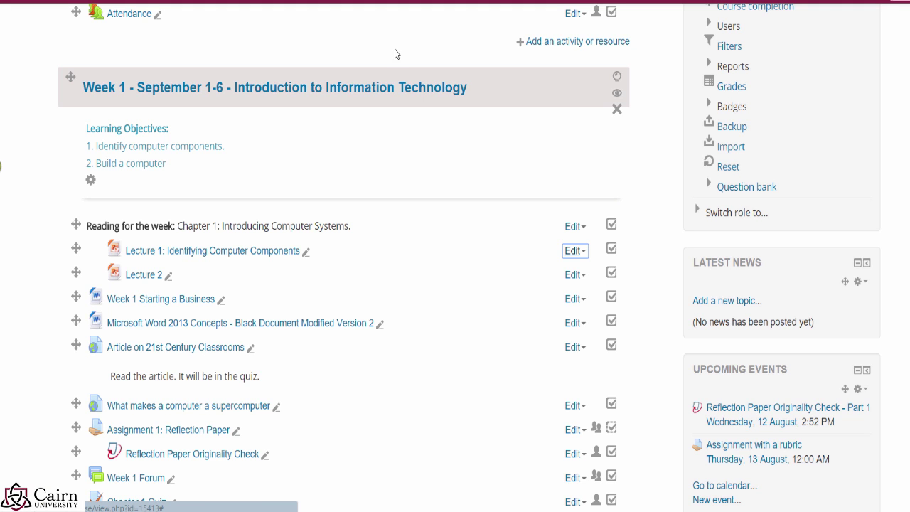
pyautogui.scroll(3, 381, 163)
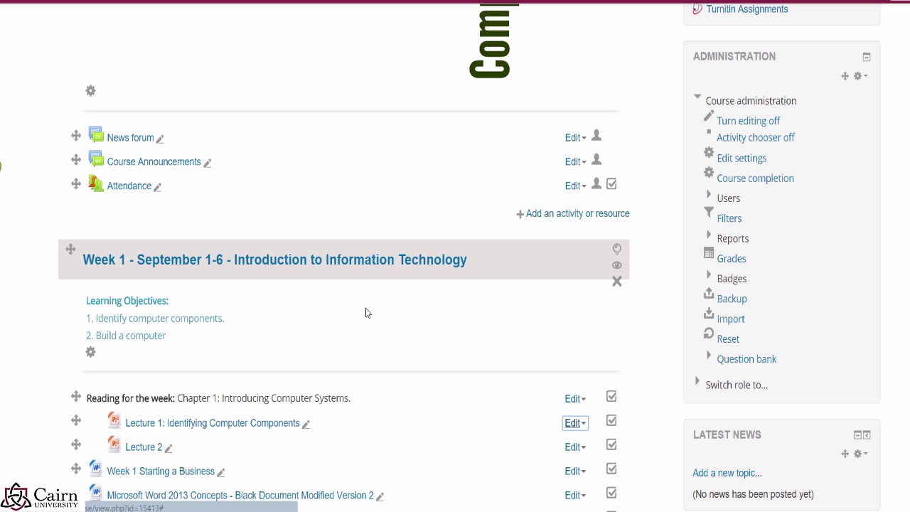
pyautogui.scroll(-1, 408, 348)
pyautogui.scroll(-1, 419, 321)
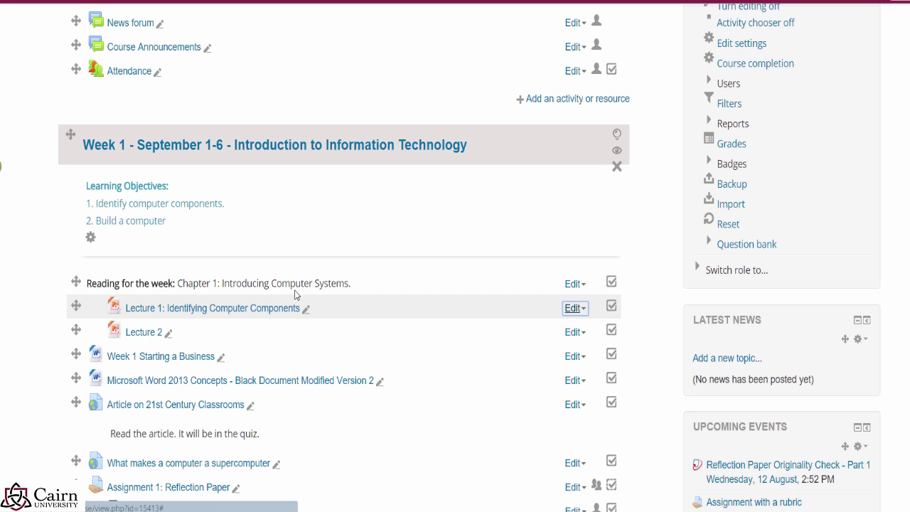
pyautogui.scroll(-1, 201, 187)
pyautogui.scroll(-1, 201, 187)
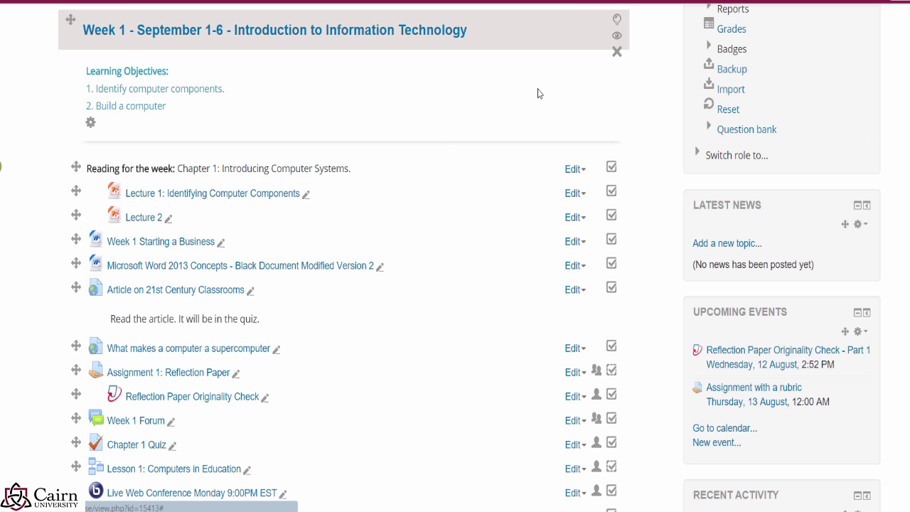
pyautogui.scroll(6, 537, 92)
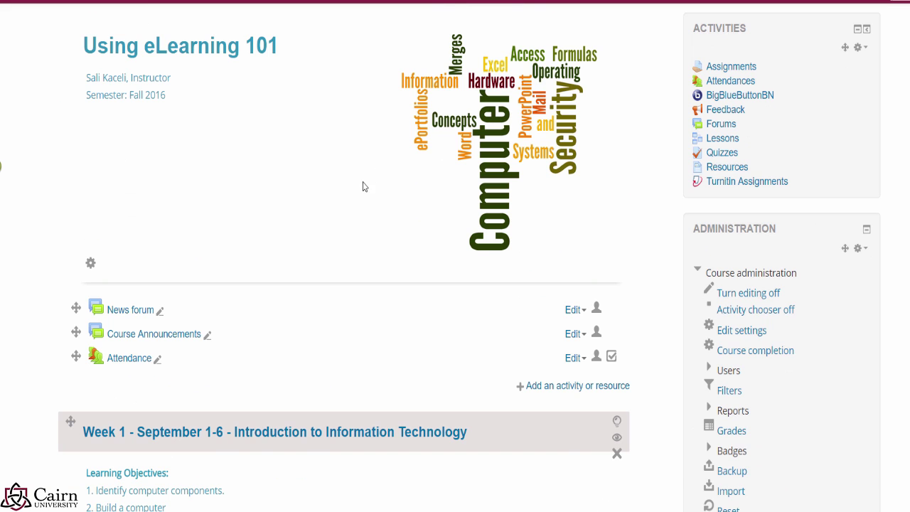
pyautogui.scroll(-2, 384, 186)
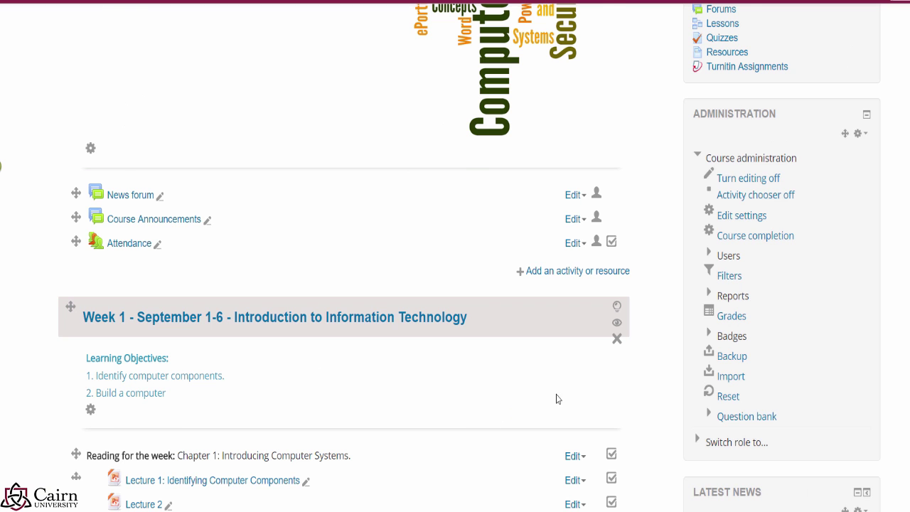
pyautogui.scroll(3, 556, 398)
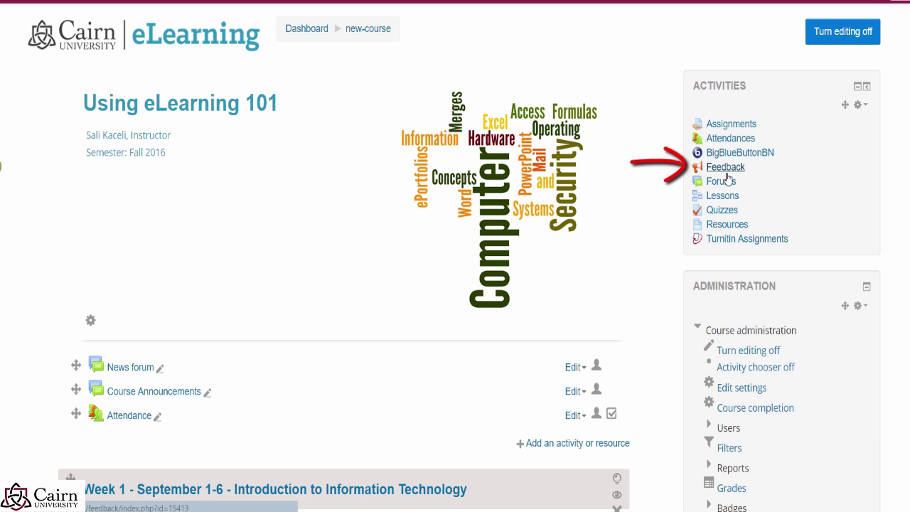
pyautogui.click(724, 184)
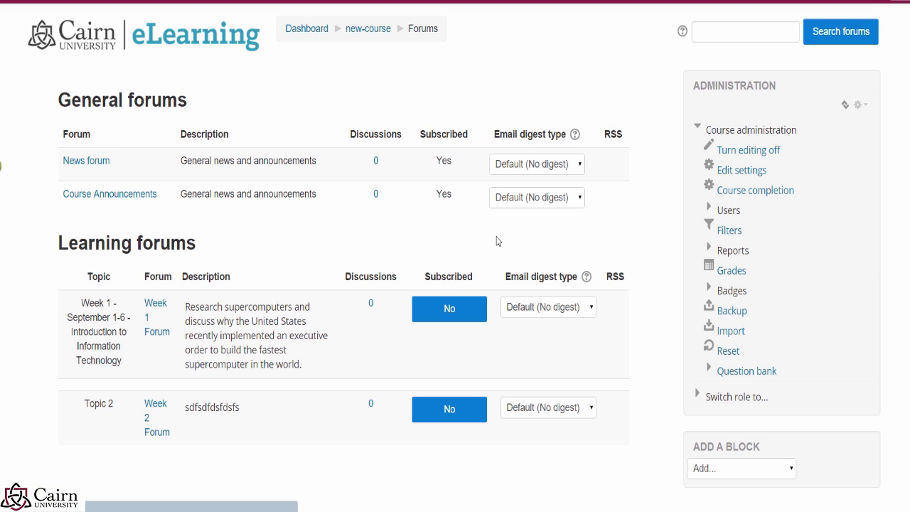
pyautogui.scroll(-3, 465, 252)
pyautogui.scroll(3, 455, 253)
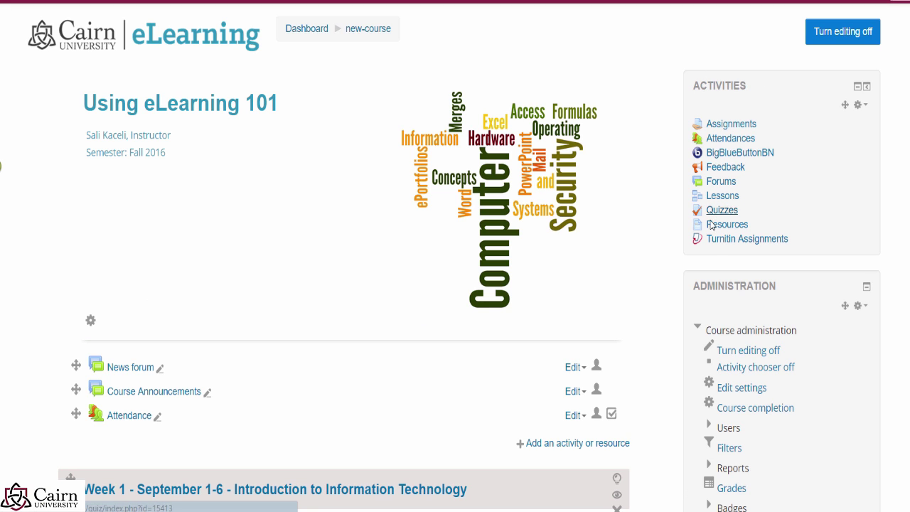
pyautogui.click(720, 213)
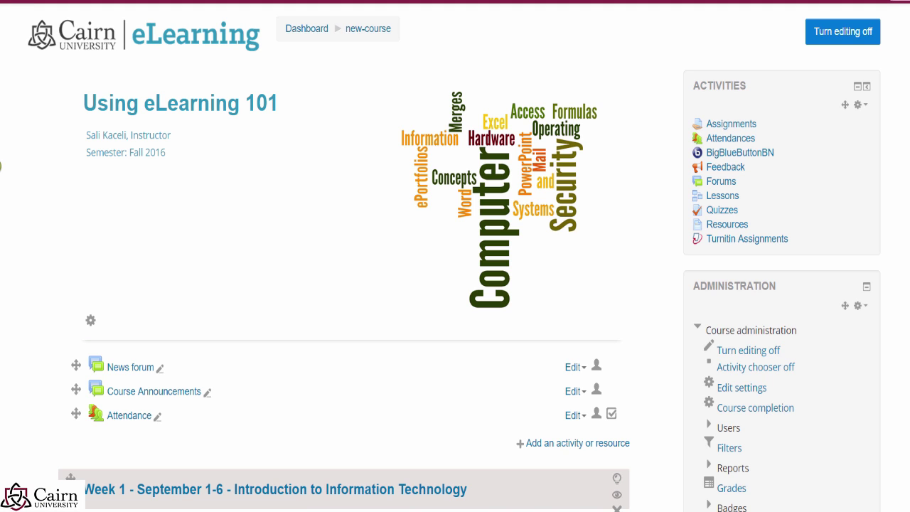
# Step: Expand Course administration > Users in the test course's Administration block
pyautogui.doubleClick(152, 153)
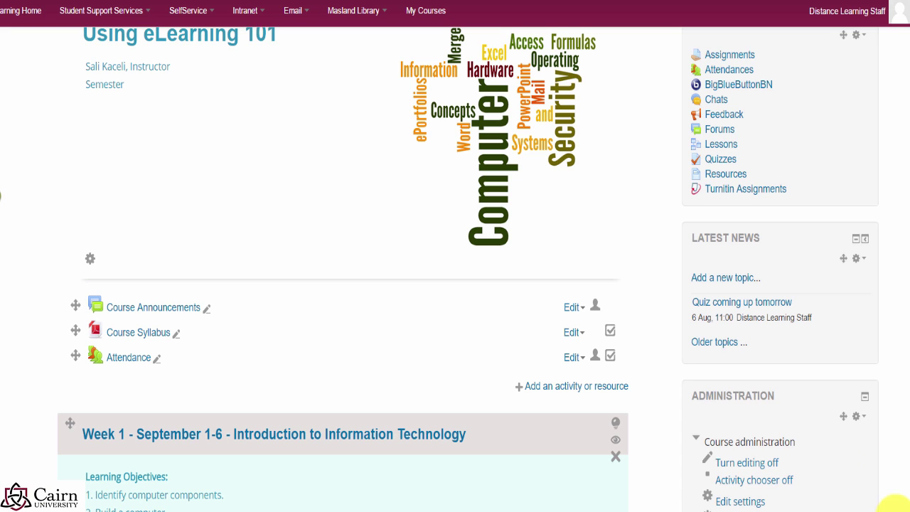
pyautogui.scroll(-1, 640, 240)
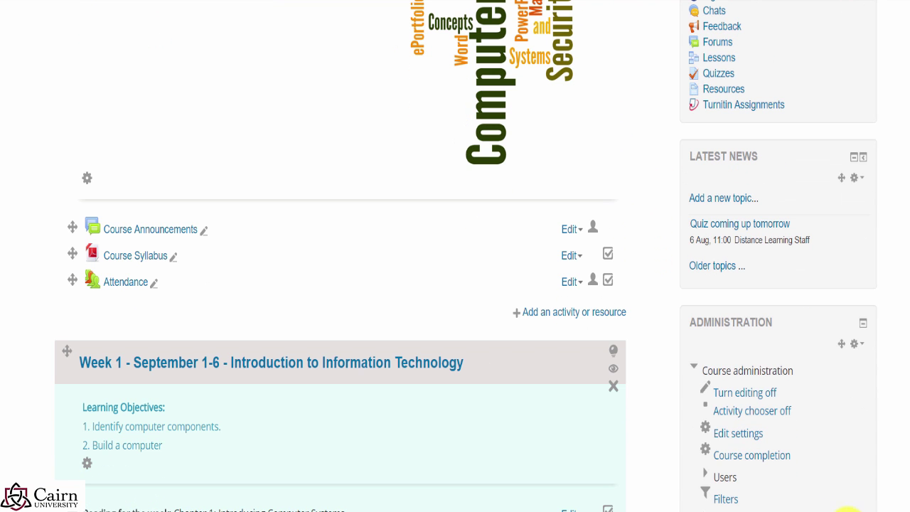
pyautogui.click(727, 478)
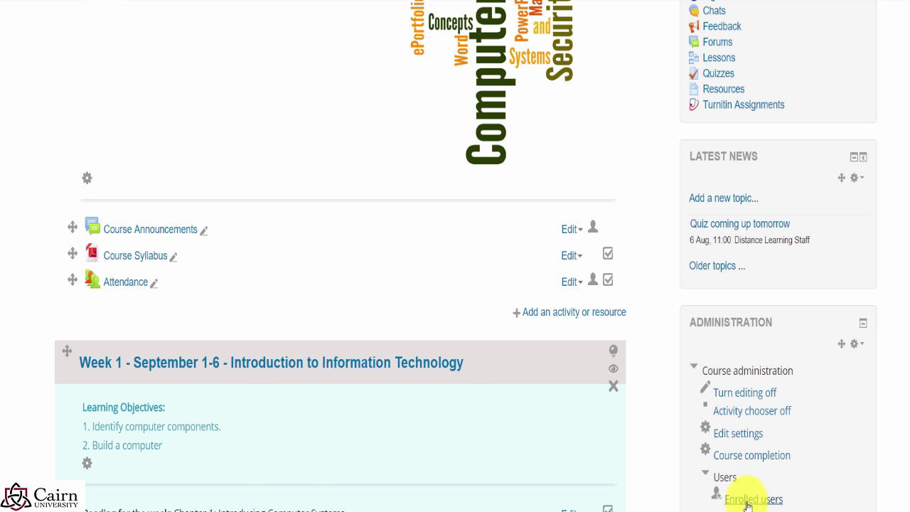
# Step: Enrol the second user from a surname search in test-course with the Student role
pyautogui.click(747, 499)
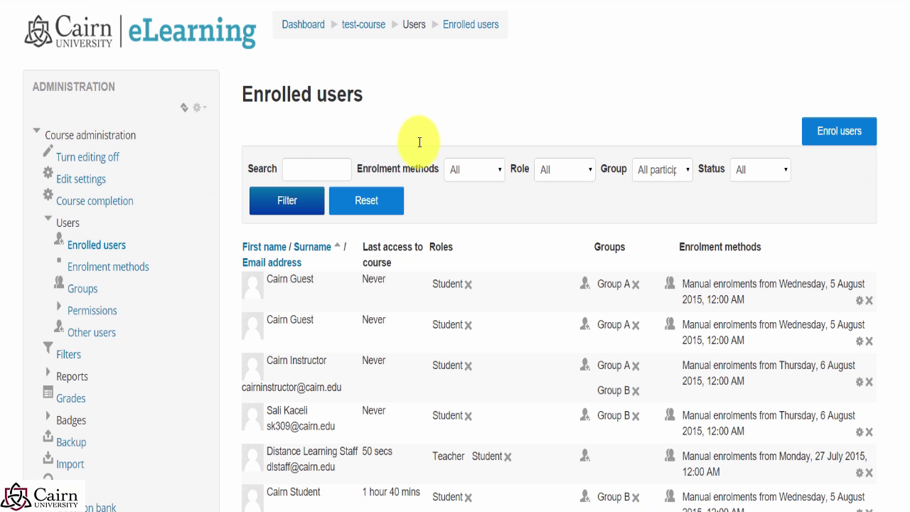
pyautogui.scroll(-3, 356, 315)
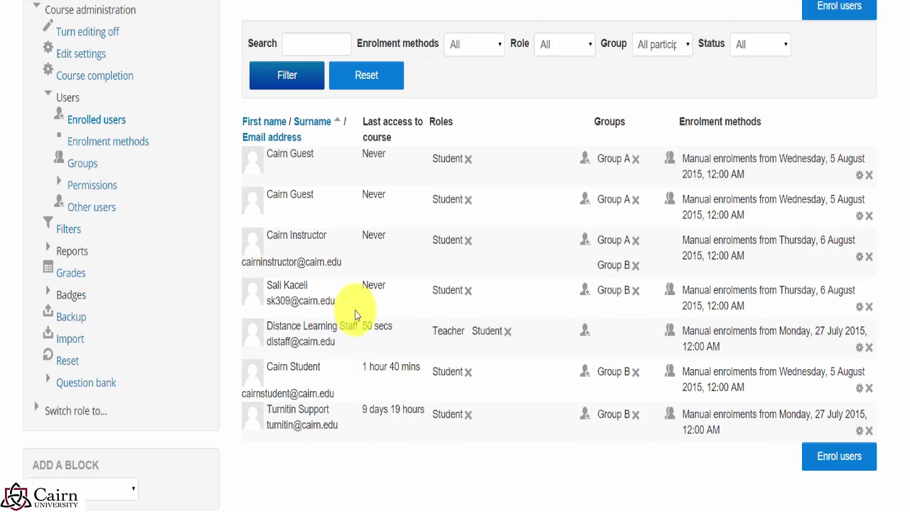
pyautogui.scroll(-2, 357, 315)
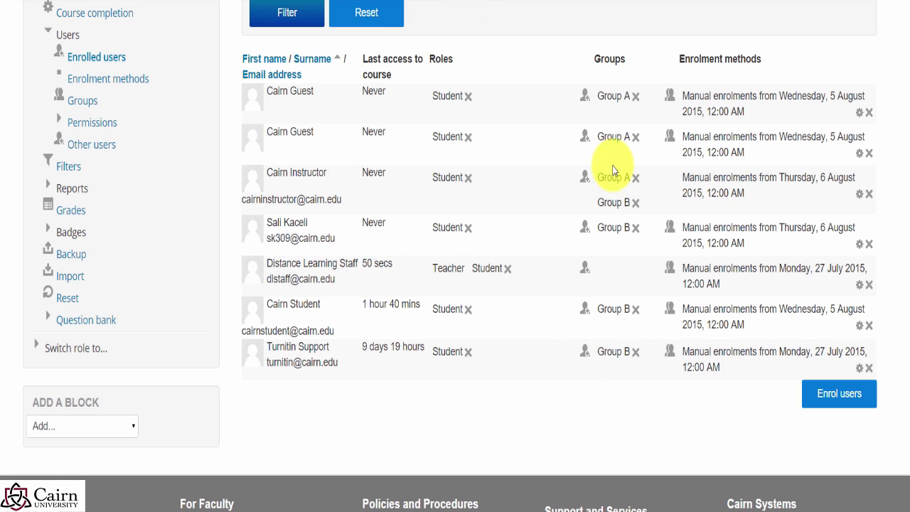
pyautogui.scroll(3, 699, 235)
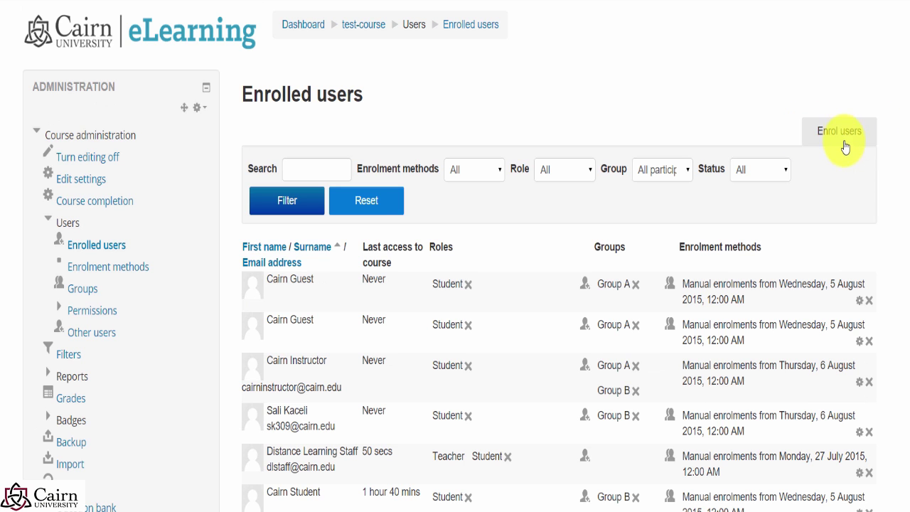
pyautogui.click(844, 145)
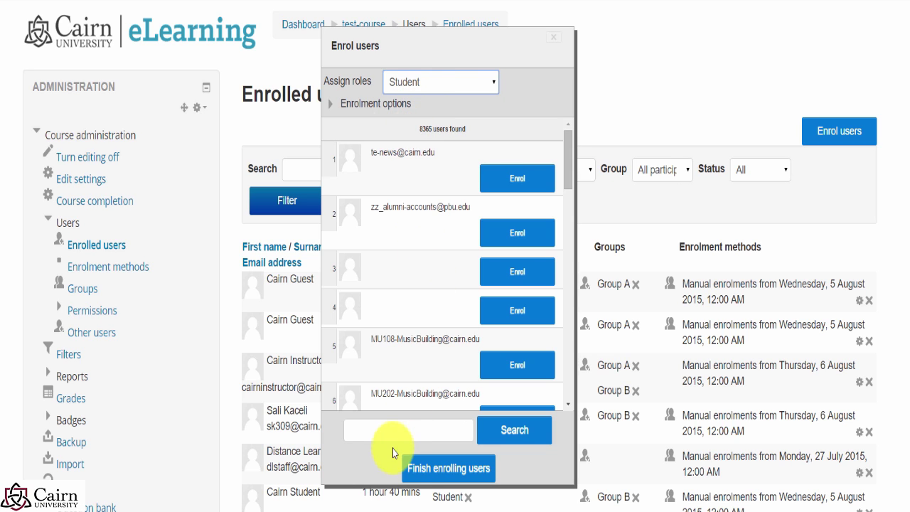
pyautogui.click(391, 429)
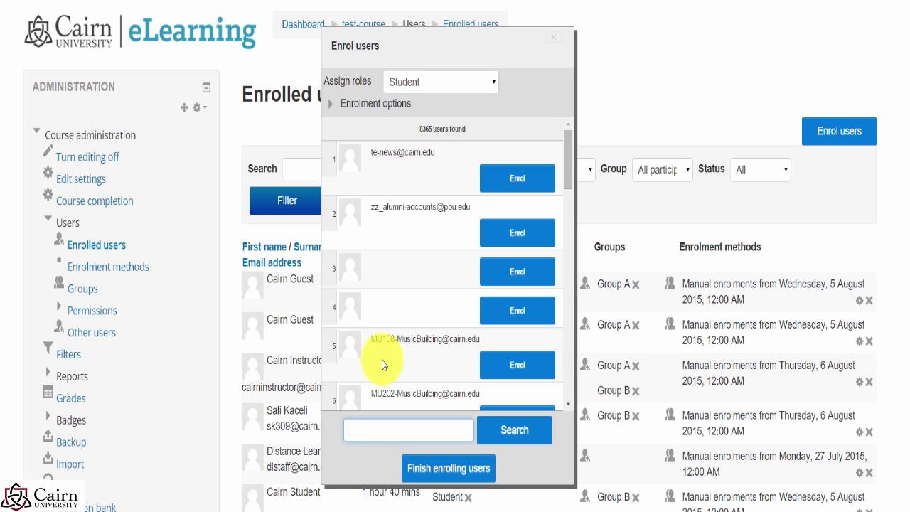
pyautogui.write('simms')
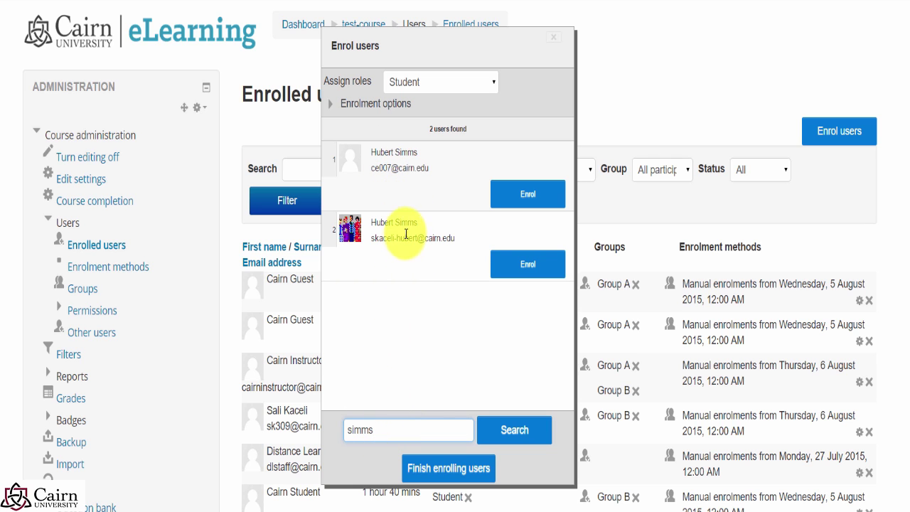
pyautogui.click(507, 264)
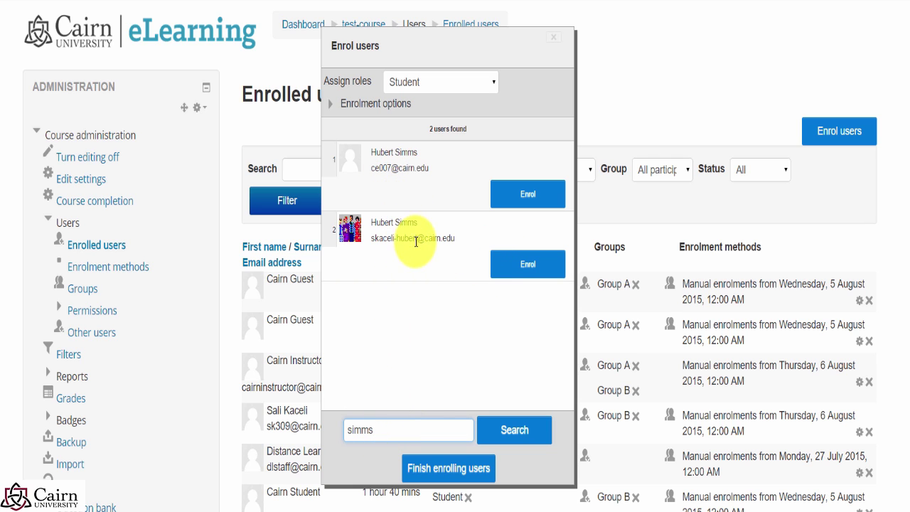
pyautogui.click(539, 266)
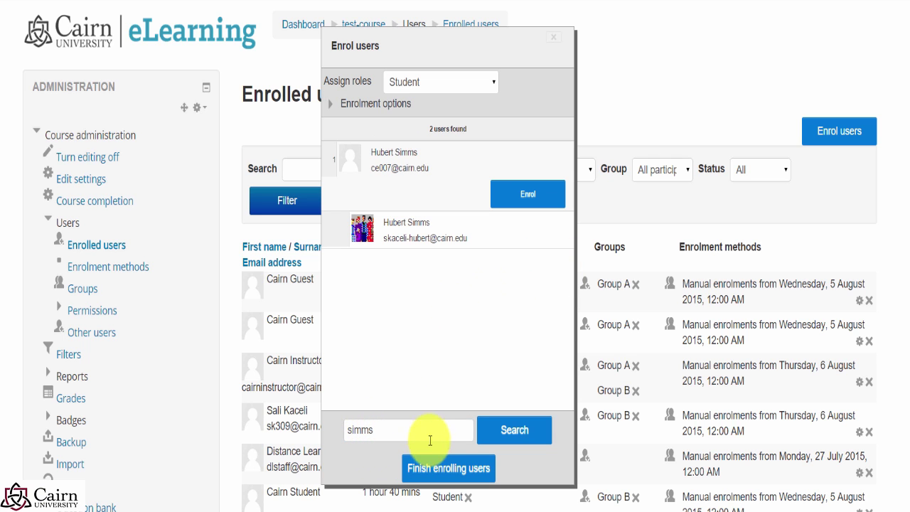
pyautogui.click(435, 477)
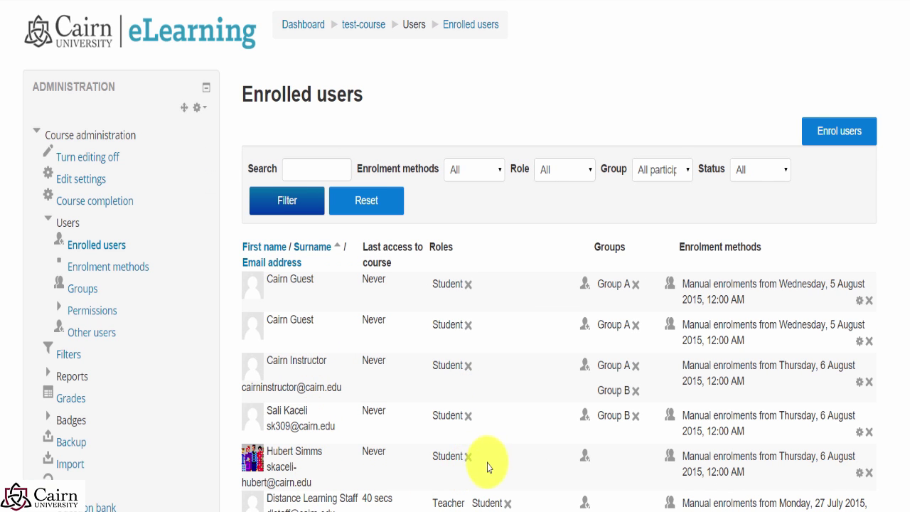
# Step: Assign the newly enrolled student to Group A and save the membership
pyautogui.click(585, 455)
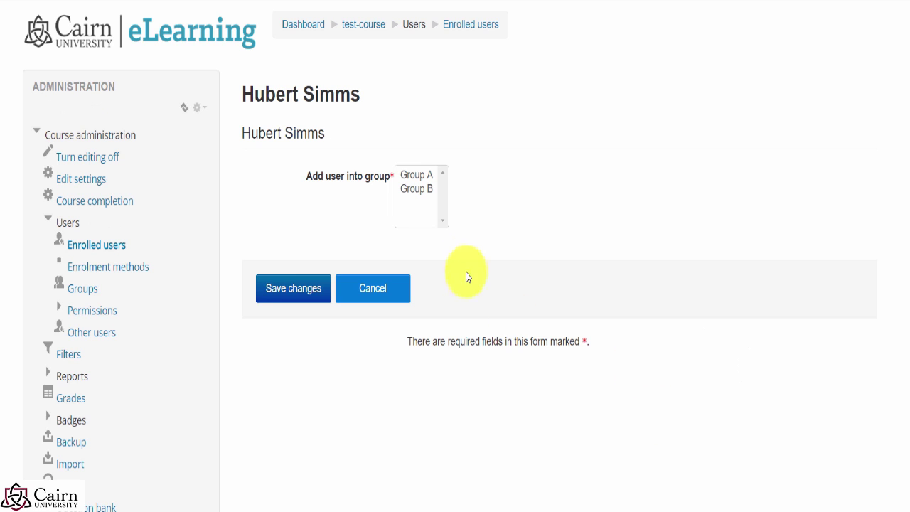
pyautogui.click(415, 177)
pyautogui.click(295, 288)
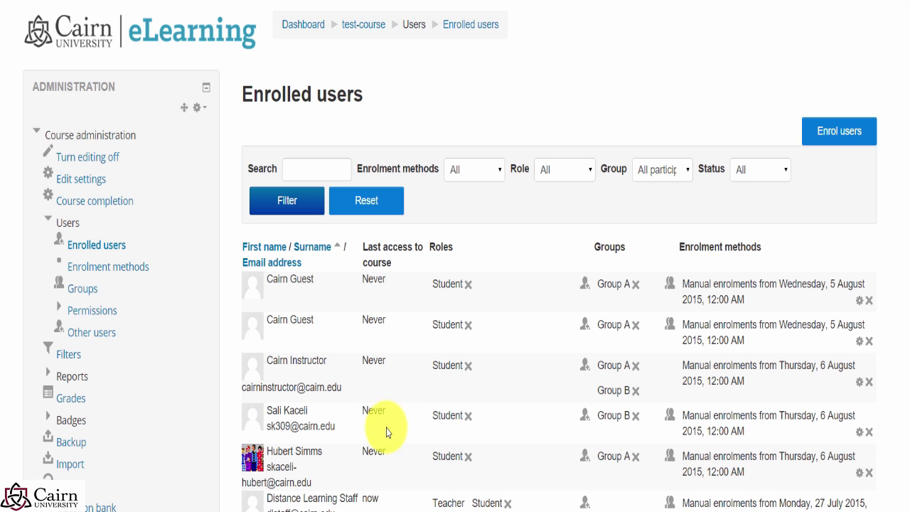
pyautogui.click(850, 136)
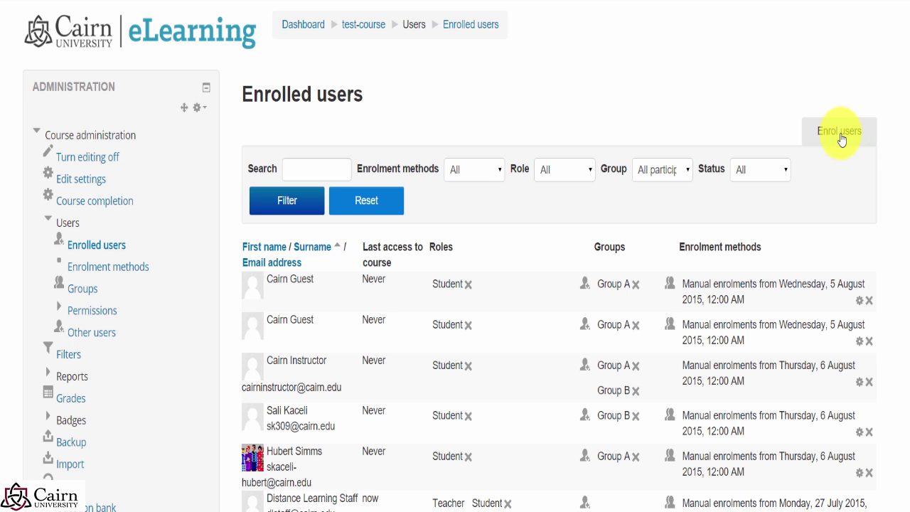
# Step: Enrol the Online Learning account, found by searching 'learning', as Administrative Assistant and finish enrolling
pyautogui.click(839, 135)
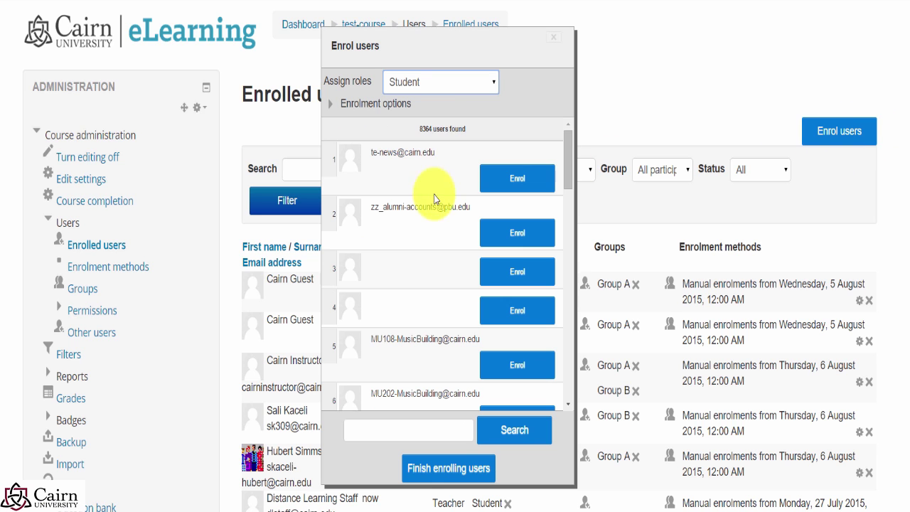
pyautogui.click(467, 98)
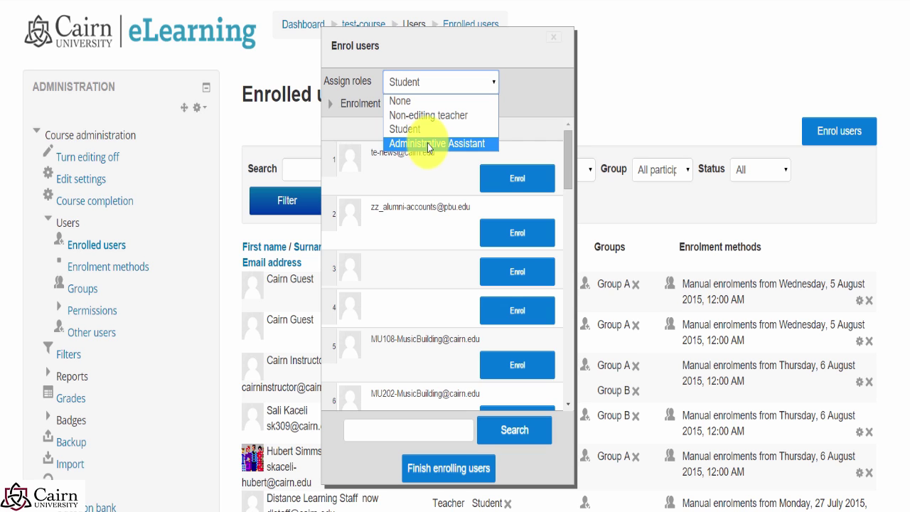
pyautogui.click(427, 143)
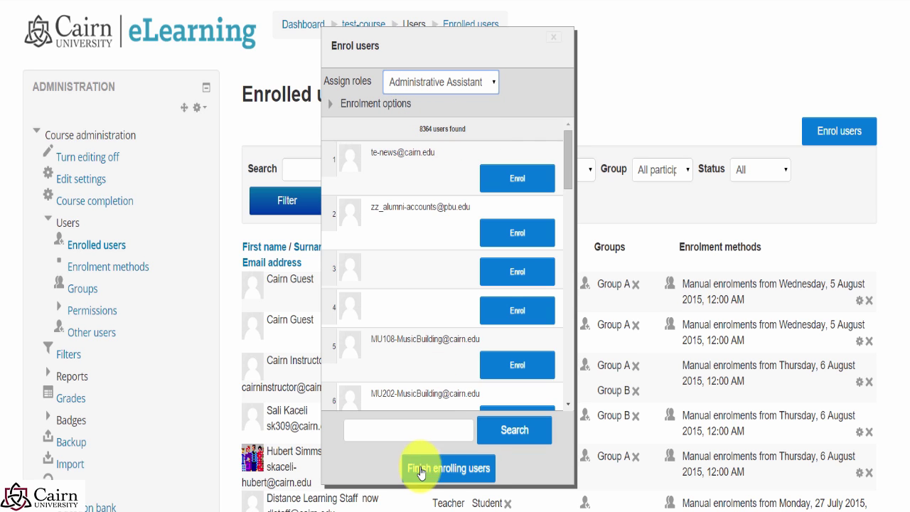
pyautogui.click(407, 430)
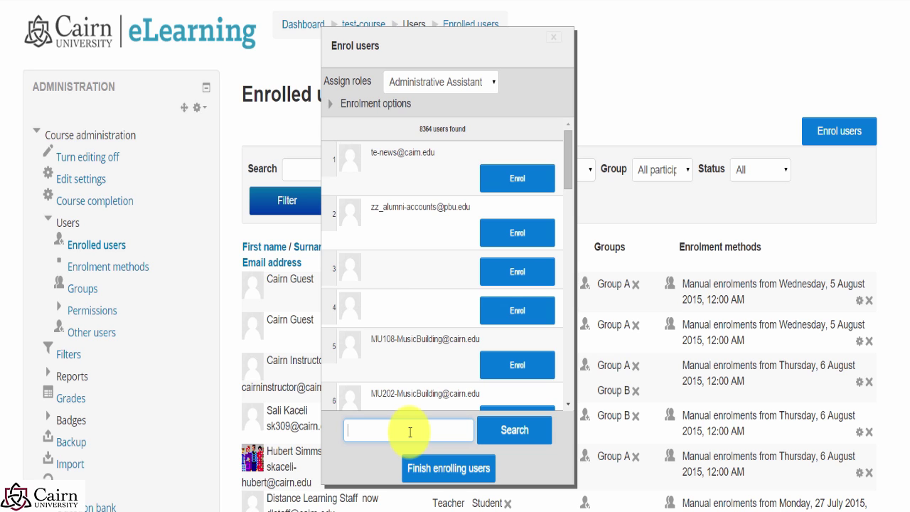
pyautogui.write('guest')
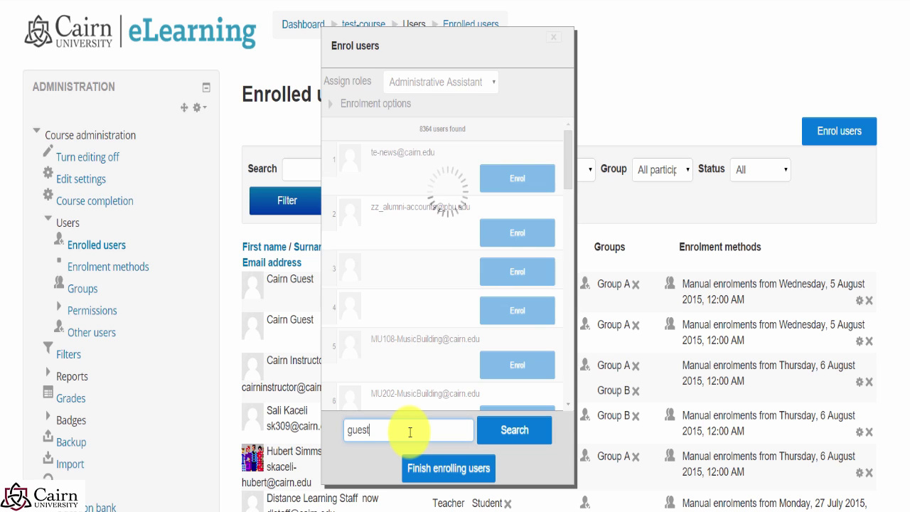
pyautogui.press('BackSpace')
pyautogui.press('BackSpace')
pyautogui.press('BackSpace')
pyautogui.press('BackSpace')
pyautogui.press('BackSpace')
pyautogui.write('learning')
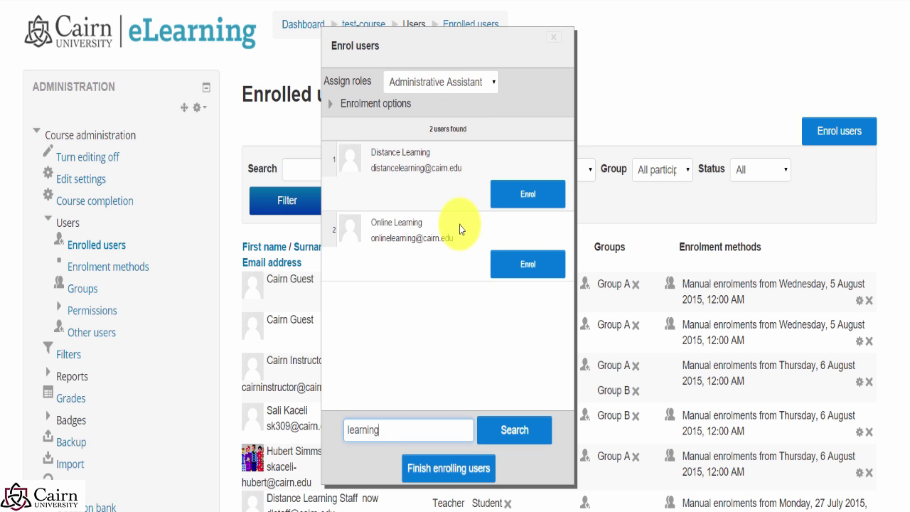
pyautogui.click(495, 269)
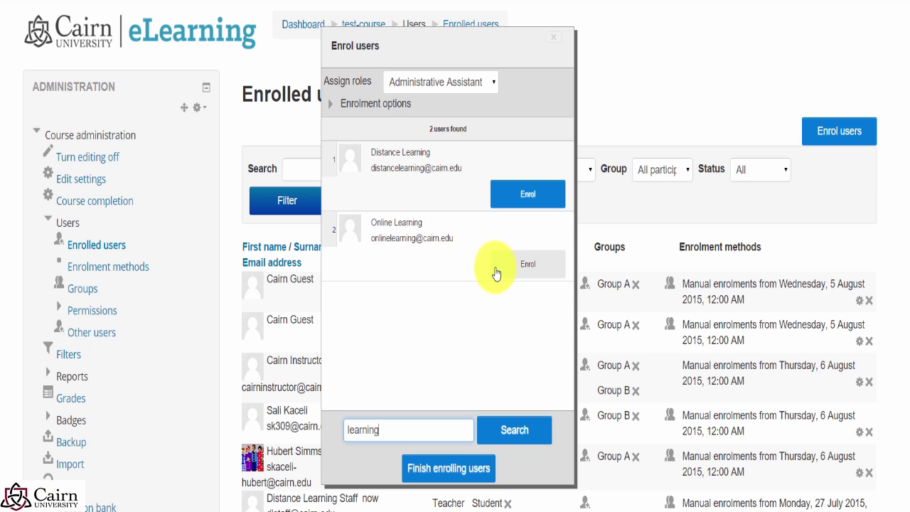
pyautogui.click(516, 271)
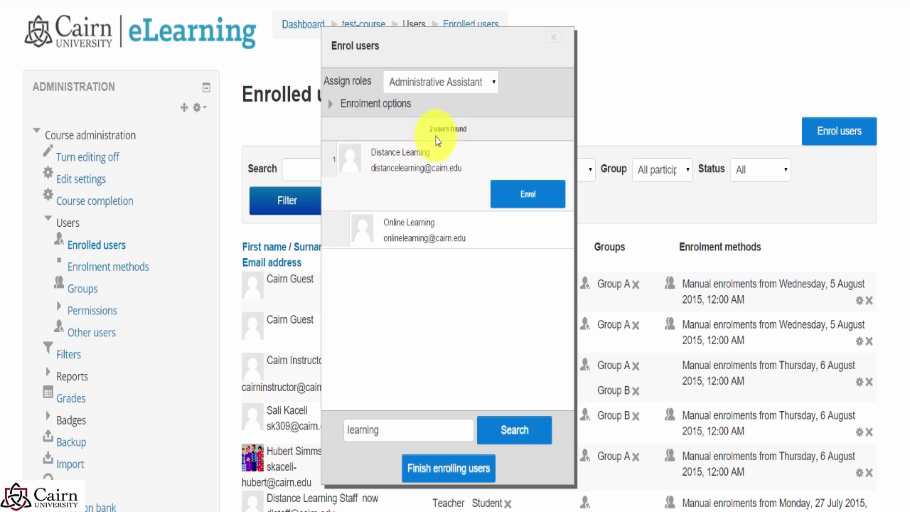
pyautogui.click(442, 471)
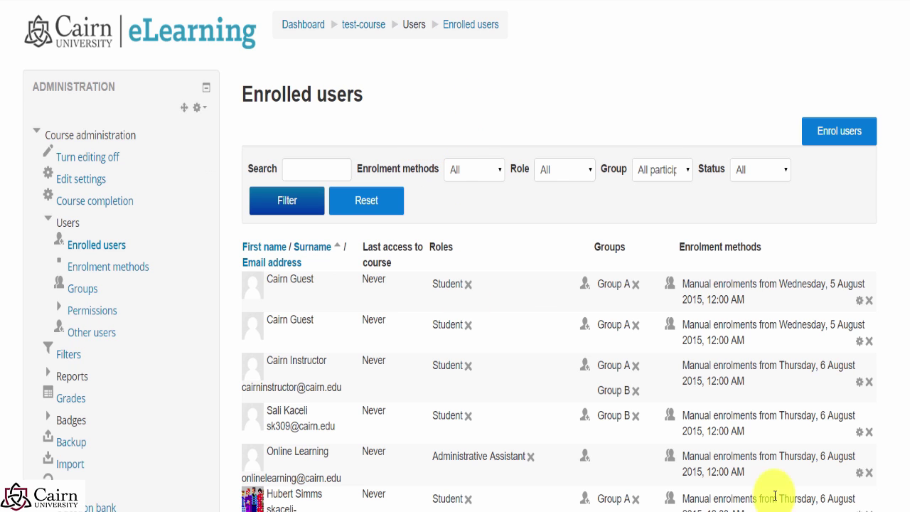
pyautogui.moveTo(545, 511)
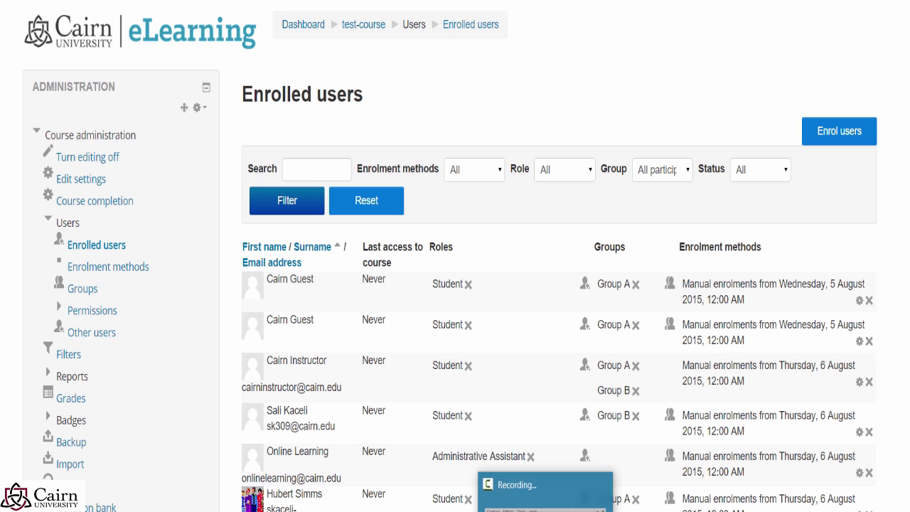